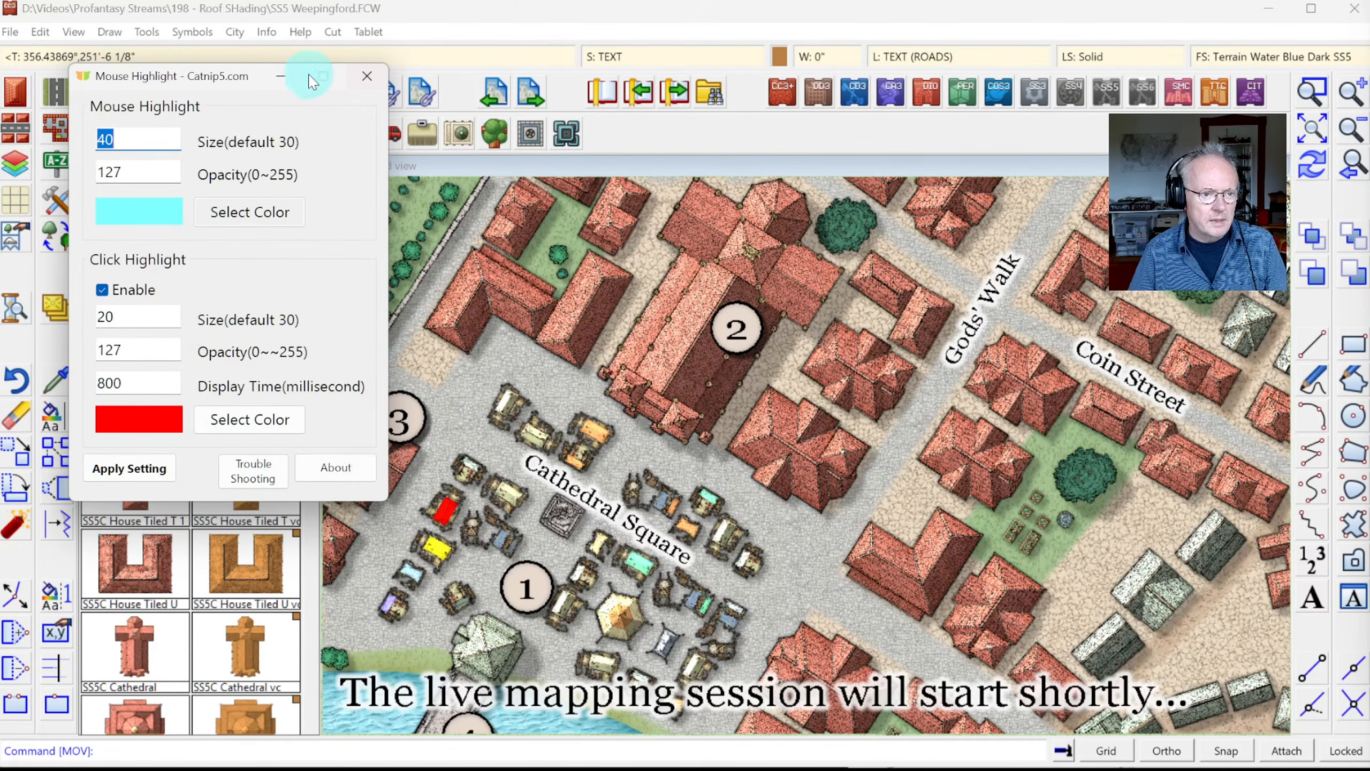
Step: Minimize the Catnip5 Mouse Highlight settings window that covers the city map
{"action": "left_click", "coordinate": [281, 75]}
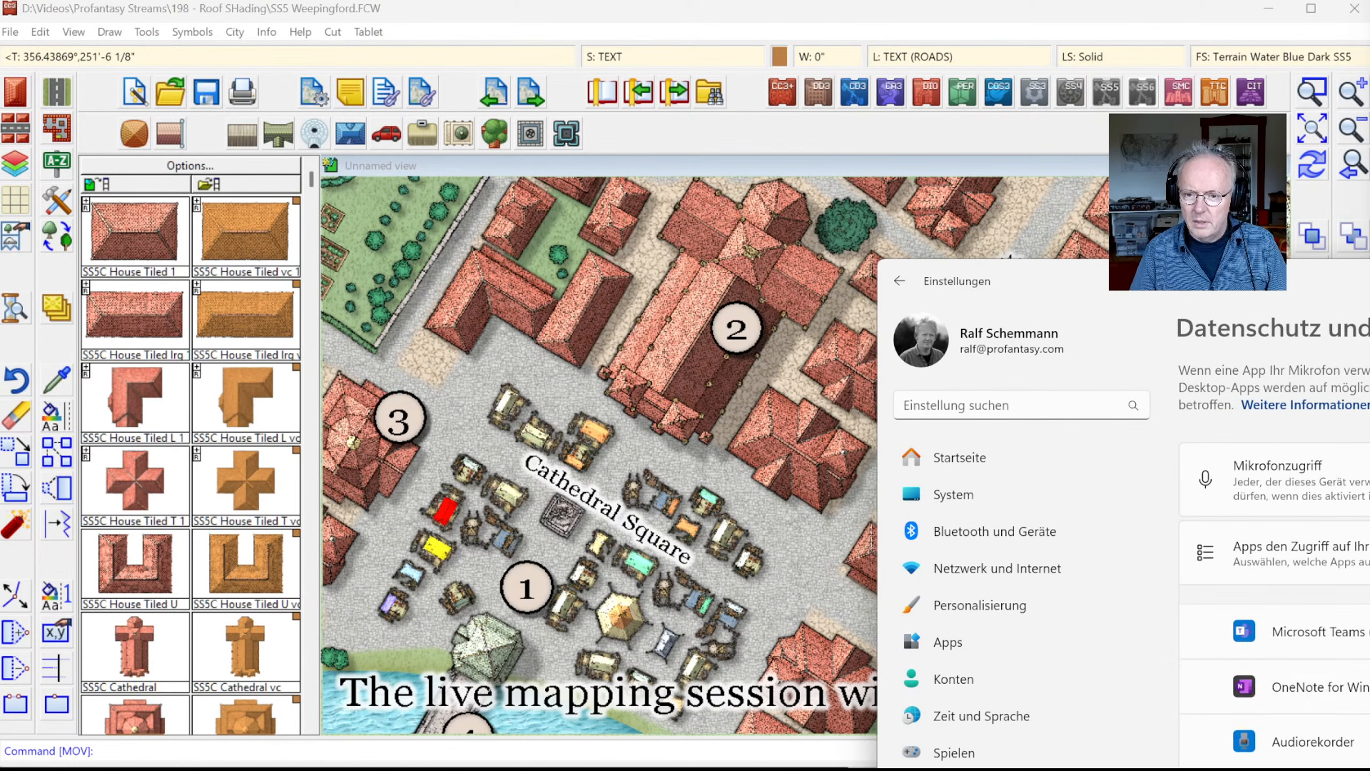
Step: Drag the Einstellungen privacy window off the right edge of the screen
{"action": "left_click_drag", "start_coordinate": [1041, 277], "coordinate": [1369, 323]}
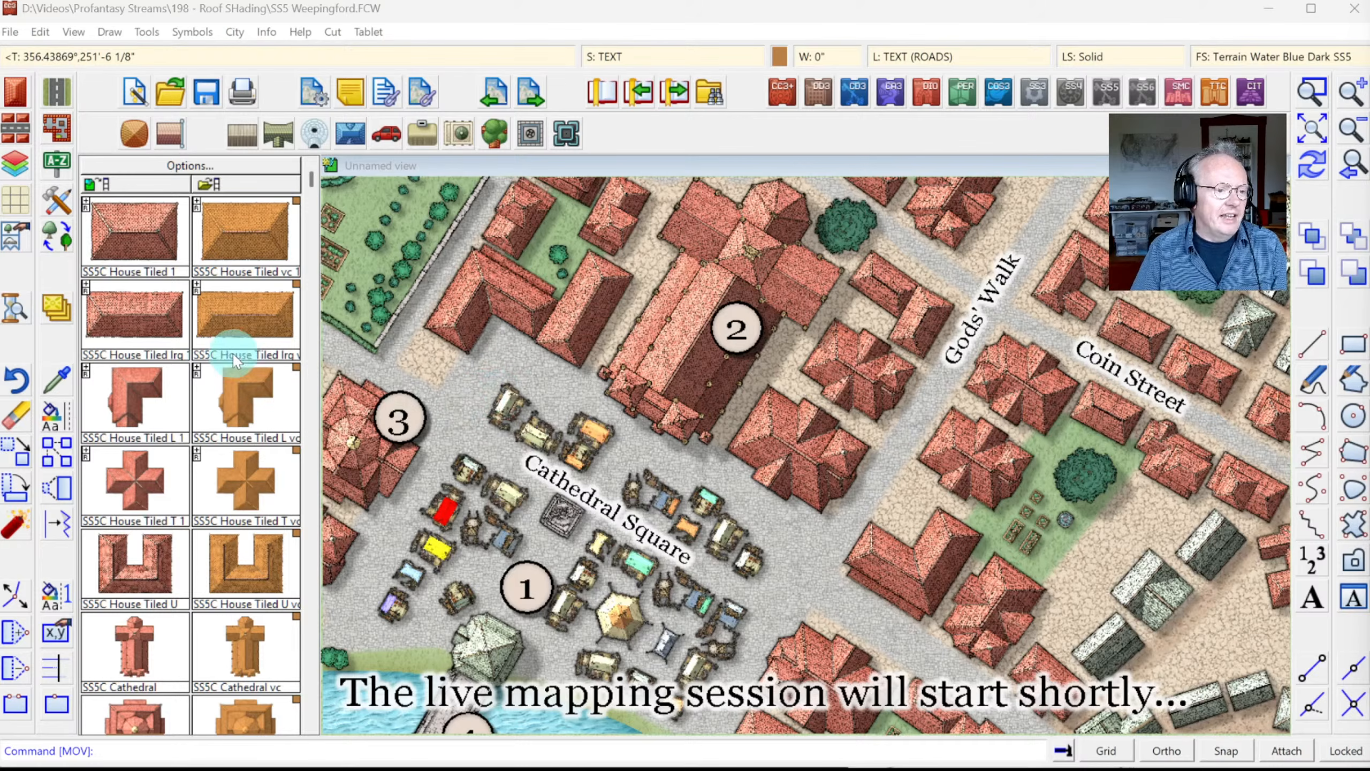
Step: In the Global Sun settings, preview the map lit from a 45° azimuth
{"action": "right_click", "coordinate": [11, 316]}
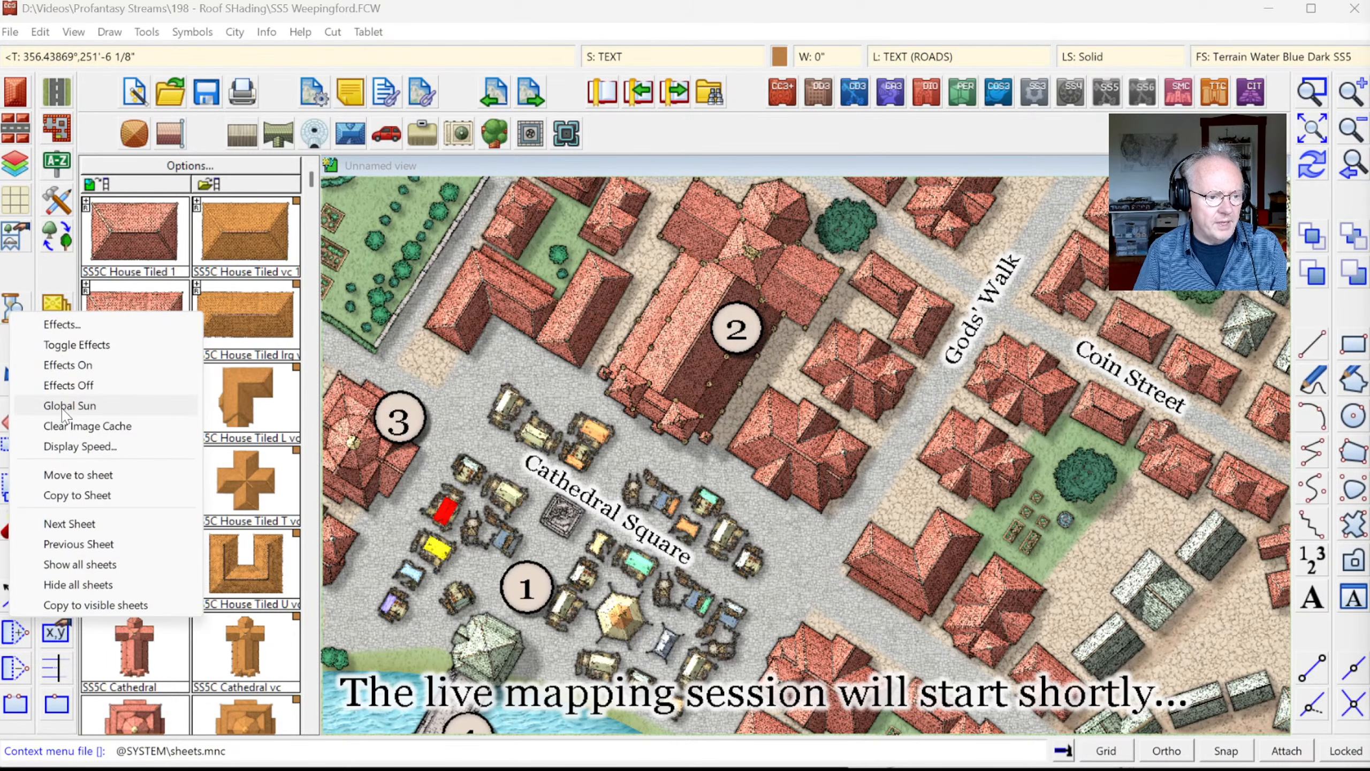
{"action": "left_click", "coordinate": [70, 405]}
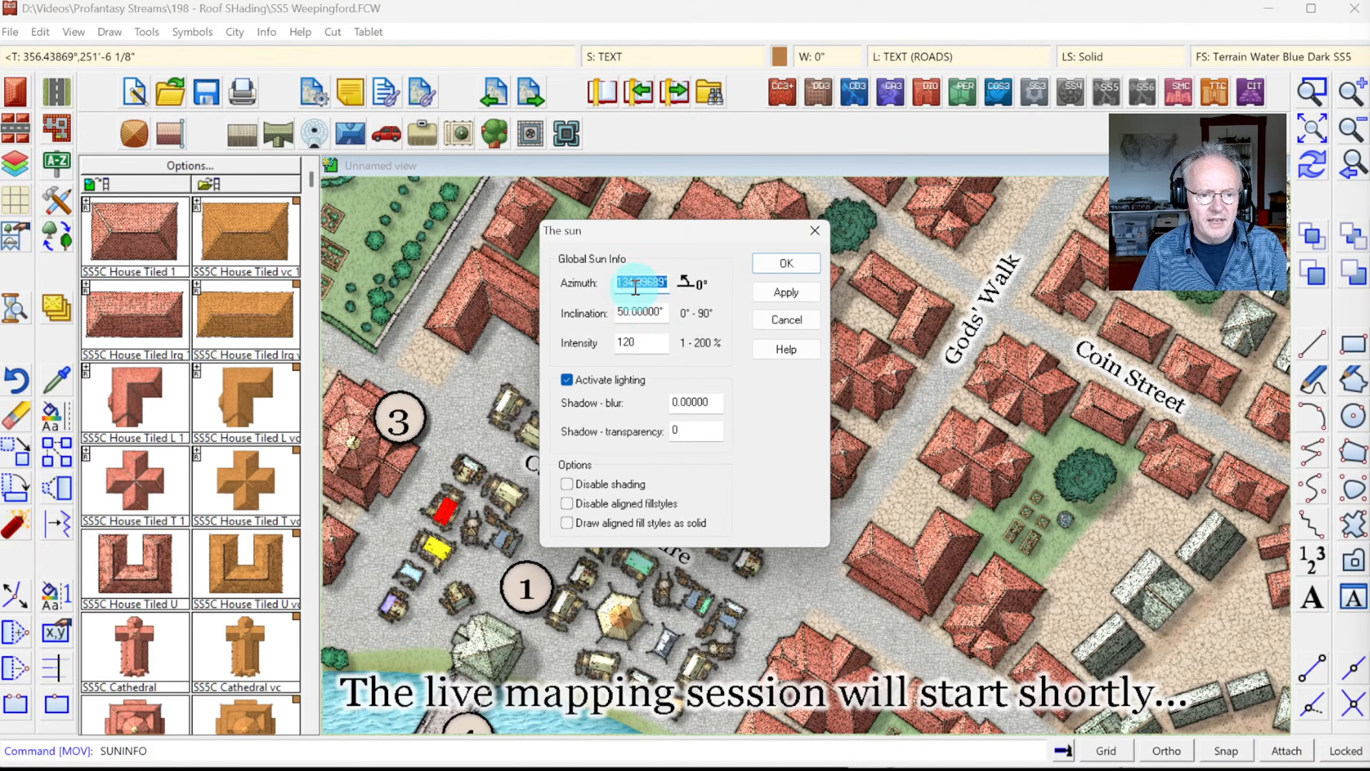
{"action": "left_click", "coordinate": [634, 289]}
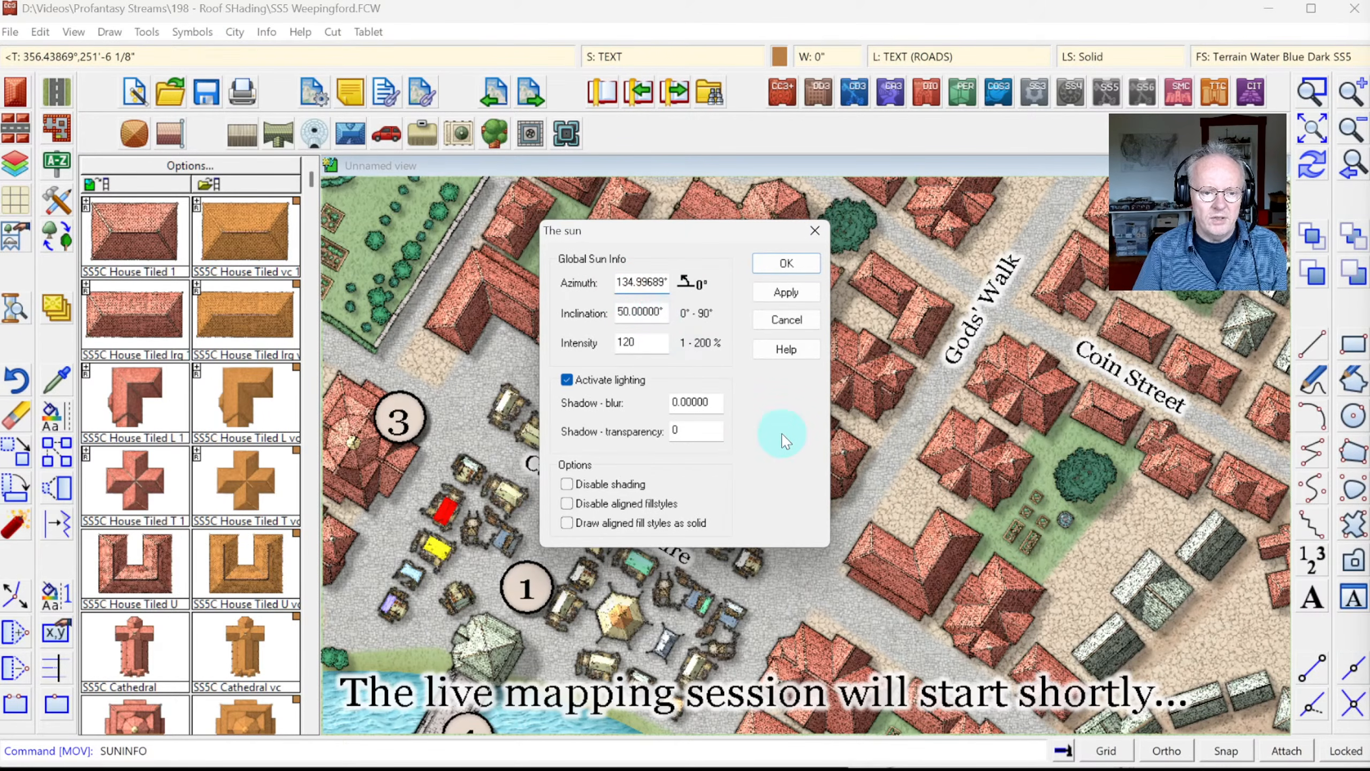
{"action": "key", "text": "Home"}
{"action": "key", "text": "shift+End"}
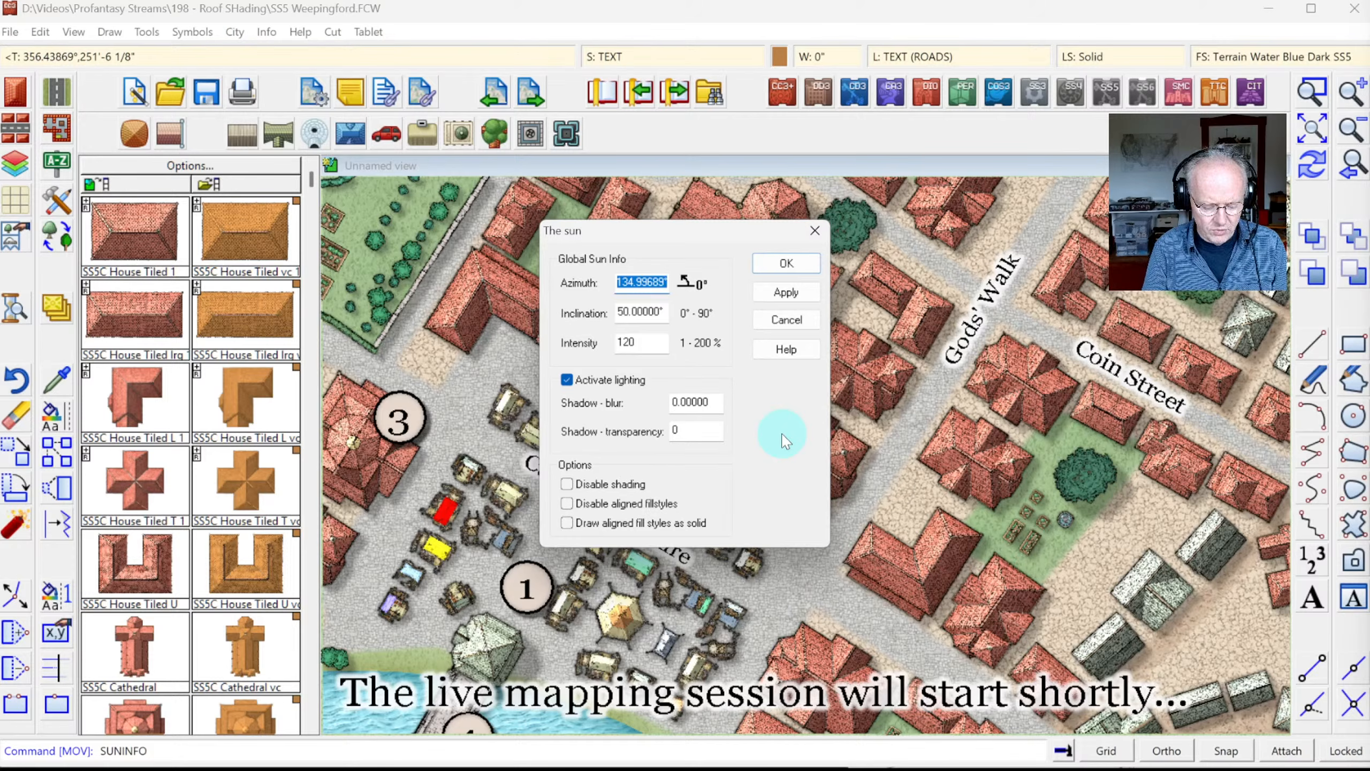
{"action": "type", "text": "45"}
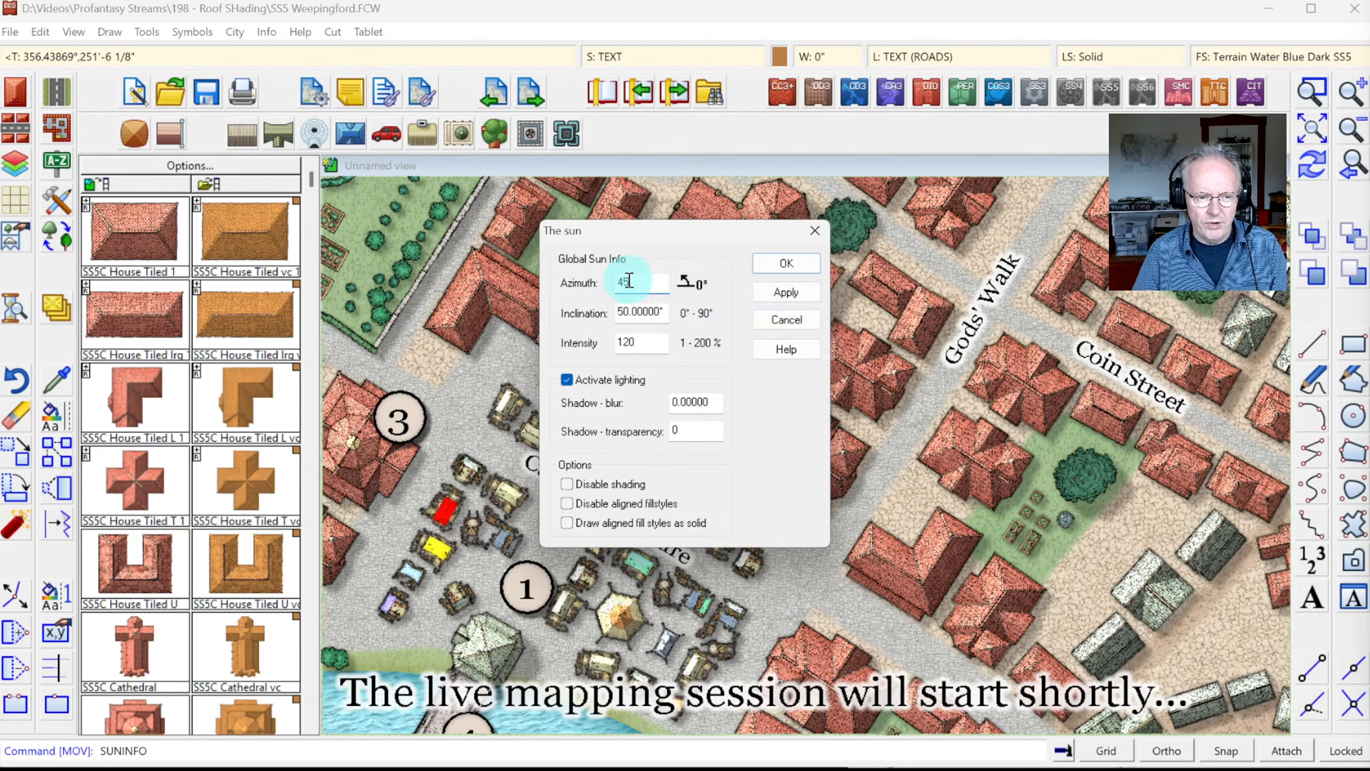
{"action": "left_click", "coordinate": [784, 292]}
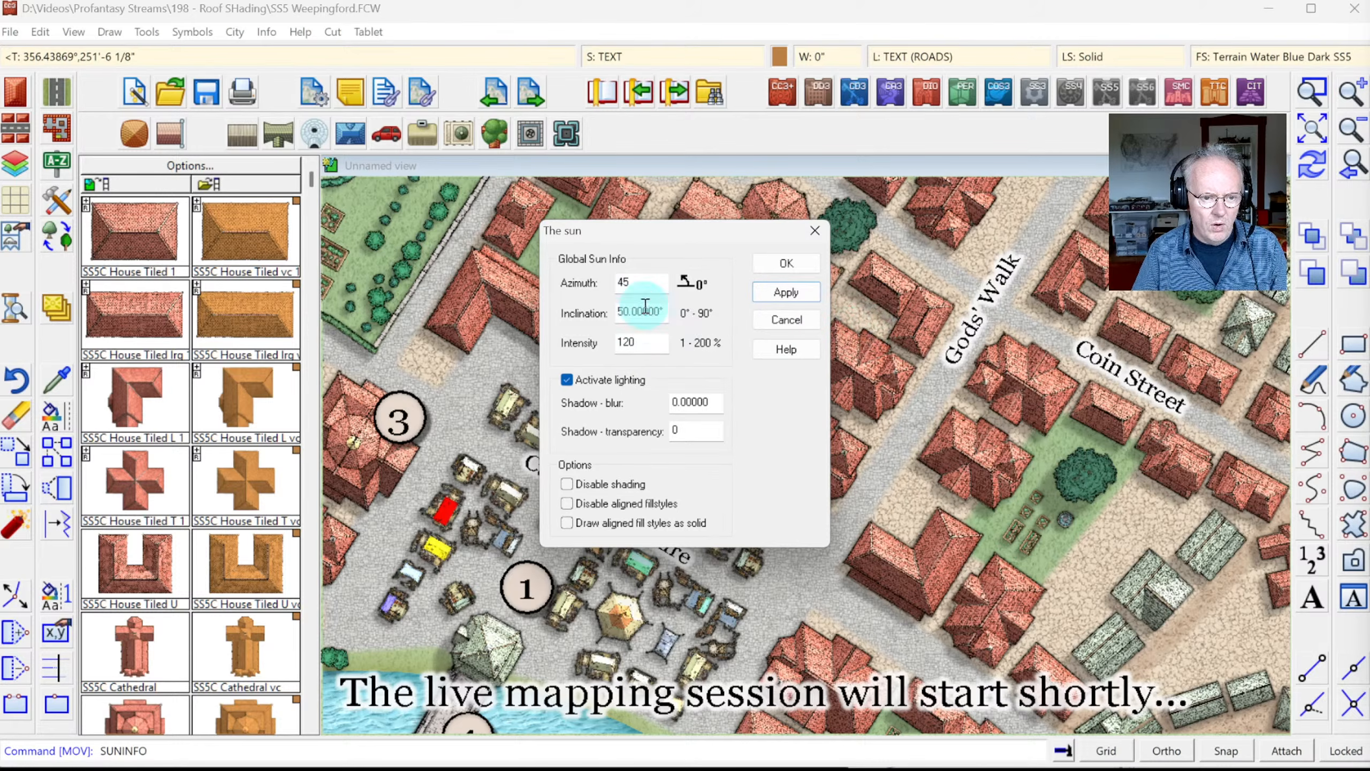
Step: Change the sun azimuth to -45°, preview it, and accept the settings
{"action": "double_click", "coordinate": [633, 282]}
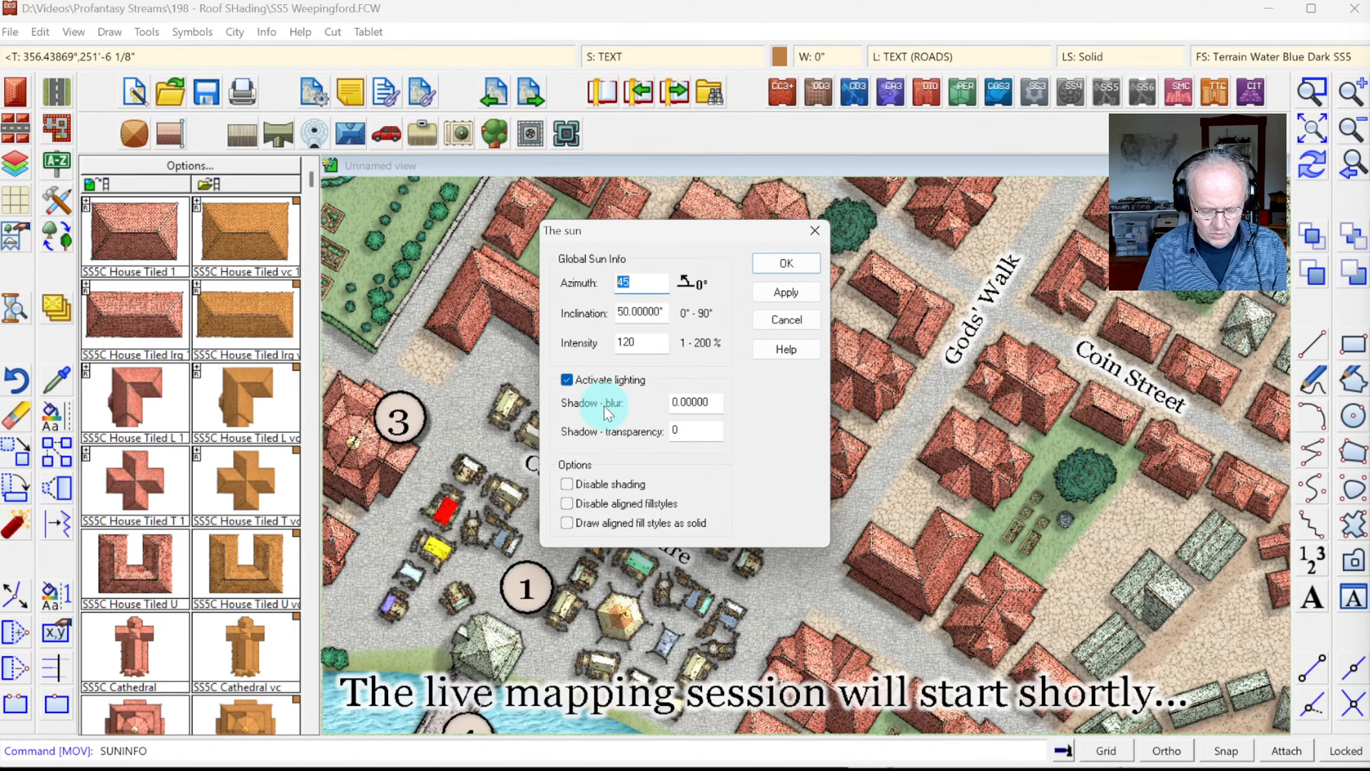
{"action": "type", "text": "-45"}
{"action": "key", "text": "Tab"}
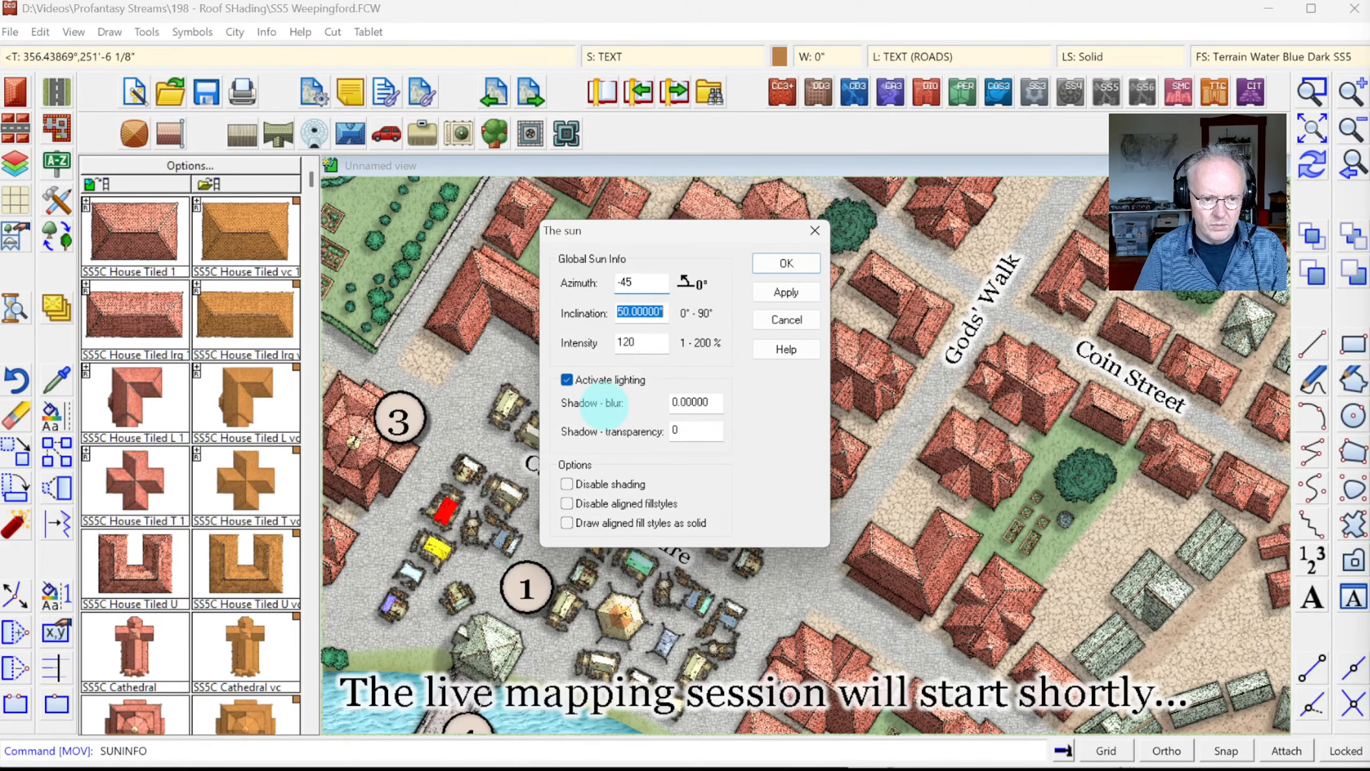
{"action": "left_click", "coordinate": [777, 292]}
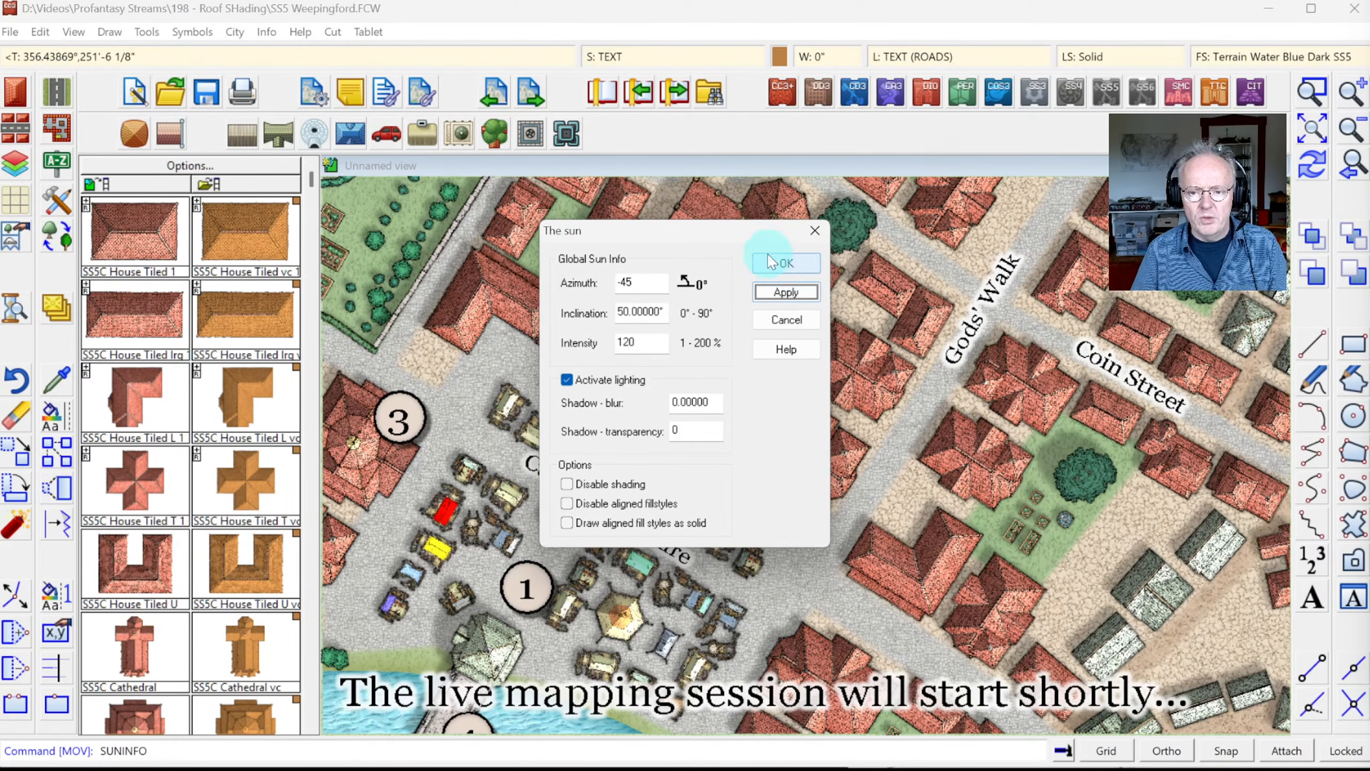
{"action": "left_click", "coordinate": [786, 264]}
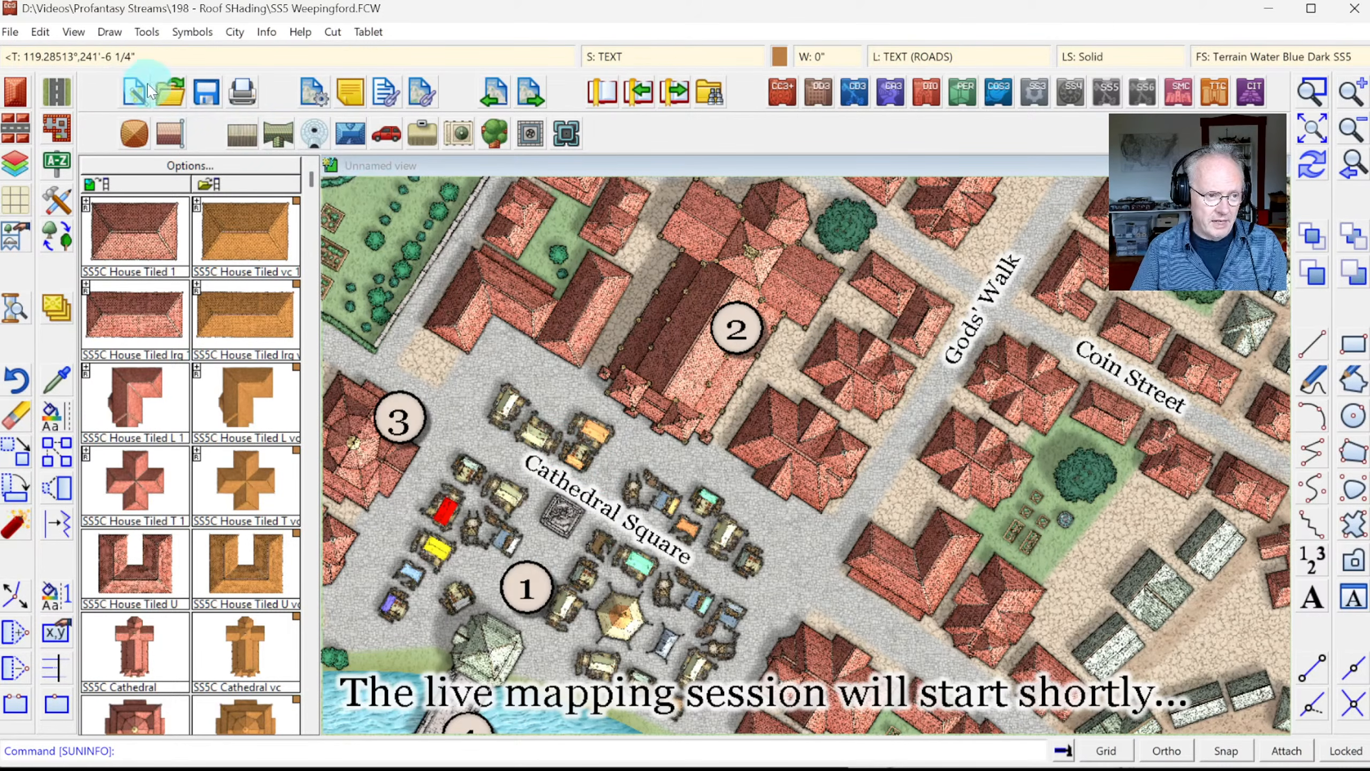
Step: Create a new 160 × 120 city map in the SS5 Cities of Schley style
{"action": "left_click", "coordinate": [131, 91]}
{"action": "left_click", "coordinate": [1133, 748]}
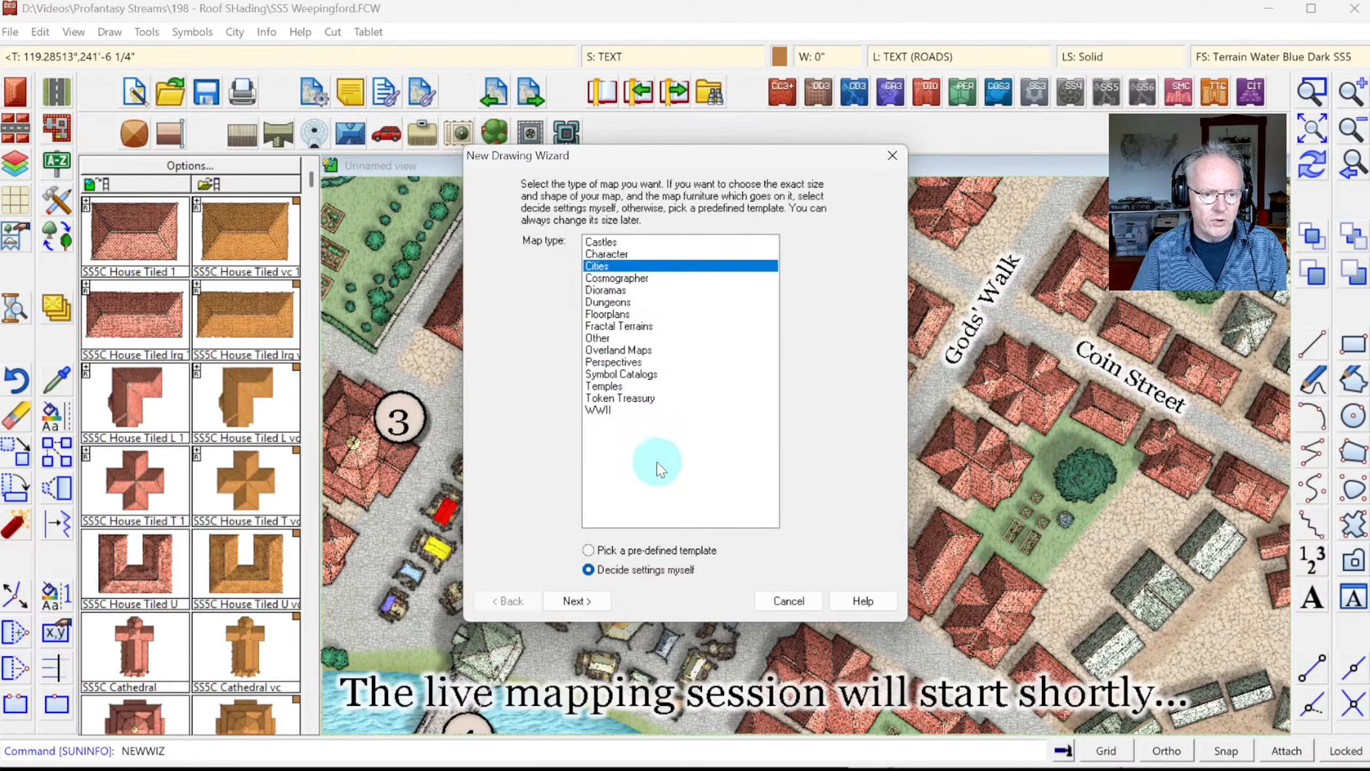
{"action": "left_click", "coordinate": [603, 607]}
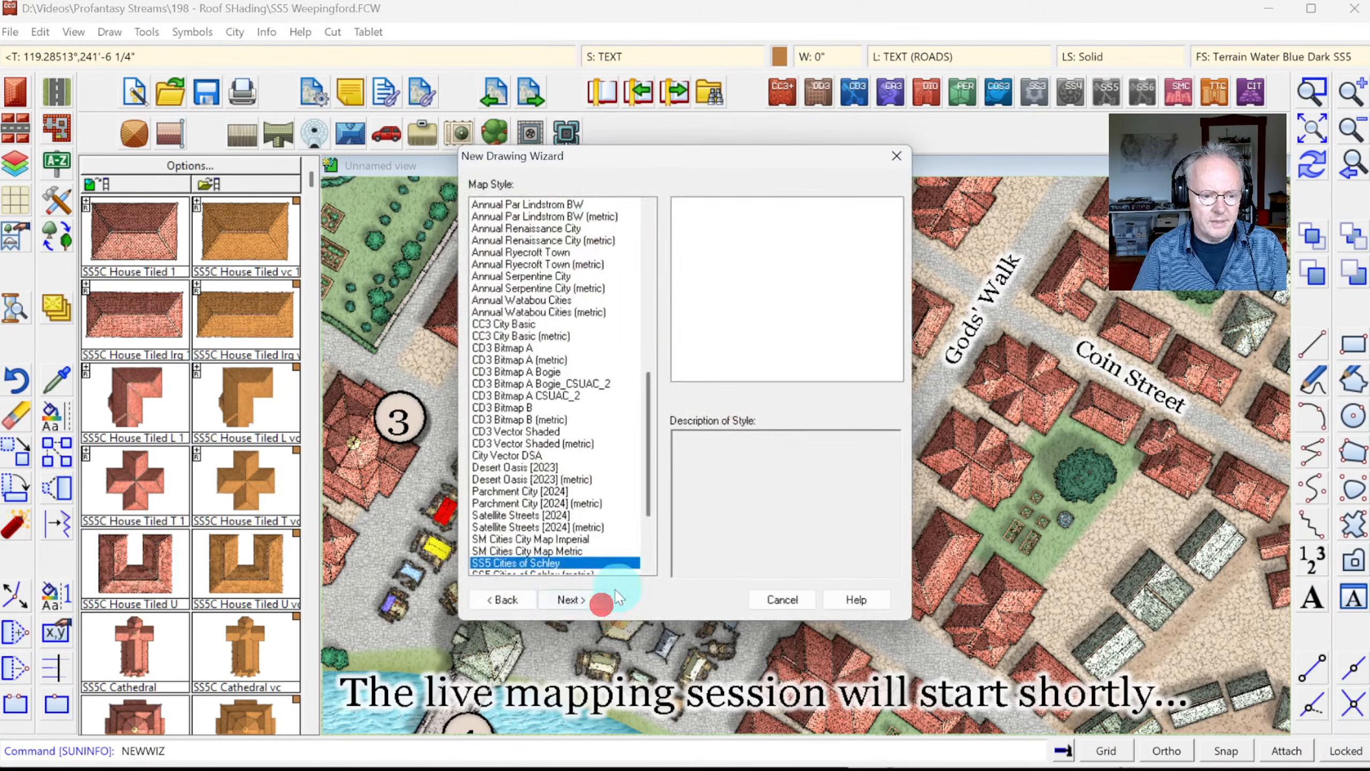
{"action": "left_click", "coordinate": [554, 553]}
{"action": "left_click", "coordinate": [549, 564]}
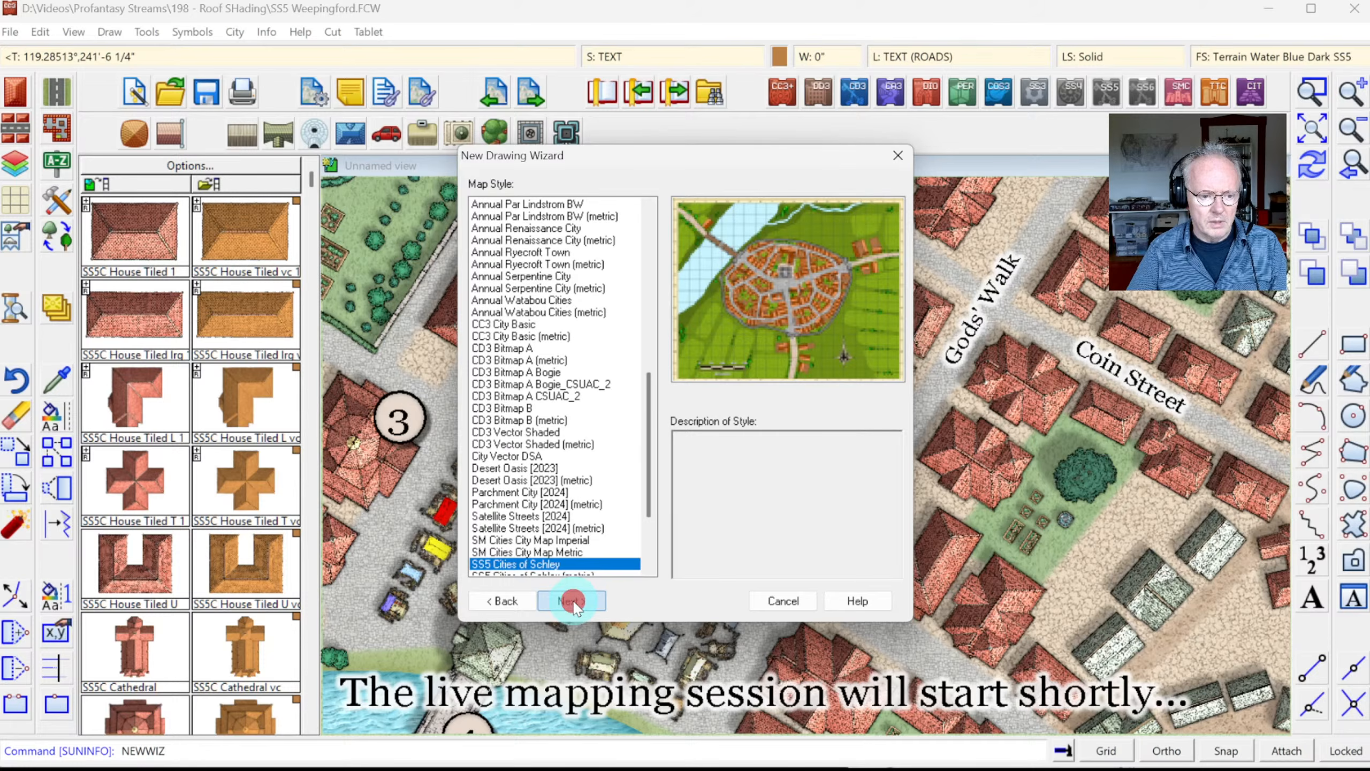
{"action": "left_click", "coordinate": [572, 600]}
{"action": "double_click", "coordinate": [533, 510]}
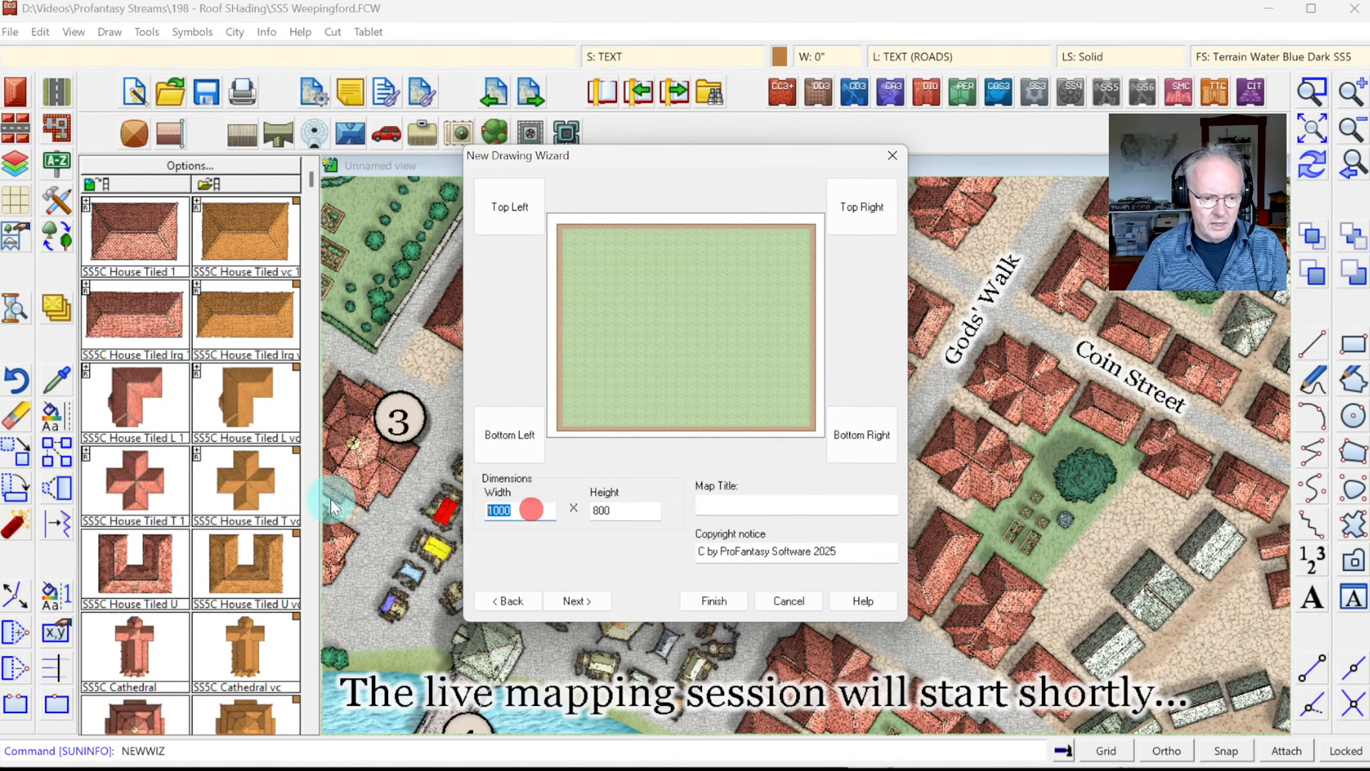
{"action": "type", "text": "1"}
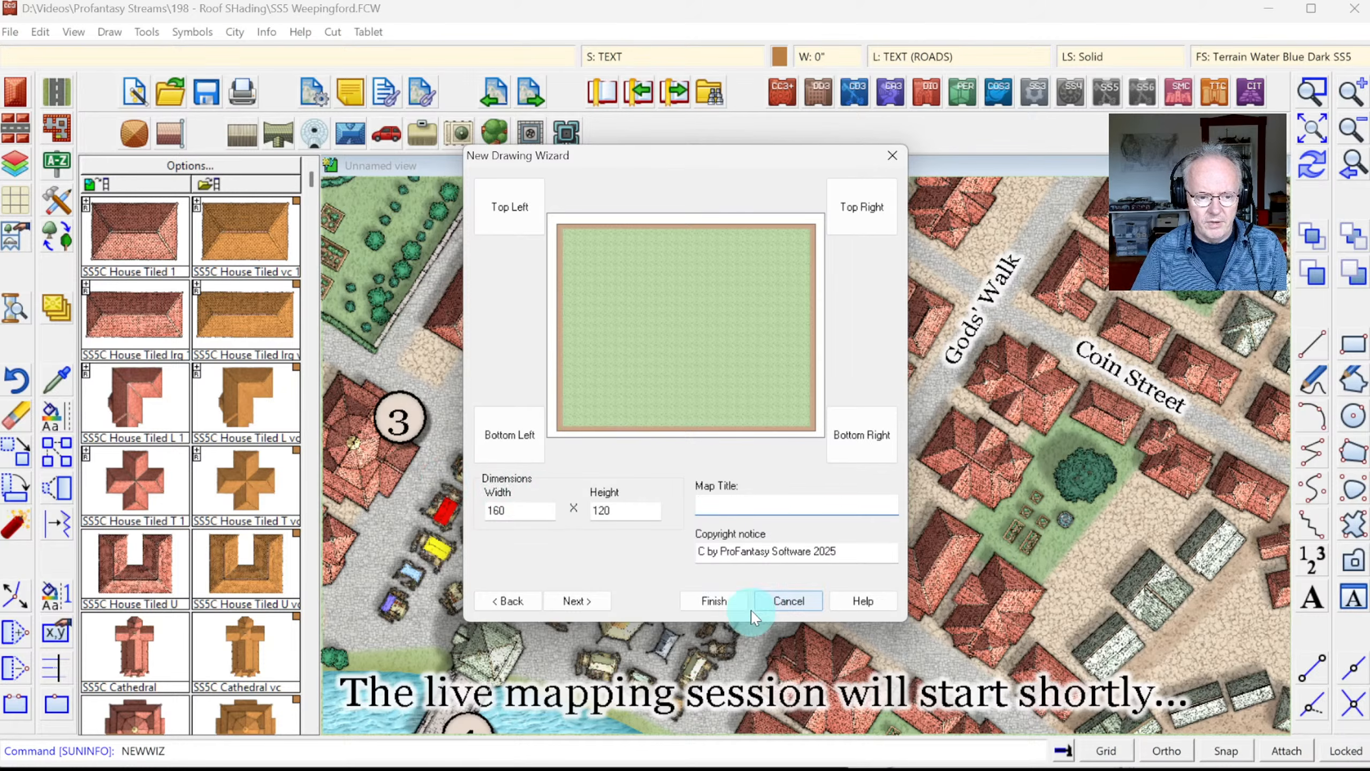
{"action": "left_click", "coordinate": [721, 601]}
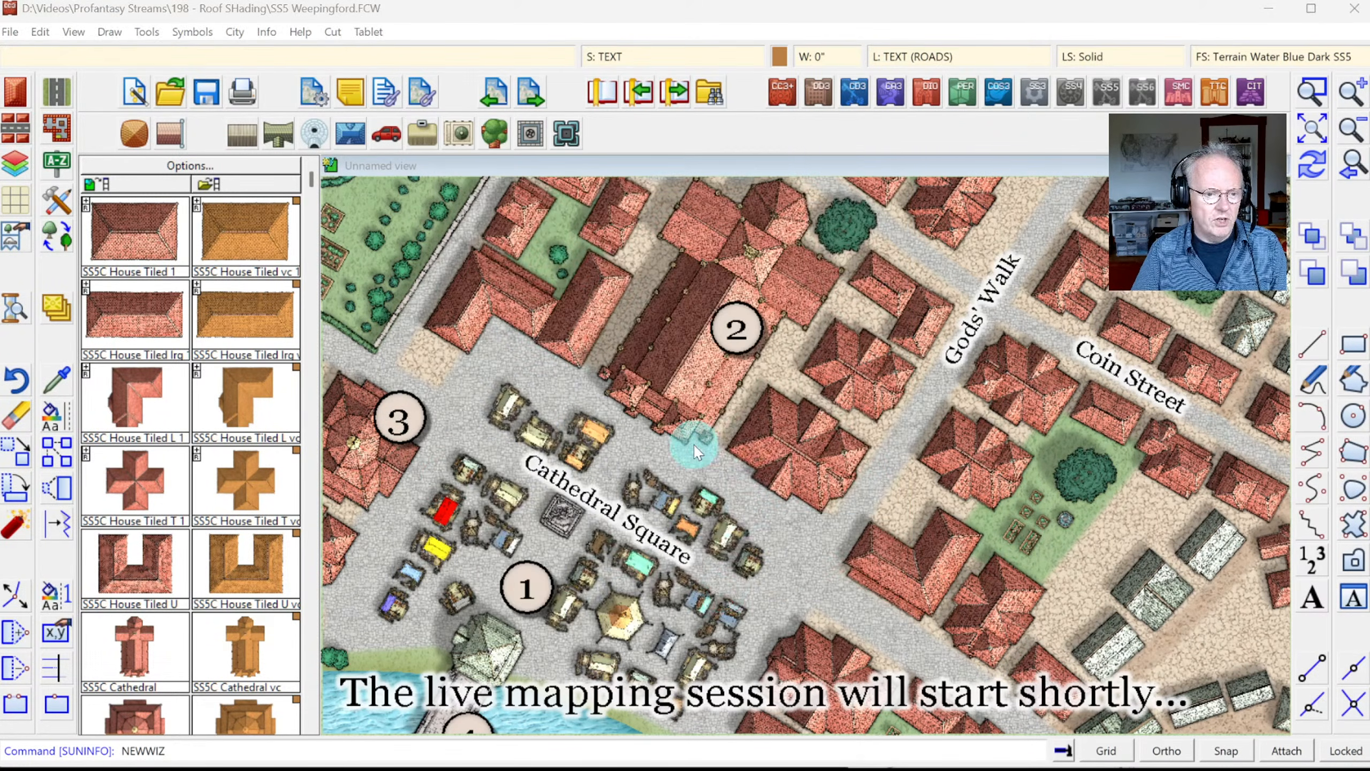
Step: Save the new map as Temp.FCW in Videos > Profantasy Streams > 198 - Roof SHading
{"action": "scroll", "coordinate": [143, 383], "scroll_direction": "down", "scroll_amount": 10}
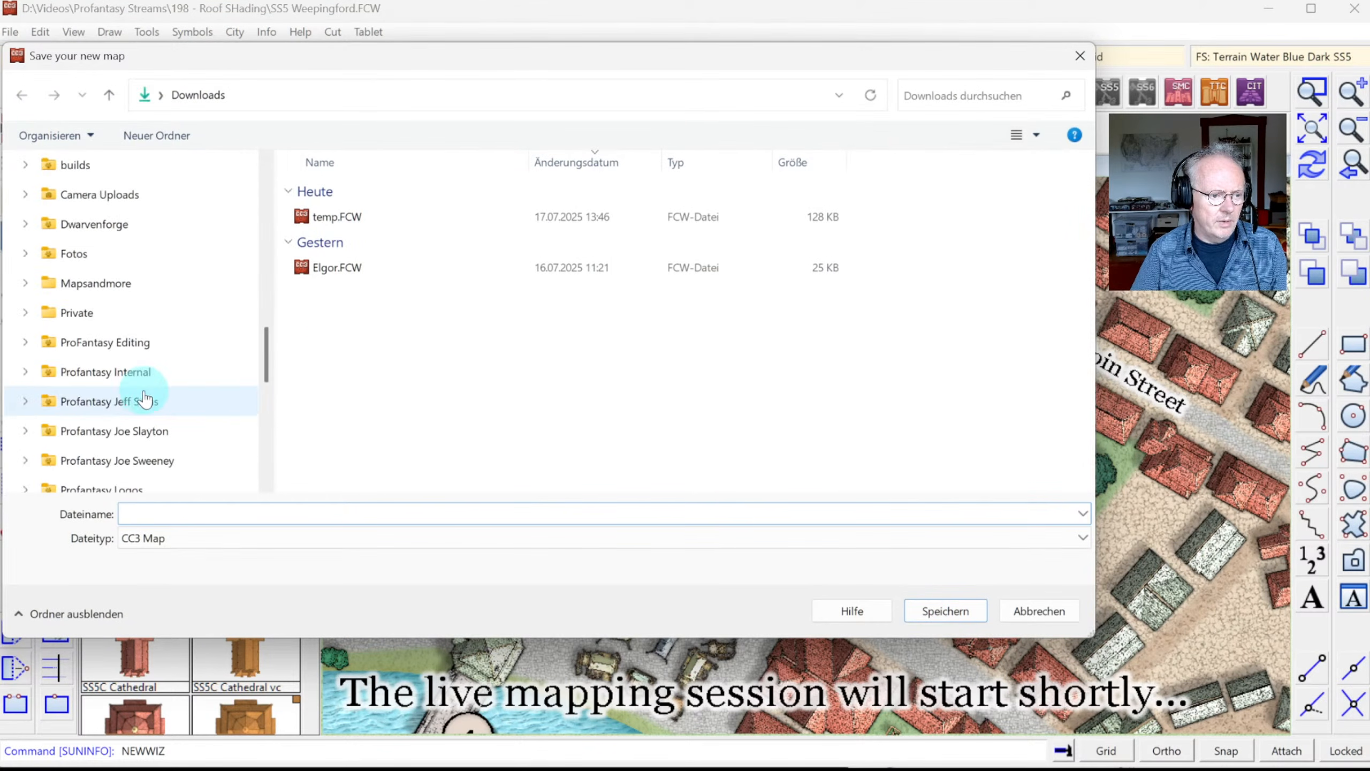
{"action": "scroll", "coordinate": [142, 368], "scroll_direction": "up", "scroll_amount": 15}
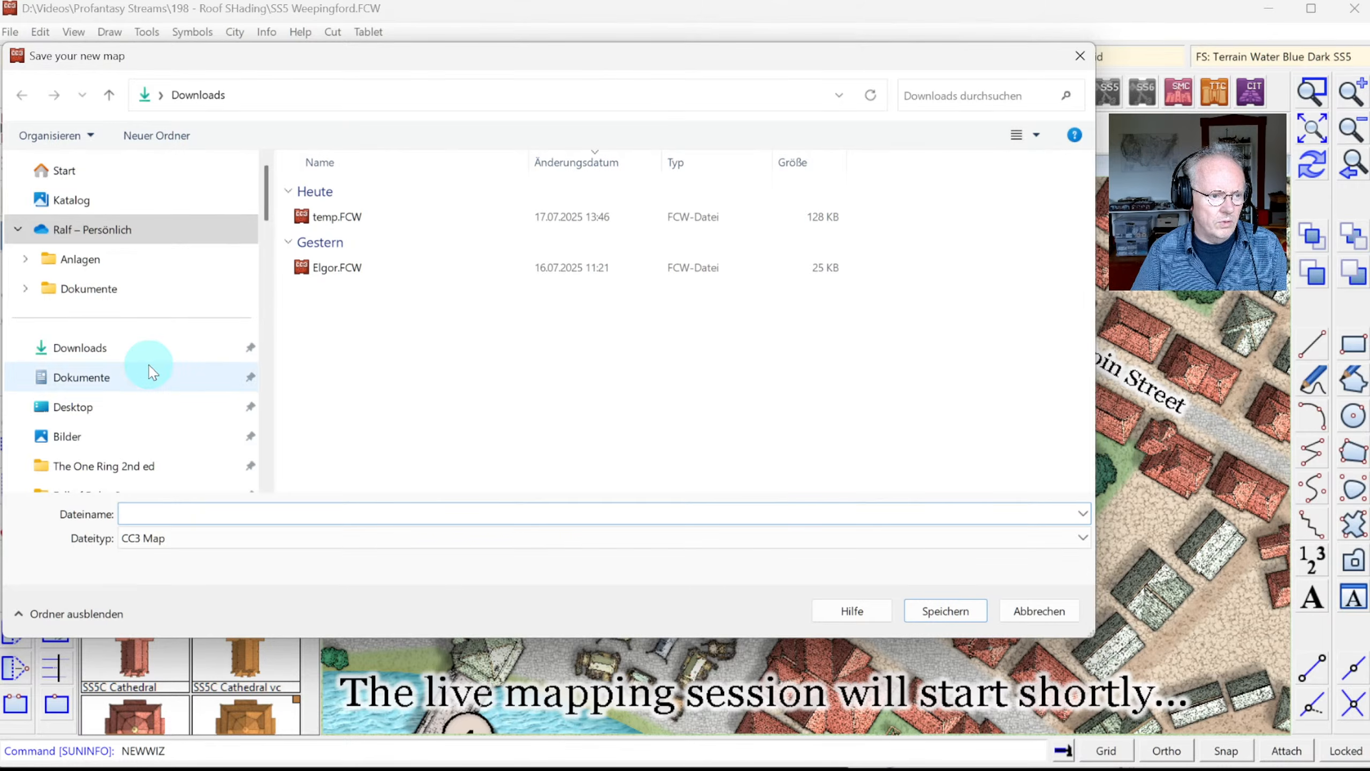
{"action": "scroll", "coordinate": [143, 370], "scroll_direction": "down", "scroll_amount": 10}
{"action": "scroll", "coordinate": [151, 374], "scroll_direction": "up", "scroll_amount": 5}
{"action": "left_click", "coordinate": [97, 342]}
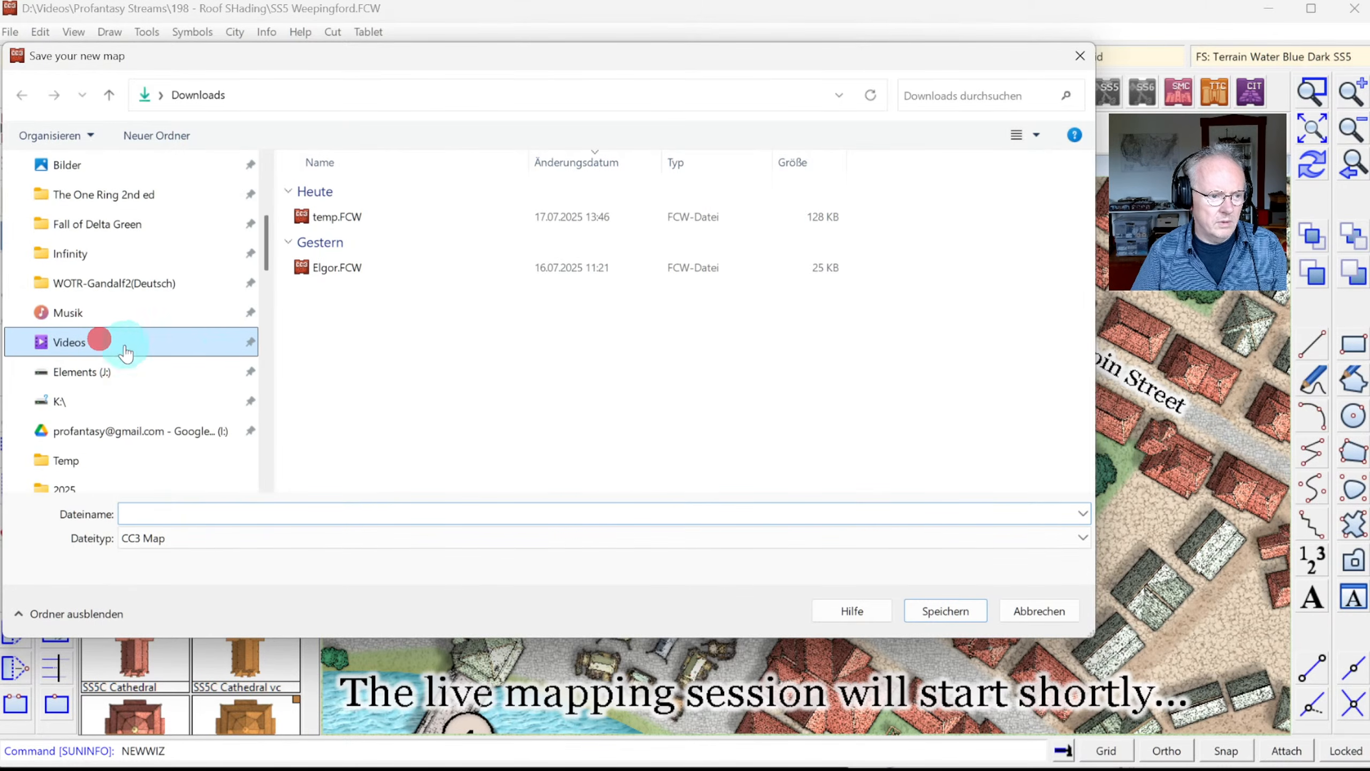
{"action": "double_click", "coordinate": [859, 236]}
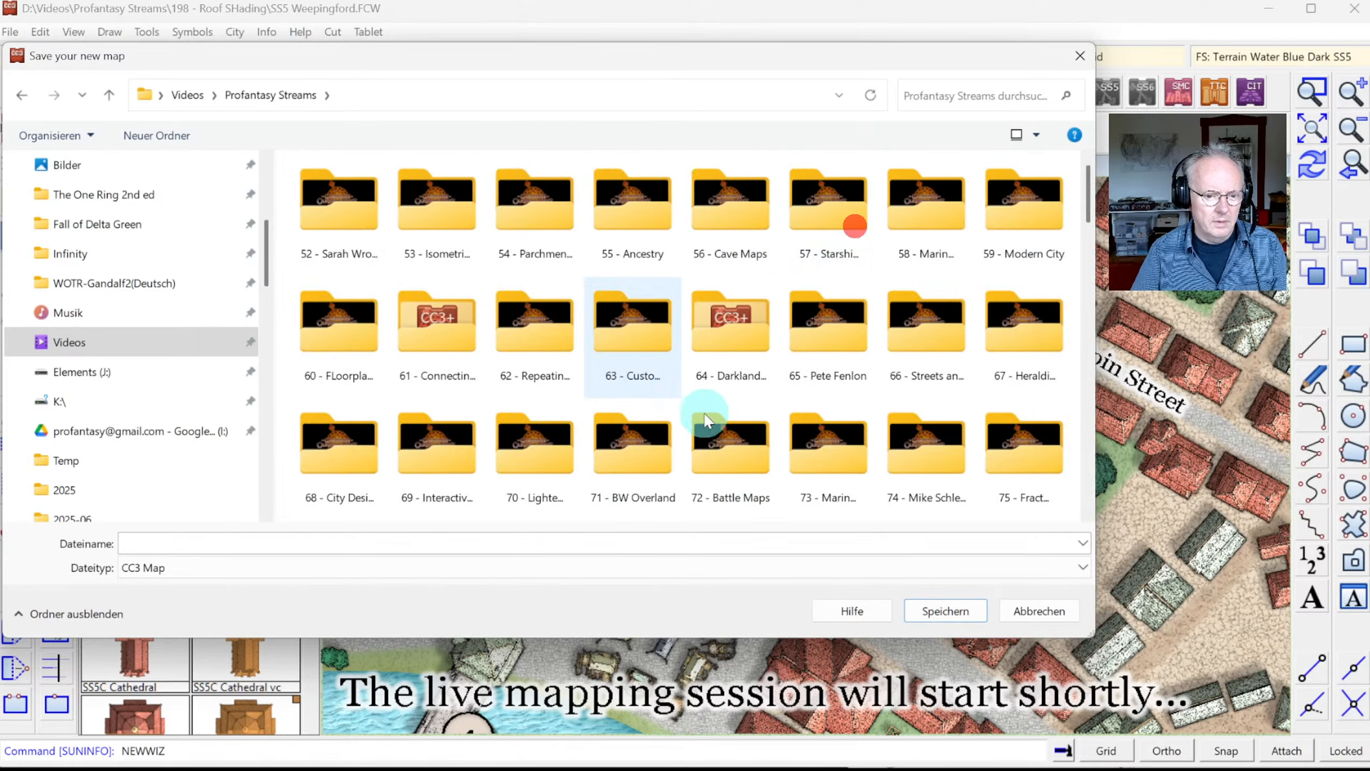
{"action": "scroll", "coordinate": [709, 418], "scroll_direction": "down", "scroll_amount": 15}
{"action": "scroll", "coordinate": [708, 419], "scroll_direction": "down", "scroll_amount": 5}
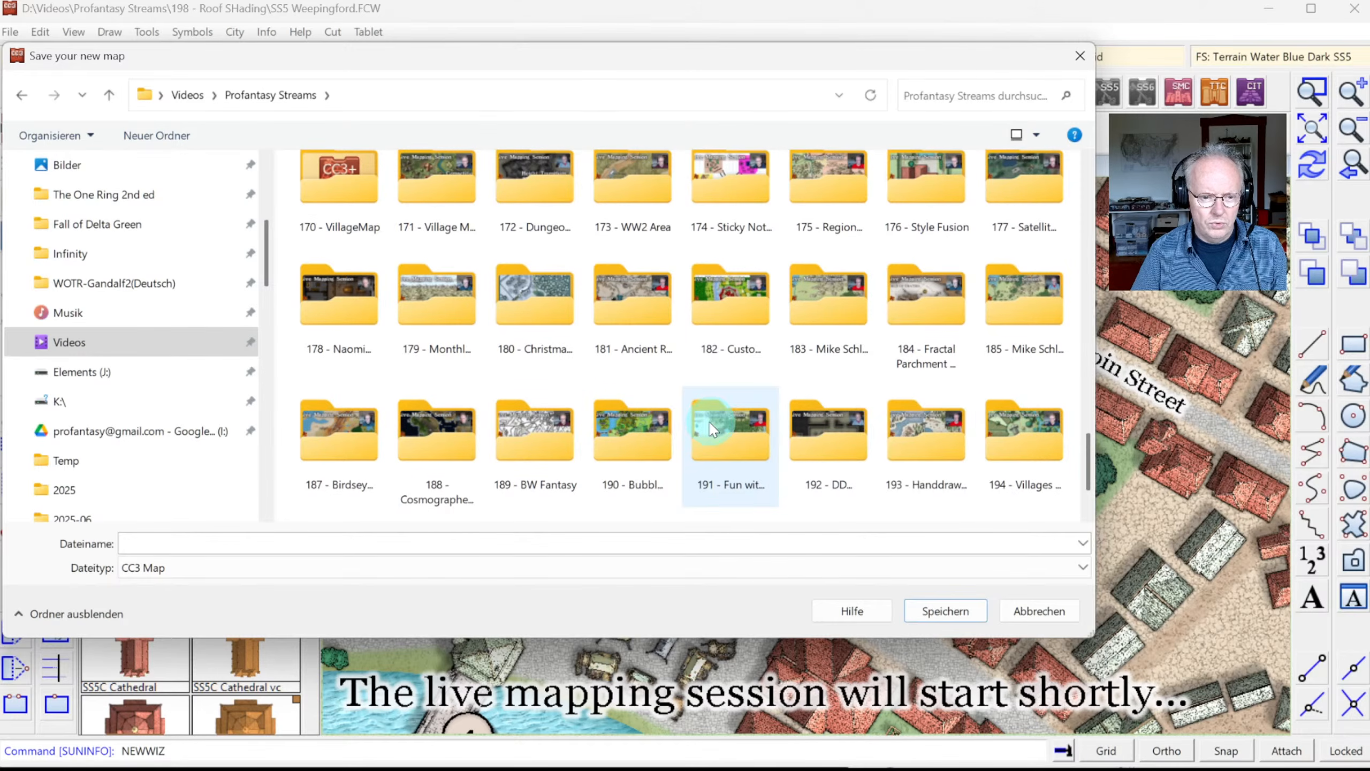
{"action": "double_click", "coordinate": [632, 444]}
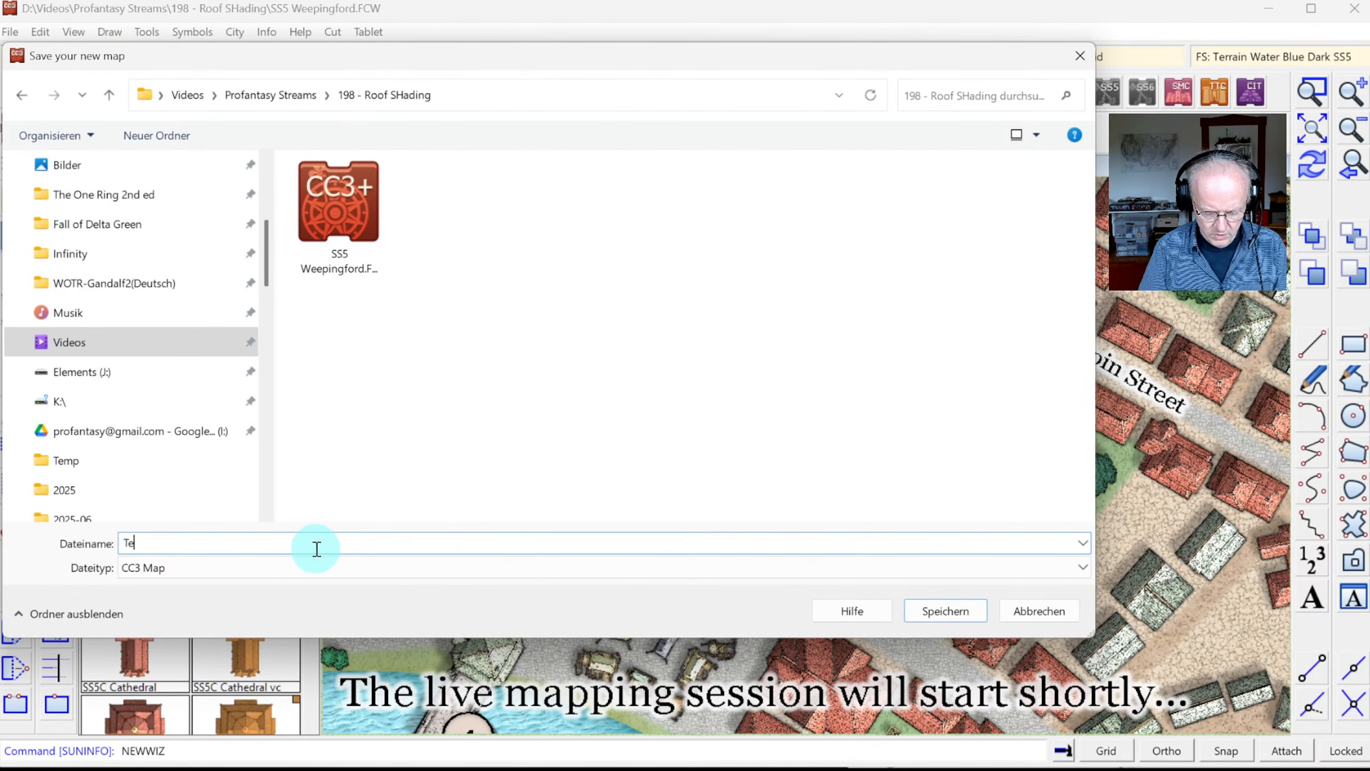
{"action": "key", "text": "Return"}
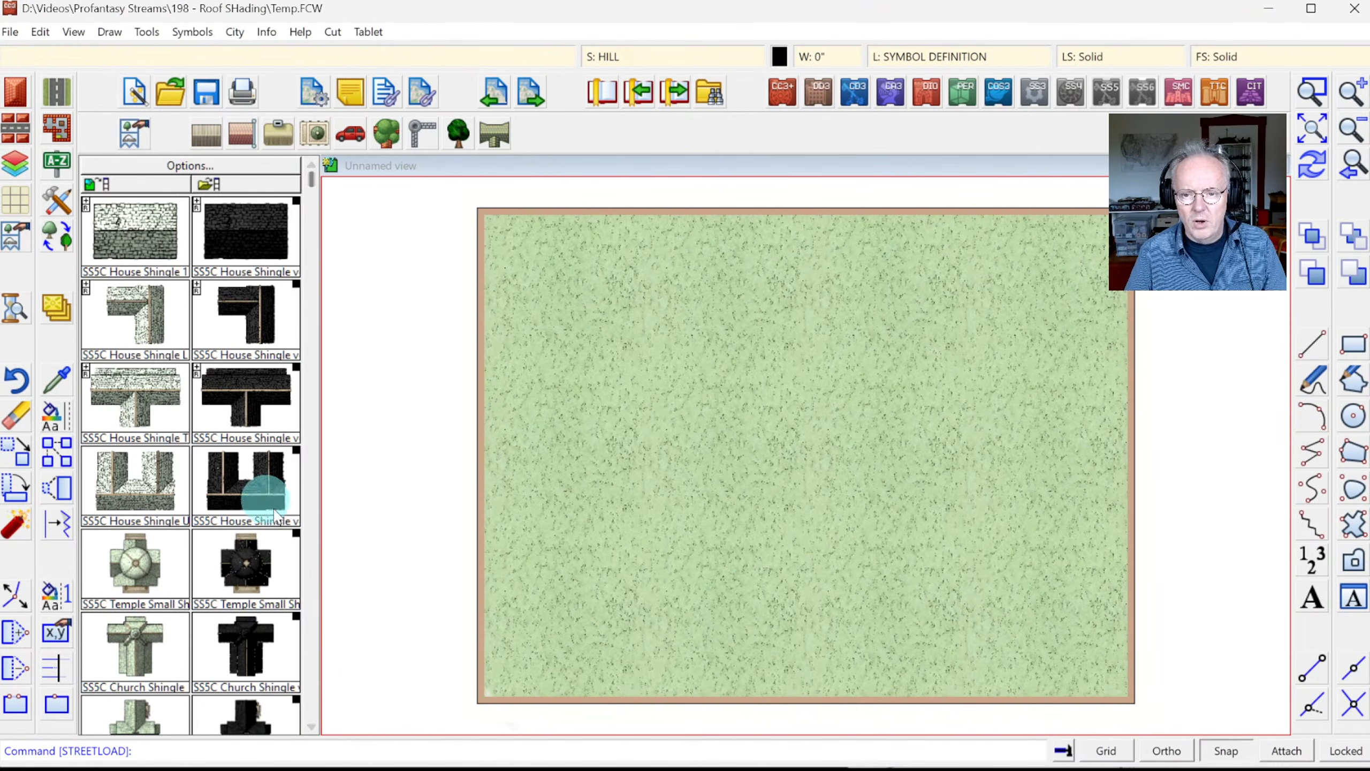
Step: Place two House Shingle roofs, one rotated at upper left and one near centre, then redraw
{"action": "left_click", "coordinate": [125, 235]}
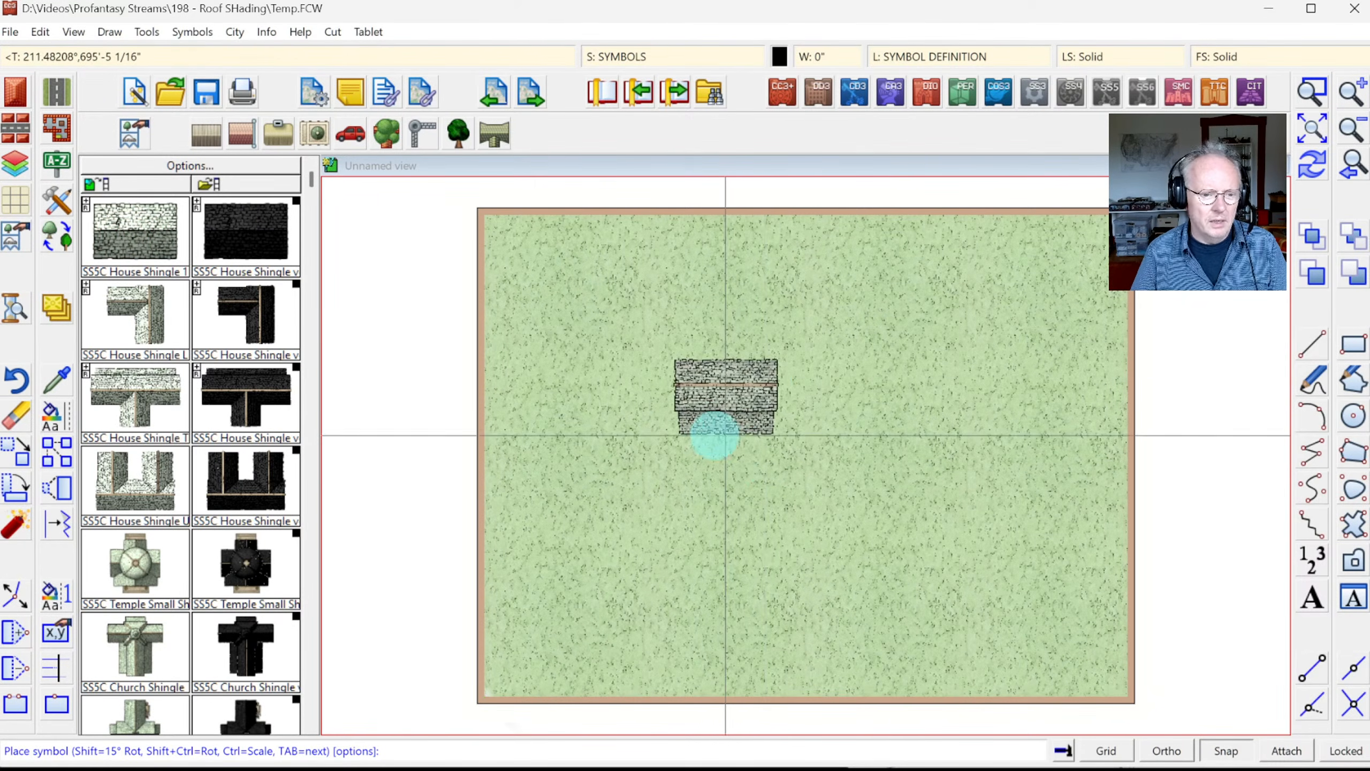
{"action": "key", "text": "Tab"}
{"action": "key", "text": "Tab"}
{"action": "key", "text": "Tab"}
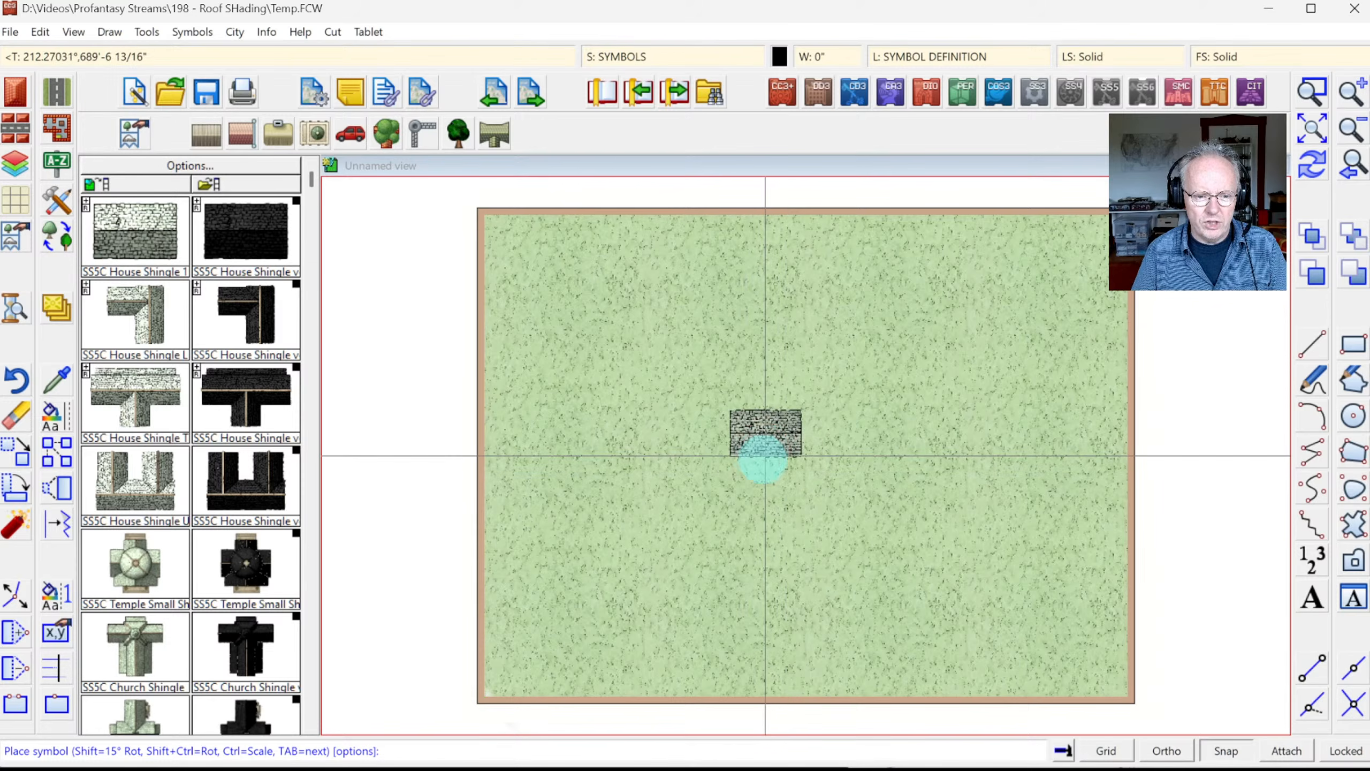
{"action": "key", "text": "ctrl+shift"}
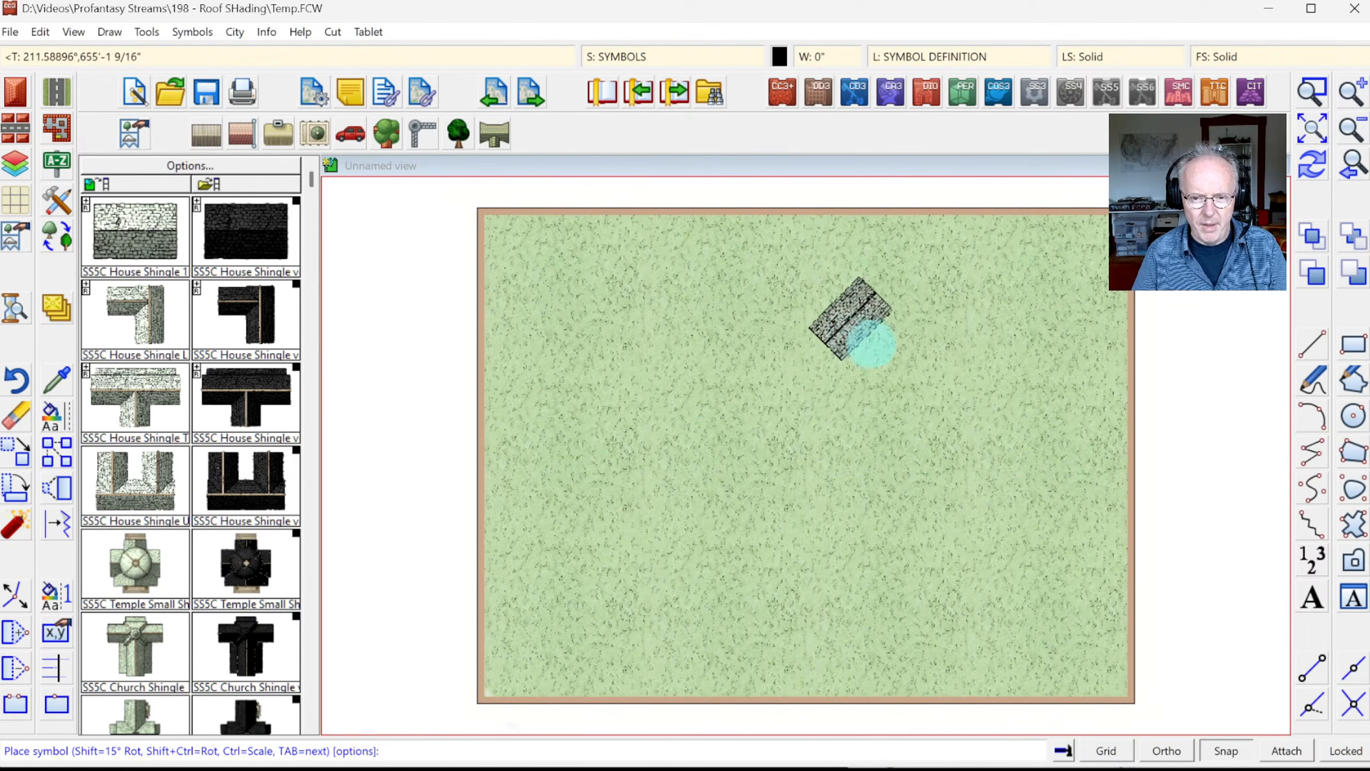
{"action": "left_click", "coordinate": [623, 372]}
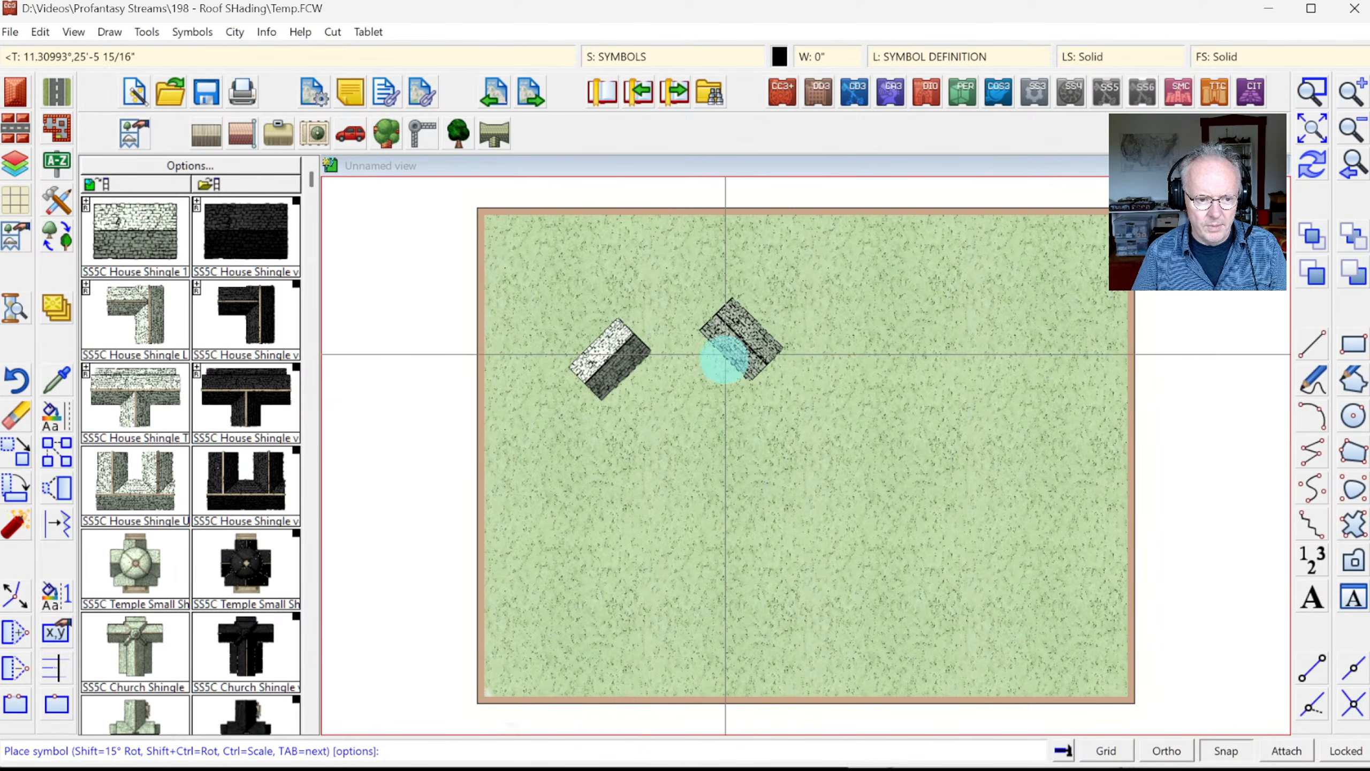
{"action": "left_click", "coordinate": [86, 203]}
{"action": "left_click", "coordinate": [124, 230]}
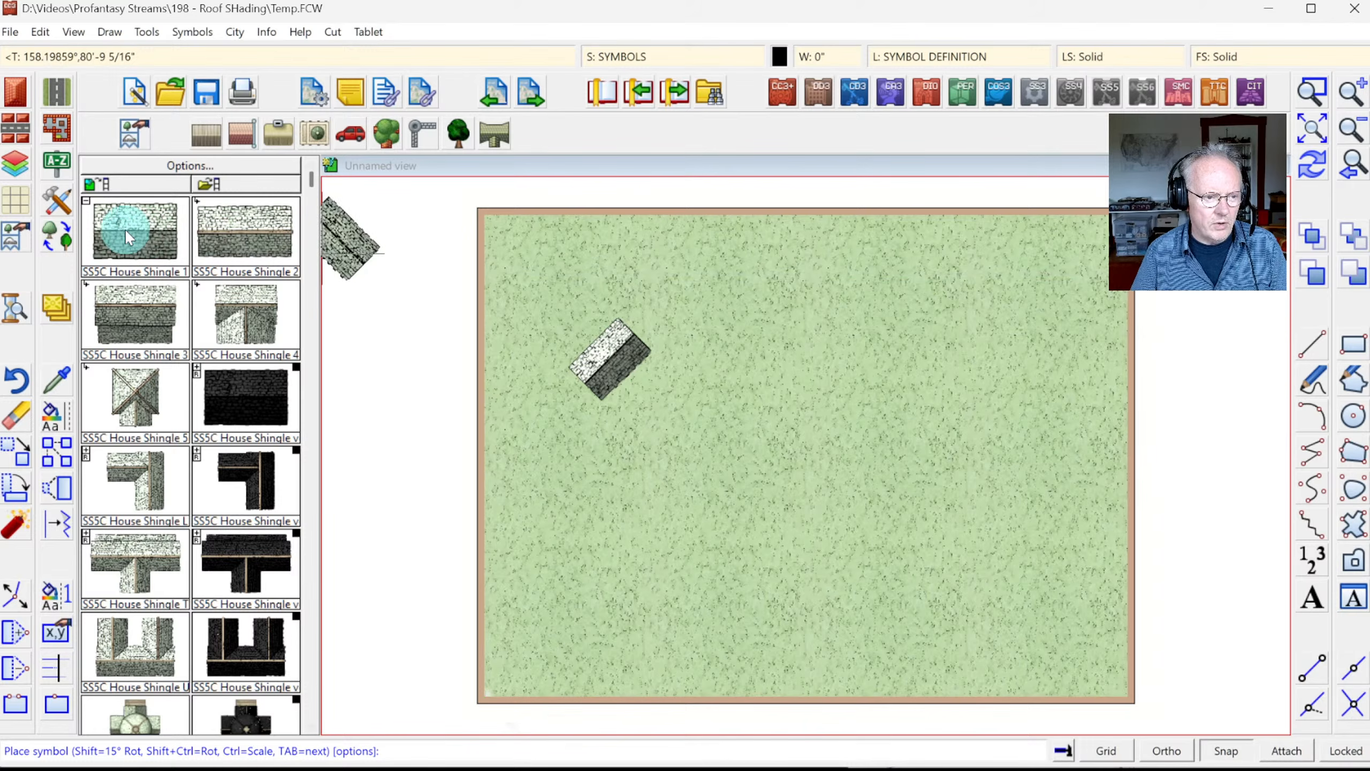
{"action": "left_click", "coordinate": [746, 374]}
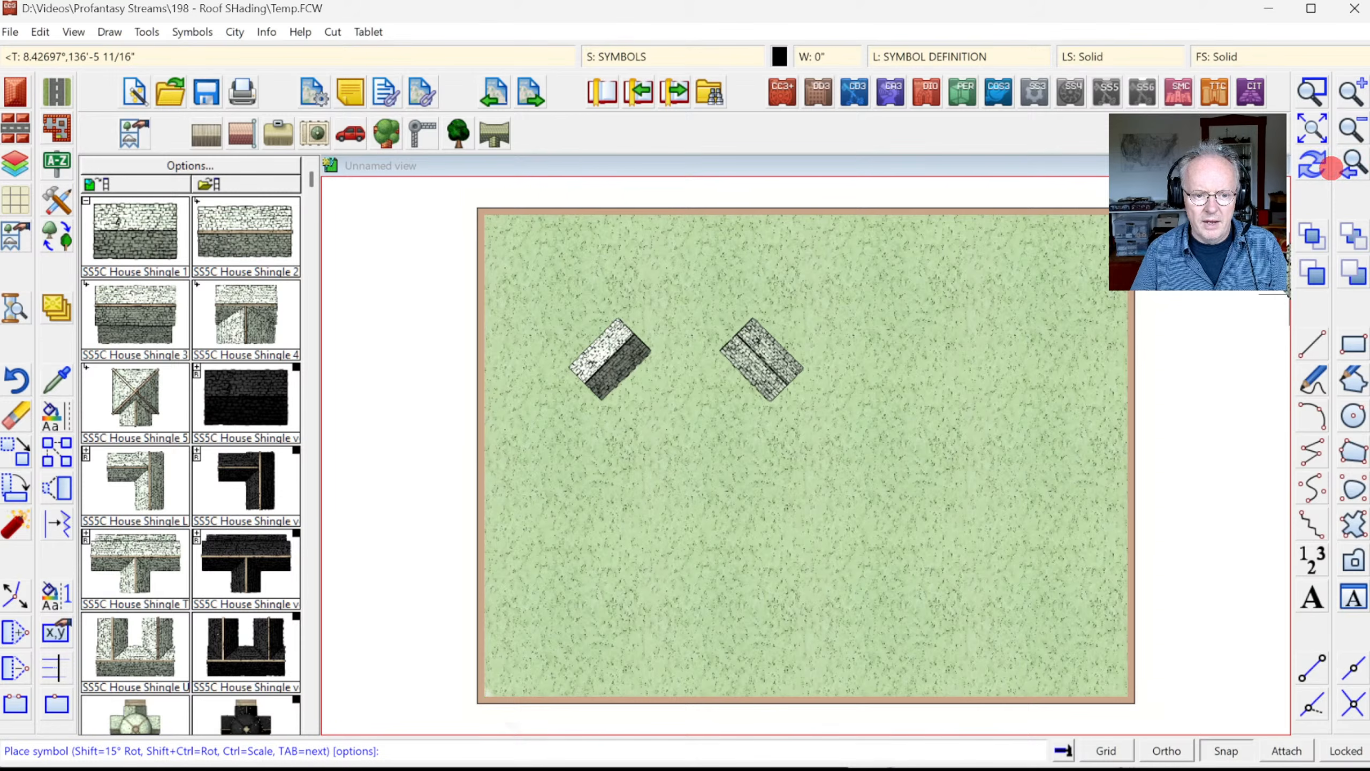
{"action": "left_click", "coordinate": [1328, 167]}
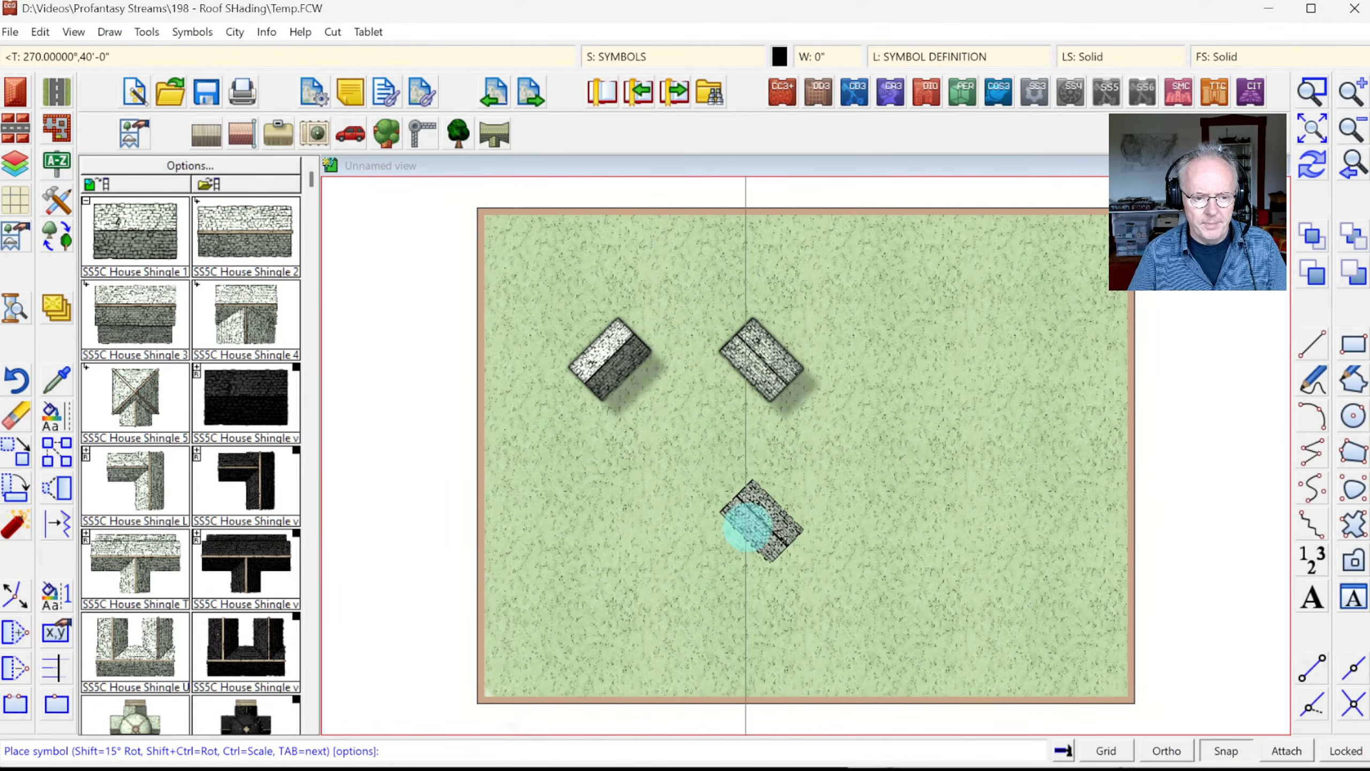
Step: Add three more rotated shingle roofs at lower centre and left-centre
{"action": "key", "text": "shift"}
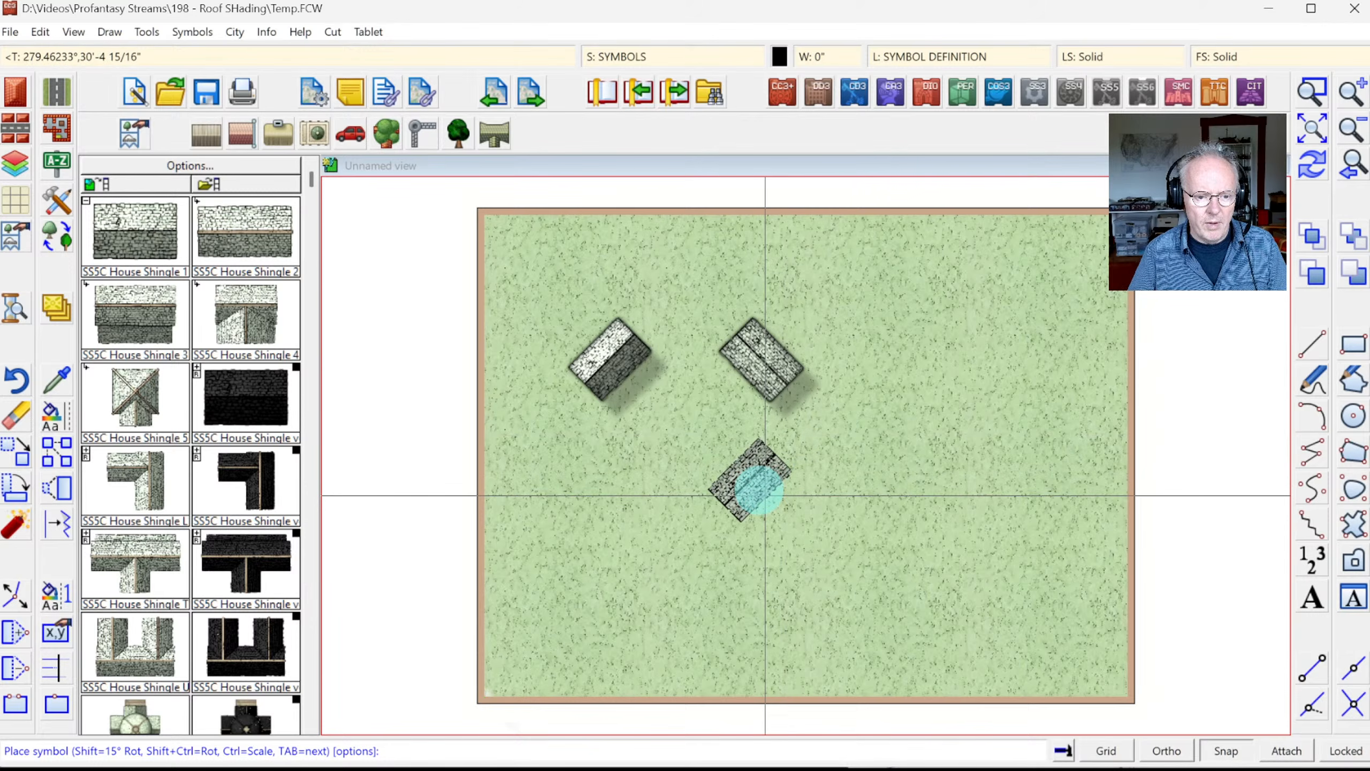
{"action": "left_click", "coordinate": [760, 490]}
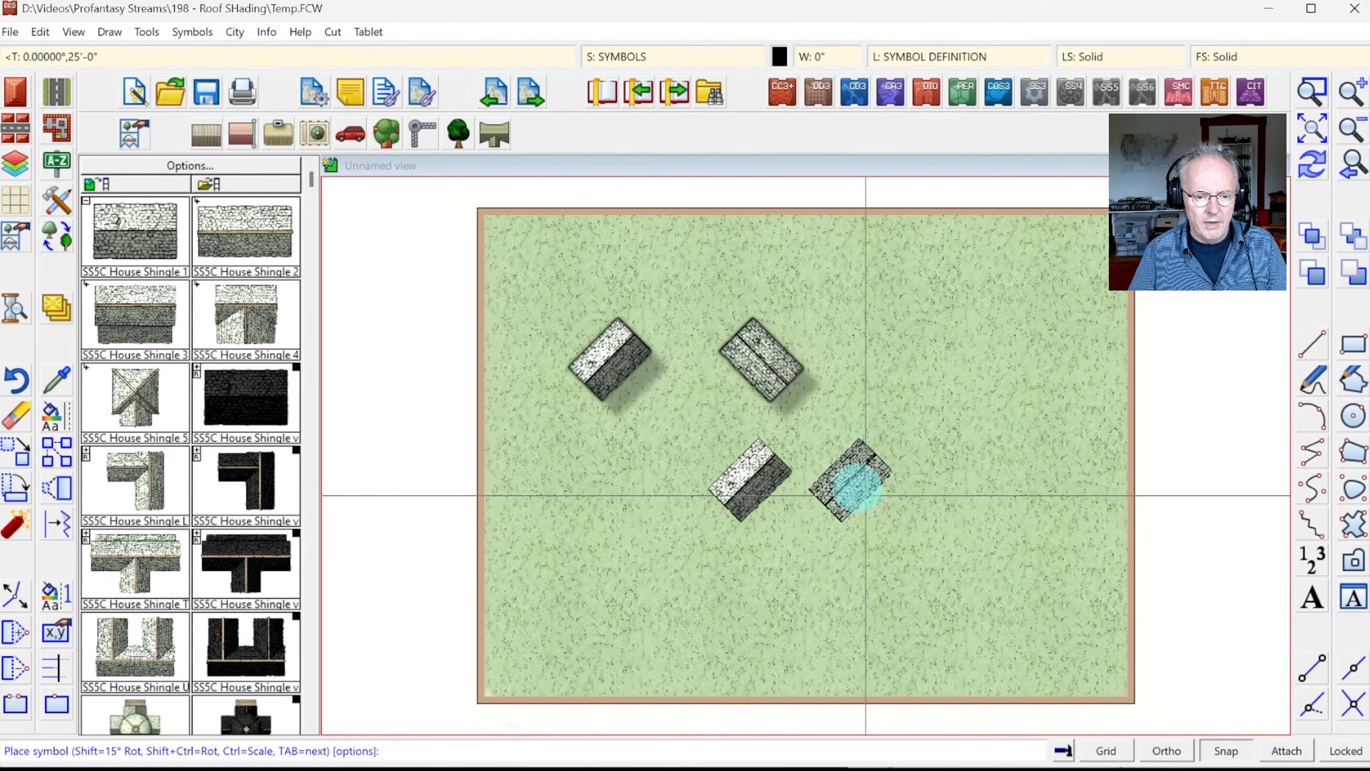
{"action": "key", "text": "shift"}
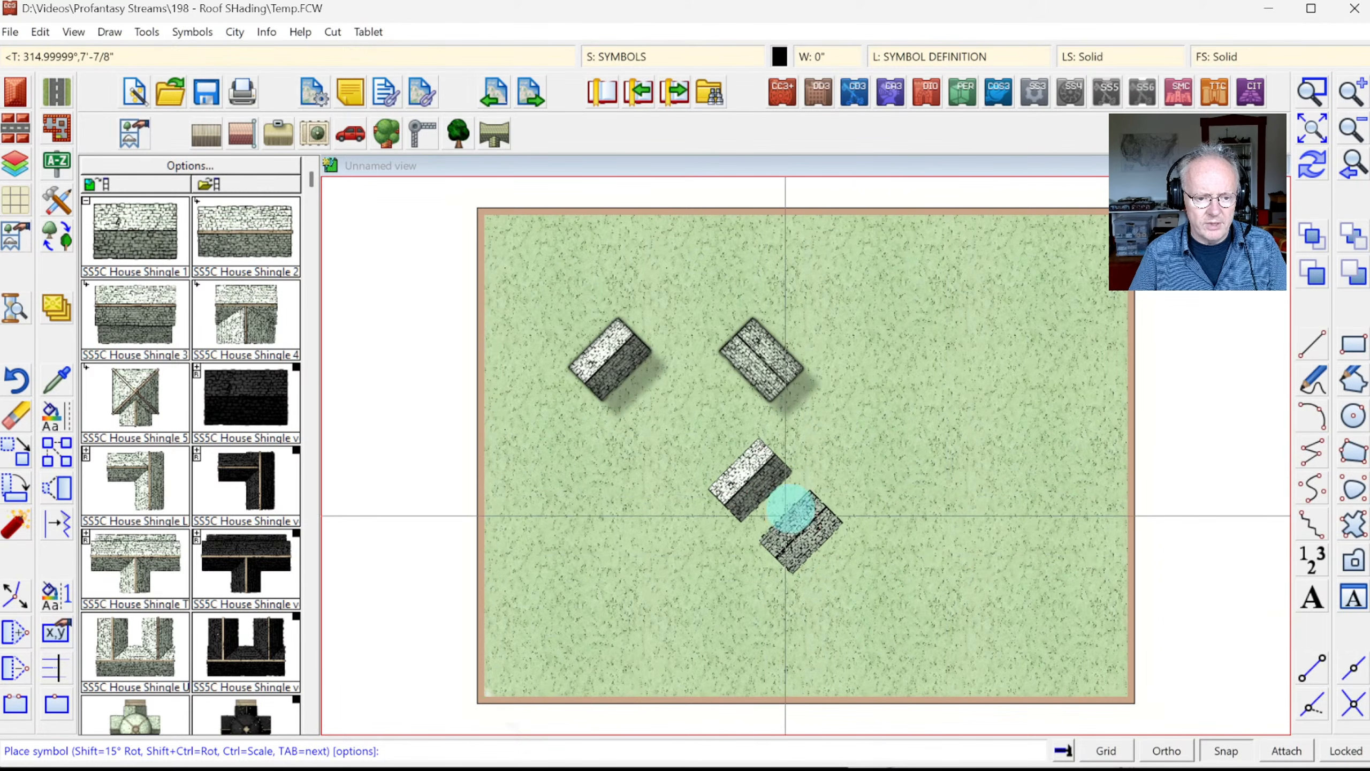
{"action": "left_click", "coordinate": [791, 518]}
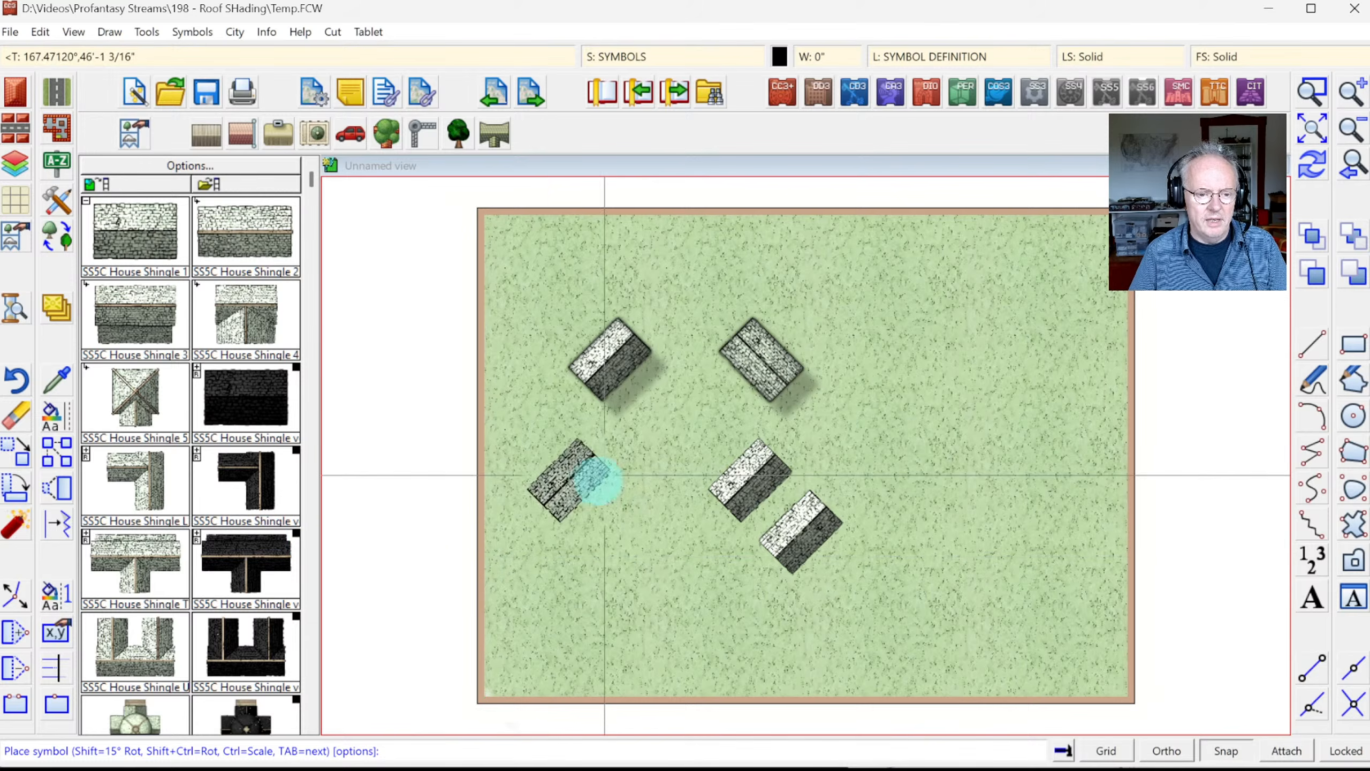
{"action": "left_click", "coordinate": [597, 481]}
{"action": "left_click", "coordinate": [630, 525]}
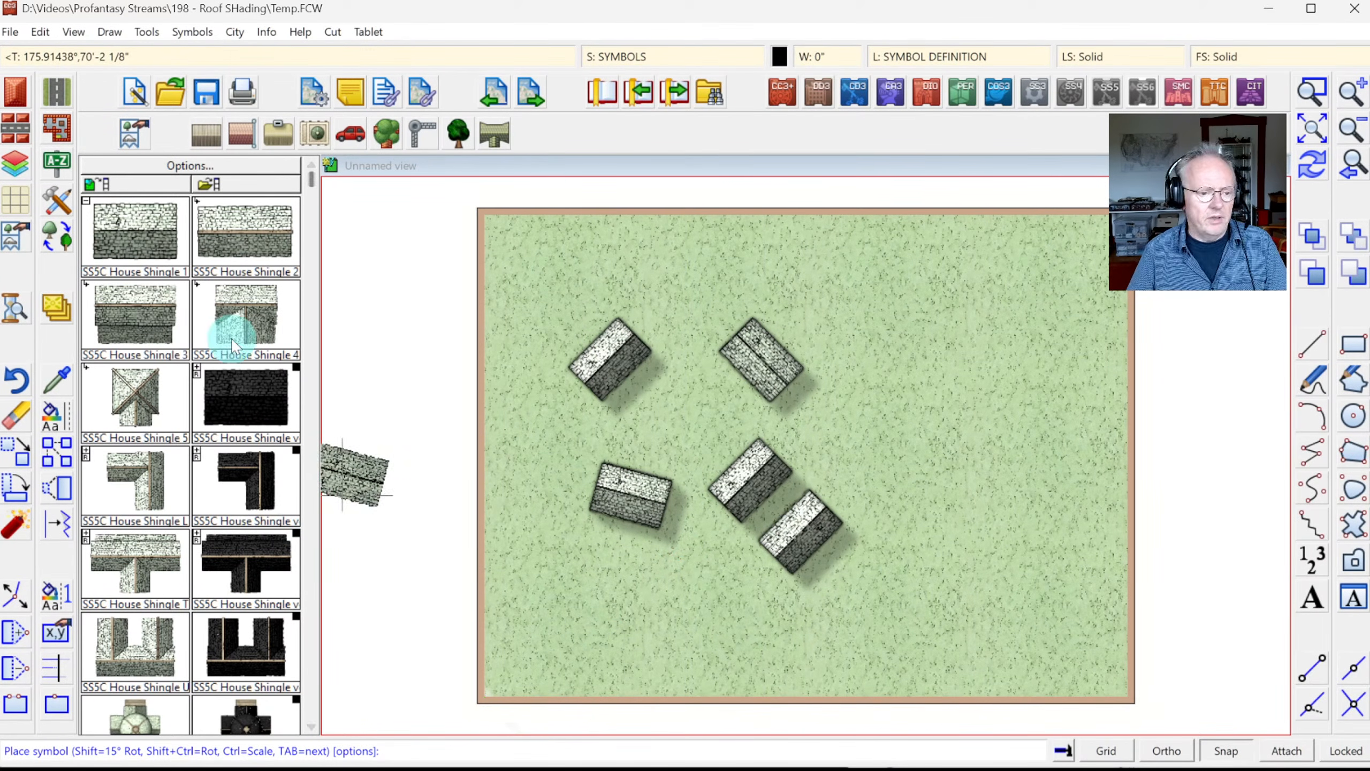
Step: Change the Global Sun azimuth to 0° and apply it to the Temp map
{"action": "right_click", "coordinate": [9, 316]}
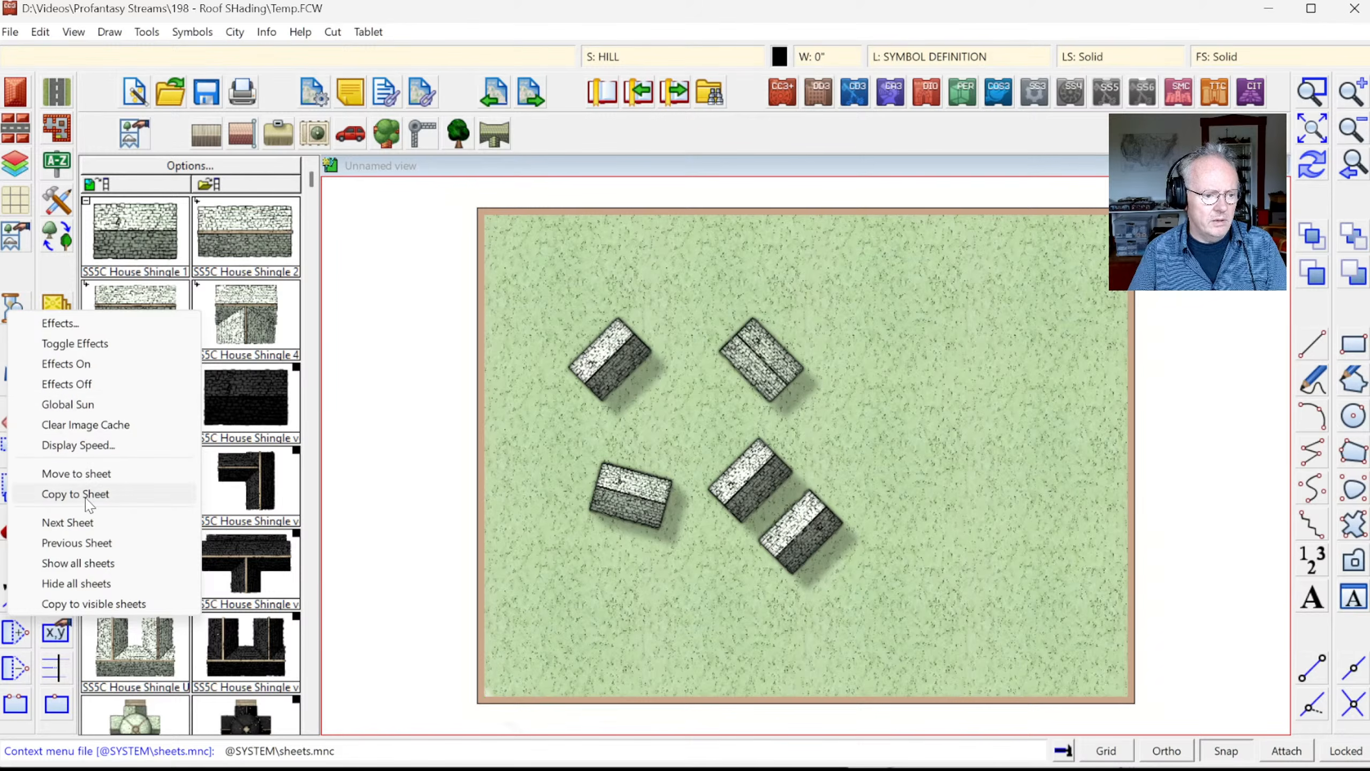
{"action": "left_click", "coordinate": [65, 404]}
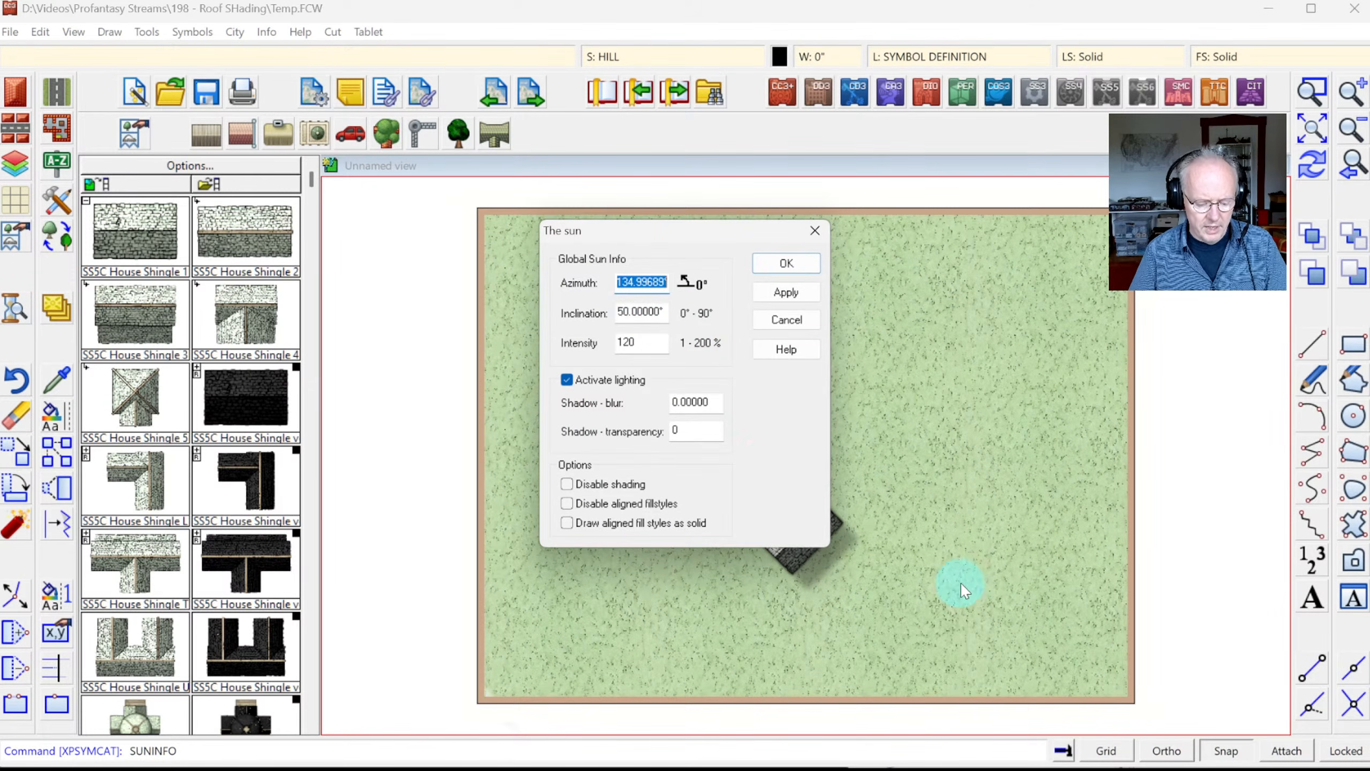
{"action": "type", "text": "0"}
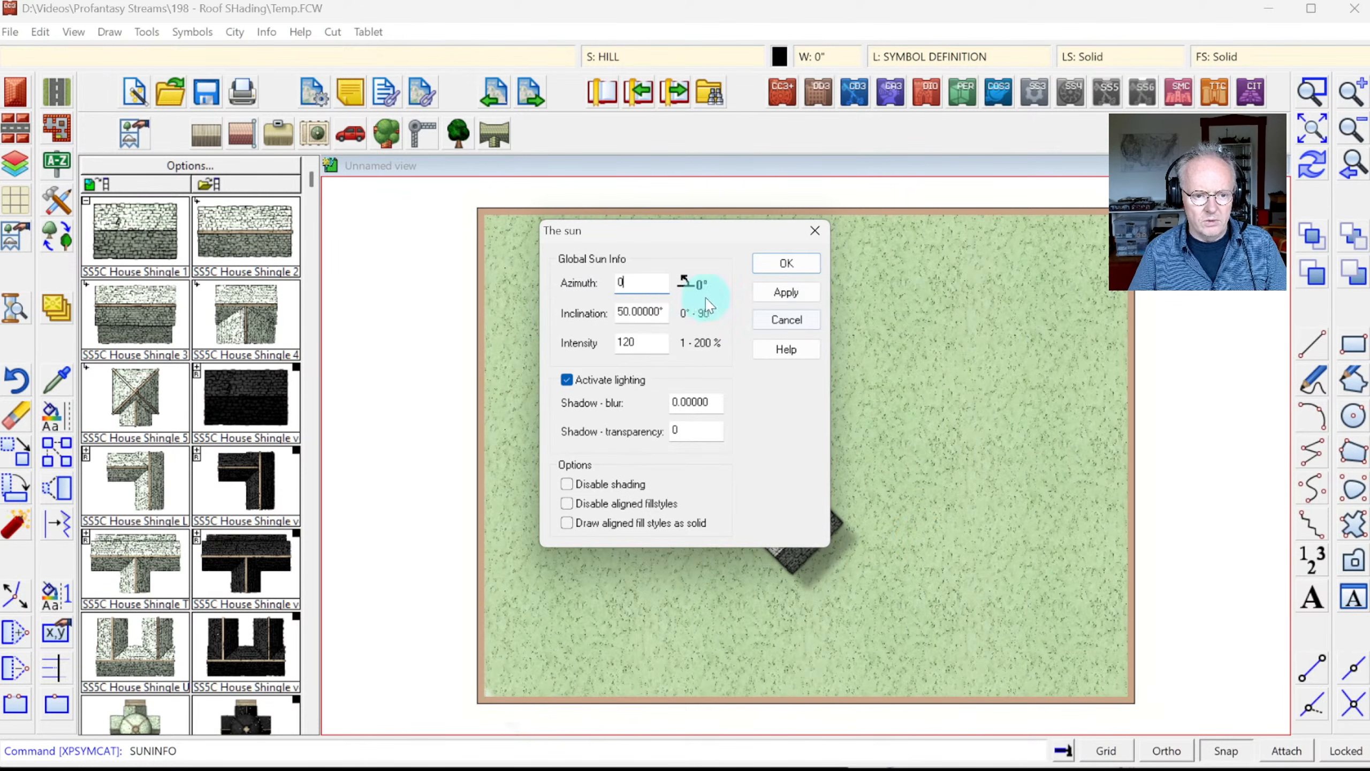
{"action": "left_click", "coordinate": [777, 265]}
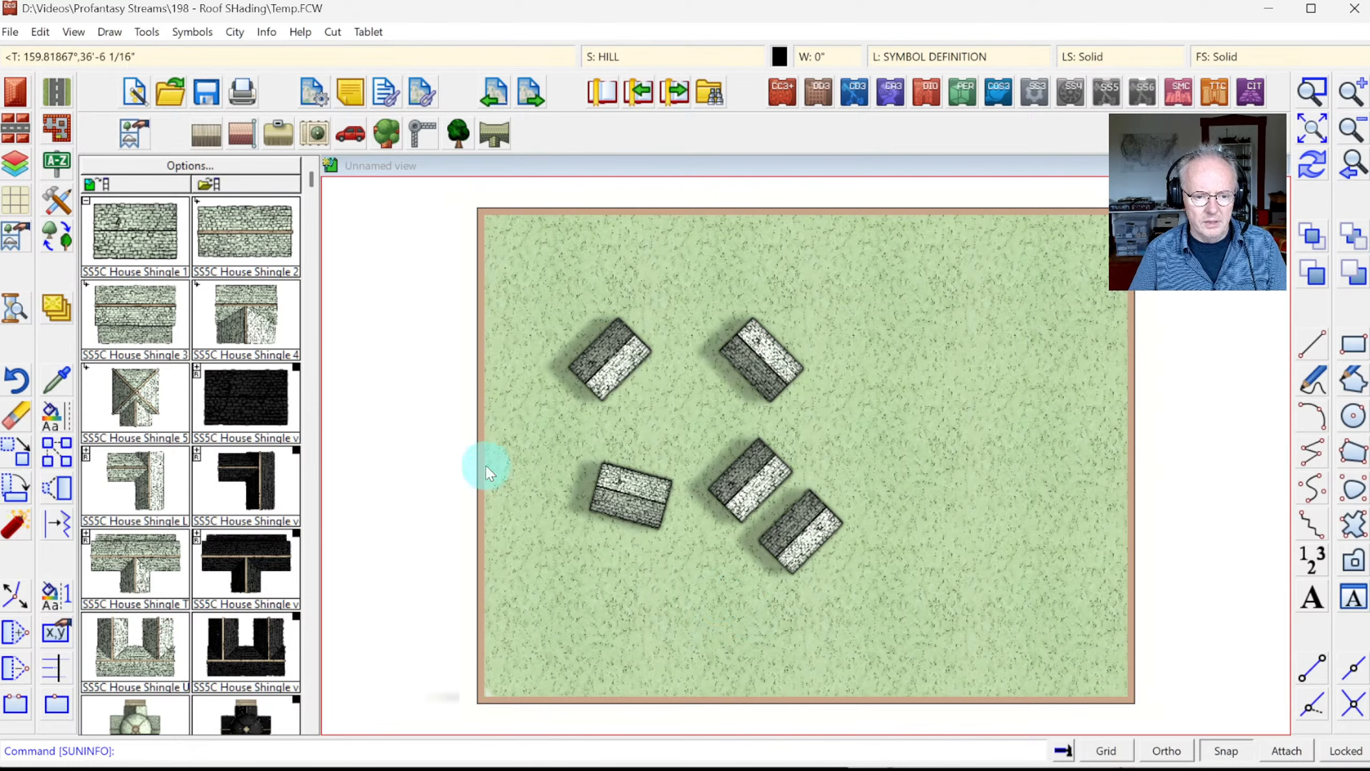
Step: Place two SS5C House Shingle U roofs on the right, upright at top and tilted lower down
{"action": "left_click", "coordinate": [144, 653]}
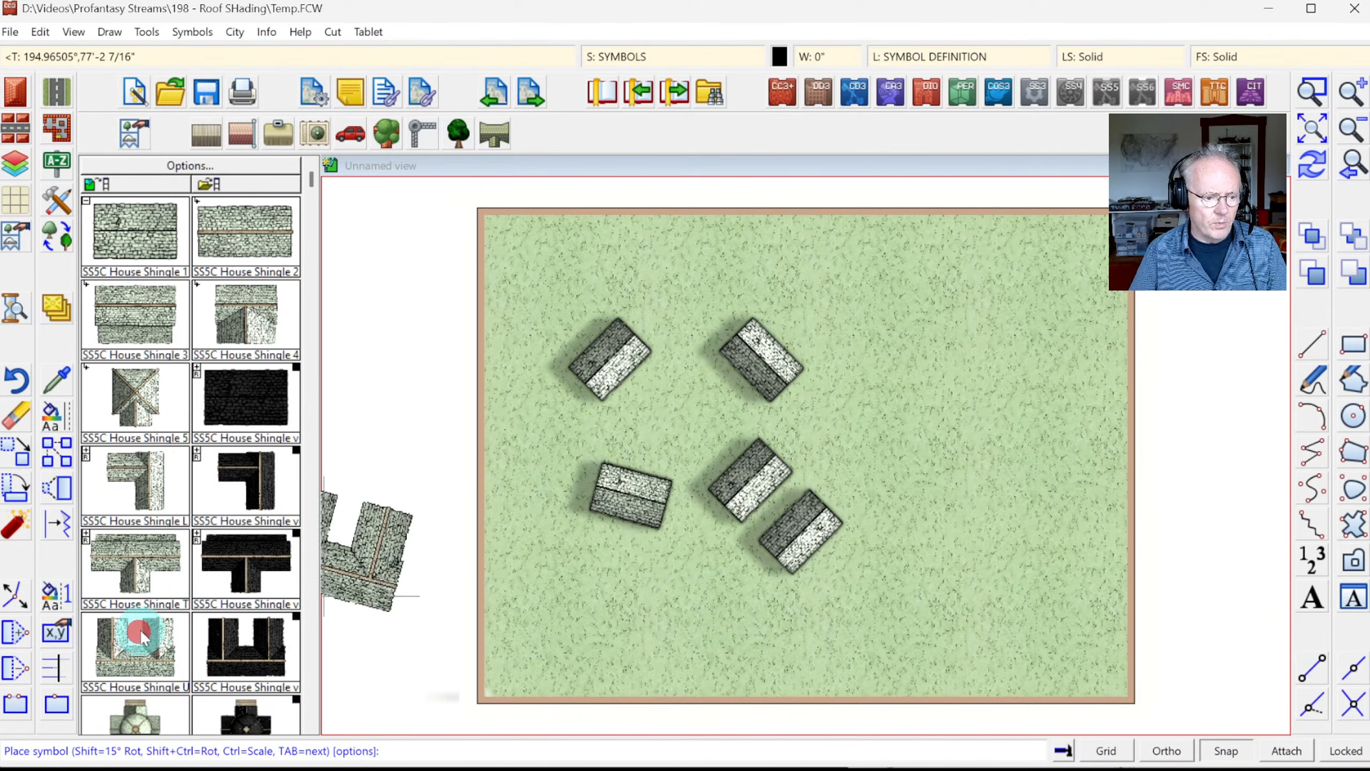
{"action": "key", "text": "shift"}
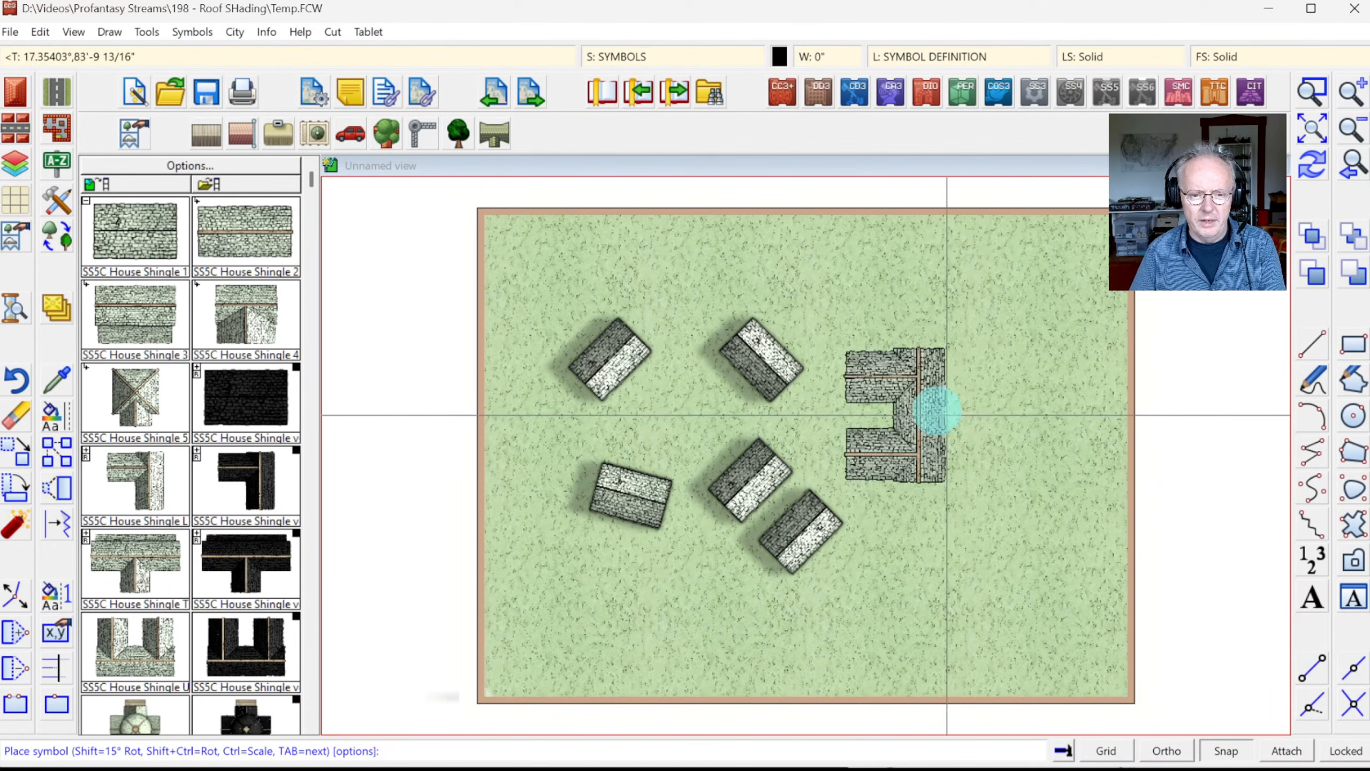
{"action": "left_click", "coordinate": [972, 301]}
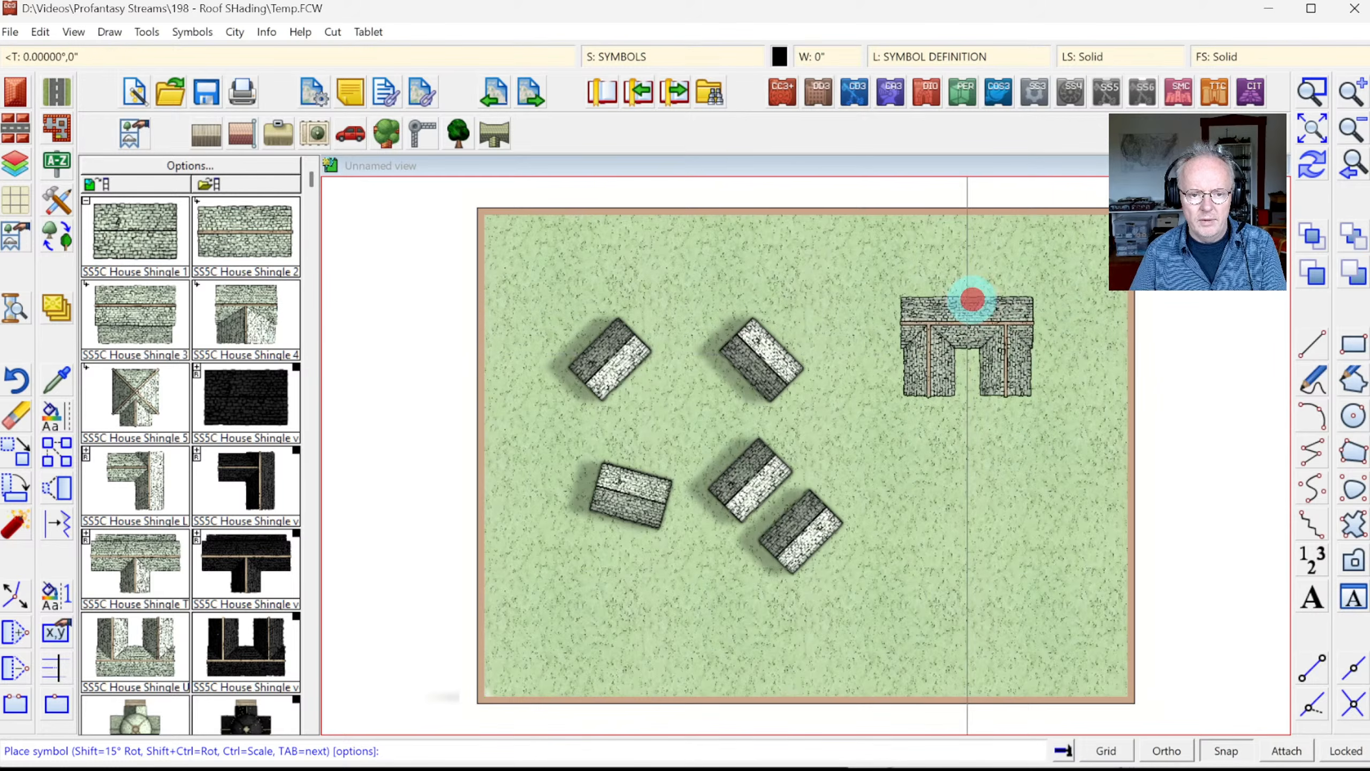
{"action": "key", "text": "shift"}
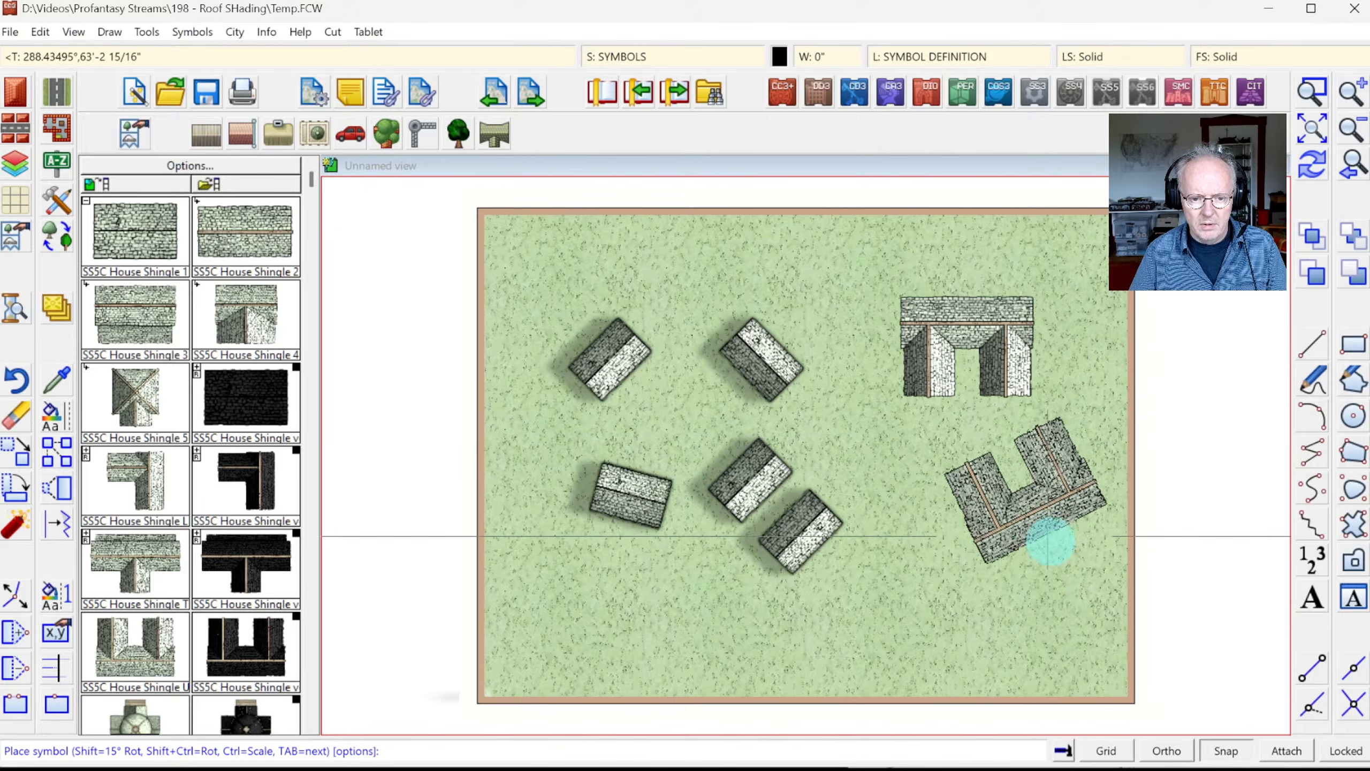
{"action": "left_click", "coordinate": [1053, 522]}
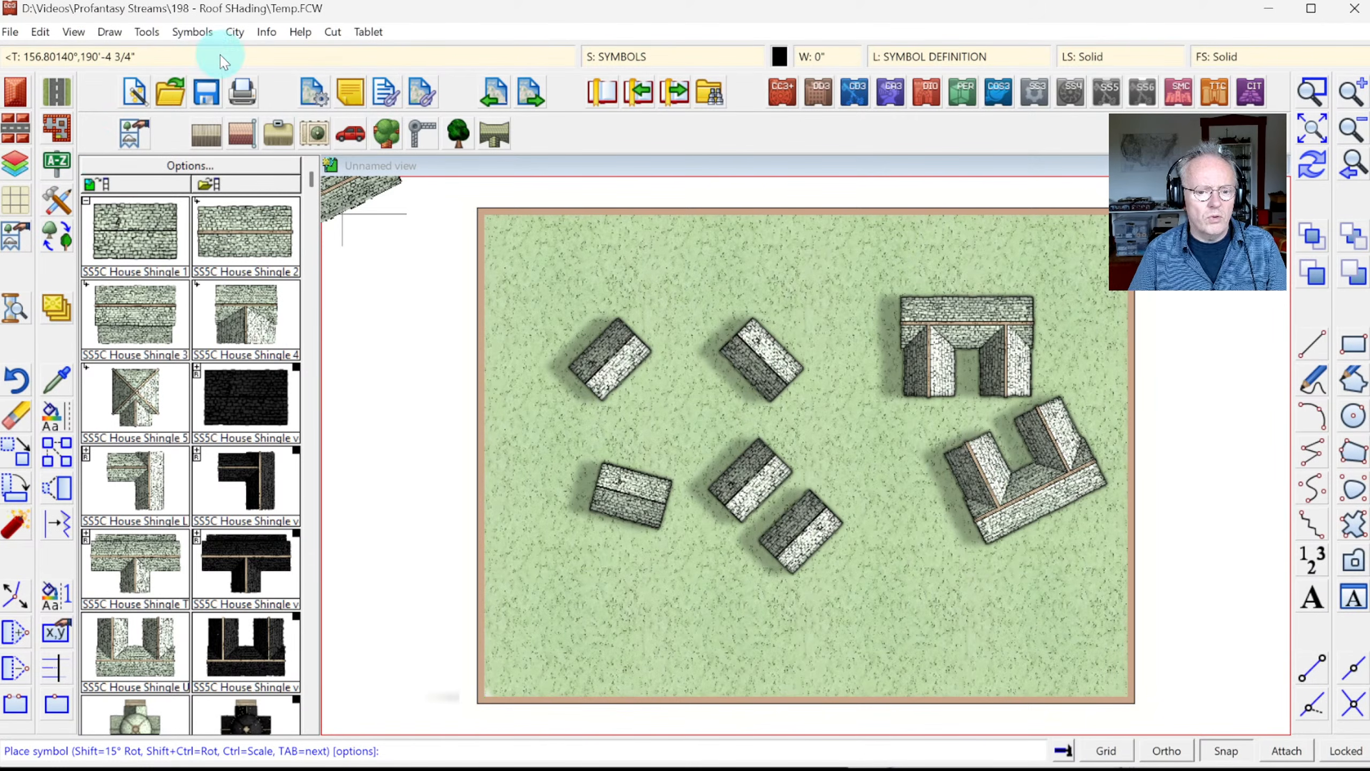
Step: Set up a T-shaped house with a hipped roof in the SS5C Default style
{"action": "left_click", "coordinate": [16, 97]}
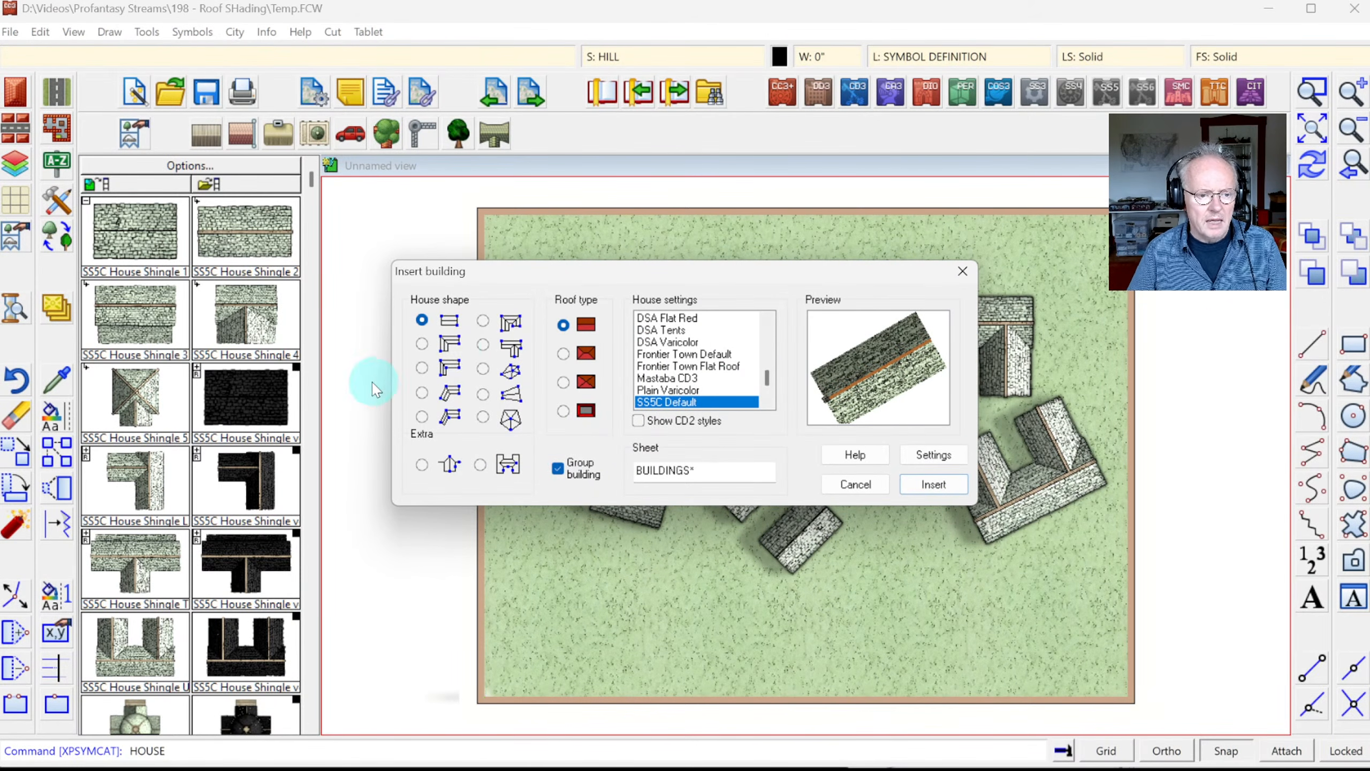
{"action": "left_click", "coordinate": [482, 345]}
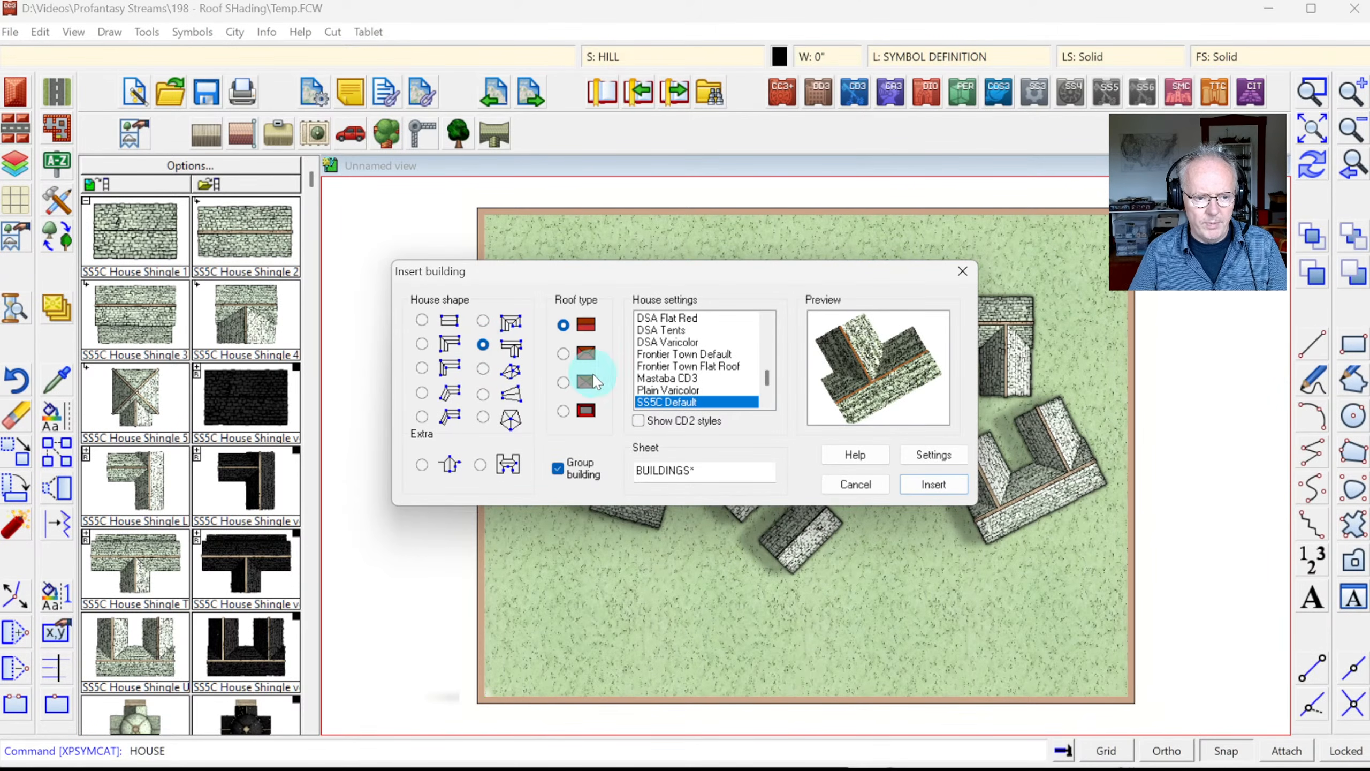
{"action": "left_click", "coordinate": [562, 354]}
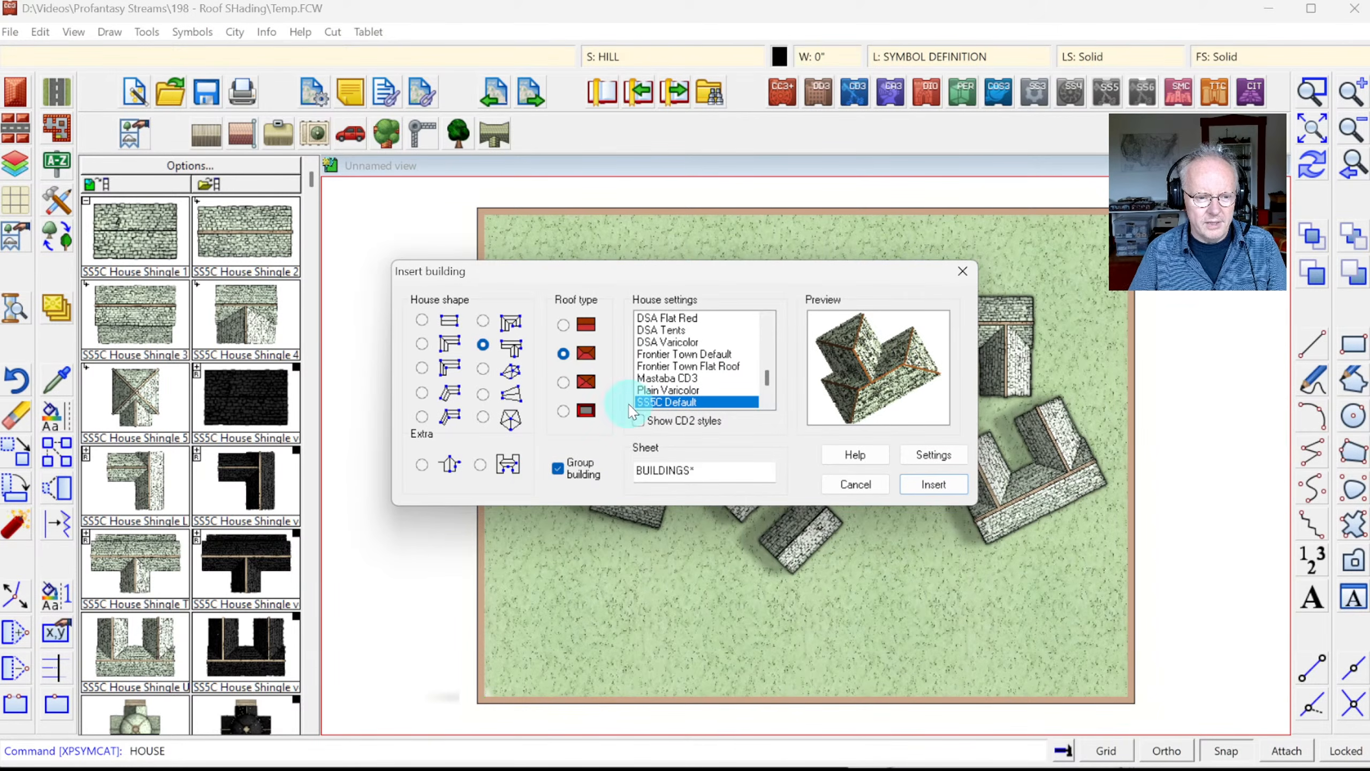
Step: Draw the T-shaped hipped-roof house with four points in the lower left, then zoom in on it
{"action": "left_click", "coordinate": [930, 486]}
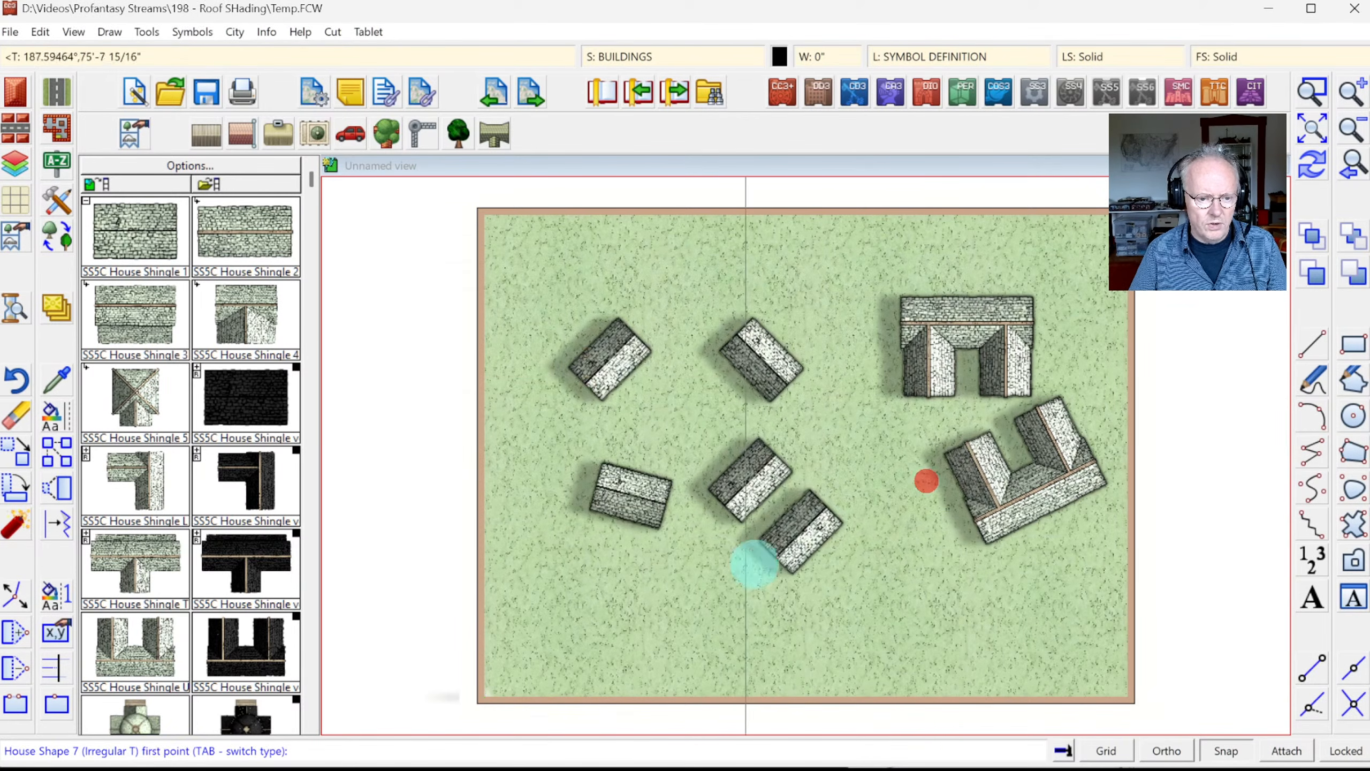
{"action": "left_click", "coordinate": [526, 617]}
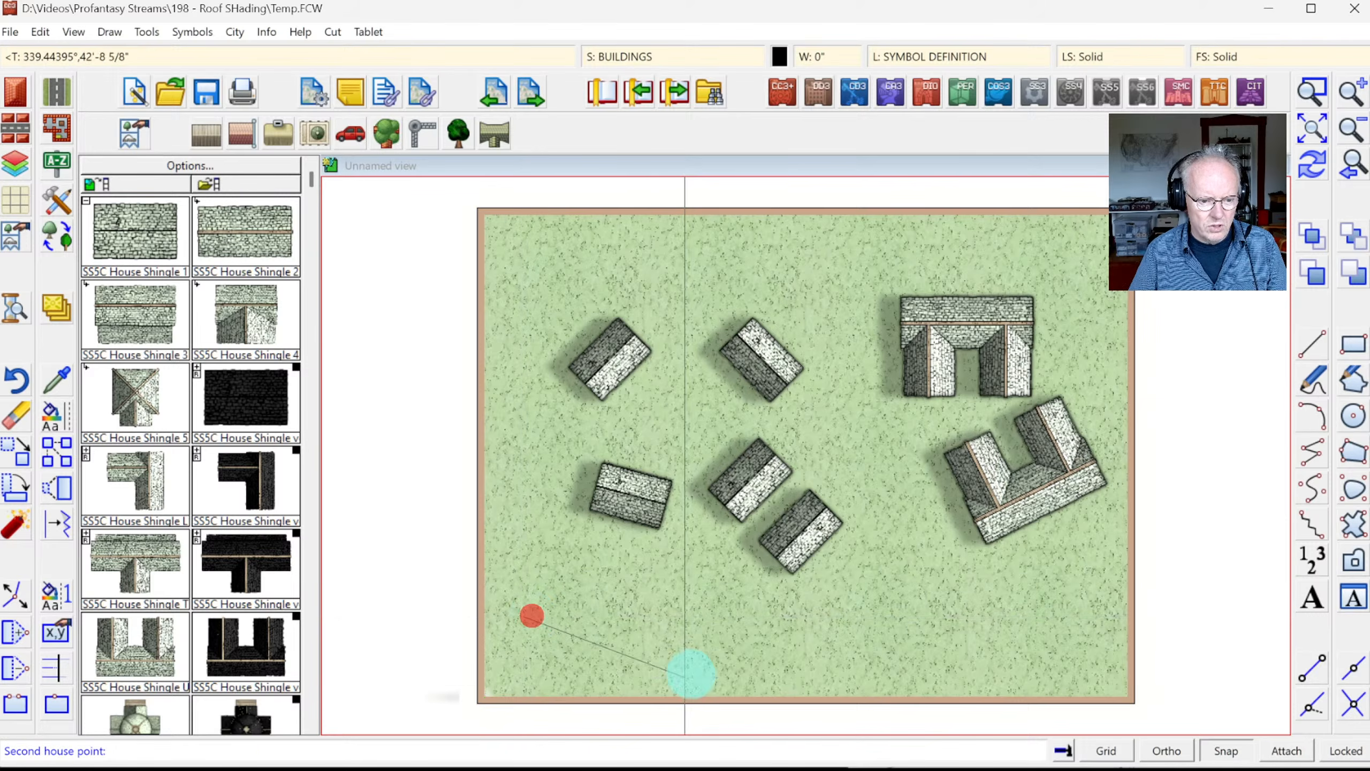
{"action": "left_click", "coordinate": [643, 657]}
{"action": "left_click", "coordinate": [644, 596]}
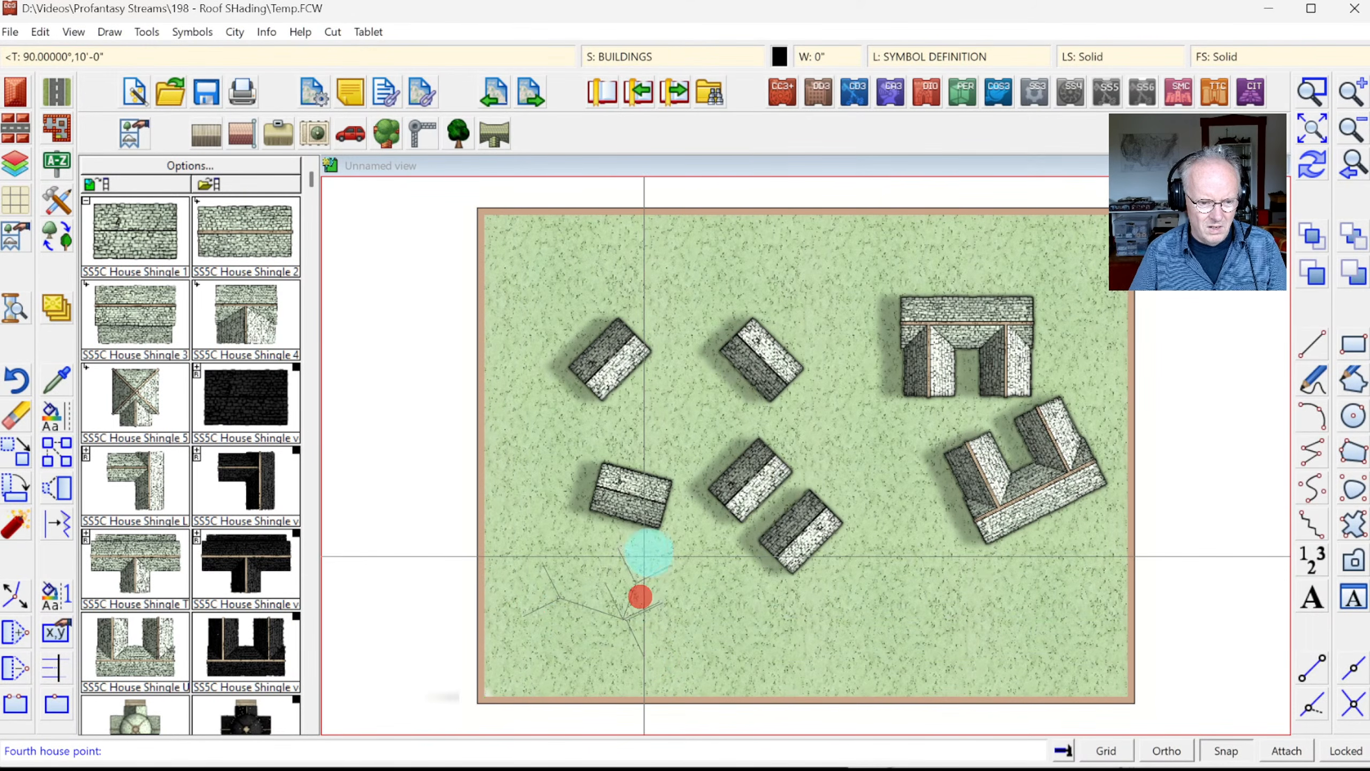
{"action": "left_click", "coordinate": [644, 537]}
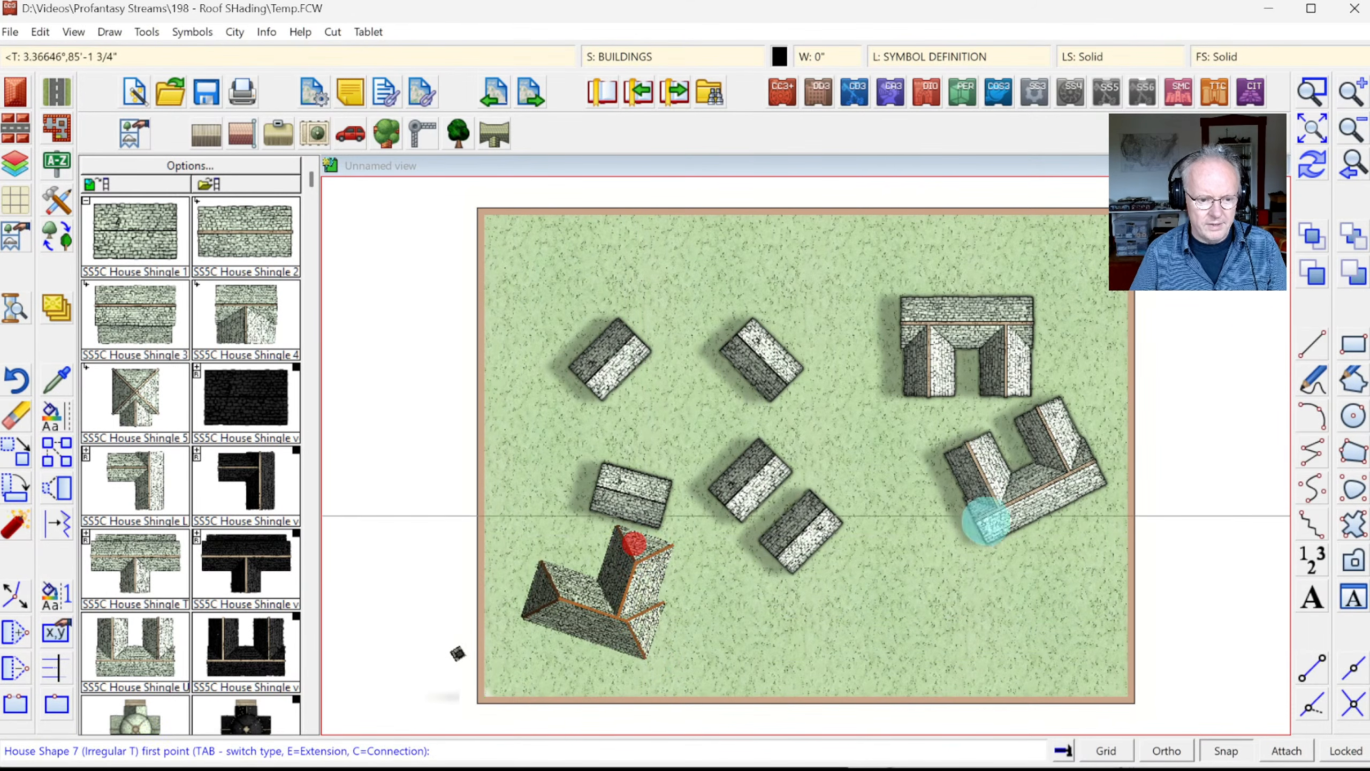
{"action": "left_click", "coordinate": [1312, 92]}
{"action": "left_click", "coordinate": [510, 427]}
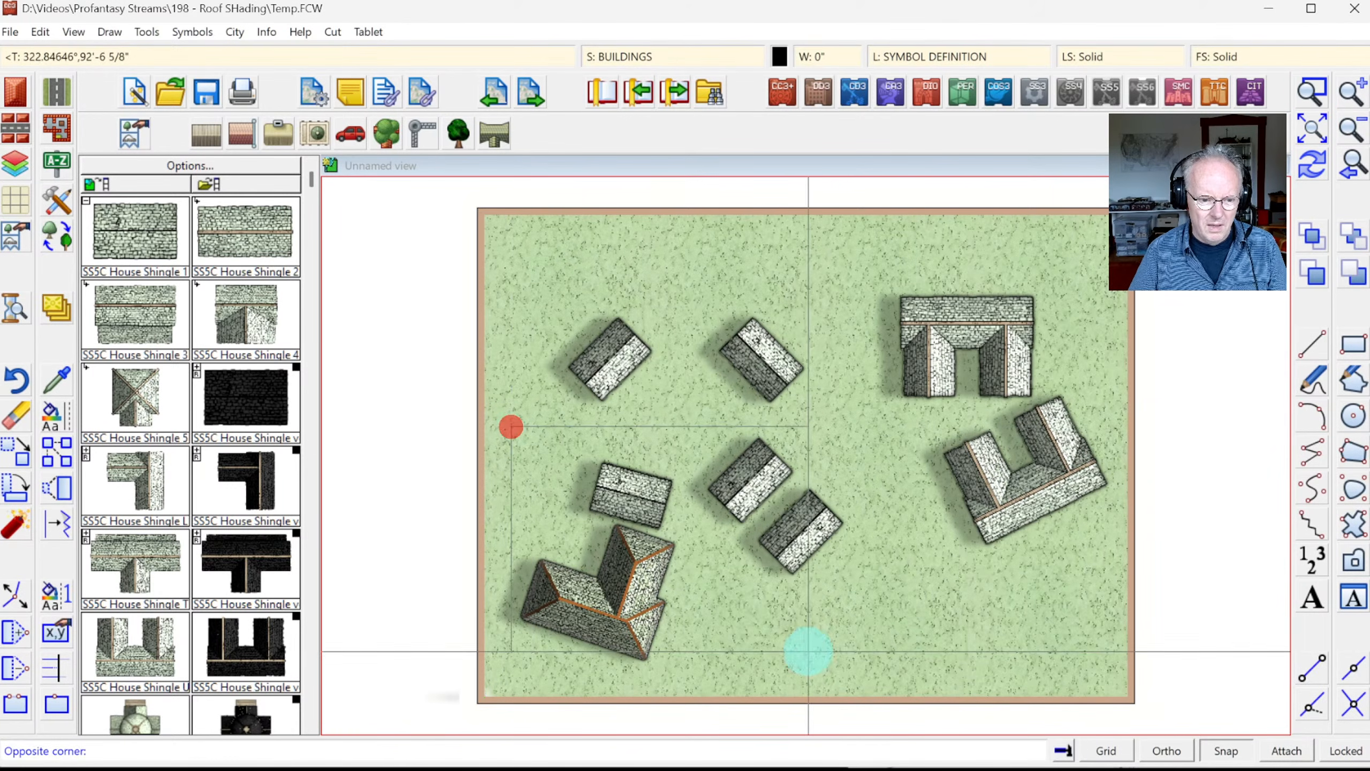
{"action": "left_click", "coordinate": [829, 662]}
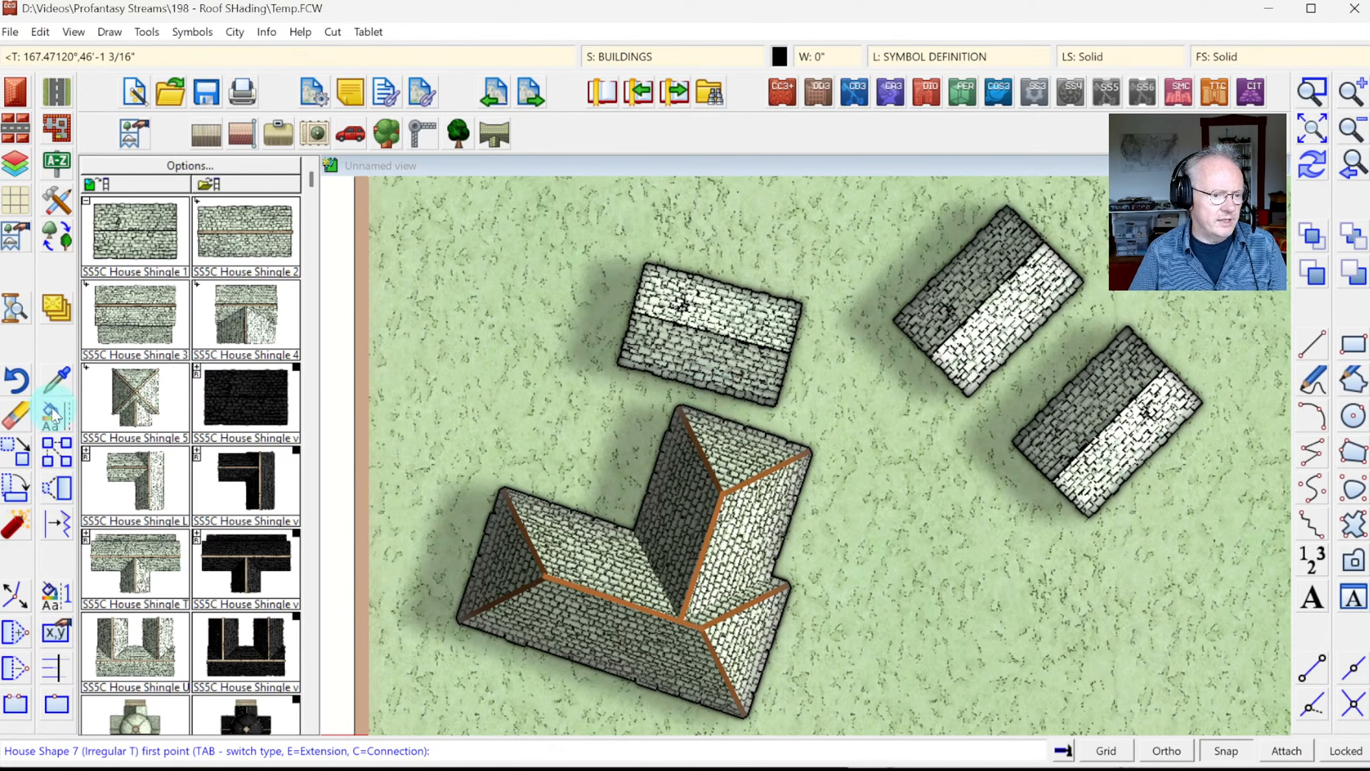
Step: Erase three rectangular roofs, redraw, and show the whole map again
{"action": "left_click", "coordinate": [12, 426]}
{"action": "left_click", "coordinate": [694, 217]}
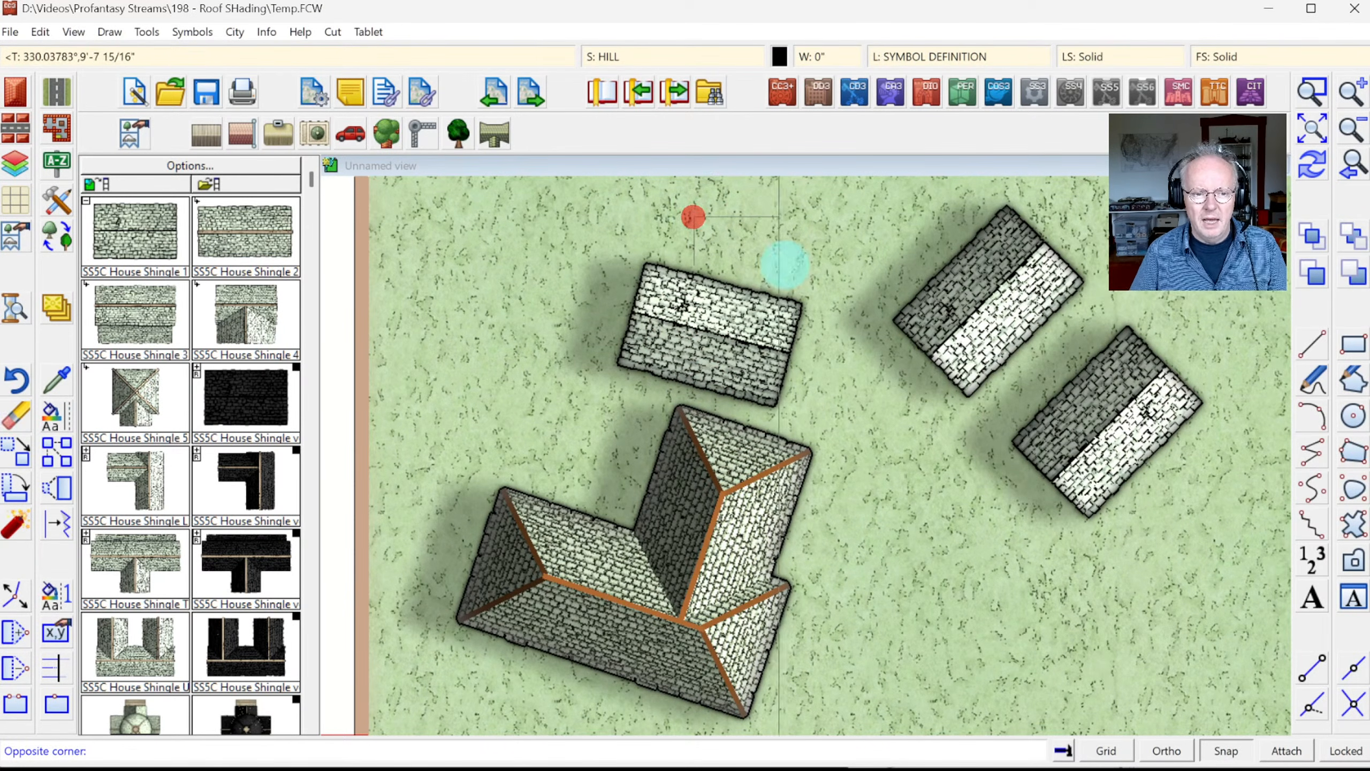
{"action": "left_click", "coordinate": [1023, 371]}
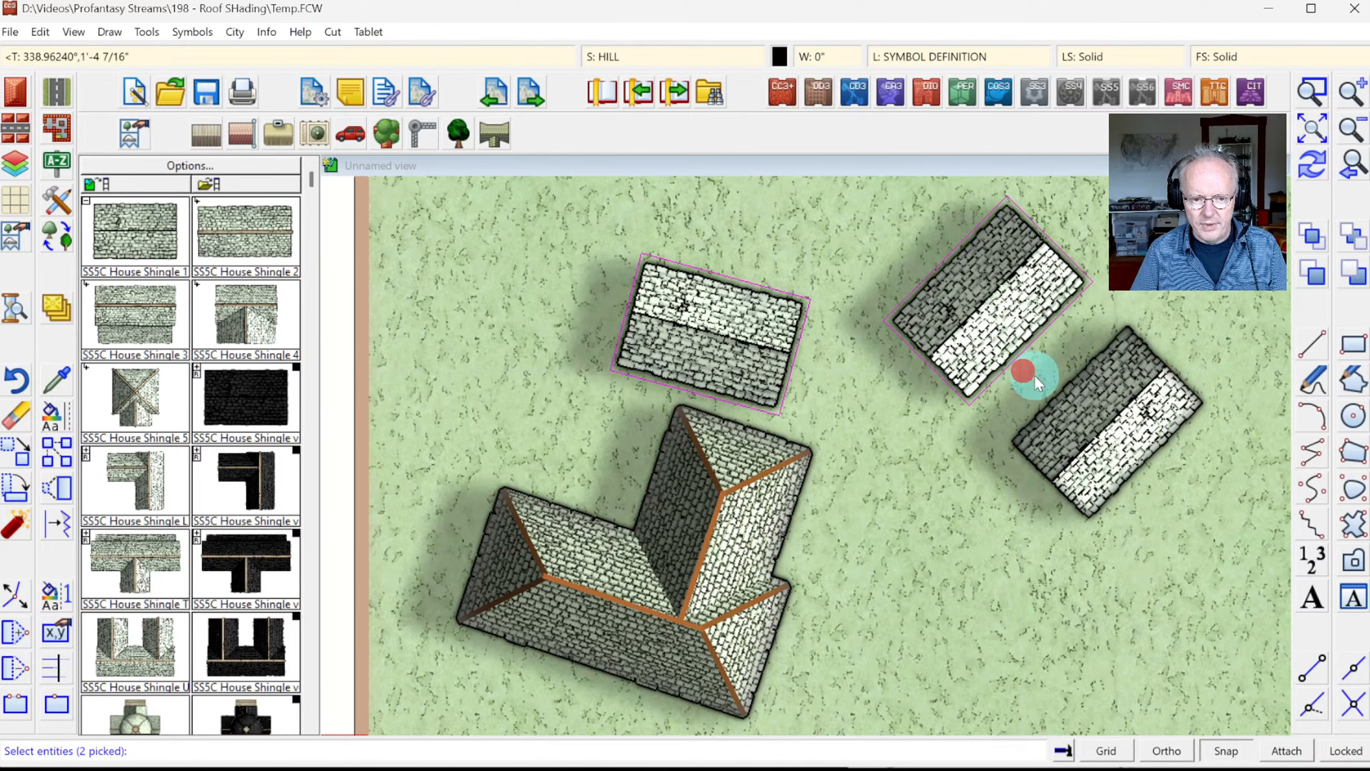
{"action": "left_click", "coordinate": [1098, 408]}
{"action": "right_click", "coordinate": [1086, 403]}
{"action": "left_click", "coordinate": [1315, 165]}
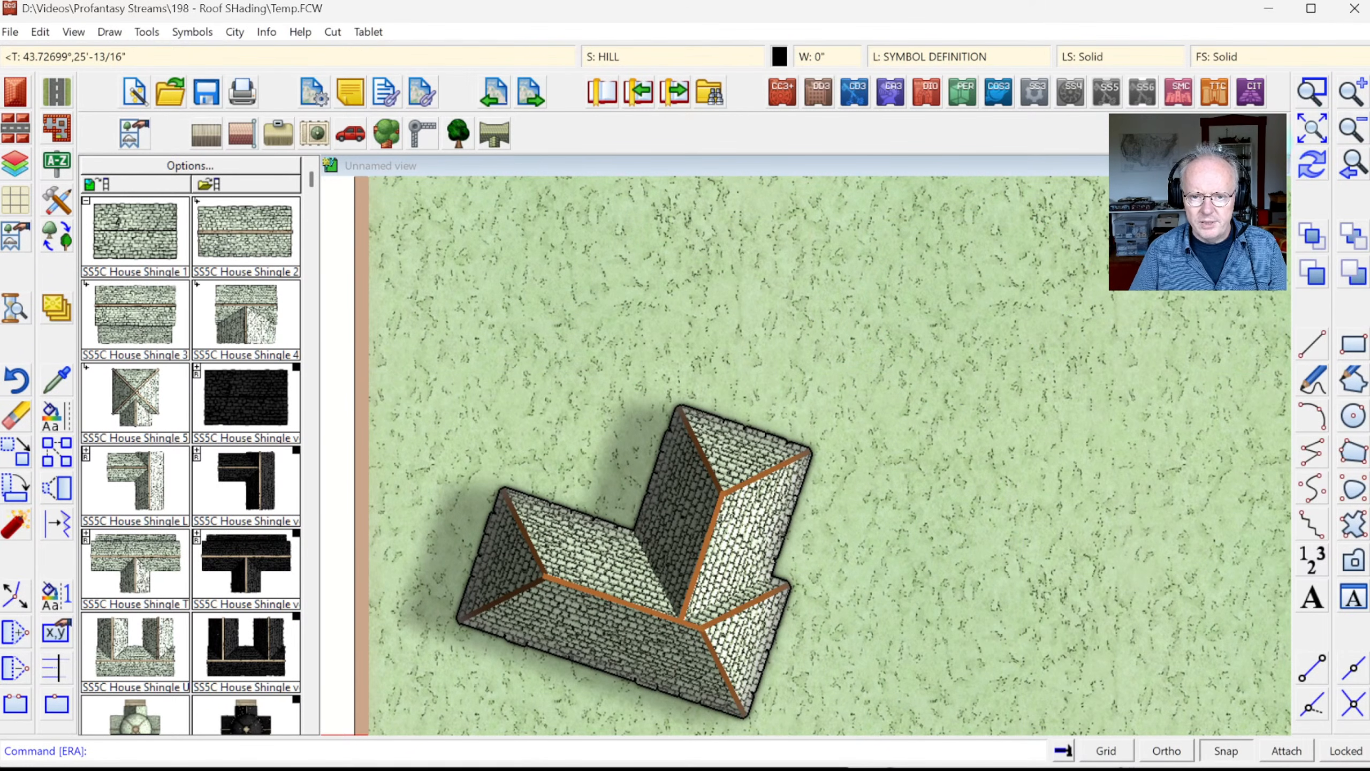
{"action": "left_click", "coordinate": [1312, 132]}
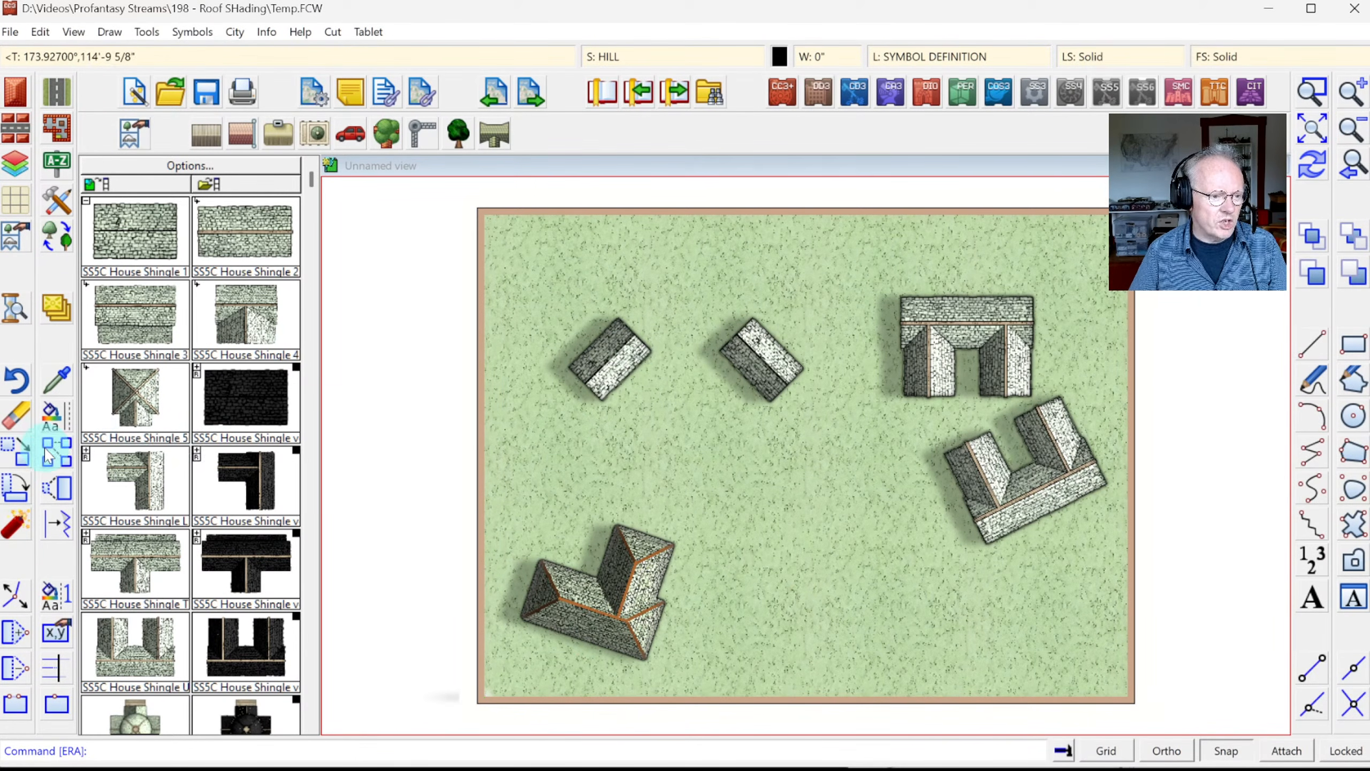
Step: Move the L-shaped roof, rotated, to near the map centre and redraw
{"action": "left_click", "coordinate": [22, 463]}
{"action": "left_click", "coordinate": [583, 572]}
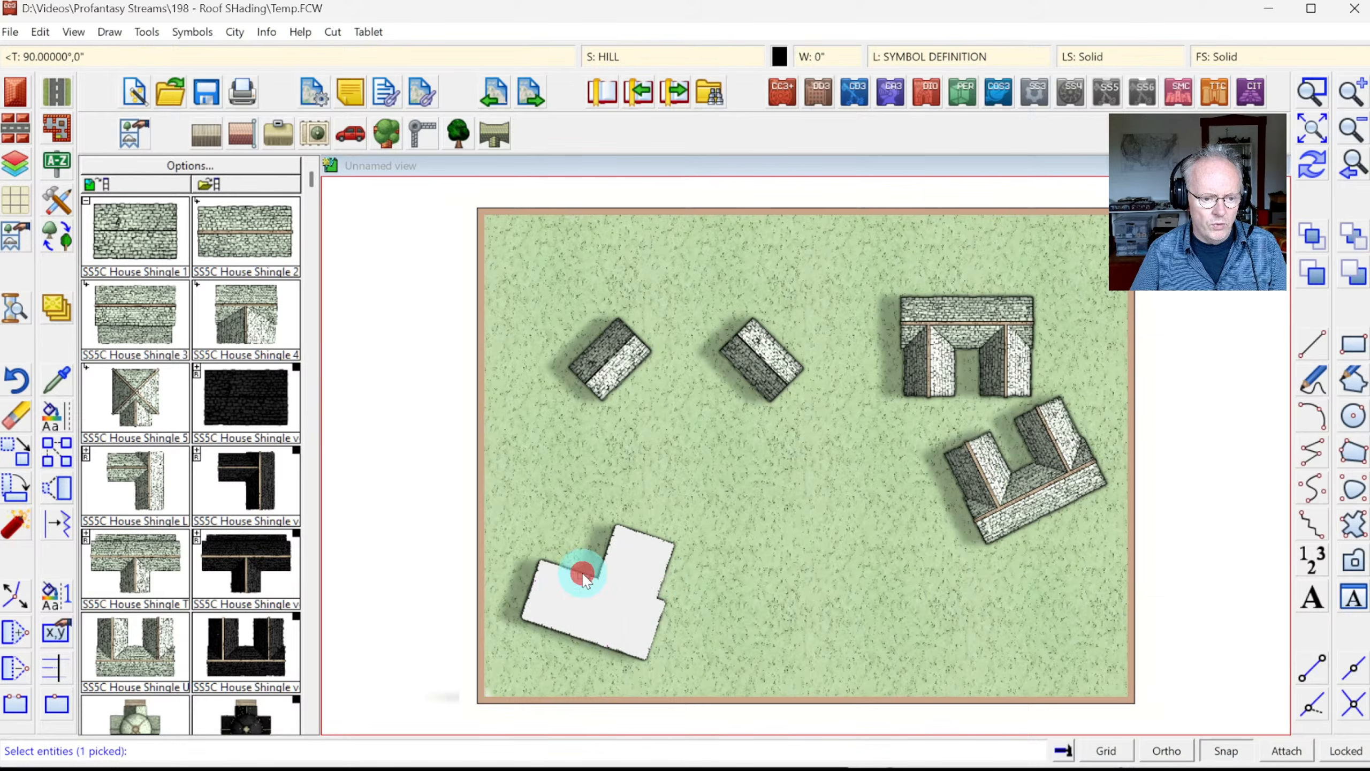
{"action": "right_click", "coordinate": [669, 598]}
{"action": "left_click", "coordinate": [669, 599]}
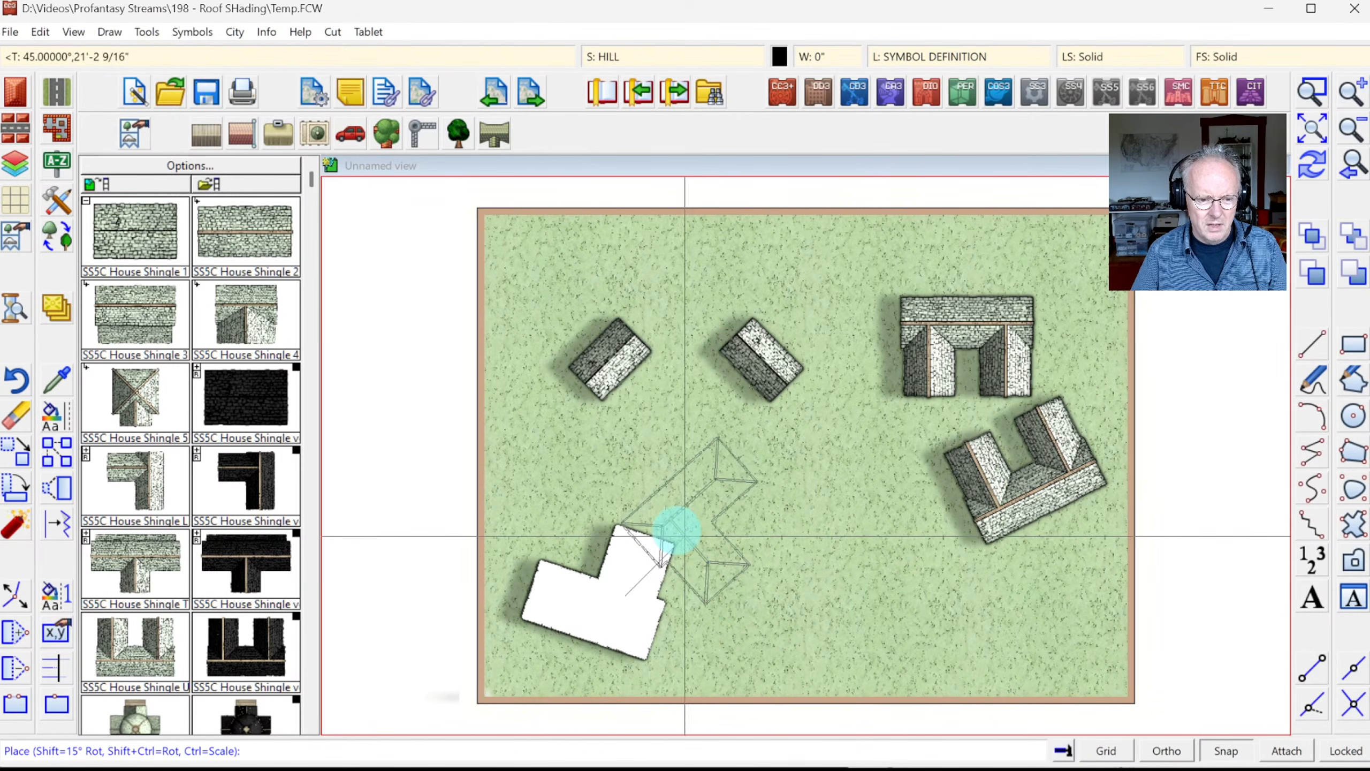
{"action": "left_click", "coordinate": [677, 530]}
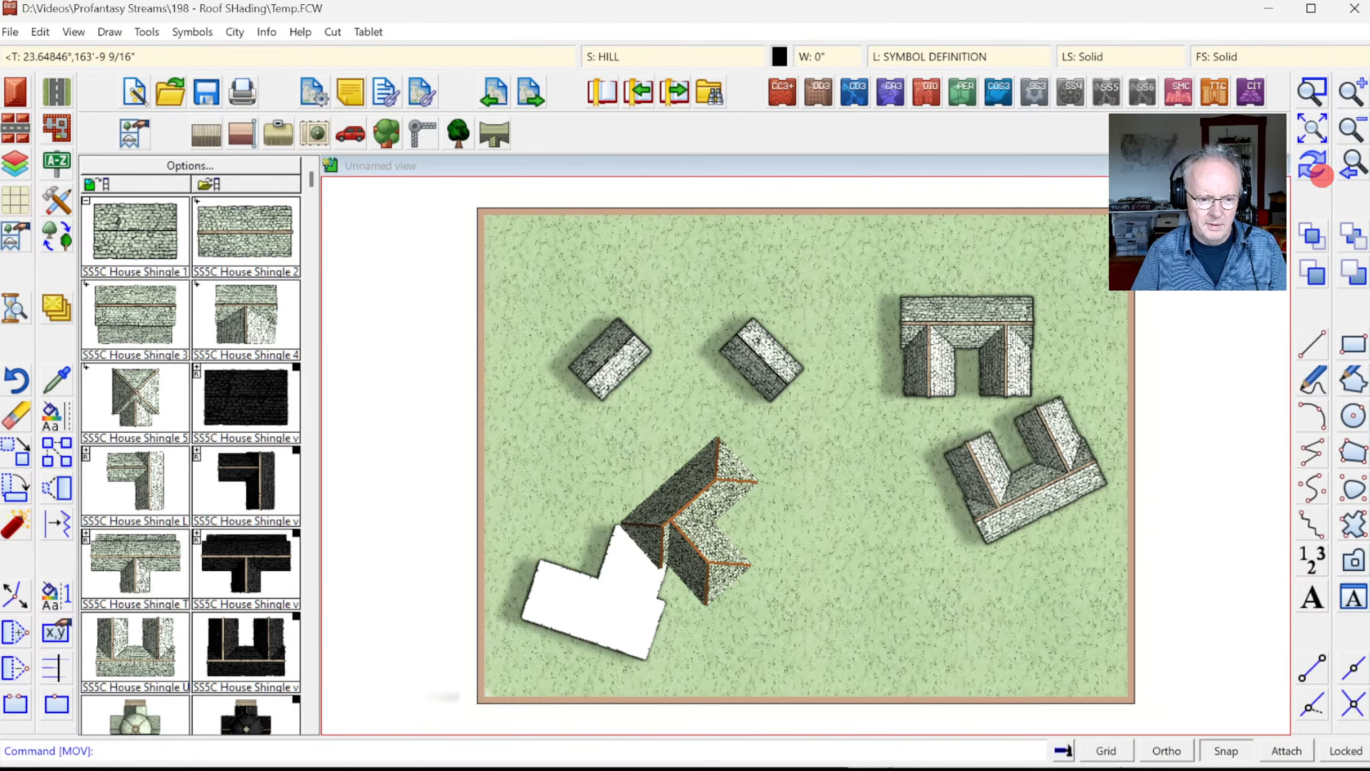
{"action": "left_click", "coordinate": [1316, 172]}
{"action": "left_click", "coordinate": [659, 613]}
Step: Copy the L-shaped roof and place the copy to its lower right
{"action": "left_click", "coordinate": [743, 454]}
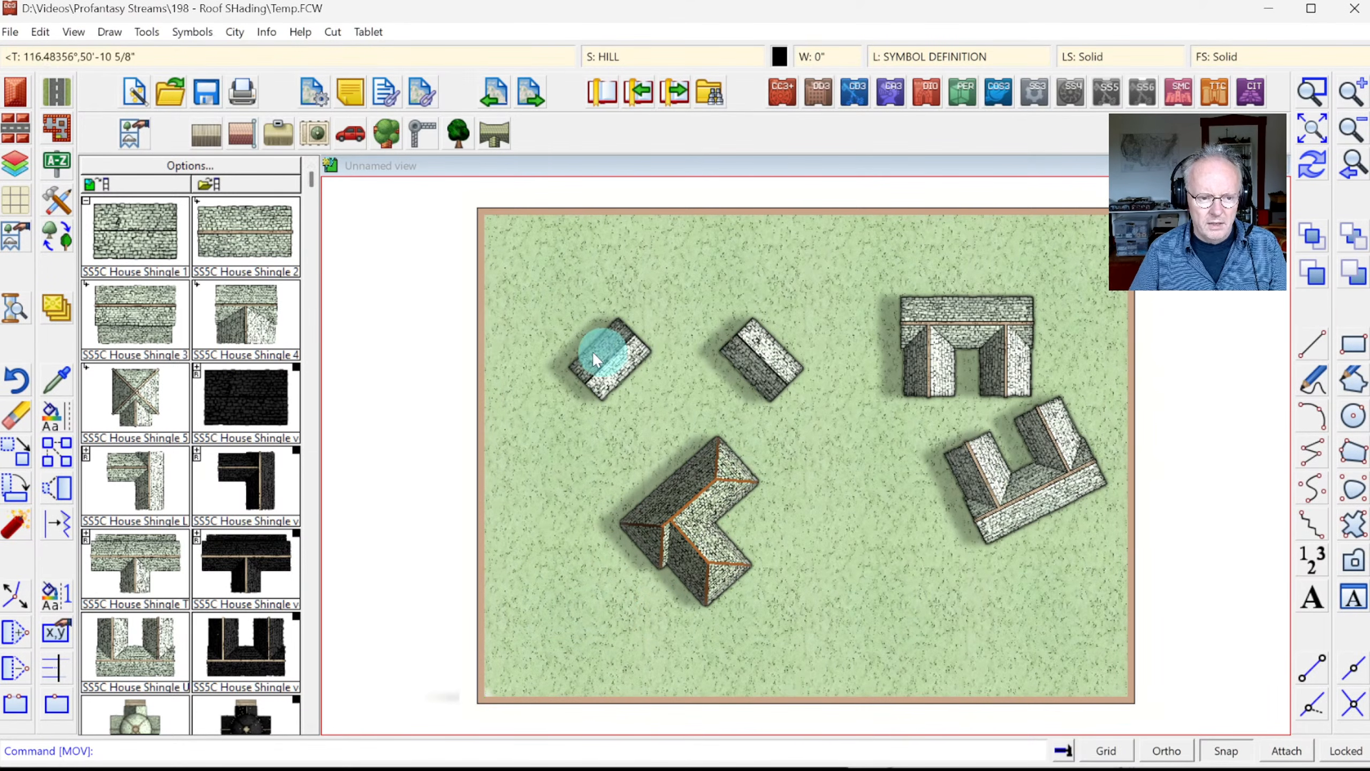
{"action": "left_click", "coordinate": [711, 519]}
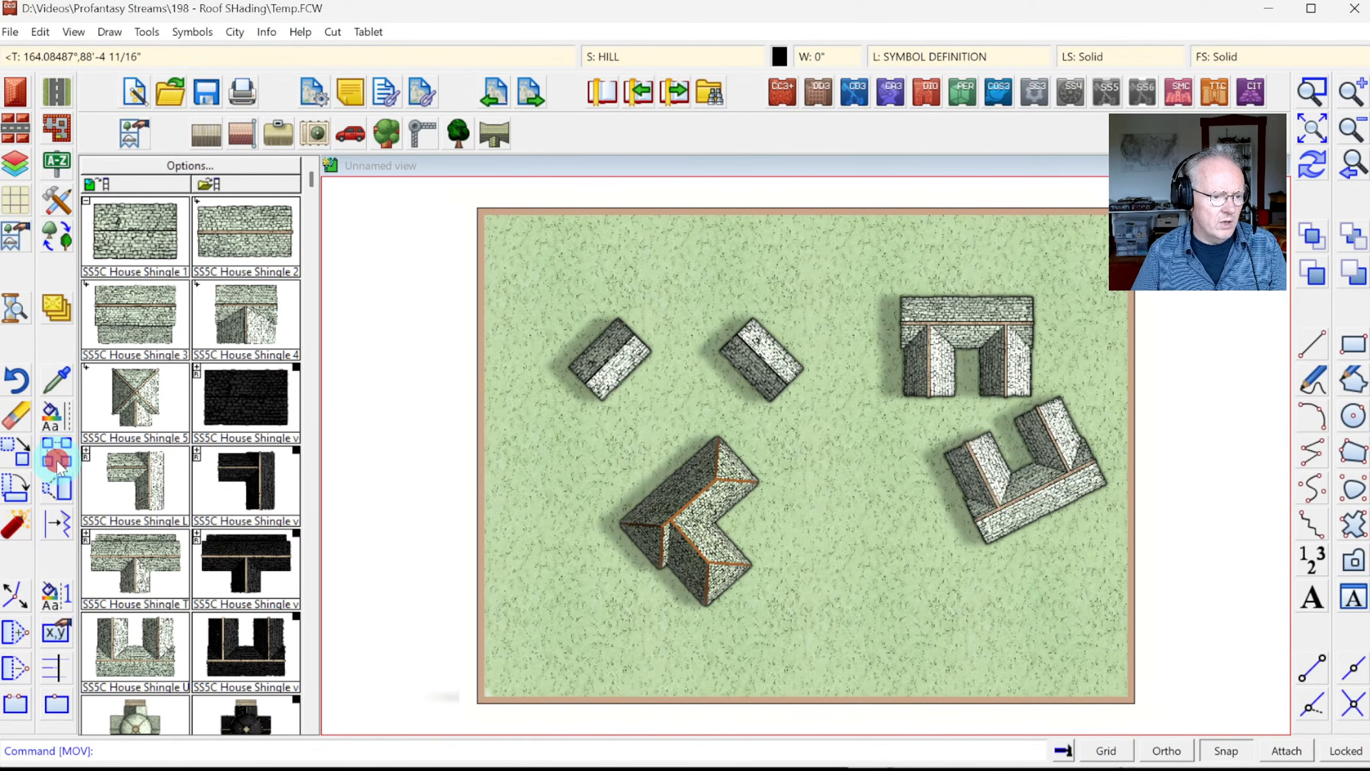
{"action": "left_click", "coordinate": [658, 459]}
{"action": "right_click", "coordinate": [690, 490]}
{"action": "left_click", "coordinate": [729, 501]}
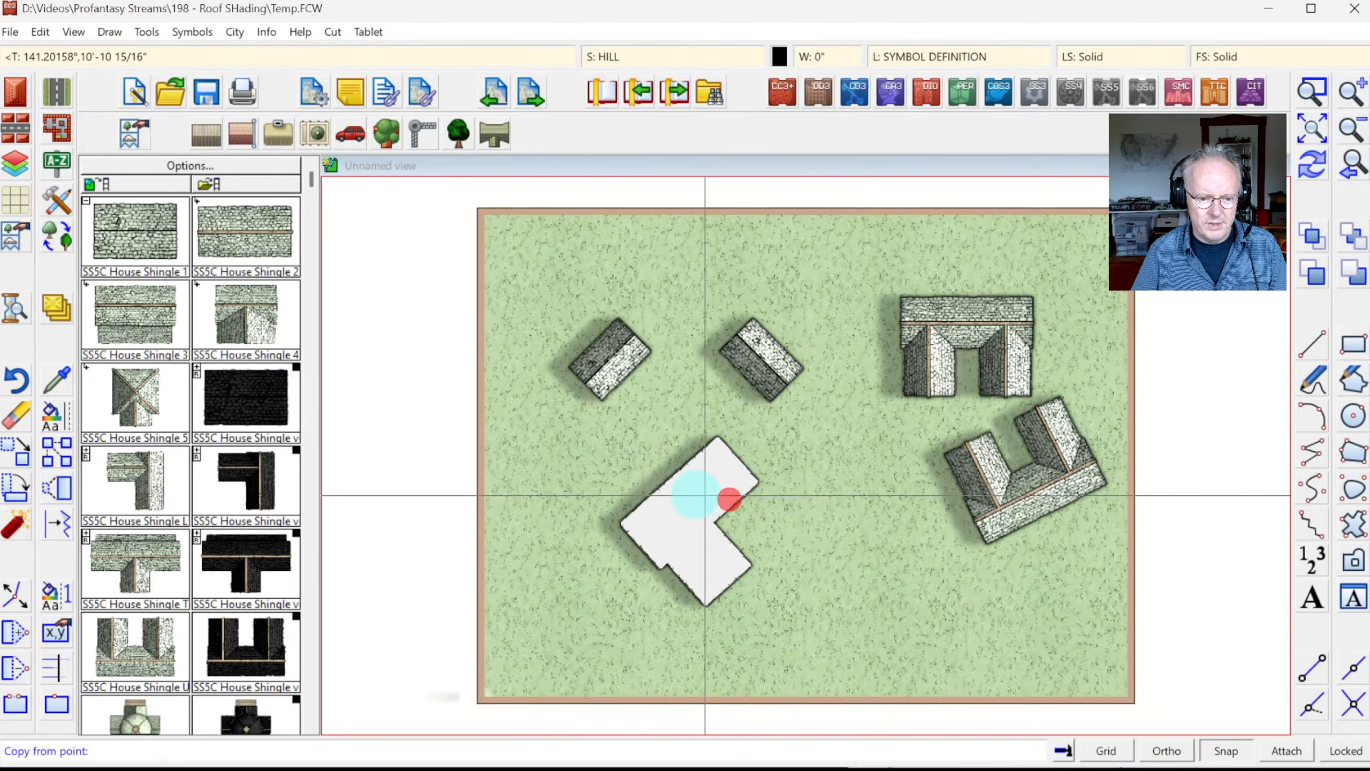
{"action": "left_click", "coordinate": [696, 492]}
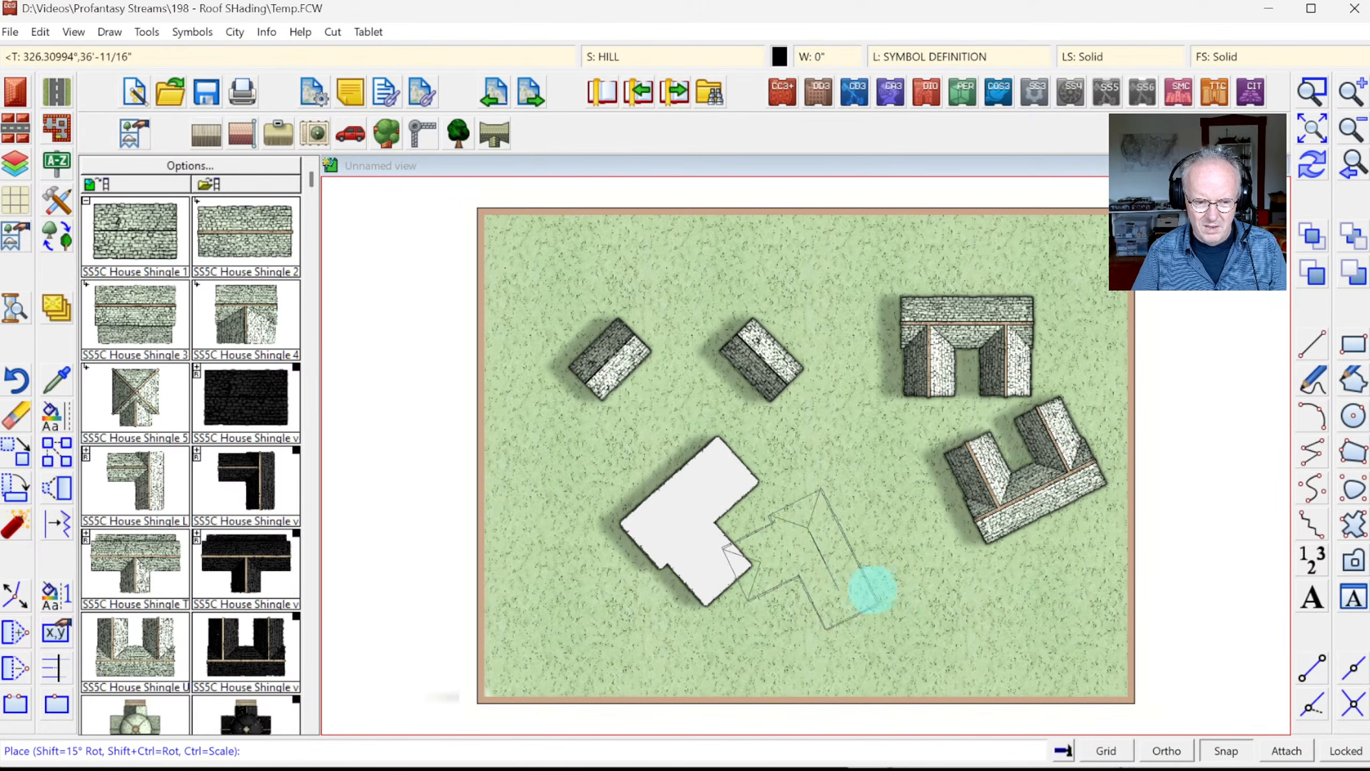
{"action": "left_click", "coordinate": [893, 564]}
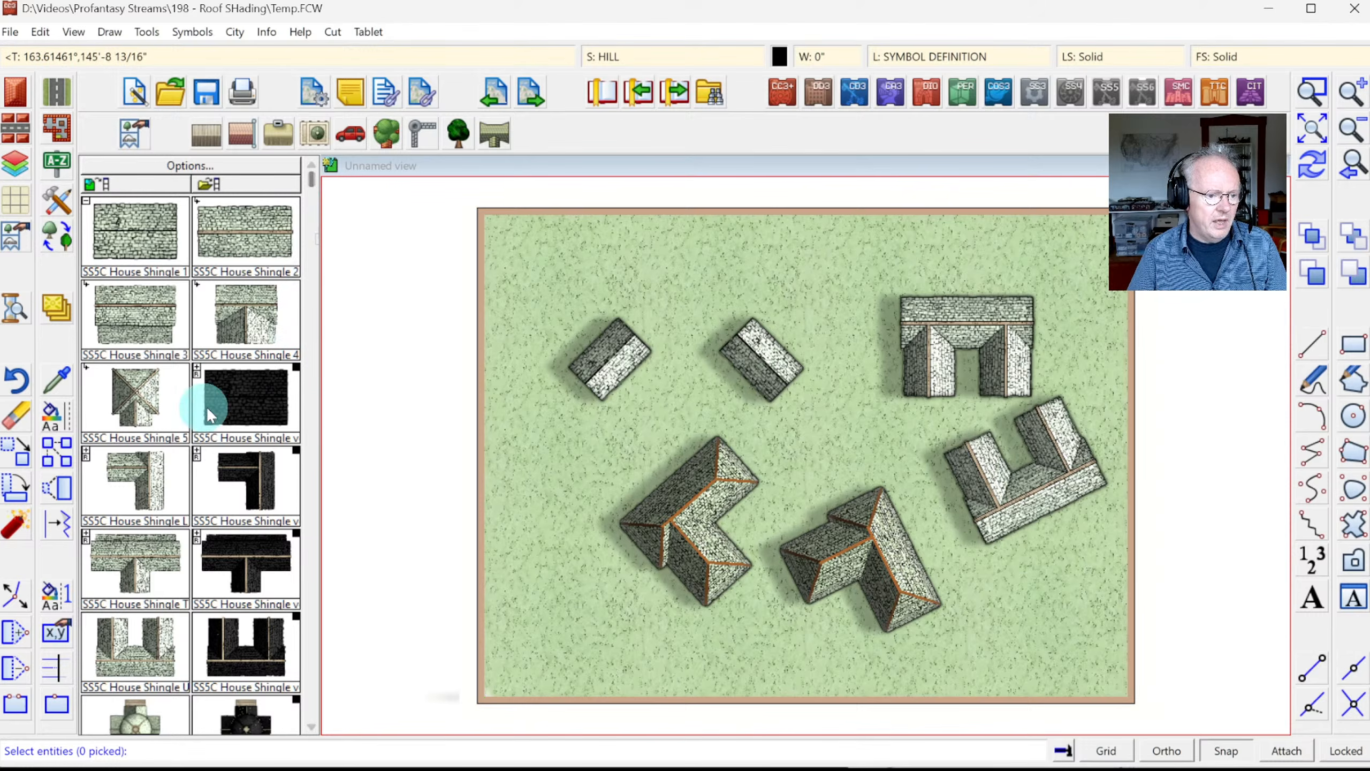
Step: Window-select and erase all six existing roofs, then redraw the map
{"action": "left_click", "coordinate": [86, 453]}
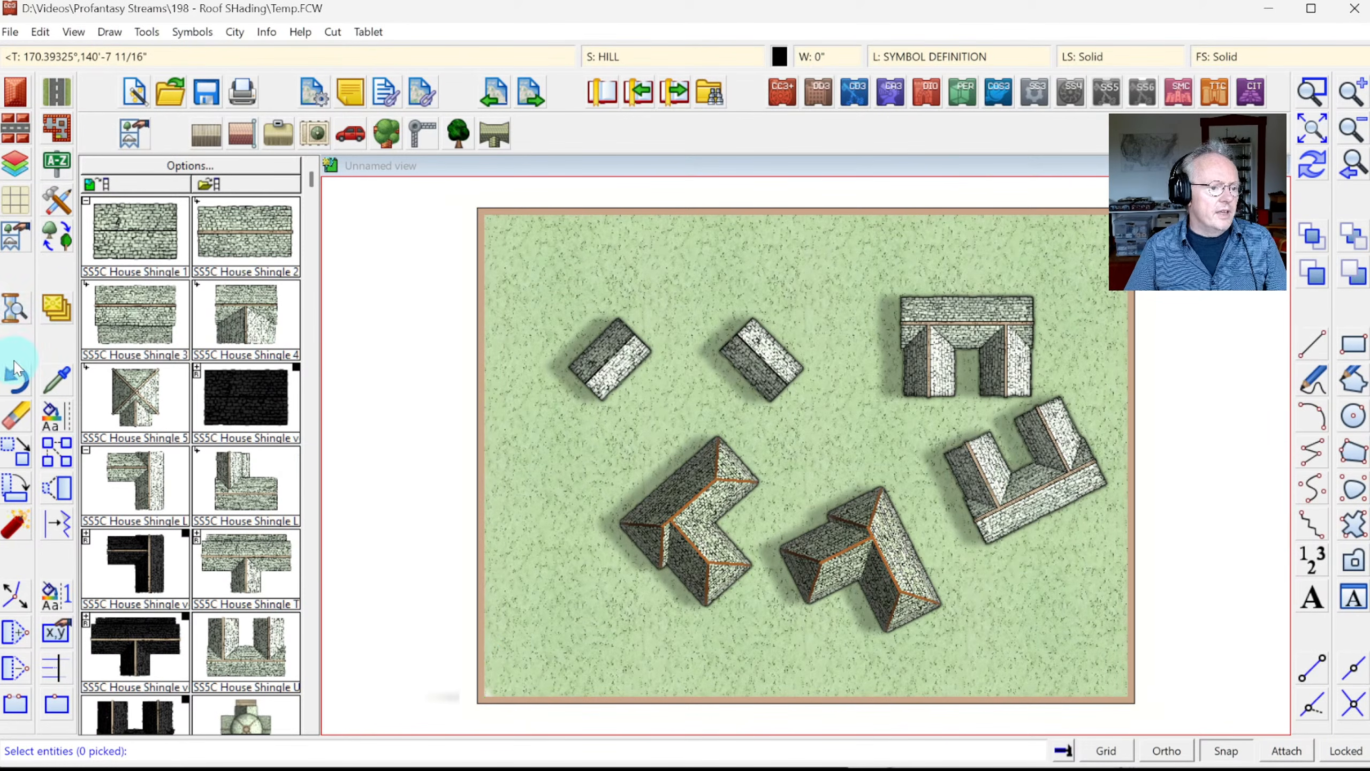
{"action": "left_click", "coordinate": [554, 272]}
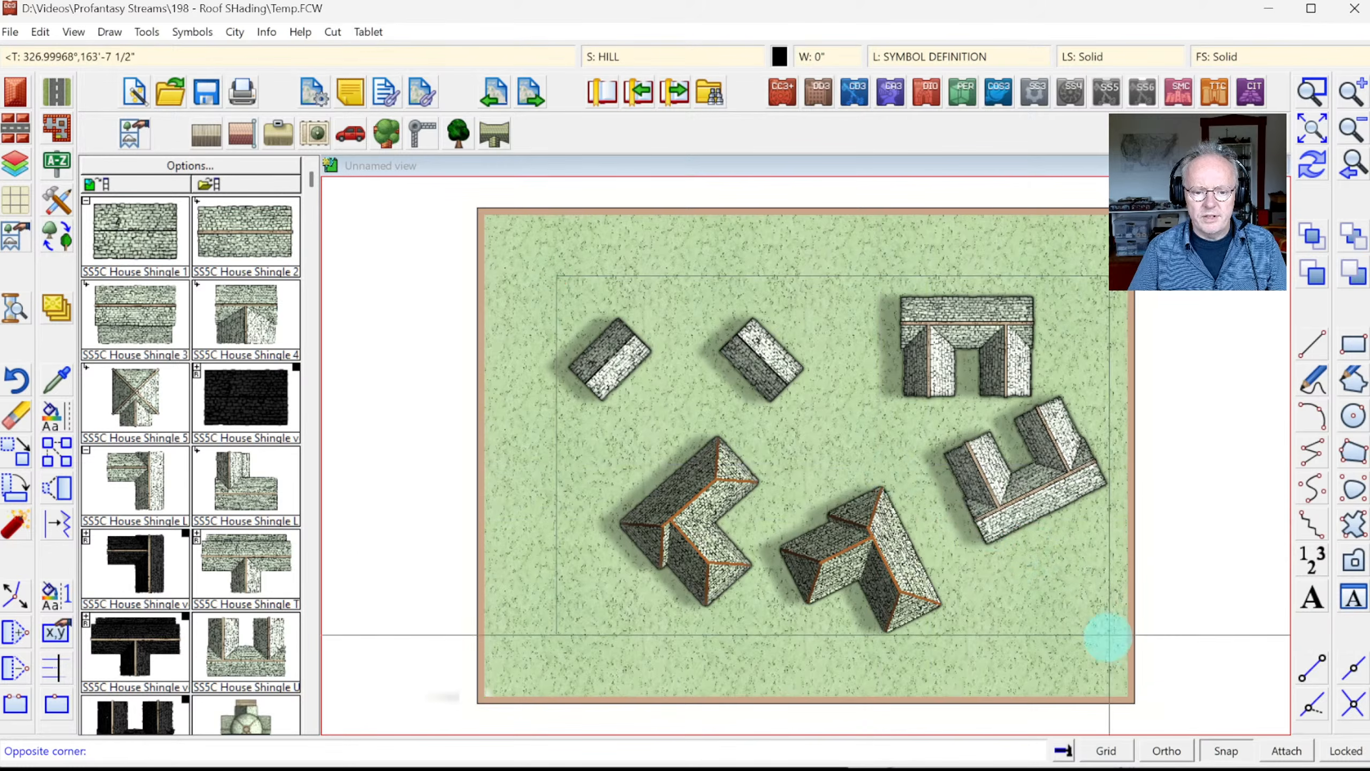
{"action": "left_click", "coordinate": [1102, 651]}
{"action": "right_click", "coordinate": [717, 483]}
{"action": "left_click", "coordinate": [785, 486]}
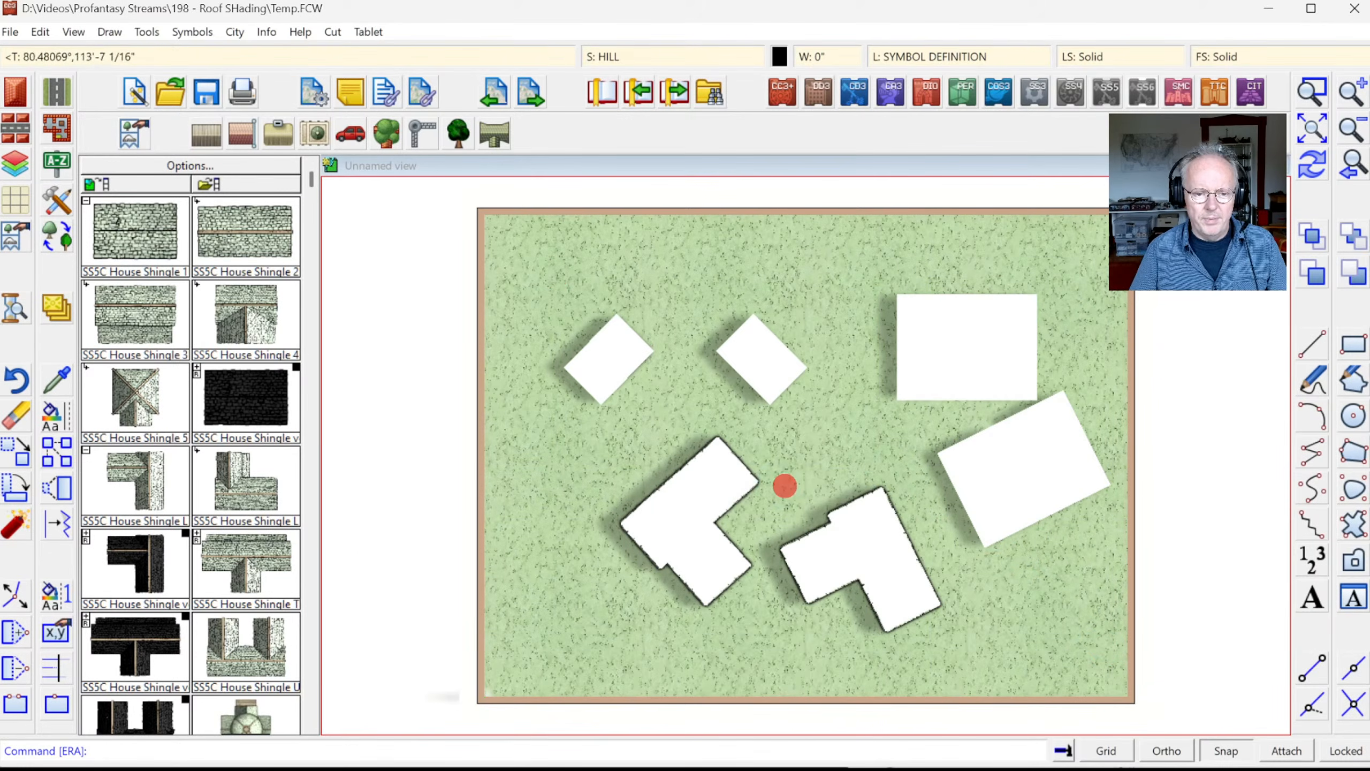
{"action": "left_click", "coordinate": [1311, 166]}
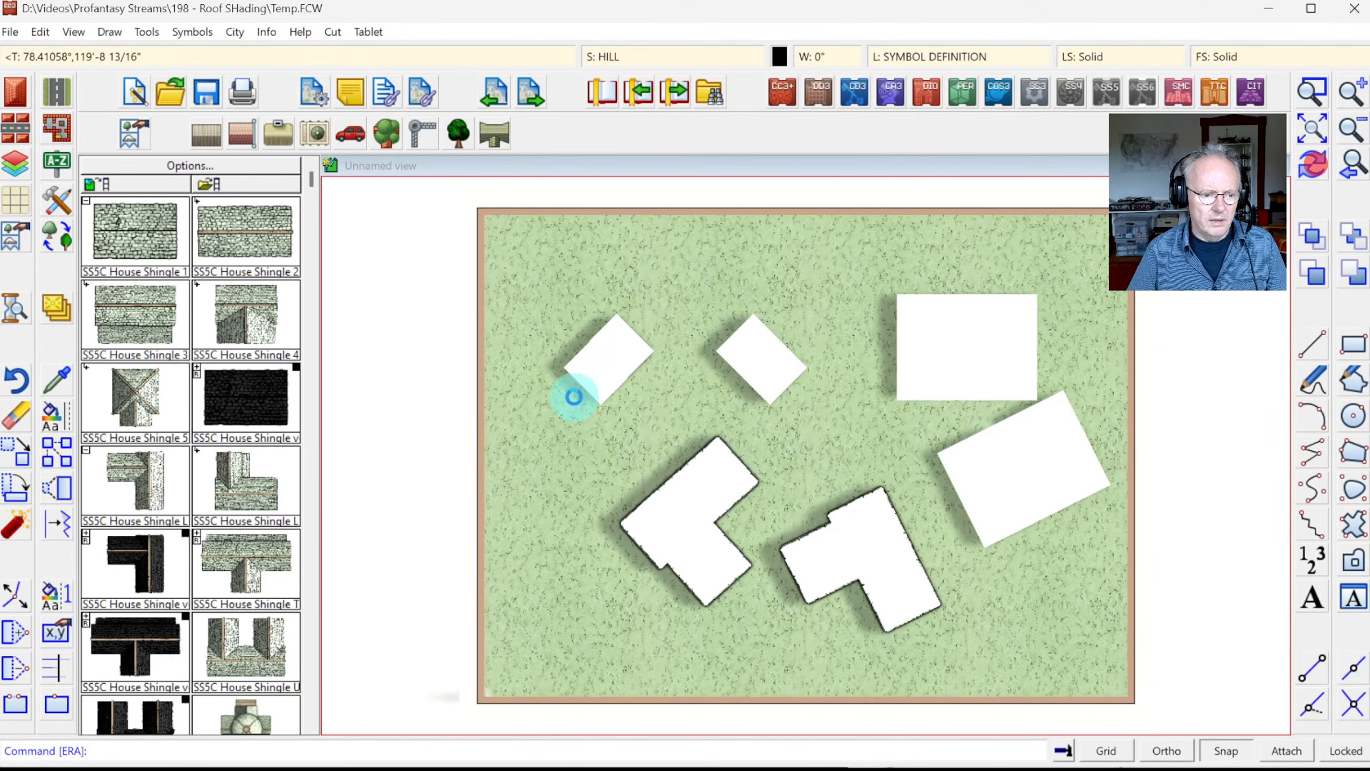
Step: Place two SS5C House Shingle L roof symbols side by side near the top left, then redraw
{"action": "left_click", "coordinate": [161, 465]}
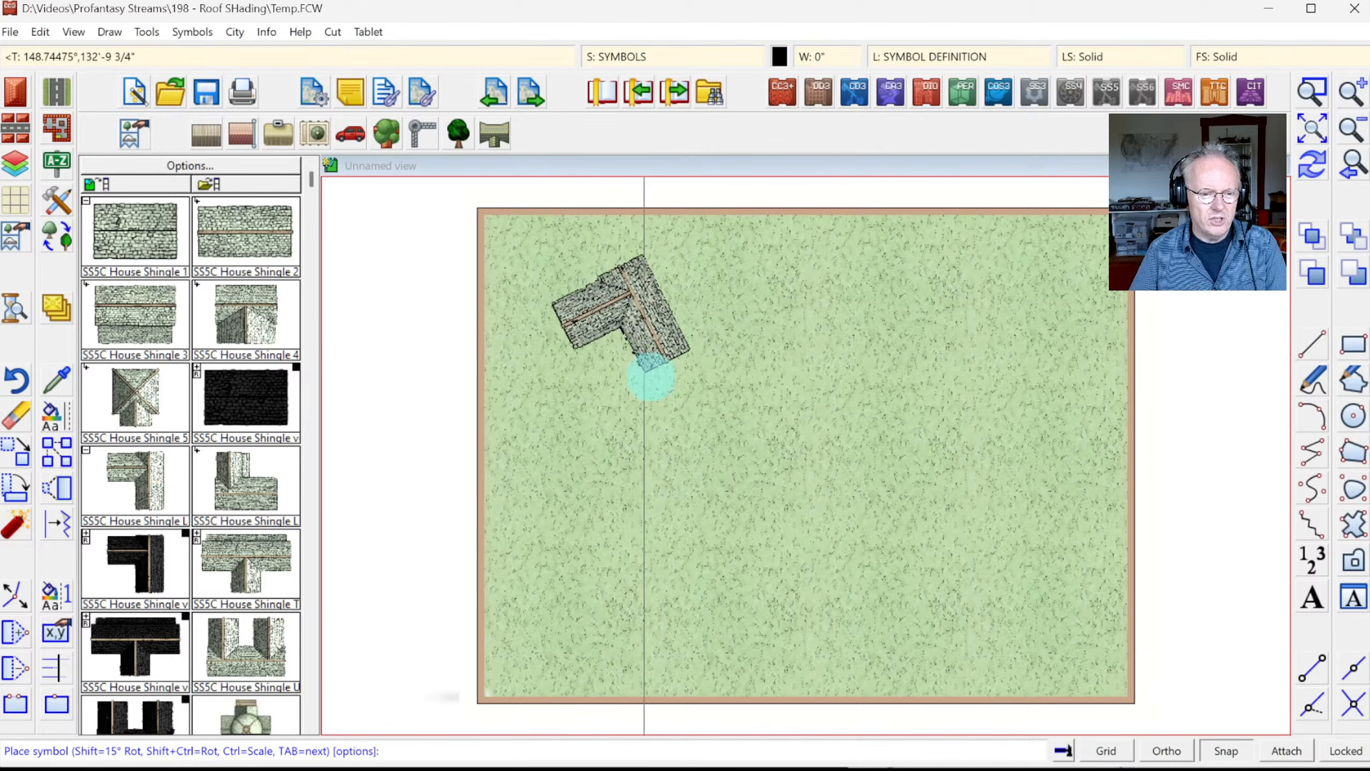
{"action": "left_click", "coordinate": [640, 330]}
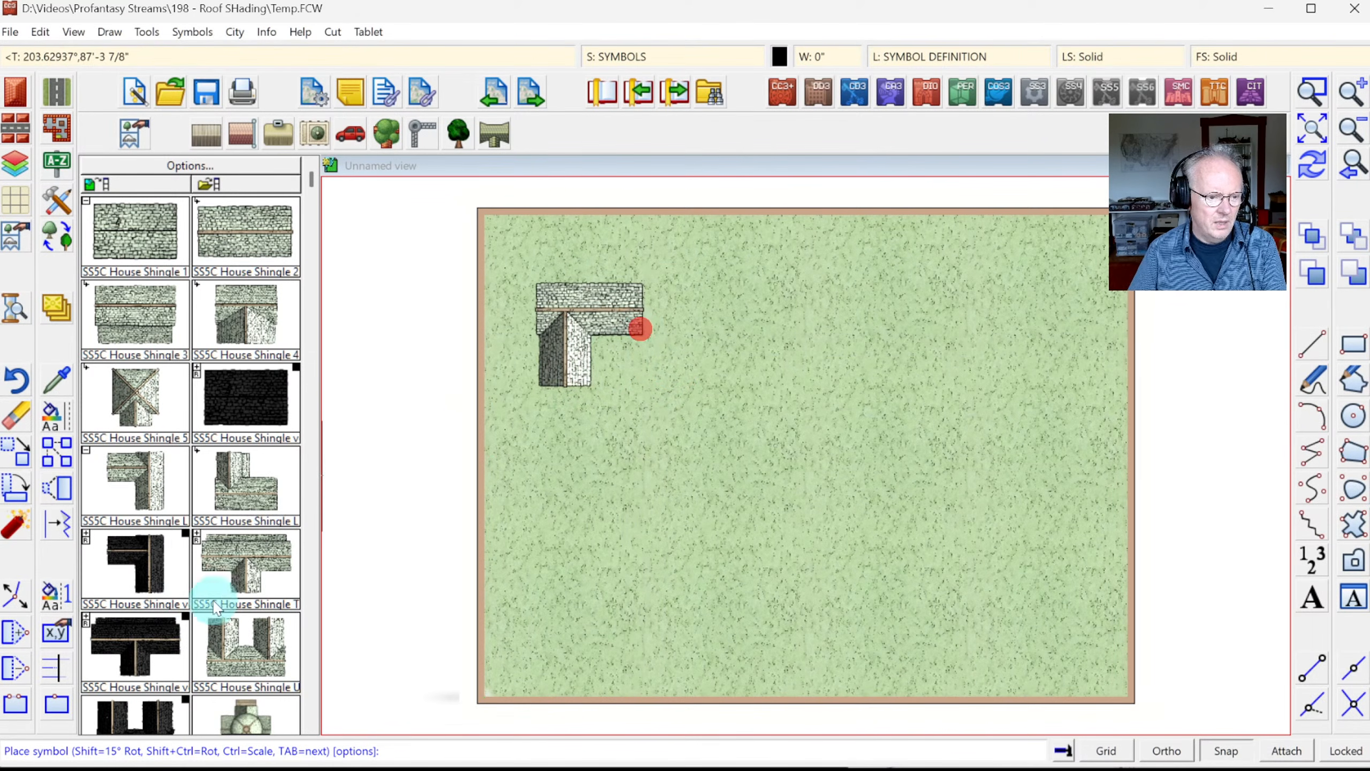
{"action": "left_click", "coordinate": [246, 480]}
{"action": "left_click", "coordinate": [800, 330]}
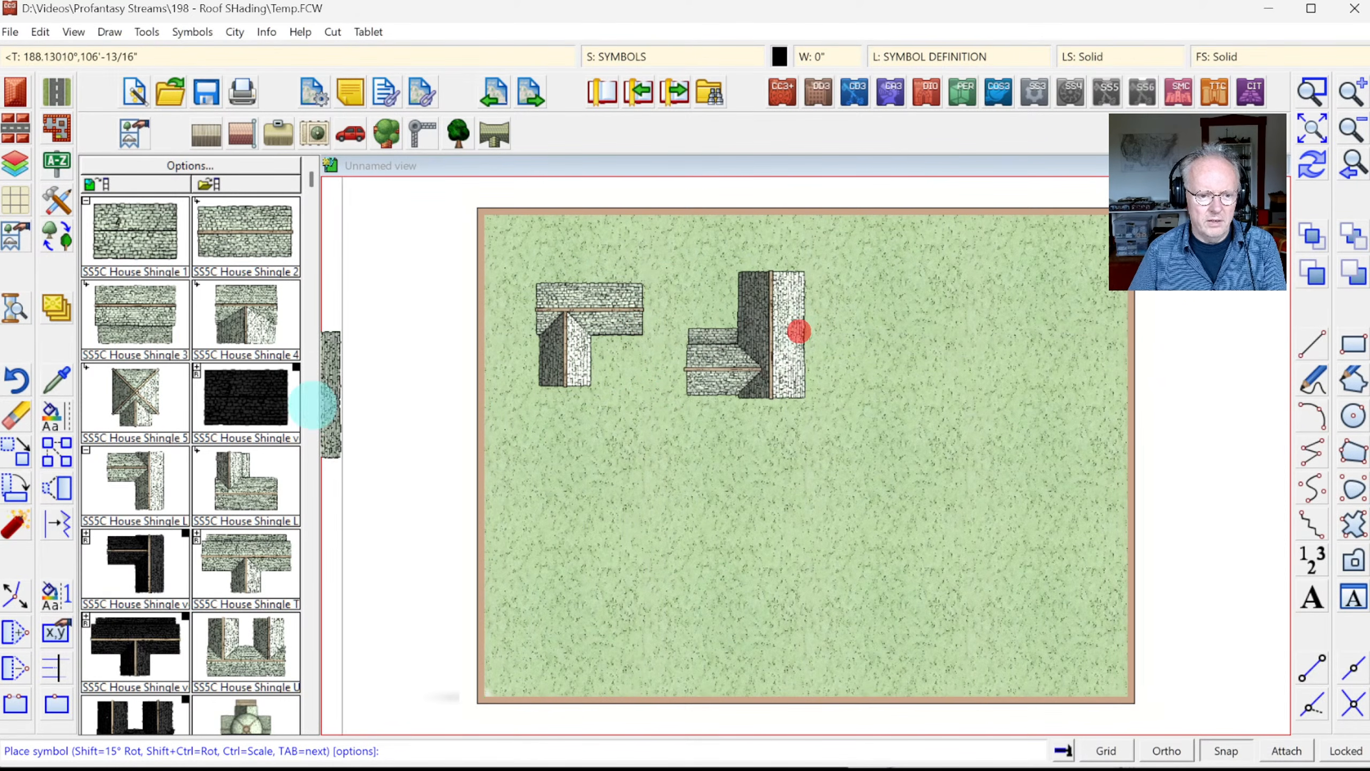
{"action": "key", "text": "Escape"}
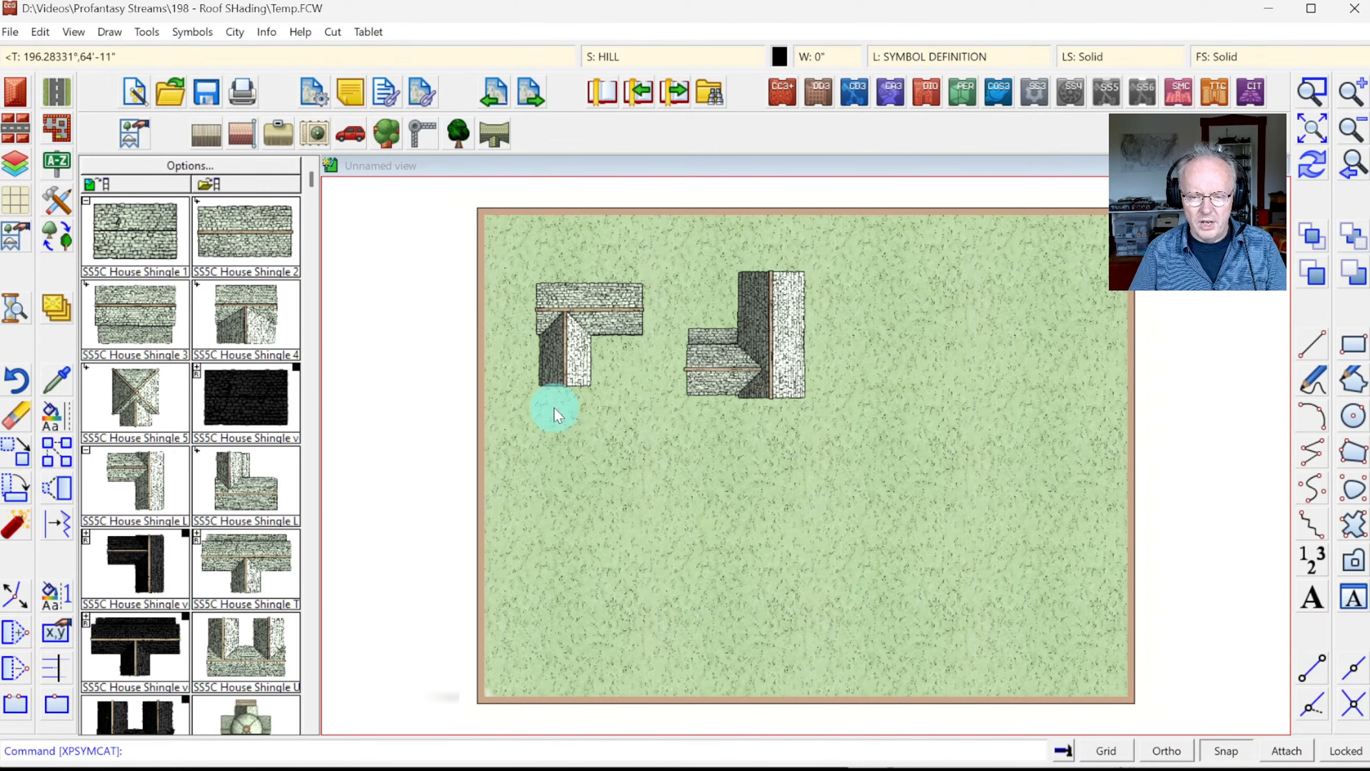
{"action": "left_click", "coordinate": [1308, 161]}
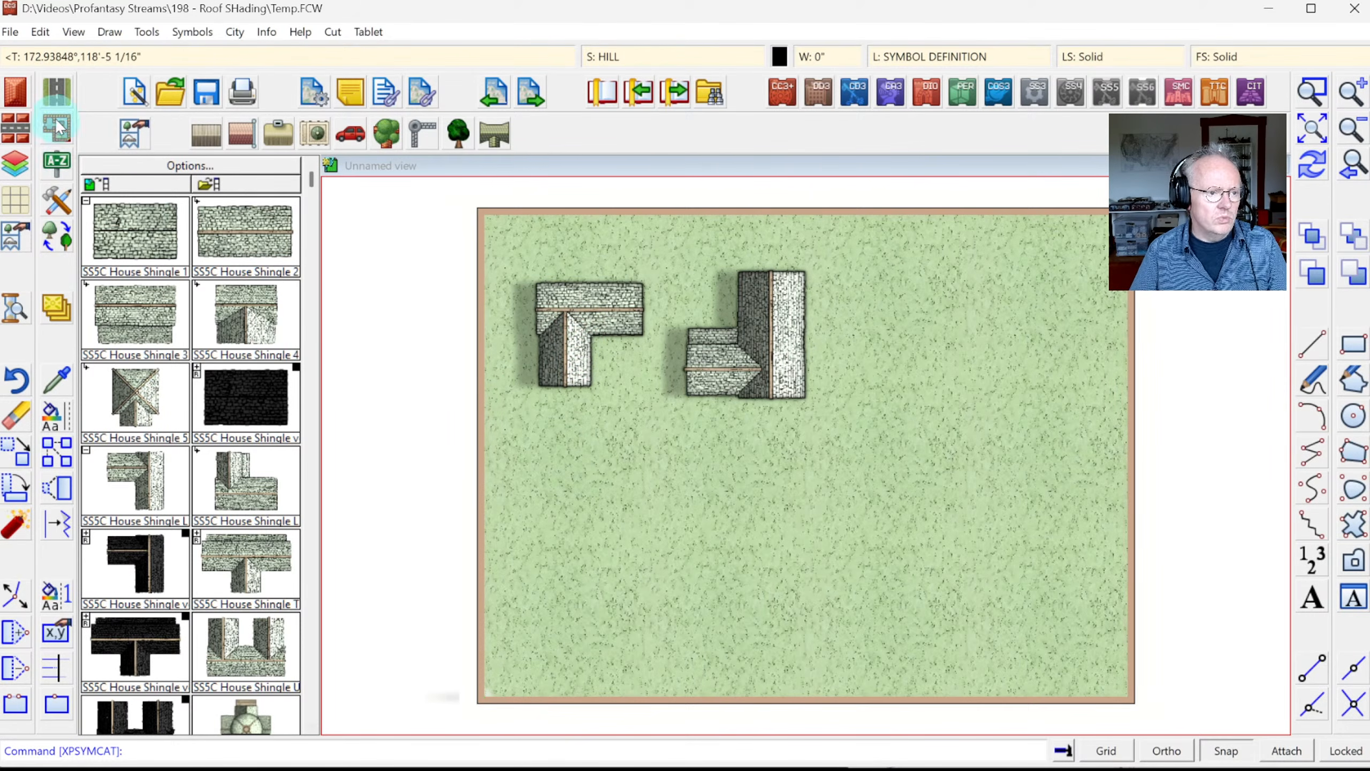
Step: Insert an L-shaped house from four points below the roof symbols and redraw to show its shading
{"action": "left_click", "coordinate": [15, 93]}
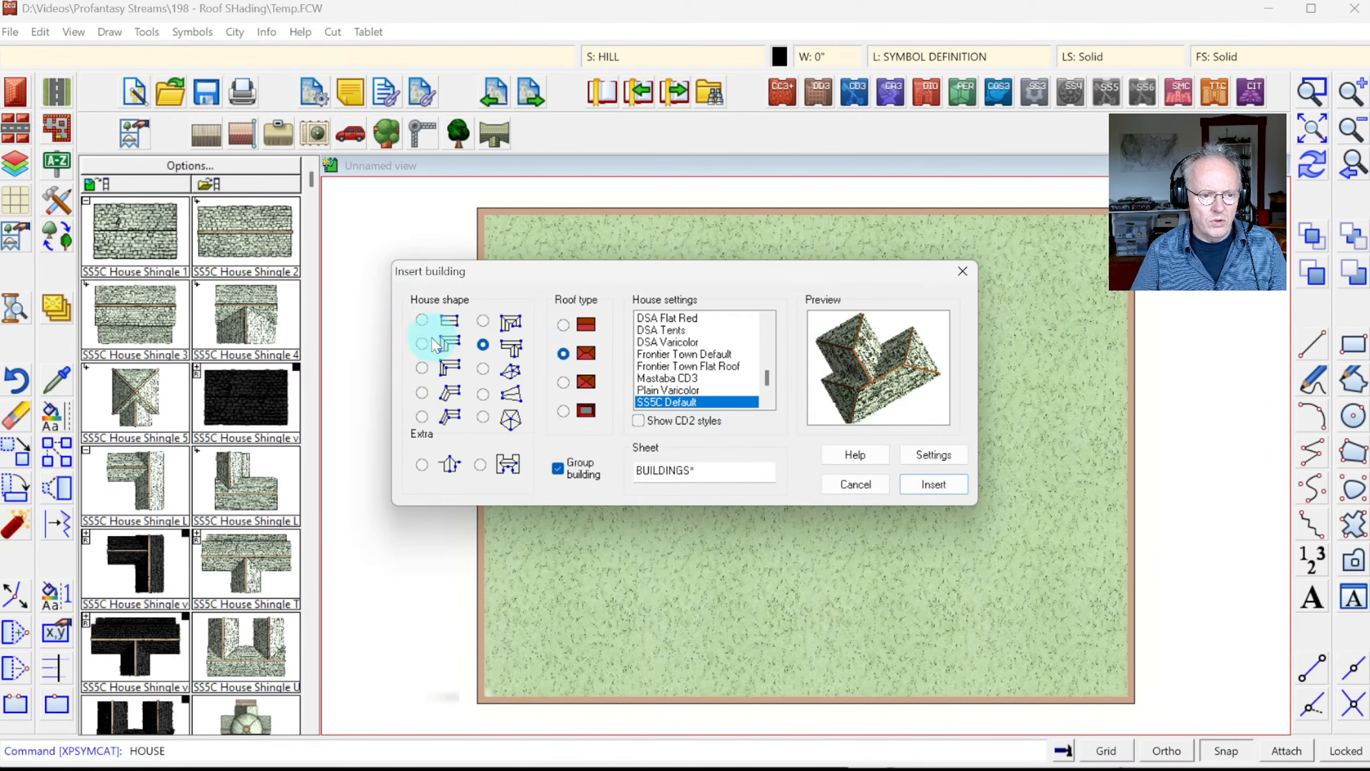
{"action": "left_click", "coordinate": [421, 343]}
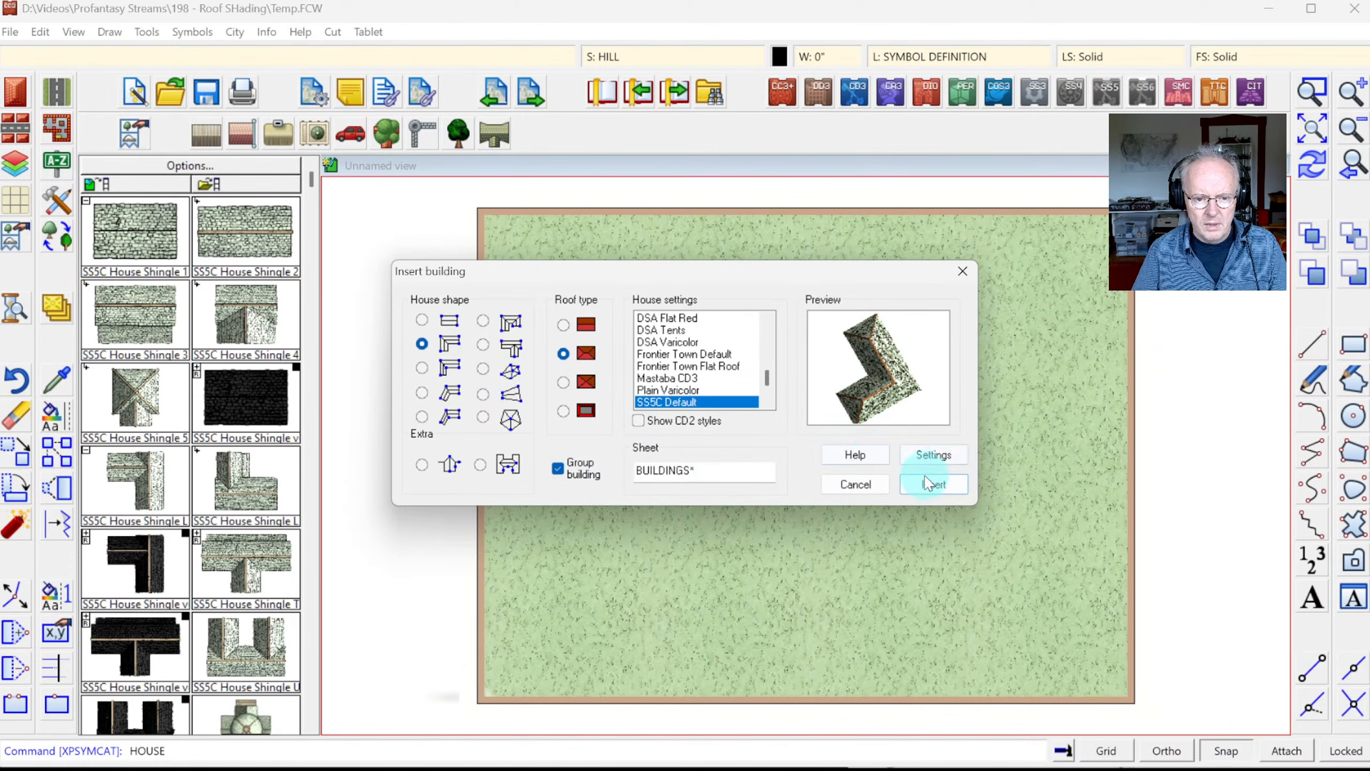
{"action": "left_click", "coordinate": [927, 483]}
{"action": "left_click", "coordinate": [561, 452]}
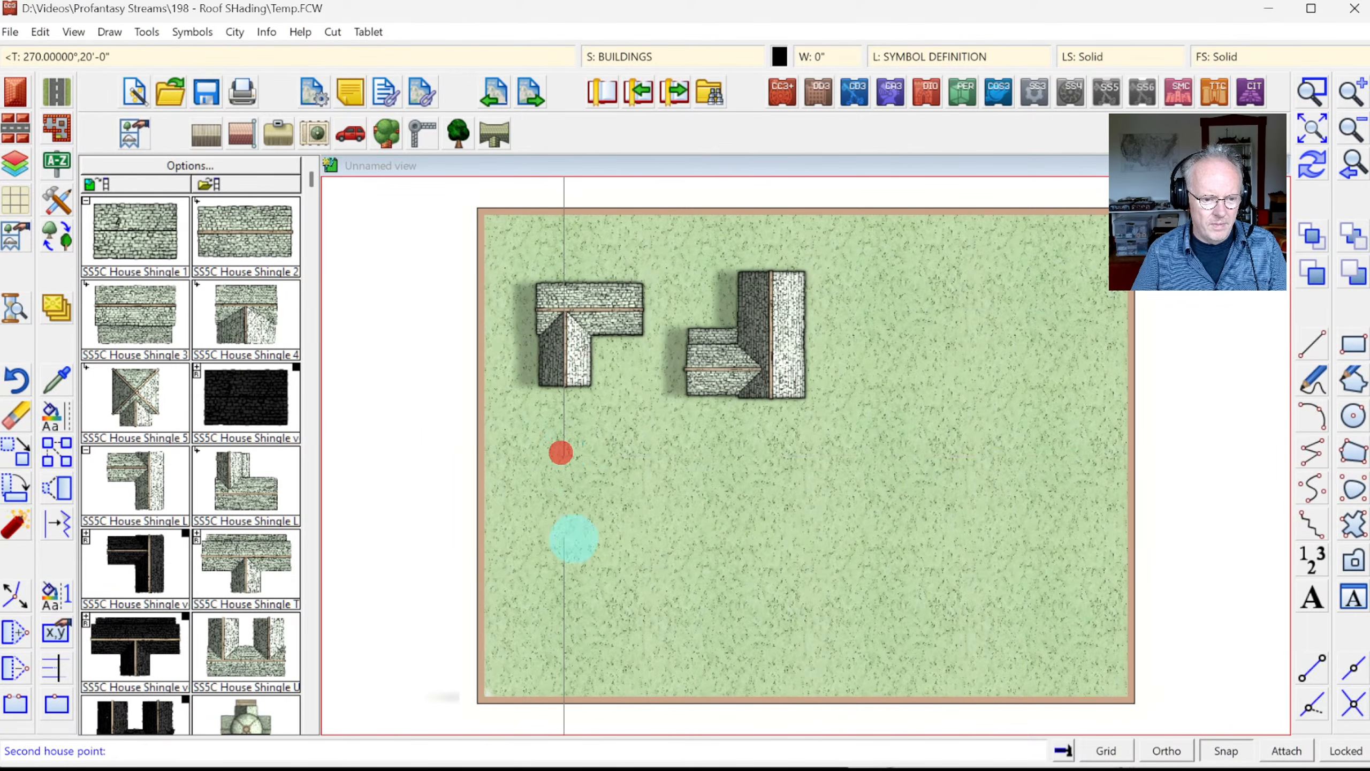
{"action": "left_click", "coordinate": [563, 574]}
{"action": "left_click", "coordinate": [691, 580]}
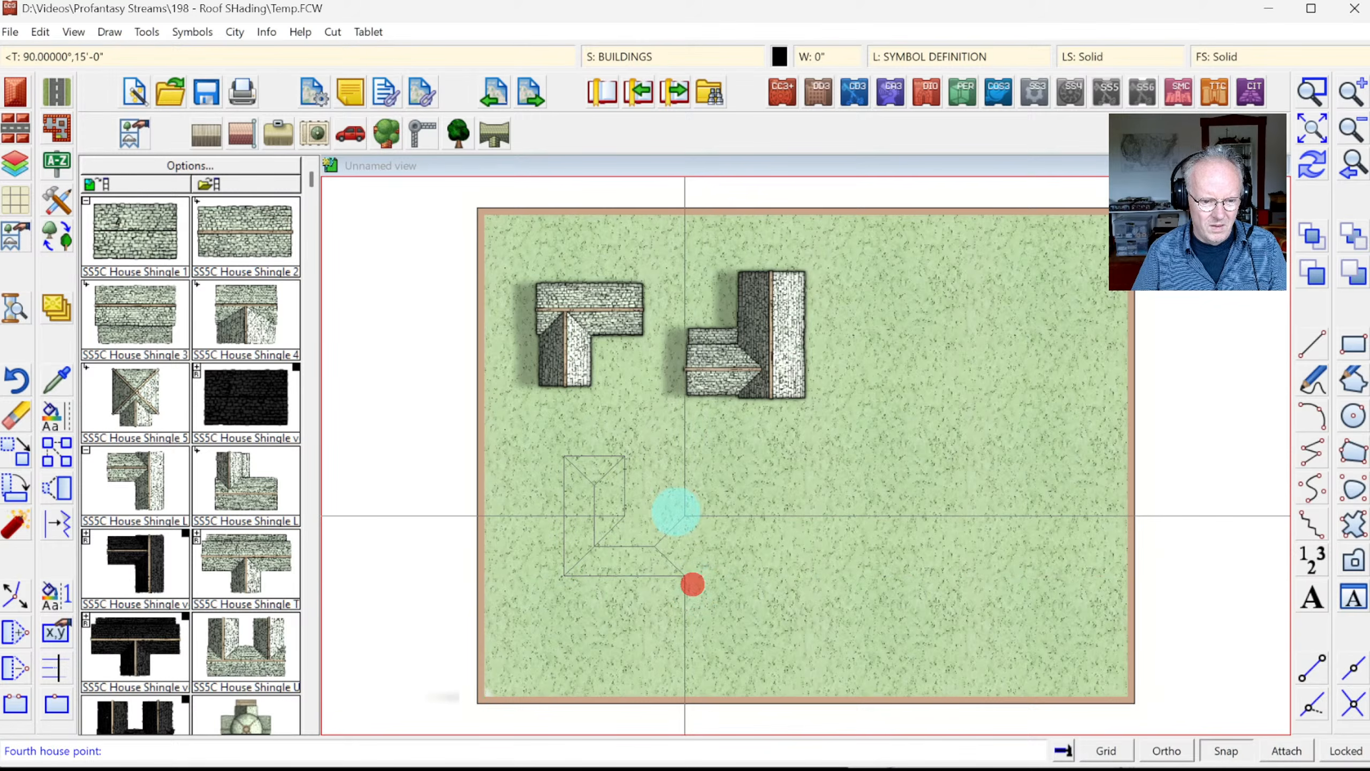
{"action": "left_click", "coordinate": [685, 516]}
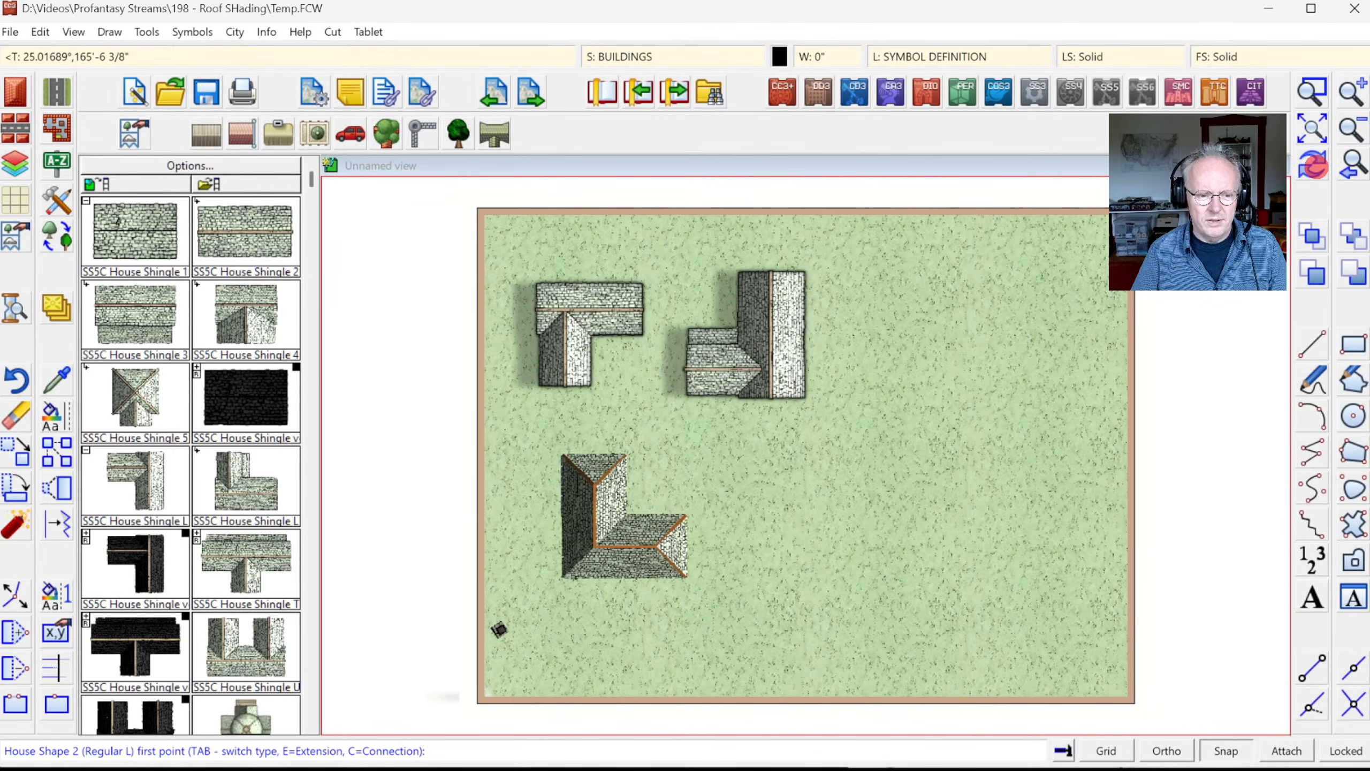
{"action": "left_click", "coordinate": [1315, 167]}
{"action": "right_click", "coordinate": [887, 642]}
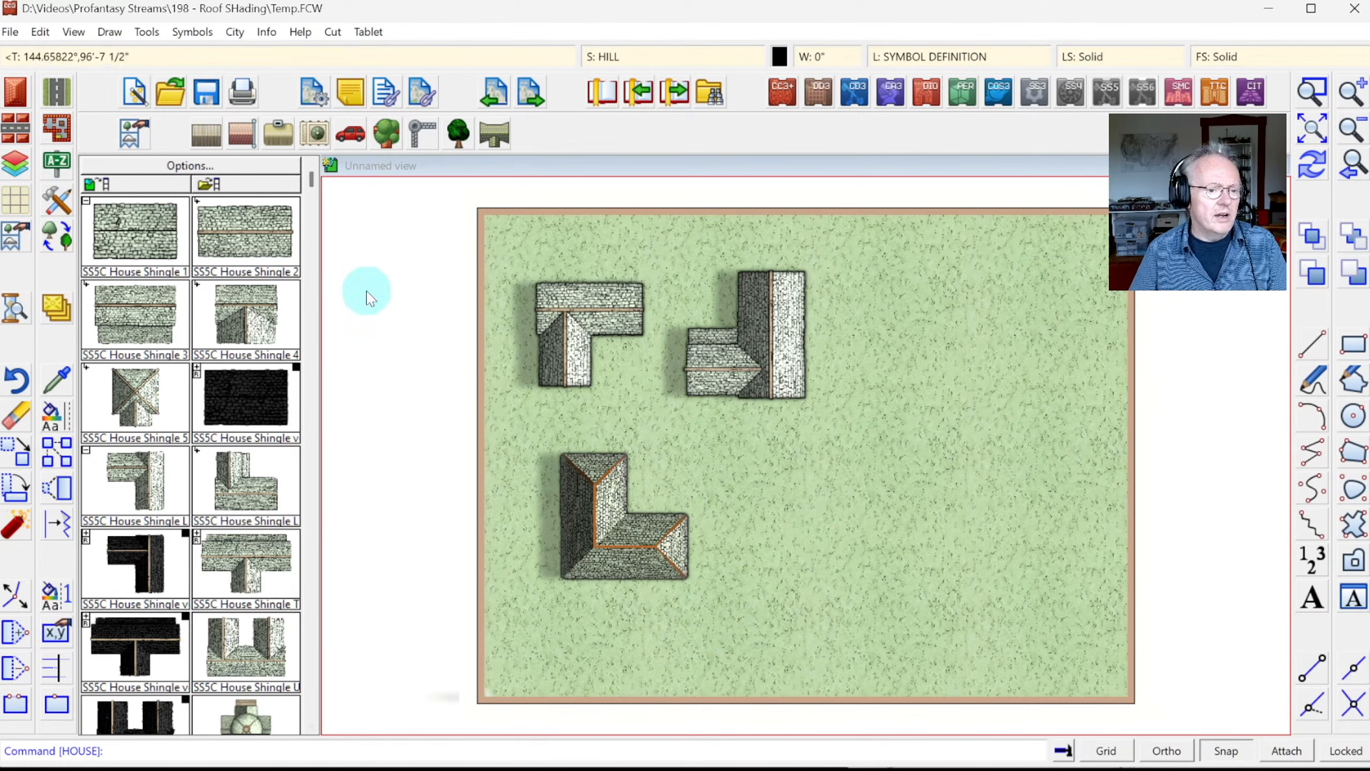
{"action": "left_click", "coordinate": [192, 31]}
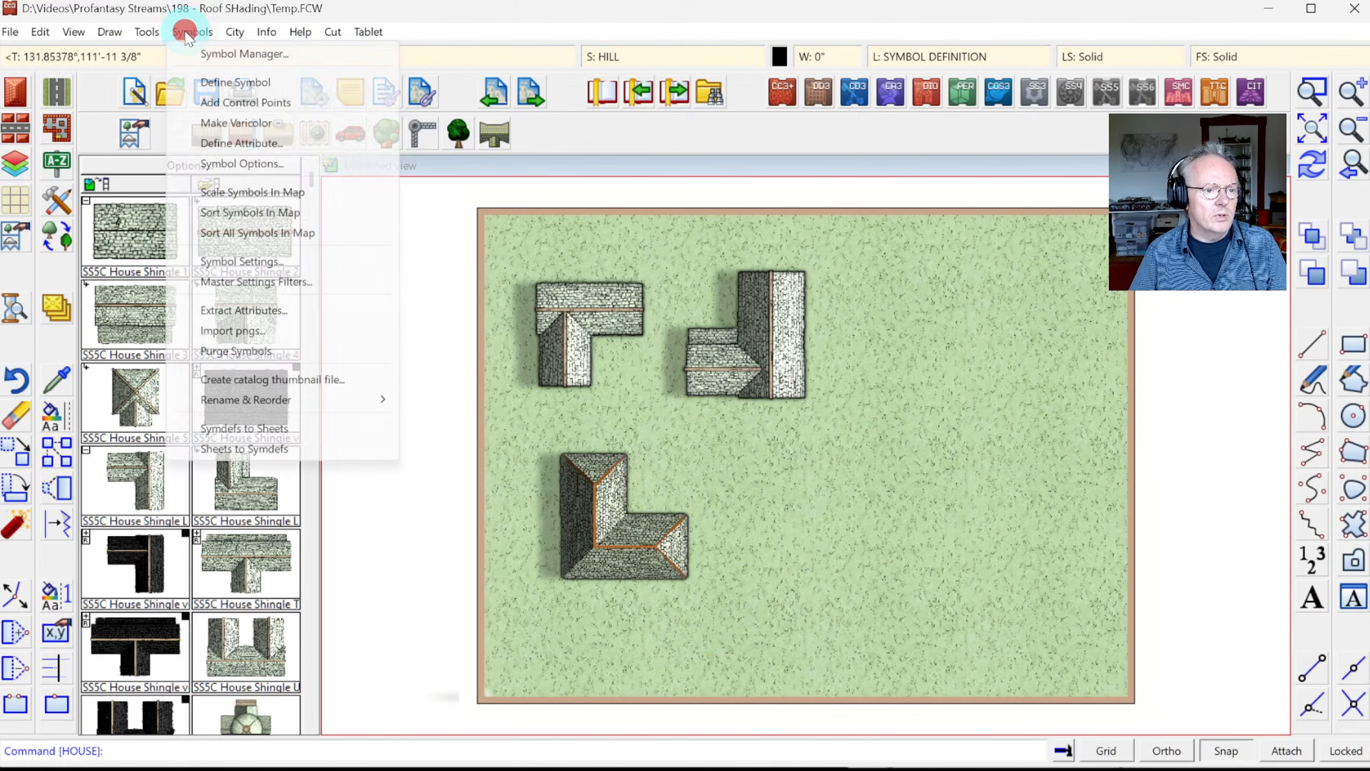
Step: Define the lower L-roof as symbol 'L Shape Custom' with a Bottom Center origin and list drawing symbols
{"action": "left_click", "coordinate": [233, 82]}
{"action": "left_click", "coordinate": [550, 435]}
{"action": "left_click", "coordinate": [747, 606]}
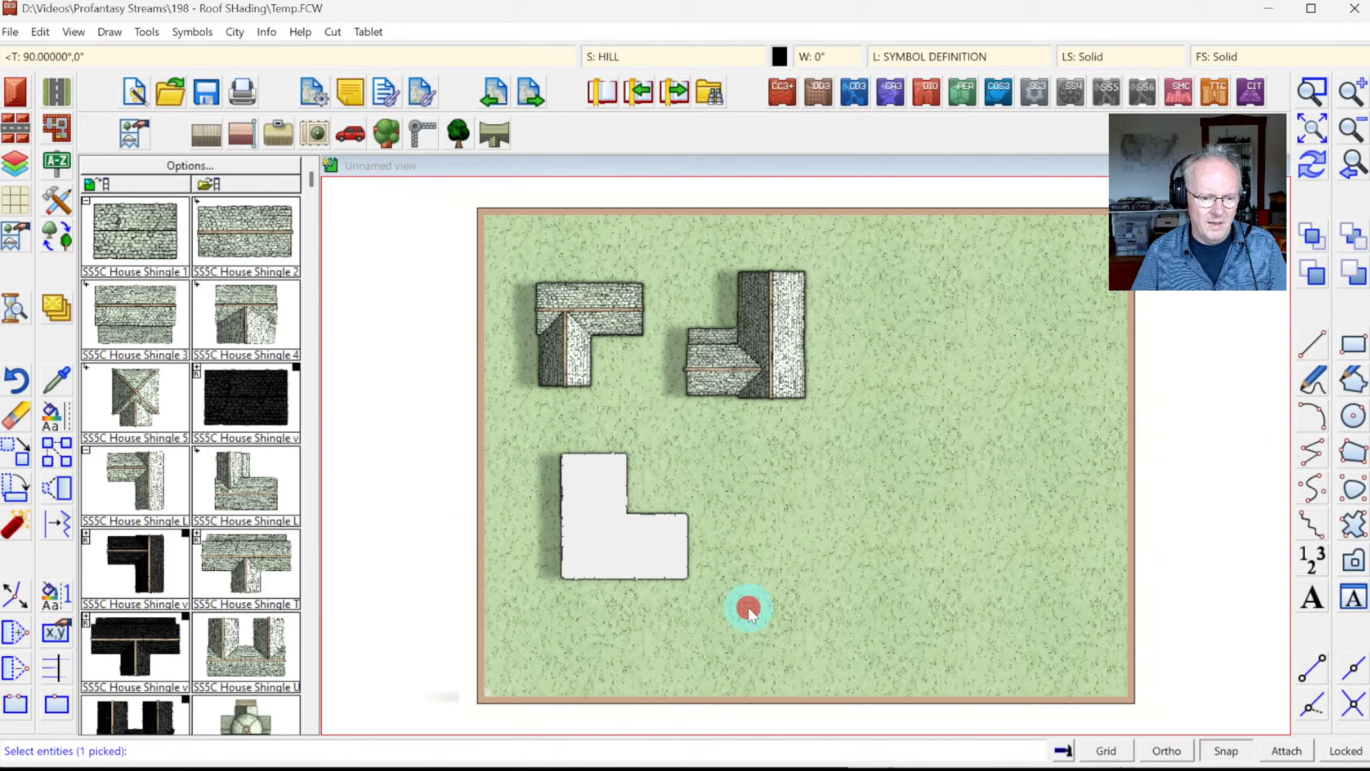
{"action": "right_click", "coordinate": [681, 477]}
{"action": "left_click", "coordinate": [674, 485]}
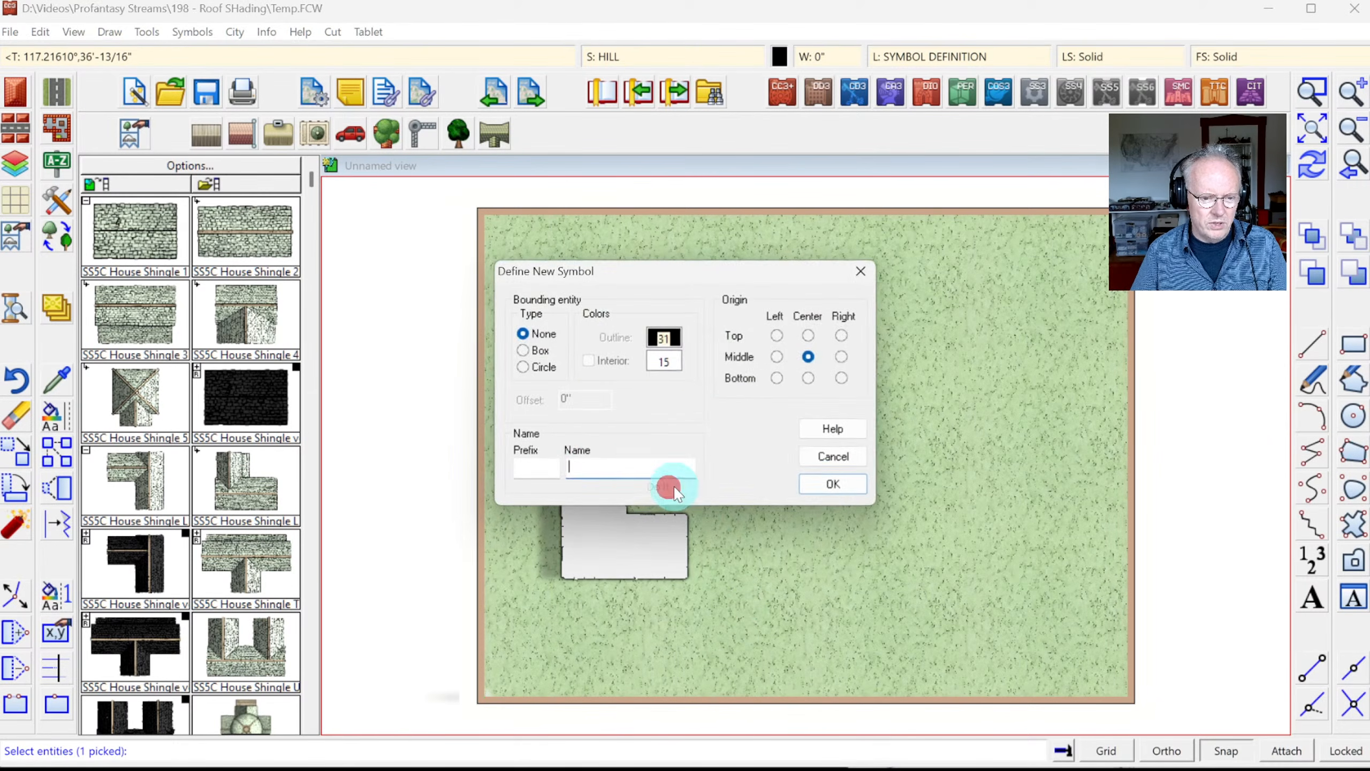
{"action": "left_click", "coordinate": [538, 465]}
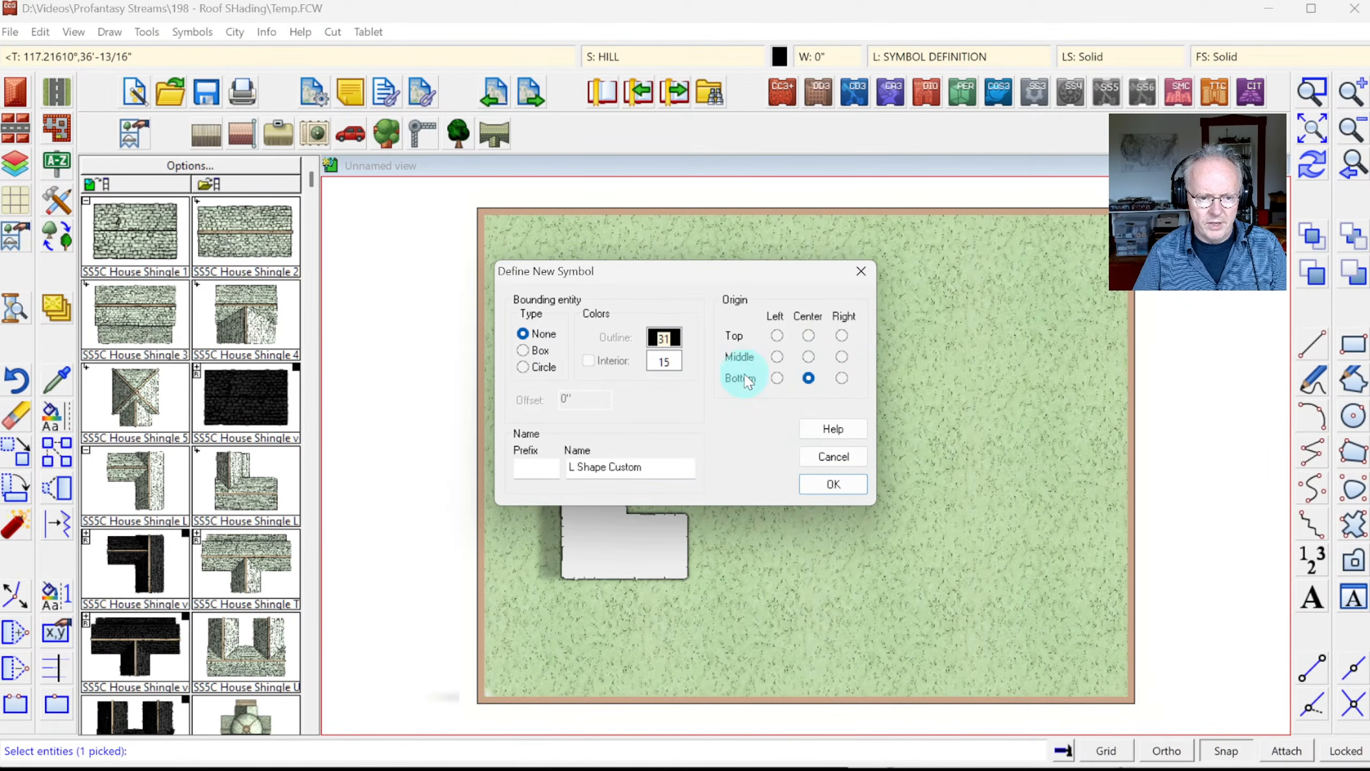
{"action": "left_click", "coordinate": [829, 484]}
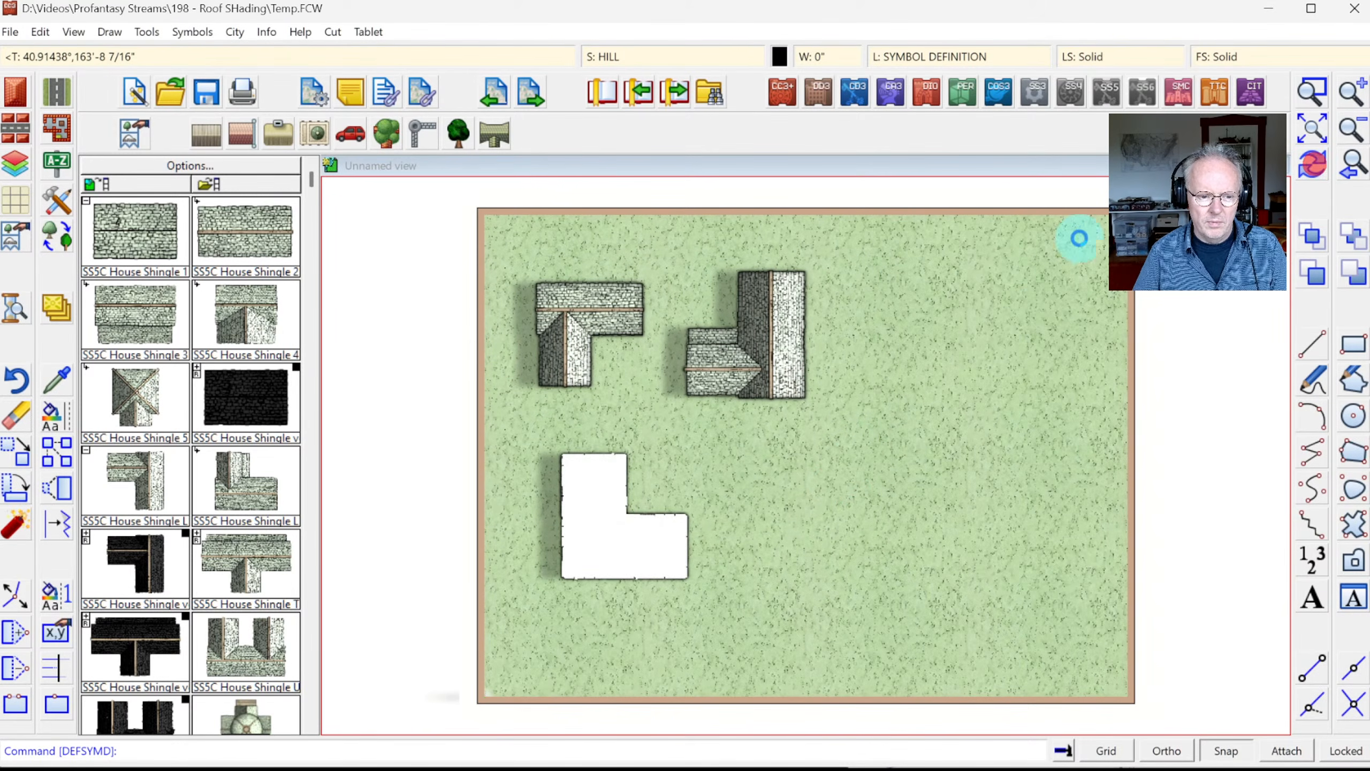
{"action": "left_click", "coordinate": [166, 183]}
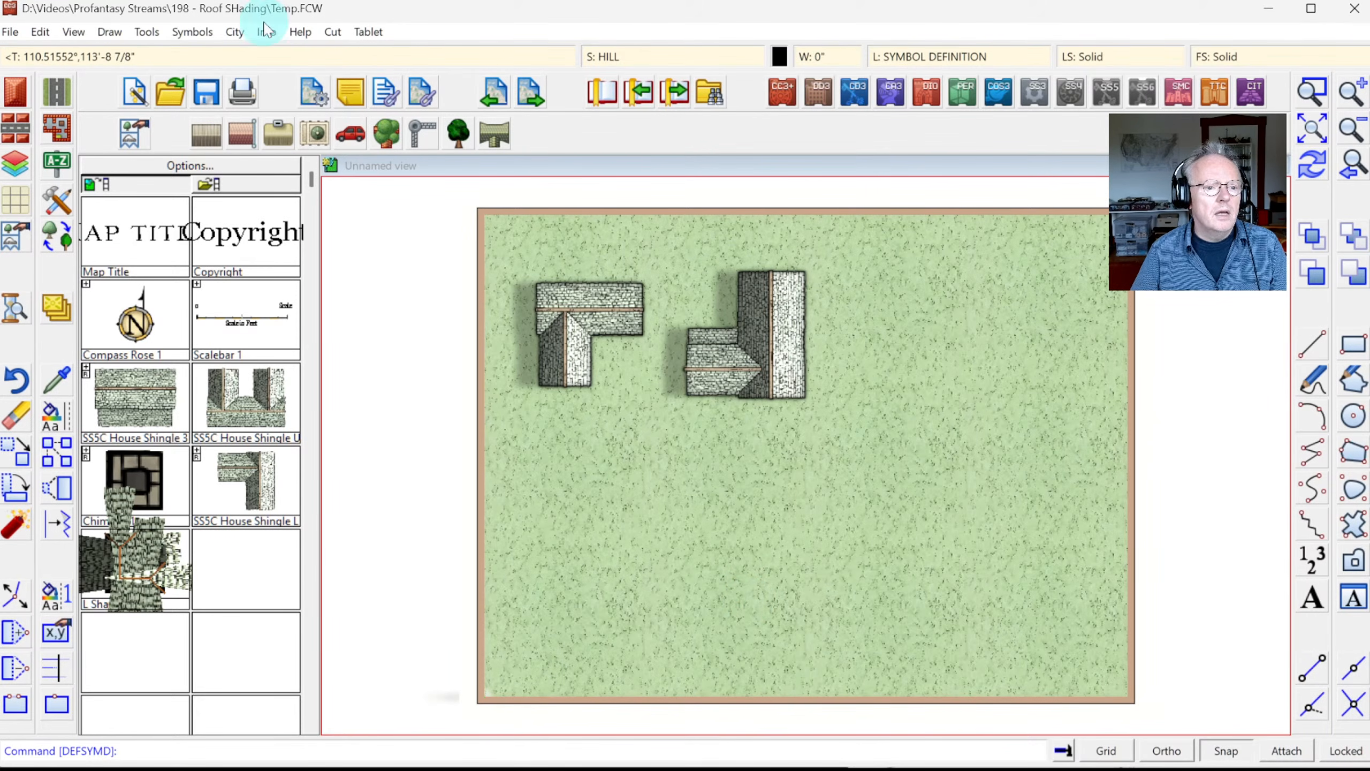
Step: In the Symbol Manager, copy the SYMBOLS* Force Sheet name from SS5C House Shingle L 2's options
{"action": "left_click", "coordinate": [187, 31]}
{"action": "left_click", "coordinate": [212, 57]}
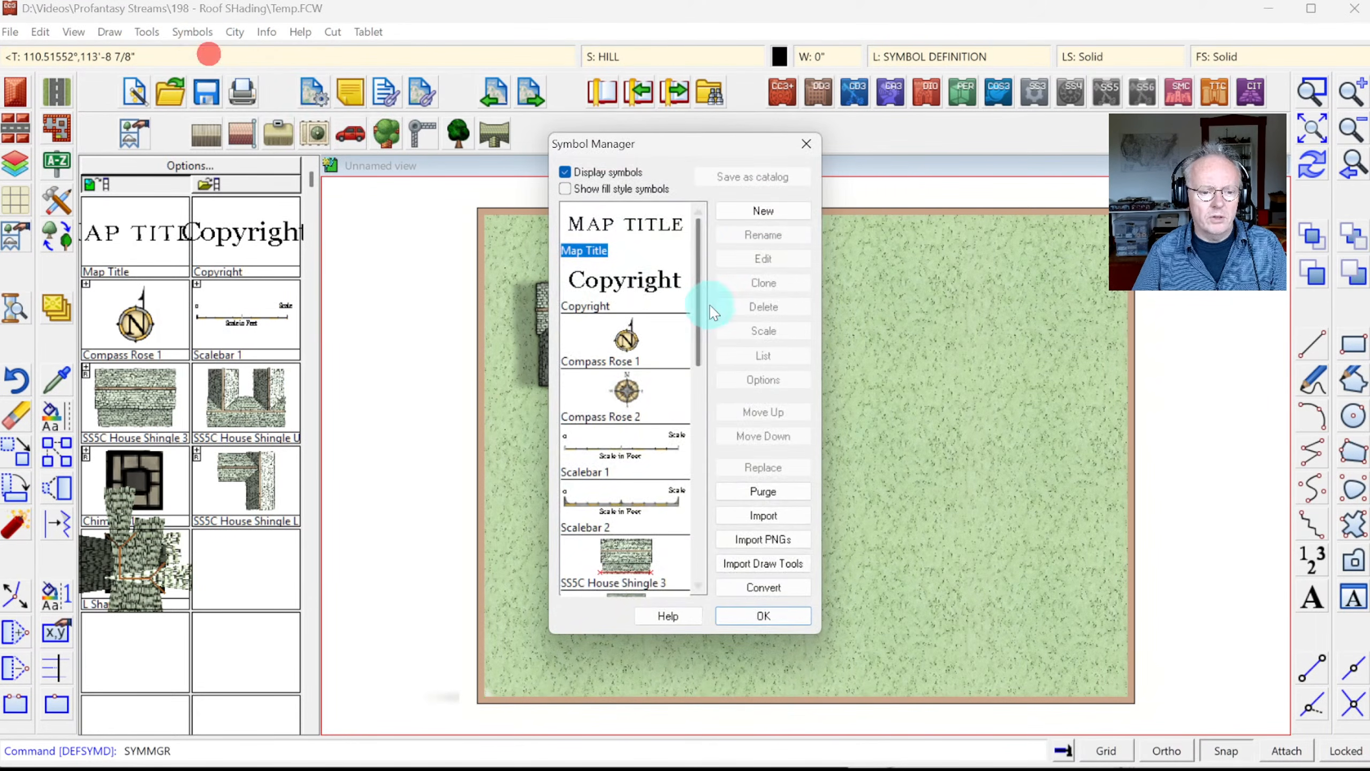
{"action": "left_click_drag", "start_coordinate": [700, 252], "coordinate": [735, 514]}
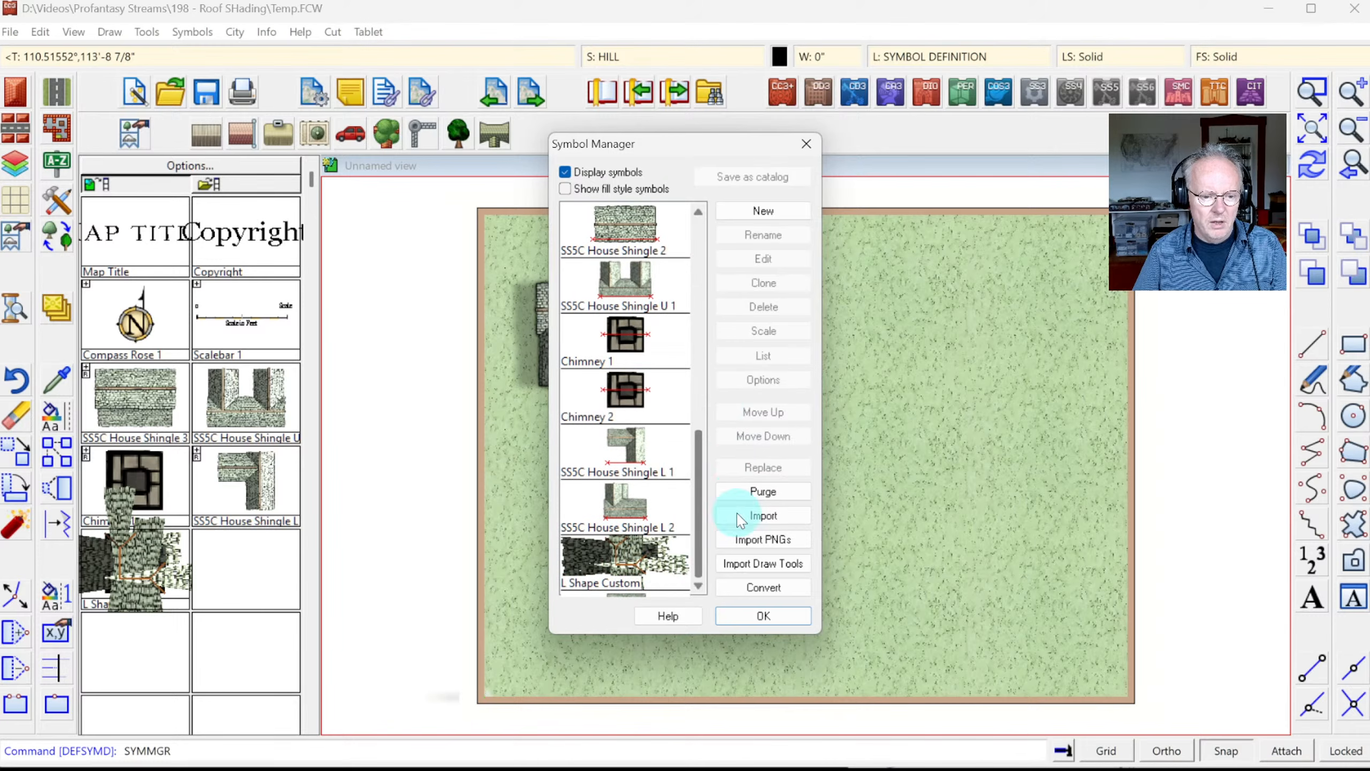
{"action": "left_click", "coordinate": [643, 583]}
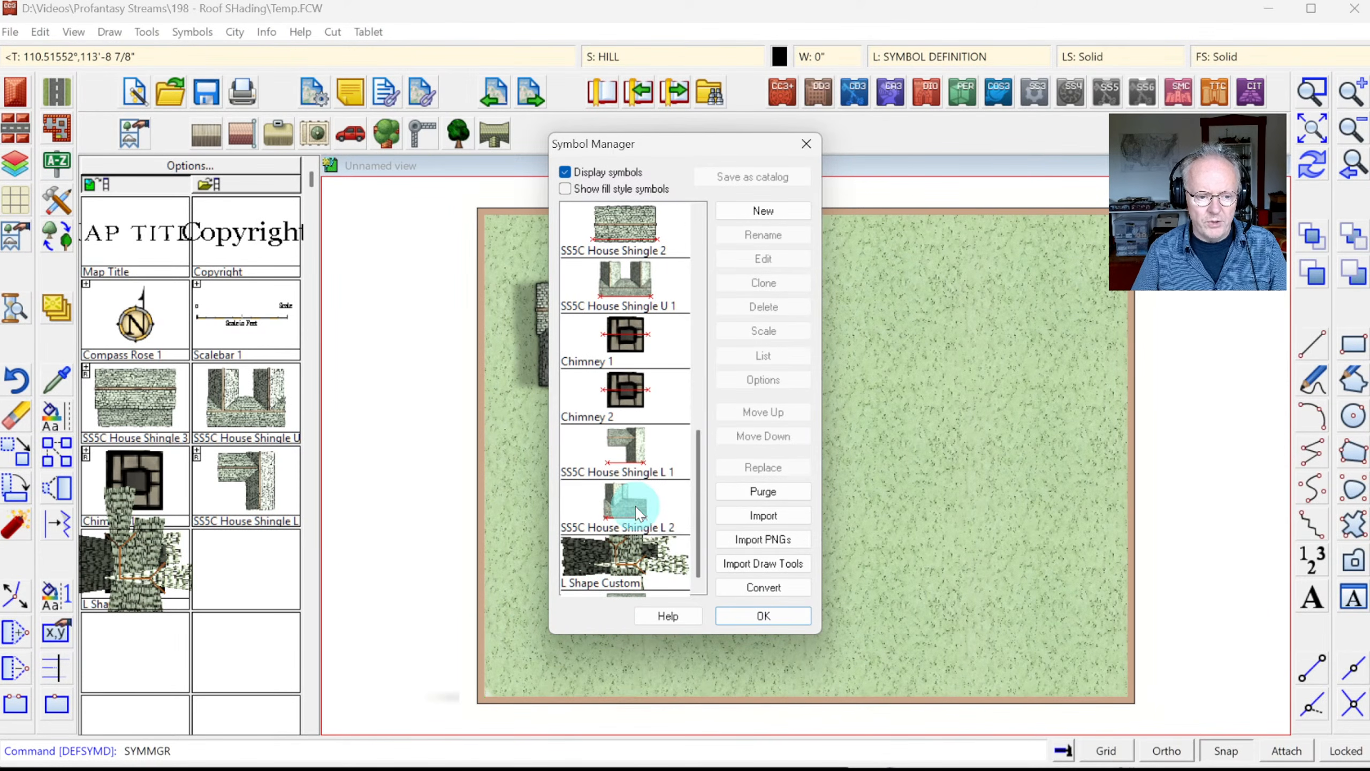
{"action": "left_click", "coordinate": [659, 504]}
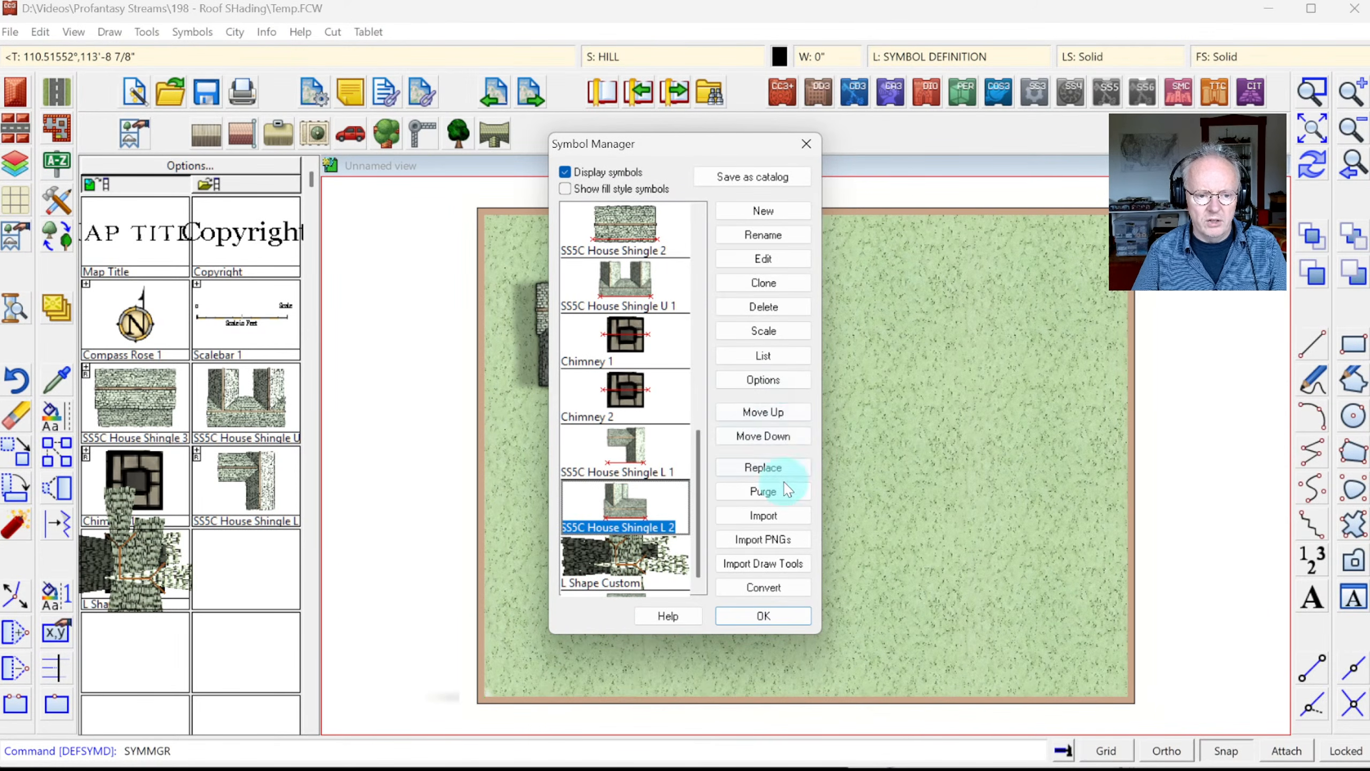
{"action": "left_click", "coordinate": [766, 381]}
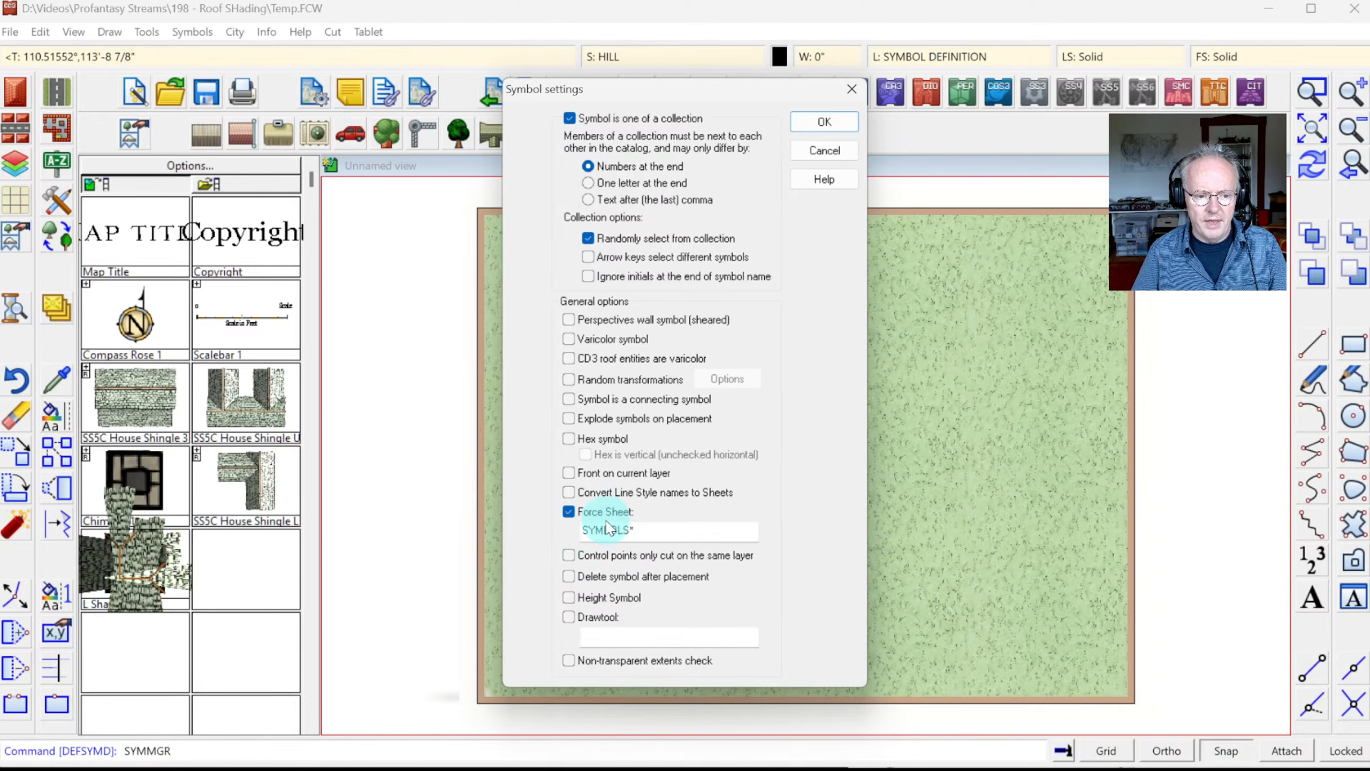
{"action": "left_click", "coordinate": [642, 532]}
{"action": "double_click", "coordinate": [637, 532]}
{"action": "key", "text": "ctrl+c"}
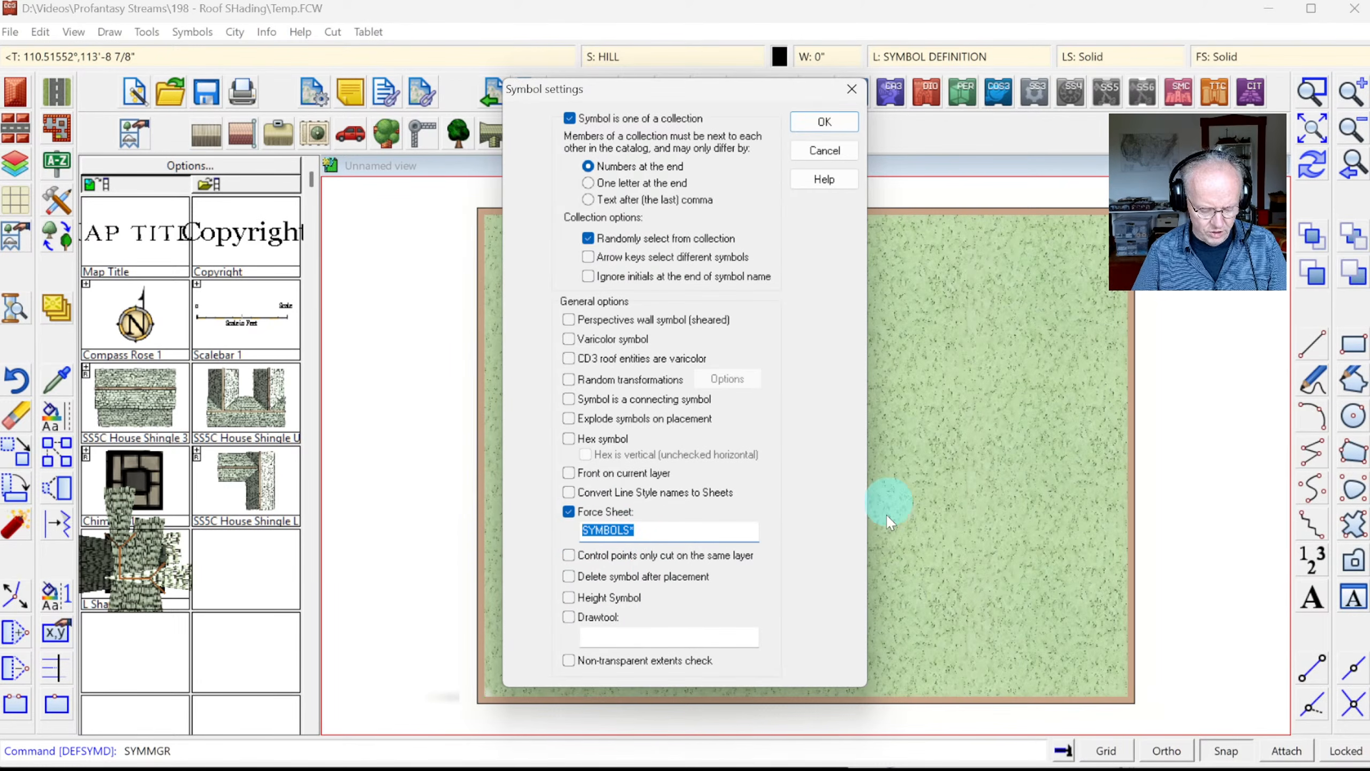
{"action": "left_click", "coordinate": [818, 135]}
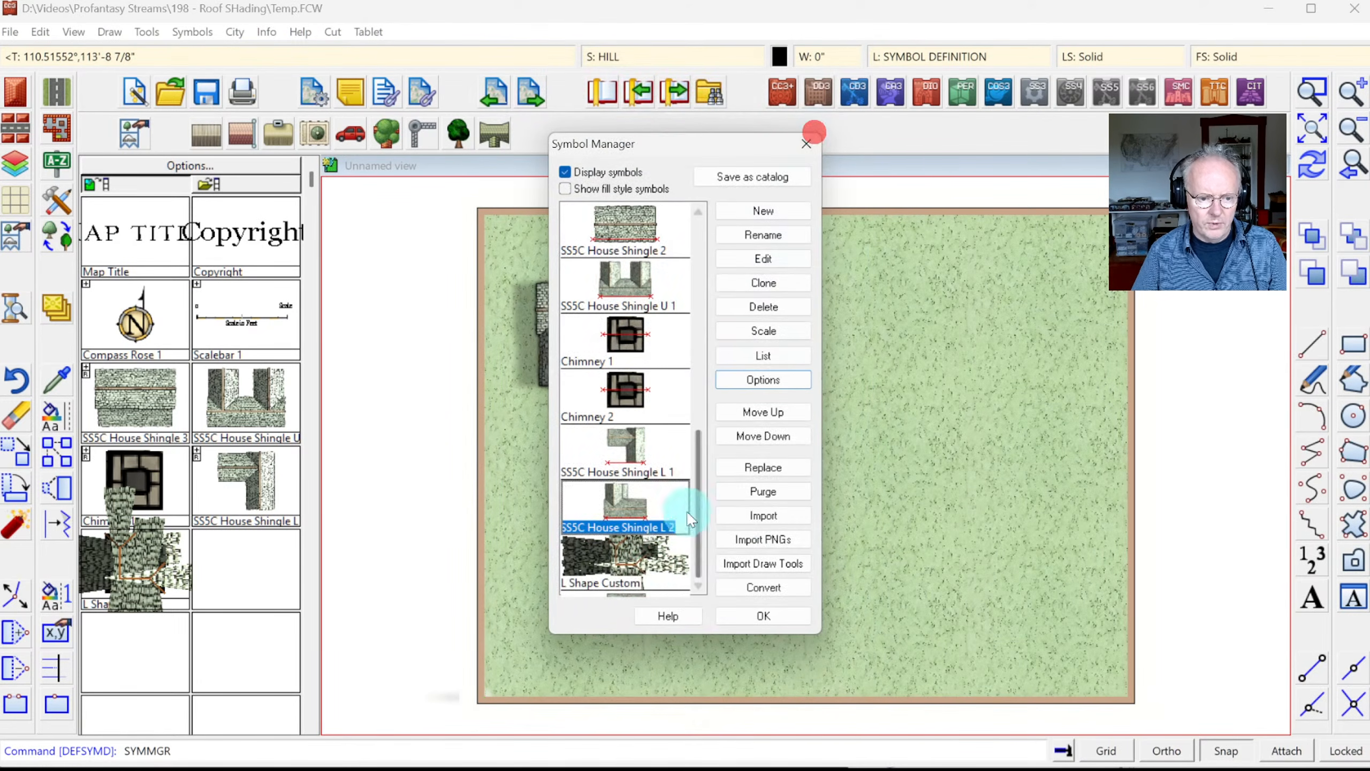
Step: Enable Force Sheet for L Shape Custom and paste SYMBOLS* as its sheet name
{"action": "left_click", "coordinate": [647, 570]}
{"action": "left_click", "coordinate": [780, 378]}
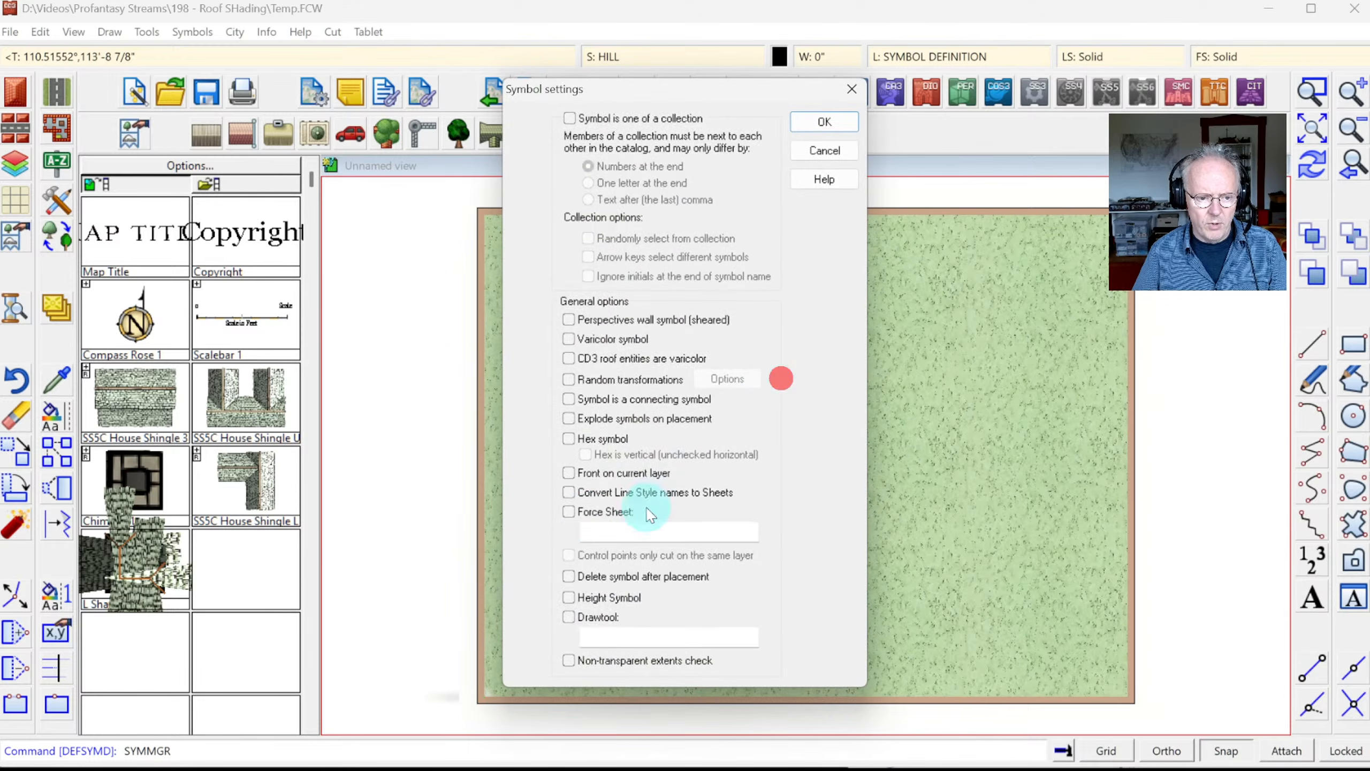
{"action": "left_click", "coordinate": [588, 515]}
{"action": "left_click", "coordinate": [620, 530]}
{"action": "key", "text": "ctrl+v"}
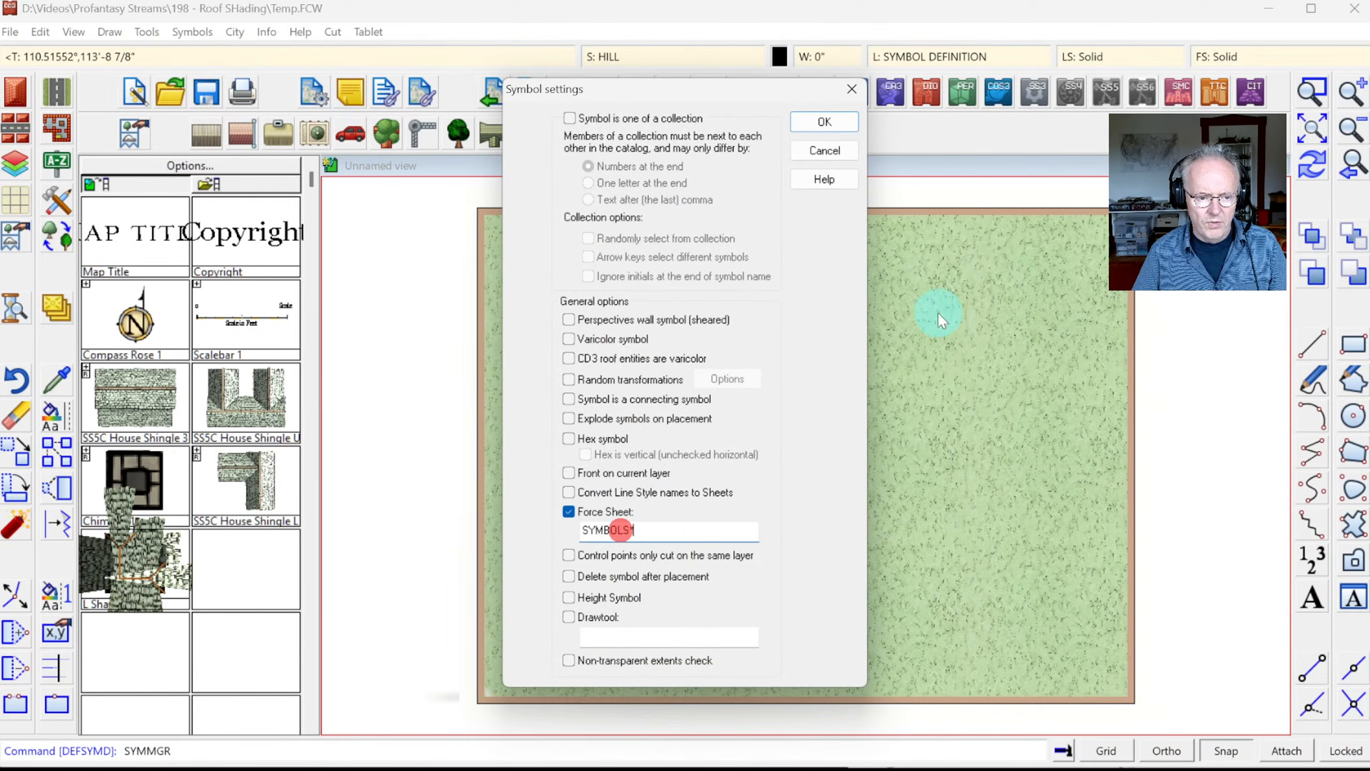
{"action": "left_click", "coordinate": [825, 123]}
Step: Place two rotated L Shape Custom roofs, one at upper right and one below centre
{"action": "left_click", "coordinate": [792, 617]}
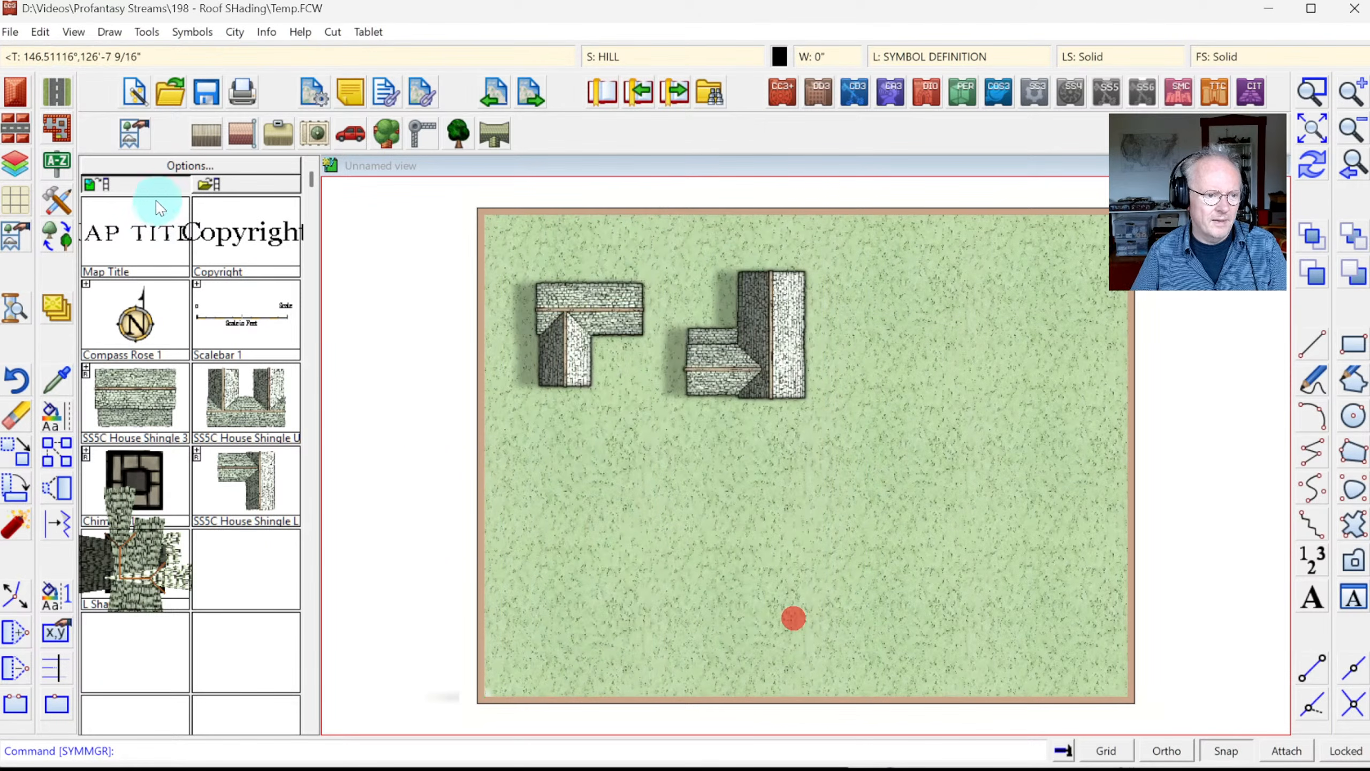
{"action": "left_click", "coordinate": [147, 539]}
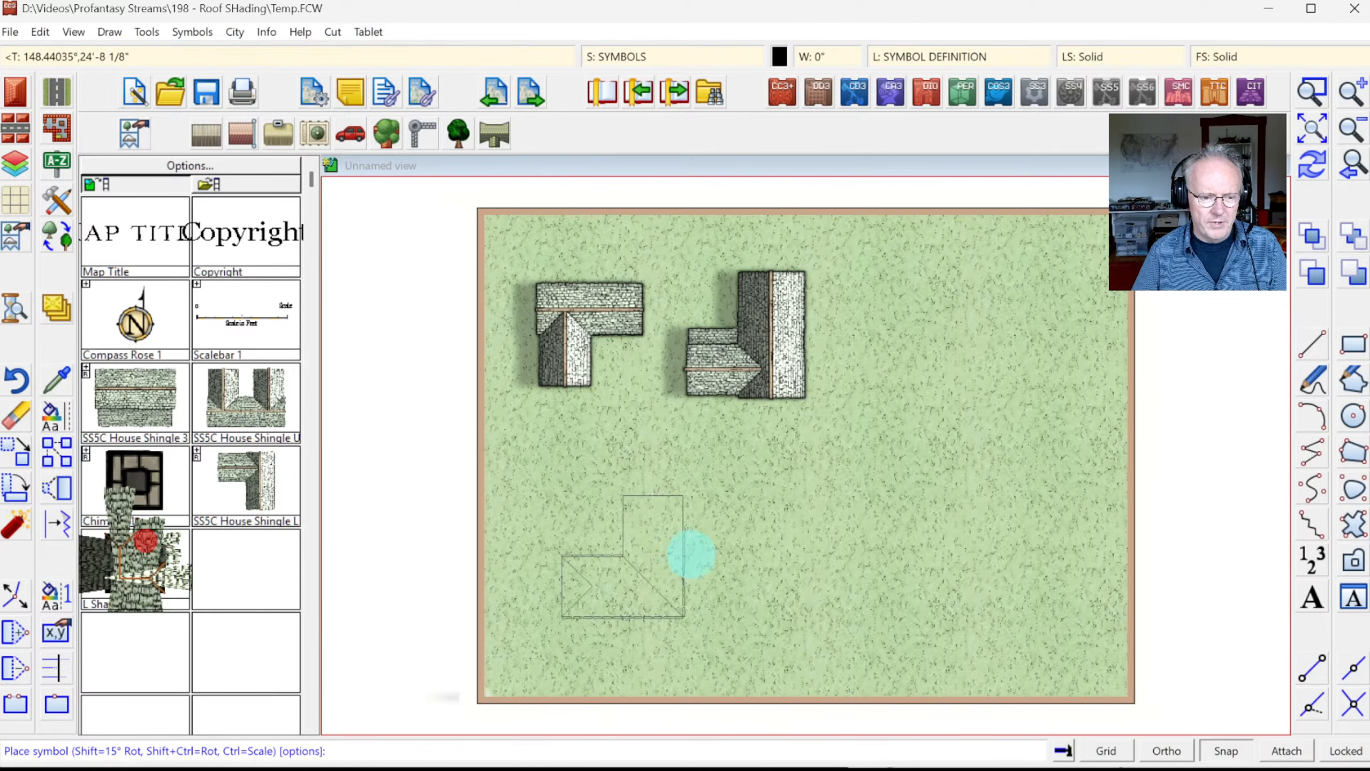
{"action": "key", "text": "shift"}
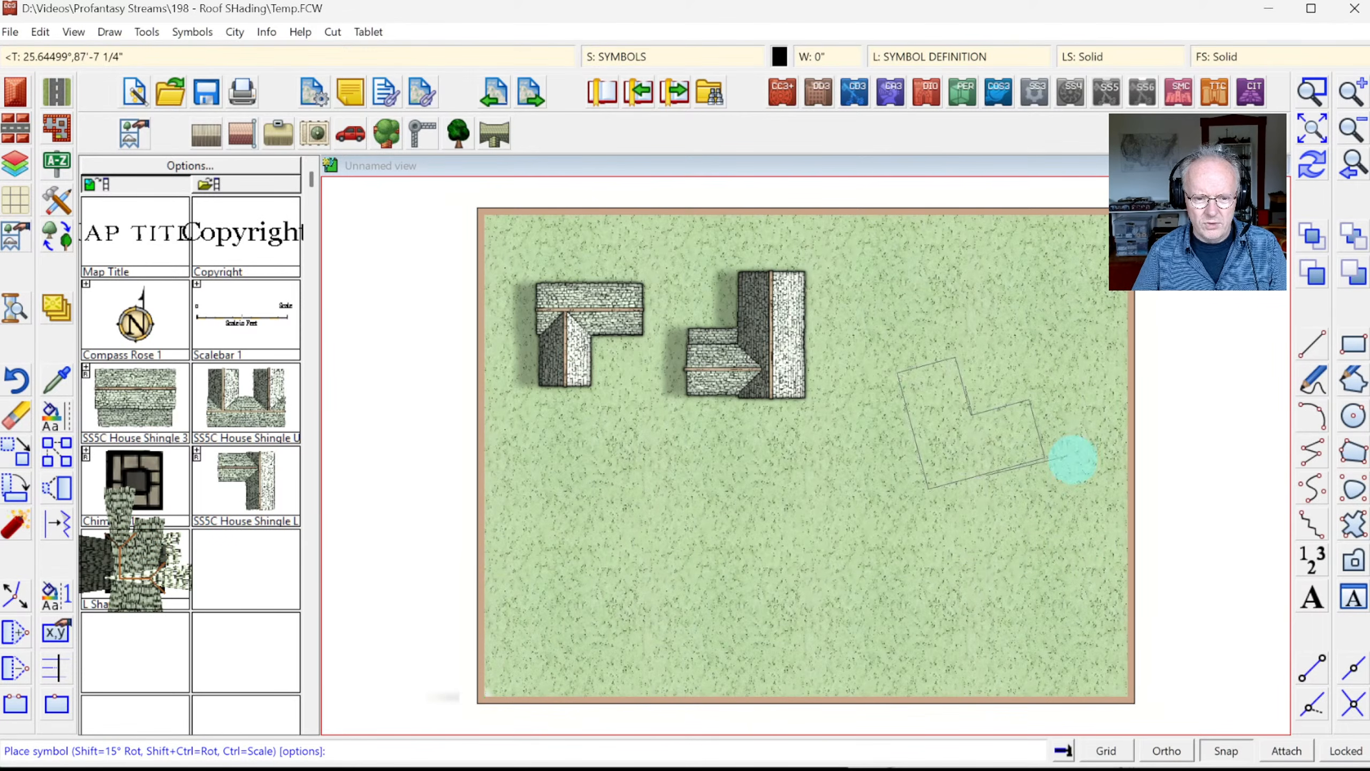
{"action": "left_click", "coordinate": [984, 409]}
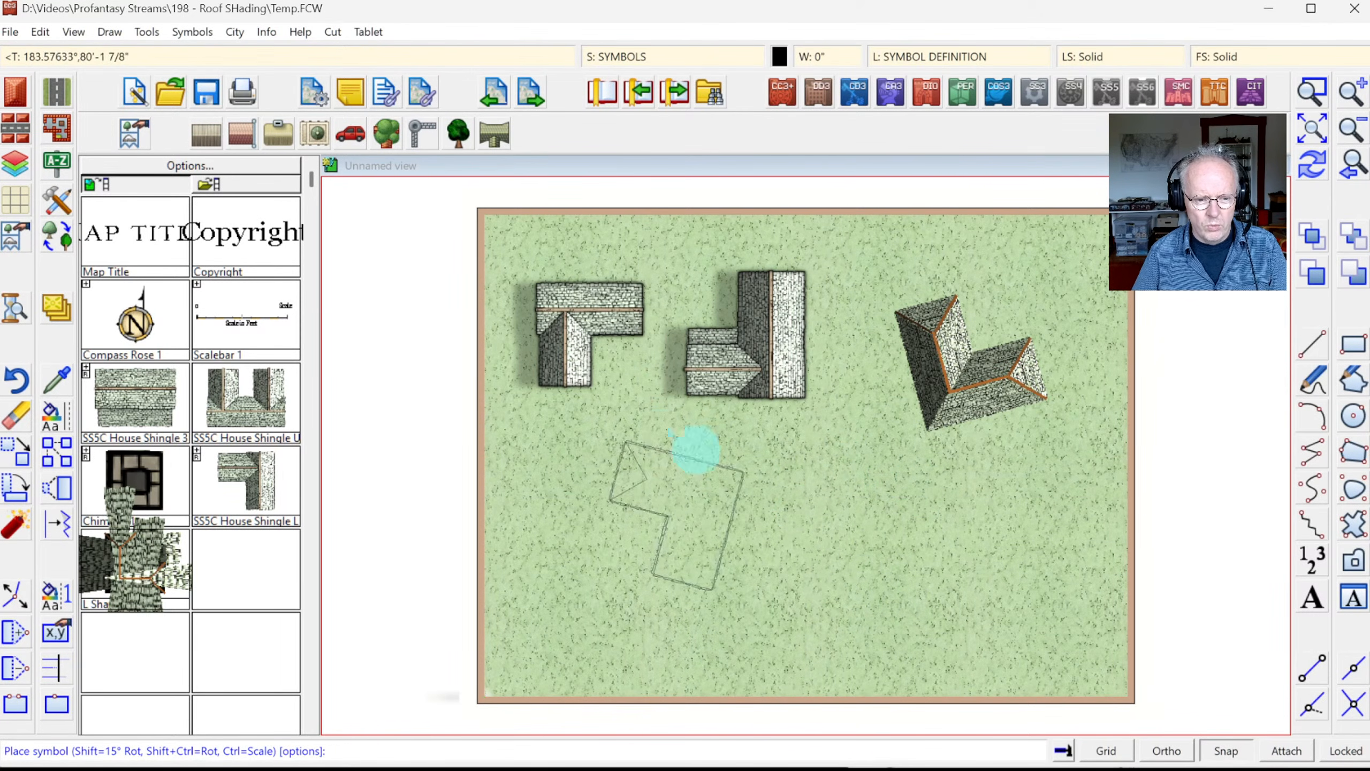
{"action": "left_click", "coordinate": [865, 463]}
{"action": "right_click", "coordinate": [620, 529]}
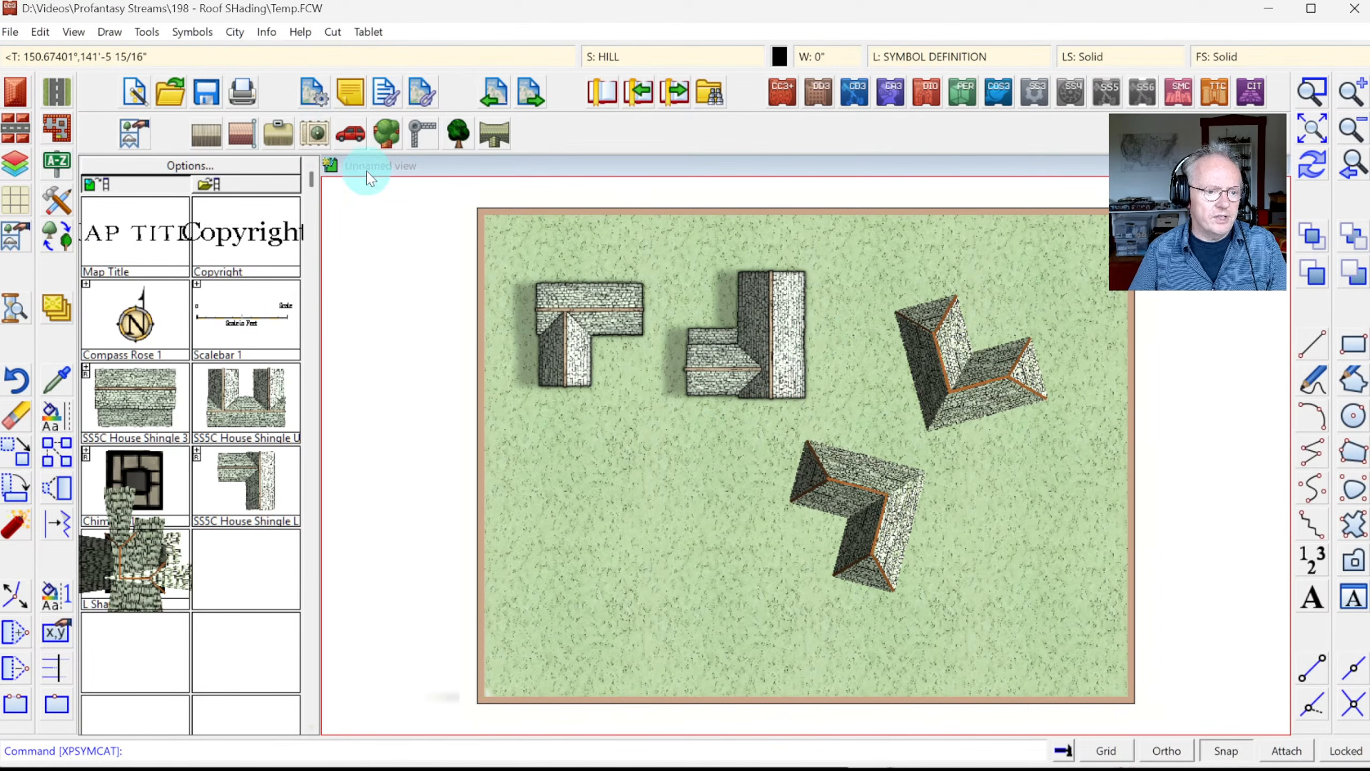
Step: Browse the flat- and tiled-roof house catalogs, trying then cancelling the SS5C Temple Large symbol
{"action": "left_click", "coordinate": [315, 135]}
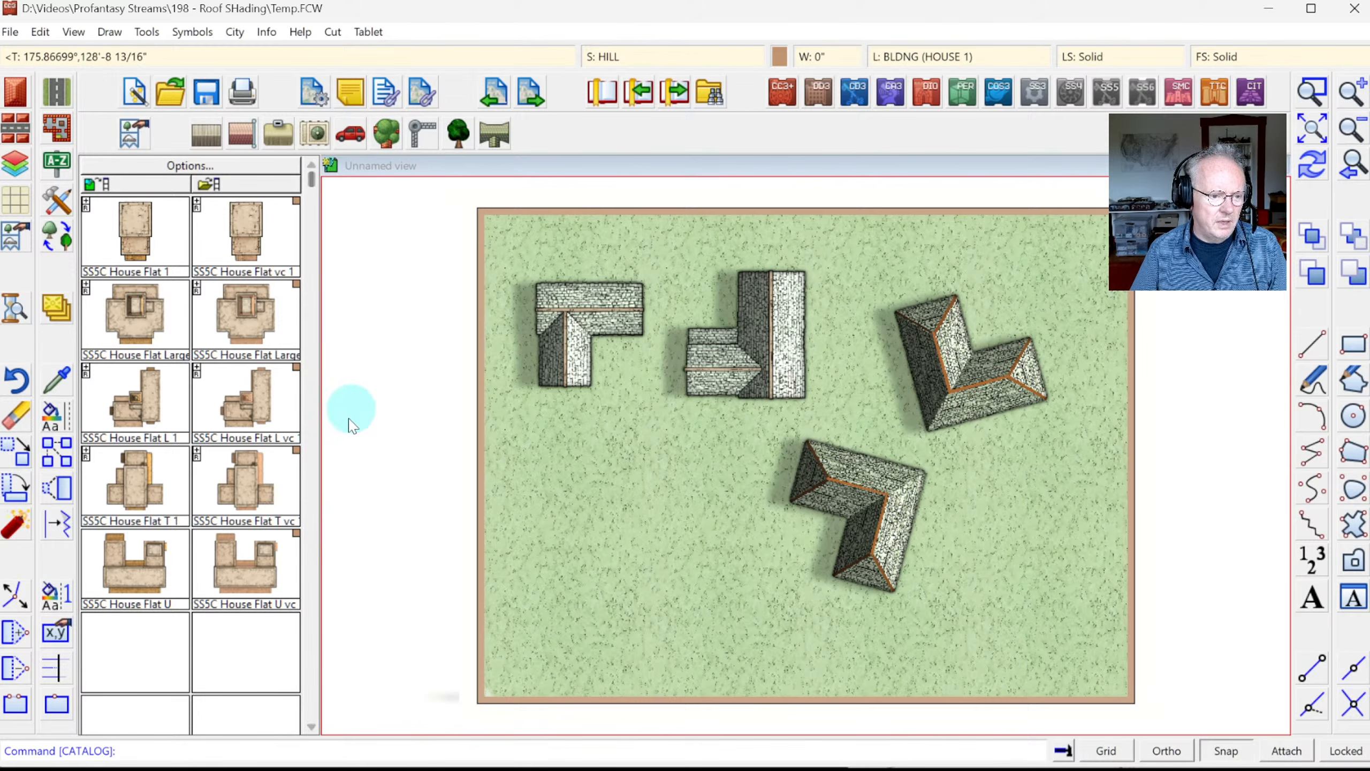
{"action": "left_click", "coordinate": [247, 138]}
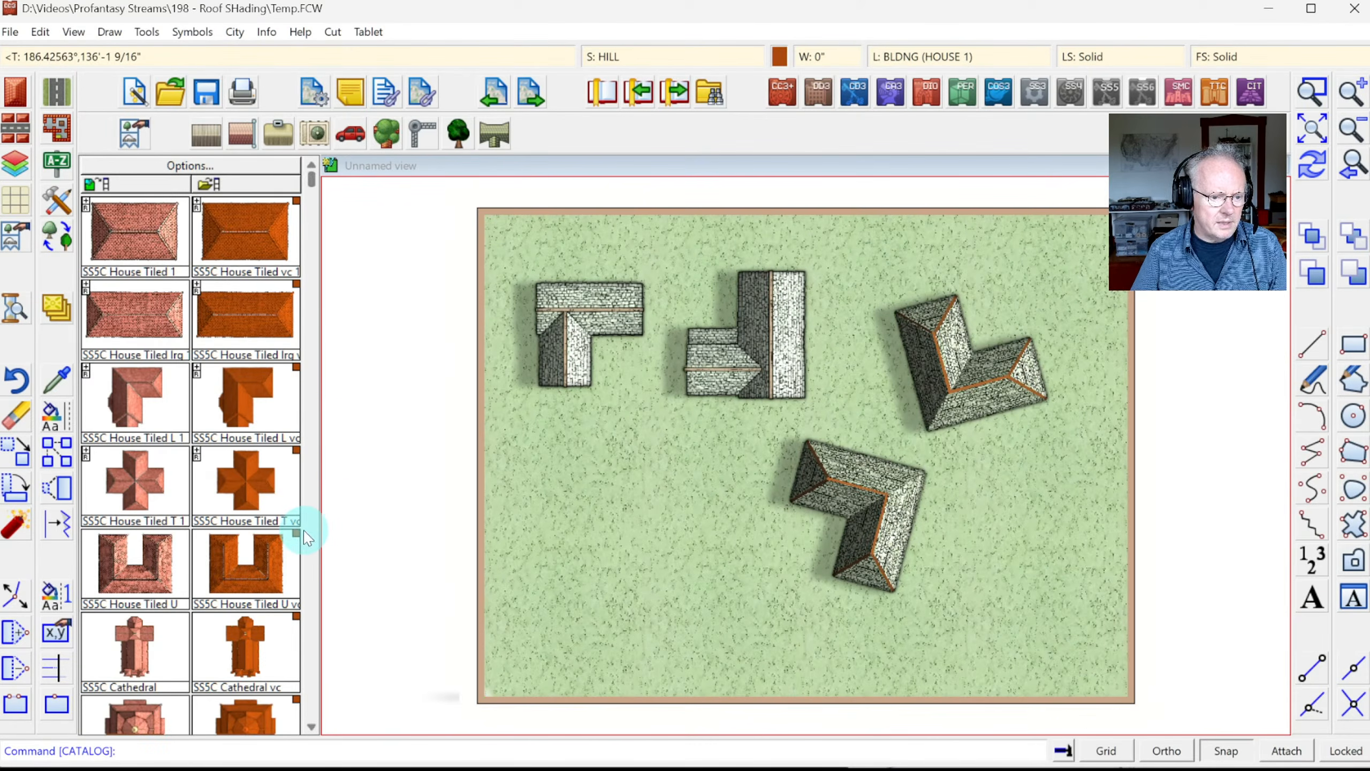
{"action": "left_click", "coordinate": [307, 534]}
{"action": "left_click", "coordinate": [300, 528]}
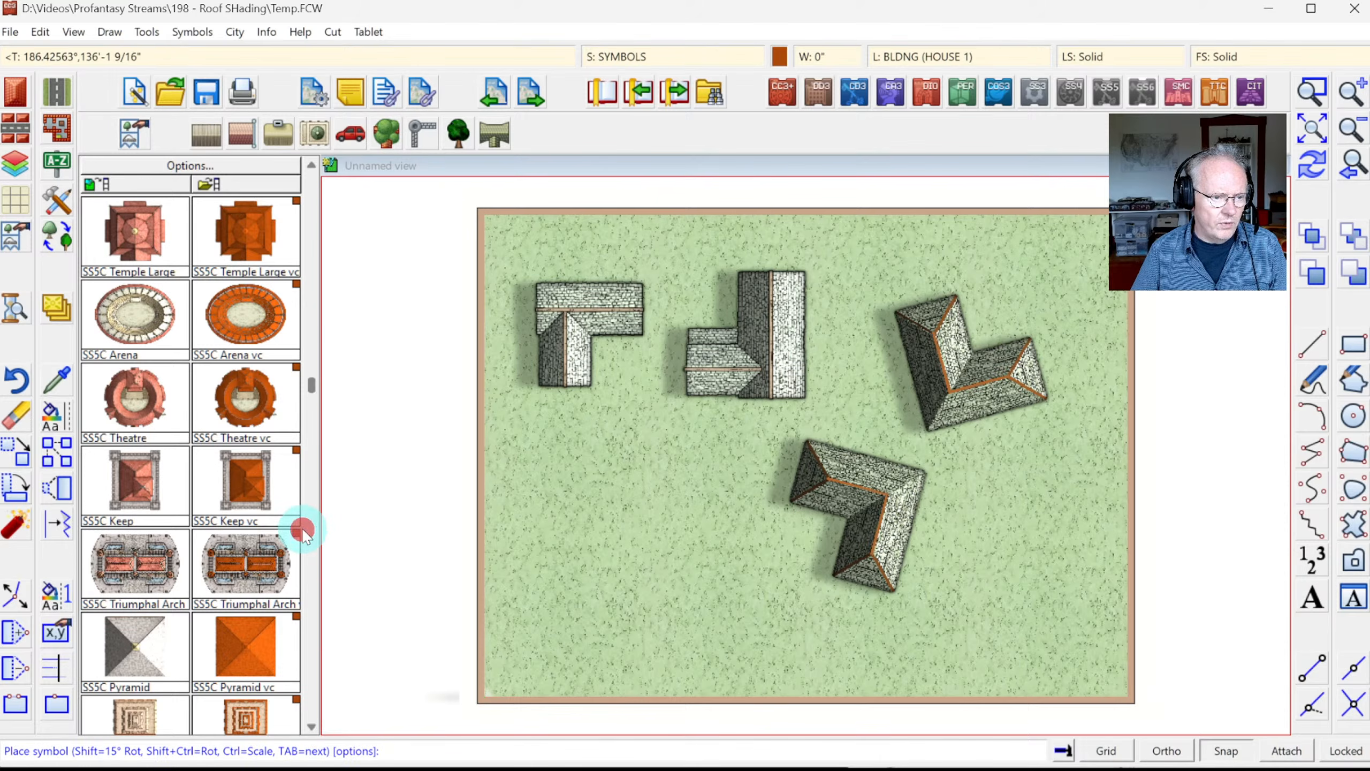
{"action": "left_click", "coordinate": [138, 238]}
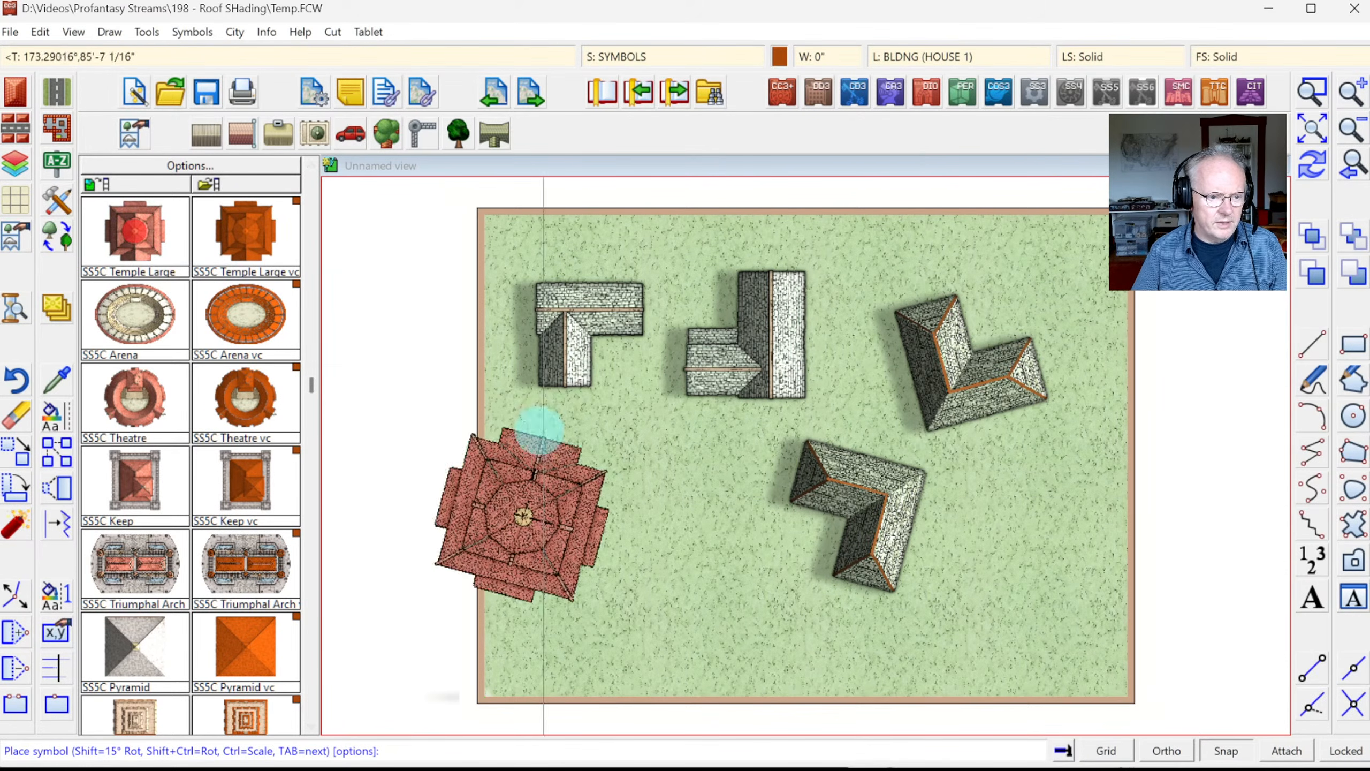
{"action": "key", "text": "Escape"}
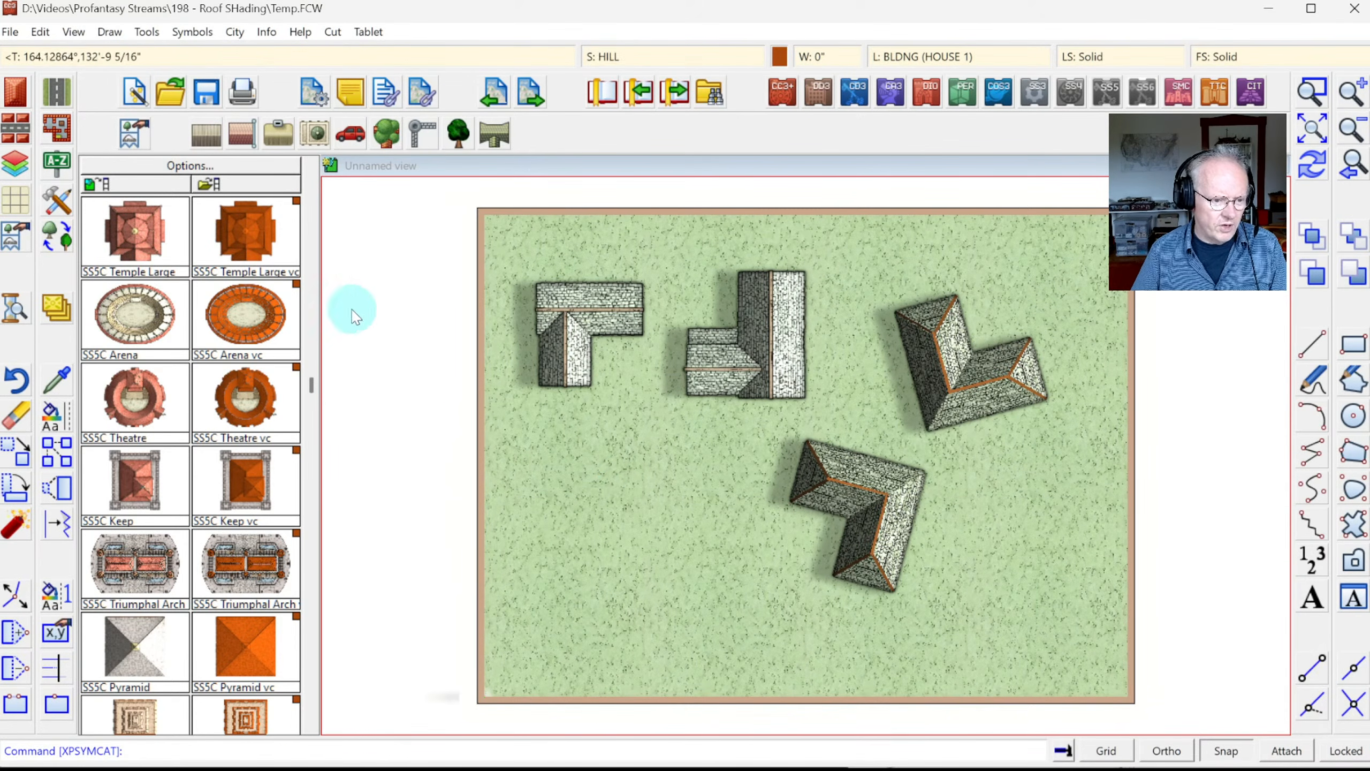
{"action": "left_click", "coordinate": [307, 200]}
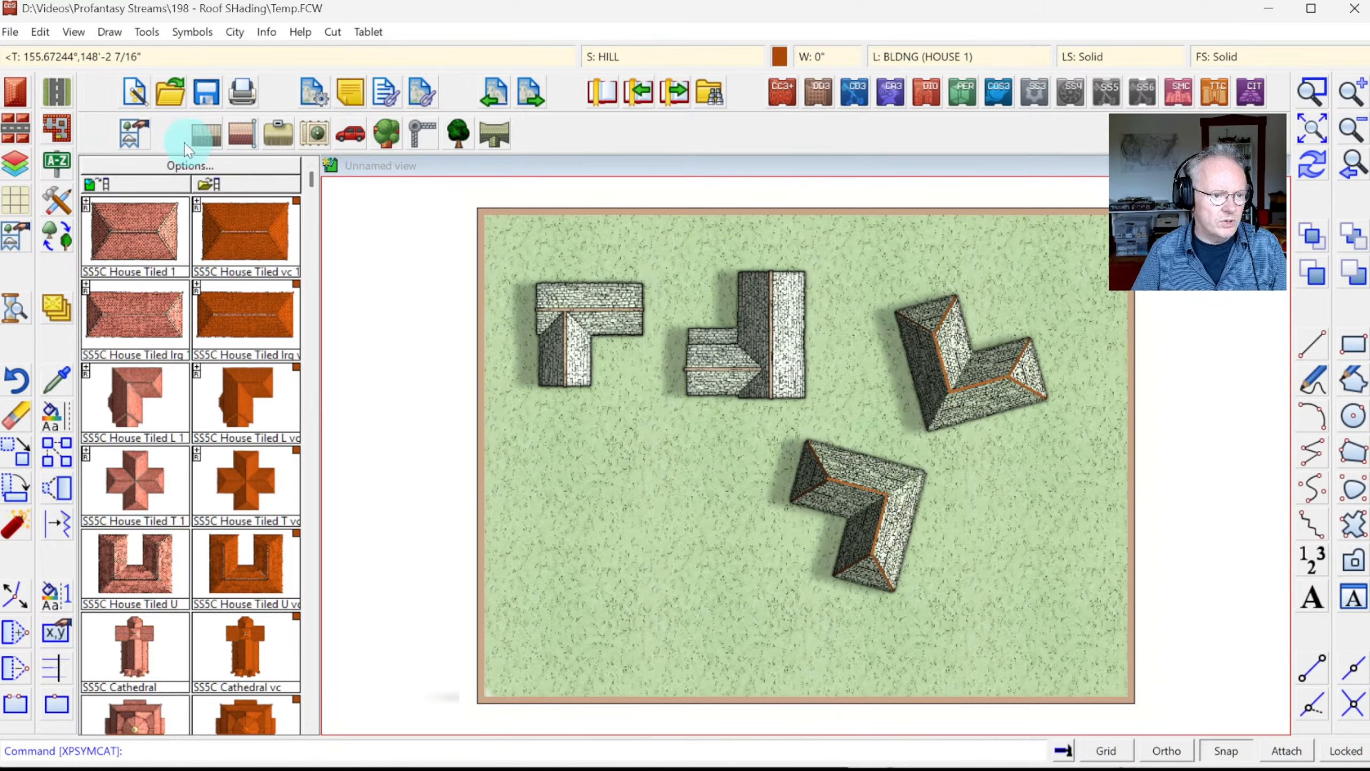
Step: Place SS5C Temple Small Shingle at the lower left and zoom in on it
{"action": "left_click", "coordinate": [202, 135]}
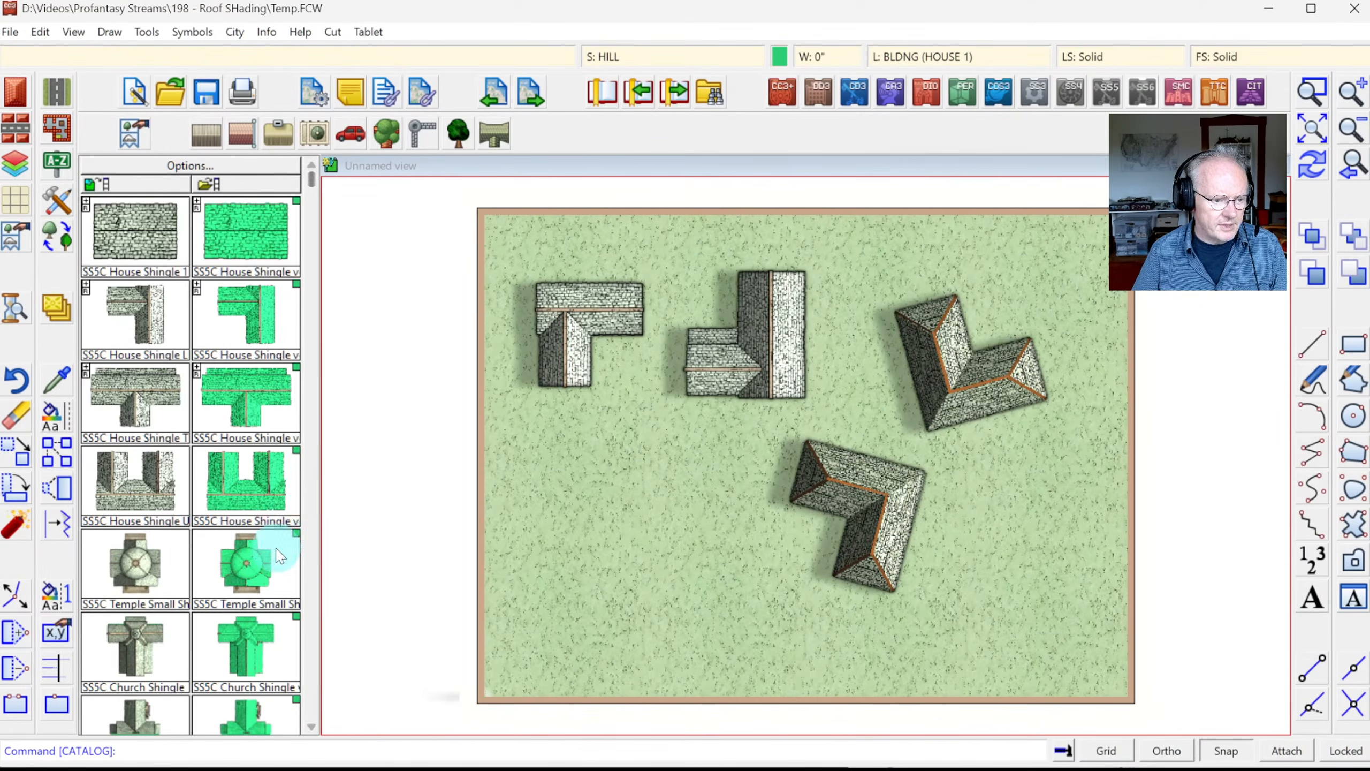
{"action": "left_click", "coordinate": [313, 728]}
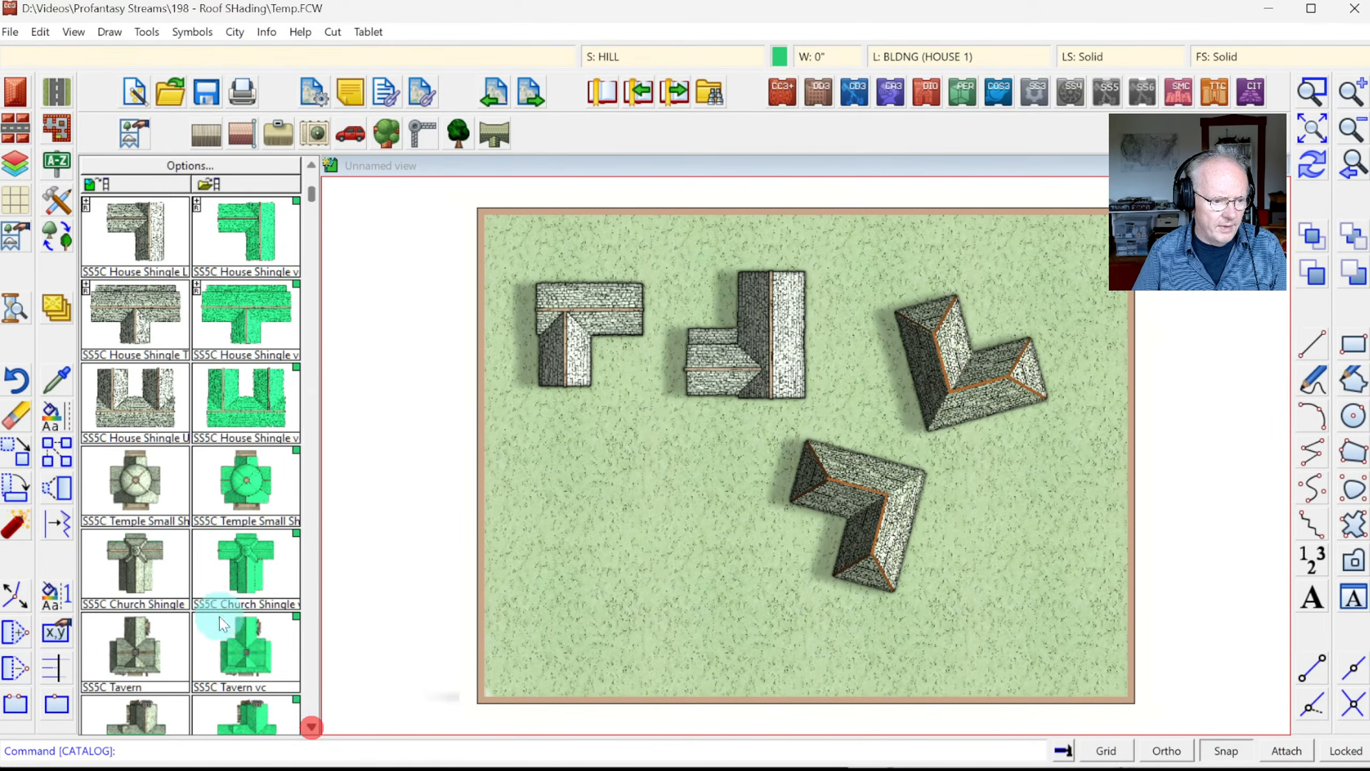
{"action": "left_click", "coordinate": [134, 482]}
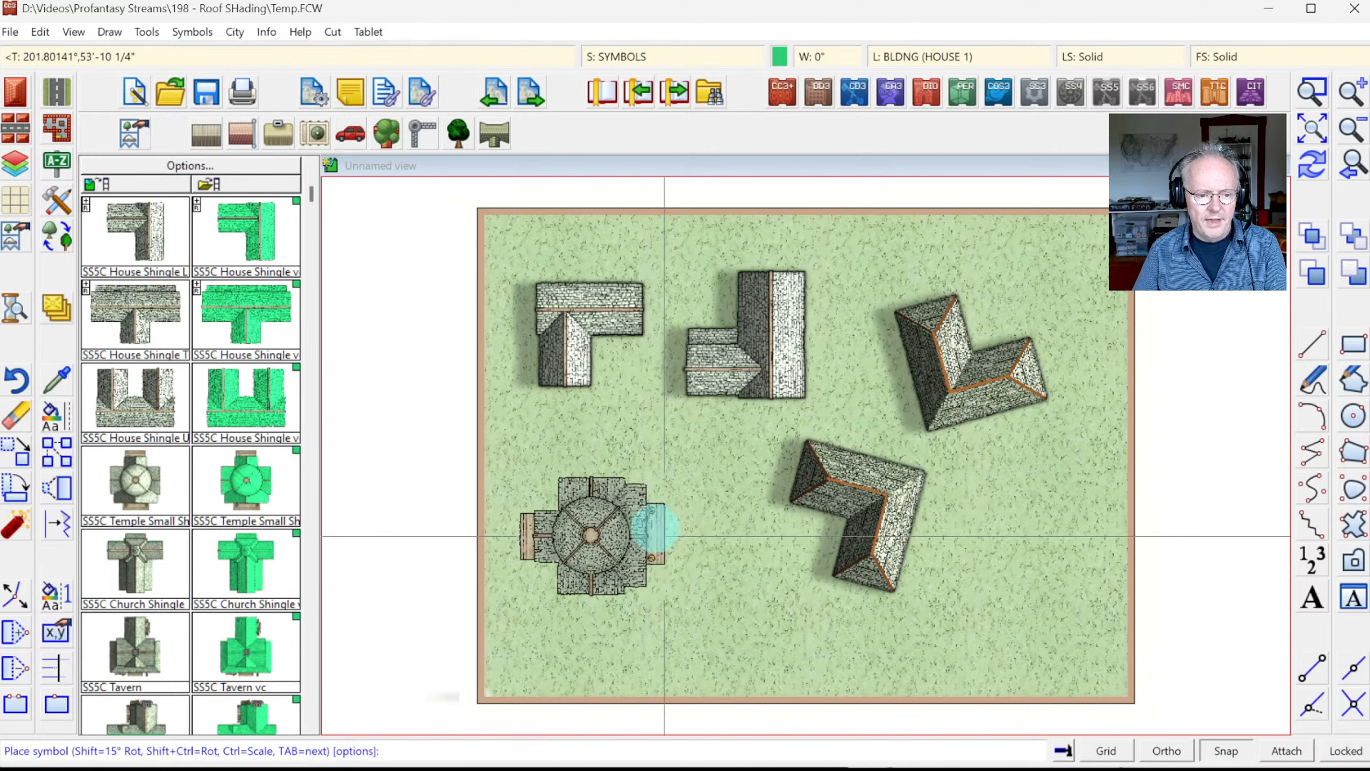
{"action": "left_click", "coordinate": [685, 534]}
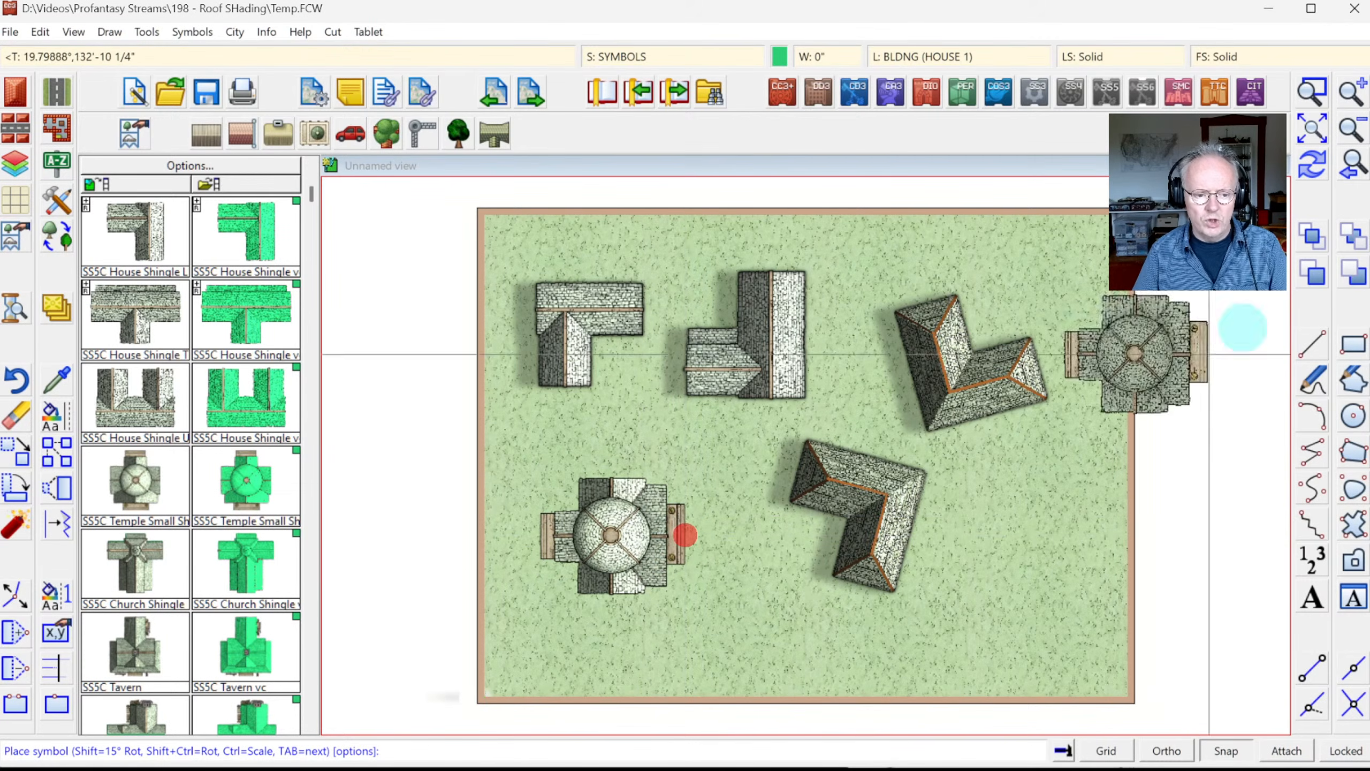
{"action": "left_click", "coordinate": [1315, 96]}
{"action": "left_click", "coordinate": [529, 475]}
{"action": "left_click", "coordinate": [705, 608]}
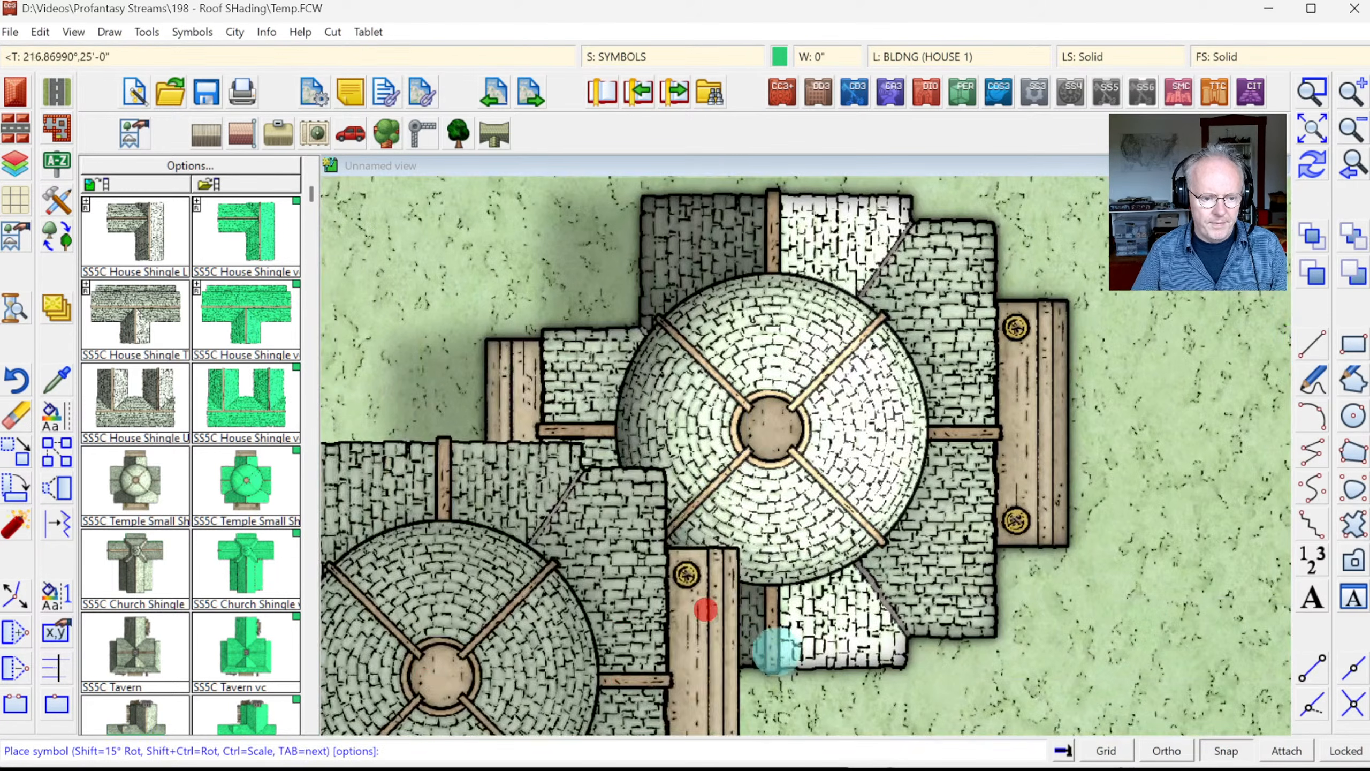
{"action": "key", "text": "Escape"}
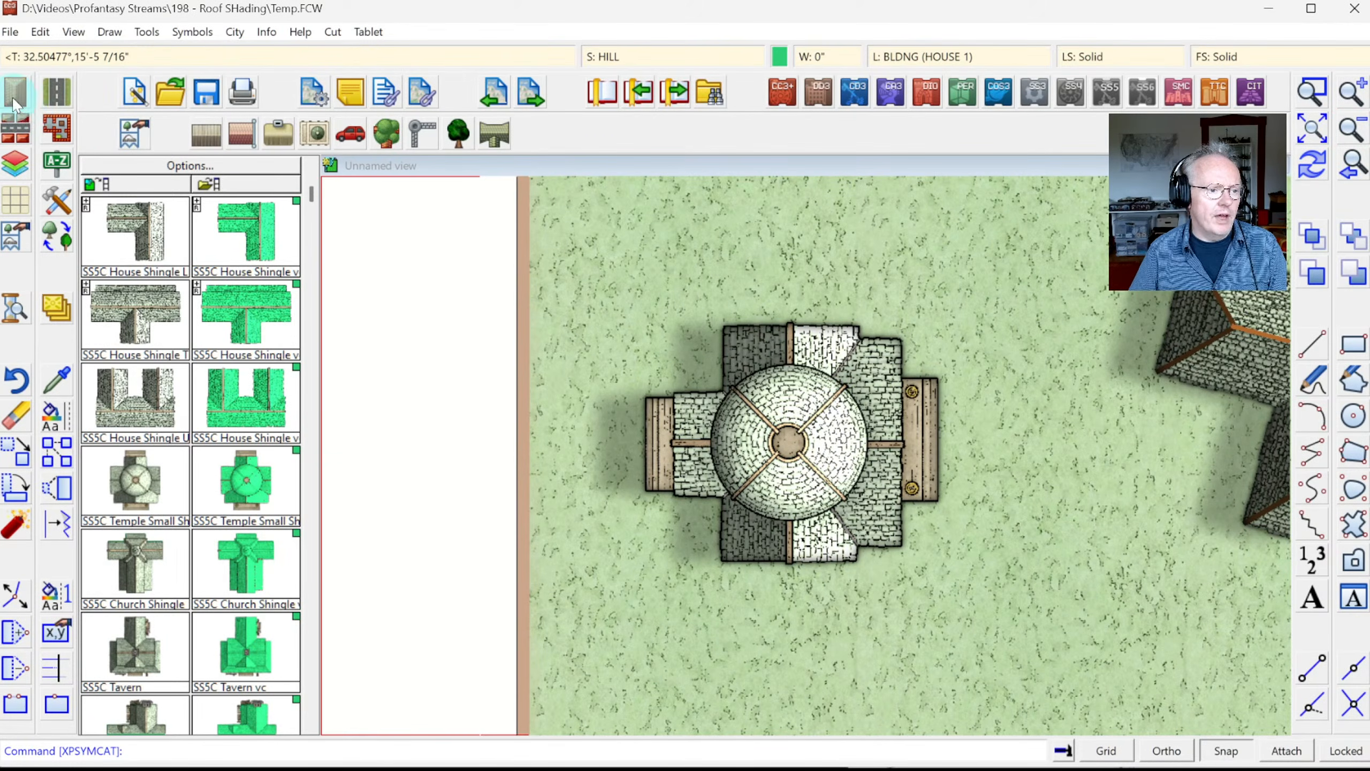
{"action": "left_click", "coordinate": [12, 97]}
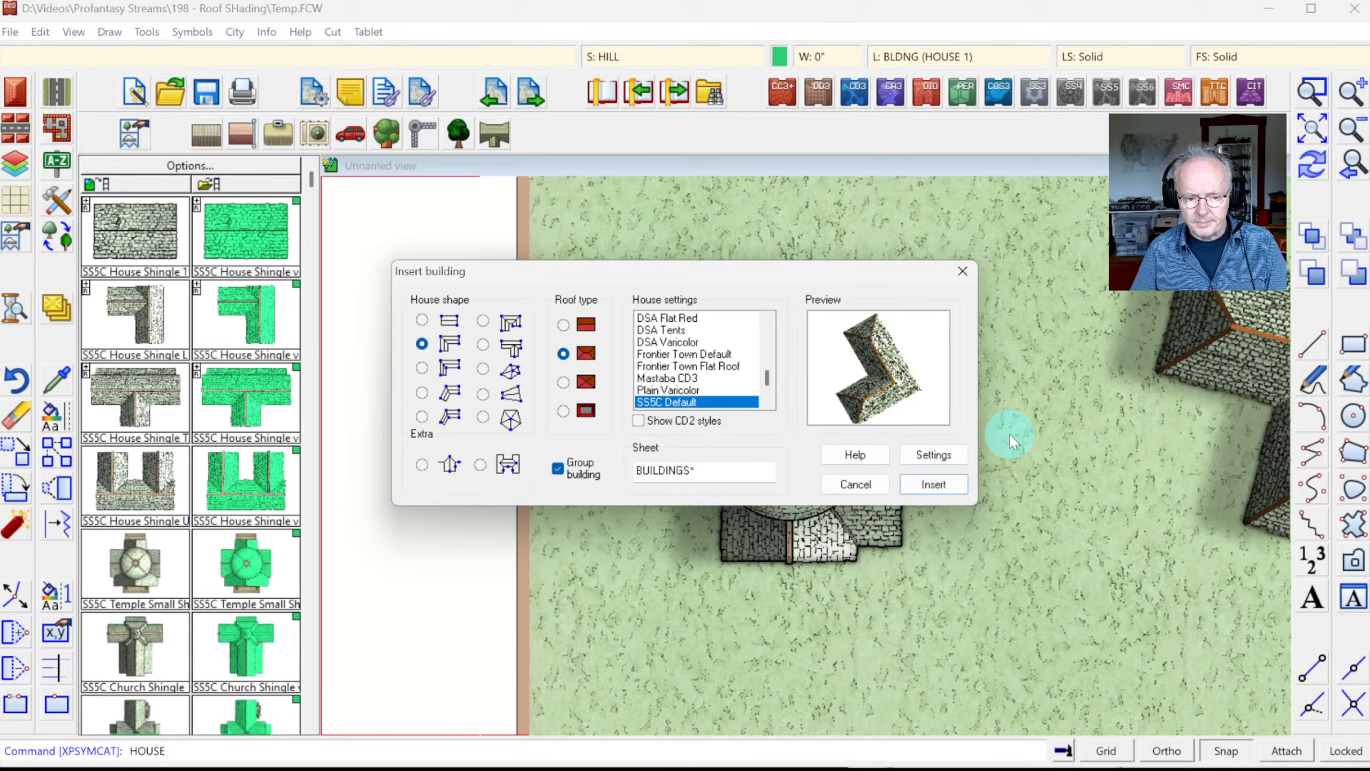
{"action": "key", "text": "Return"}
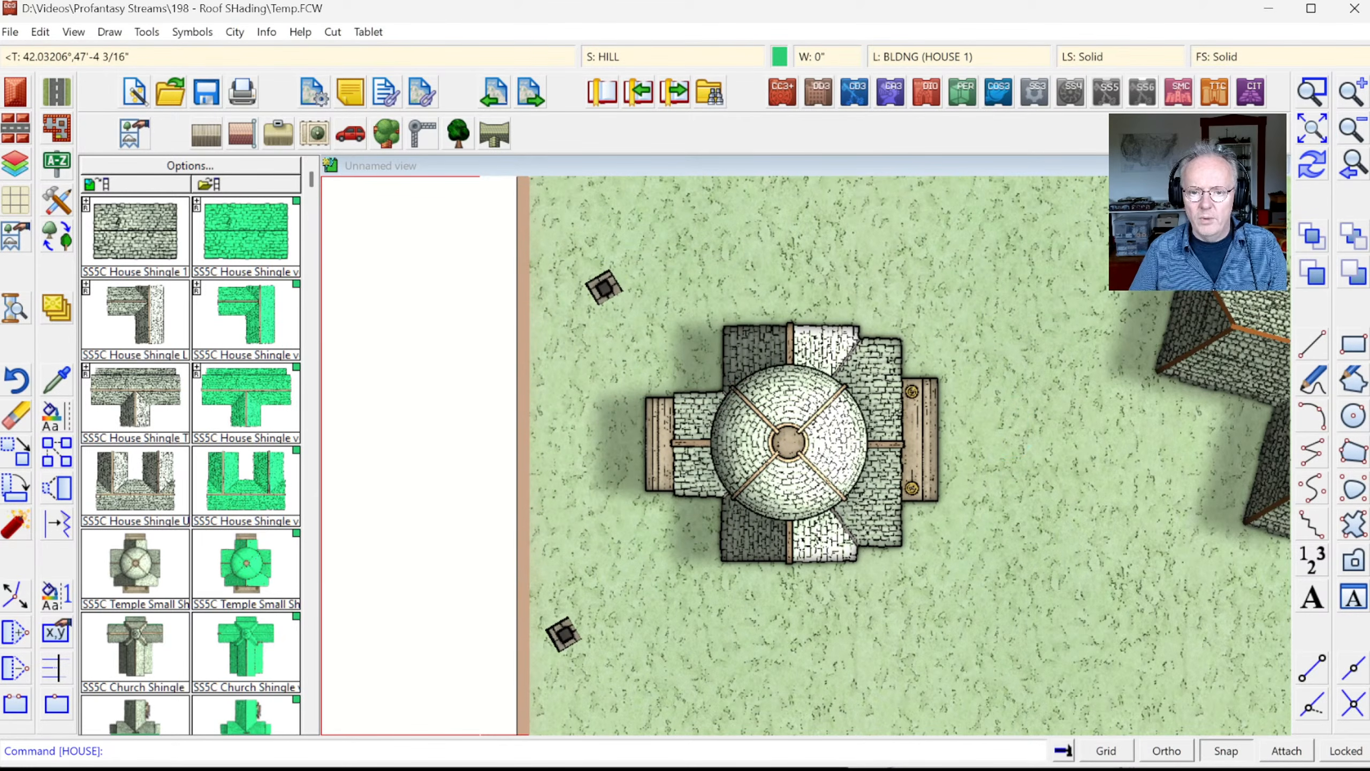
{"action": "left_click", "coordinate": [1312, 162]}
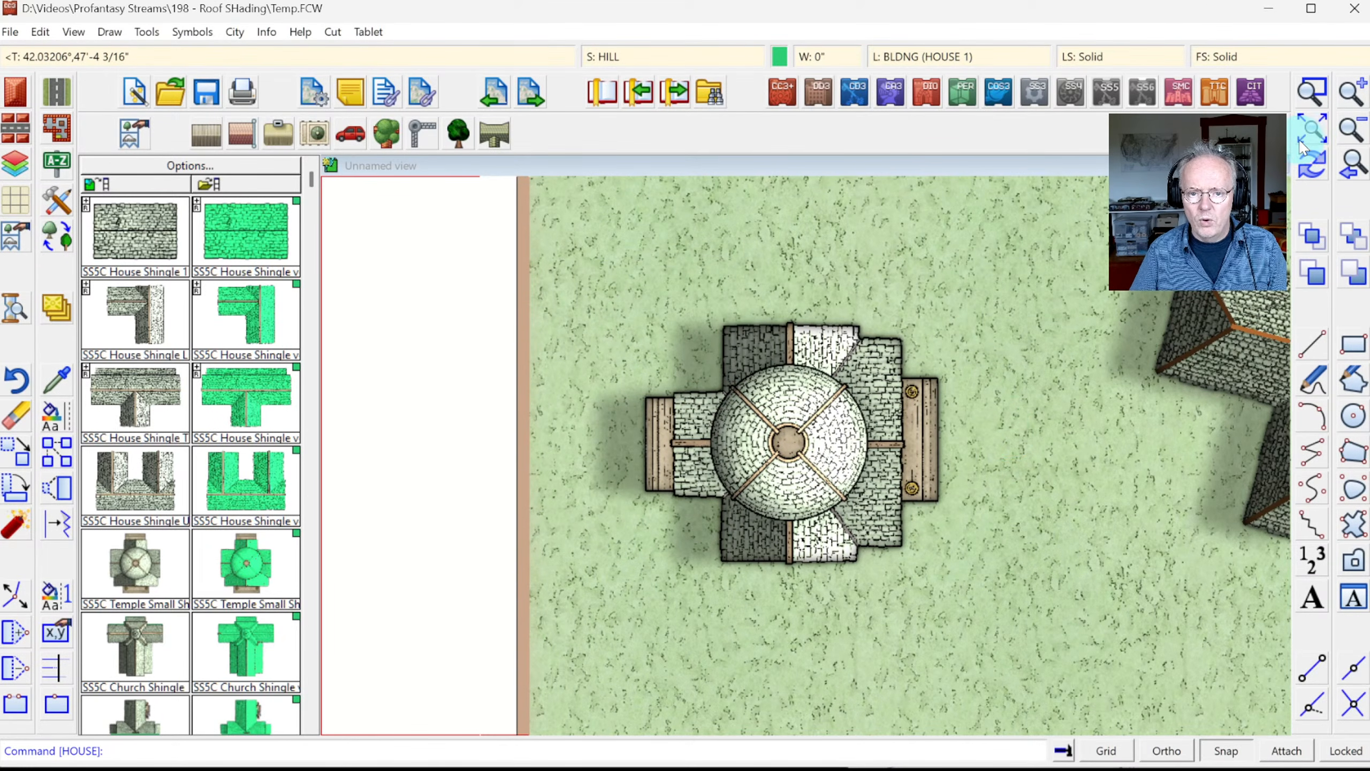
{"action": "left_click", "coordinate": [1313, 138]}
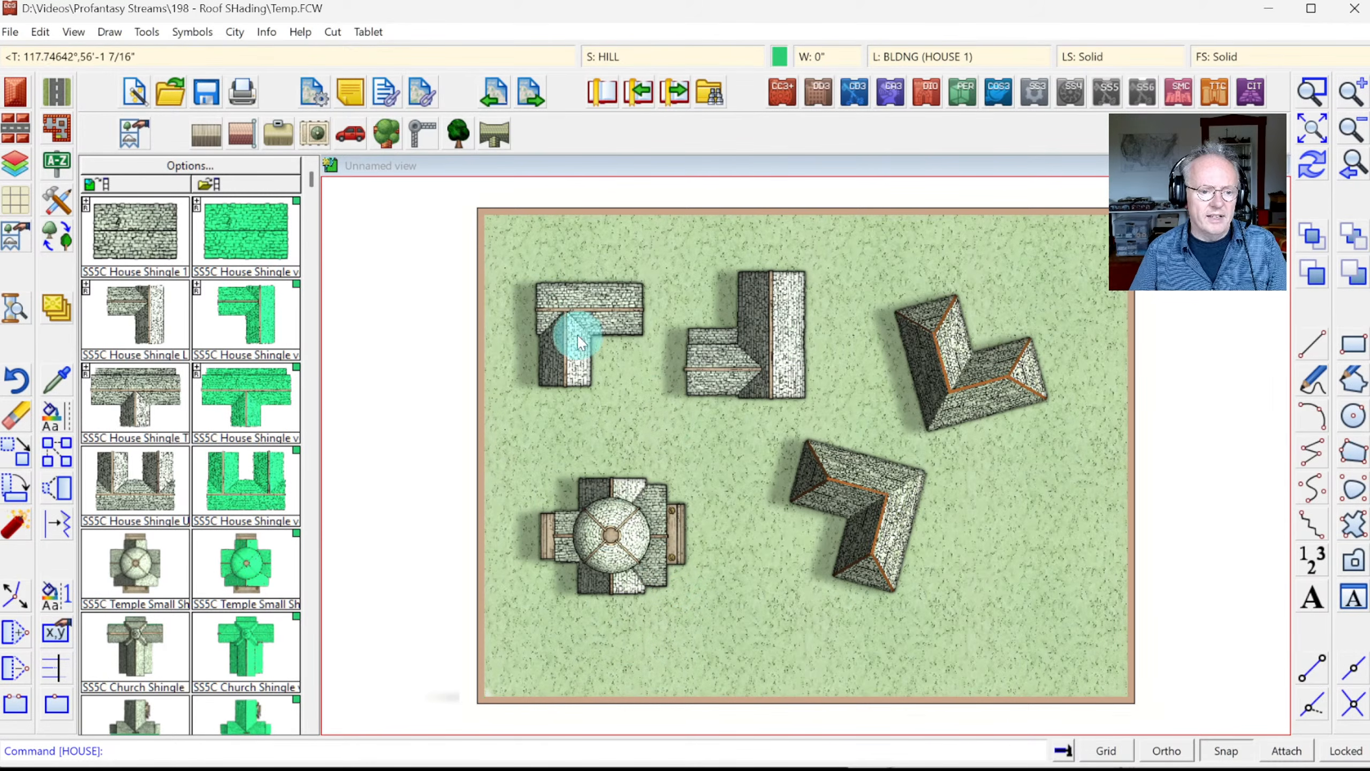
Step: Open SS5C House Shingle 1 from the Symbol Manager in its own editing window, zoomed out
{"action": "left_click", "coordinate": [182, 38]}
{"action": "left_click", "coordinate": [216, 52]}
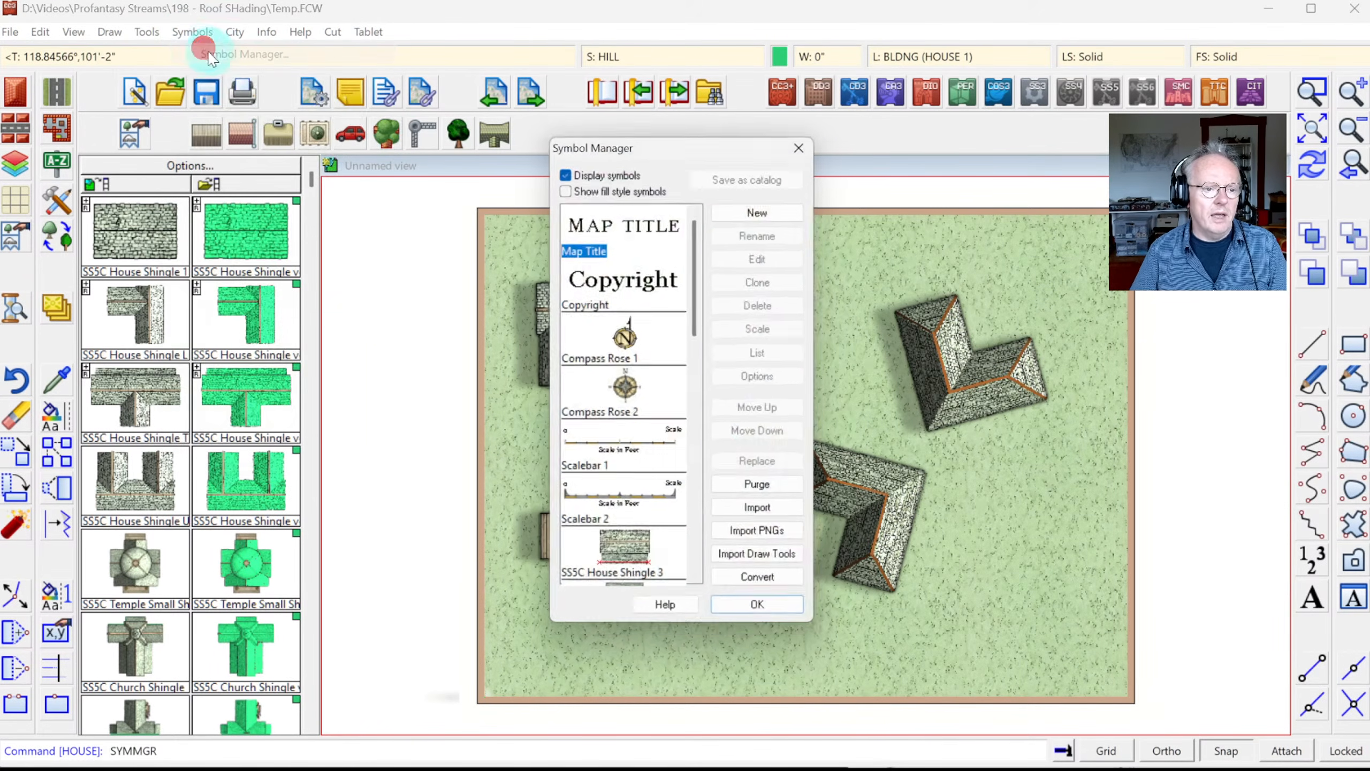
{"action": "scroll", "coordinate": [702, 254], "scroll_direction": "down", "scroll_amount": 3}
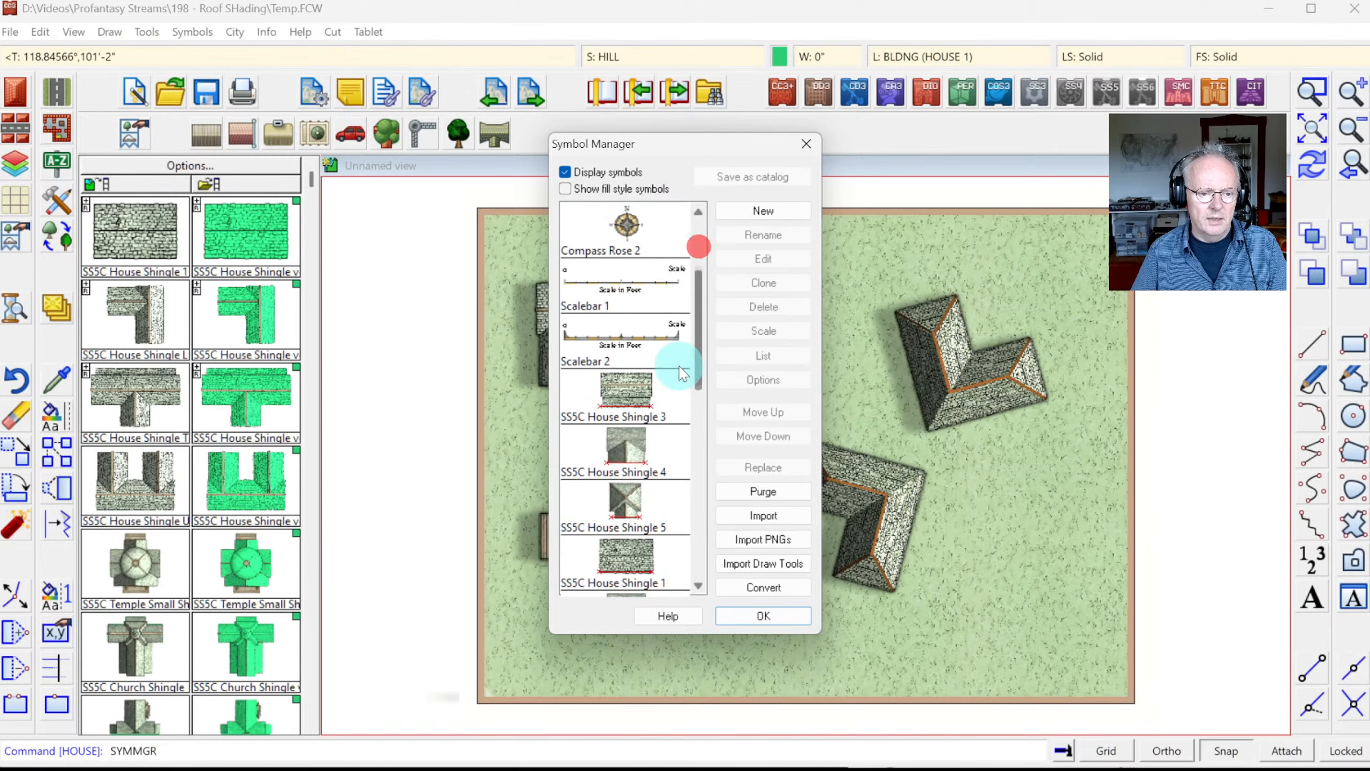
{"action": "left_click", "coordinate": [628, 555]}
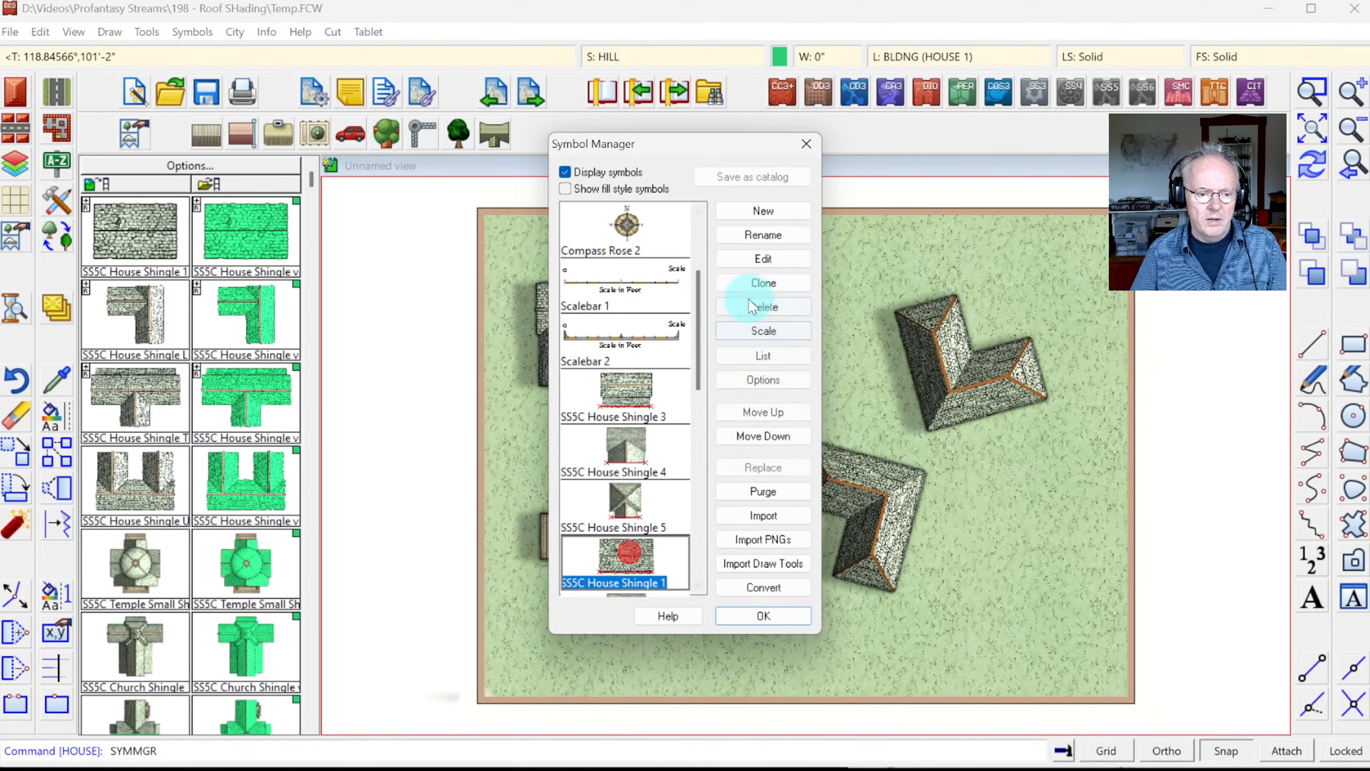
{"action": "left_click", "coordinate": [763, 258]}
{"action": "left_click", "coordinate": [419, 226]}
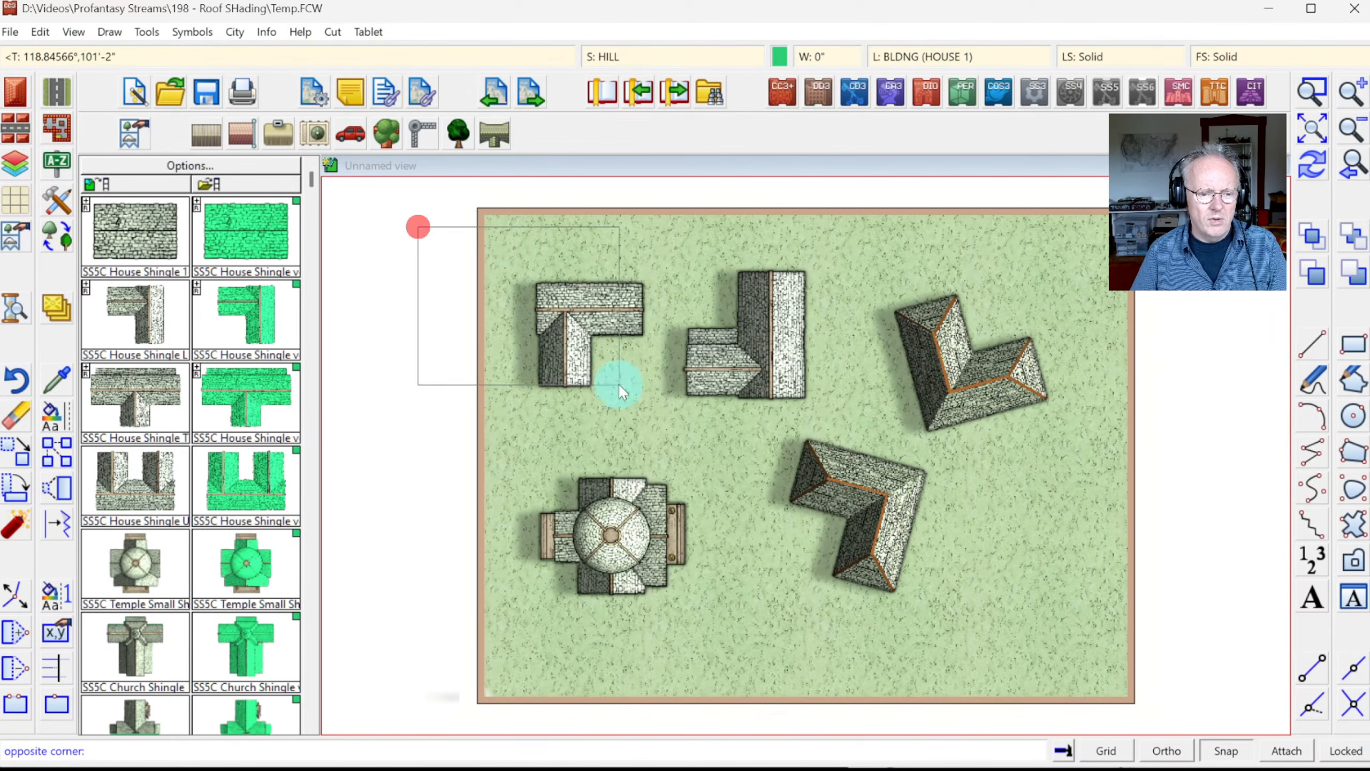
{"action": "left_click", "coordinate": [1020, 668]}
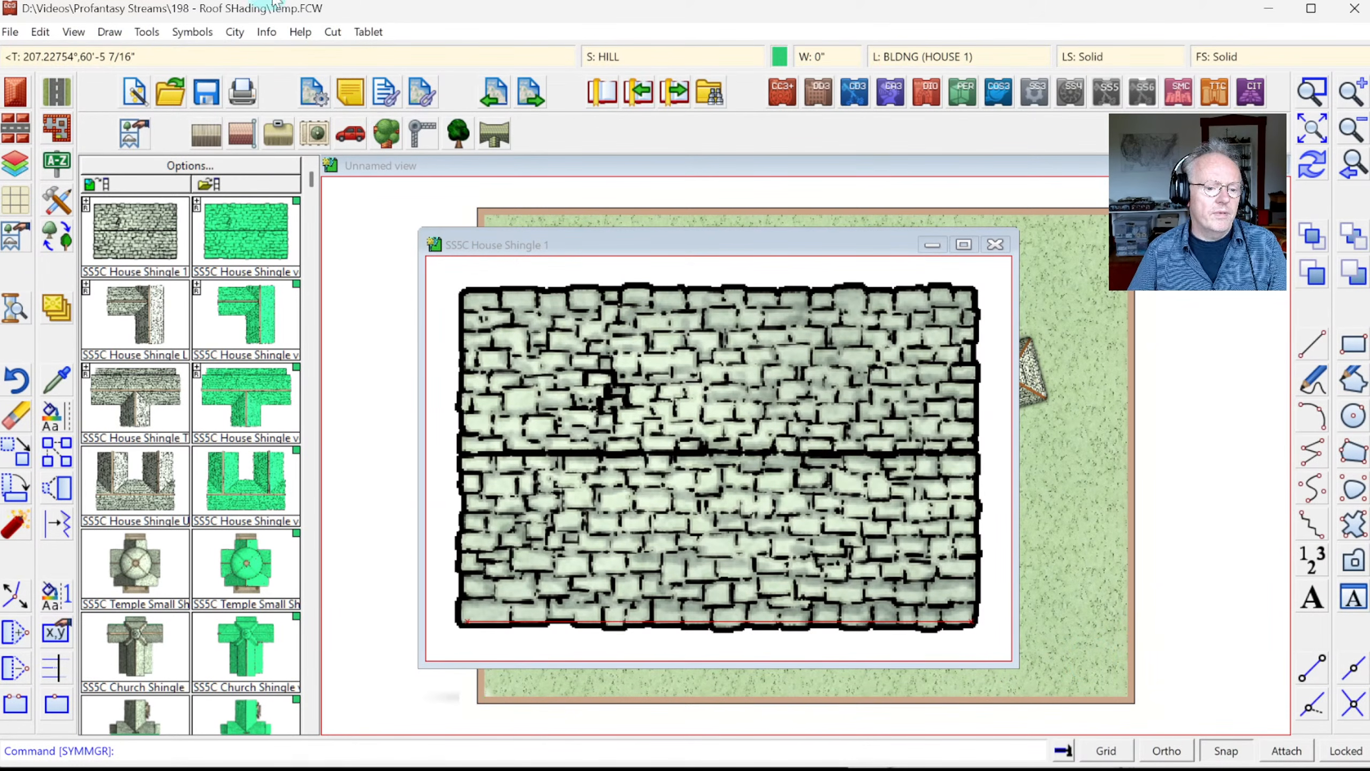
{"action": "left_click", "coordinate": [1355, 133]}
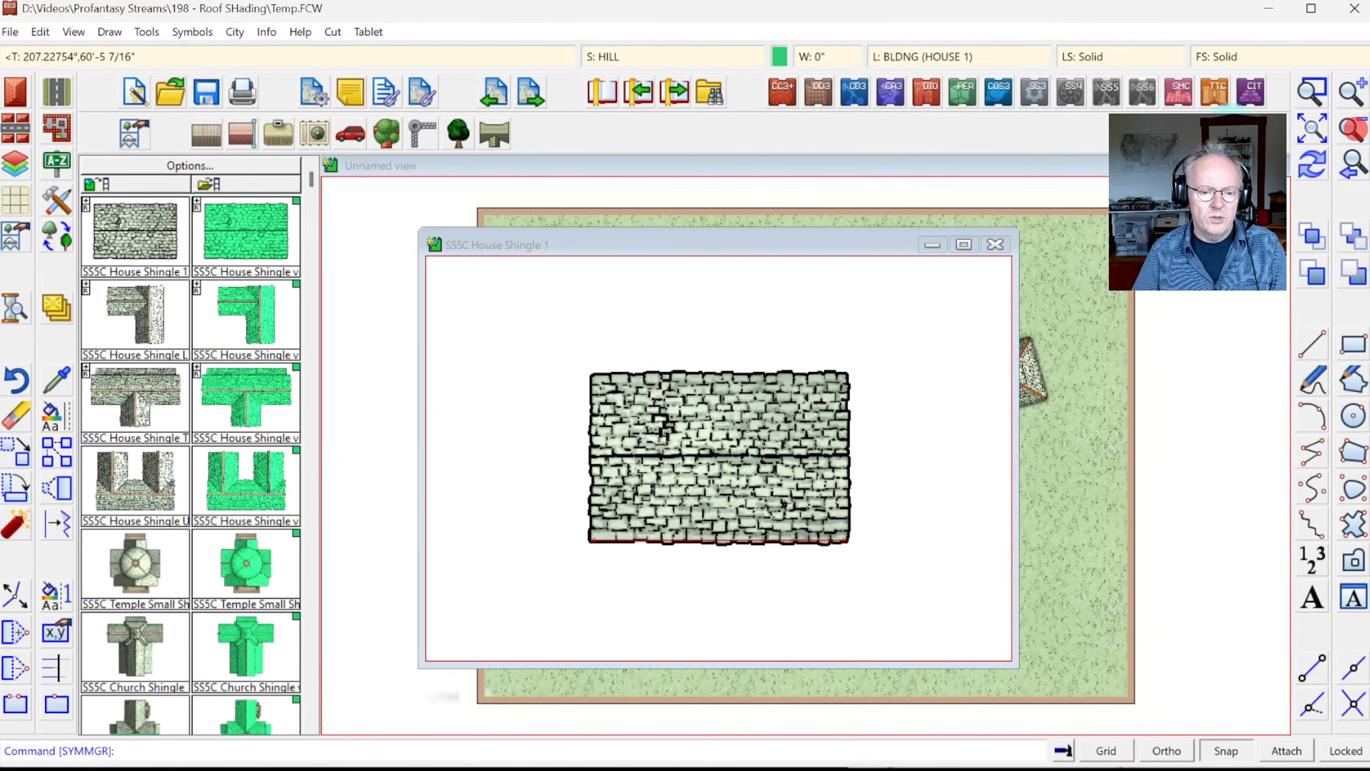
Step: List the shingle entities' details to review the image file and resolution, then close the list
{"action": "left_click", "coordinate": [266, 31]}
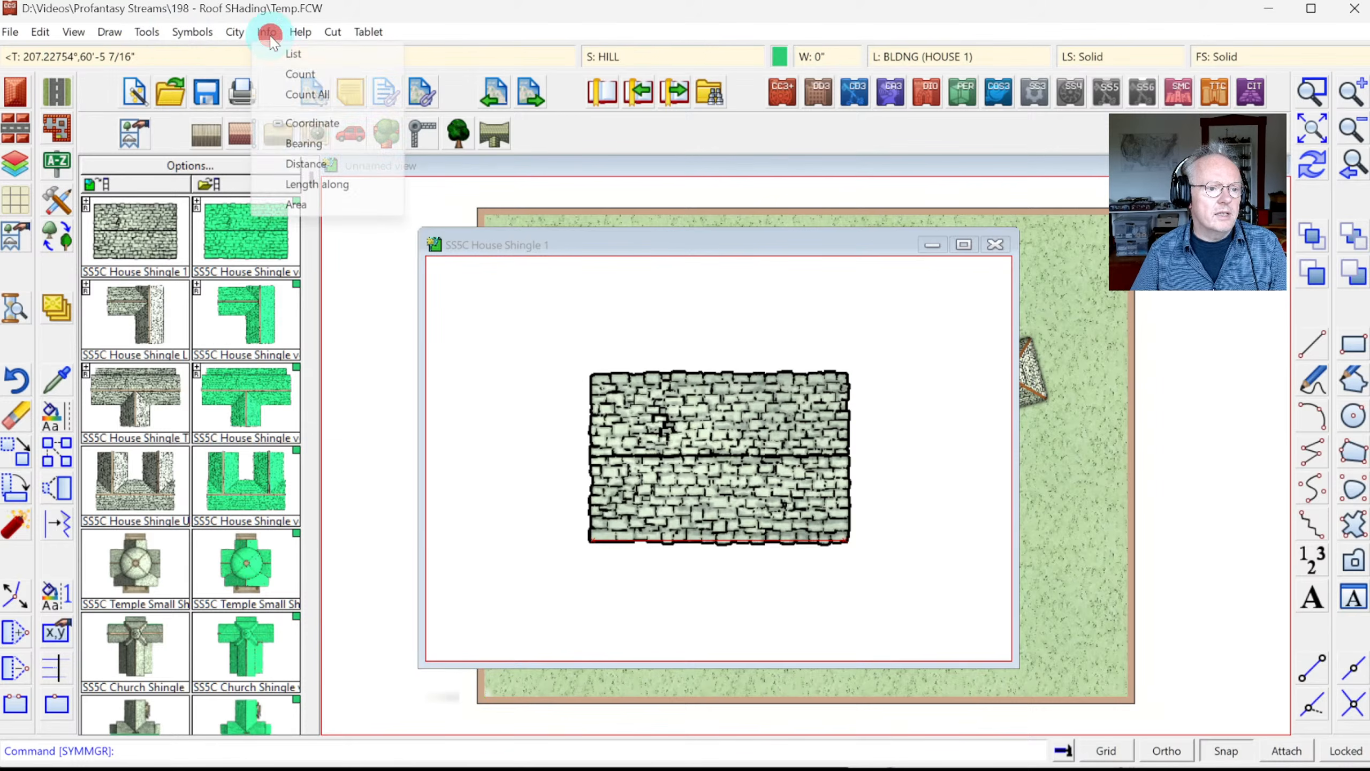
{"action": "left_click", "coordinate": [289, 59]}
{"action": "left_click", "coordinate": [551, 337]}
{"action": "left_click", "coordinate": [911, 573]}
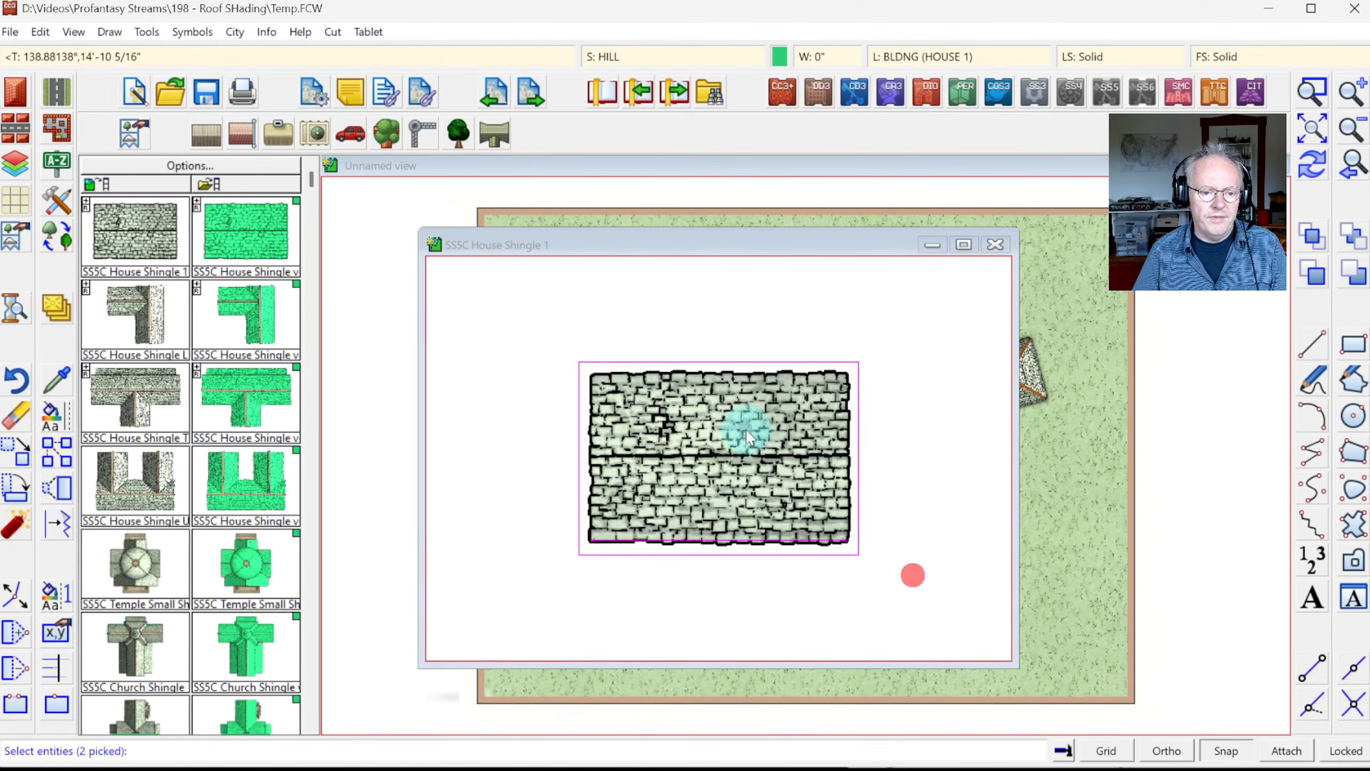
{"action": "right_click", "coordinate": [738, 406]}
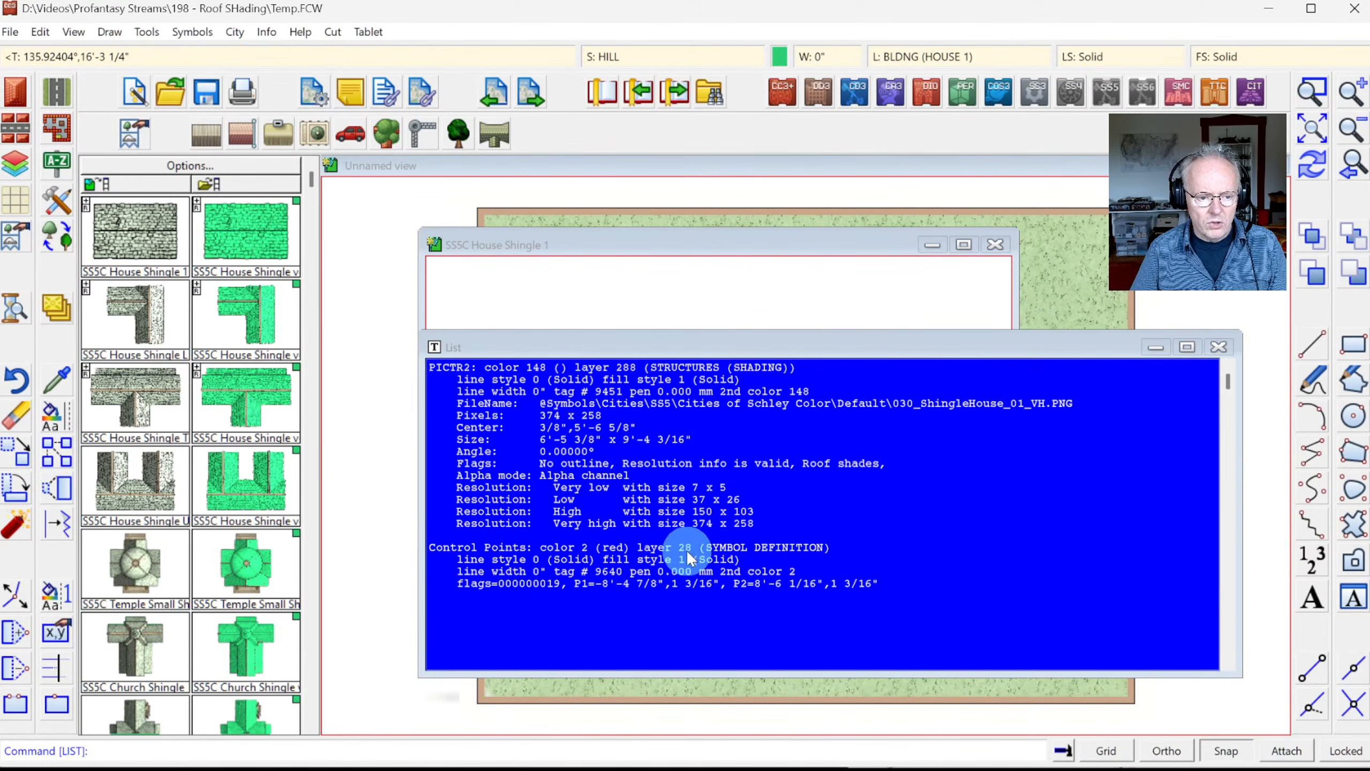
{"action": "left_click", "coordinate": [1232, 354]}
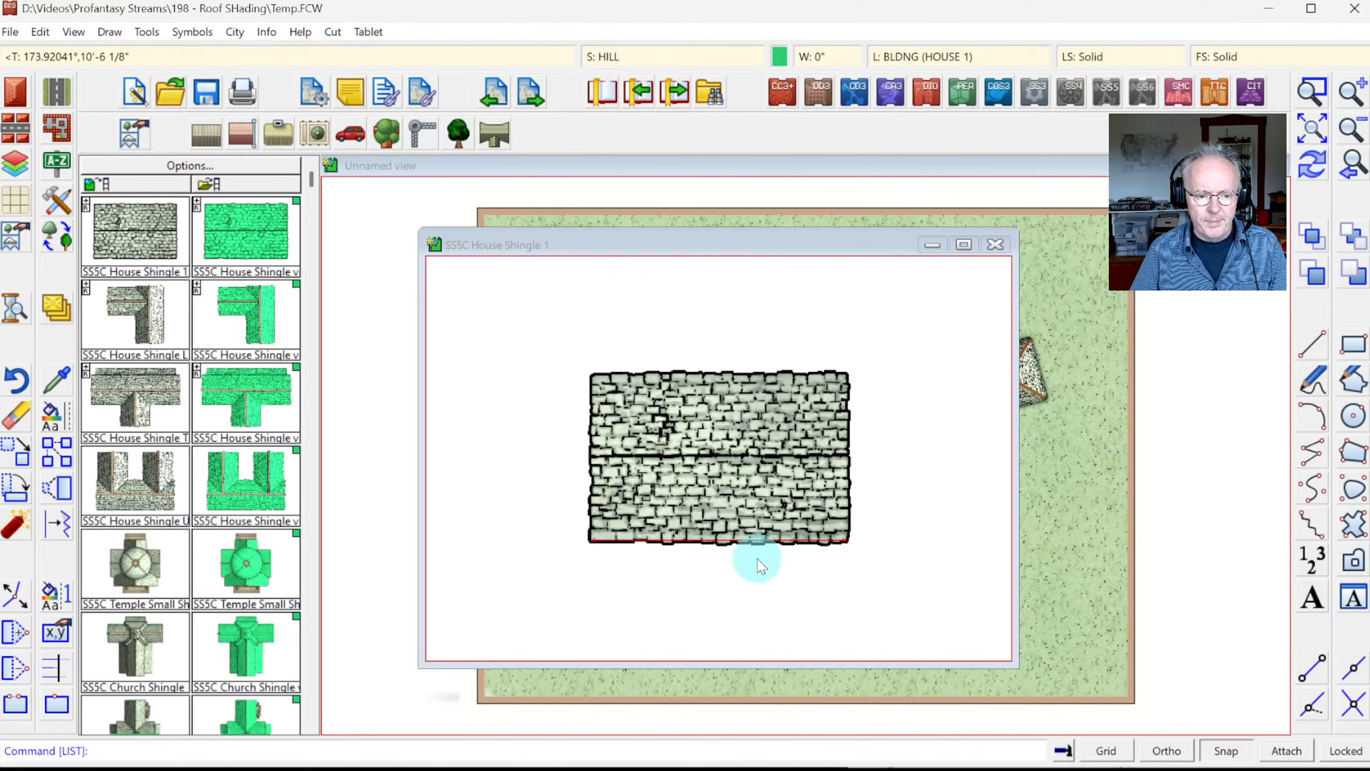
{"action": "left_click", "coordinate": [1331, 97]}
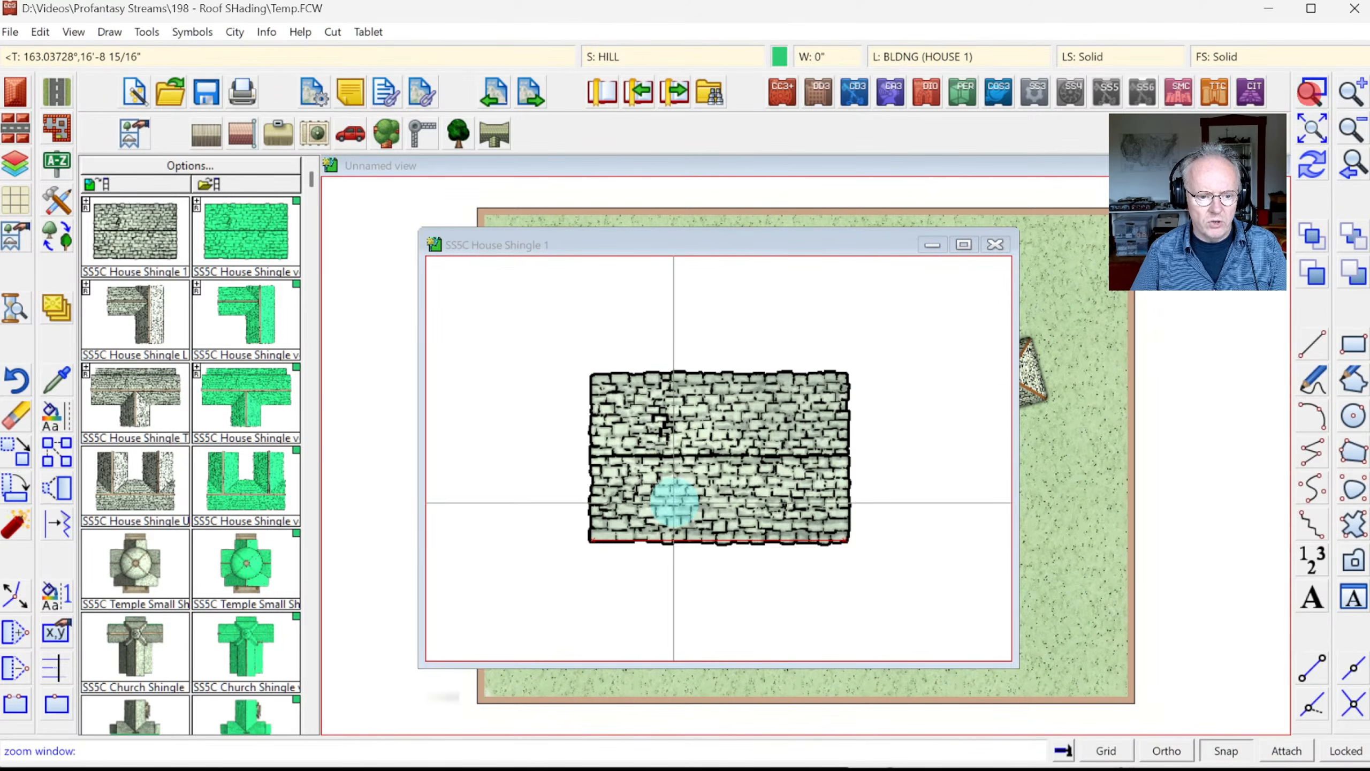
{"action": "left_click", "coordinate": [673, 499]}
{"action": "left_click", "coordinate": [768, 564]}
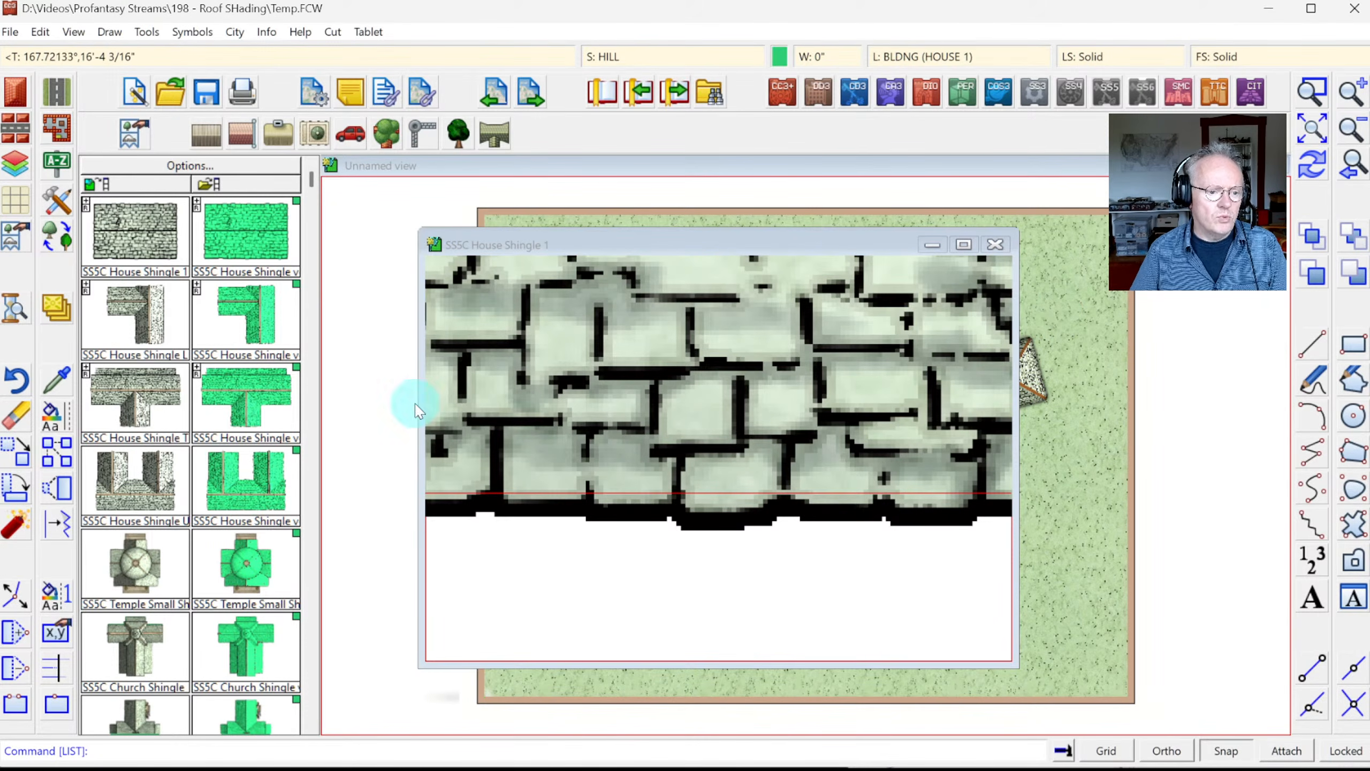
{"action": "left_click", "coordinate": [55, 637]}
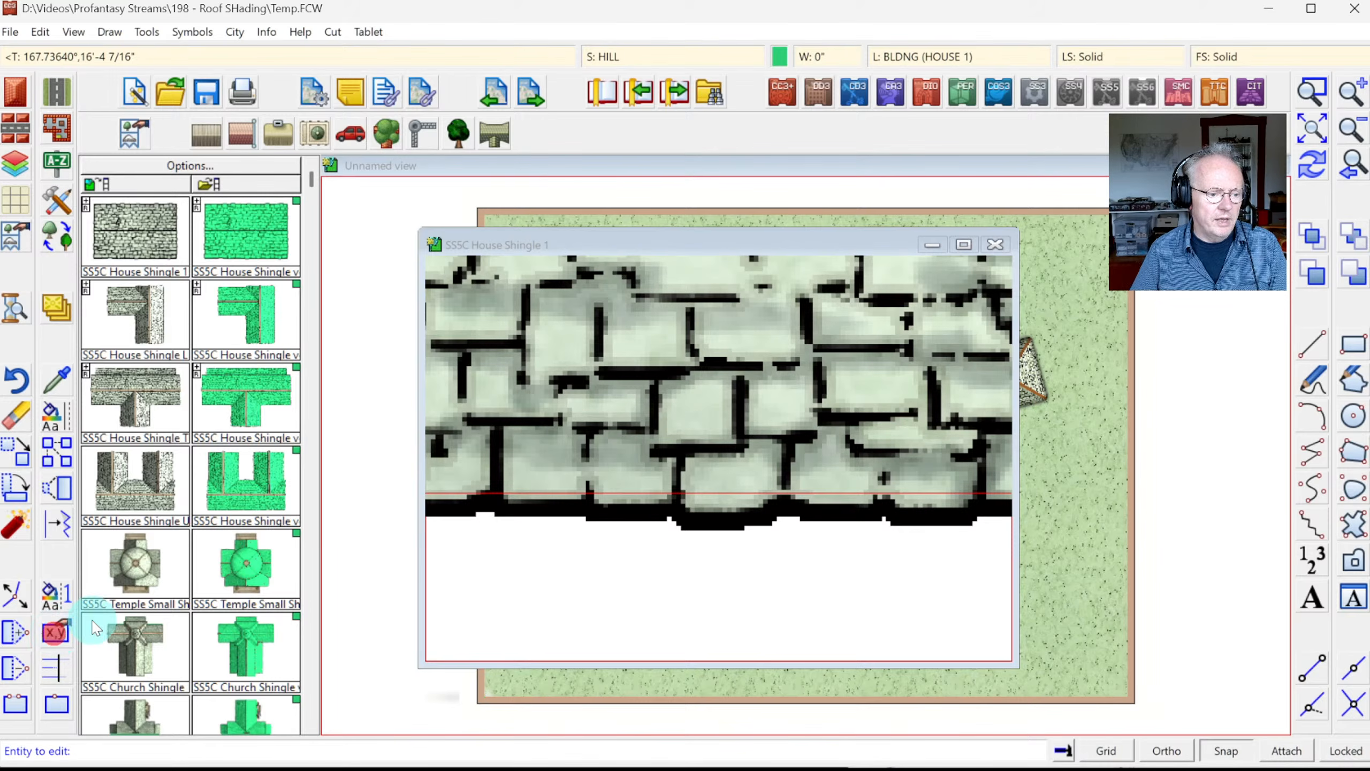
{"action": "left_click", "coordinate": [662, 492]}
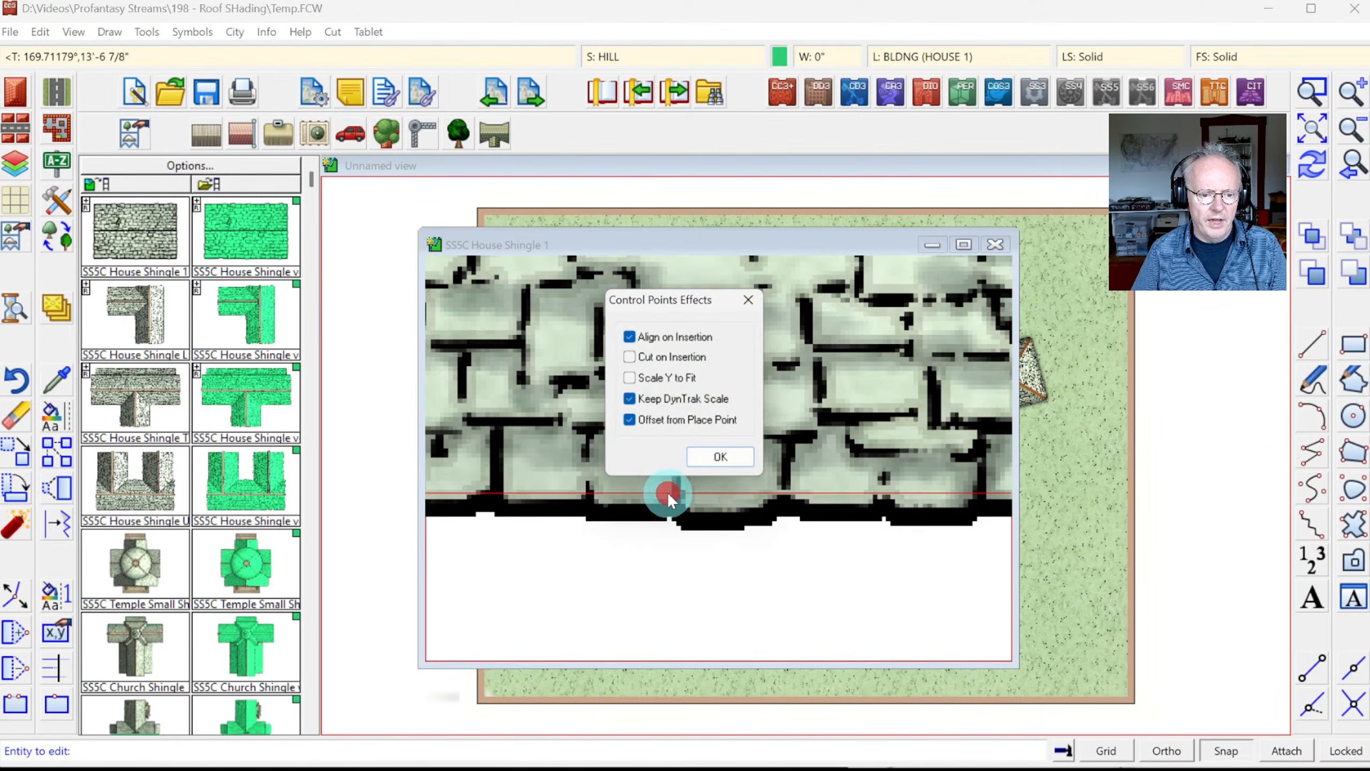
{"action": "left_click", "coordinate": [659, 340]}
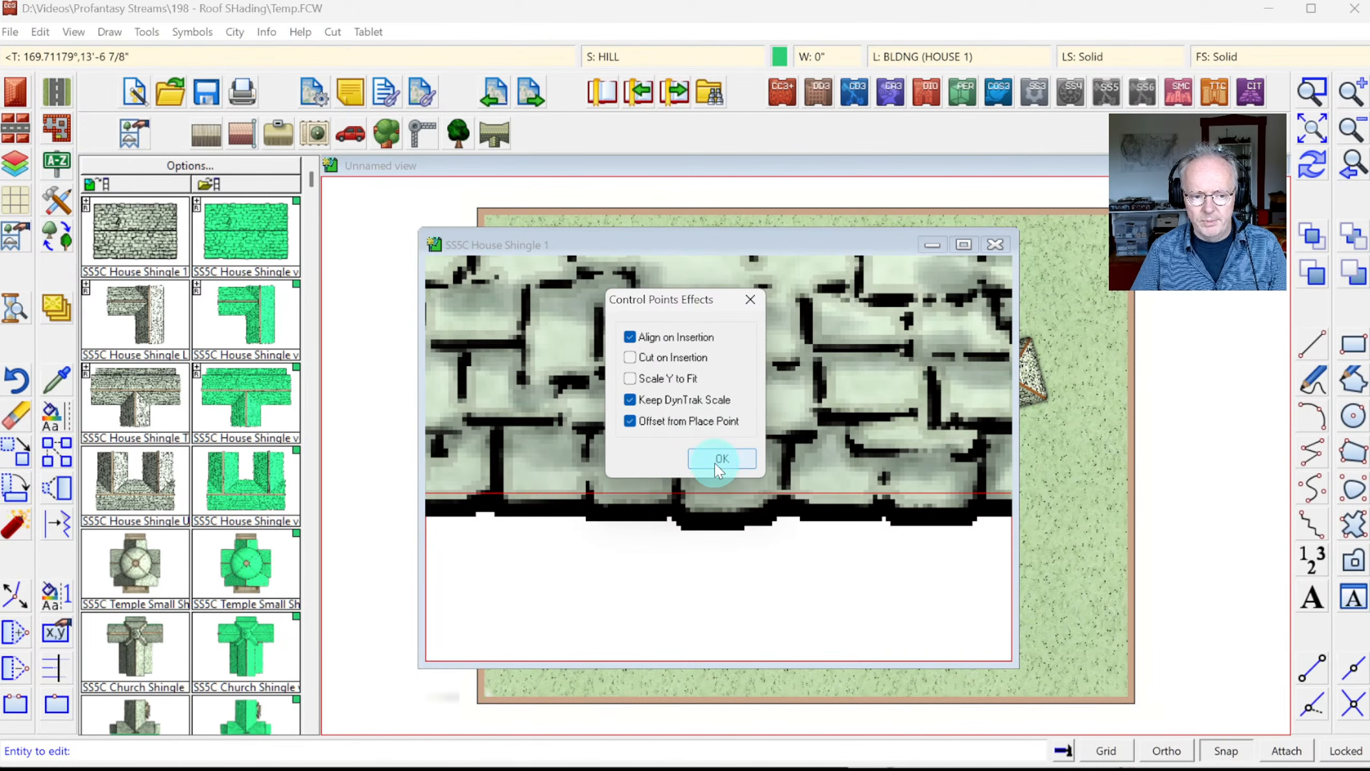
{"action": "left_click", "coordinate": [697, 460]}
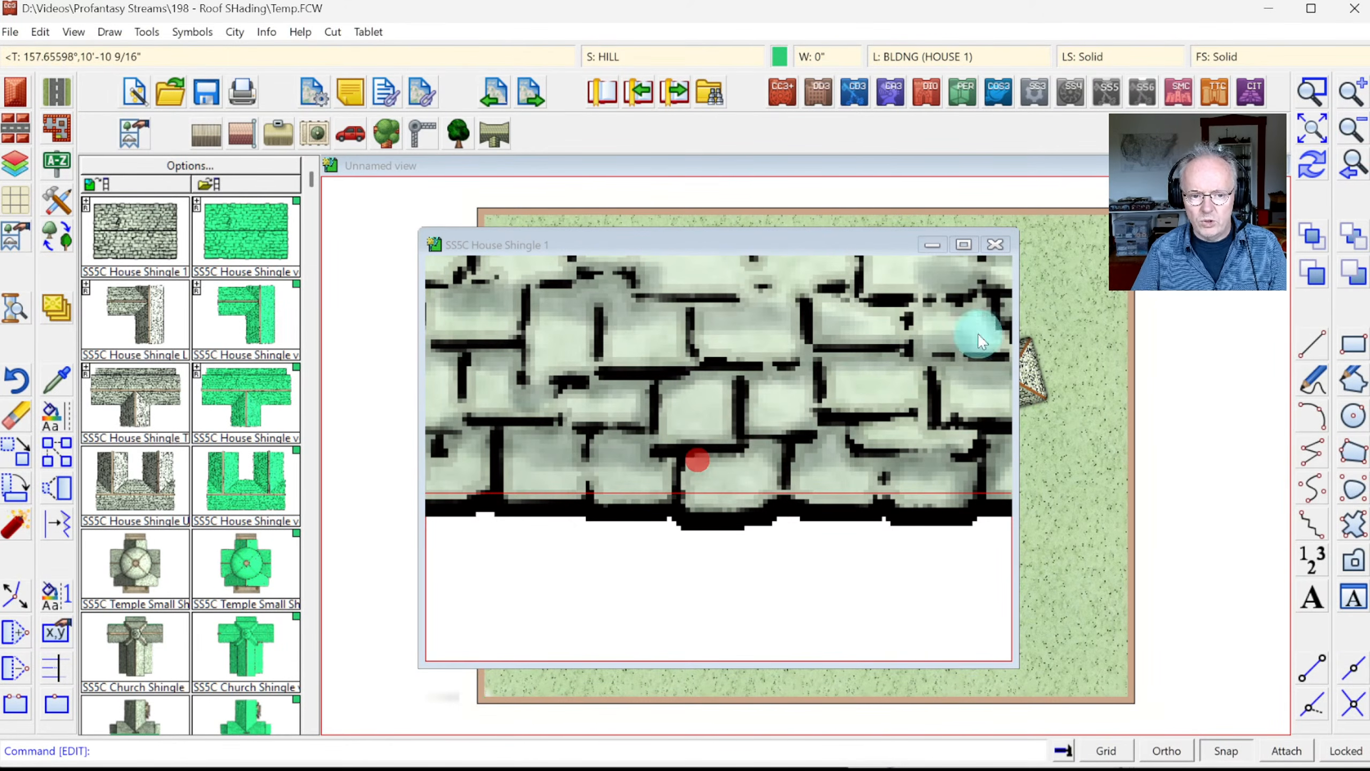
{"action": "left_click", "coordinate": [1315, 143]}
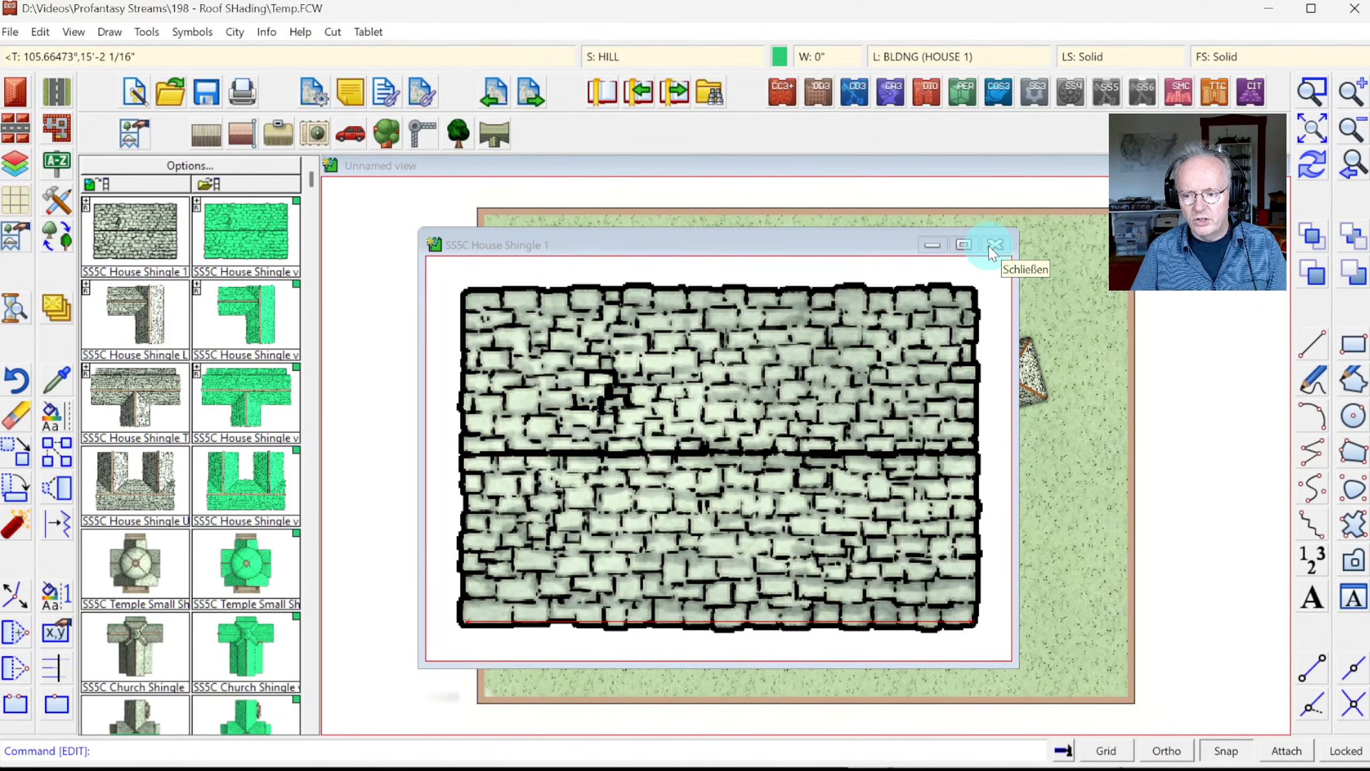
Step: Change the STRUCTURES (COLORS) layer's hide setting in the layers dialog
{"action": "left_click", "coordinate": [948, 56]}
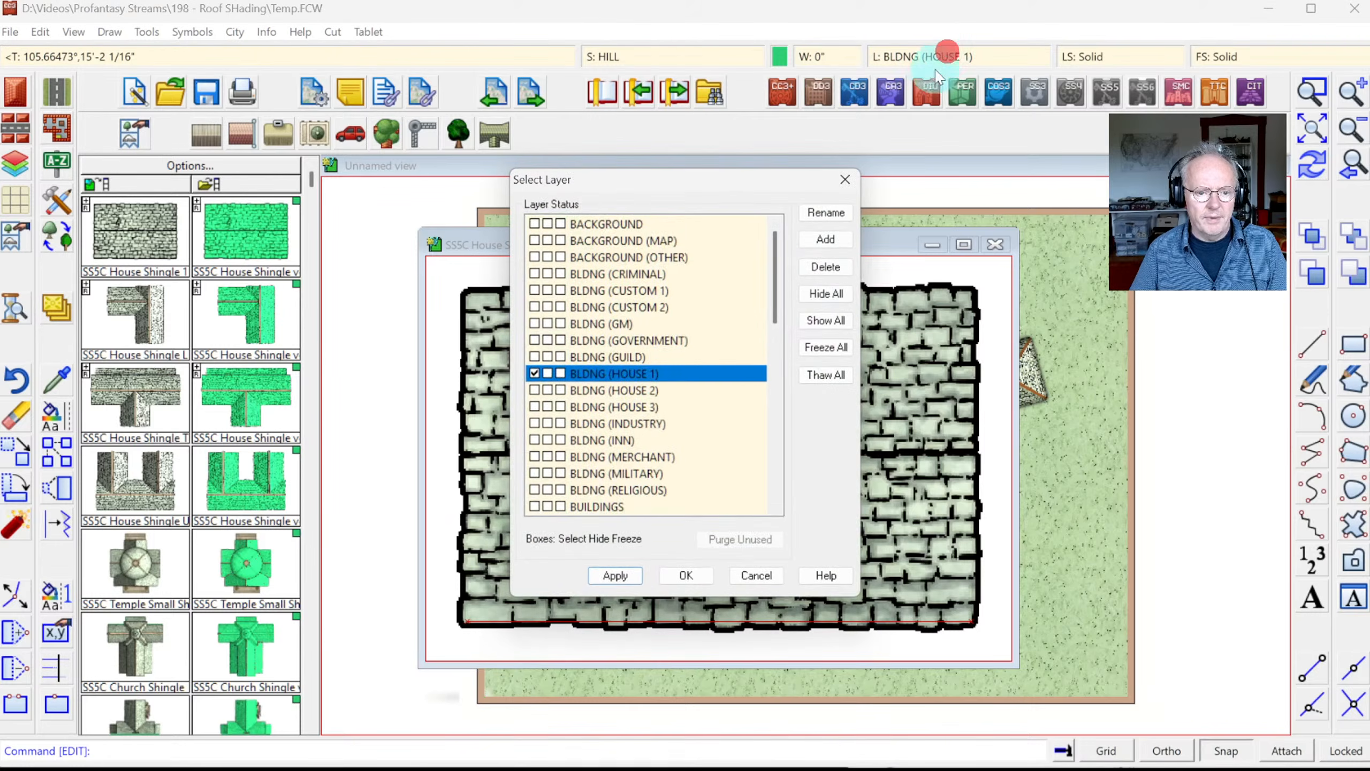
{"action": "scroll", "coordinate": [681, 413], "scroll_direction": "down", "scroll_amount": 5}
{"action": "scroll", "coordinate": [685, 415], "scroll_direction": "down", "scroll_amount": 7}
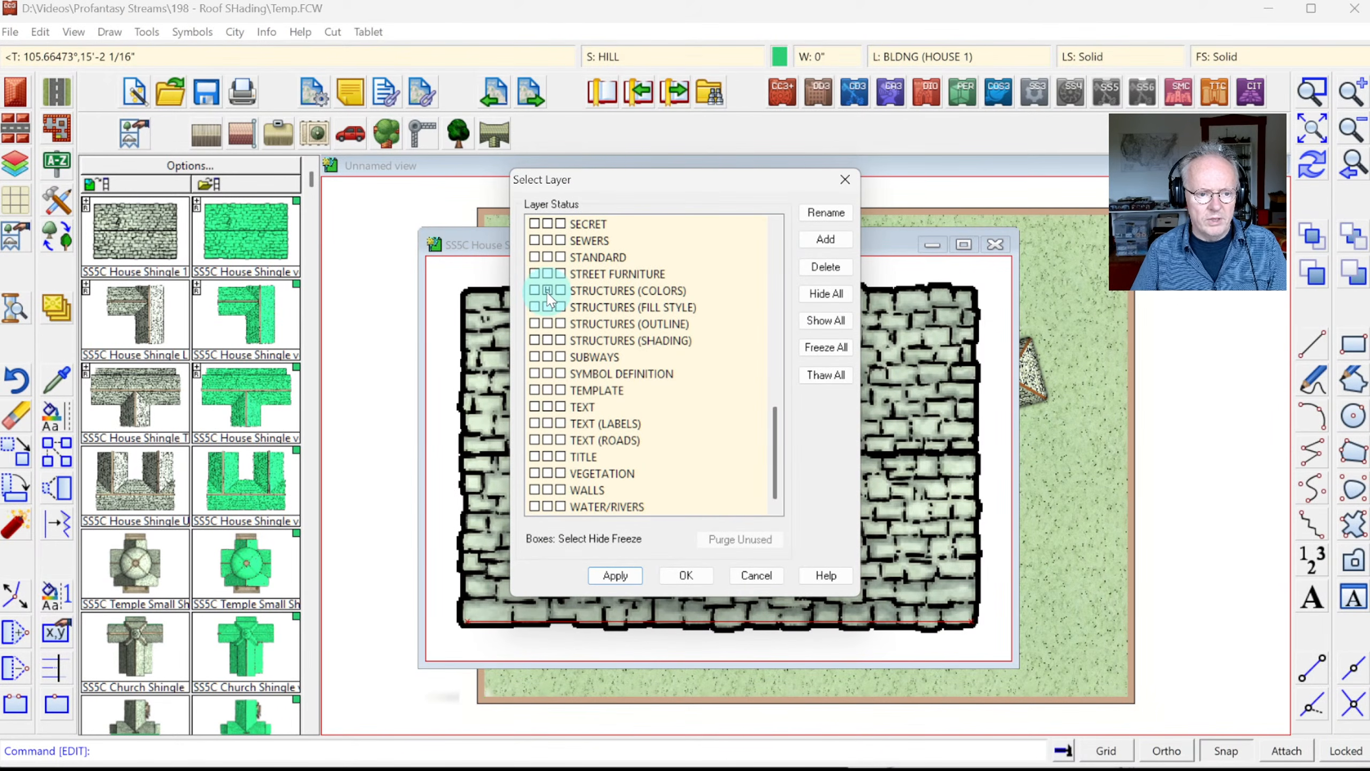
{"action": "left_click", "coordinate": [548, 292]}
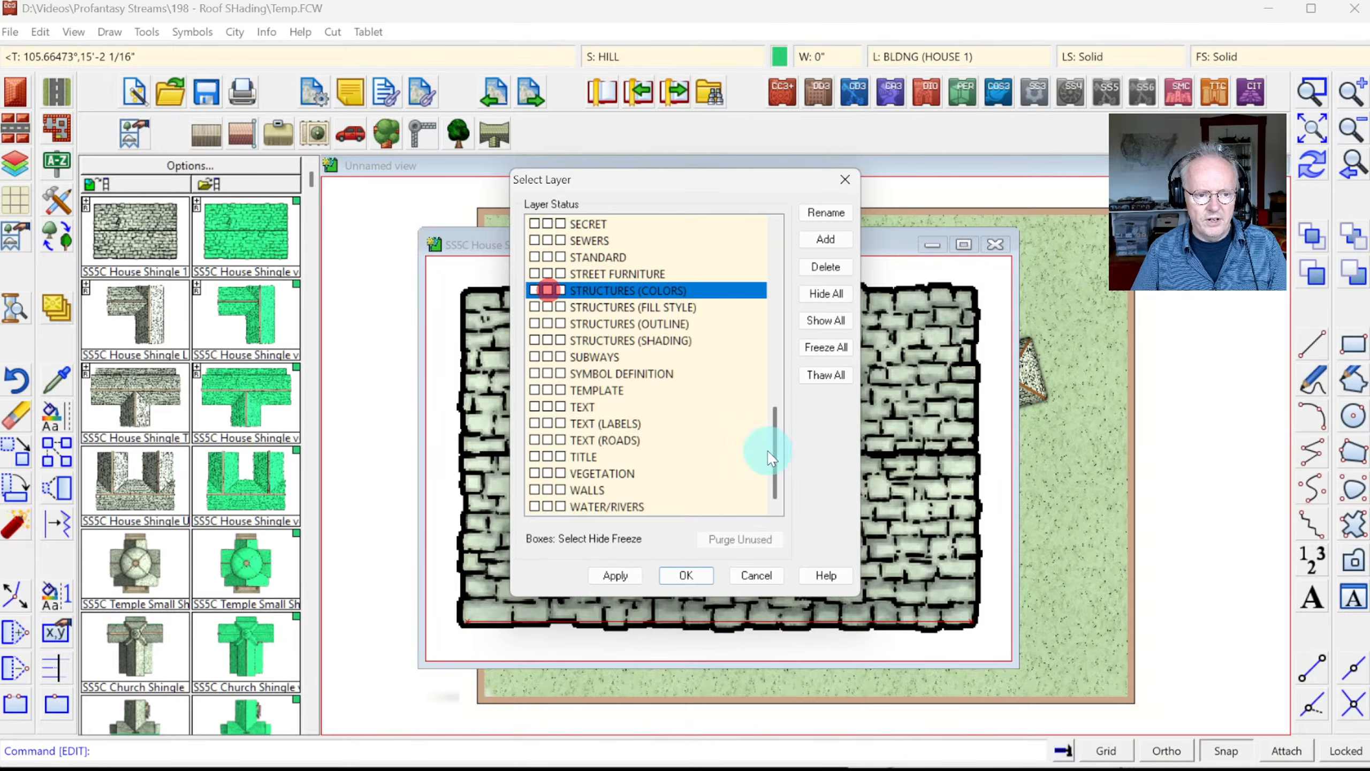
{"action": "left_click", "coordinate": [695, 571]}
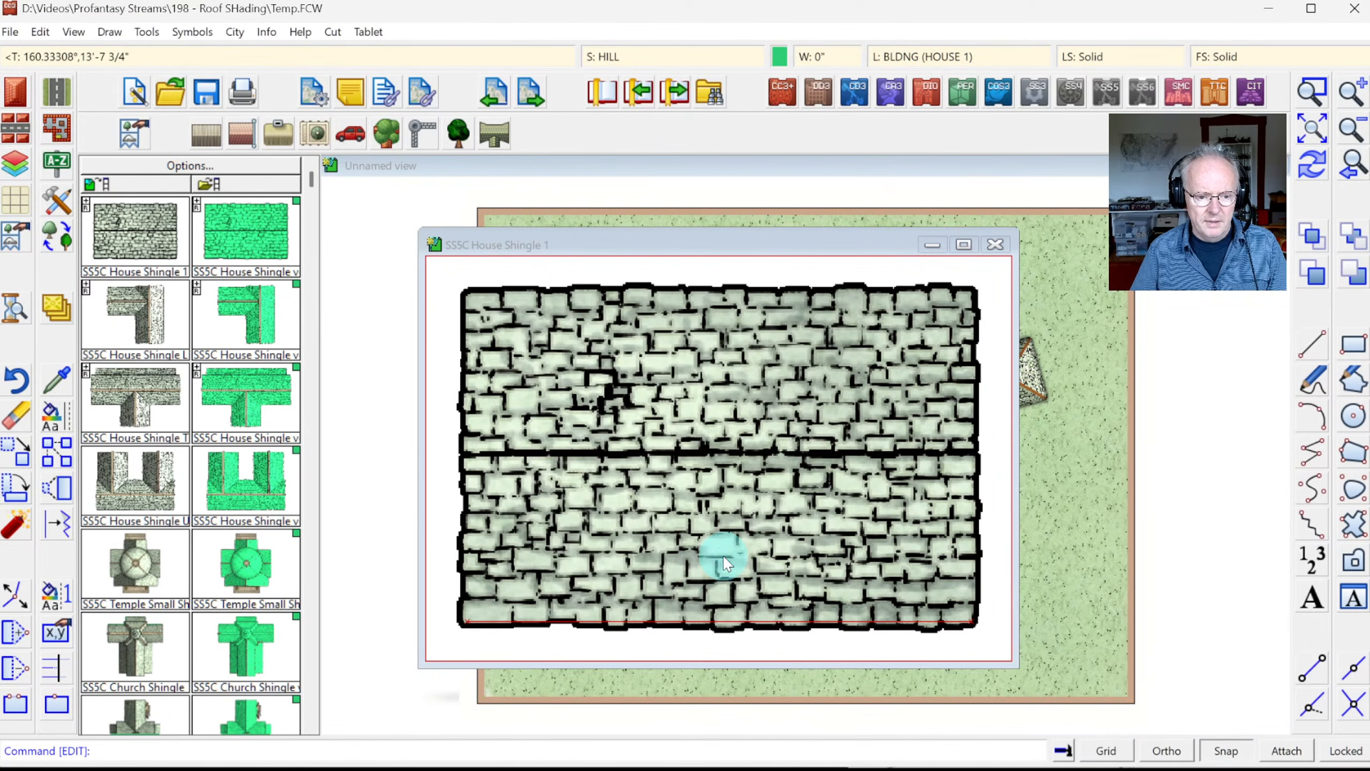
Step: List the entity details of the whole shingle symbol, moving the listing aside to view the roof
{"action": "left_click", "coordinate": [266, 31]}
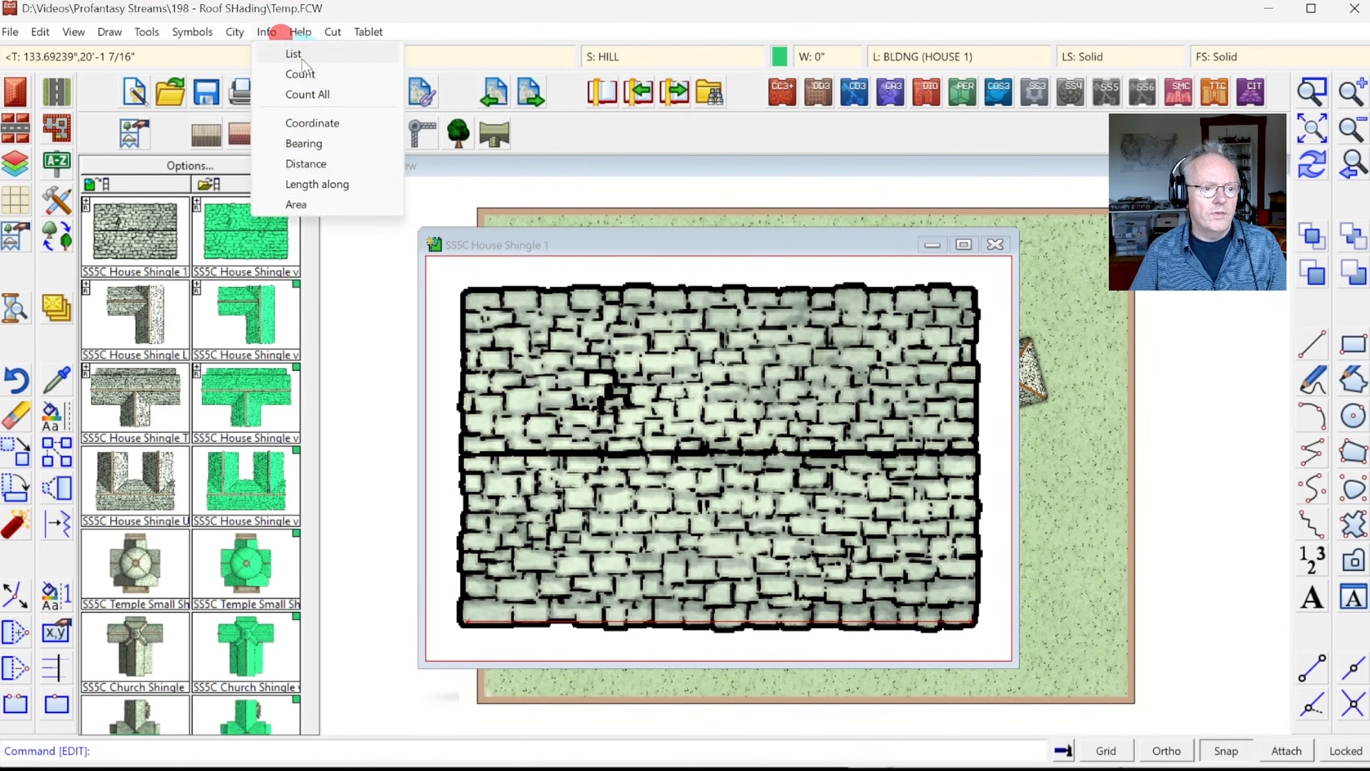
{"action": "left_click", "coordinate": [303, 54]}
{"action": "left_click", "coordinate": [454, 291]}
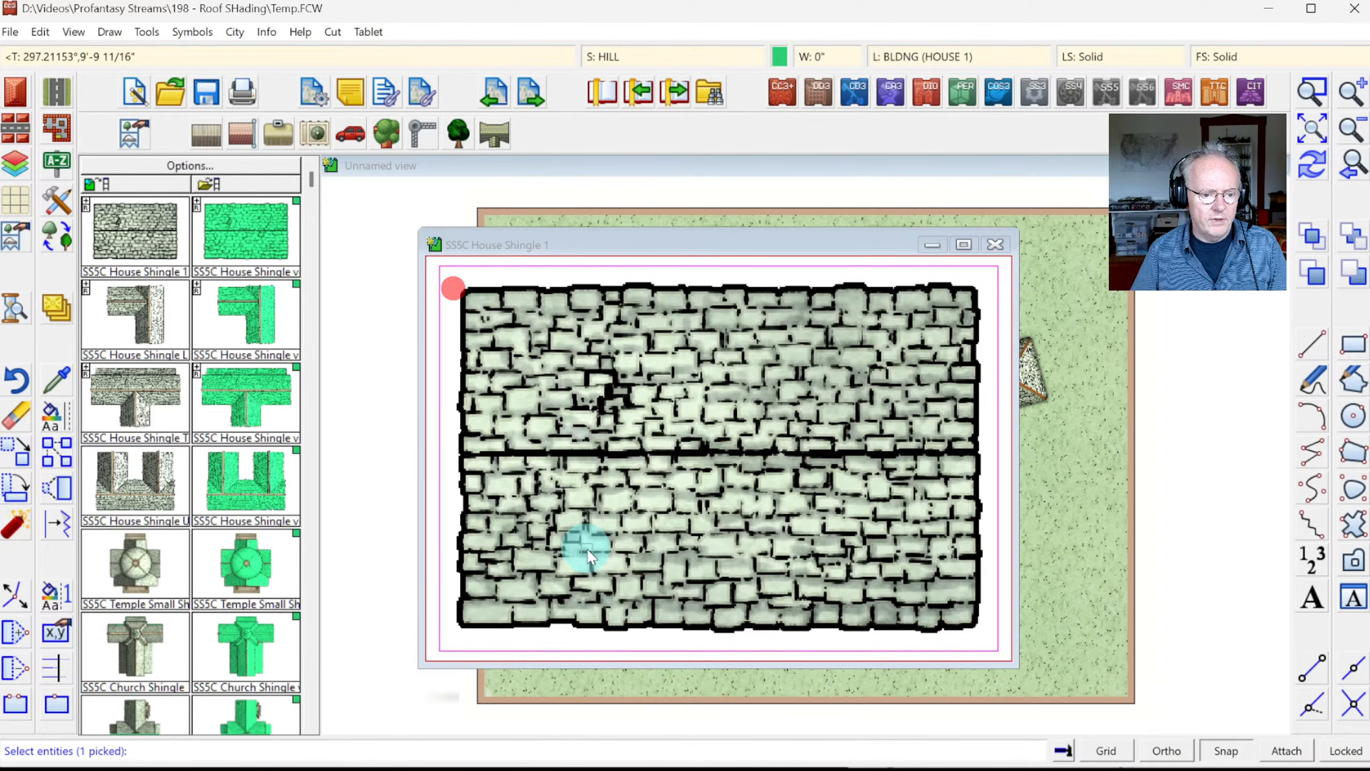
{"action": "left_click", "coordinate": [428, 445]}
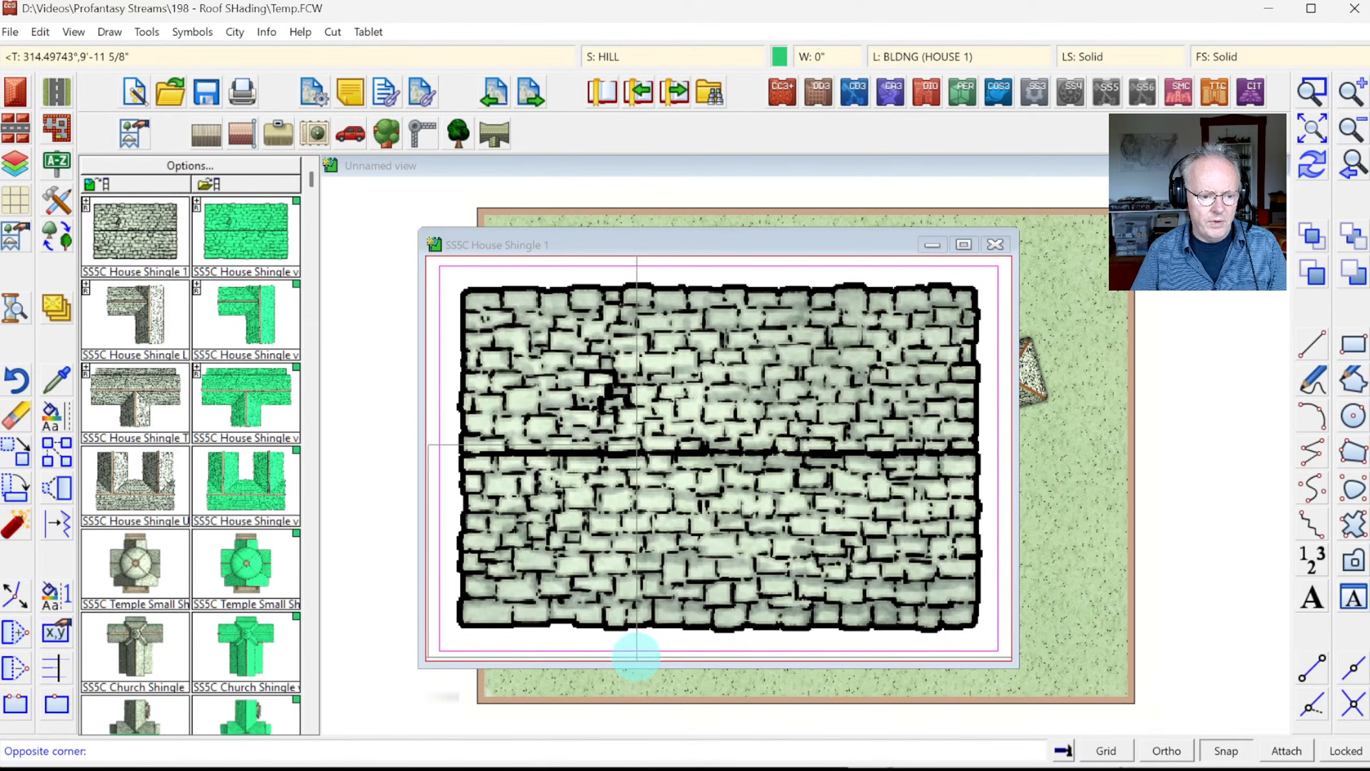
{"action": "left_click", "coordinate": [637, 655]}
{"action": "right_click", "coordinate": [676, 466]}
{"action": "left_click", "coordinate": [676, 469]}
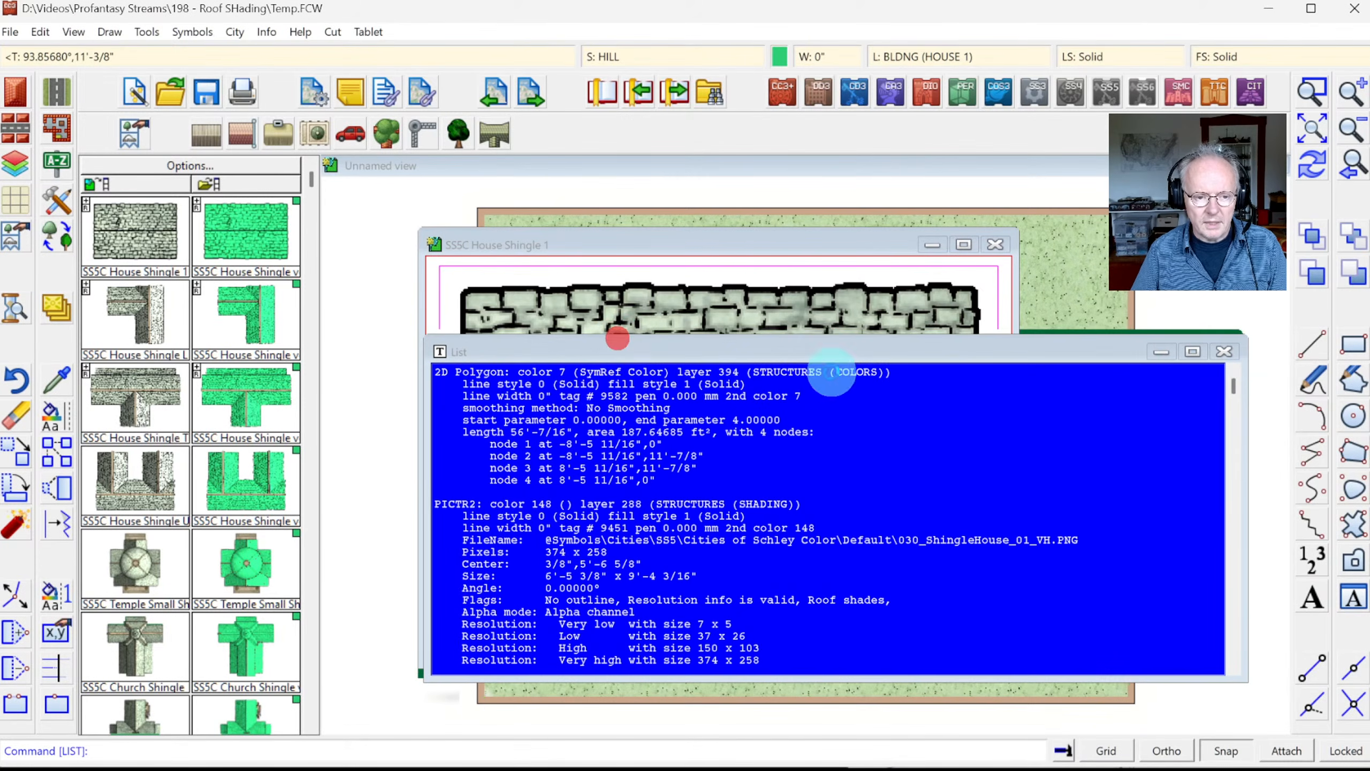
{"action": "left_click_drag", "start_coordinate": [826, 346], "coordinate": [1037, 360]}
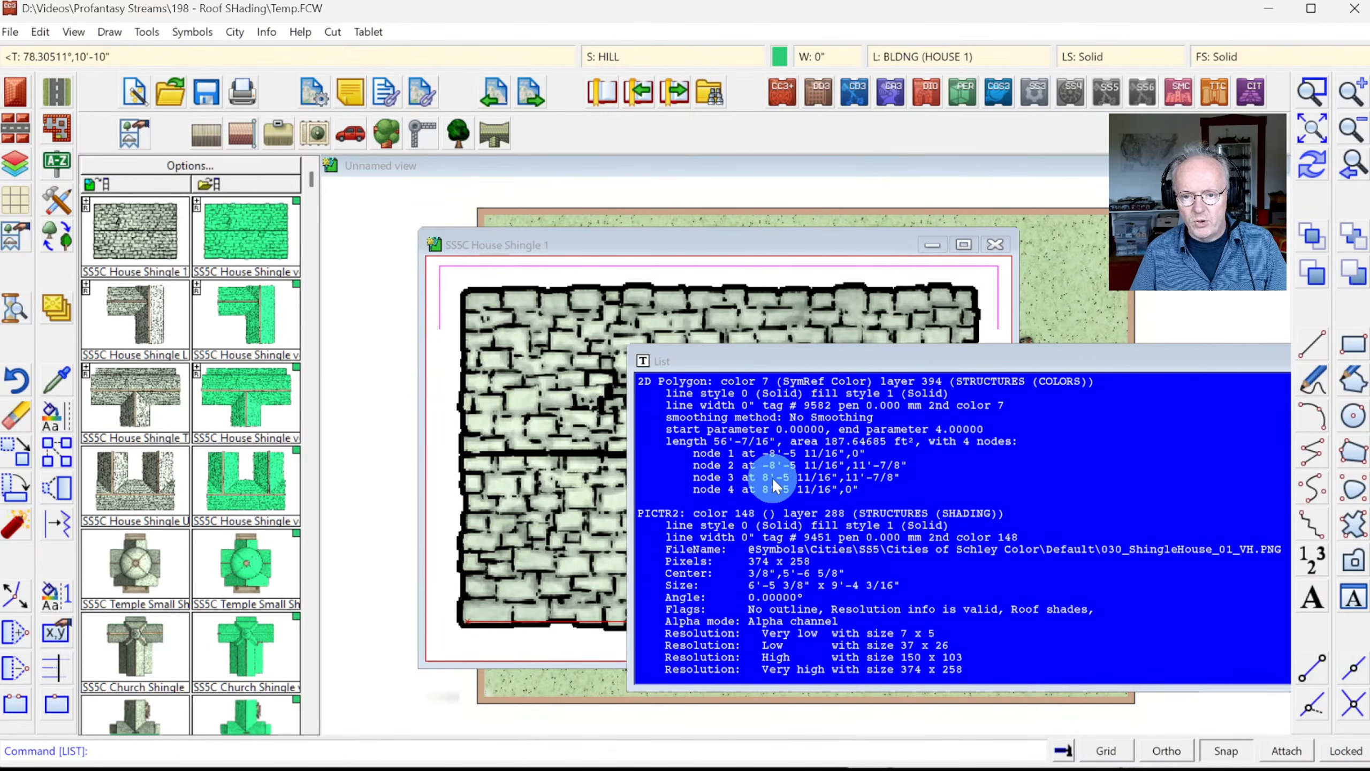
{"action": "left_click_drag", "start_coordinate": [1041, 360], "coordinate": [883, 331]}
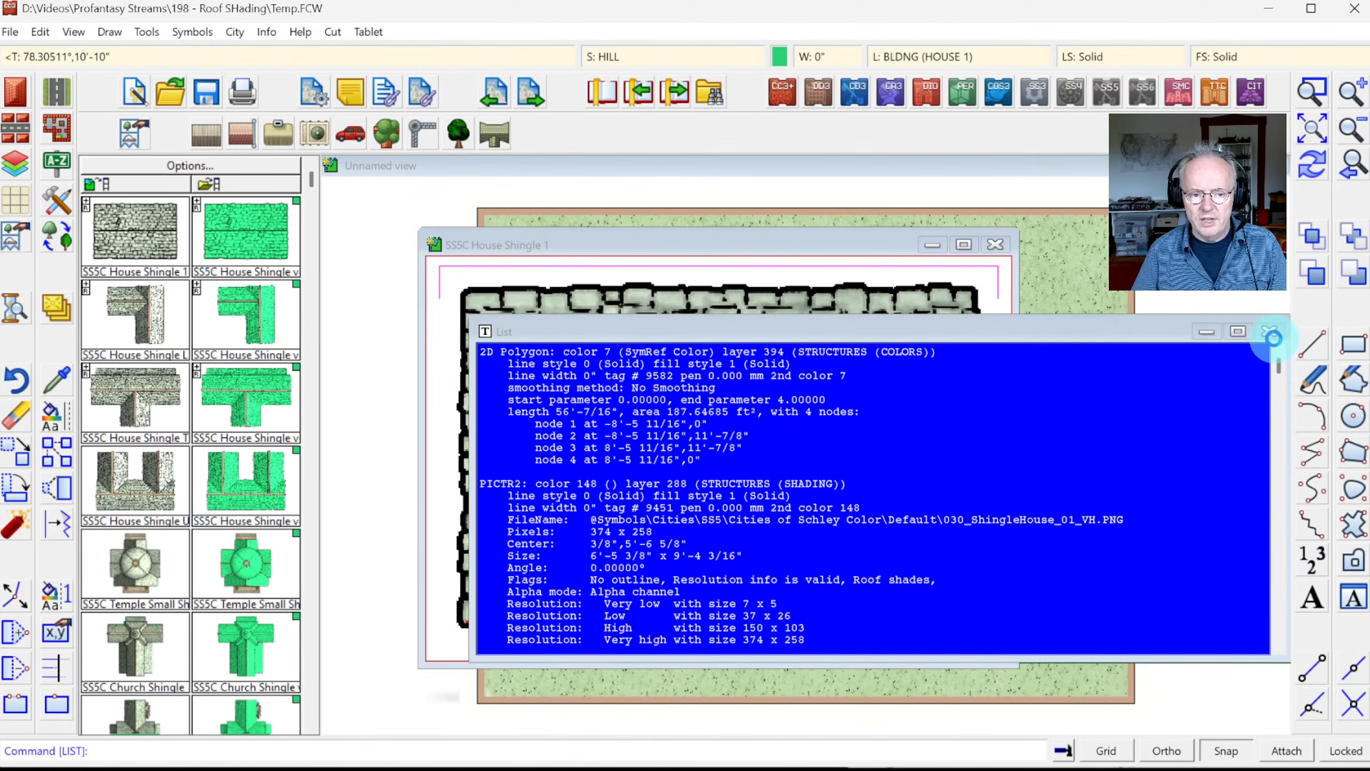
{"action": "left_click", "coordinate": [1261, 331]}
Step: Tick Hide for the STRUCTURES (COLORS) layer and confirm
{"action": "left_click", "coordinate": [907, 57]}
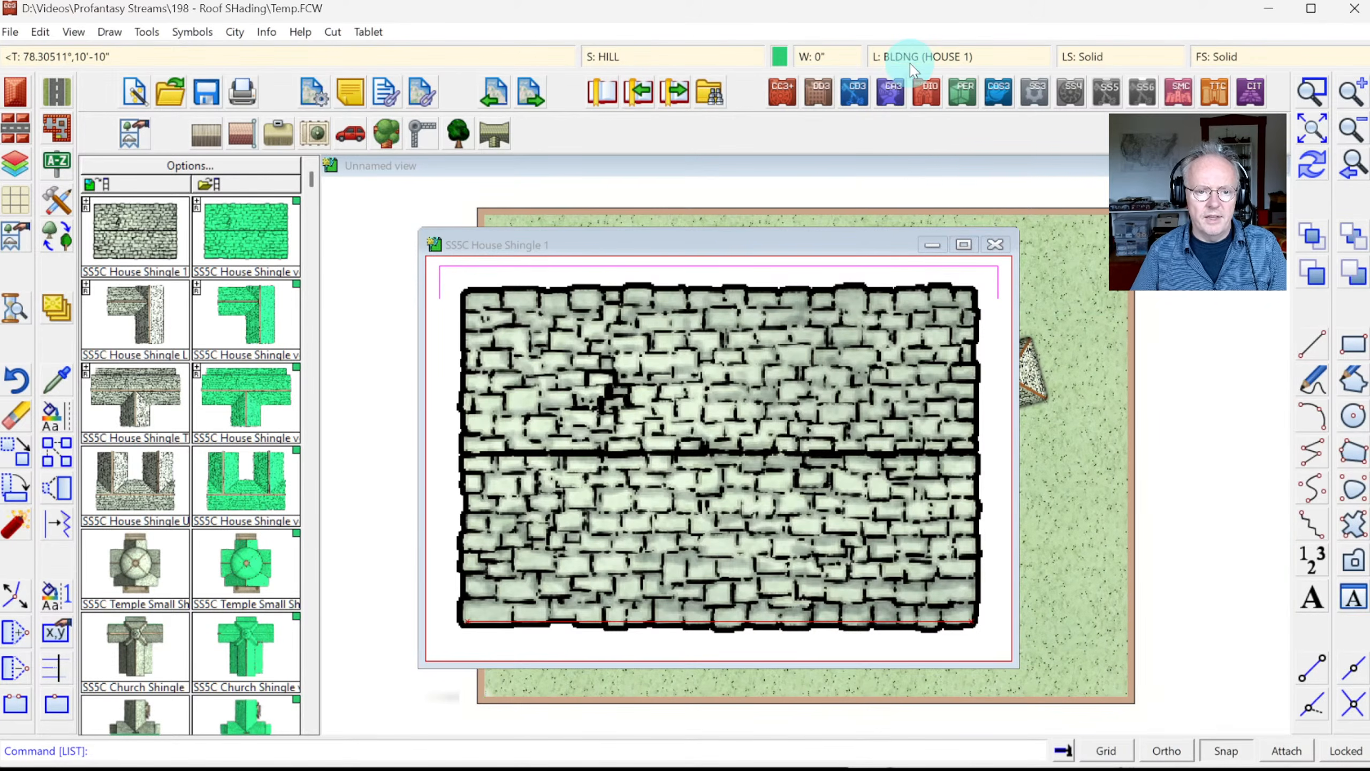
{"action": "scroll", "coordinate": [647, 456], "scroll_direction": "down", "scroll_amount": 10}
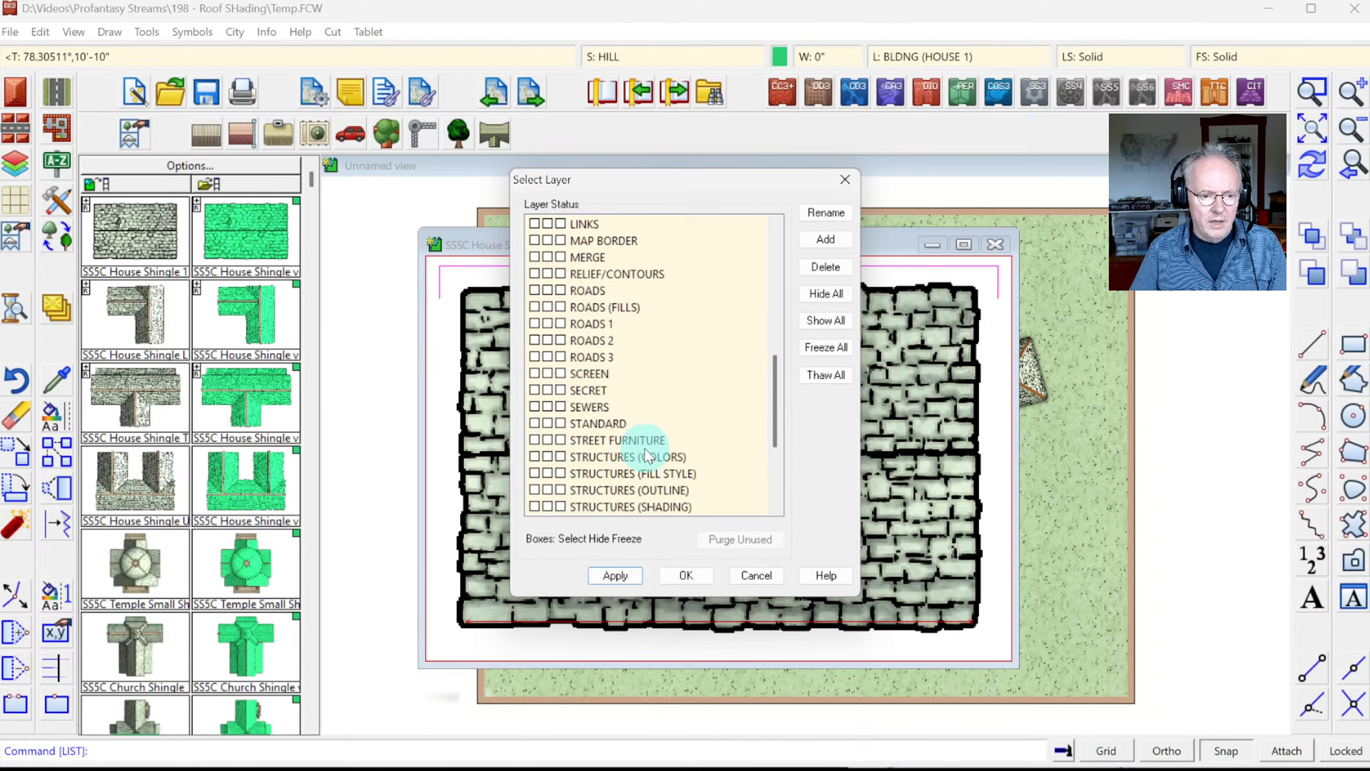
{"action": "scroll", "coordinate": [634, 461], "scroll_direction": "up", "scroll_amount": 10}
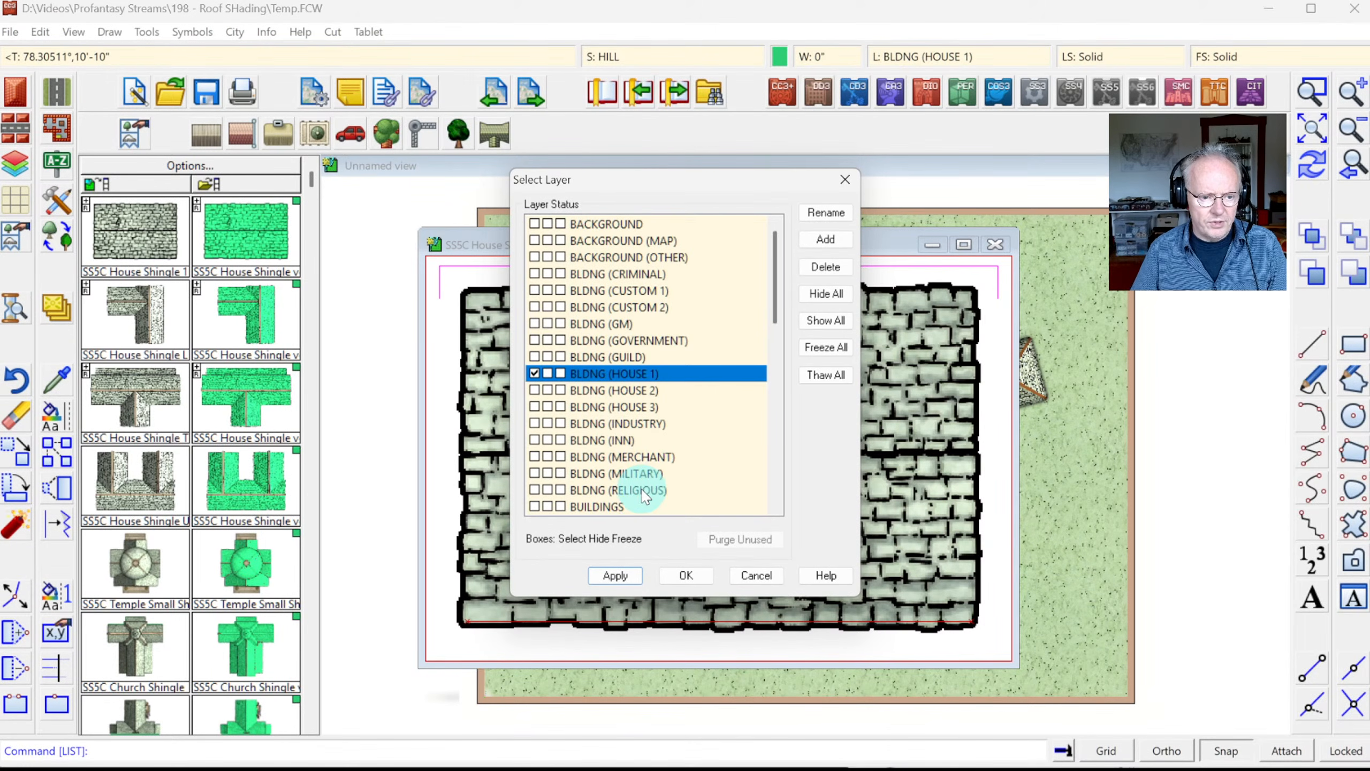
{"action": "scroll", "coordinate": [639, 475], "scroll_direction": "down", "scroll_amount": 15}
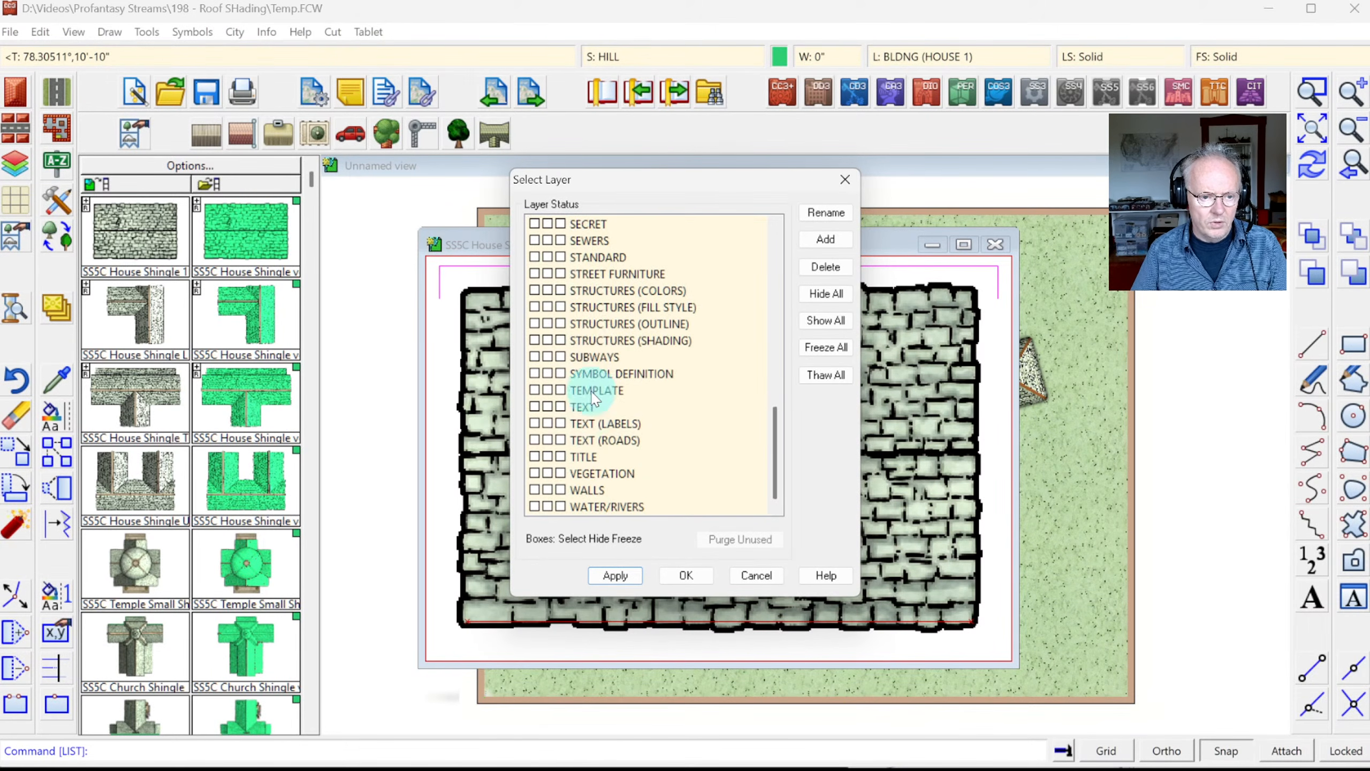
{"action": "left_click", "coordinate": [547, 292]}
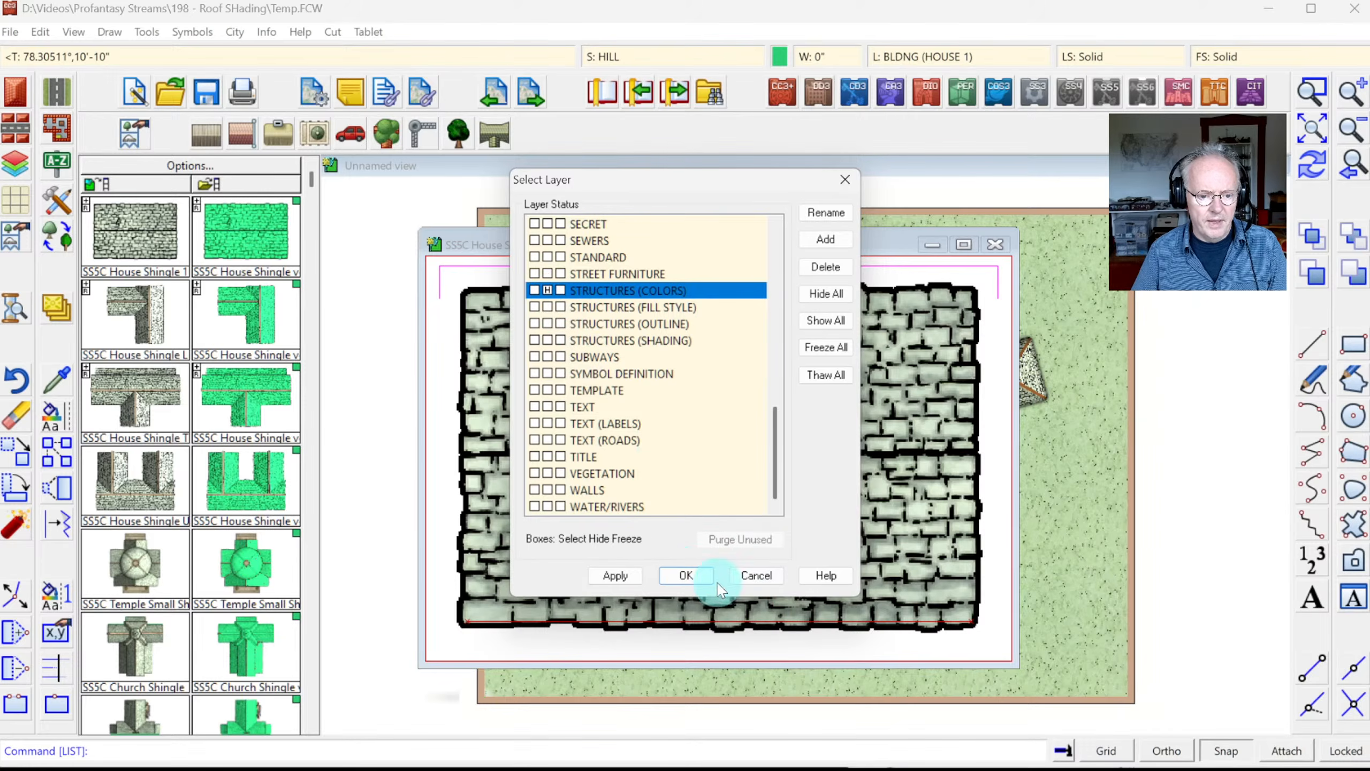
{"action": "left_click", "coordinate": [686, 575]}
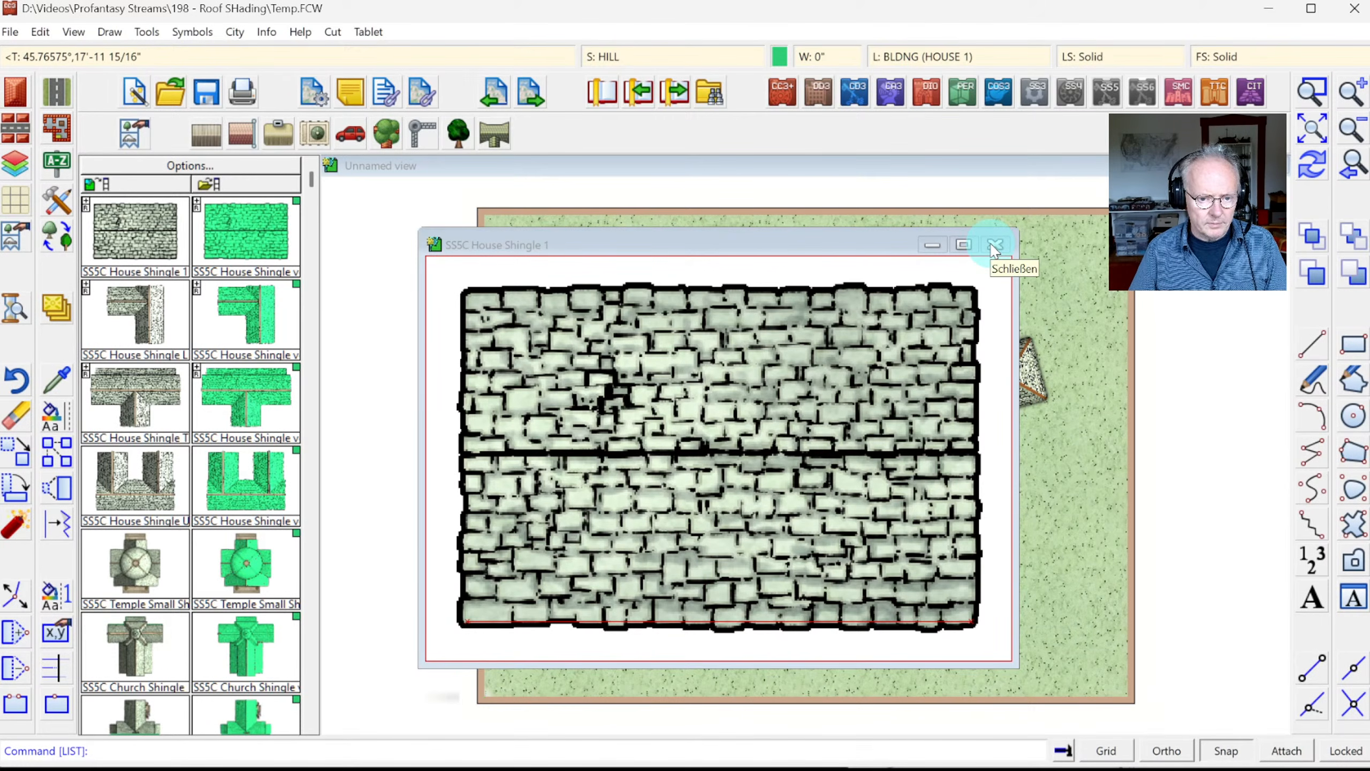
Step: Close the SS5C House Shingle 1 symbol window keeping its changes, then switch to Photoshop
{"action": "left_click", "coordinate": [995, 247]}
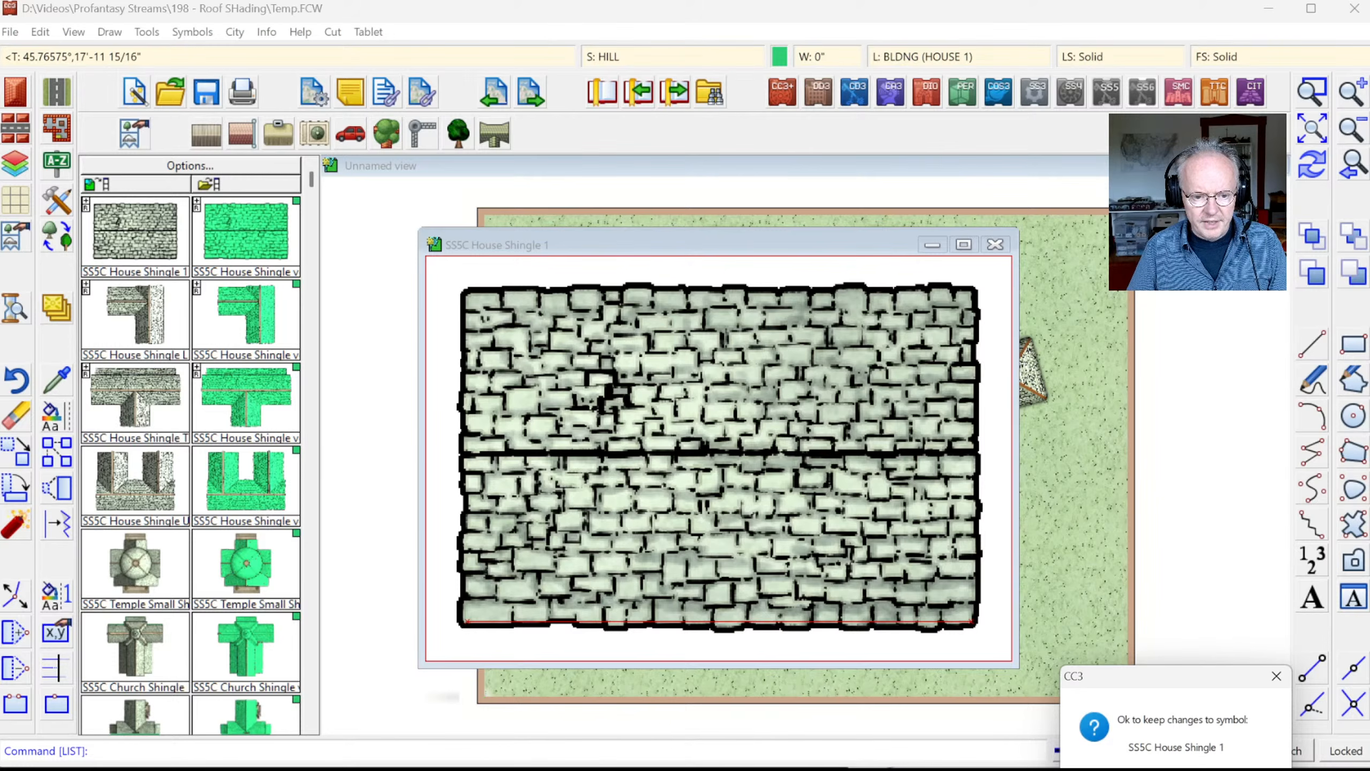
{"action": "key", "text": "Return"}
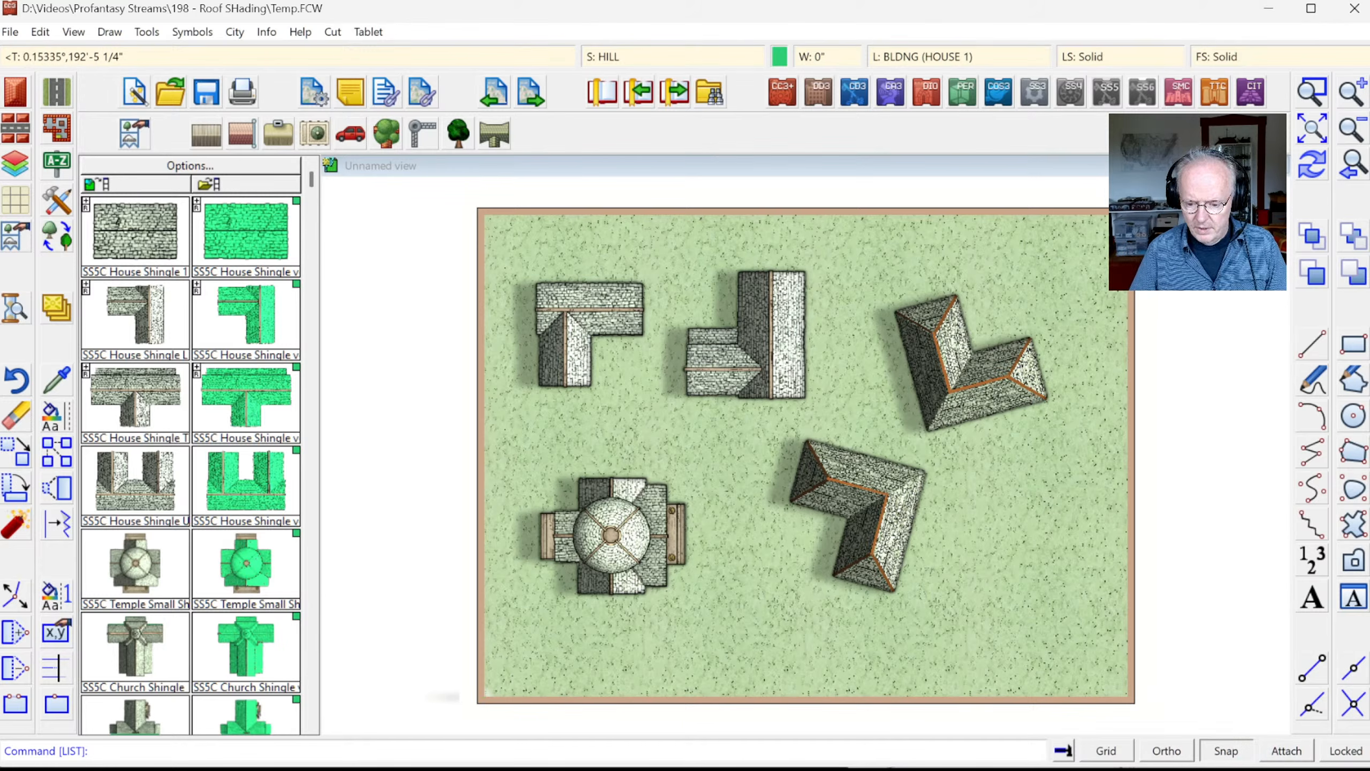
{"action": "key", "text": "alt+Tab"}
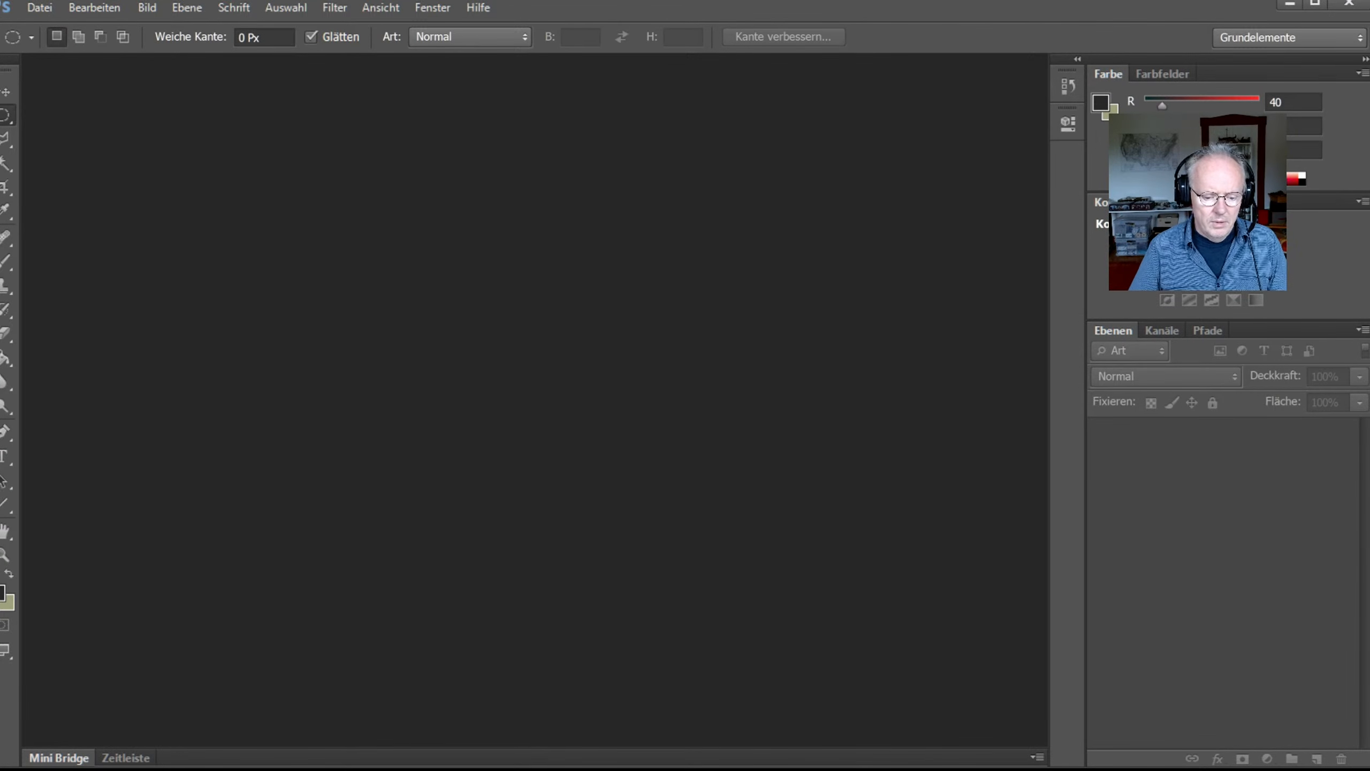
Step: Compare Small Temple_map.PNG and Small Temple.PNG in the project folder, switching between Explorer and Photoshop
{"action": "key", "text": "alt+Tab"}
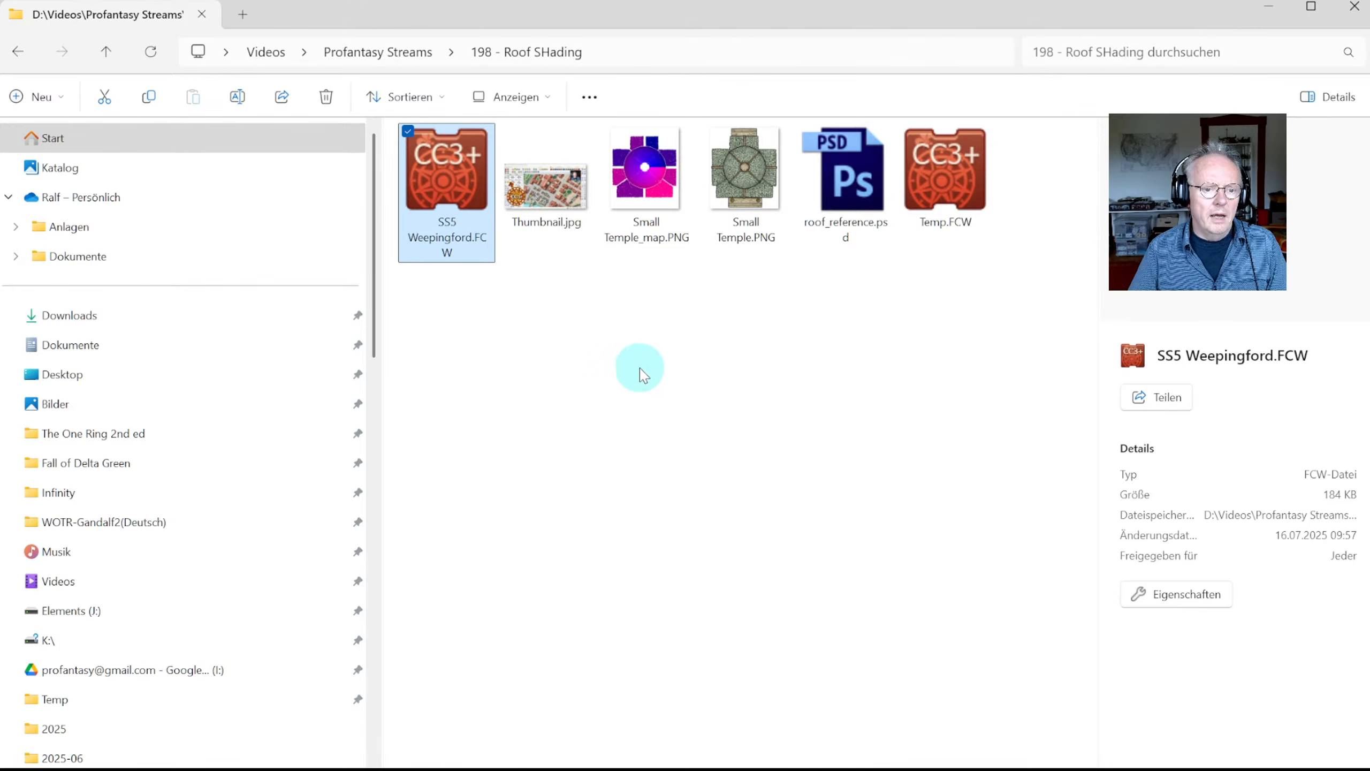
{"action": "left_click", "coordinate": [674, 217]}
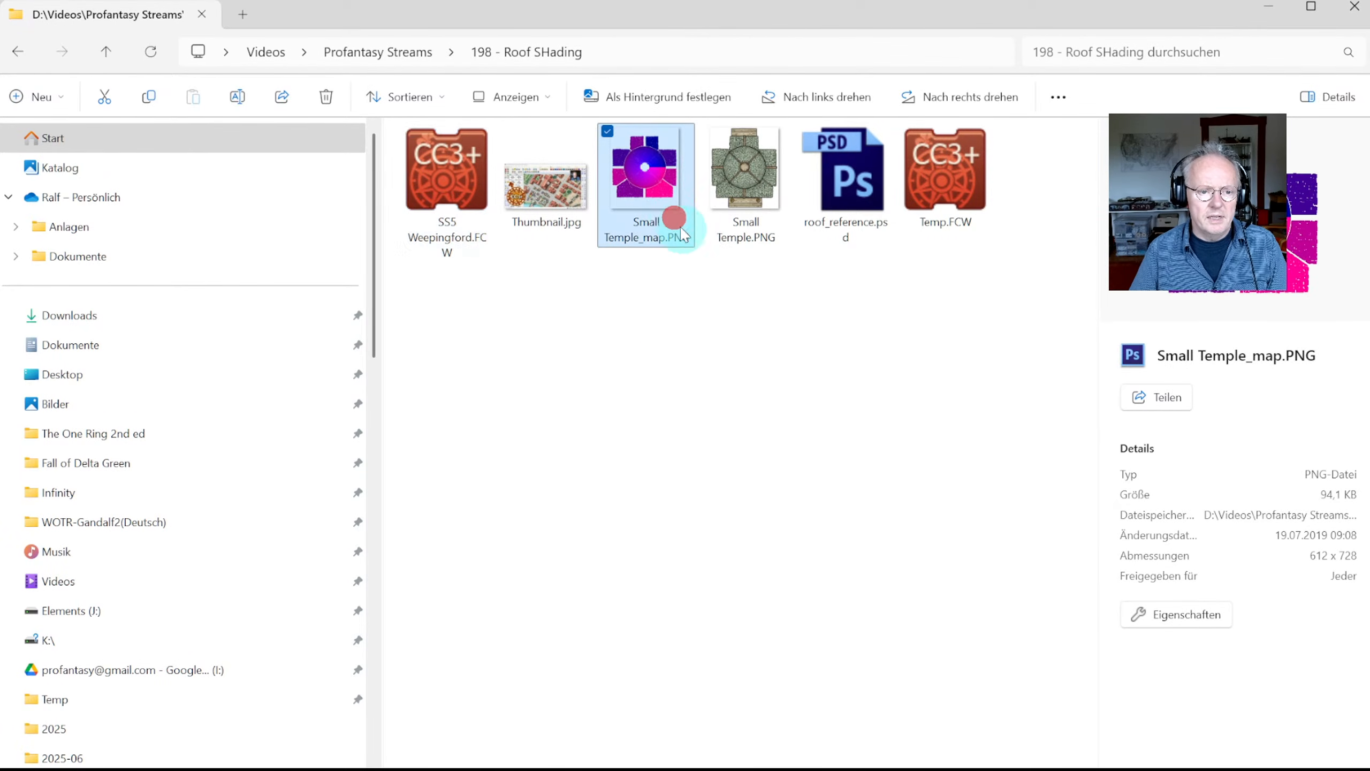
{"action": "left_click", "coordinate": [762, 197]}
{"action": "left_click", "coordinate": [639, 197]}
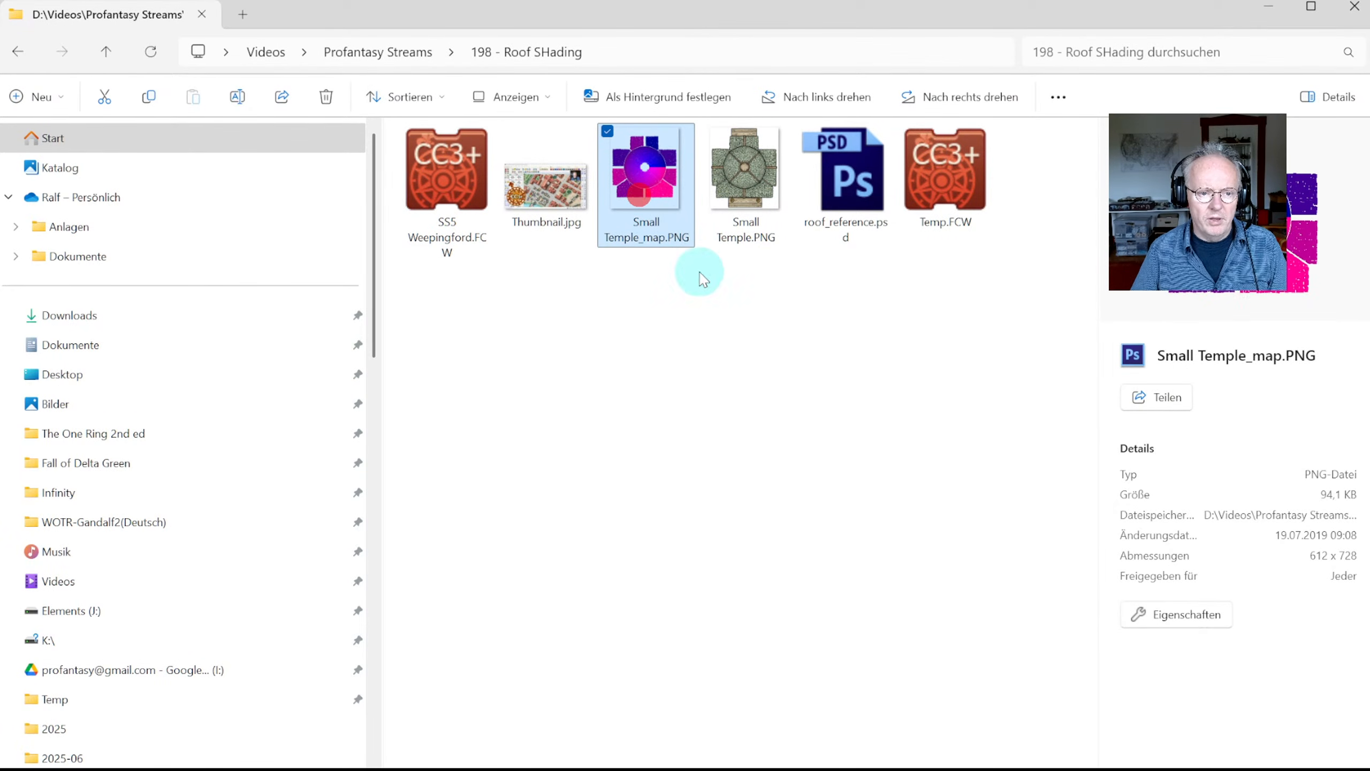
{"action": "left_click", "coordinate": [753, 185]}
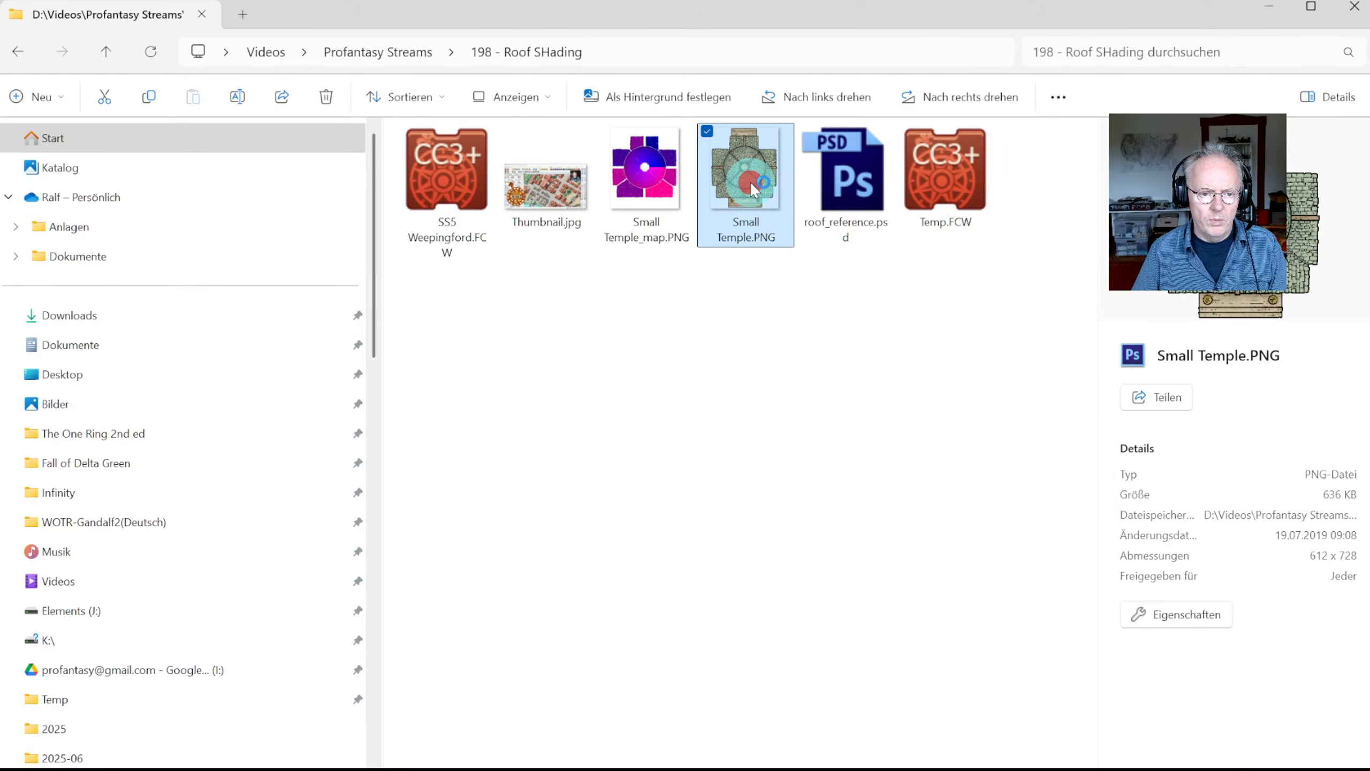
{"action": "left_click", "coordinate": [1272, 8]}
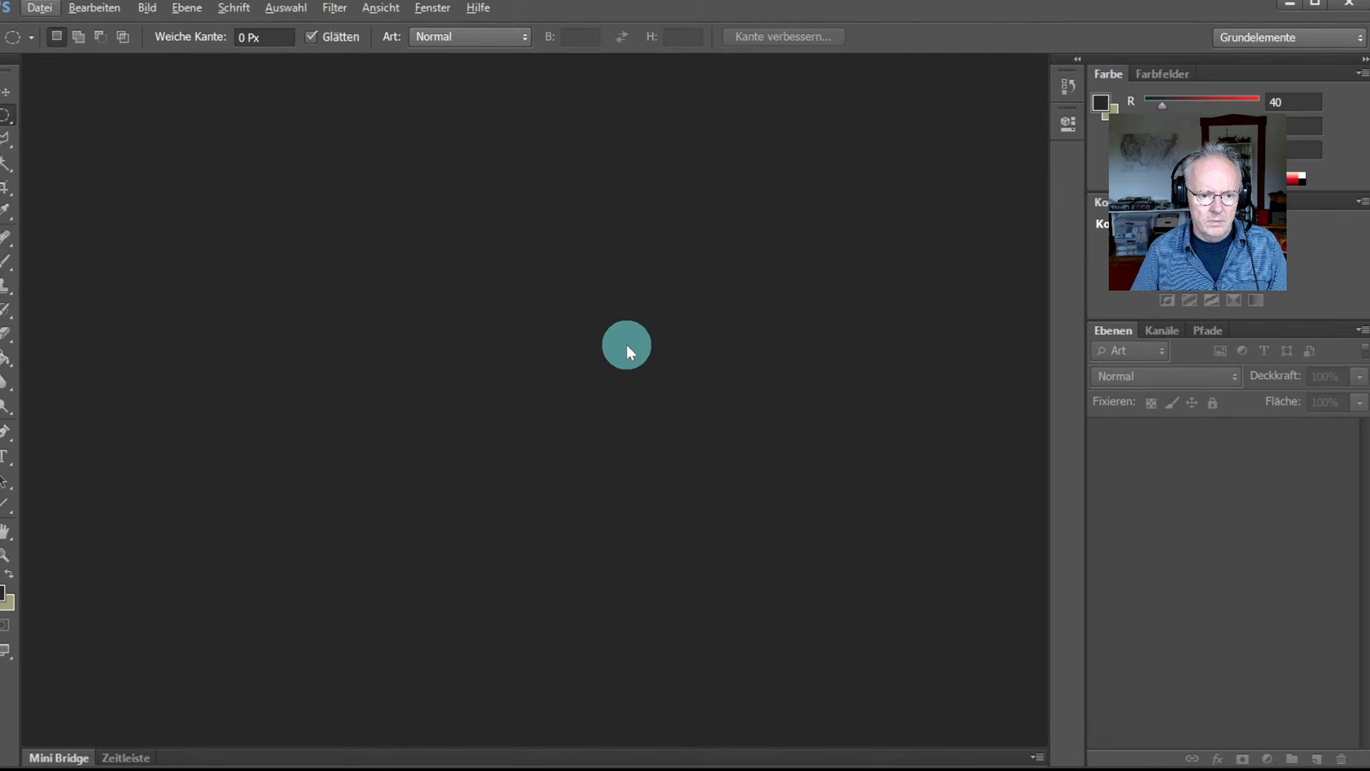
{"action": "key", "text": "alt+Tab"}
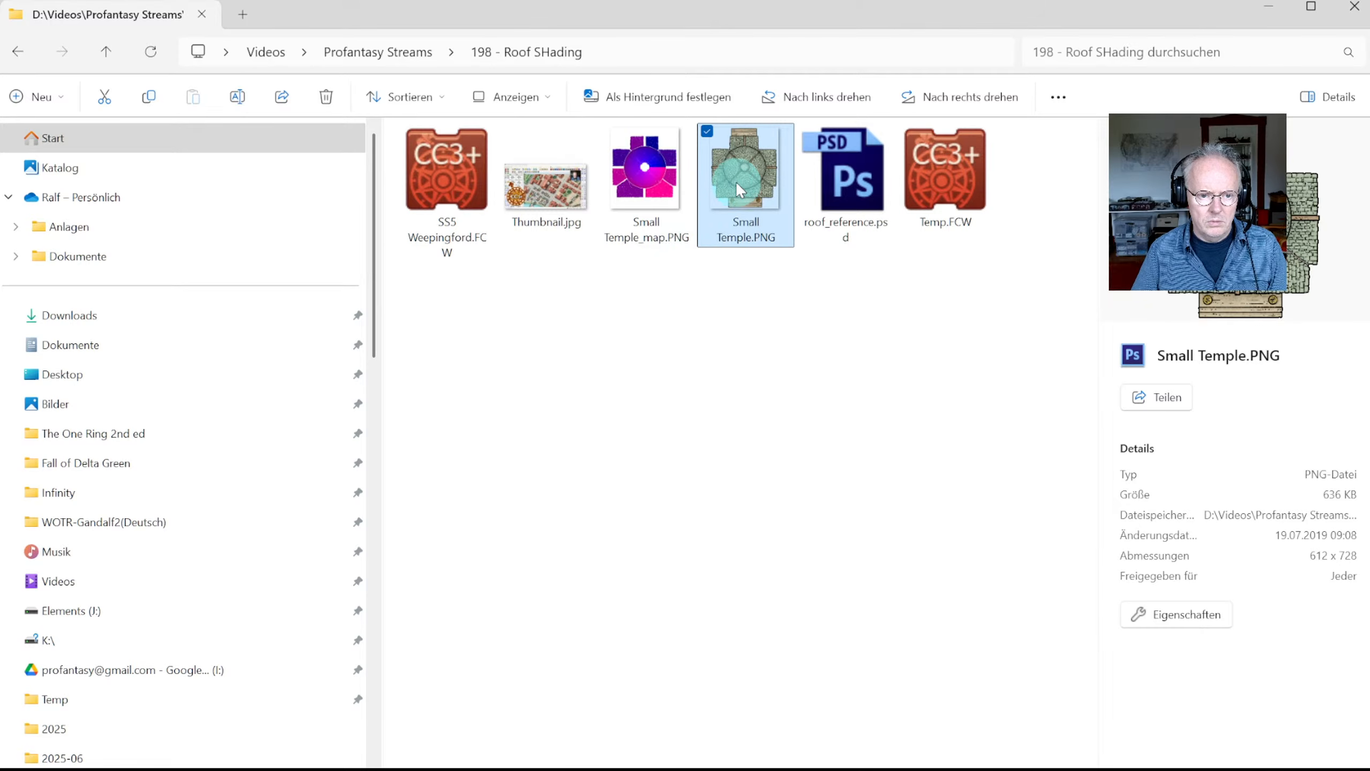
{"action": "right_click", "coordinate": [740, 192]}
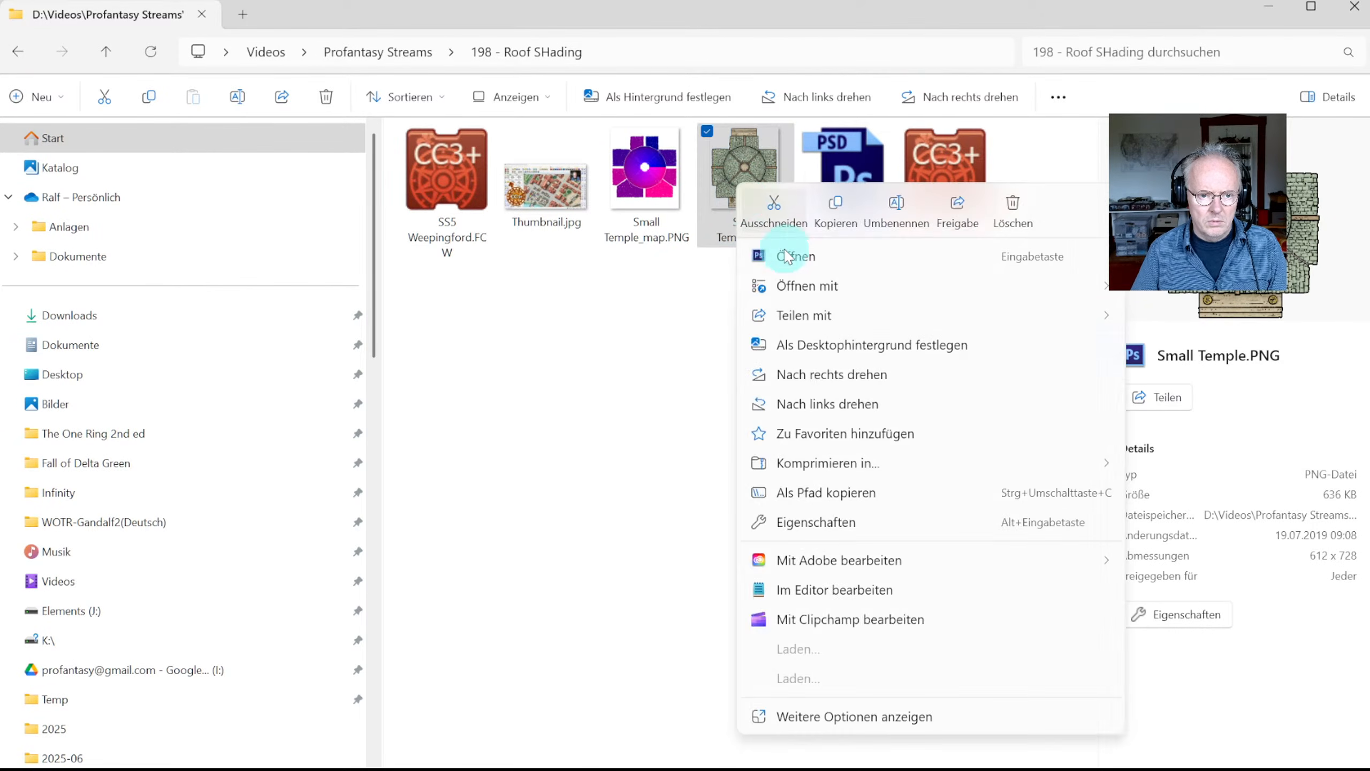
{"action": "left_click", "coordinate": [671, 278]}
{"action": "left_click", "coordinate": [752, 199]}
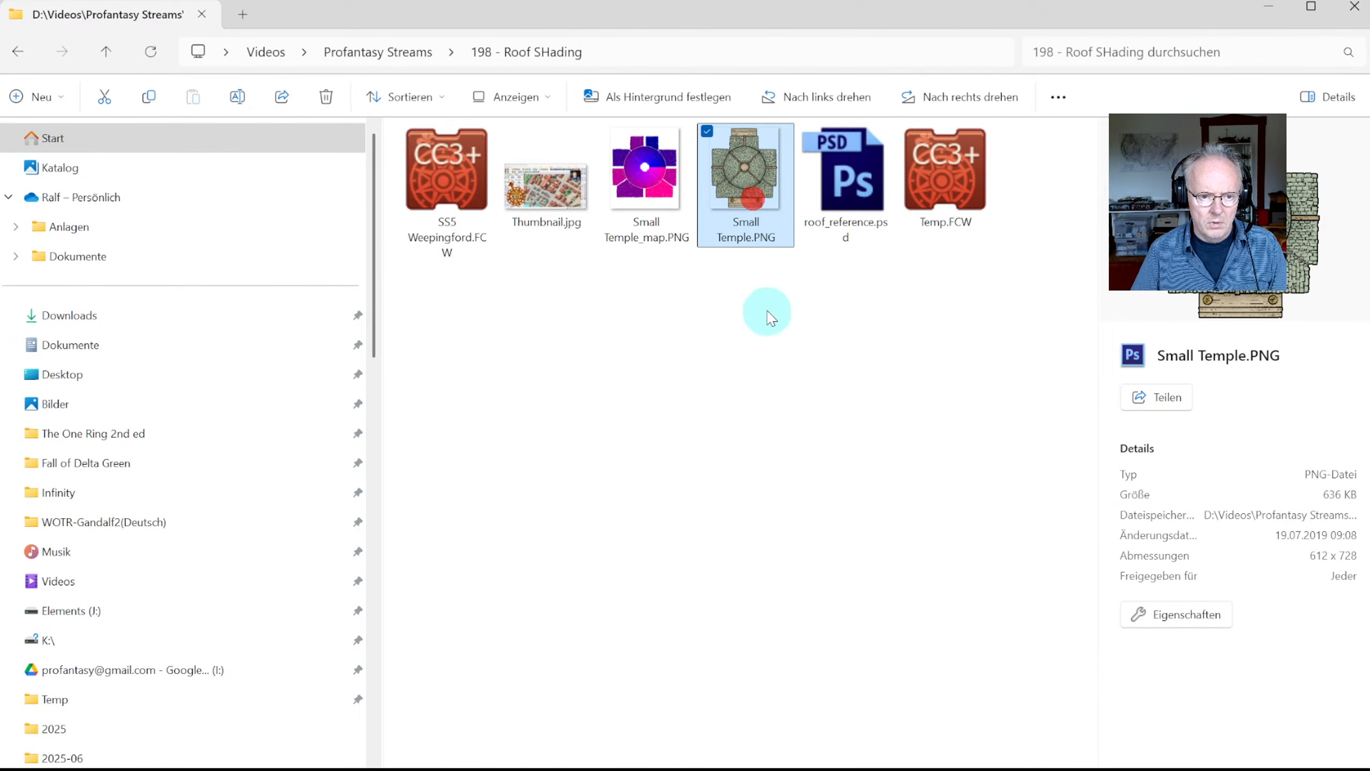
{"action": "left_click", "coordinate": [1272, 6]}
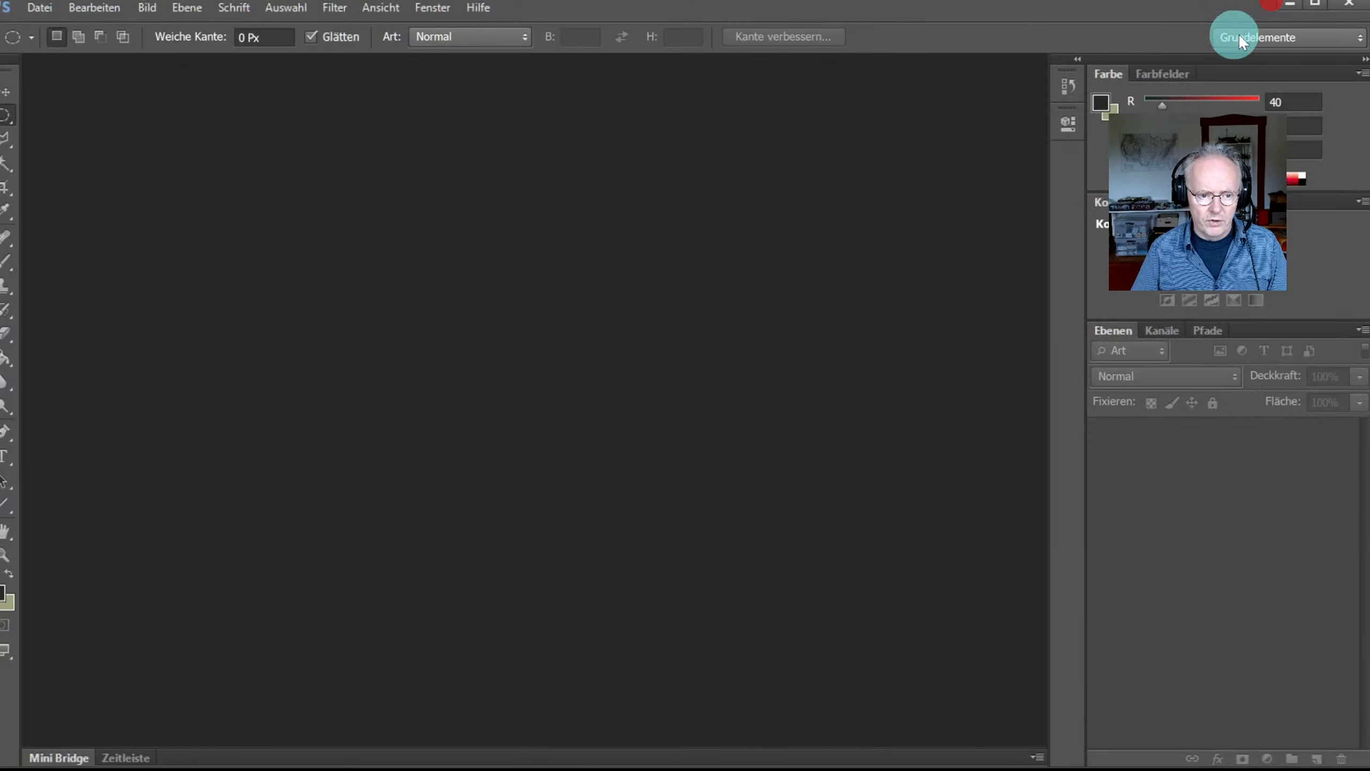
{"action": "key", "text": "alt+Tab"}
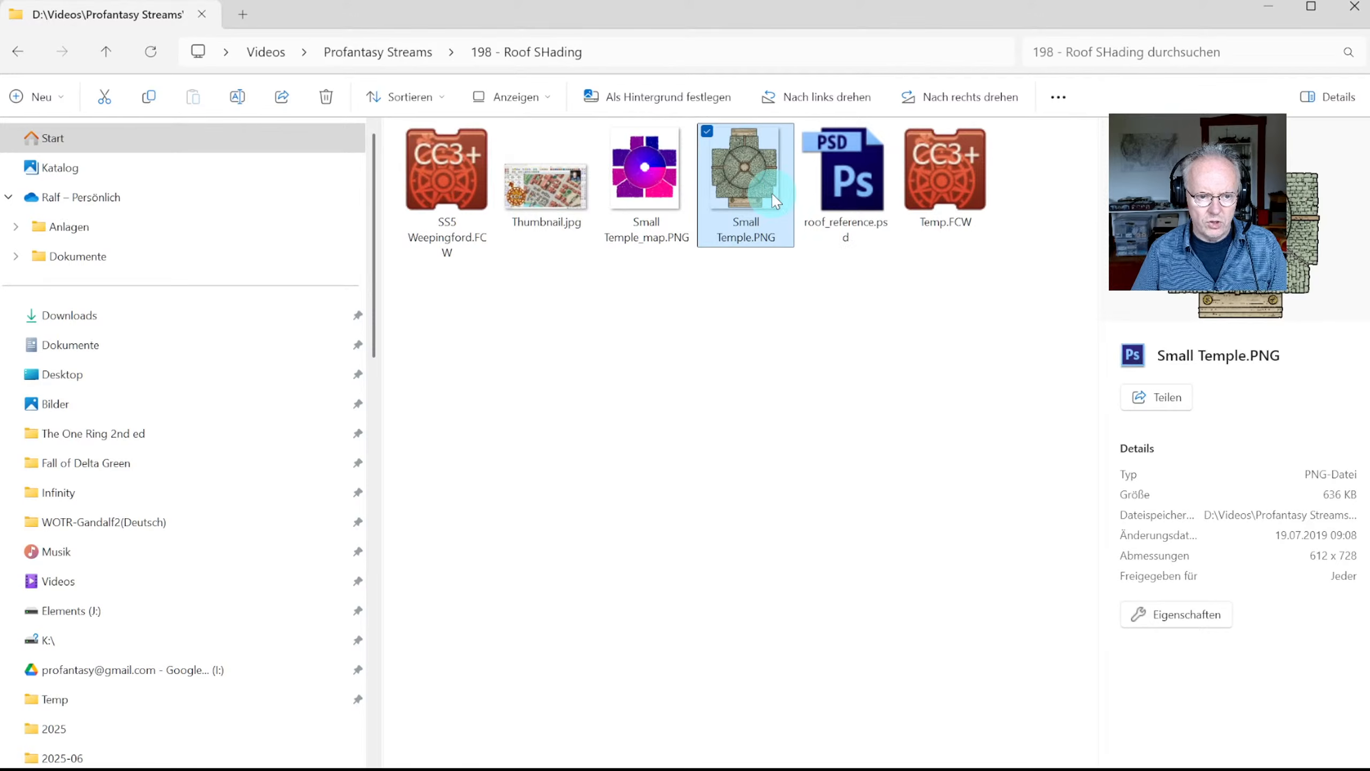
Step: Open Small Temple.PNG with Adobe Photoshop CS6, then start Photoshop's Datei > Öffnen
{"action": "right_click", "coordinate": [752, 188]}
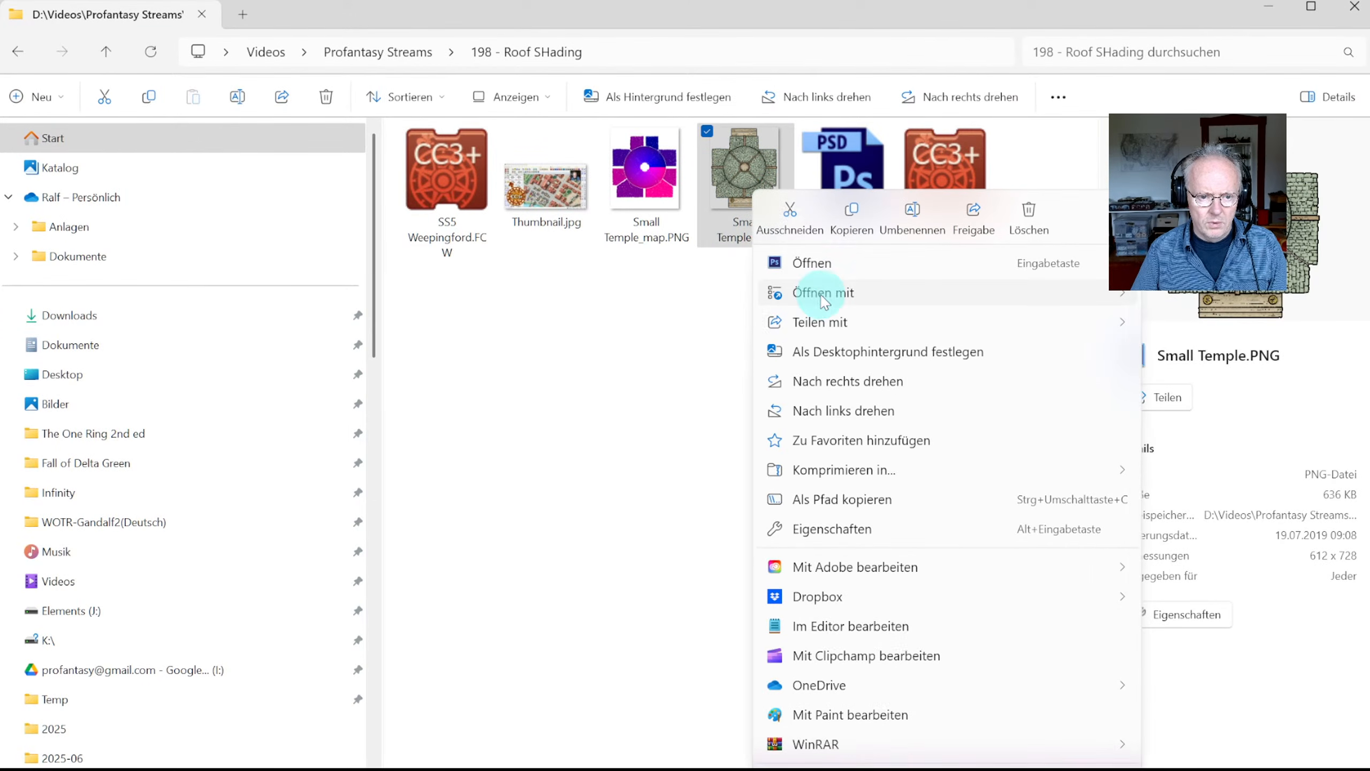
{"action": "mouse_move", "coordinate": [873, 304]}
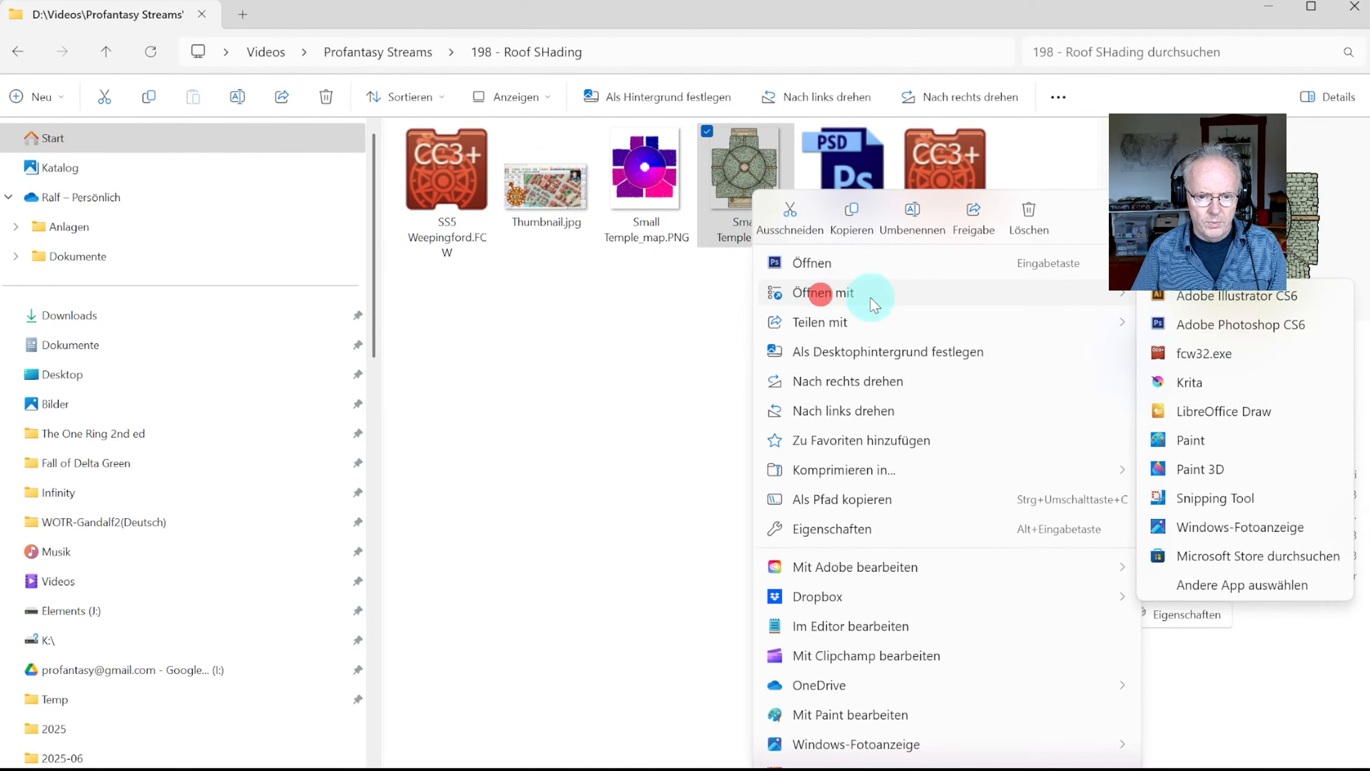
{"action": "left_click", "coordinate": [1187, 325]}
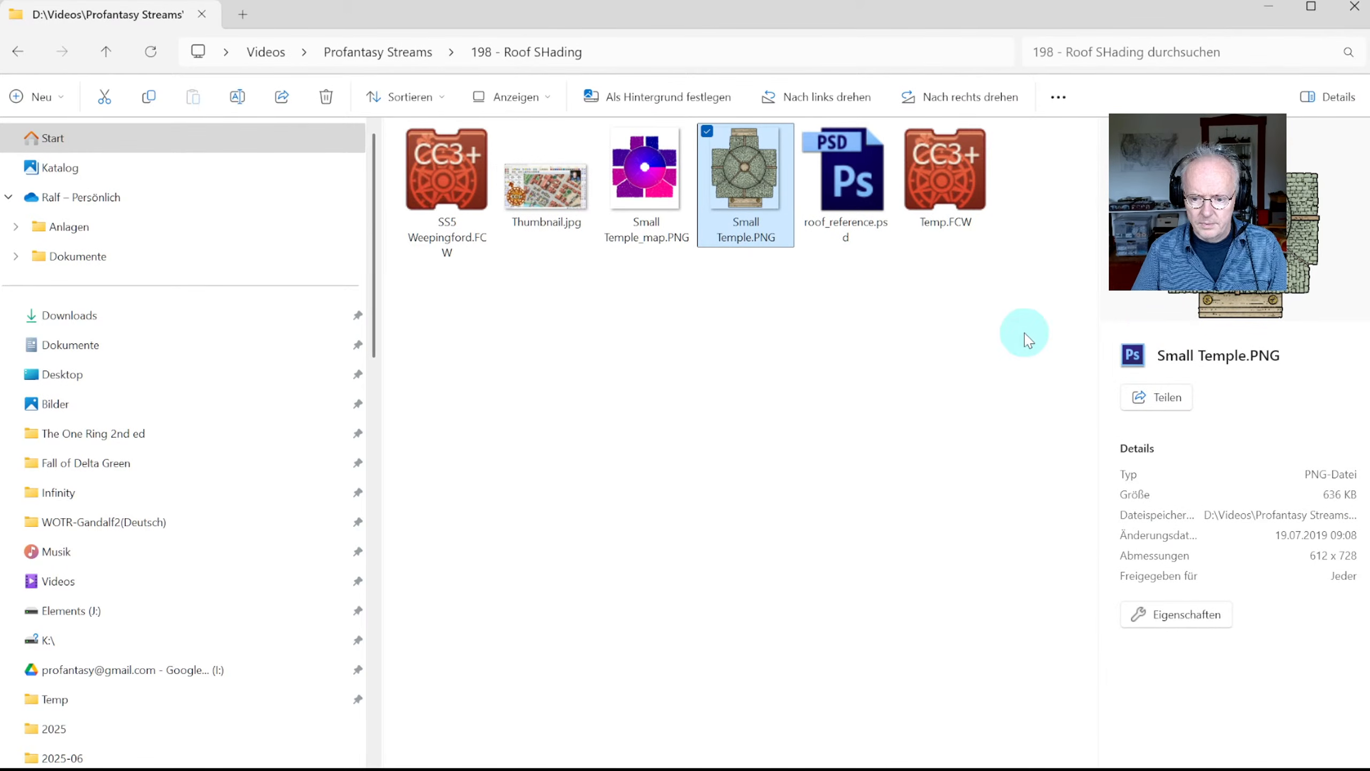
{"action": "left_click", "coordinate": [1269, 7]}
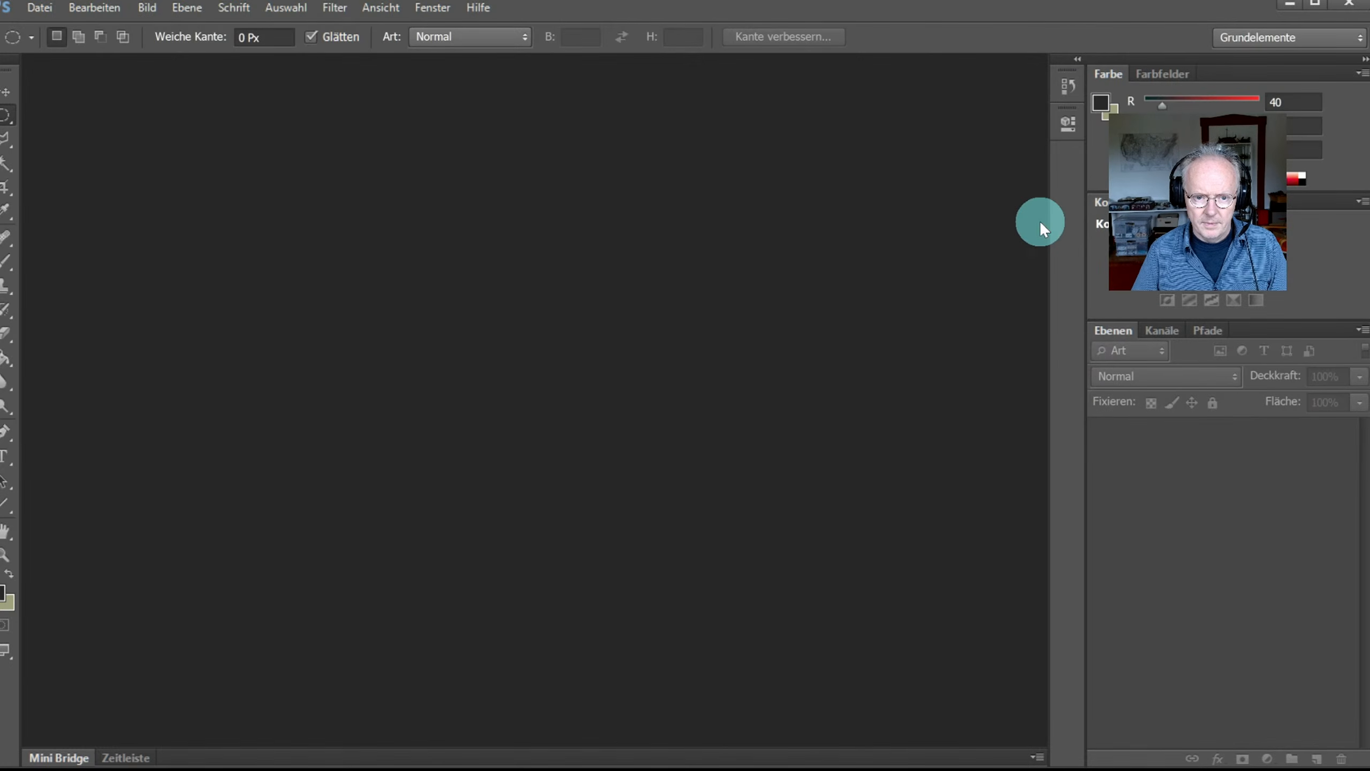
{"action": "left_click", "coordinate": [38, 7]}
{"action": "left_click", "coordinate": [94, 49]}
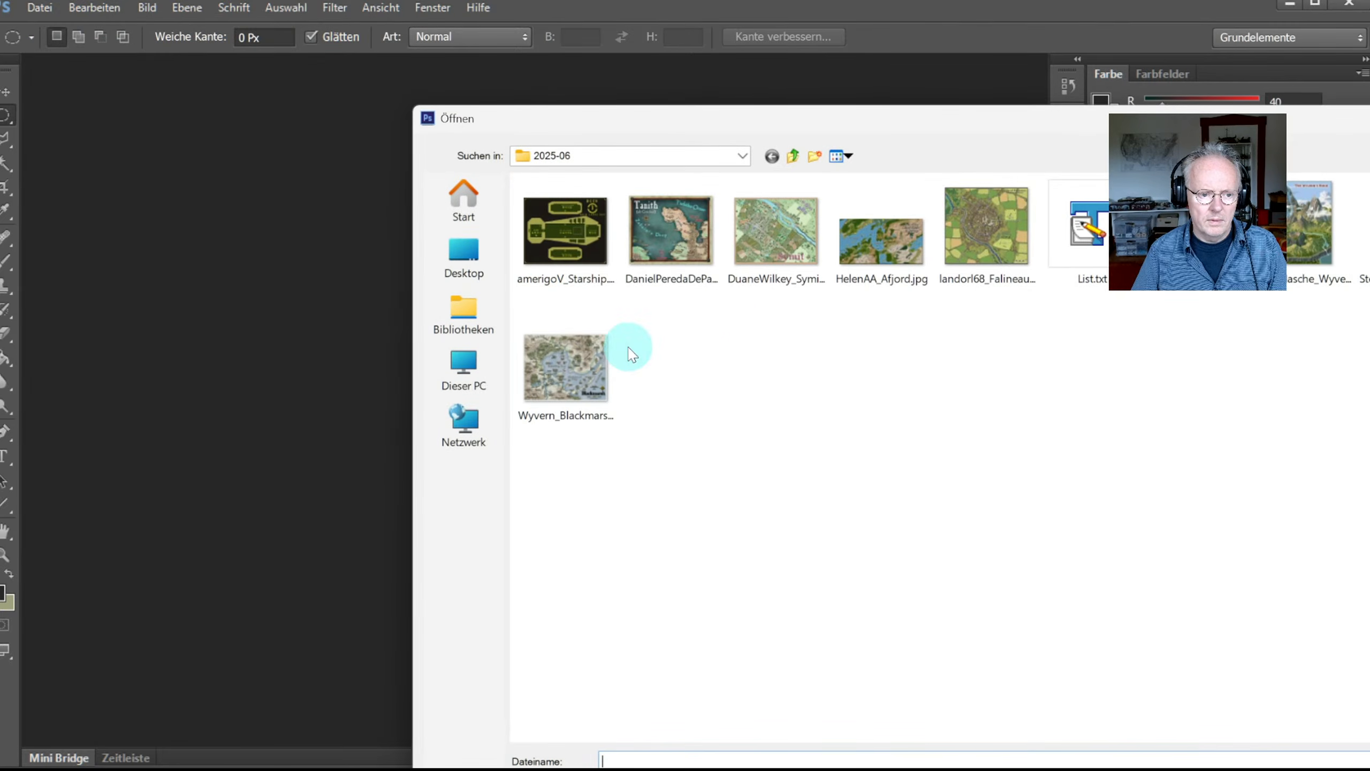
Step: Browse to Videos > Profantasy Streams > 198 - Roof SHading and open Small Temple.PNG
{"action": "left_click", "coordinate": [470, 367]}
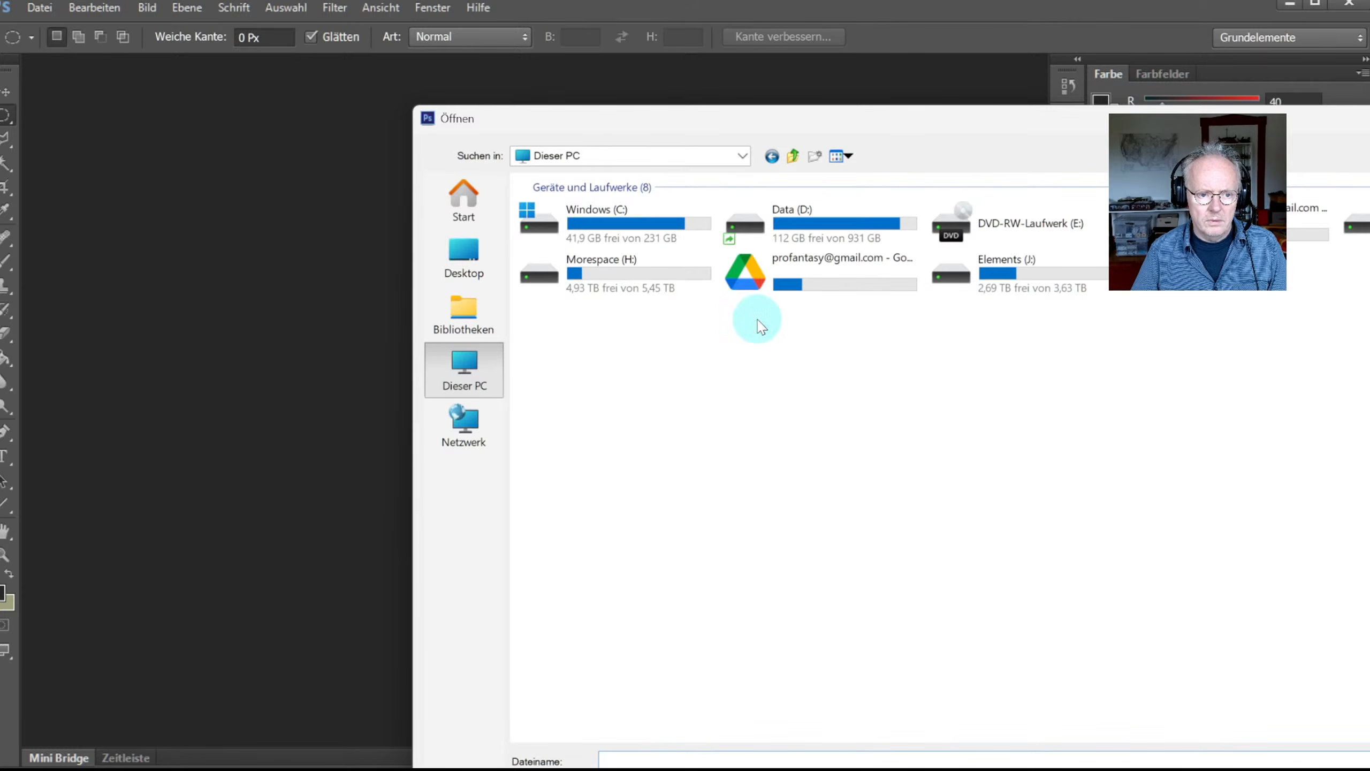
{"action": "left_click", "coordinate": [464, 259]}
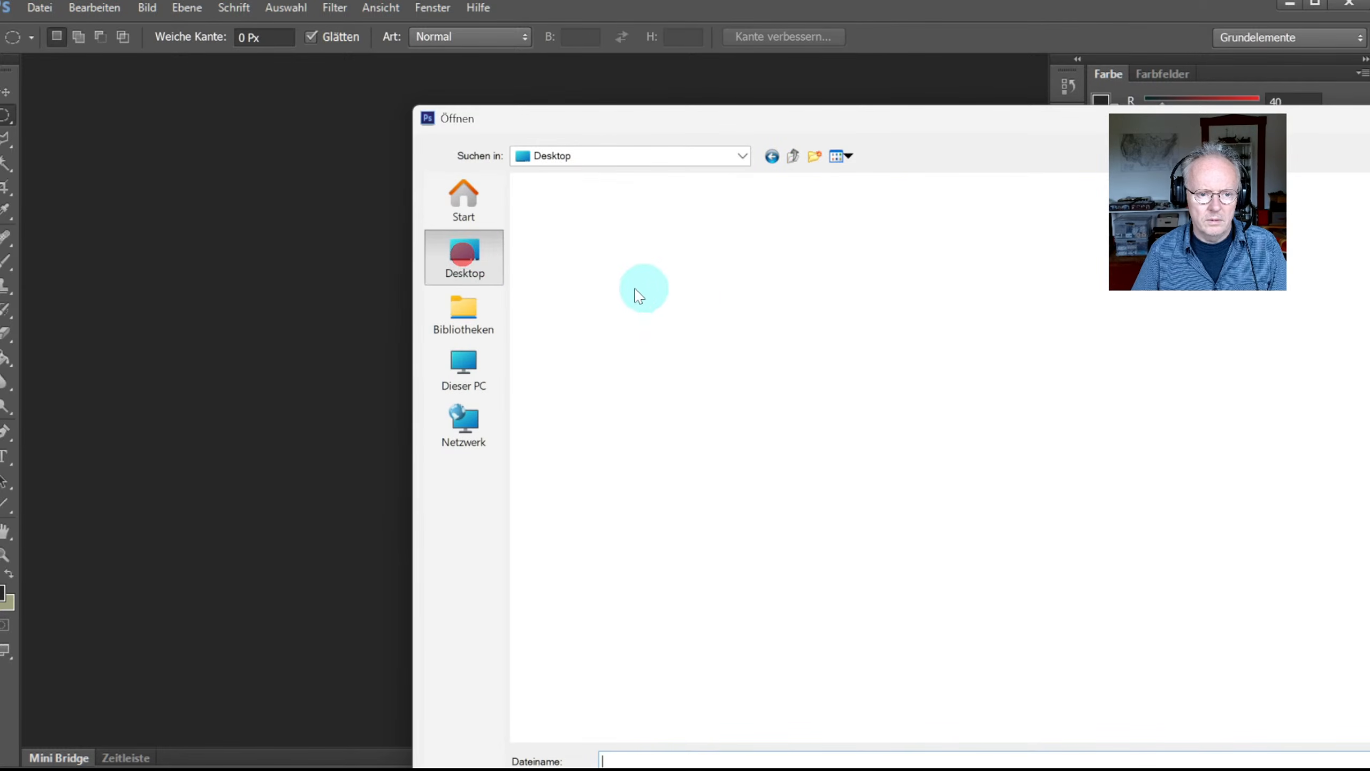
{"action": "double_click", "coordinate": [1209, 252]}
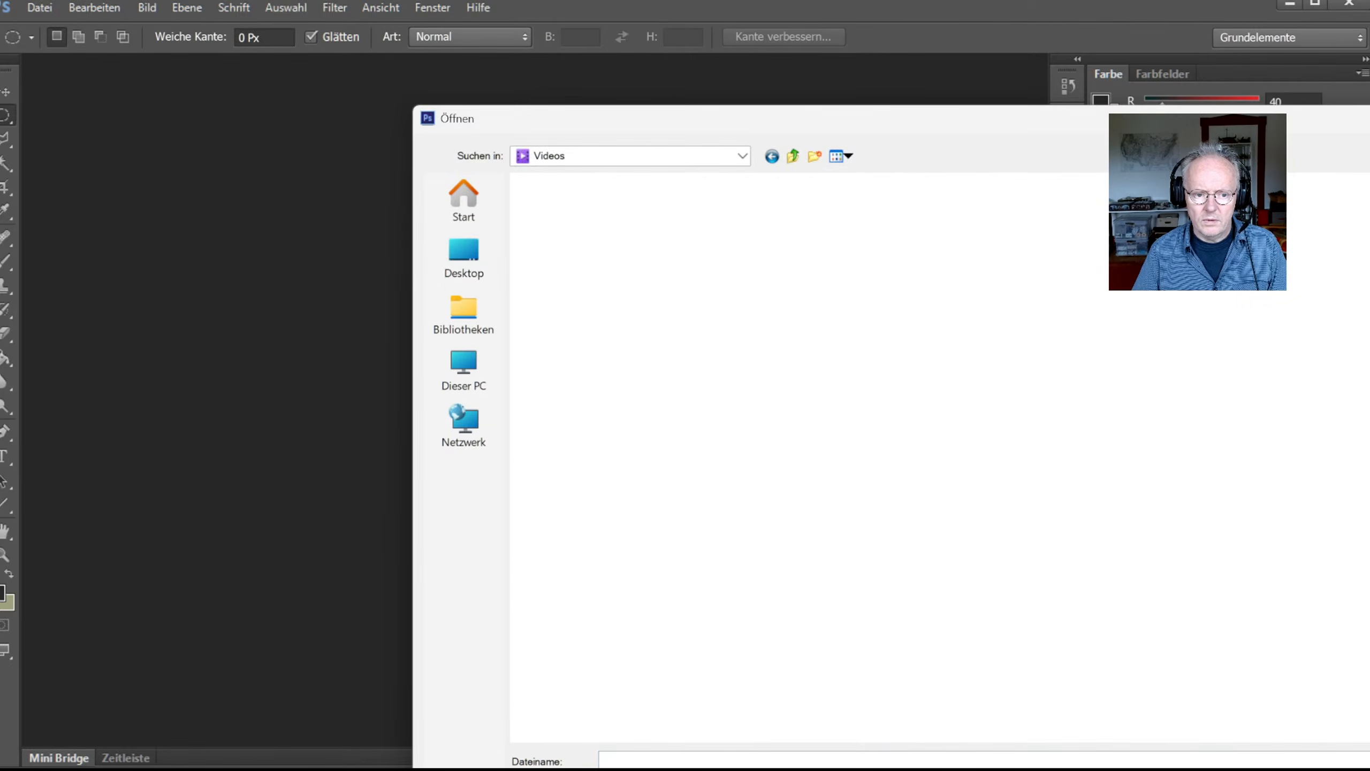
{"action": "double_click", "coordinate": [1115, 227]}
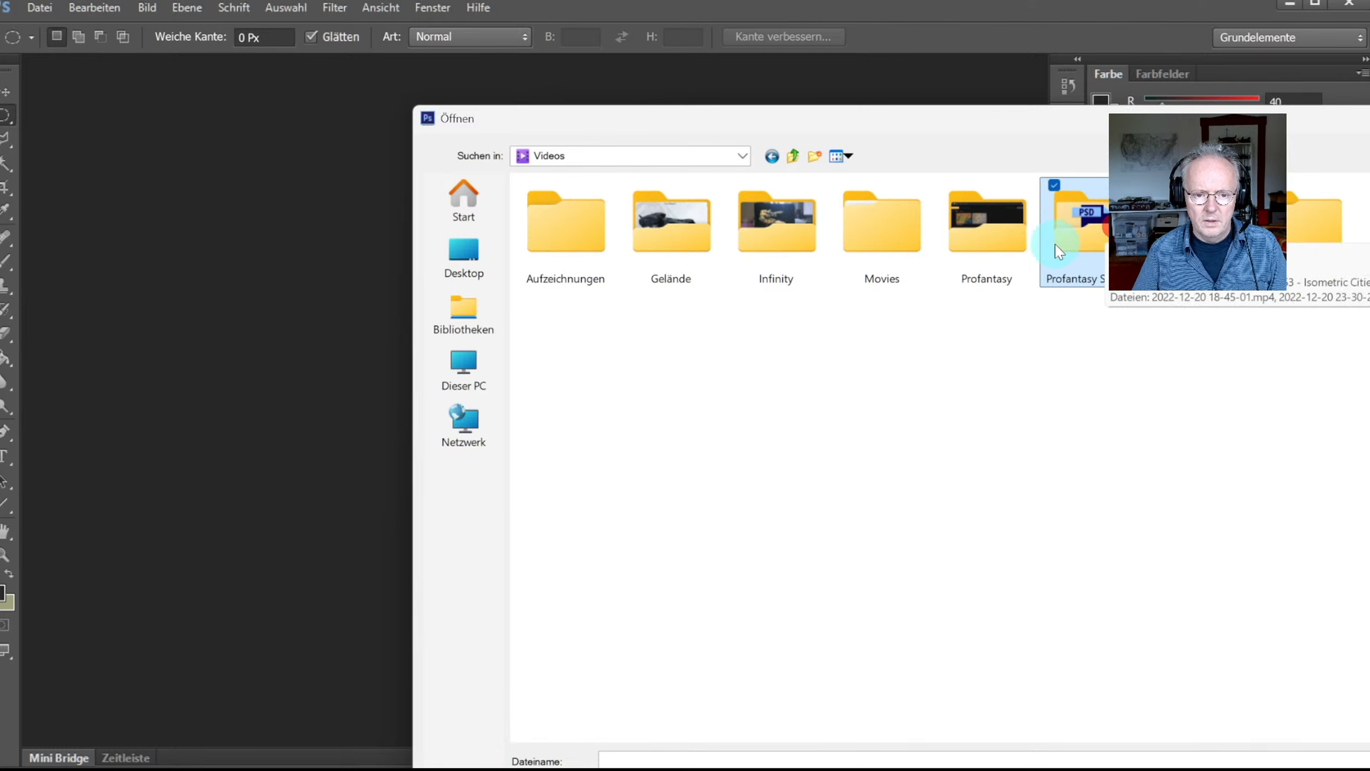
{"action": "double_click", "coordinate": [1087, 251]}
{"action": "scroll", "coordinate": [777, 499], "scroll_direction": "down", "scroll_amount": 20}
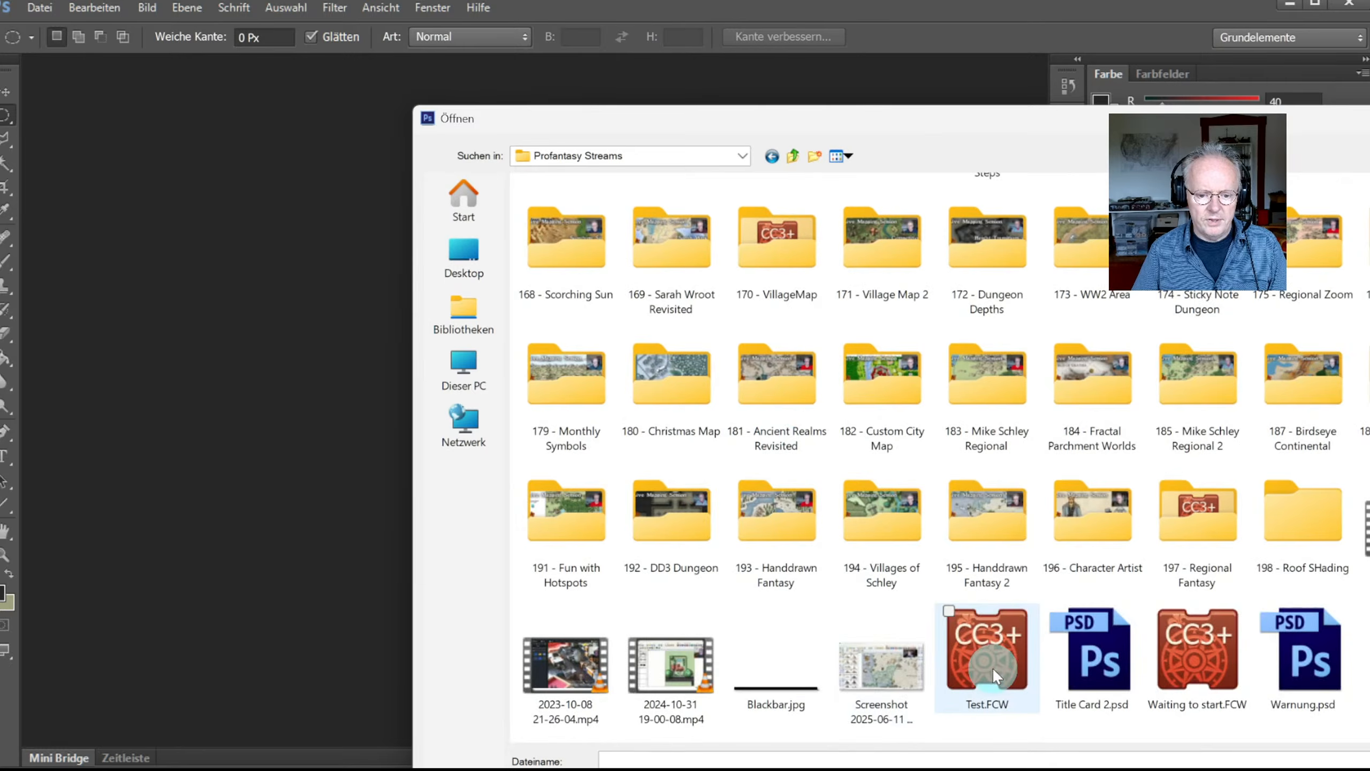
{"action": "double_click", "coordinate": [1272, 556]}
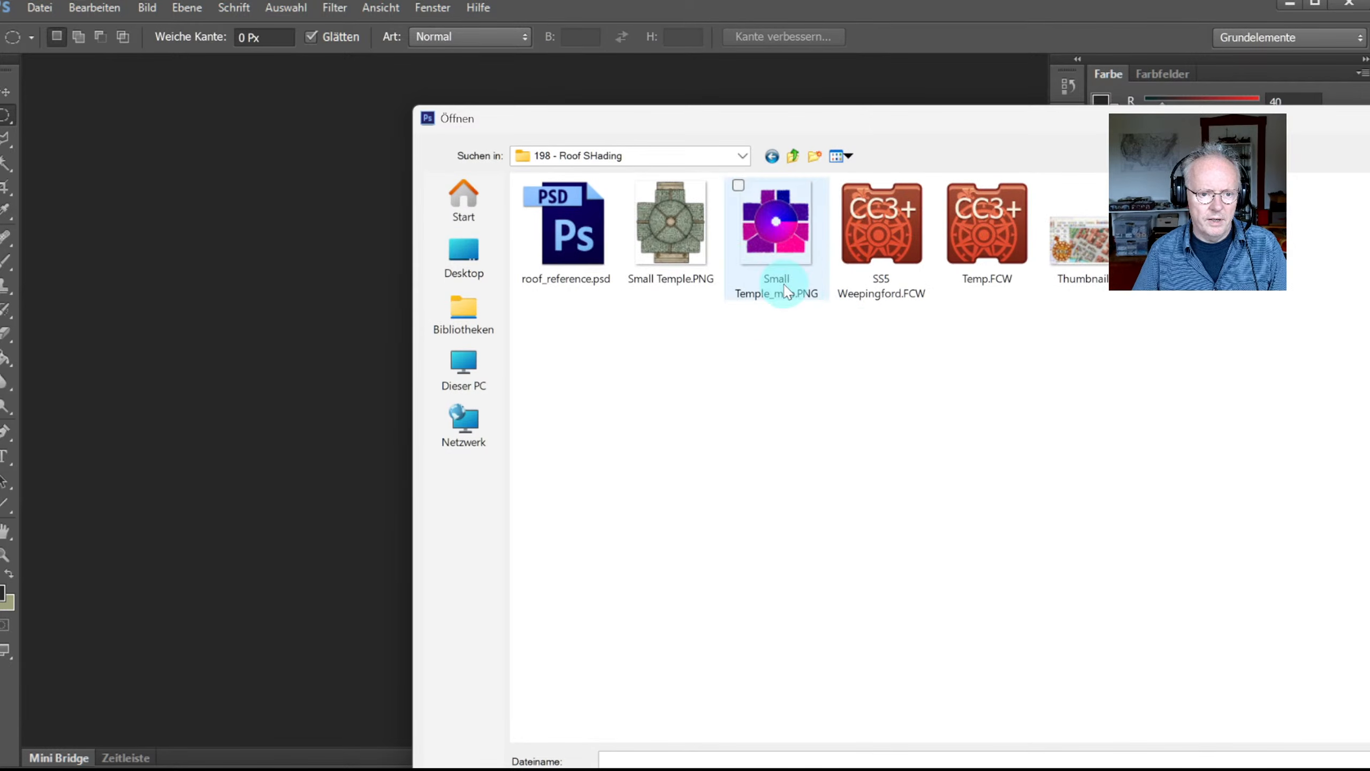
{"action": "double_click", "coordinate": [657, 257]}
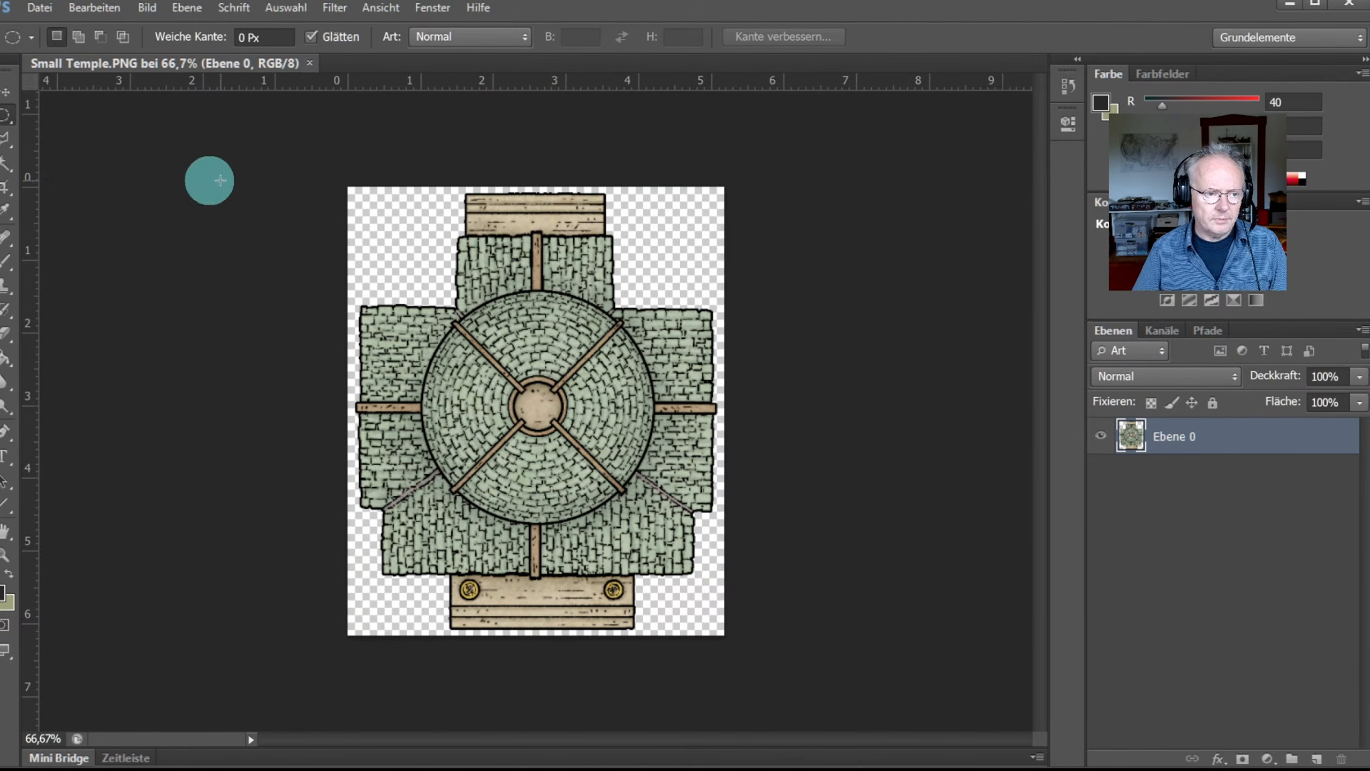
Step: Open the colour map Small Temple_map.PNG from the same folder
{"action": "left_click", "coordinate": [39, 7]}
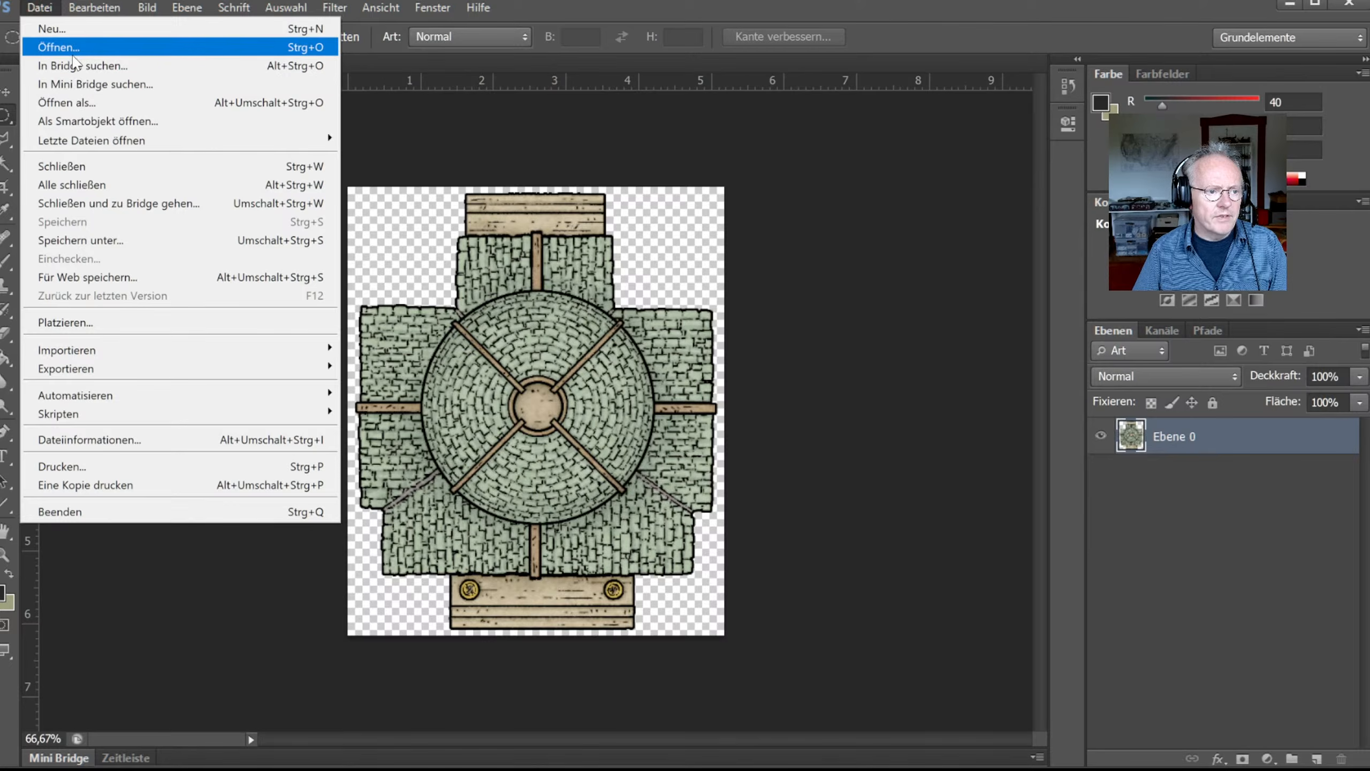
{"action": "left_click", "coordinate": [73, 49]}
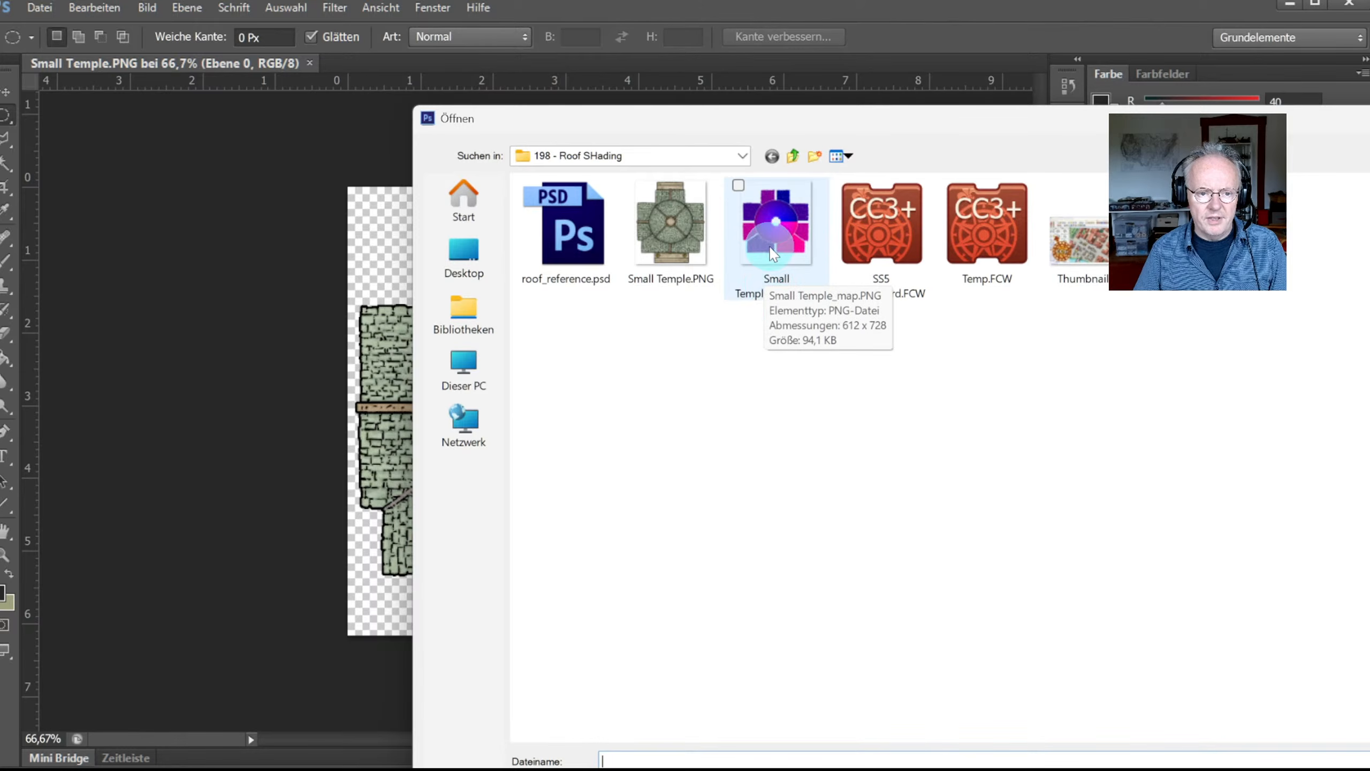
{"action": "double_click", "coordinate": [762, 252]}
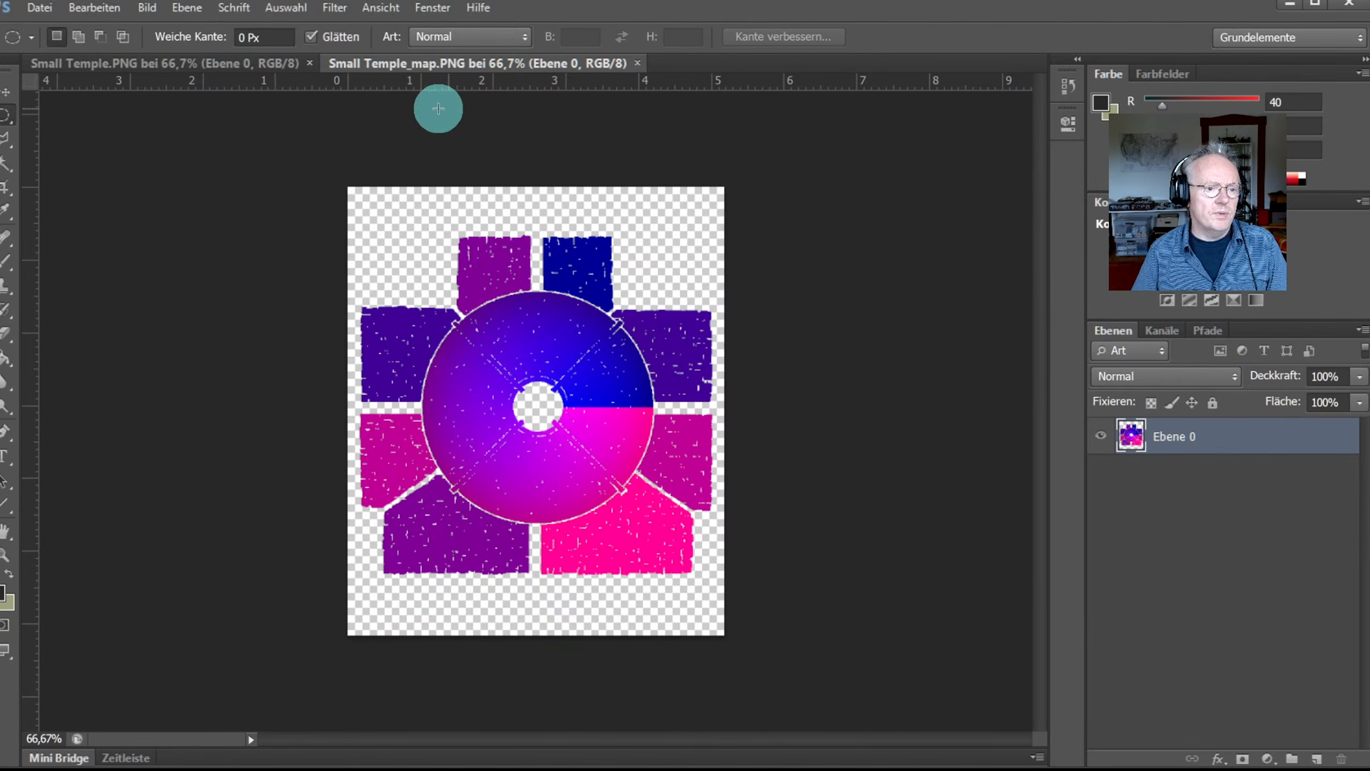
Step: Flip between the Small Temple.PNG artwork and Small Temple_map.PNG tabs, ending on the colour map
{"action": "left_click", "coordinate": [157, 62]}
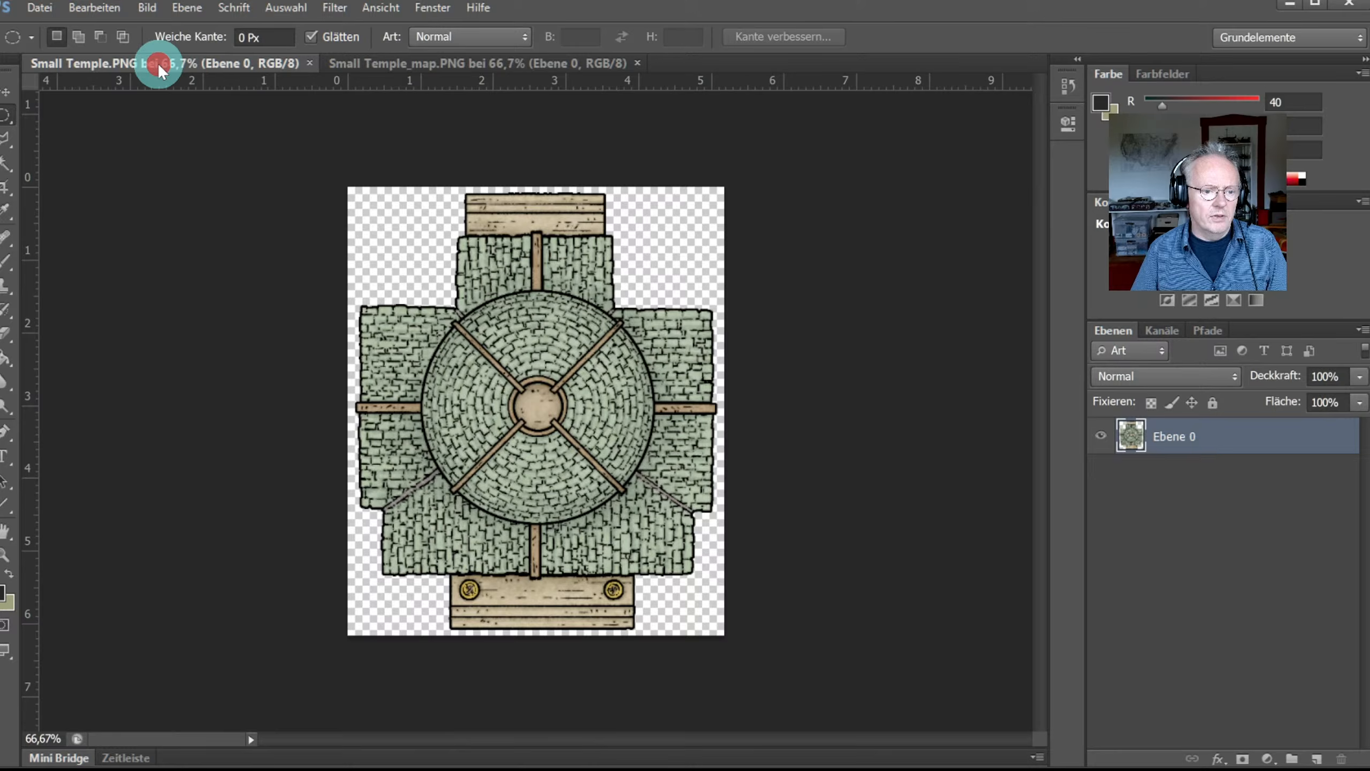
{"action": "left_click", "coordinate": [364, 62]}
{"action": "left_click", "coordinate": [217, 62]}
{"action": "left_click", "coordinate": [339, 63]}
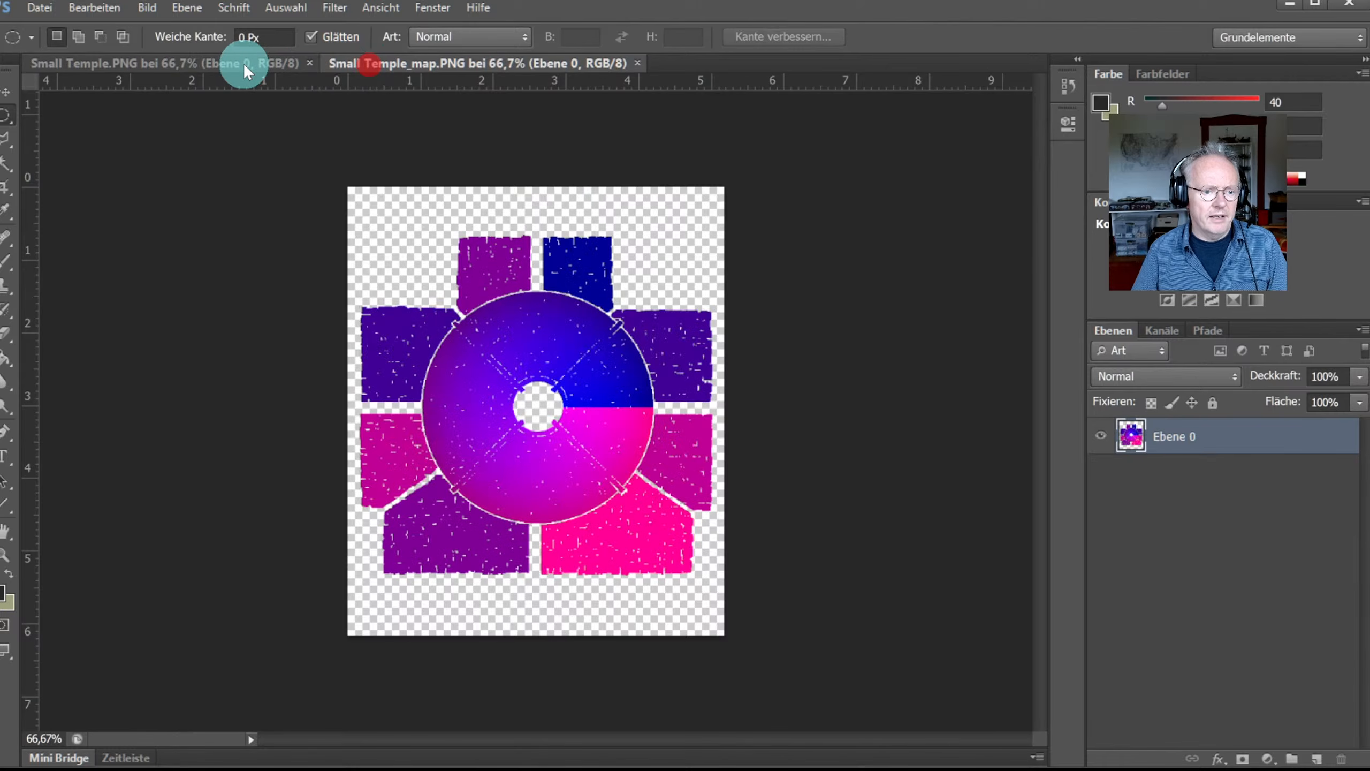
{"action": "left_click", "coordinate": [243, 62]}
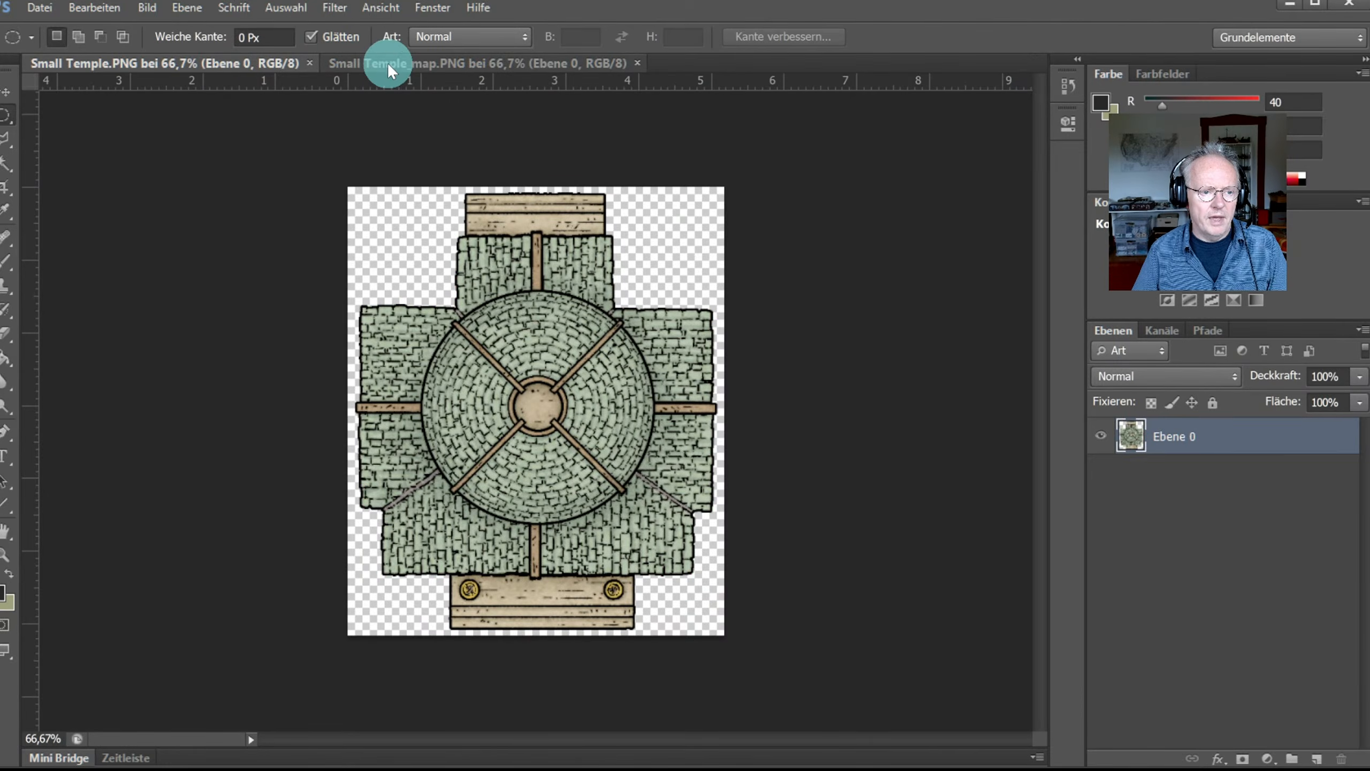
{"action": "left_click", "coordinate": [388, 63]}
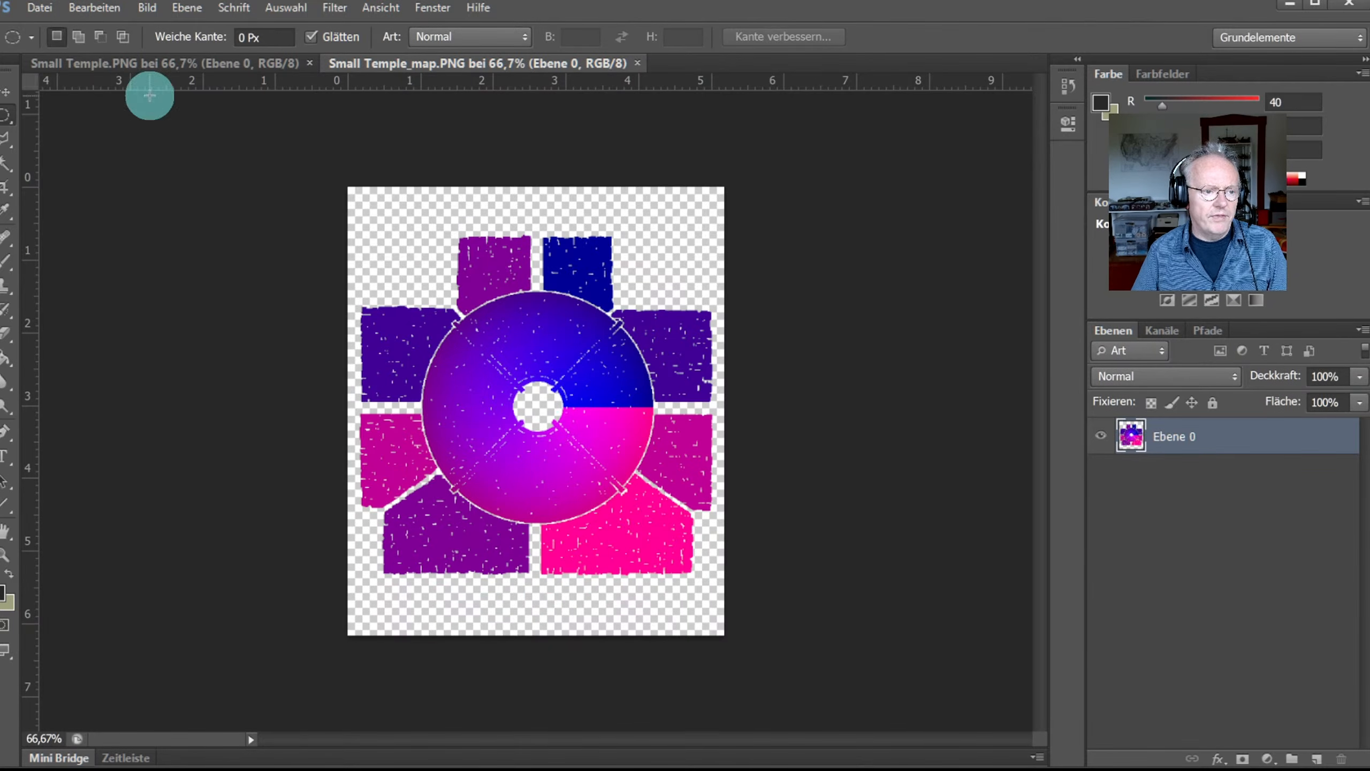
{"action": "left_click", "coordinate": [128, 66]}
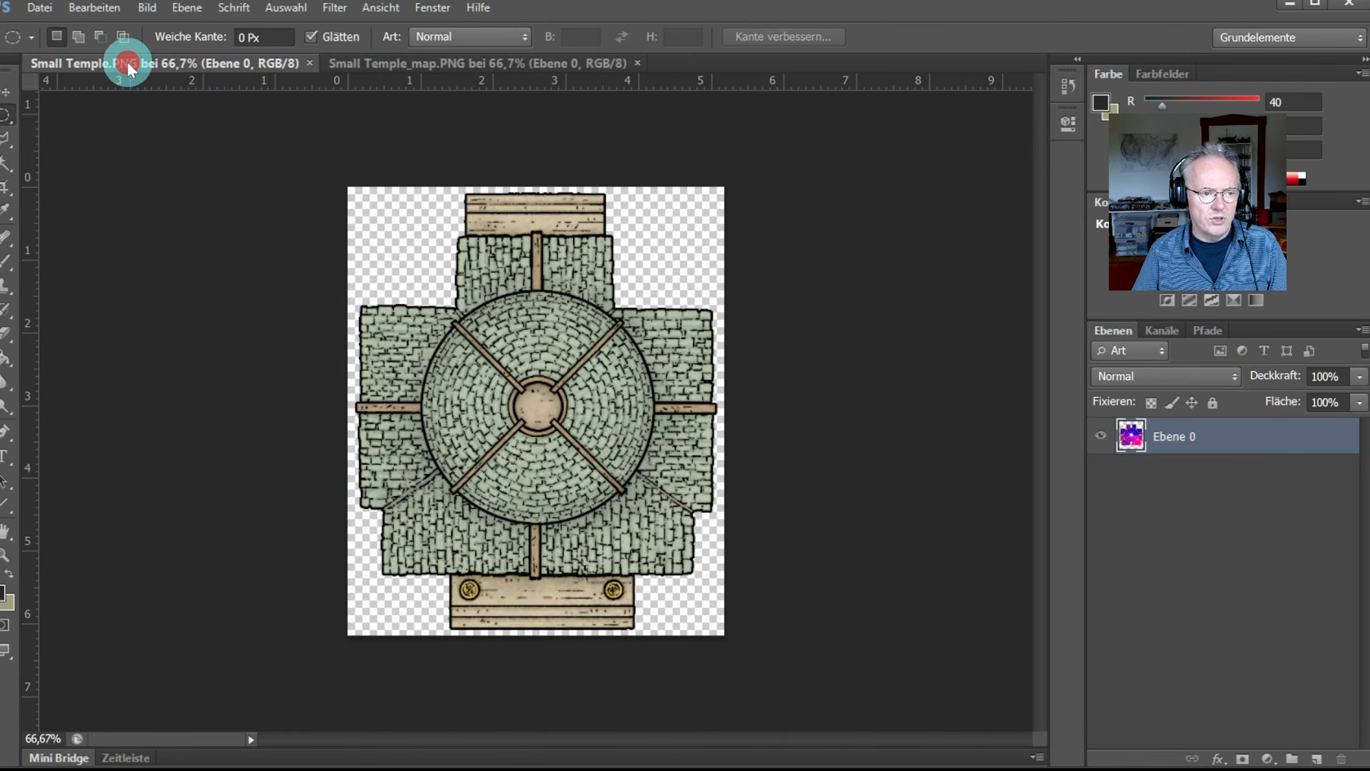
{"action": "left_click", "coordinate": [367, 68]}
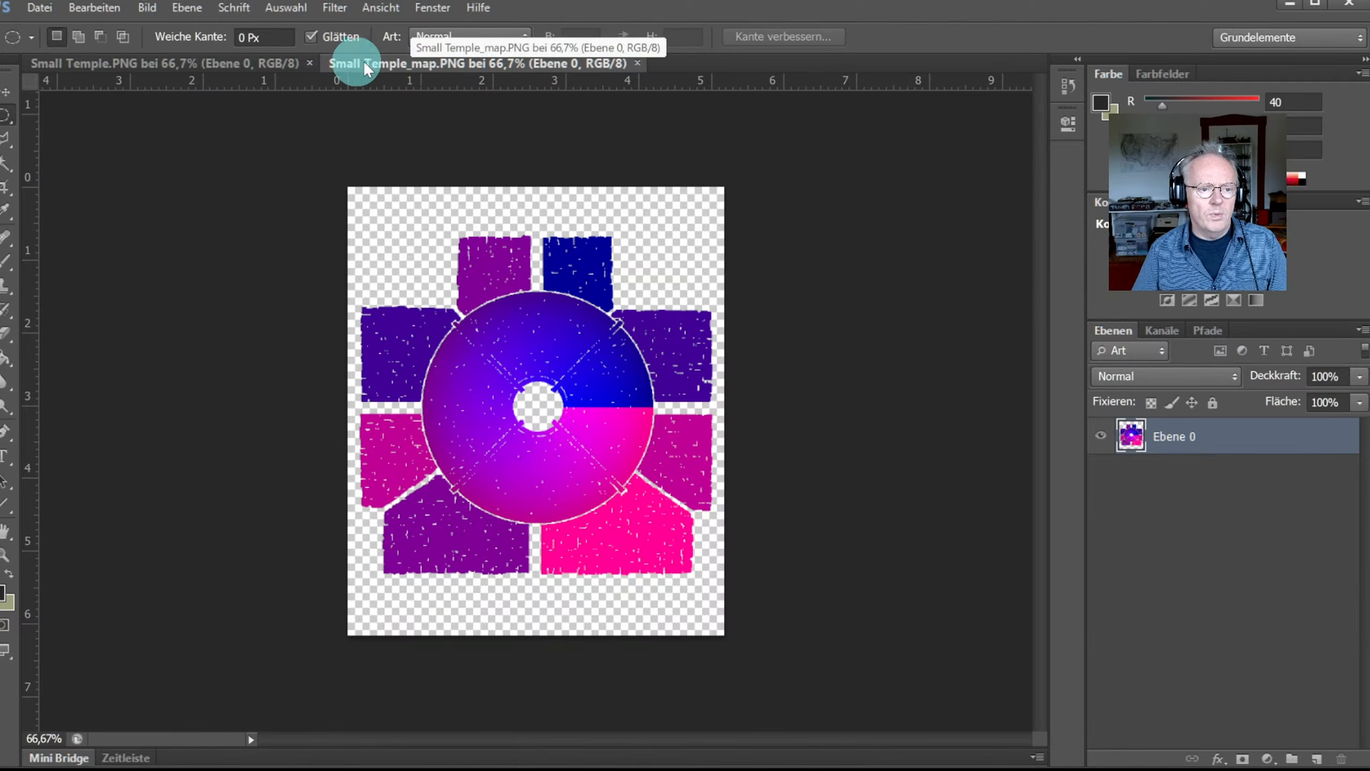
{"action": "left_click", "coordinate": [169, 63]}
{"action": "left_click", "coordinate": [396, 65]}
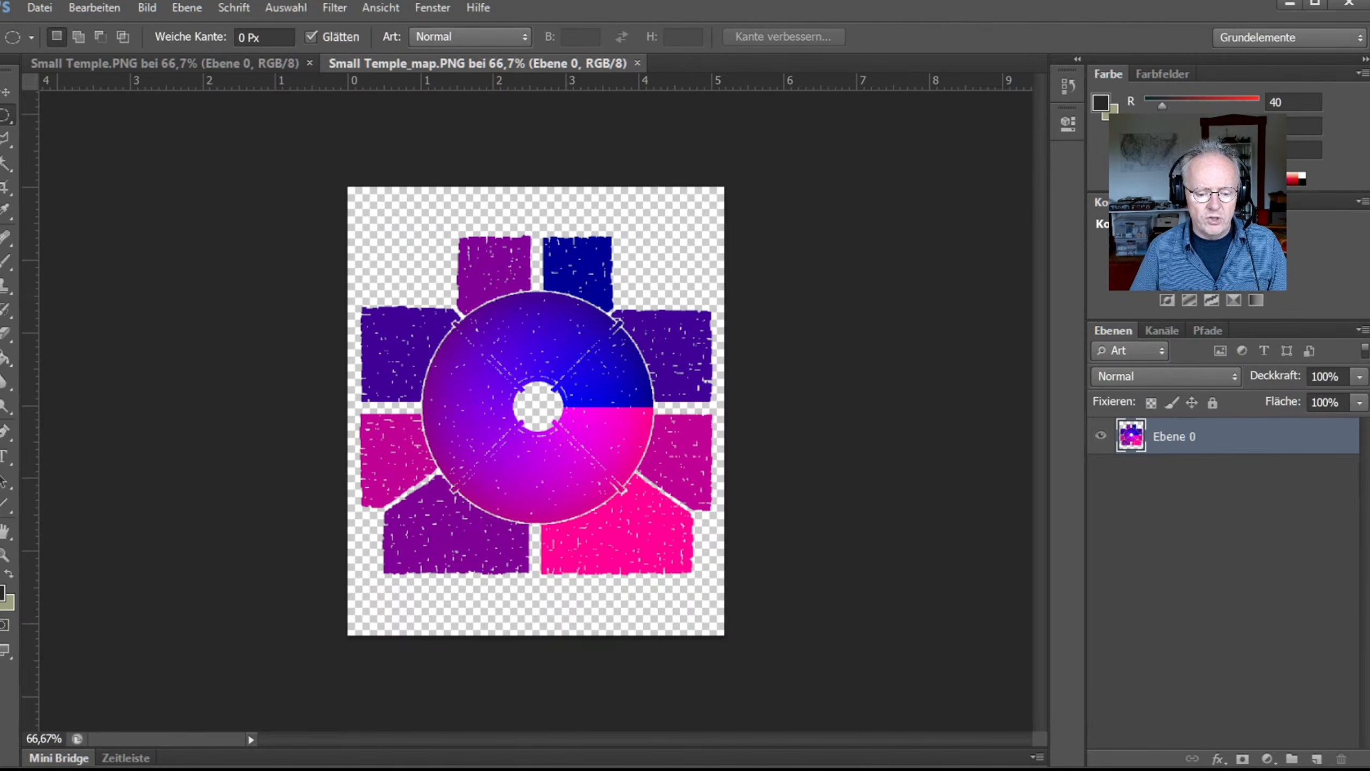
Step: In Explorer, browse Data (D:) > ProgramData > CC3Plus > Symbols > Cities
{"action": "key", "text": "alt+Tab"}
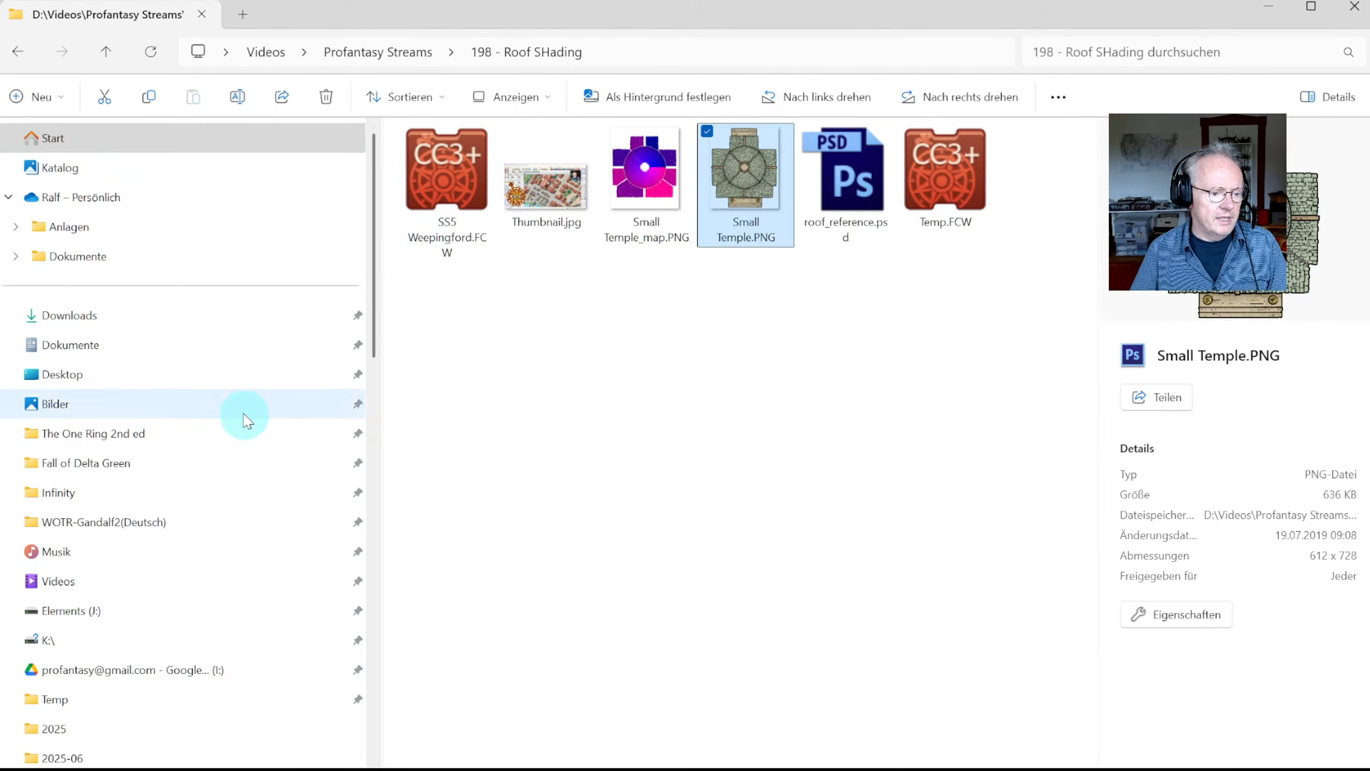
{"action": "scroll", "coordinate": [211, 475], "scroll_direction": "down", "scroll_amount": 10}
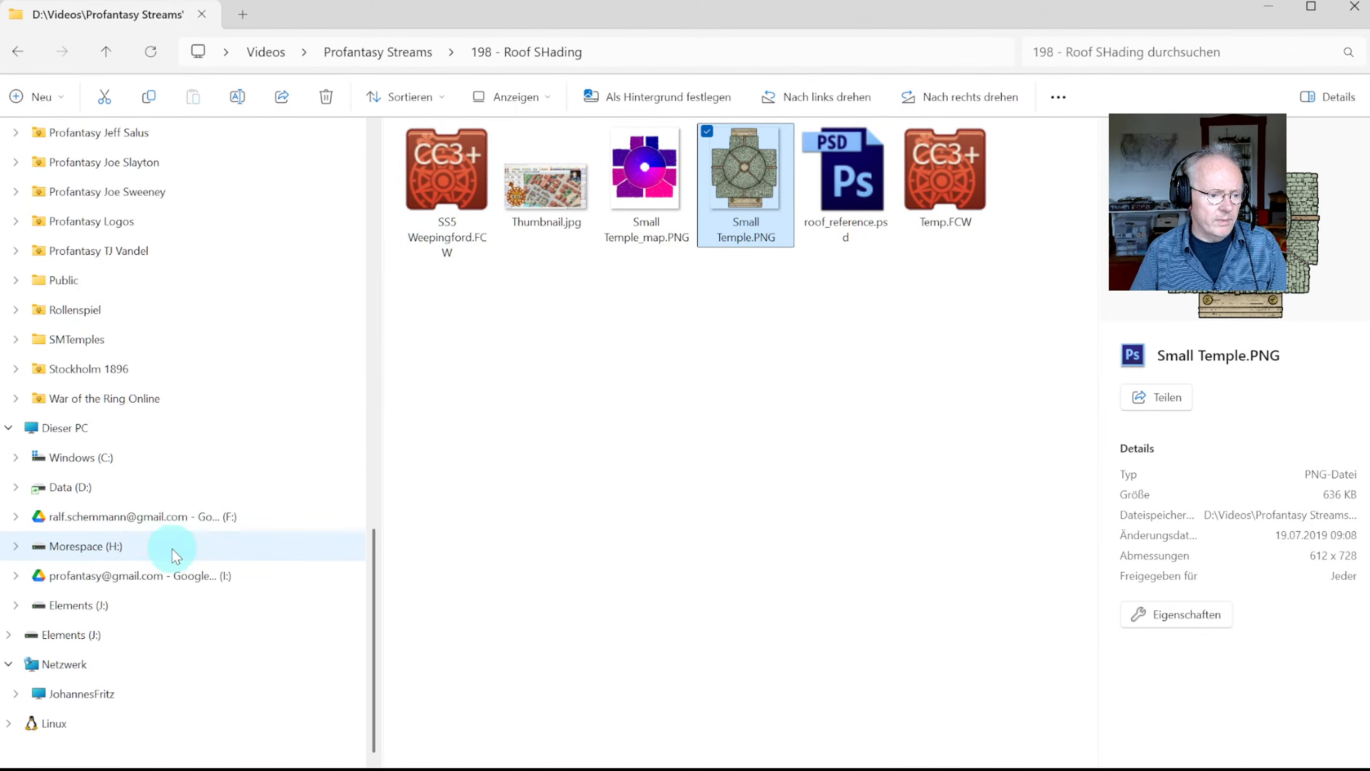
{"action": "left_click", "coordinate": [108, 489]}
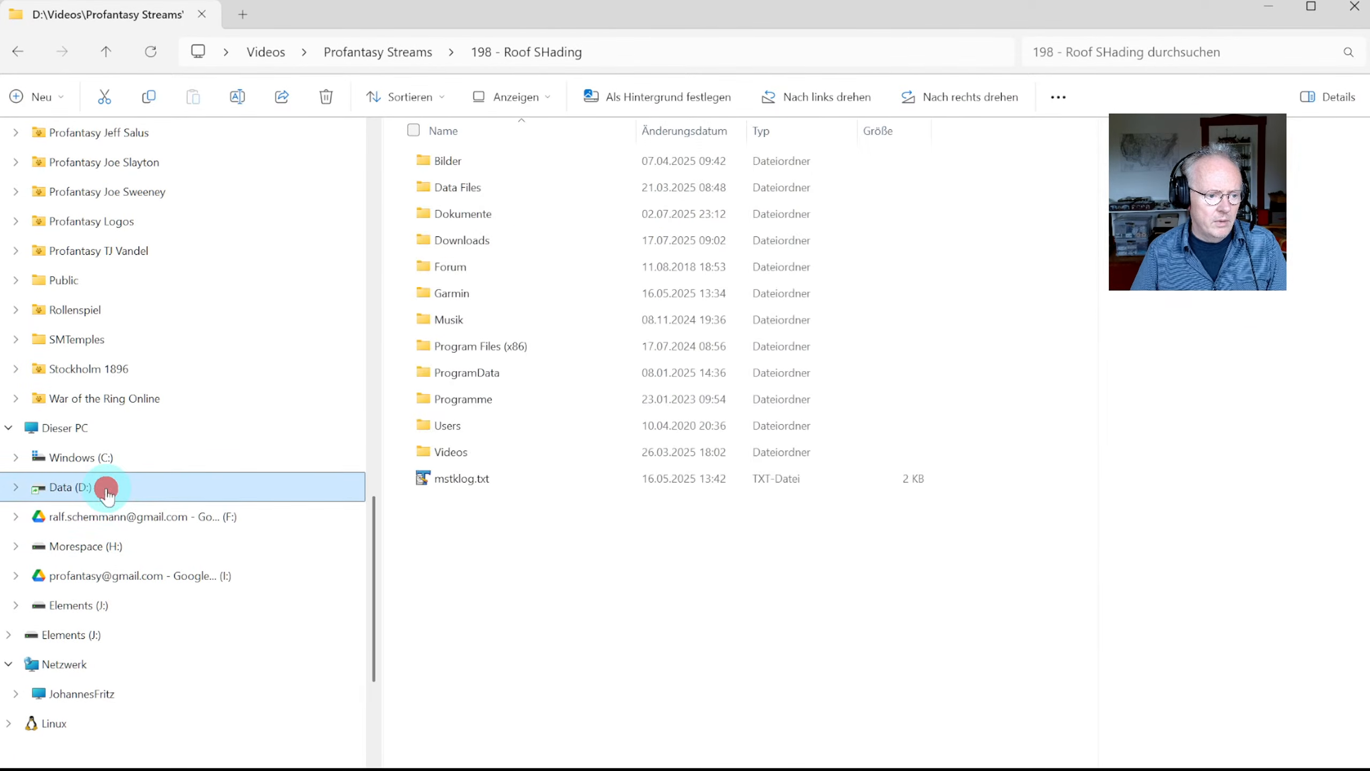
{"action": "double_click", "coordinate": [481, 370]}
{"action": "double_click", "coordinate": [459, 185]}
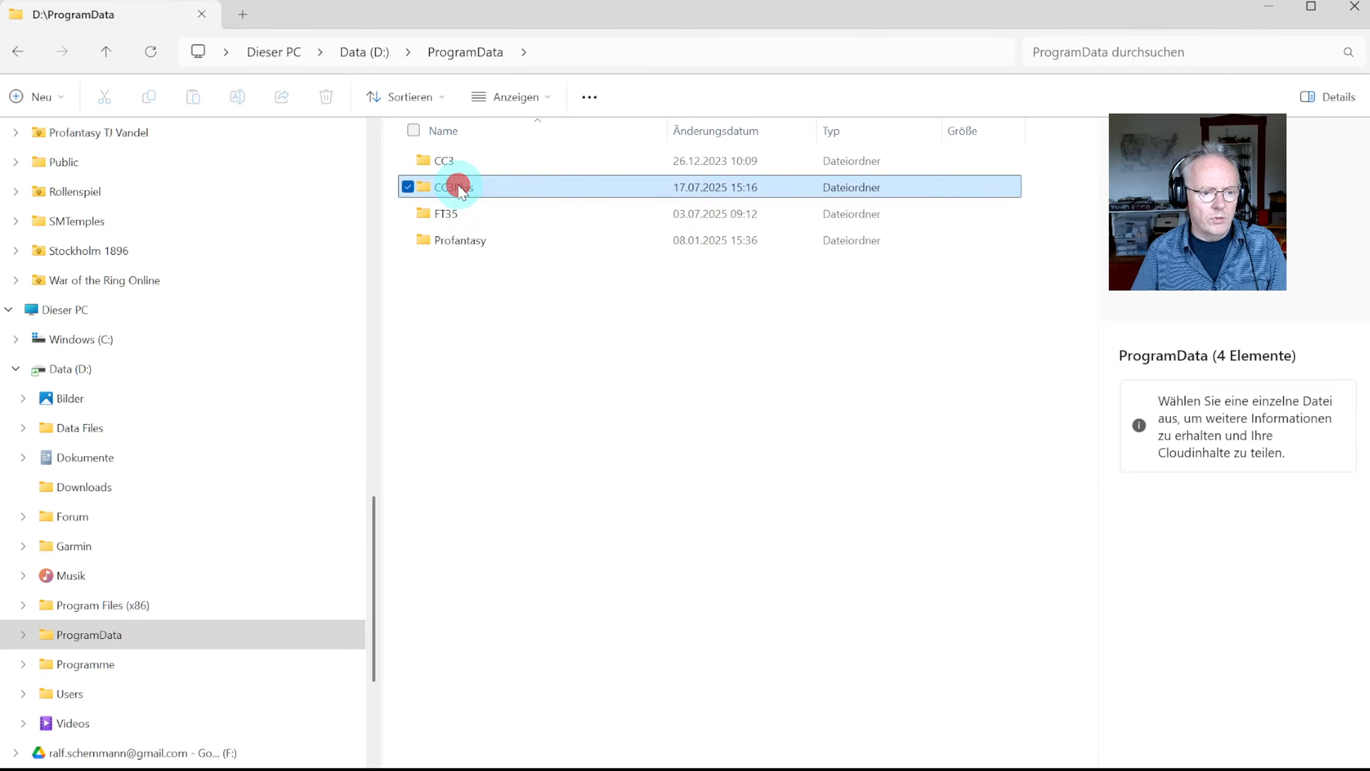
{"action": "double_click", "coordinate": [461, 559]}
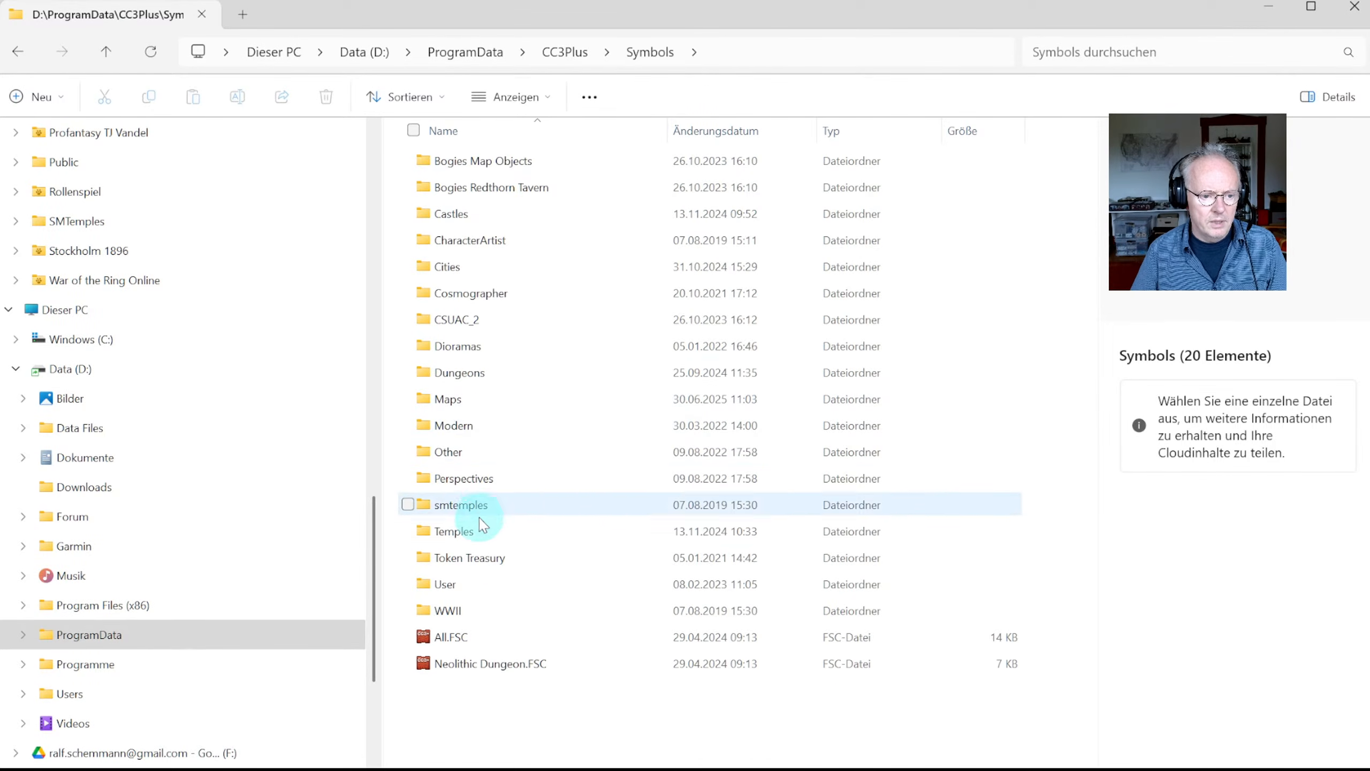
{"action": "double_click", "coordinate": [451, 267]}
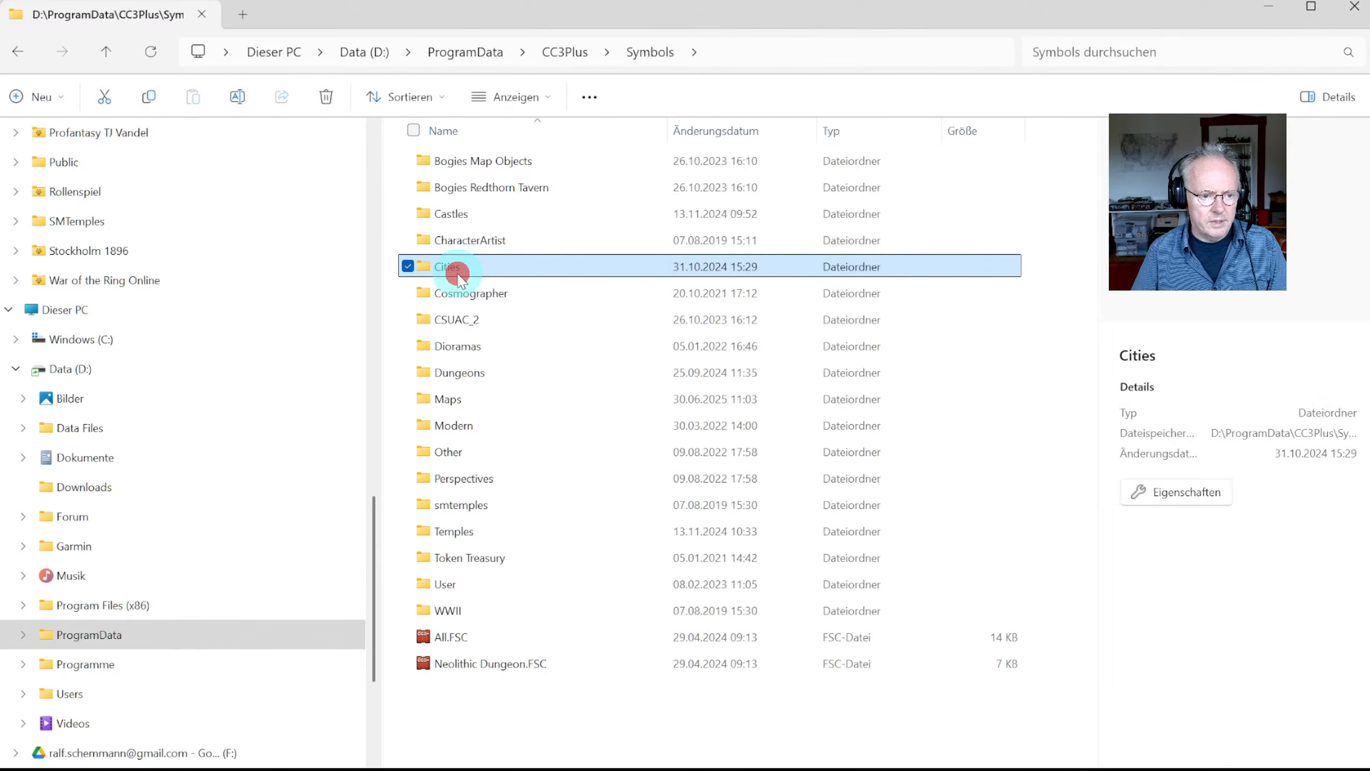
Step: Open SS5 > Cities of Schley Color > Default and hide the Details pane
{"action": "scroll", "coordinate": [518, 432], "scroll_direction": "down", "scroll_amount": 10}
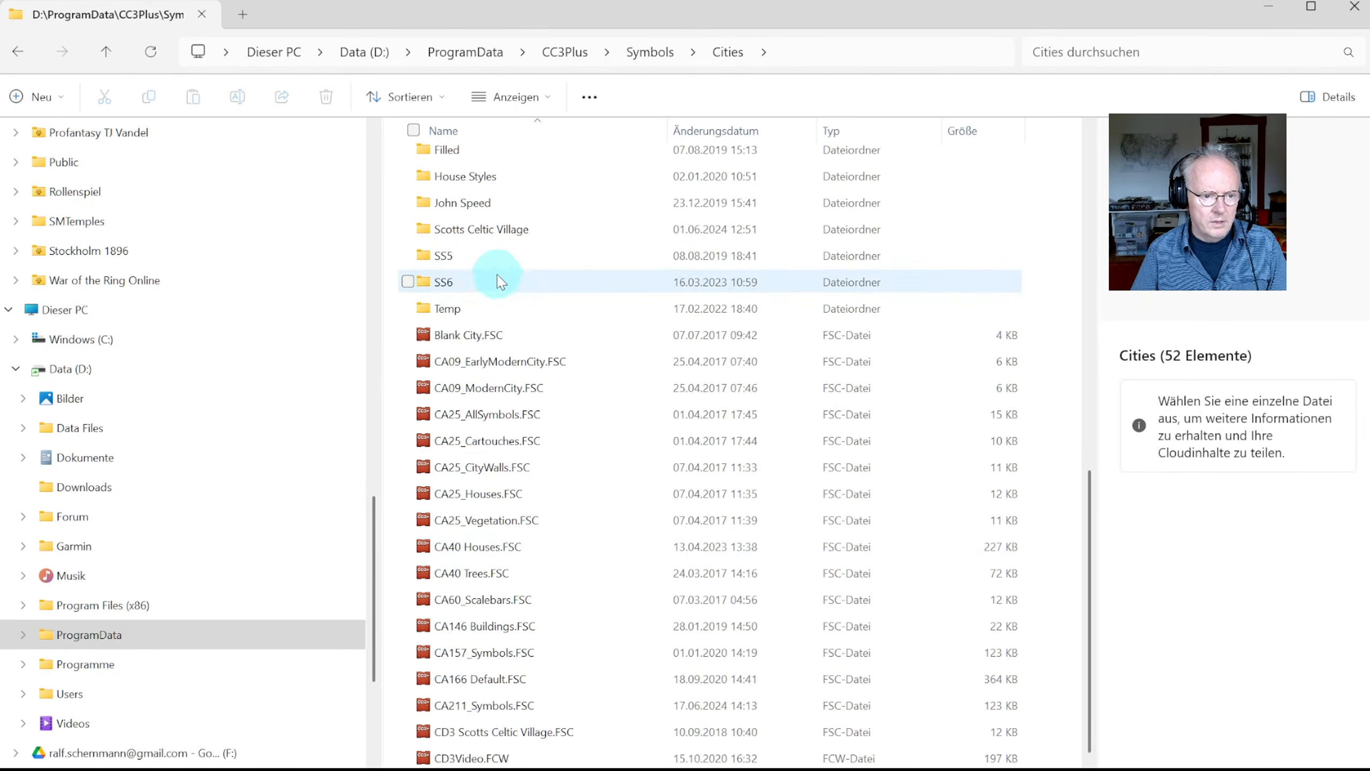
{"action": "left_click", "coordinate": [496, 263]}
{"action": "double_click", "coordinate": [497, 264]}
{"action": "double_click", "coordinate": [486, 157]}
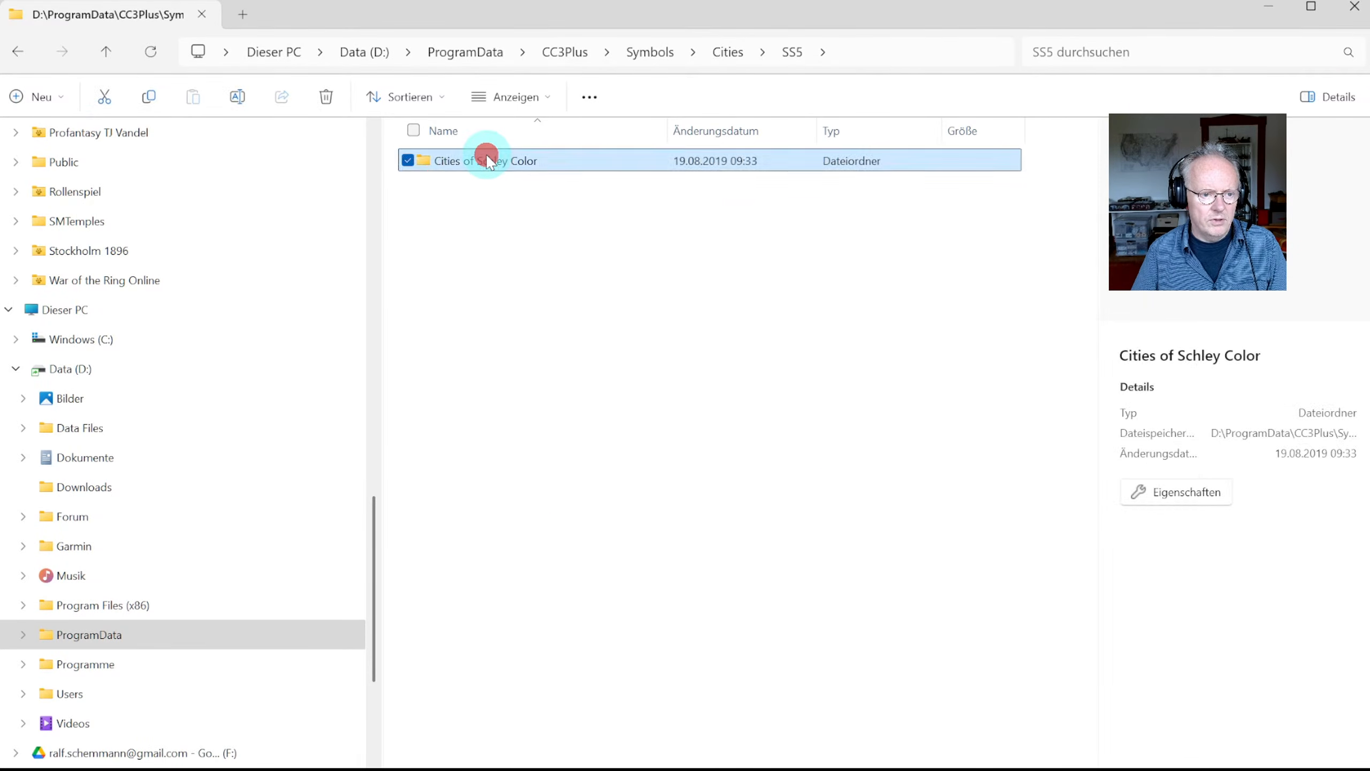
{"action": "double_click", "coordinate": [475, 212]}
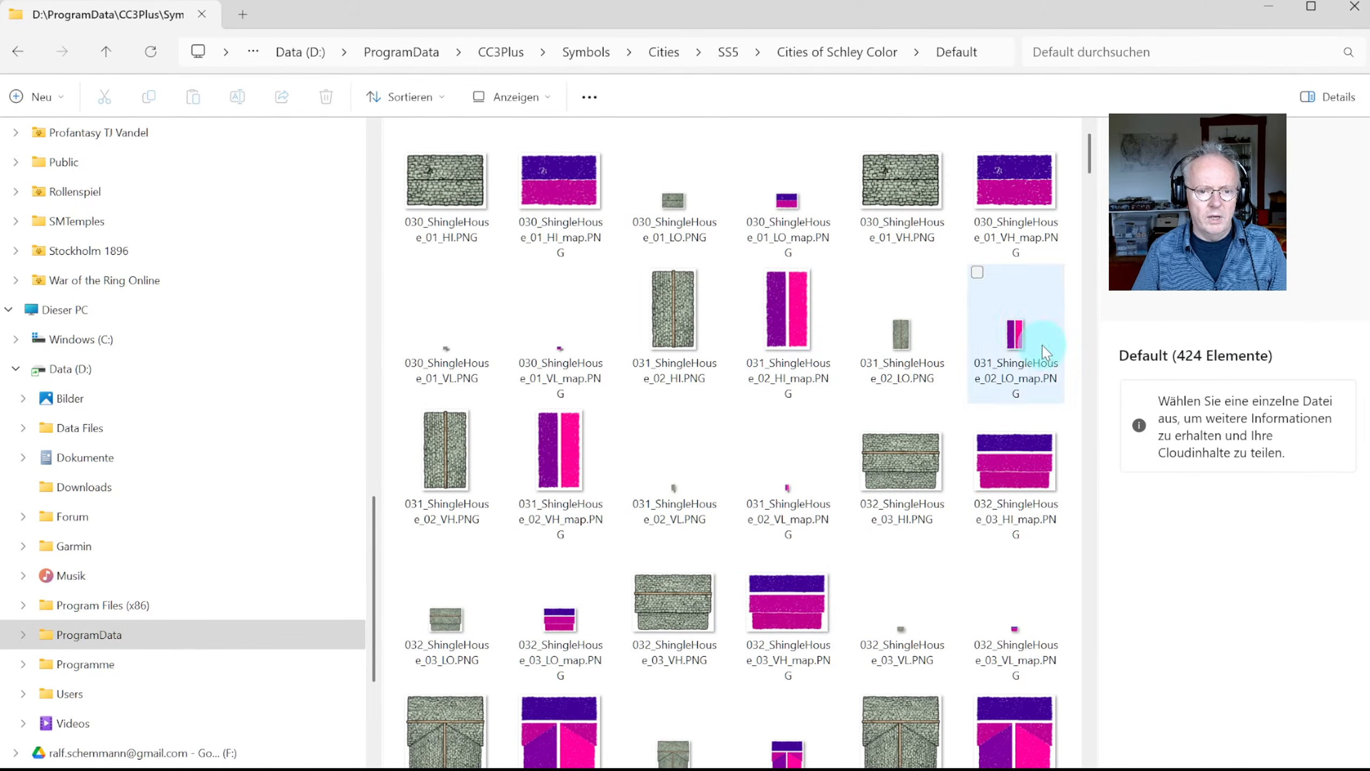
{"action": "left_click", "coordinate": [1340, 98]}
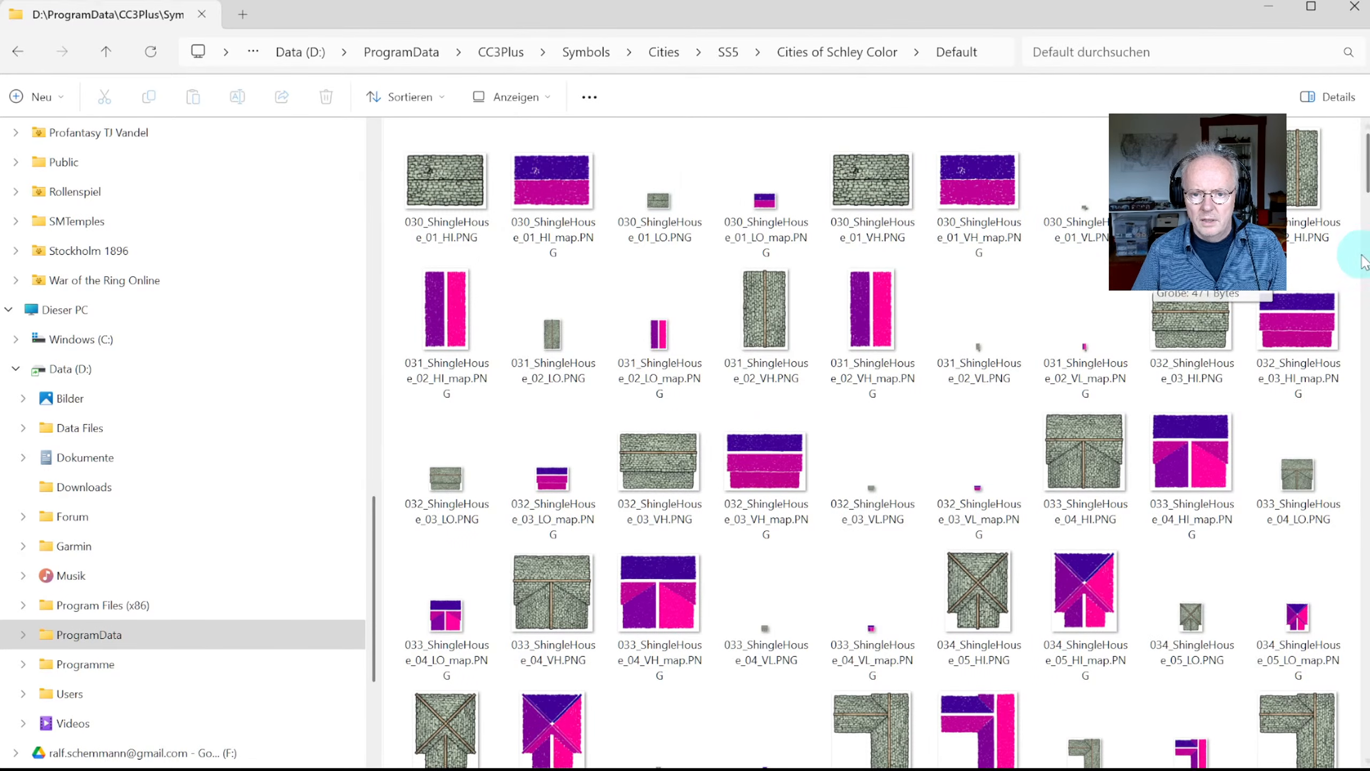
Step: Narrow the Explorer window beside Photoshop and select the 031_ShingleHouse_02_VH_map thumbnail
{"action": "left_click_drag", "start_coordinate": [1365, 263], "coordinate": [1252, 259]}
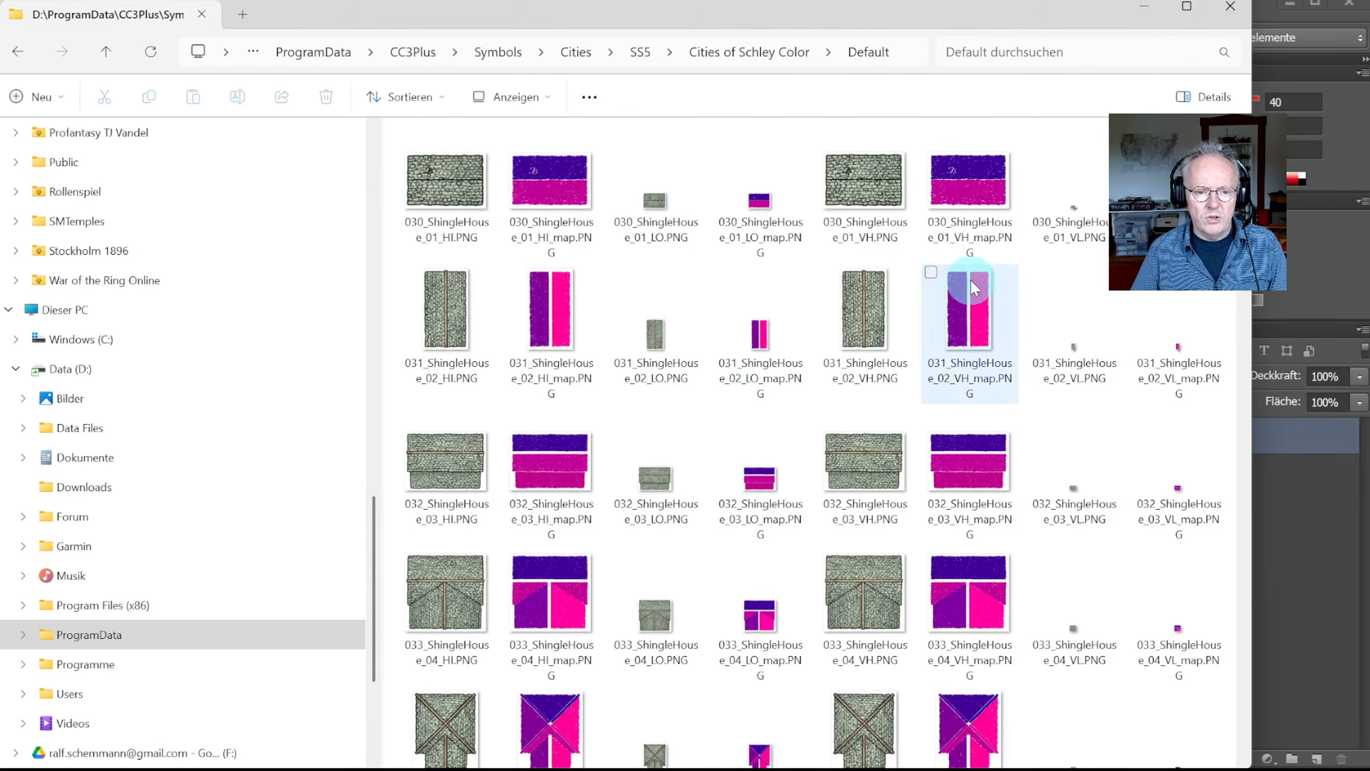
{"action": "left_click", "coordinate": [555, 314]}
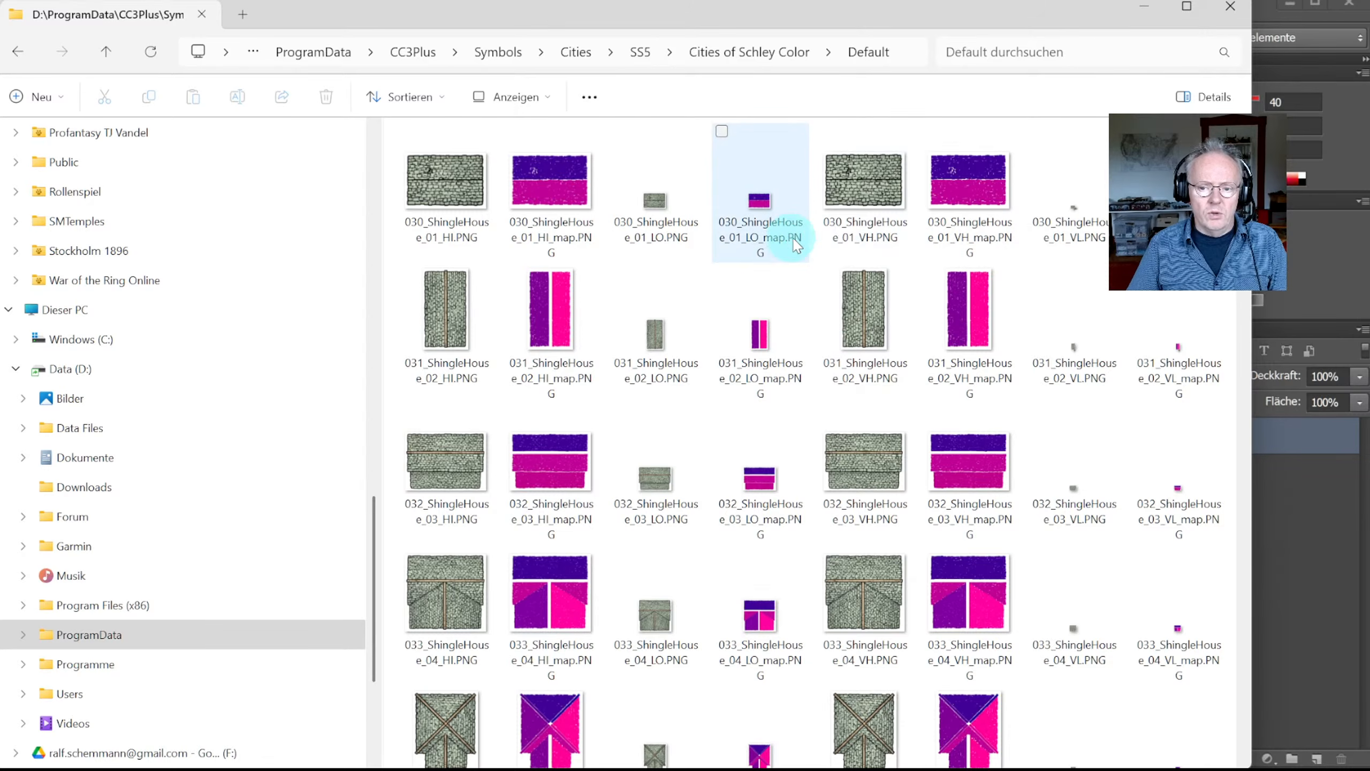
{"action": "mouse_move", "coordinate": [786, 251]}
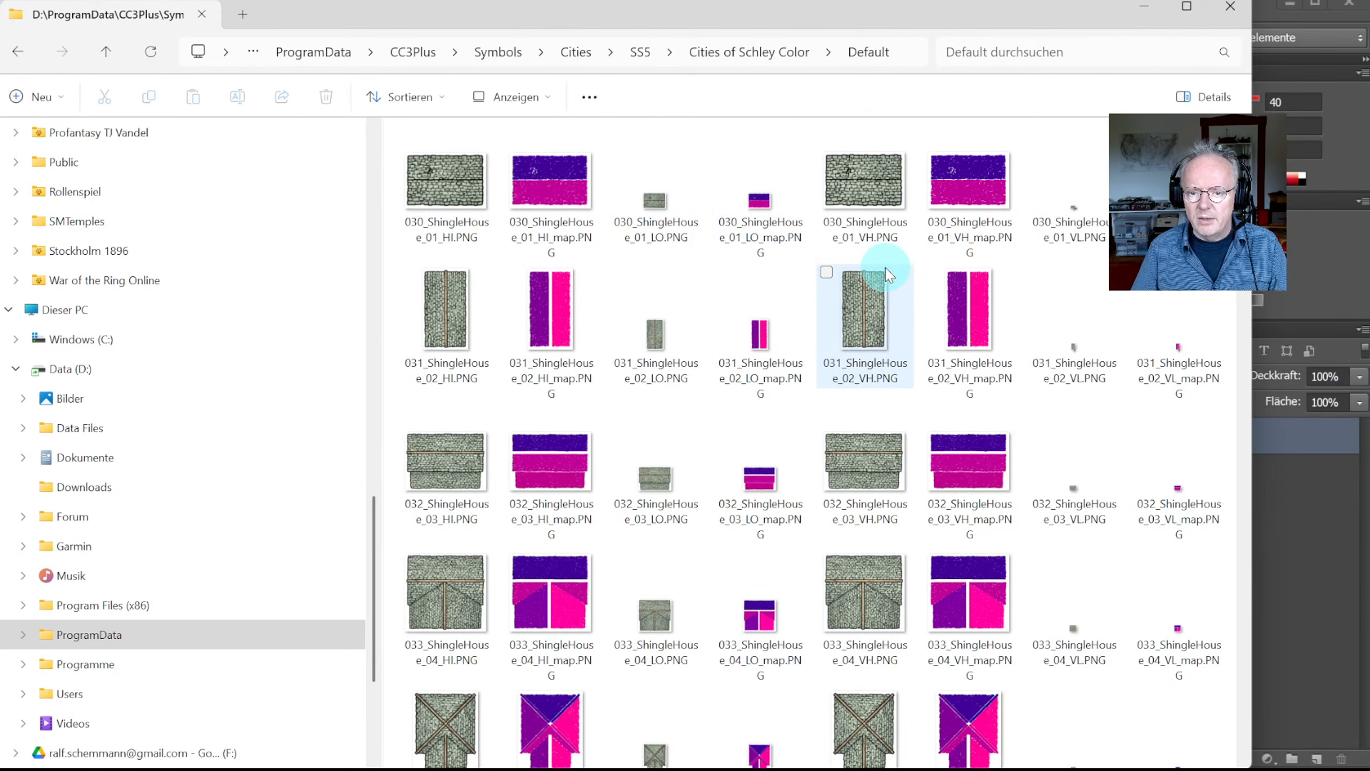
{"action": "mouse_move", "coordinate": [889, 276]}
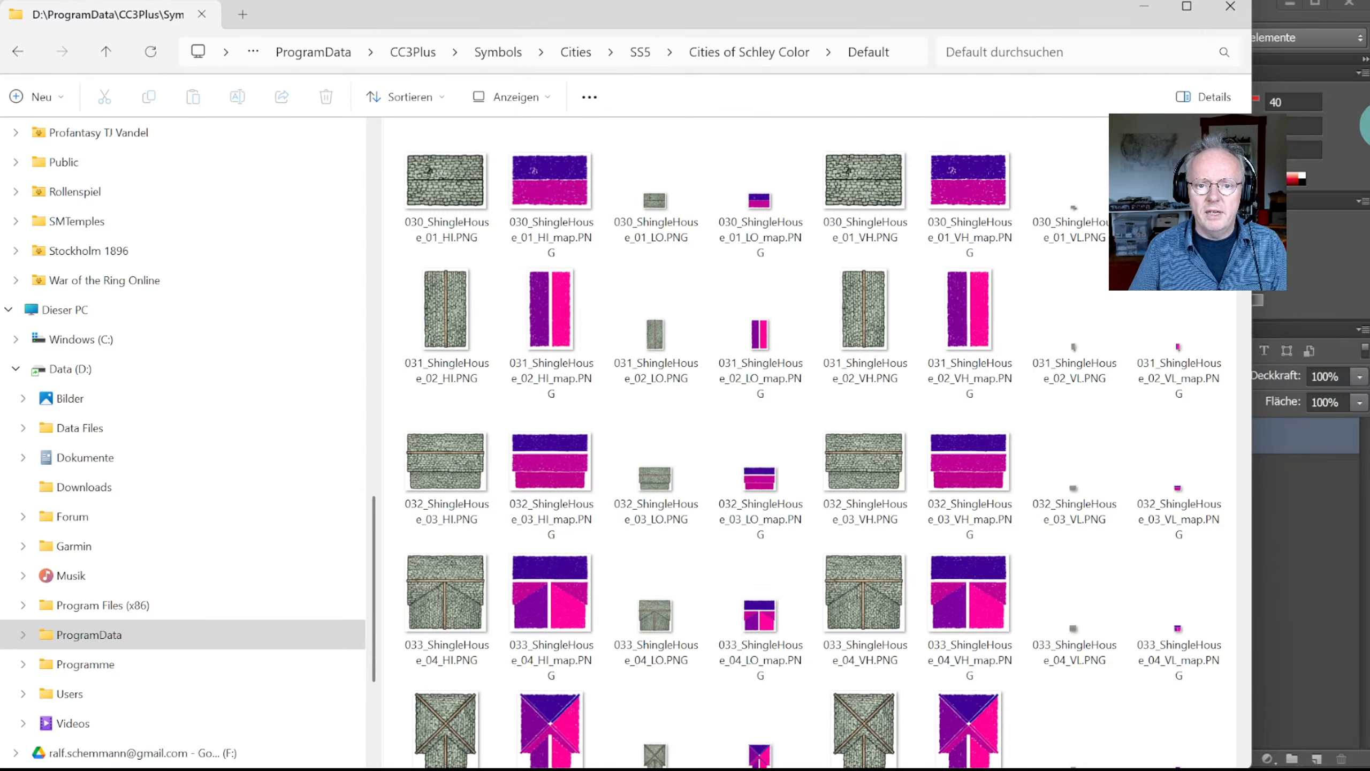
Step: Close Small Temple_map.PNG in Photoshop, then bring the Explorer symbol folder back up
{"action": "left_click", "coordinate": [1146, 11]}
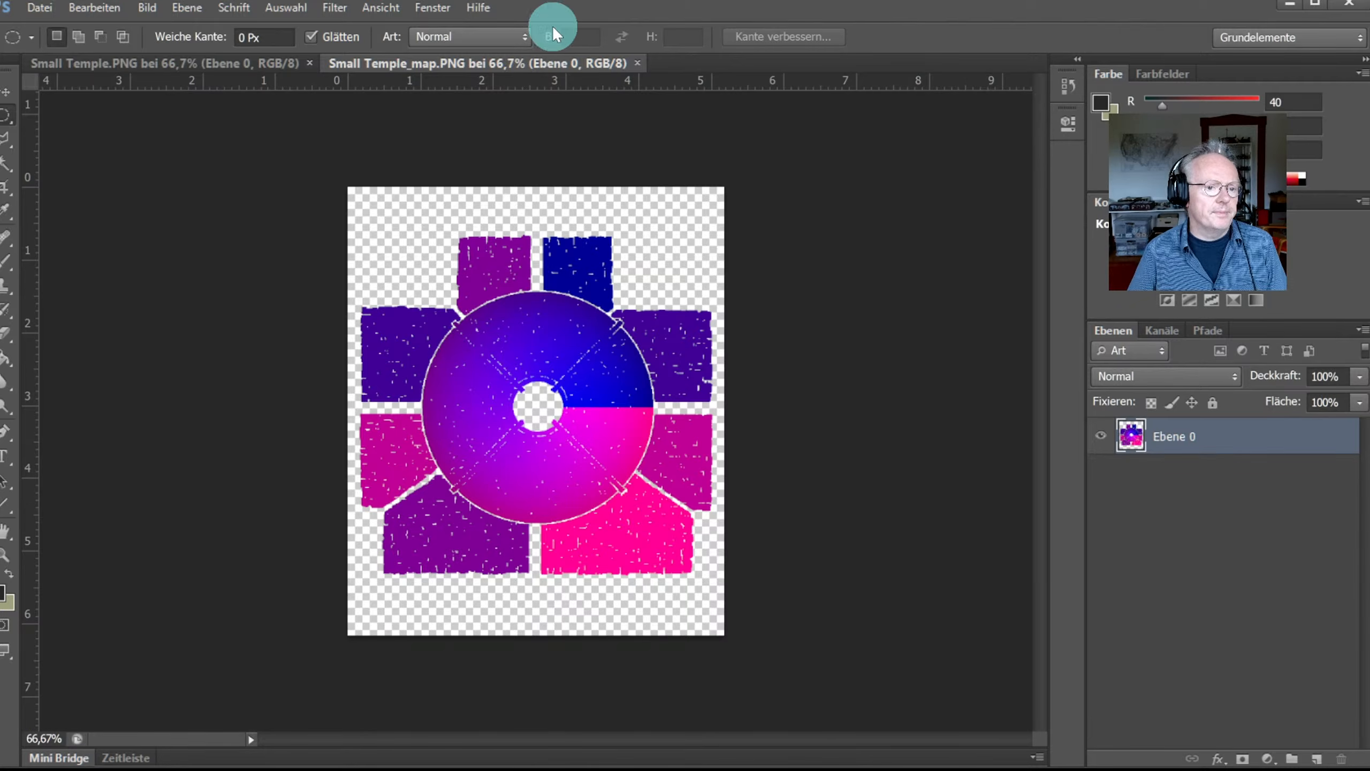
{"action": "left_click", "coordinate": [638, 62]}
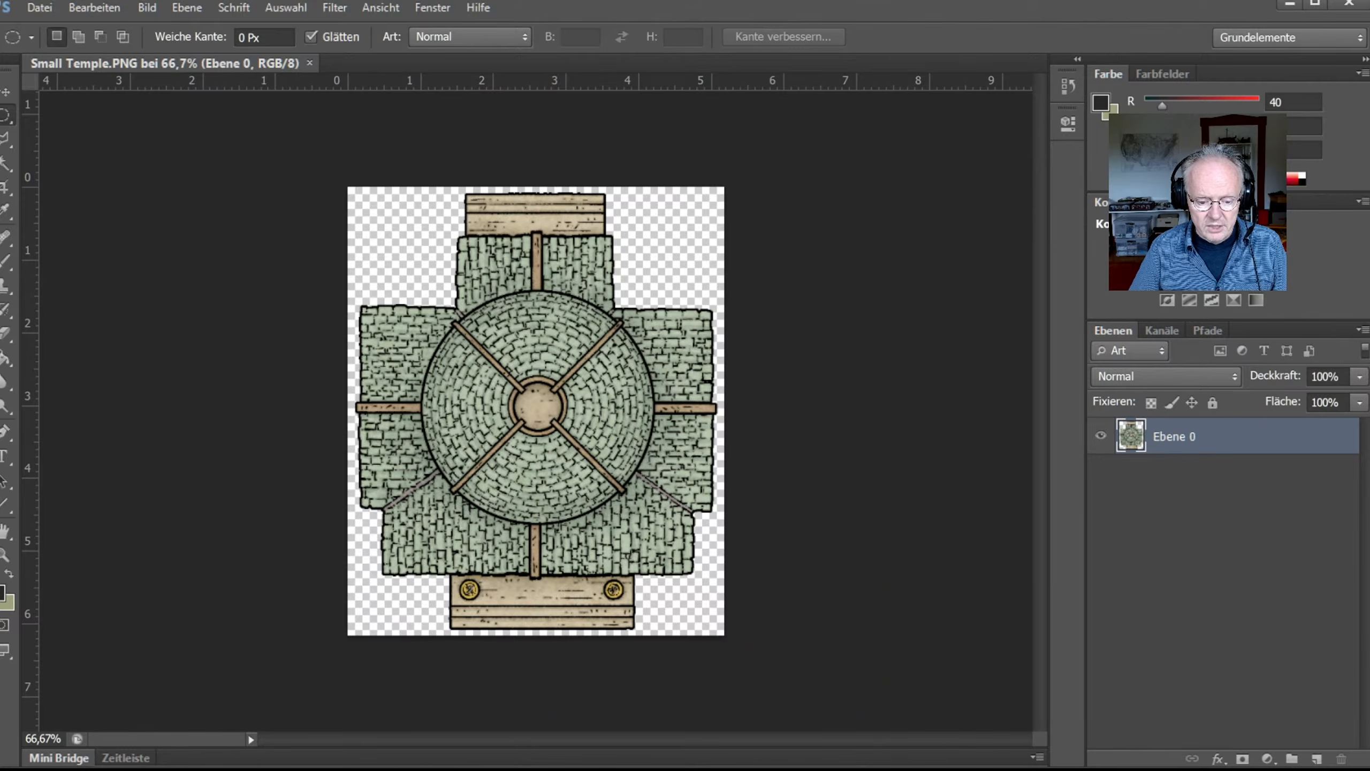
{"action": "key", "text": "alt+Tab"}
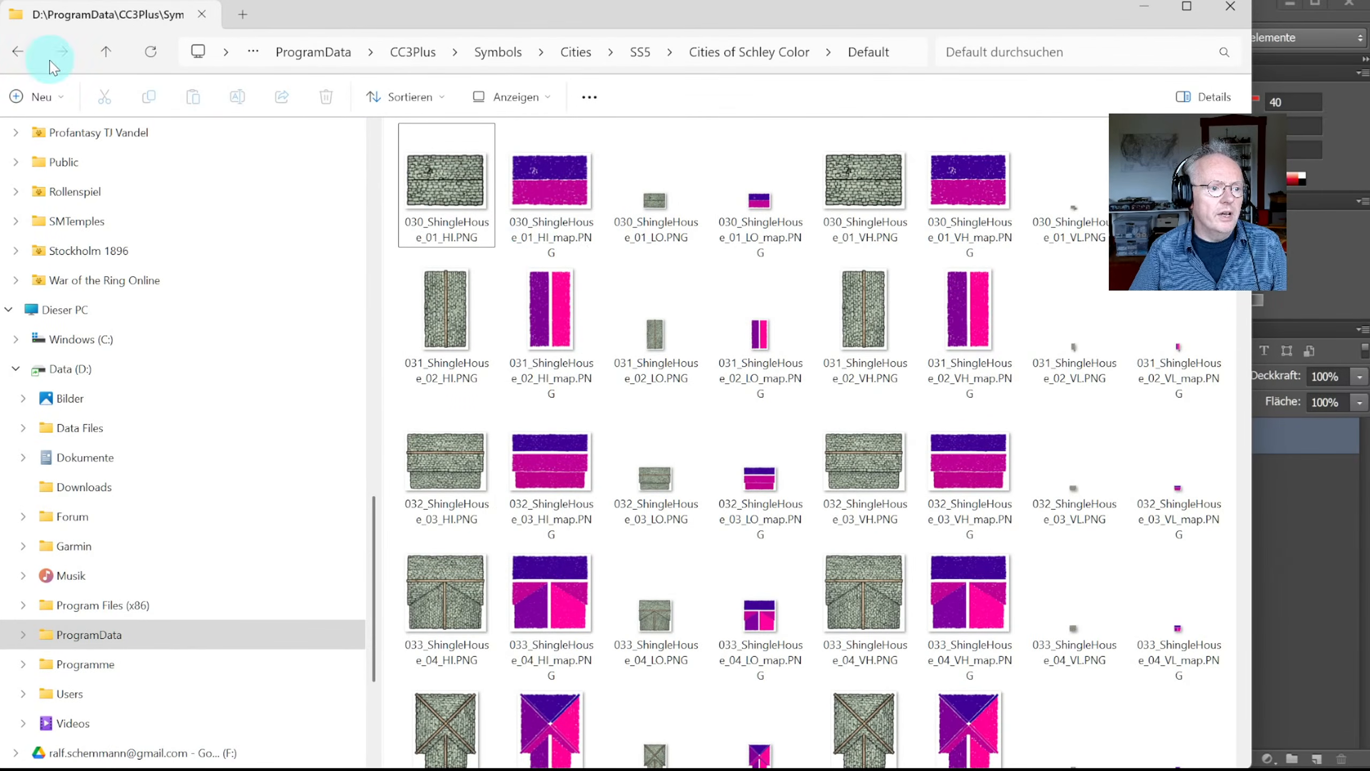
Step: Step Explorer back to the 198 - Roof SHading folder, select roof_reference.psd, and return to Photoshop
{"action": "left_click", "coordinate": [17, 51]}
{"action": "left_click", "coordinate": [17, 51]}
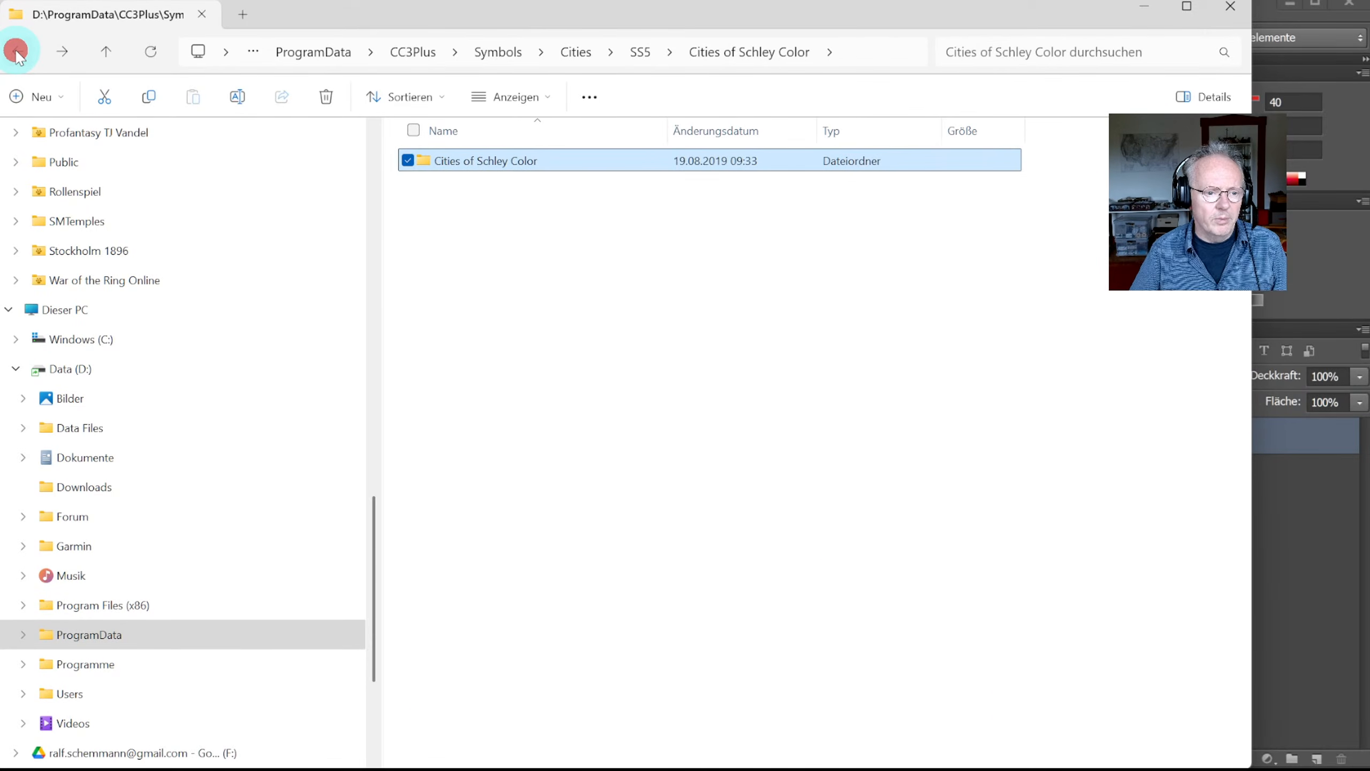
{"action": "left_click", "coordinate": [17, 52]}
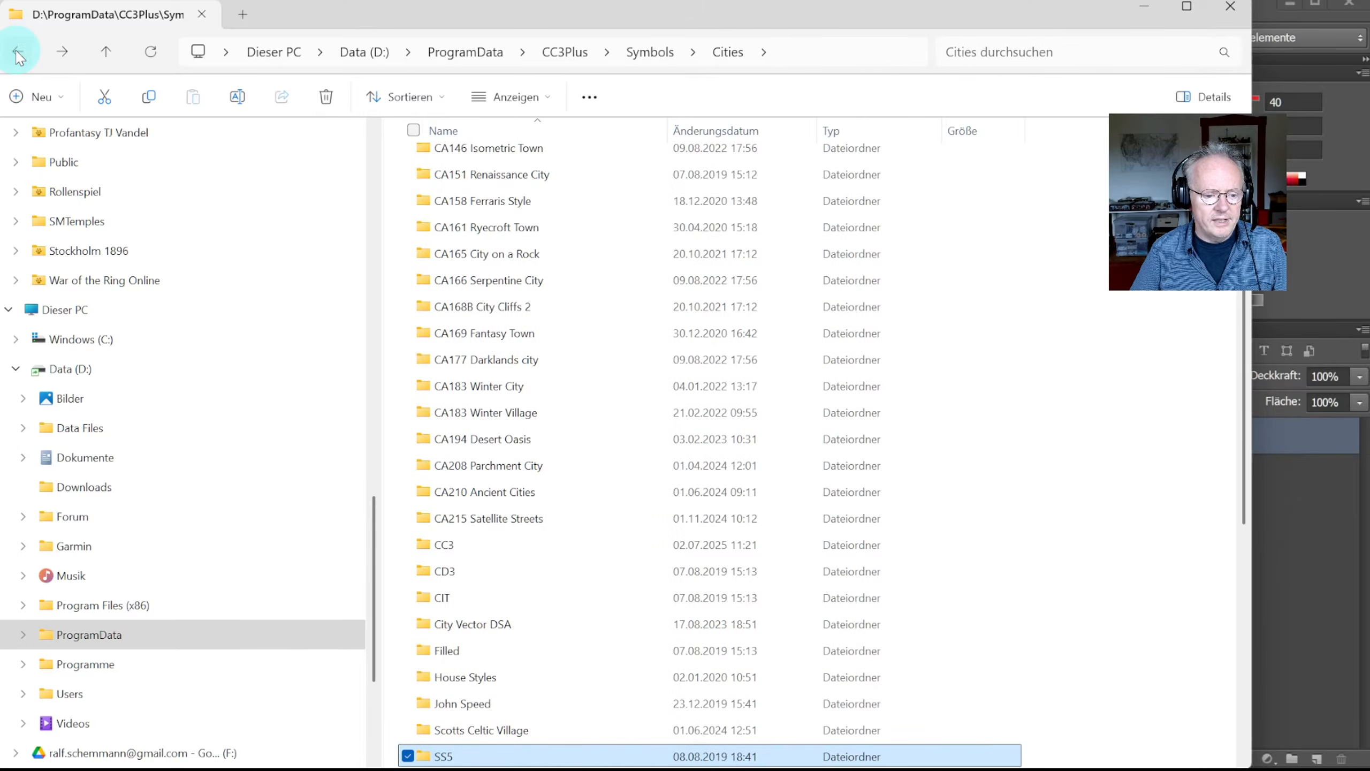
{"action": "left_click", "coordinate": [17, 52]}
{"action": "left_click", "coordinate": [17, 51]}
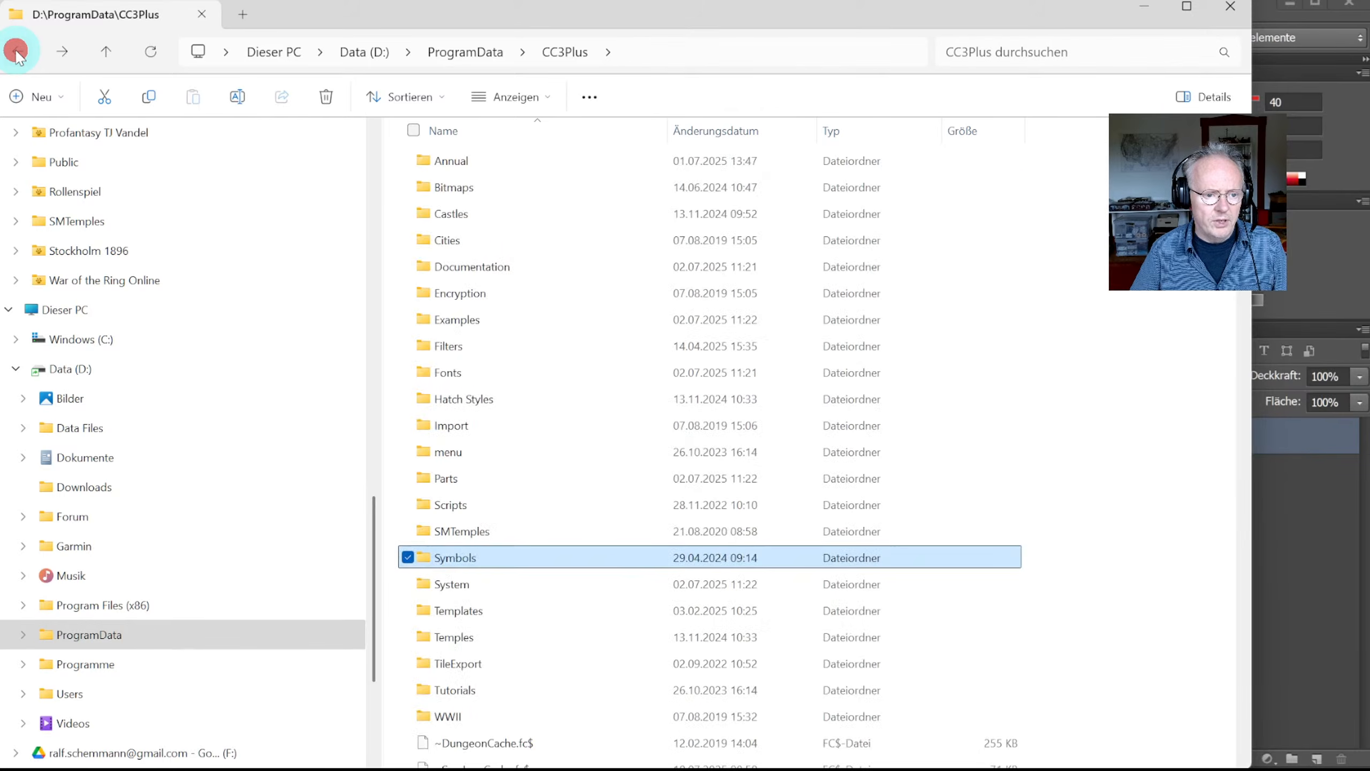
{"action": "left_click", "coordinate": [17, 51]}
{"action": "left_click", "coordinate": [17, 52]}
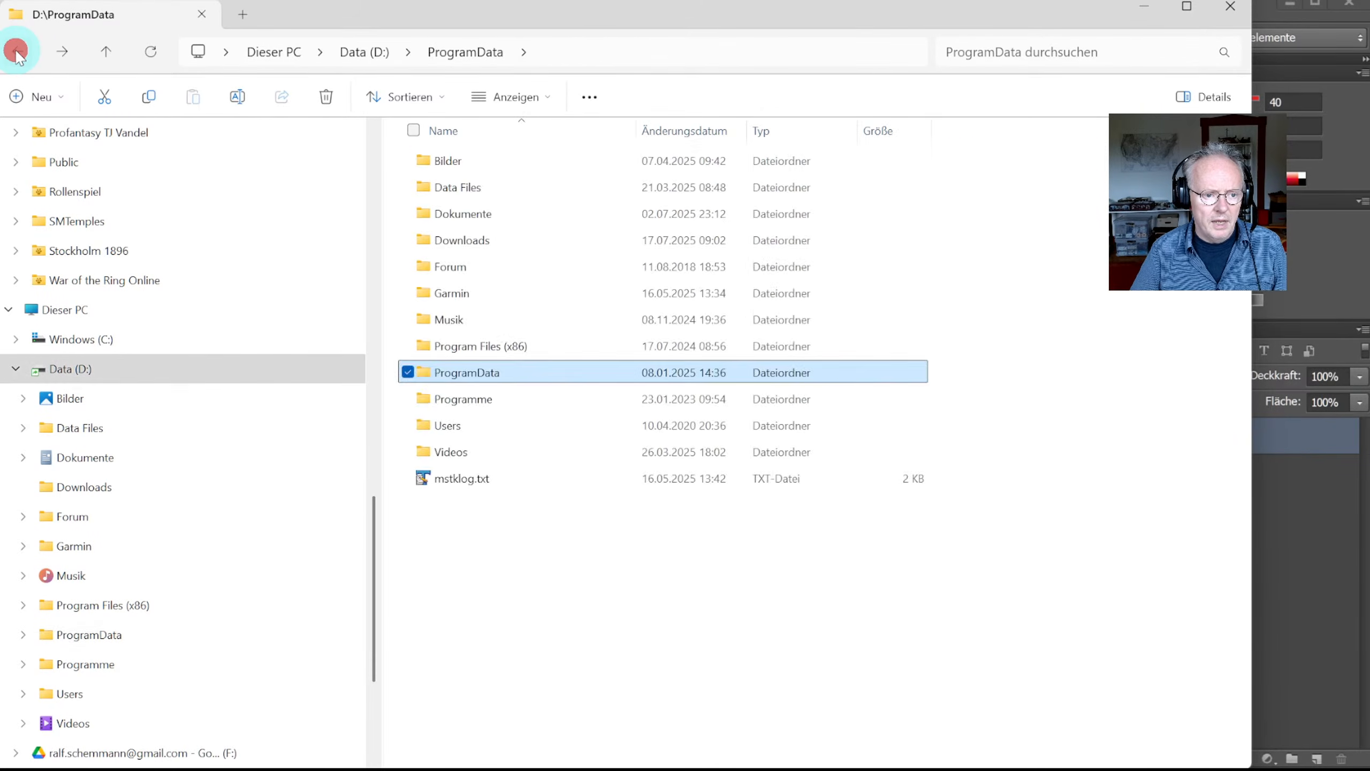
{"action": "left_click", "coordinate": [17, 51]}
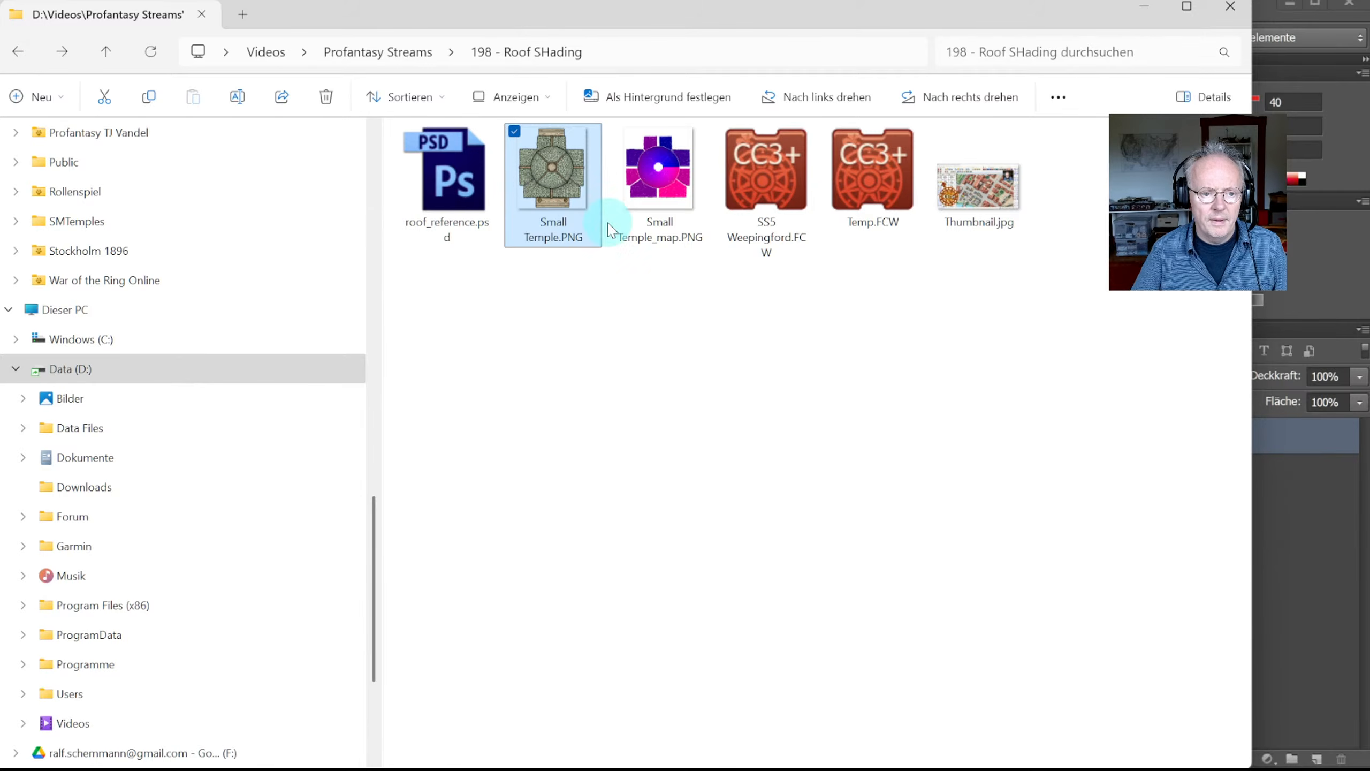
{"action": "left_click", "coordinate": [442, 185]}
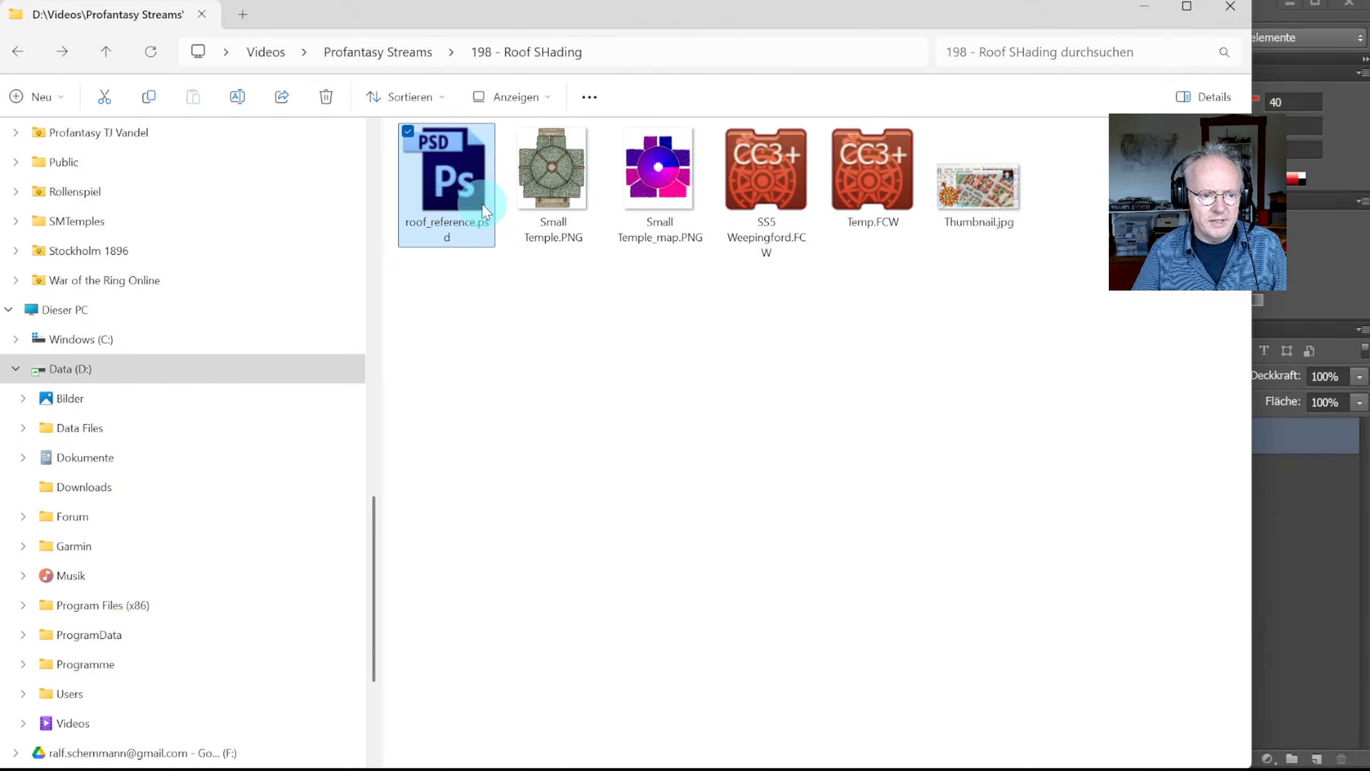
{"action": "left_click", "coordinate": [1263, 17]}
{"action": "left_click", "coordinate": [39, 7]}
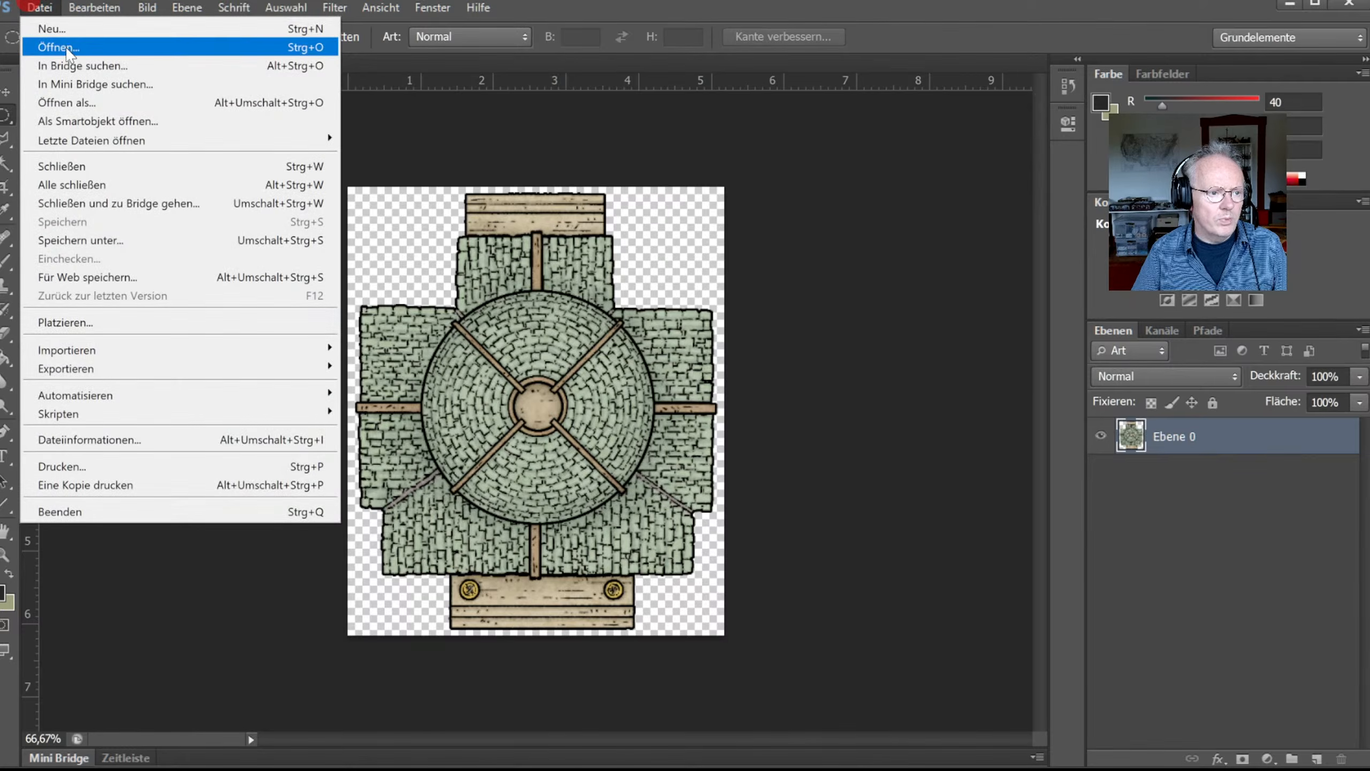
Step: Open roof_reference.psd in Photoshop as a second document
{"action": "left_click", "coordinate": [69, 51]}
{"action": "left_click", "coordinate": [576, 234]}
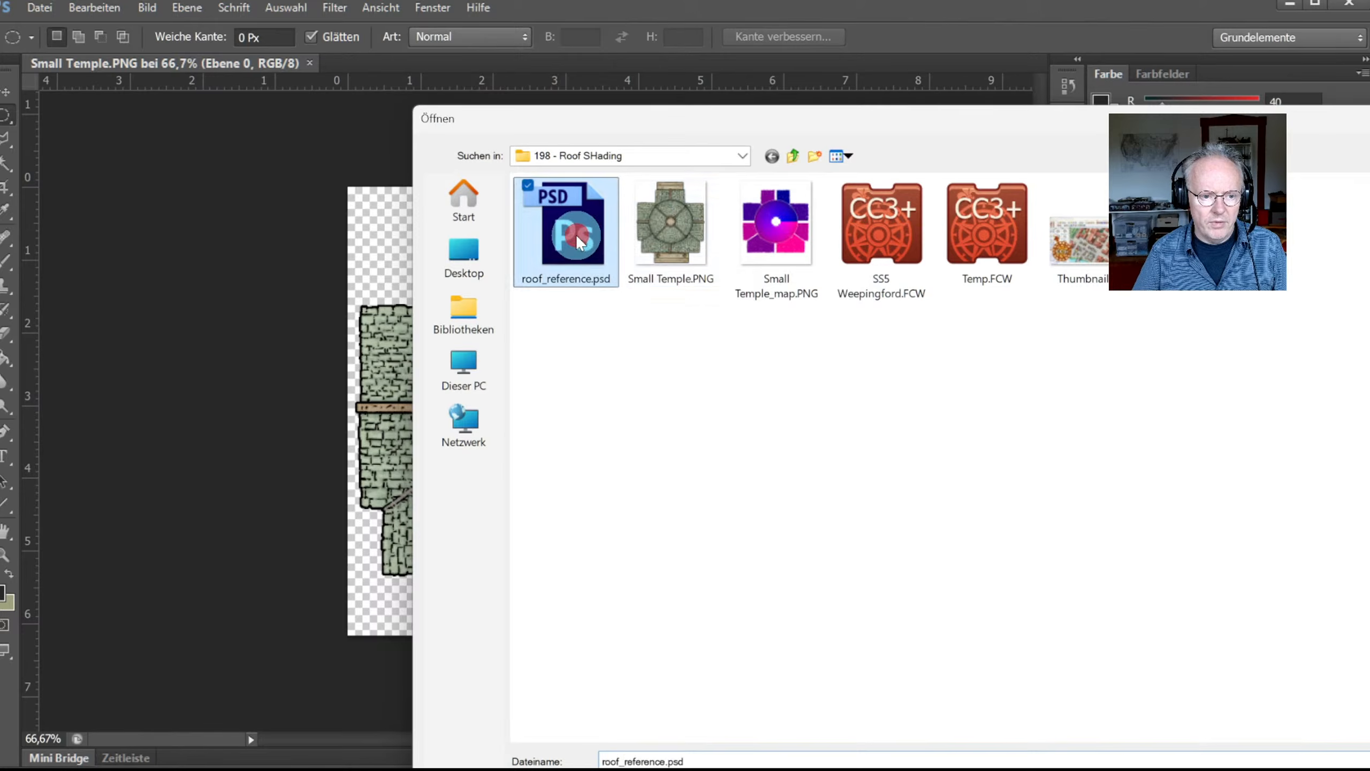
{"action": "double_click", "coordinate": [576, 234]}
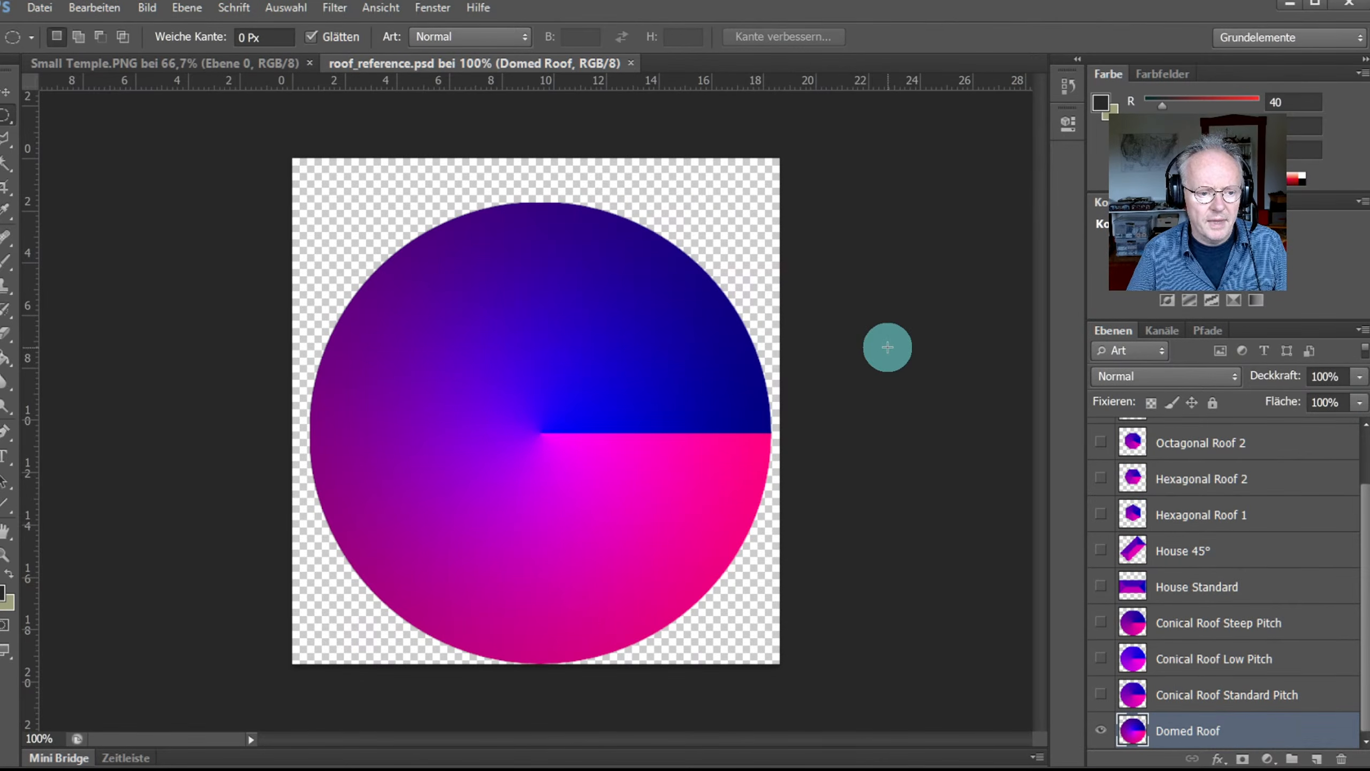
{"action": "left_click_drag", "start_coordinate": [1368, 500], "coordinate": [1360, 626]}
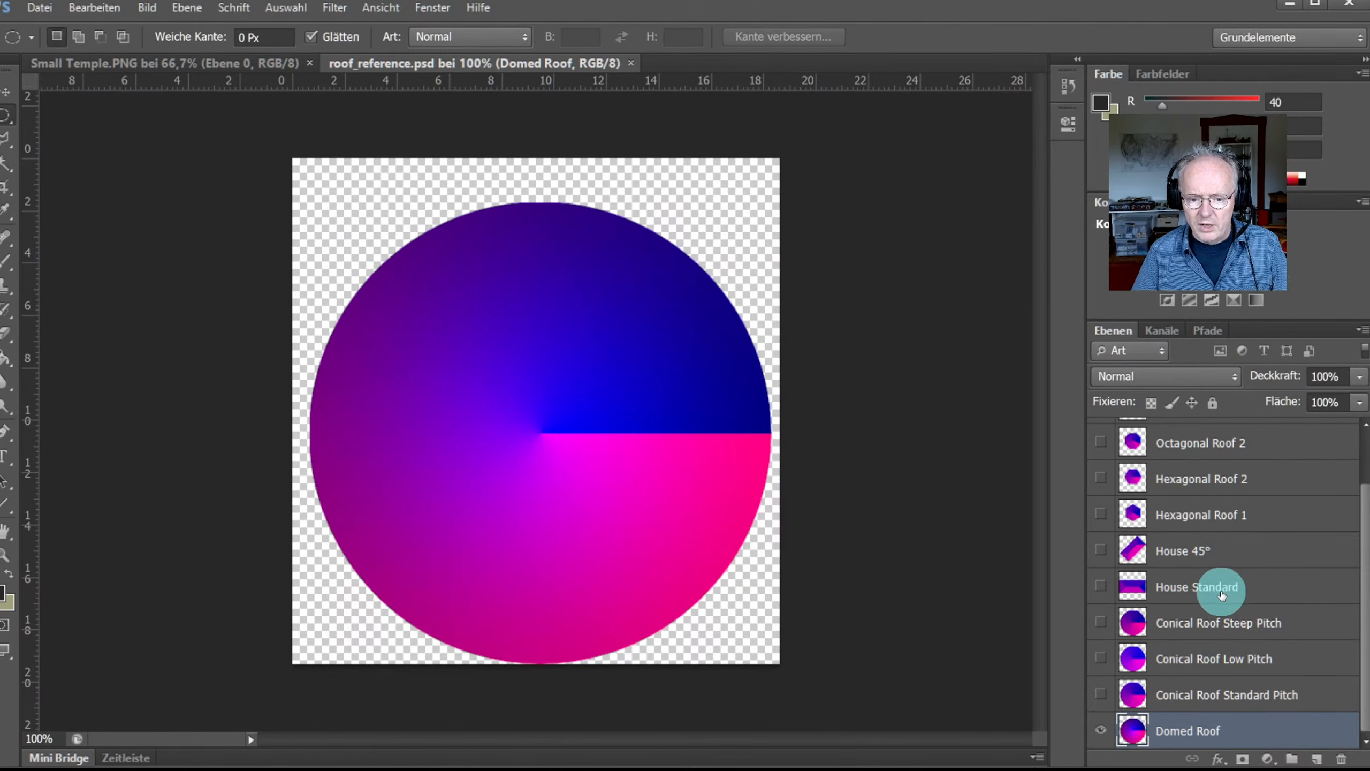
Step: Swap Domed Roof for the House Standard layer, then open the foreground Color Picker with the Eyedropper active
{"action": "left_click", "coordinate": [1101, 730]}
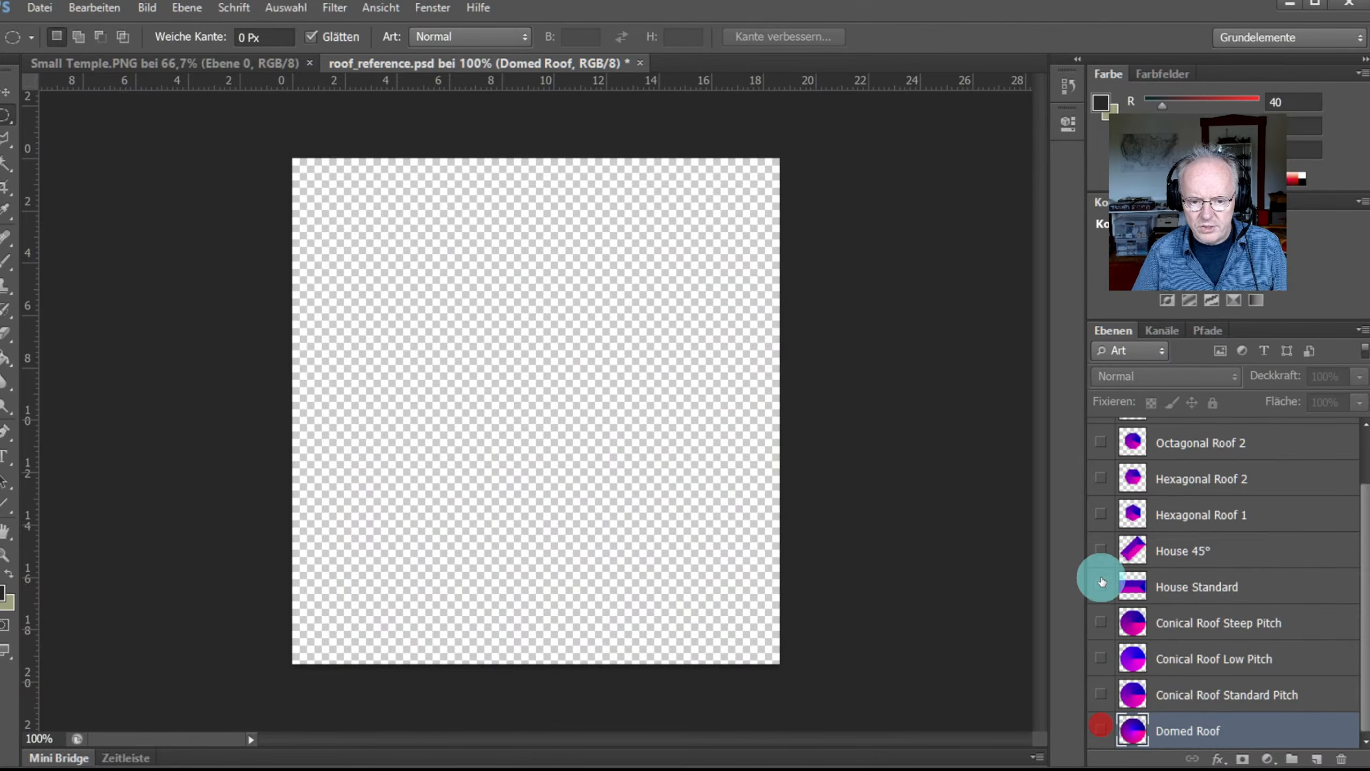
{"action": "left_click", "coordinate": [1100, 587]}
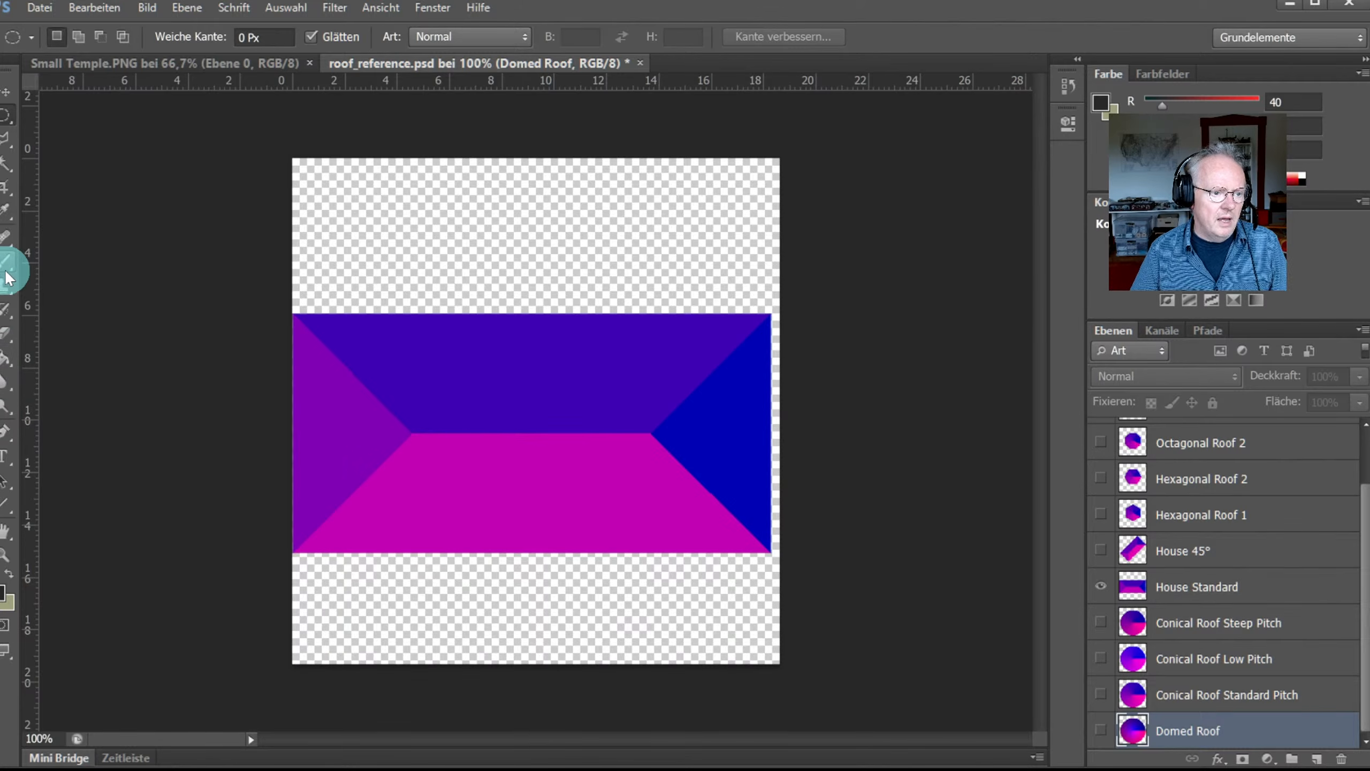
{"action": "left_click", "coordinate": [5, 211]}
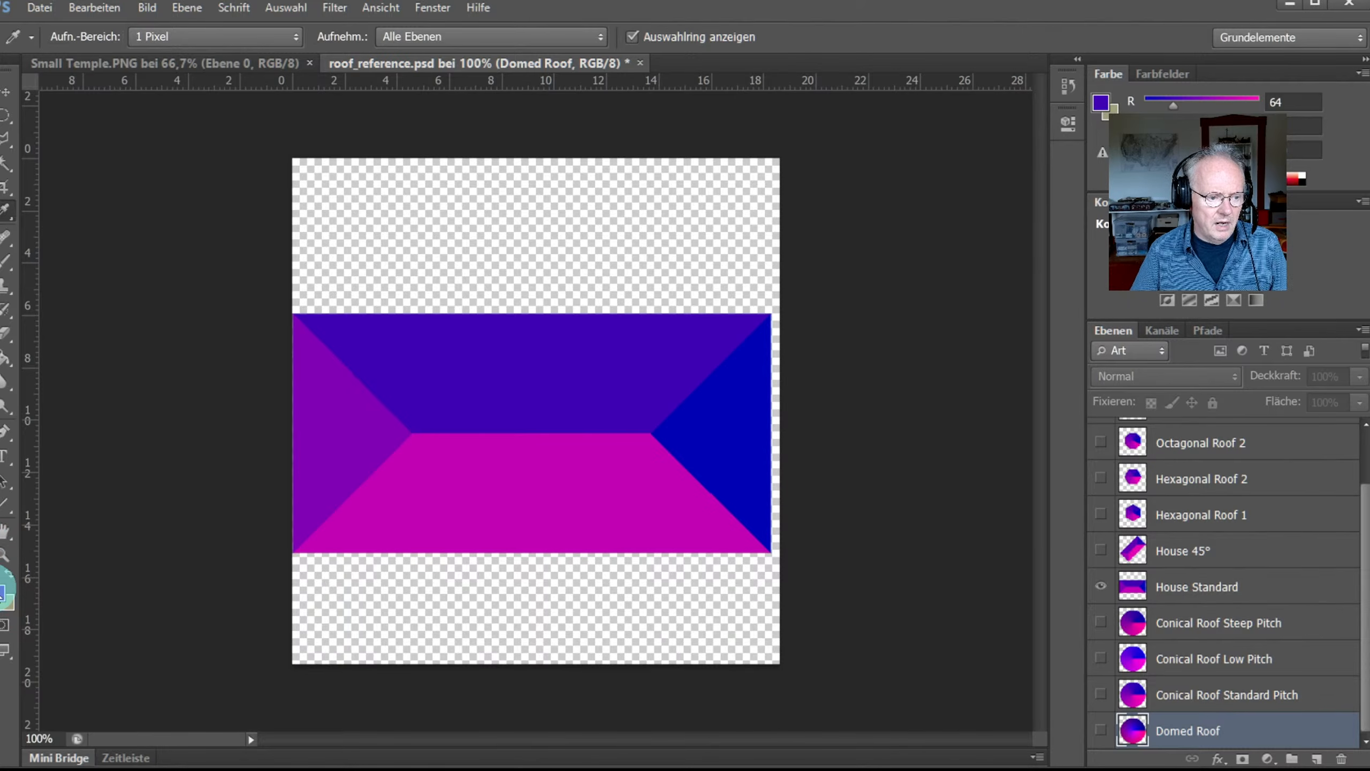
{"action": "left_click", "coordinate": [4, 594]}
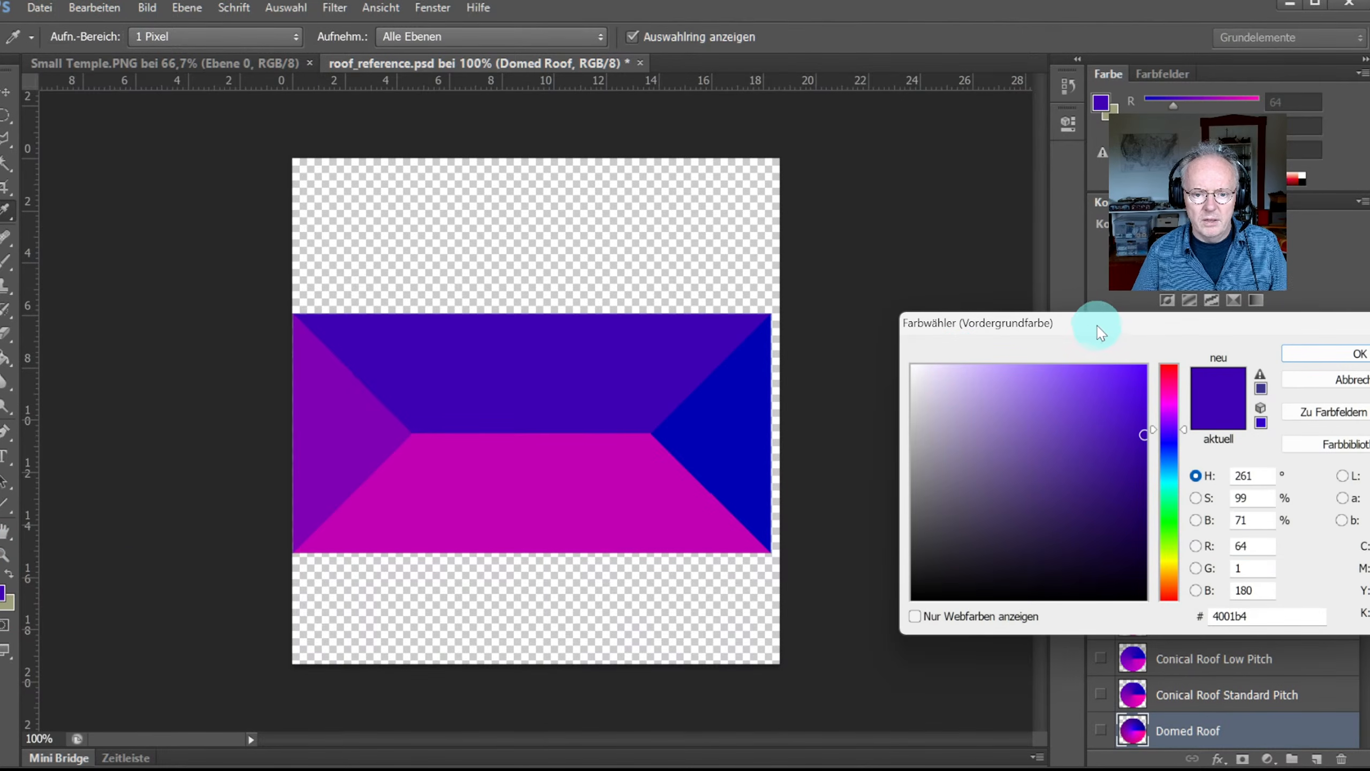
{"action": "left_click_drag", "start_coordinate": [1106, 326], "coordinate": [897, 274]}
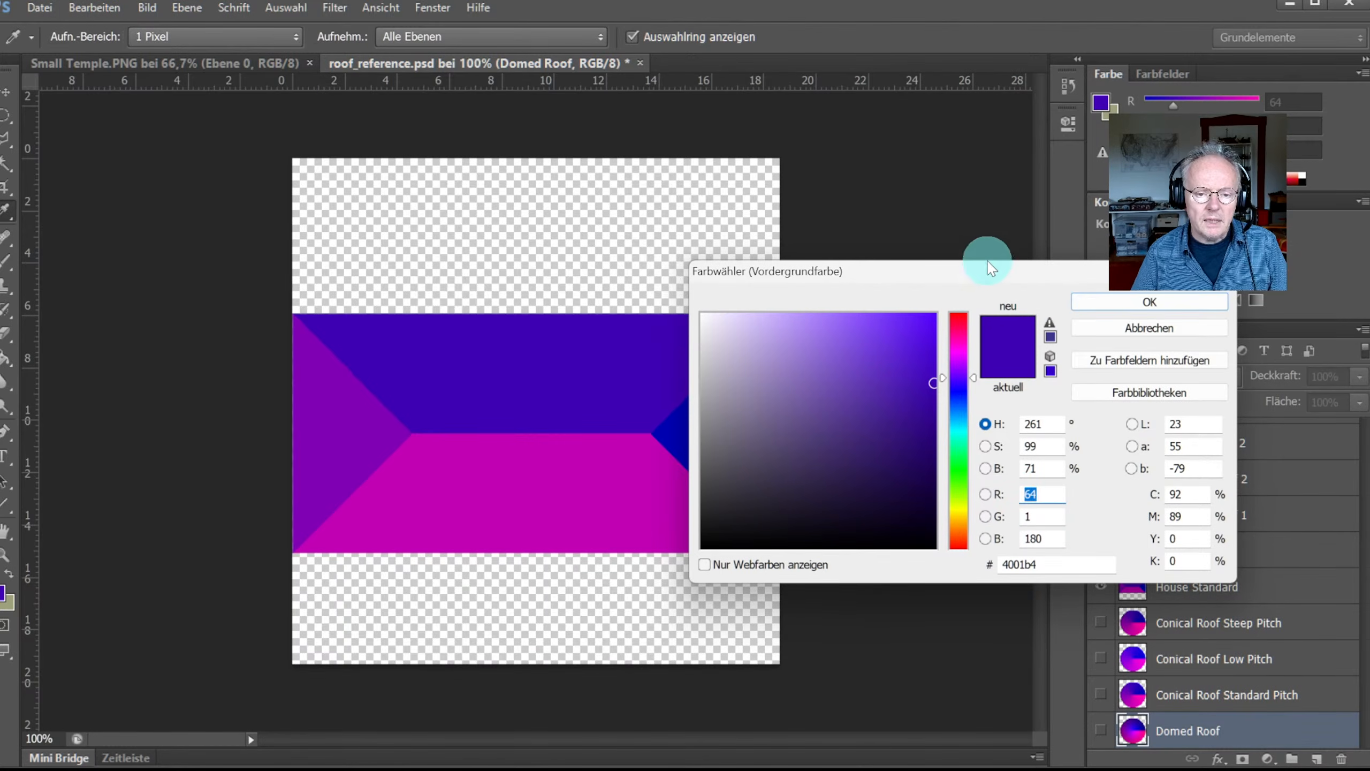
{"action": "left_click_drag", "start_coordinate": [982, 277], "coordinate": [1010, 210]}
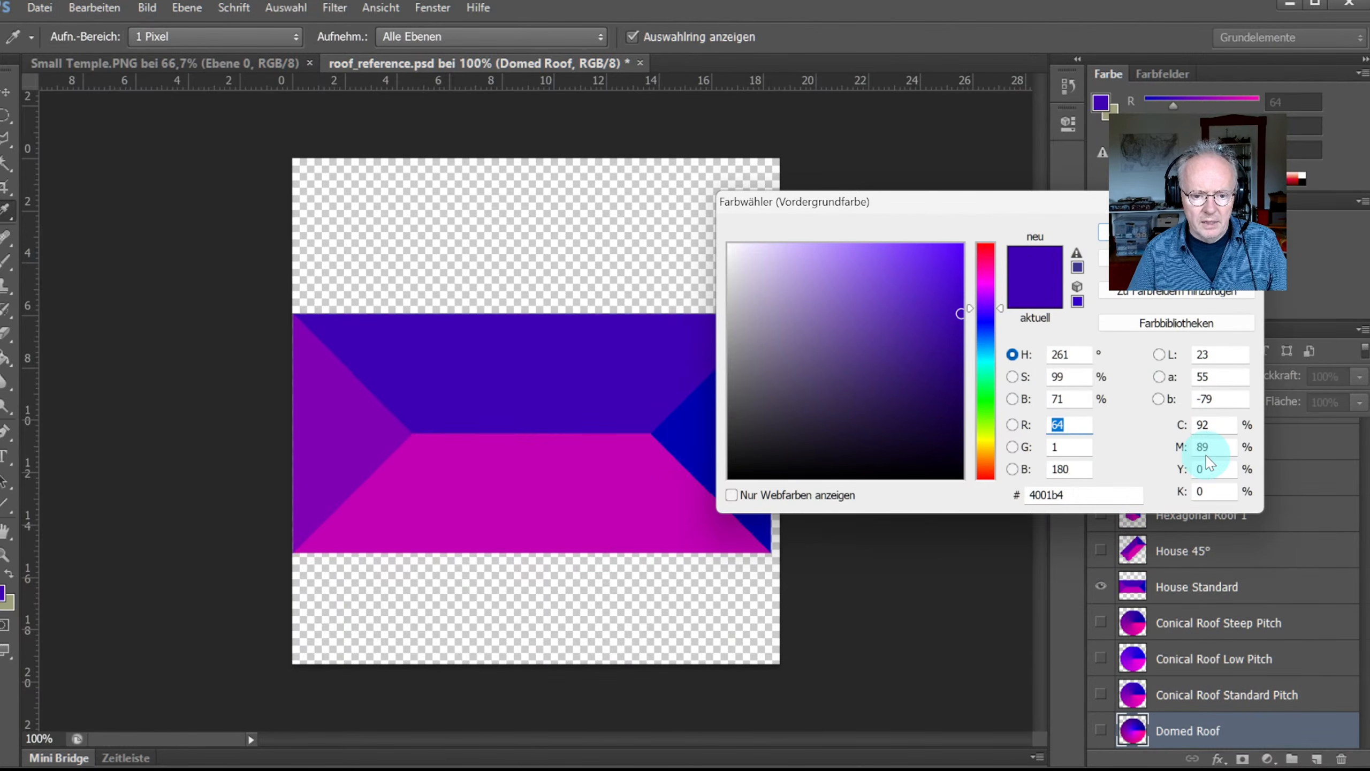
{"action": "left_click", "coordinate": [1074, 469]}
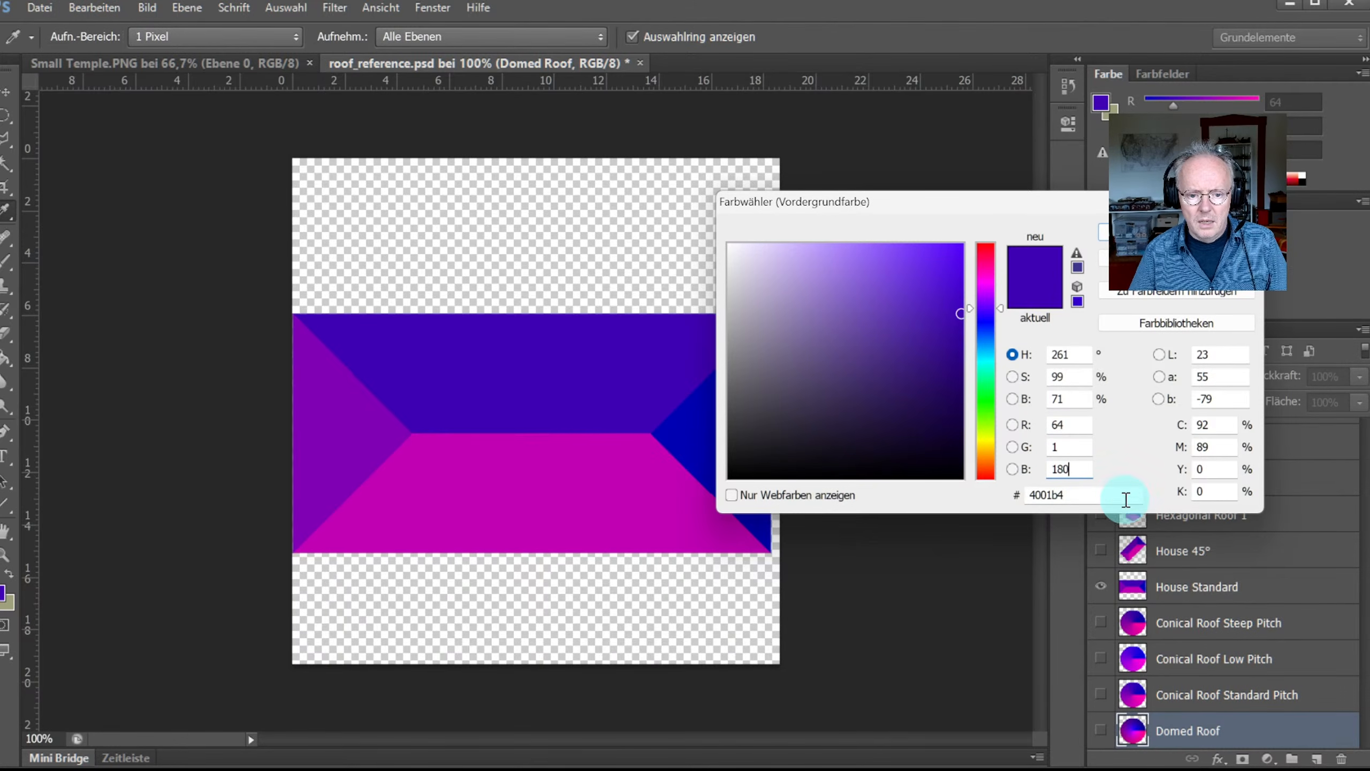
Step: Sample each House Standard roof face's RGB values, then cancel the picker and hide the layer
{"action": "left_click", "coordinate": [578, 494]}
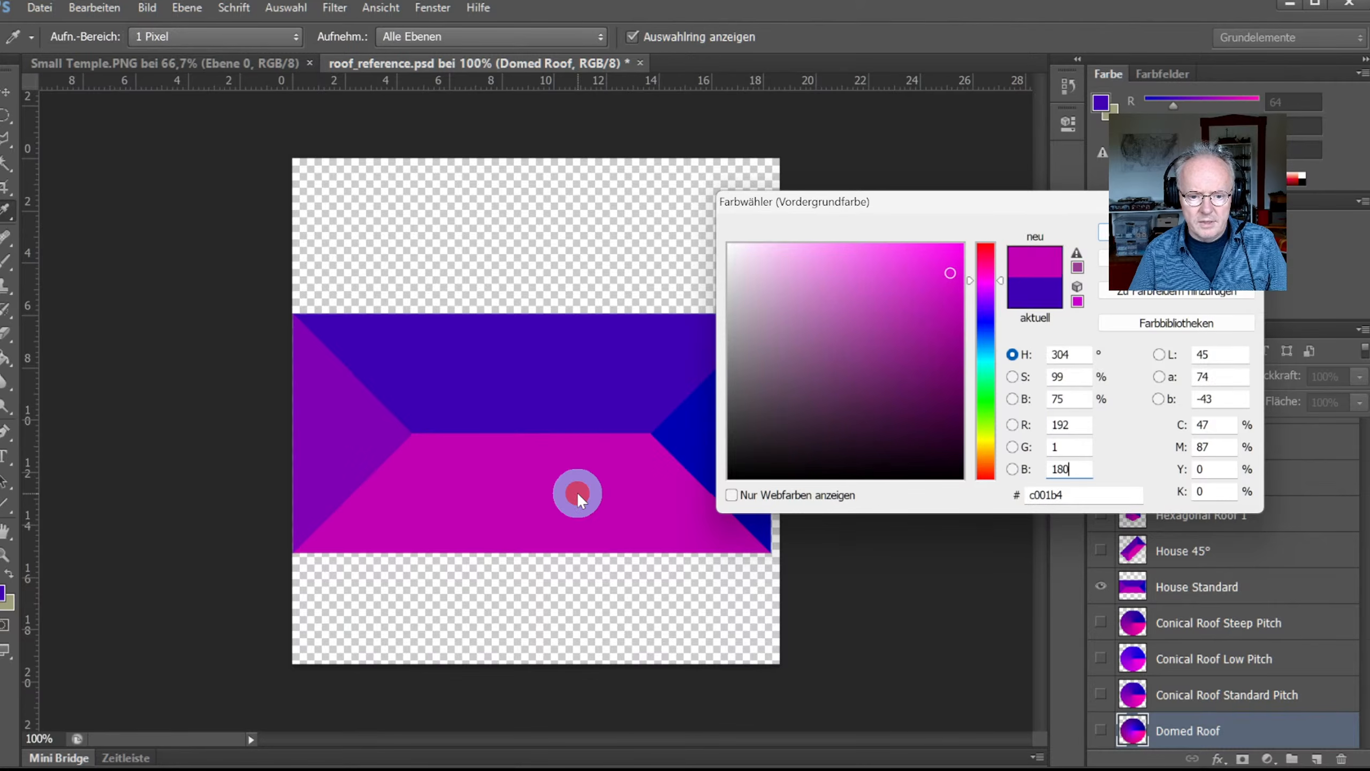
{"action": "left_click", "coordinate": [581, 388]}
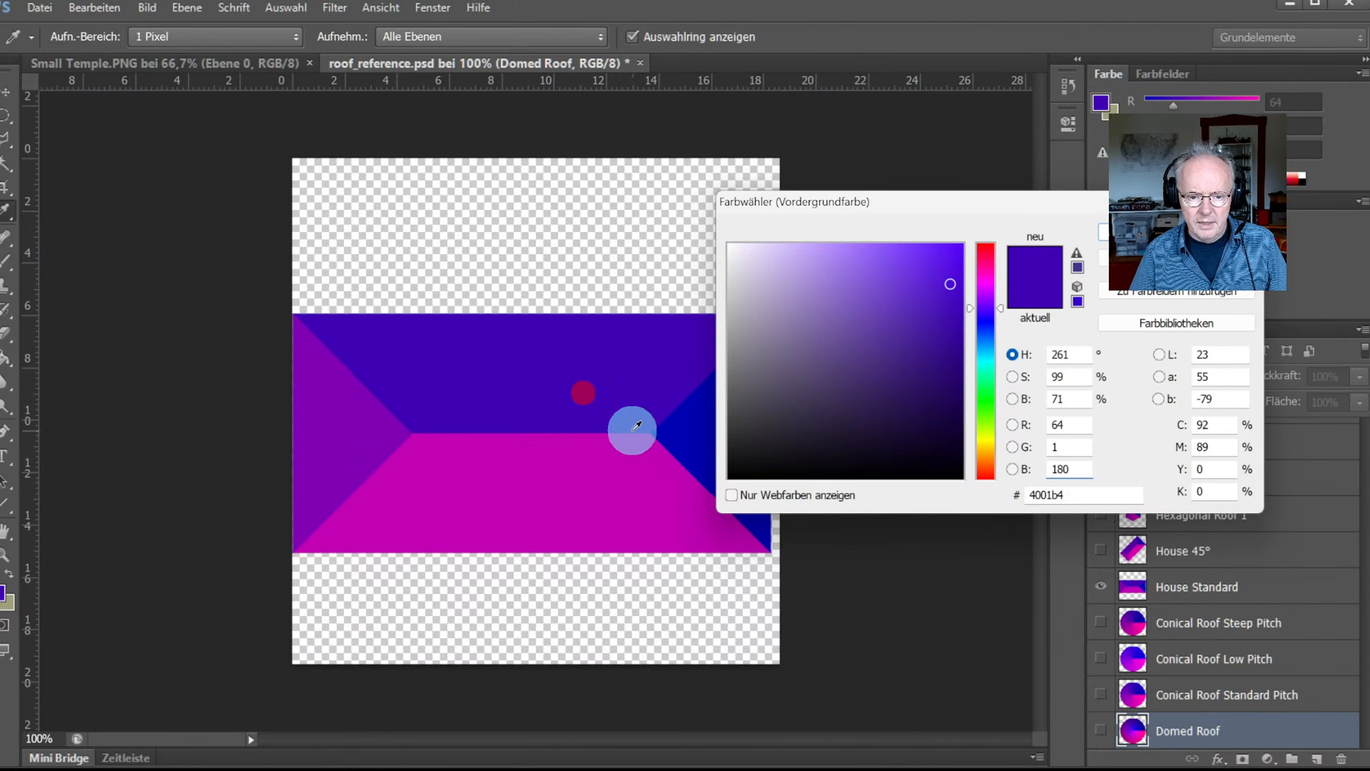
{"action": "left_click", "coordinate": [632, 475]}
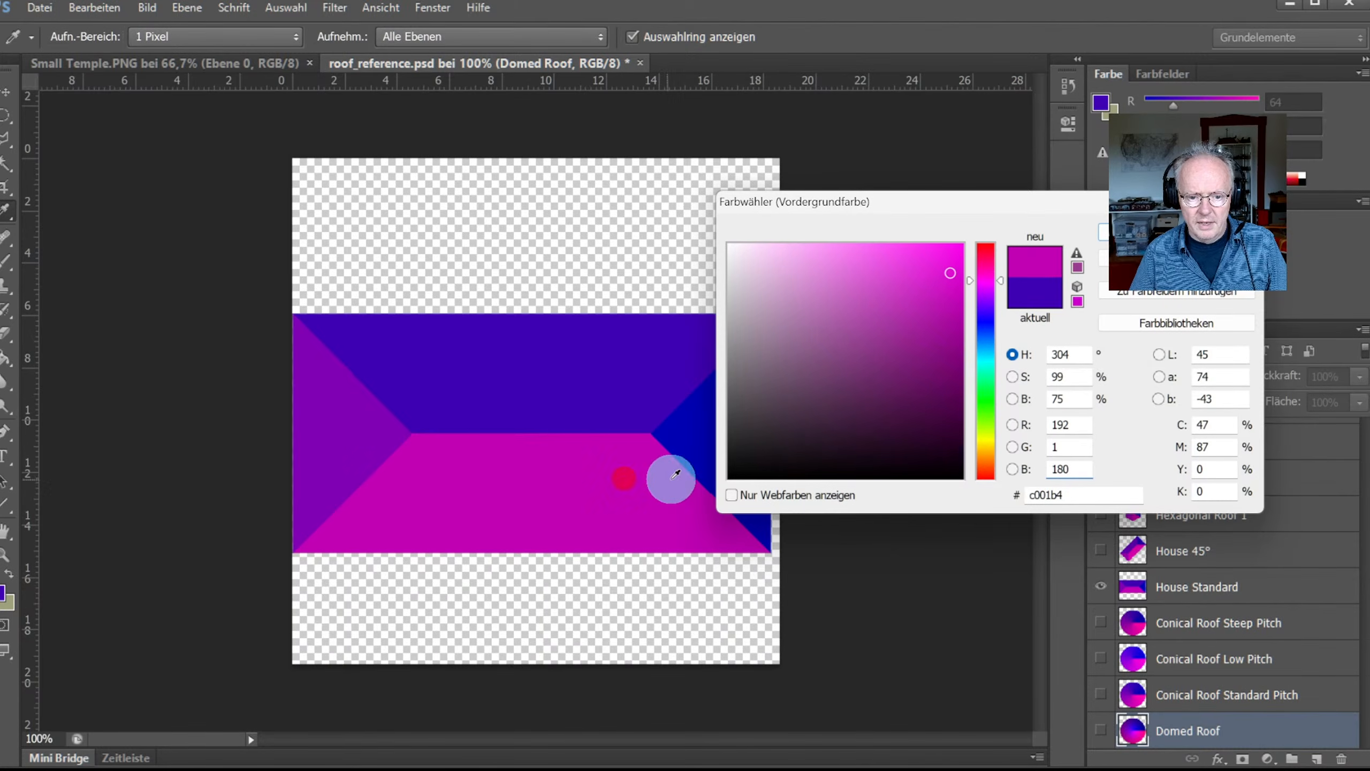
{"action": "left_click", "coordinate": [700, 434]}
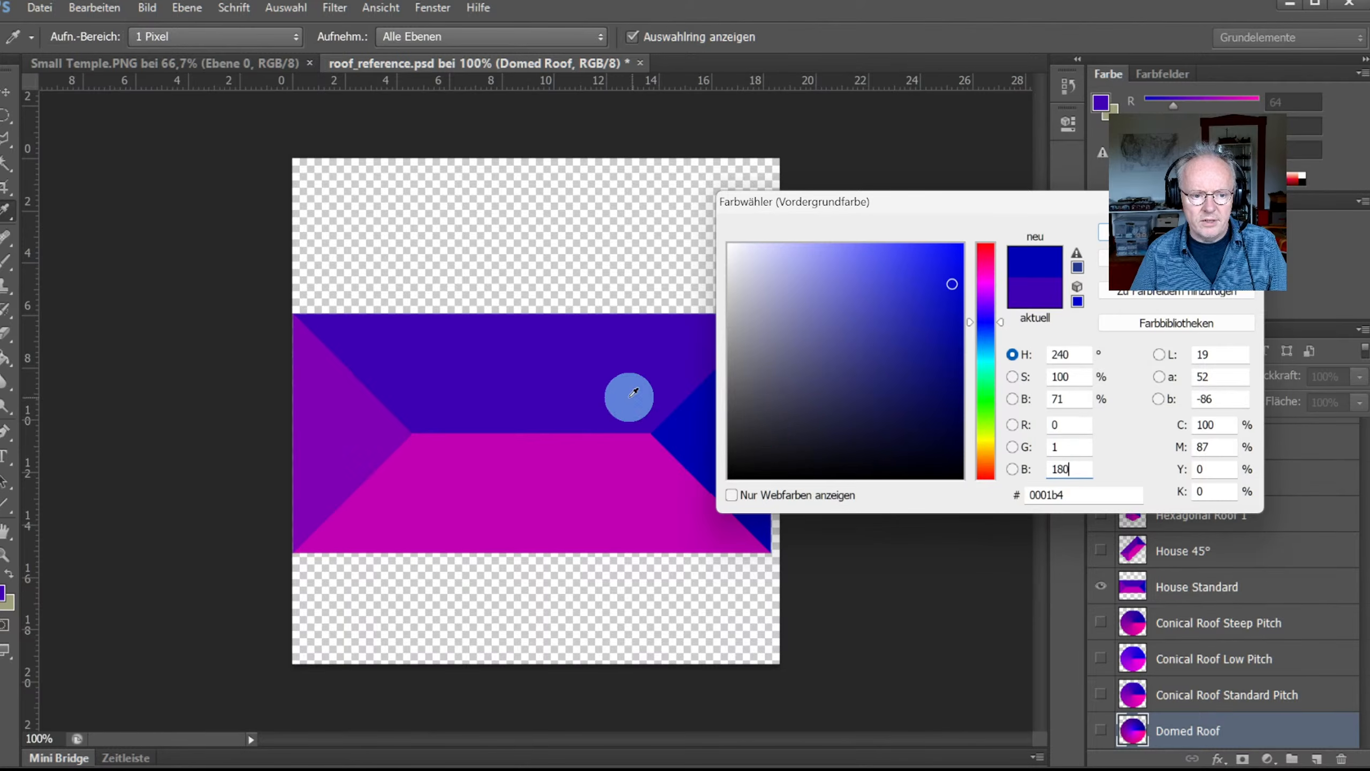
{"action": "left_click", "coordinate": [577, 369]}
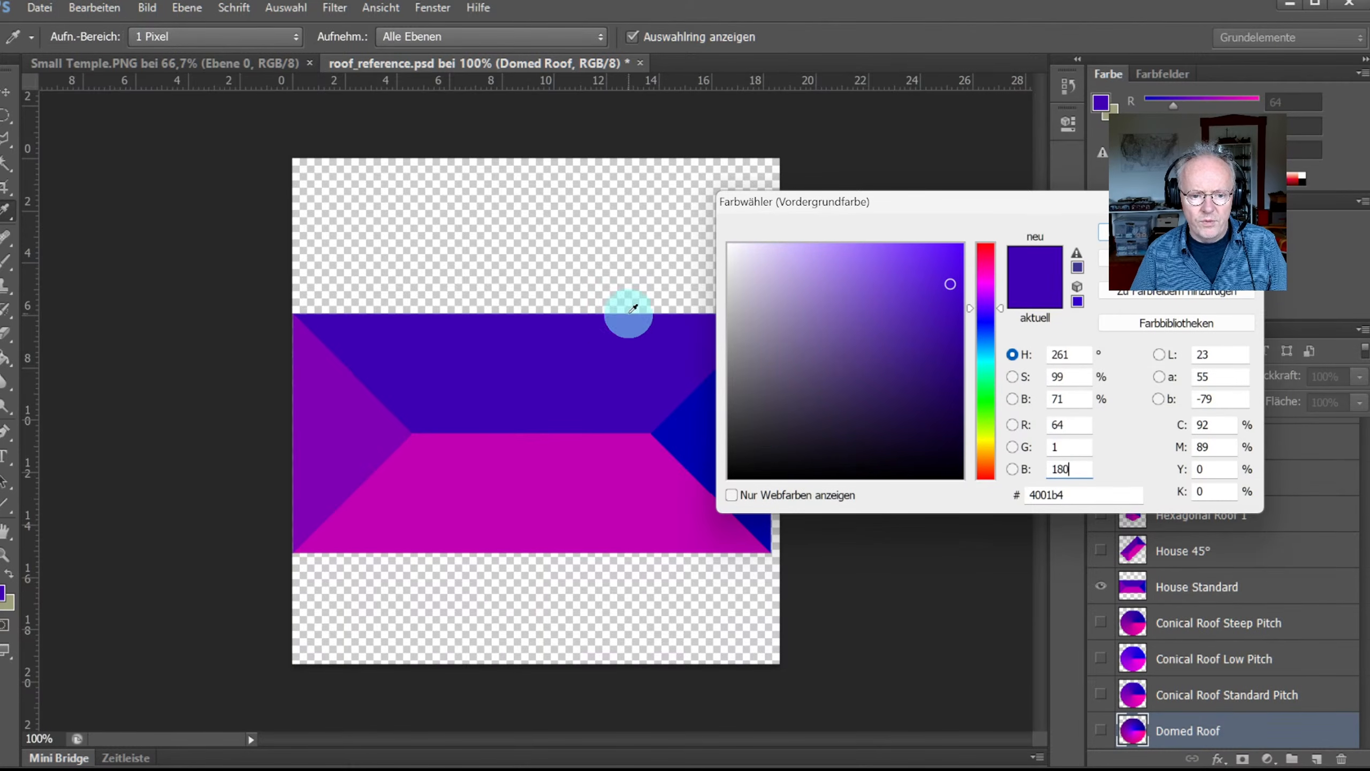
{"action": "left_click", "coordinate": [347, 422]}
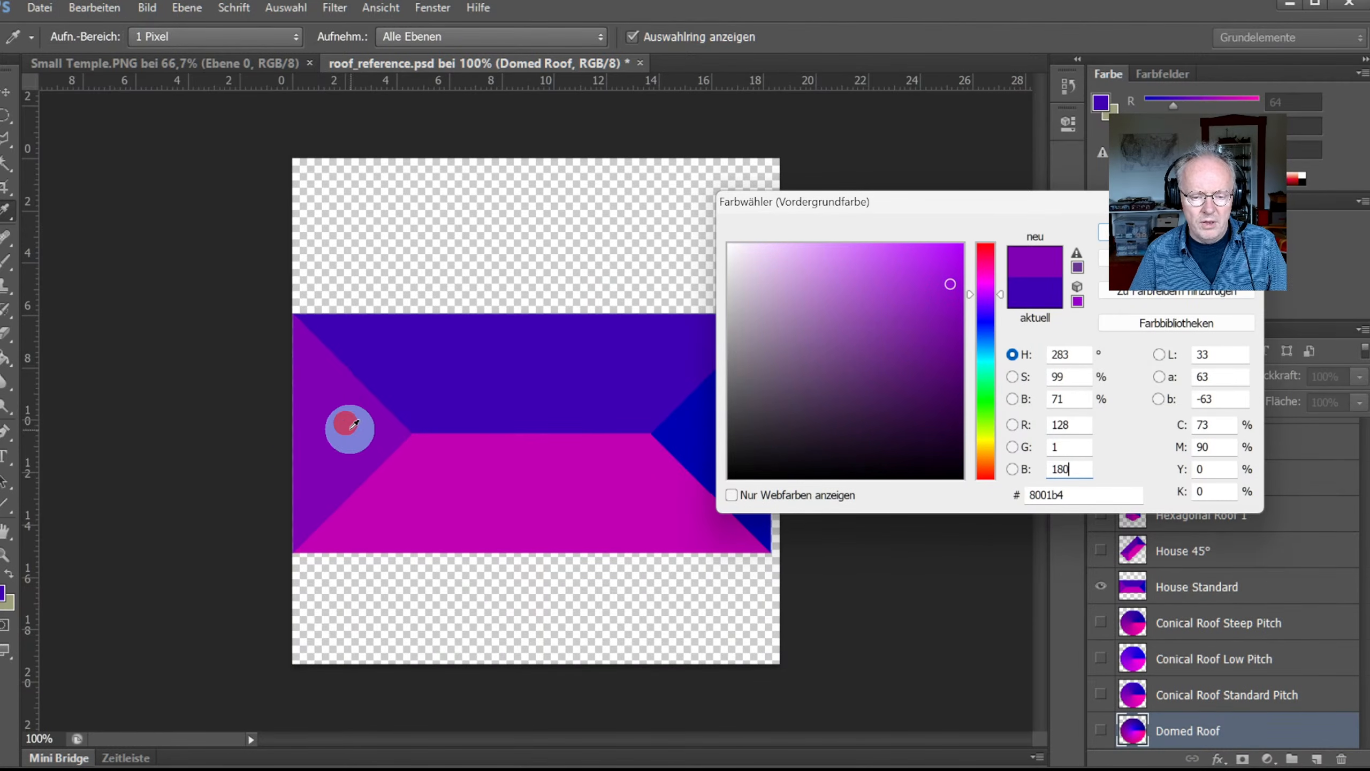
{"action": "left_click", "coordinate": [520, 504]}
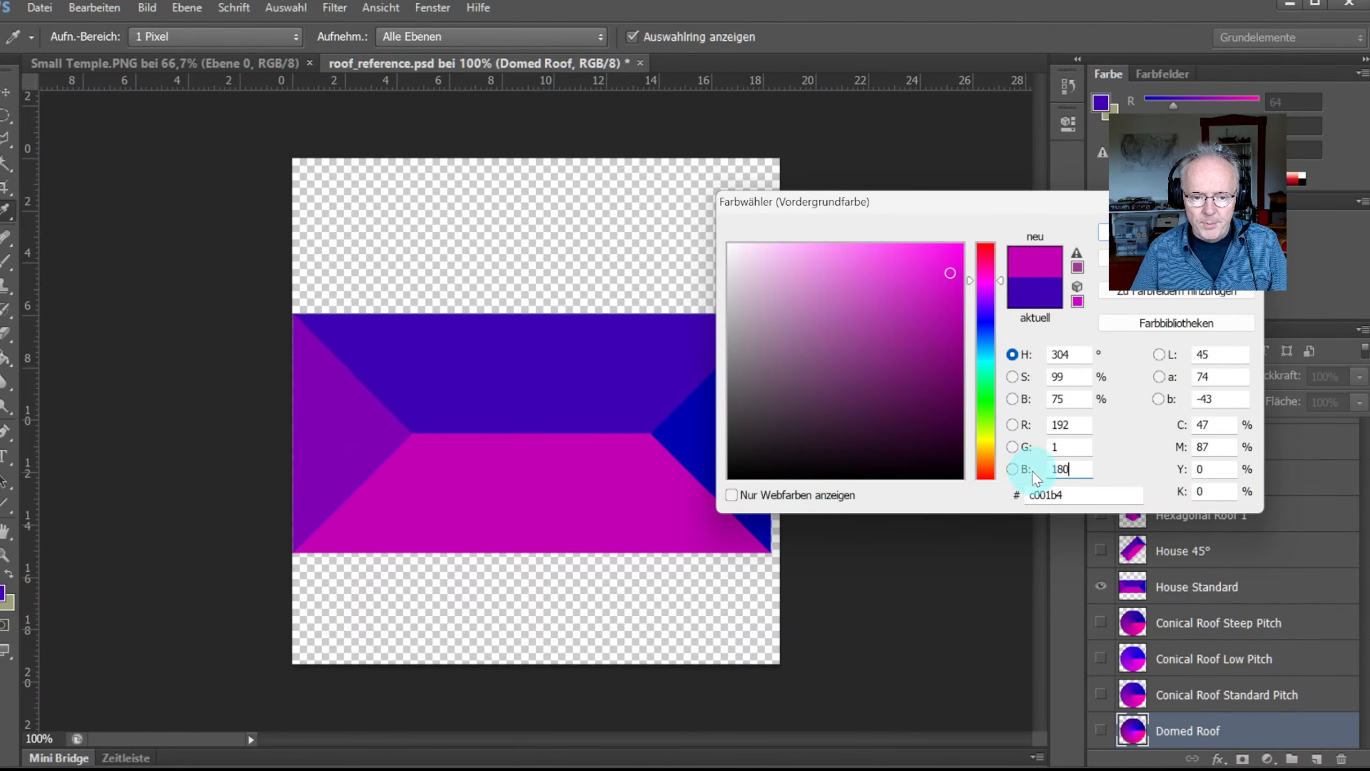
{"action": "left_click", "coordinate": [601, 404]}
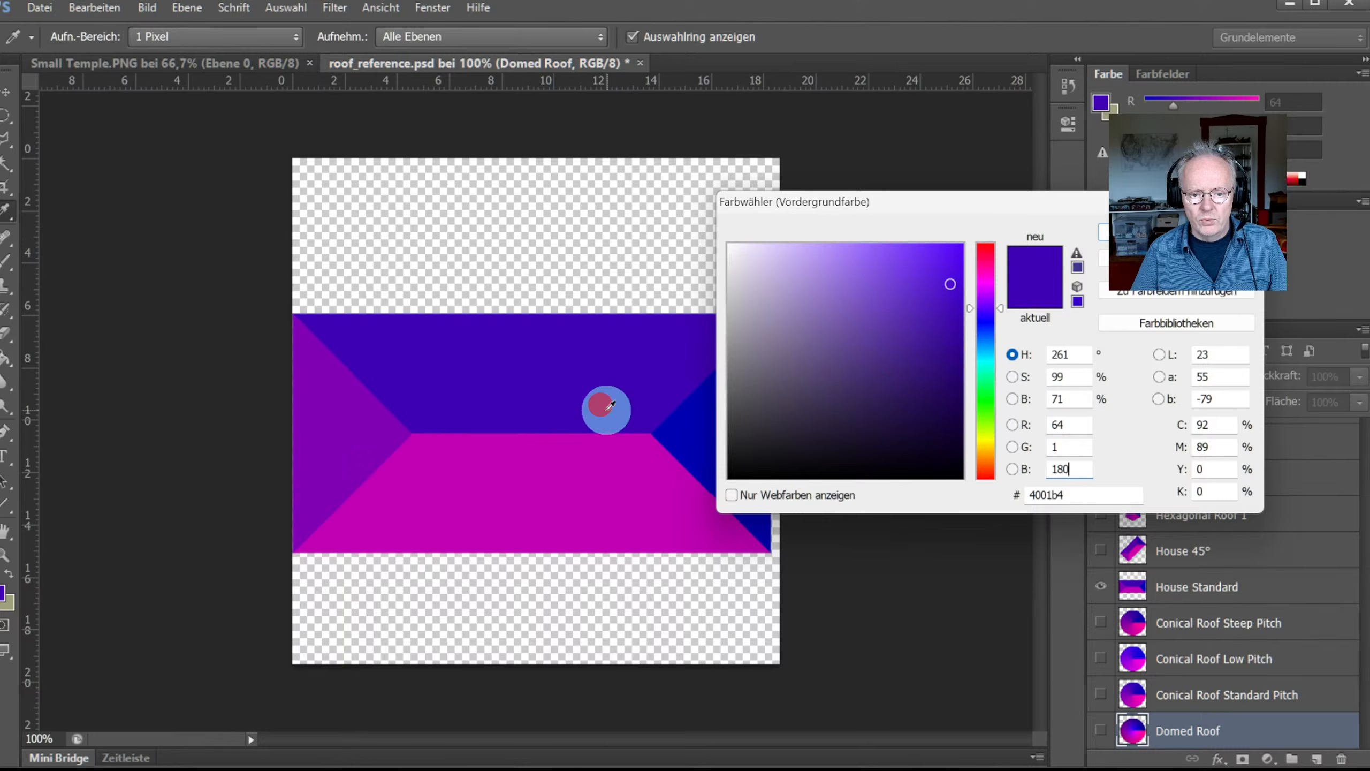
{"action": "left_click", "coordinate": [633, 485]}
{"action": "left_click", "coordinate": [1075, 468]}
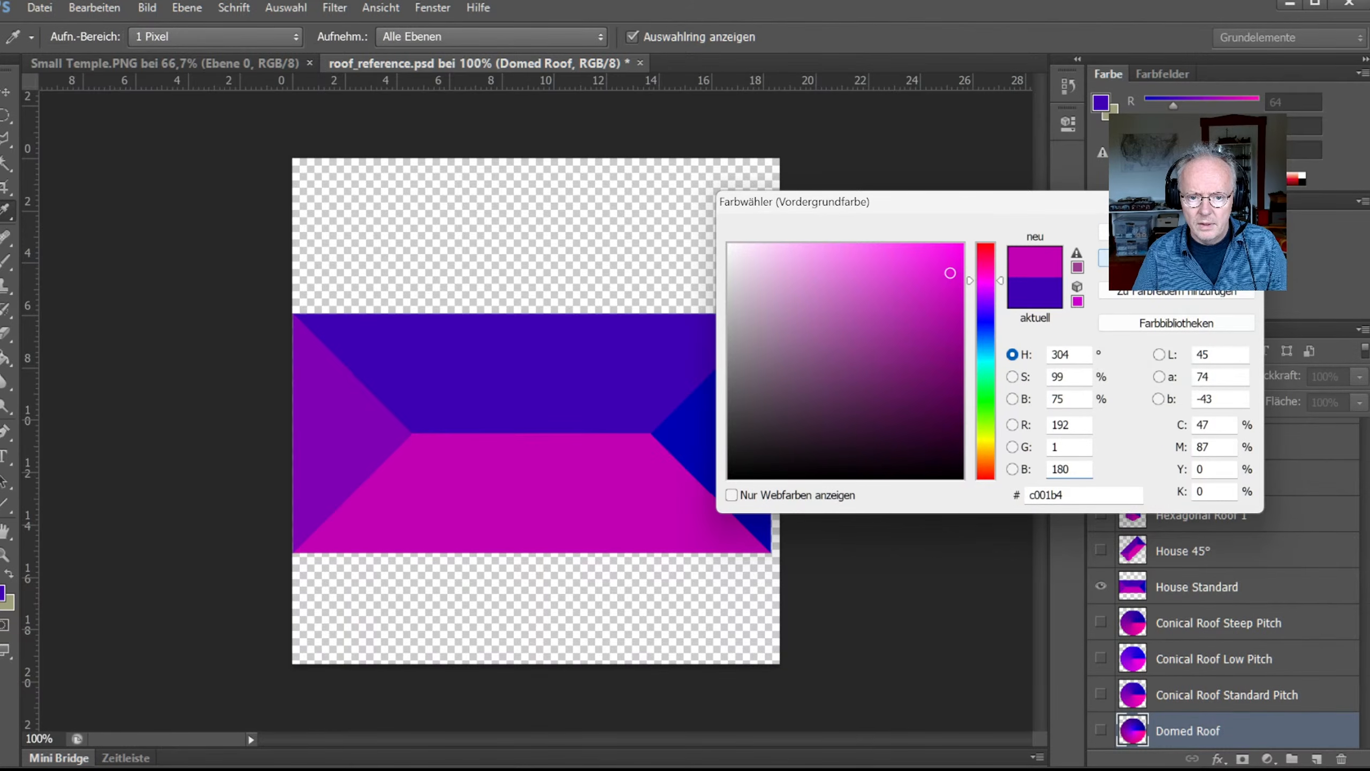
{"action": "key", "text": "Escape"}
{"action": "left_click", "coordinate": [1101, 586]}
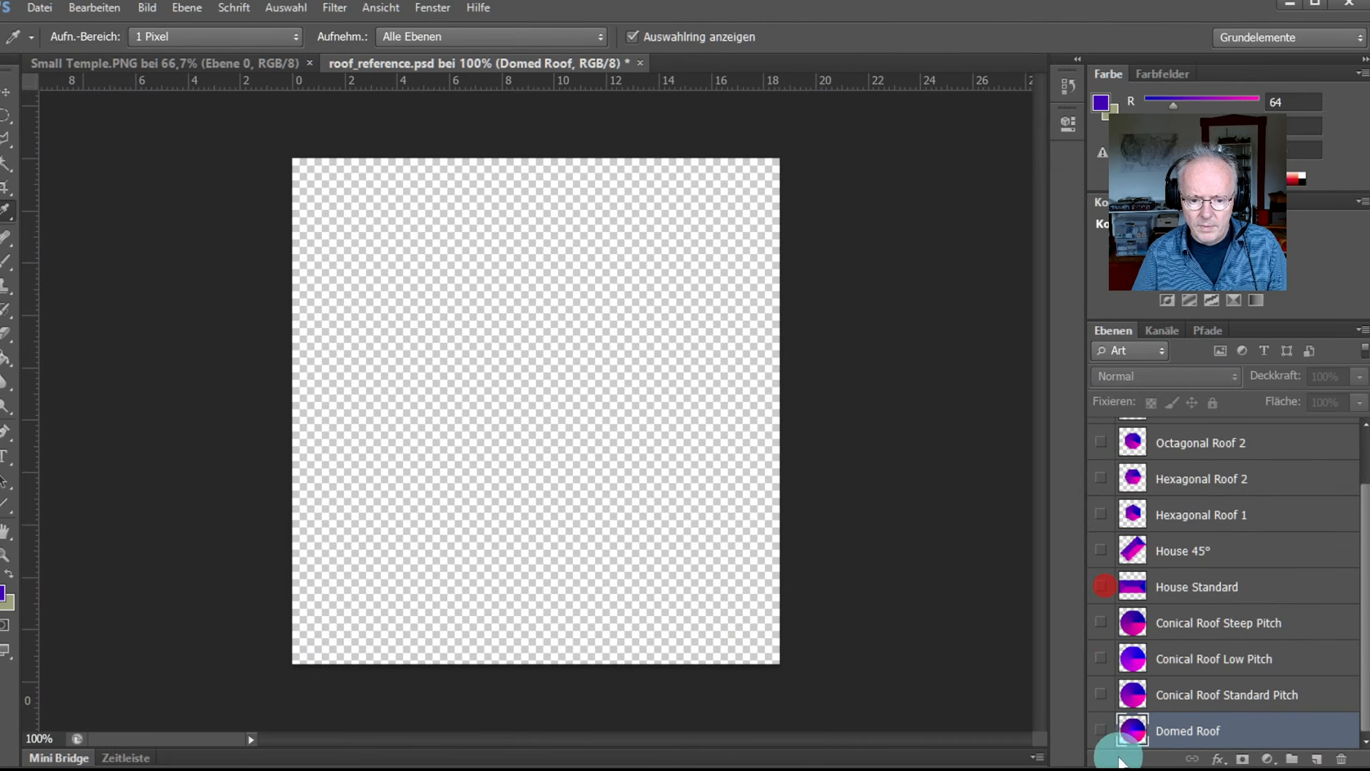
Step: Show Domed Roof again and read its dark blue rim colour, RGB 23, 1, 128
{"action": "left_click", "coordinate": [1100, 730]}
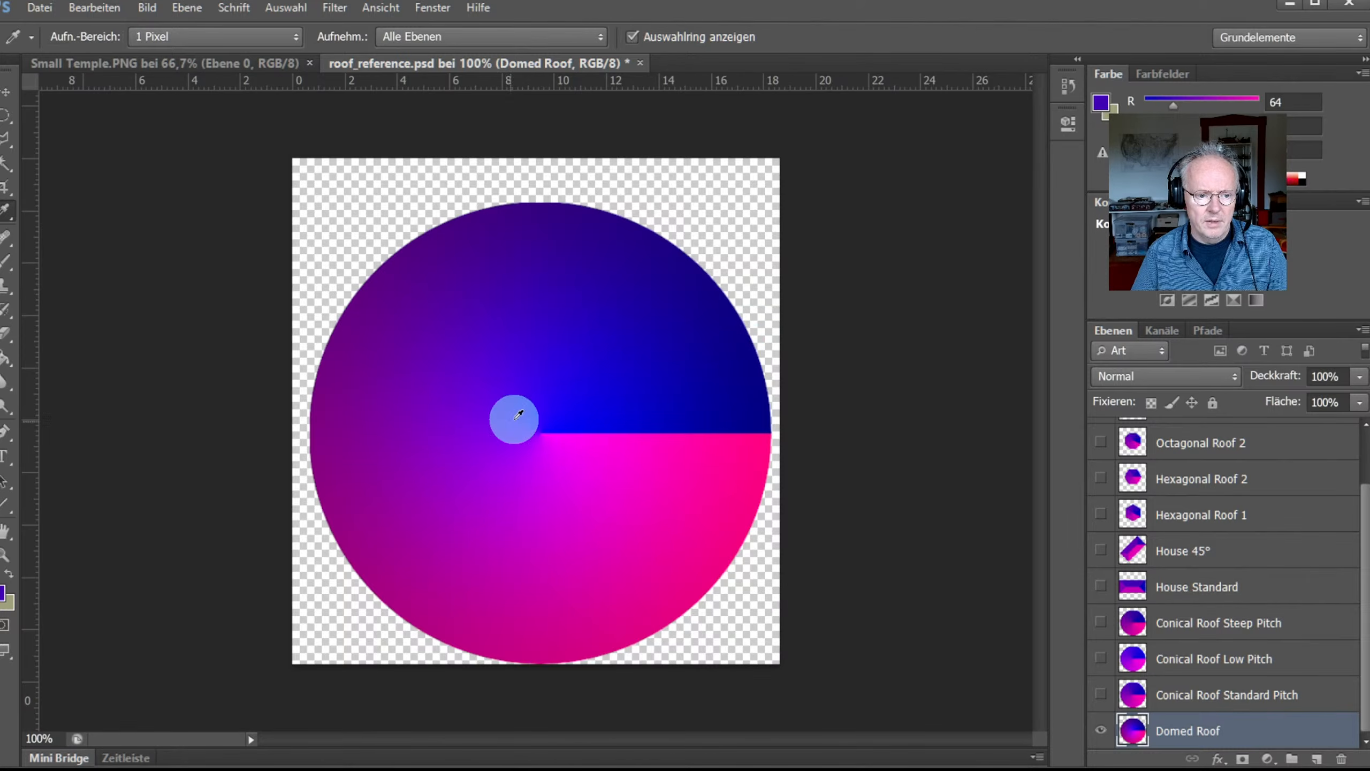
{"action": "left_click", "coordinate": [709, 275]}
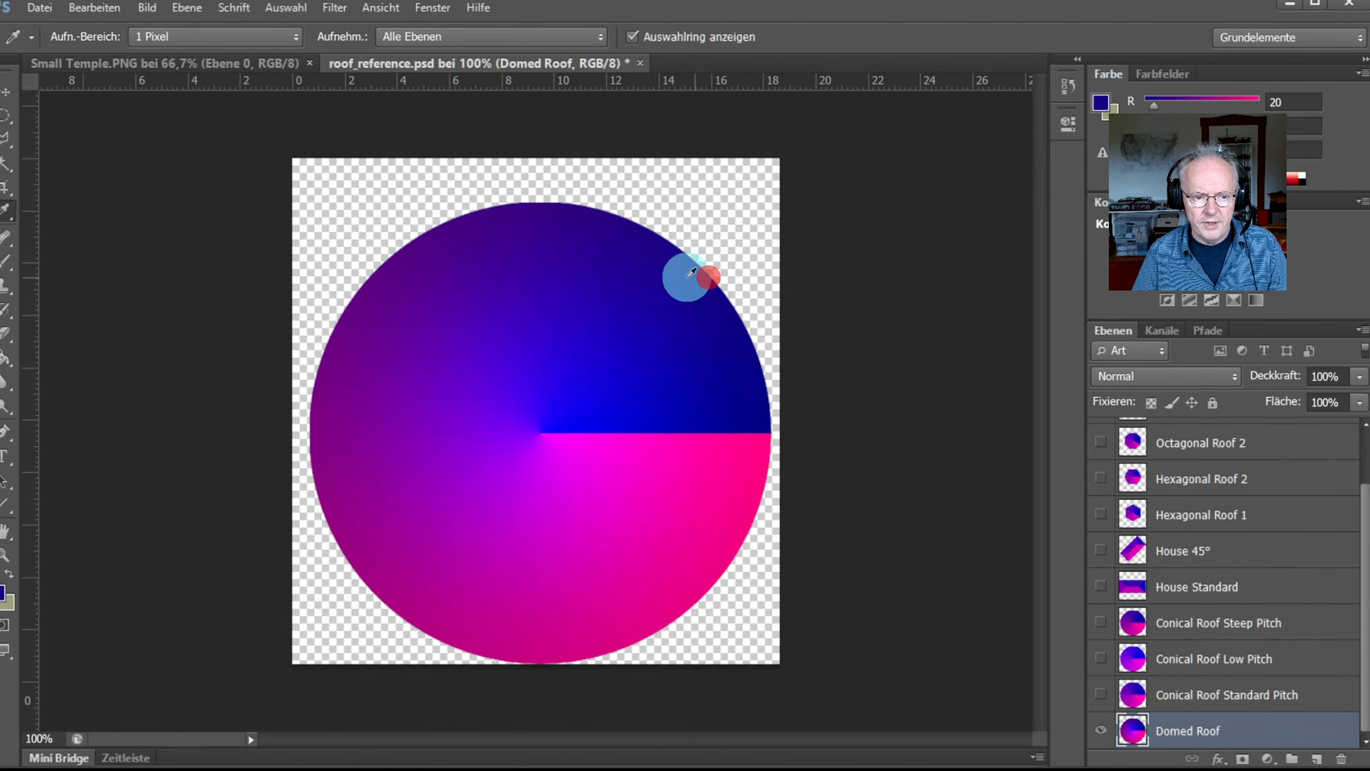
{"action": "left_click", "coordinate": [3, 595]}
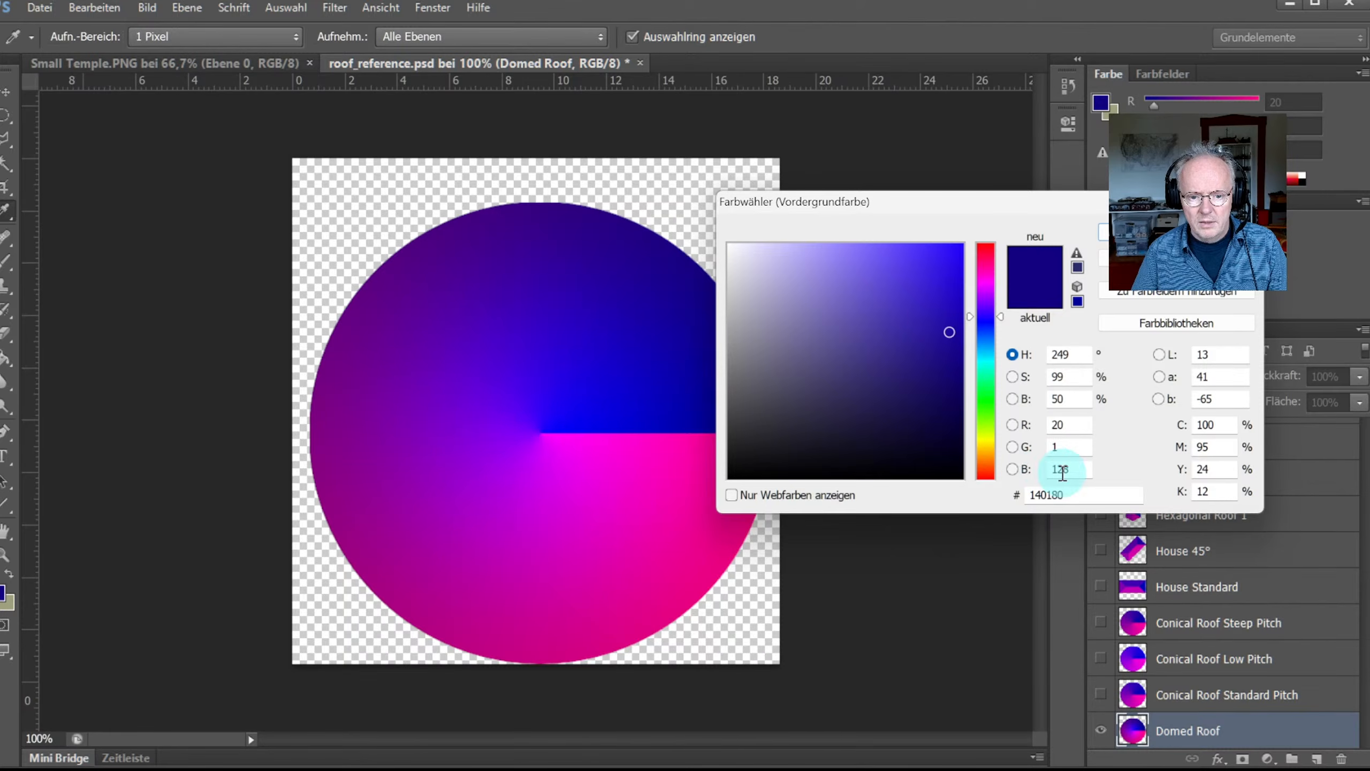
{"action": "key", "text": "Return"}
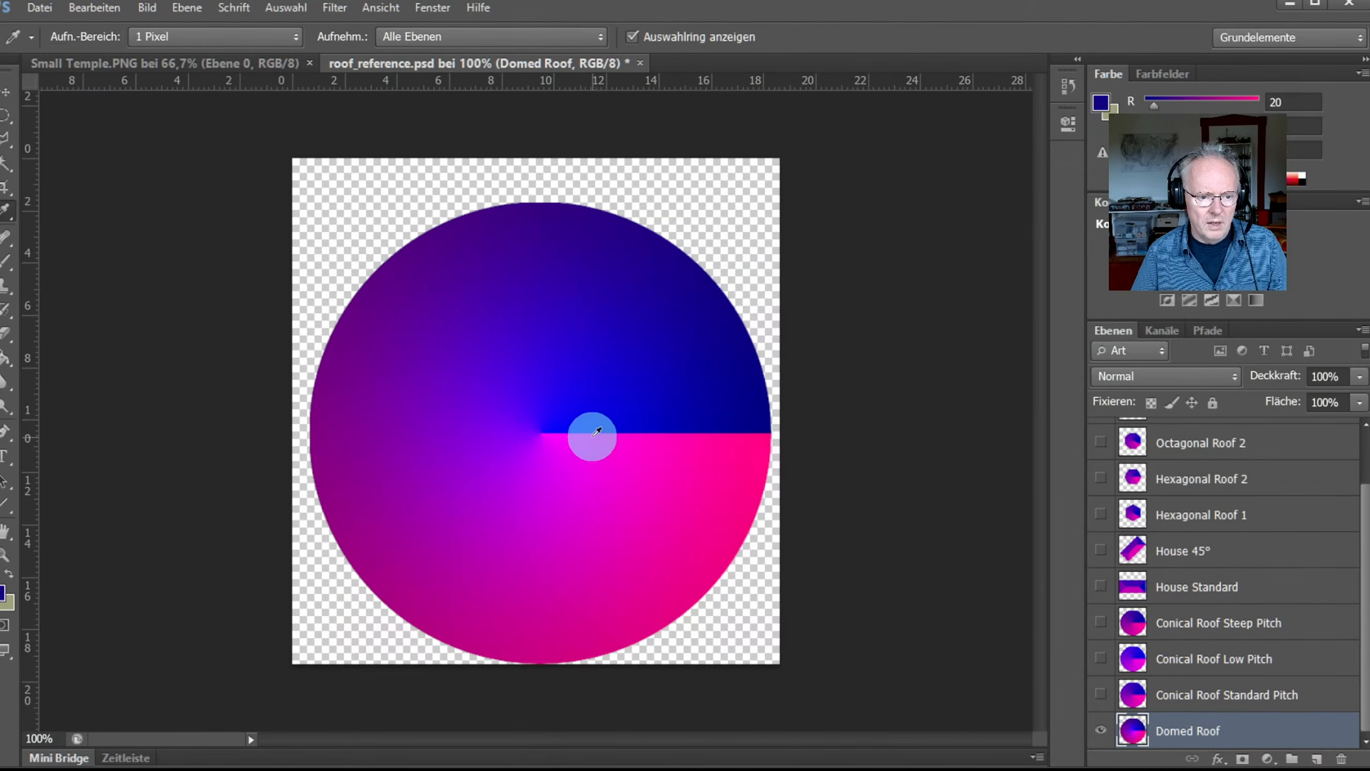
Step: Sample the dome's centre colour, then the dark blue rim again for comparison
{"action": "left_click", "coordinate": [544, 428]}
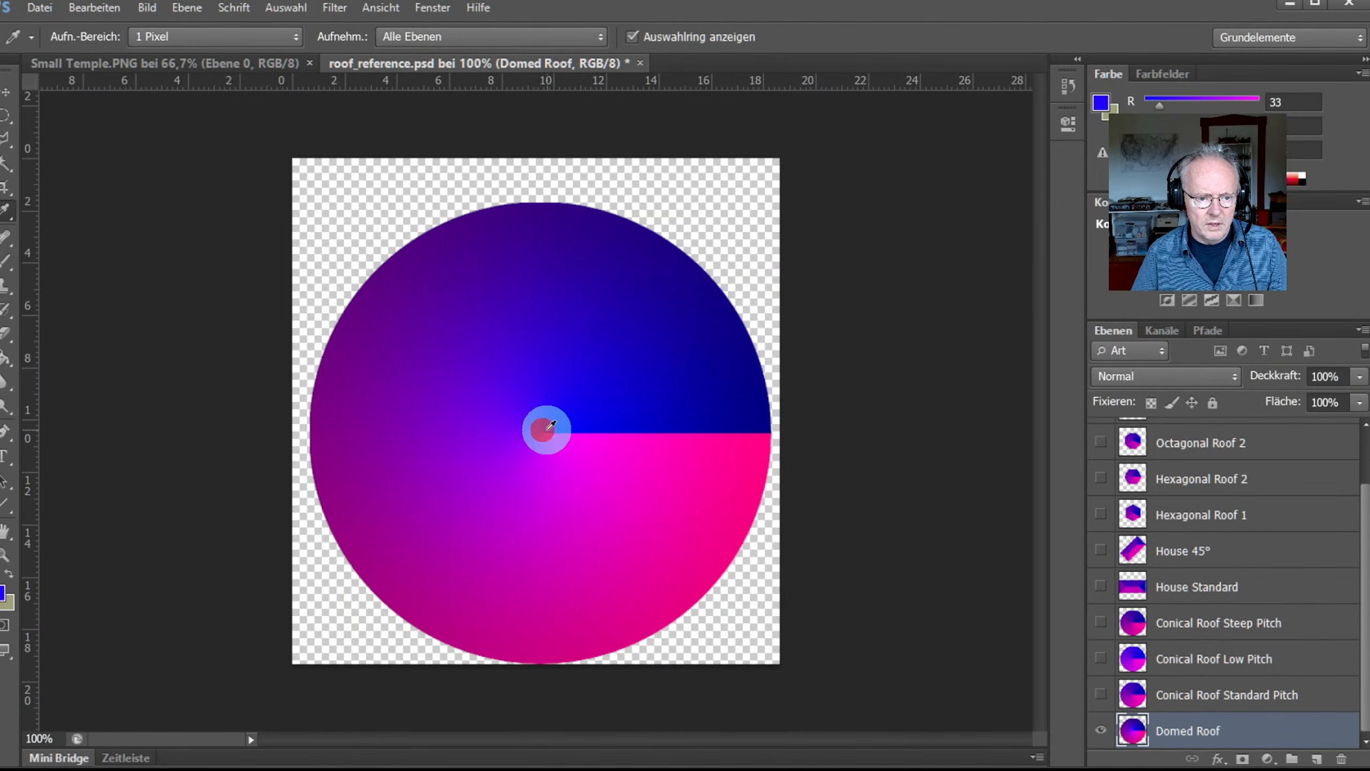
{"action": "left_click", "coordinate": [3, 591]}
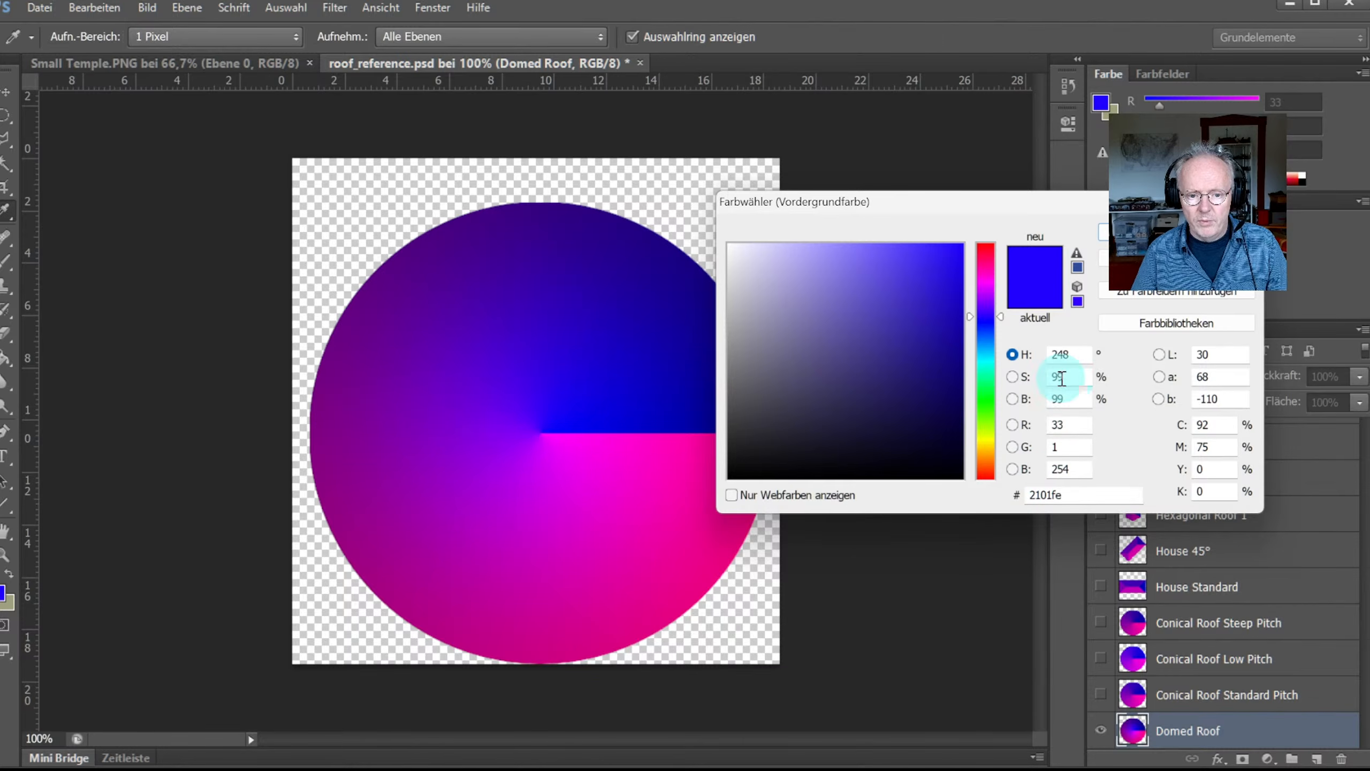
{"action": "left_click", "coordinate": [700, 262]}
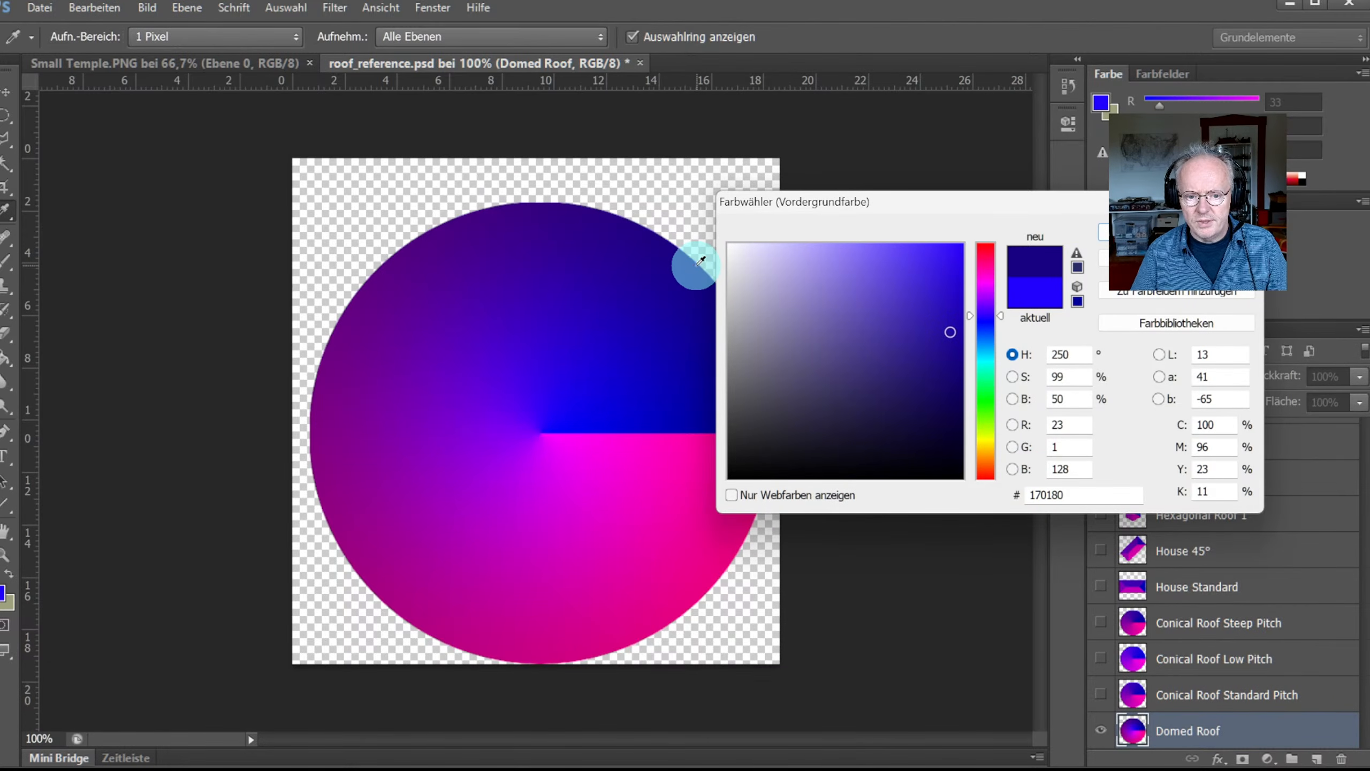
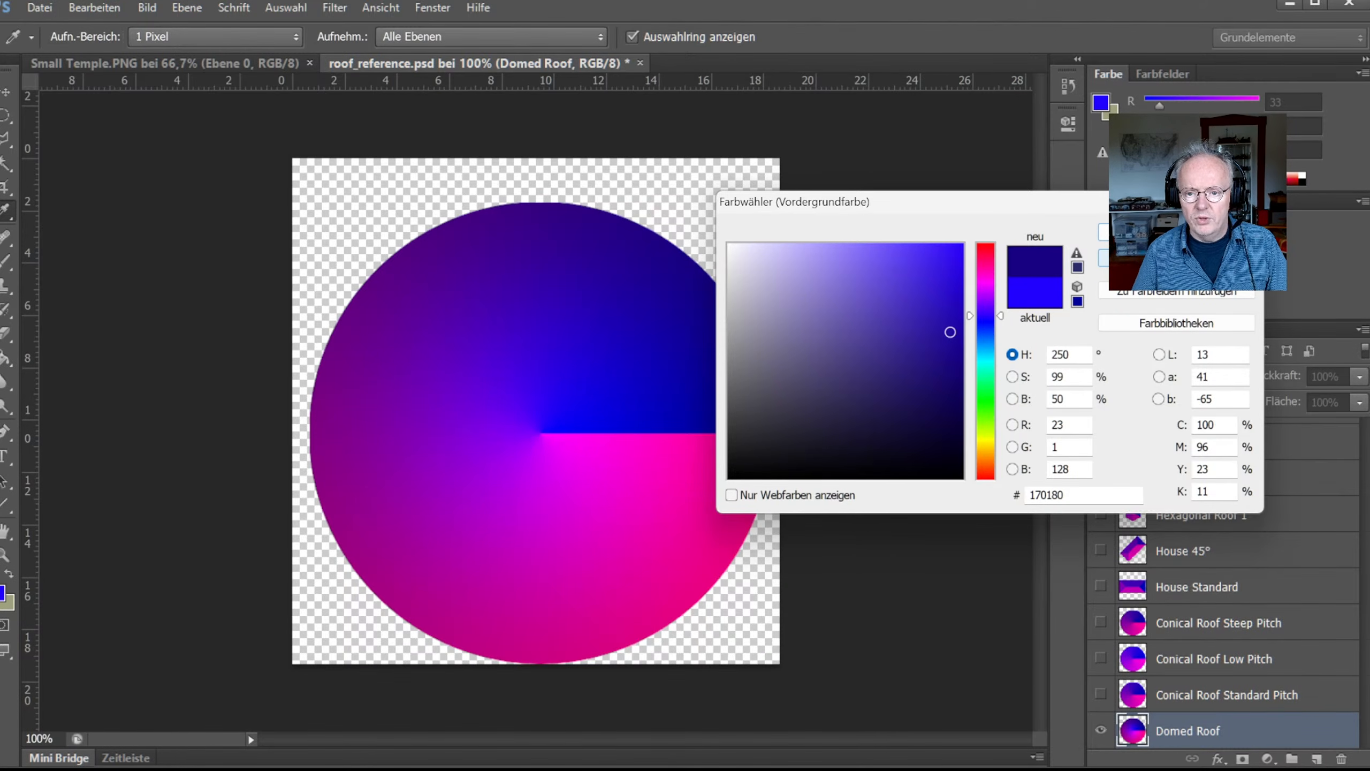
Step: In roof_reference.psd, show House Standard, hide Domed Roof, and sample the dark blue of the roof's right side
{"action": "key", "text": "Escape"}
{"action": "key", "text": "ctrl+Tab"}
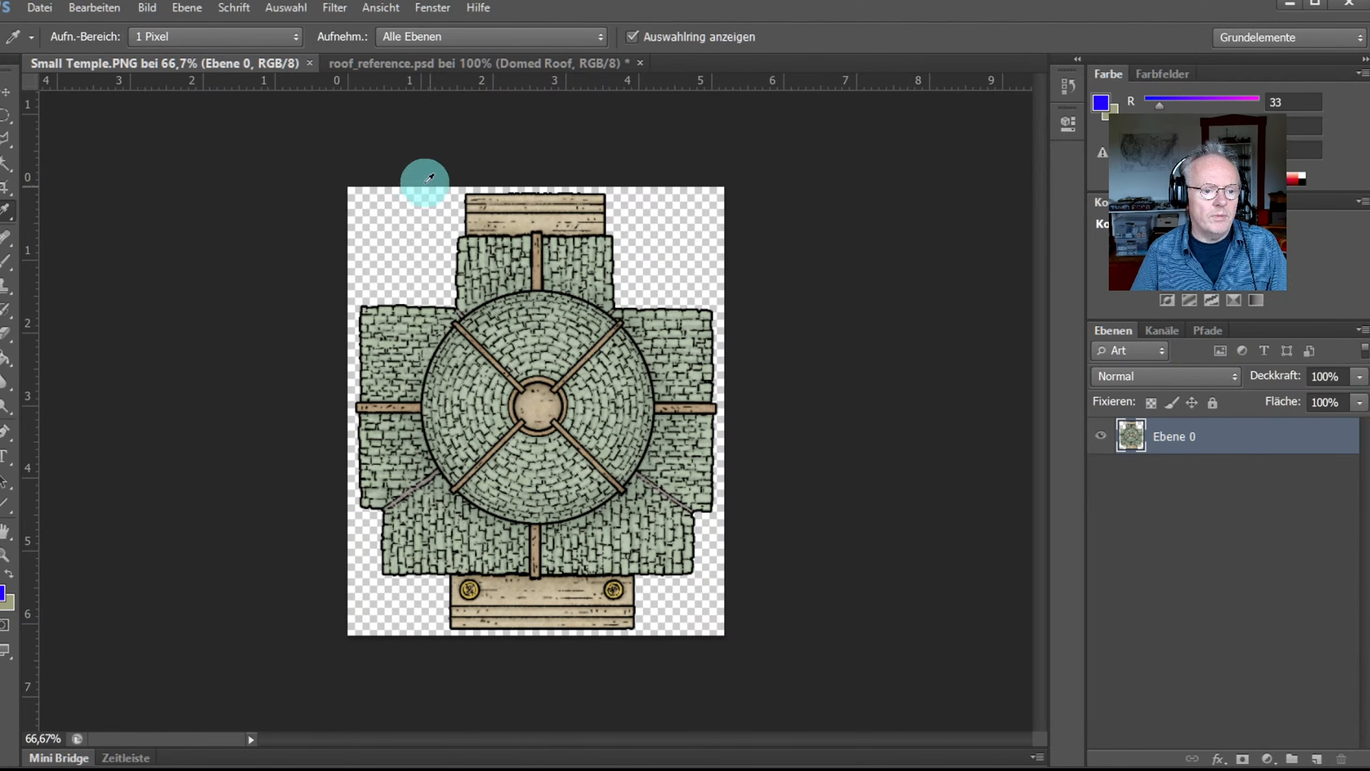
{"action": "left_click", "coordinate": [383, 65]}
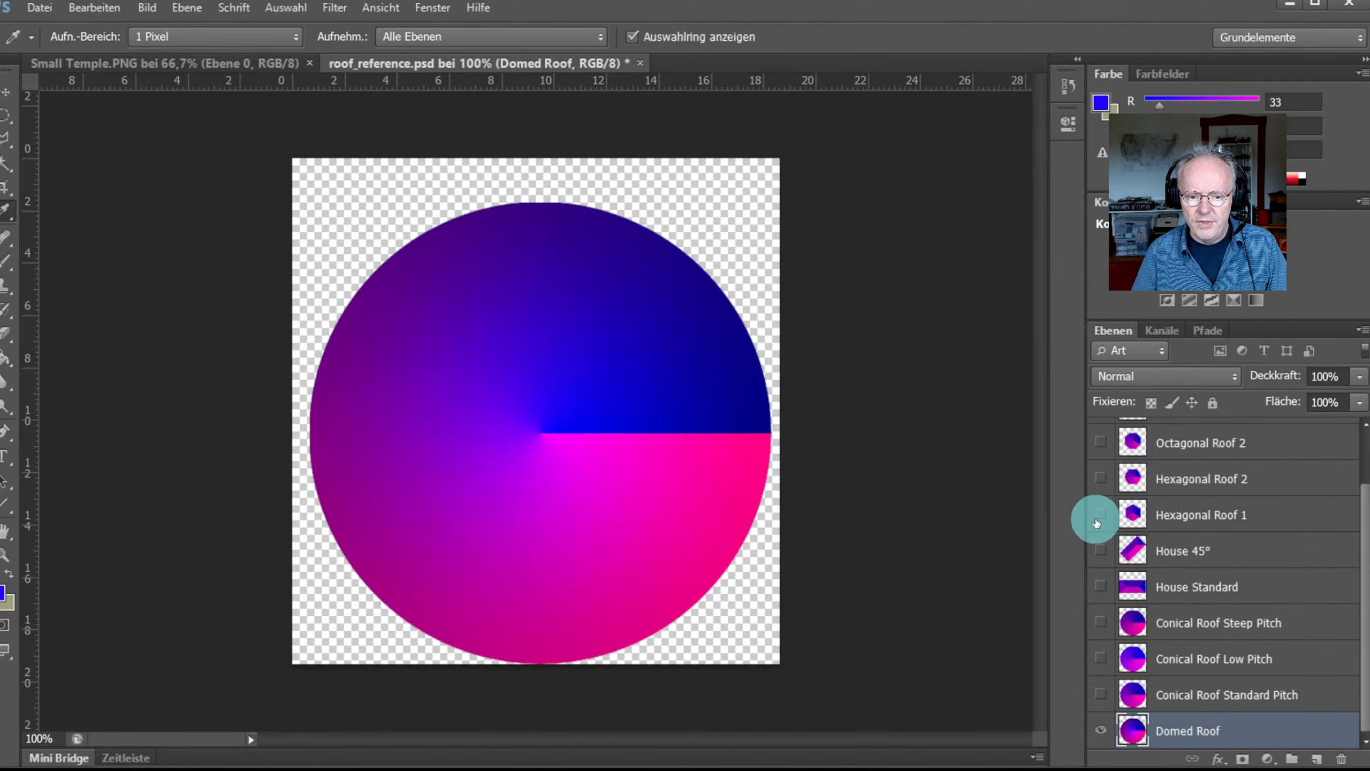
{"action": "left_click", "coordinate": [1105, 588]}
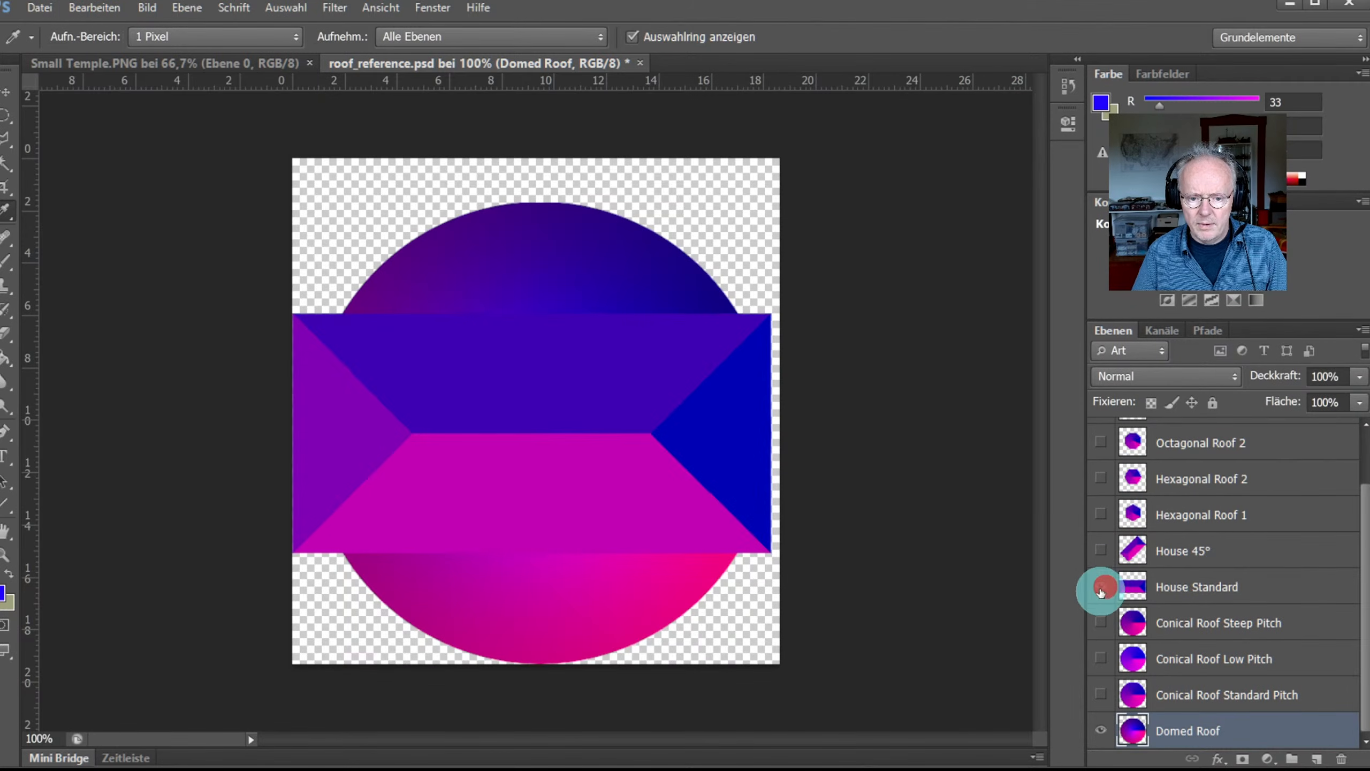
{"action": "left_click", "coordinate": [1102, 726]}
{"action": "left_click", "coordinate": [1198, 584]}
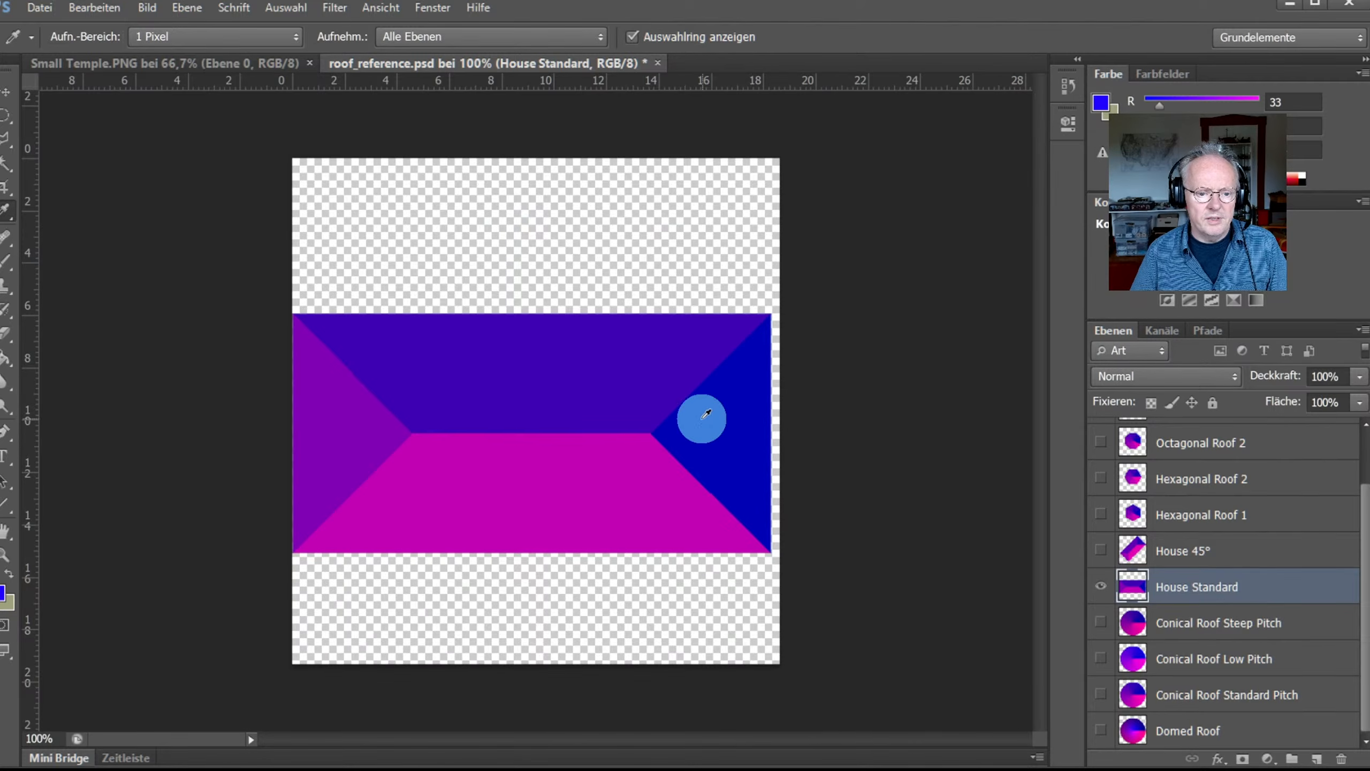
{"action": "left_click", "coordinate": [723, 419]}
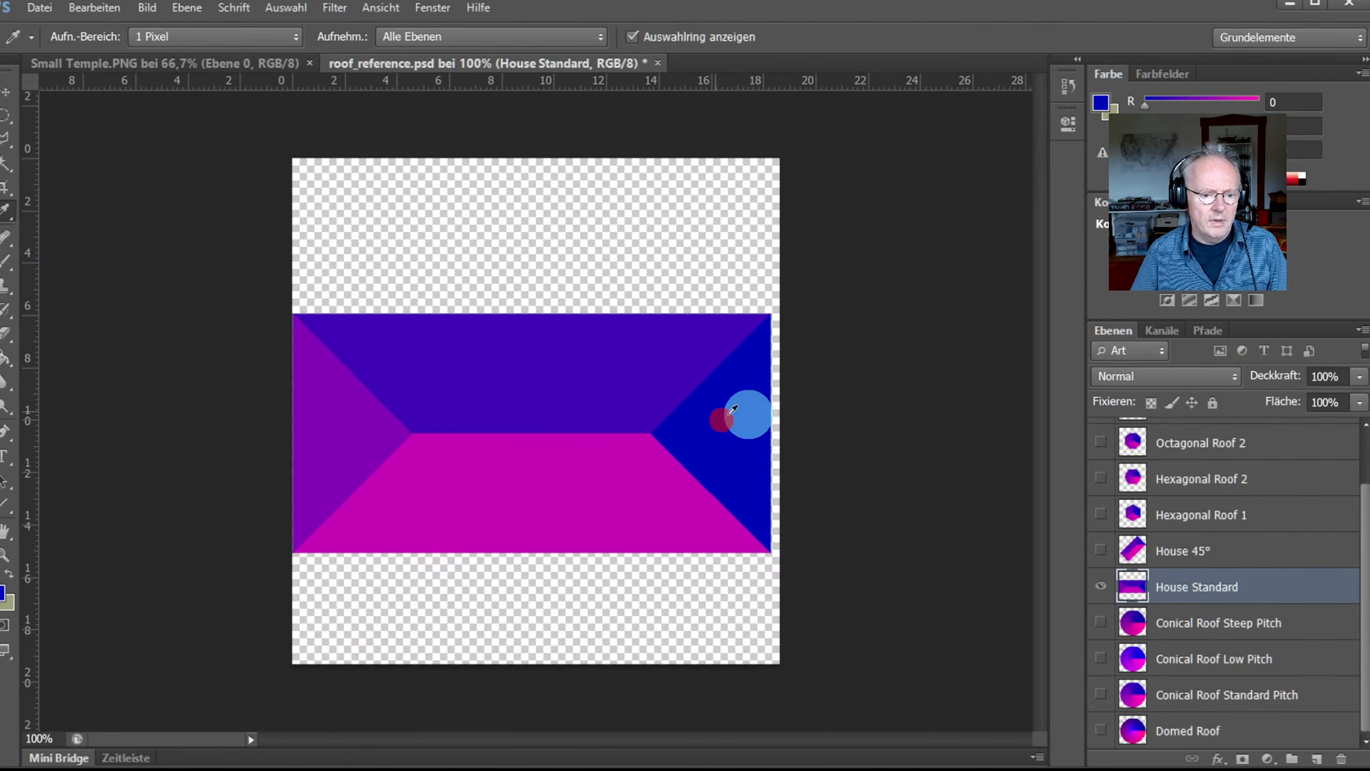
{"action": "left_click", "coordinate": [154, 71]}
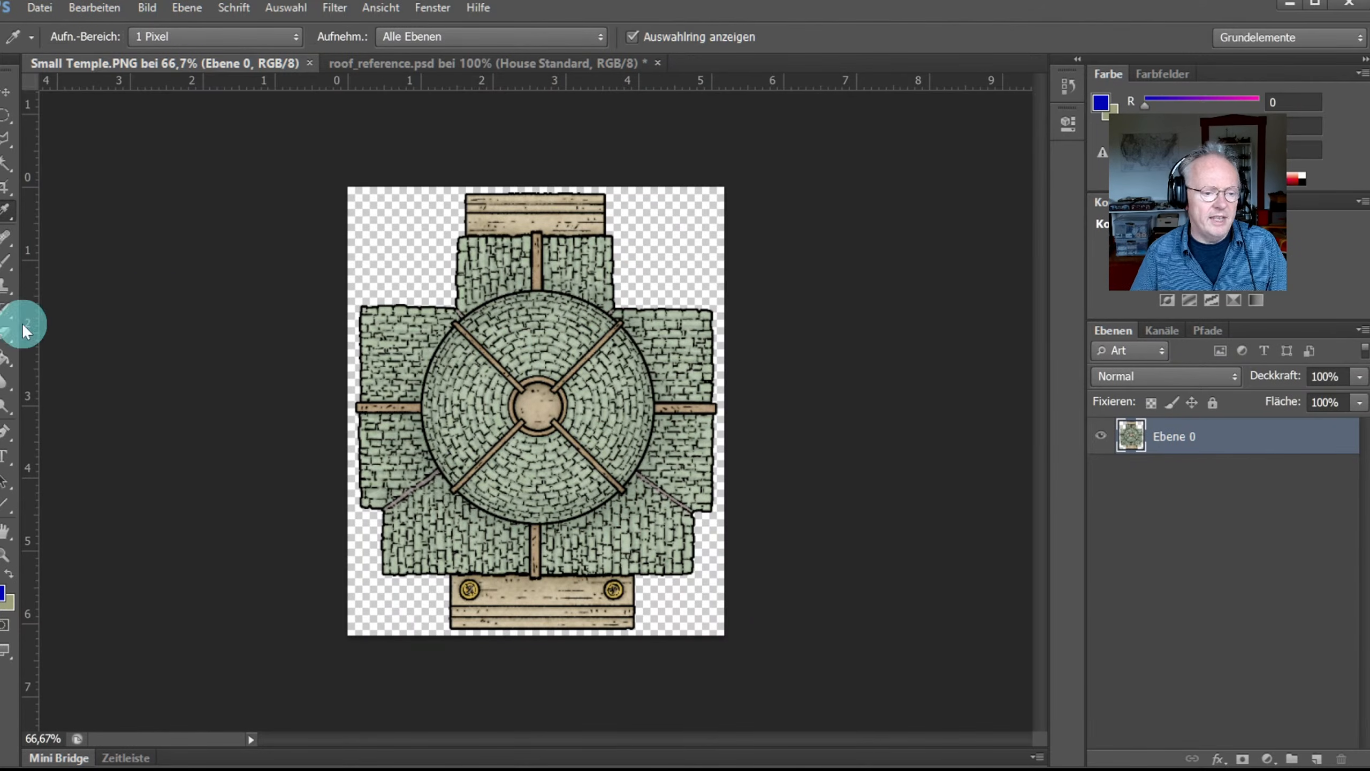
Step: Add a new empty layer above the temple art and zoom the roof to 200%
{"action": "left_click", "coordinate": [1317, 760]}
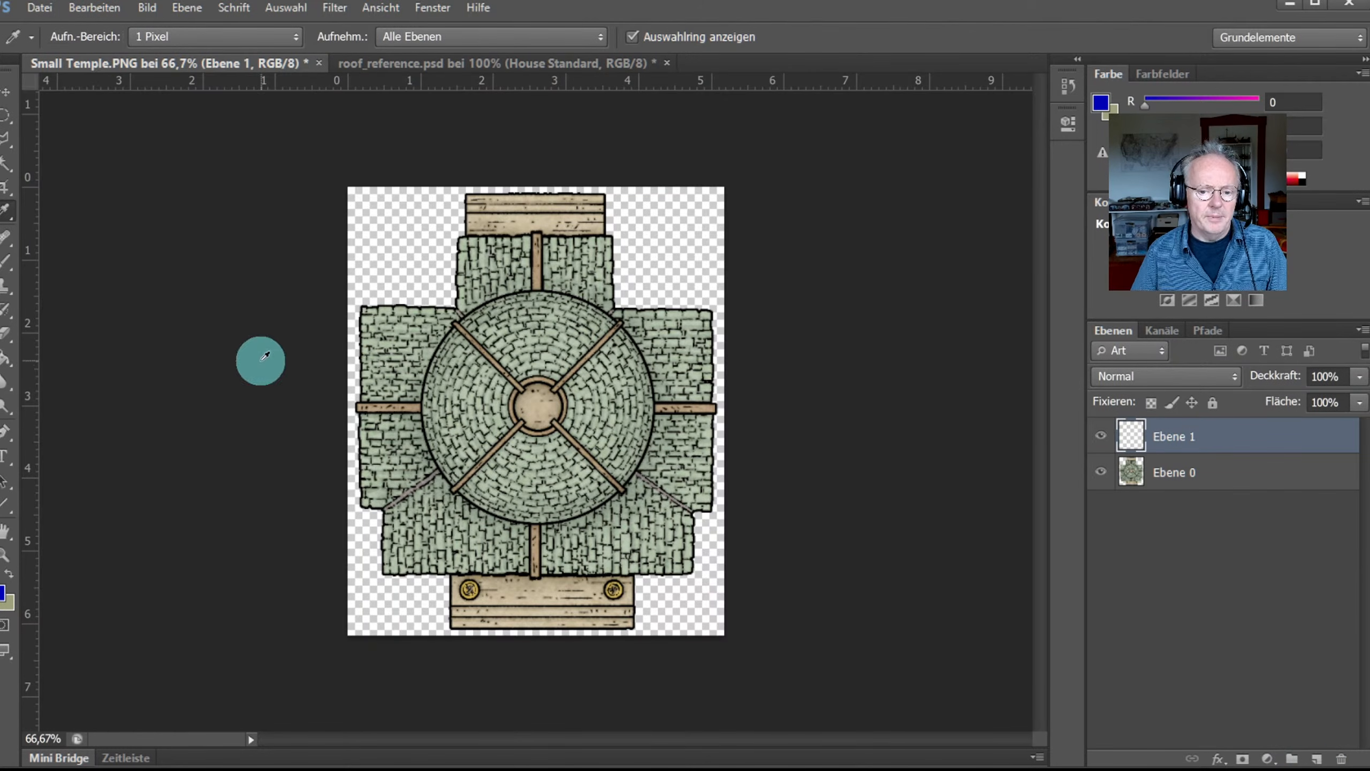
{"action": "left_click", "coordinate": [10, 553]}
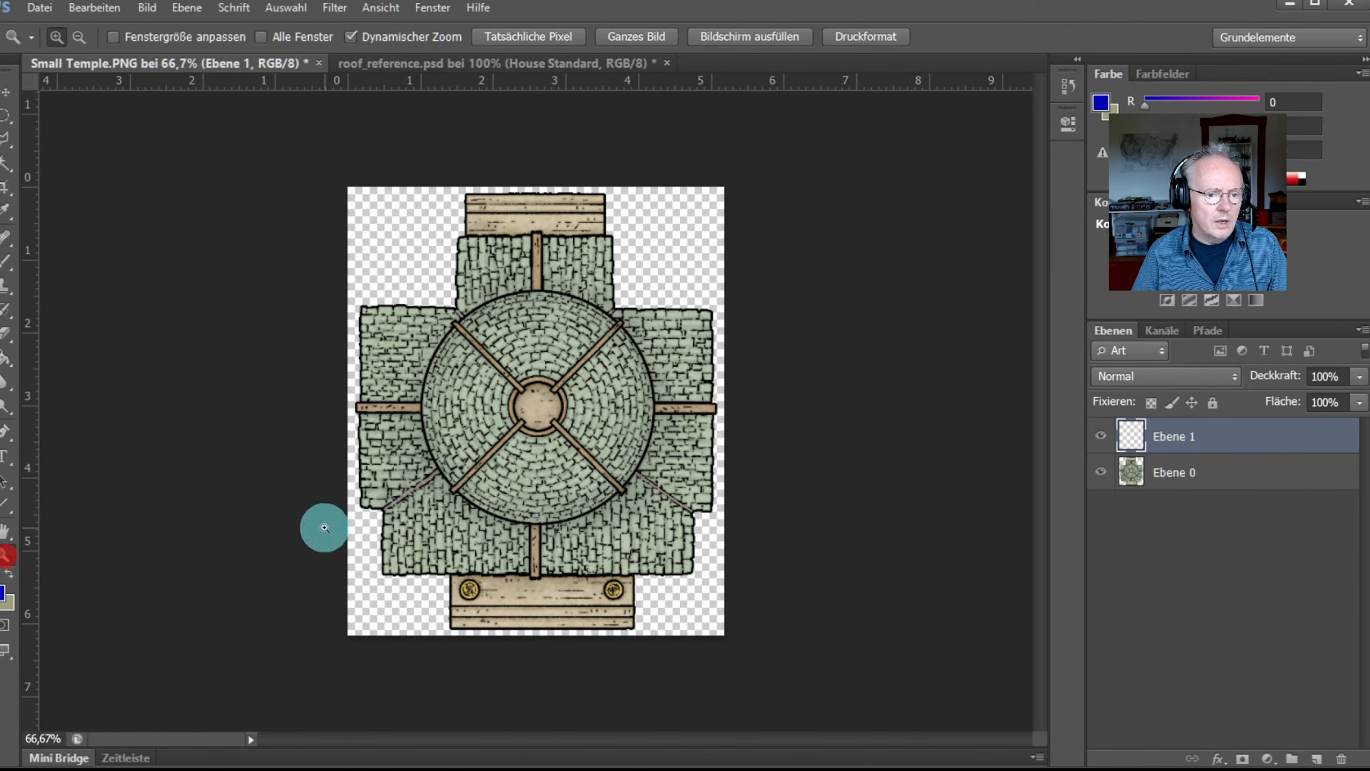
{"action": "left_click", "coordinate": [636, 371]}
{"action": "left_click", "coordinate": [535, 281]}
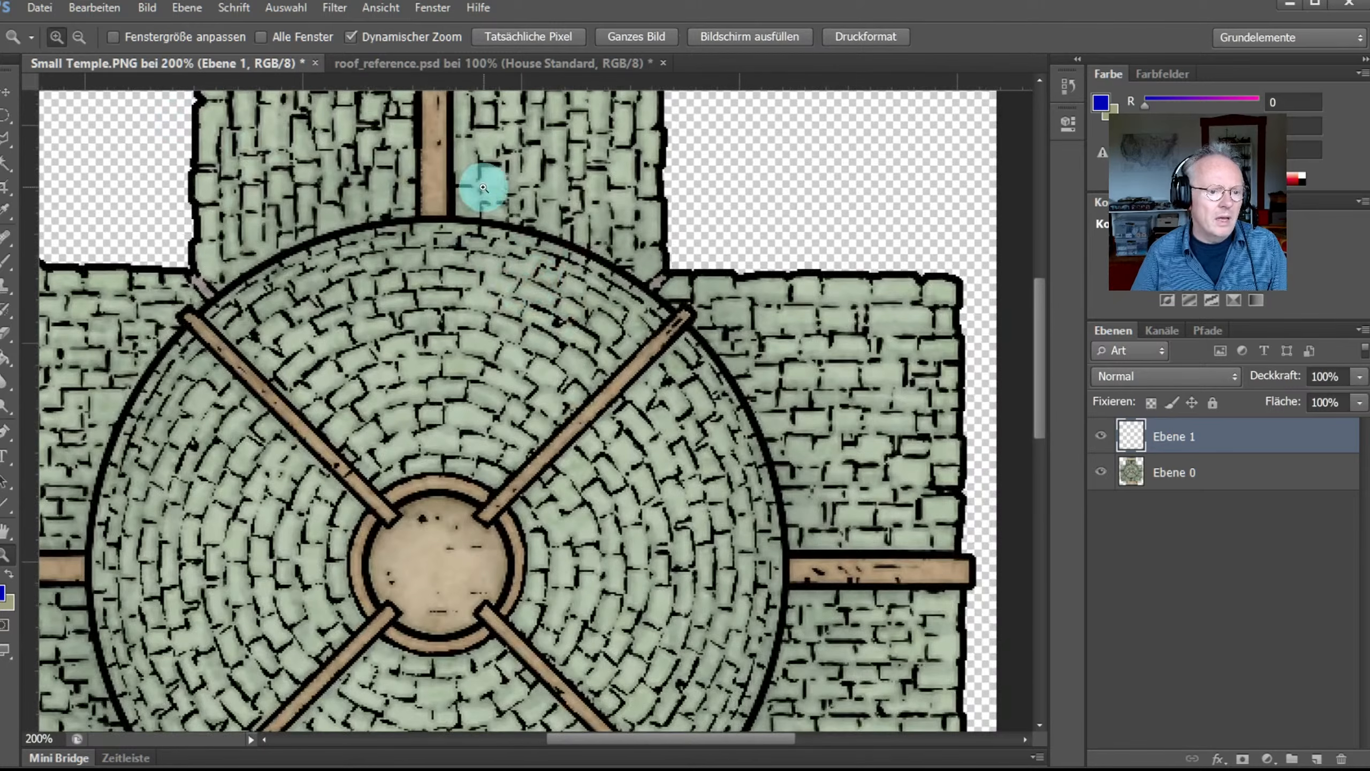
{"action": "scroll", "coordinate": [484, 184], "scroll_direction": "up", "scroll_amount": 3}
Step: Trace the upper-right roof section from the top plank along the dome's edge with the Polygonal Lasso
{"action": "left_click", "coordinate": [6, 142]}
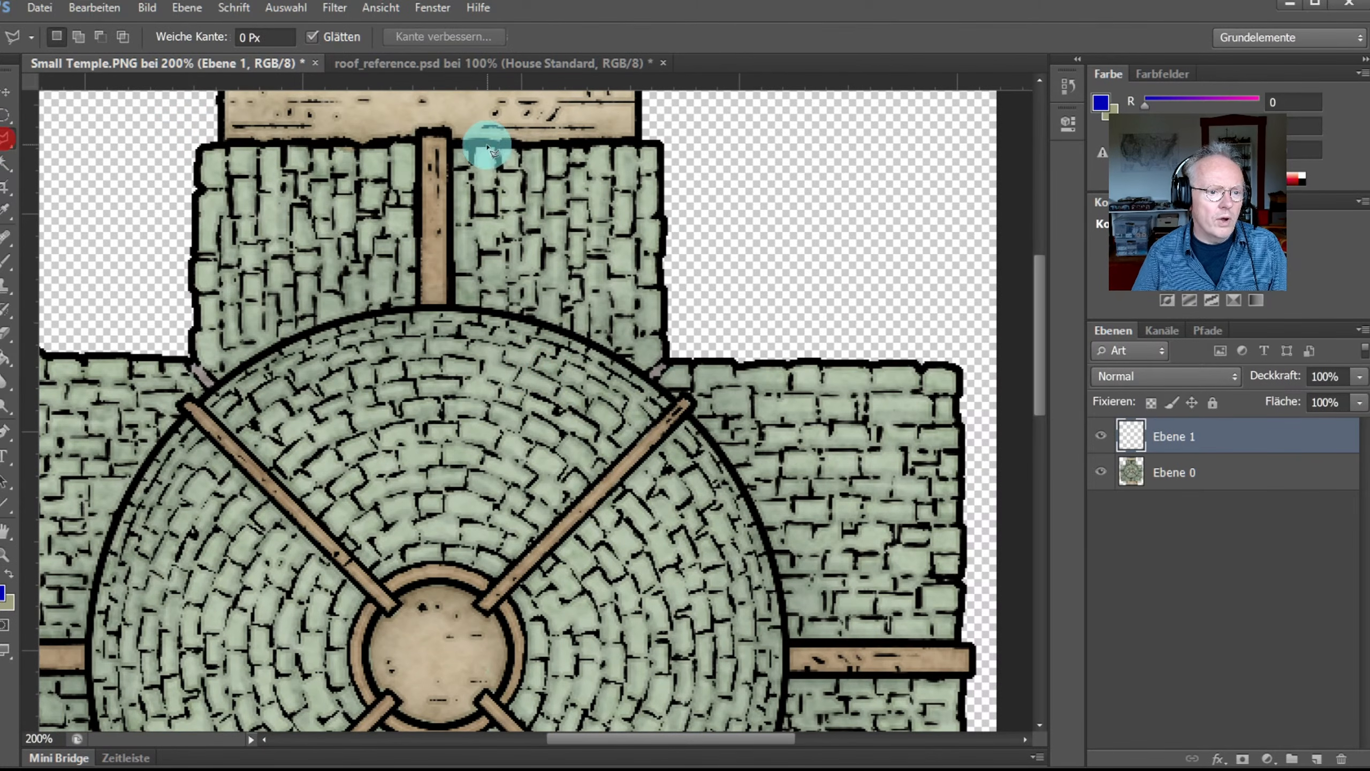
{"action": "left_click", "coordinate": [453, 145]}
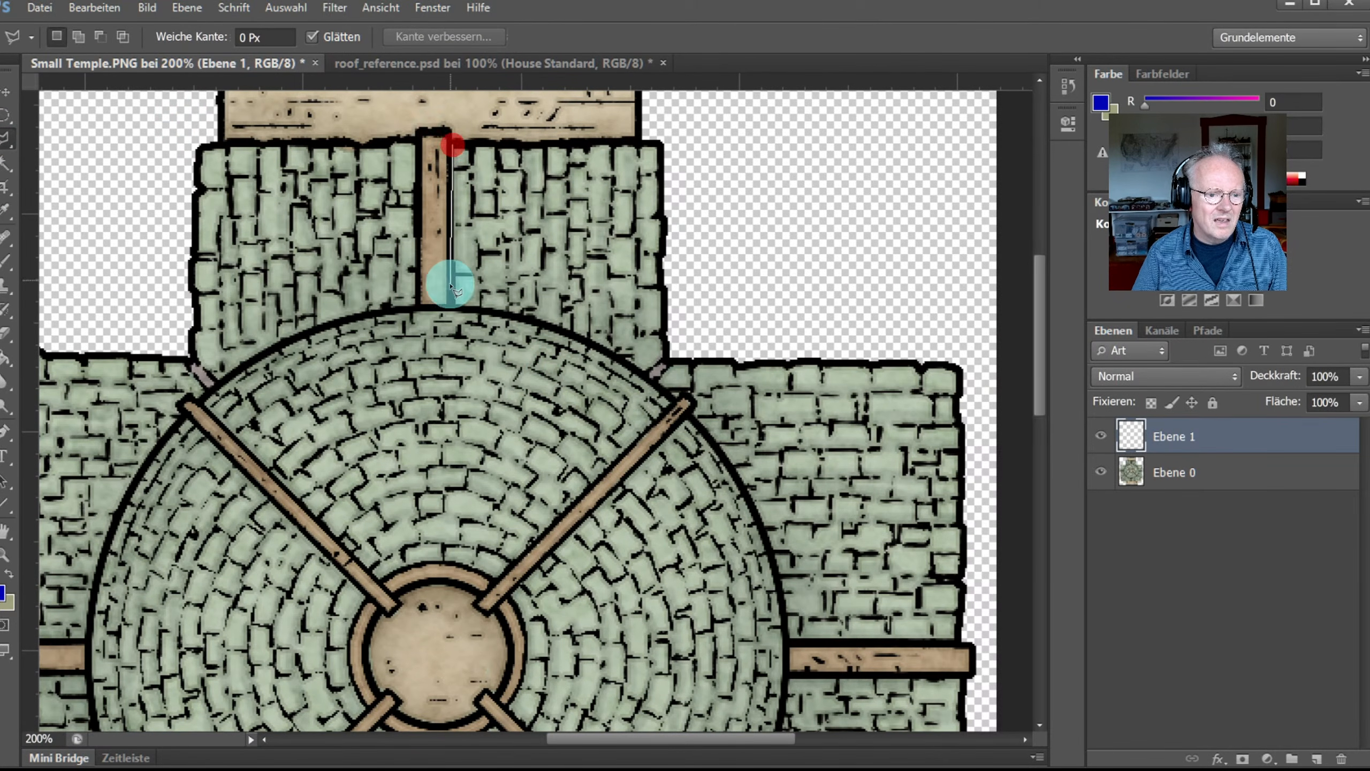
{"action": "left_click", "coordinate": [452, 308]}
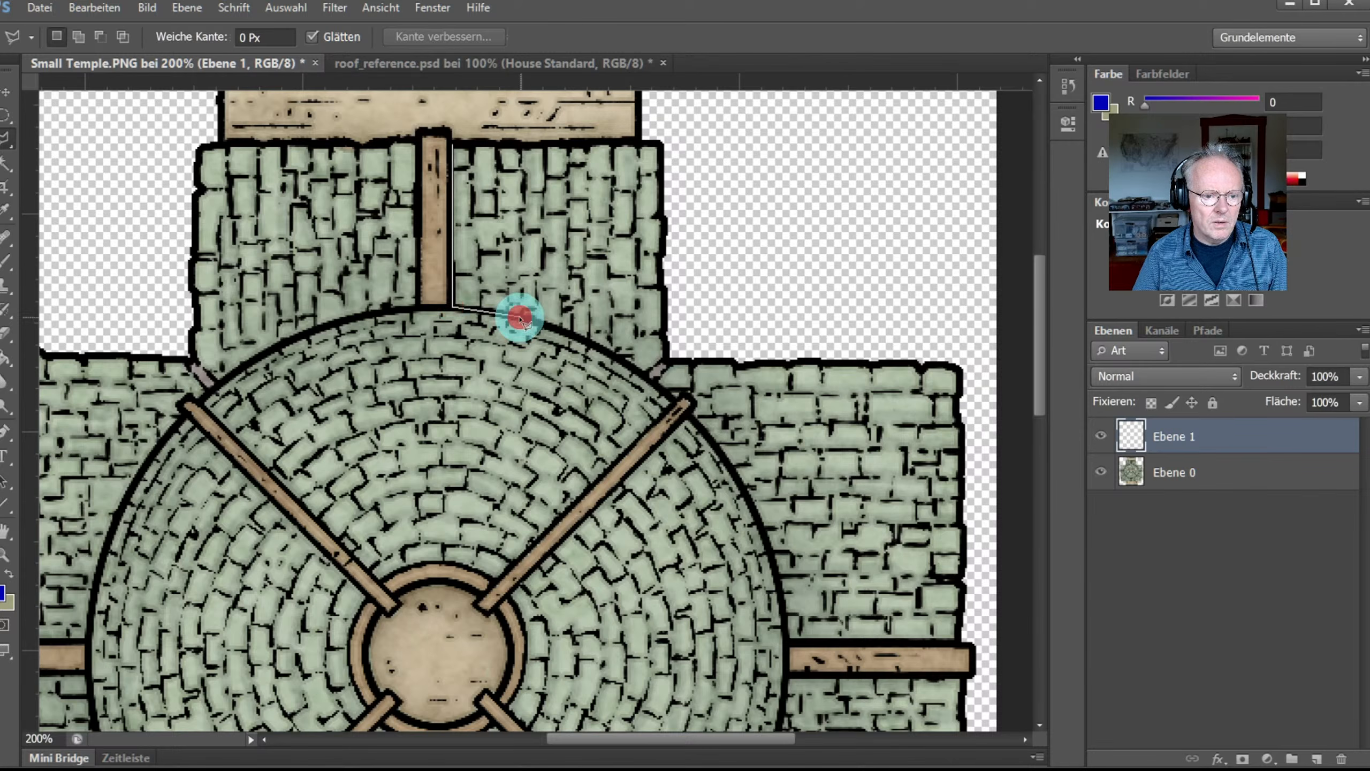
{"action": "left_click", "coordinate": [520, 319]}
{"action": "left_click", "coordinate": [581, 341]}
{"action": "left_click", "coordinate": [623, 365]}
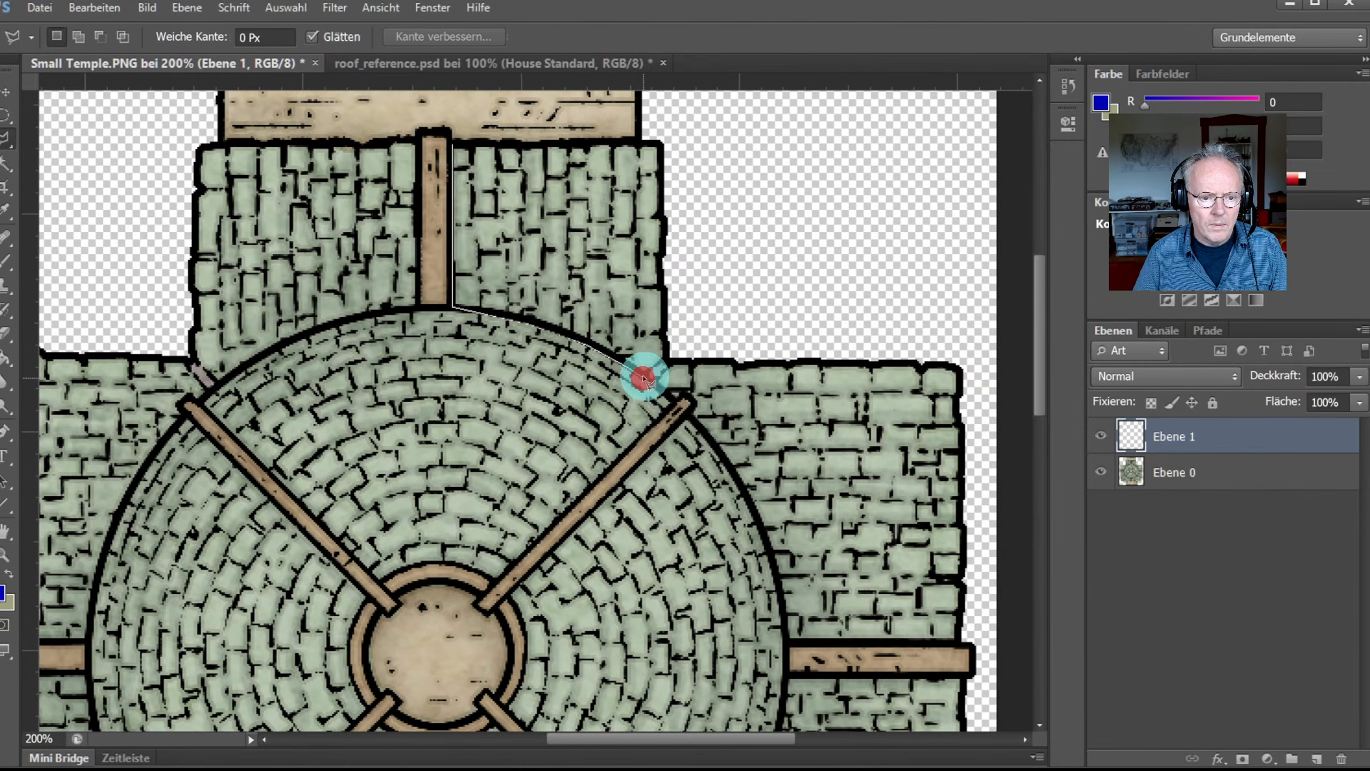
{"action": "left_click", "coordinate": [643, 378]}
{"action": "left_click", "coordinate": [667, 358]}
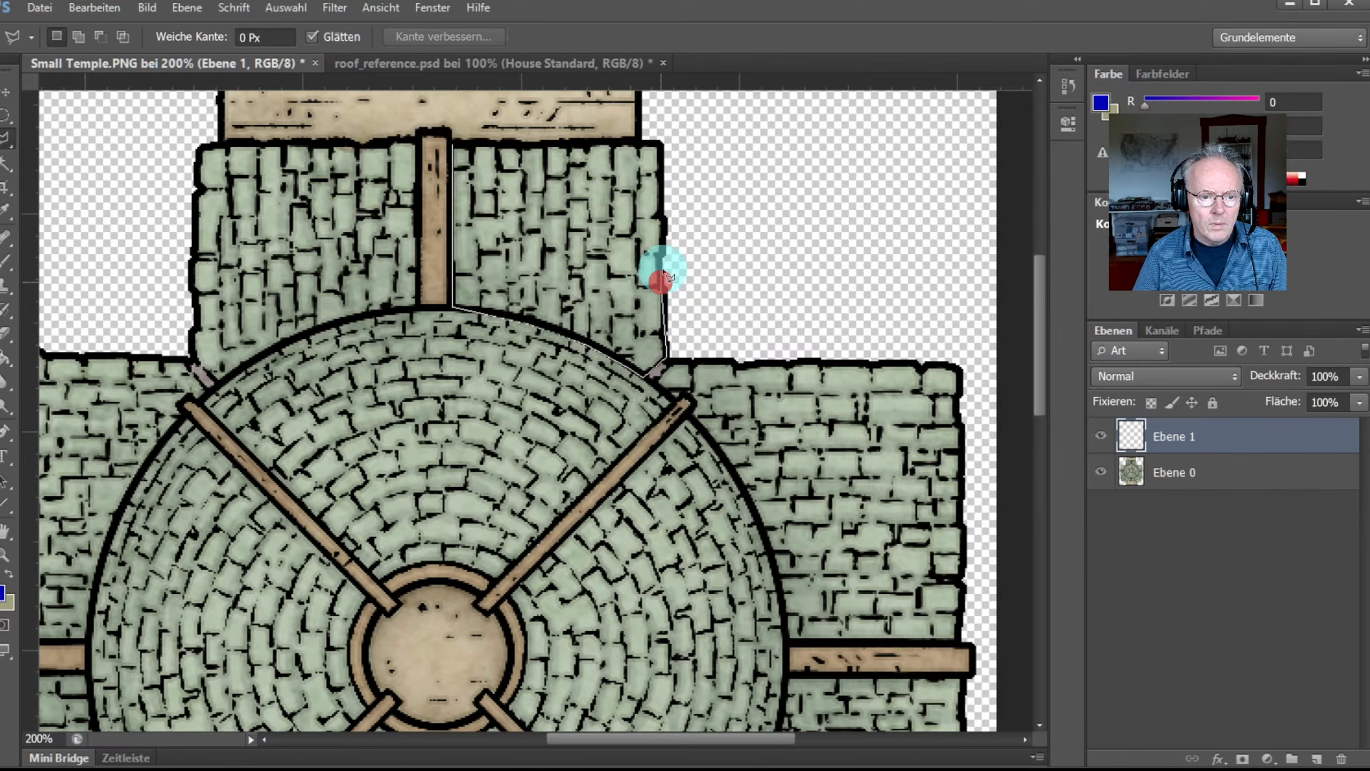
{"action": "left_click", "coordinate": [664, 248]}
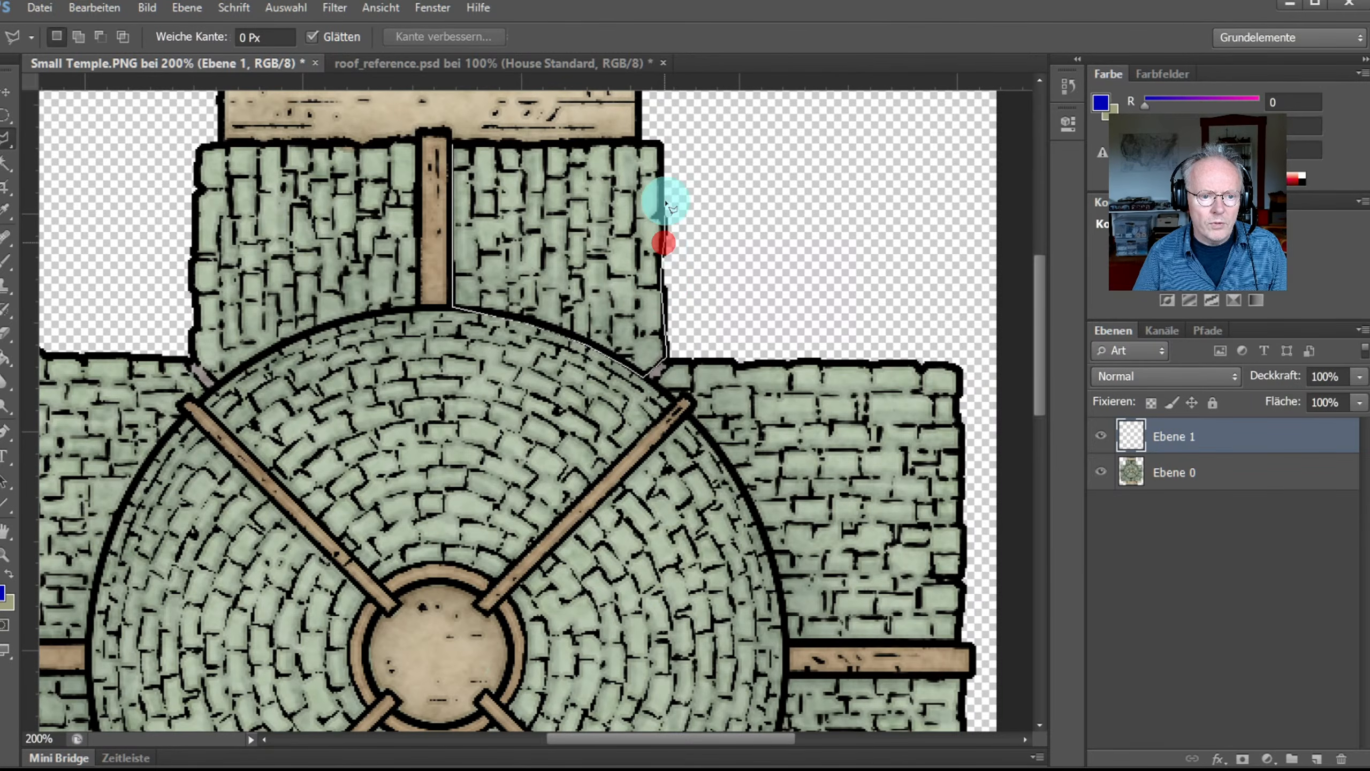
{"action": "left_click", "coordinate": [663, 143]}
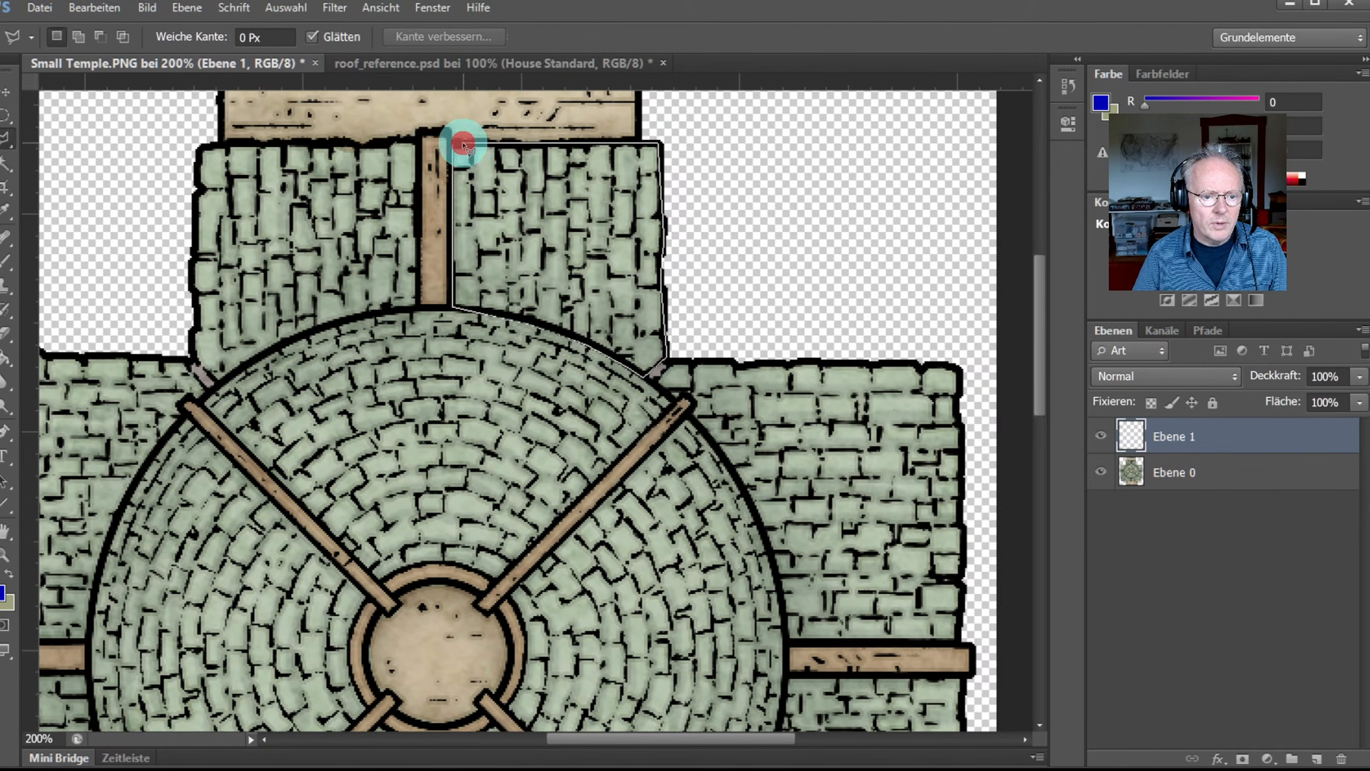
{"action": "left_click", "coordinate": [463, 144]}
Step: Fit the image on screen and fill the selection blue, with the Paint Bucket's All Layers unchecked
{"action": "key", "text": "ctrl+0"}
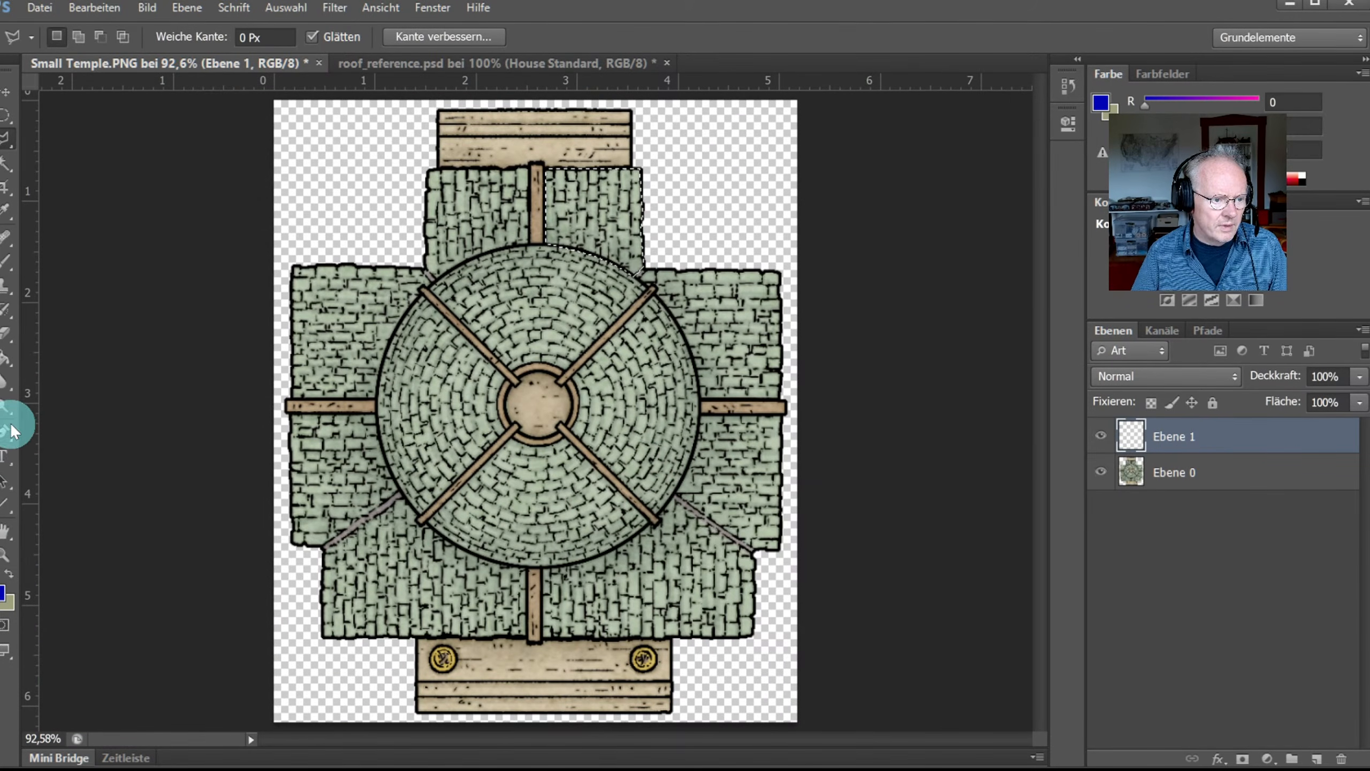
{"action": "left_click", "coordinate": [7, 364]}
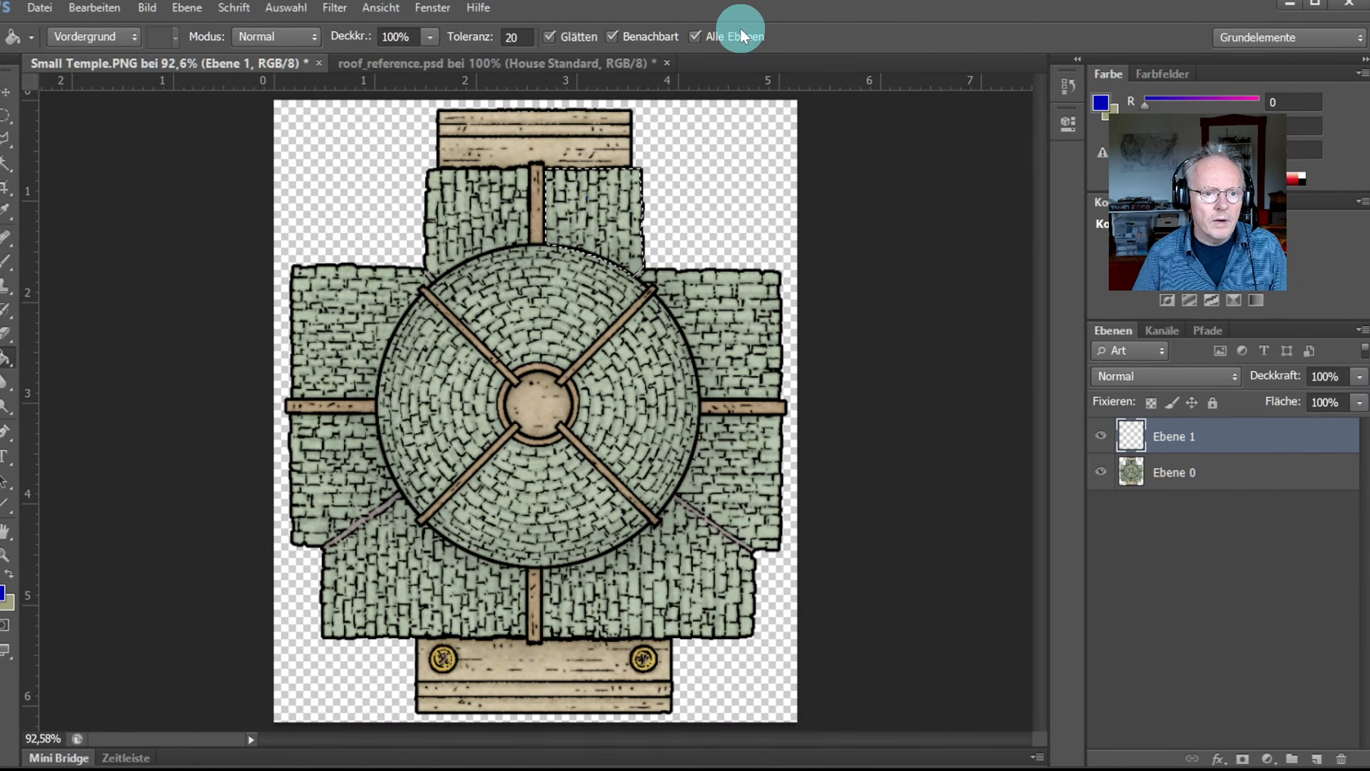
{"action": "left_click", "coordinate": [726, 36]}
{"action": "left_click", "coordinate": [619, 222]}
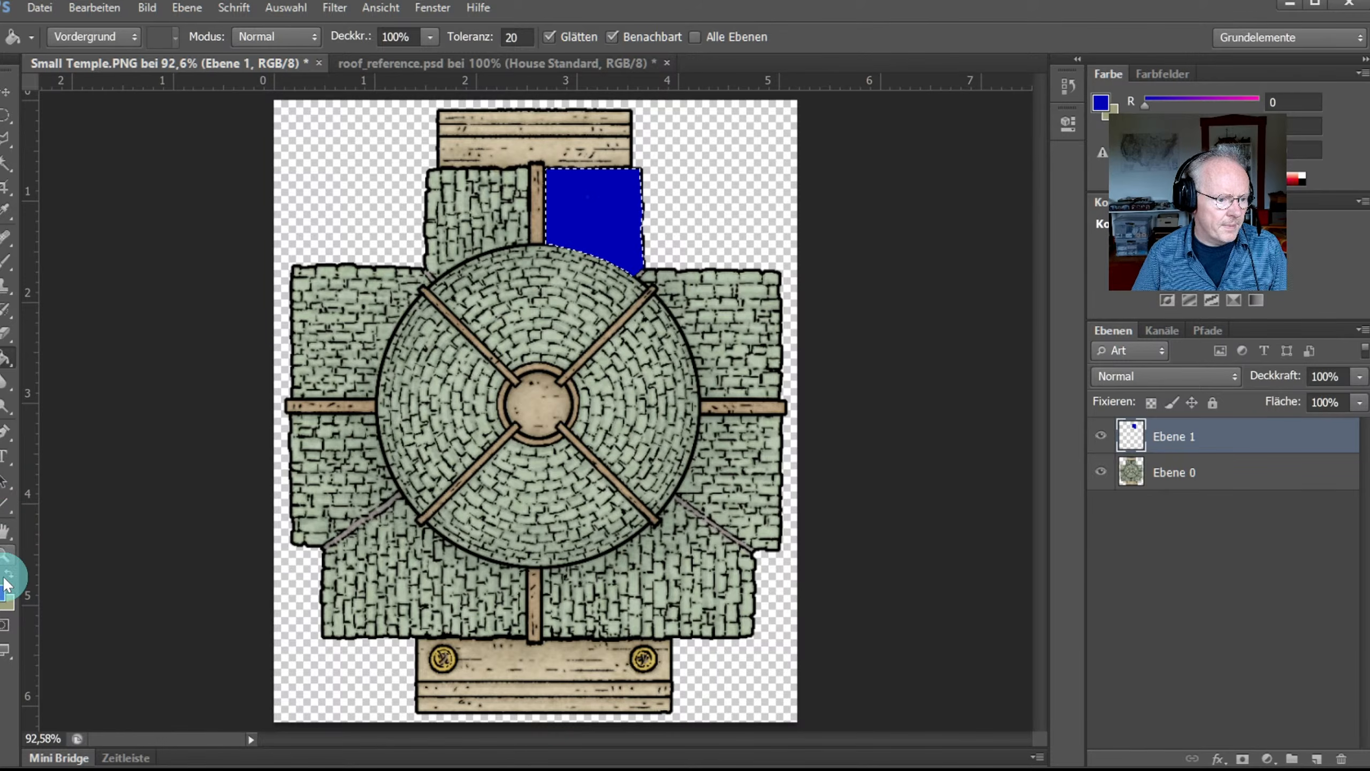
Step: Zoom in and outline the lower-right roof wing along its right and bottom edges
{"action": "left_click", "coordinate": [7, 559]}
{"action": "left_click_drag", "start_coordinate": [498, 468], "coordinate": [535, 298]}
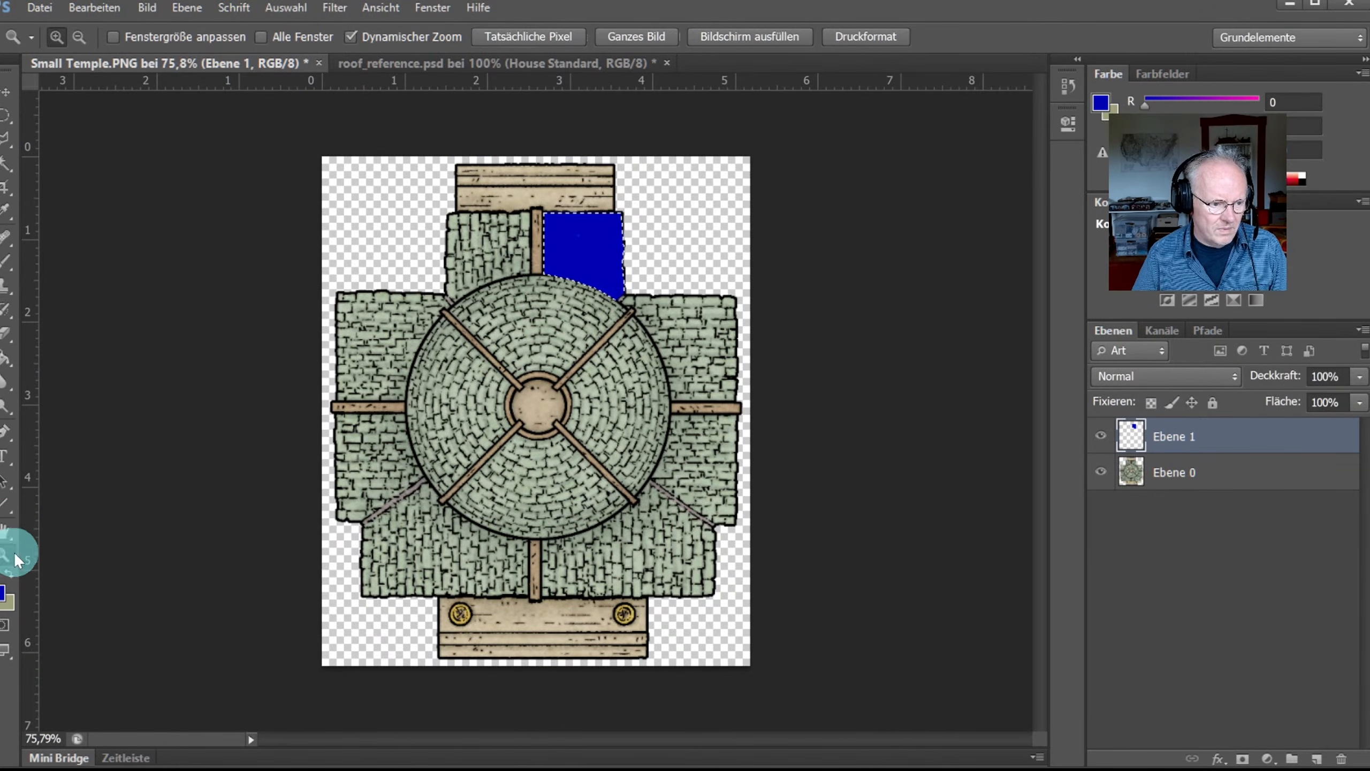
{"action": "left_click_drag", "start_coordinate": [637, 550], "coordinate": [633, 576]}
{"action": "left_click", "coordinate": [7, 138]}
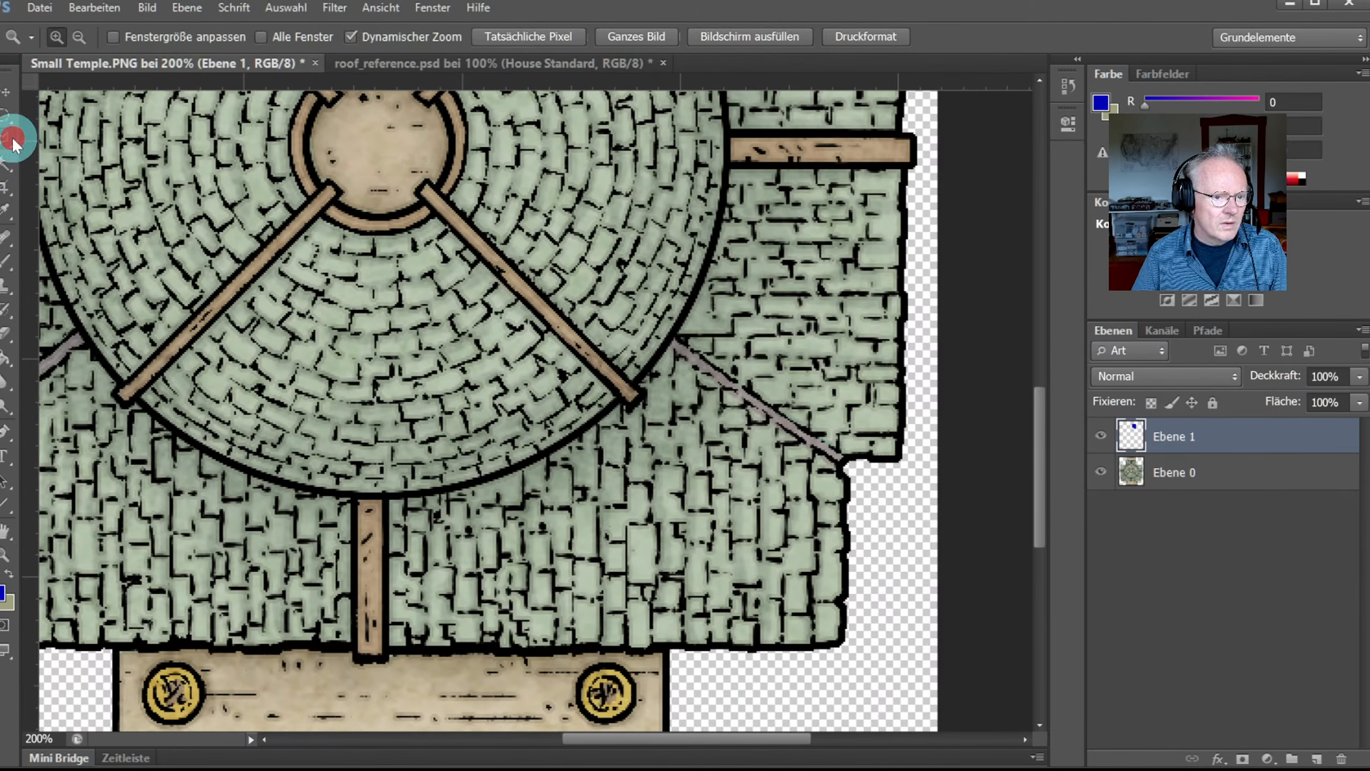
{"action": "left_click", "coordinate": [671, 342]}
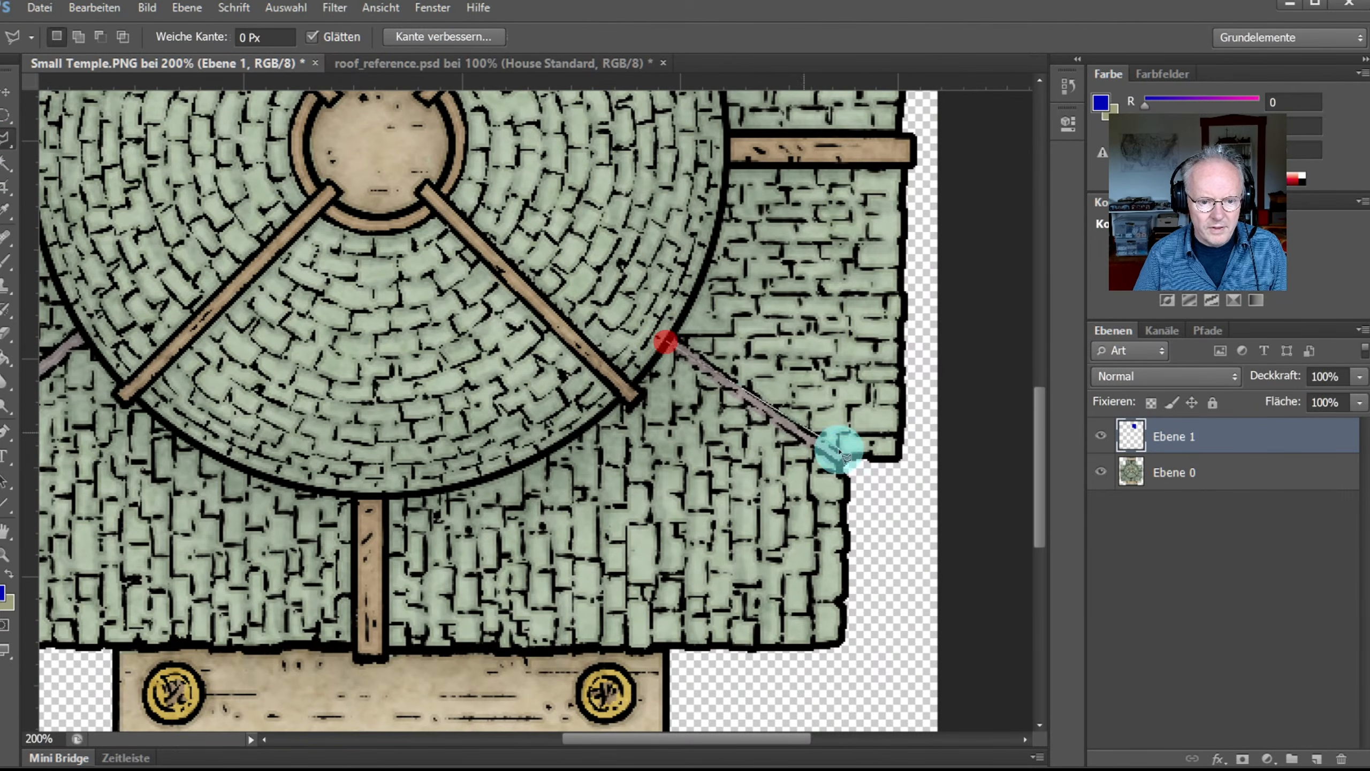
{"action": "left_click", "coordinate": [848, 484]}
{"action": "left_click", "coordinate": [845, 565]}
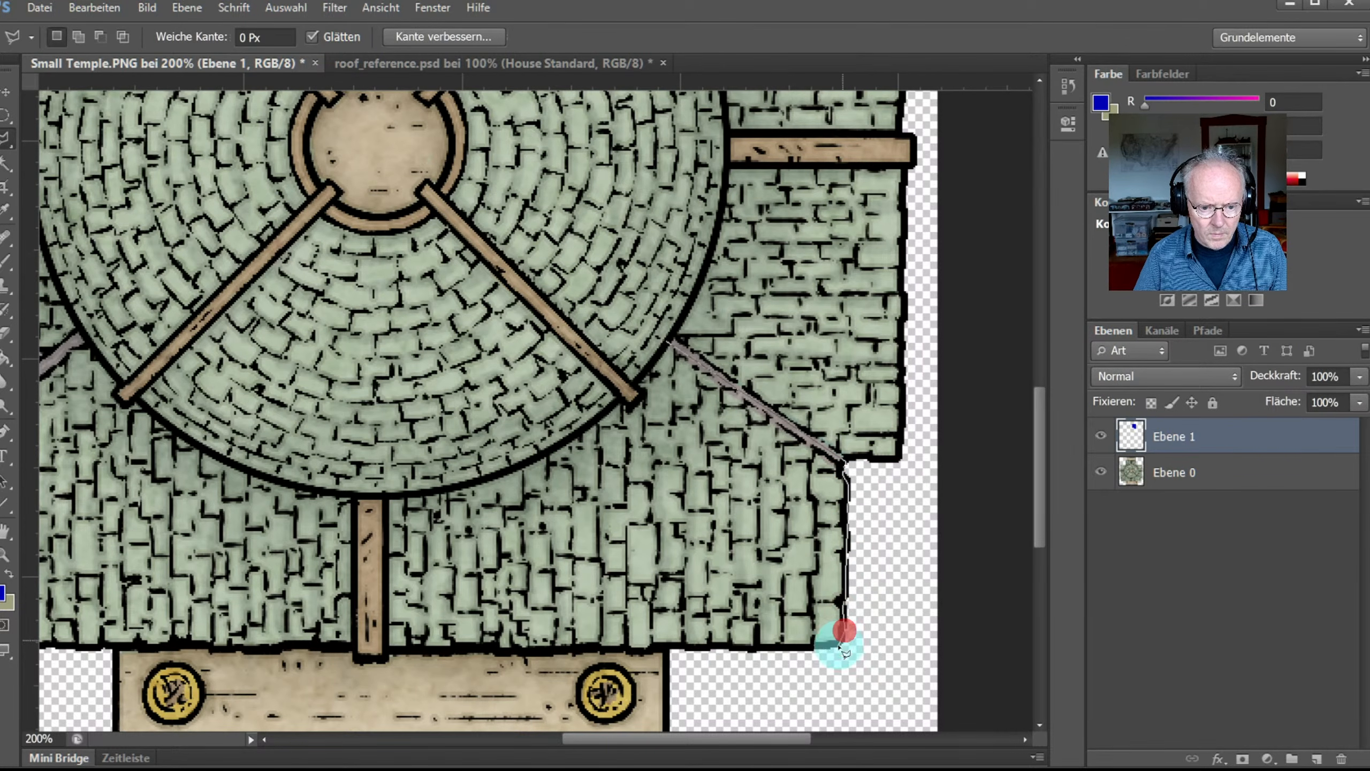
{"action": "left_click", "coordinate": [844, 645]}
{"action": "left_click", "coordinate": [652, 650]}
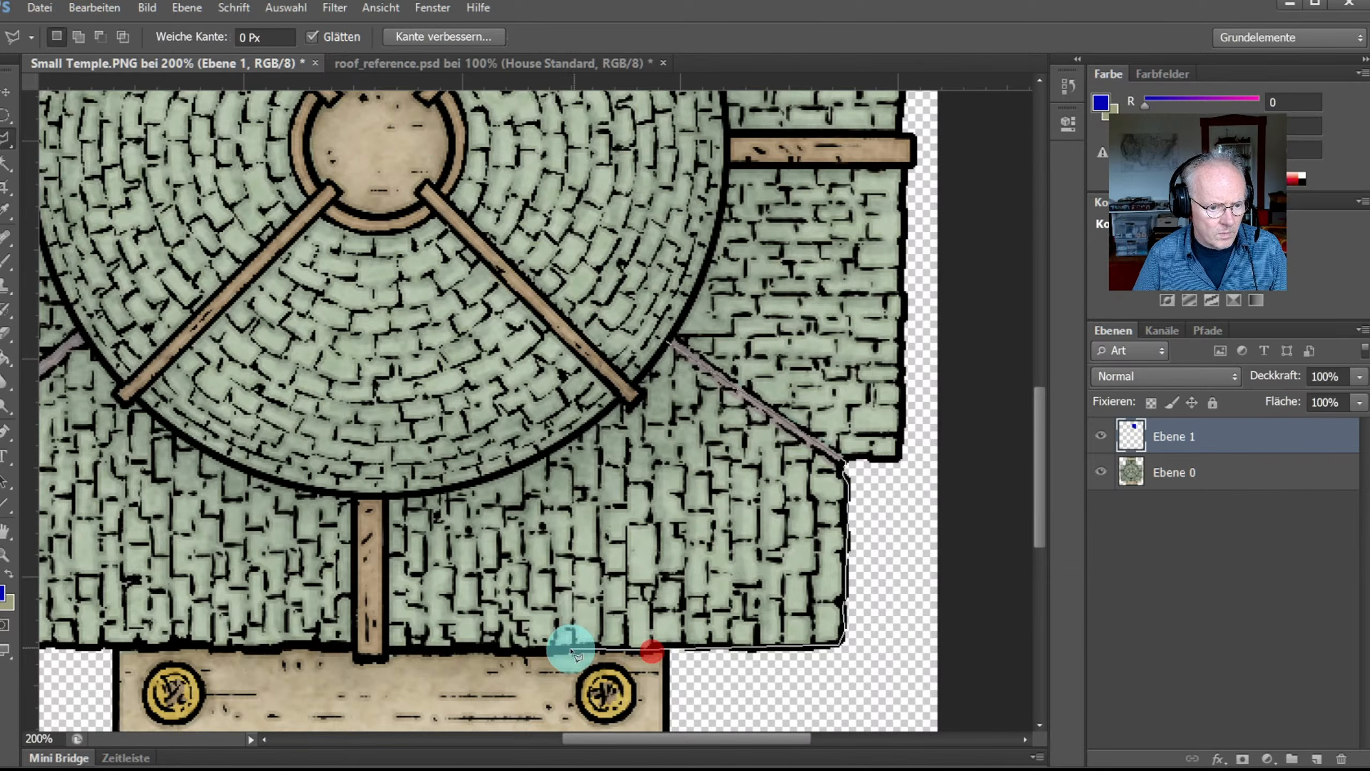
{"action": "left_click", "coordinate": [570, 651]}
{"action": "left_click", "coordinate": [438, 648]}
Step: Continue the outline up the wooden post and along the dome's lower edge to close it
{"action": "left_click", "coordinate": [386, 646]}
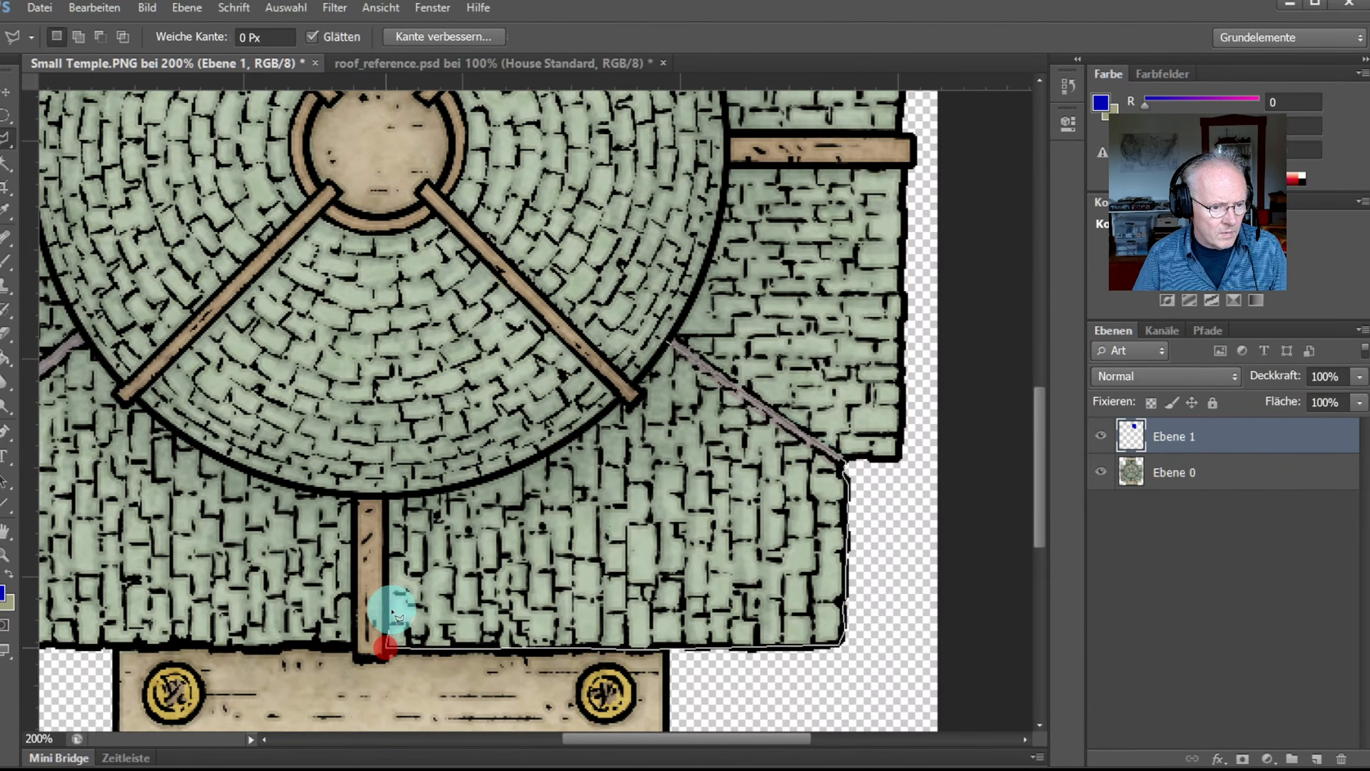
{"action": "left_click", "coordinate": [383, 497]}
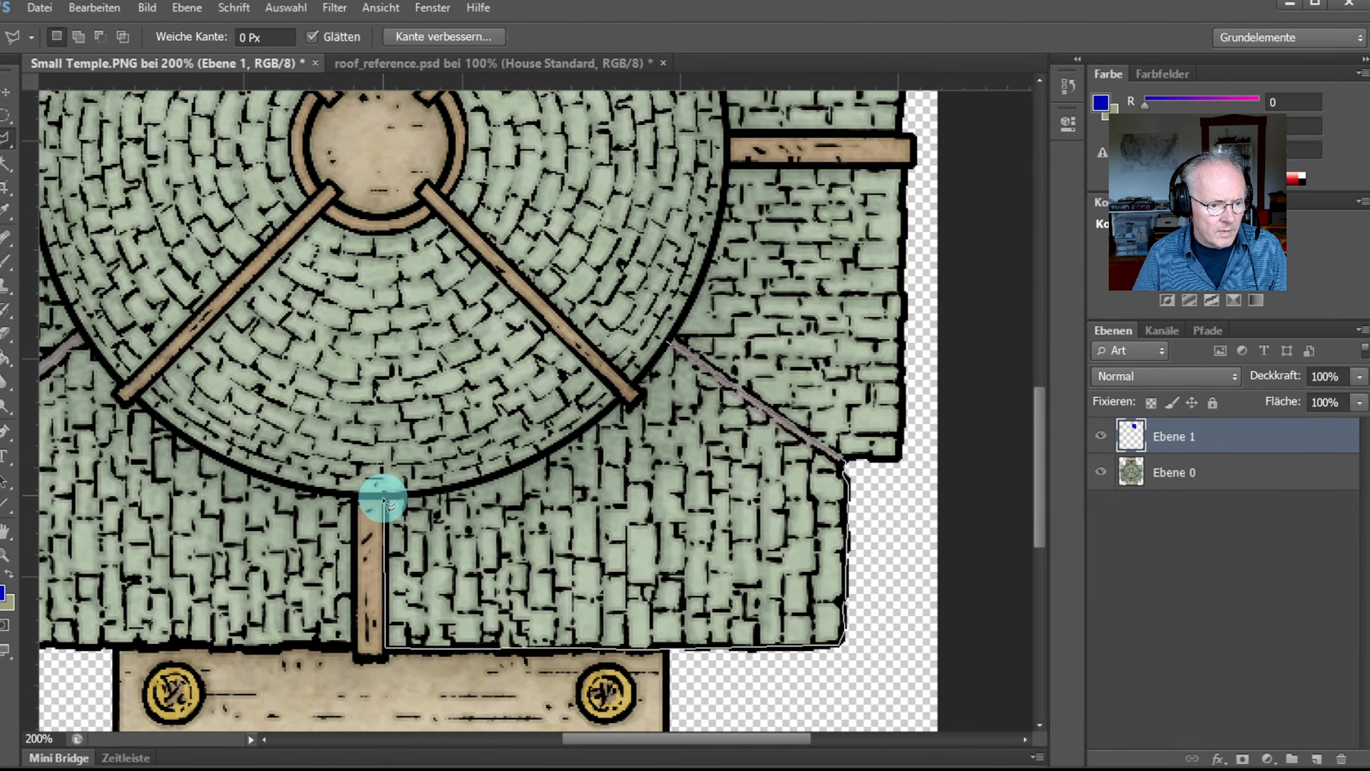
{"action": "left_click", "coordinate": [482, 484]}
{"action": "left_click", "coordinate": [570, 440]}
{"action": "left_click", "coordinate": [618, 400]}
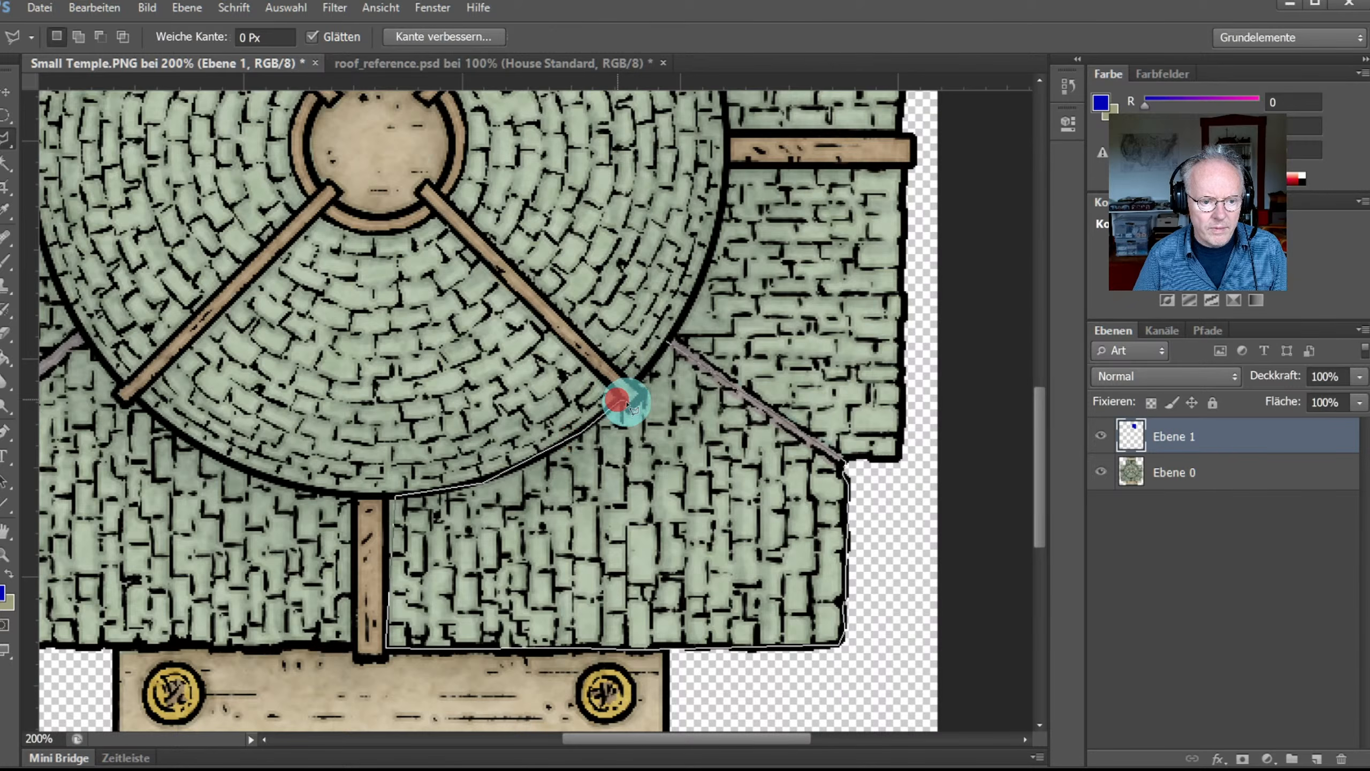
{"action": "left_click", "coordinate": [626, 409]}
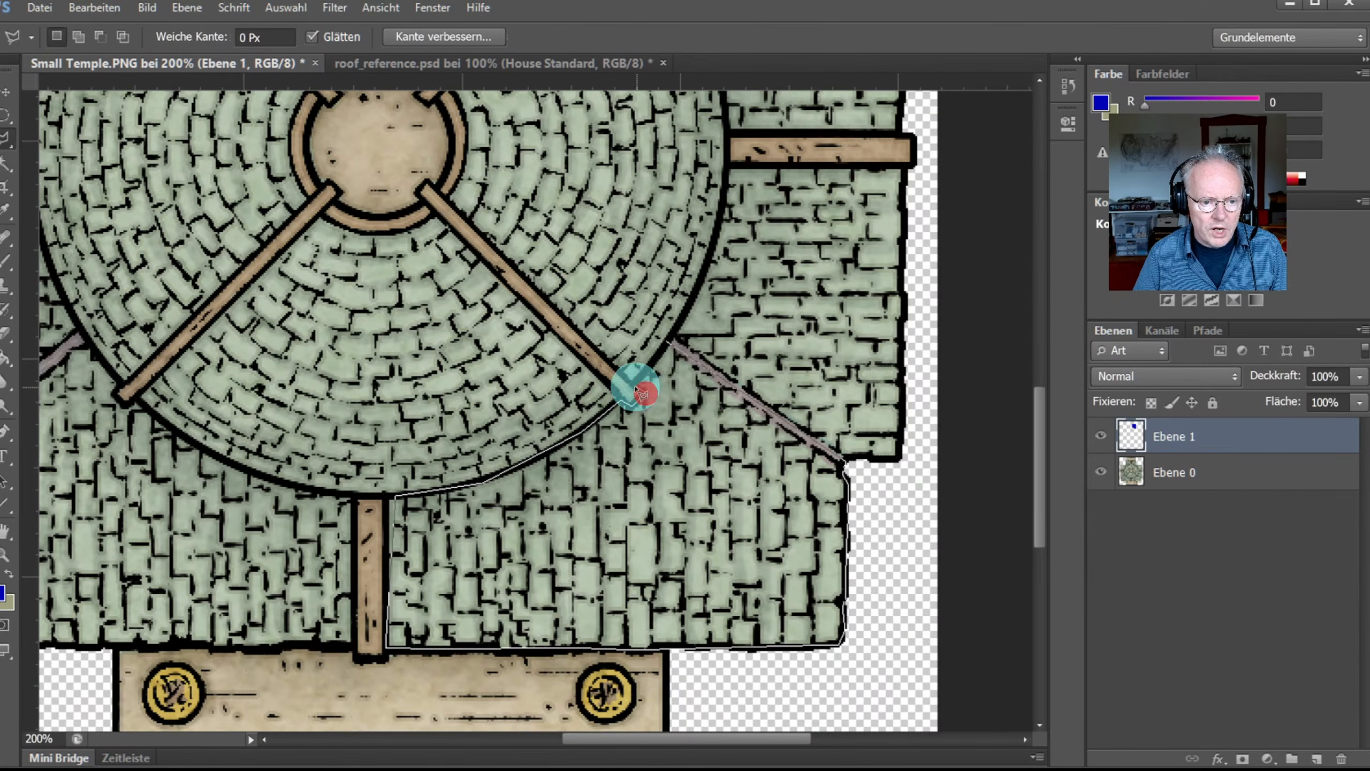
{"action": "double_click", "coordinate": [659, 358]}
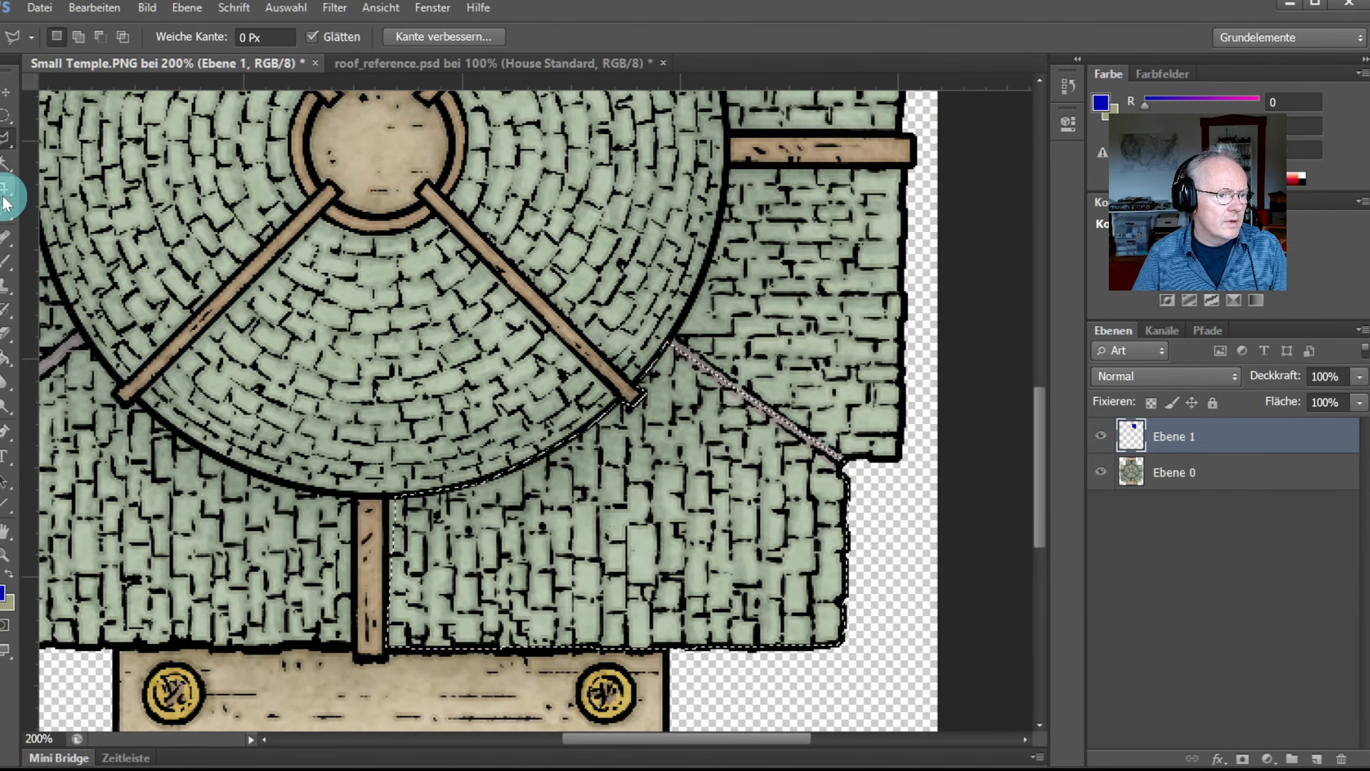
Step: Fill the lower-right wing selection with blue and fit the whole temple on screen
{"action": "left_click", "coordinate": [6, 357]}
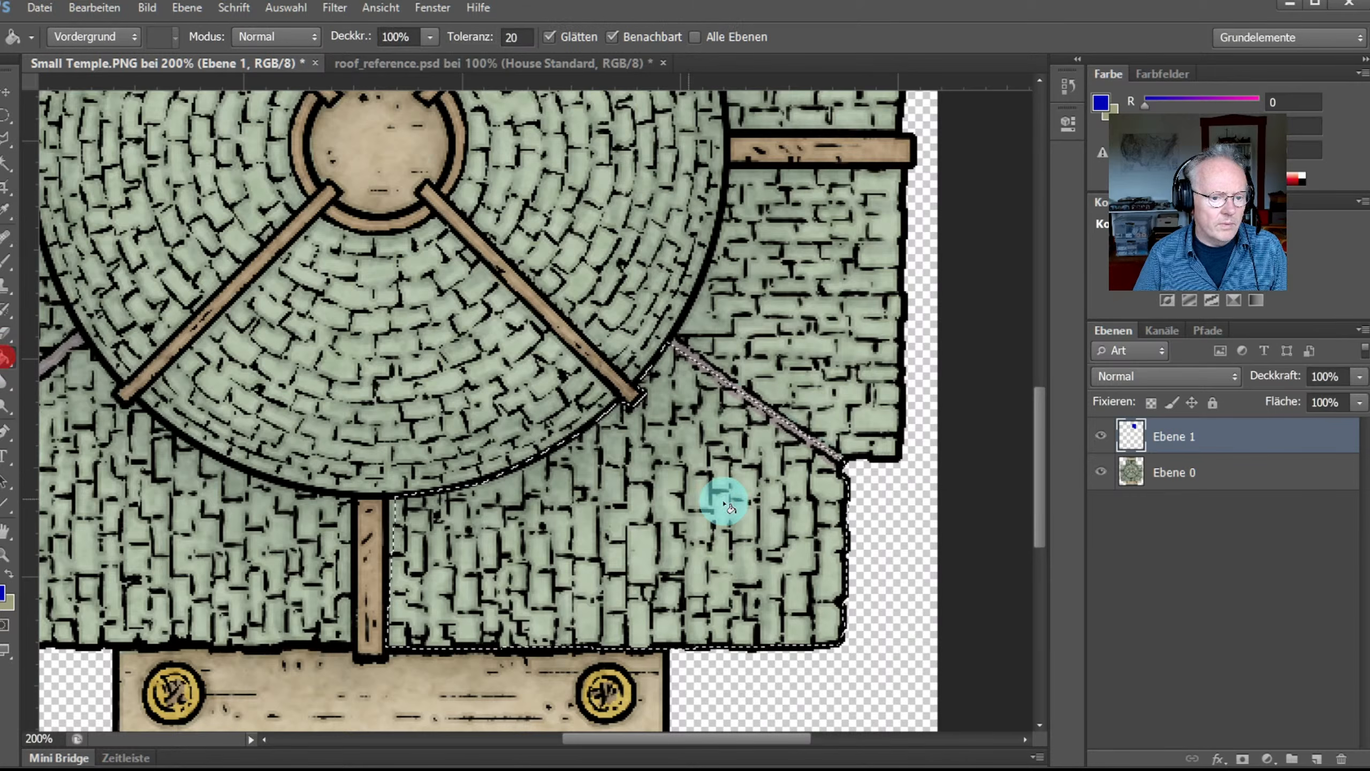
{"action": "left_click", "coordinate": [717, 505]}
{"action": "key", "text": "ctrl+0"}
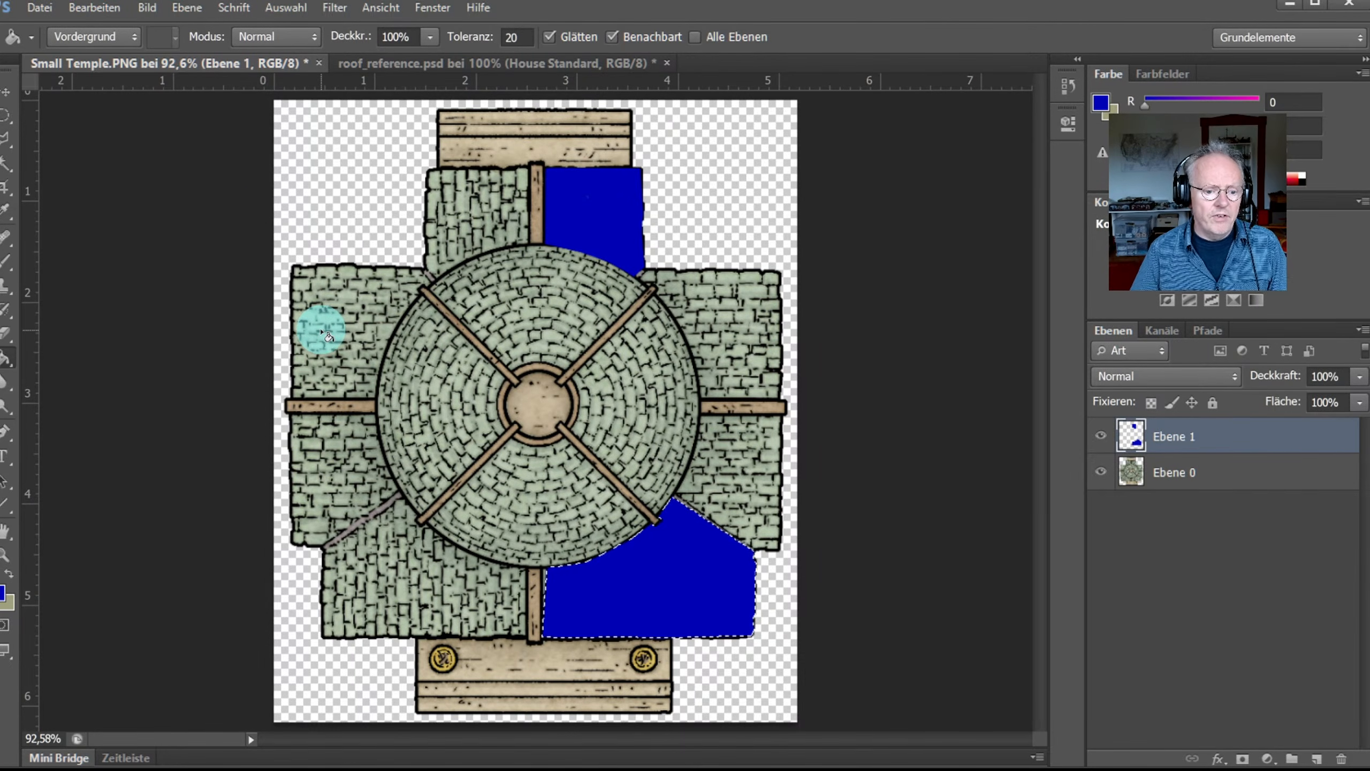
{"action": "left_click", "coordinate": [4, 139]}
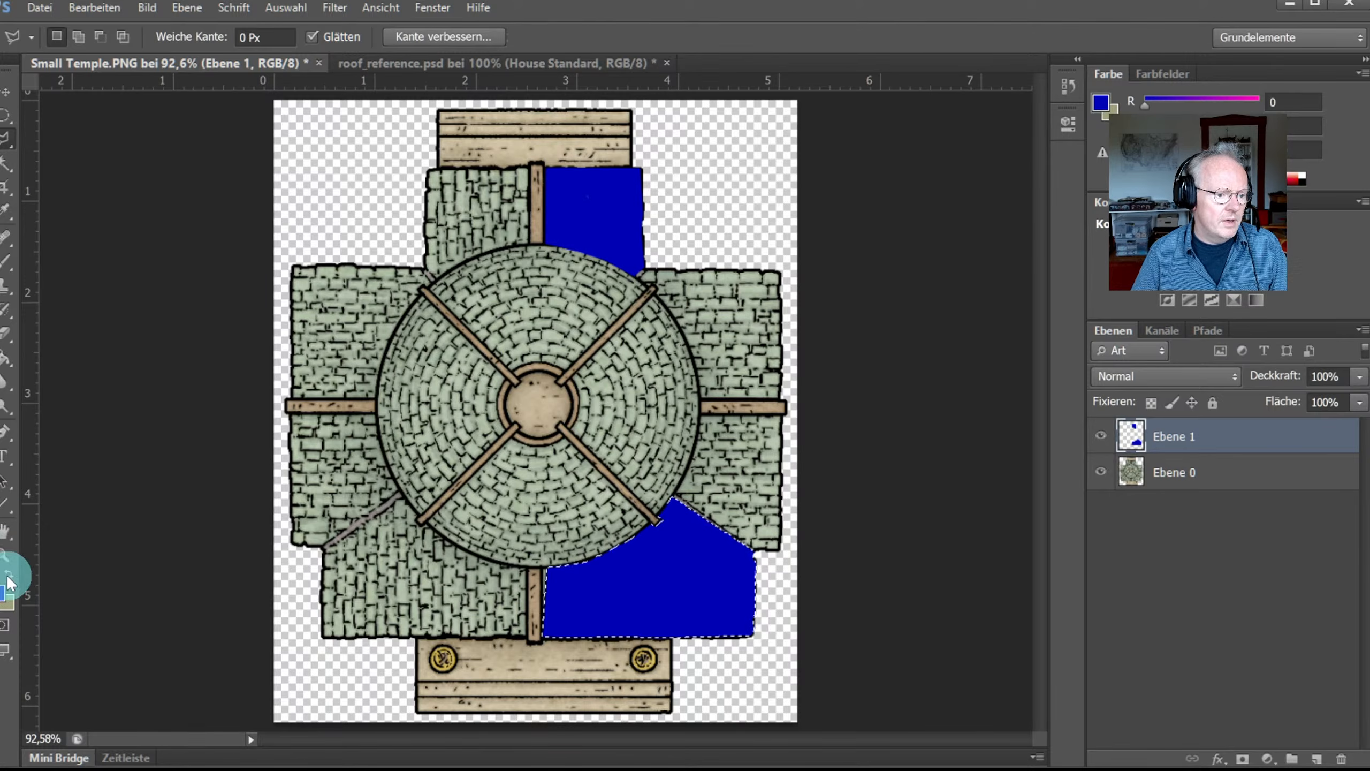
Step: Zoom to 300% and trace the upper-left wing from the post, down its left edge, and along the round roof
{"action": "left_click", "coordinate": [6, 557]}
{"action": "left_click_drag", "start_coordinate": [465, 224], "coordinate": [458, 216]}
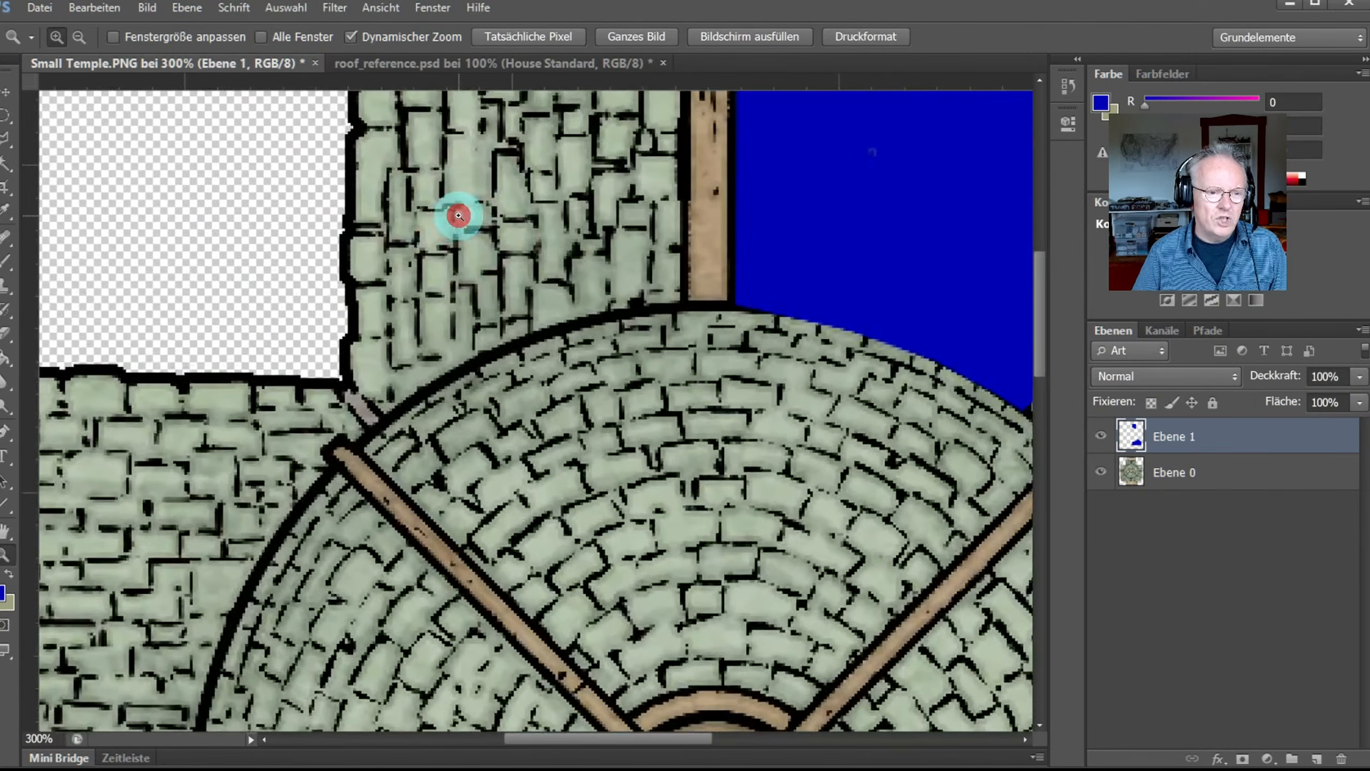
{"action": "scroll", "coordinate": [459, 216], "scroll_direction": "up", "scroll_amount": 1}
{"action": "left_click", "coordinate": [6, 138]}
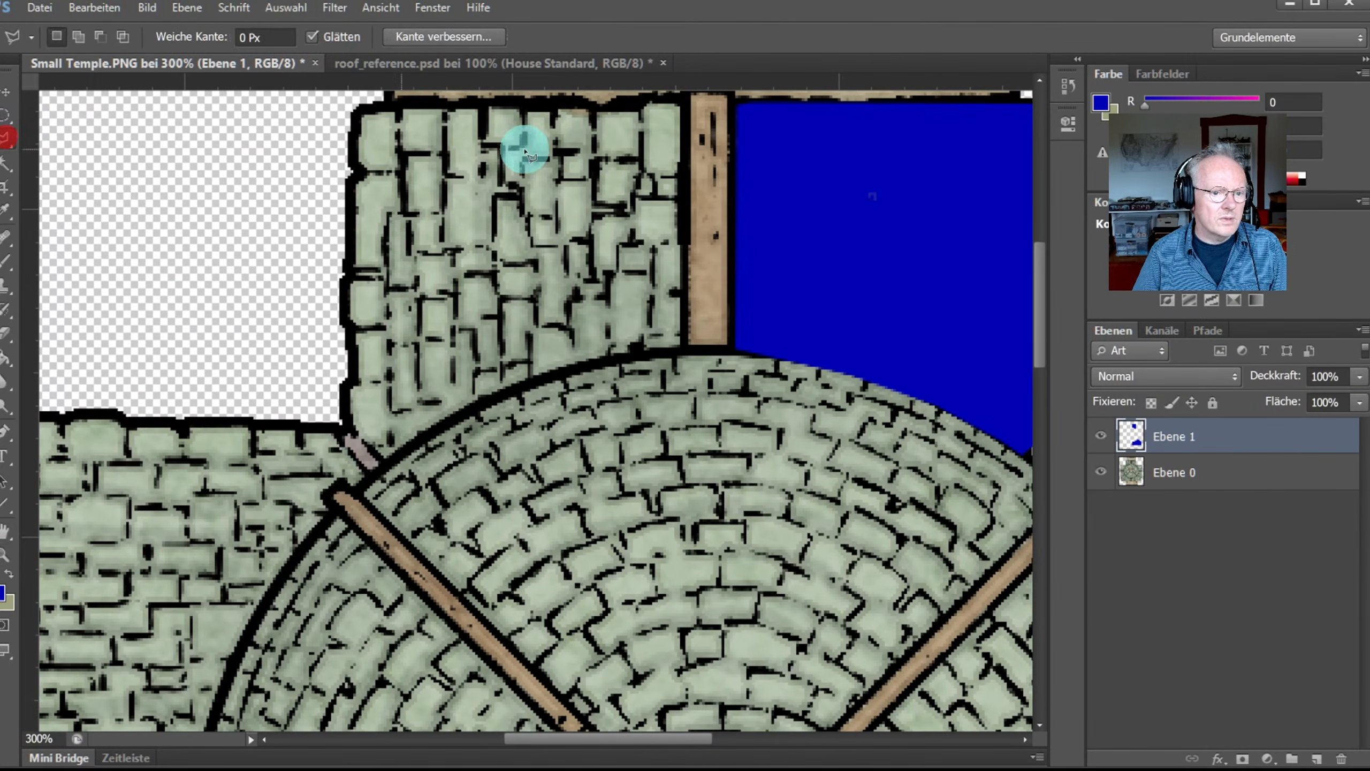
{"action": "left_click", "coordinate": [682, 103]}
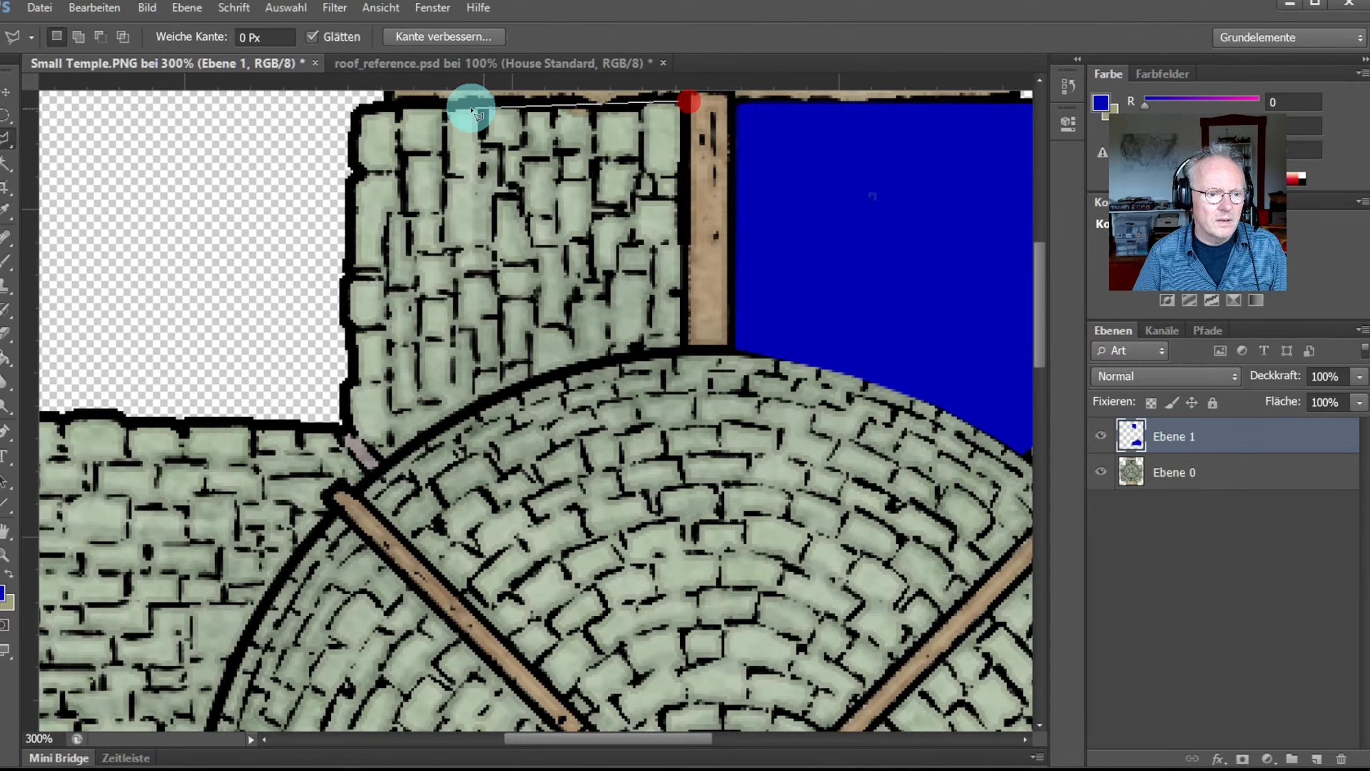
{"action": "left_click", "coordinate": [400, 106]}
{"action": "left_click", "coordinate": [357, 112]}
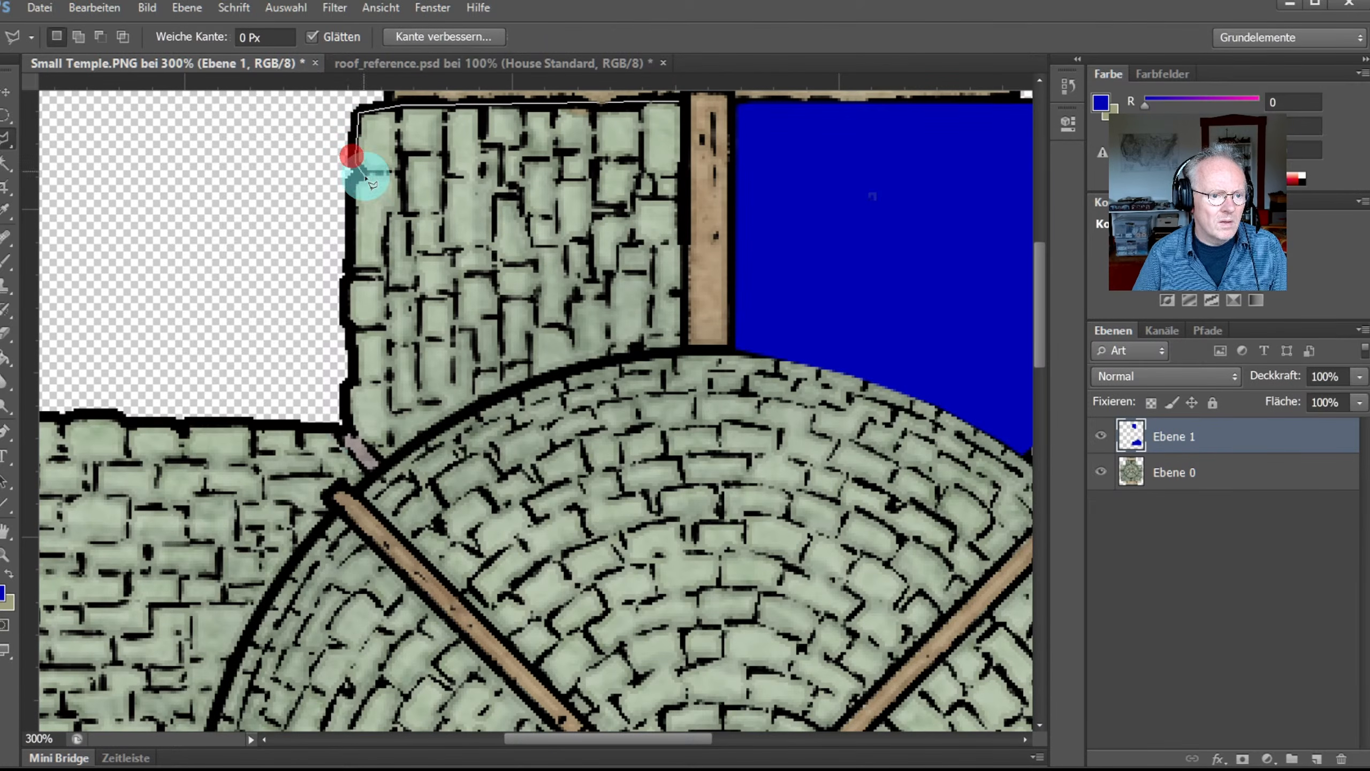
{"action": "left_click", "coordinate": [361, 180]}
{"action": "left_click", "coordinate": [350, 278]}
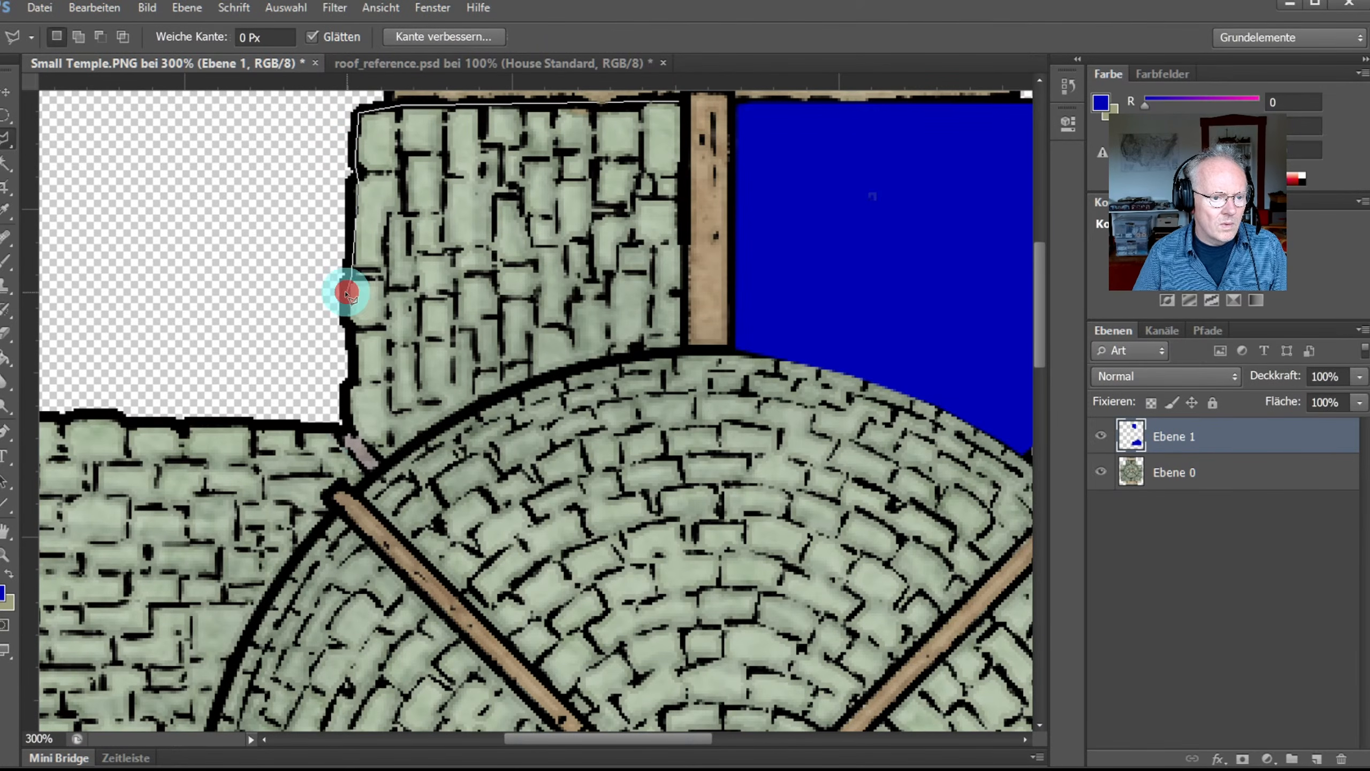
{"action": "left_click", "coordinate": [343, 421]}
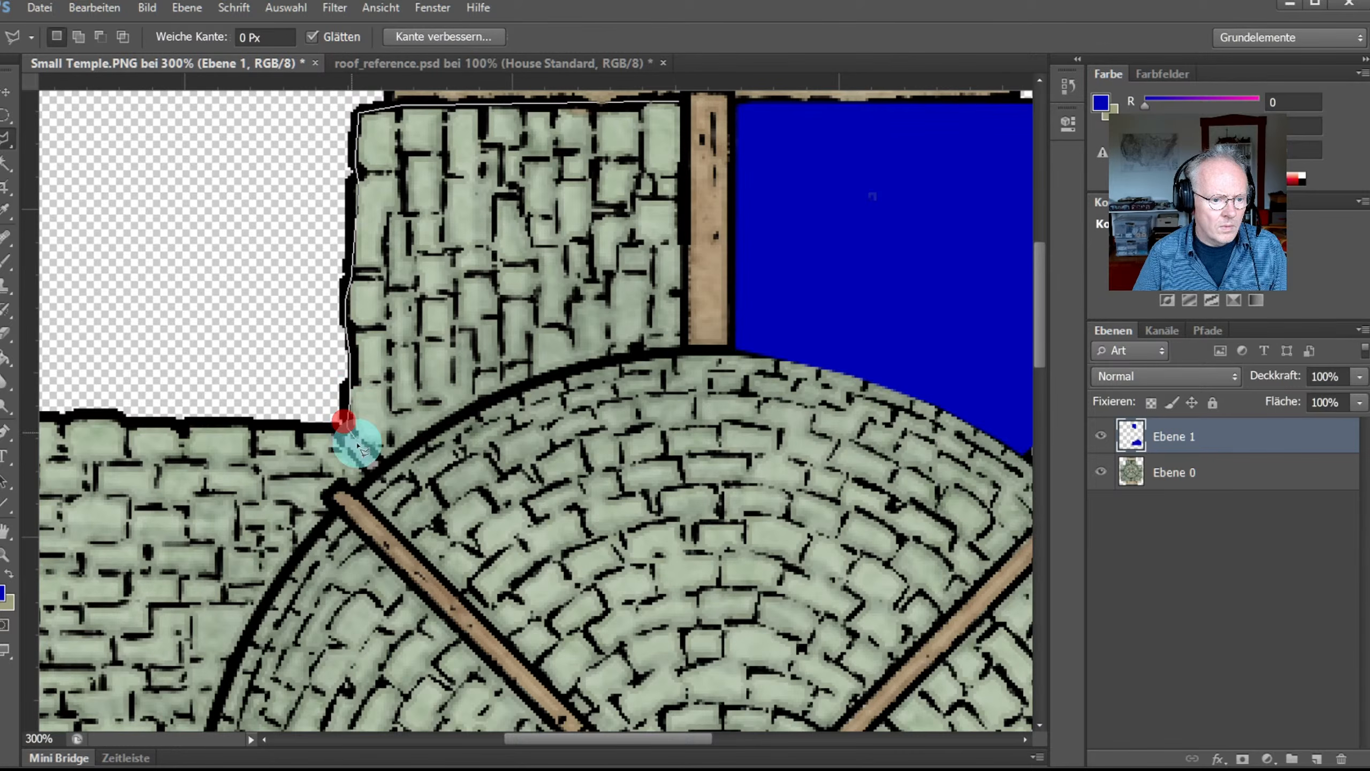
{"action": "left_click", "coordinate": [387, 467]}
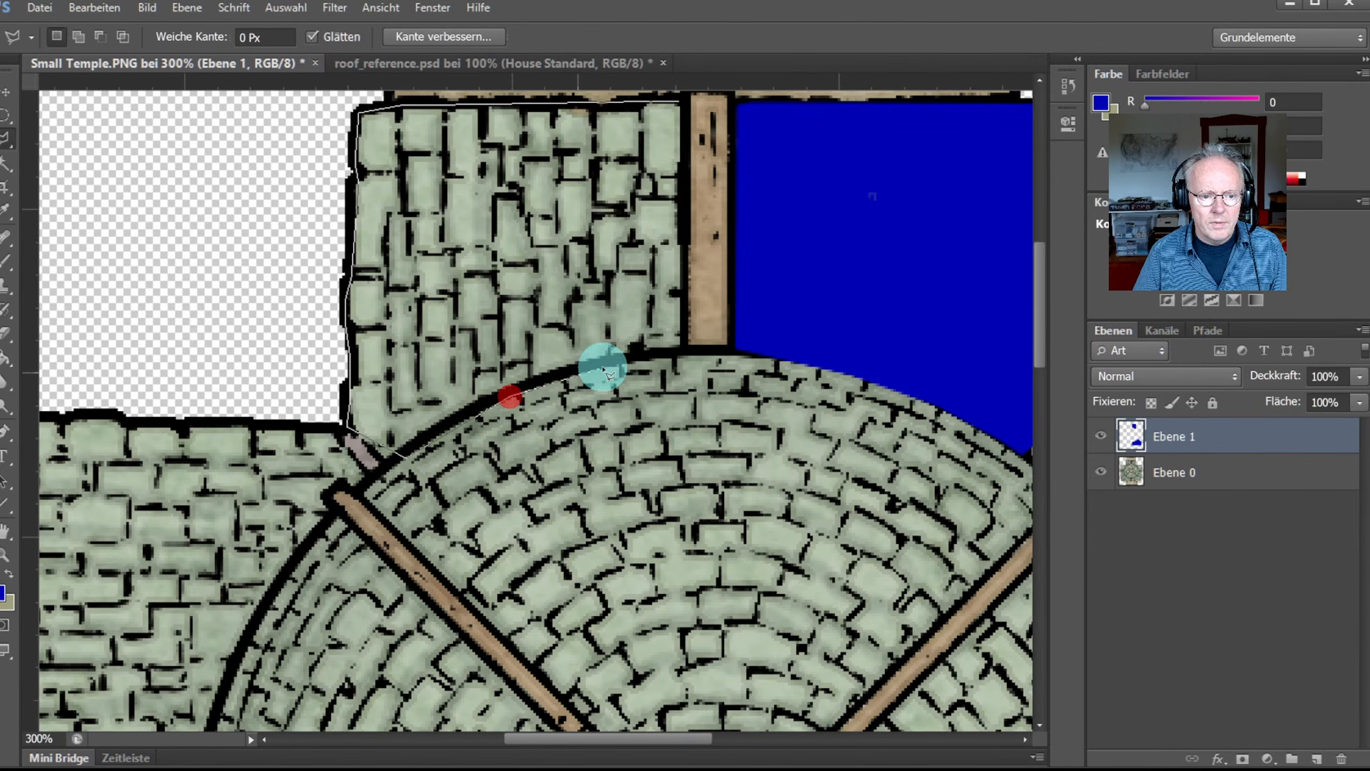
{"action": "left_click", "coordinate": [615, 366]}
{"action": "left_click", "coordinate": [686, 351]}
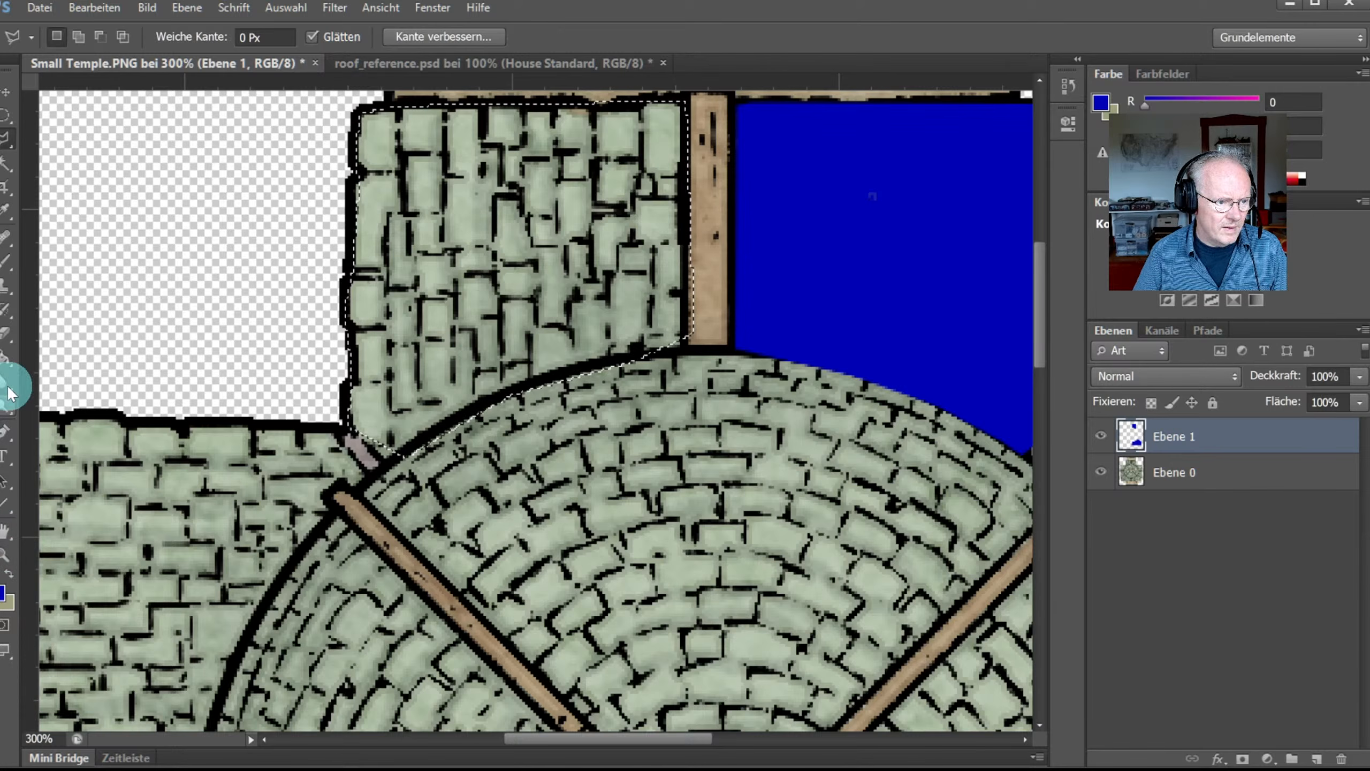
Step: Click inside the wing with the Paint Bucket, then go back to the Polygonal Lasso
{"action": "left_click", "coordinate": [6, 359]}
{"action": "left_click", "coordinate": [379, 320]}
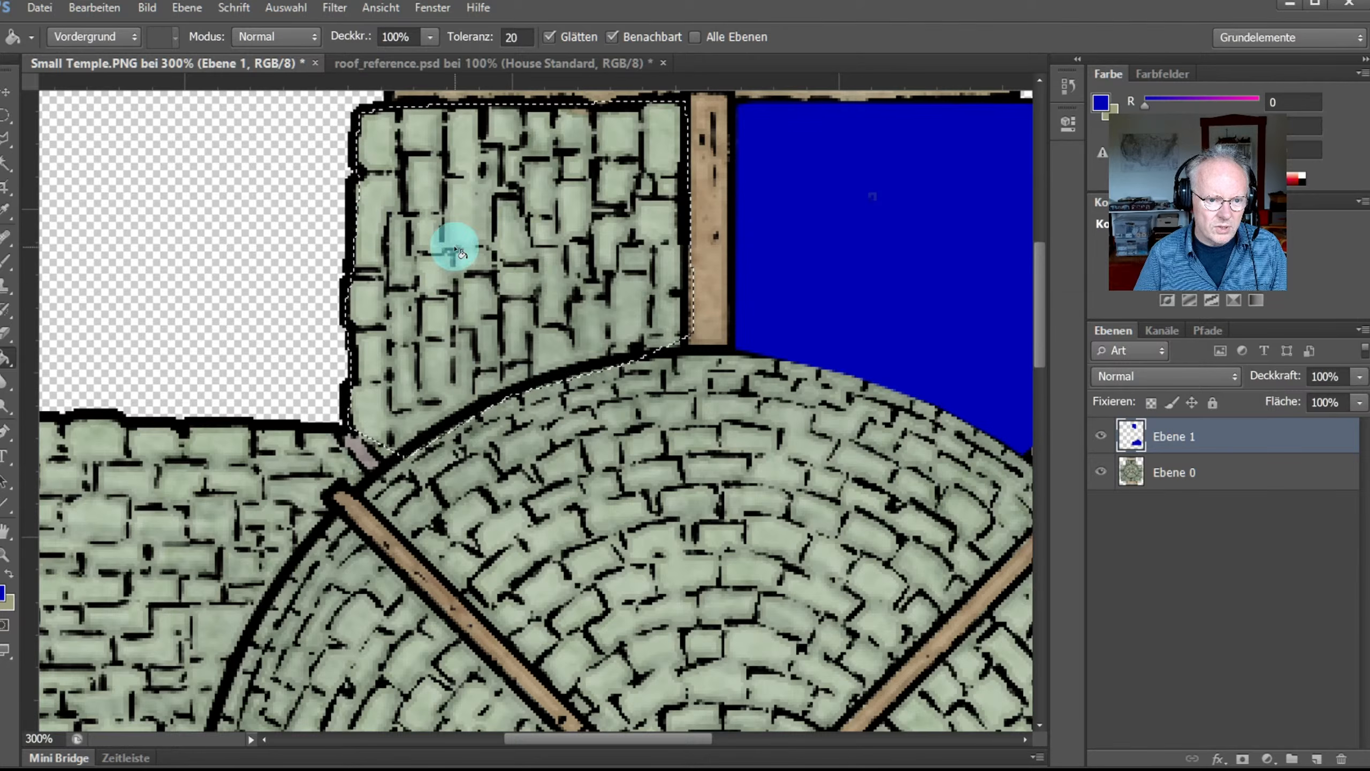
{"action": "left_click", "coordinate": [5, 139]}
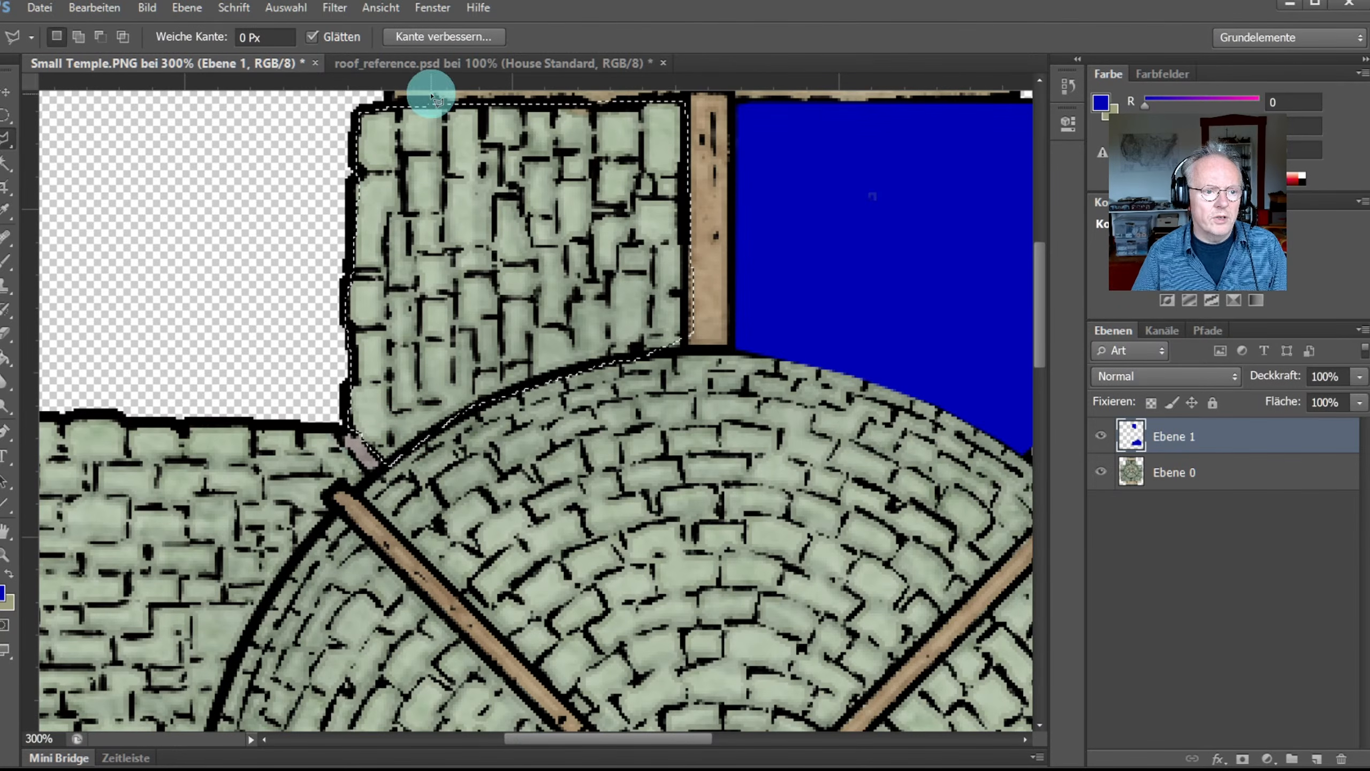
Step: Sample purple from the House Standard roof's left slope and fill the upper-left wing selection with it
{"action": "left_click", "coordinate": [437, 63]}
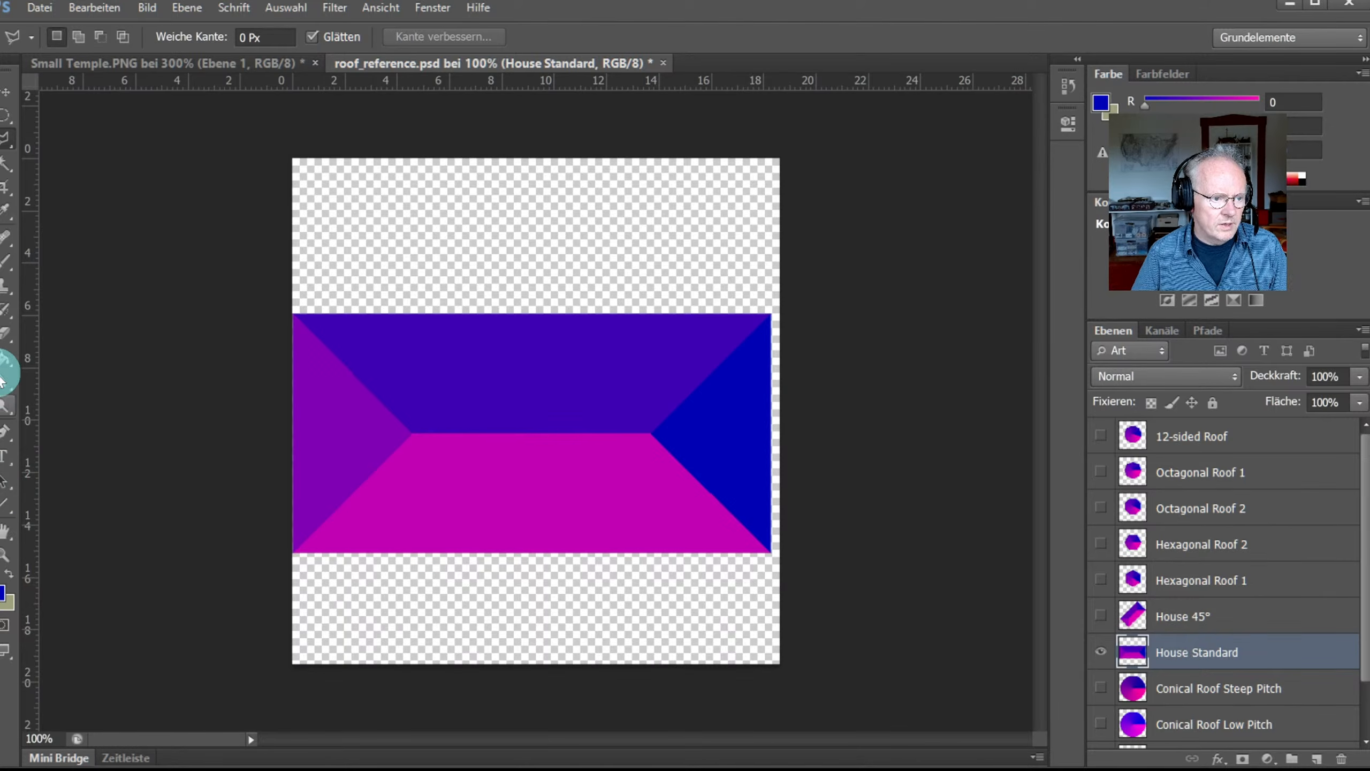
{"action": "left_click", "coordinate": [7, 211]}
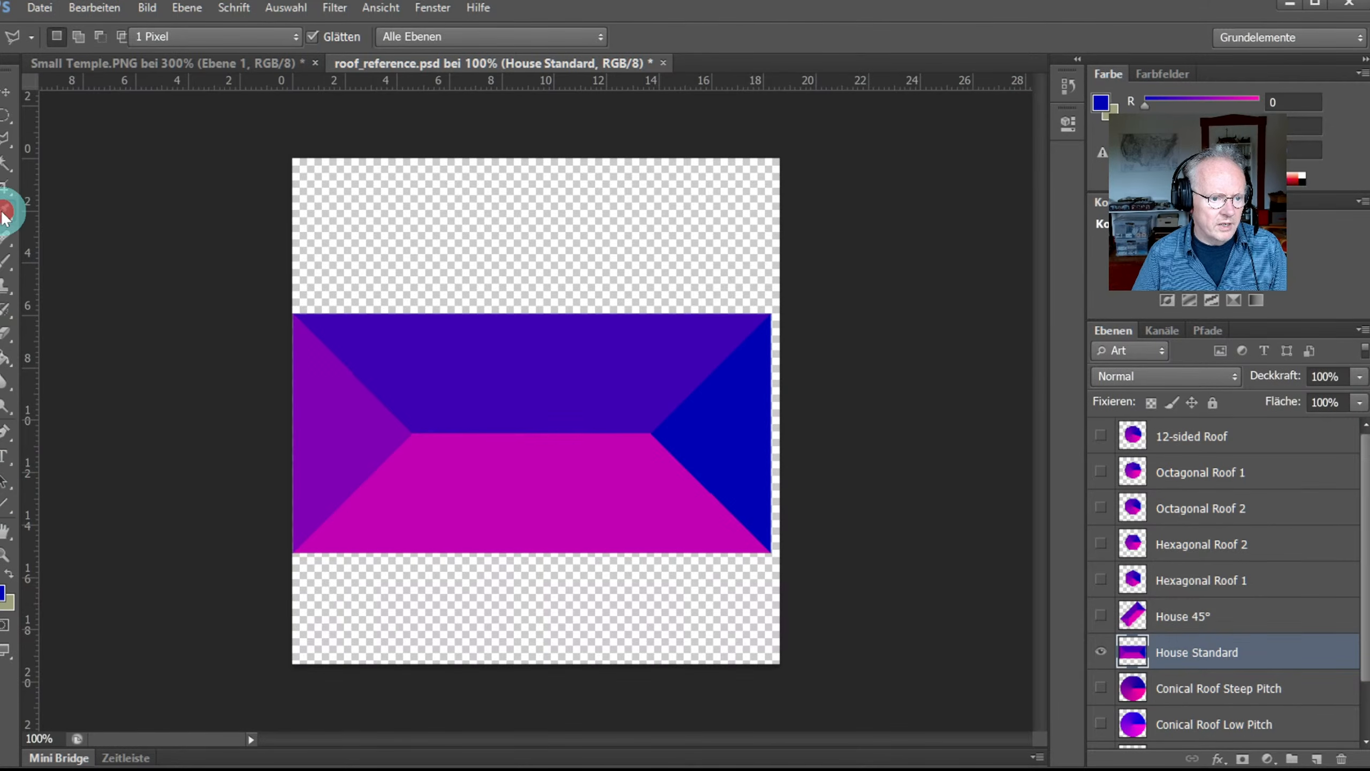
{"action": "left_click", "coordinate": [352, 410]}
{"action": "left_click", "coordinate": [222, 63]}
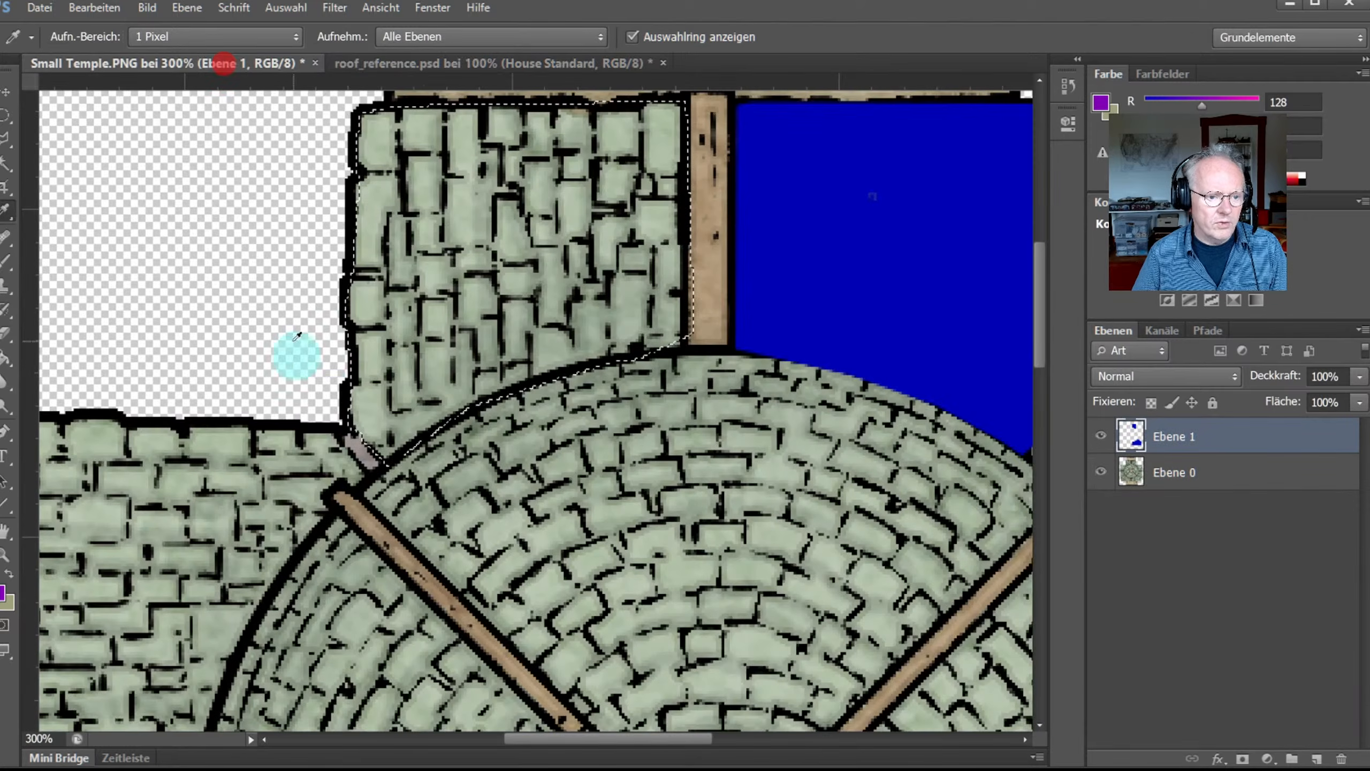
{"action": "left_click", "coordinate": [7, 357]}
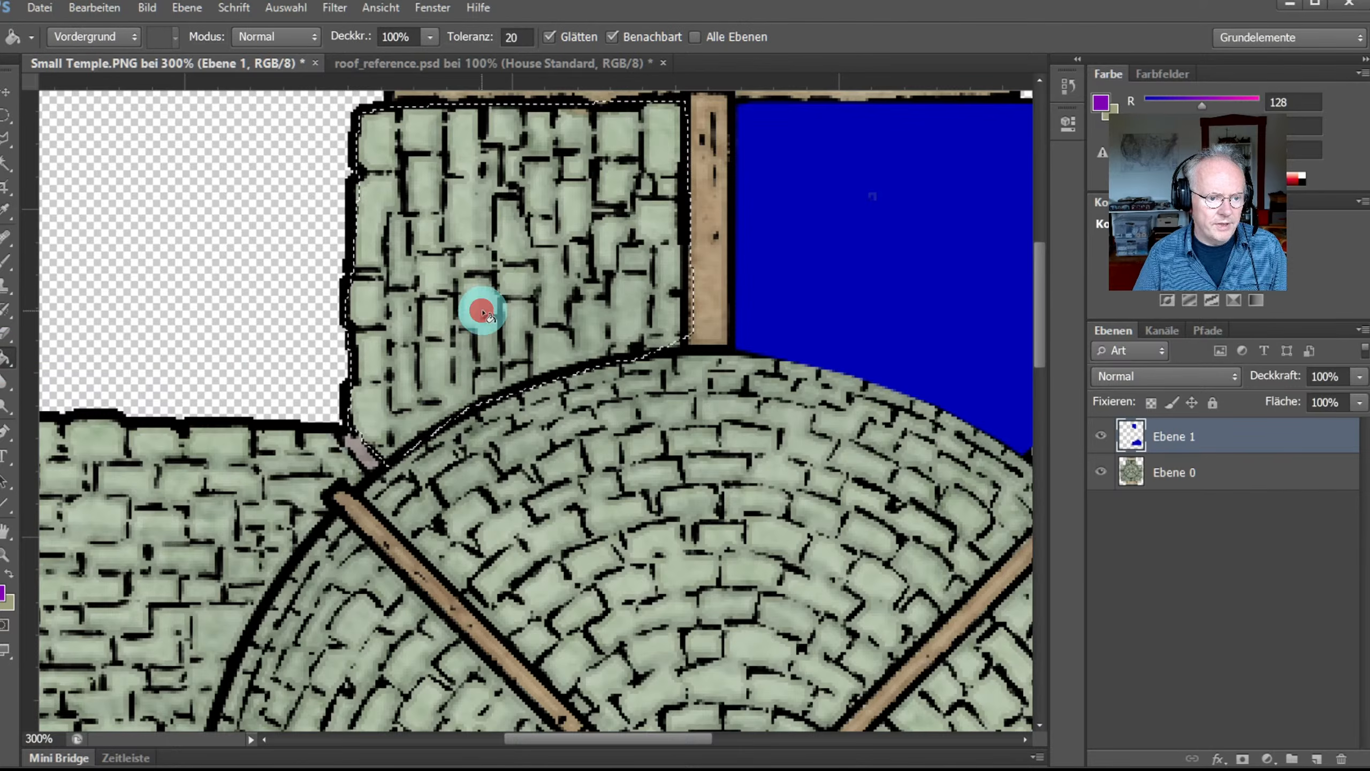
{"action": "left_click", "coordinate": [480, 306]}
{"action": "scroll", "coordinate": [543, 531], "scroll_direction": "down", "scroll_amount": 1}
{"action": "scroll", "coordinate": [542, 532], "scroll_direction": "down", "scroll_amount": 2}
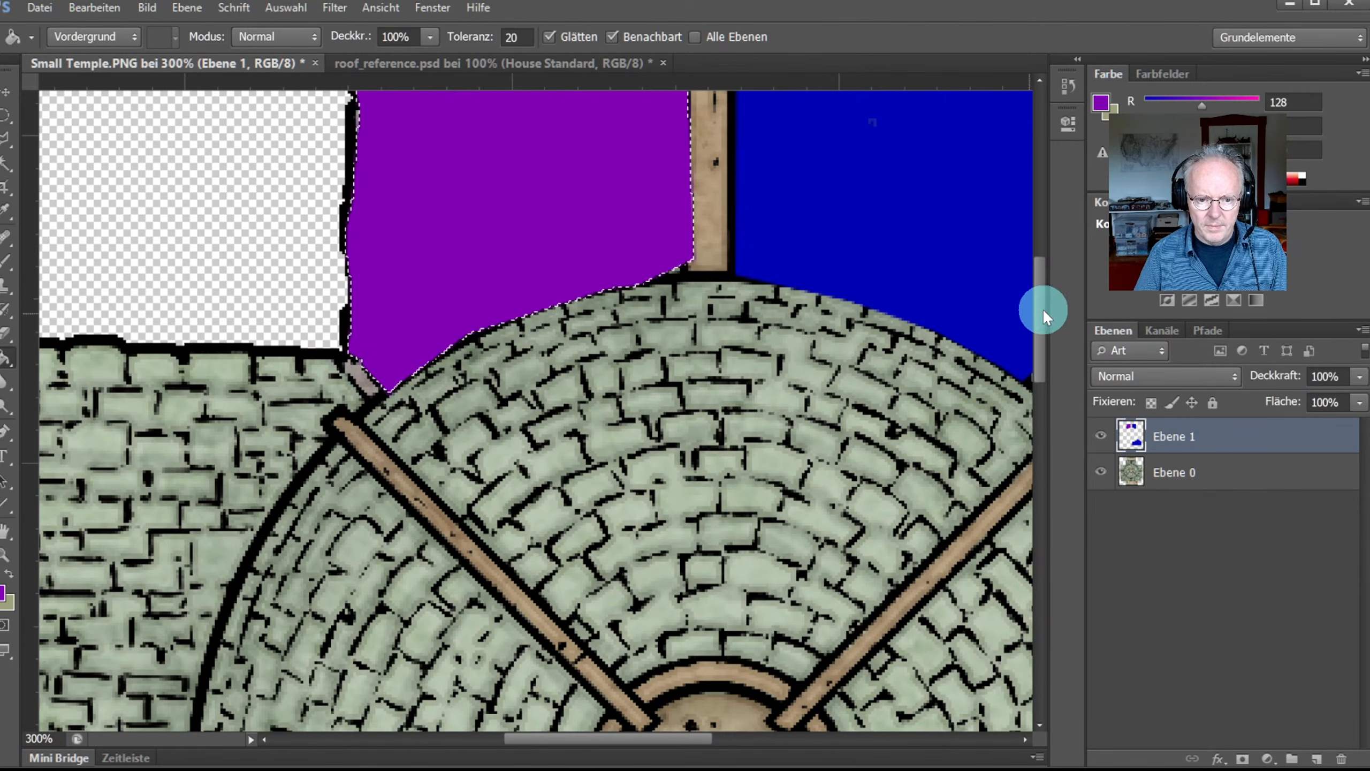
Step: Scroll down and outline the lower-left wing along its ridge, left edge and bottom edge
{"action": "left_click_drag", "start_coordinate": [1043, 309], "coordinate": [1043, 493]}
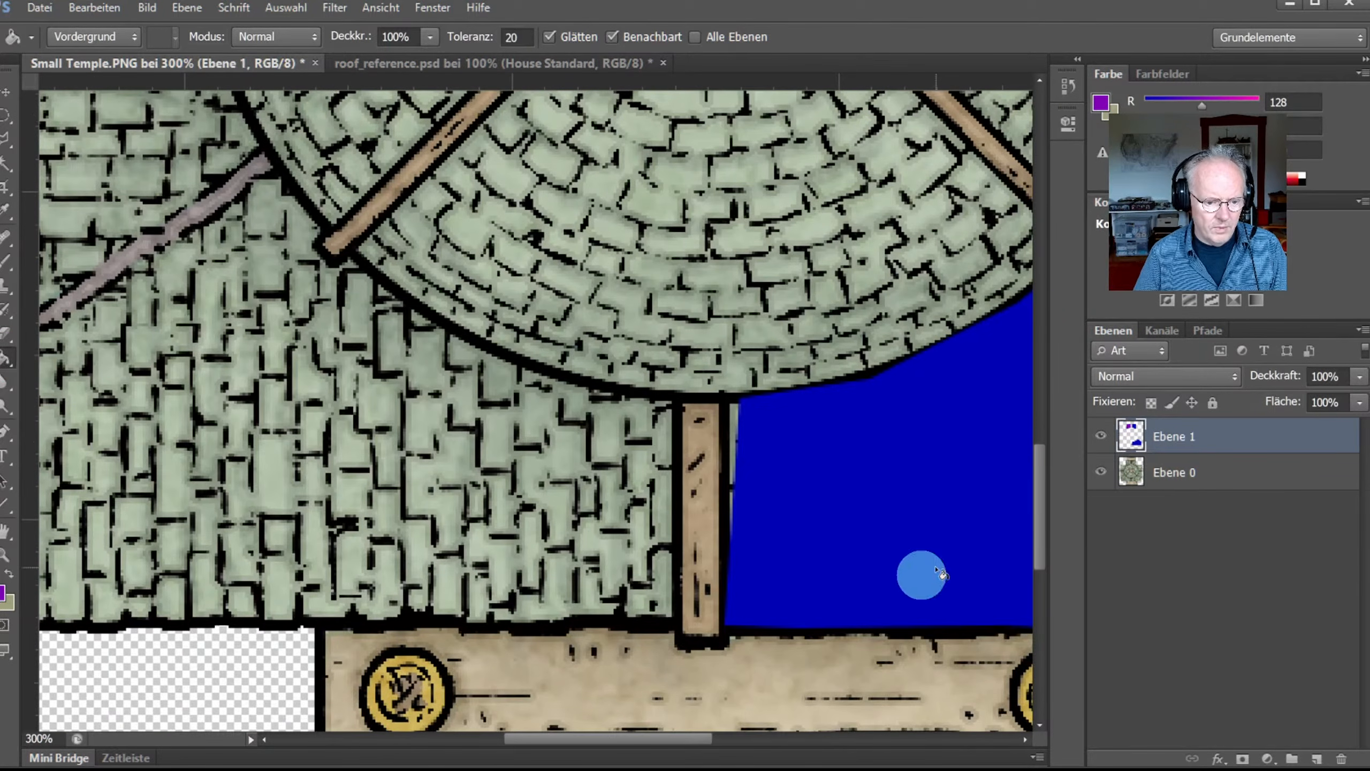
{"action": "left_click_drag", "start_coordinate": [696, 737], "coordinate": [666, 738]}
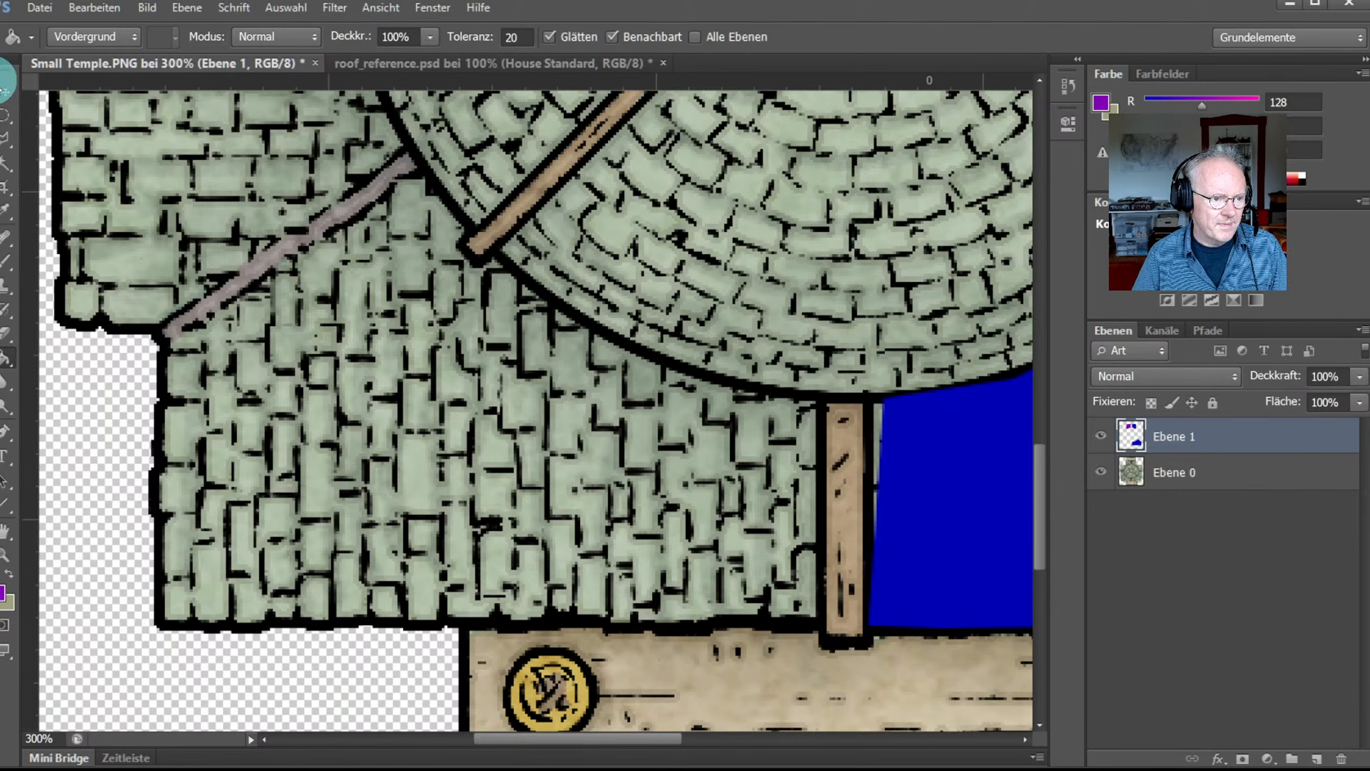
{"action": "left_click", "coordinate": [5, 145]}
{"action": "left_click_drag", "start_coordinate": [426, 169], "coordinate": [180, 350]}
{"action": "left_click", "coordinate": [162, 349]}
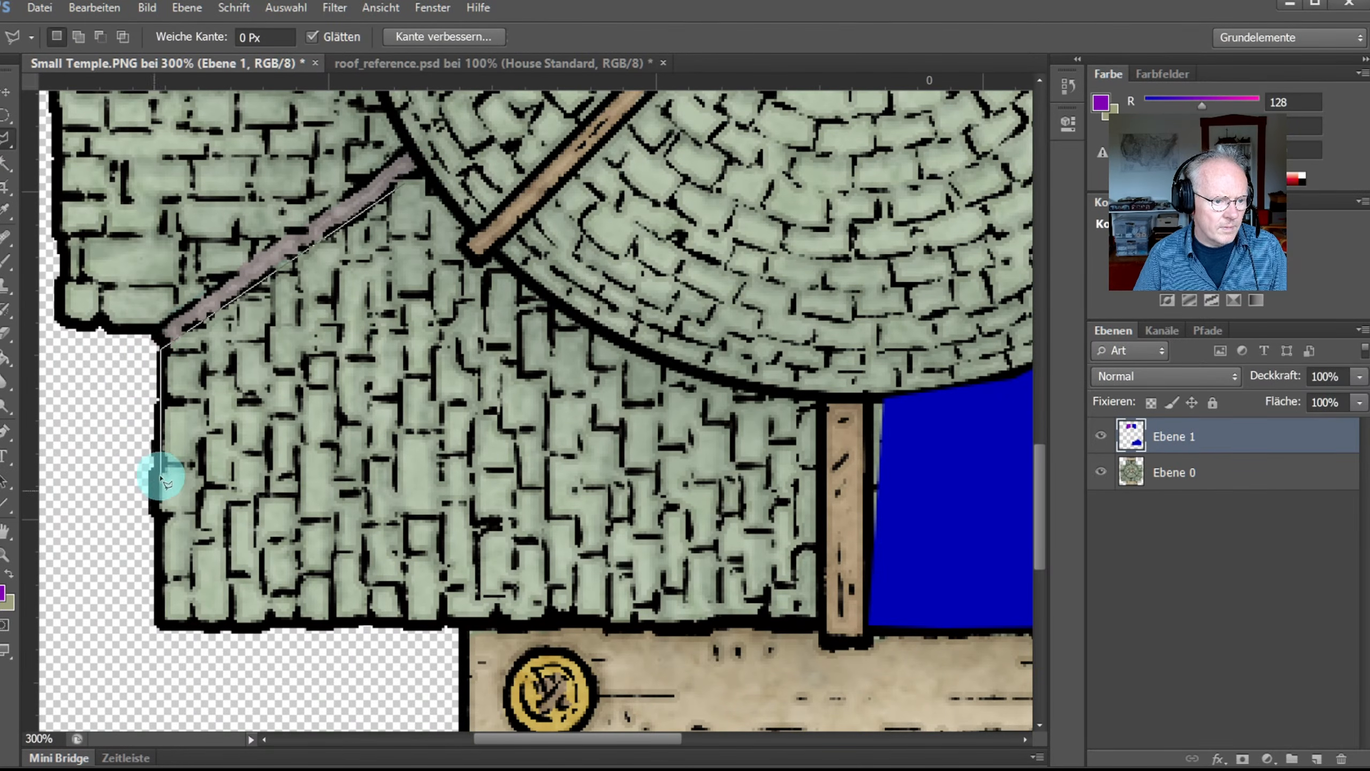
{"action": "left_click", "coordinate": [156, 514]}
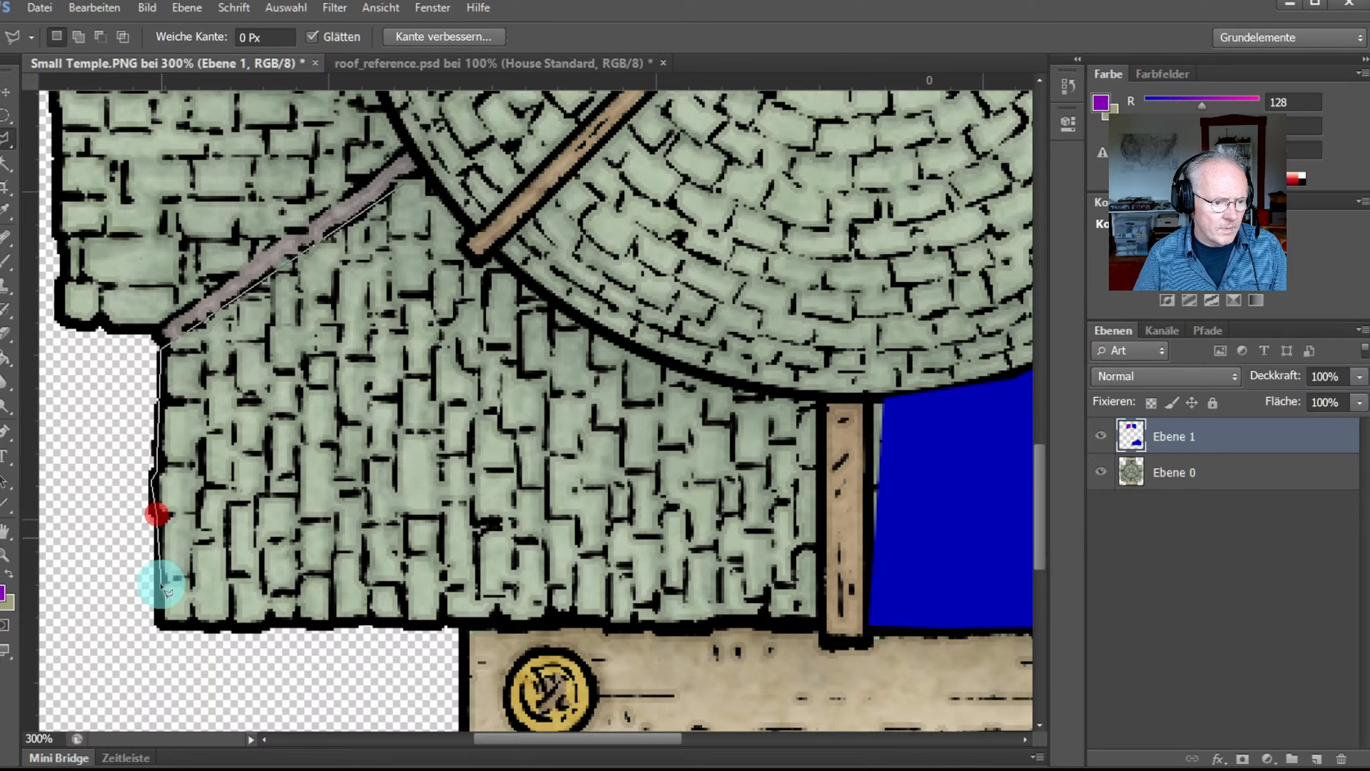
{"action": "left_click", "coordinate": [156, 625]}
{"action": "left_click", "coordinate": [414, 624]}
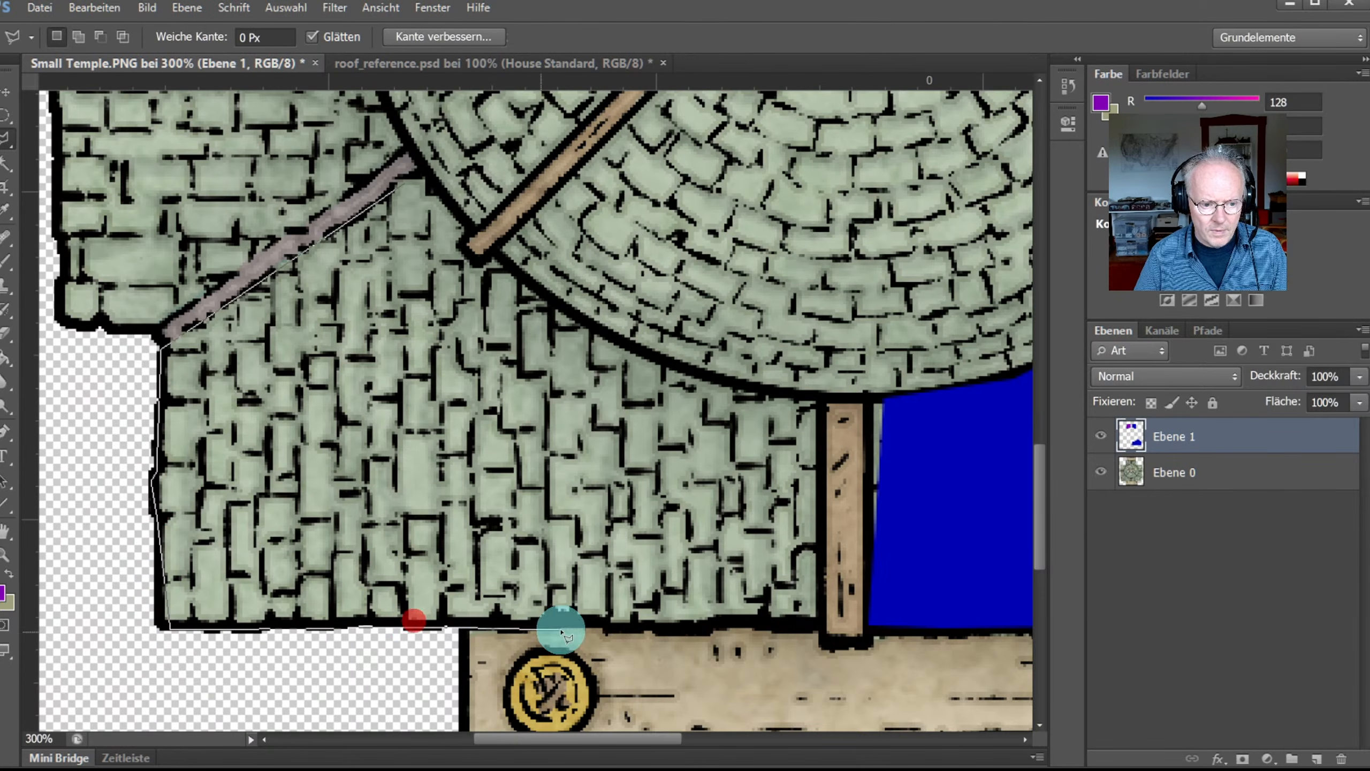
{"action": "left_click", "coordinate": [569, 624]}
{"action": "left_click", "coordinate": [653, 626]}
Step: Finish the outline at the post and along the round roof's curve, closing the selection
{"action": "left_click", "coordinate": [730, 626]}
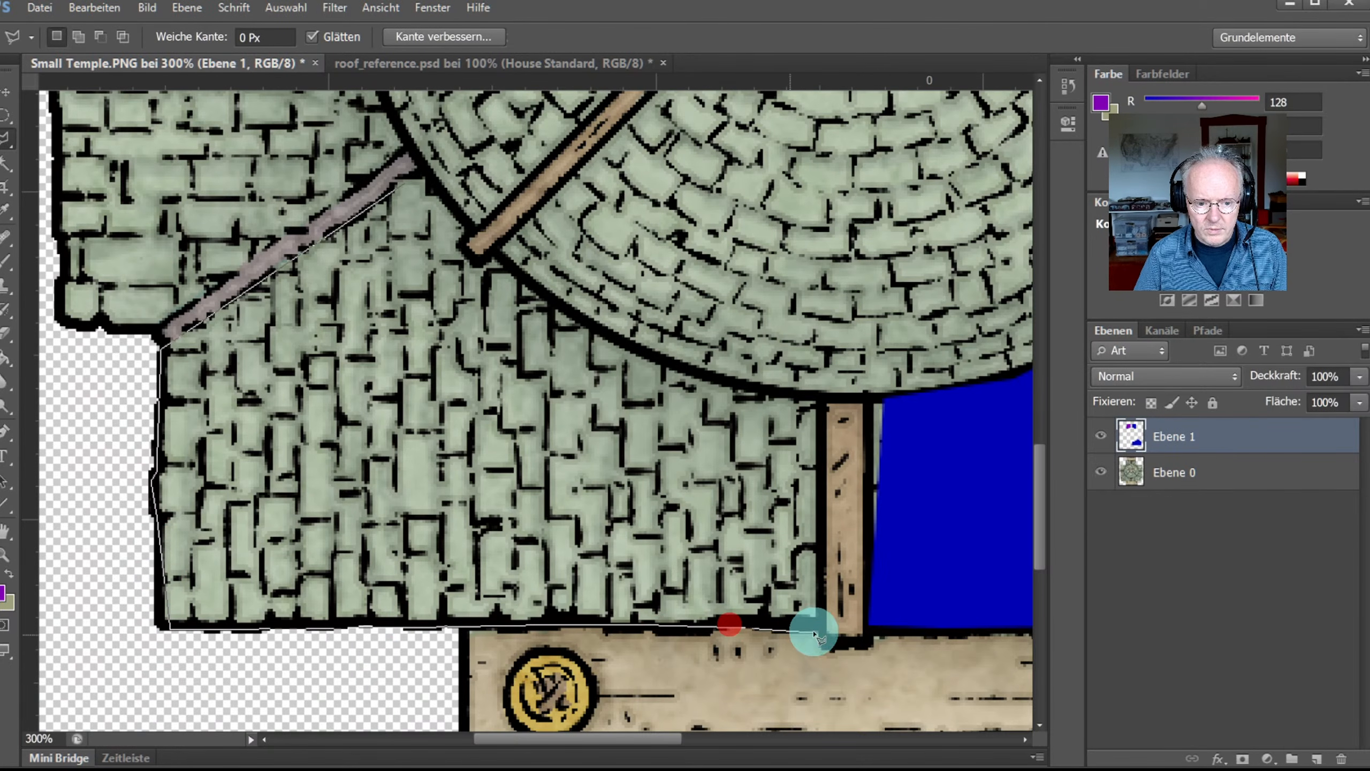
{"action": "left_click", "coordinate": [821, 627]}
{"action": "left_click", "coordinate": [823, 398]}
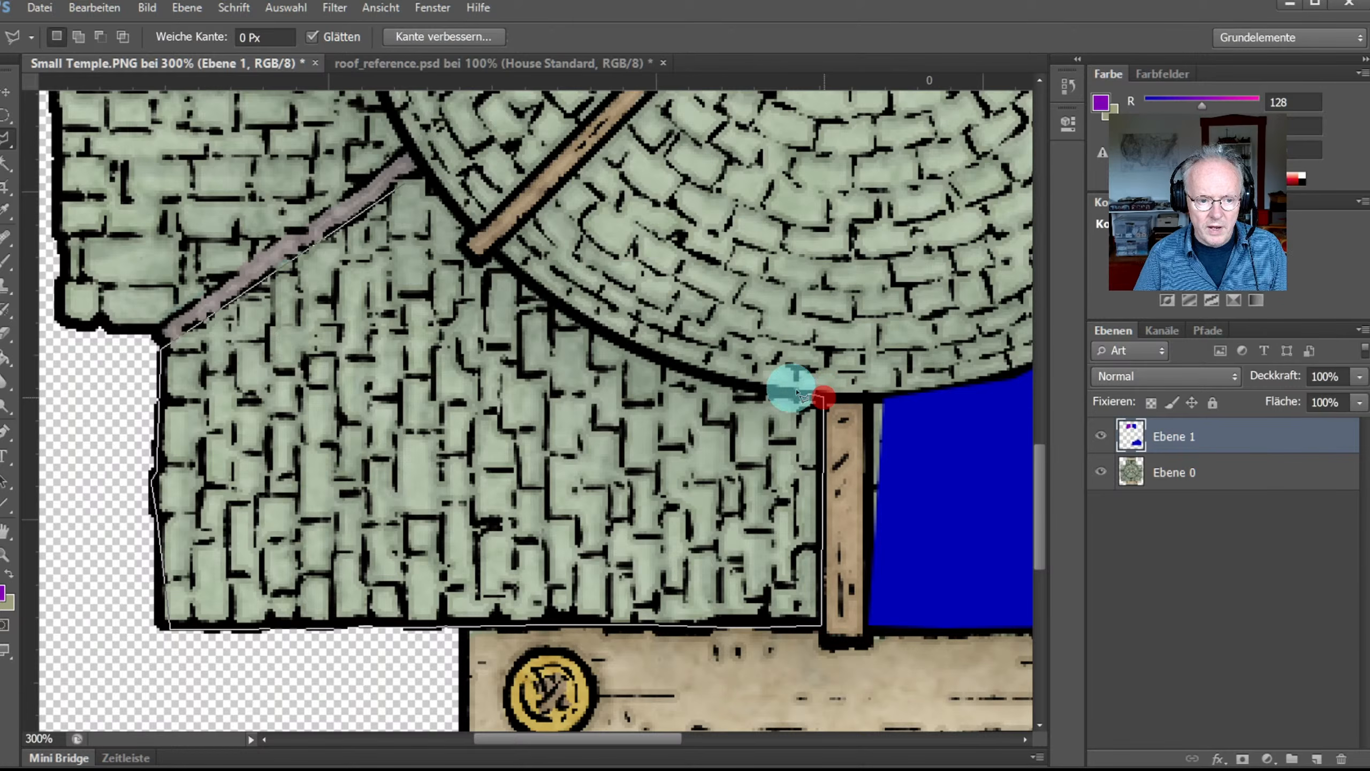
{"action": "left_click", "coordinate": [700, 375]}
{"action": "left_click", "coordinate": [532, 281]}
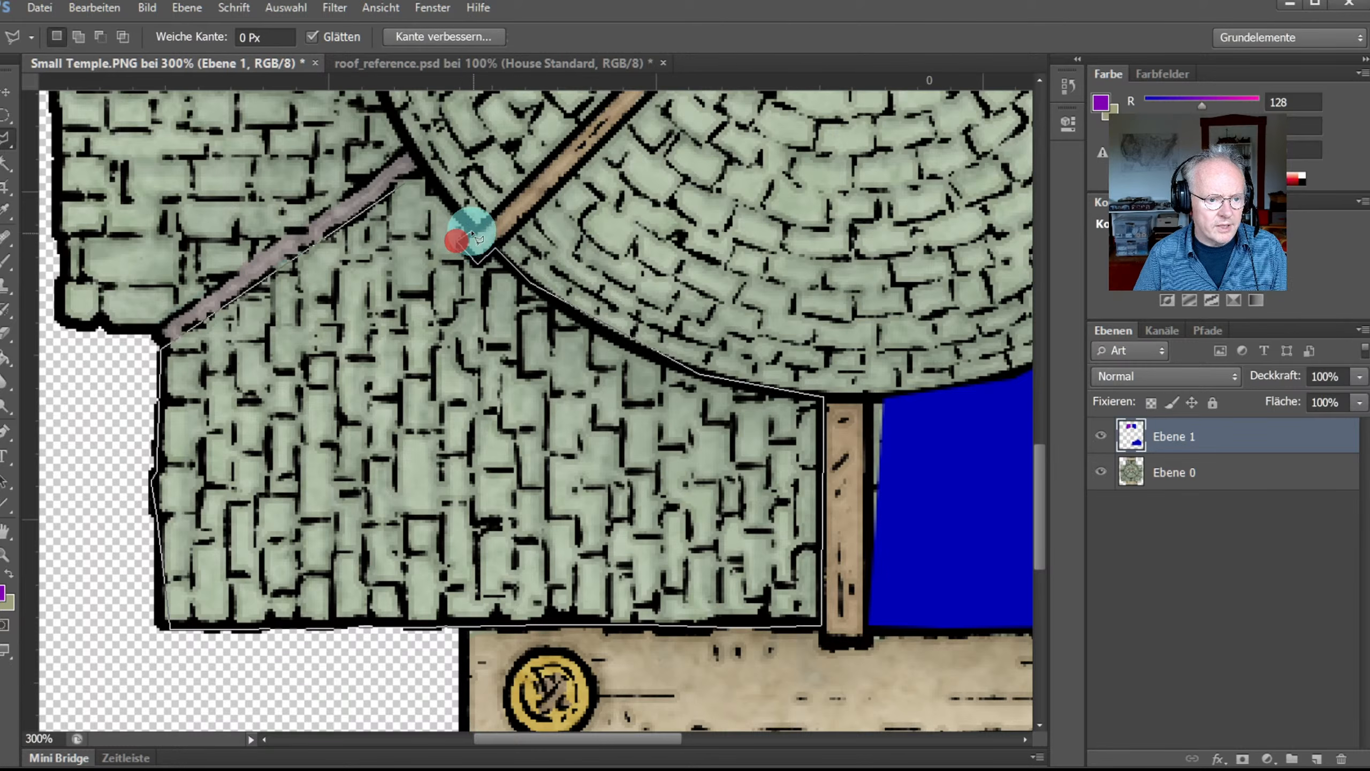
{"action": "left_click", "coordinate": [424, 170]}
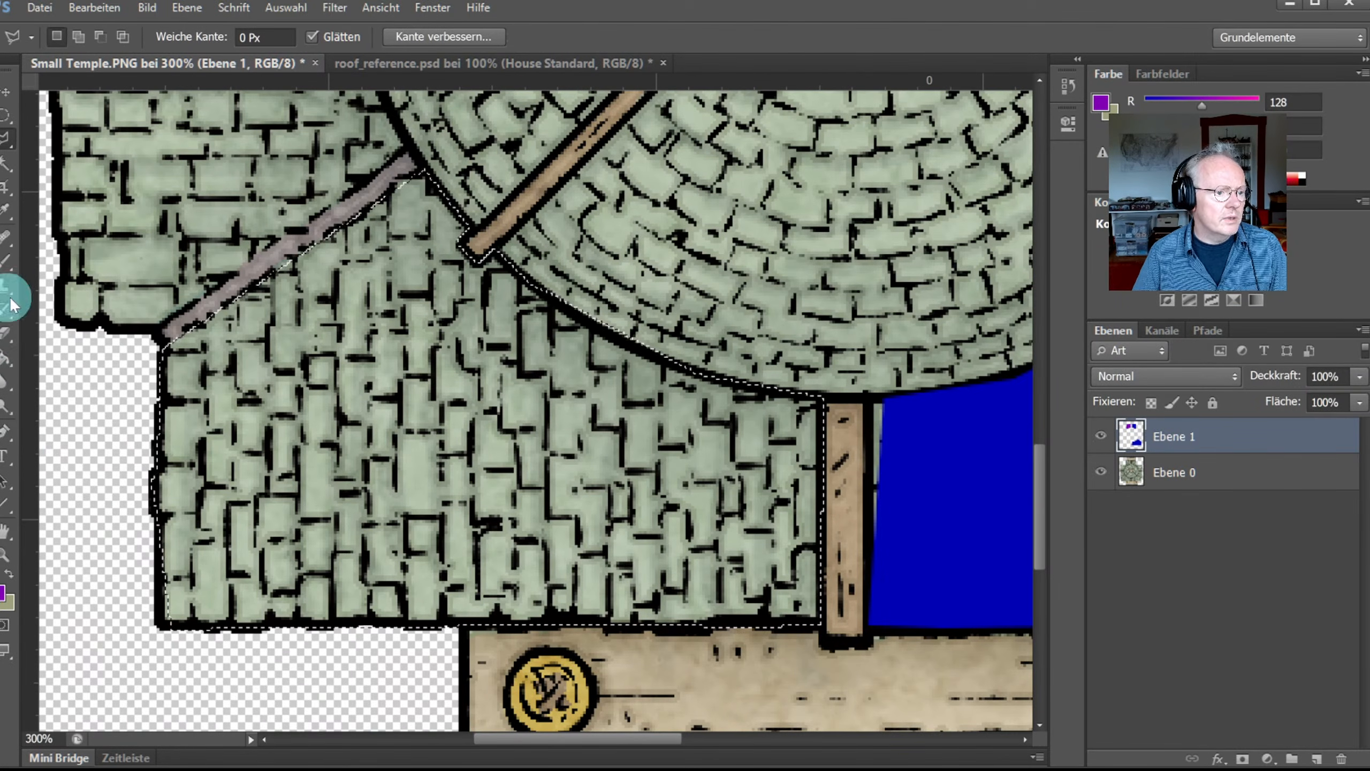
Step: Fill the lower-left wing with purple and fit the whole temple on screen
{"action": "key", "text": "g"}
{"action": "left_click", "coordinate": [392, 388]}
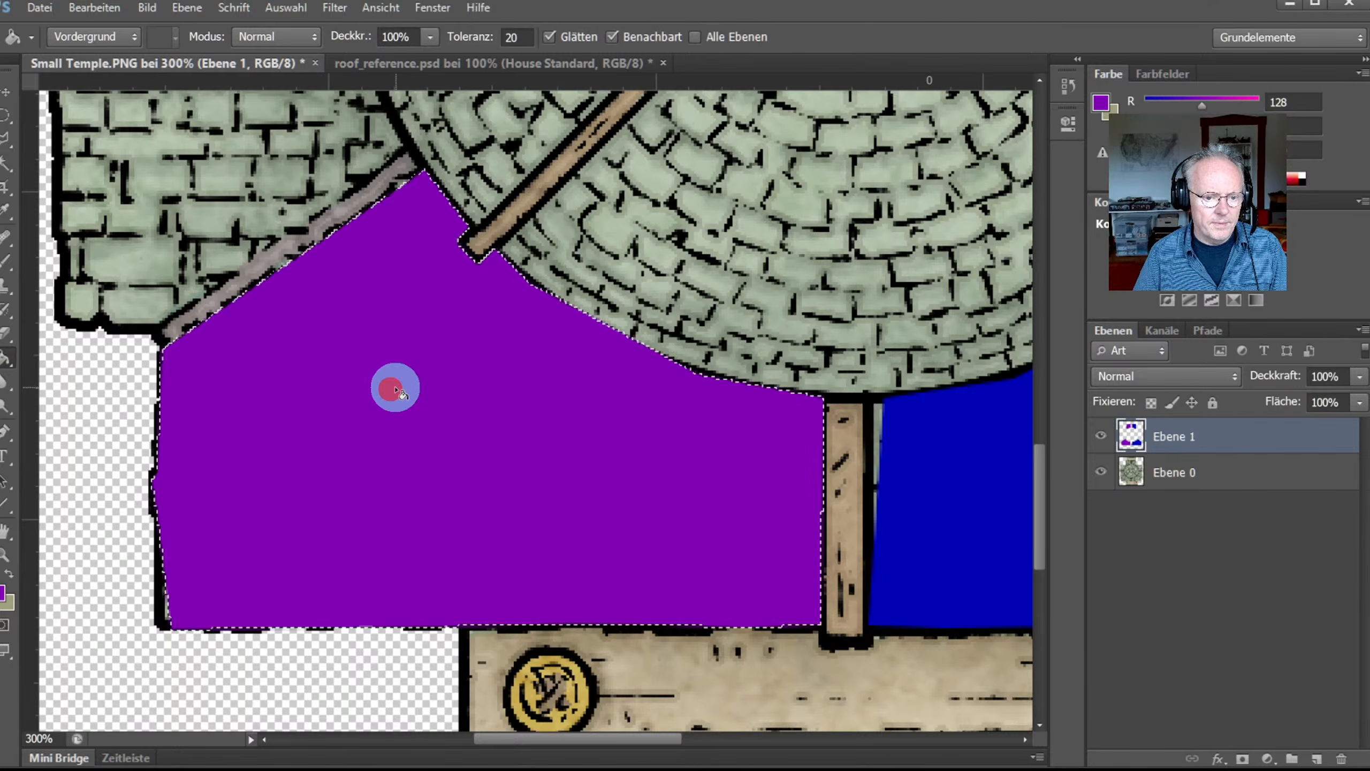
{"action": "key", "text": "ctrl+0"}
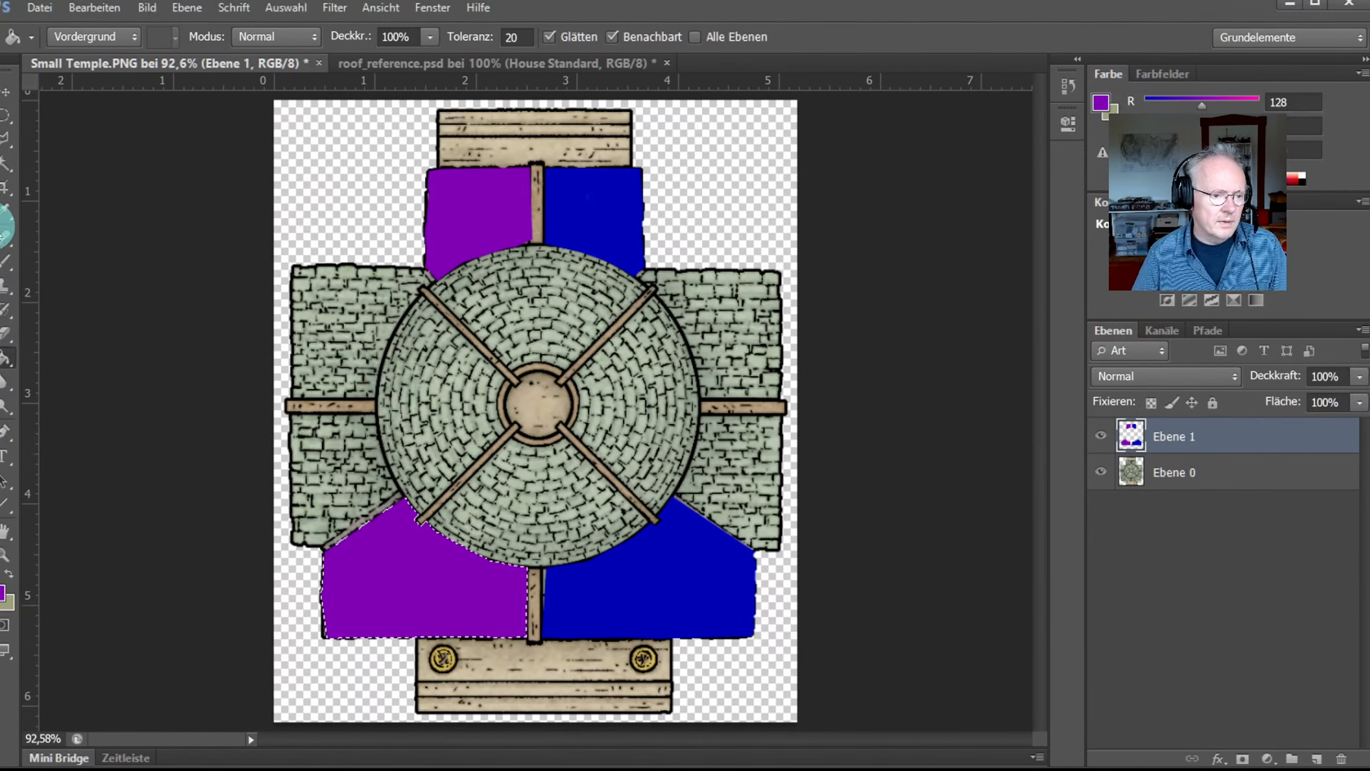
Step: Sample the blue-purple roof colour from roof_reference.psd and return to Small Temple
{"action": "left_click", "coordinate": [392, 64]}
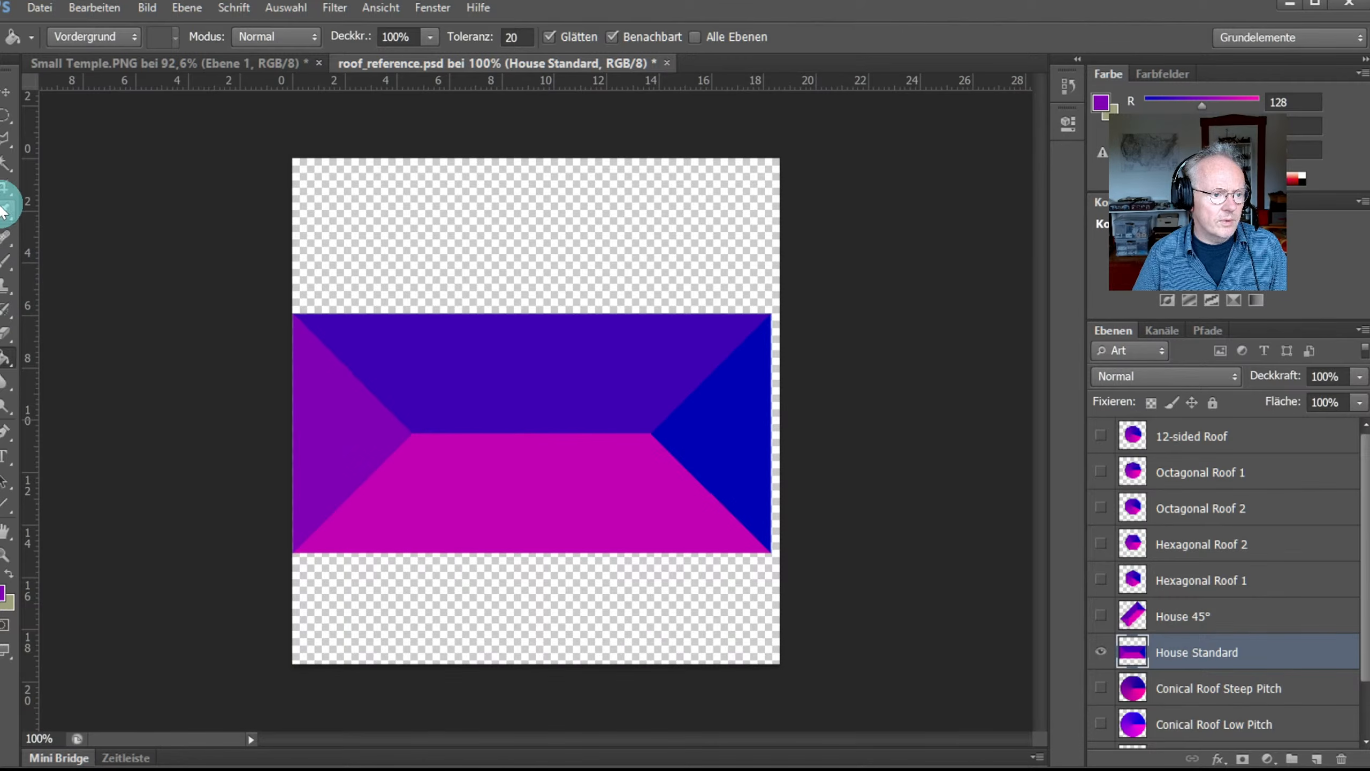
{"action": "left_click", "coordinate": [4, 210]}
{"action": "left_click", "coordinate": [477, 324]}
{"action": "left_click", "coordinate": [107, 64]}
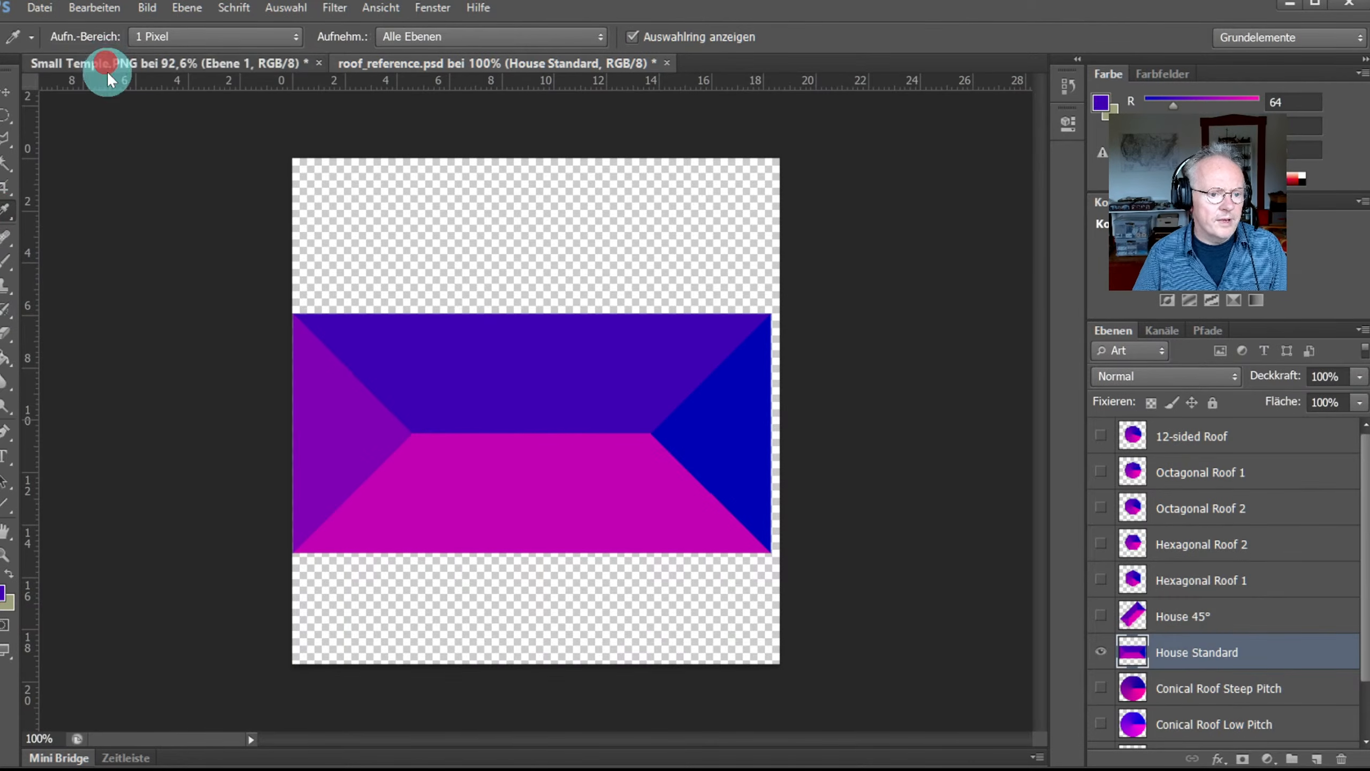
Step: Zoom in on the left wall and outline its top edge and left side
{"action": "left_click", "coordinate": [9, 553]}
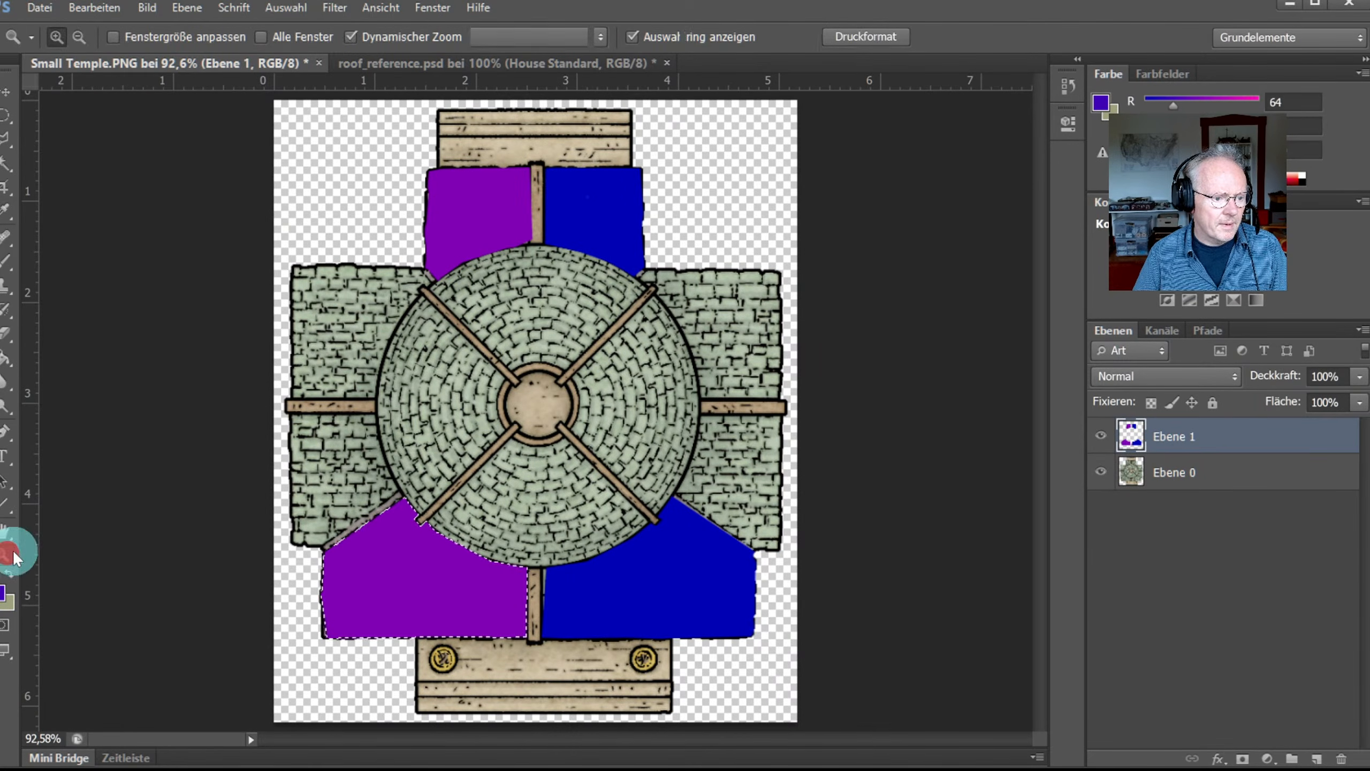
{"action": "left_click", "coordinate": [343, 300]}
{"action": "left_click", "coordinate": [315, 306]}
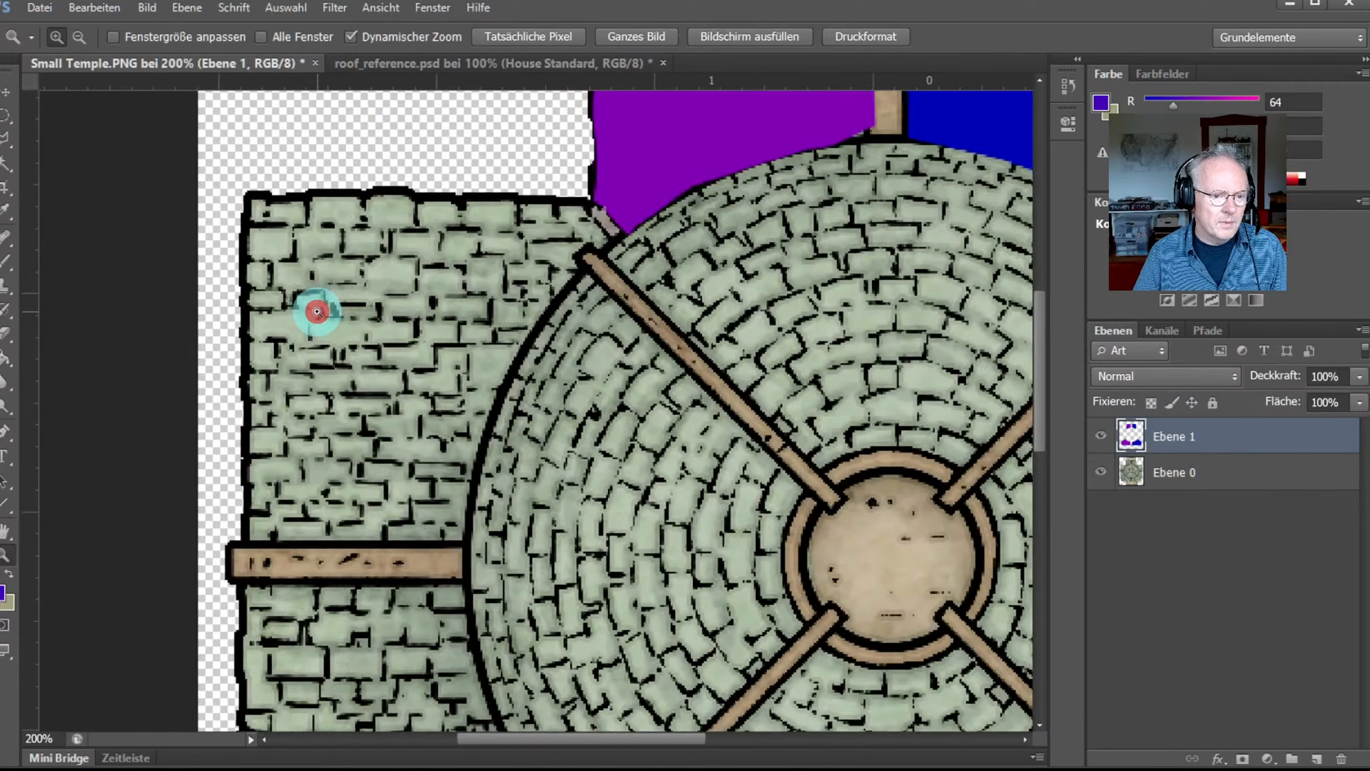
{"action": "left_click", "coordinate": [317, 312]}
{"action": "left_click", "coordinate": [4, 139]}
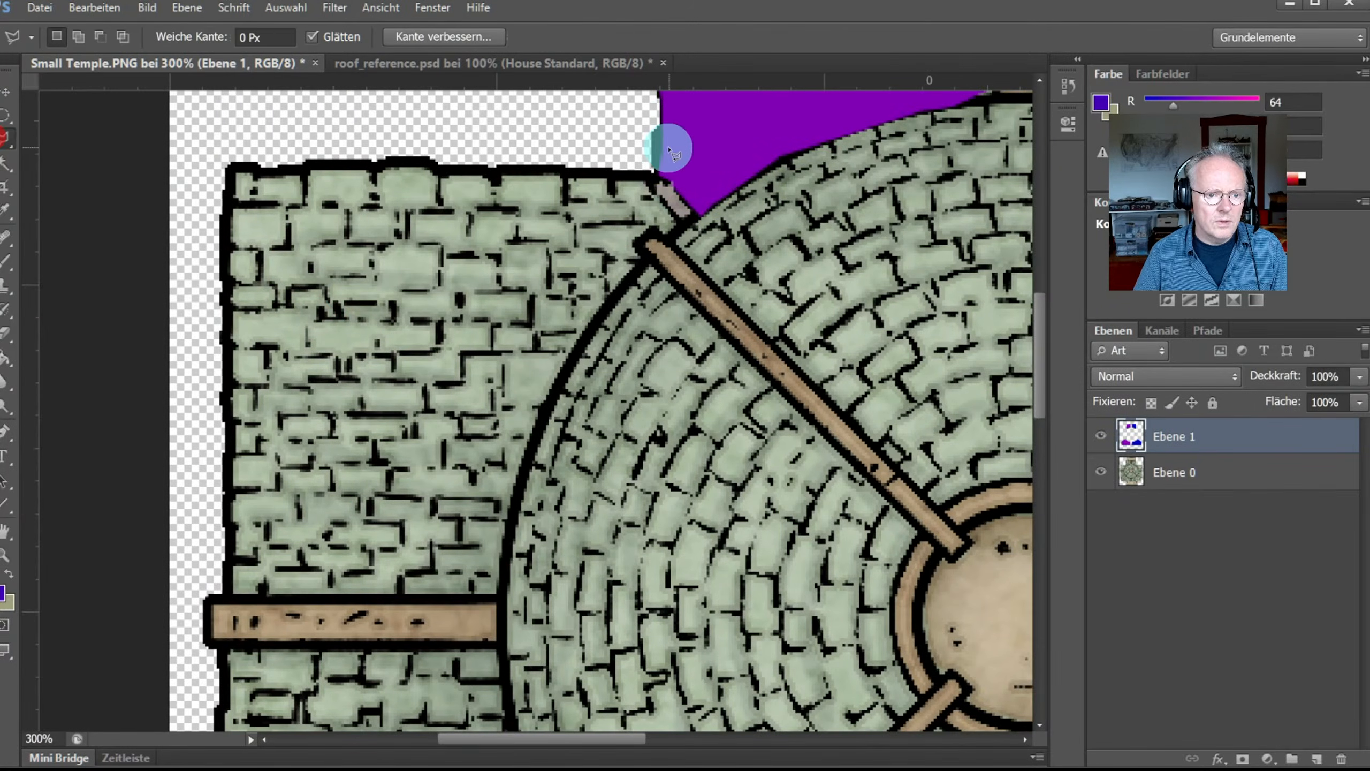
{"action": "left_click", "coordinate": [650, 173]}
{"action": "left_click", "coordinate": [452, 177]}
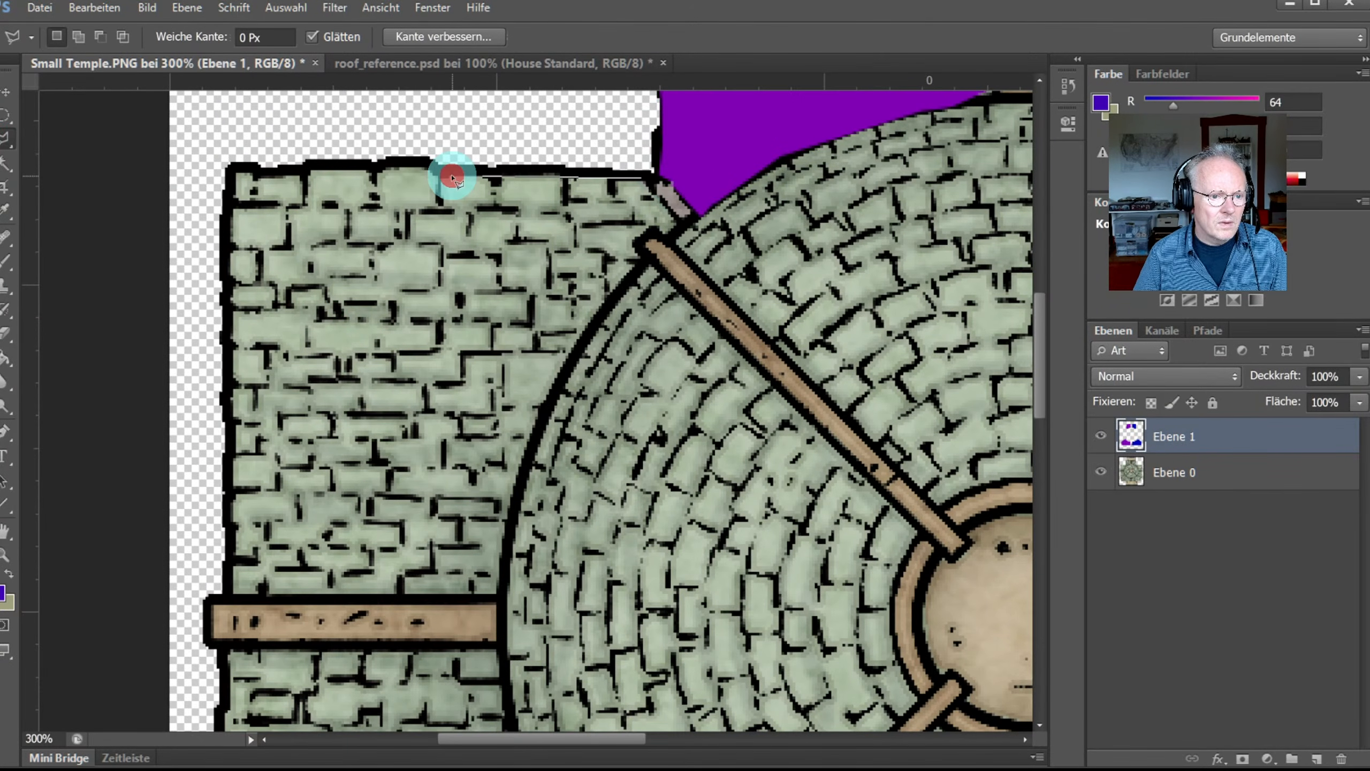
{"action": "left_click", "coordinate": [419, 163]}
{"action": "left_click", "coordinate": [300, 168]}
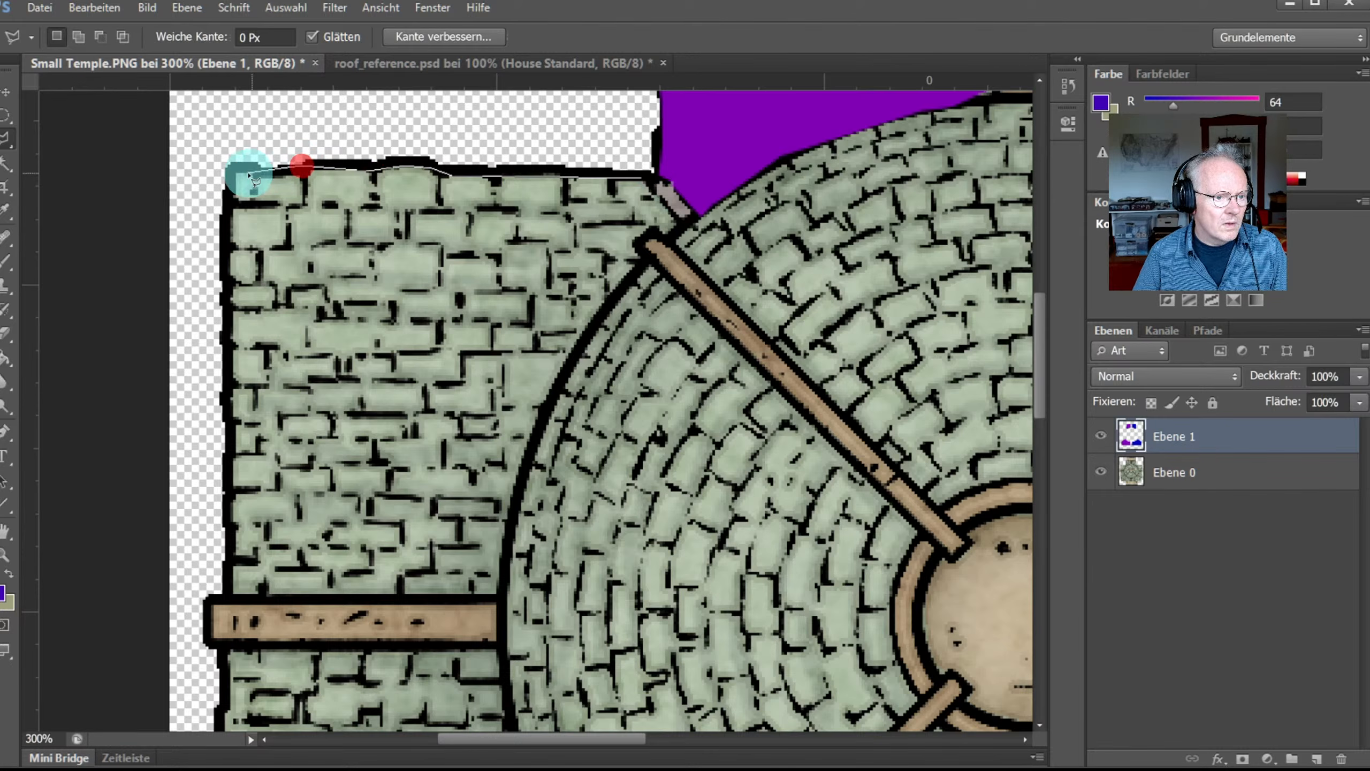
{"action": "left_click", "coordinate": [226, 299]}
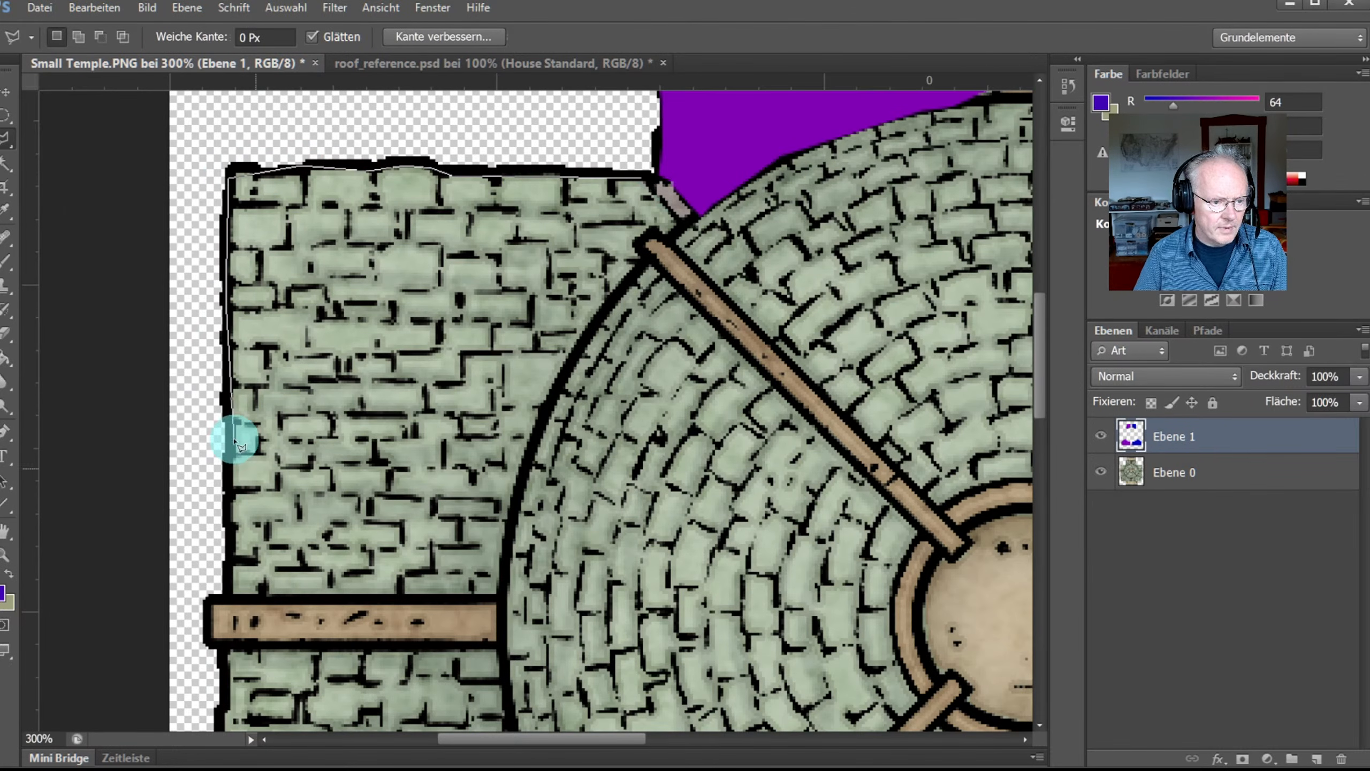
{"action": "left_click", "coordinate": [226, 478]}
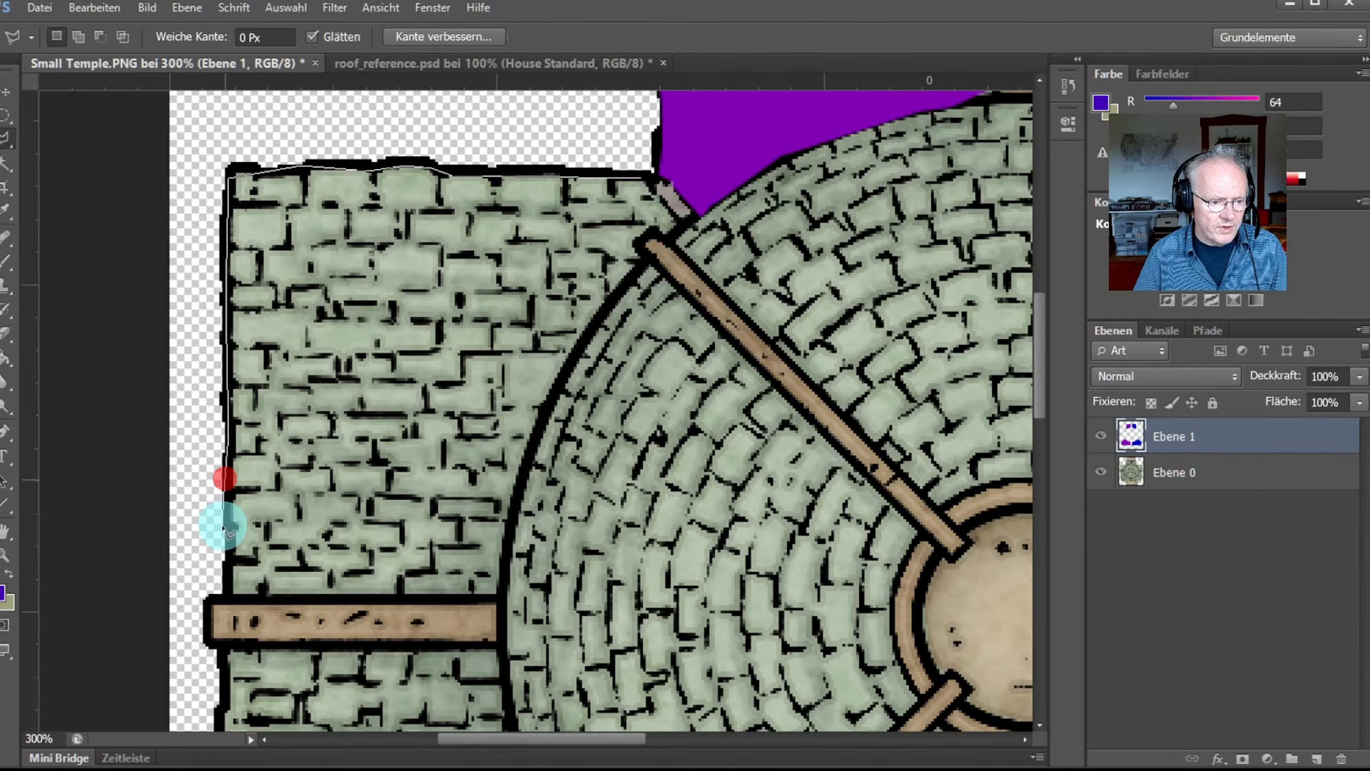
{"action": "left_click", "coordinate": [227, 531]}
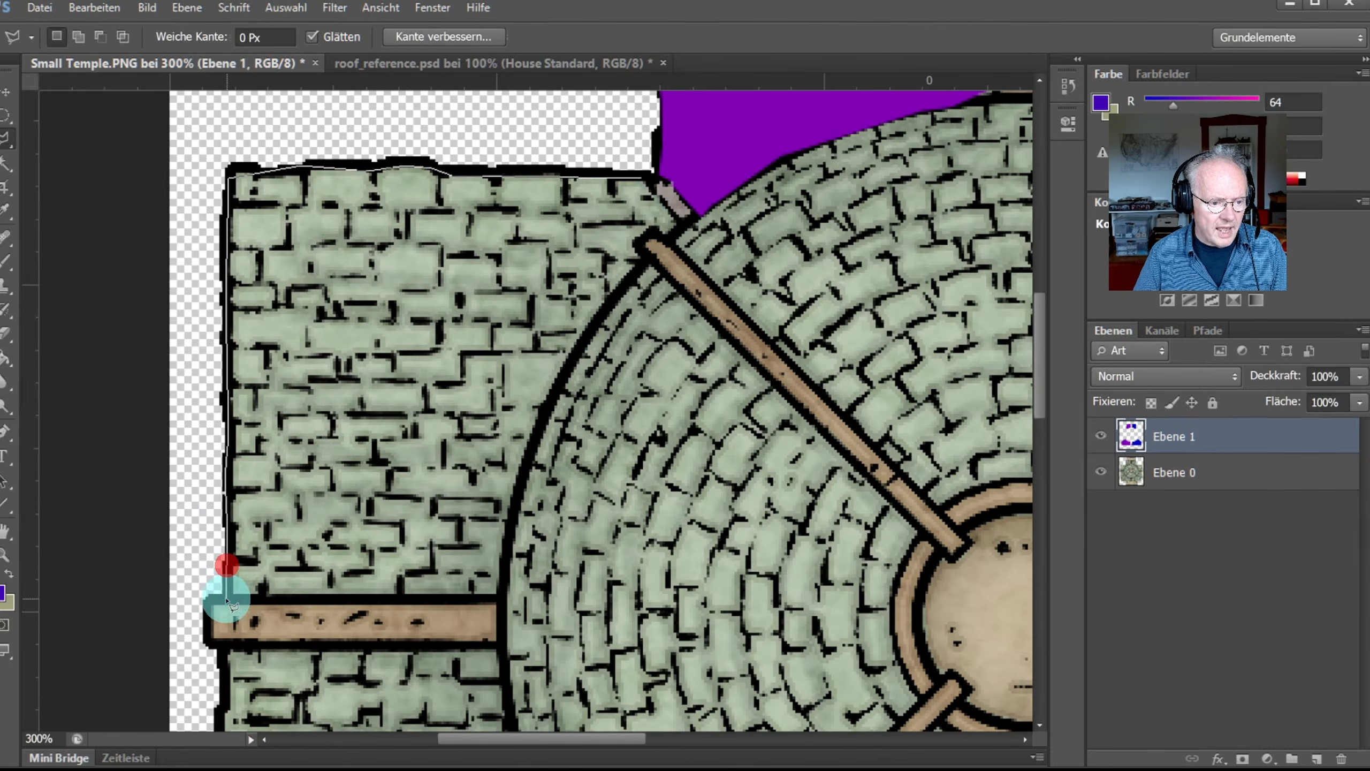
Step: Complete the outline along the beam and the dome's curved edge, closing the selection
{"action": "left_click", "coordinate": [228, 601]}
{"action": "left_click", "coordinate": [501, 597]}
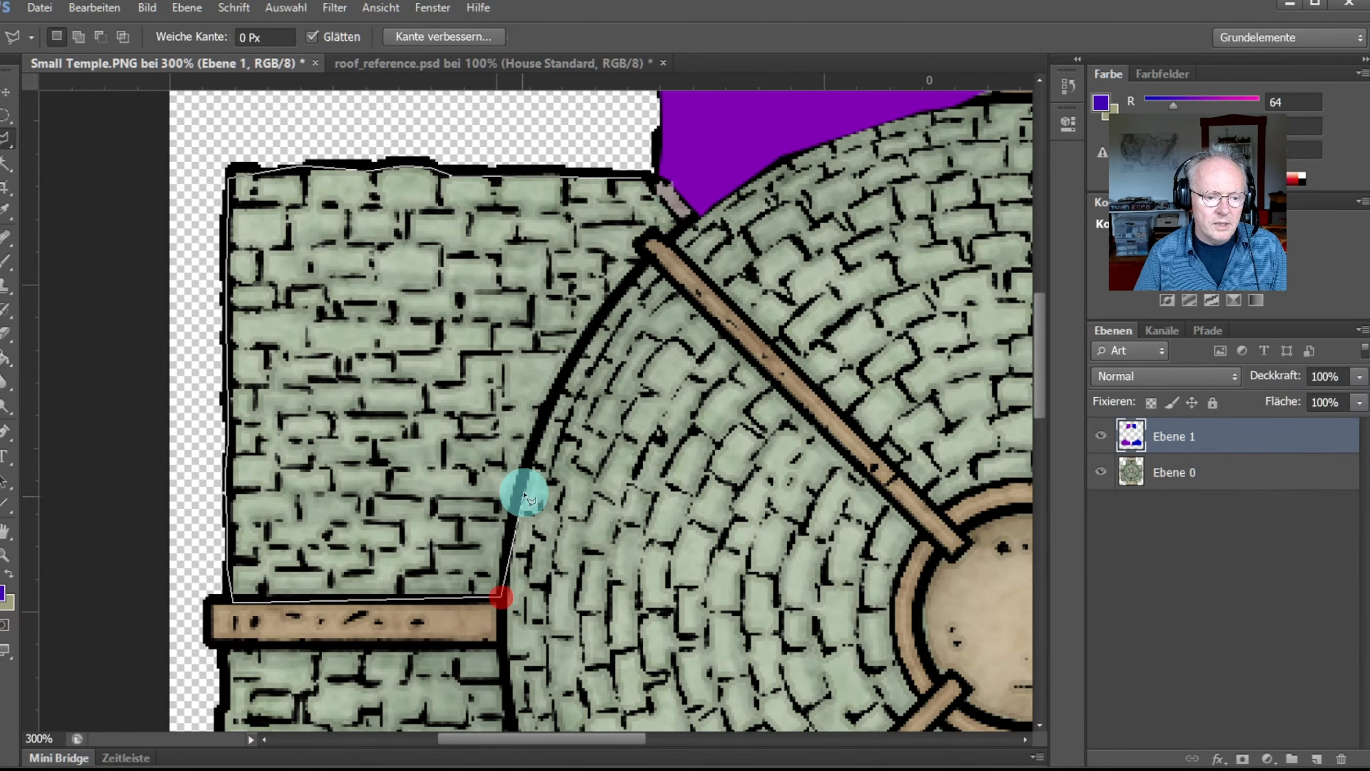
{"action": "left_click", "coordinate": [519, 487]}
{"action": "left_click", "coordinate": [586, 339]}
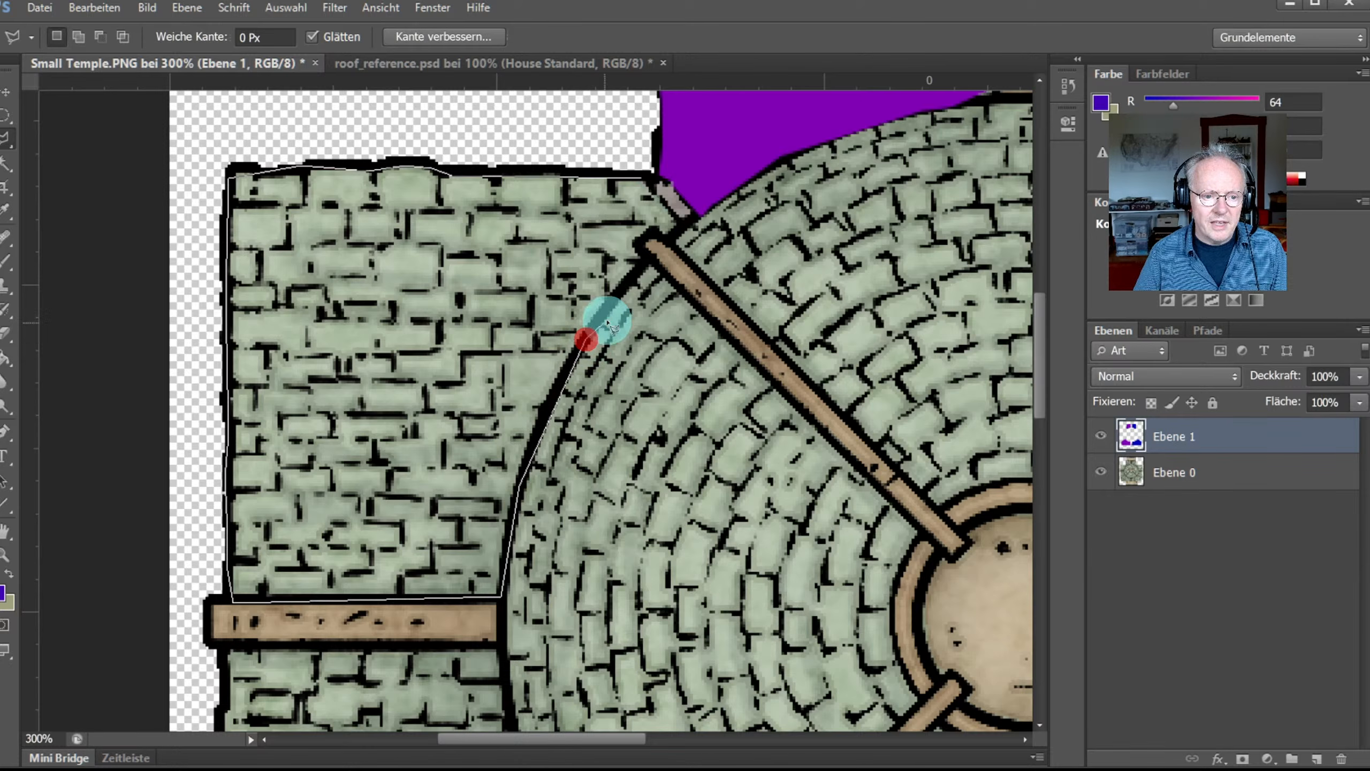
{"action": "left_click", "coordinate": [638, 266]}
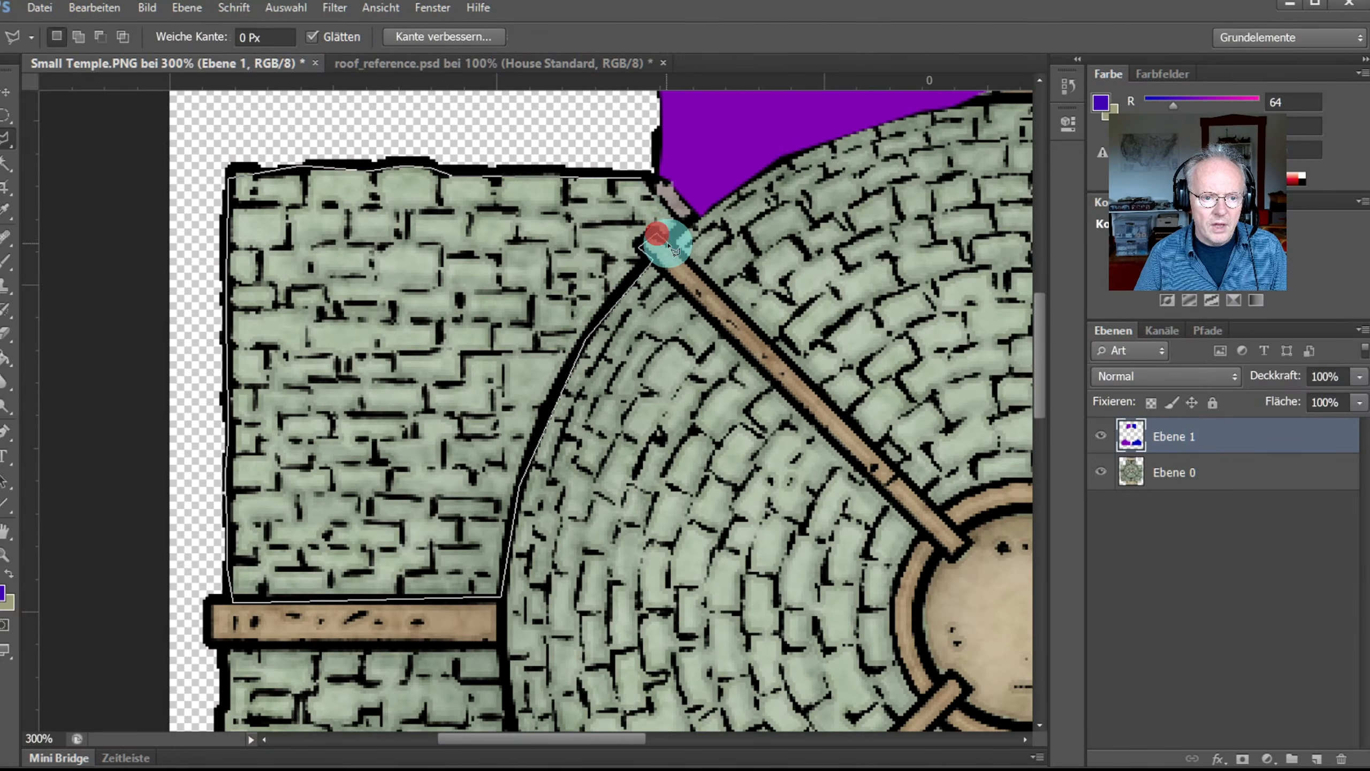
{"action": "left_click", "coordinate": [666, 243]}
{"action": "left_click", "coordinate": [686, 224]}
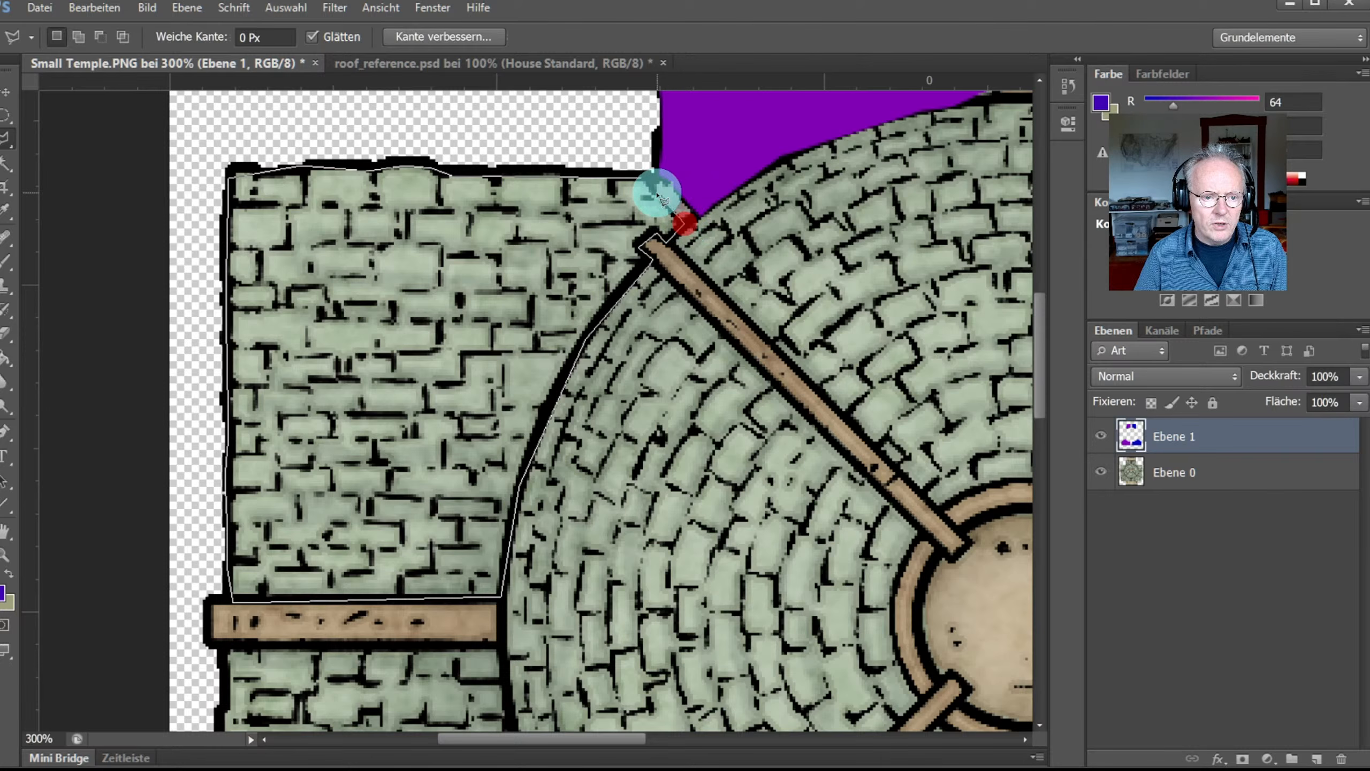
{"action": "left_click", "coordinate": [656, 193]}
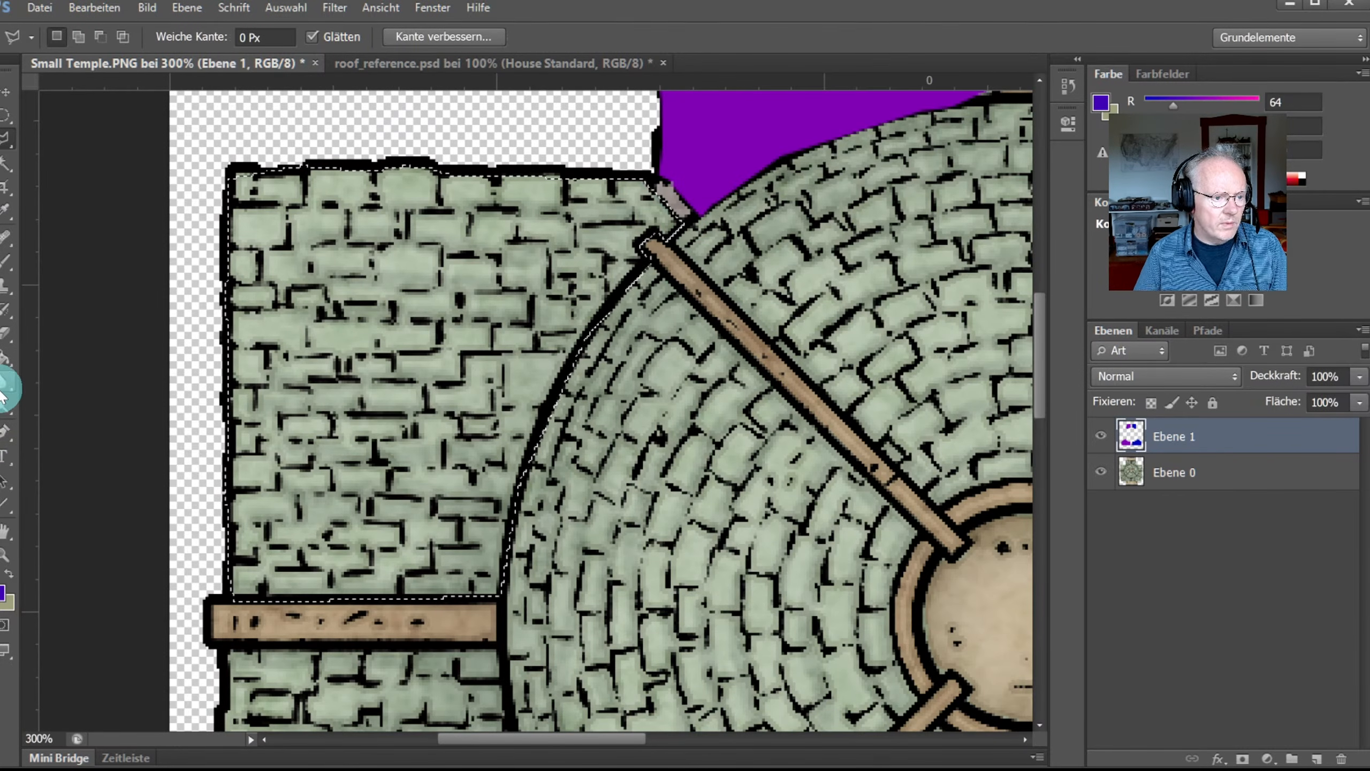
Step: Fill the upper-left wall selection with blue-purple and fit the image on screen
{"action": "left_click", "coordinate": [6, 358]}
{"action": "left_click", "coordinate": [389, 382]}
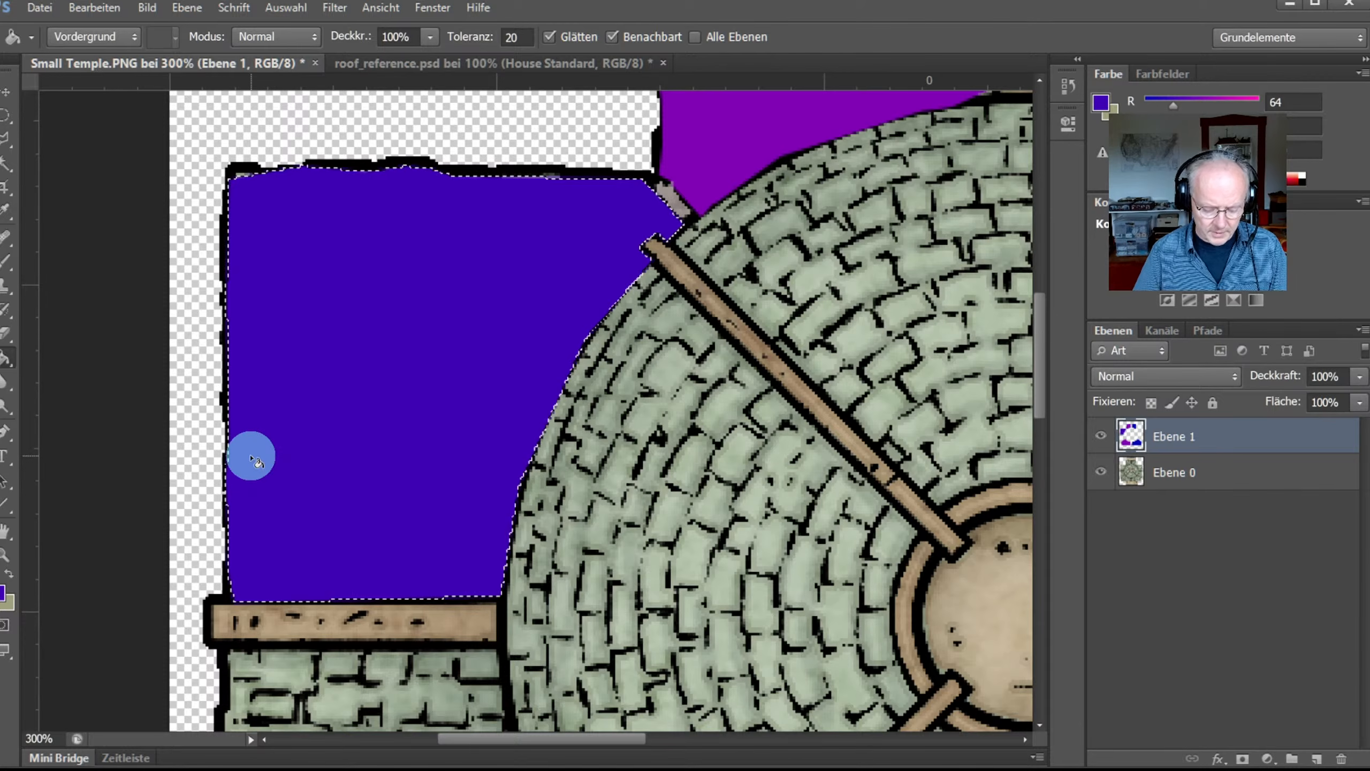
{"action": "key", "text": "ctrl+0"}
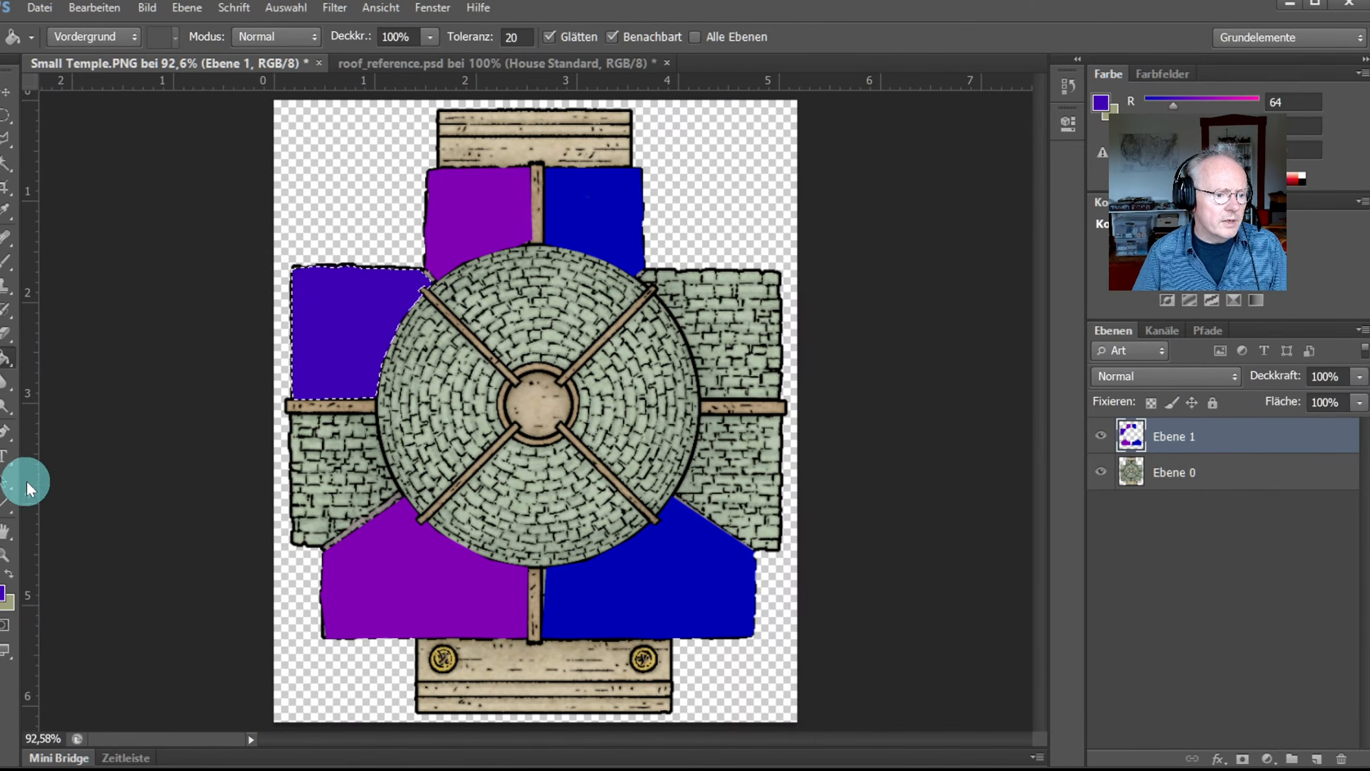
Step: Zoom in on the upper-right stone wall and start a polygonal lasso along its top edge
{"action": "left_click", "coordinate": [6, 555]}
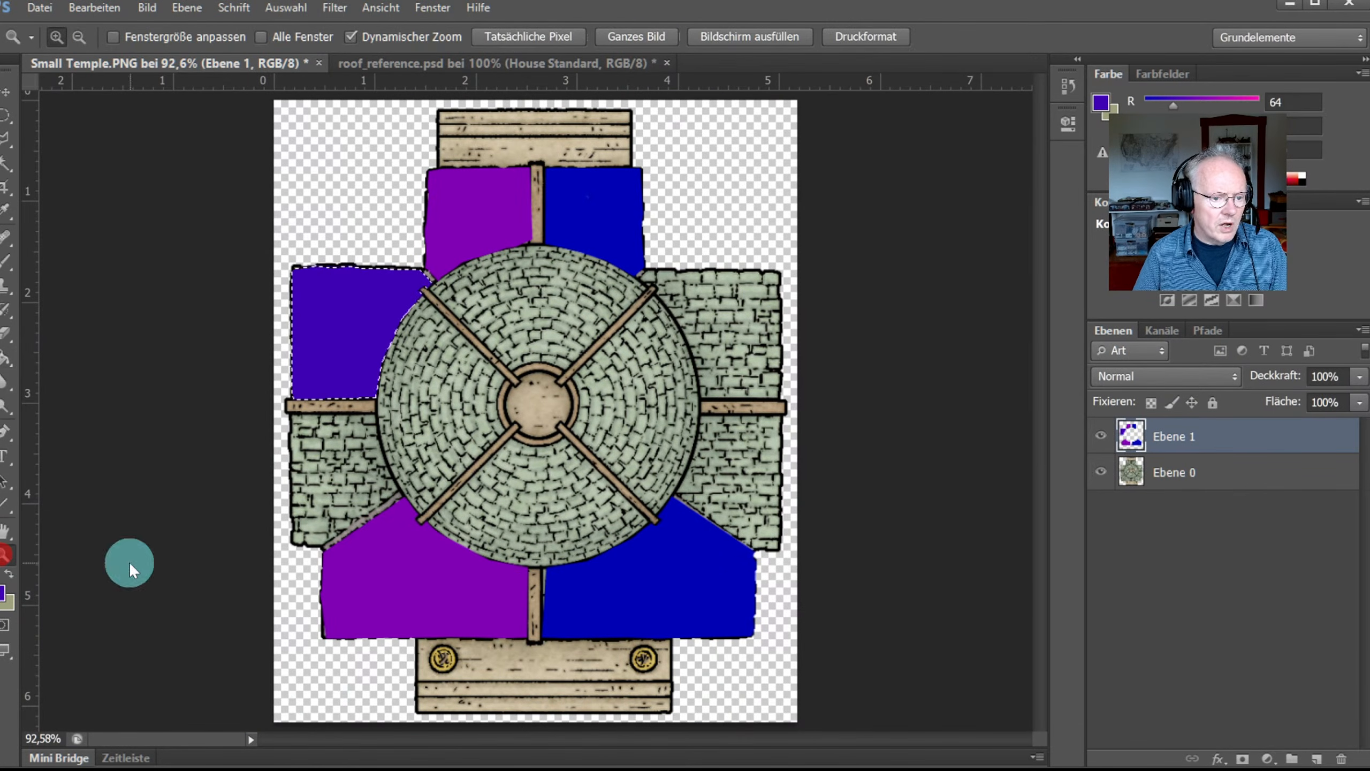
{"action": "left_click", "coordinate": [736, 450]}
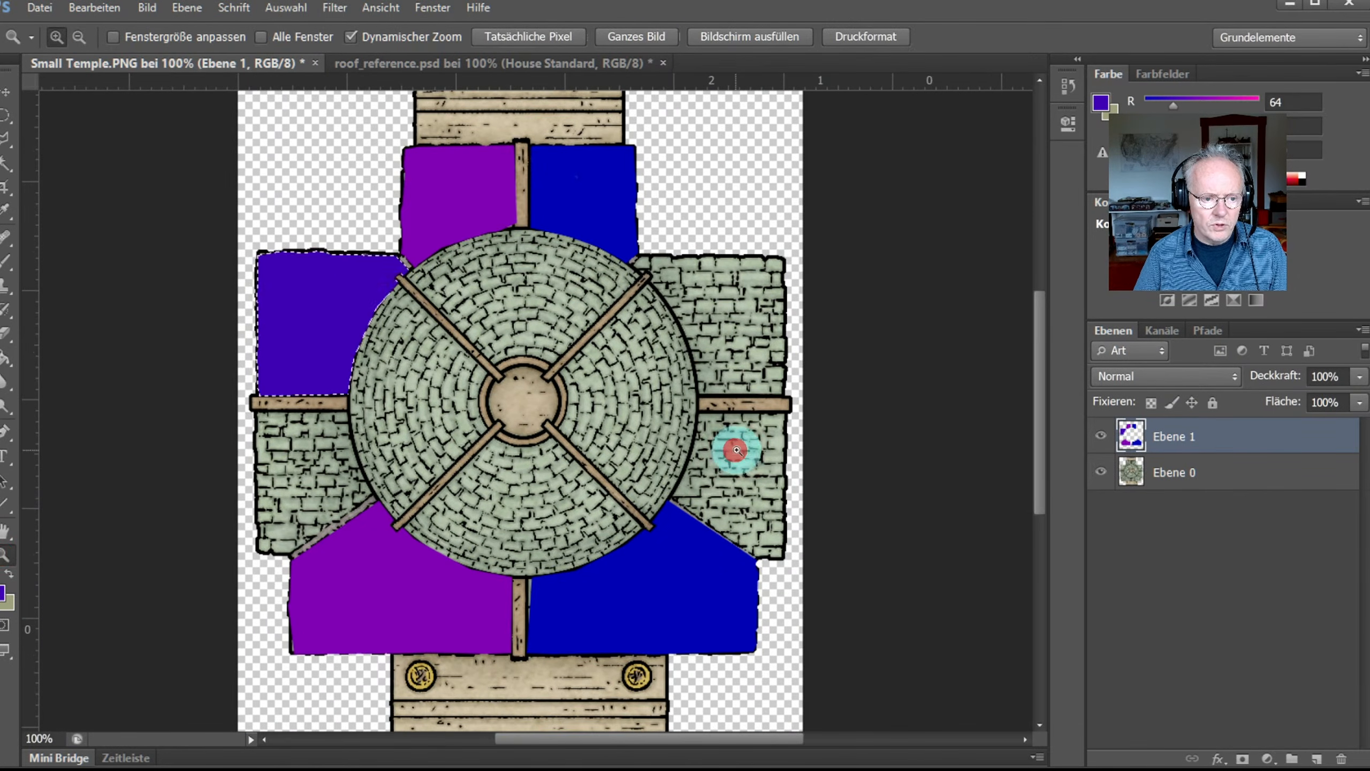
{"action": "left_click", "coordinate": [715, 316]}
{"action": "left_click", "coordinate": [703, 298]}
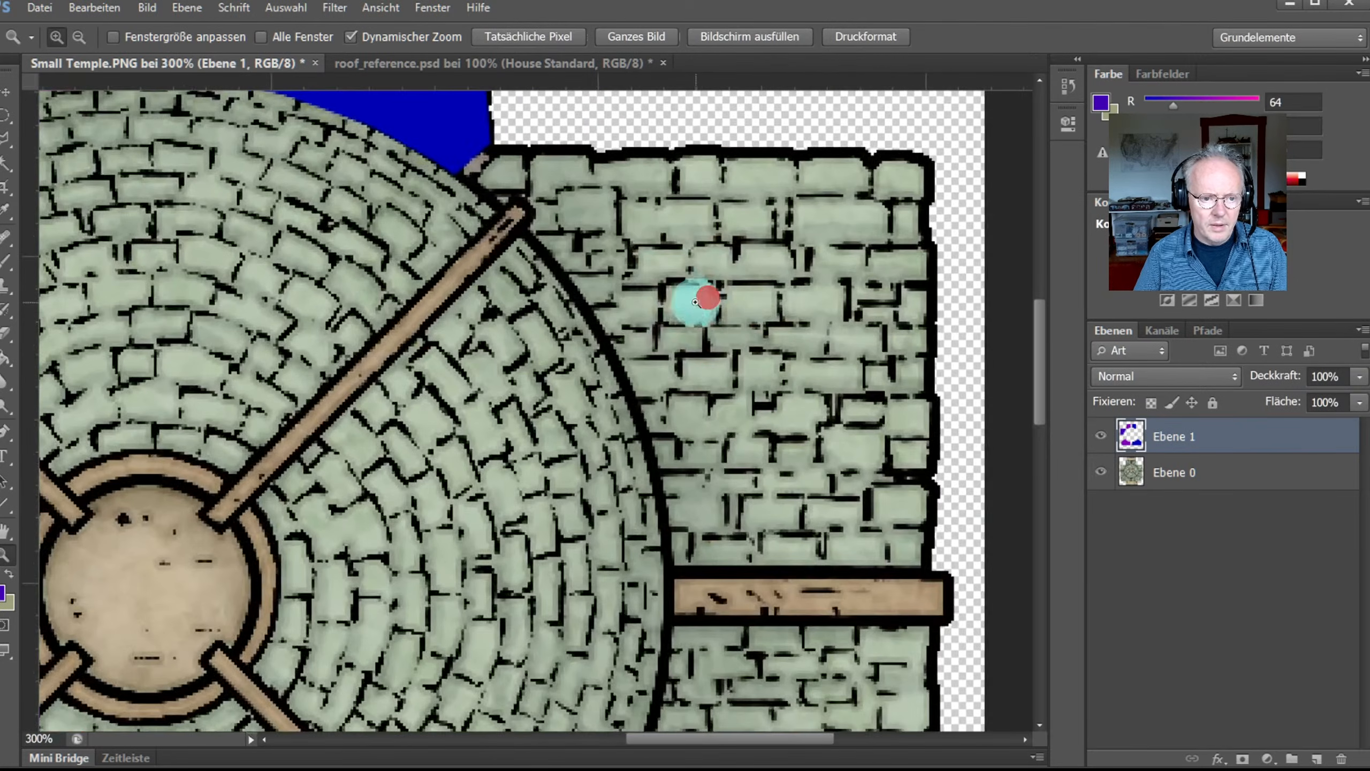
{"action": "left_click", "coordinate": [5, 139]}
{"action": "left_click", "coordinate": [467, 185]}
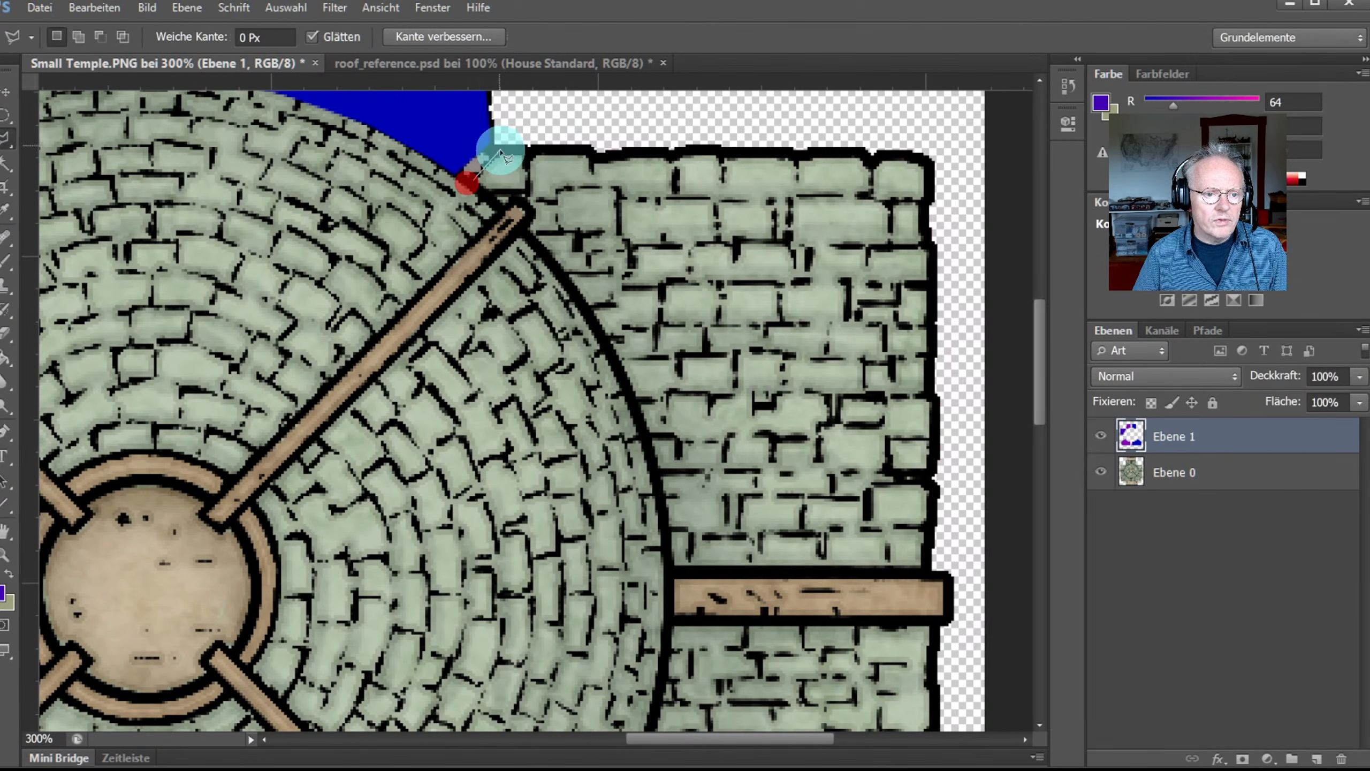
{"action": "left_click", "coordinate": [500, 150]}
{"action": "left_click", "coordinate": [632, 152]}
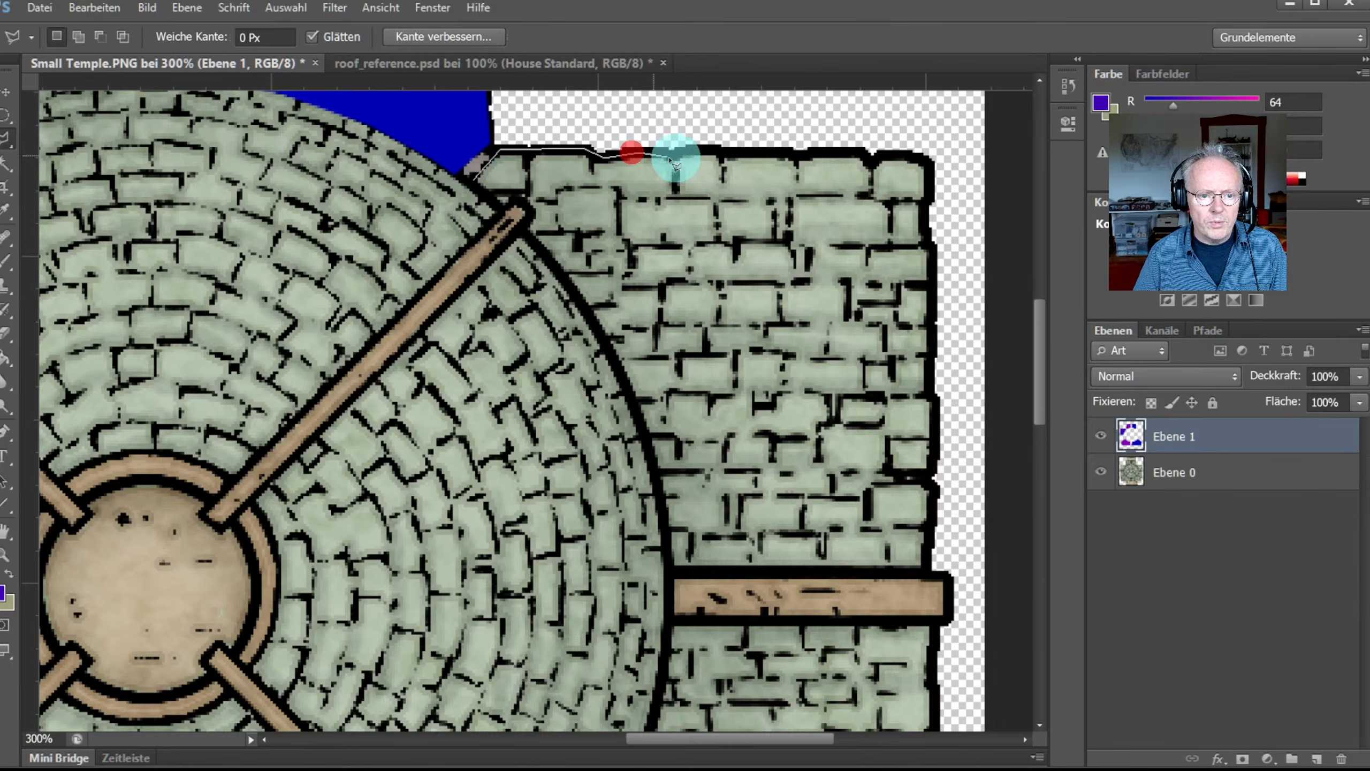
{"action": "left_click", "coordinate": [713, 152]}
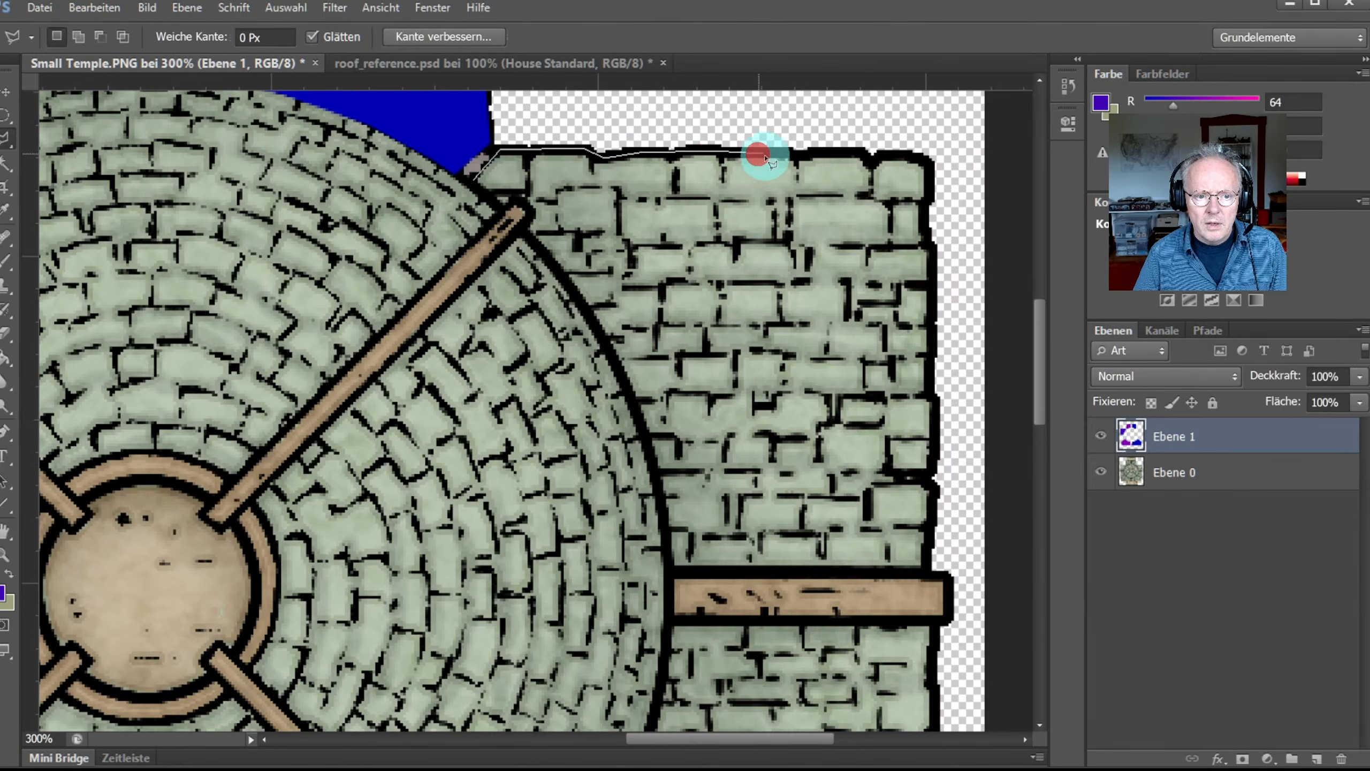
{"action": "left_click", "coordinate": [834, 156]}
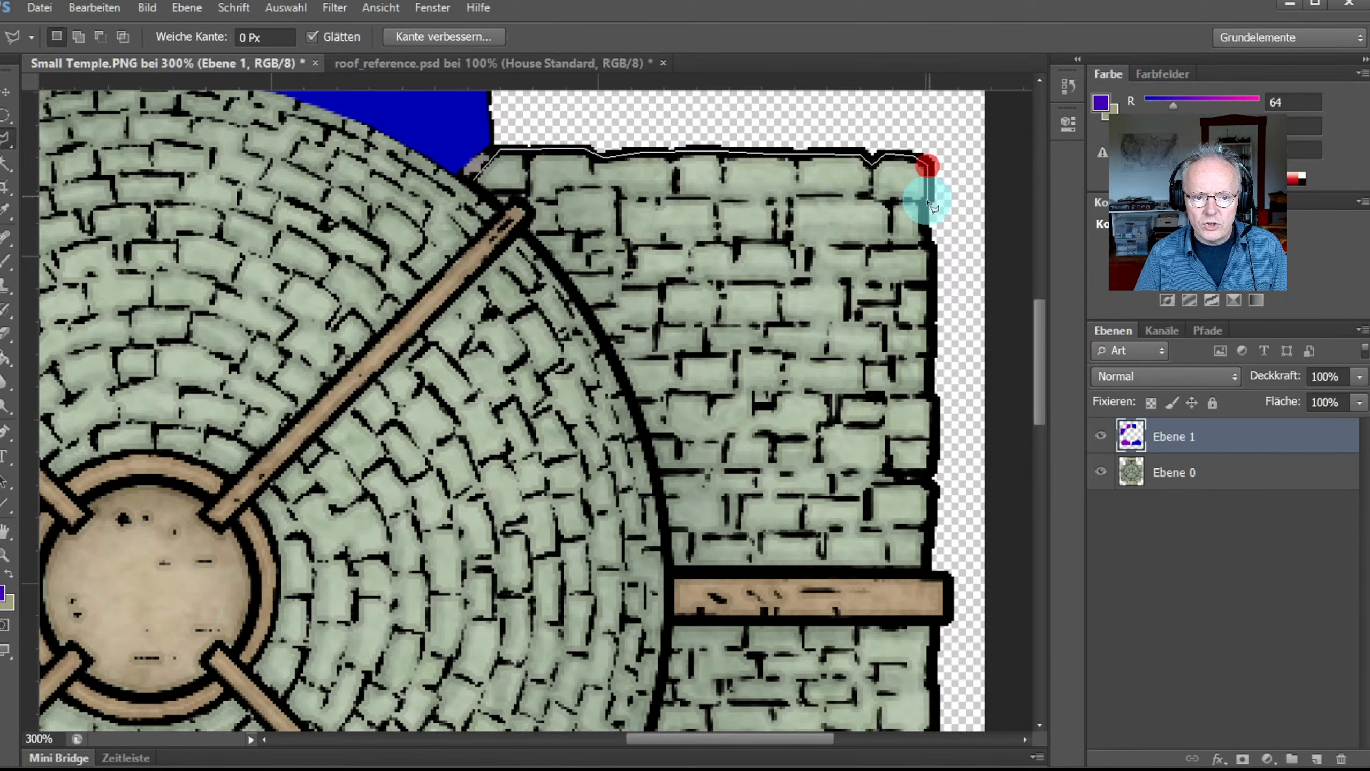
Step: Finish the selection down the wall's right edge, along the beam and up the dome curve
{"action": "left_click", "coordinate": [935, 275]}
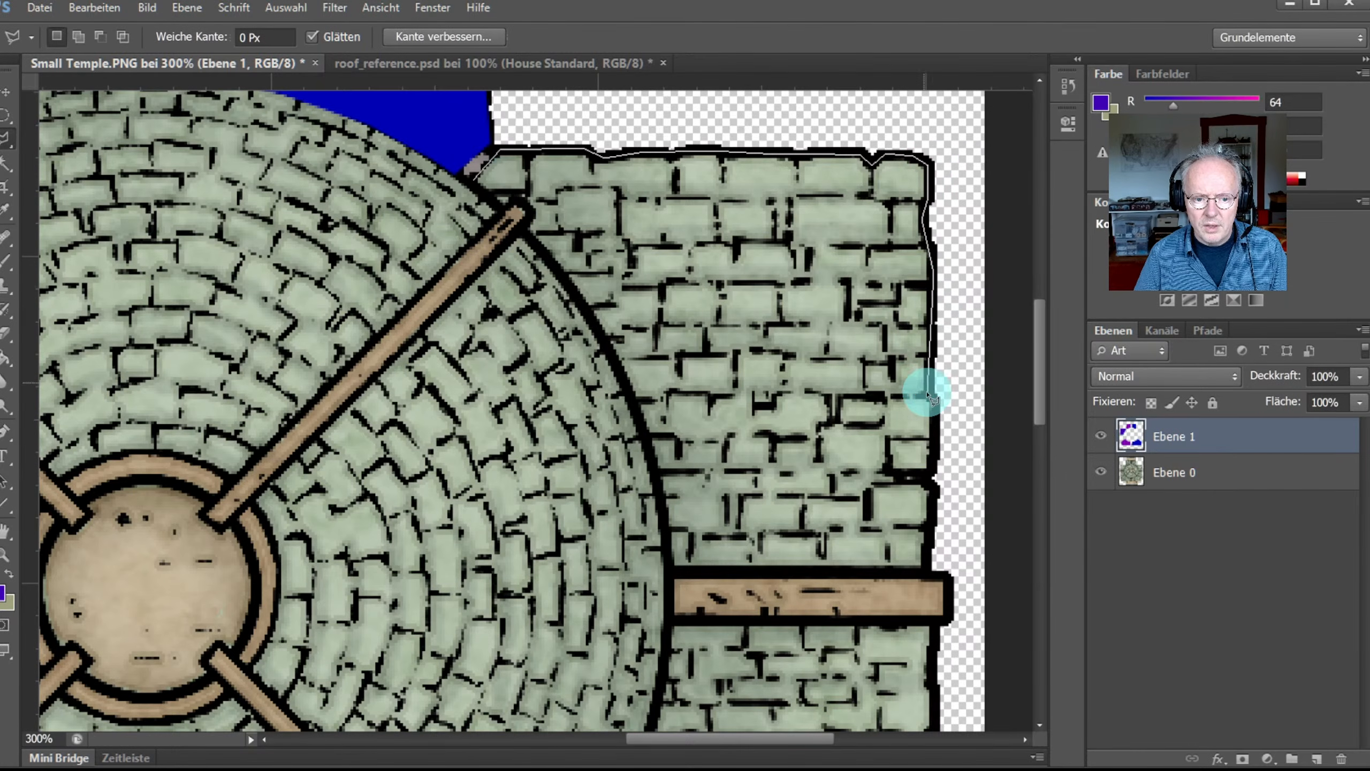
{"action": "left_click", "coordinate": [938, 416]}
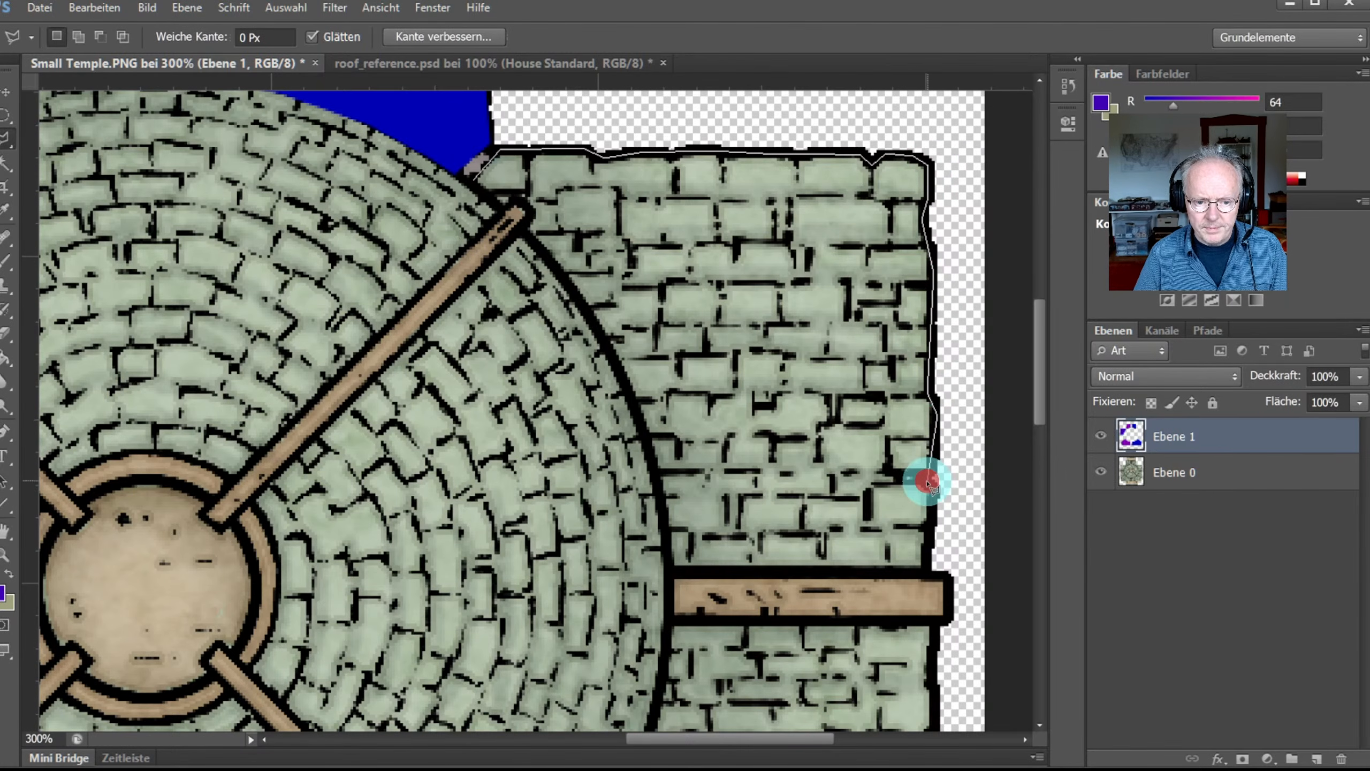
{"action": "left_click", "coordinate": [933, 493]}
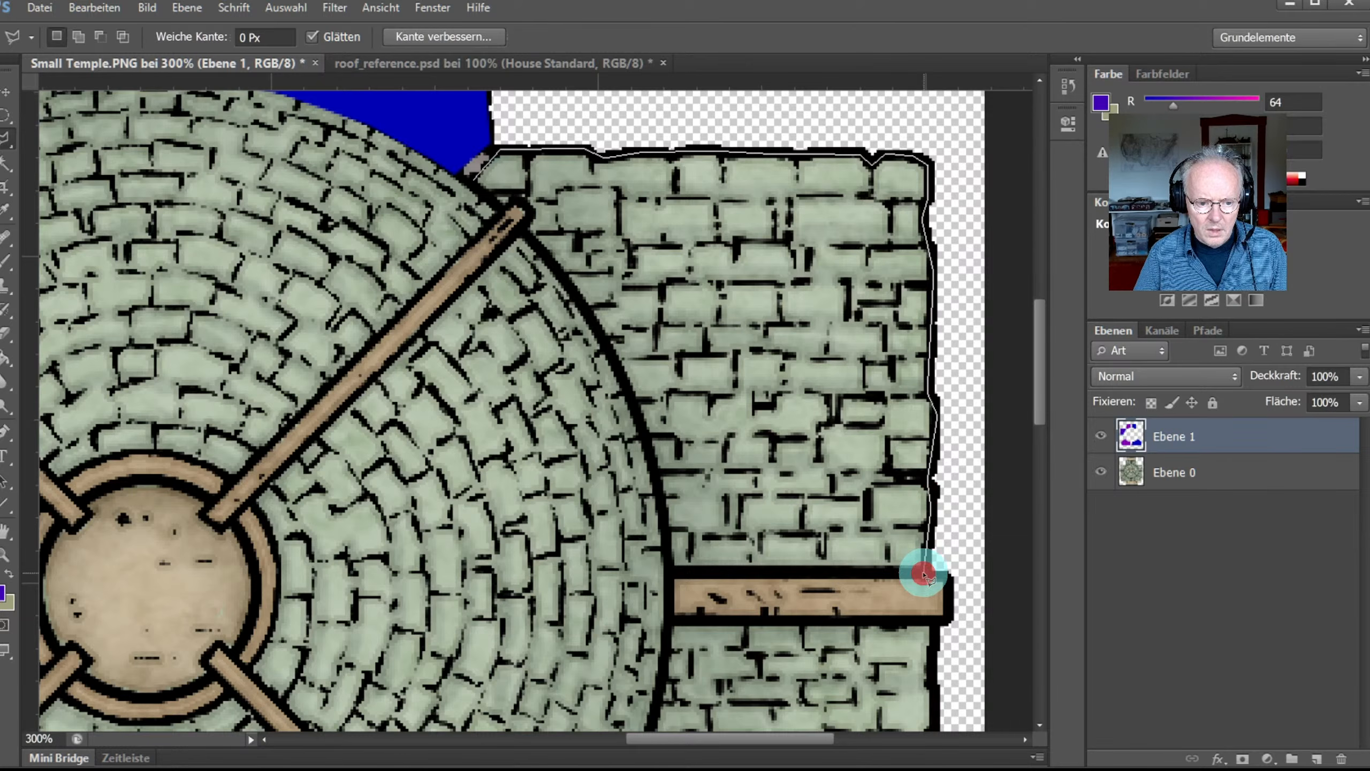
{"action": "left_click", "coordinate": [671, 576]}
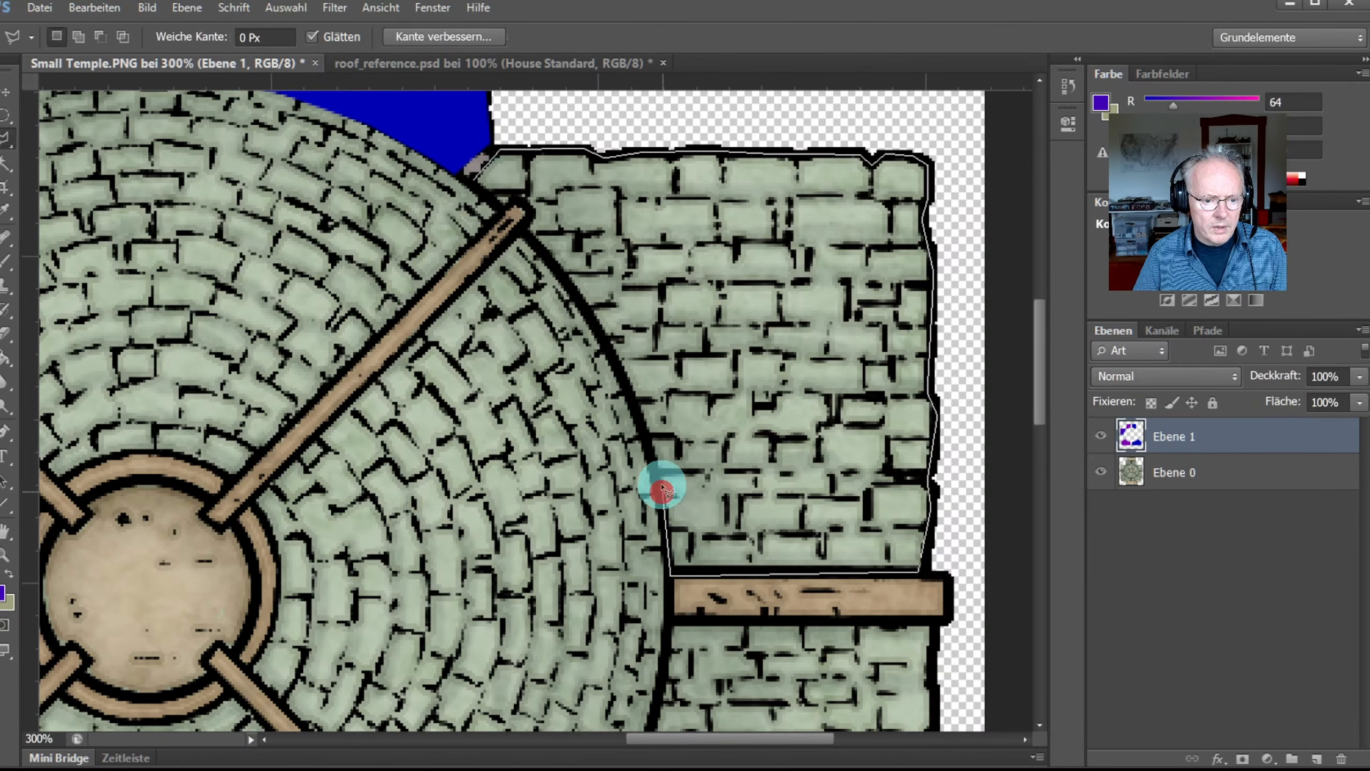
{"action": "mouse_move", "coordinate": [663, 488]}
{"action": "left_mouse_down"}
{"action": "mouse_move", "coordinate": [649, 412]}
{"action": "mouse_move", "coordinate": [550, 258]}
{"action": "left_mouse_up"}
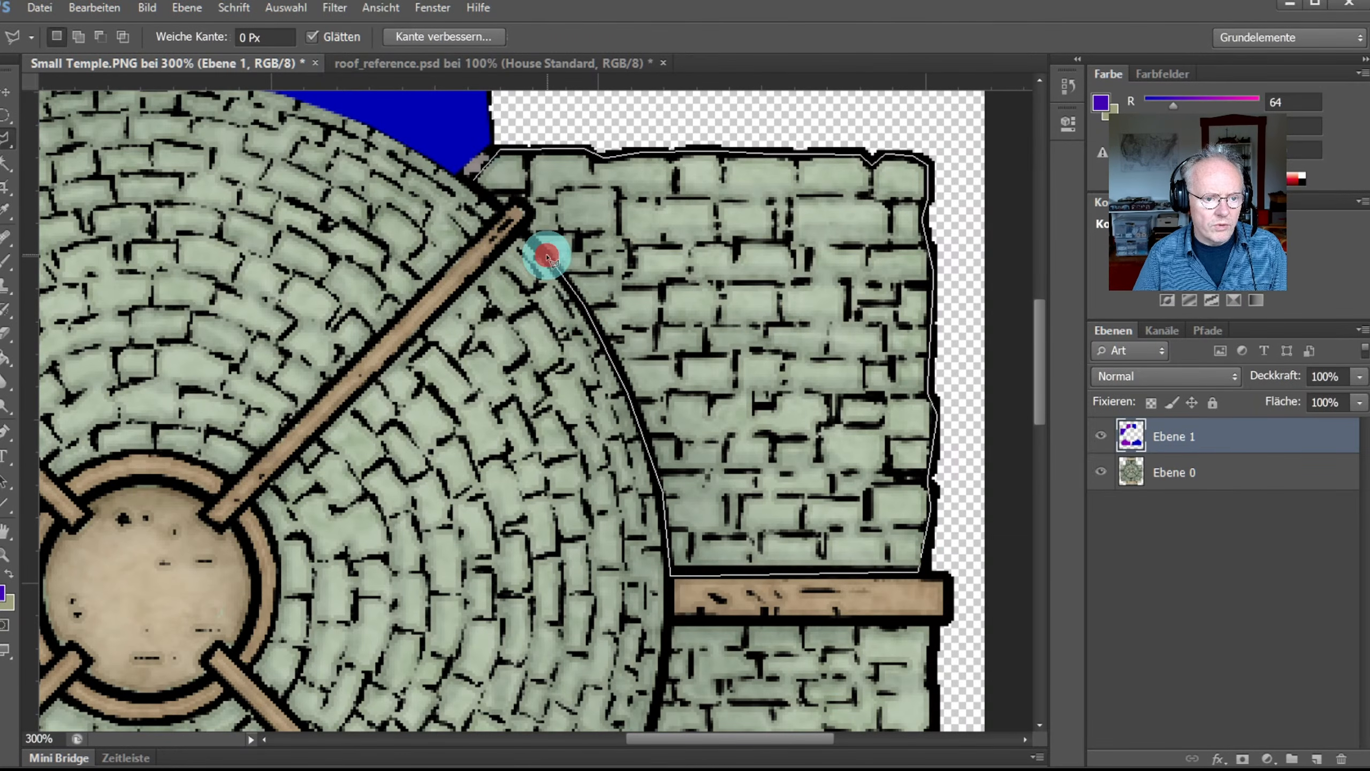
{"action": "left_click", "coordinate": [518, 233]}
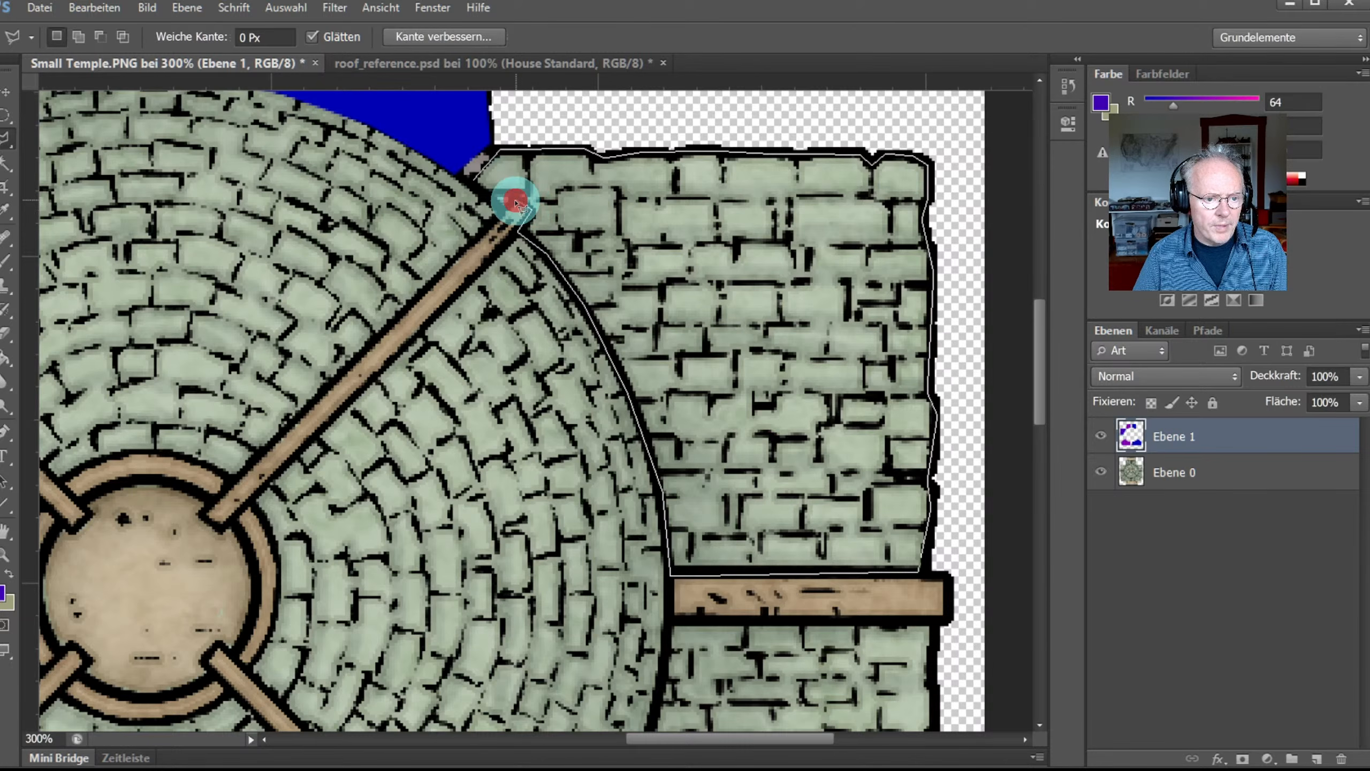
{"action": "left_click", "coordinate": [467, 186]}
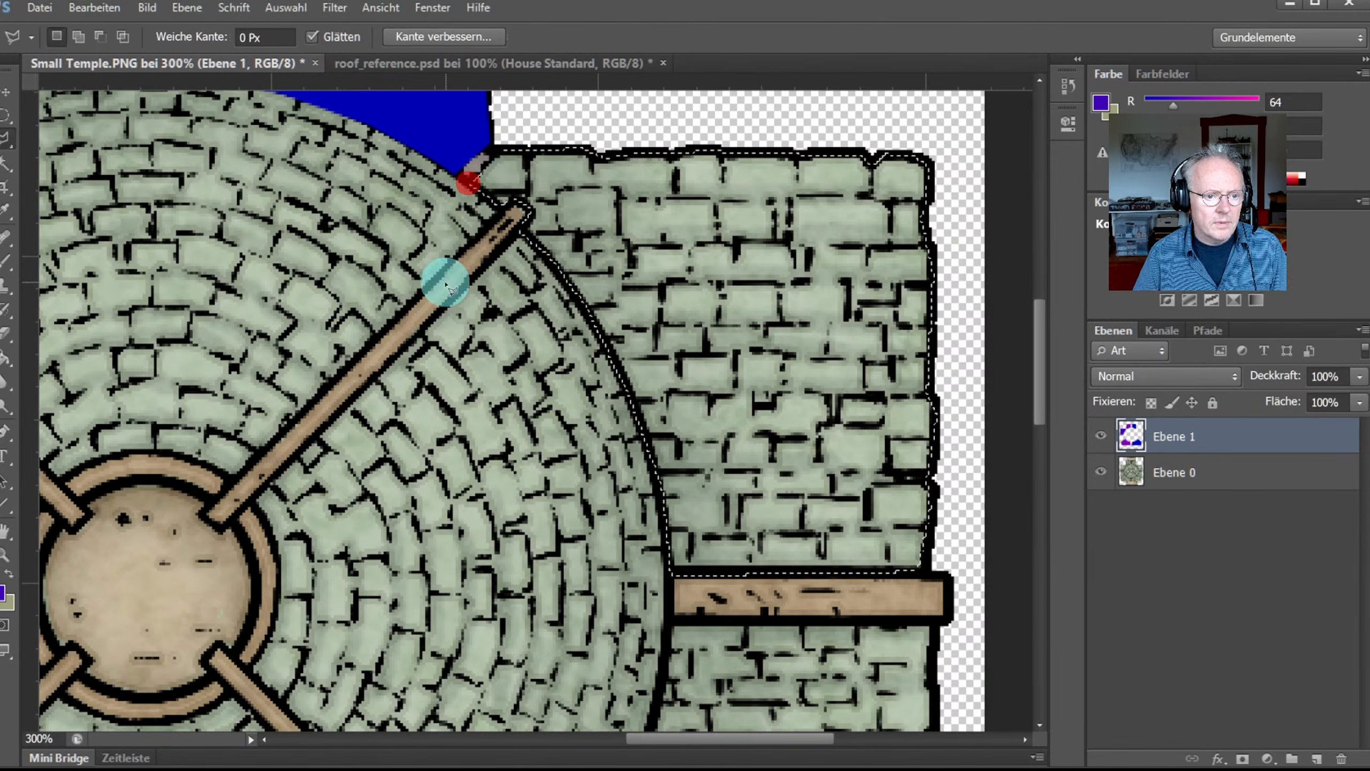
Step: Fill the selected wall with blue, then sample magenta from the house roof in roof_reference.psd
{"action": "left_click", "coordinate": [7, 362]}
{"action": "left_click", "coordinate": [780, 323]}
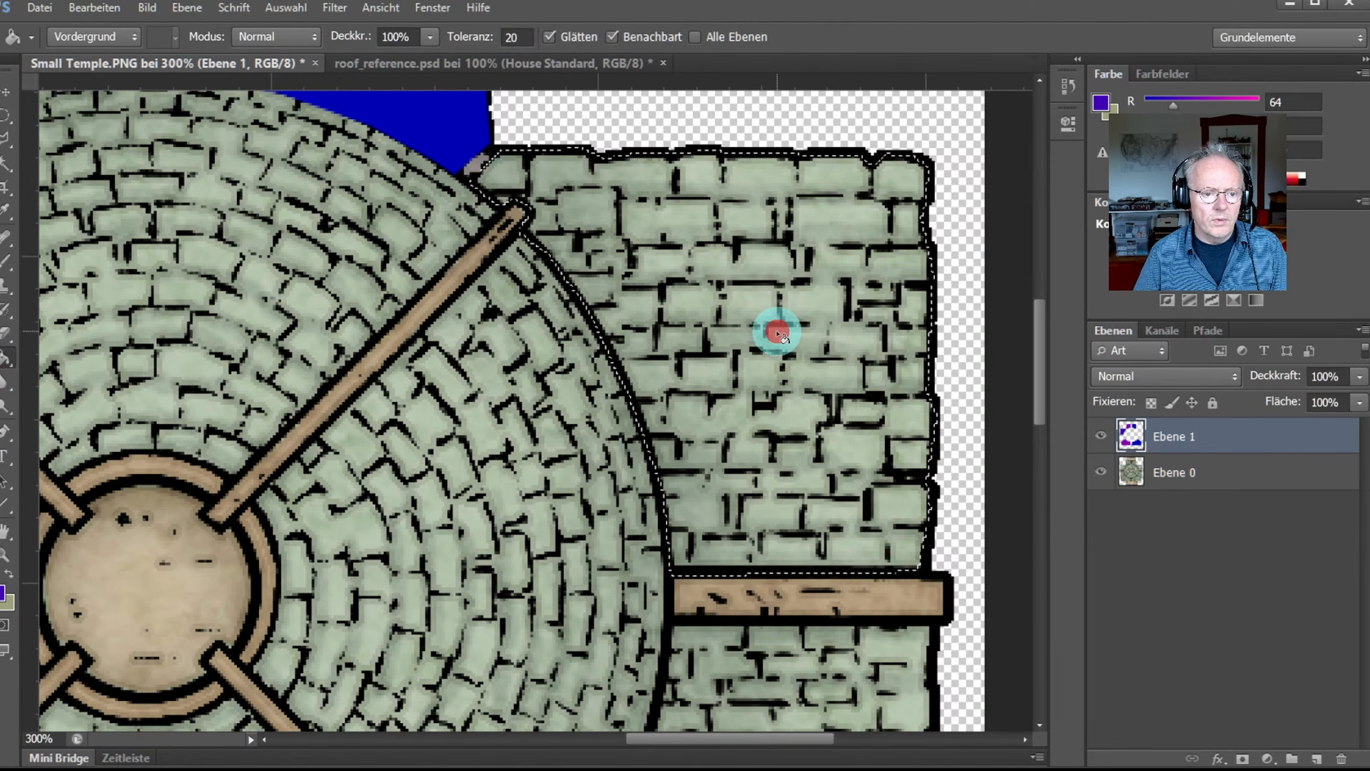
{"action": "left_click", "coordinate": [510, 64]}
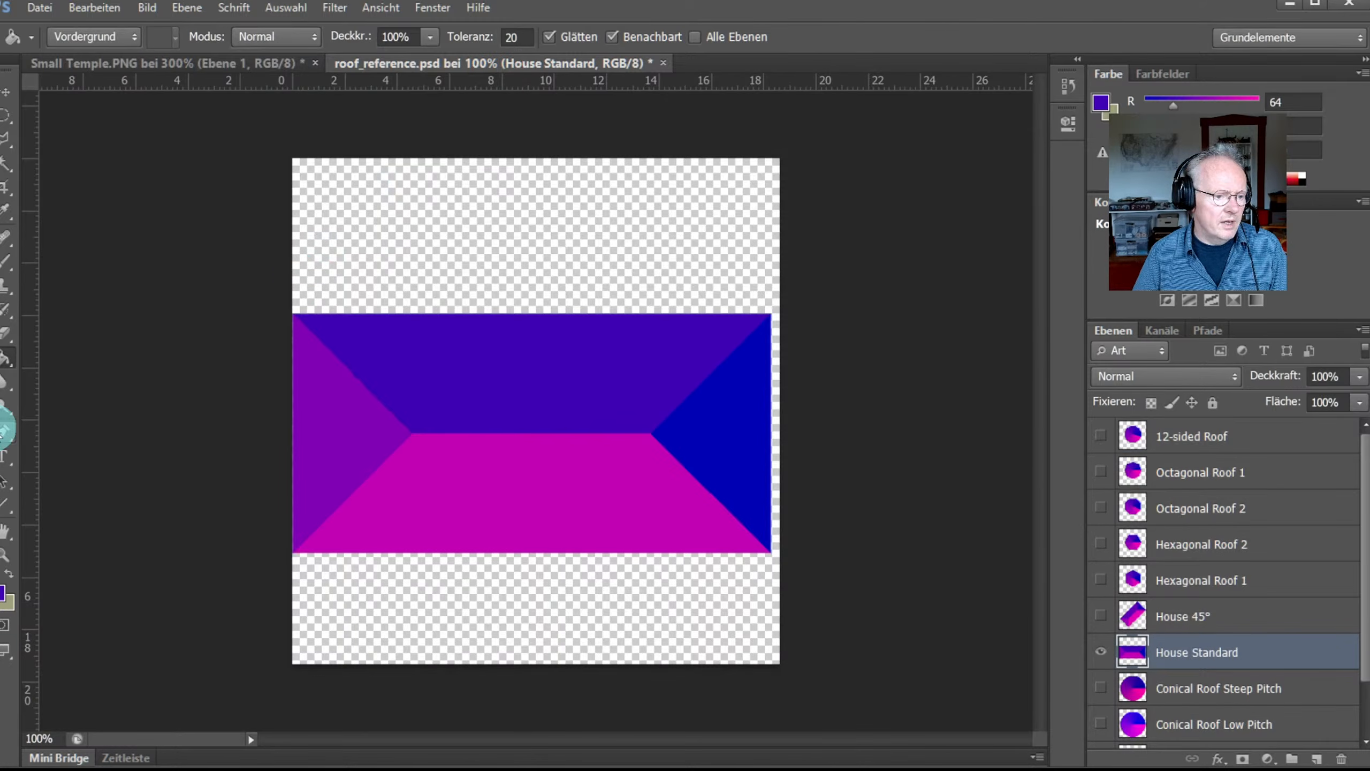
{"action": "left_click", "coordinate": [6, 213]}
{"action": "left_click", "coordinate": [486, 496]}
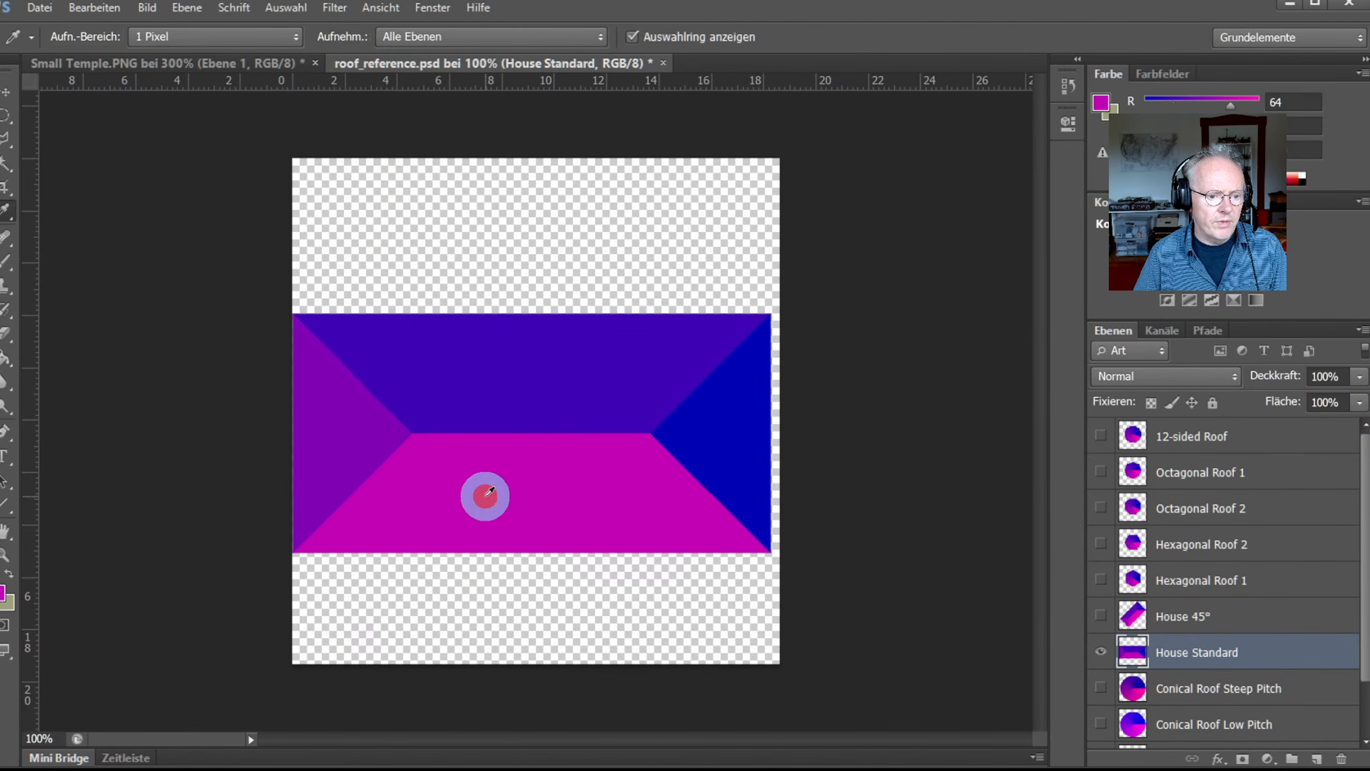
{"action": "left_click", "coordinate": [190, 62]}
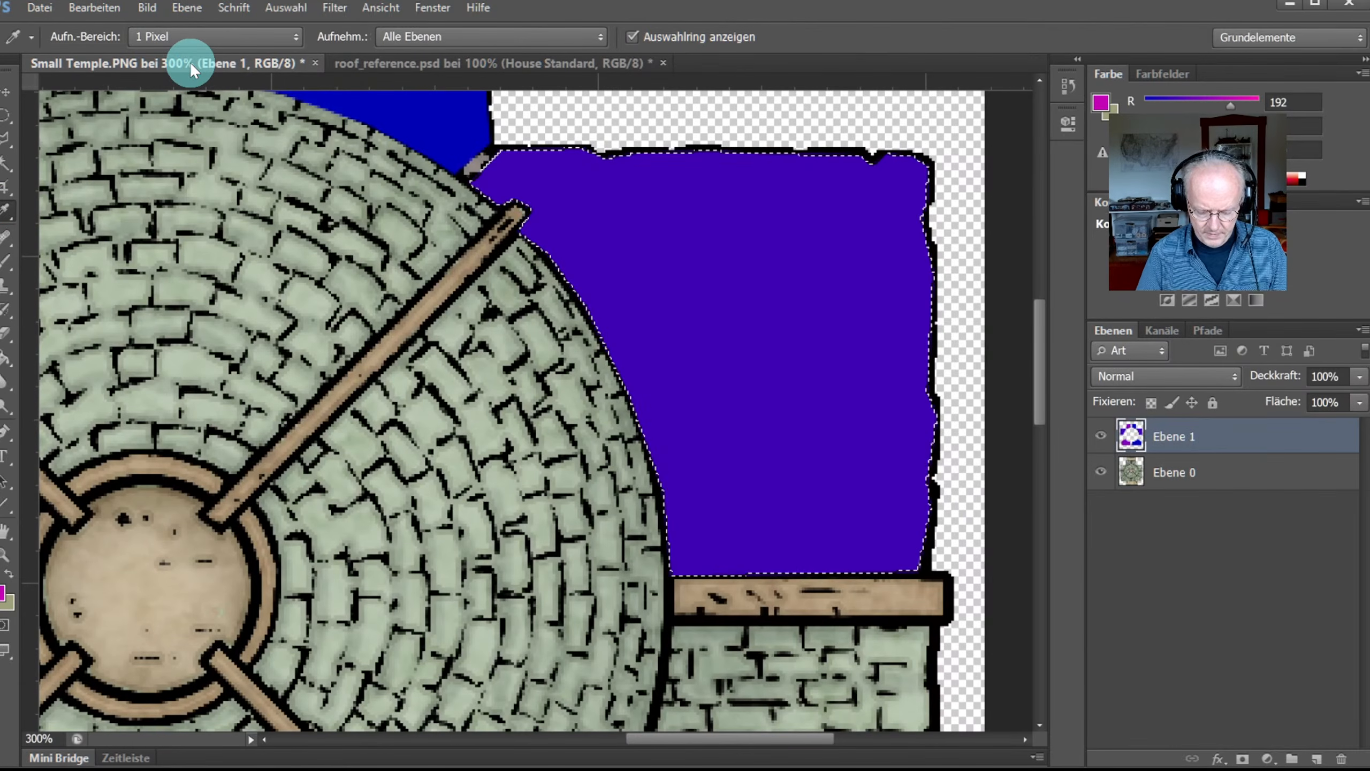
{"action": "key", "text": "ctrl+0"}
{"action": "left_click", "coordinate": [7, 504]}
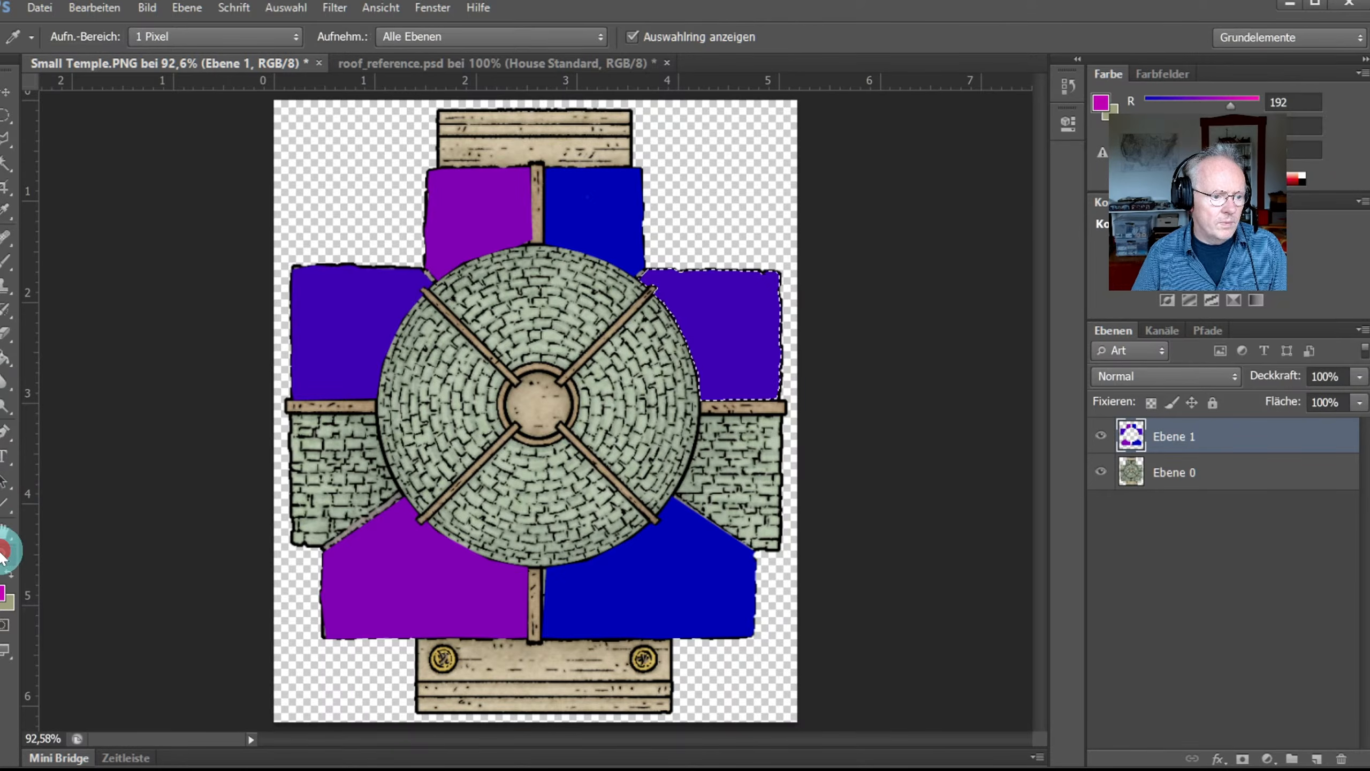
Step: Zoom in on the left wall and start a polygonal selection down the dome edge
{"action": "left_click", "coordinate": [6, 553]}
{"action": "left_click", "coordinate": [313, 465]}
{"action": "left_click", "coordinate": [315, 464]}
{"action": "left_click", "coordinate": [315, 464]}
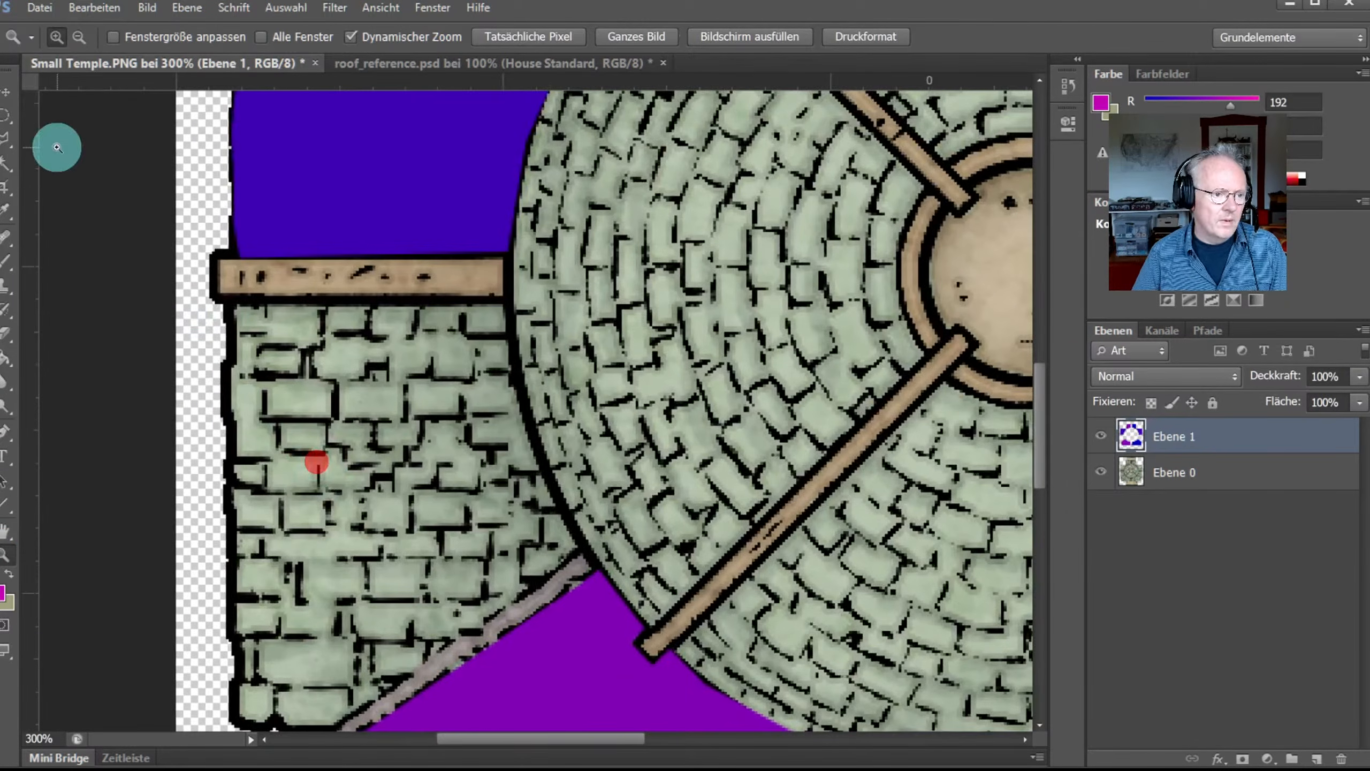
{"action": "left_click", "coordinate": [6, 141]}
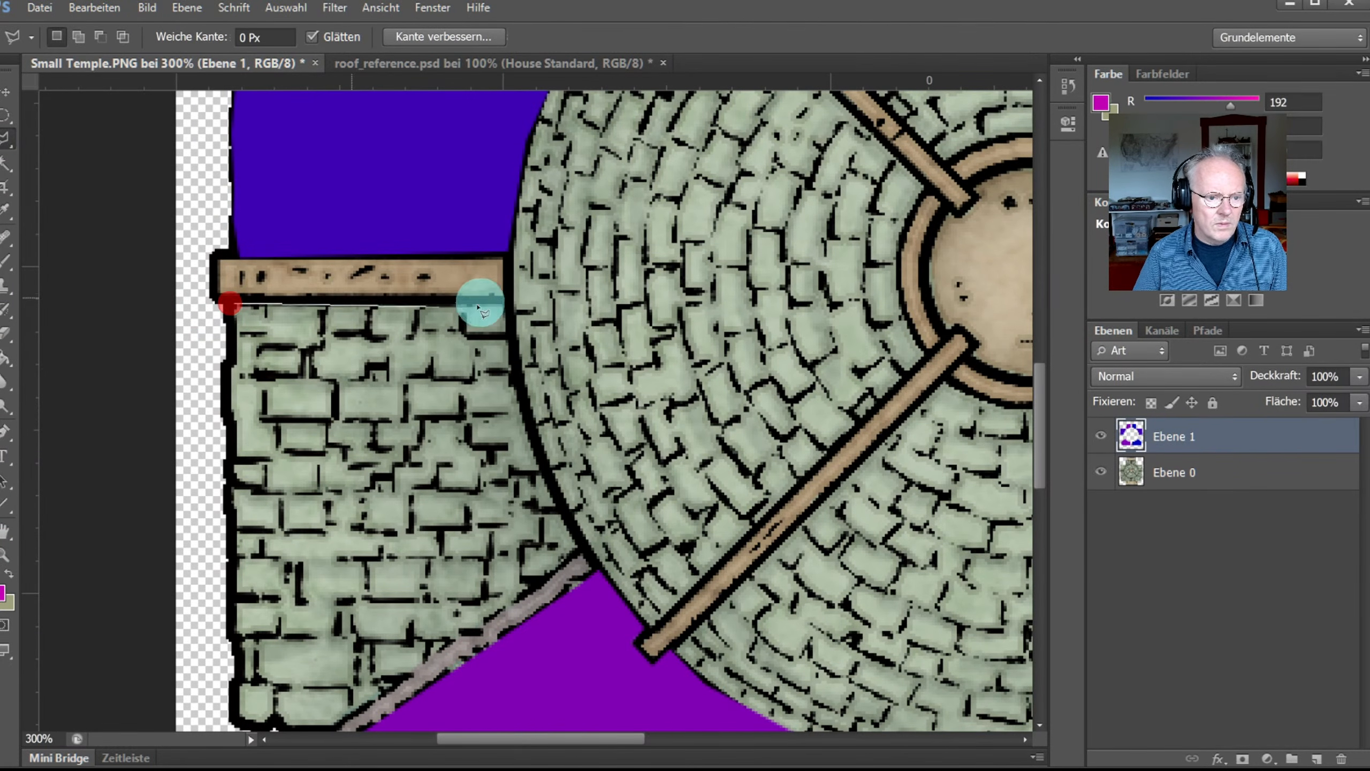
{"action": "left_click", "coordinate": [504, 299]}
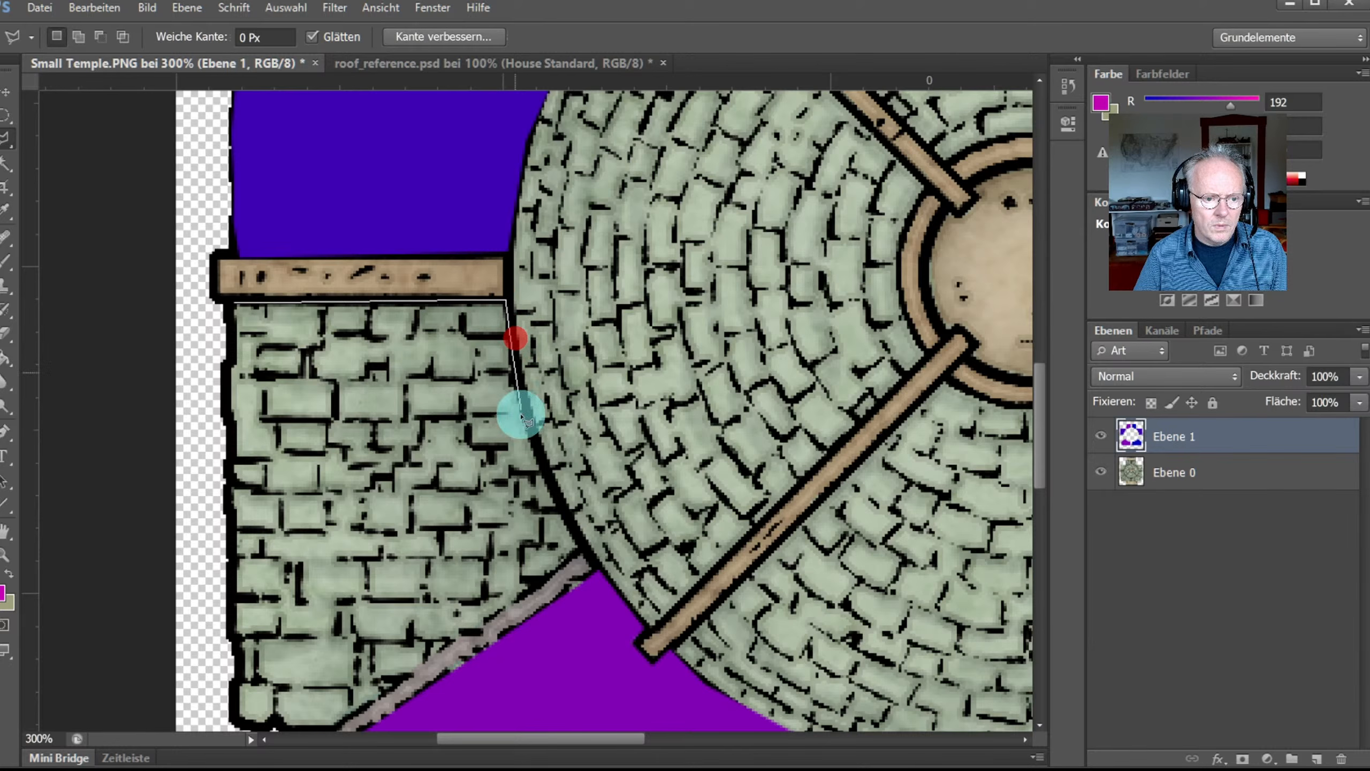
{"action": "left_click", "coordinate": [536, 457]}
{"action": "left_click", "coordinate": [558, 506]}
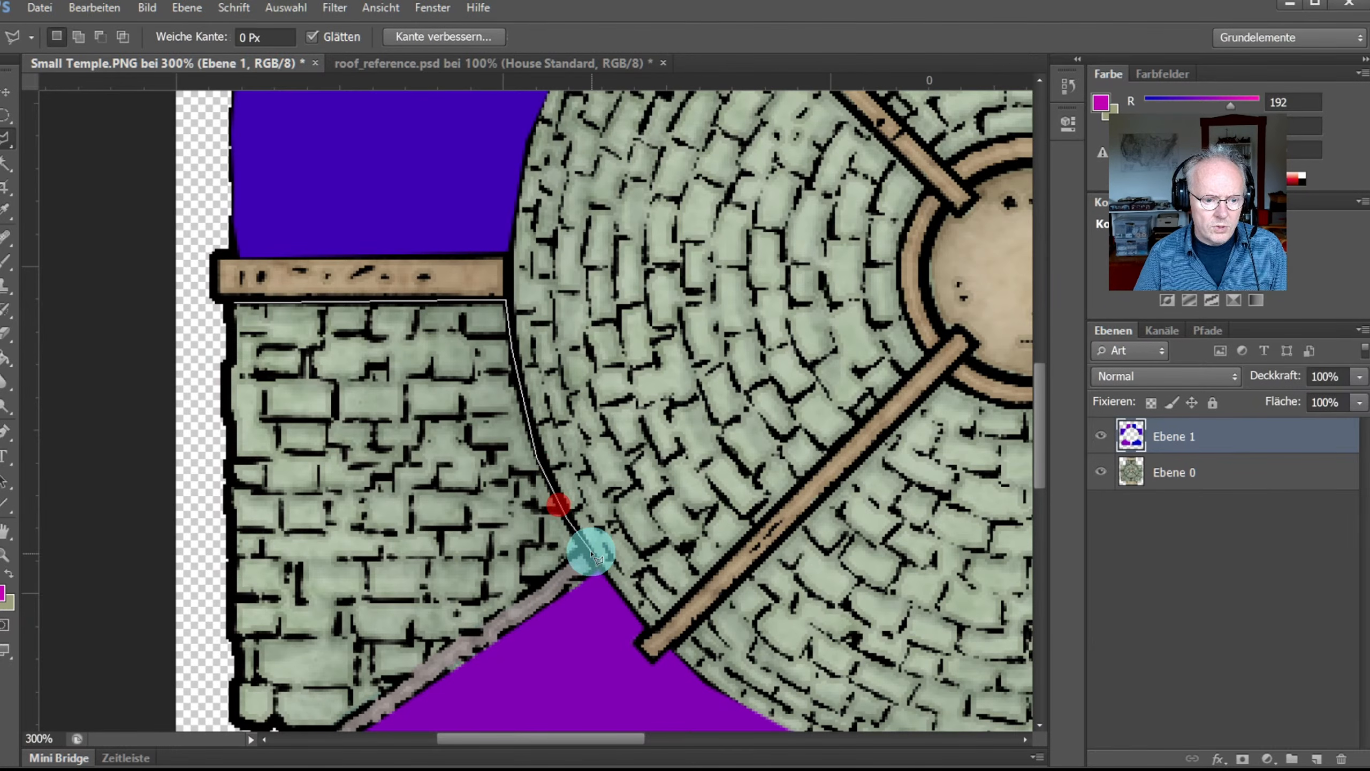
{"action": "left_click", "coordinate": [584, 552]}
Step: Continue the selection along the grey beam and up the wall's left edge, closing it
{"action": "left_click", "coordinate": [482, 621]}
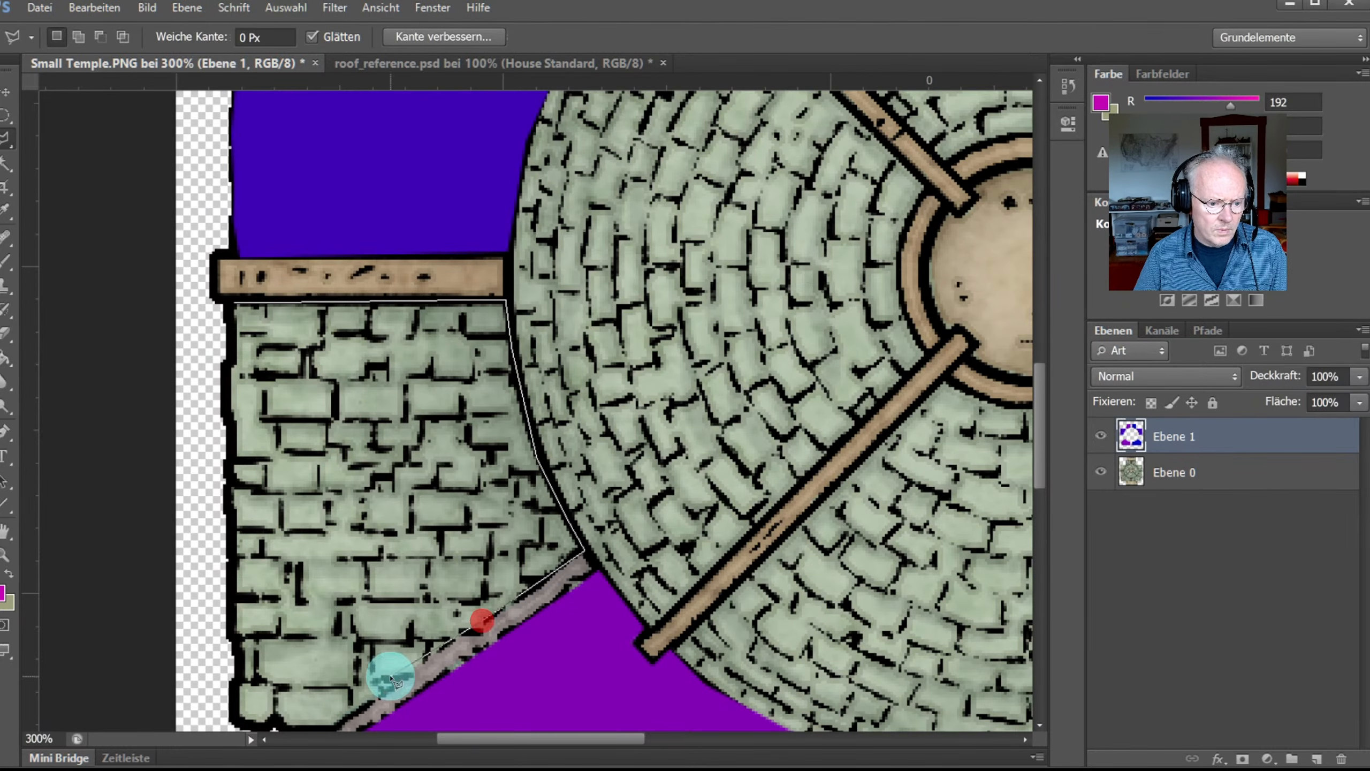
{"action": "left_click", "coordinate": [389, 689]}
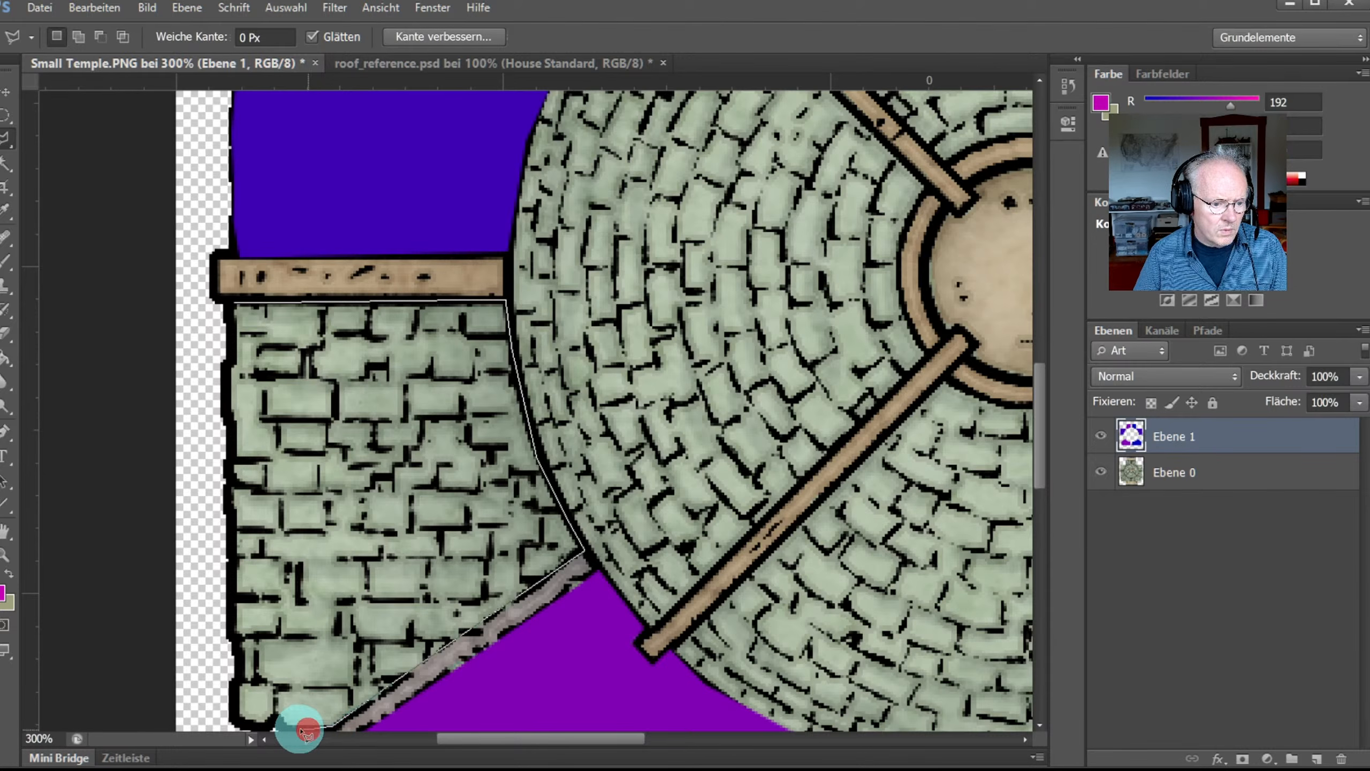
{"action": "left_click", "coordinate": [227, 718]}
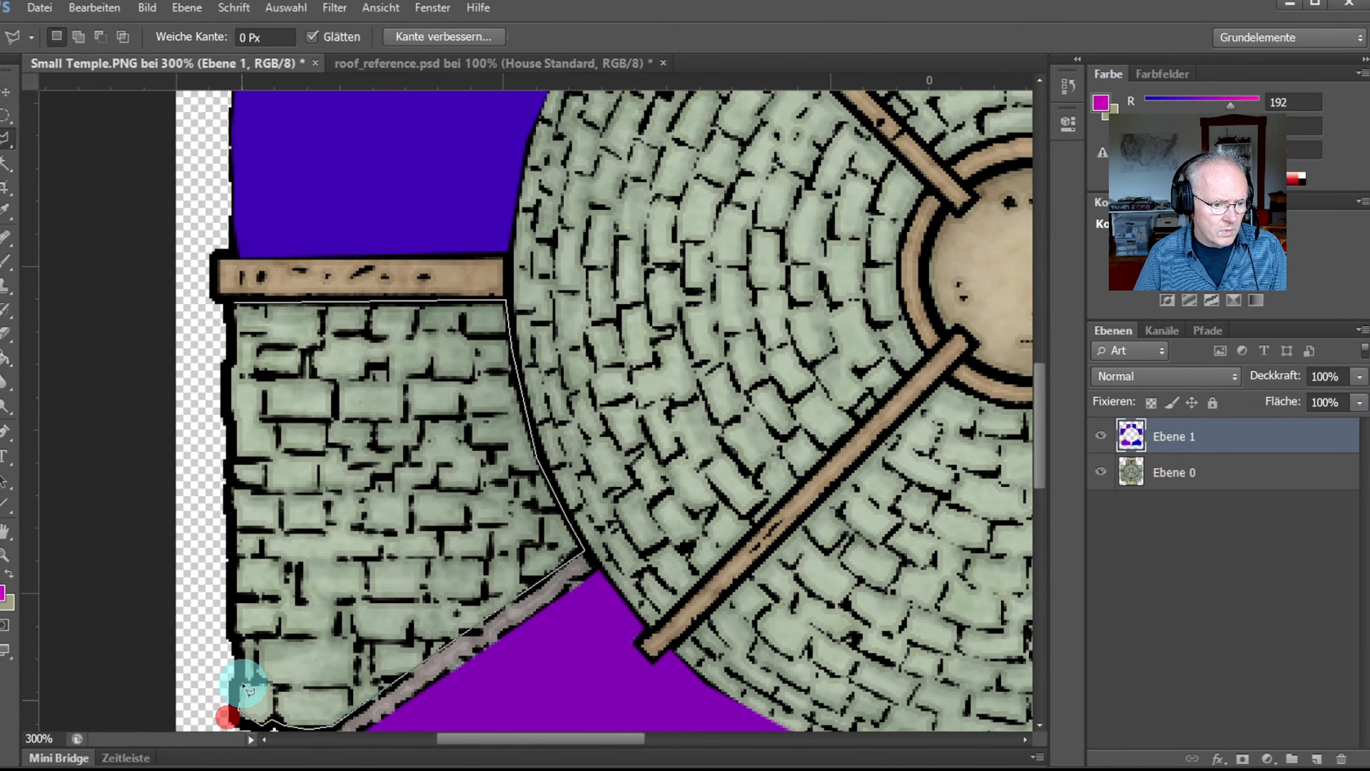
{"action": "left_click", "coordinate": [232, 637]}
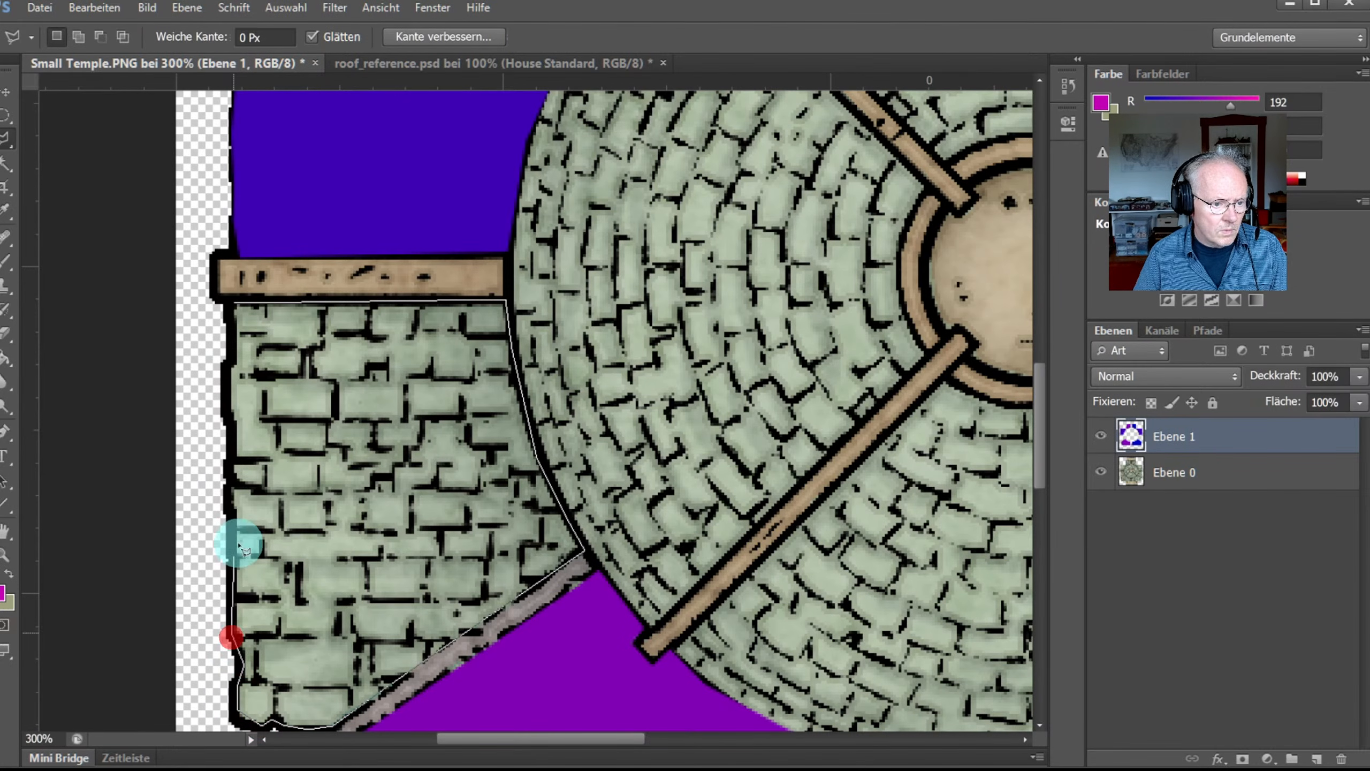
{"action": "left_click", "coordinate": [229, 470]}
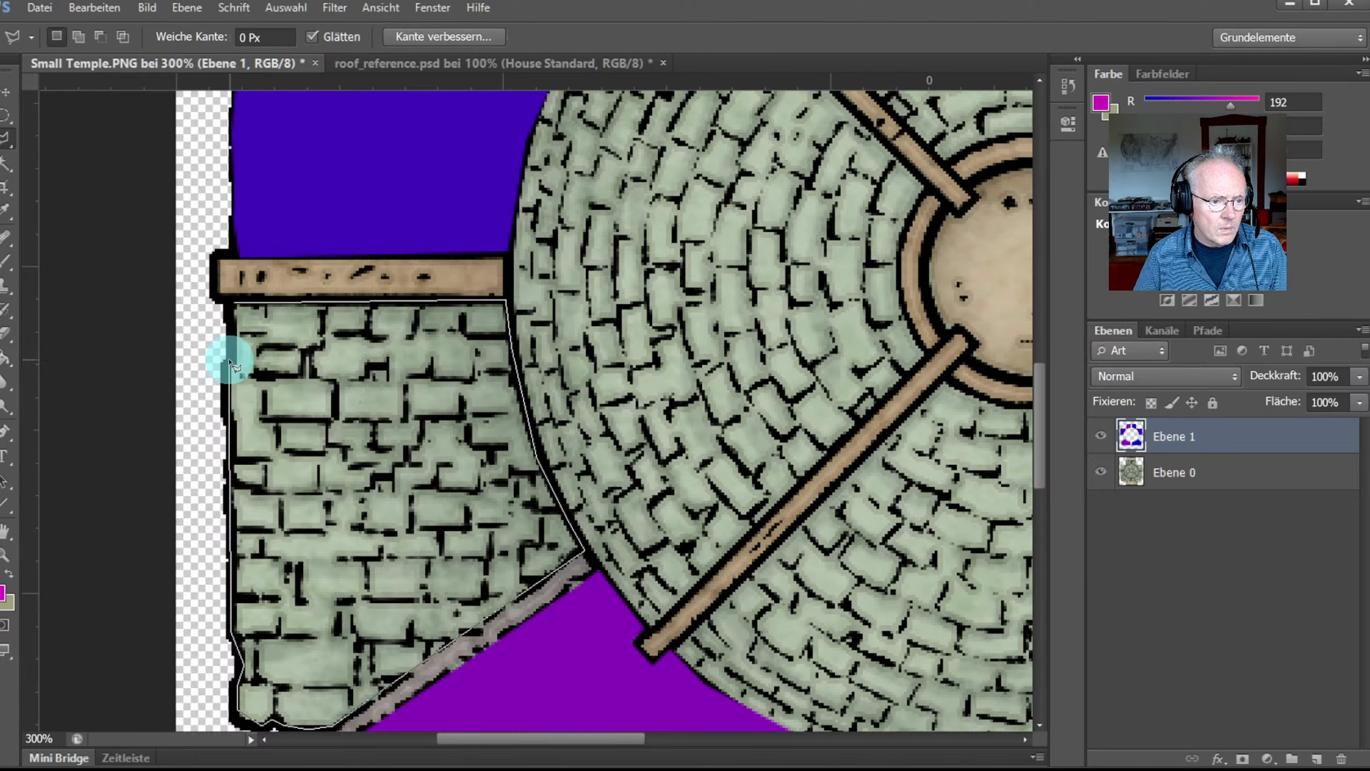
{"action": "left_click", "coordinate": [229, 360]}
{"action": "left_click", "coordinate": [229, 307]}
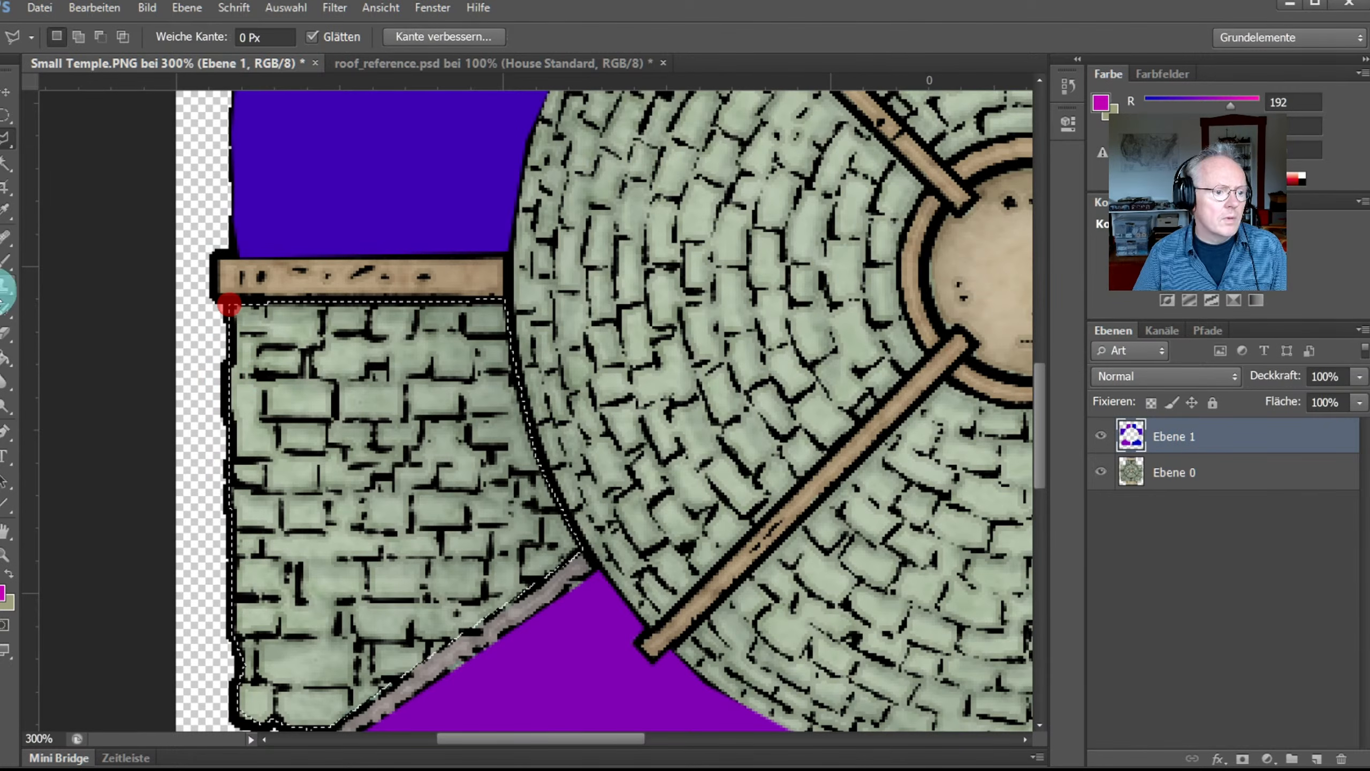
Step: Paint Bucket-fill the selected left wall section with magenta and zoom back out
{"action": "left_click", "coordinate": [8, 357]}
{"action": "left_click", "coordinate": [333, 419]}
{"action": "scroll", "coordinate": [339, 452], "scroll_direction": "down", "scroll_amount": 5}
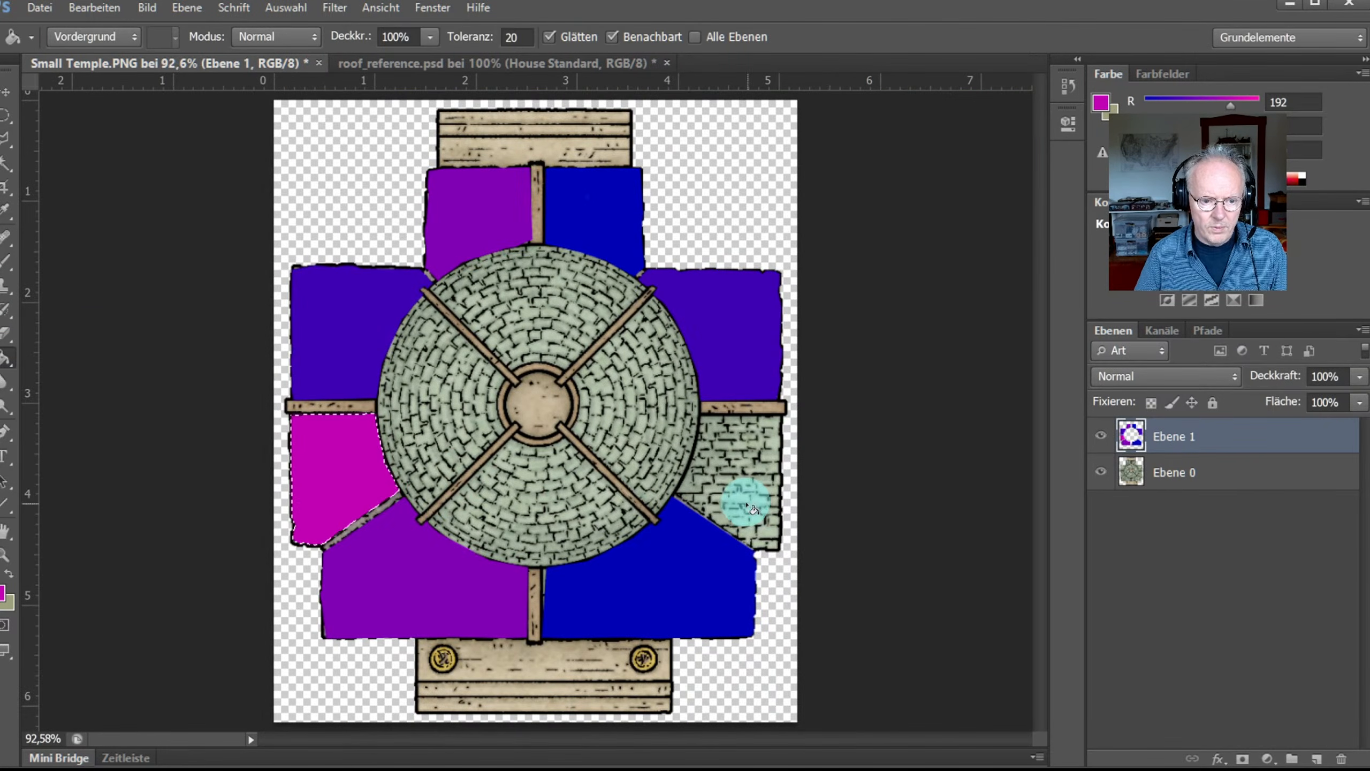
{"action": "left_click", "coordinate": [7, 555]}
Step: Zoom in on the right wall and outline it along the beam and down its right edge
{"action": "left_click", "coordinate": [747, 431]}
{"action": "left_click", "coordinate": [764, 479]}
{"action": "left_click", "coordinate": [719, 462]}
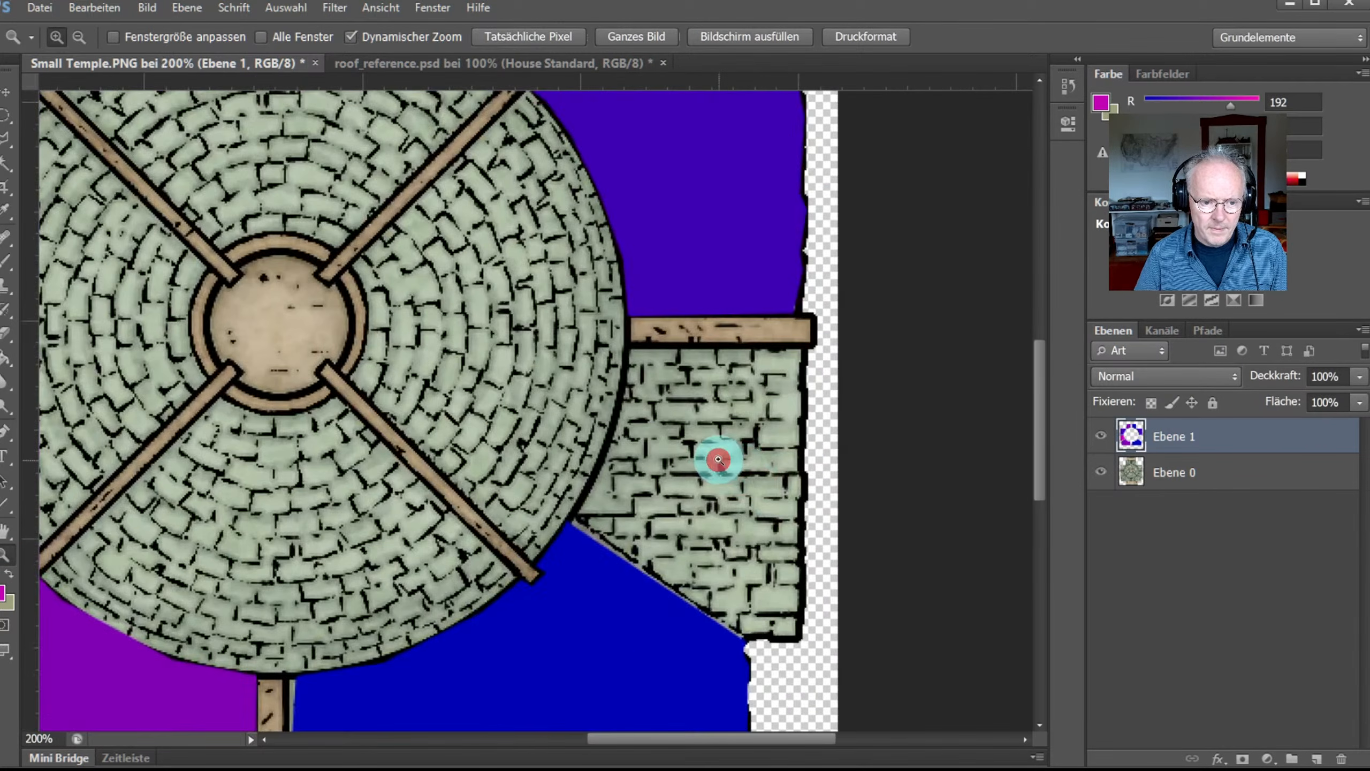
{"action": "scroll", "coordinate": [456, 415], "scroll_direction": "down", "scroll_amount": 1}
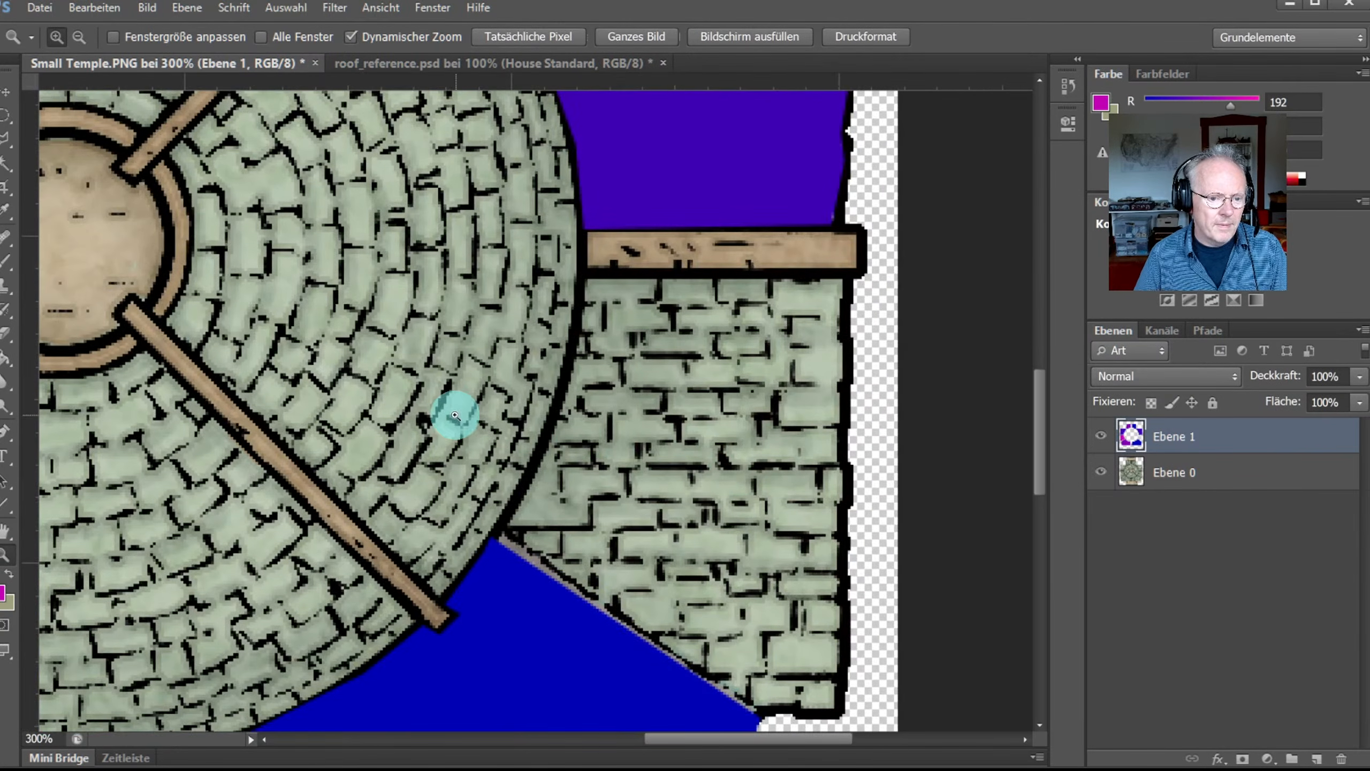
{"action": "left_click", "coordinate": [7, 138]}
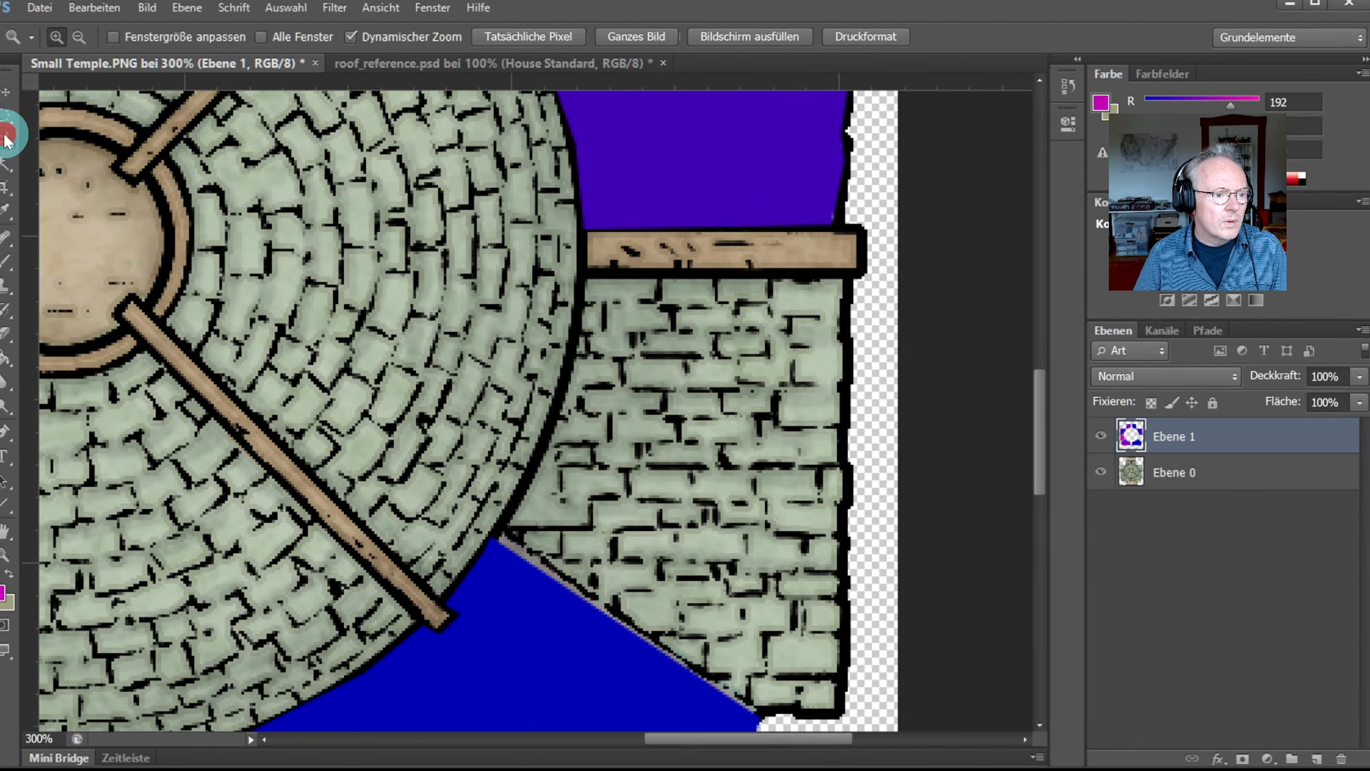
{"action": "left_click", "coordinate": [581, 273]}
{"action": "left_click", "coordinate": [851, 273]}
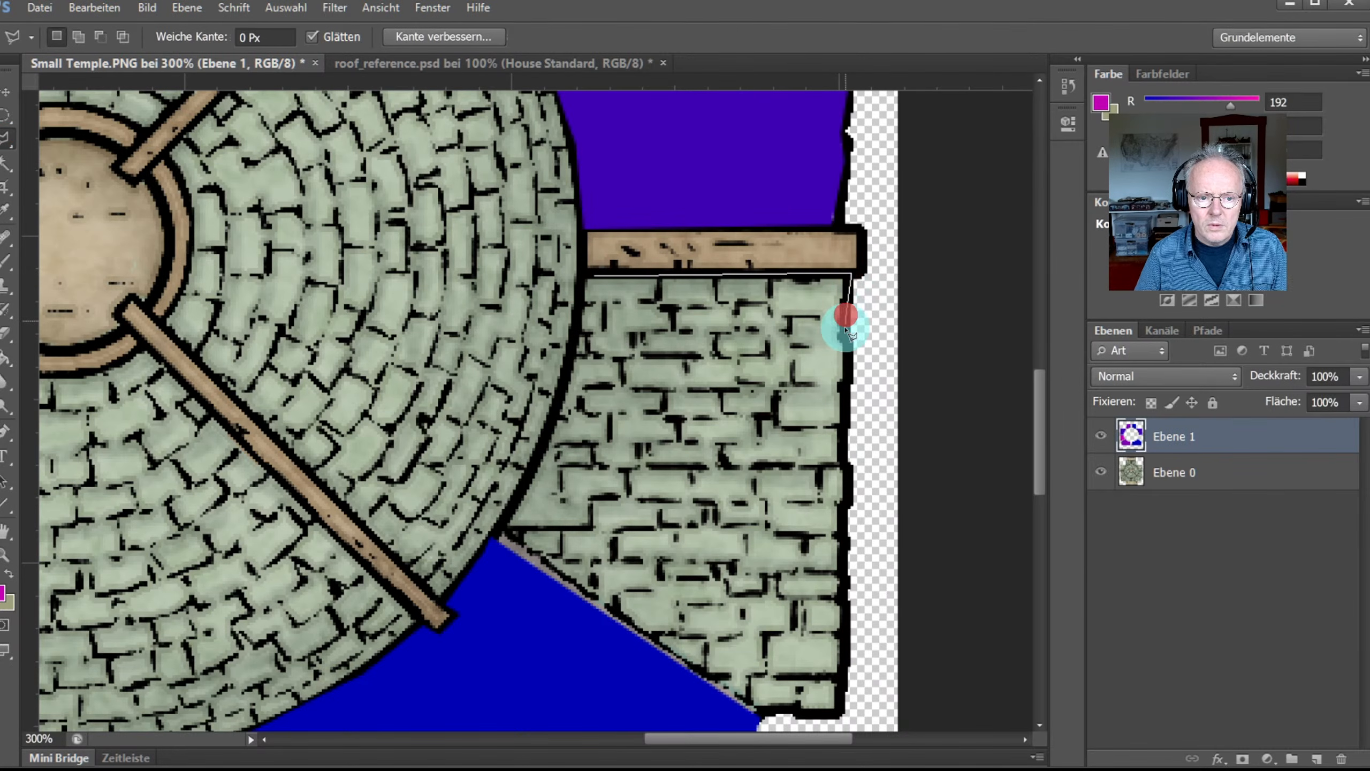
{"action": "left_click", "coordinate": [843, 427]}
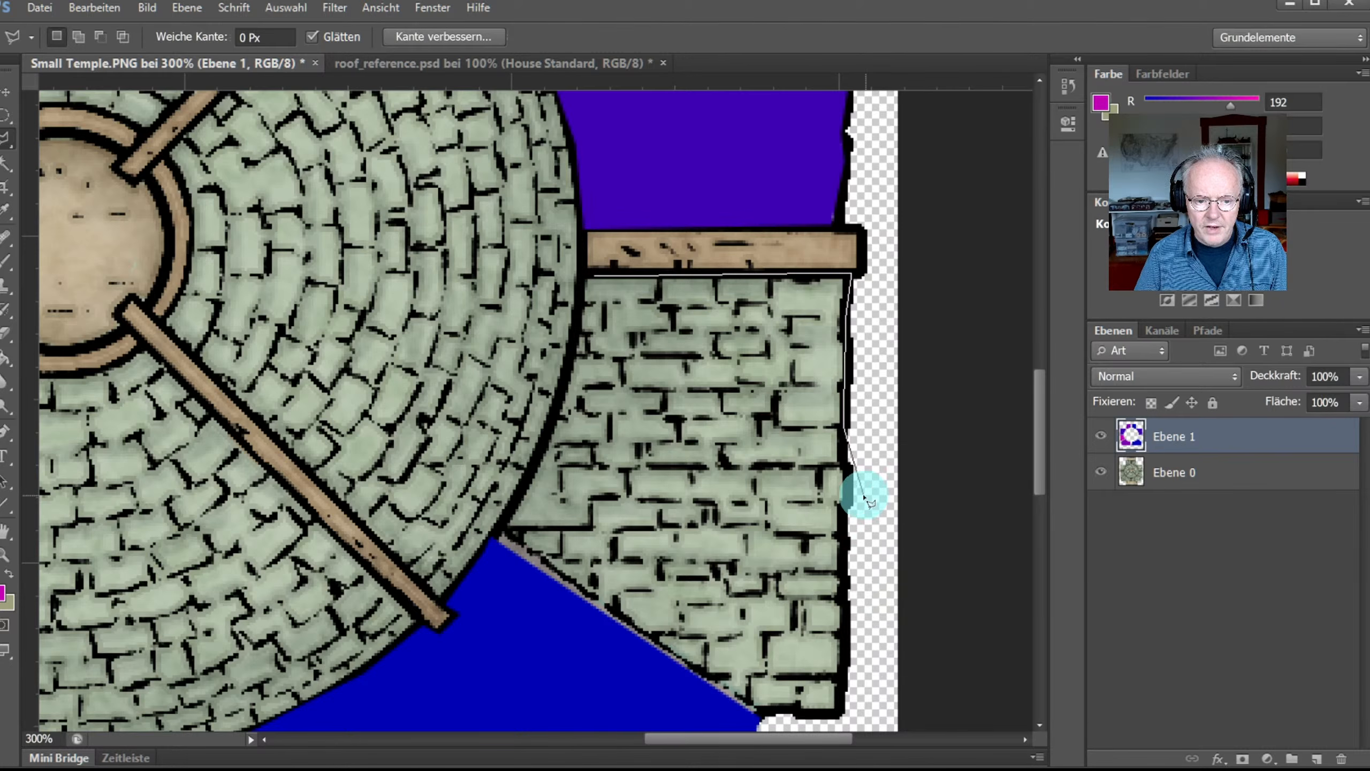
{"action": "left_click", "coordinate": [850, 493]}
{"action": "left_click", "coordinate": [841, 531]}
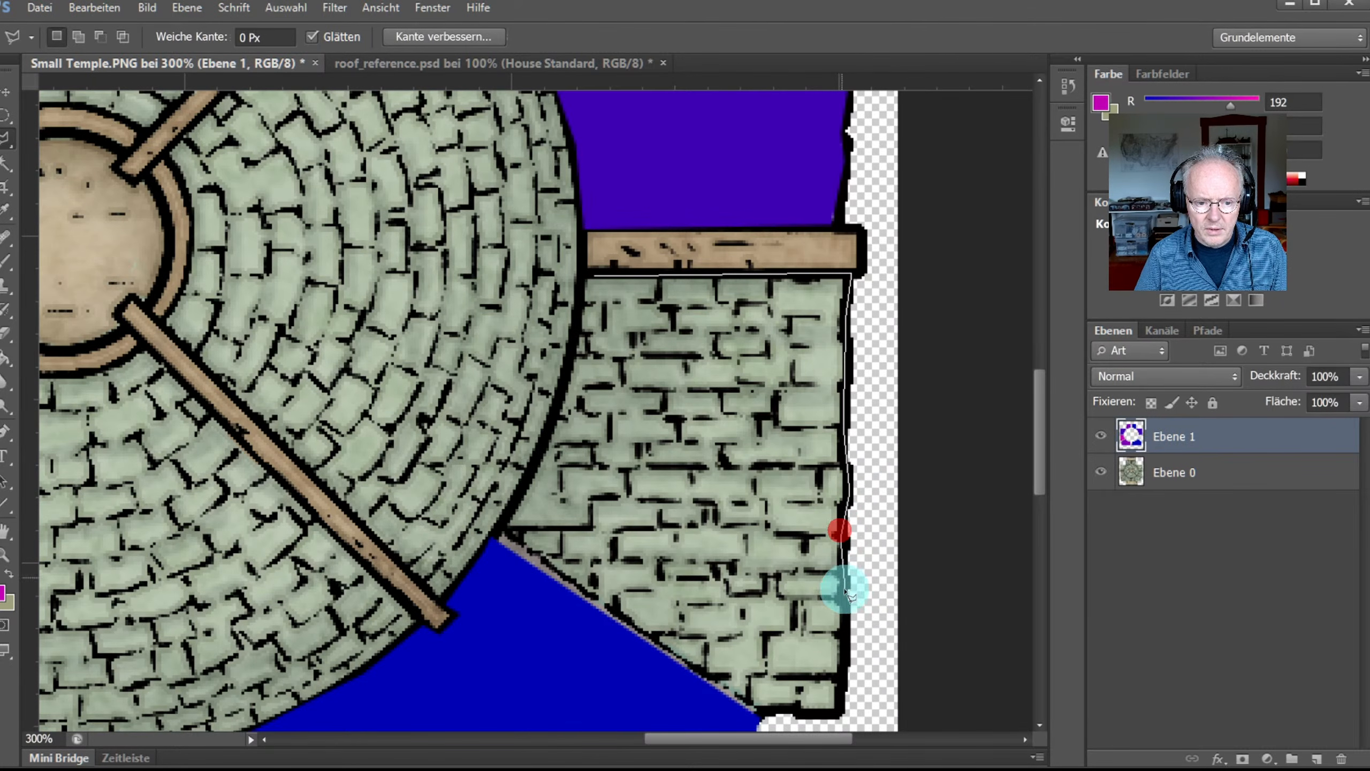
Step: Complete the selection along the bottom, the blue roof edge and up the dome
{"action": "left_click", "coordinate": [845, 671]}
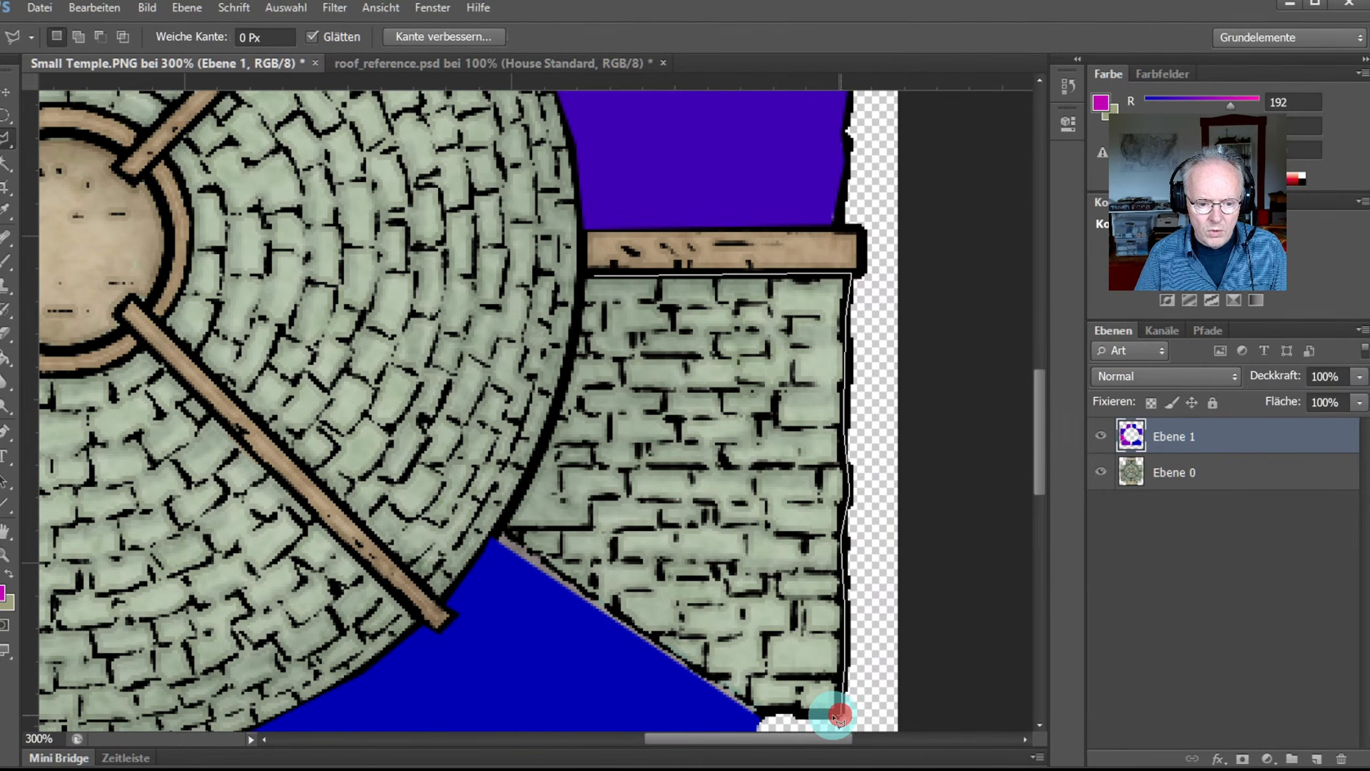
{"action": "left_click", "coordinate": [802, 716]}
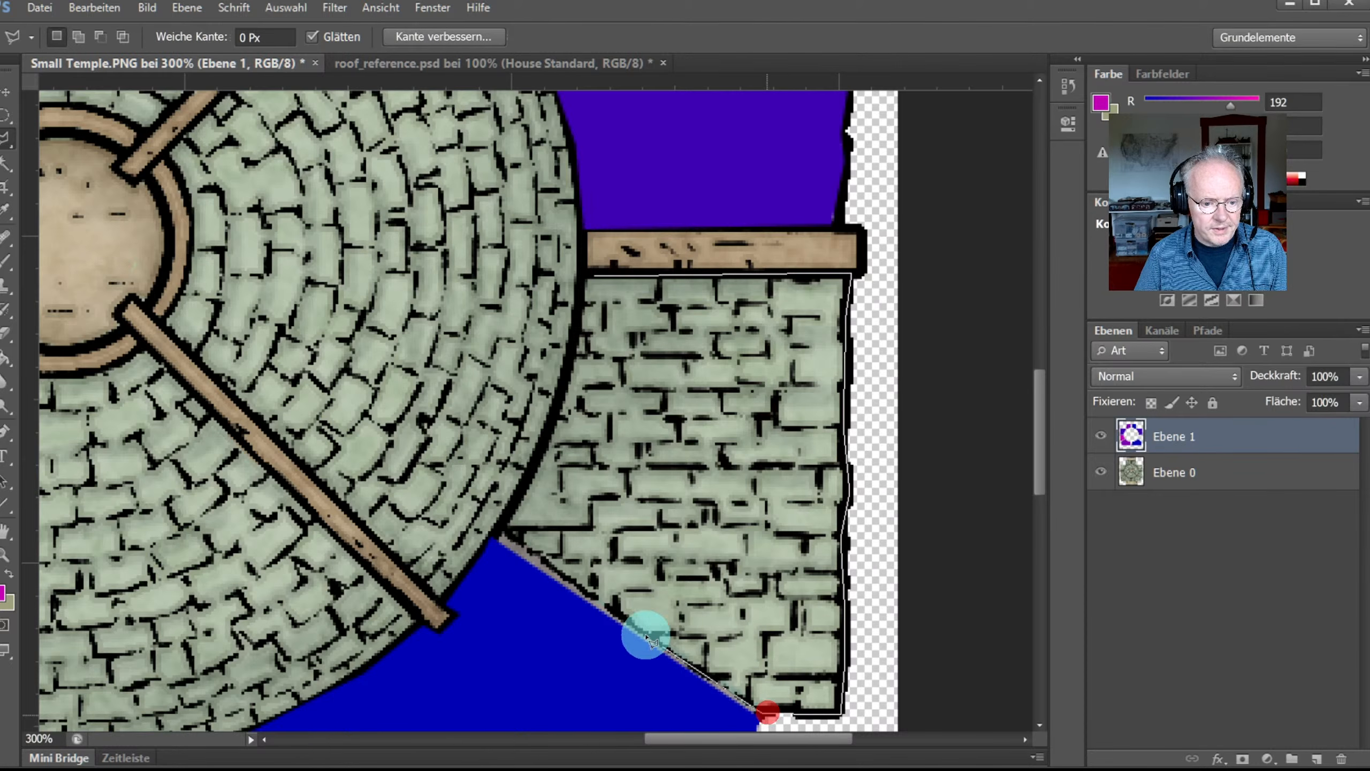
{"action": "left_click", "coordinate": [498, 528]}
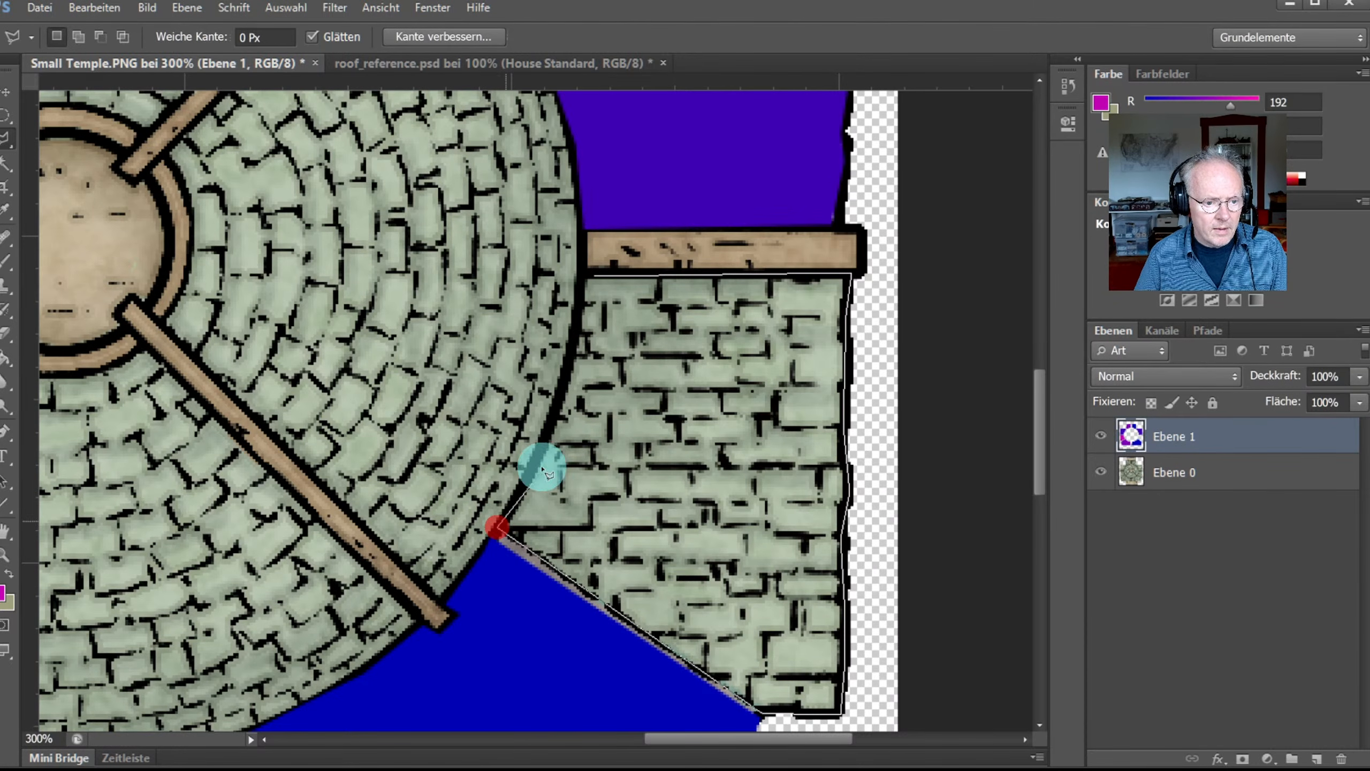
{"action": "left_click", "coordinate": [545, 441]}
{"action": "left_click", "coordinate": [576, 328]}
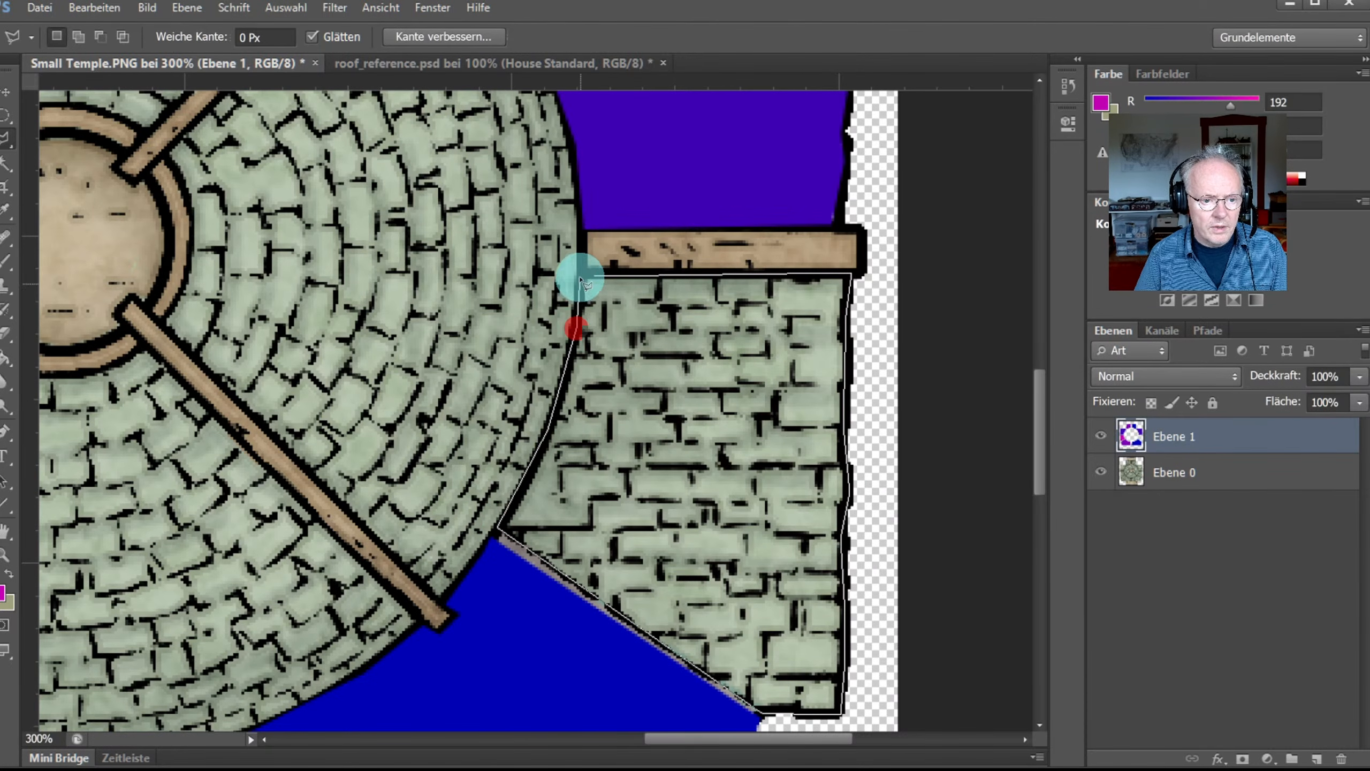
{"action": "left_click", "coordinate": [592, 274]}
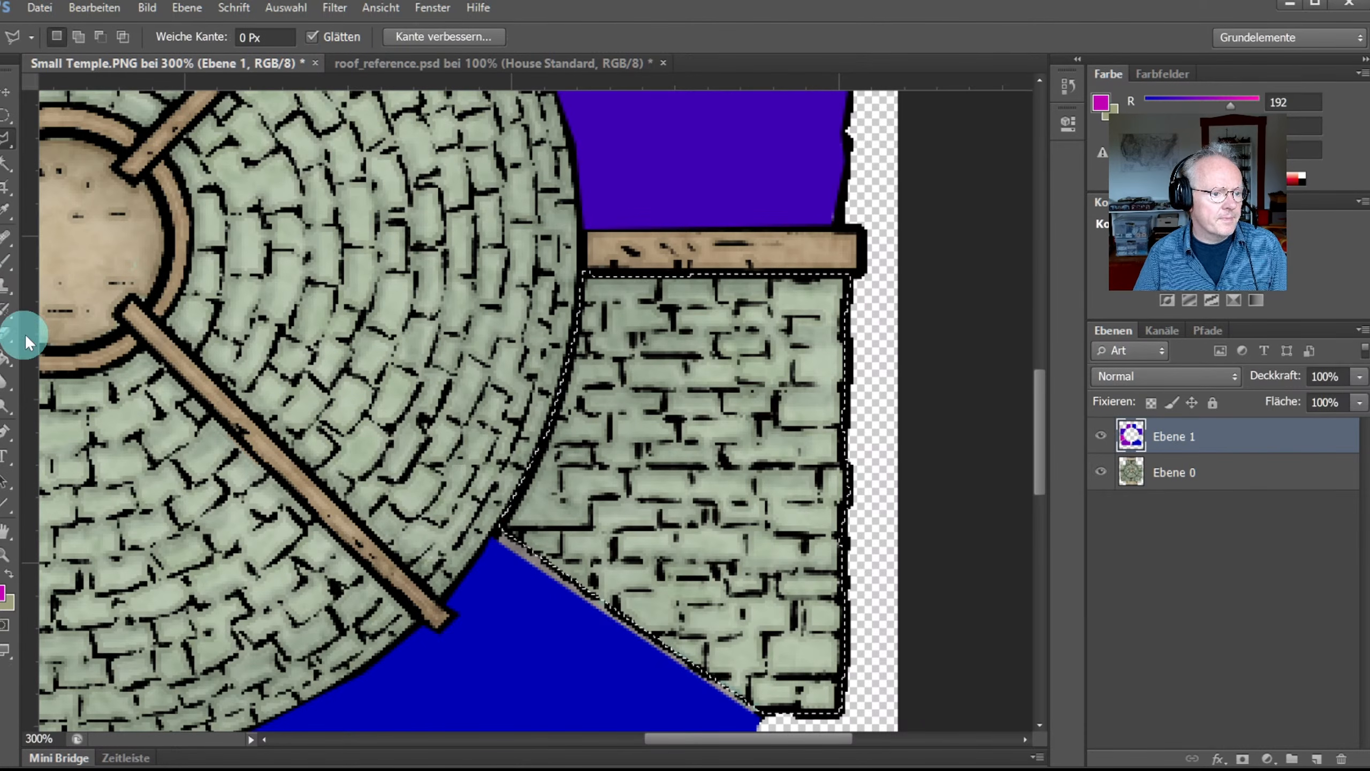
Step: Fill the selected right roof panel with magenta and fit the whole temple on screen
{"action": "left_click", "coordinate": [5, 357]}
{"action": "left_click", "coordinate": [643, 443]}
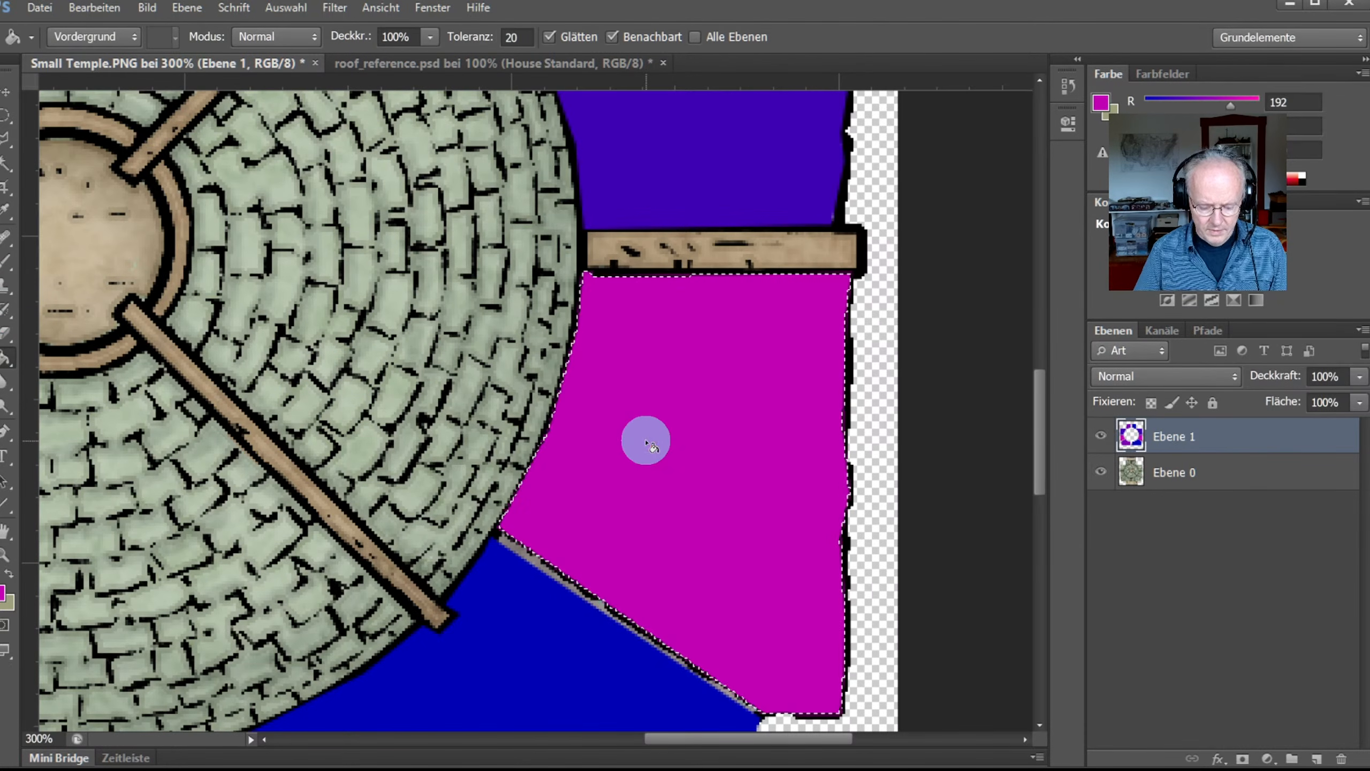
{"action": "key", "text": "ctrl+0"}
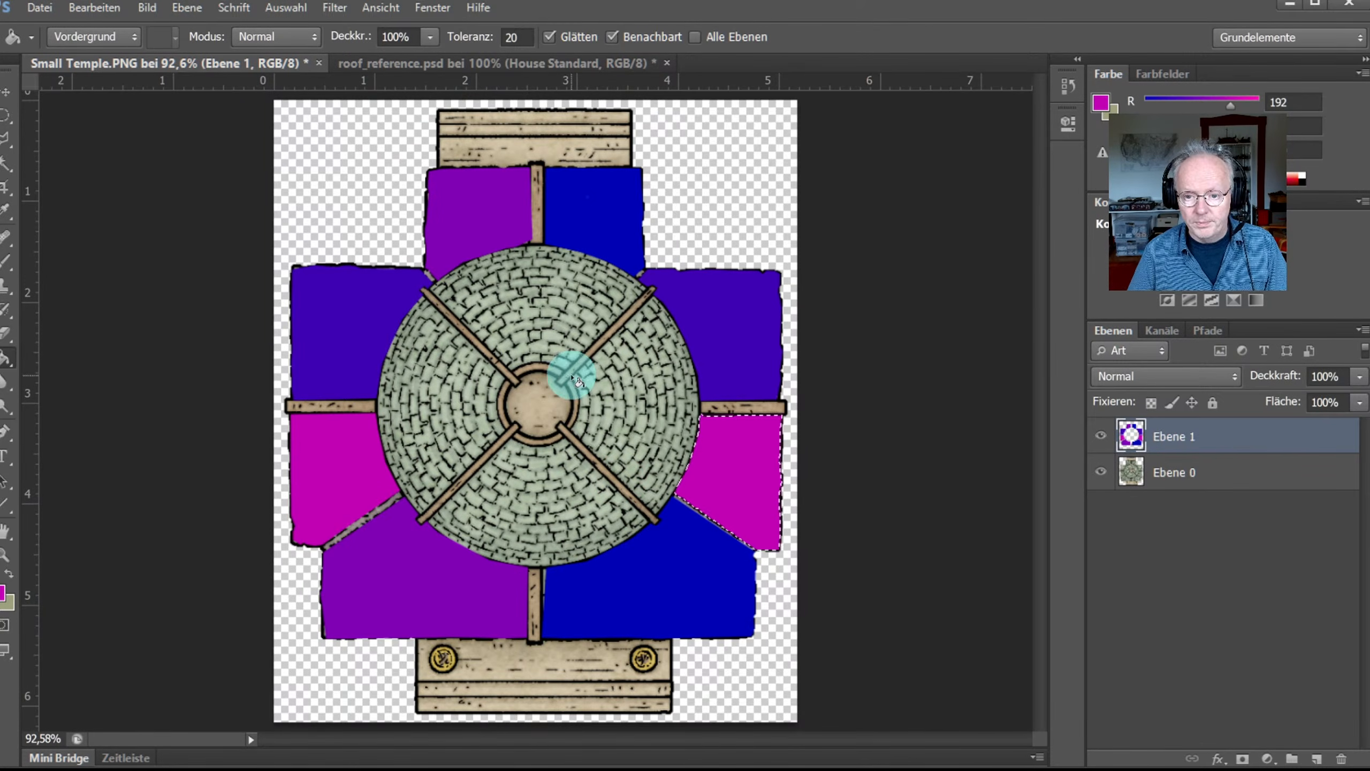
Step: In roof_reference.psd, toggle layer visibility to find and show the Domed Roof layer
{"action": "left_click", "coordinate": [427, 63]}
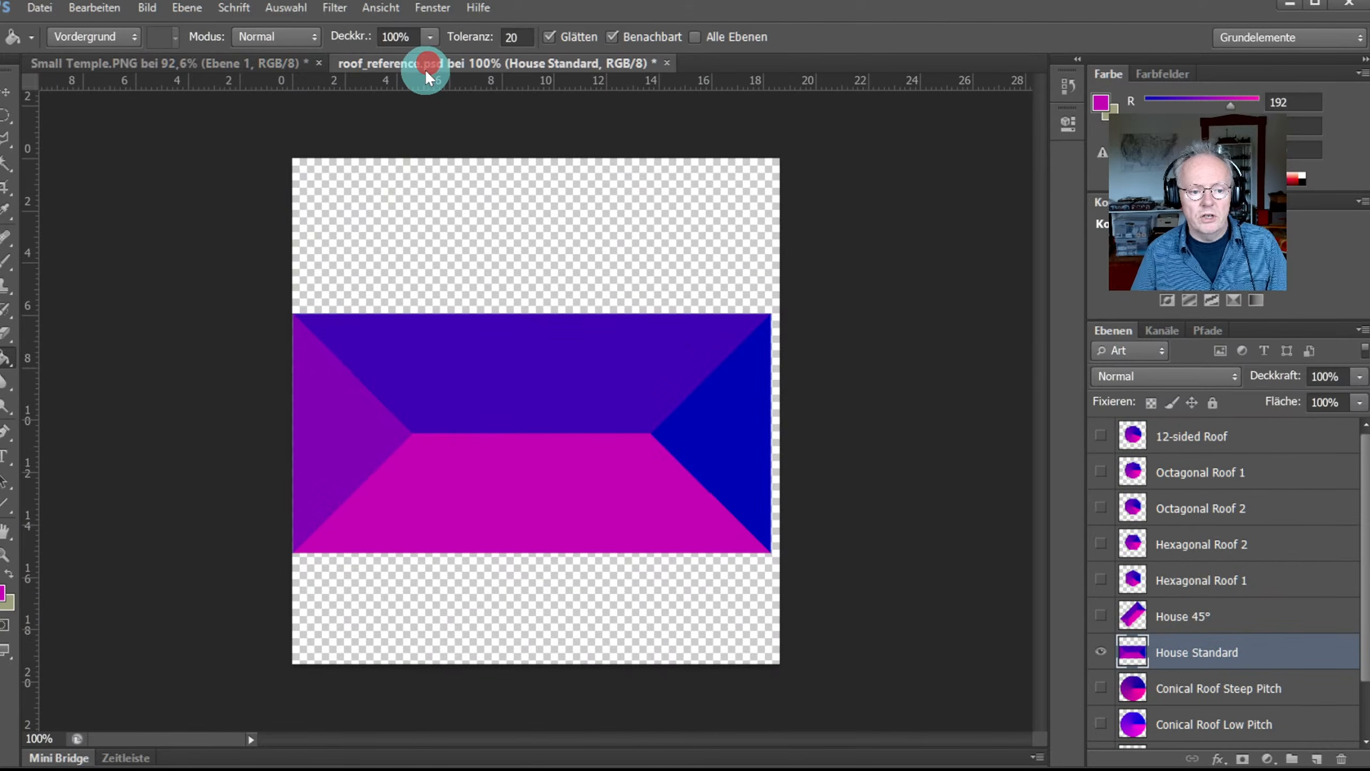
{"action": "scroll", "coordinate": [1294, 581], "scroll_direction": "down", "scroll_amount": 2}
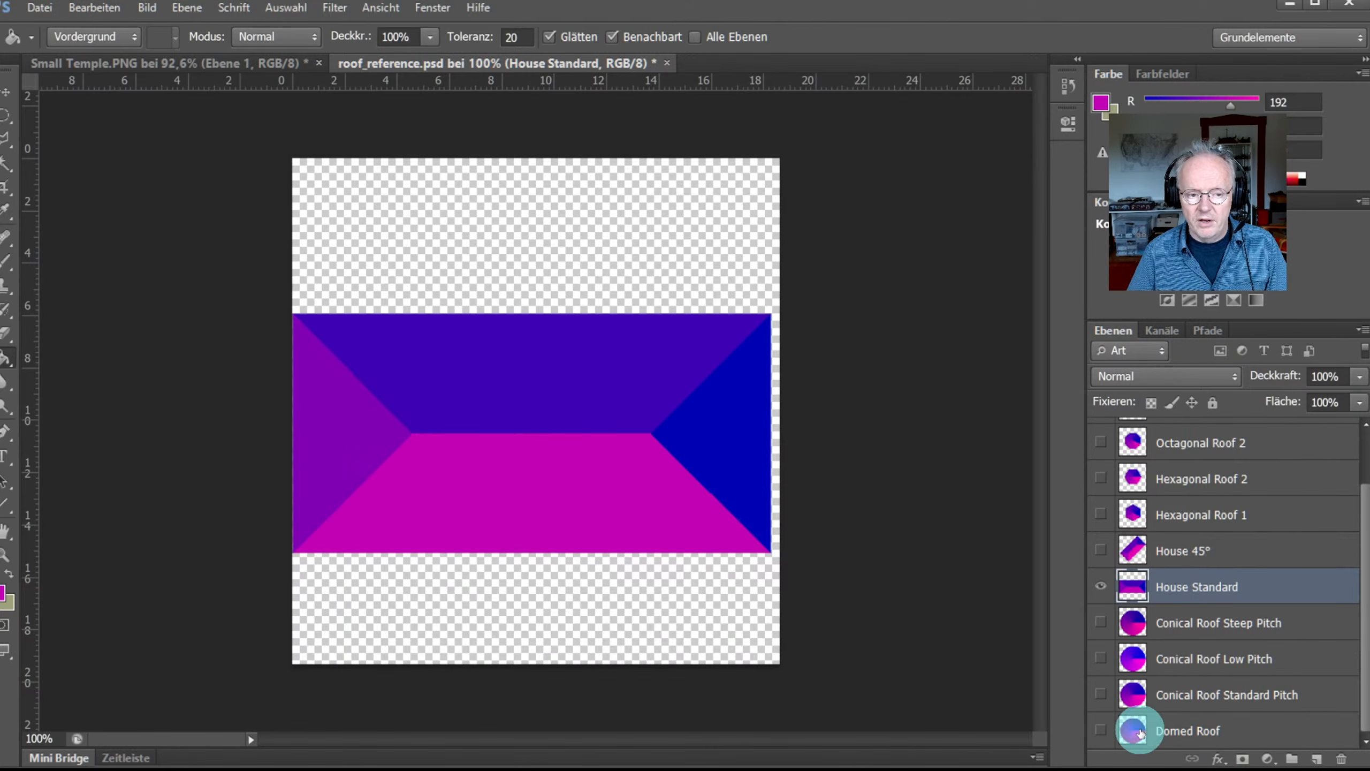
{"action": "left_click", "coordinate": [1101, 731]}
{"action": "left_click", "coordinate": [1101, 586]}
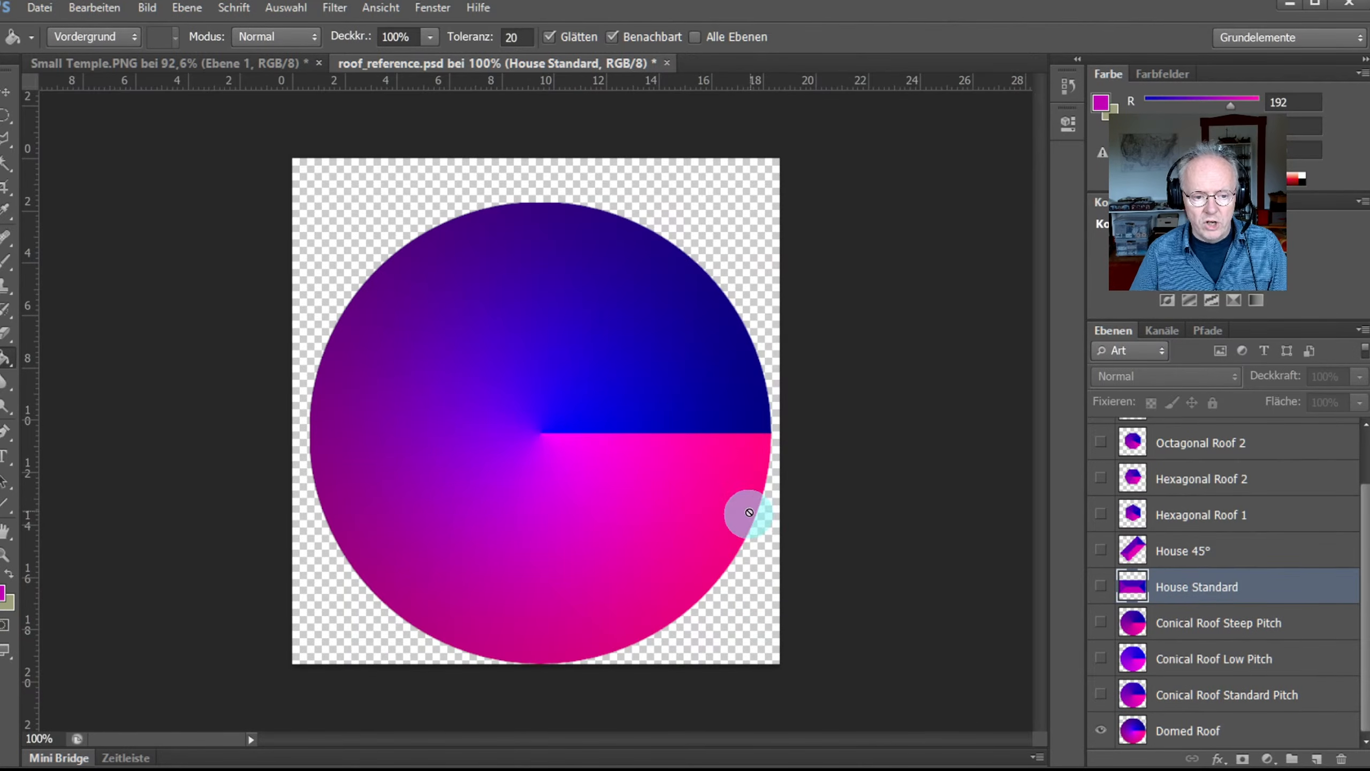
{"action": "left_click", "coordinate": [1101, 730]}
{"action": "left_click", "coordinate": [1101, 659]}
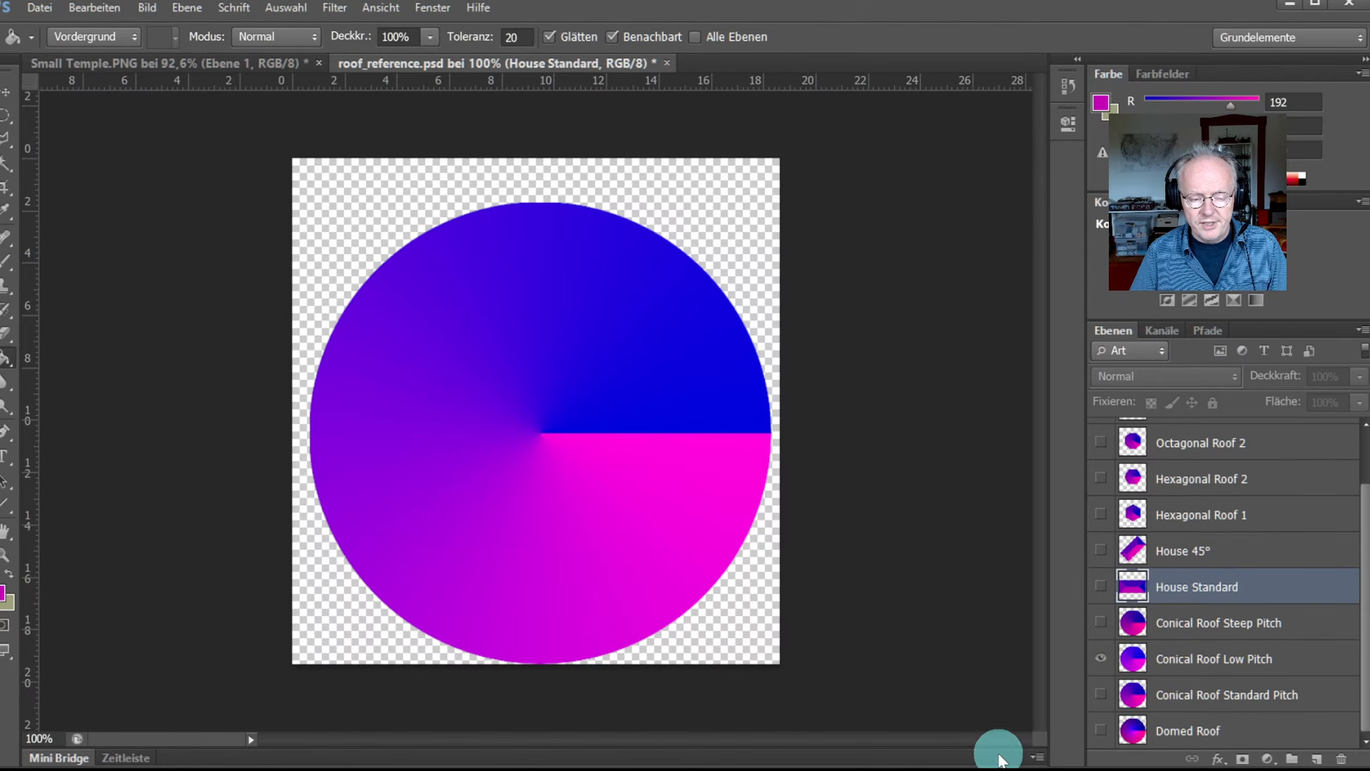
{"action": "left_click", "coordinate": [1101, 659]}
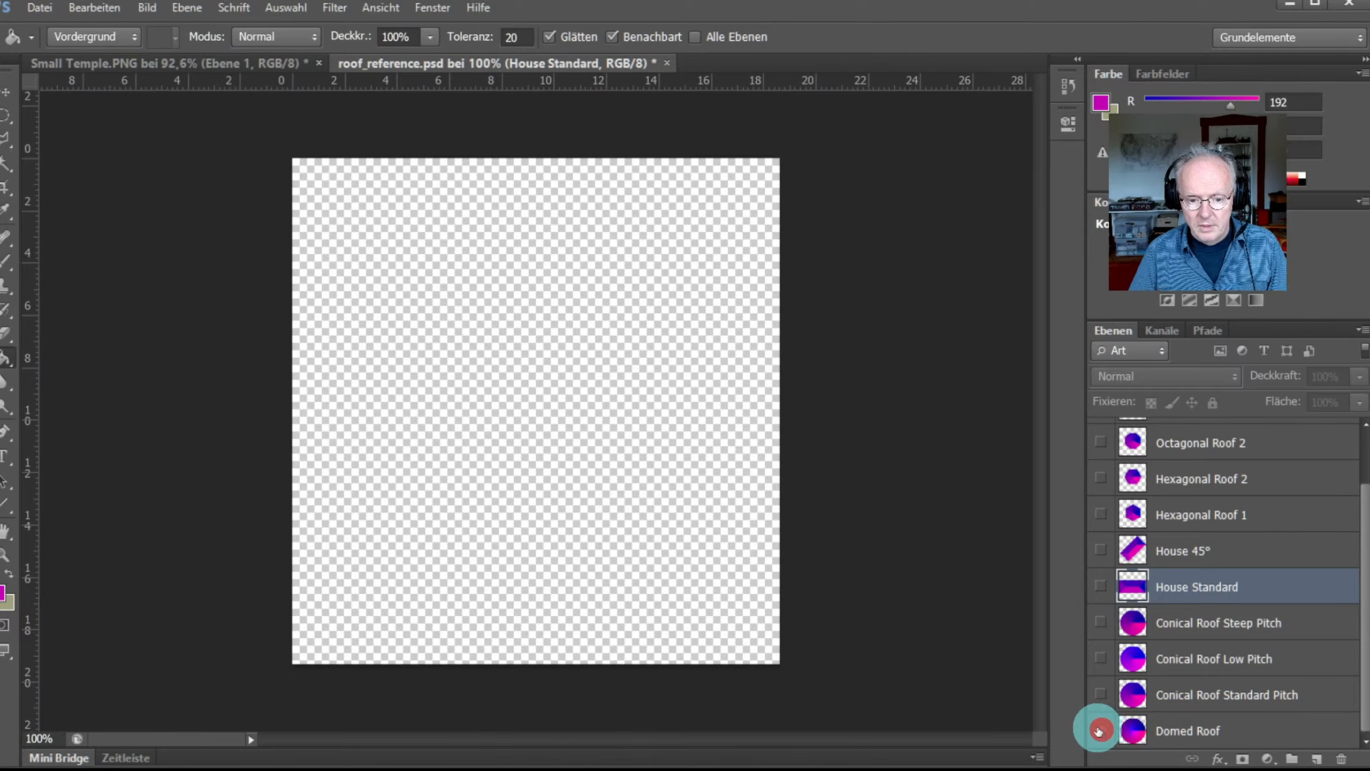
{"action": "left_click", "coordinate": [1100, 730]}
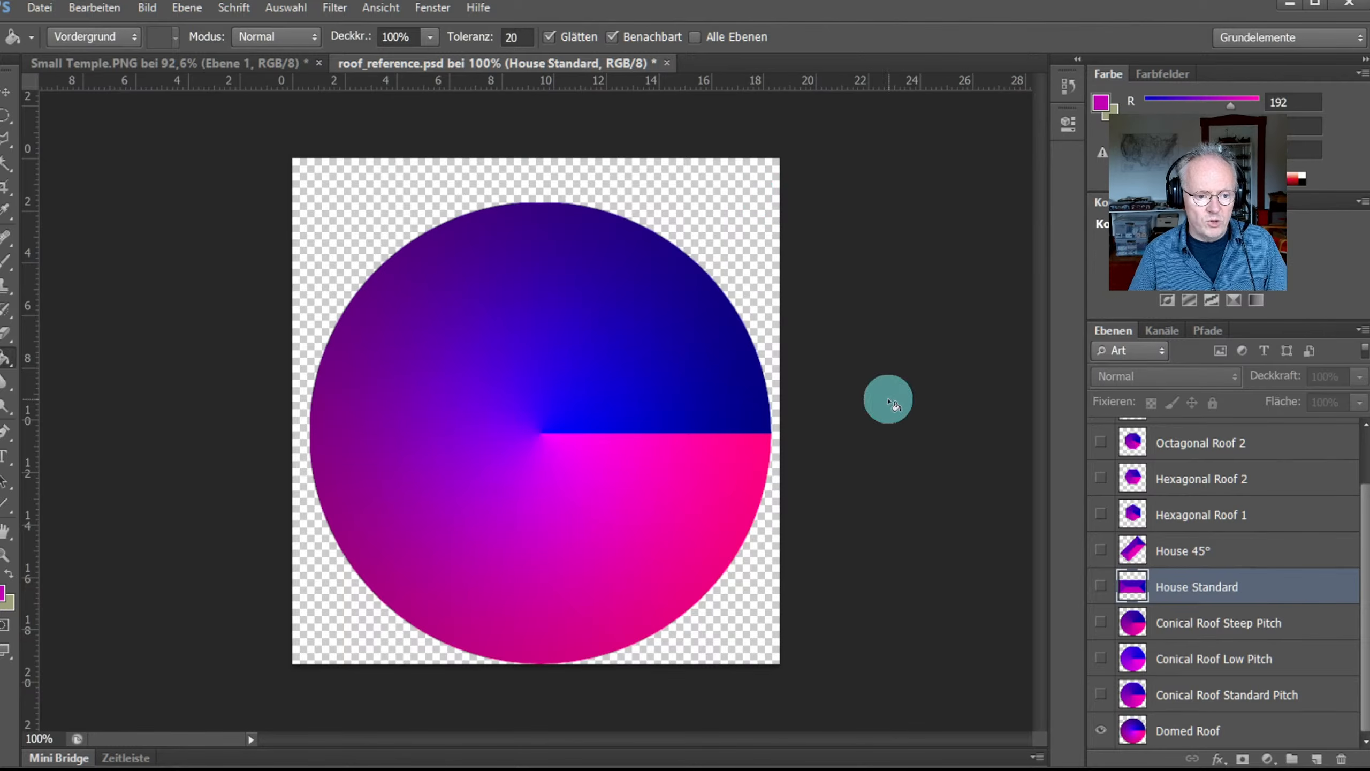
Step: Make Domed Roof active and paste it into Small Temple.PNG as a new layer
{"action": "left_click", "coordinate": [1207, 732]}
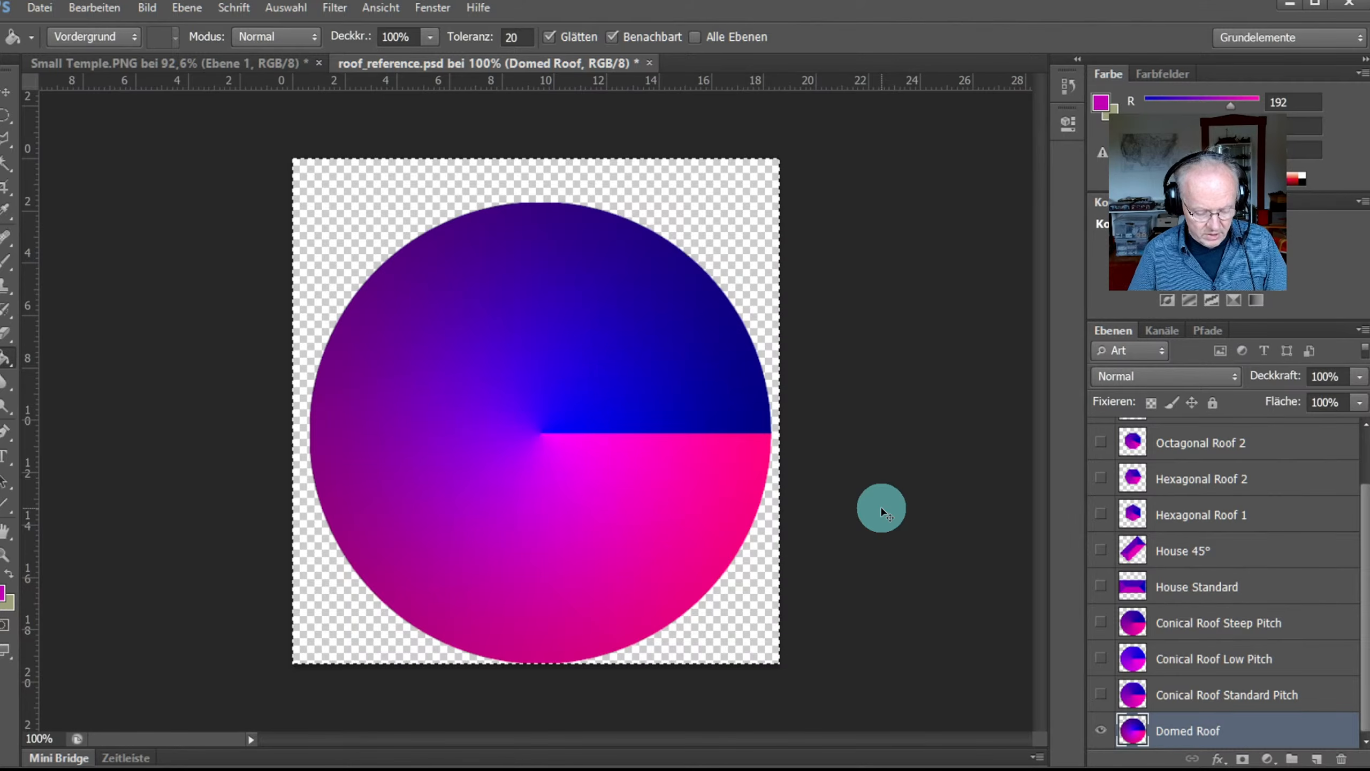
{"action": "left_click", "coordinate": [104, 61]}
{"action": "key", "text": "ctrl+v"}
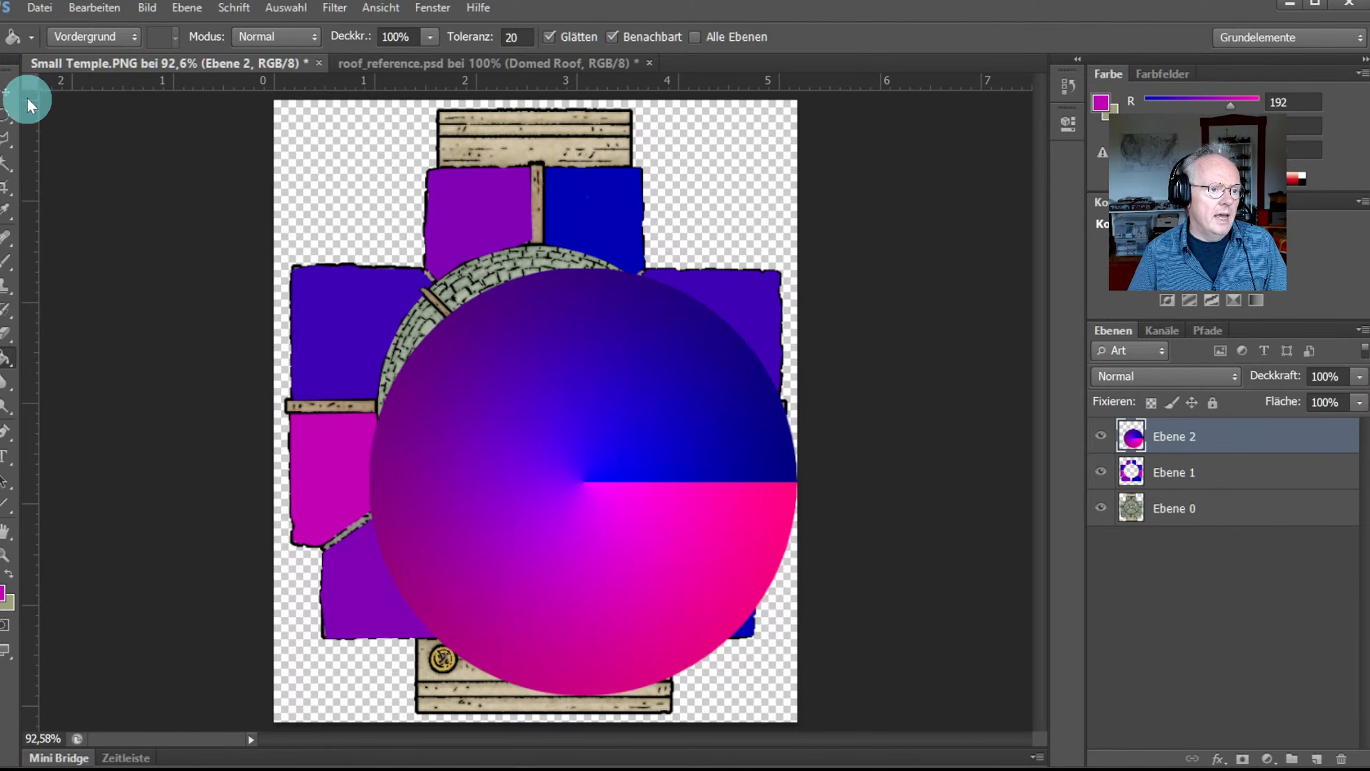
Step: Move the Domed Roof gradient over the dome and scale it to 75.4%
{"action": "left_click", "coordinate": [5, 93]}
{"action": "left_click_drag", "start_coordinate": [581, 411], "coordinate": [545, 369]}
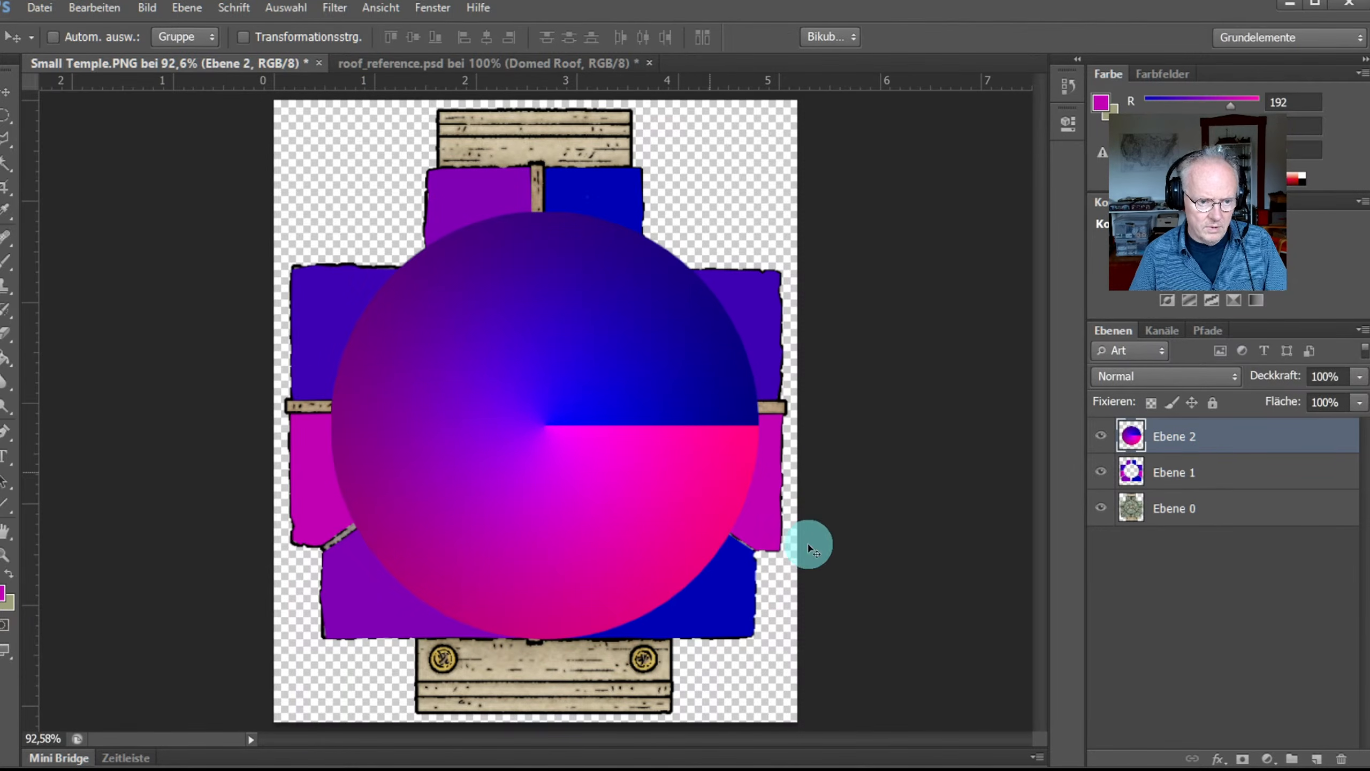
{"action": "key", "text": "ctrl+t"}
{"action": "left_click_drag", "start_coordinate": [761, 642], "coordinate": [628, 508]}
{"action": "left_click_drag", "start_coordinate": [477, 326], "coordinate": [523, 362]}
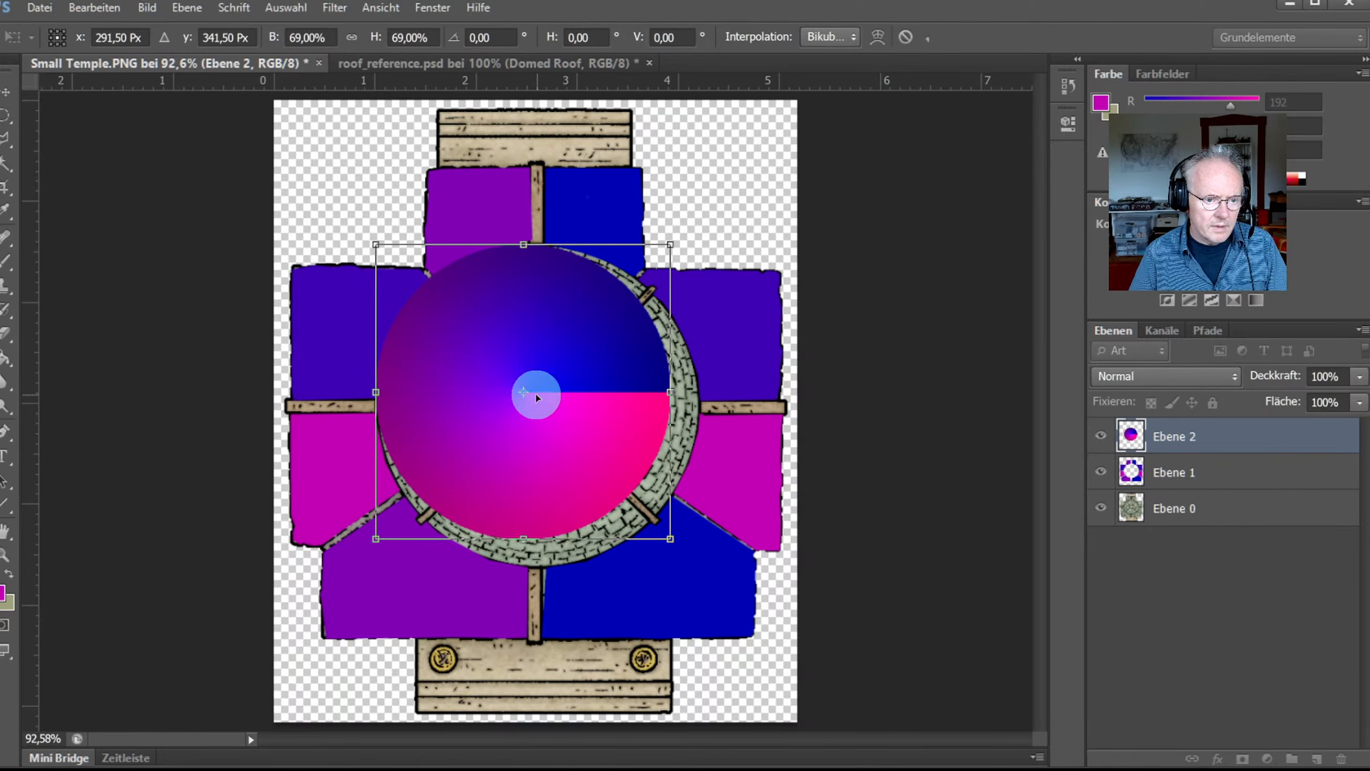
{"action": "left_click_drag", "start_coordinate": [672, 540], "coordinate": [700, 568]}
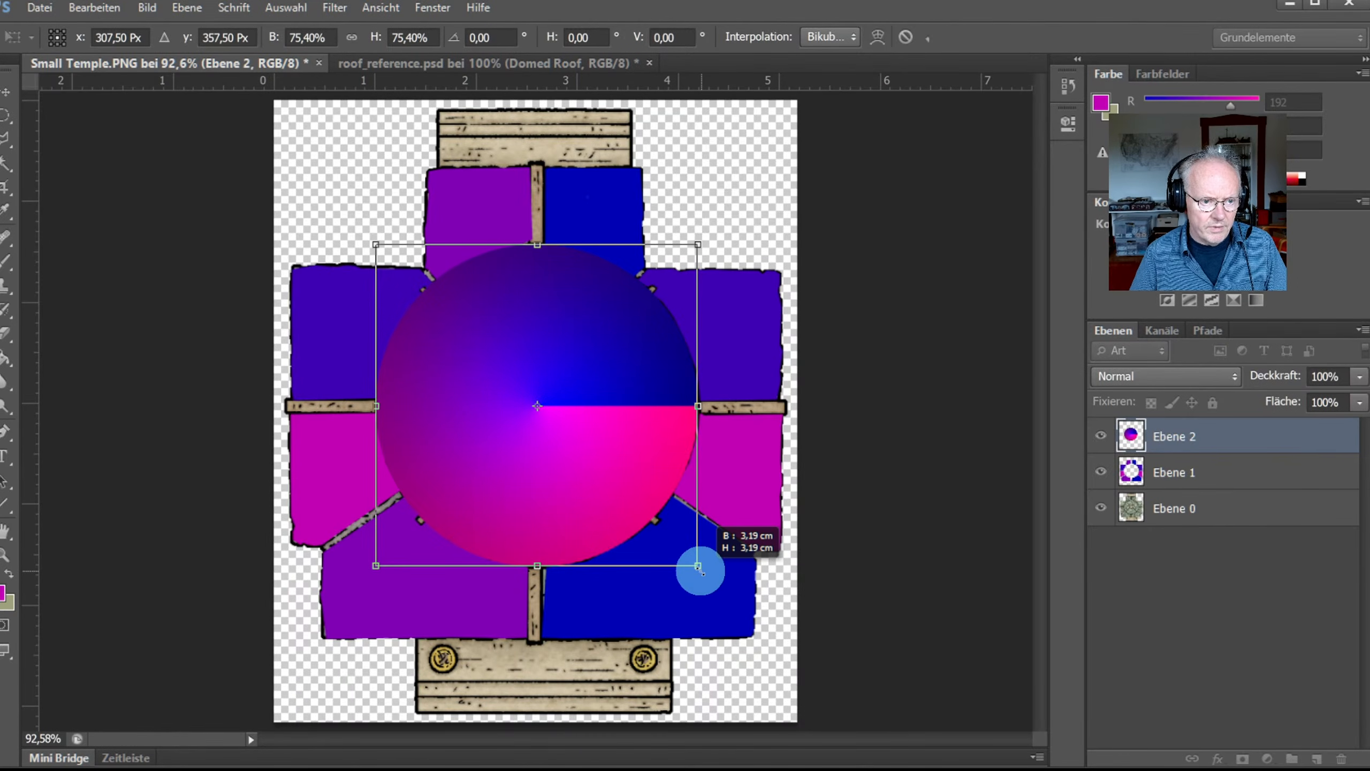
Step: Commit the scaling and move Ebene 2 below Ebene 1 in the Layers panel
{"action": "left_click_drag", "start_coordinate": [699, 568], "coordinate": [700, 571]}
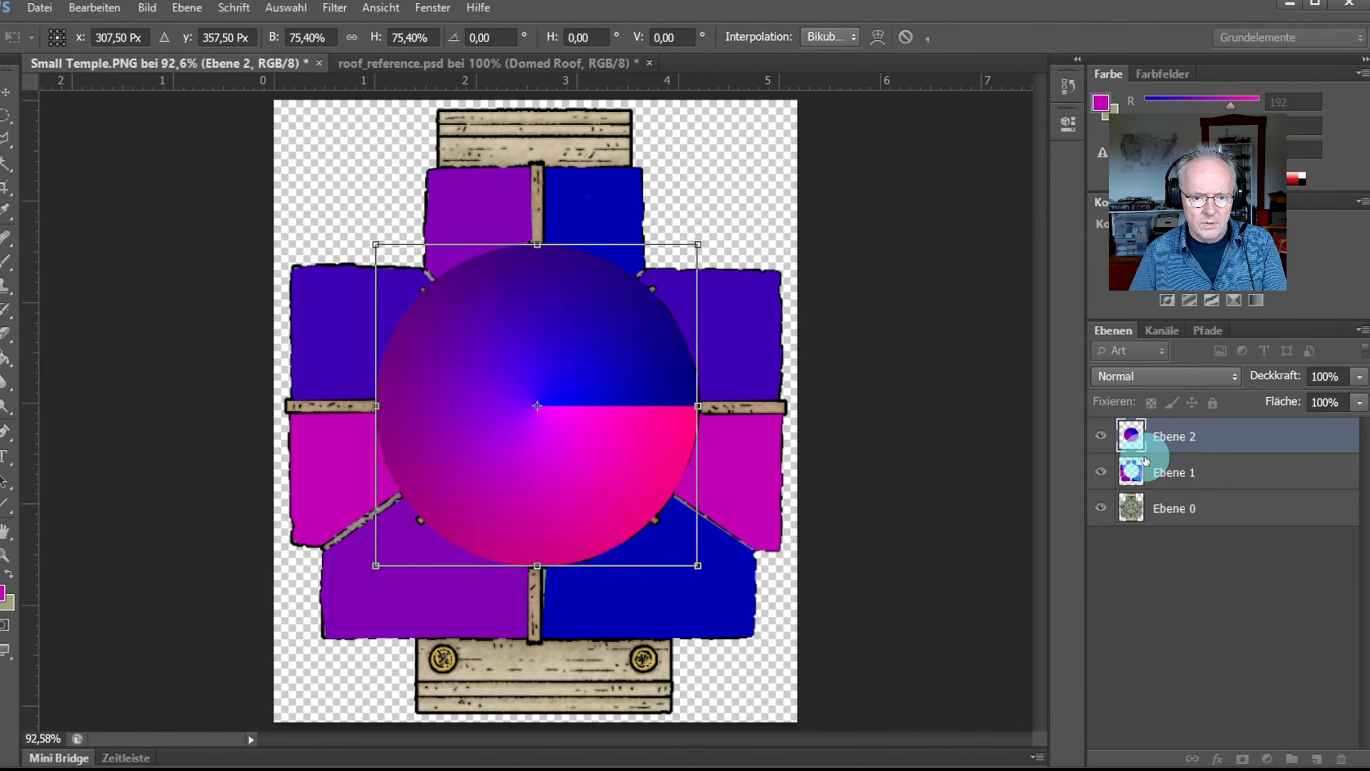
{"action": "left_click", "coordinate": [1157, 436]}
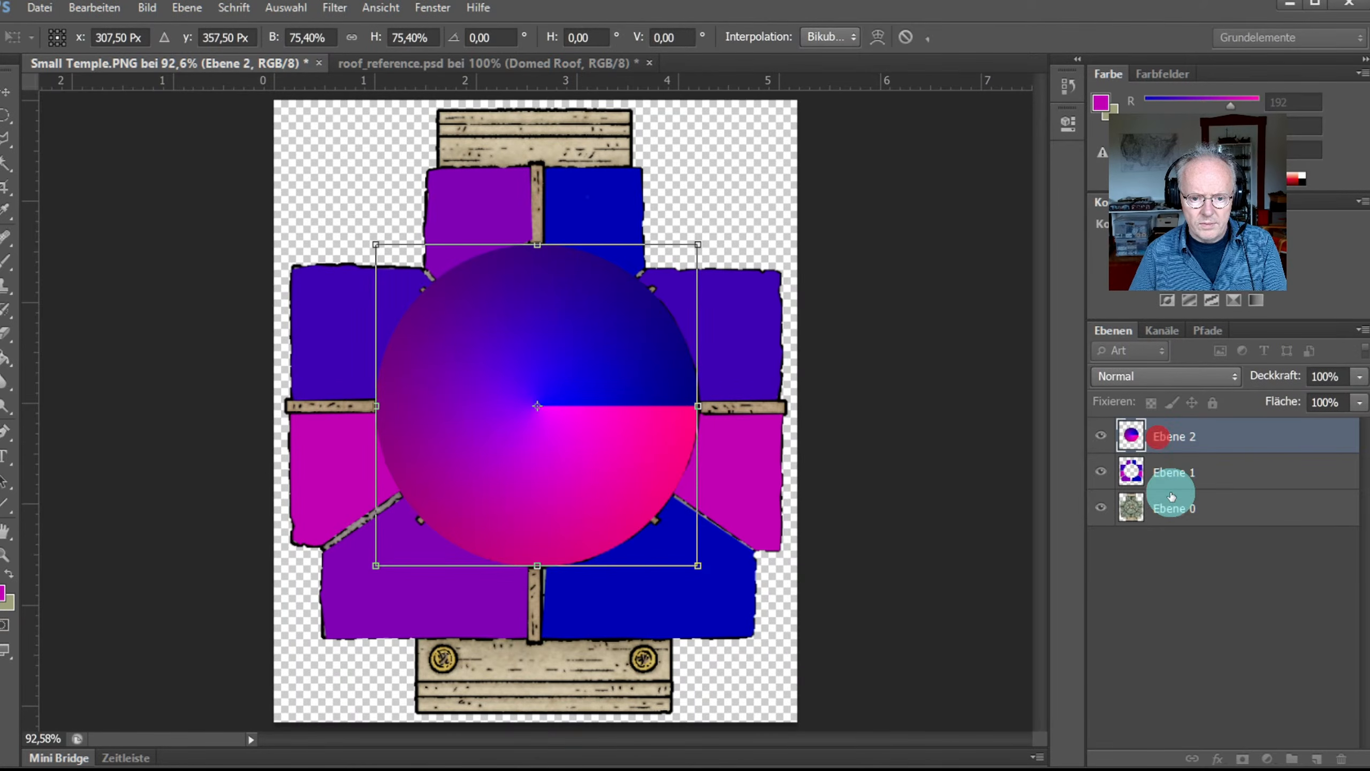
{"action": "left_click", "coordinate": [1168, 447]}
{"action": "left_click_drag", "start_coordinate": [1158, 429], "coordinate": [1144, 489]}
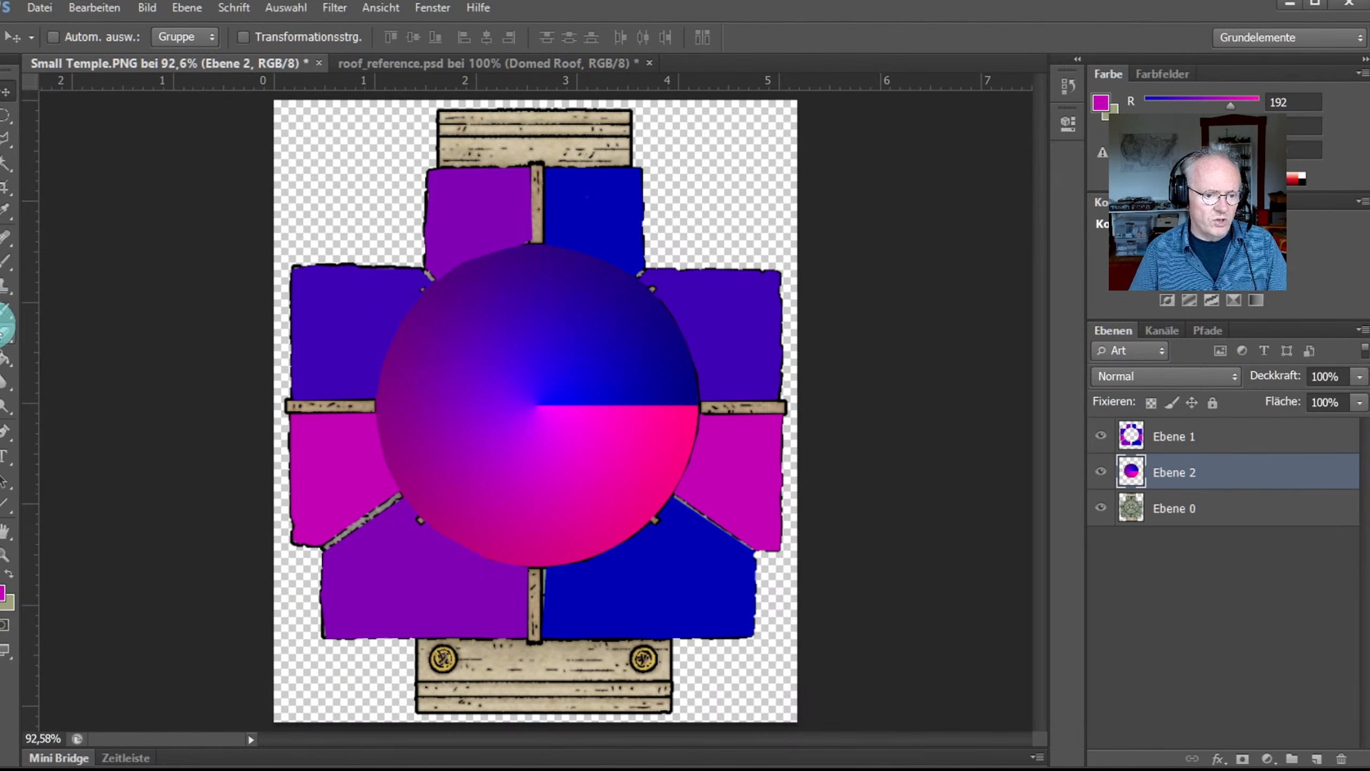
Step: Zoom to 500% on the dome gradient's blue-pink boundary, then step back out a few levels
{"action": "left_click", "coordinate": [4, 557]}
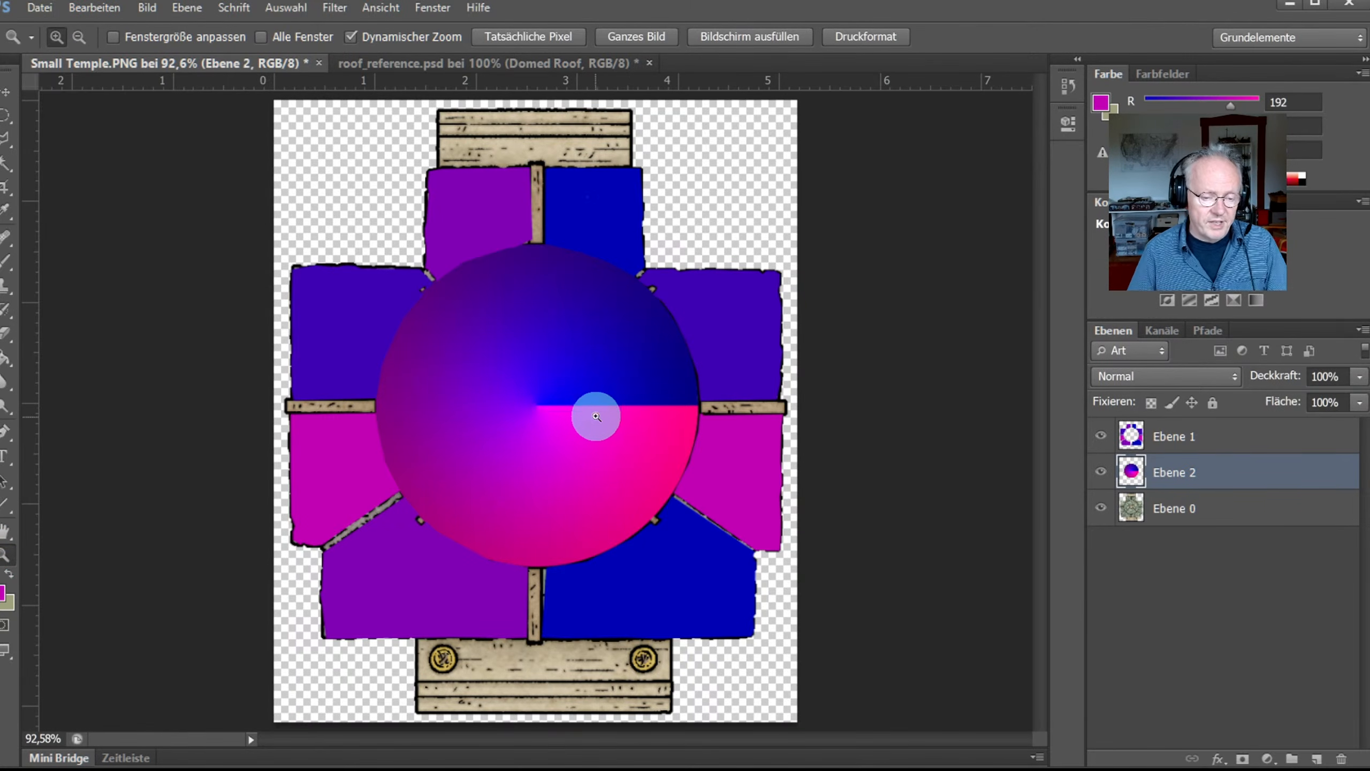
{"action": "left_click", "coordinate": [600, 412]}
{"action": "left_click", "coordinate": [602, 411]}
{"action": "left_click", "coordinate": [601, 411]}
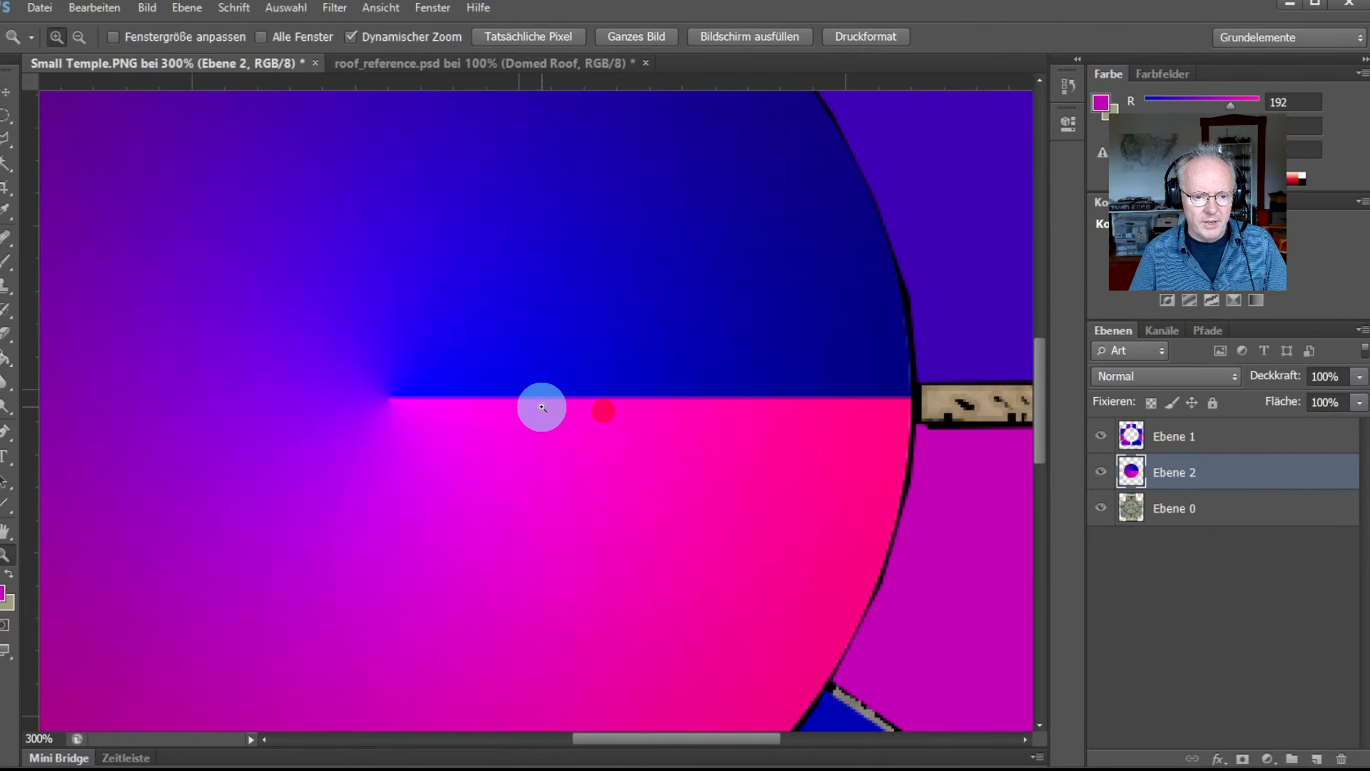
{"action": "left_click", "coordinate": [527, 414]}
{"action": "left_click", "coordinate": [528, 414]}
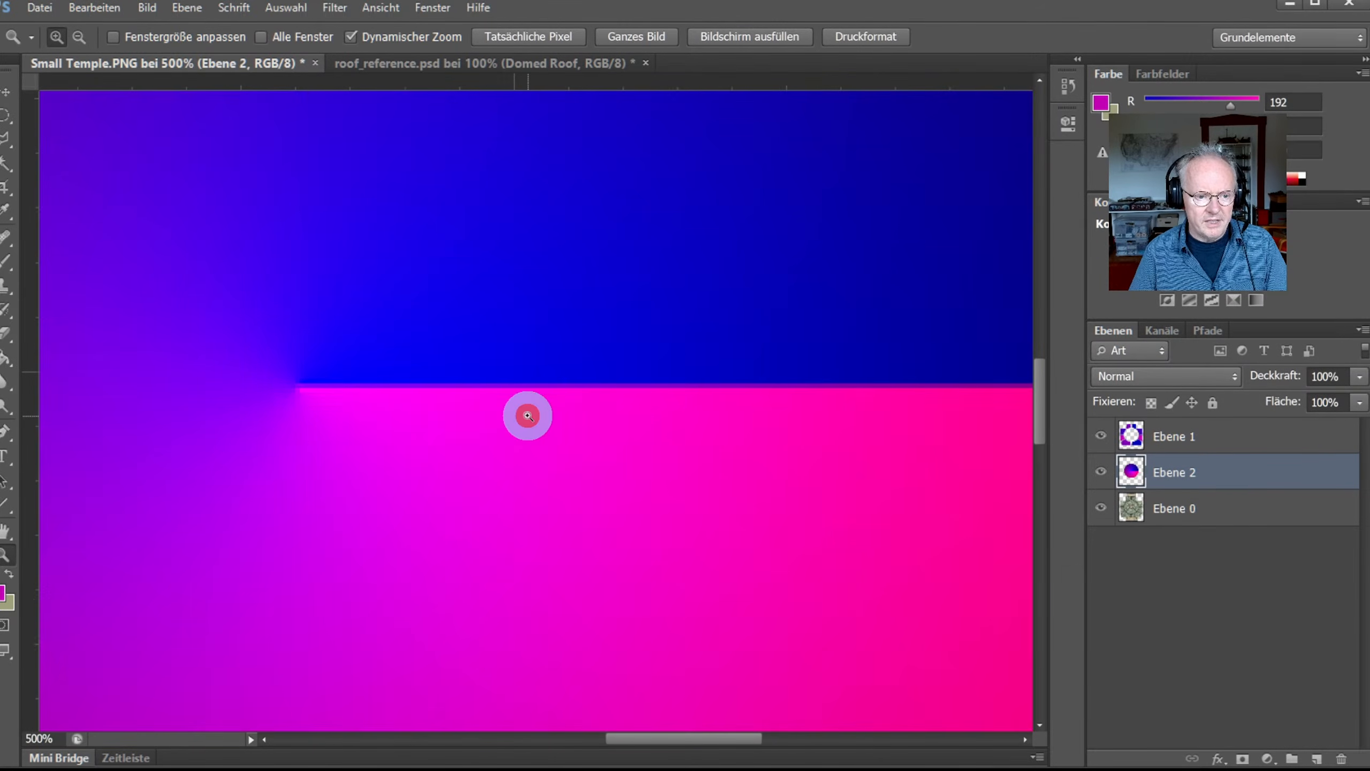
{"action": "mouse_move", "coordinate": [610, 736]}
{"action": "left_mouse_down"}
{"action": "mouse_move", "coordinate": [674, 736]}
{"action": "mouse_move", "coordinate": [587, 737]}
{"action": "mouse_move", "coordinate": [636, 737]}
{"action": "left_mouse_up"}
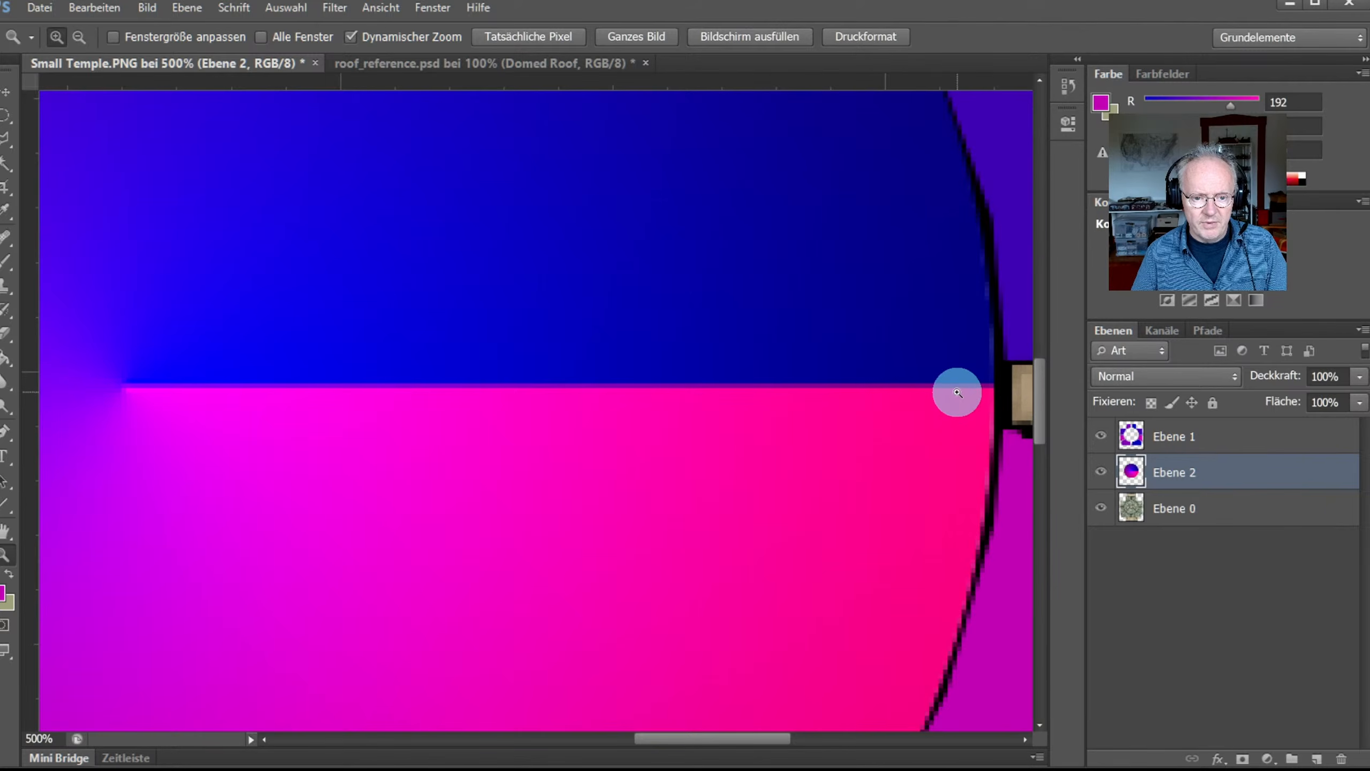
{"action": "left_click", "coordinate": [758, 399]}
{"action": "left_click", "coordinate": [722, 386]}
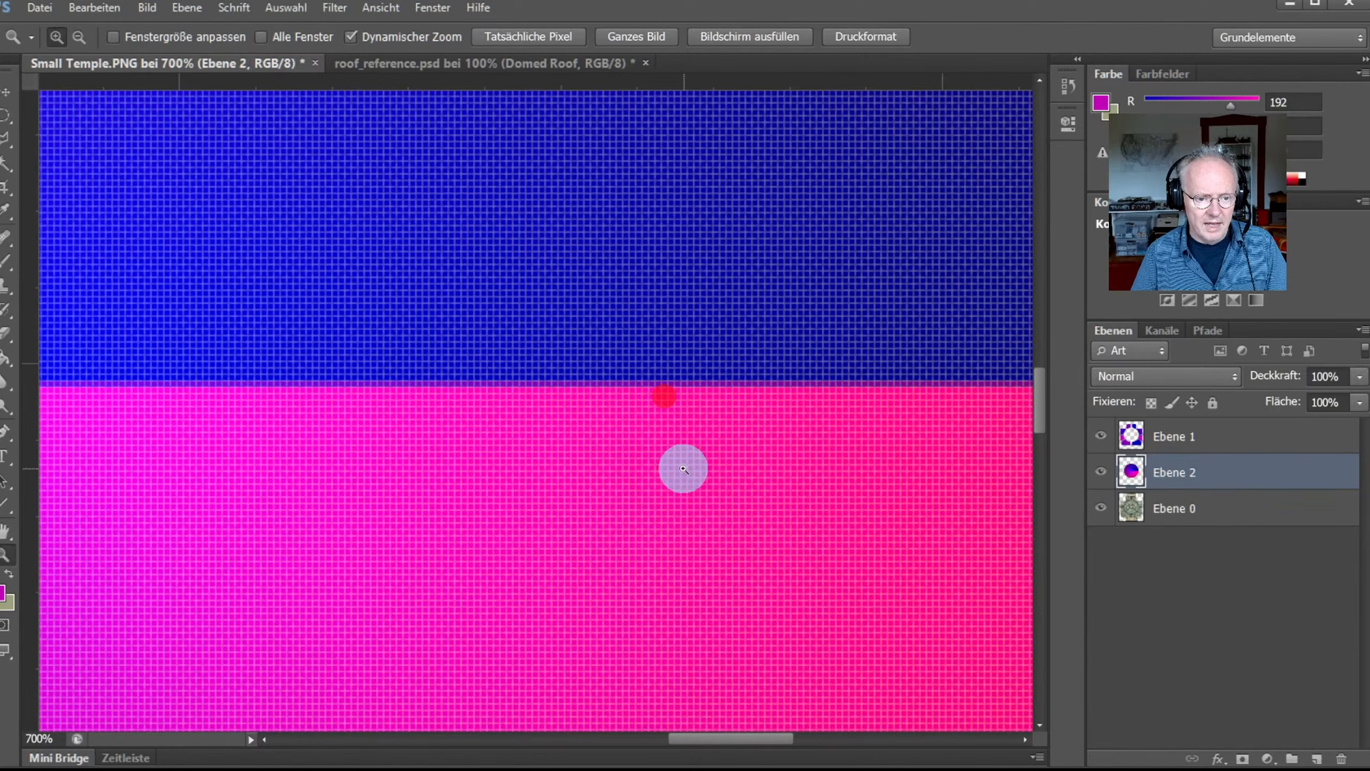
{"action": "left_click", "coordinate": [617, 514], "text": "alt"}
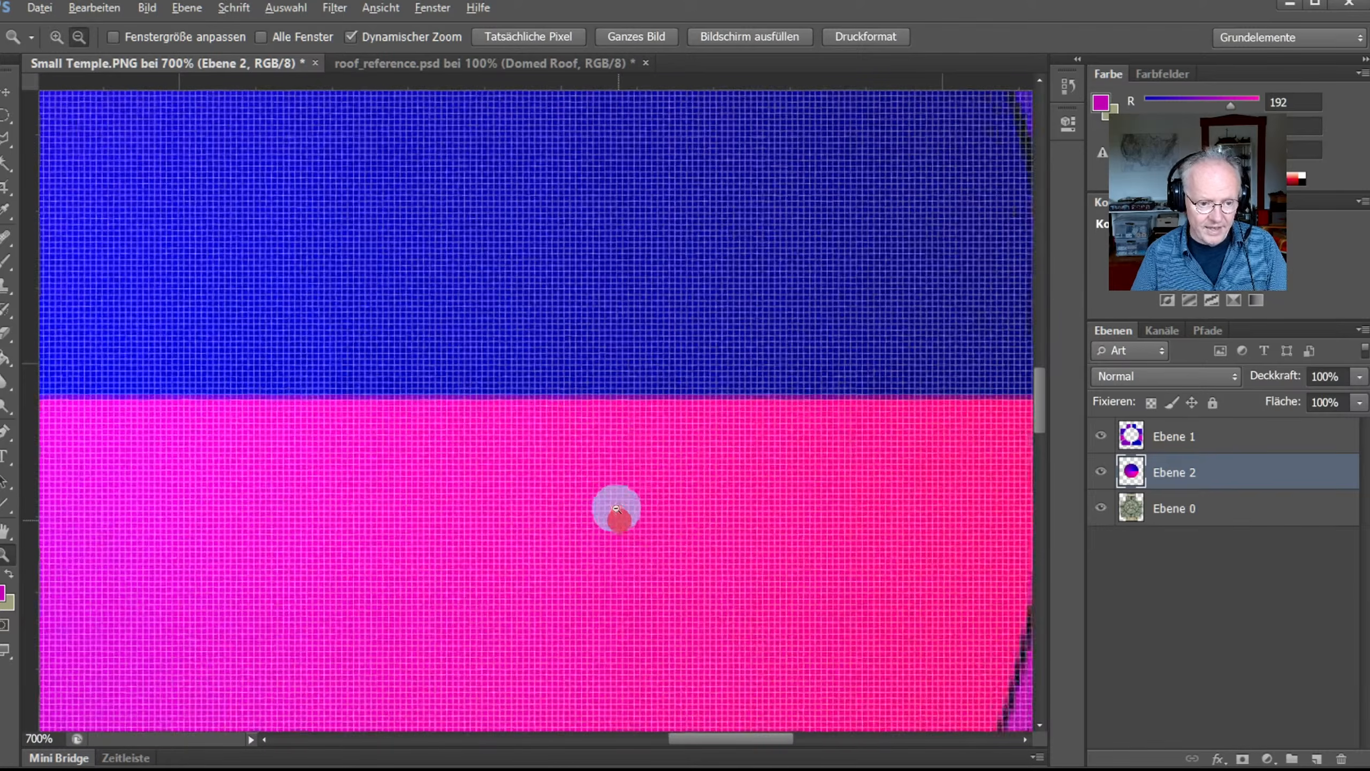
{"action": "left_click", "coordinate": [536, 450], "text": "alt"}
{"action": "left_click", "coordinate": [336, 405], "text": "alt"}
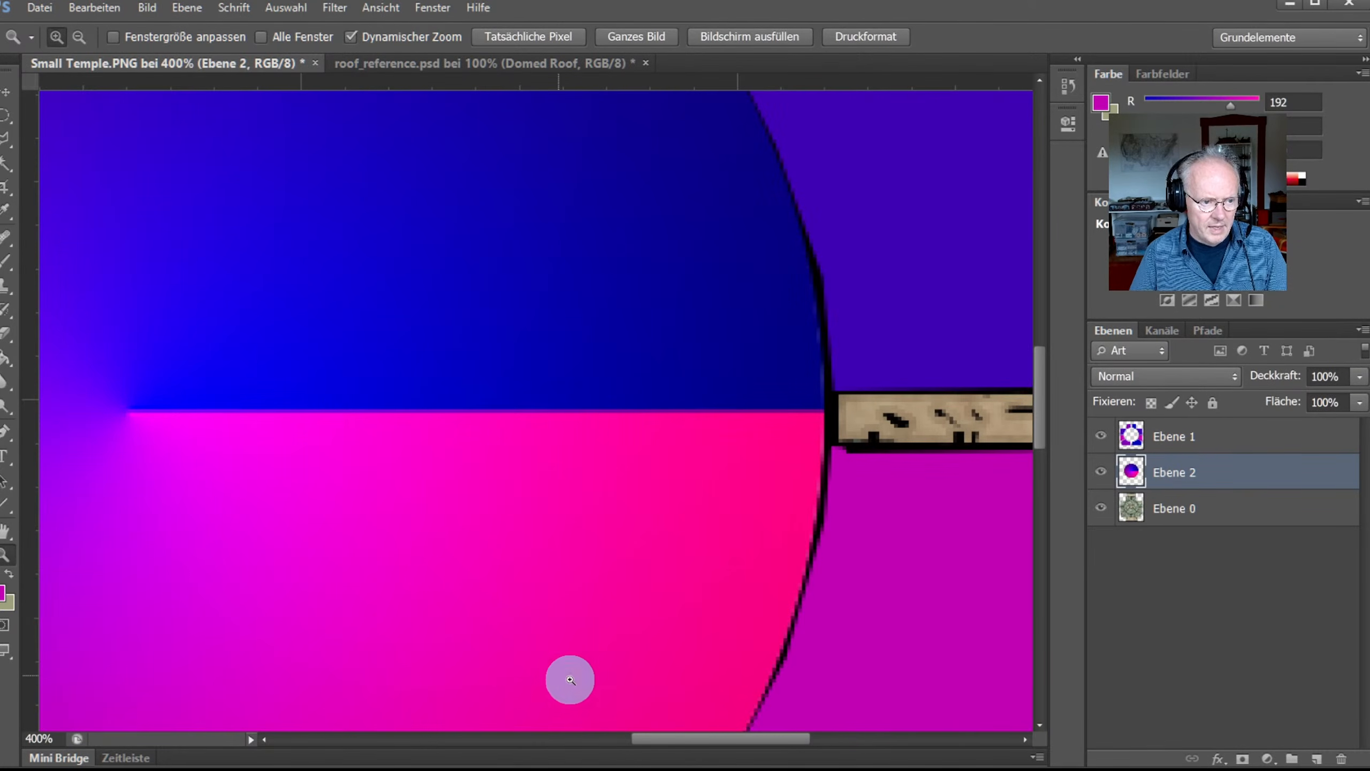
{"action": "left_click_drag", "start_coordinate": [669, 737], "coordinate": [642, 718]}
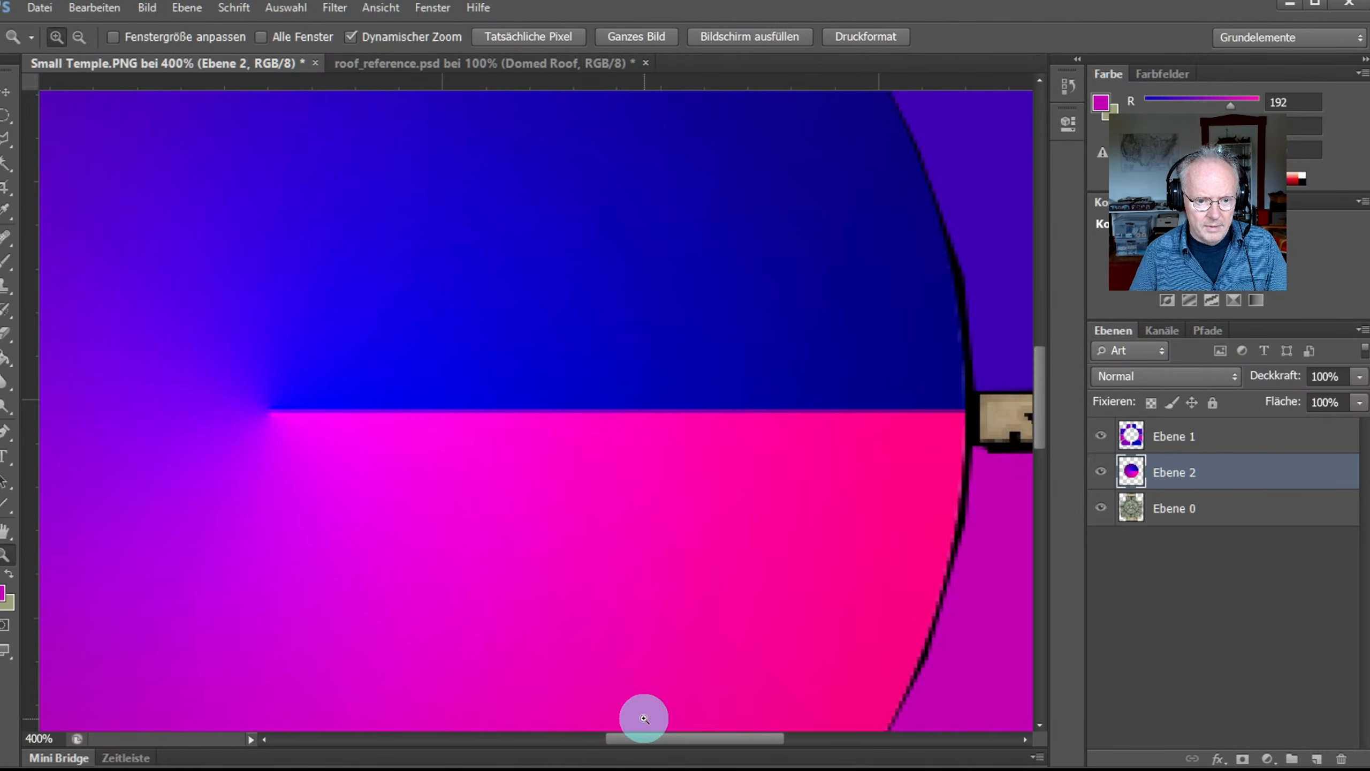
Step: Select a thin rectangular strip along the dome's blue/pink boundary
{"action": "left_click", "coordinate": [460, 415]}
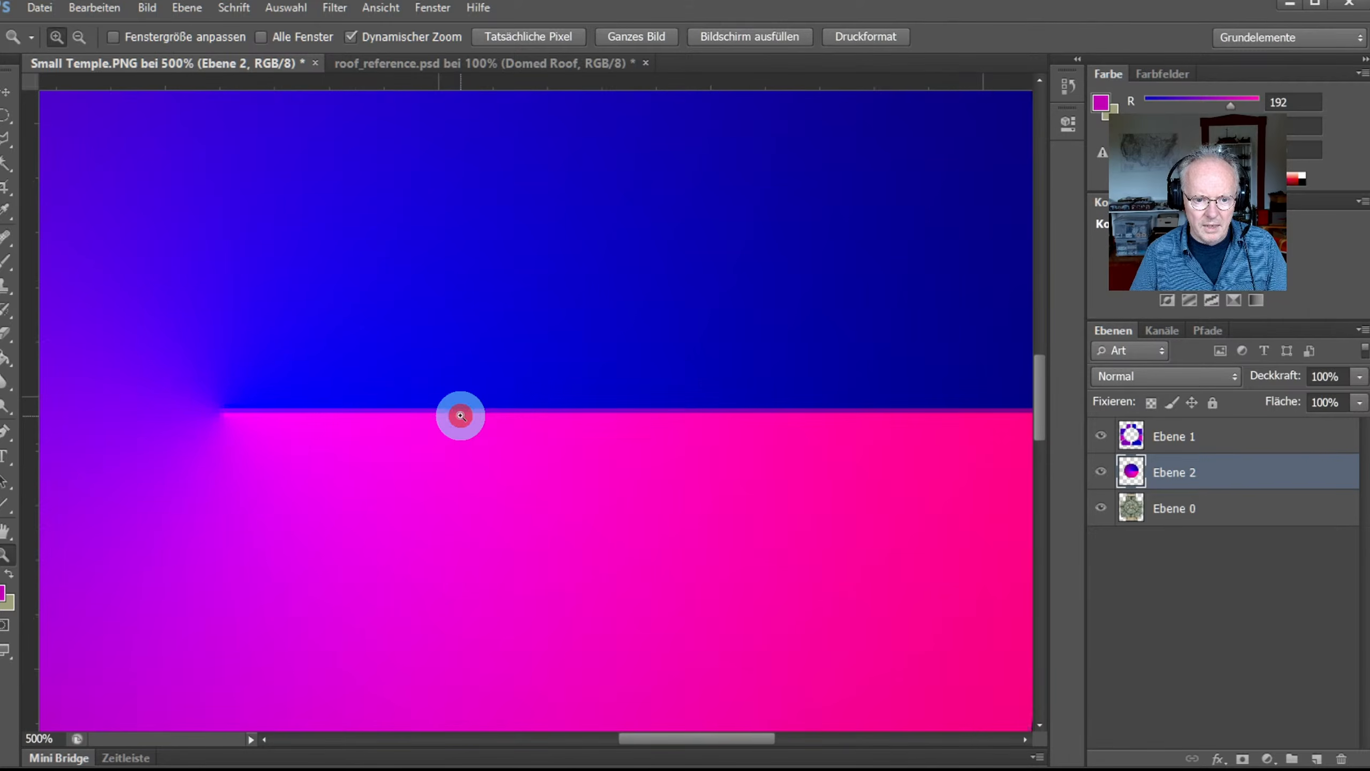
{"action": "left_click_drag", "start_coordinate": [641, 736], "coordinate": [735, 734]}
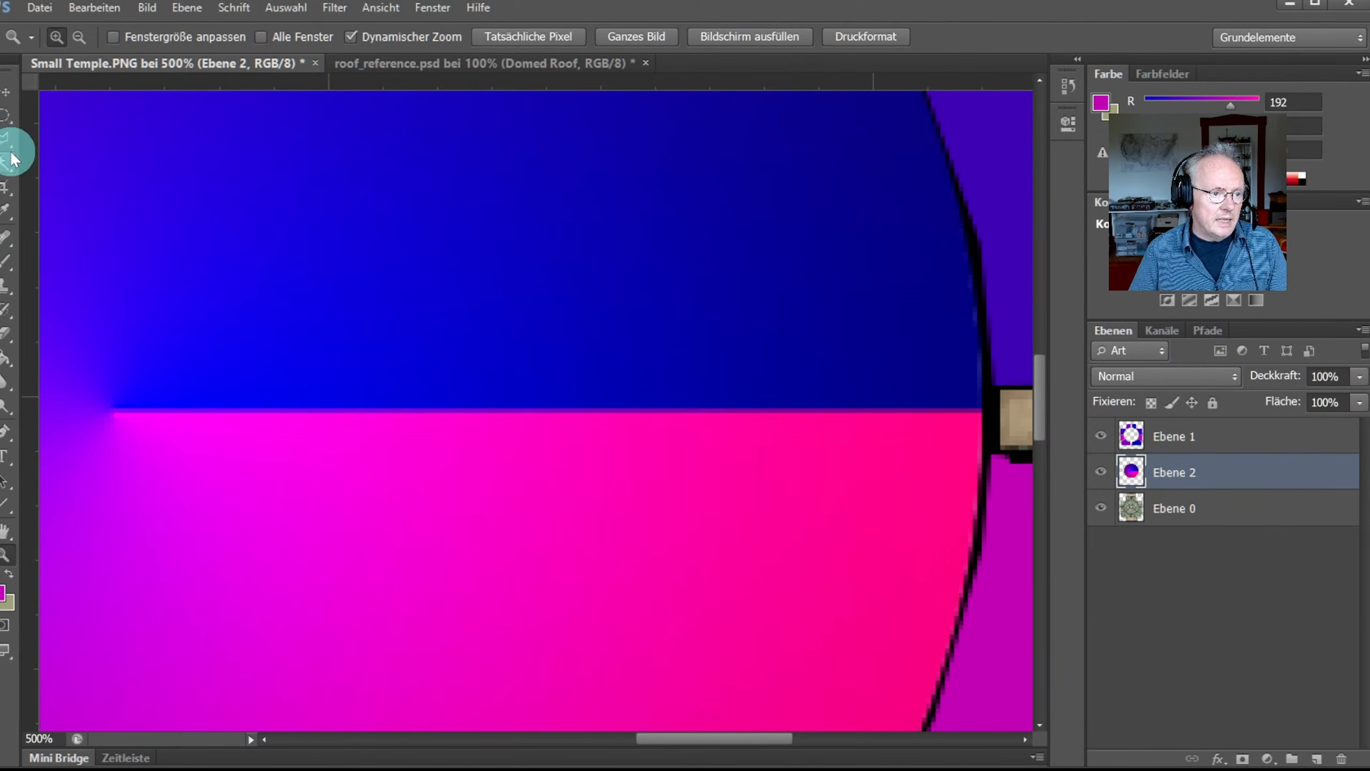
{"action": "left_click", "coordinate": [10, 124]}
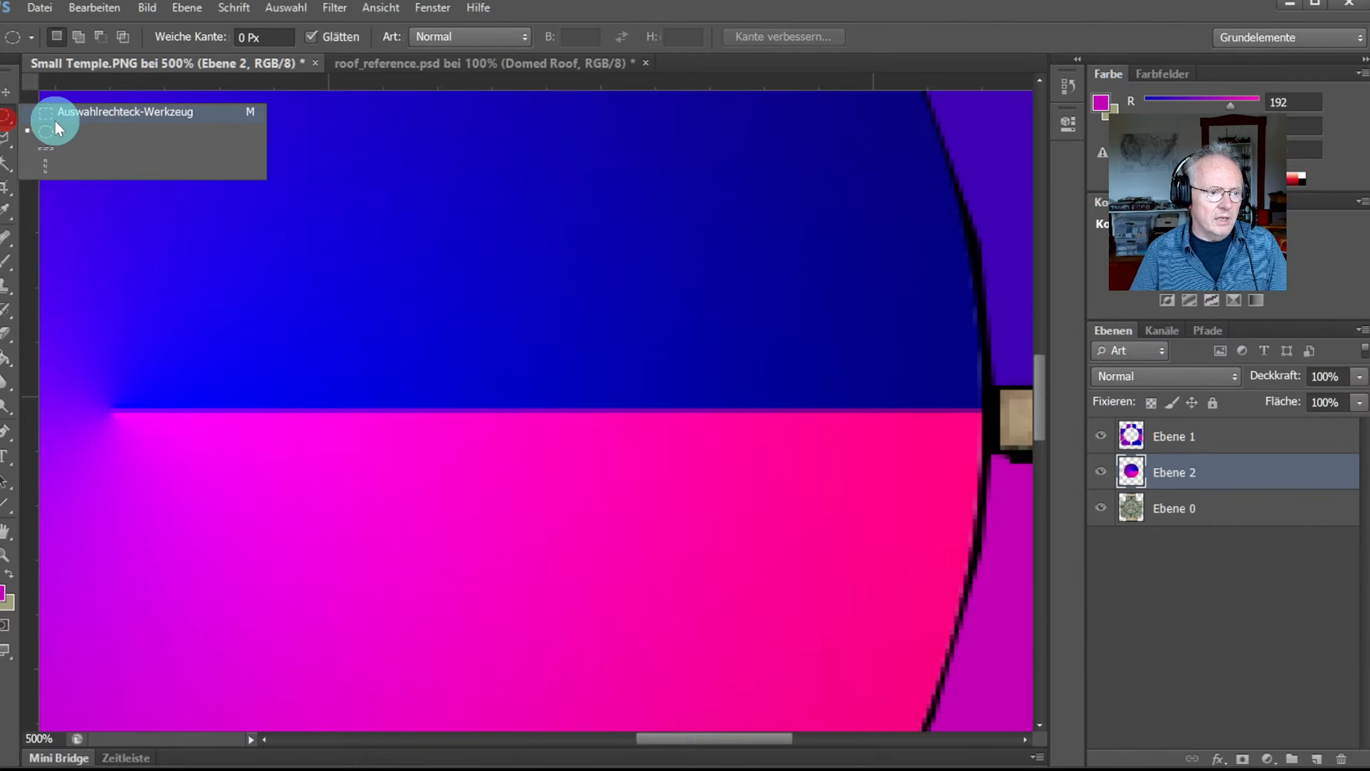
{"action": "left_click", "coordinate": [95, 111]}
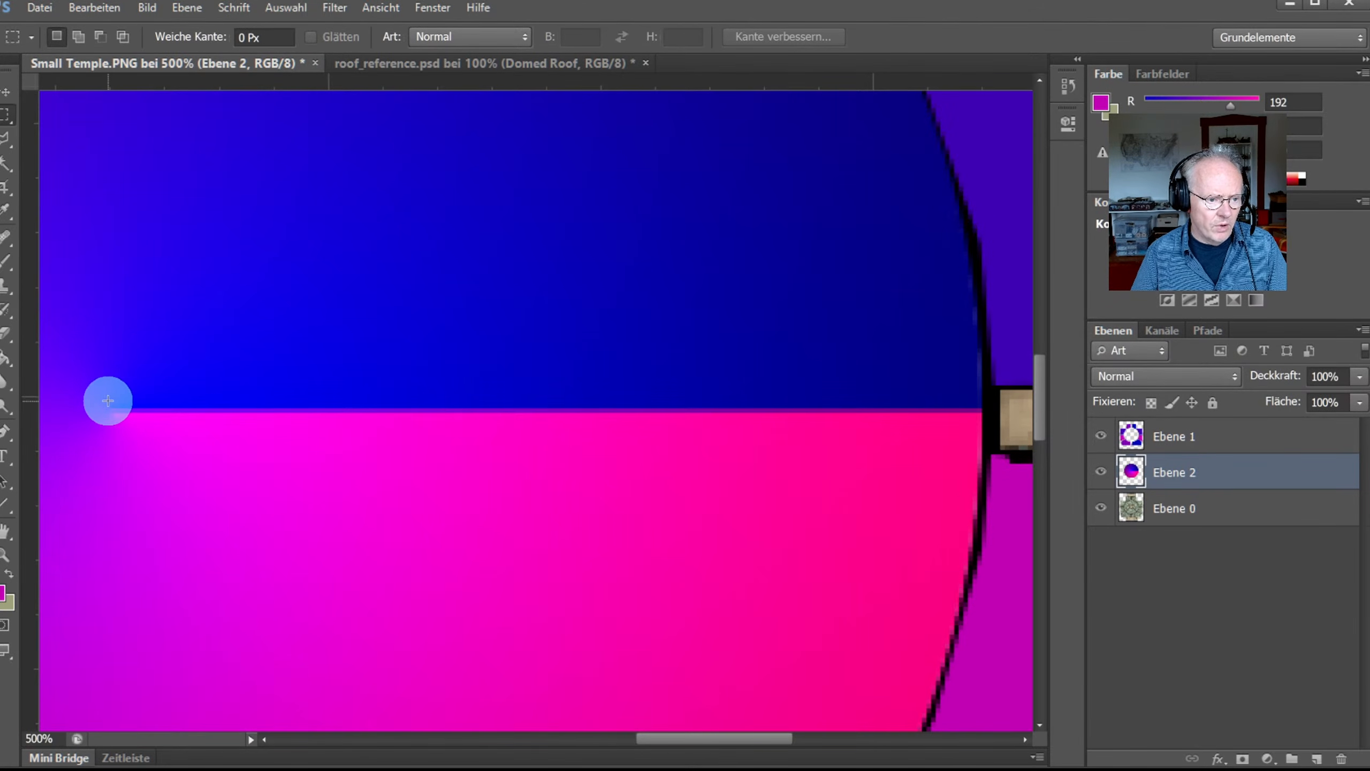
{"action": "left_click_drag", "start_coordinate": [113, 405], "coordinate": [497, 396]}
{"action": "left_click", "coordinate": [111, 369]}
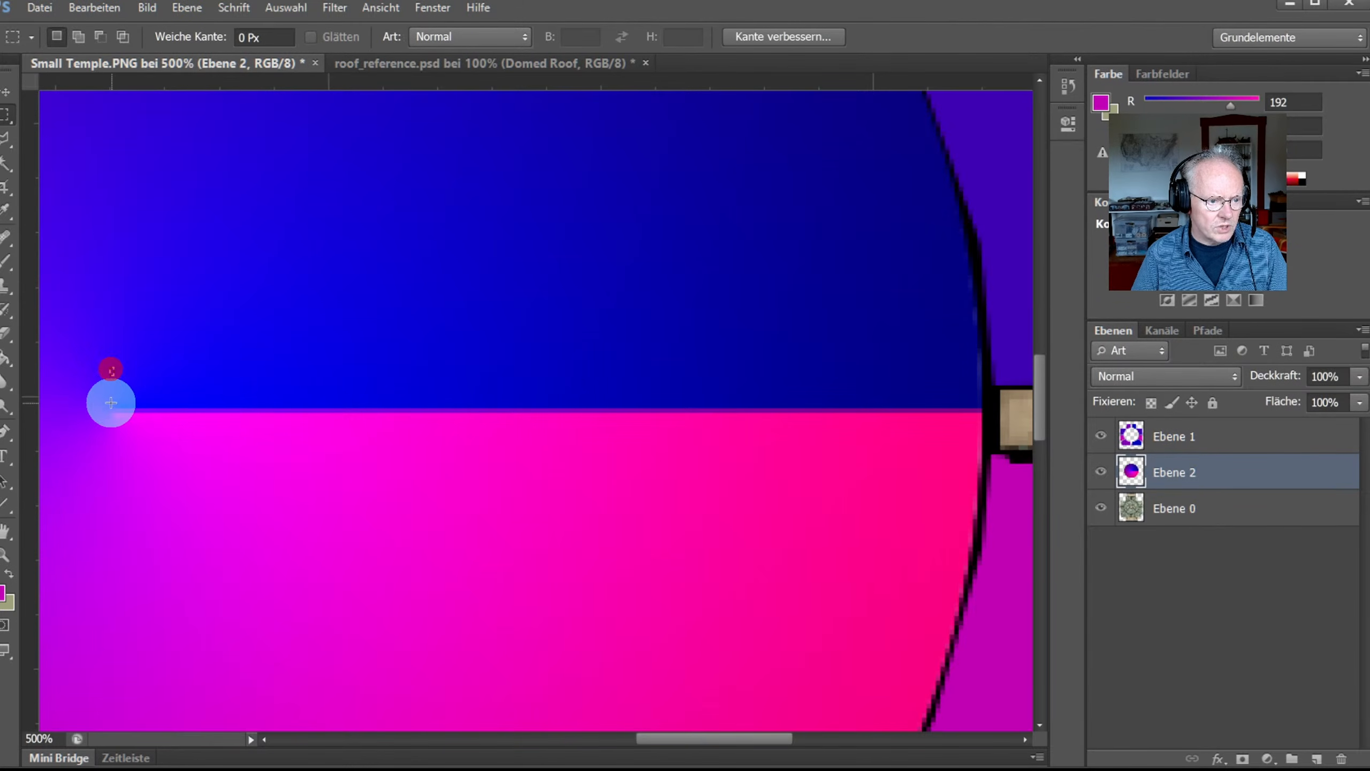
{"action": "left_click_drag", "start_coordinate": [110, 404], "coordinate": [974, 420]}
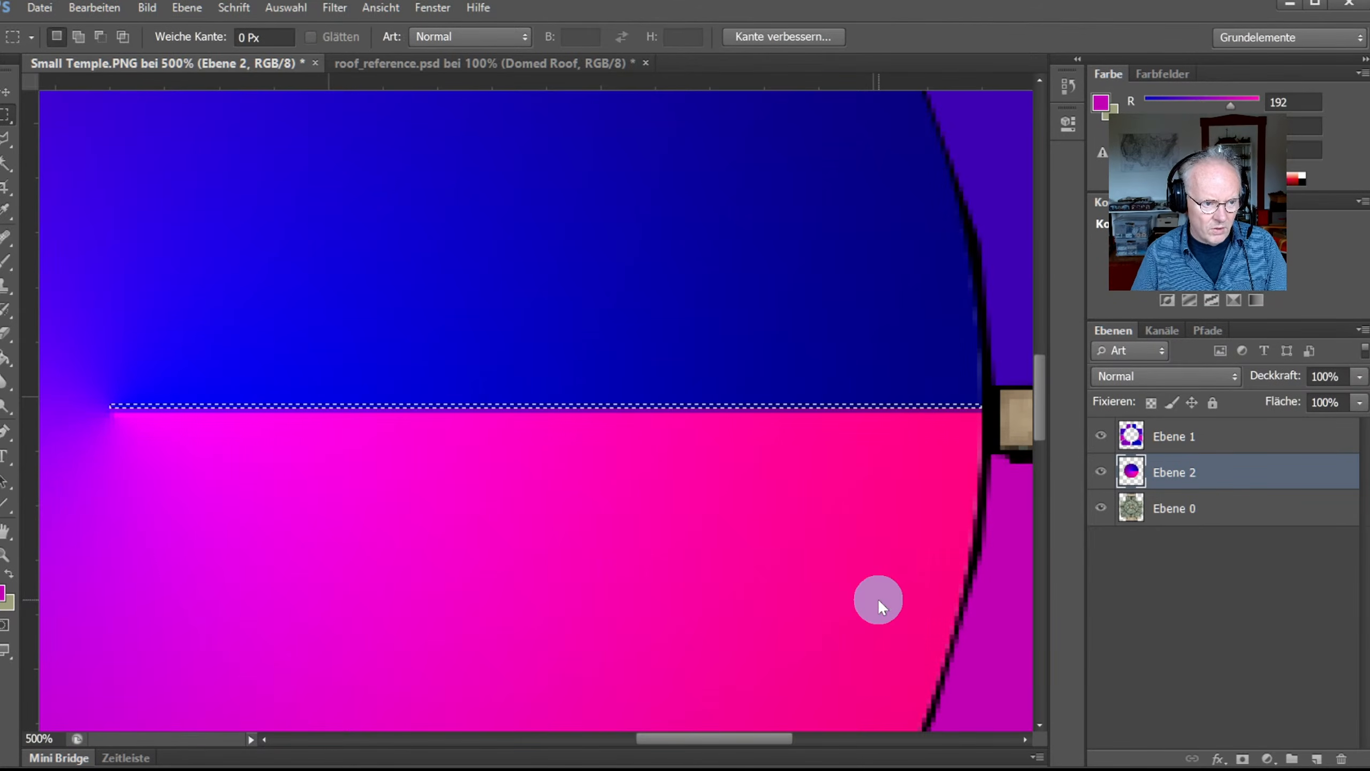
Step: Copy the strip onto a new layer with Ctrl+J and nudge it slightly down
{"action": "key", "text": "ctrl+j"}
{"action": "left_click", "coordinate": [6, 88]}
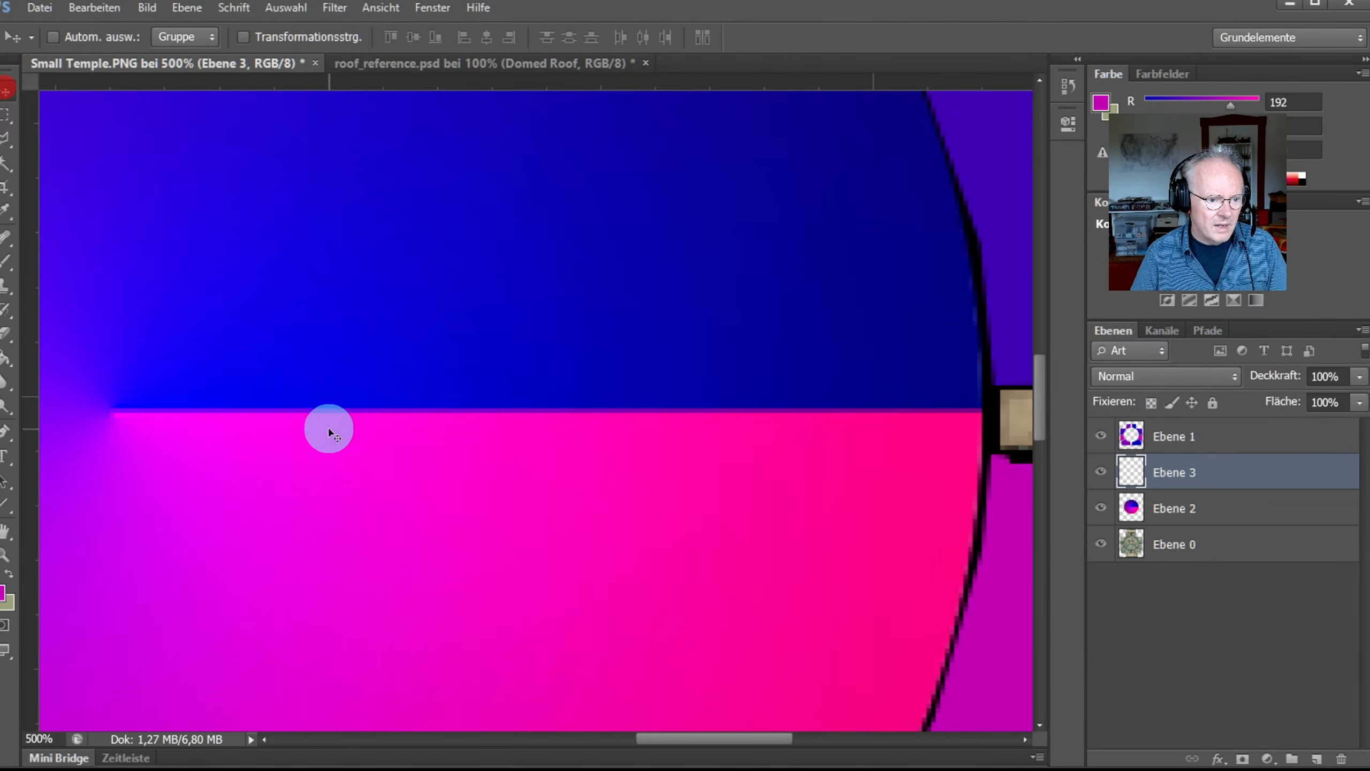
{"action": "left_click_drag", "start_coordinate": [332, 420], "coordinate": [331, 424]}
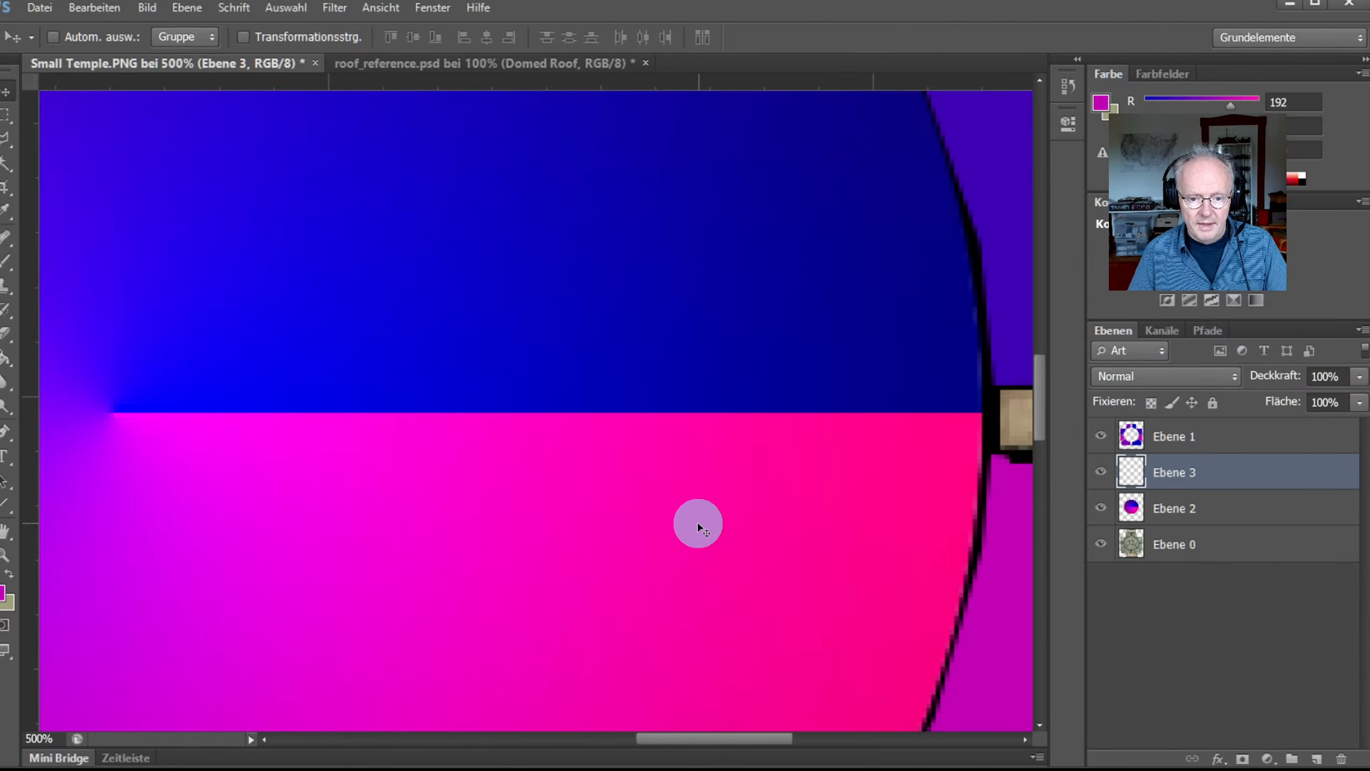
Step: Merge Ebene 1 through Ebene 2 into one layer with Ctrl+E, then make Ebene 0 active
{"action": "left_click", "coordinate": [1192, 508], "text": "shift"}
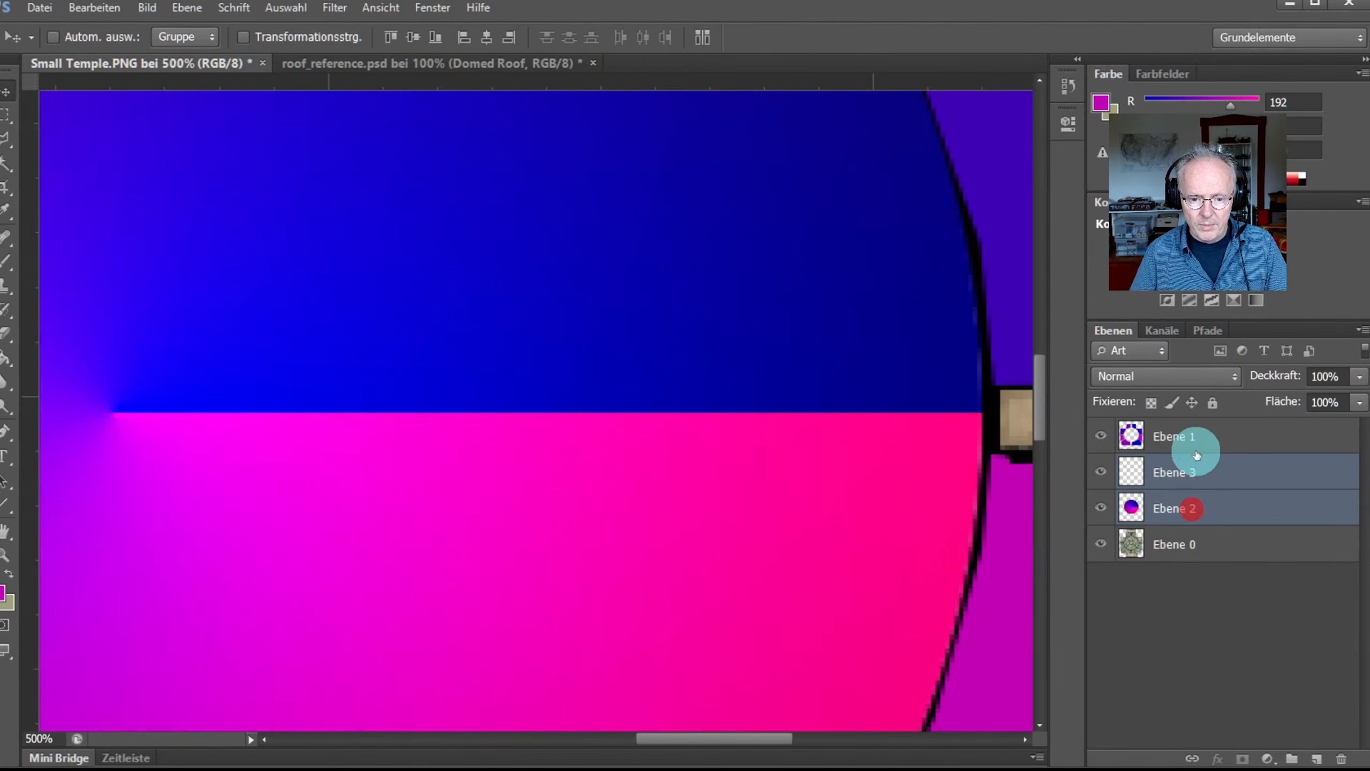
{"action": "left_click", "coordinate": [1195, 438]}
{"action": "left_click", "coordinate": [1192, 503], "text": "shift"}
{"action": "right_click", "coordinate": [1192, 503]}
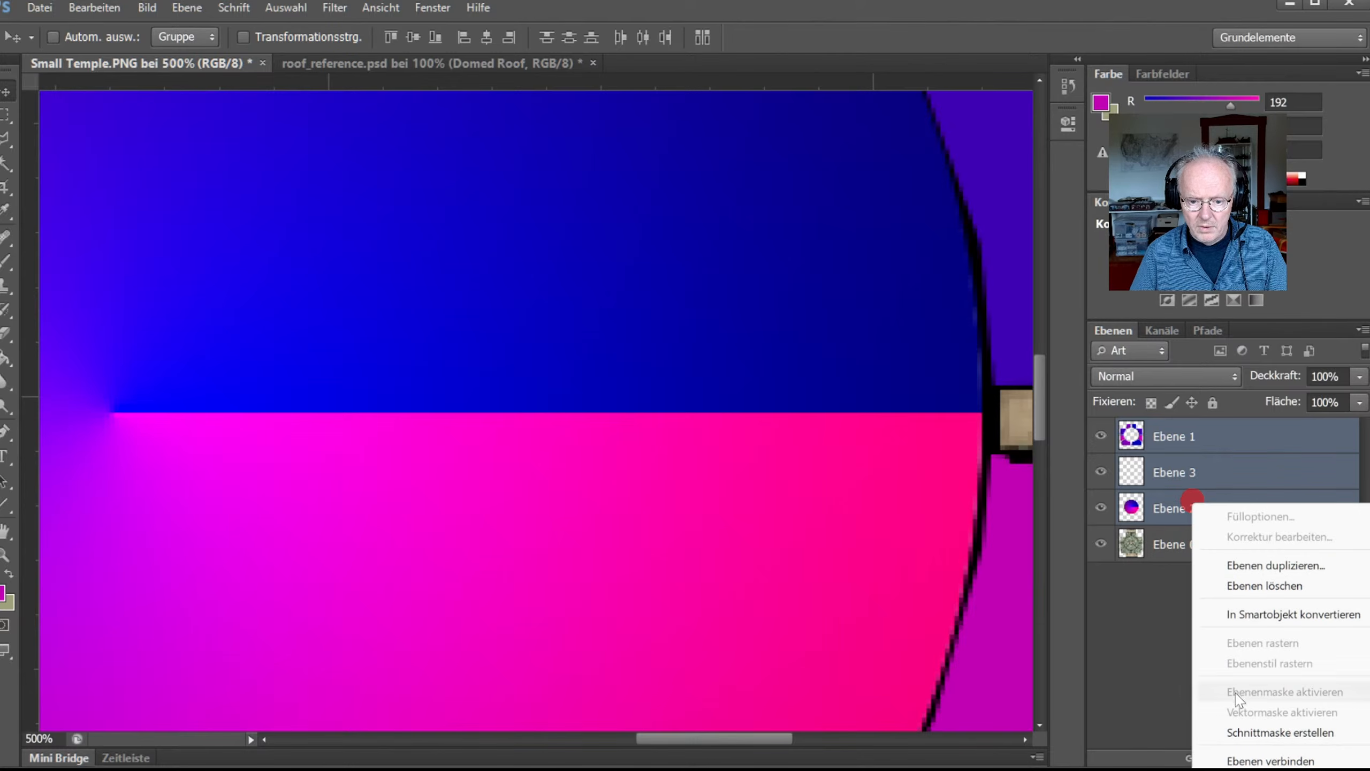
{"action": "key", "text": "ctrl+e"}
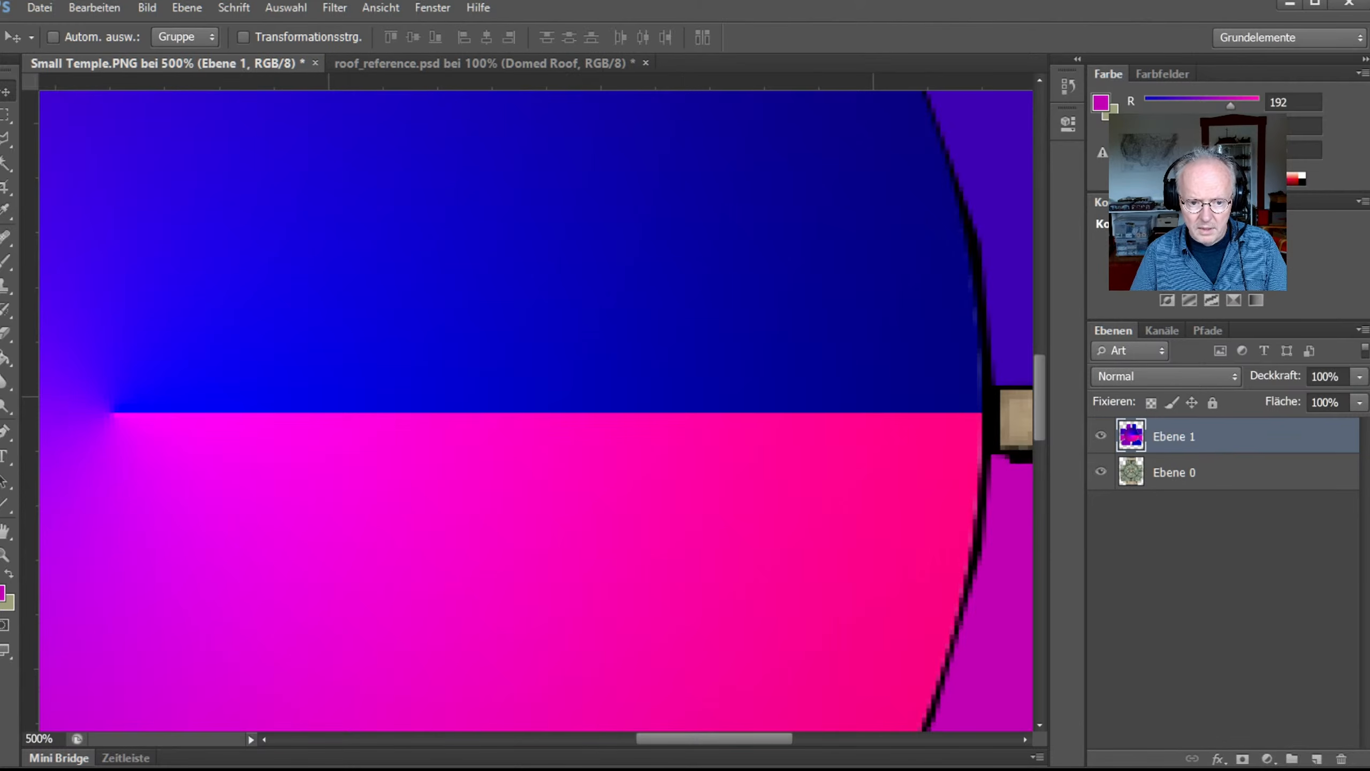
{"action": "key", "text": "ctrl+0"}
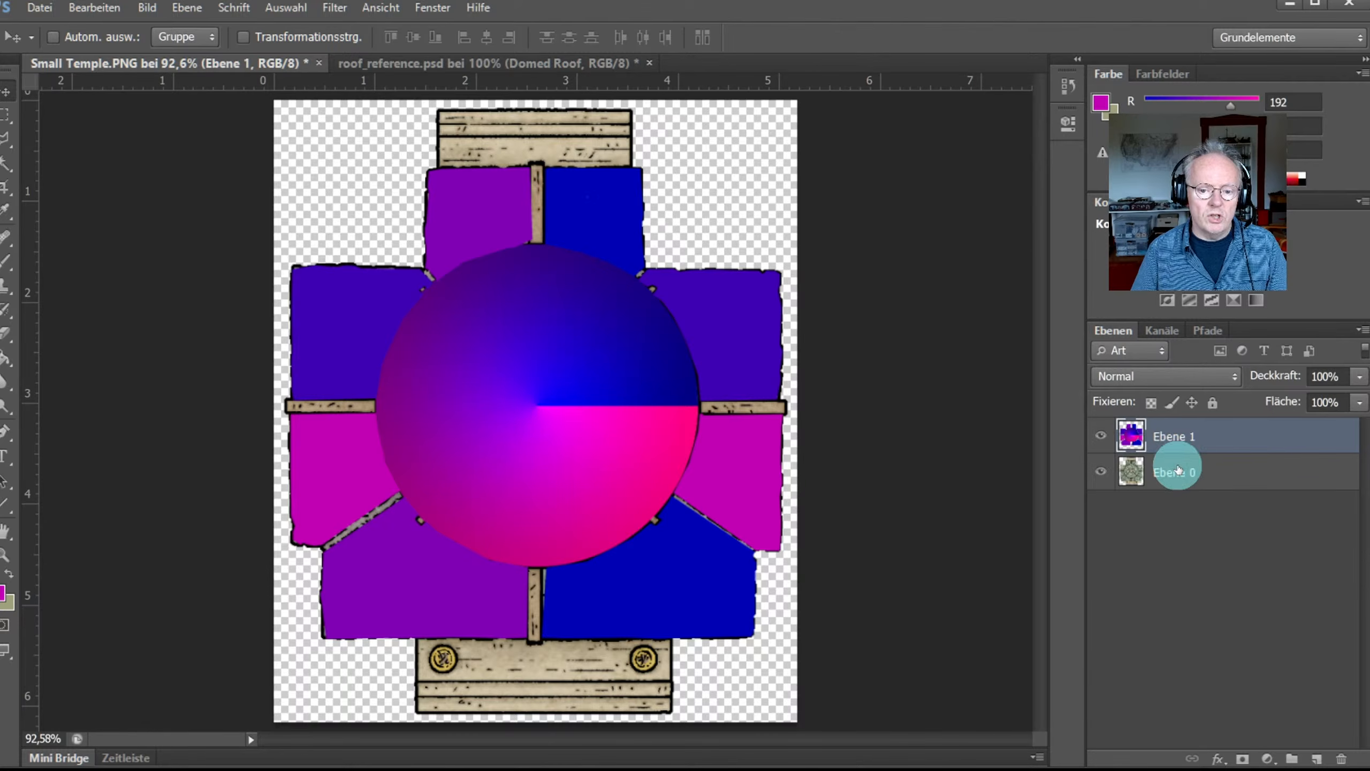
{"action": "left_click", "coordinate": [1179, 479]}
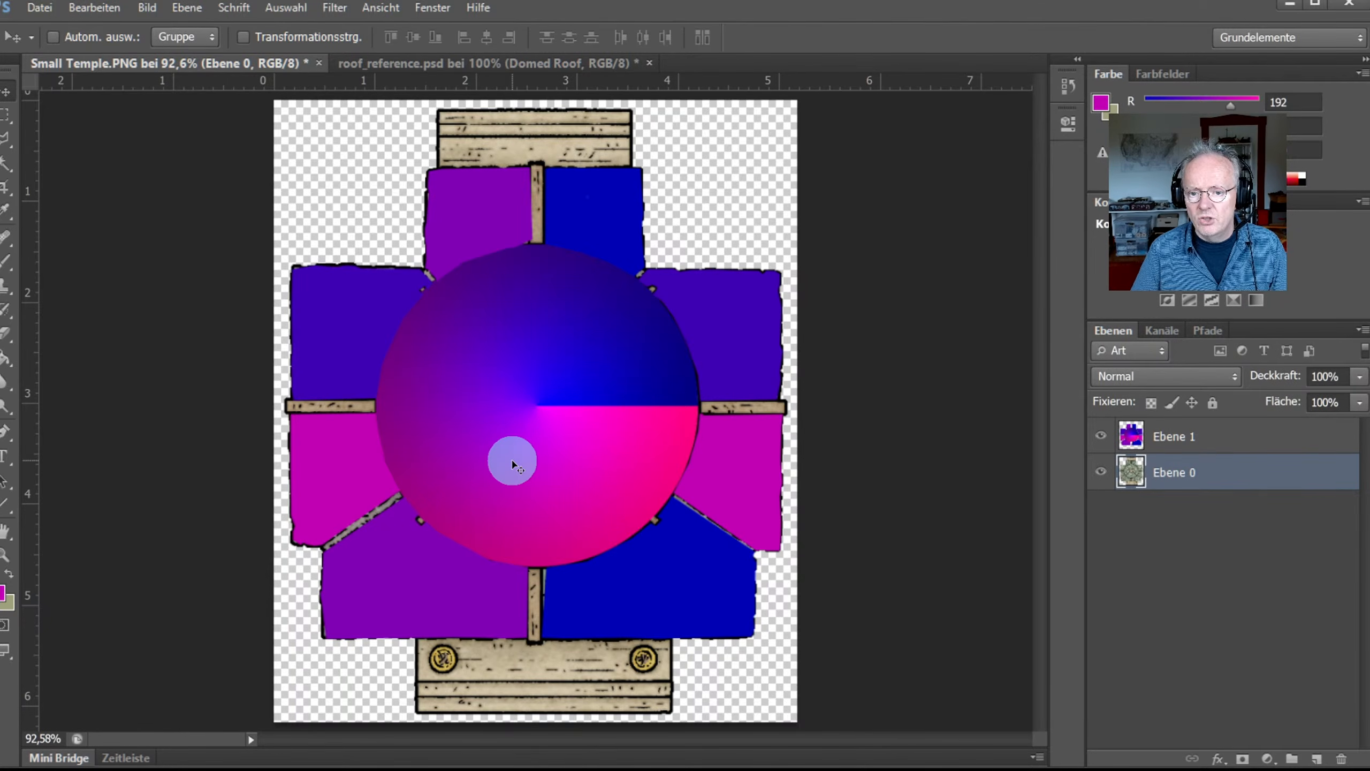
{"action": "left_click", "coordinate": [5, 554]}
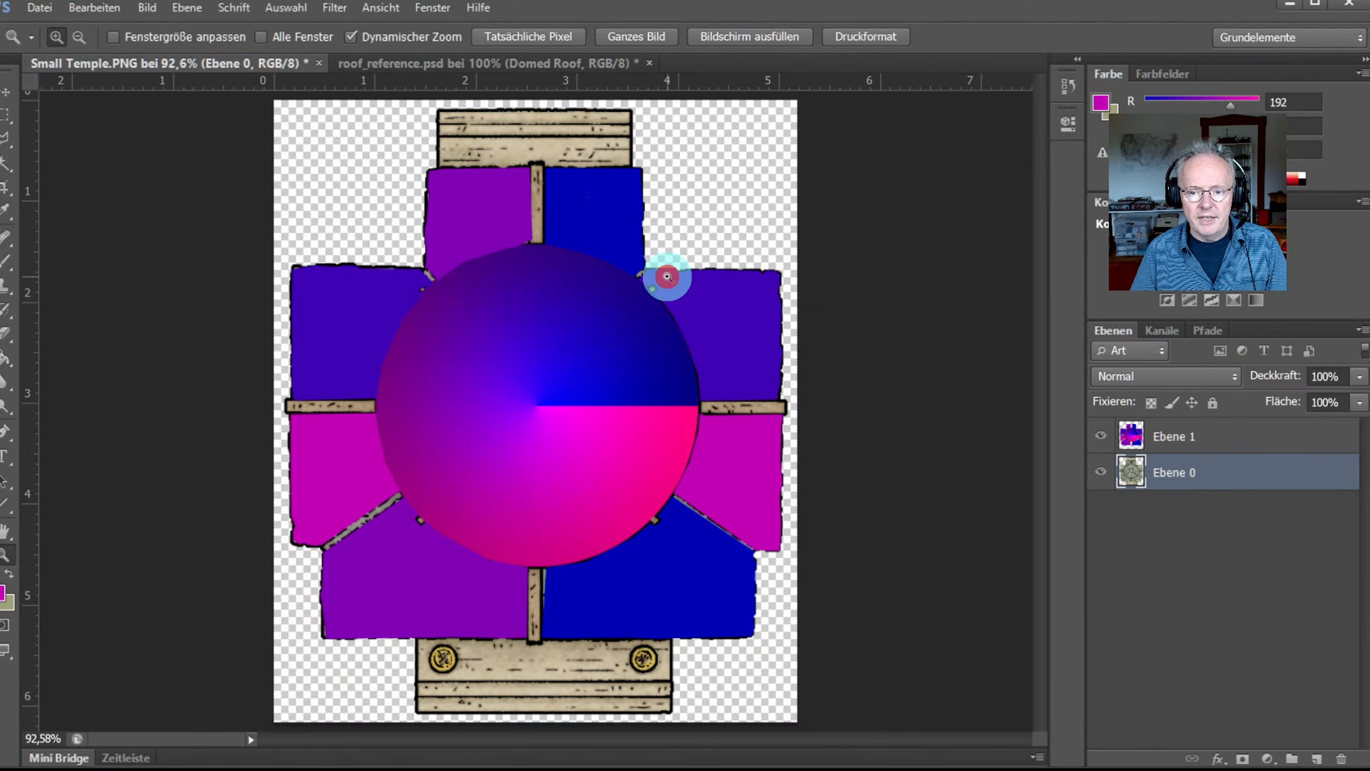
Step: On Ebene 0, Magic Wand-select all the black brick and outline linework
{"action": "left_click_drag", "start_coordinate": [667, 276], "coordinate": [671, 275]}
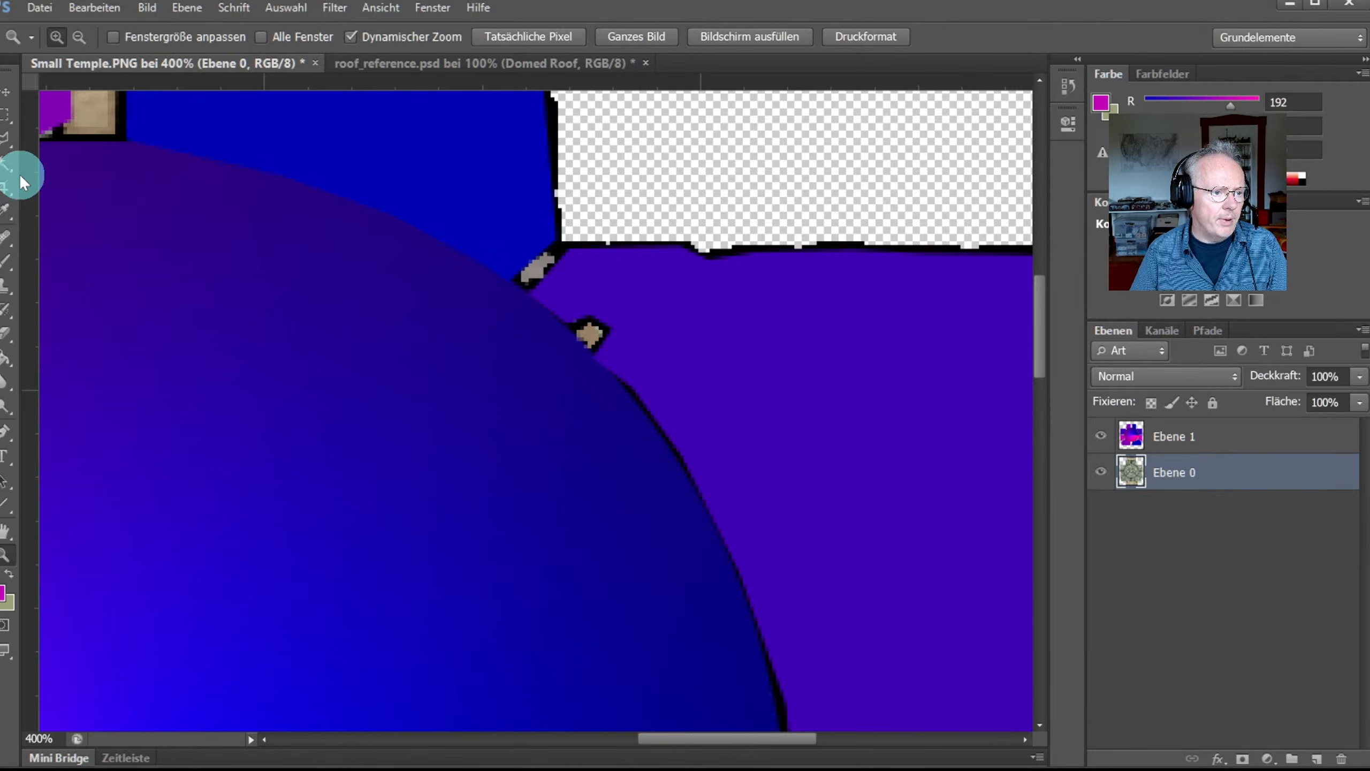
{"action": "left_click", "coordinate": [5, 165]}
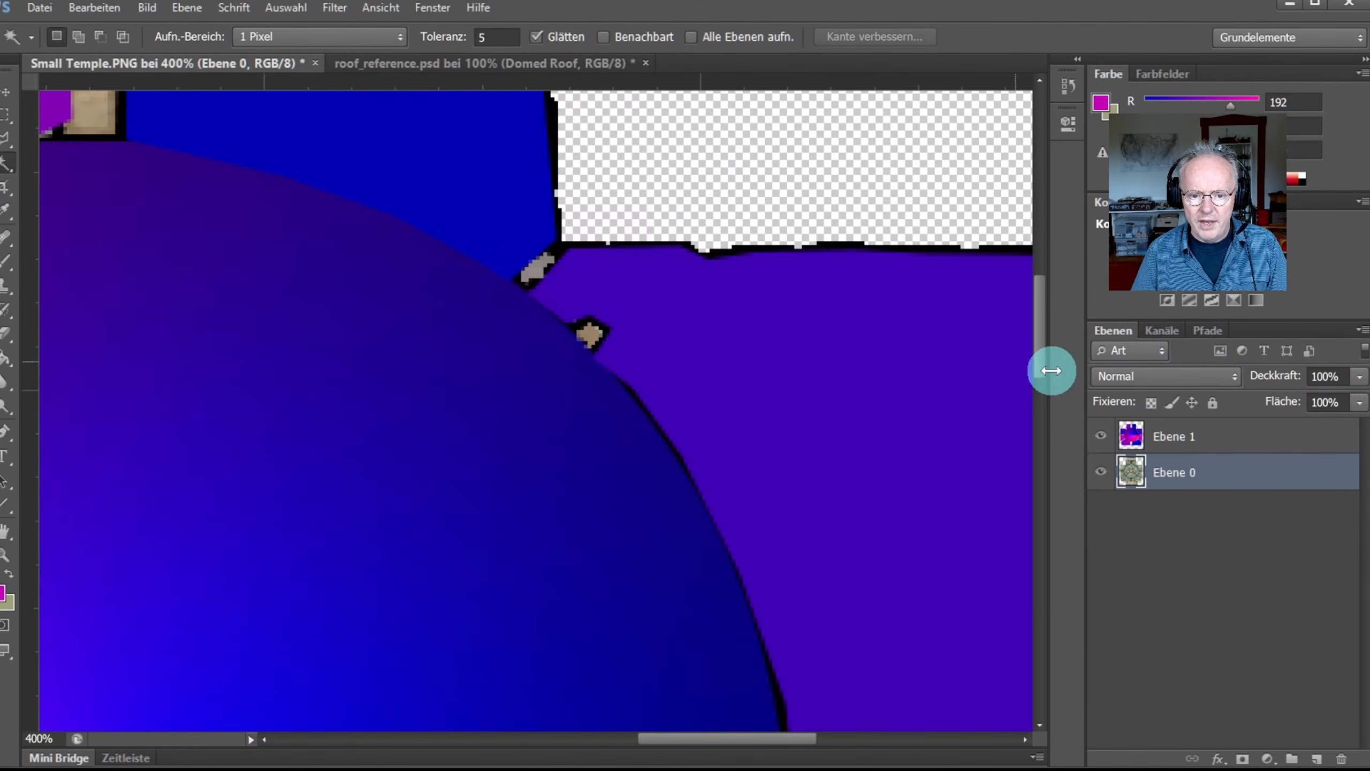
{"action": "left_click", "coordinate": [831, 245]}
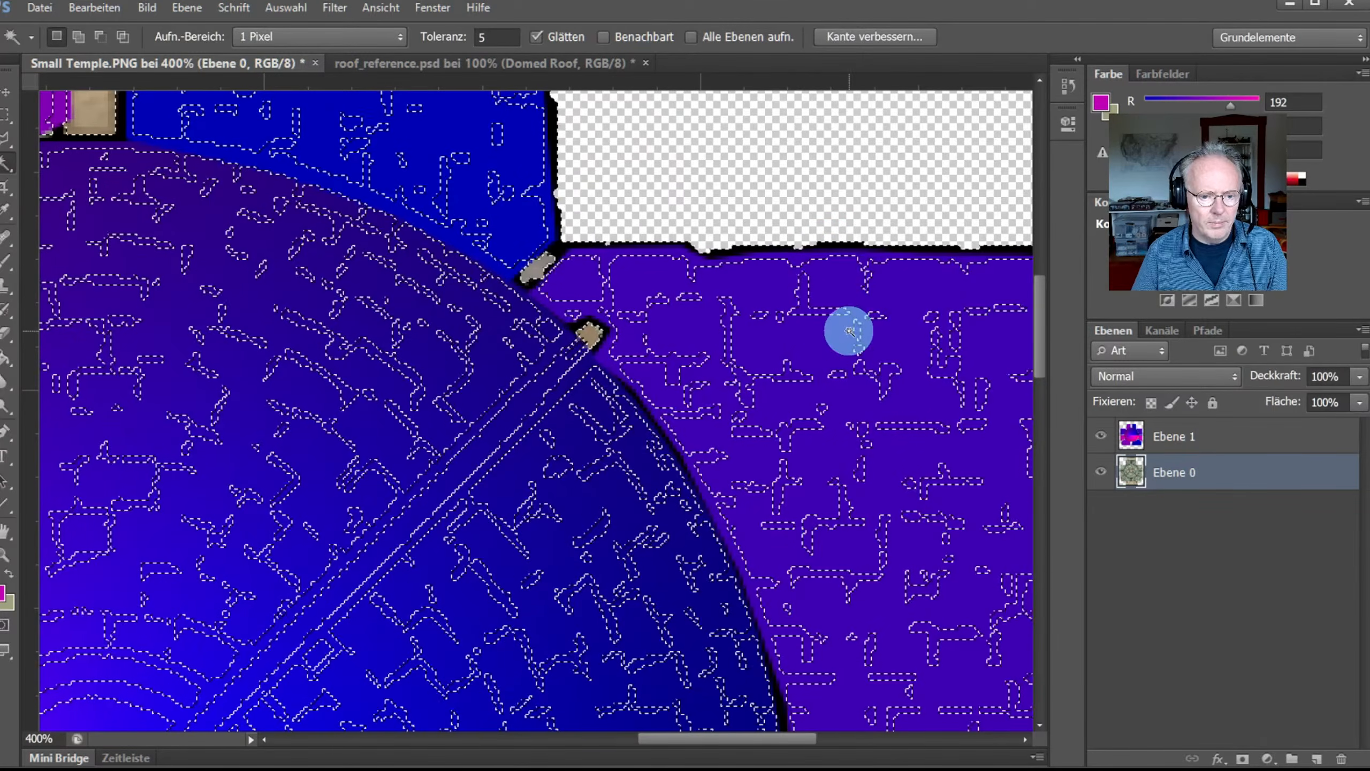
Step: Delete the linework areas from Ebene 1, deselect, and check the result at 100%
{"action": "left_click", "coordinate": [1132, 444]}
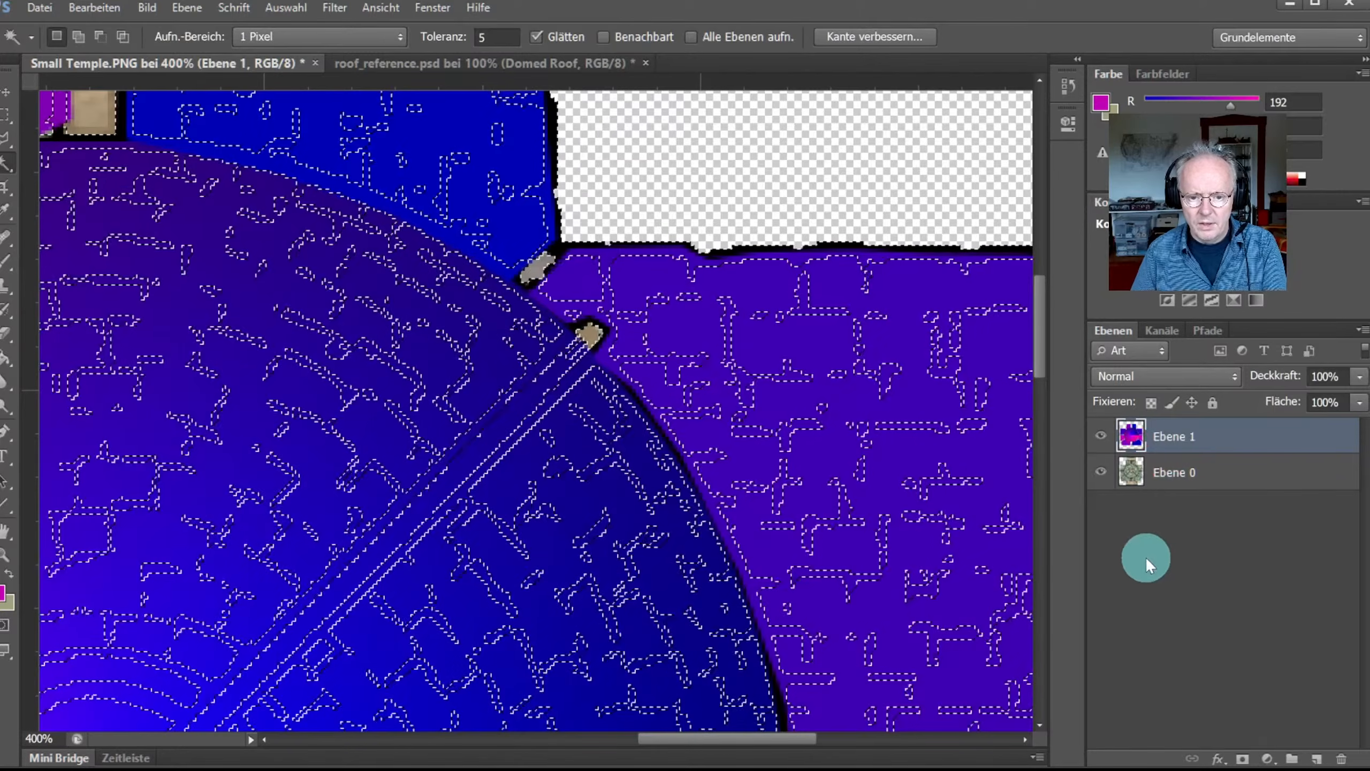
{"action": "key", "text": "Delete"}
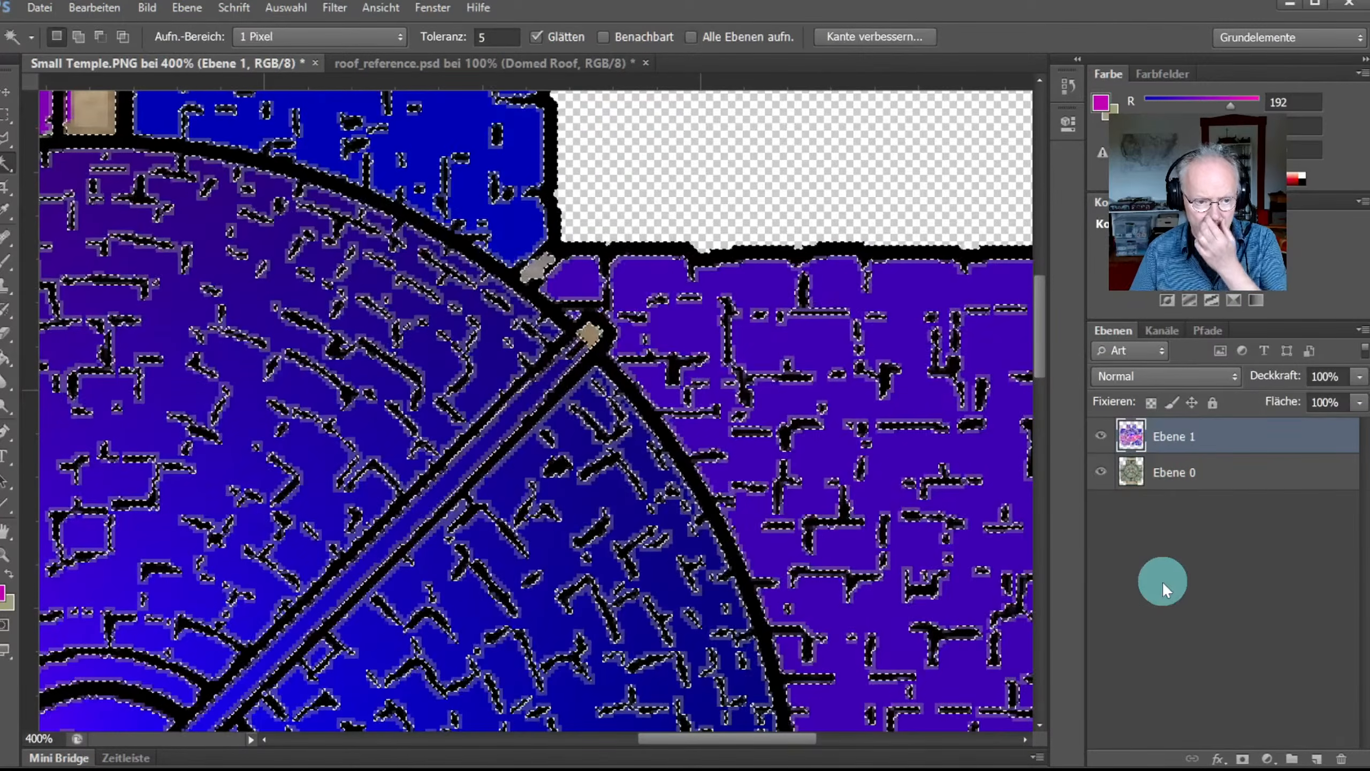
{"action": "key", "text": "ctrl+0"}
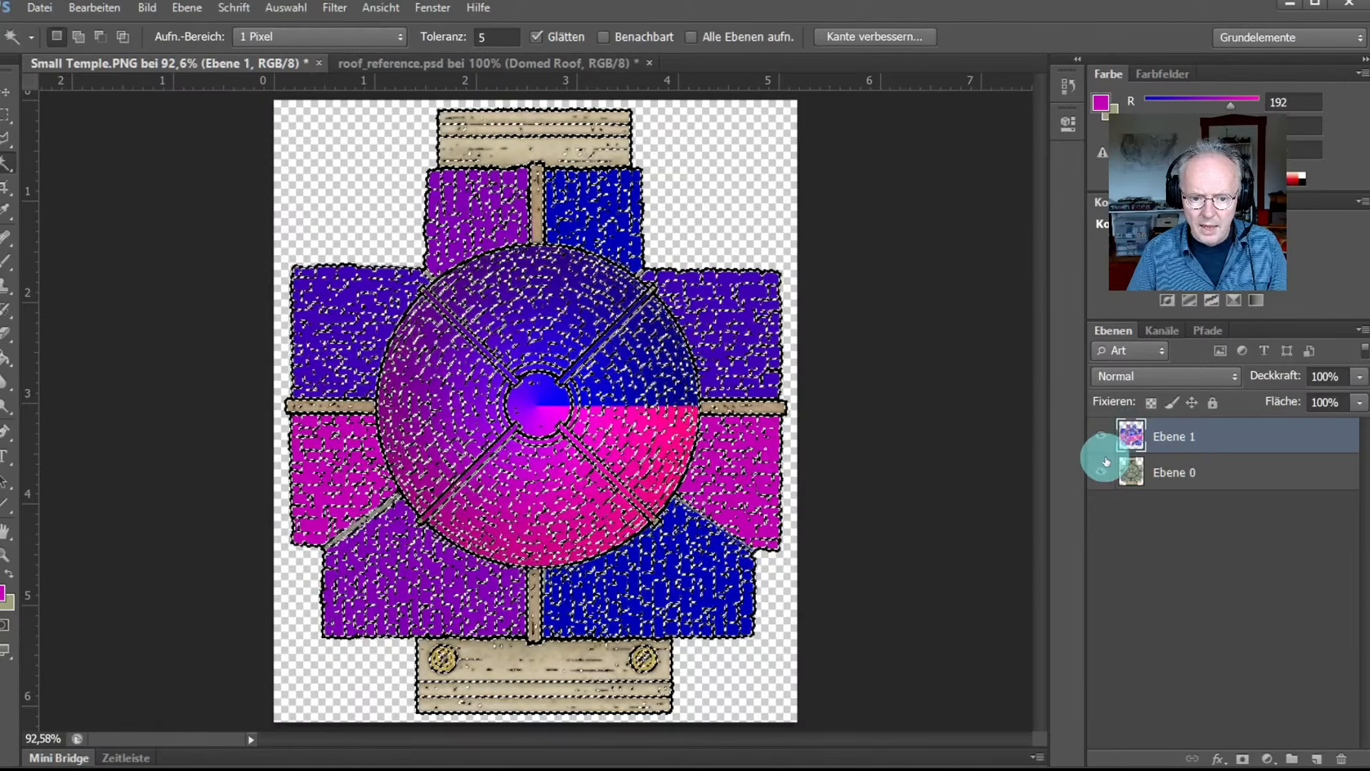
{"action": "left_click", "coordinate": [1100, 469]}
{"action": "key", "text": "ctrl+d"}
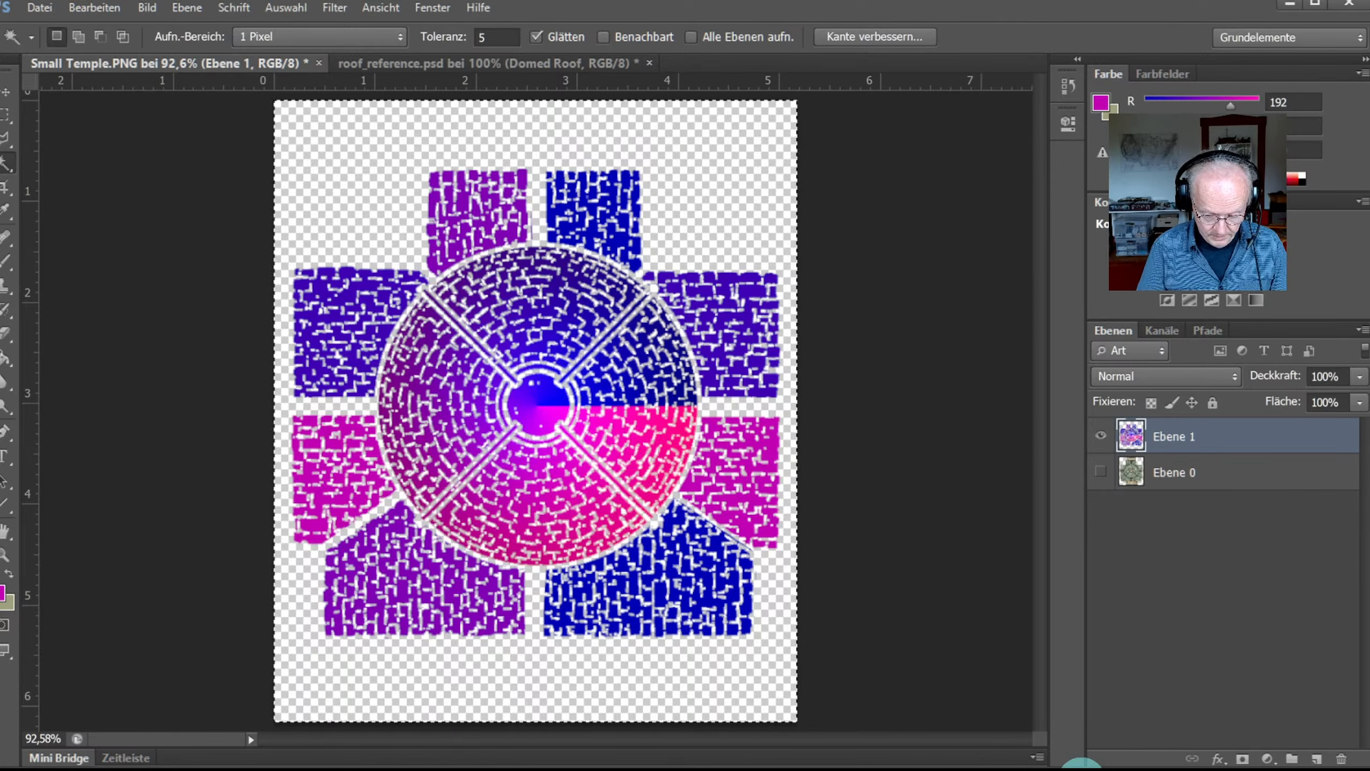
{"action": "key", "text": "ctrl+1"}
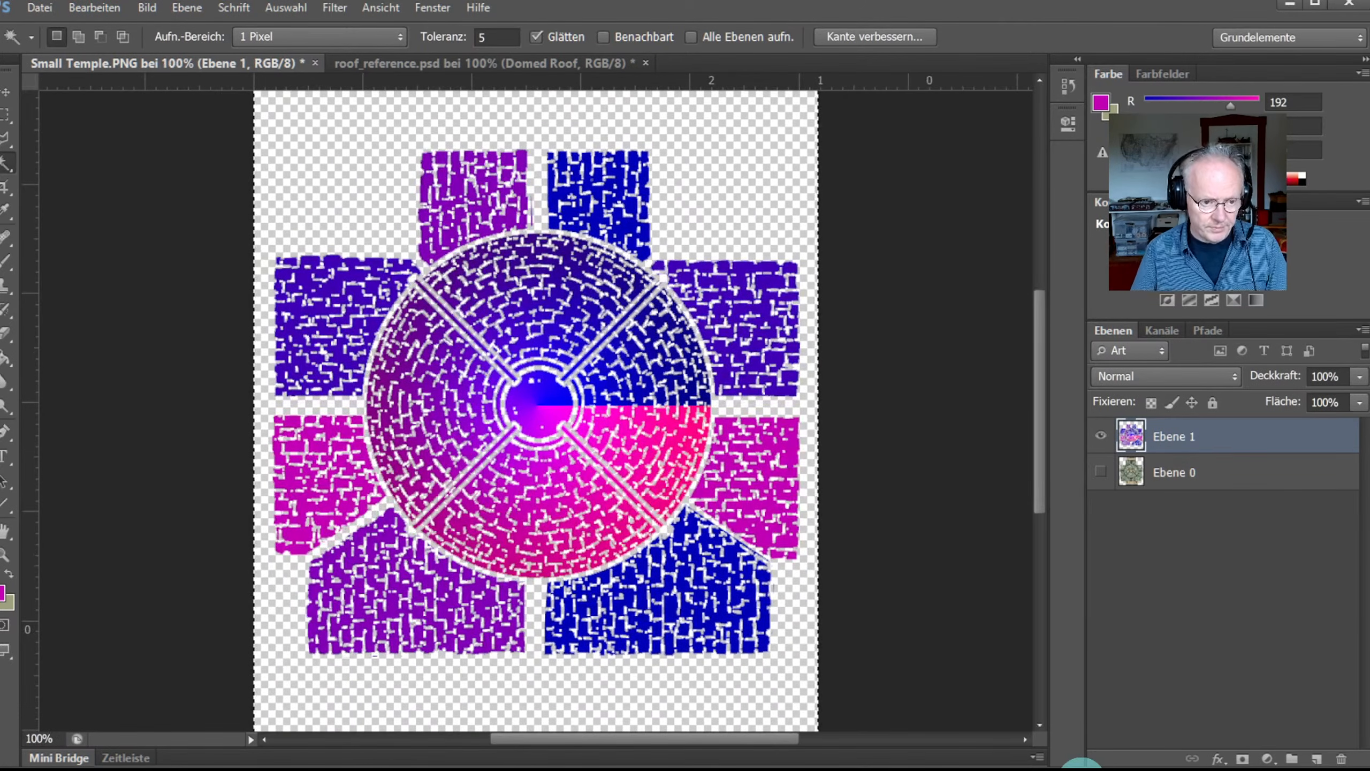
{"action": "left_click", "coordinate": [1095, 472]}
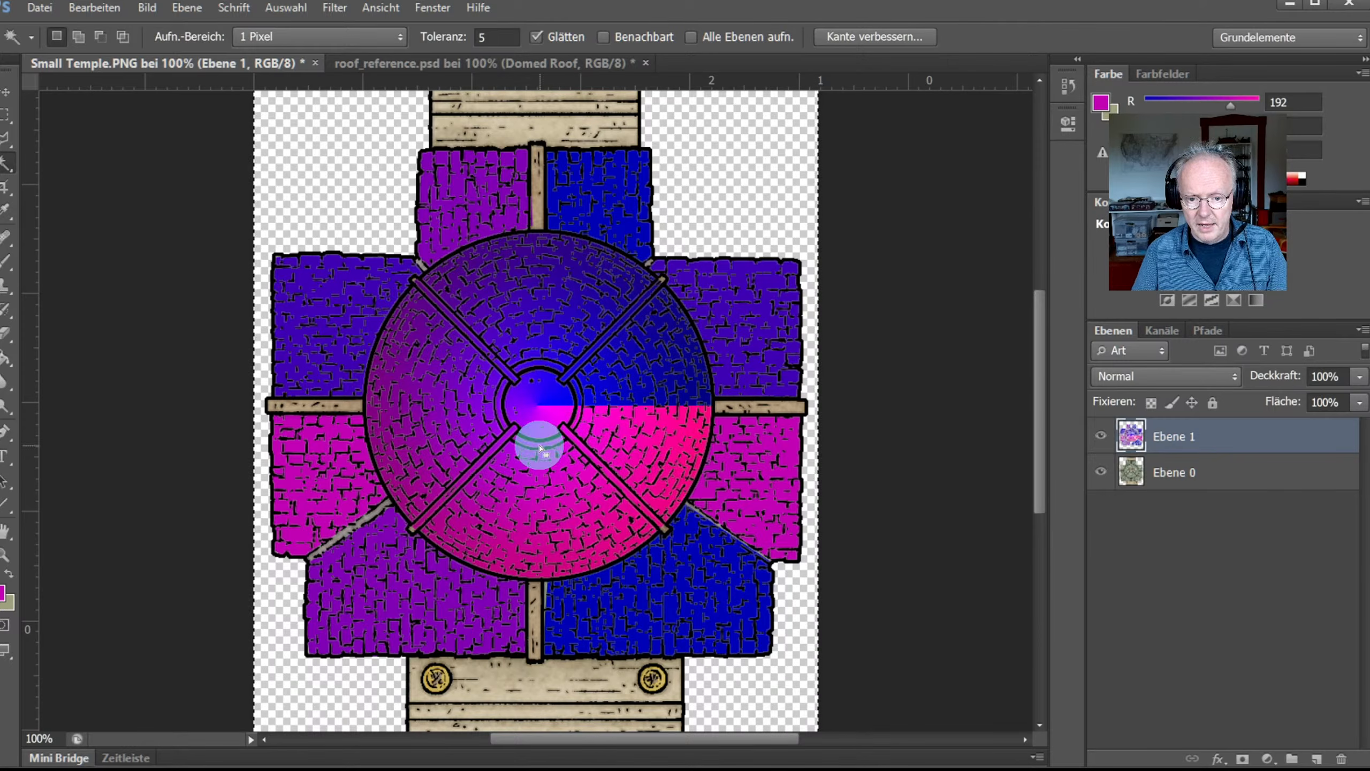
Step: Zoom in on the centre of the dome
{"action": "left_click", "coordinate": [7, 555]}
{"action": "mouse_move", "coordinate": [520, 405]}
{"action": "left_mouse_down"}
{"action": "mouse_move", "coordinate": [545, 406]}
{"action": "mouse_move", "coordinate": [515, 386]}
{"action": "left_mouse_up"}
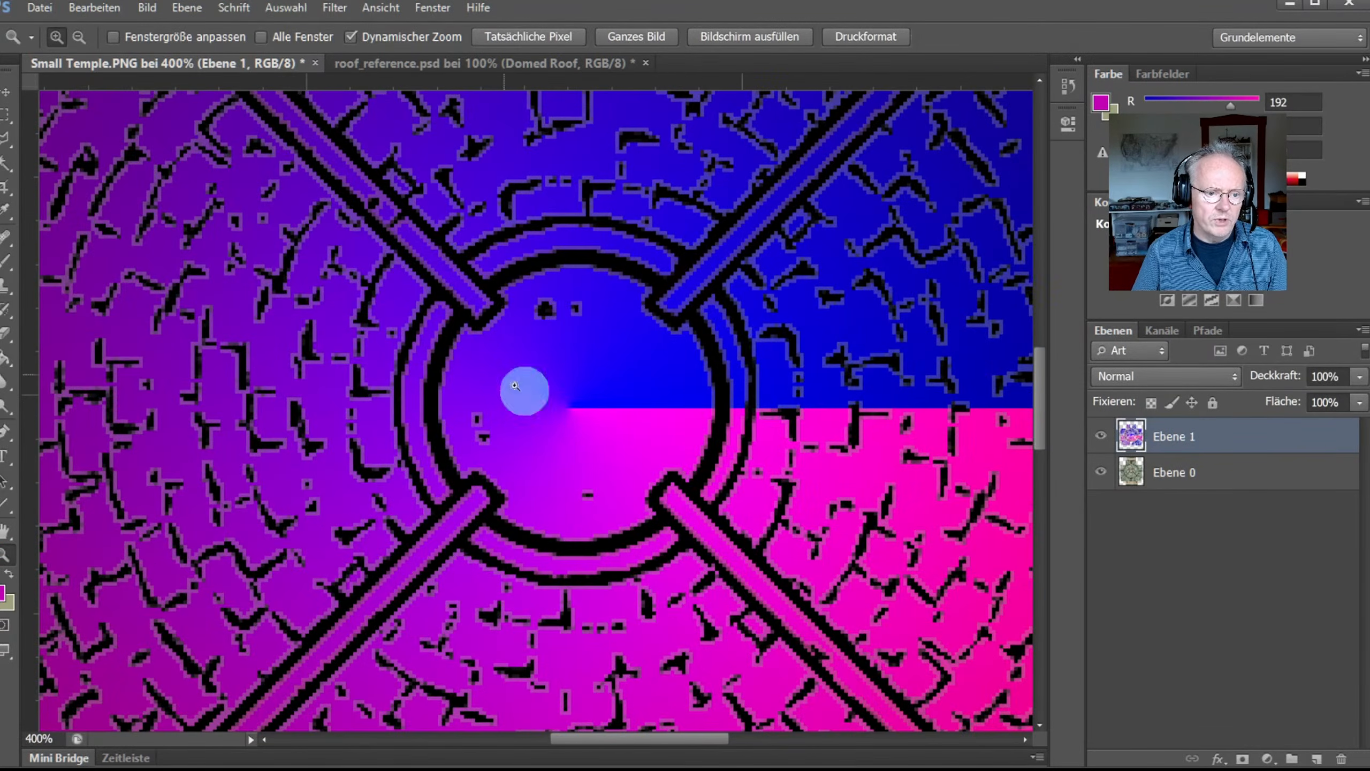
{"action": "left_click", "coordinate": [7, 139]}
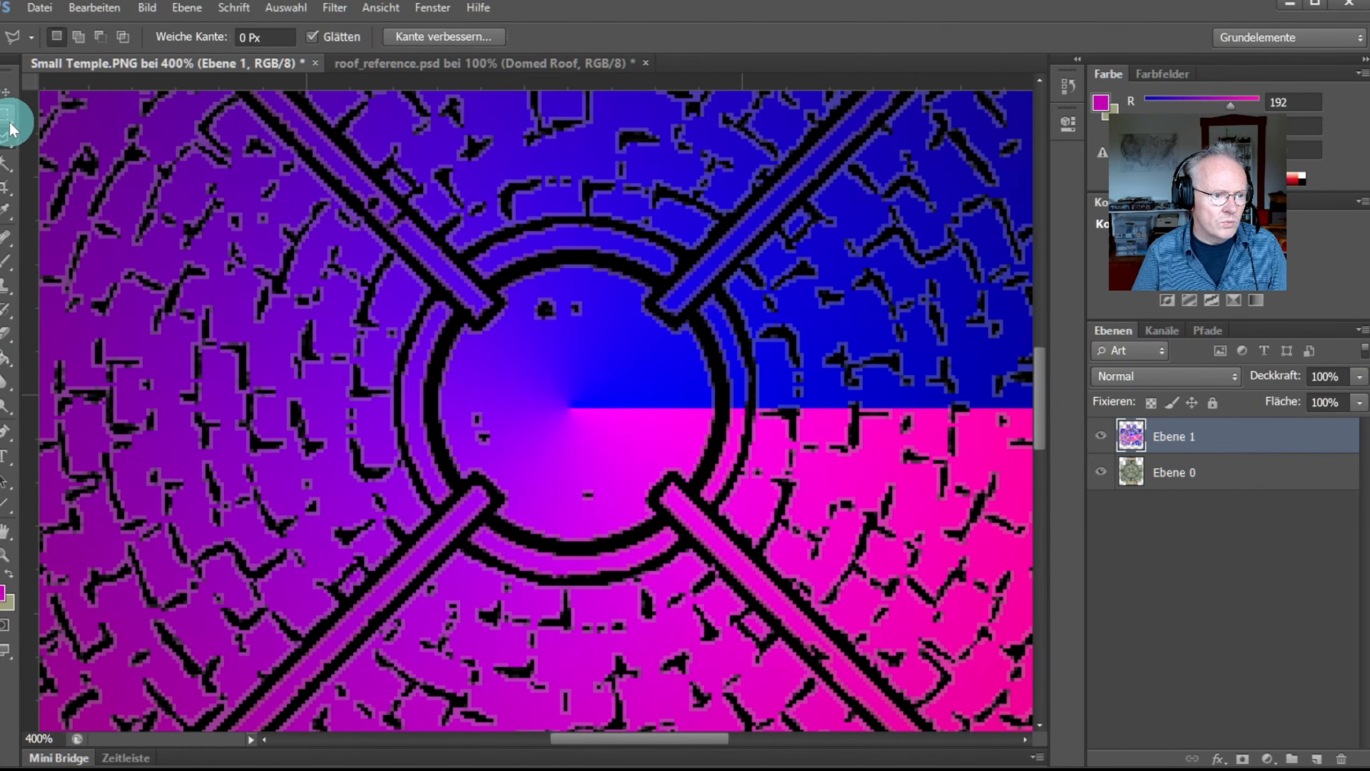
{"action": "left_click_drag", "start_coordinate": [11, 128], "coordinate": [62, 114]}
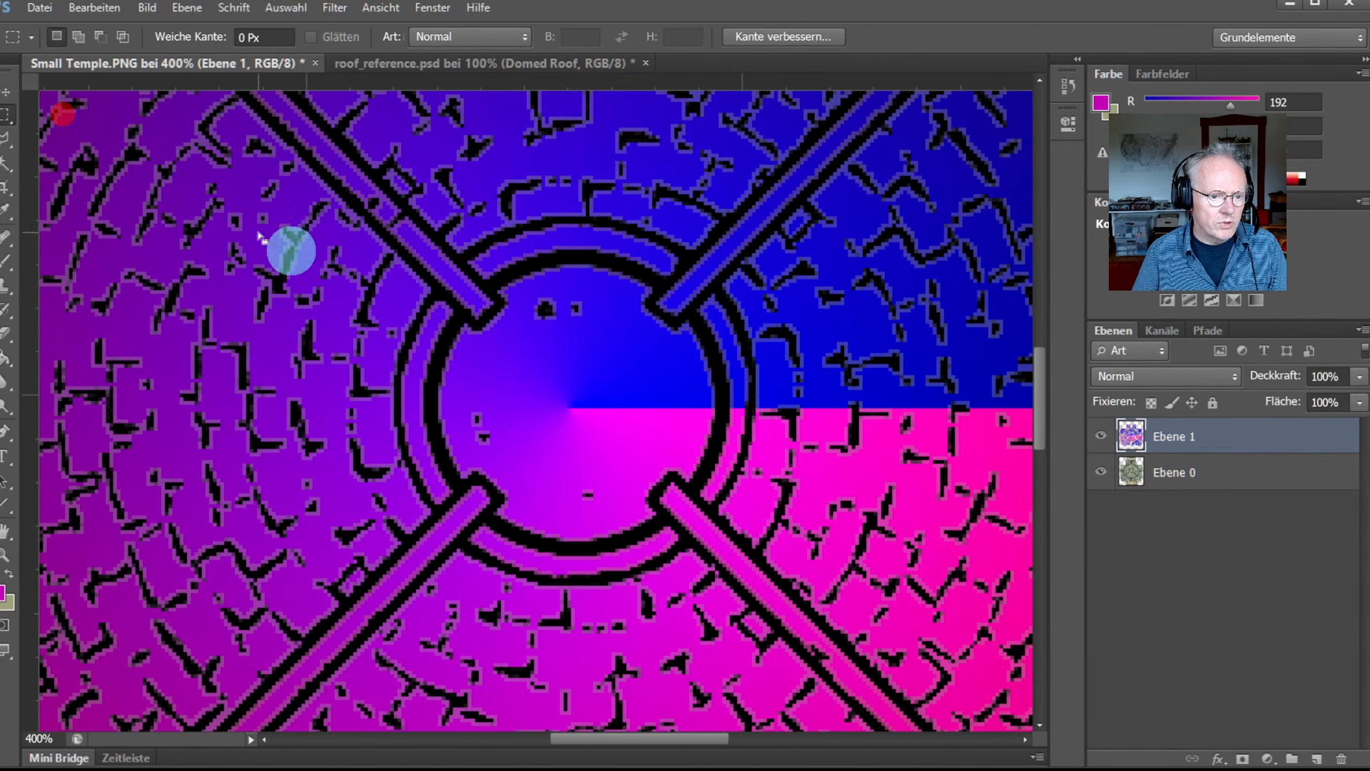
{"action": "left_click", "coordinate": [488, 285]}
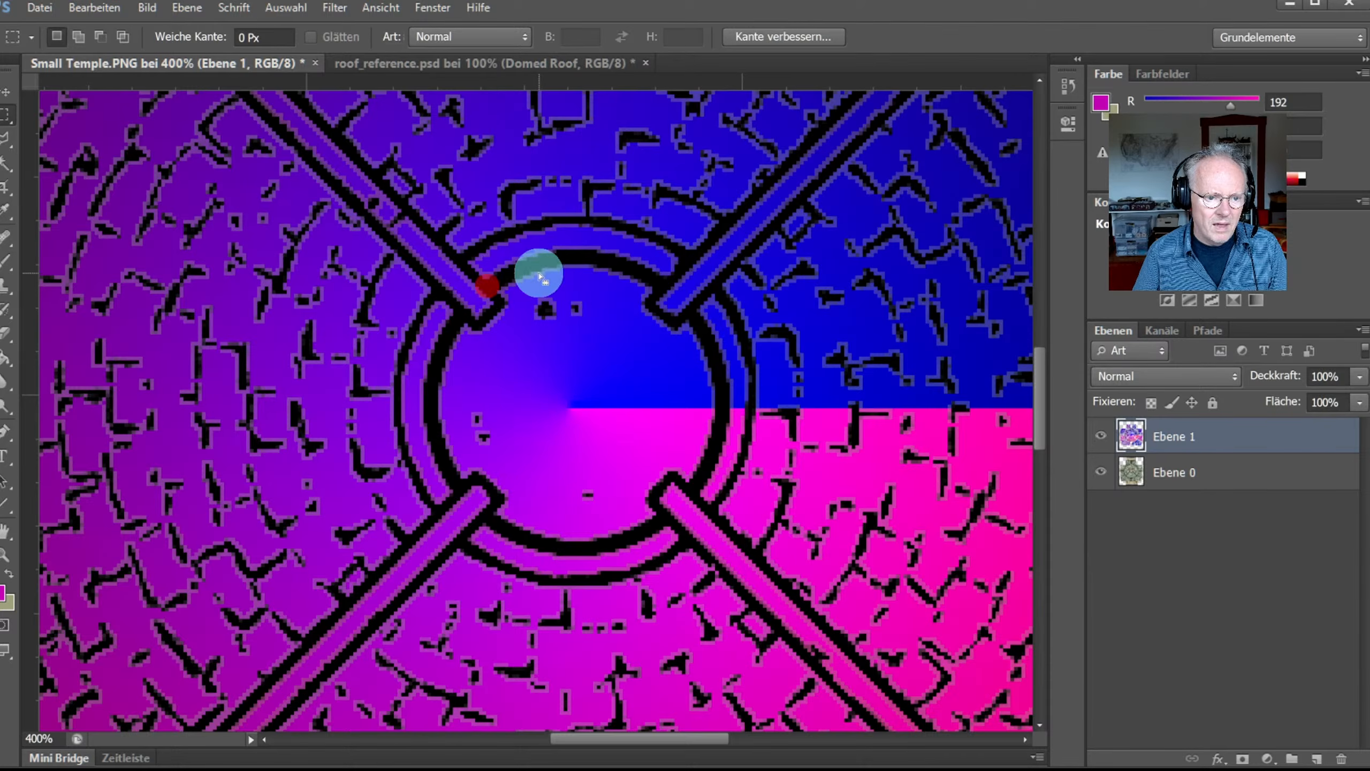
Step: Trace the top and right edge of the inner circle with the Polygonal Lasso
{"action": "left_click", "coordinate": [9, 139]}
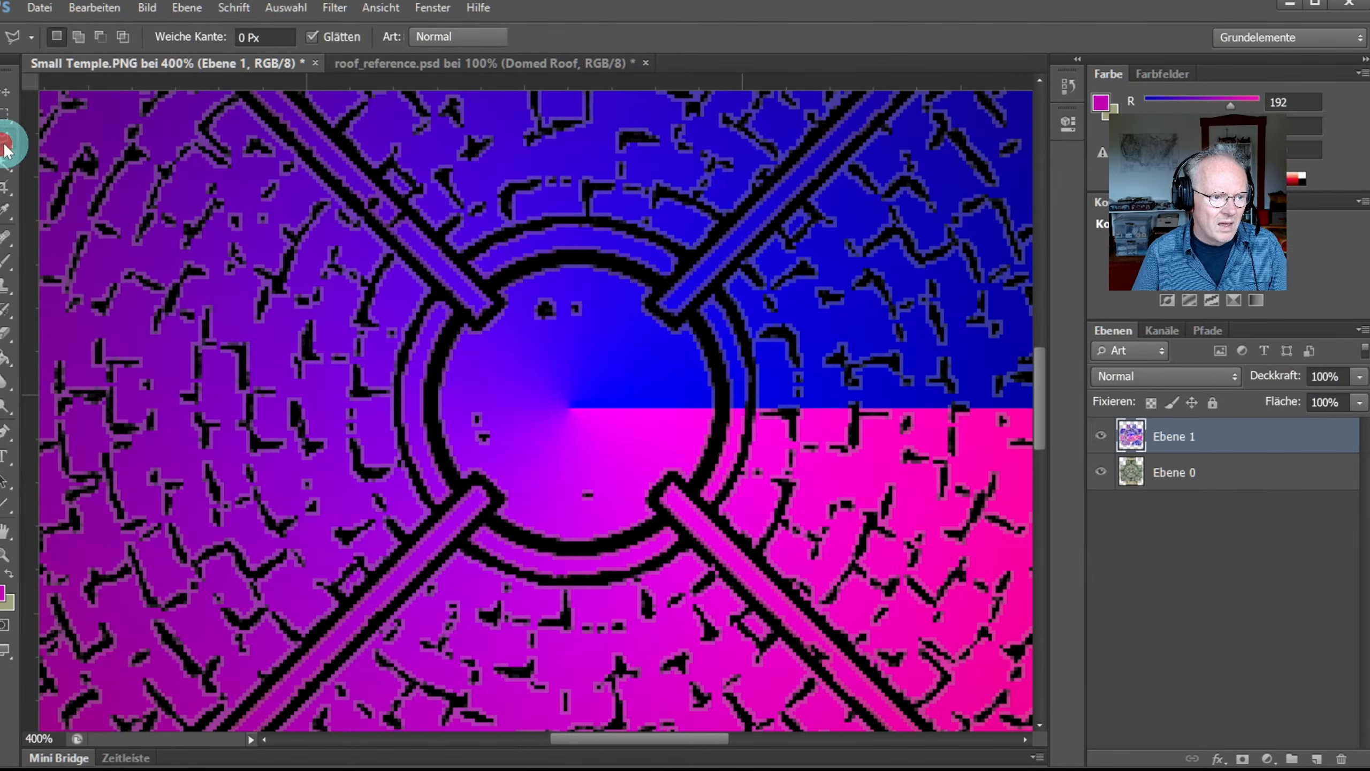
{"action": "left_click", "coordinate": [484, 292]}
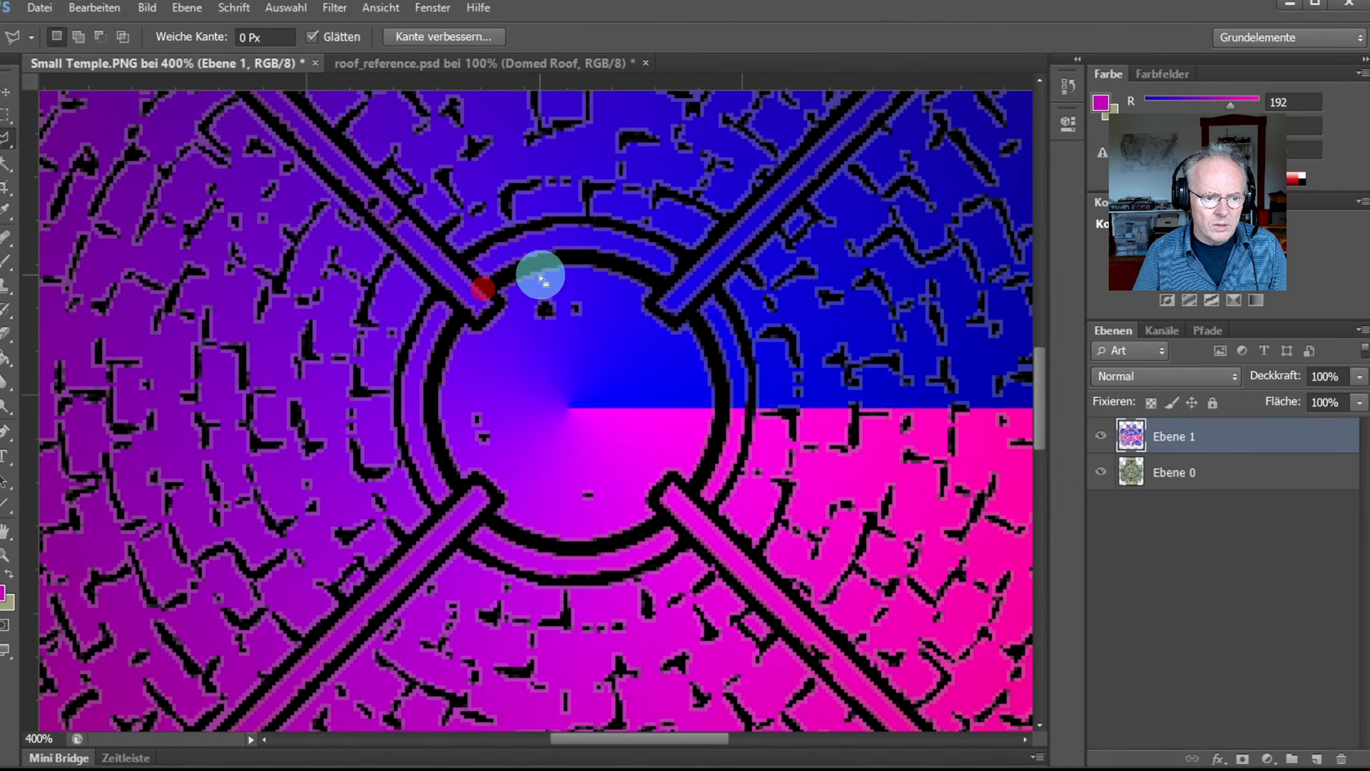
{"action": "left_click", "coordinate": [490, 287]}
{"action": "right_click", "coordinate": [526, 269]}
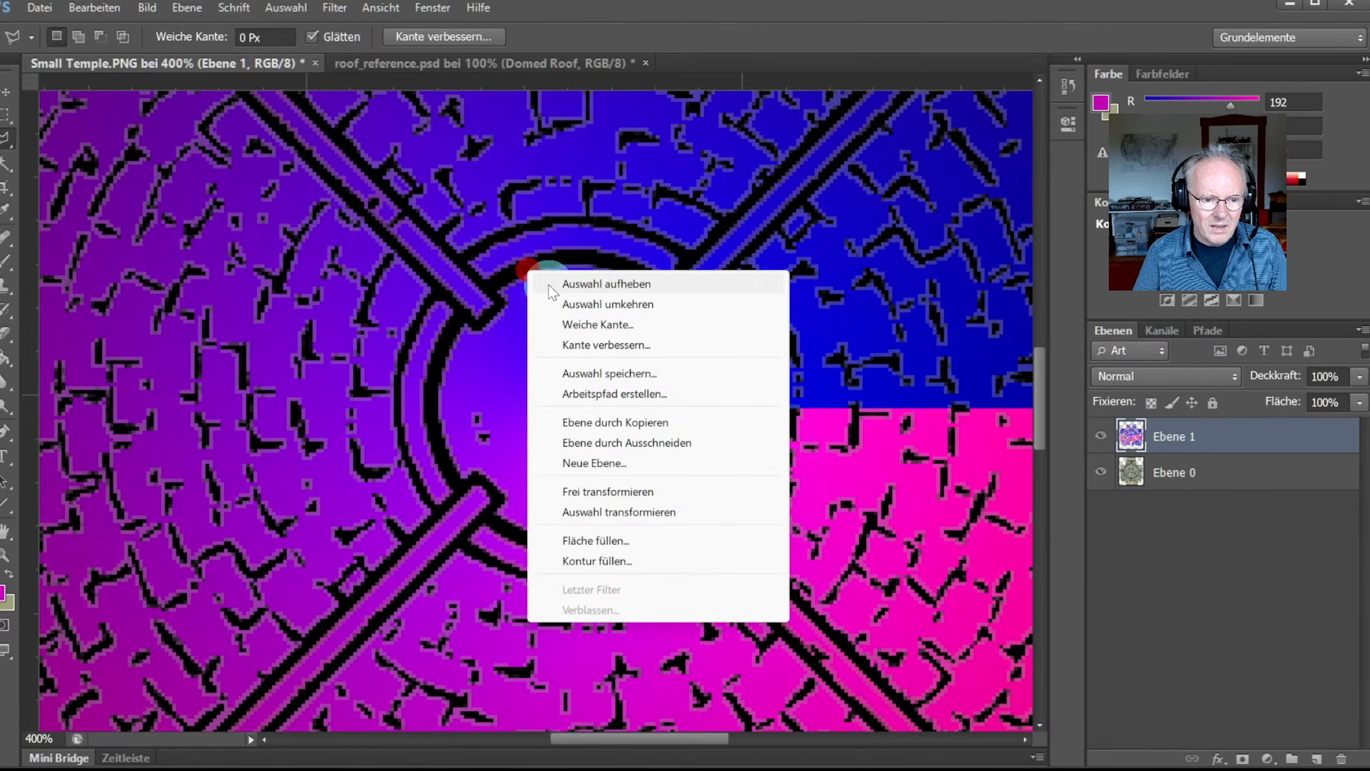
{"action": "left_click", "coordinate": [555, 261]}
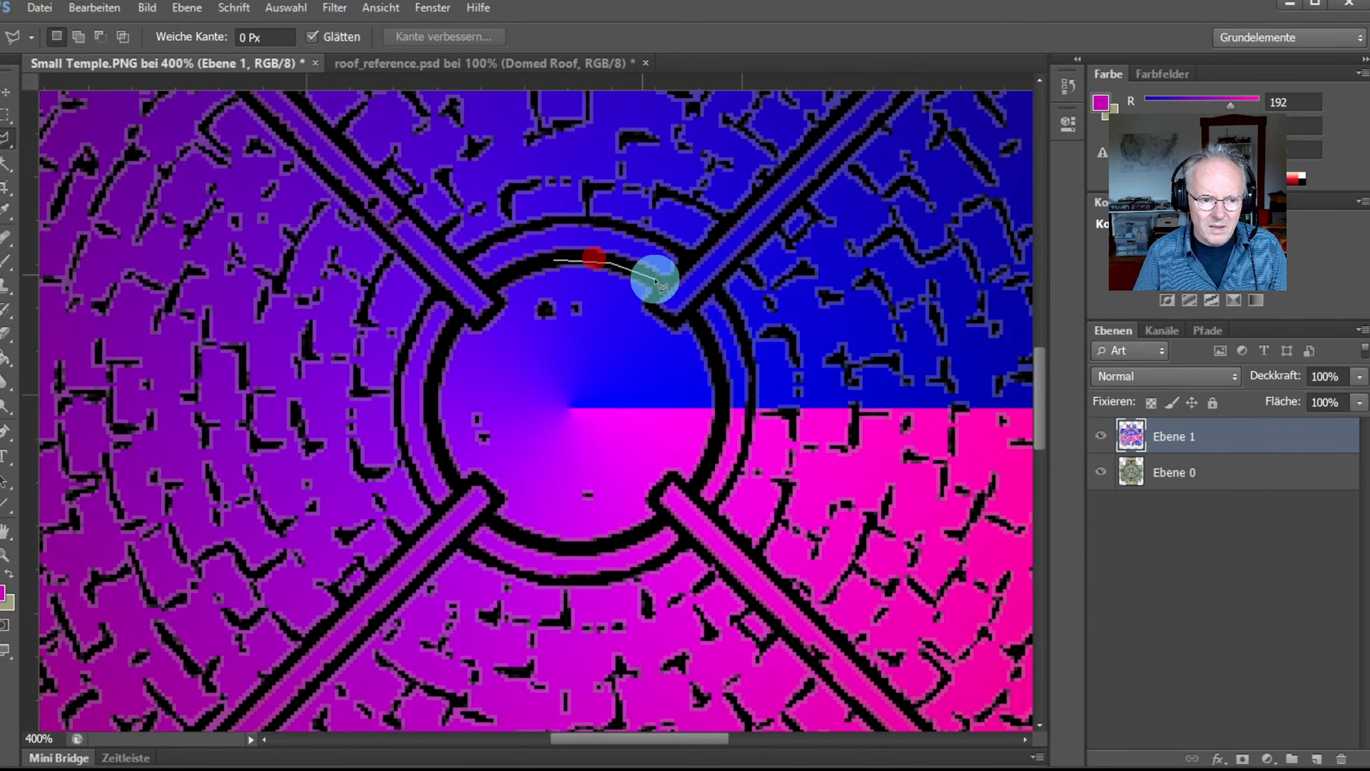
{"action": "left_click", "coordinate": [668, 293]}
{"action": "left_click", "coordinate": [651, 308]}
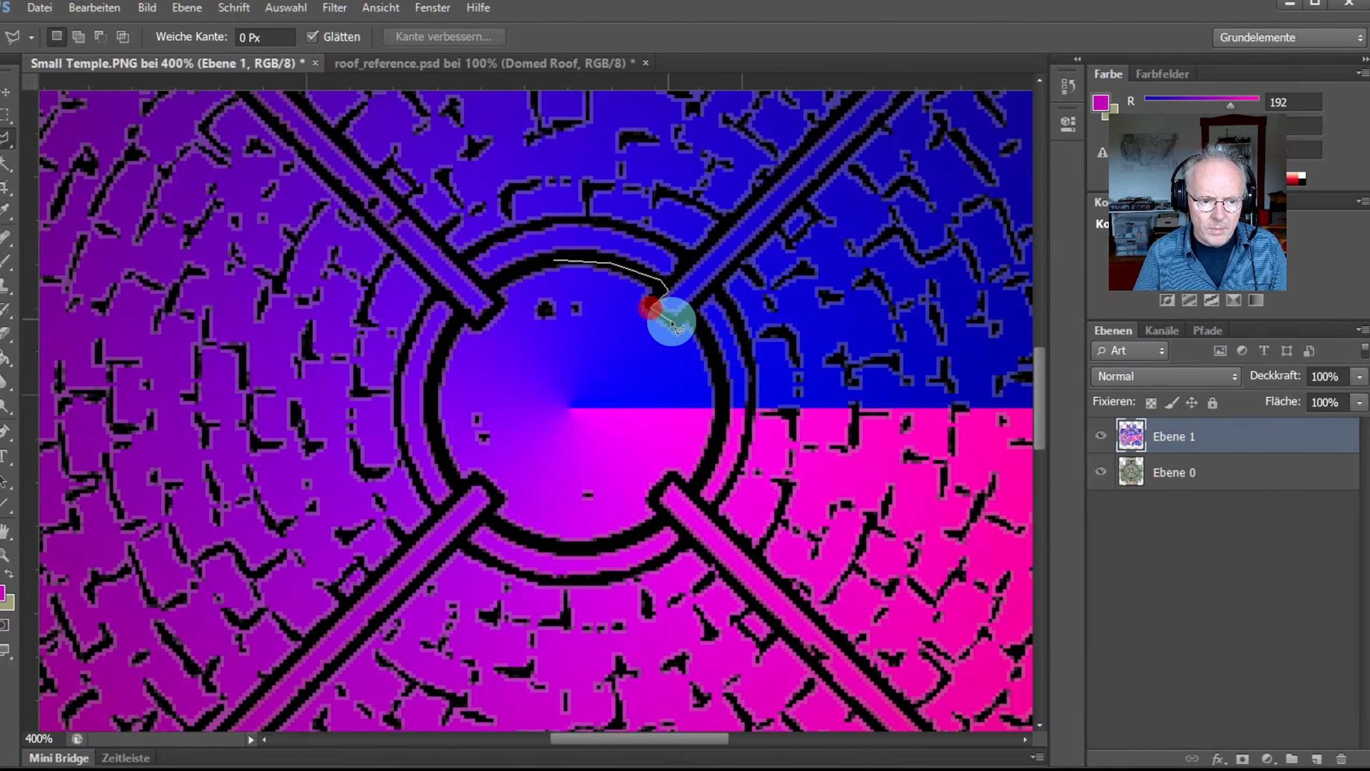
{"action": "left_click", "coordinate": [672, 322]}
{"action": "mouse_move", "coordinate": [692, 321]}
{"action": "left_mouse_down"}
{"action": "mouse_move", "coordinate": [715, 430]}
{"action": "mouse_move", "coordinate": [706, 486]}
{"action": "mouse_move", "coordinate": [673, 478]}
{"action": "left_mouse_up"}
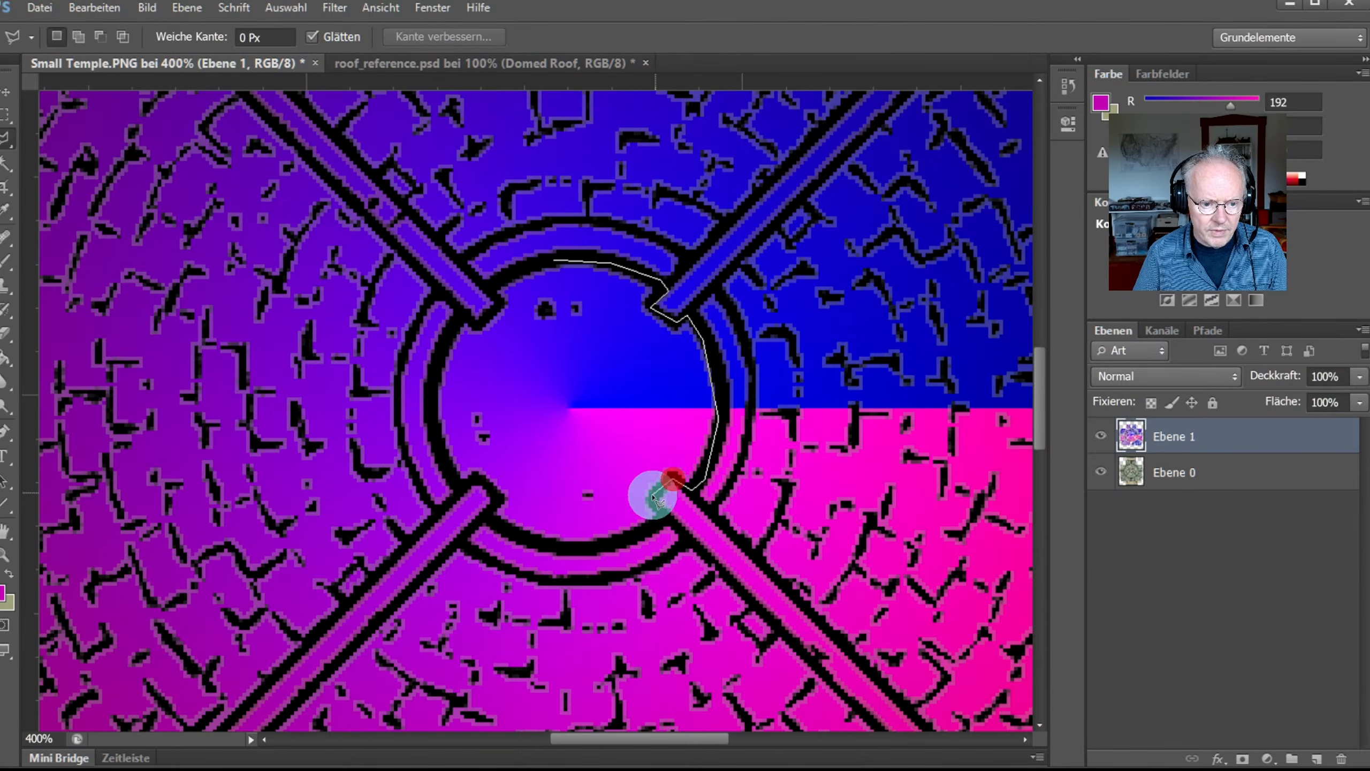
Step: Close the inner-circle selection, delete its colour from Ebene 1, and fit the image
{"action": "mouse_move", "coordinate": [656, 532]}
{"action": "left_mouse_down"}
{"action": "mouse_move", "coordinate": [571, 554]}
{"action": "mouse_move", "coordinate": [493, 526]}
{"action": "left_mouse_up"}
{"action": "left_click", "coordinate": [500, 500]}
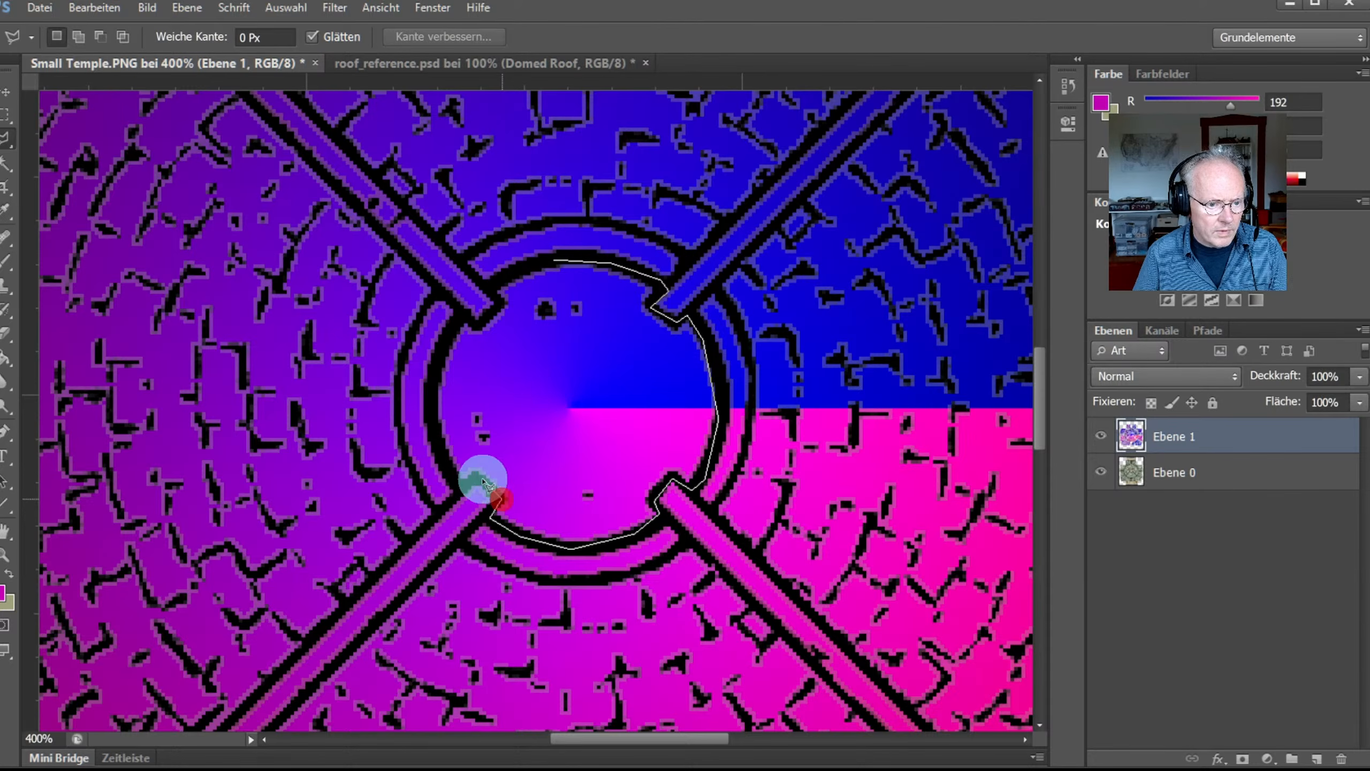
{"action": "left_click", "coordinate": [466, 494]}
{"action": "left_click", "coordinate": [433, 432]}
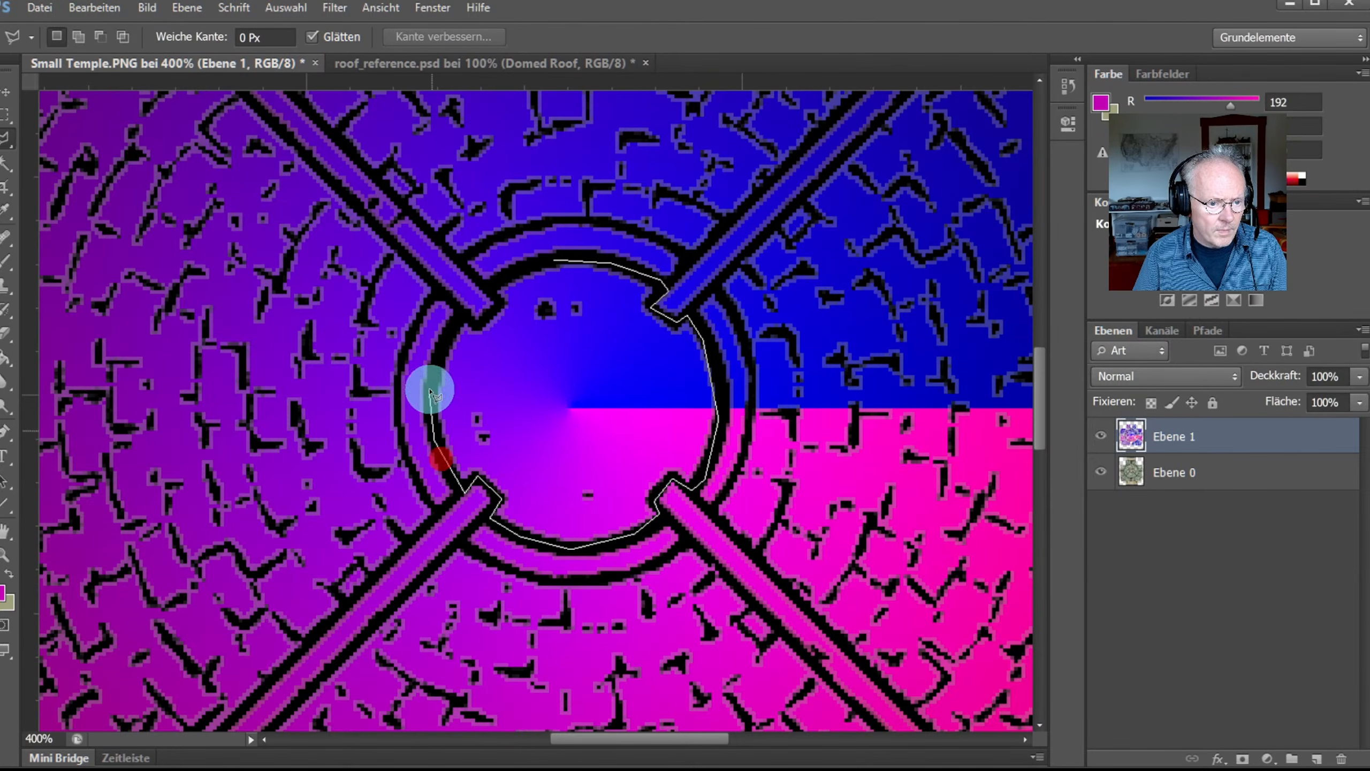
{"action": "left_click", "coordinate": [431, 387]}
{"action": "left_click", "coordinate": [477, 324]}
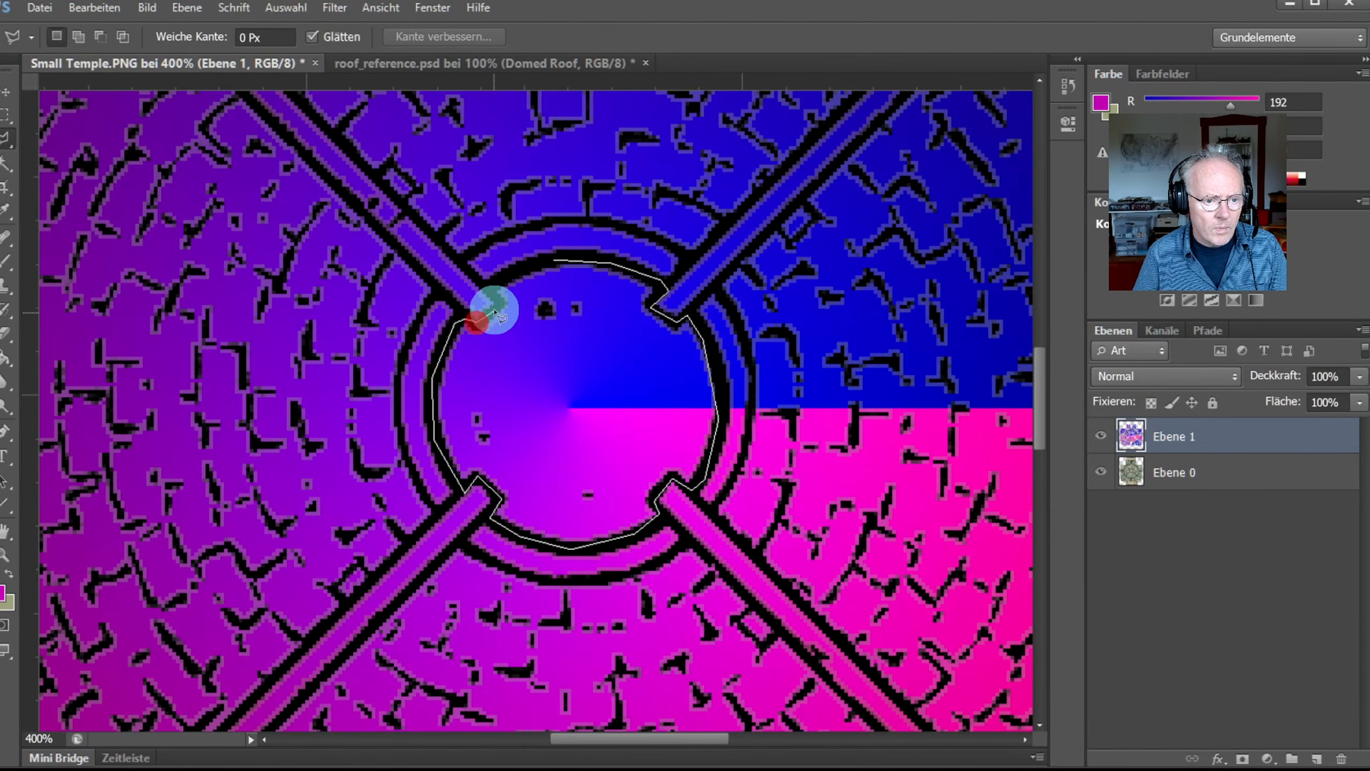
{"action": "left_click", "coordinate": [537, 267]}
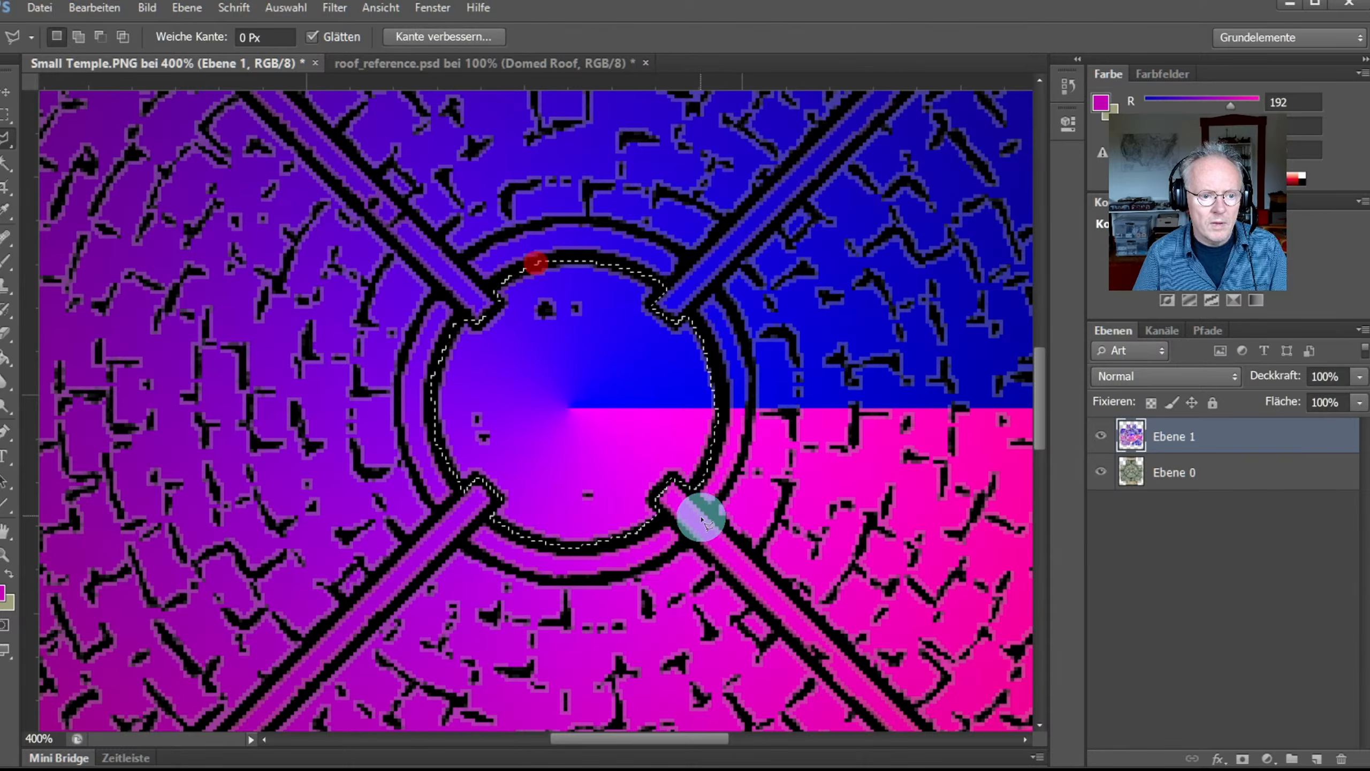
{"action": "key", "text": "Delete"}
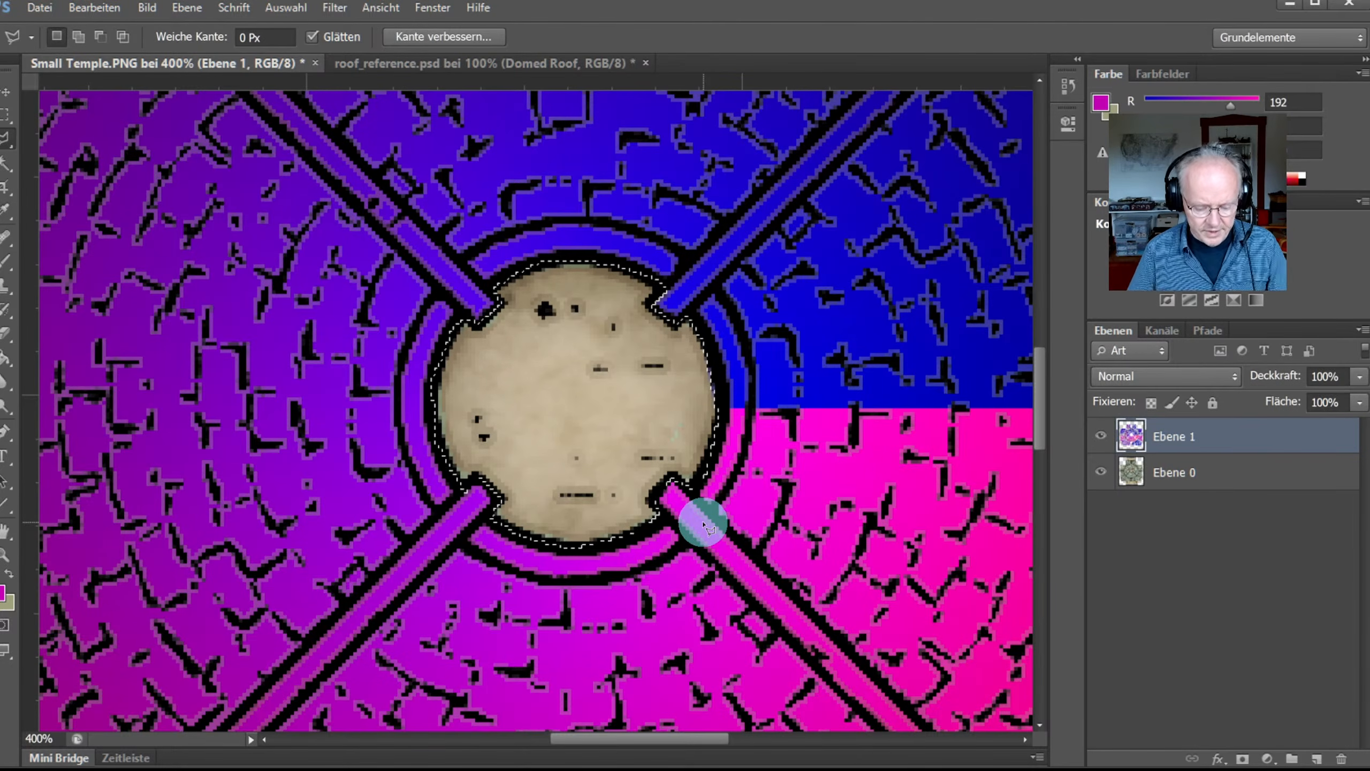
{"action": "key", "text": "ctrl+0"}
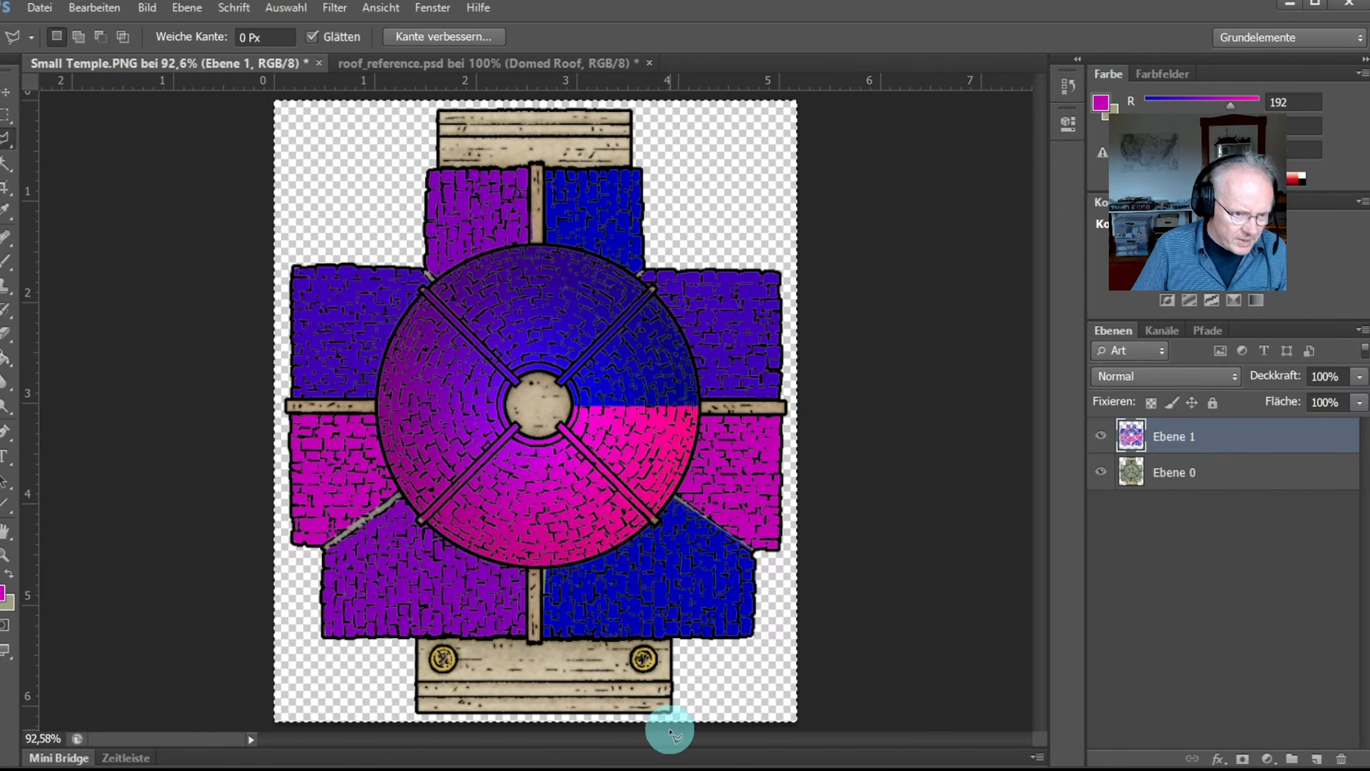
Step: Zoom in on the lower dome and lasso-select the strip beside the lower pillar
{"action": "left_click", "coordinate": [5, 554]}
{"action": "left_click", "coordinate": [546, 600]}
{"action": "left_click", "coordinate": [547, 600]}
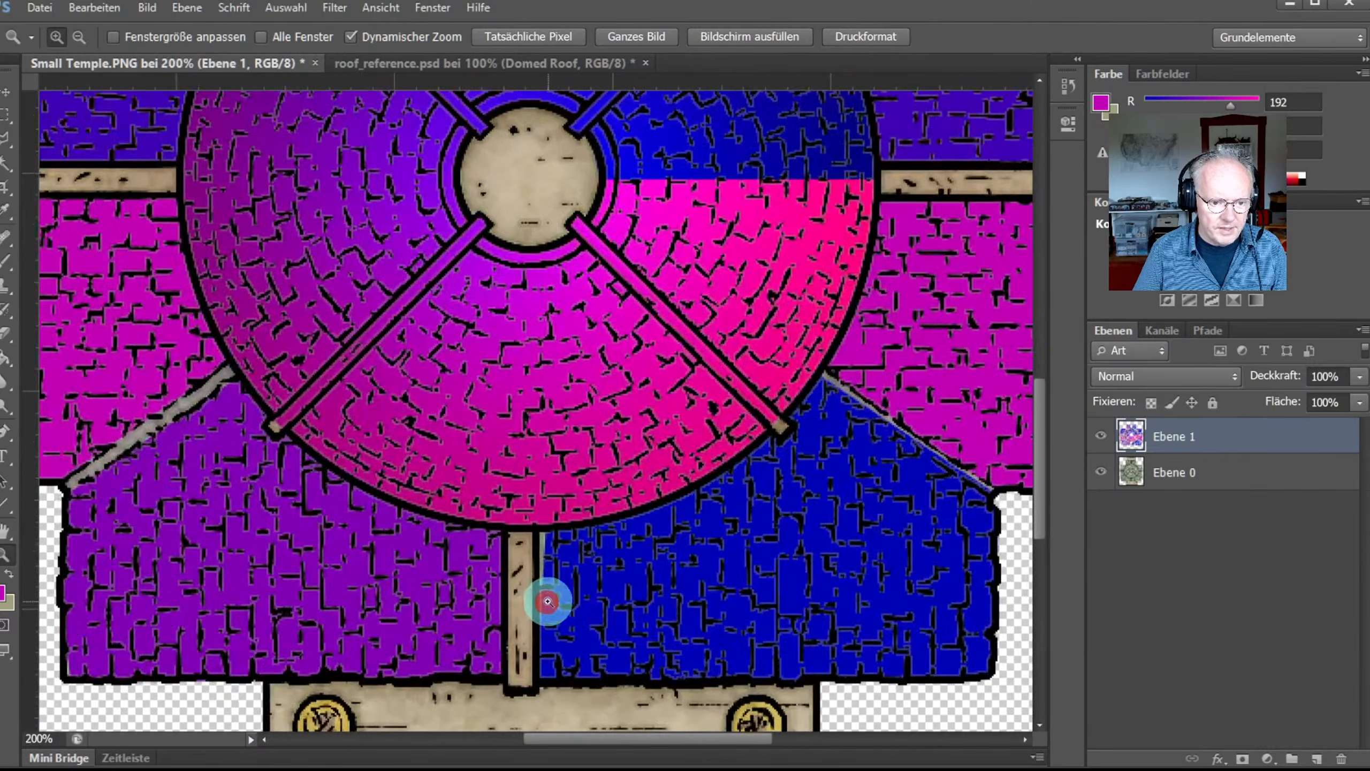
{"action": "left_click", "coordinate": [550, 583]}
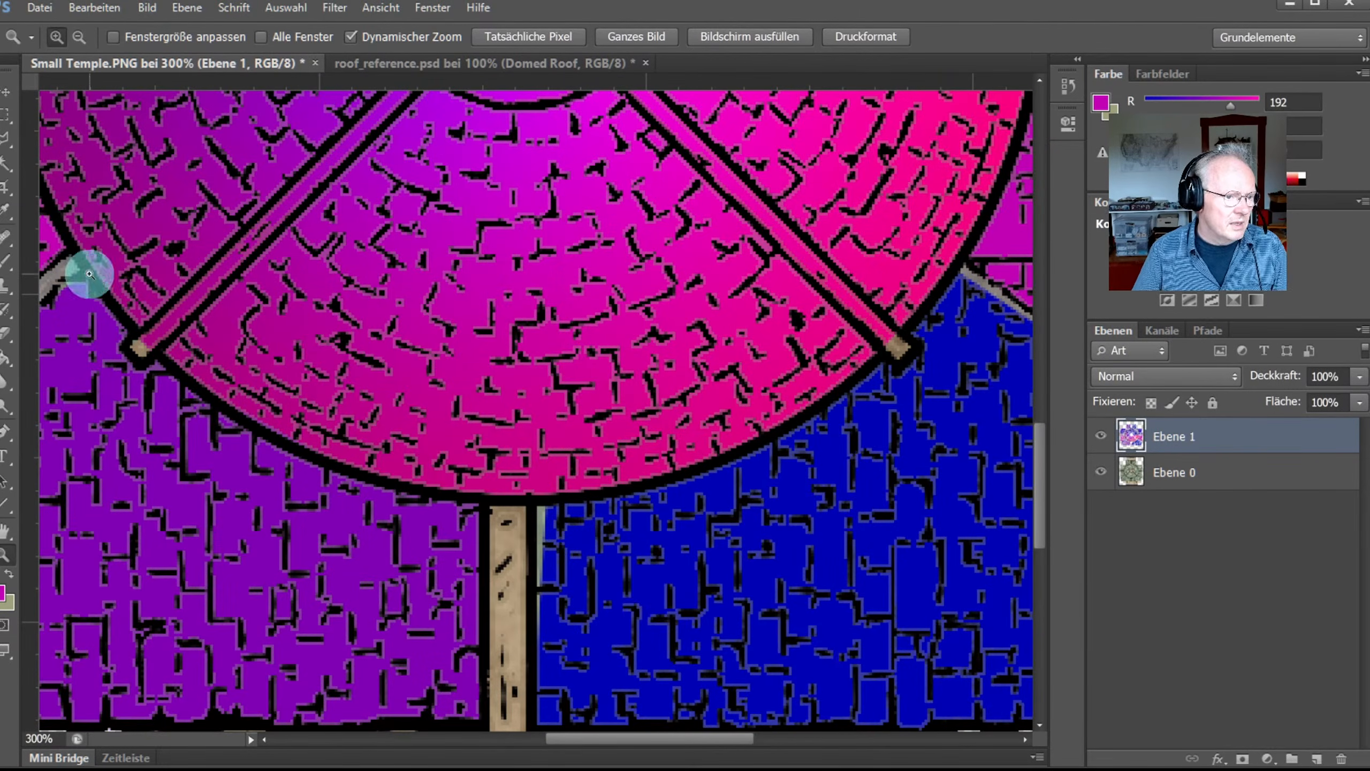
{"action": "left_click", "coordinate": [8, 139]}
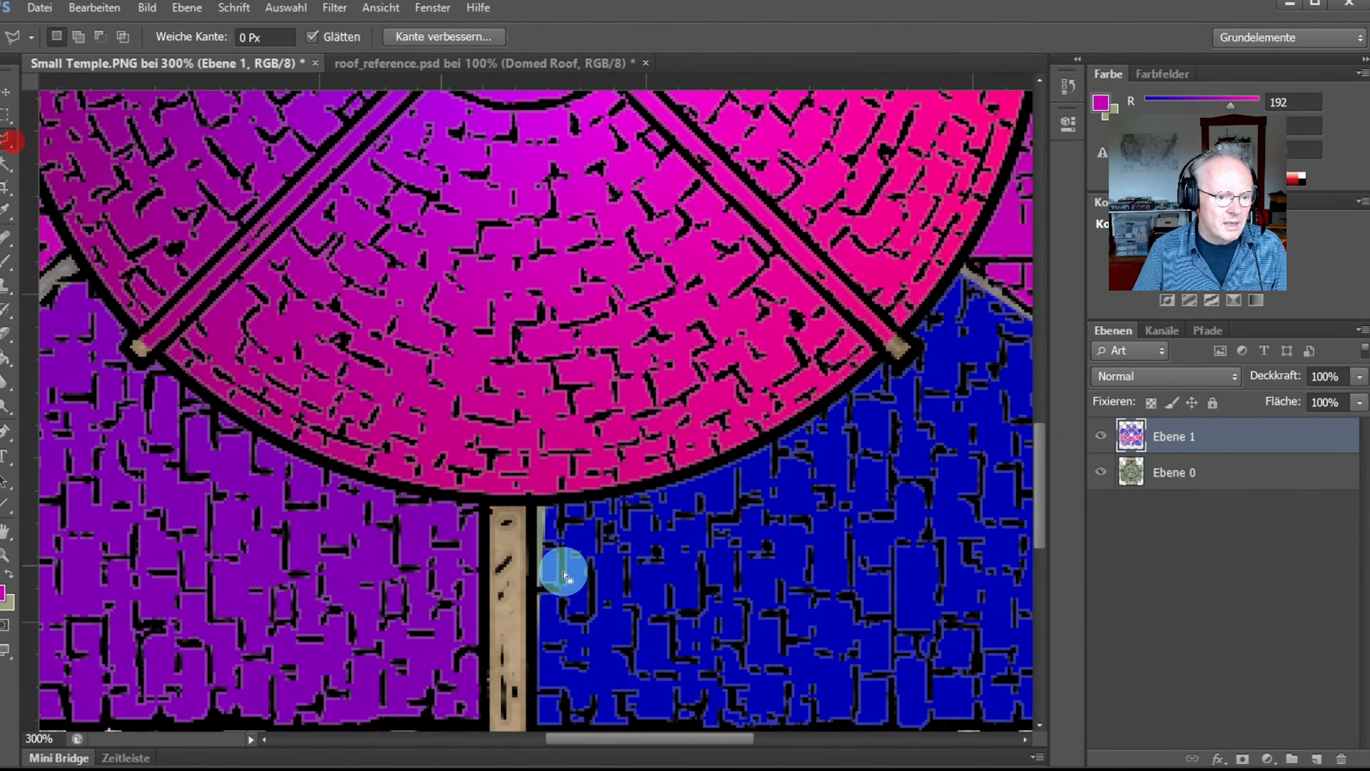
{"action": "left_click", "coordinate": [530, 501]}
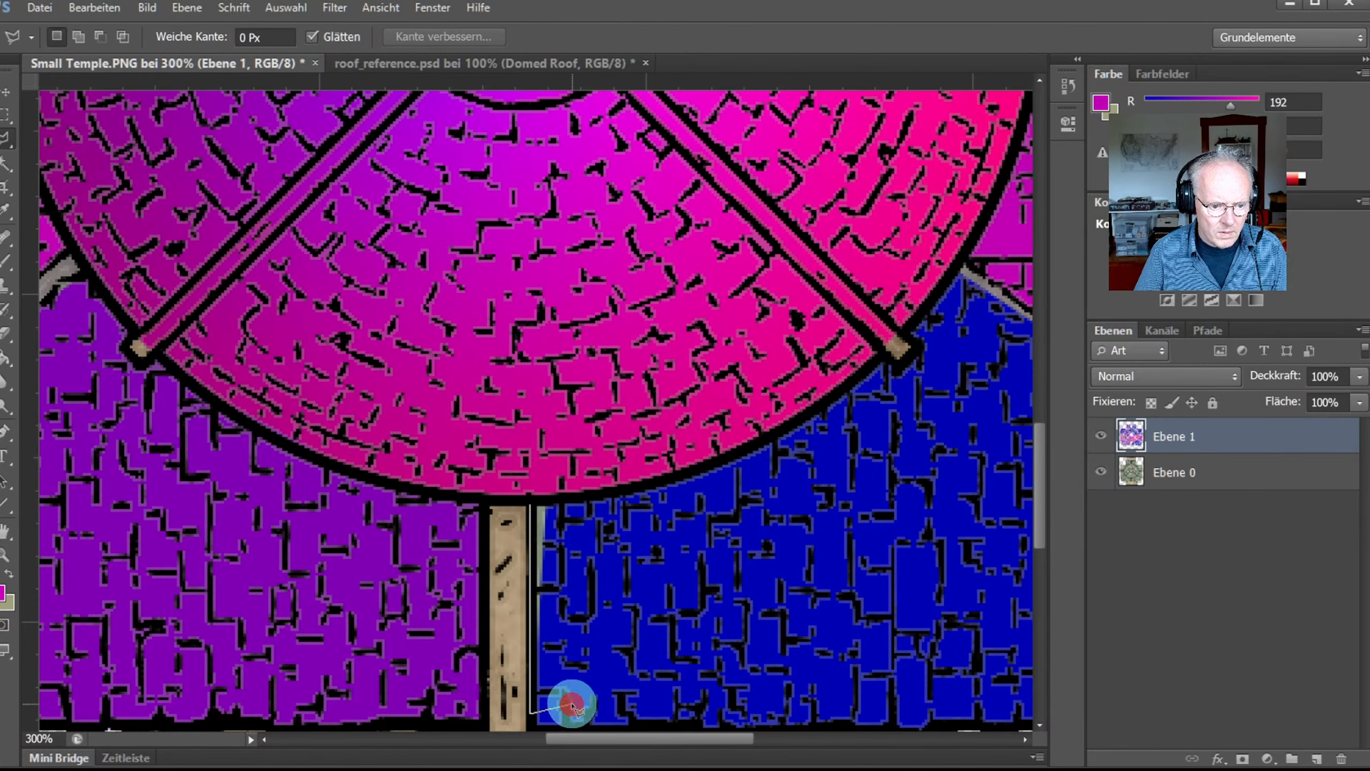
{"action": "left_click", "coordinate": [542, 505]}
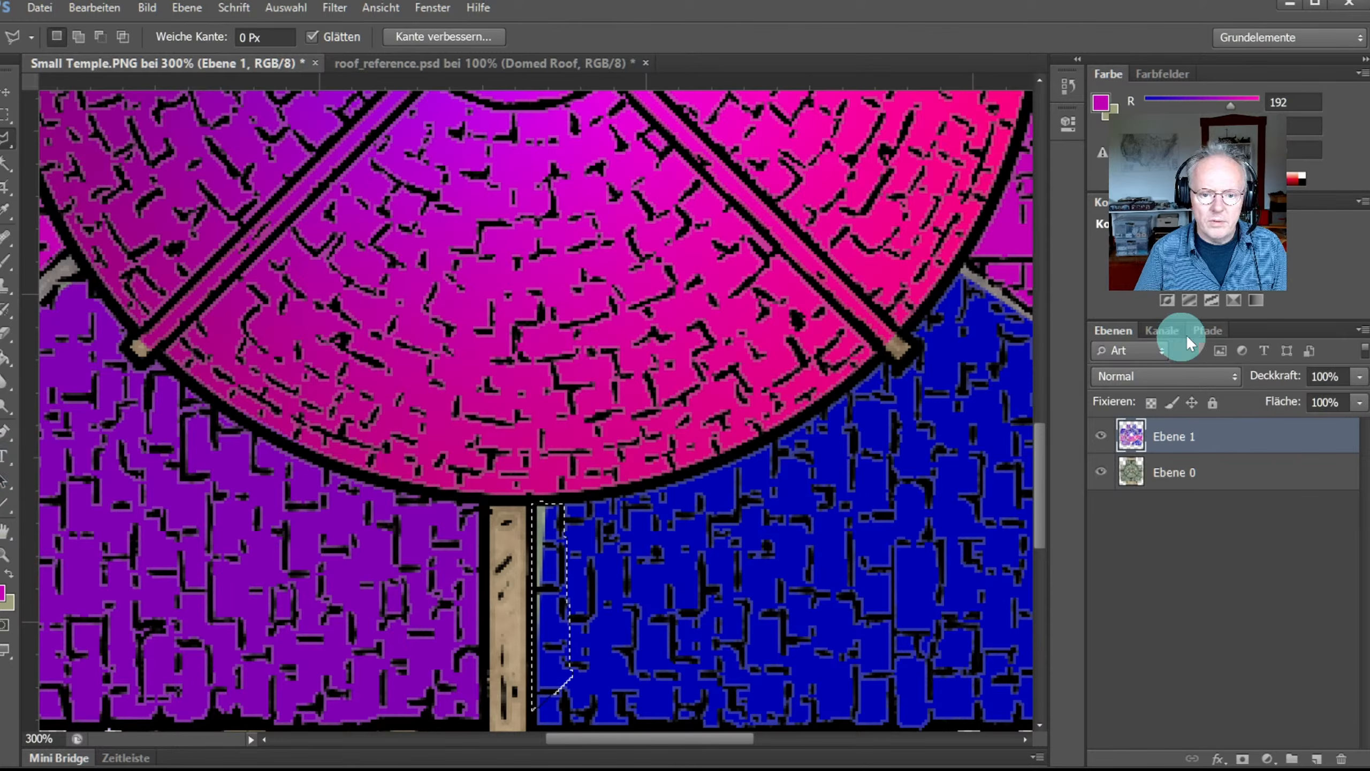
Step: Sample the lower-right roof's dark blue as the foreground colour
{"action": "left_click", "coordinate": [7, 227]}
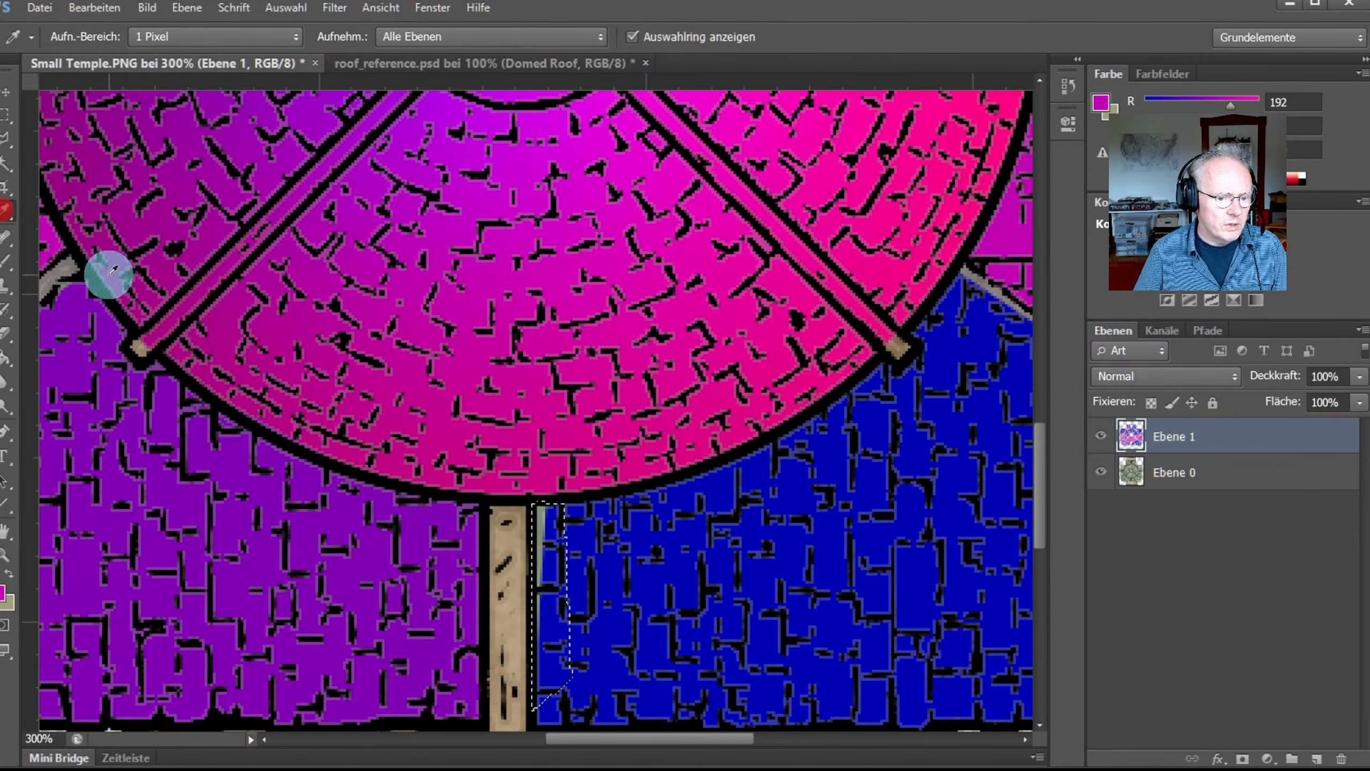
{"action": "left_click", "coordinate": [652, 577]}
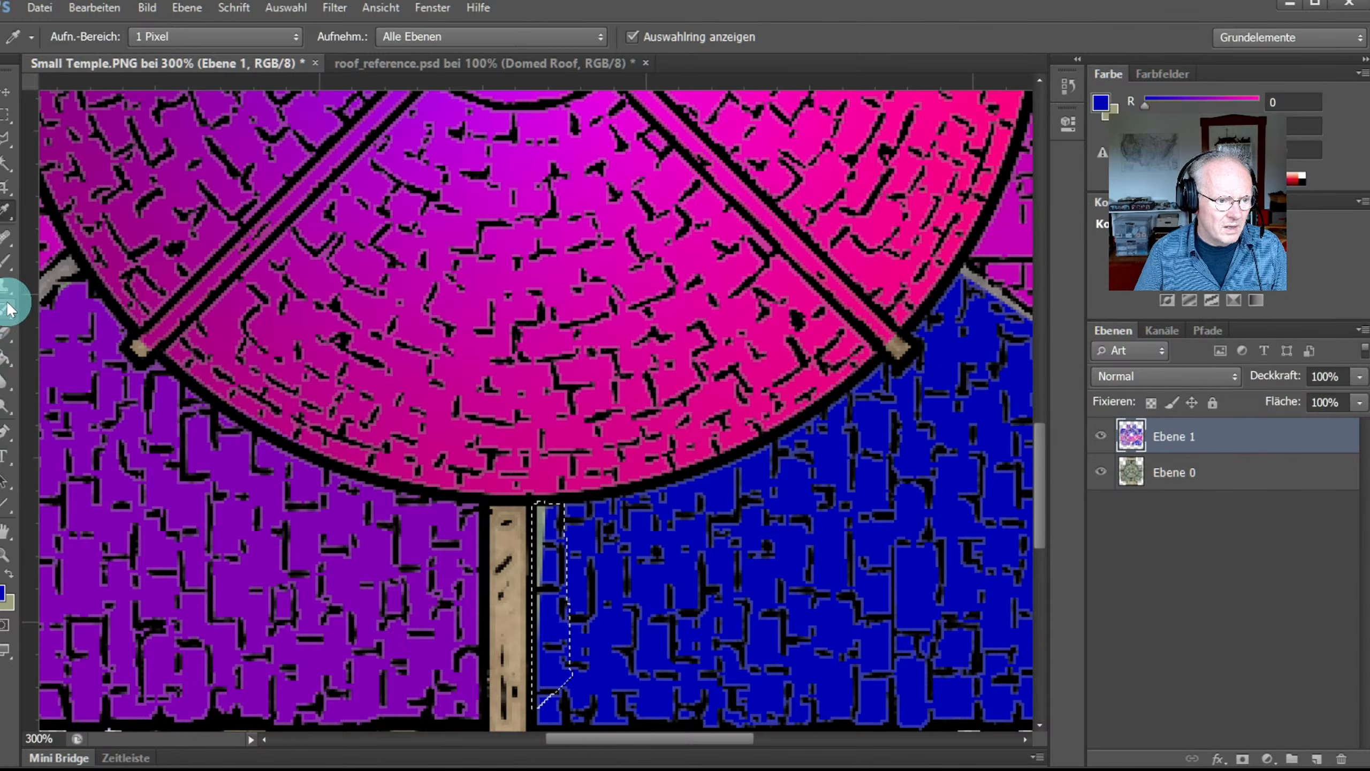
{"action": "left_click", "coordinate": [5, 351]}
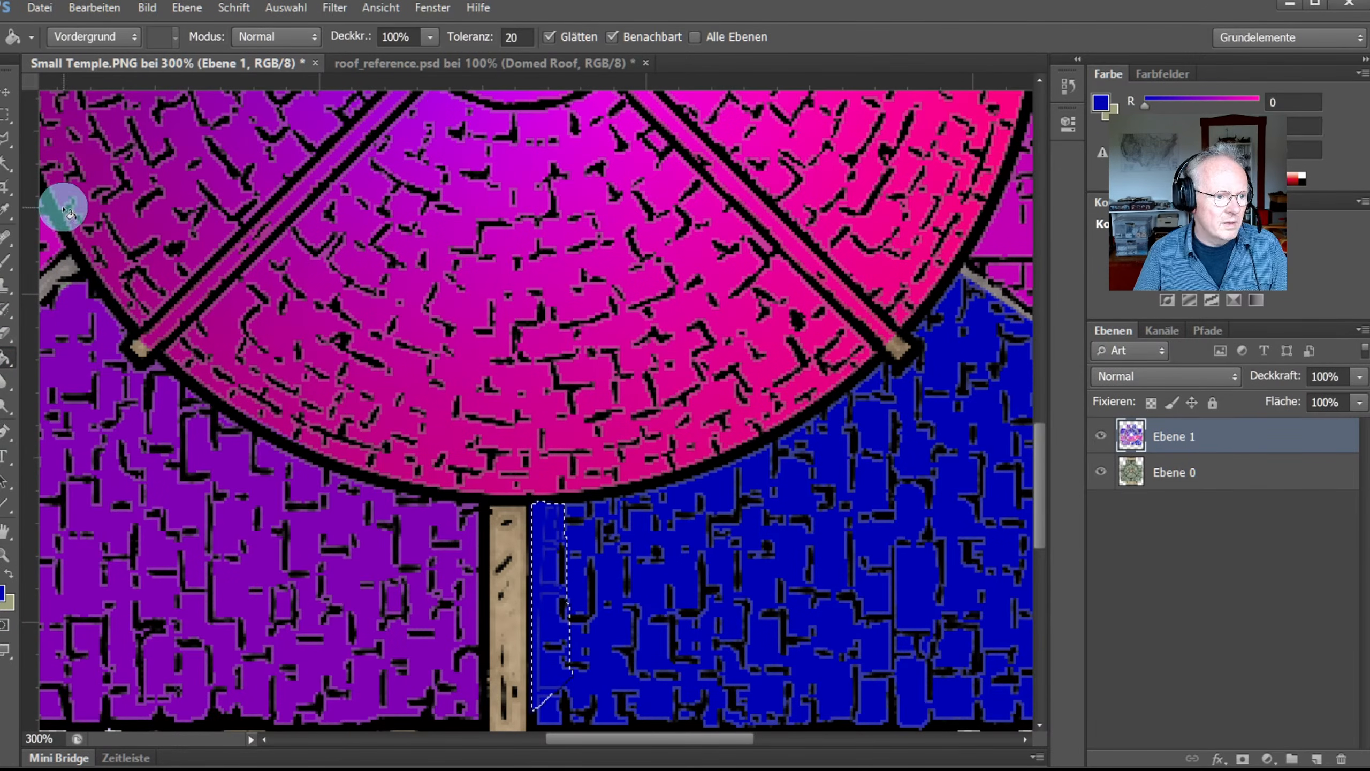
{"action": "left_click", "coordinate": [7, 162]}
Step: Select the black line work on Ebene 0 and delete the colour covering it on Ebene 1
{"action": "left_click", "coordinate": [567, 497]}
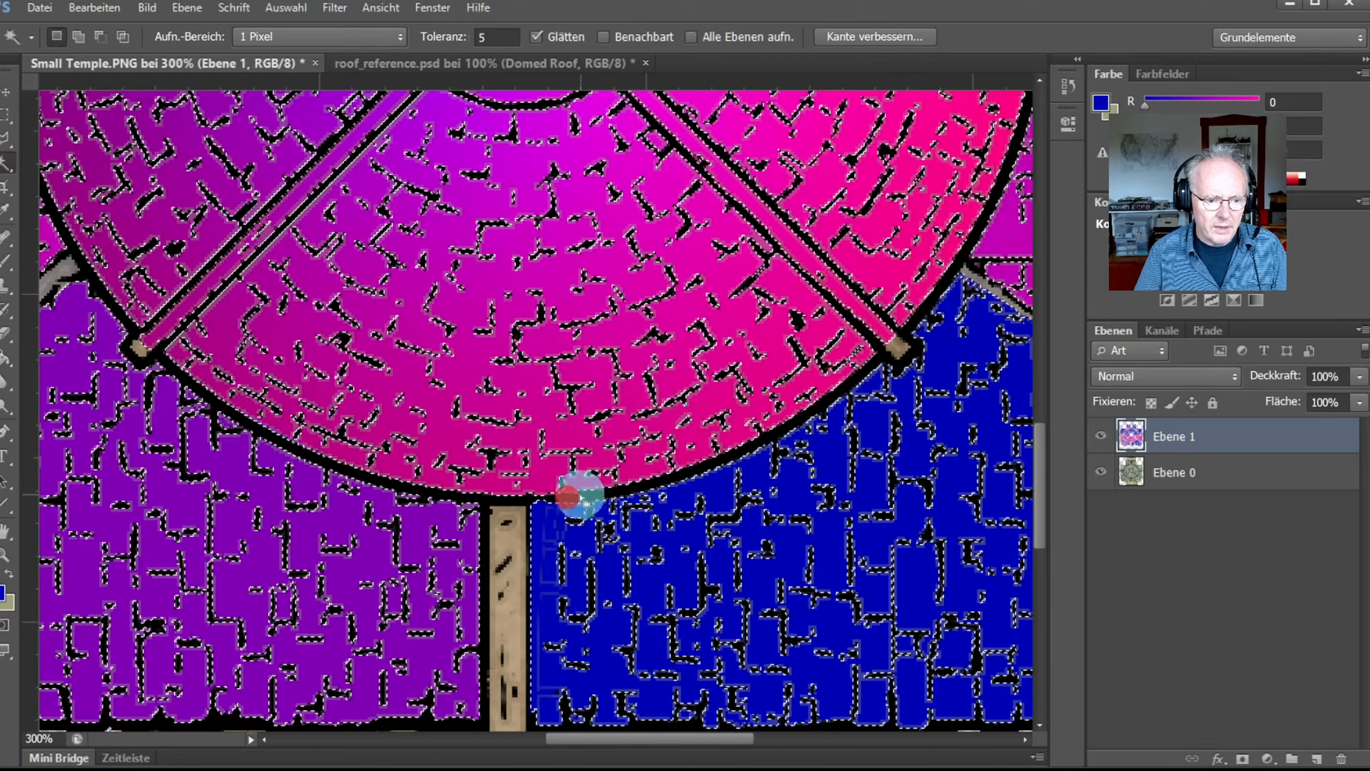
{"action": "left_click", "coordinate": [1175, 488]}
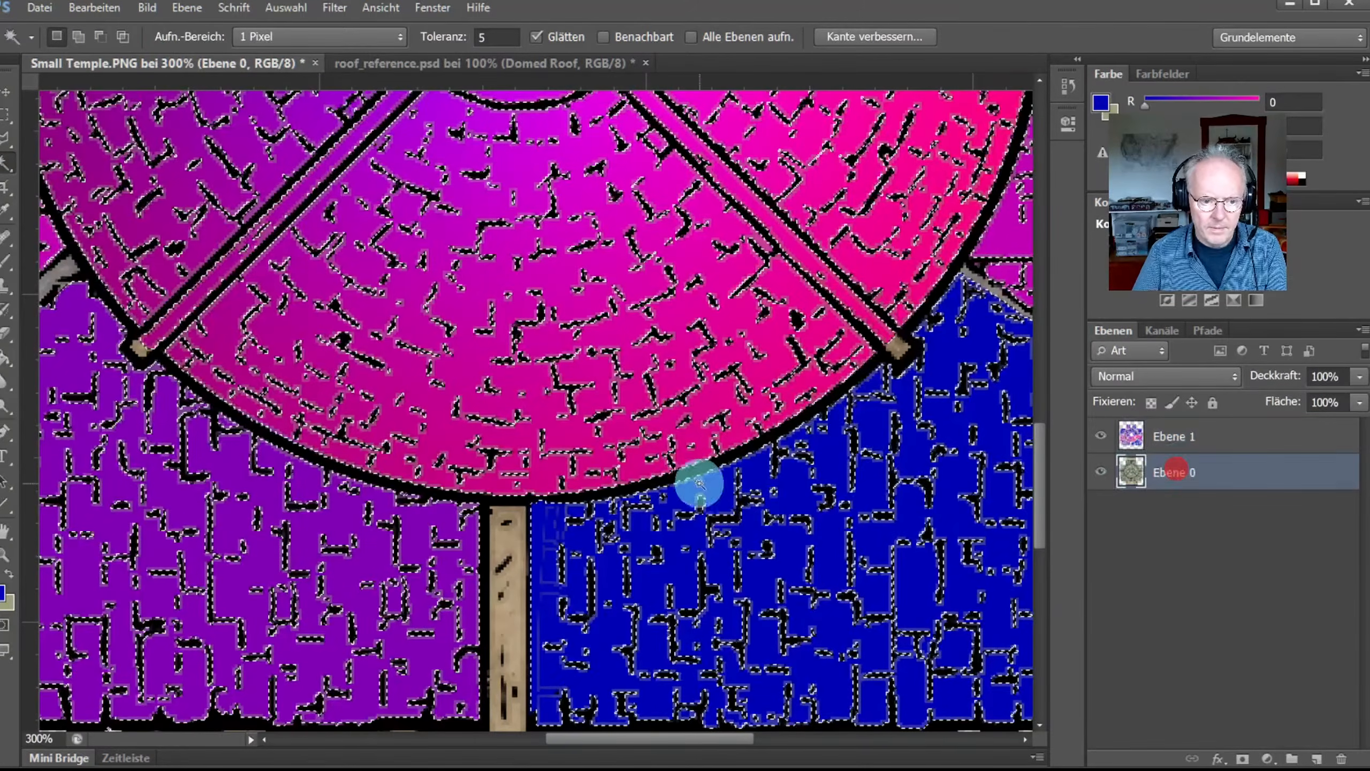
{"action": "left_click", "coordinate": [605, 489]}
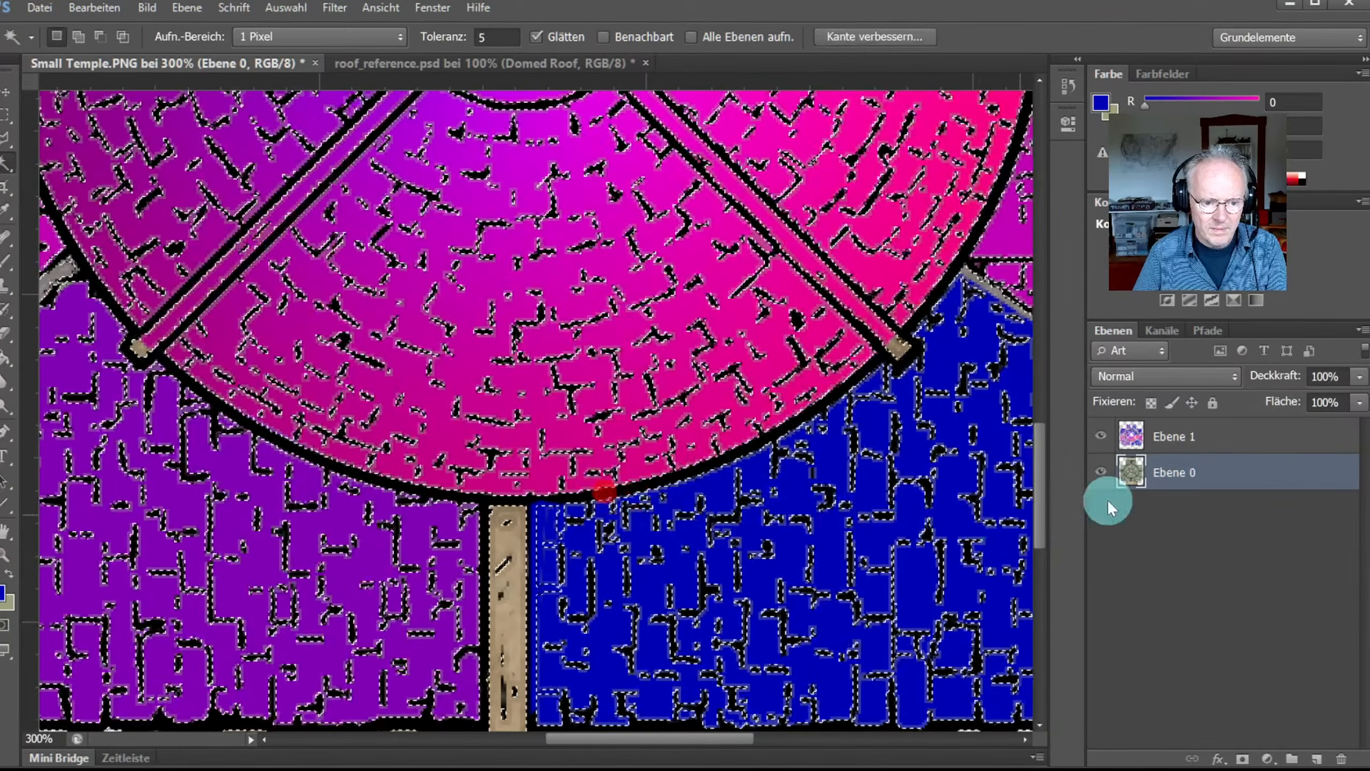
{"action": "left_click", "coordinate": [1161, 435]}
{"action": "key", "text": "Delete"}
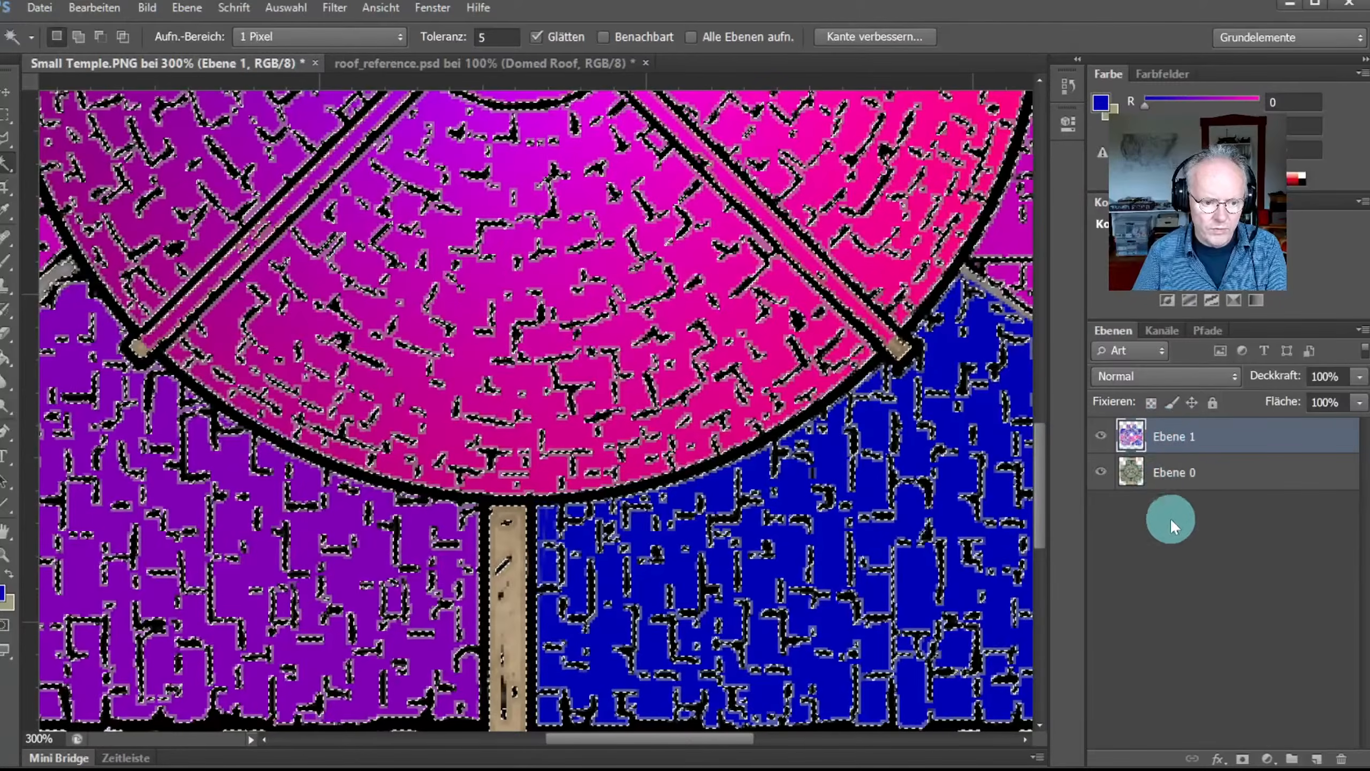
{"action": "key", "text": "ctrl+d"}
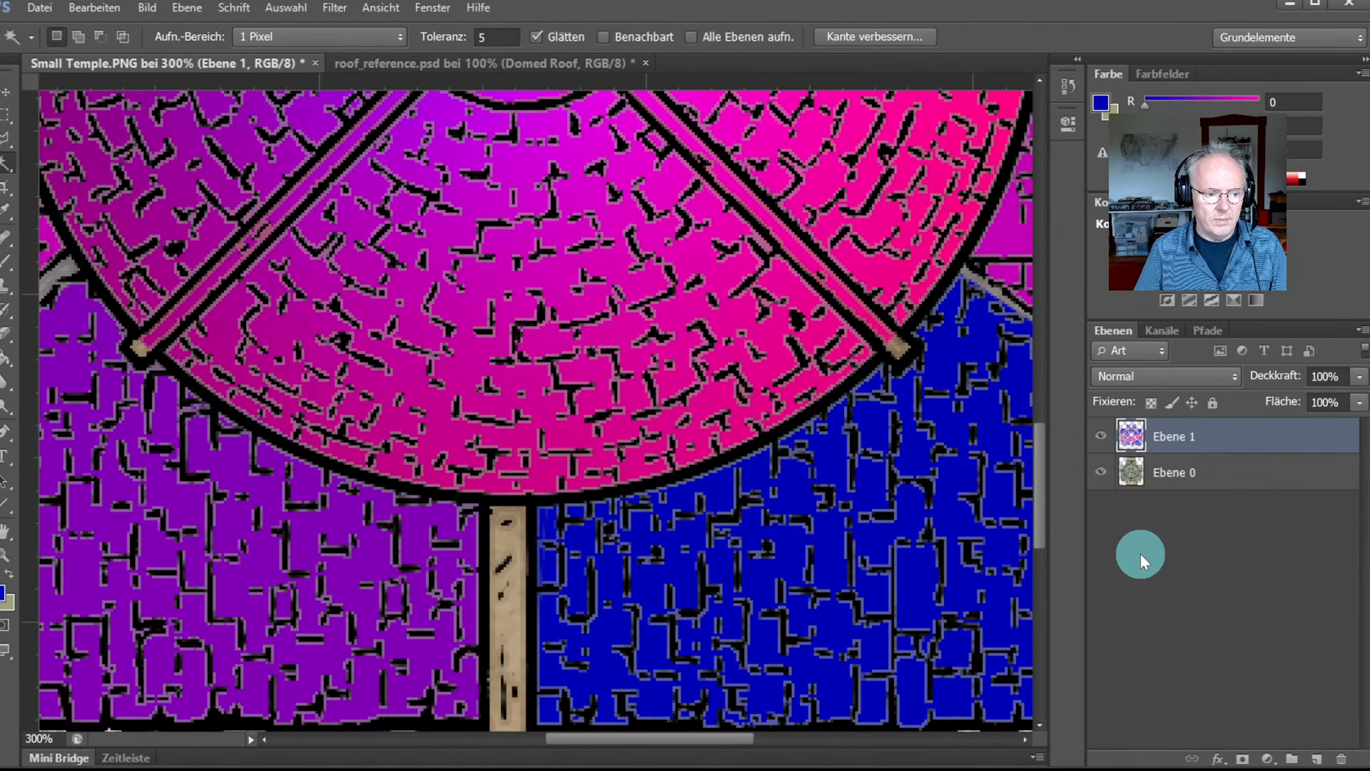
Step: Fit the image to the window, hide the artwork layer Ebene 0, and start Save As
{"action": "key", "text": "ctrl+0"}
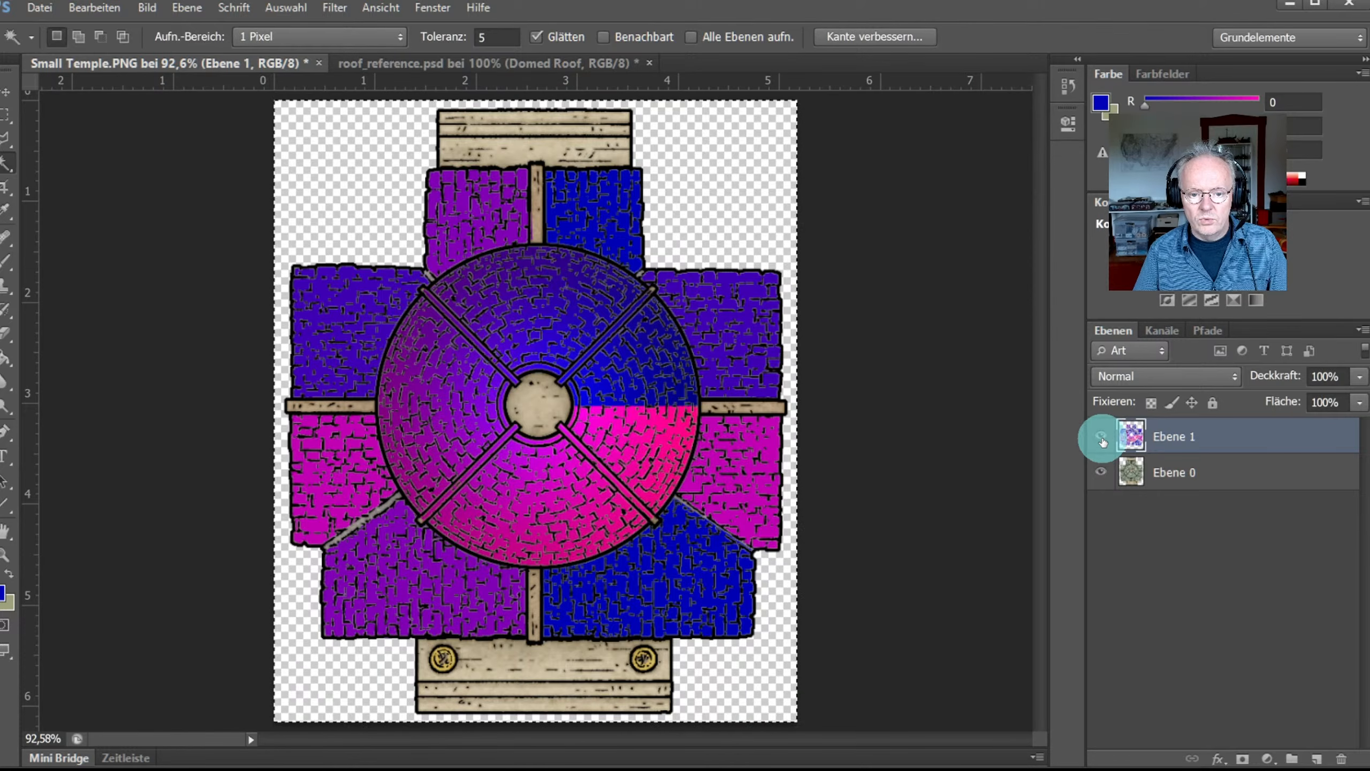
{"action": "left_click", "coordinate": [1101, 473]}
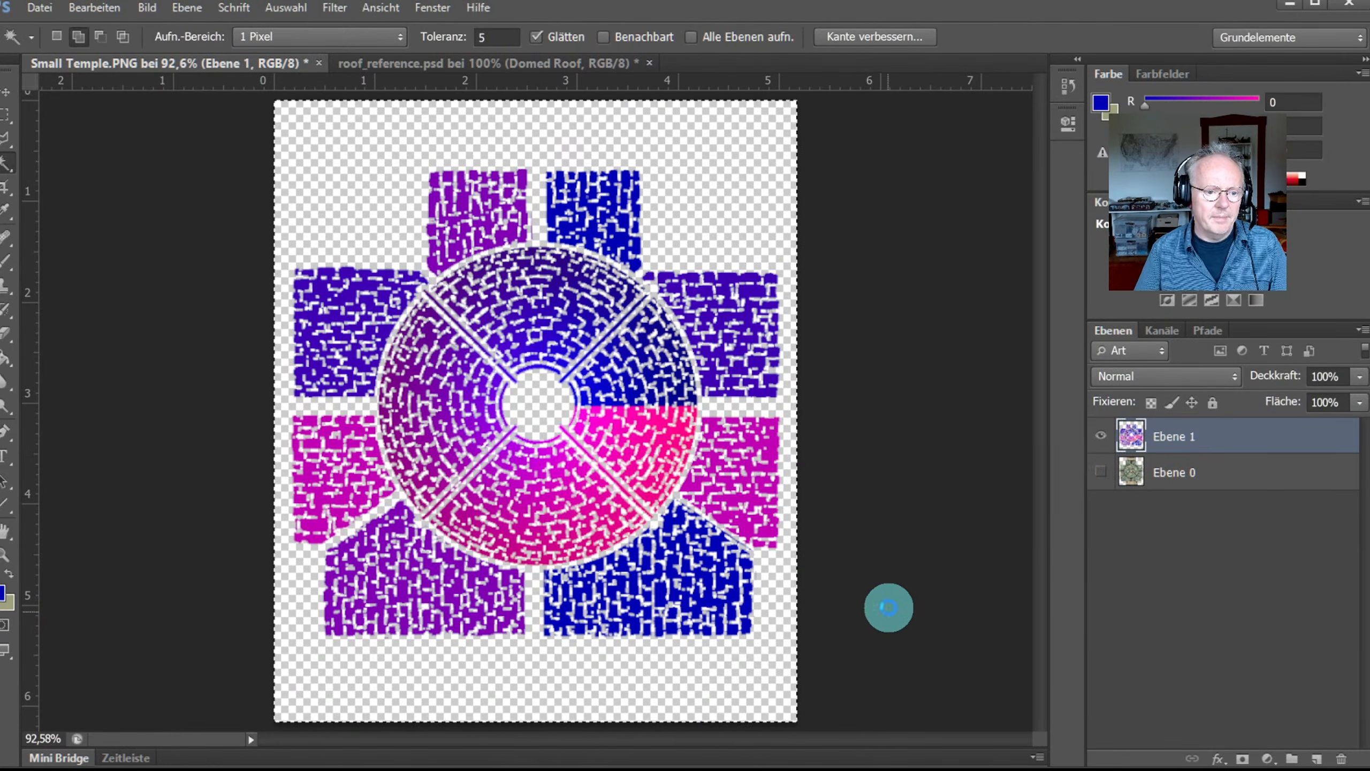
{"action": "key", "text": "ctrl+shift+s"}
Step: Save the colour map as PNG, overwriting the existing Small Temple_map.PNG
{"action": "left_click", "coordinate": [716, 626]}
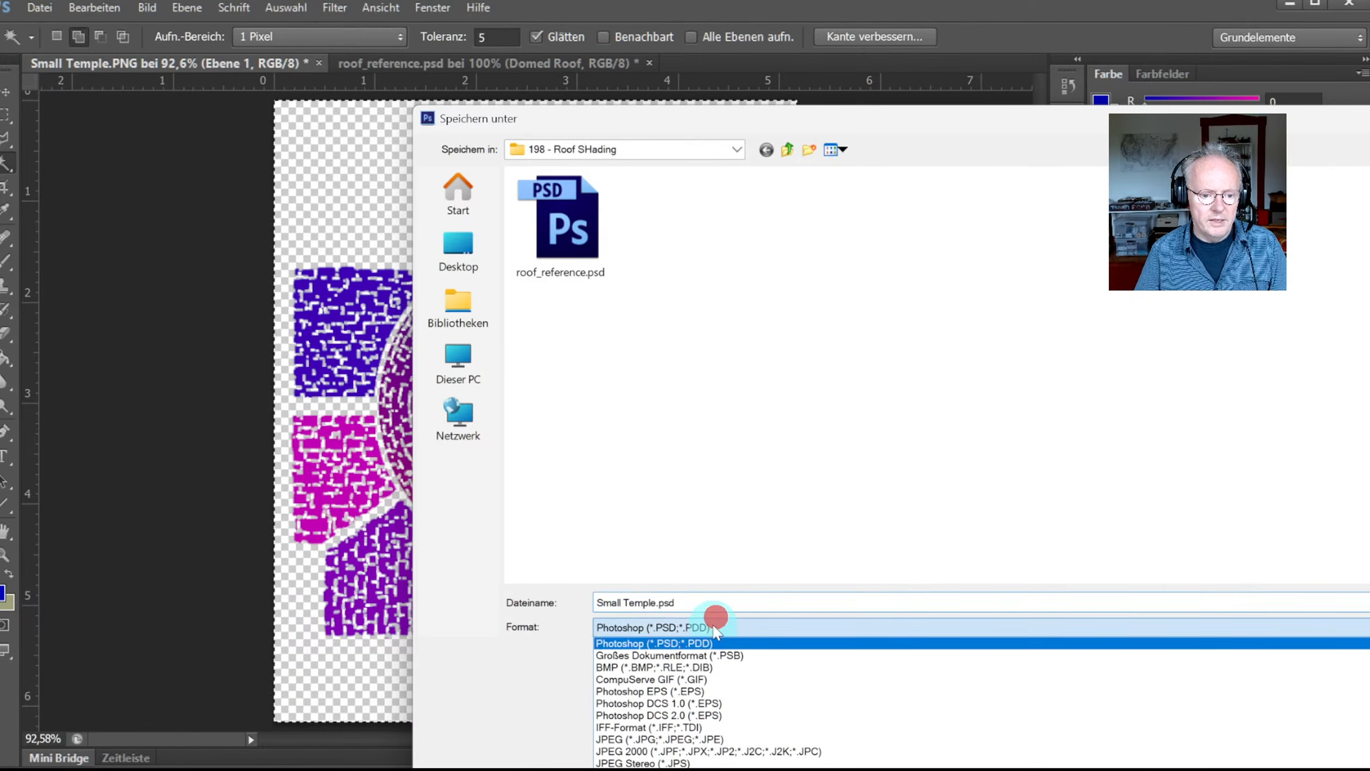
{"action": "left_click", "coordinate": [729, 770]}
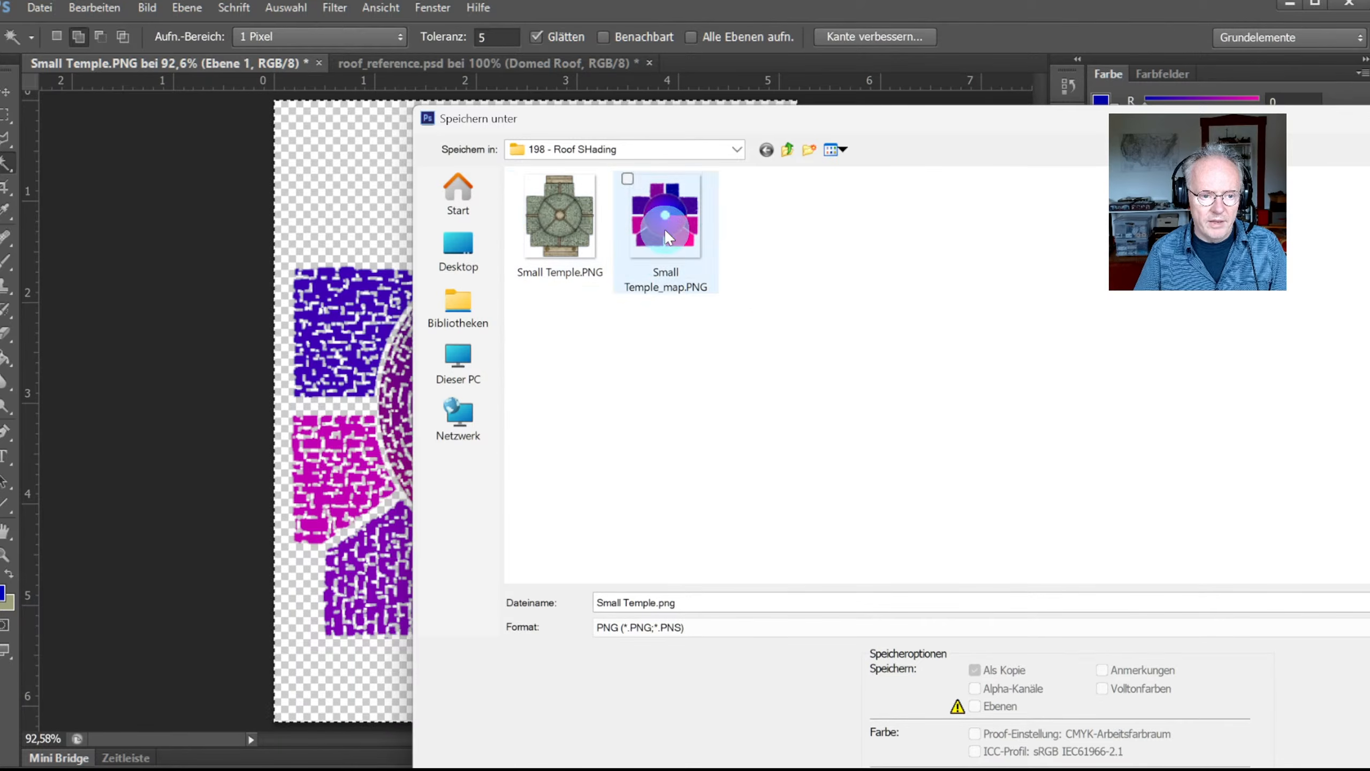
{"action": "left_click", "coordinate": [666, 254]}
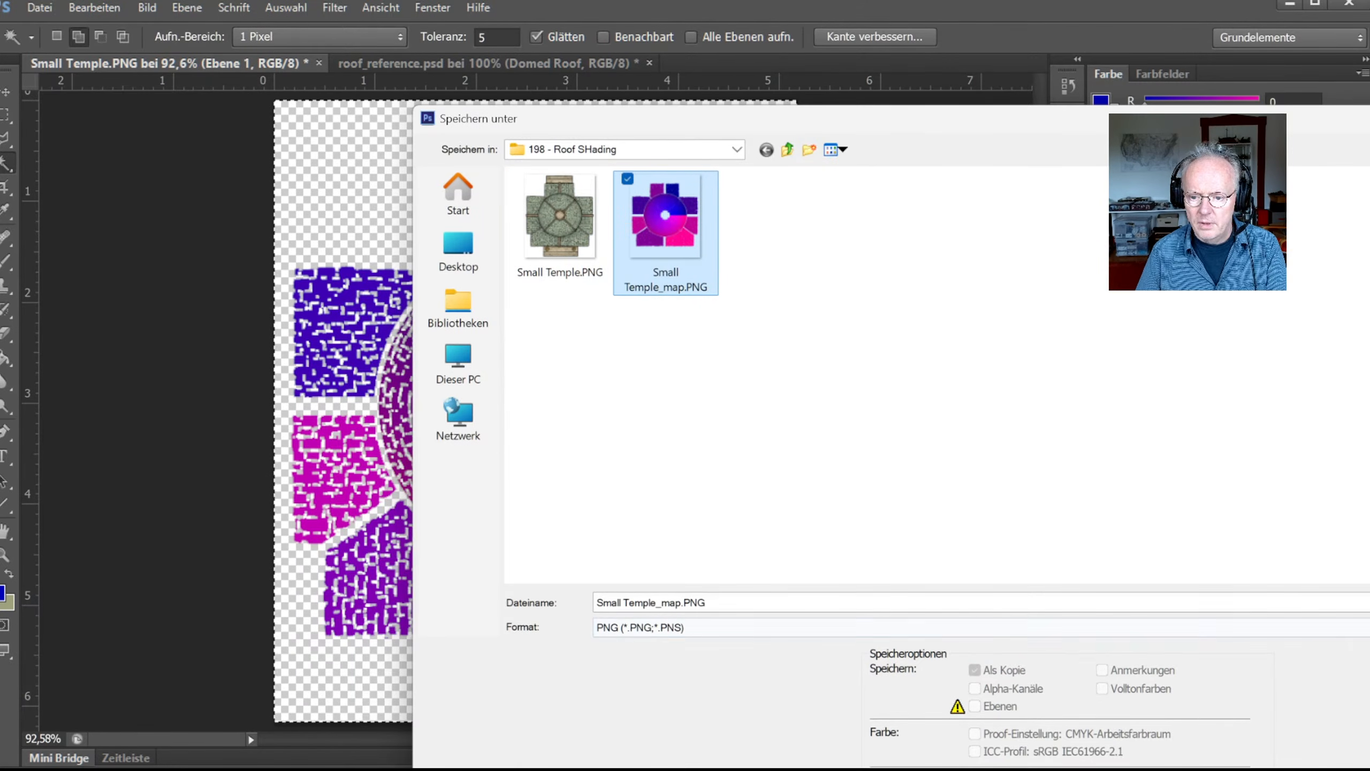
{"action": "key", "text": "Return"}
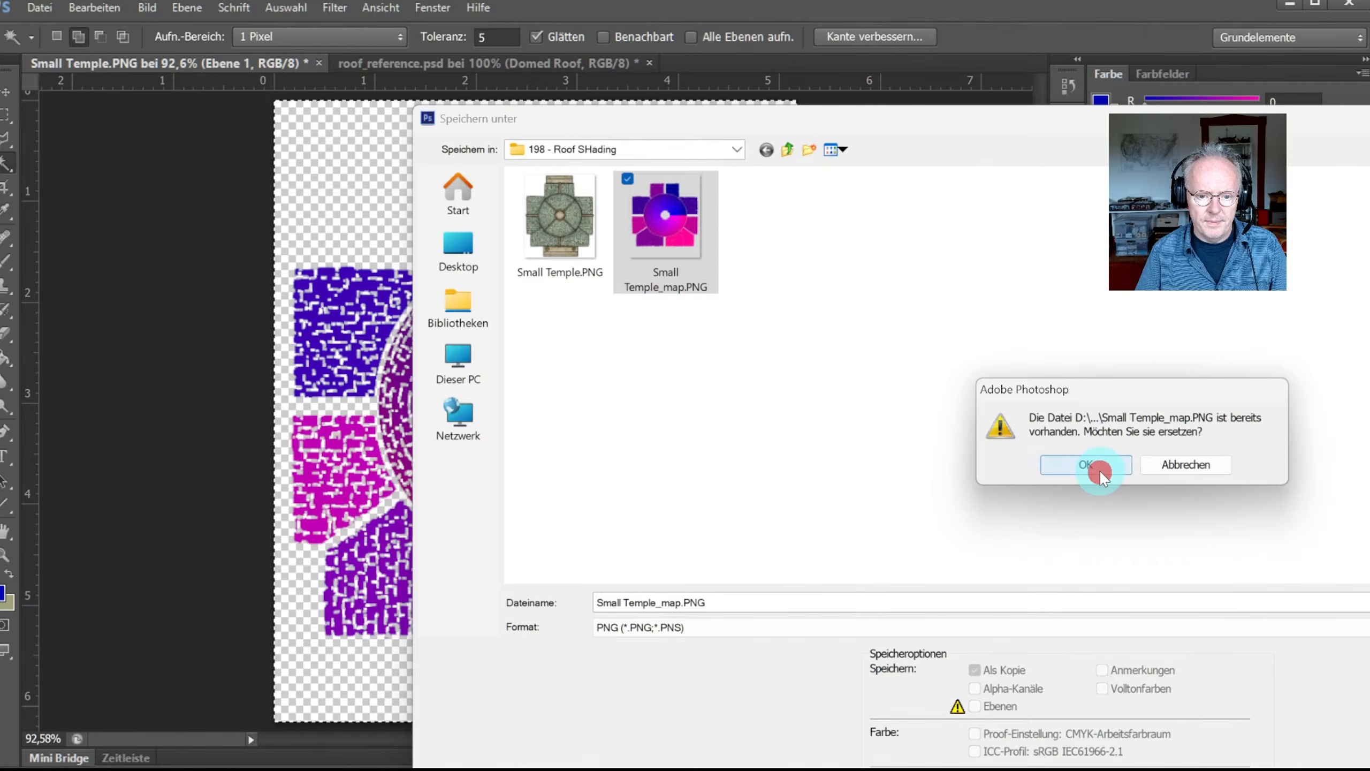
{"action": "left_click", "coordinate": [1099, 475]}
{"action": "left_click", "coordinate": [935, 300]}
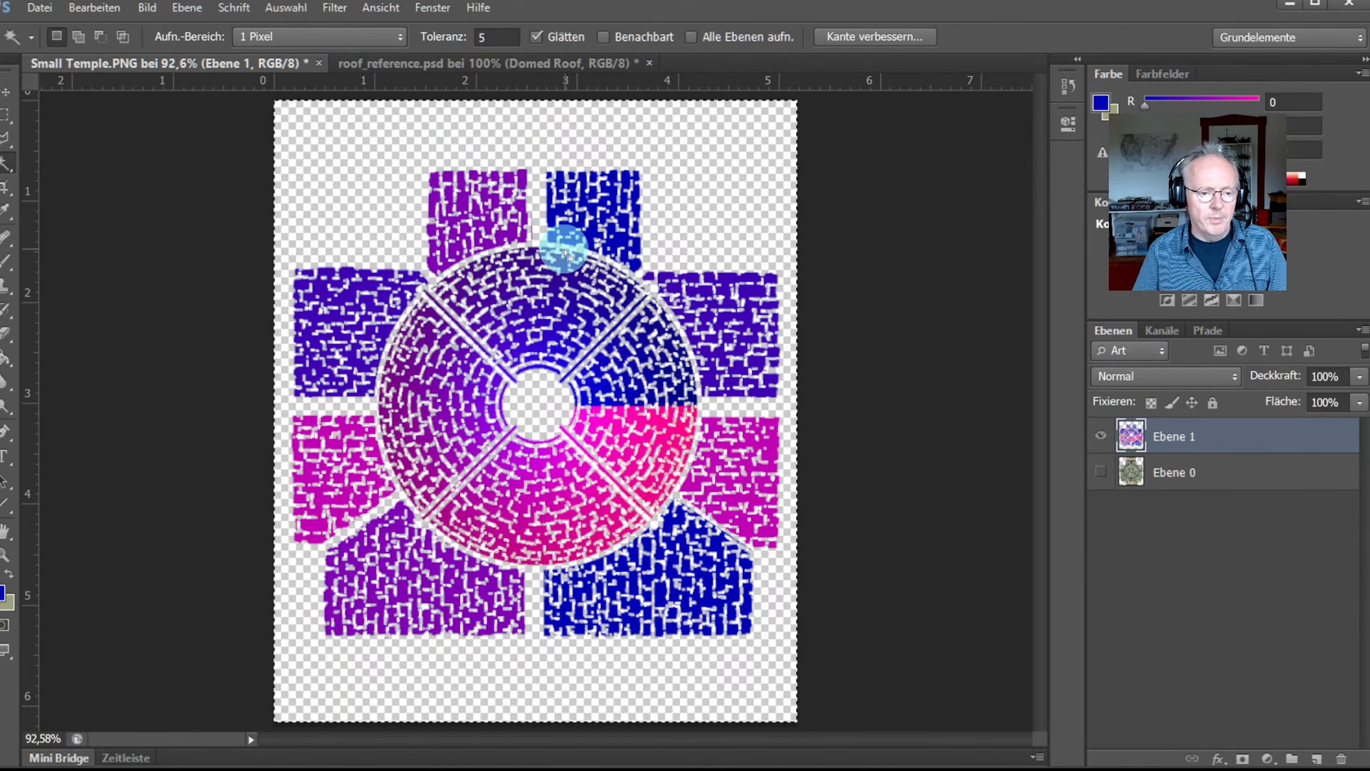
{"action": "key", "text": "alt+Tab"}
{"action": "key", "text": "alt+Tab"}
{"action": "key", "text": "alt+Tab"}
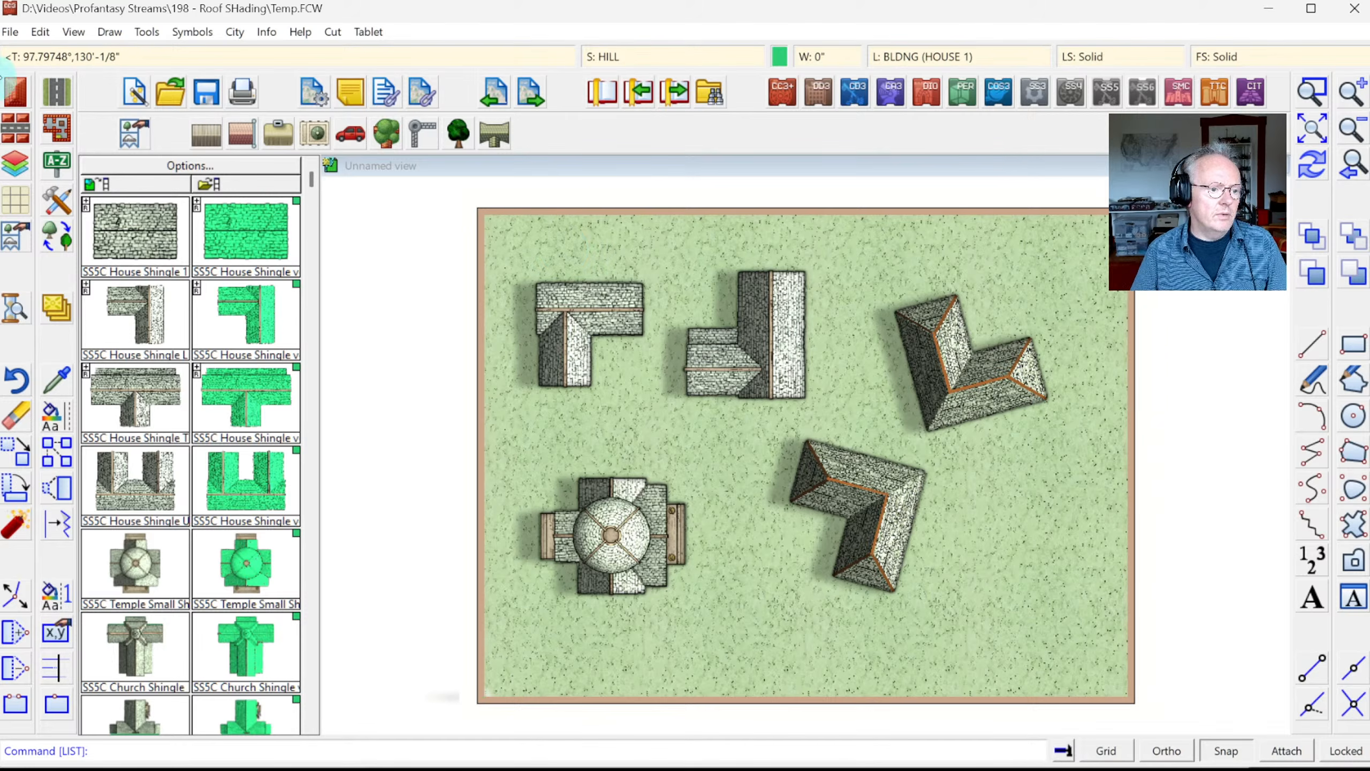
Step: Box-select and erase all five house roof symbols in Temp.FCW, then redraw the map
{"action": "left_click", "coordinate": [526, 269]}
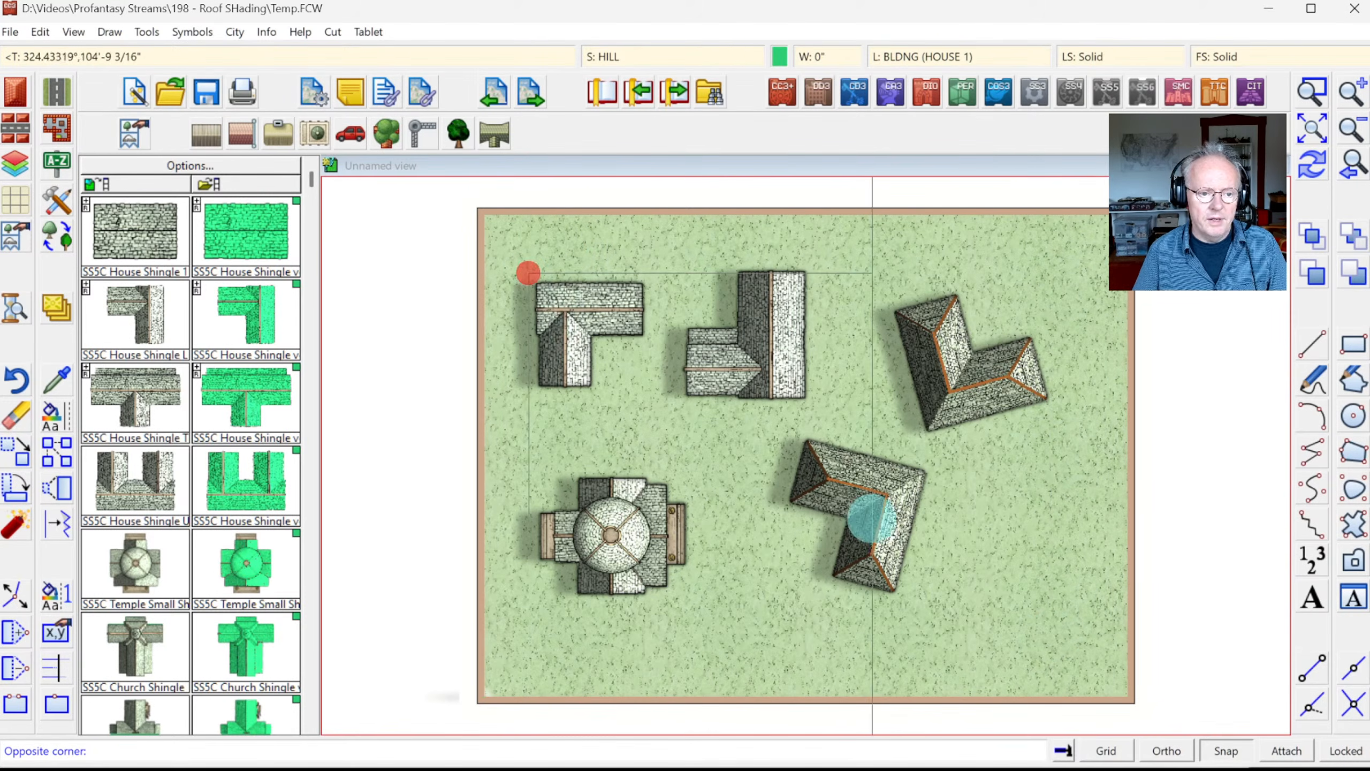
{"action": "left_click", "coordinate": [1049, 636]}
{"action": "right_click", "coordinate": [815, 469]}
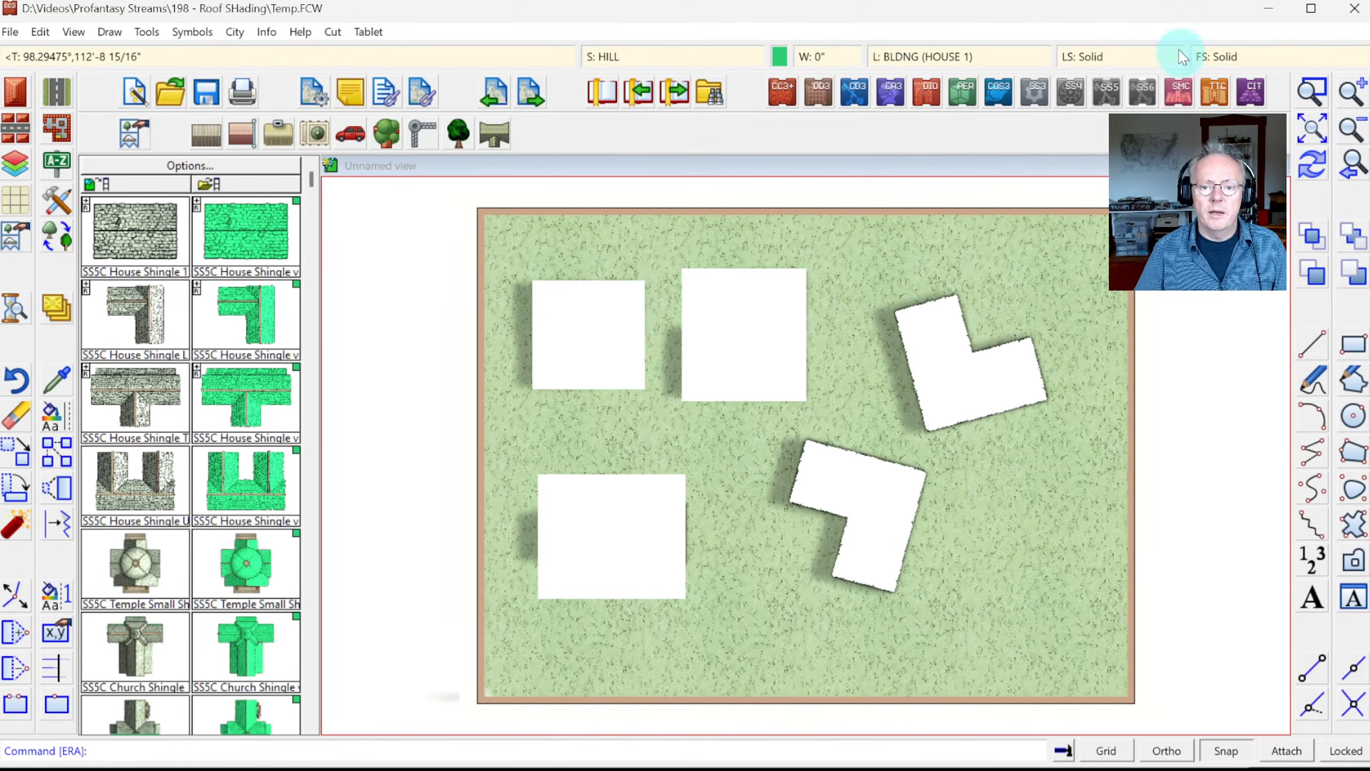
{"action": "left_click", "coordinate": [1307, 168]}
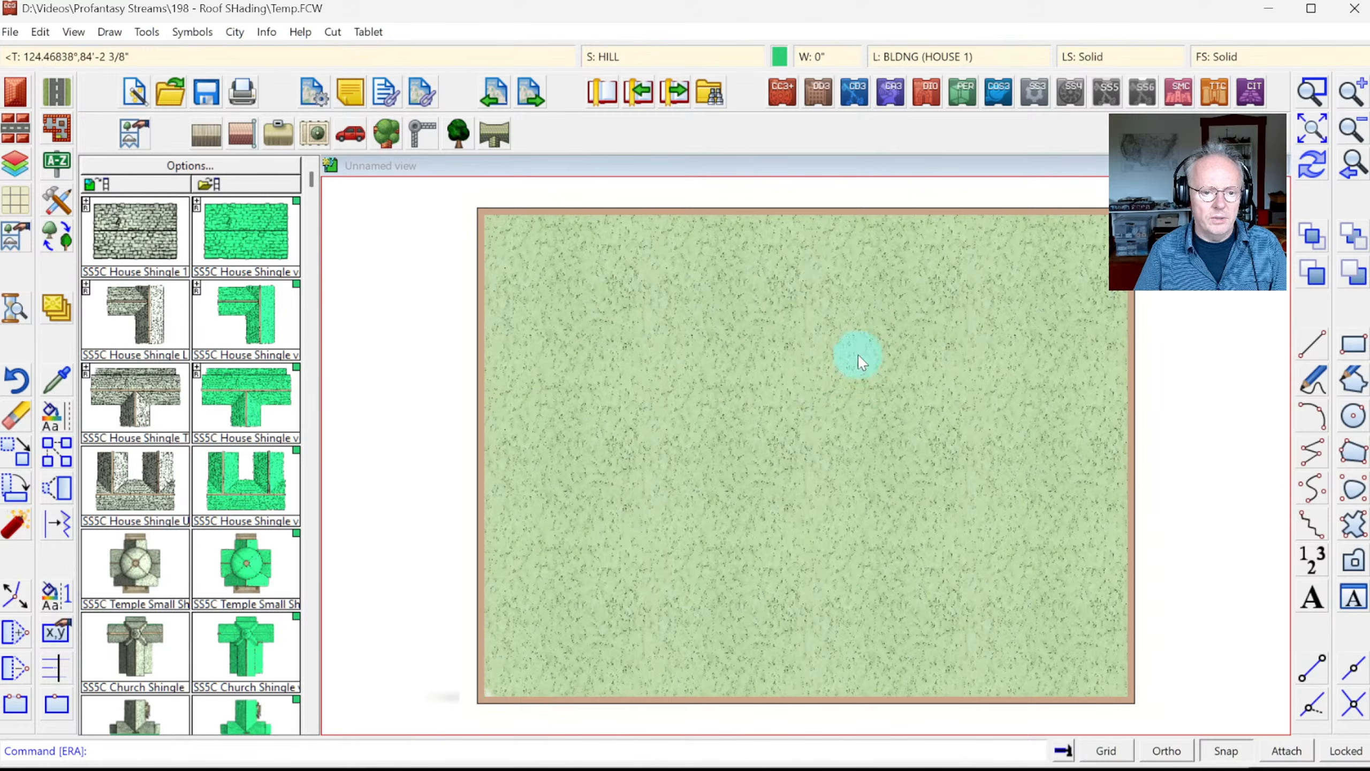
{"action": "key", "text": "alt+Tab"}
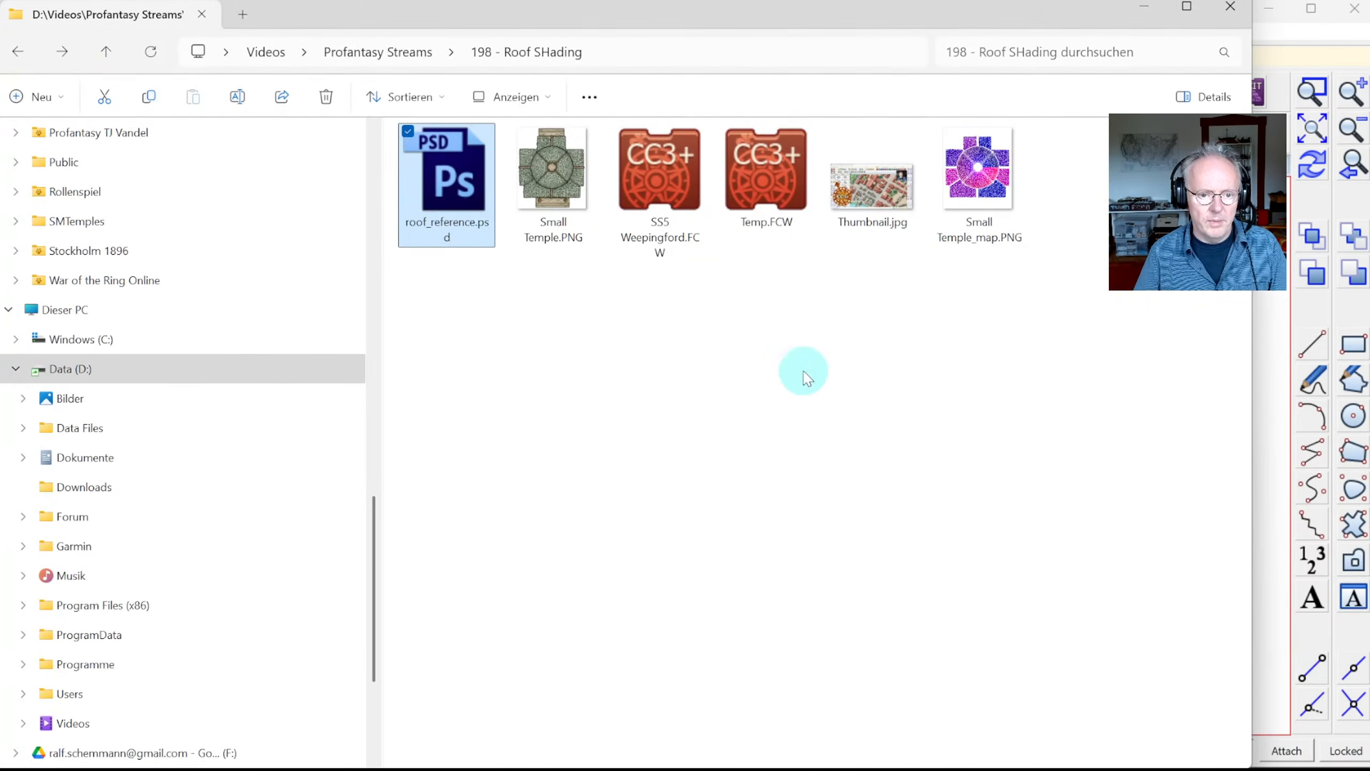
Step: Create a new folder named Symbols in the 198 - Roof SHading folder
{"action": "left_click", "coordinate": [965, 221]}
{"action": "left_click", "coordinate": [553, 209], "text": "ctrl"}
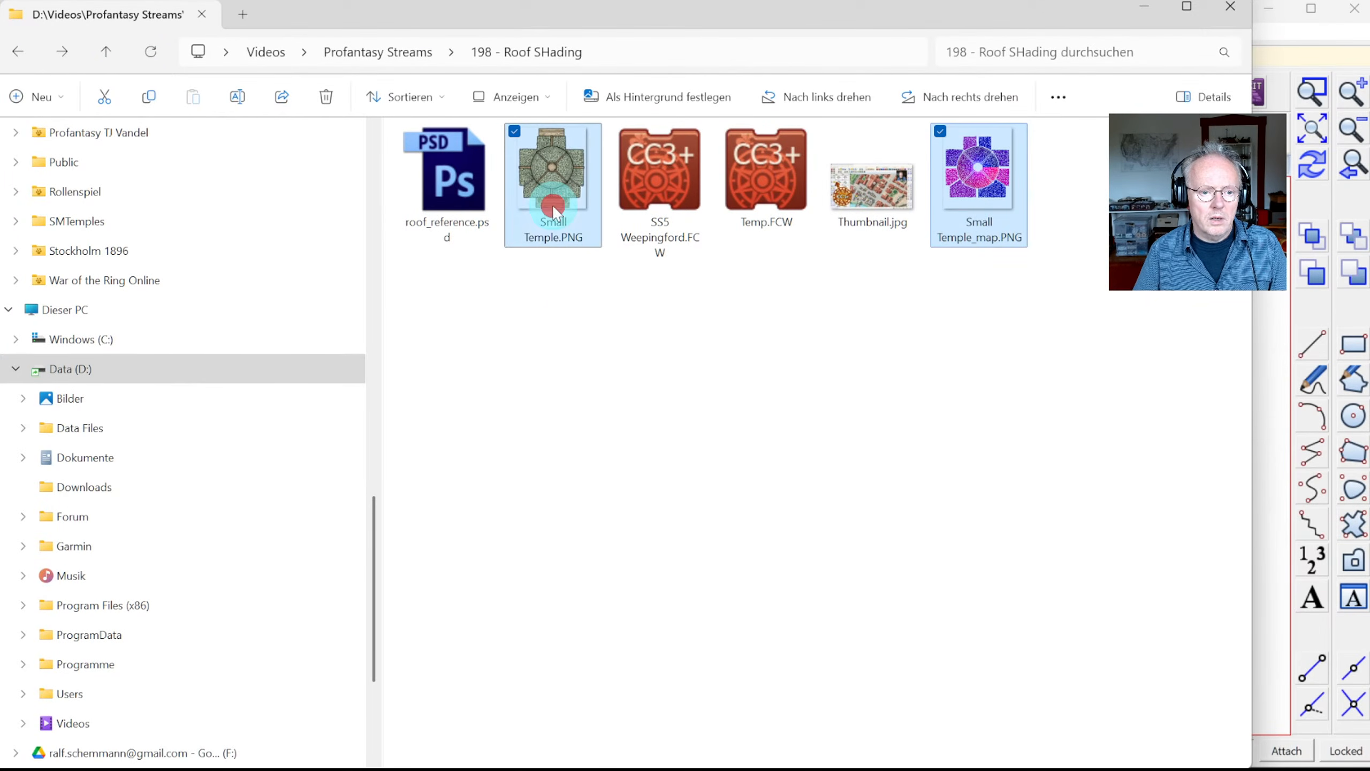
{"action": "left_click", "coordinate": [559, 321]}
{"action": "right_click", "coordinate": [561, 323]}
{"action": "mouse_move", "coordinate": [649, 473]}
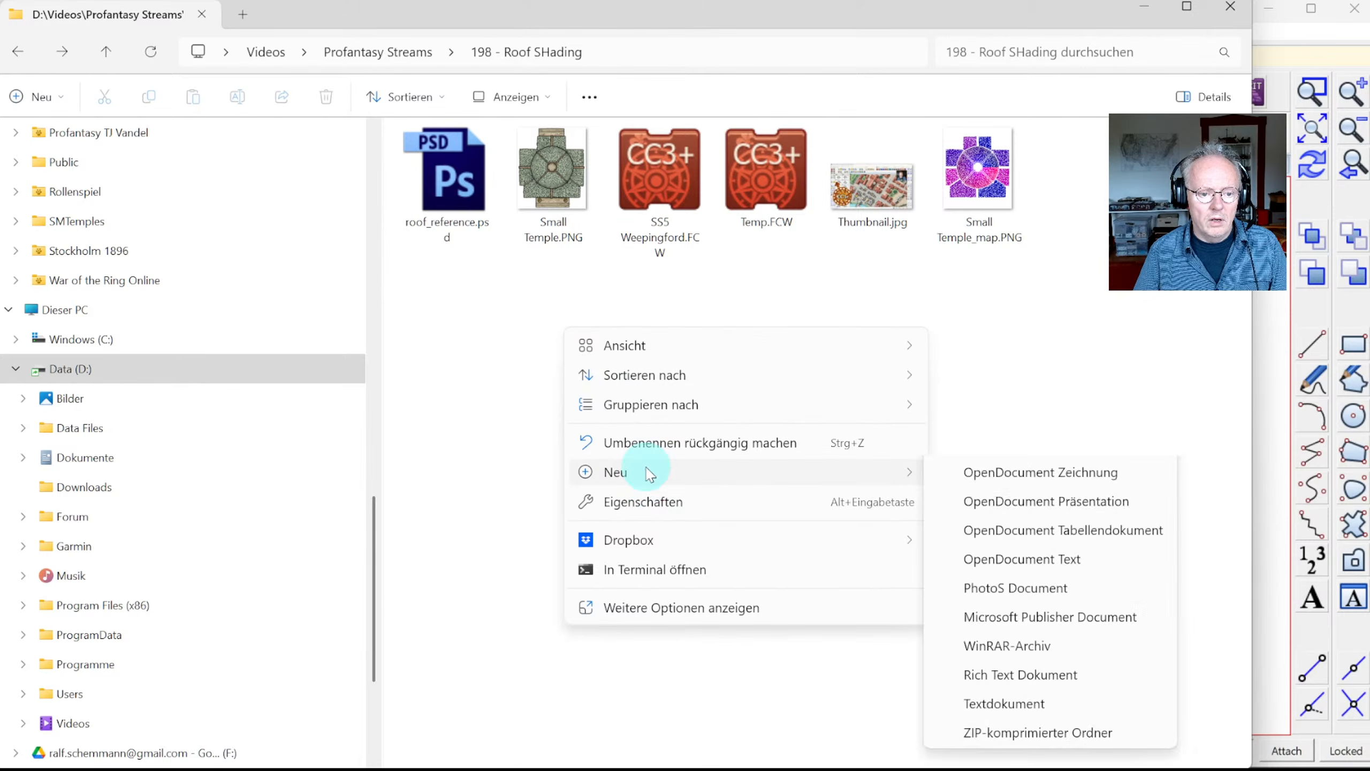
{"action": "left_click", "coordinate": [971, 473]}
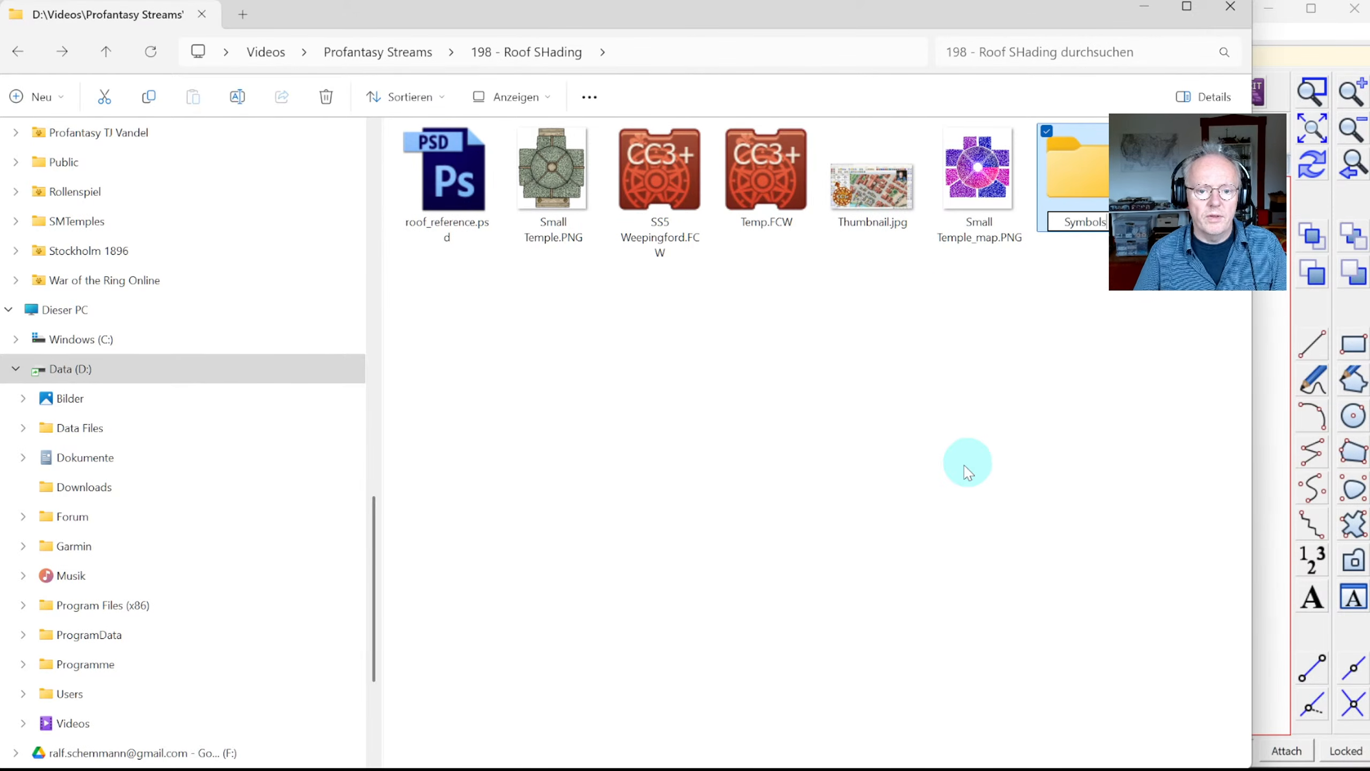
Step: Move Small Temple.PNG and Small Temple_map.PNG into Symbols, then reopen Temp.FCW
{"action": "left_click", "coordinate": [536, 189]}
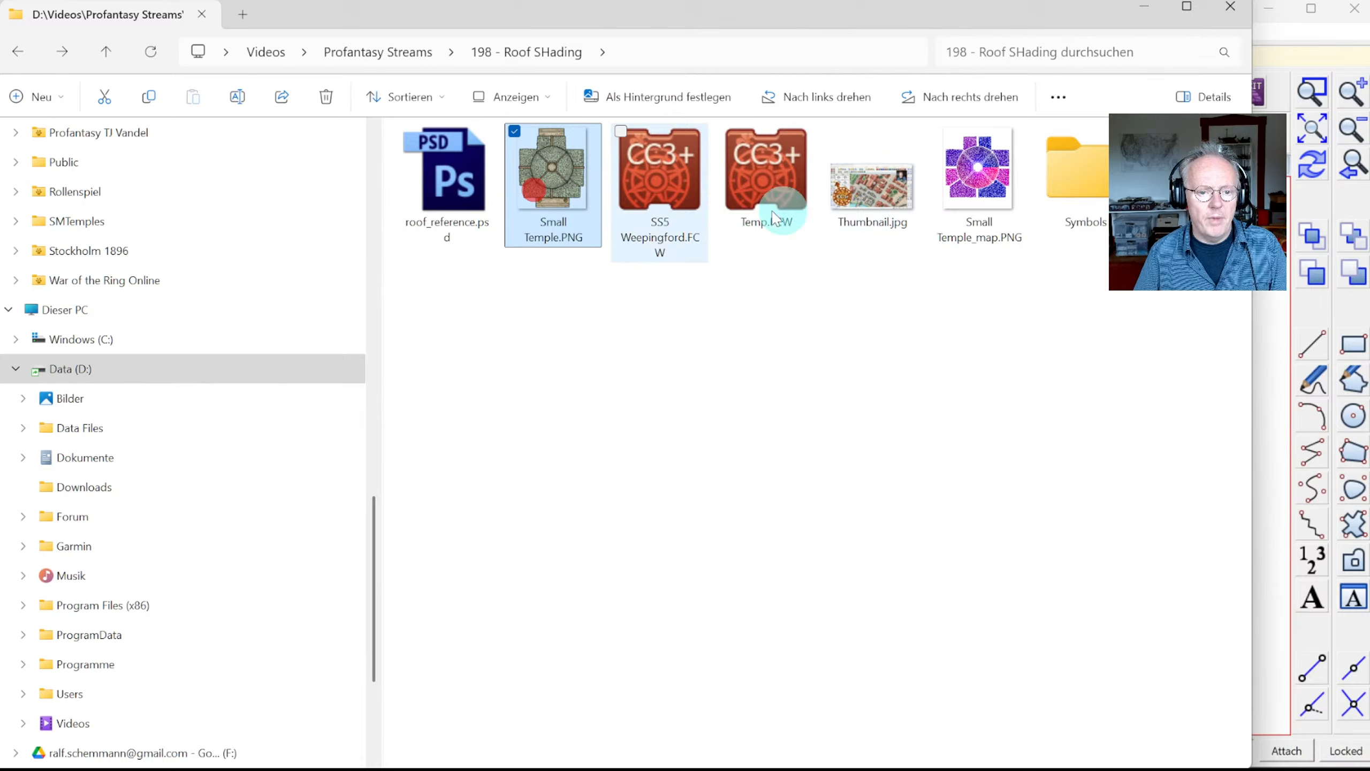
{"action": "left_click", "coordinate": [978, 197], "text": "ctrl"}
{"action": "left_click_drag", "start_coordinate": [978, 196], "coordinate": [1082, 203]}
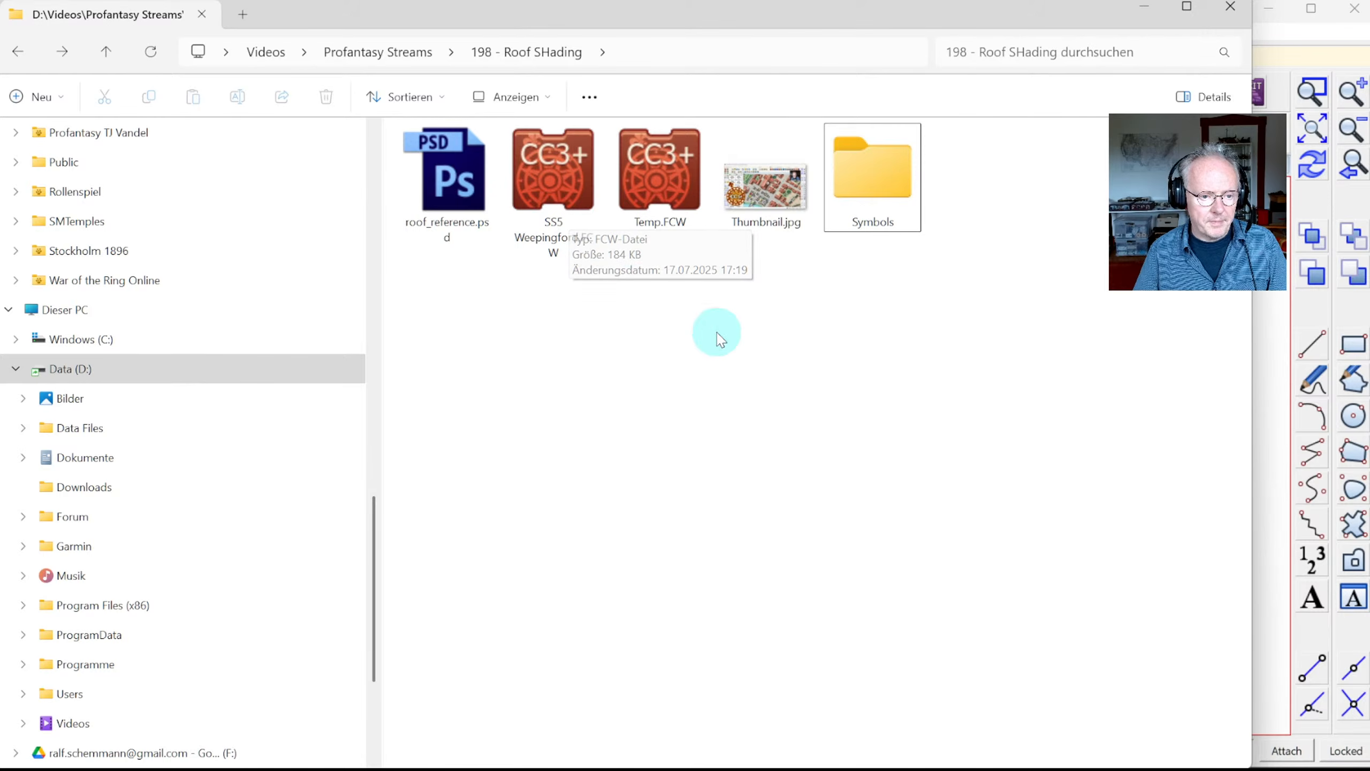
{"action": "double_click", "coordinate": [670, 226]}
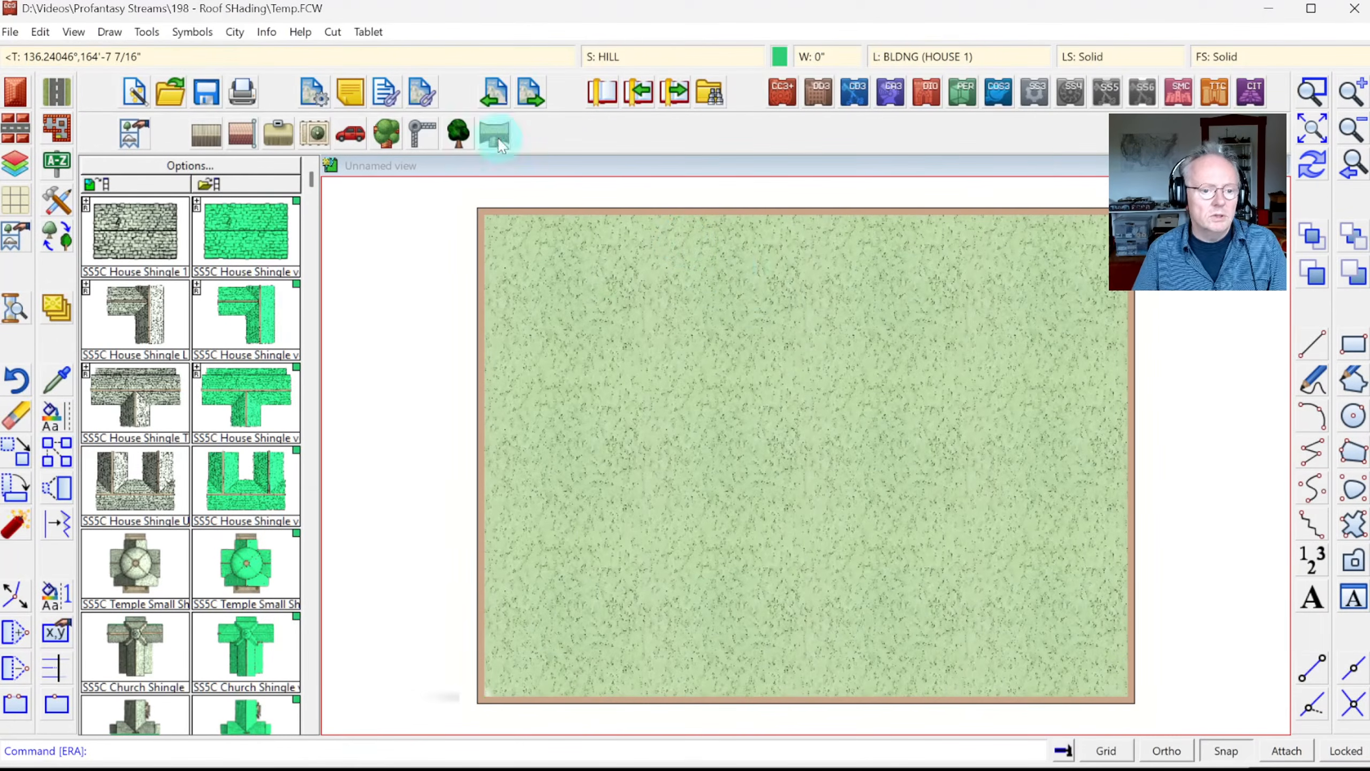
Step: Start Import pngs with the Symbols folder as source and a Down/Center origin
{"action": "left_click", "coordinate": [200, 31]}
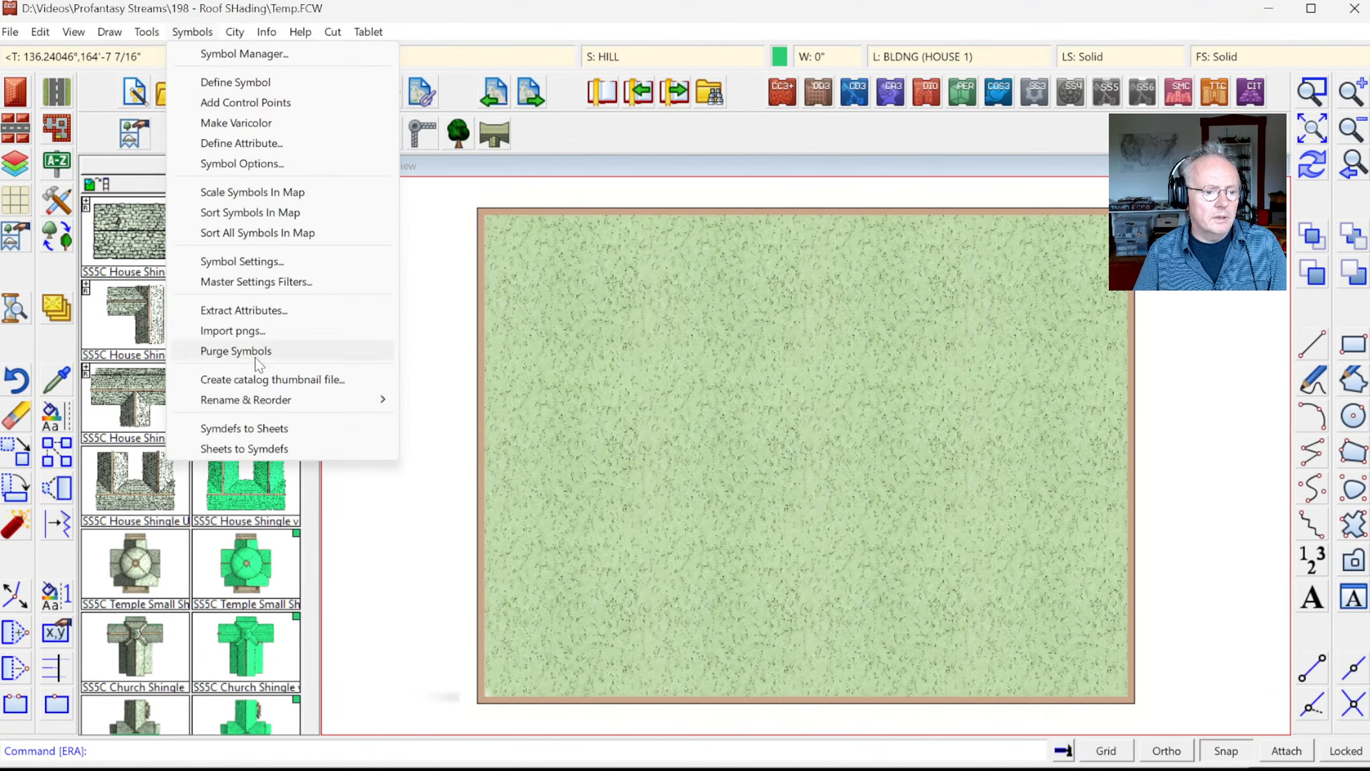
{"action": "left_click", "coordinate": [243, 333]}
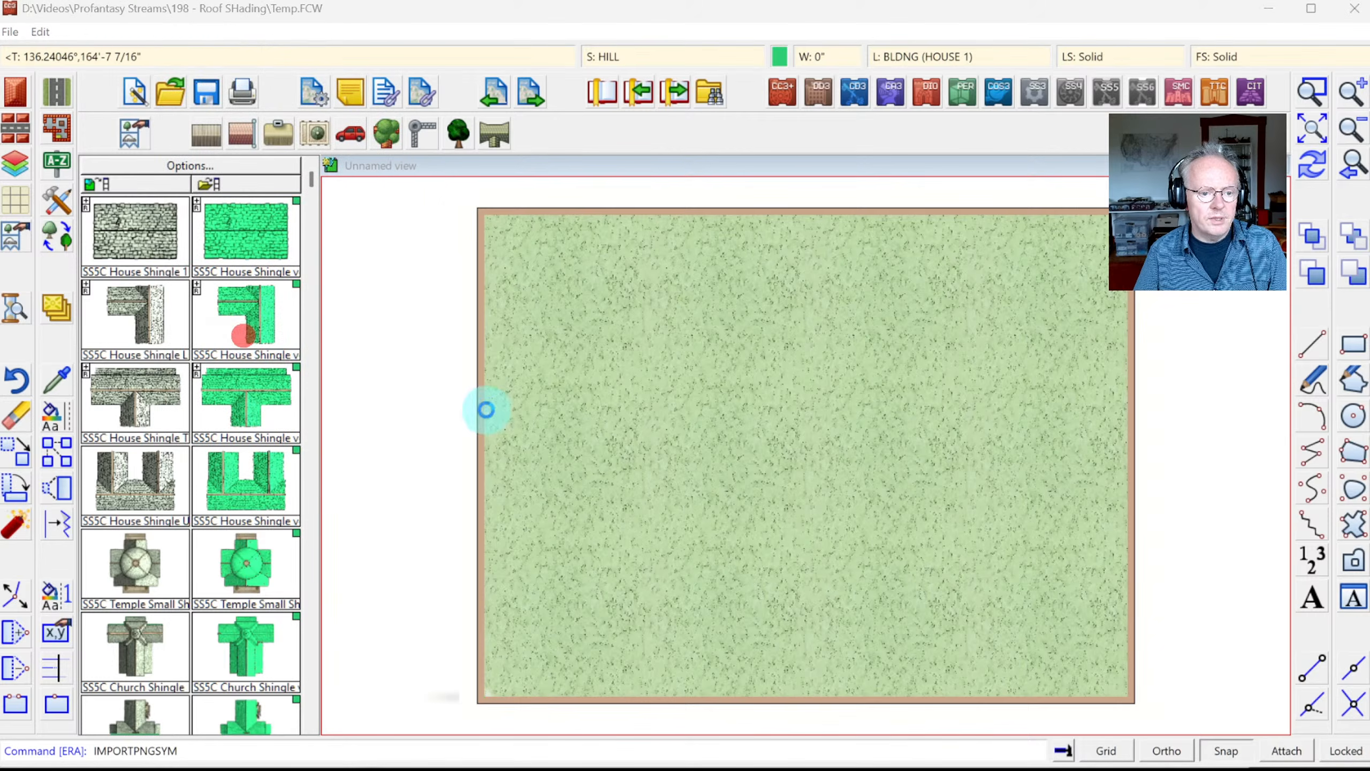
{"action": "left_click", "coordinate": [636, 303]}
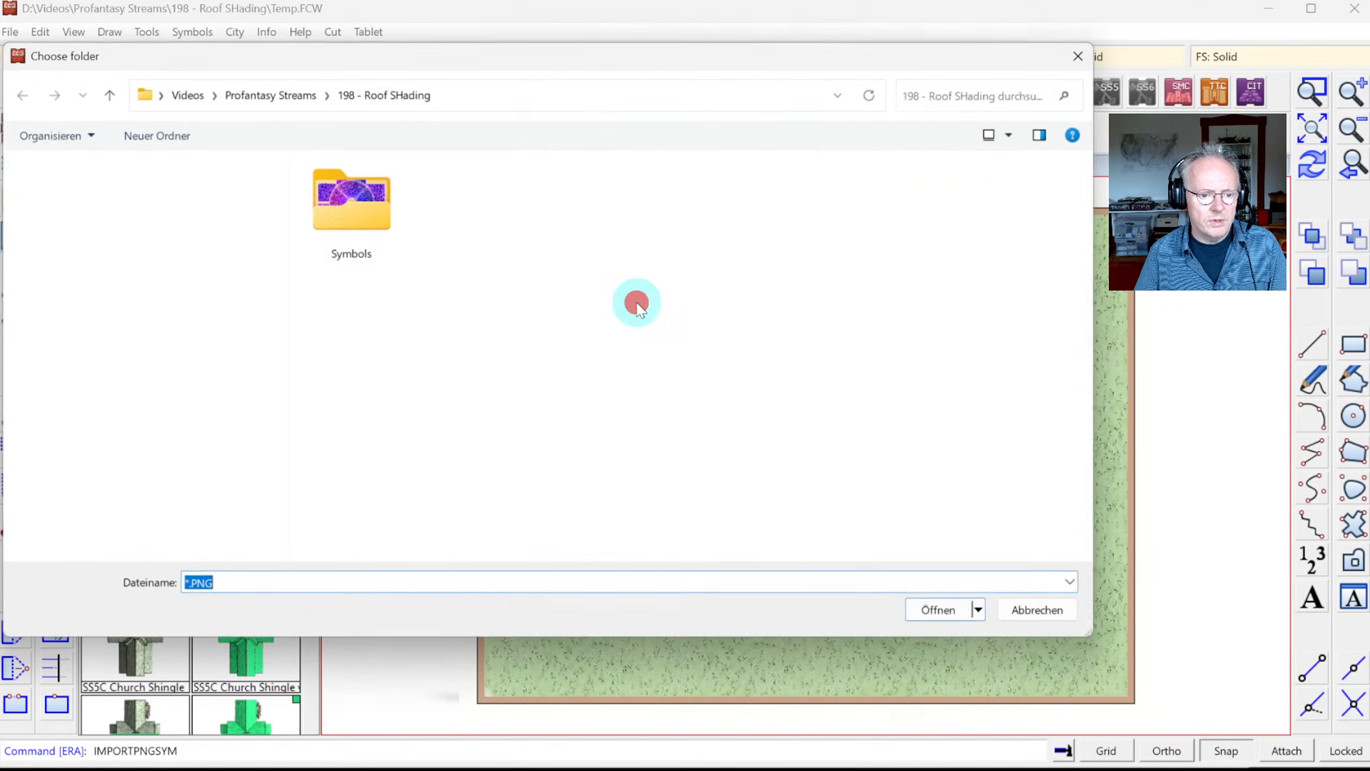
{"action": "double_click", "coordinate": [351, 198]}
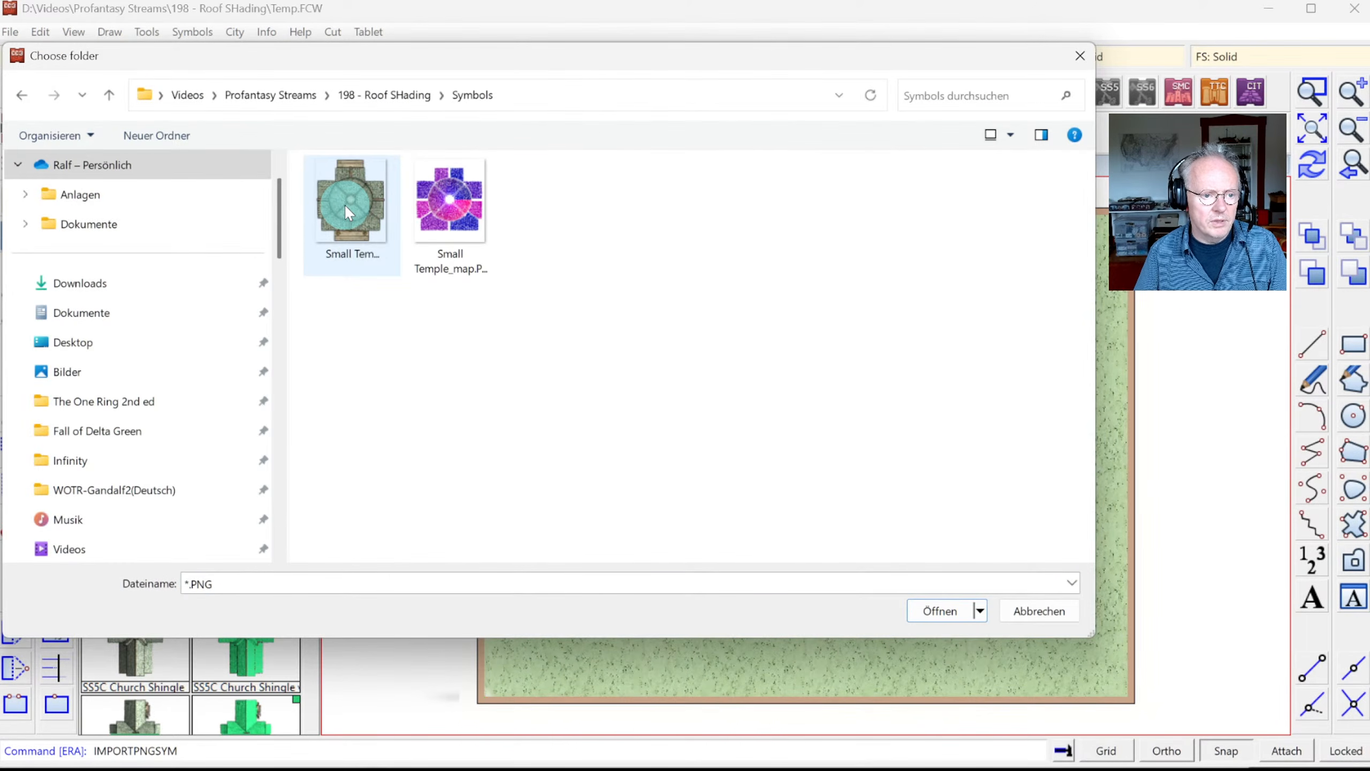
{"action": "double_click", "coordinate": [345, 203]}
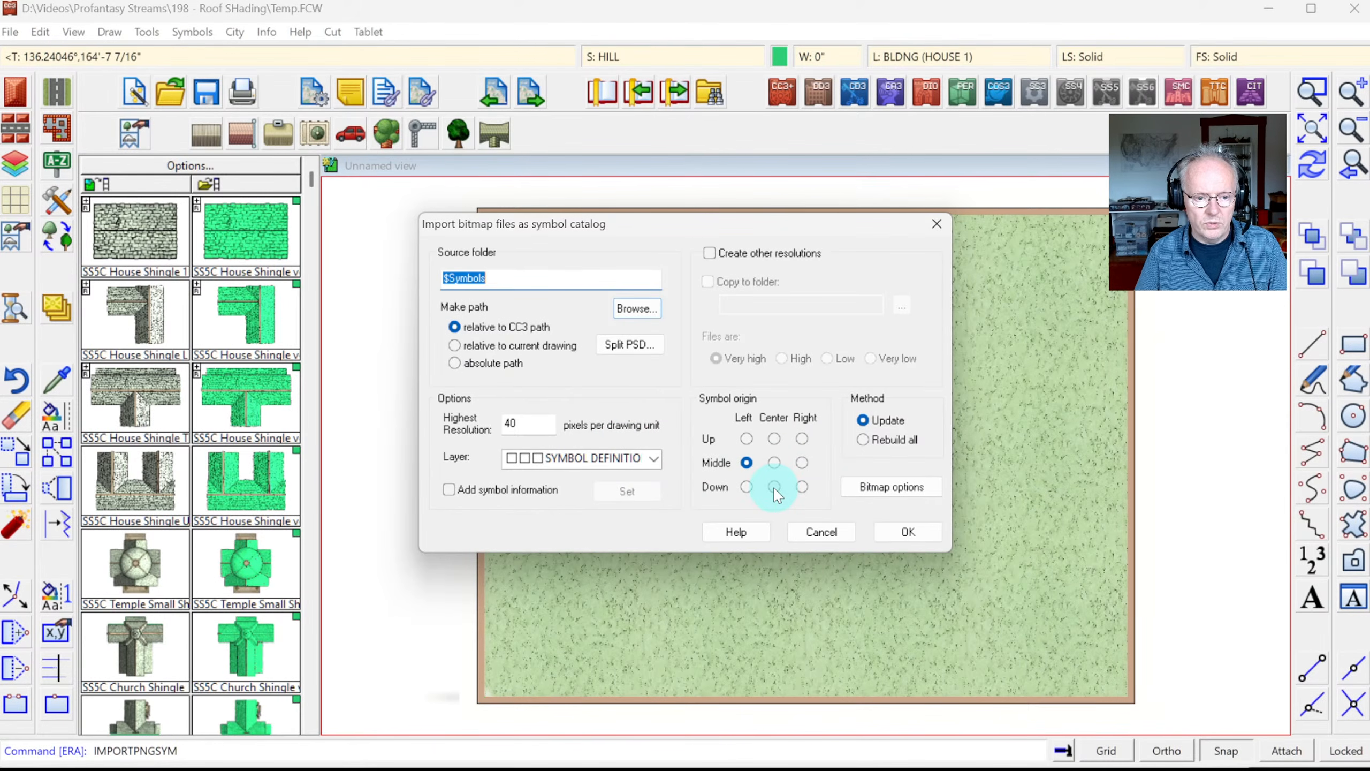
{"action": "left_click", "coordinate": [774, 488]}
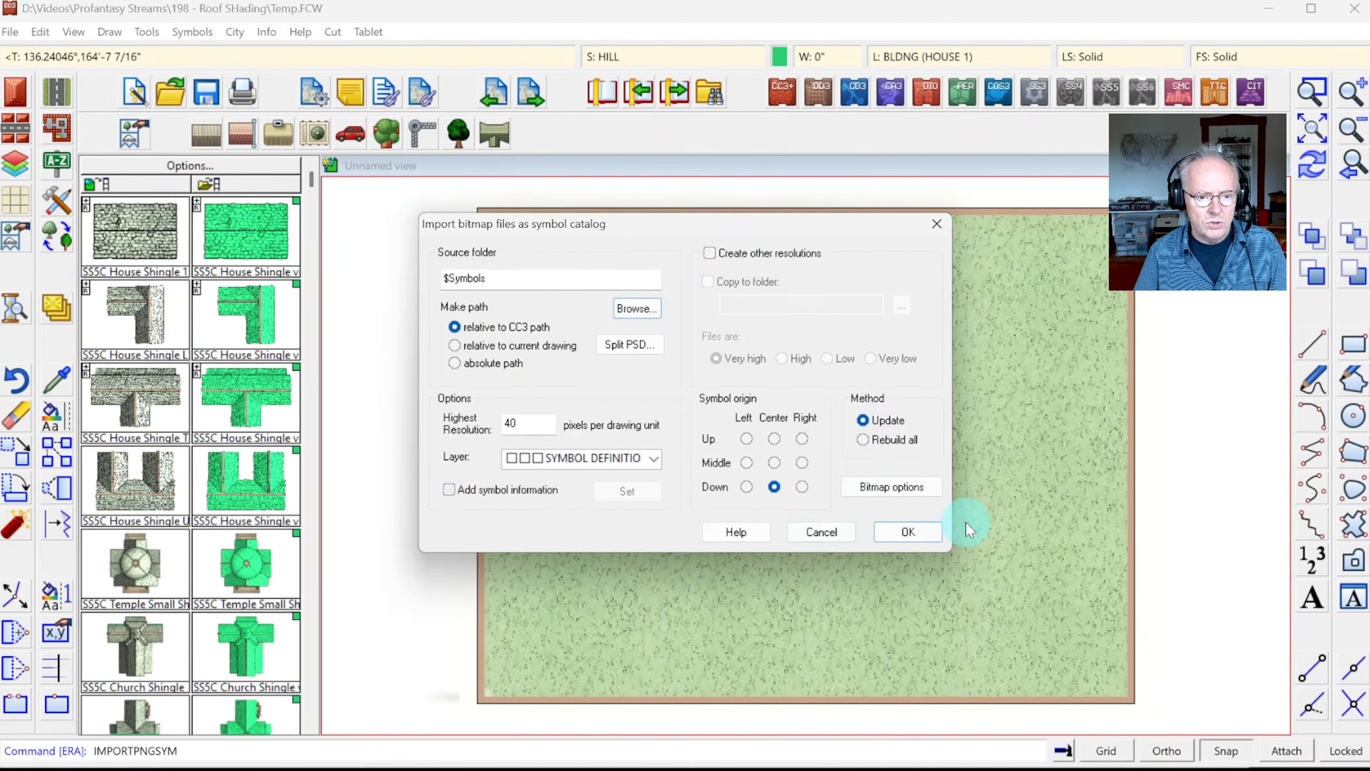
Step: Rerun the import with paths relative to the current drawing and dismiss the summary
{"action": "left_click", "coordinate": [907, 533]}
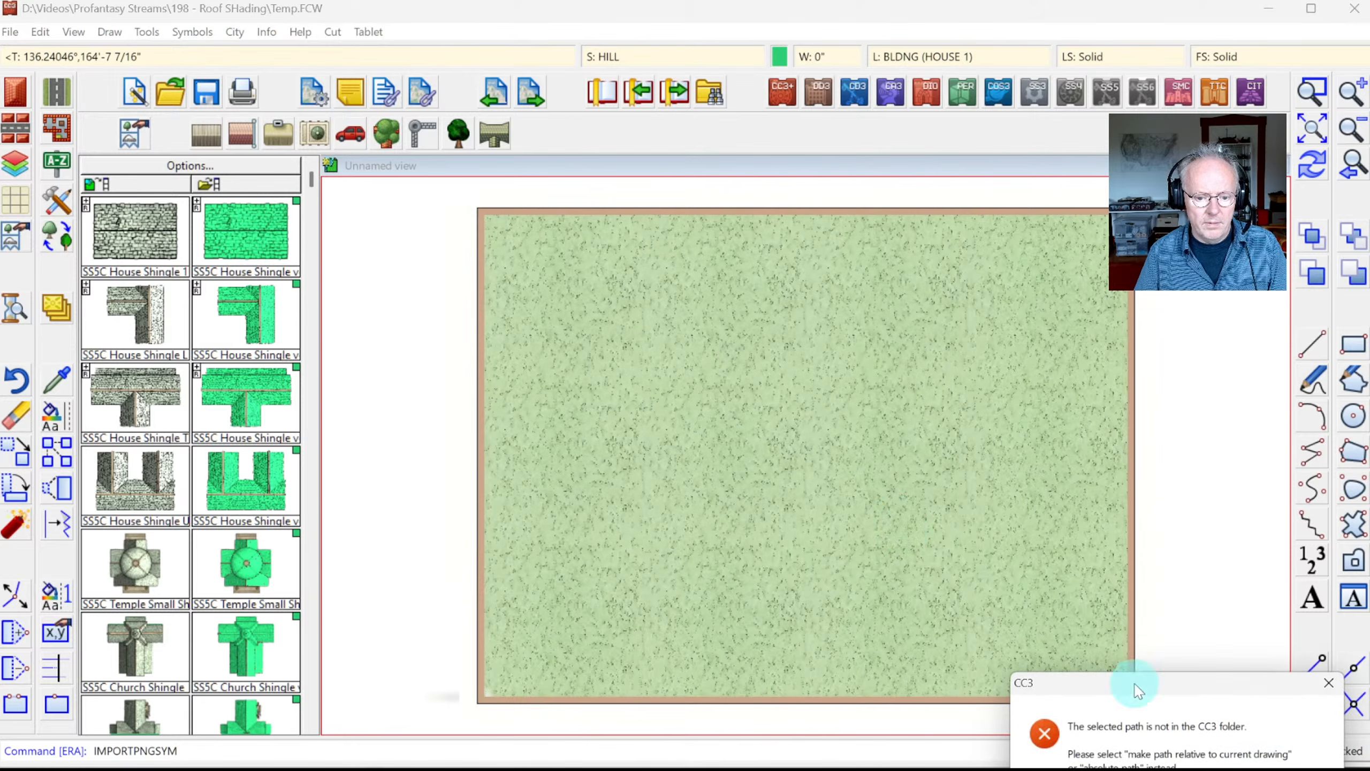
{"action": "key", "text": "Return"}
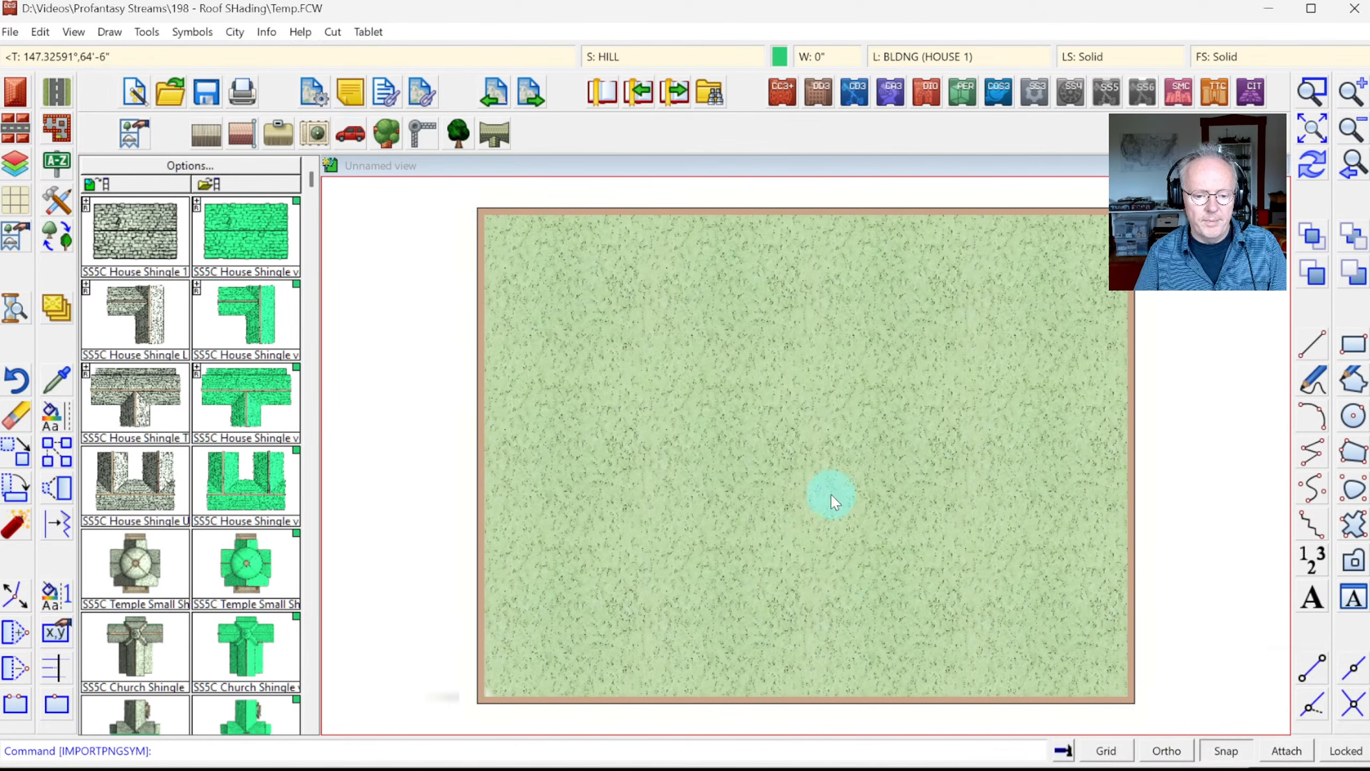
{"action": "right_click", "coordinate": [803, 471]}
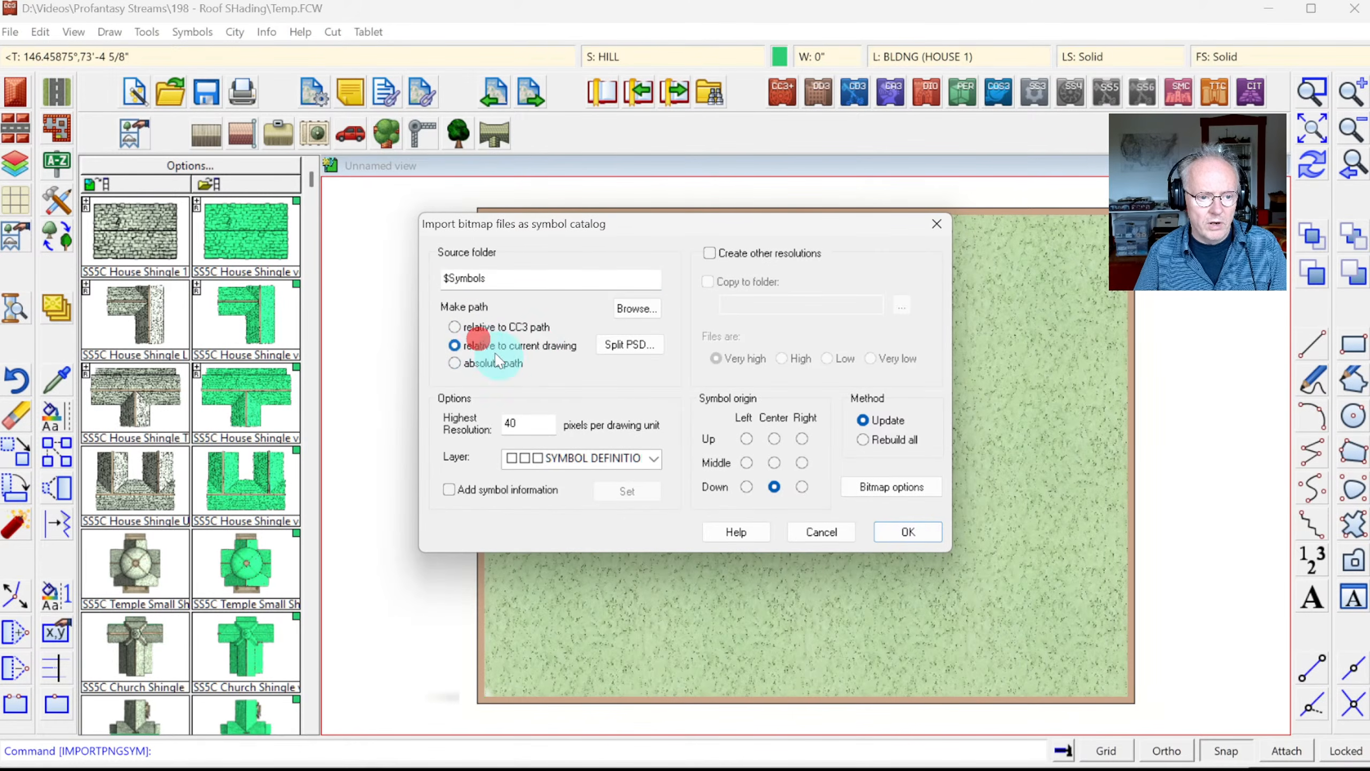
{"action": "left_click", "coordinate": [908, 531]}
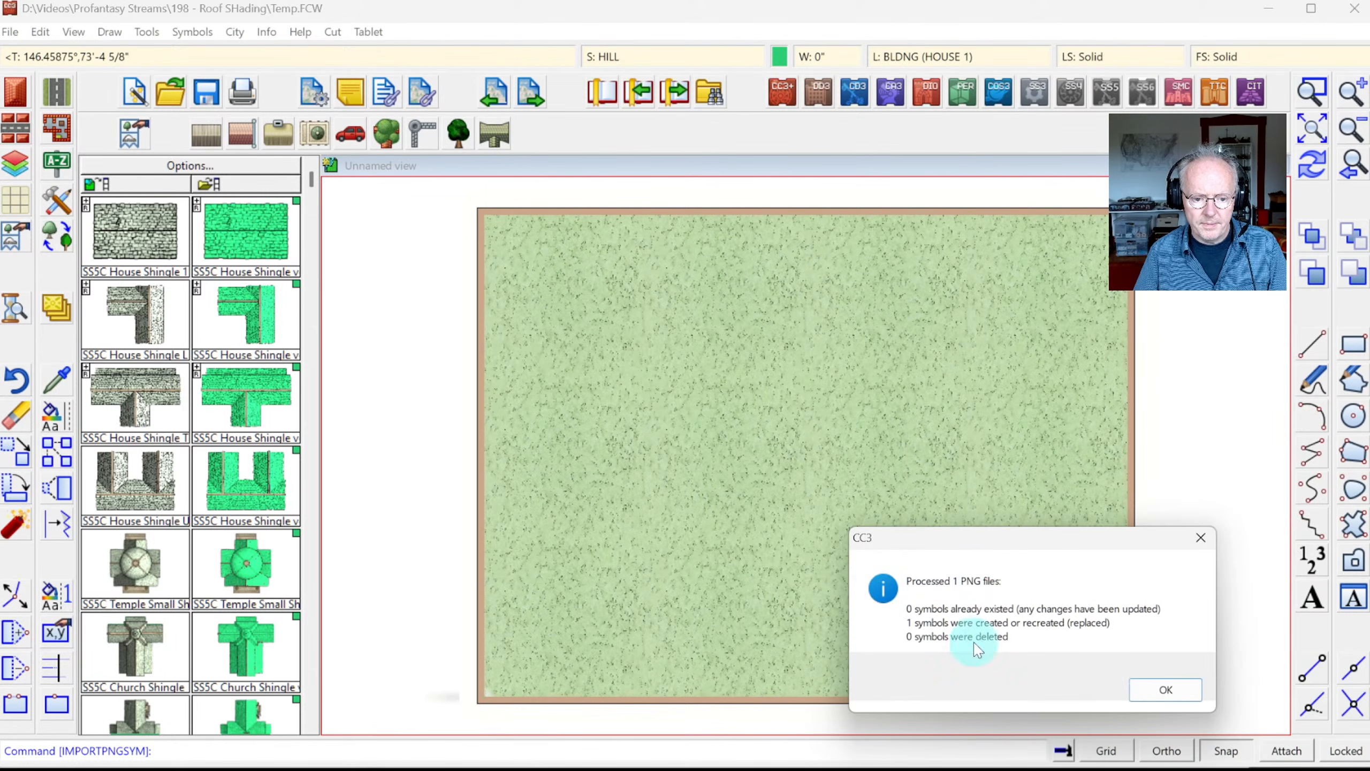
{"action": "left_click", "coordinate": [1165, 692]}
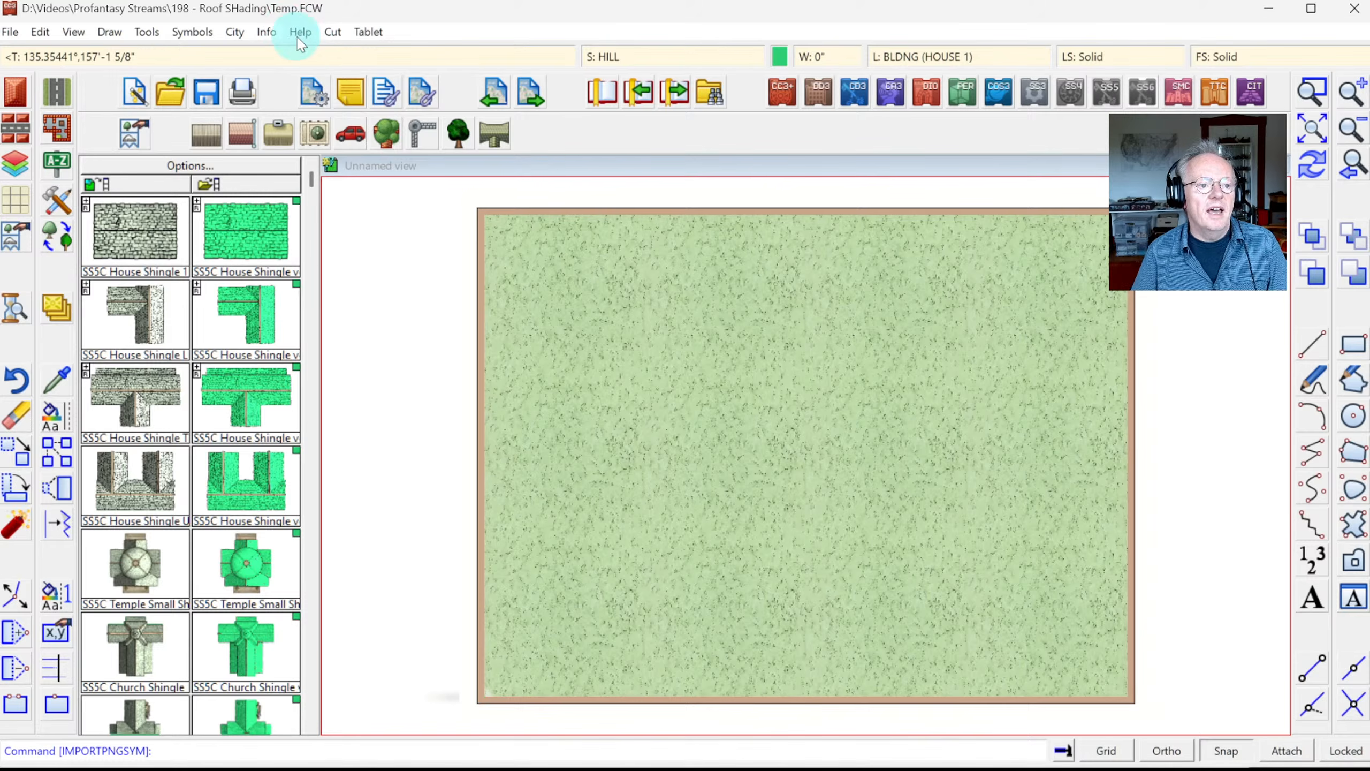
Step: In Symbol Manager, force the Small Temple symbol onto the SYMBOLS sheet
{"action": "left_click", "coordinate": [192, 31]}
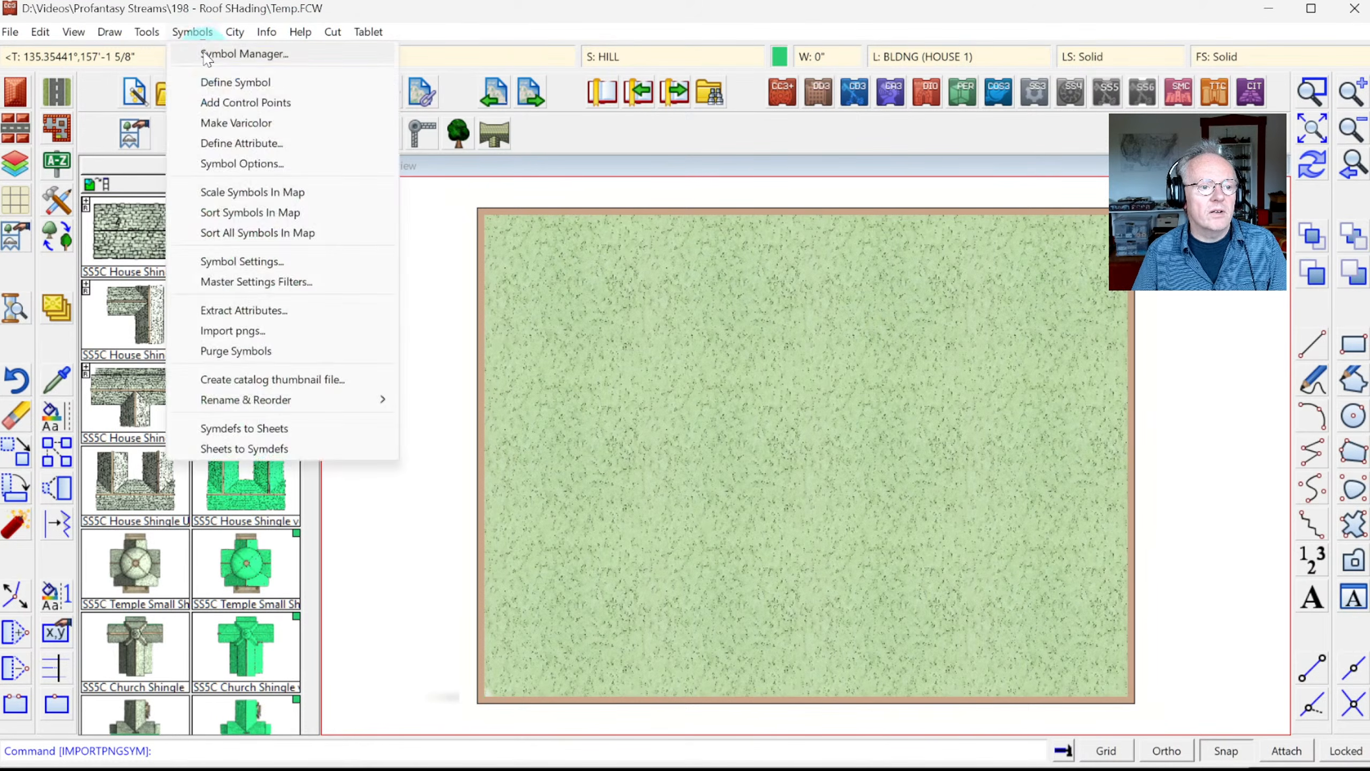
{"action": "left_click", "coordinate": [243, 53]}
{"action": "left_click_drag", "start_coordinate": [700, 292], "coordinate": [764, 514]}
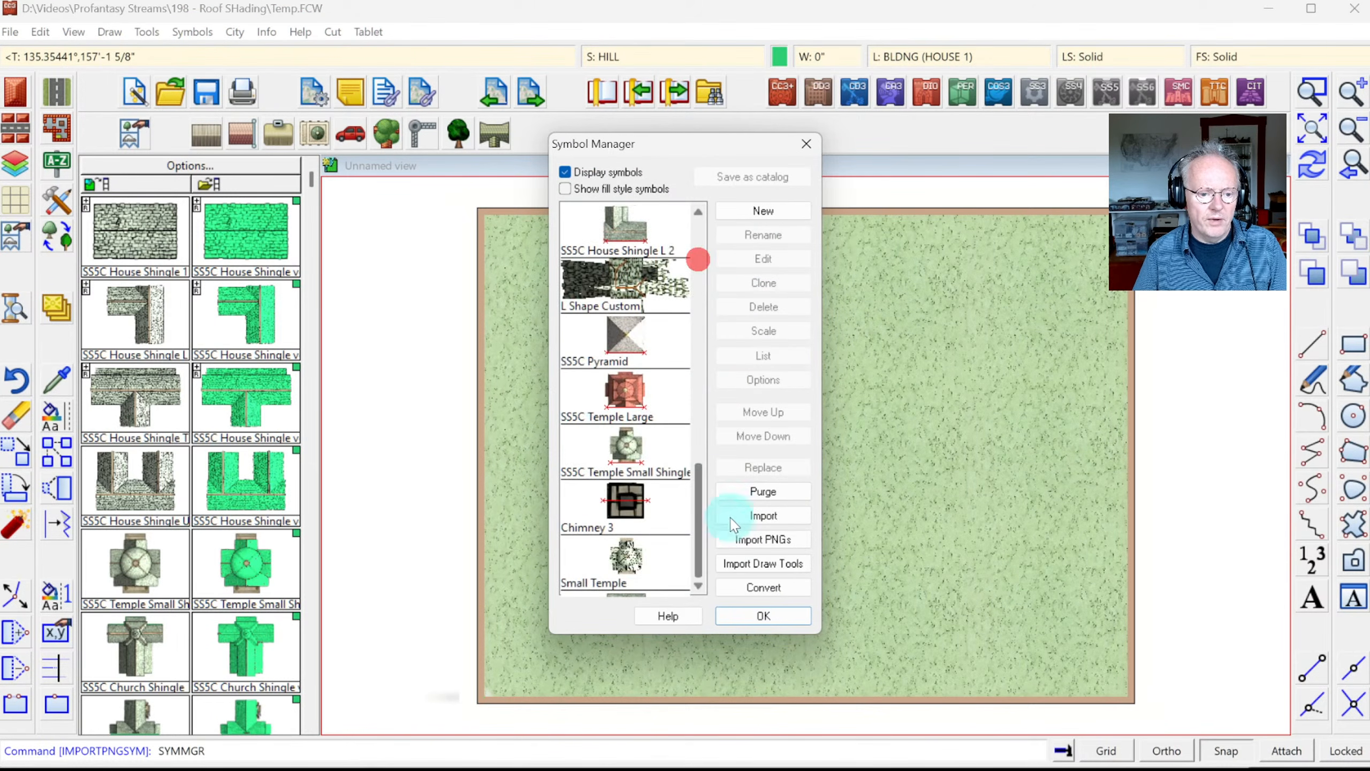
{"action": "left_click", "coordinate": [642, 580]}
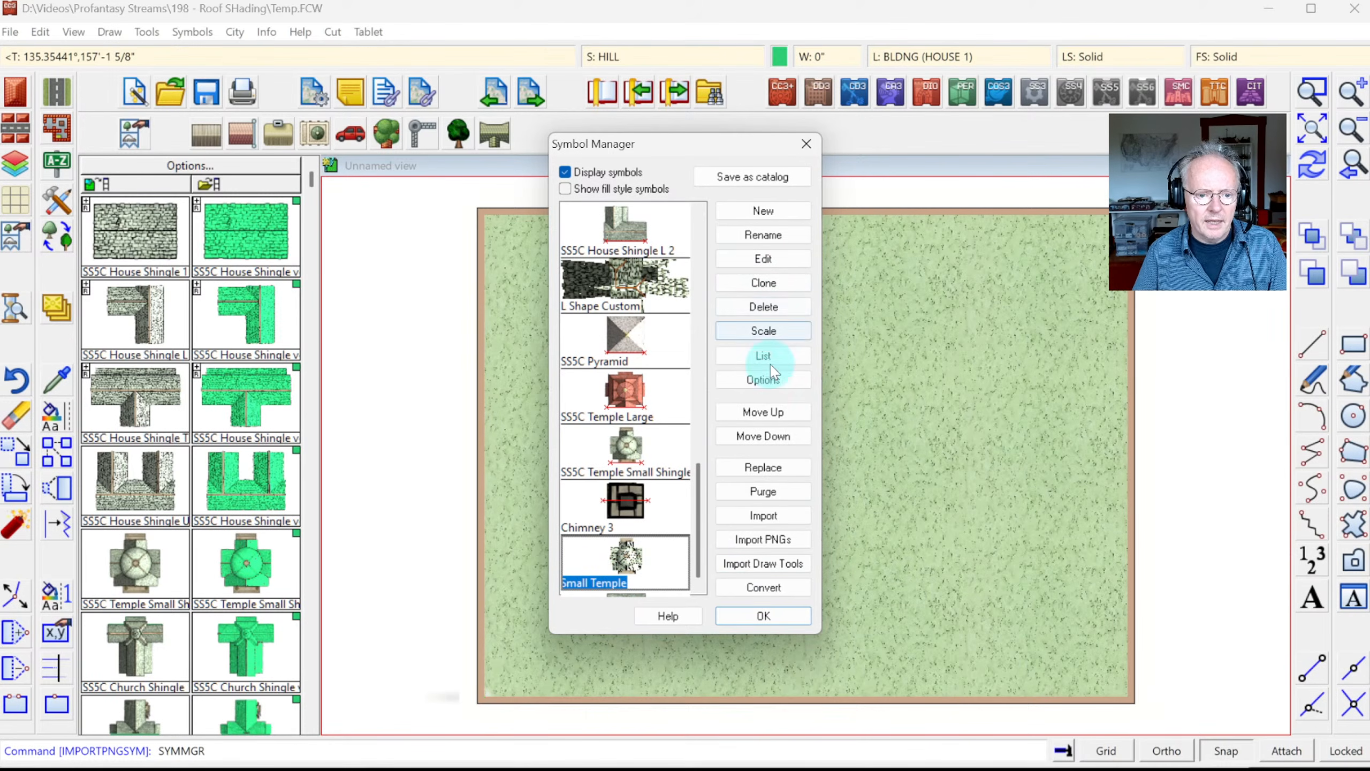
{"action": "left_click", "coordinate": [763, 380]}
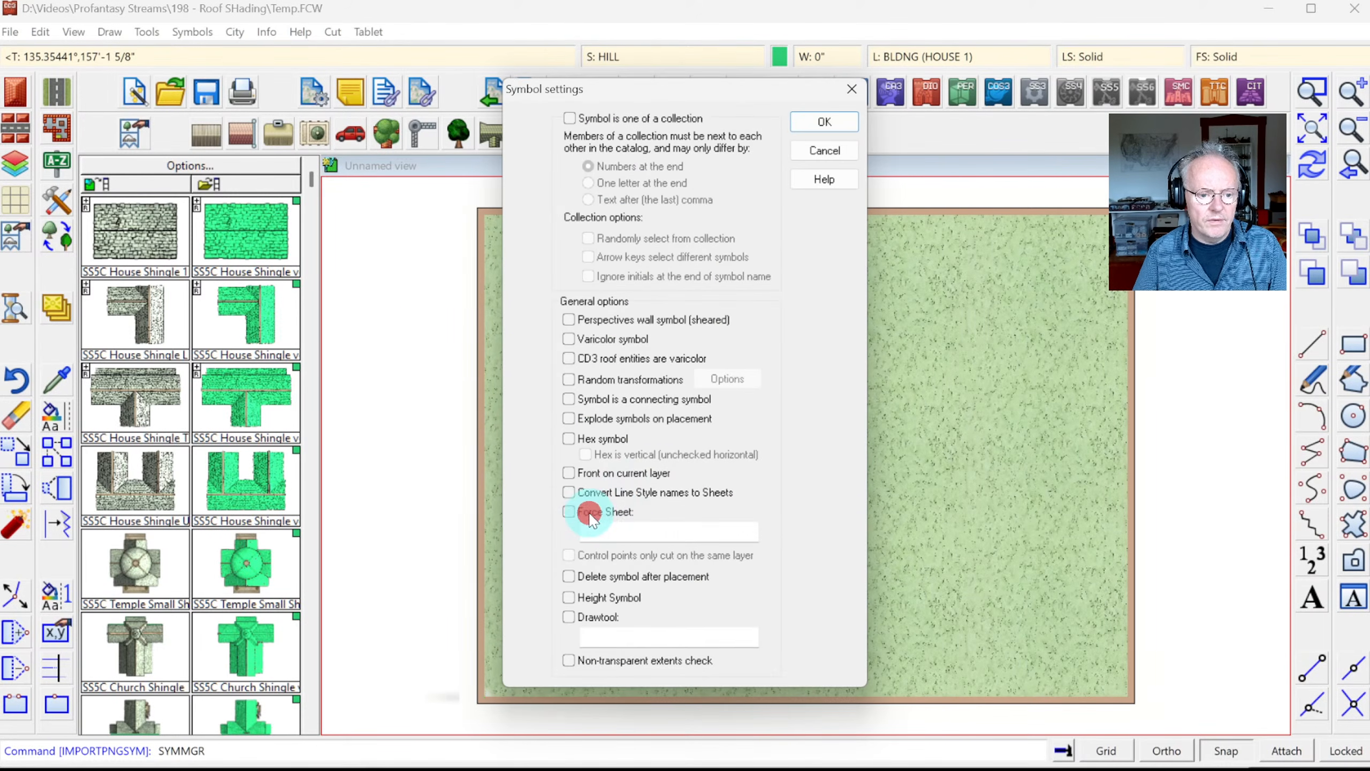
{"action": "left_click", "coordinate": [590, 514]}
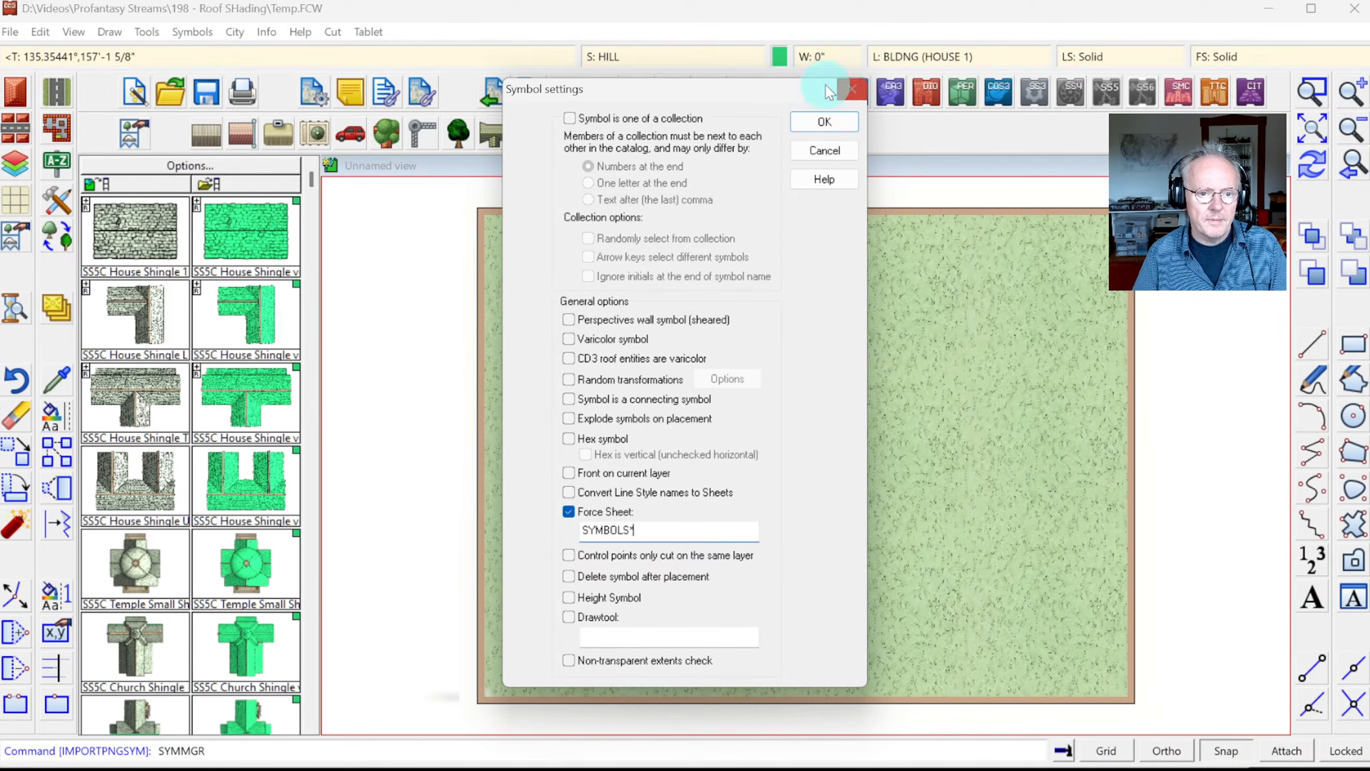
{"action": "left_click", "coordinate": [804, 124]}
{"action": "left_click", "coordinate": [761, 616]}
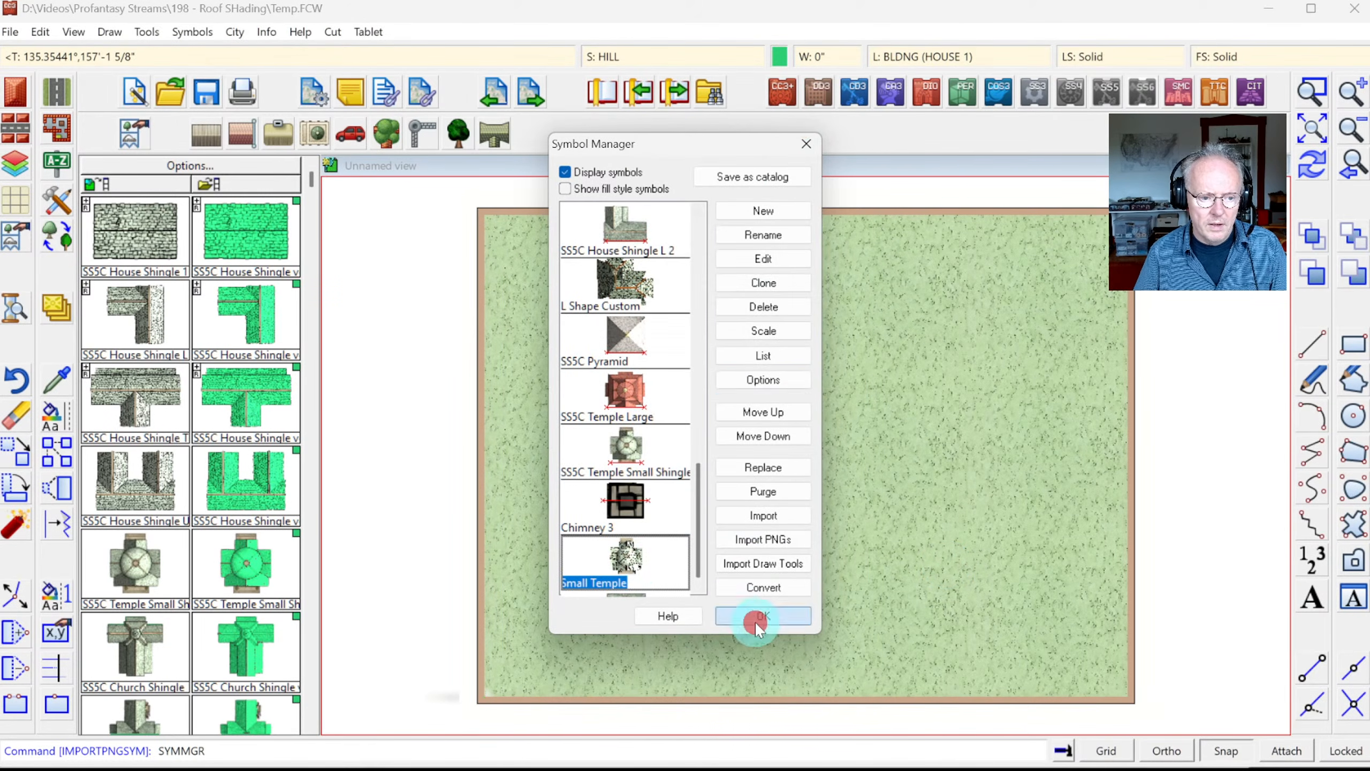
Step: Refresh the symbol catalog and pick Small Temple, then SS5C Temple Small
{"action": "left_click", "coordinate": [142, 185]}
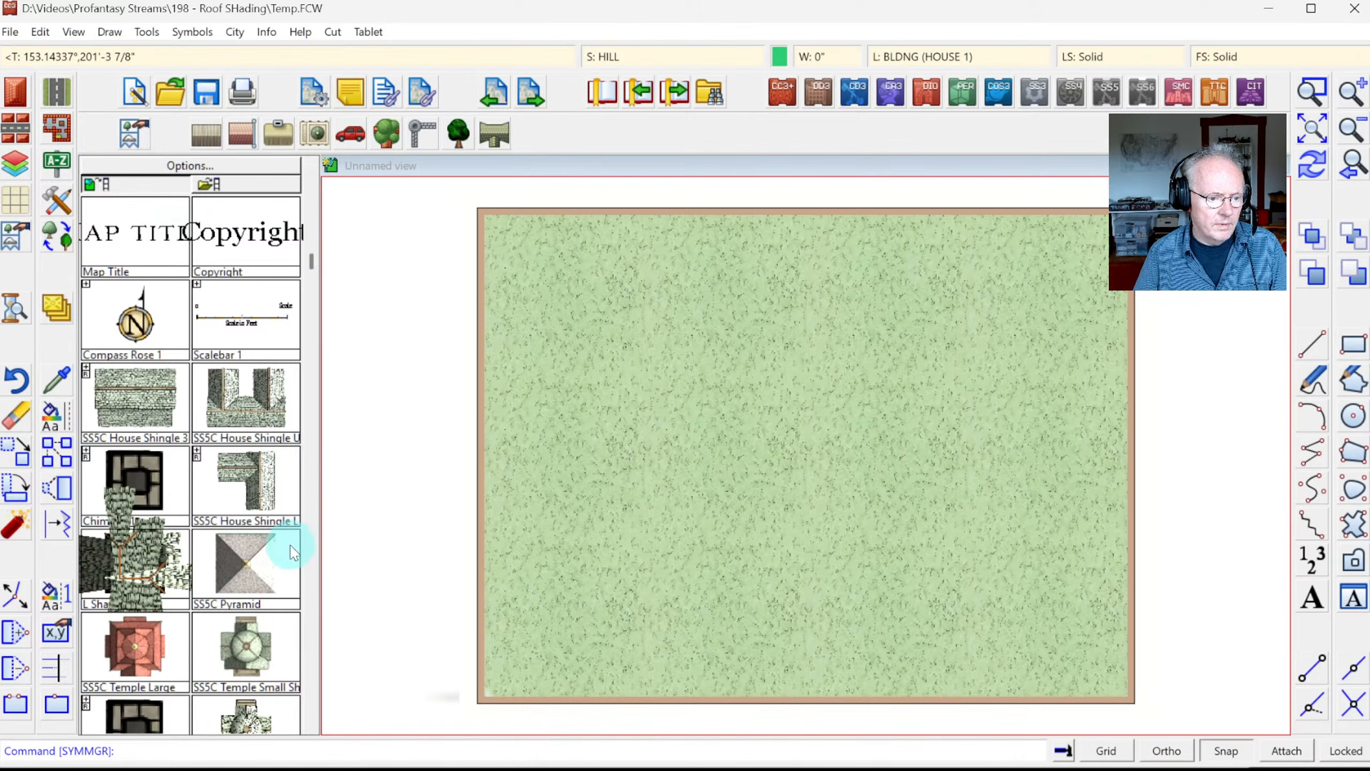
{"action": "scroll", "coordinate": [291, 535], "scroll_direction": "down", "scroll_amount": 3}
{"action": "left_click", "coordinate": [260, 583]}
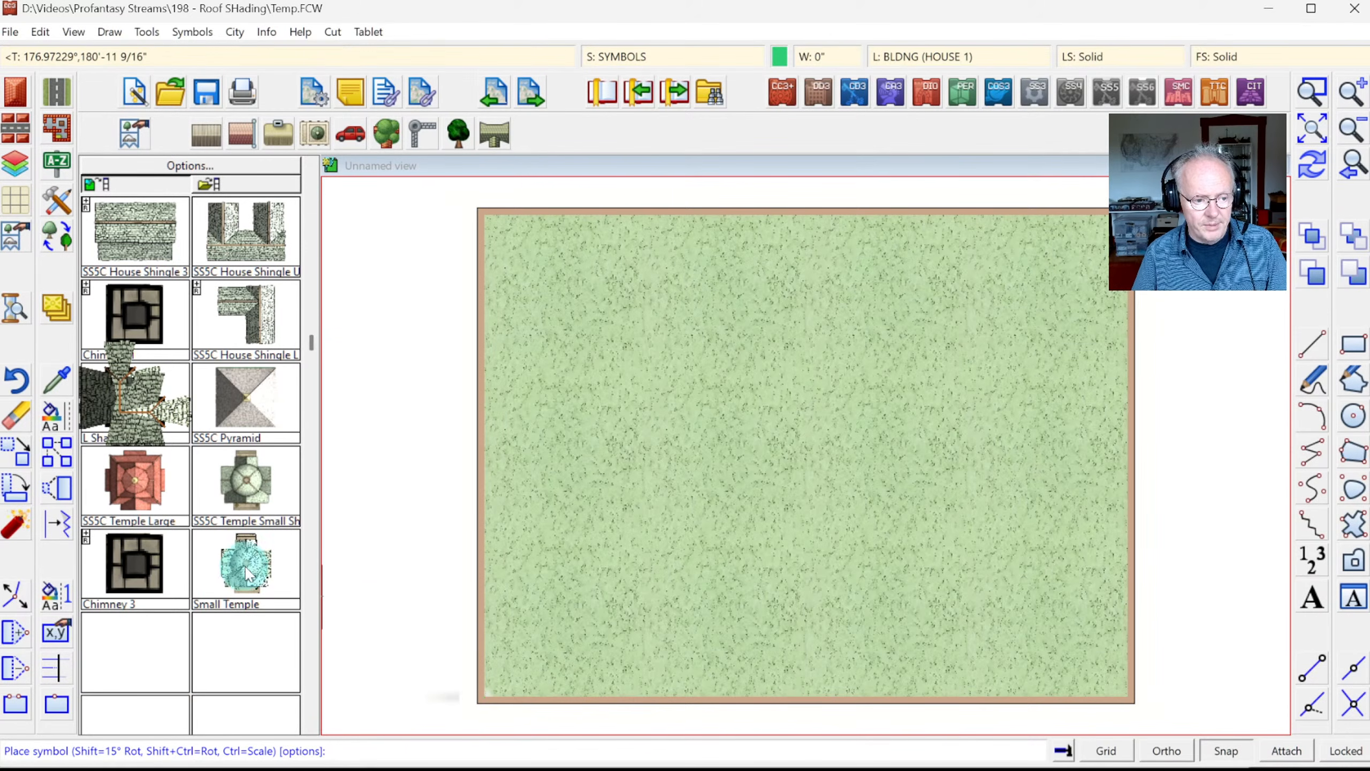
{"action": "left_click", "coordinate": [250, 486]}
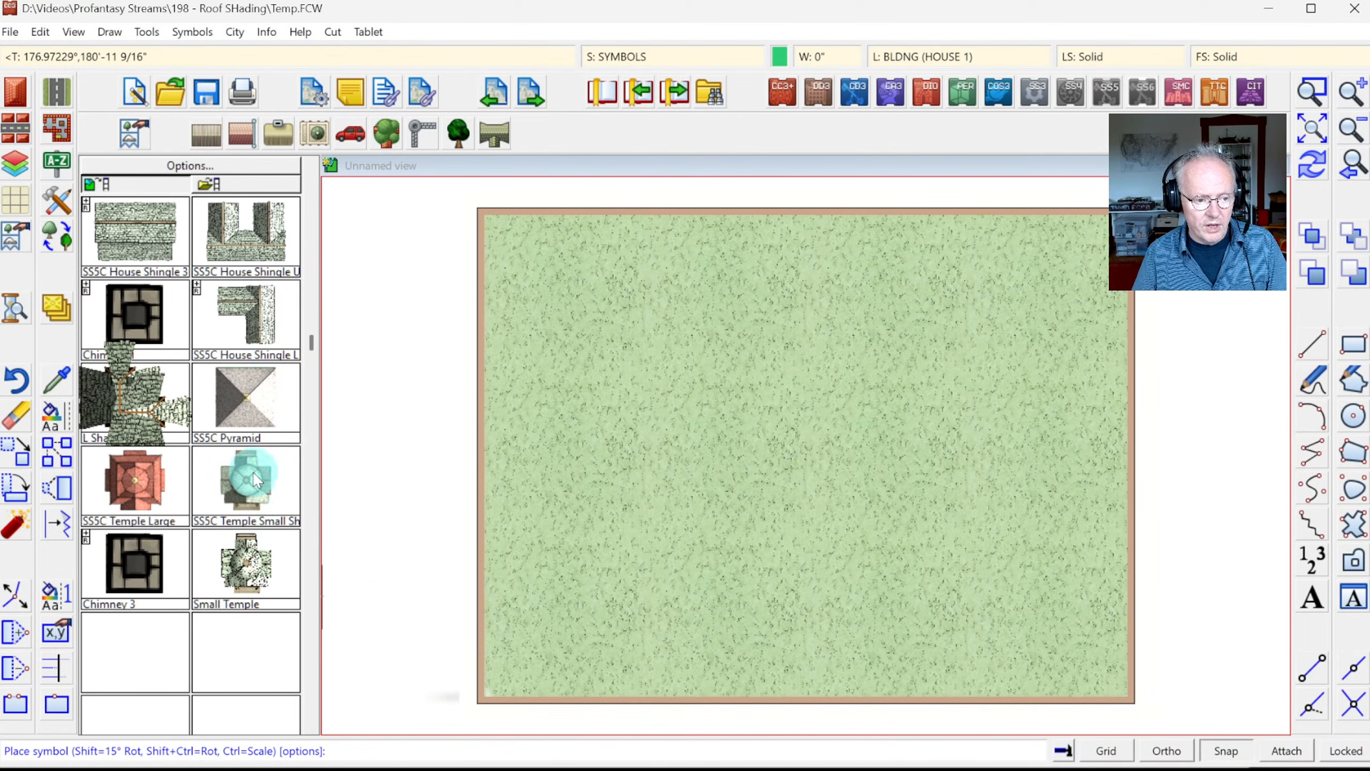
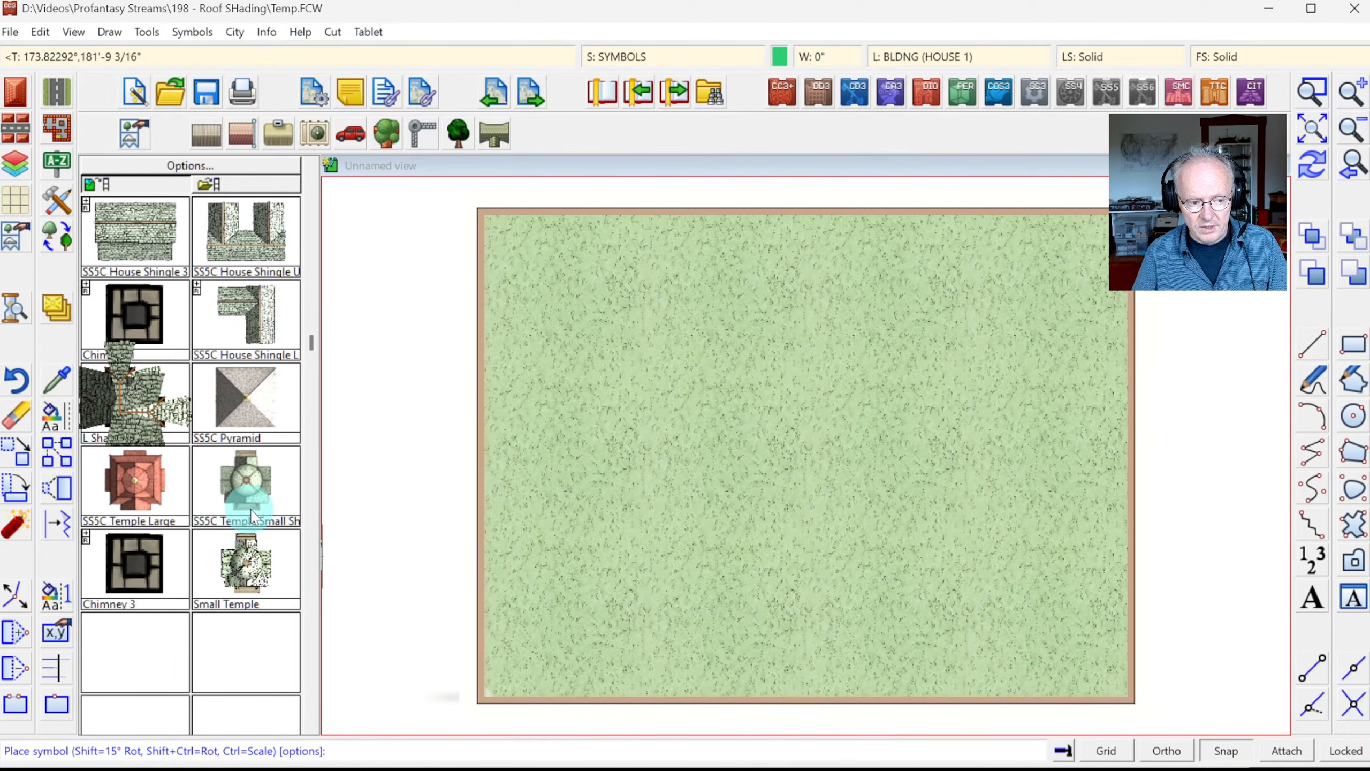
Step: Place an enlarged Small Temple at the map centre and an SS5C Temple Small Shingle at the upper right
{"action": "left_click", "coordinate": [244, 572]}
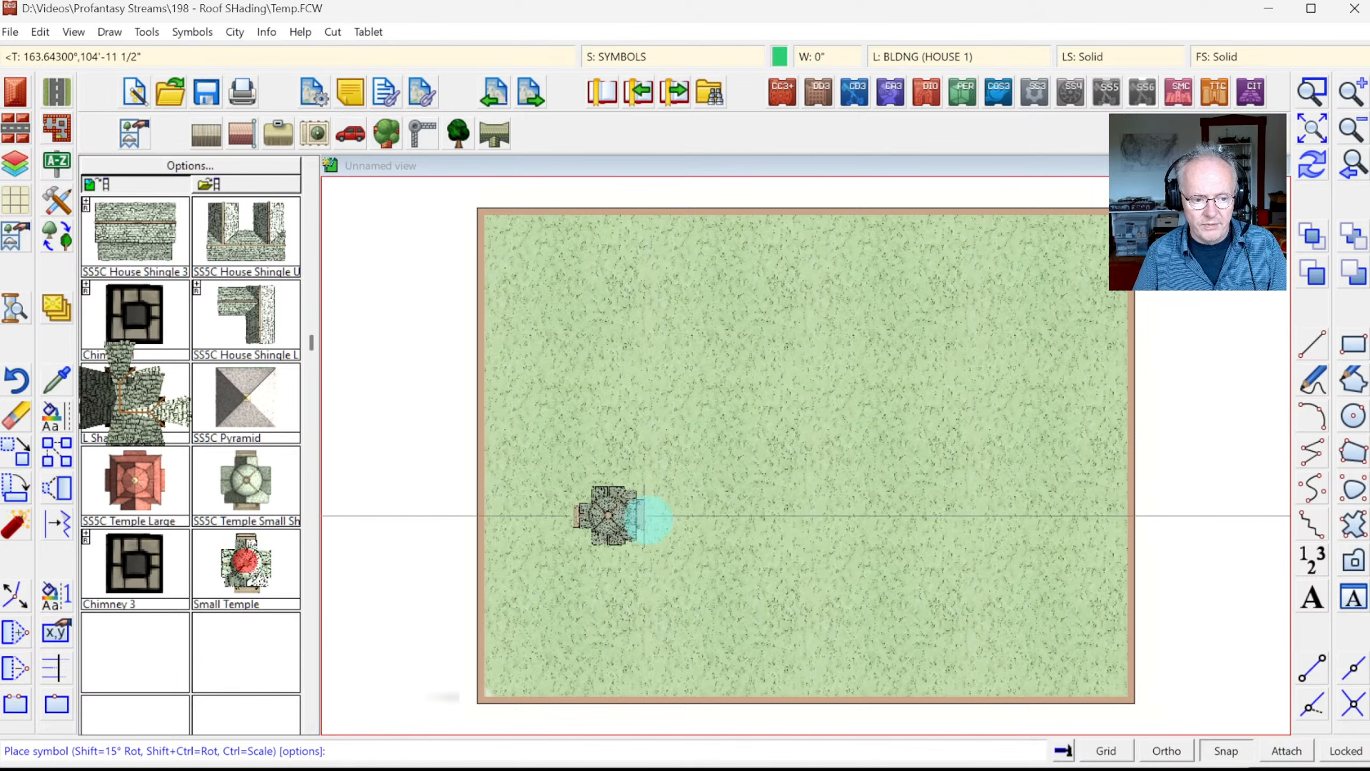
{"action": "key", "text": "ctrl"}
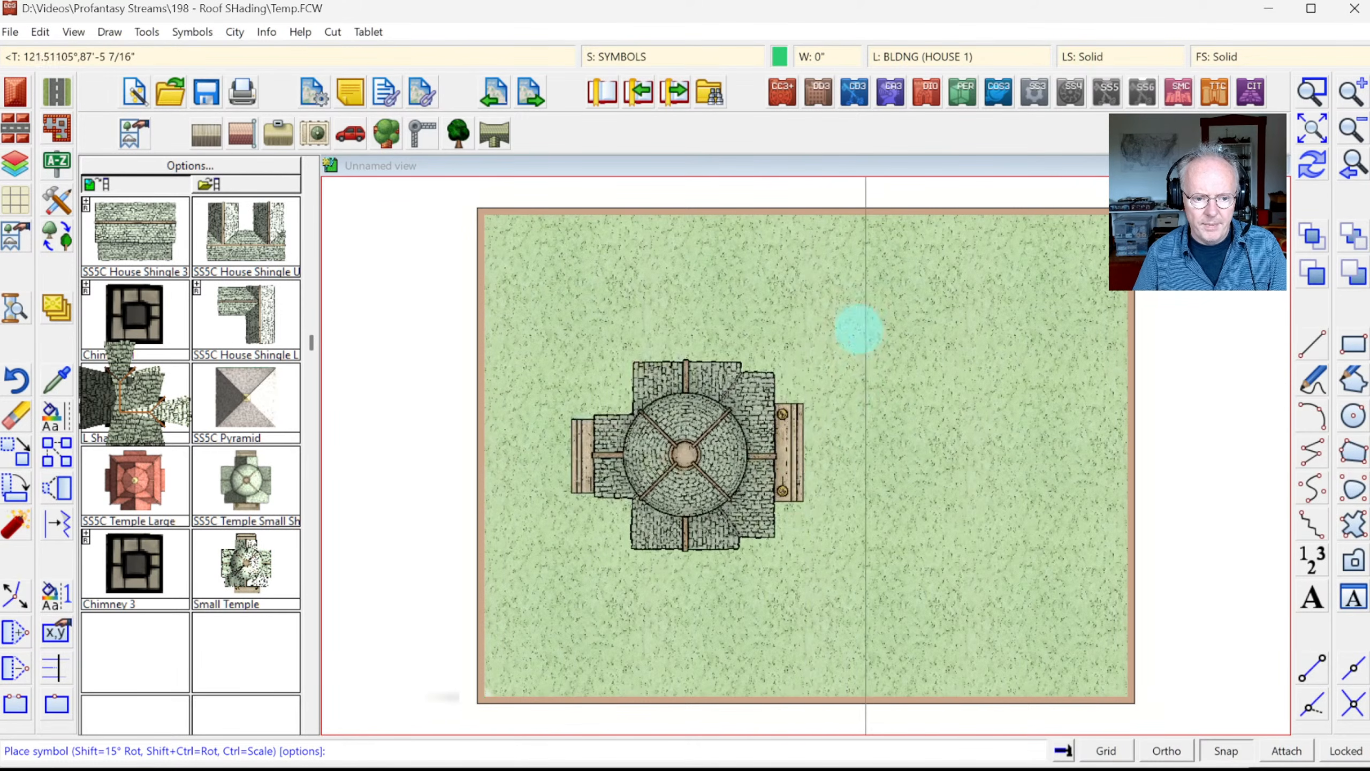
{"action": "left_click", "coordinate": [907, 452]}
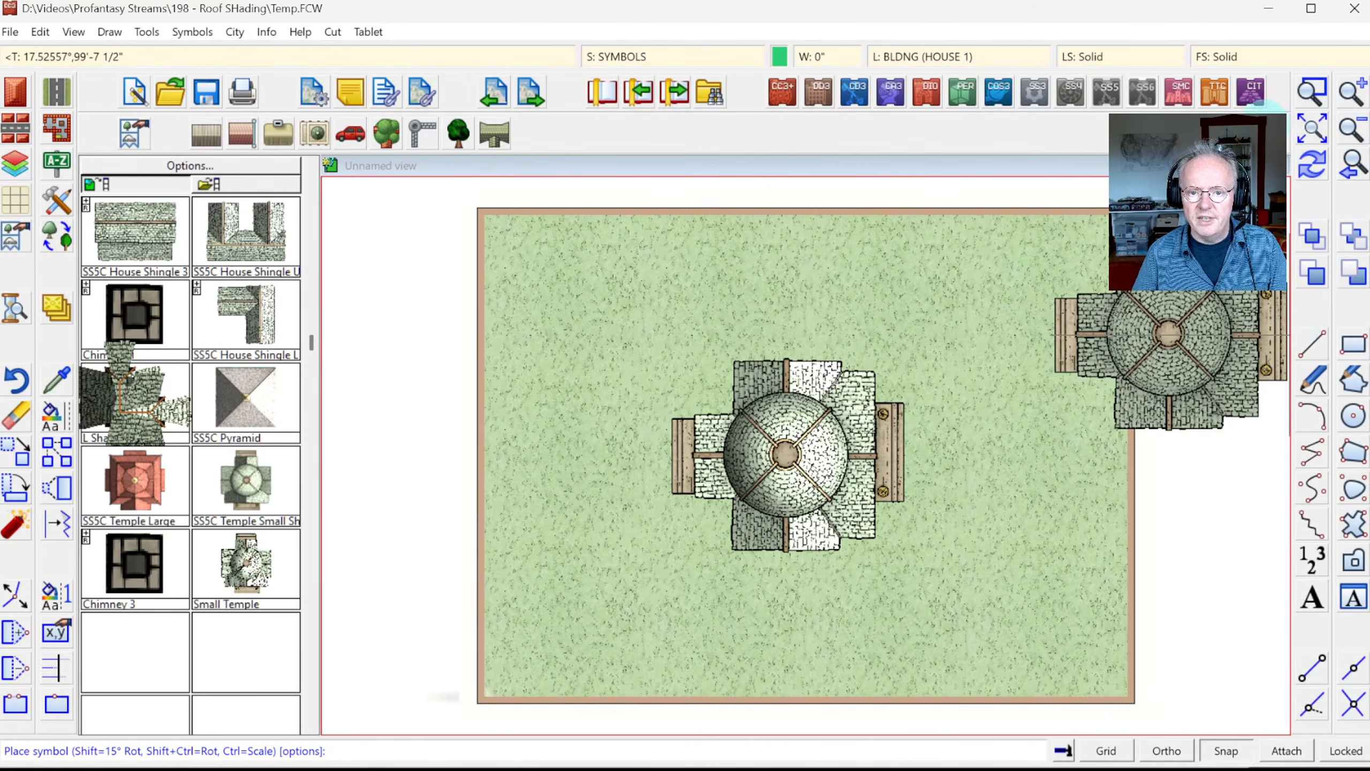
{"action": "left_click", "coordinate": [245, 482]}
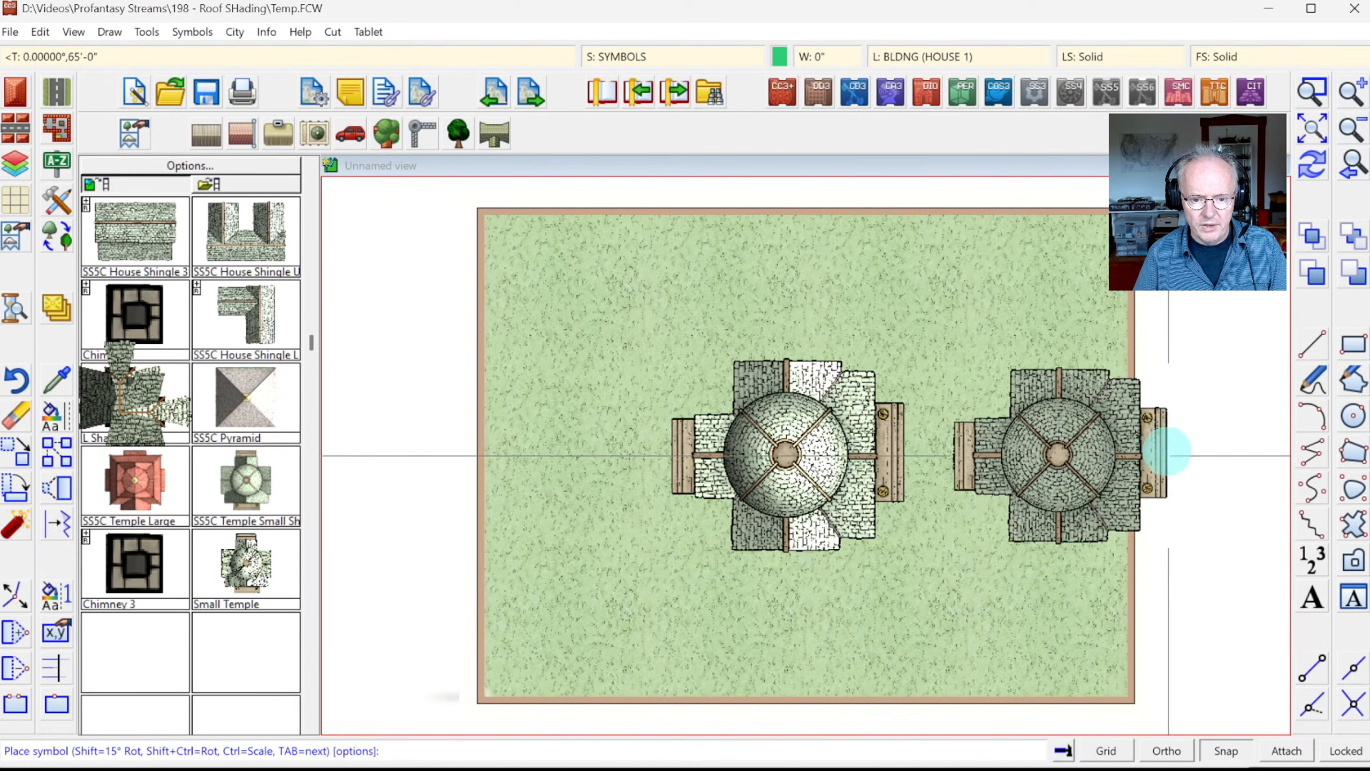
{"action": "left_click", "coordinate": [1107, 320]}
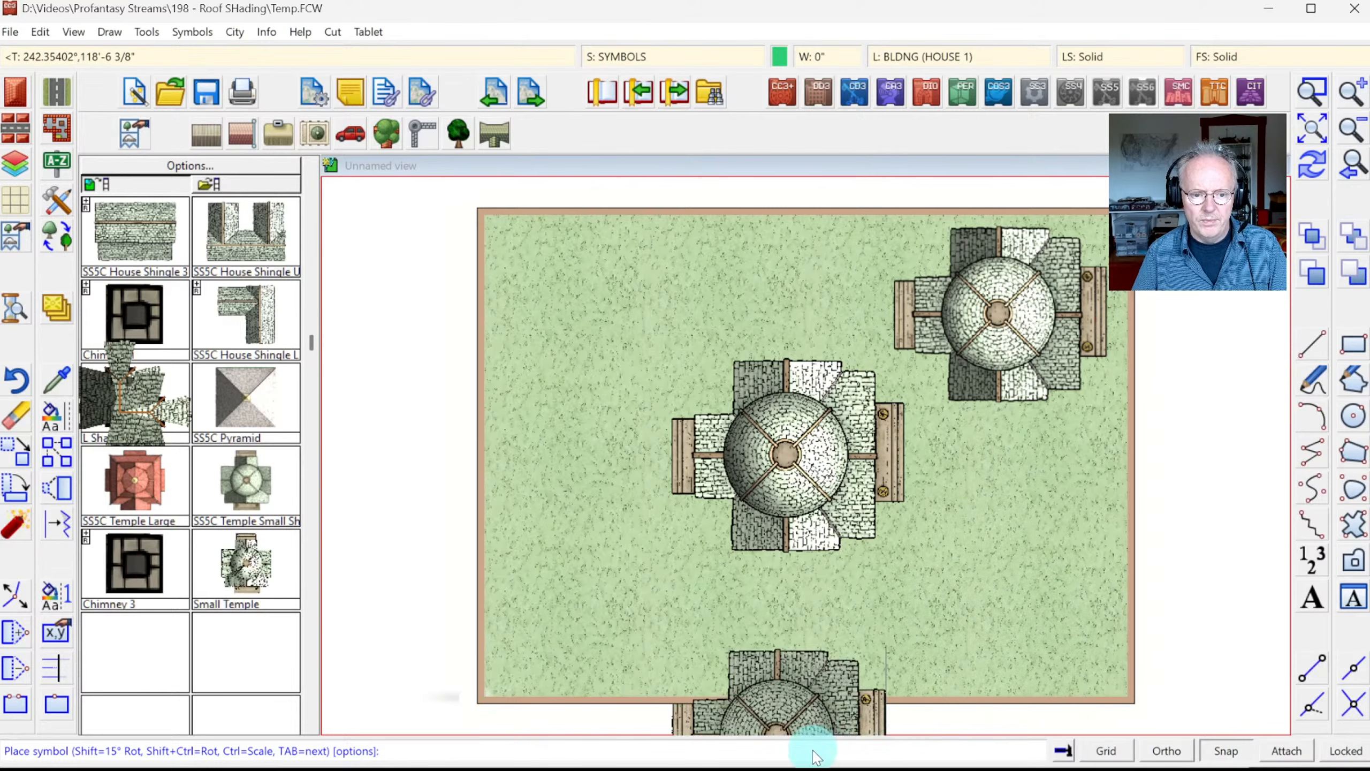
{"action": "key", "text": "Escape"}
{"action": "left_click", "coordinate": [1313, 92]}
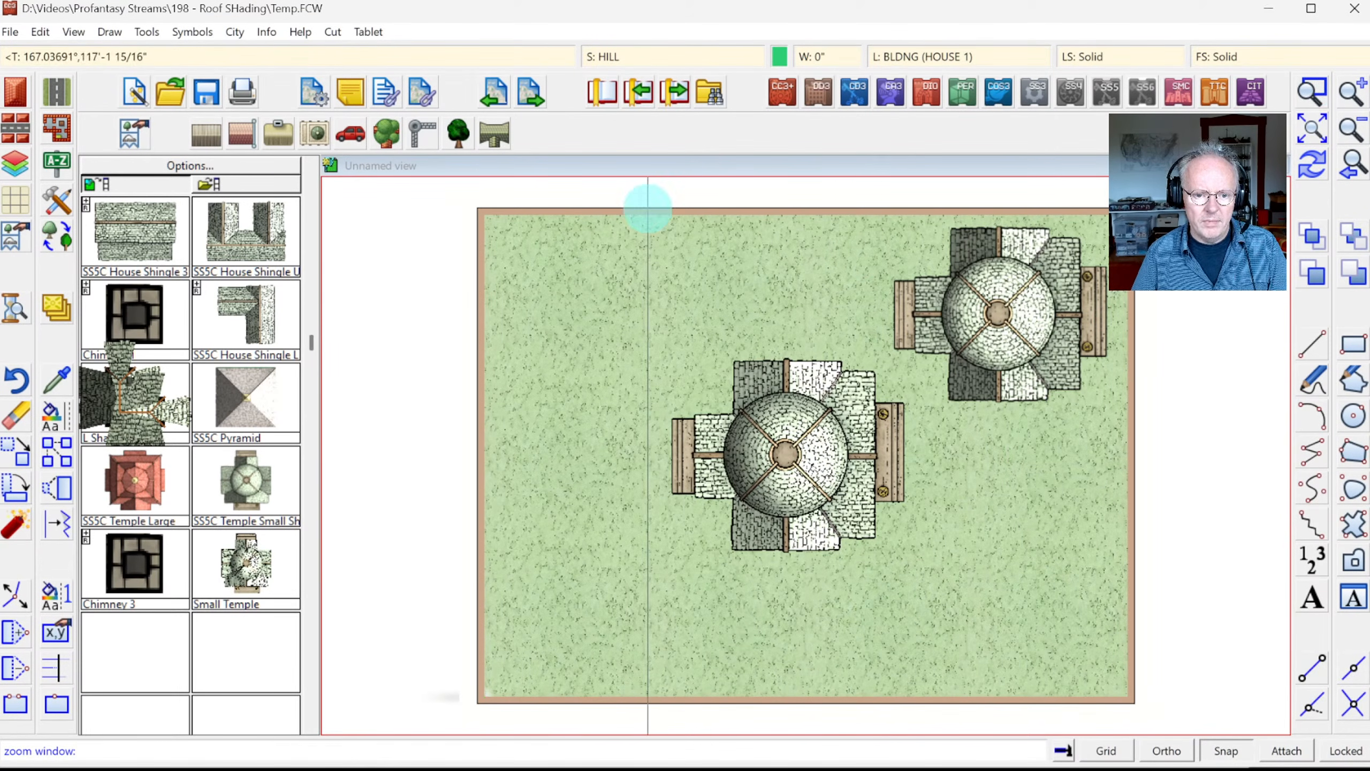
Step: Zoom in with a window framing both temples
{"action": "left_click", "coordinate": [642, 208]}
{"action": "left_click", "coordinate": [1113, 599]}
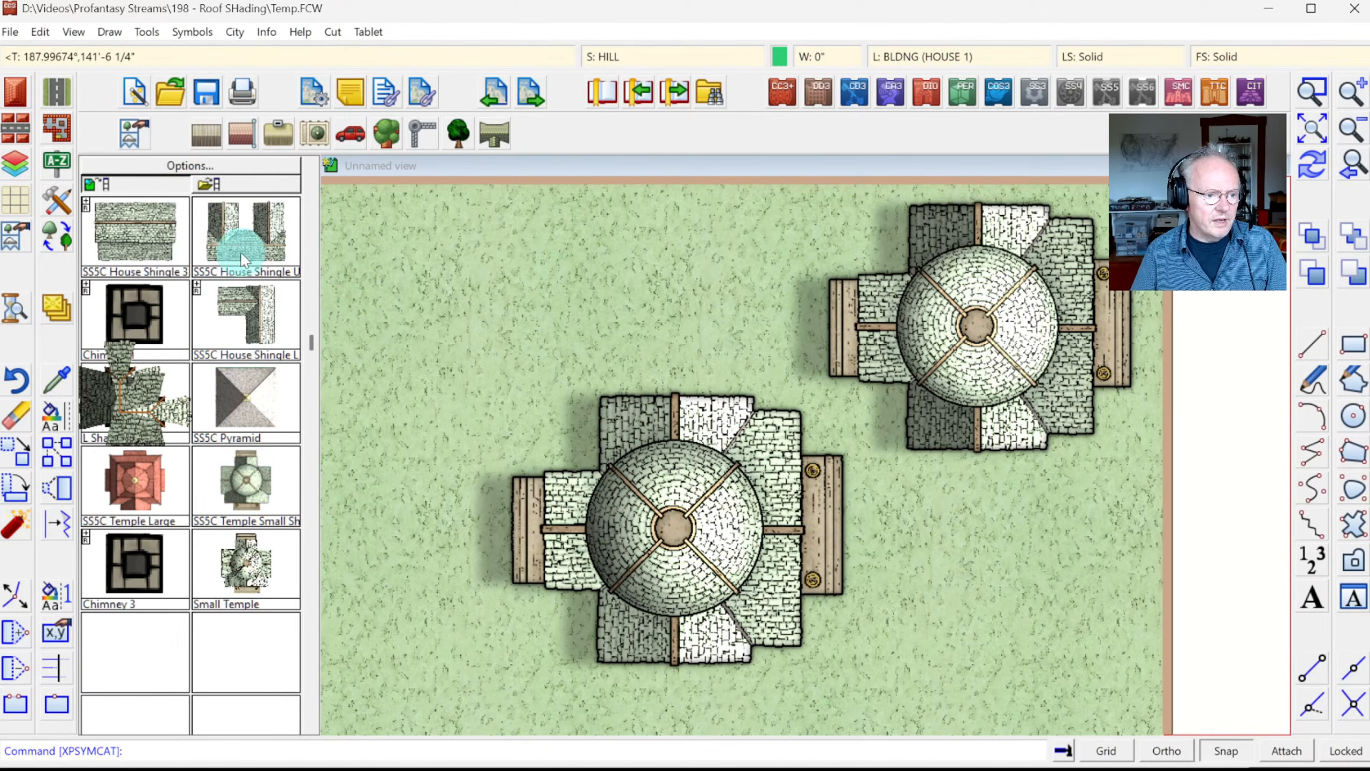
Step: Load the House Shingle varicolor catalog and set the current colour to pink
{"action": "left_click", "coordinate": [217, 131]}
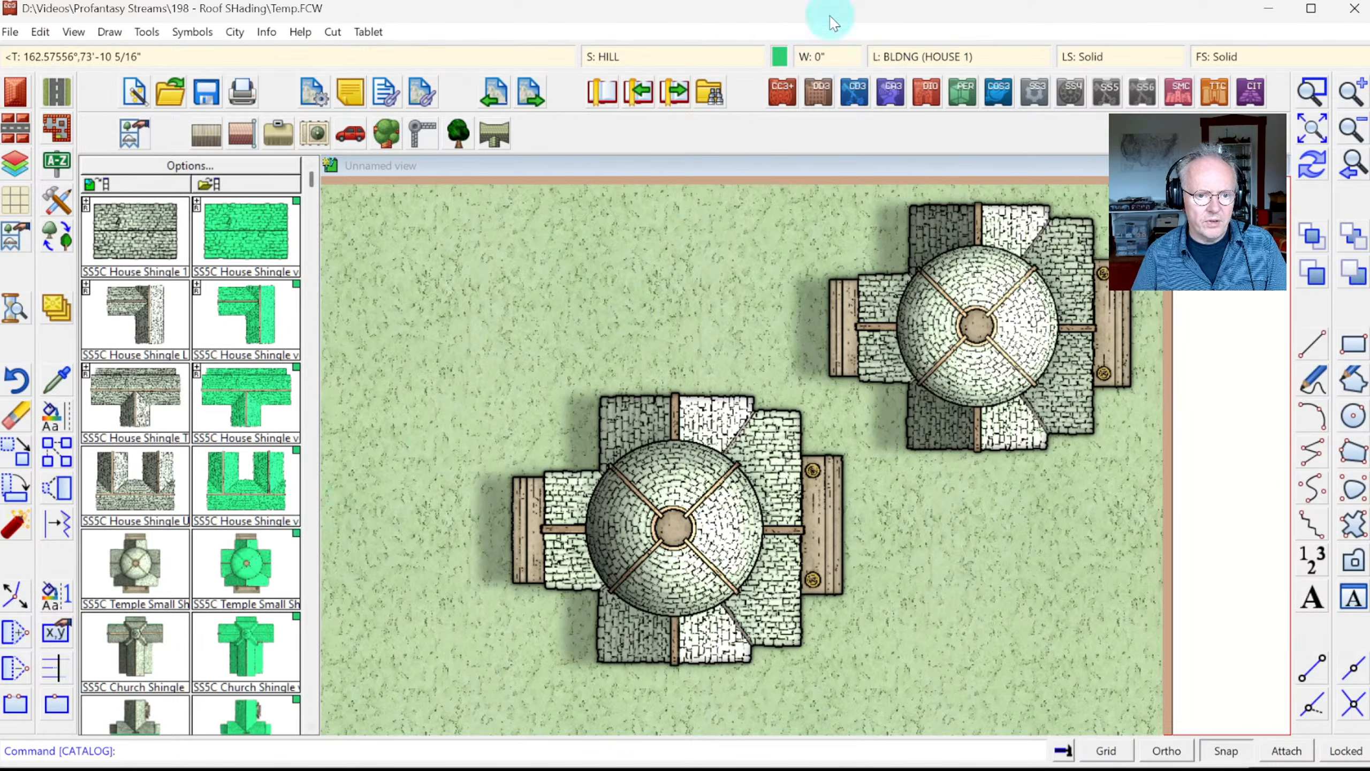
{"action": "left_click", "coordinate": [780, 52]}
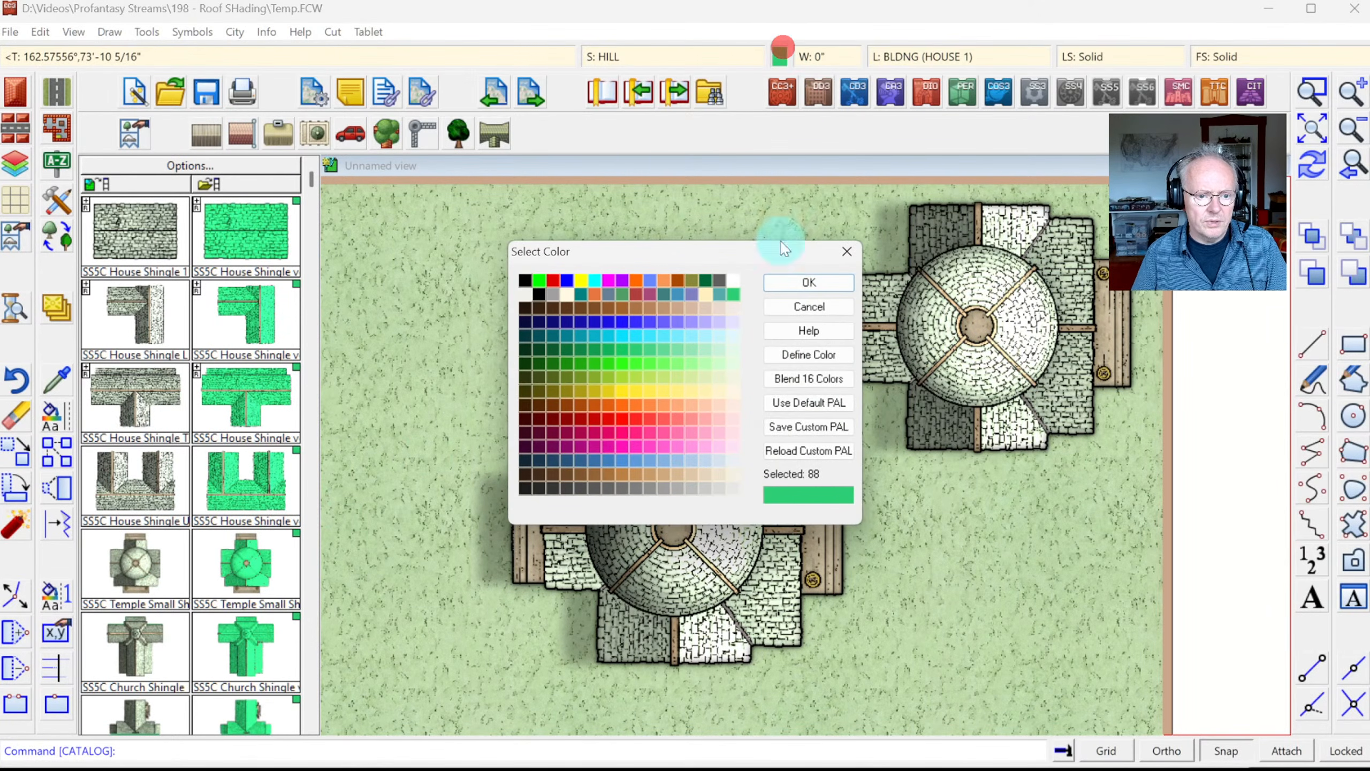
{"action": "left_click", "coordinate": [613, 428]}
{"action": "left_click", "coordinate": [789, 282]}
Step: Place the pink varicolor temple at the map's top-left and zoom back out
{"action": "left_click", "coordinate": [246, 564]}
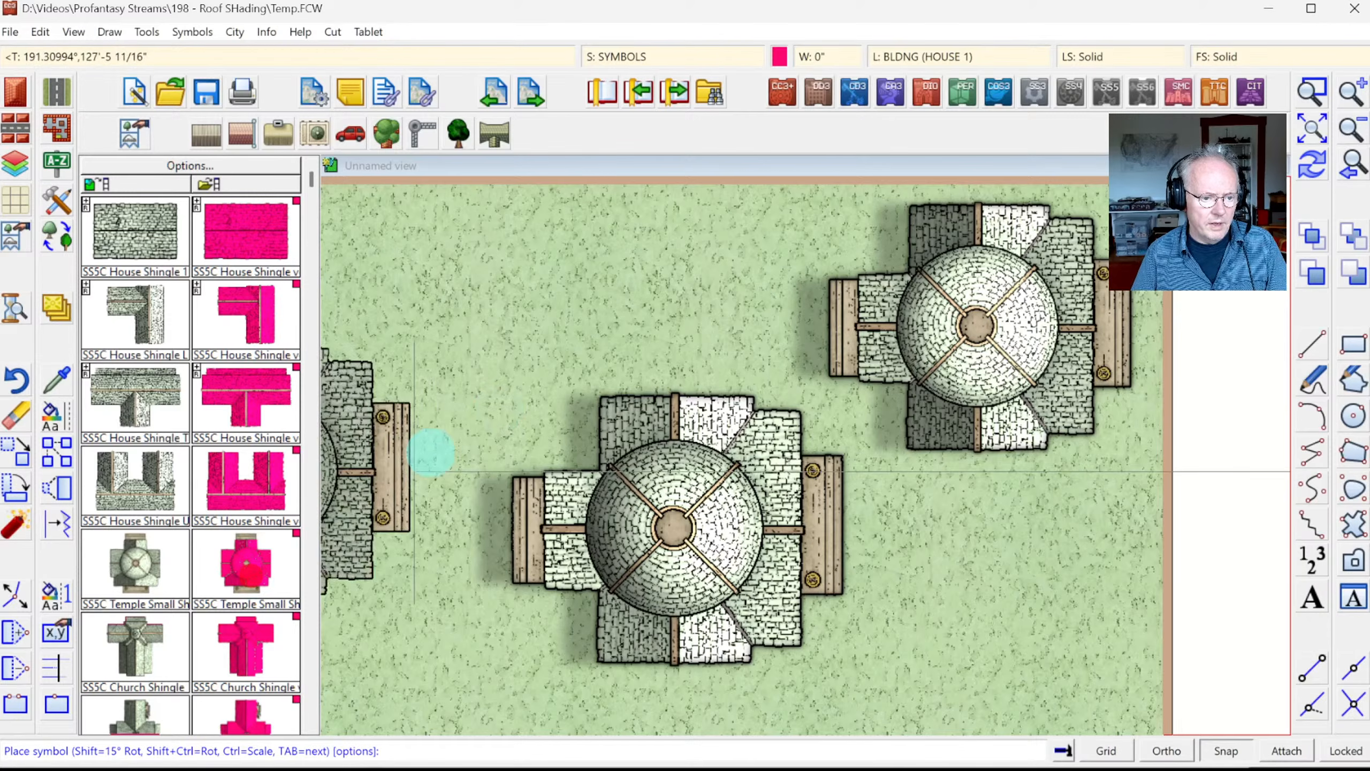
{"action": "left_click", "coordinate": [519, 340]}
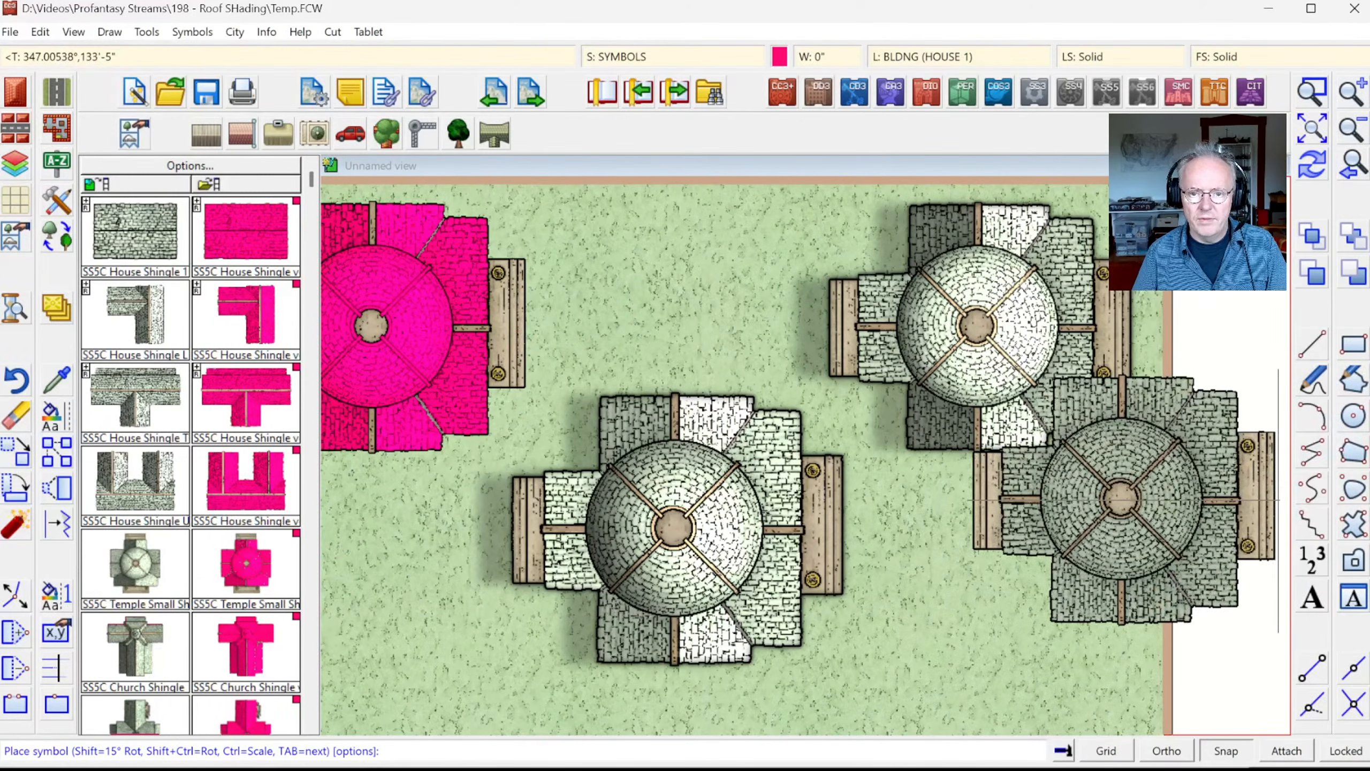
{"action": "left_click", "coordinate": [1357, 134]}
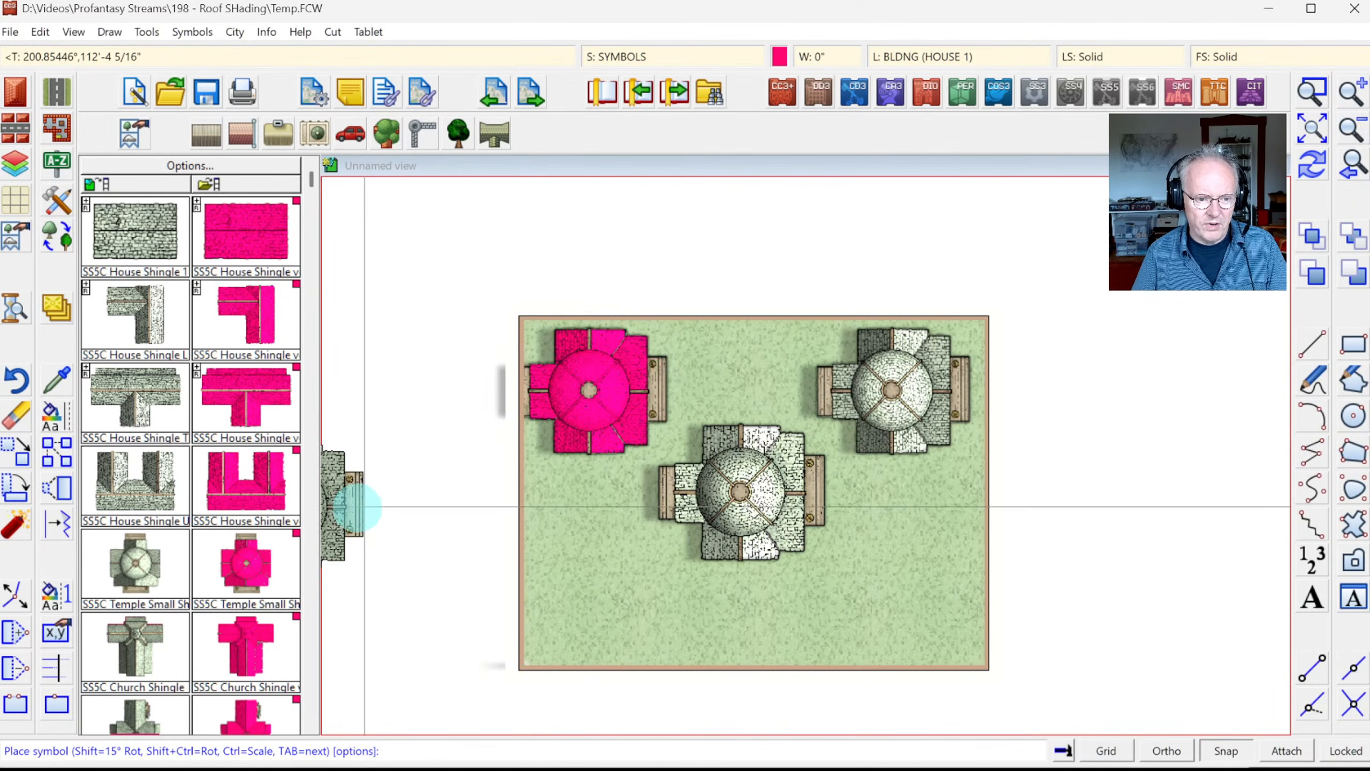
{"action": "key", "text": "Escape"}
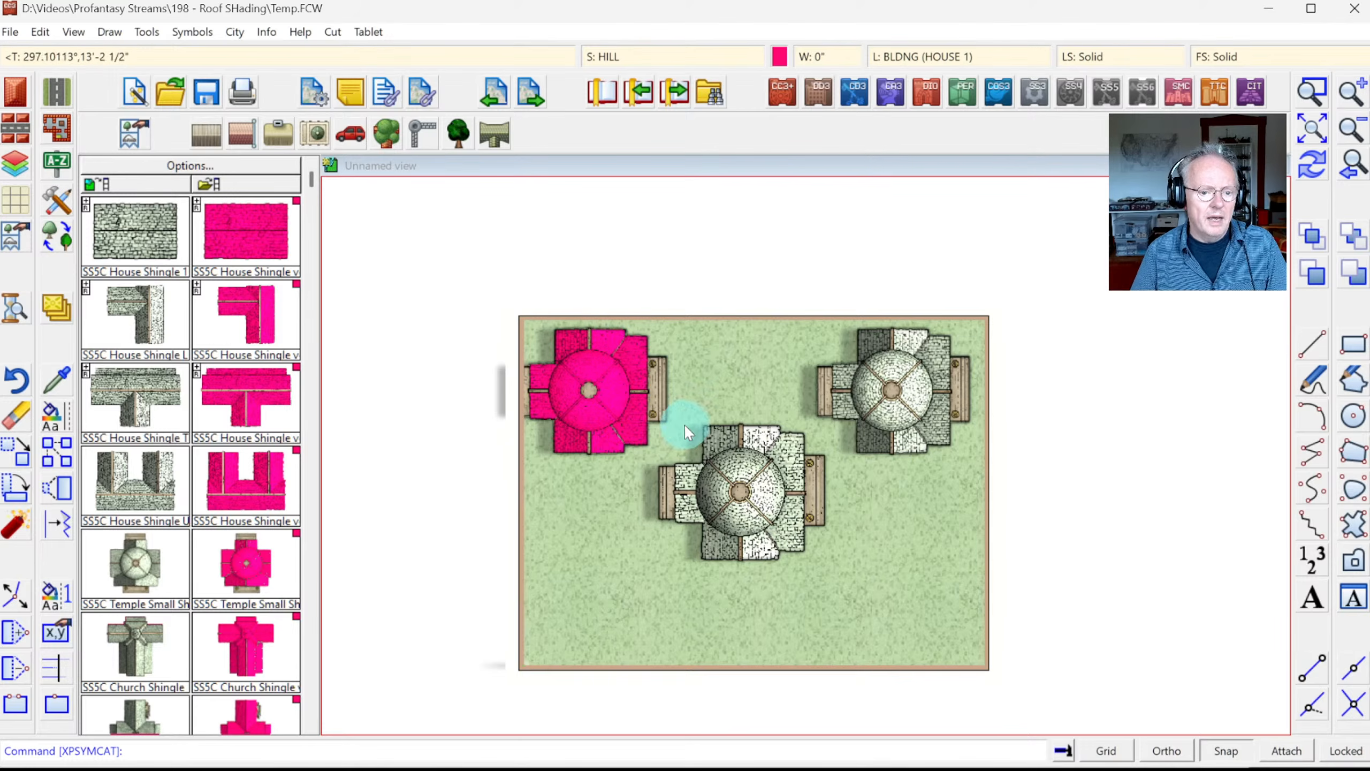
Step: Show the symbols stored in this drawing and bring up the Symbol Manager
{"action": "left_click", "coordinate": [217, 184]}
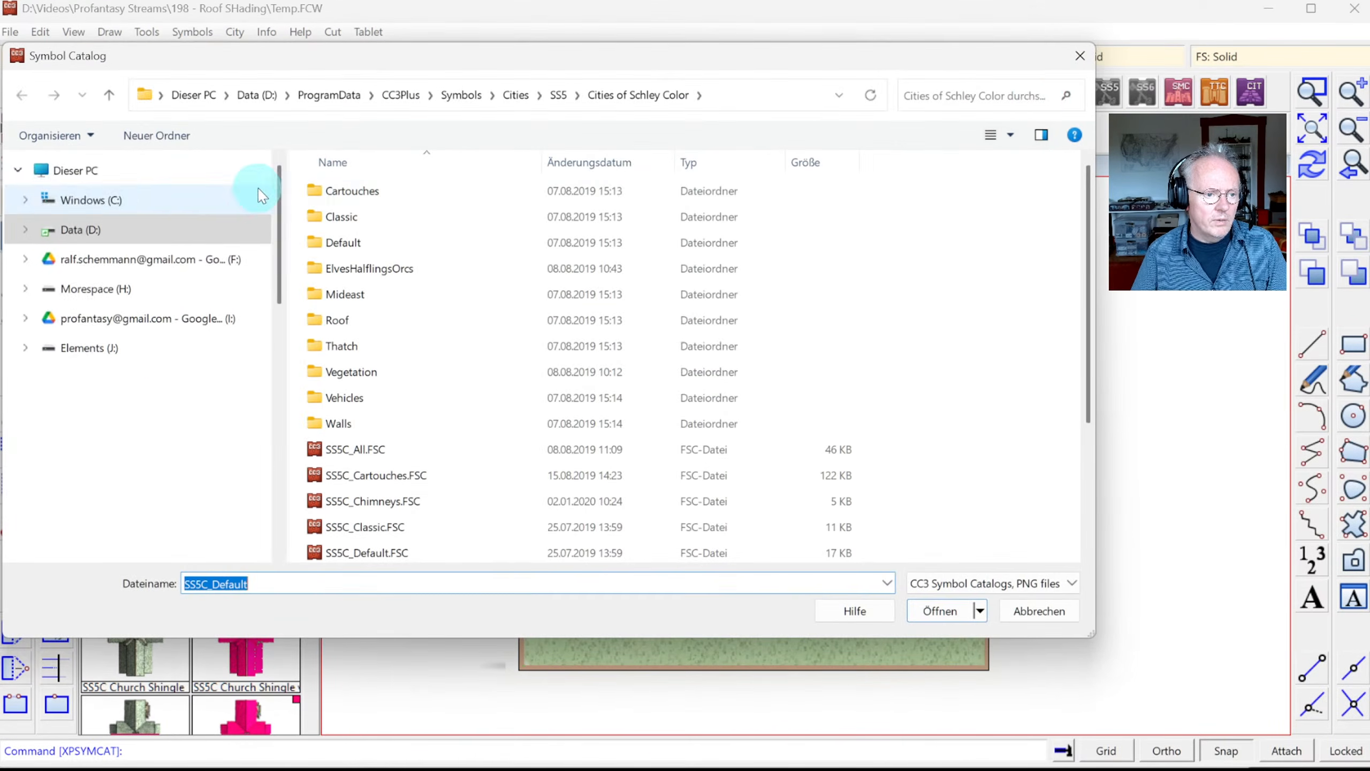
{"action": "left_click", "coordinate": [1087, 50]}
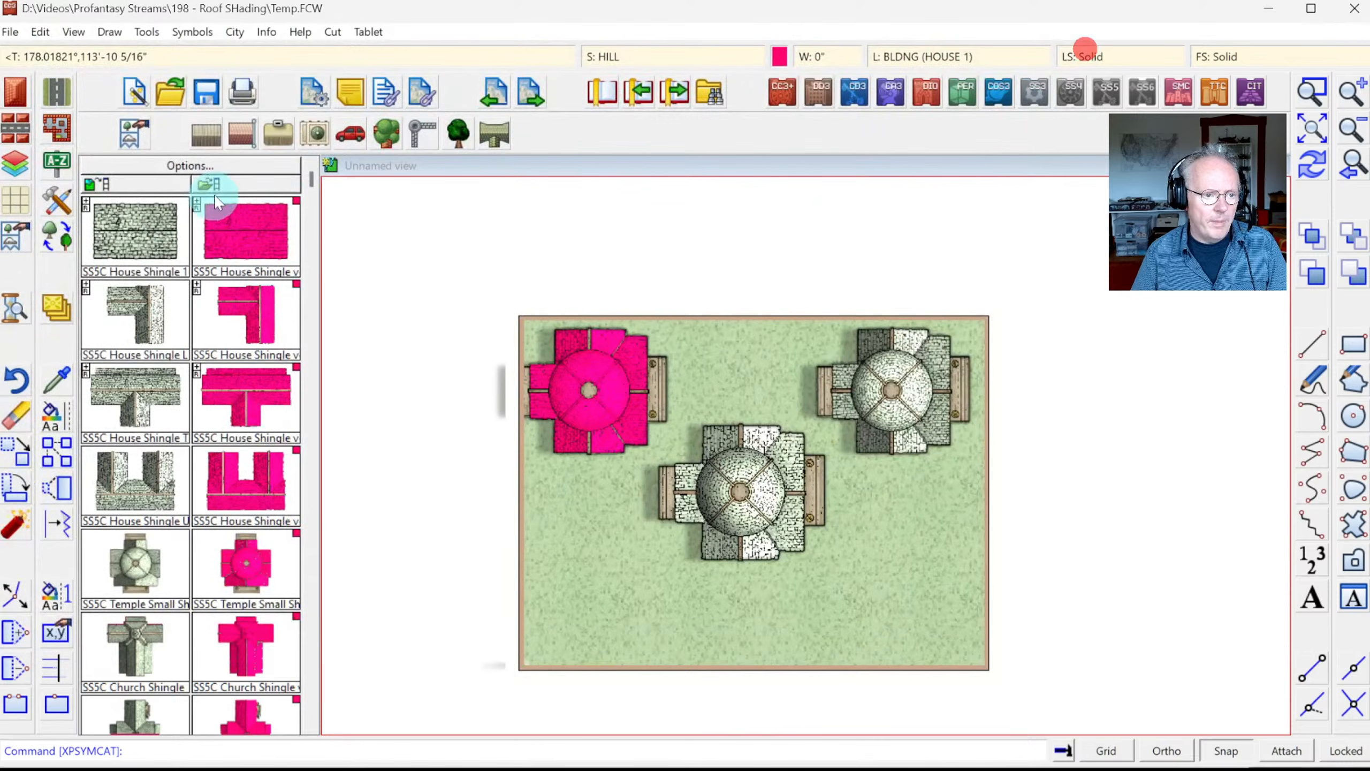
{"action": "left_click", "coordinate": [125, 183]}
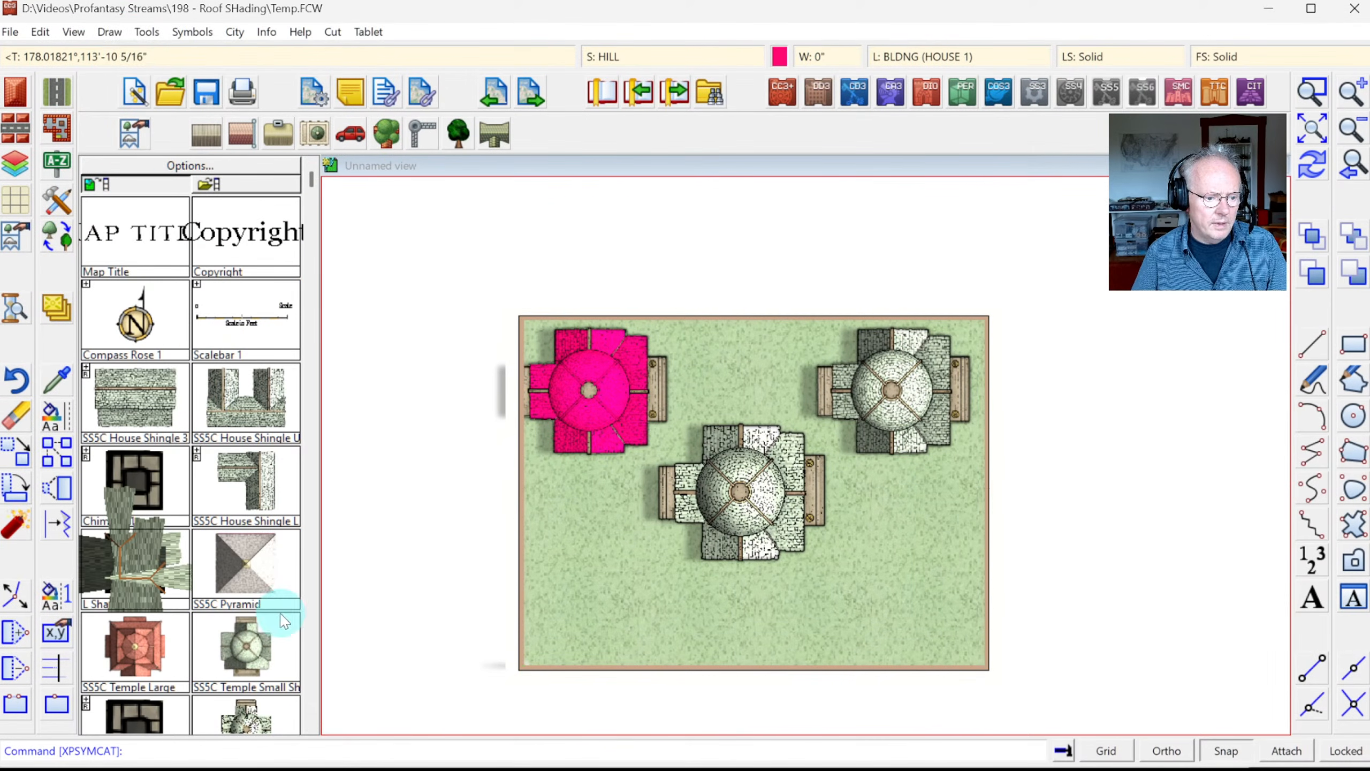
{"action": "left_click", "coordinate": [192, 31]}
{"action": "left_click", "coordinate": [232, 52]}
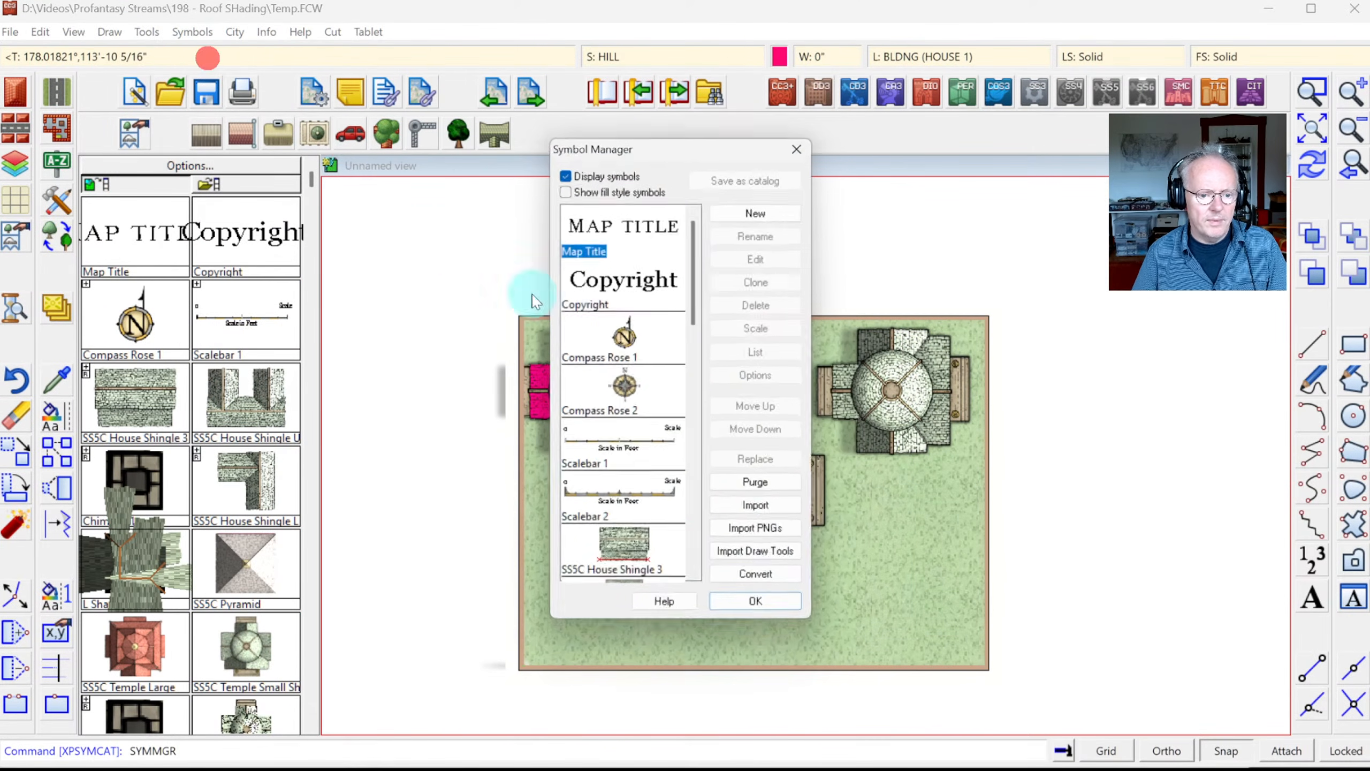
{"action": "left_click", "coordinate": [696, 510]}
{"action": "left_click_drag", "start_coordinate": [695, 475], "coordinate": [699, 578]}
Step: Clone Small Temple as 'Small Temple vc' and flag the copy as a varicolor symbol
{"action": "left_click", "coordinate": [625, 505]}
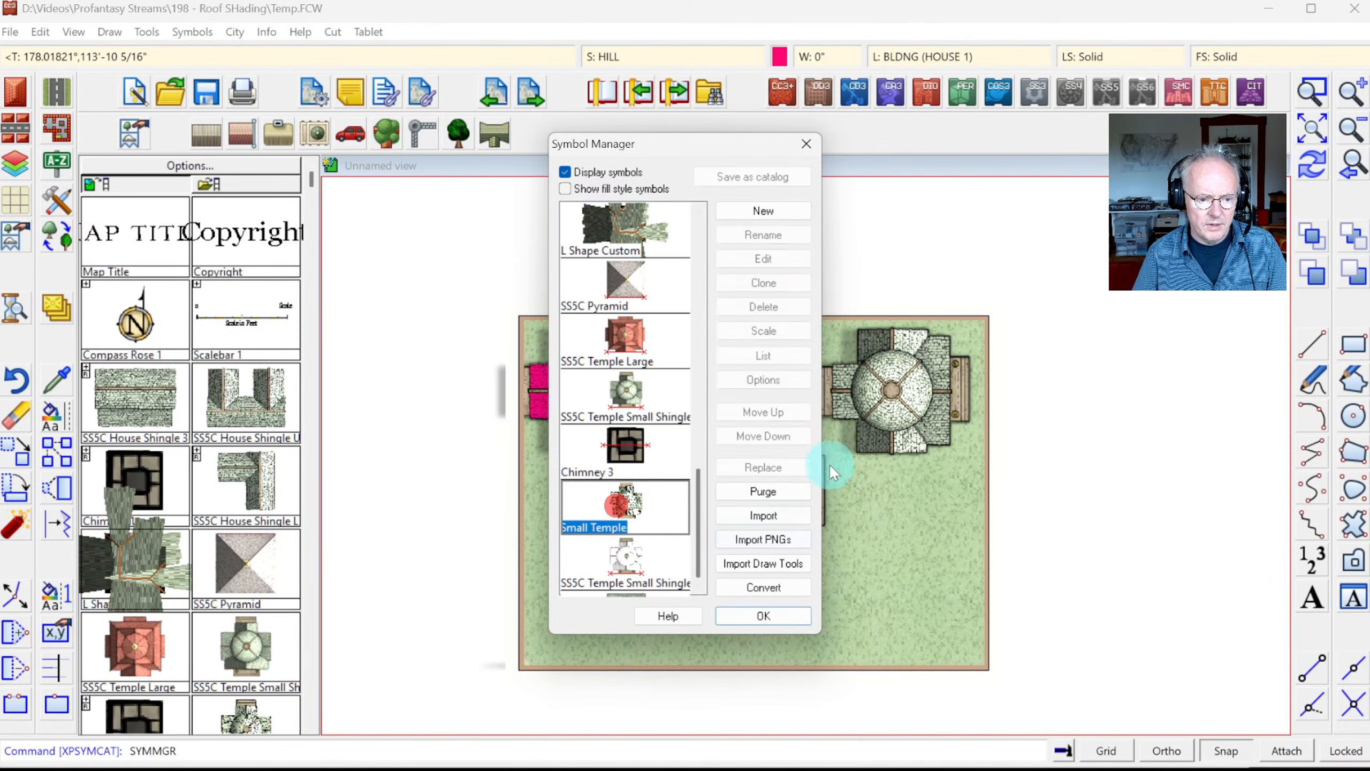
{"action": "left_click", "coordinate": [766, 282]}
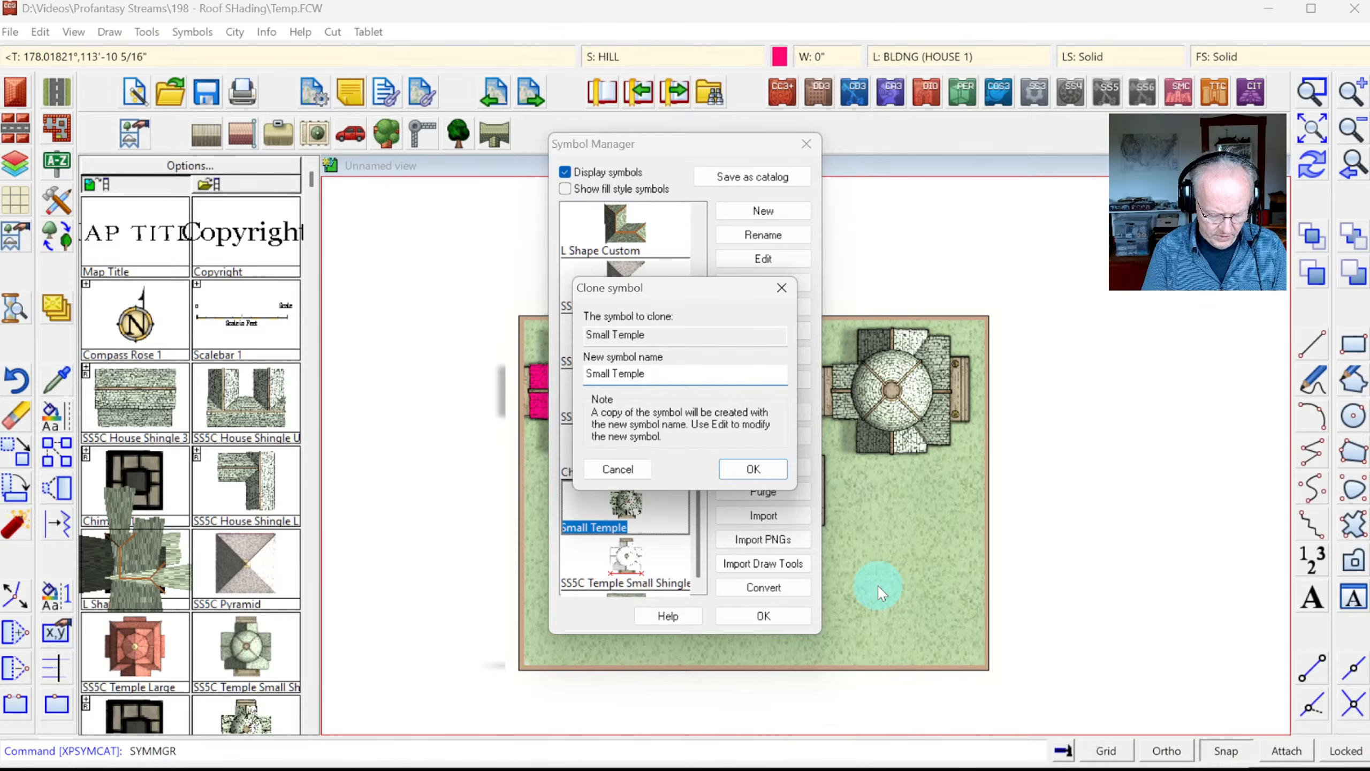
{"action": "key", "text": "Return"}
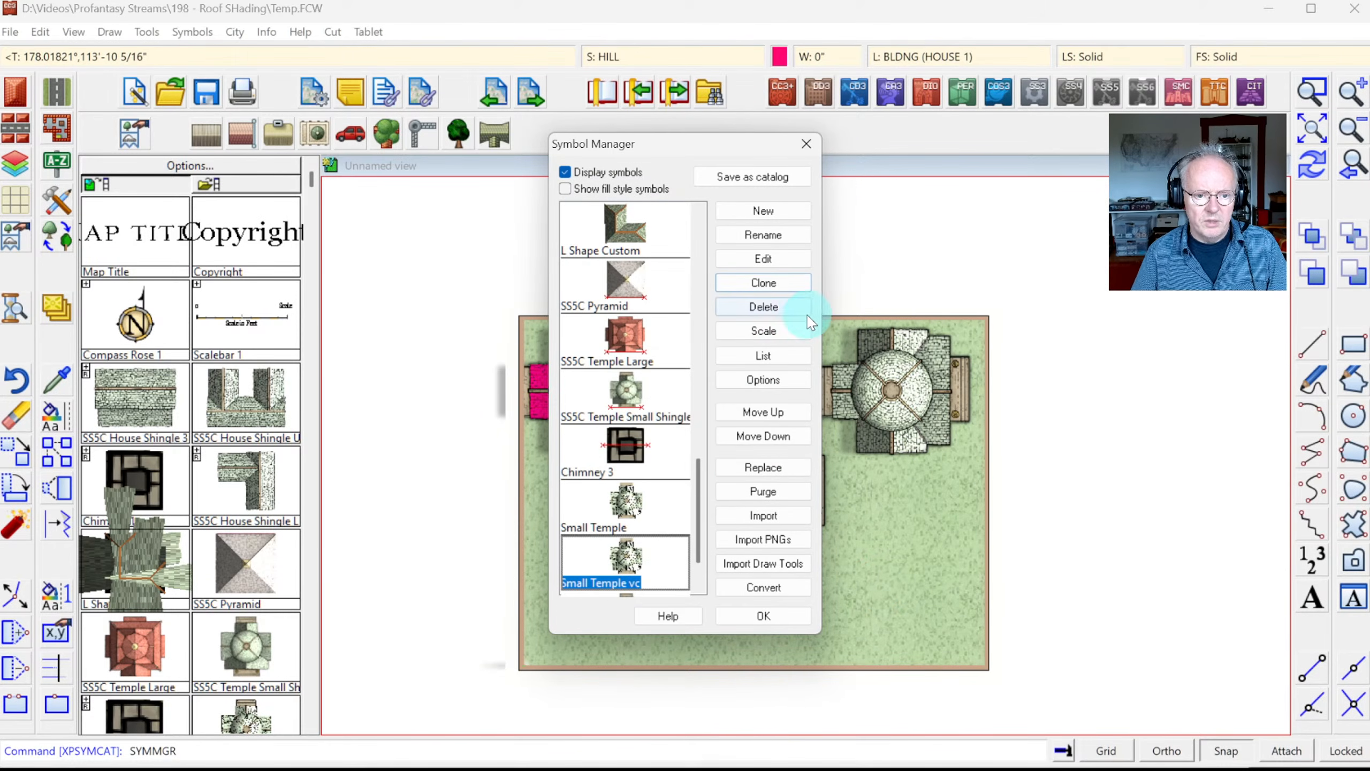
{"action": "left_click", "coordinate": [771, 382]}
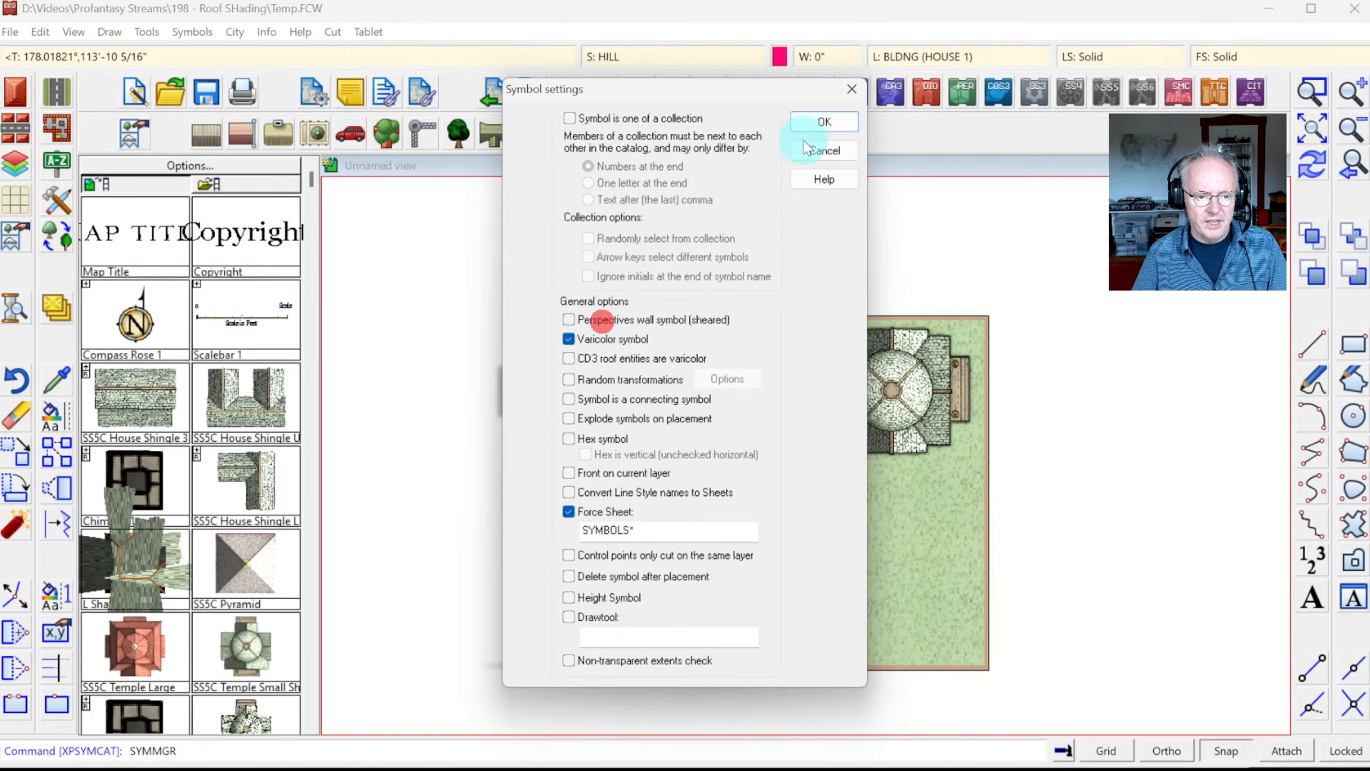
{"action": "left_click", "coordinate": [825, 123]}
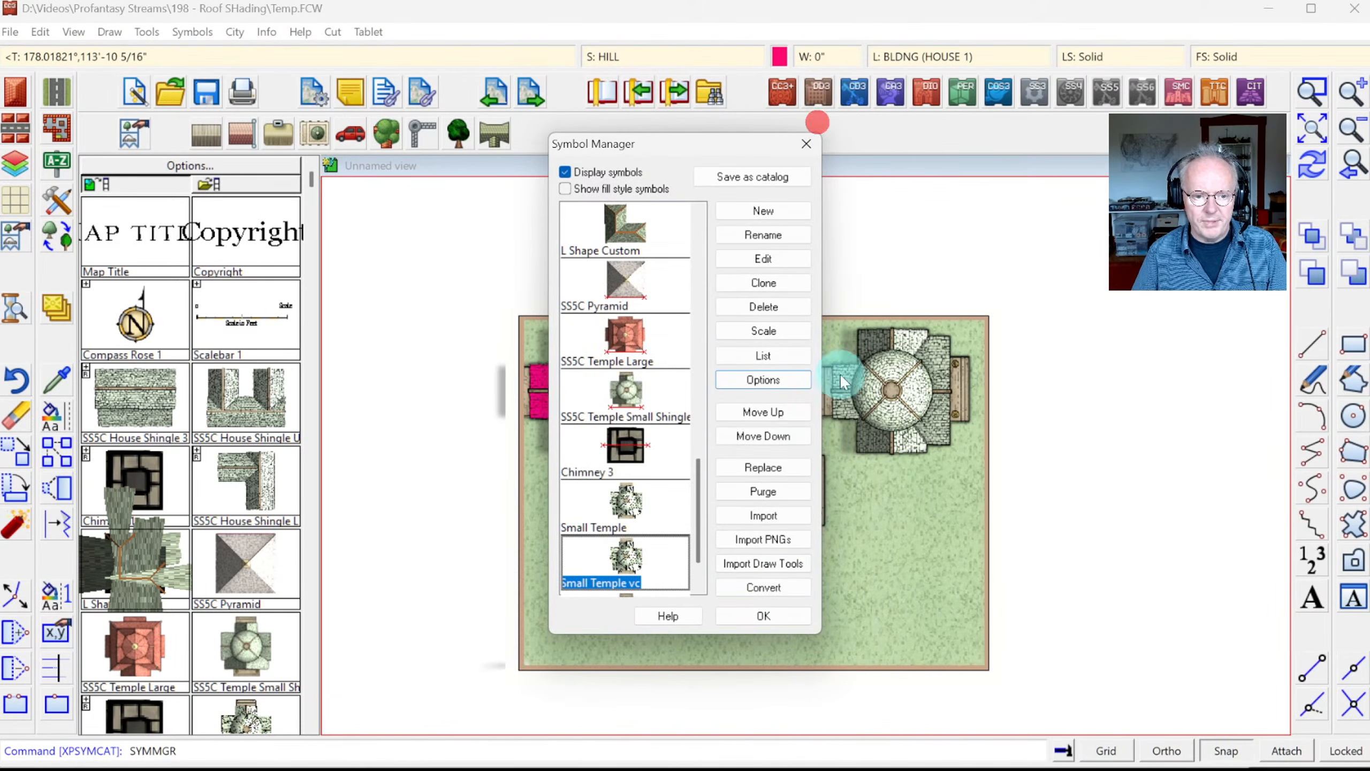
{"action": "left_click", "coordinate": [802, 597]}
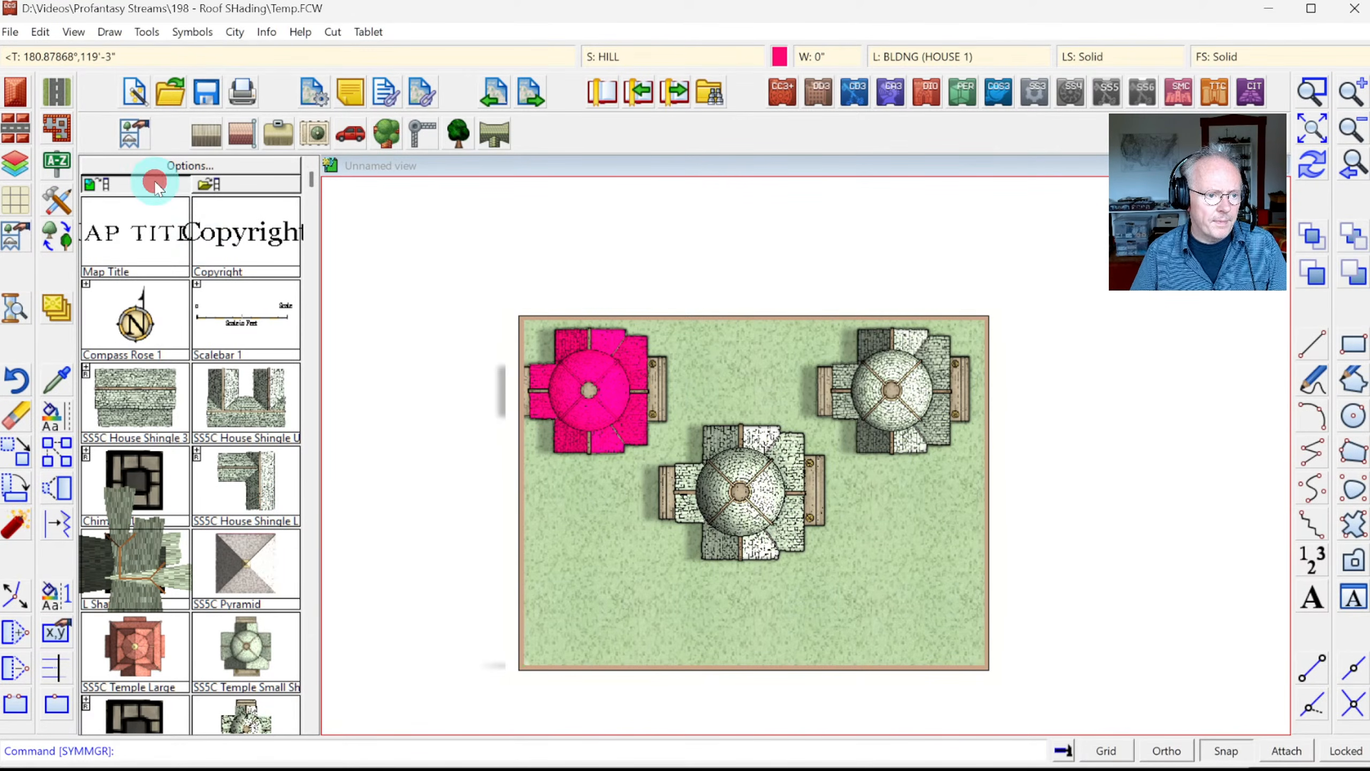
Step: Place a temple symbol at the map's lower left and zoom in on it
{"action": "left_click", "coordinate": [312, 650]}
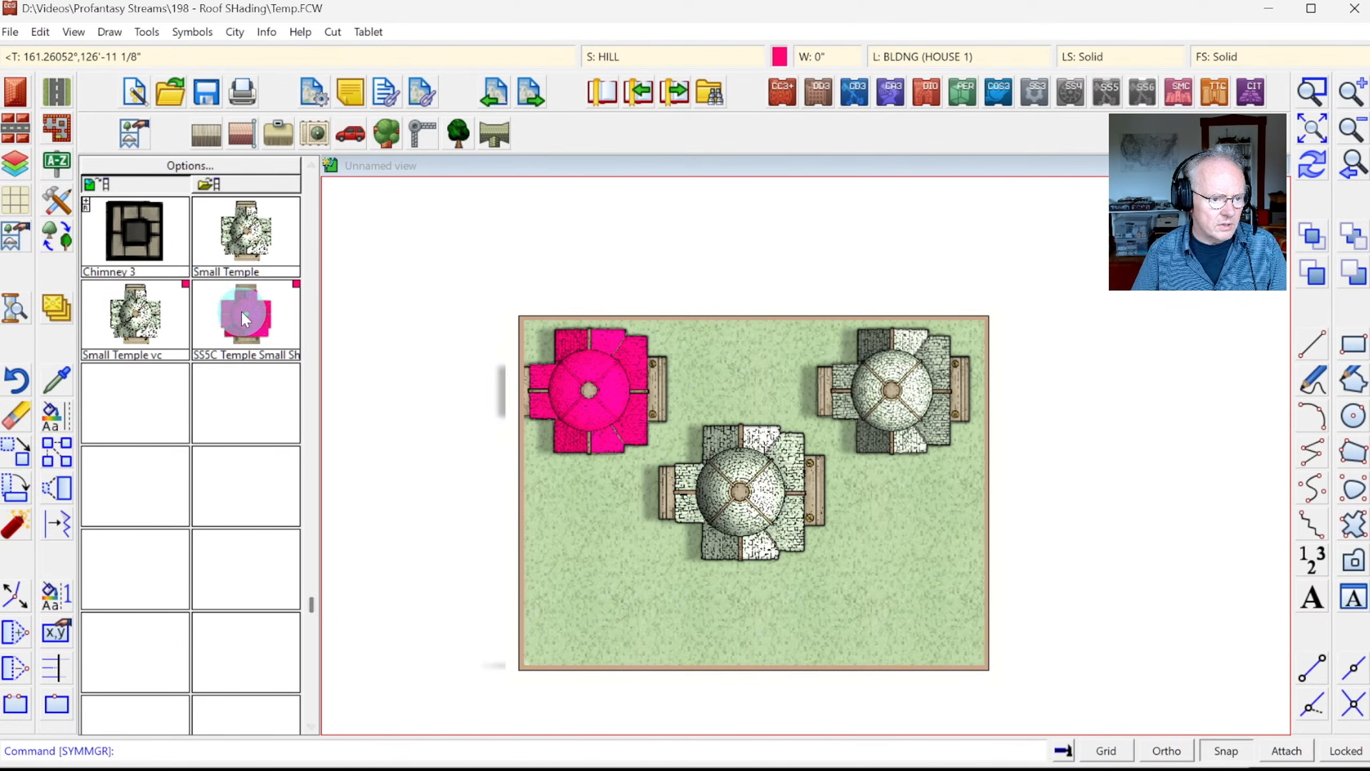
{"action": "left_click", "coordinate": [272, 330]}
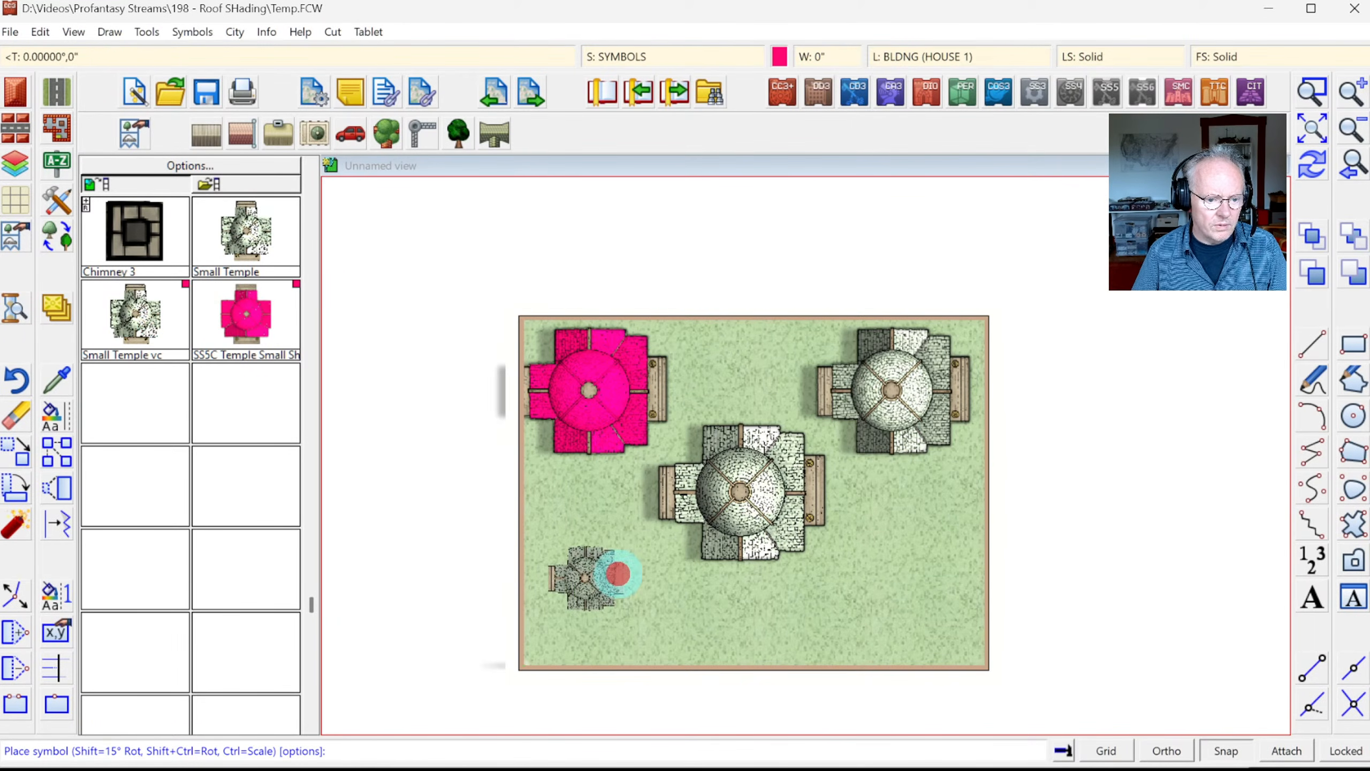
{"action": "left_click", "coordinate": [617, 574]}
{"action": "key", "text": "Escape"}
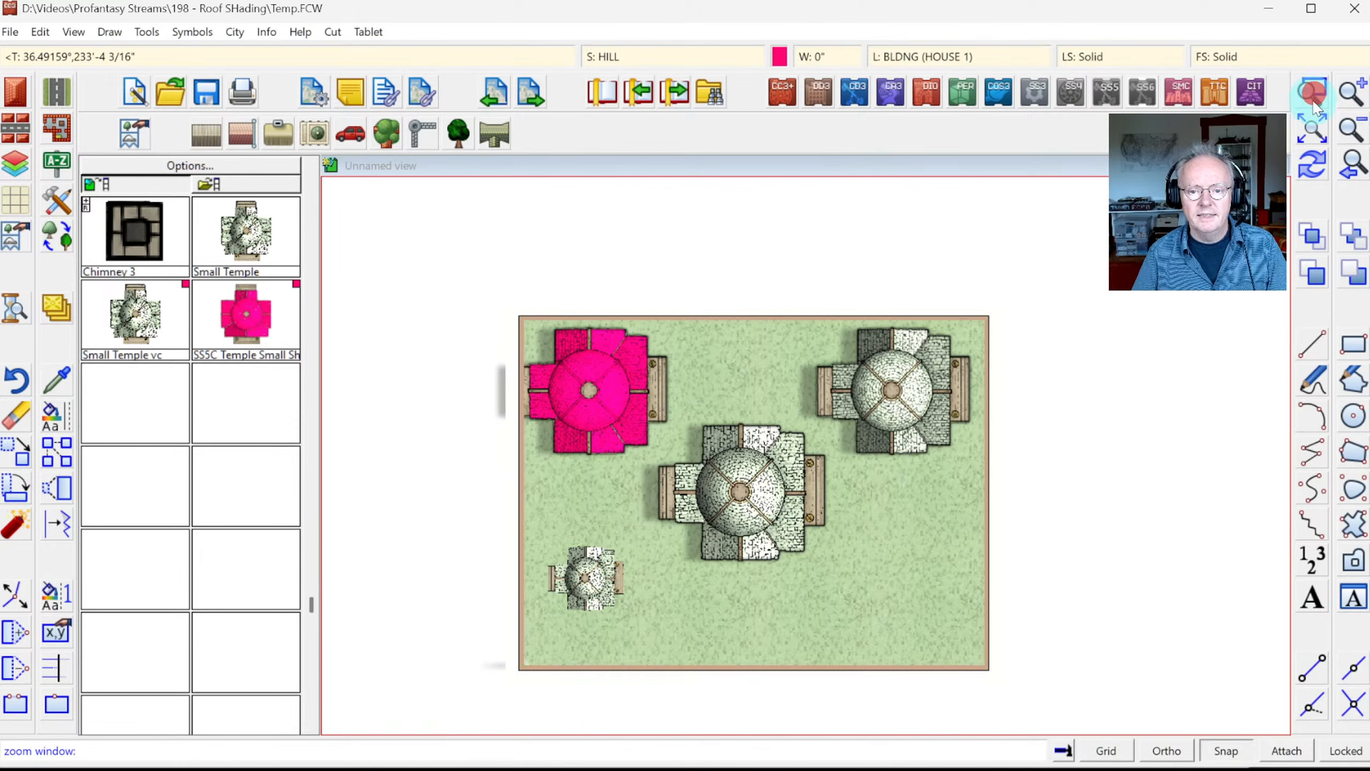
{"action": "left_click", "coordinate": [526, 523]}
{"action": "left_click", "coordinate": [665, 632]}
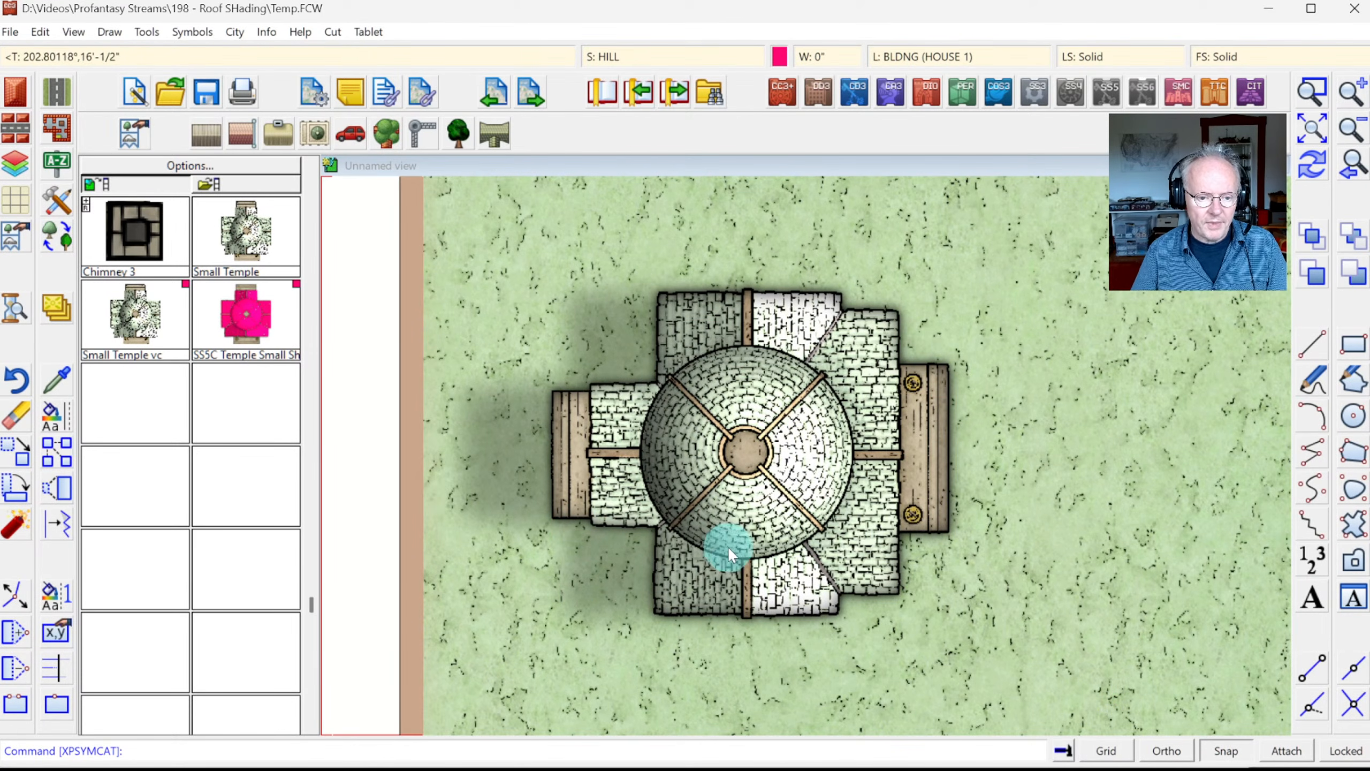
Step: In File Explorer, open the Symbols folder and select Small Temple_map.PNG, then go to Photoshop
{"action": "key", "text": "alt+Tab"}
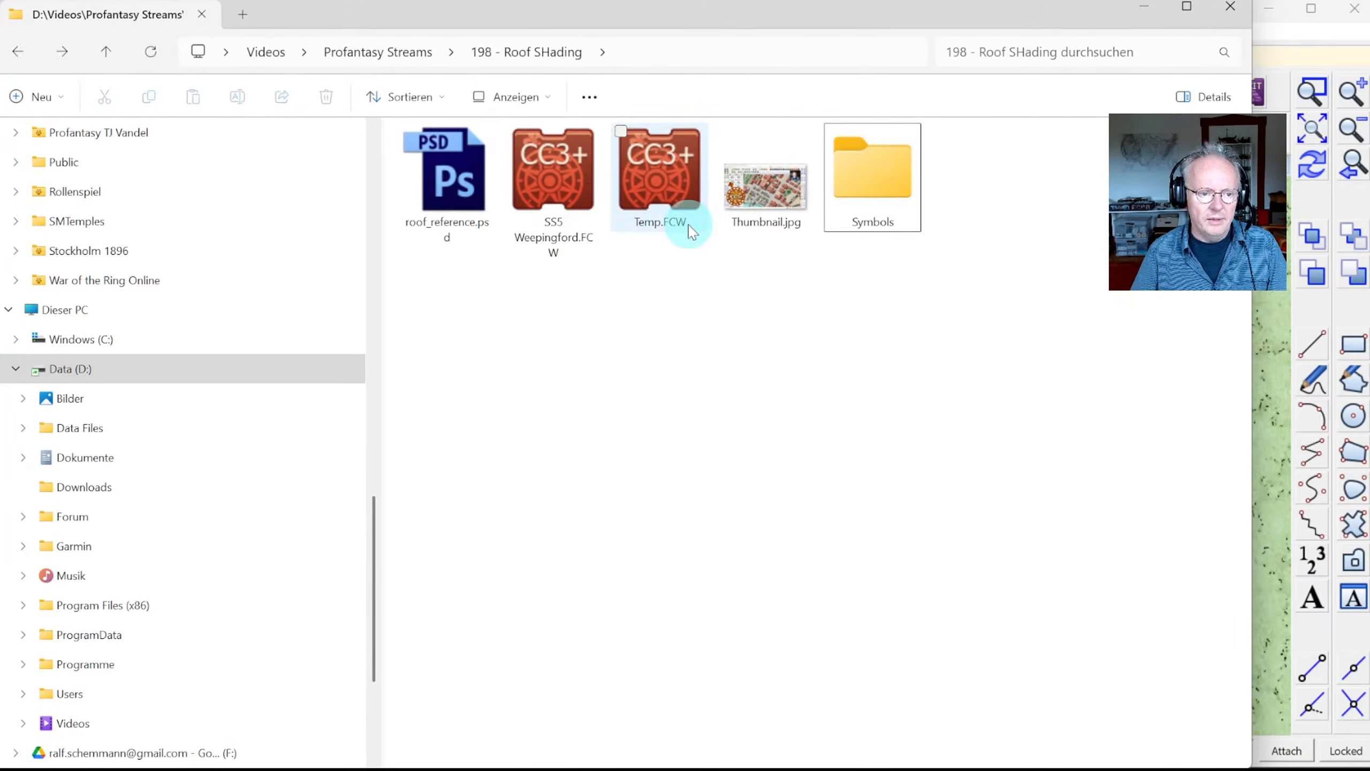
{"action": "double_click", "coordinate": [878, 192]}
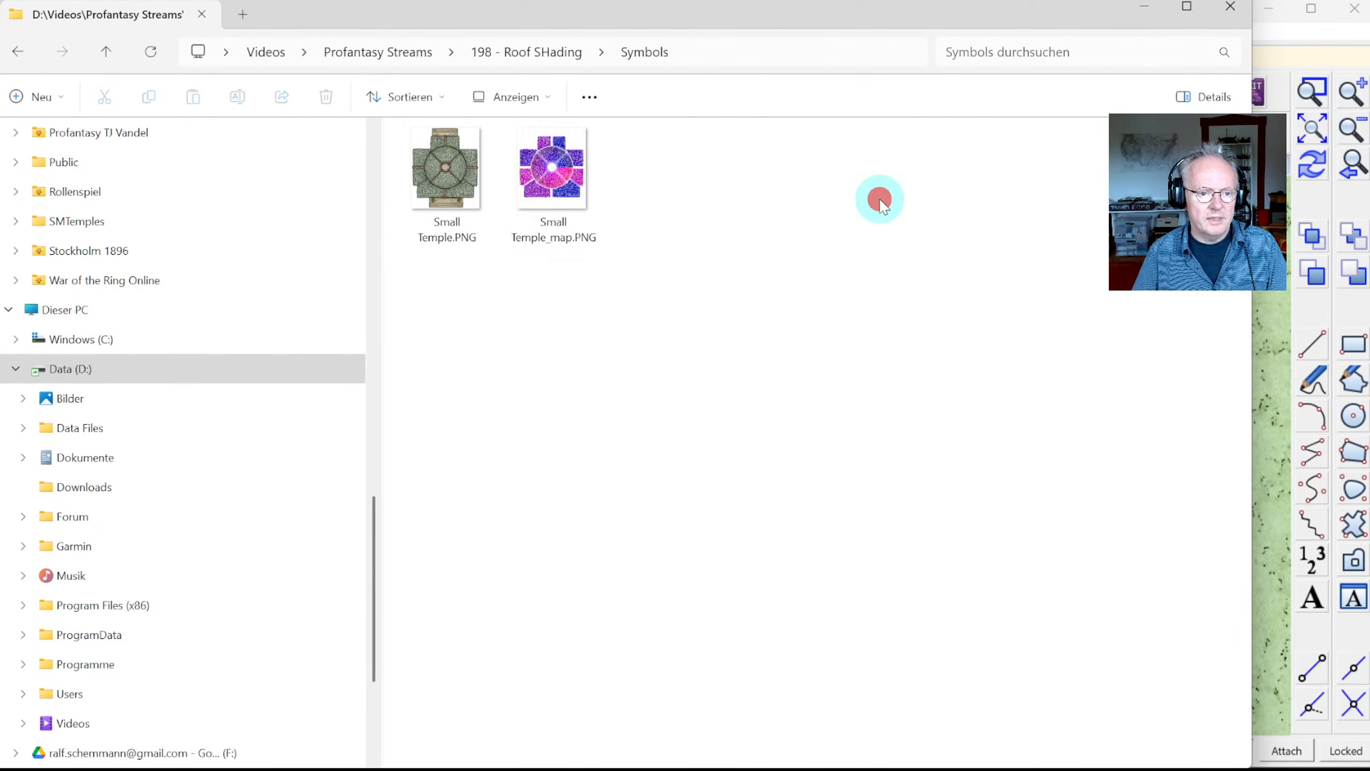
{"action": "left_click", "coordinate": [553, 204]}
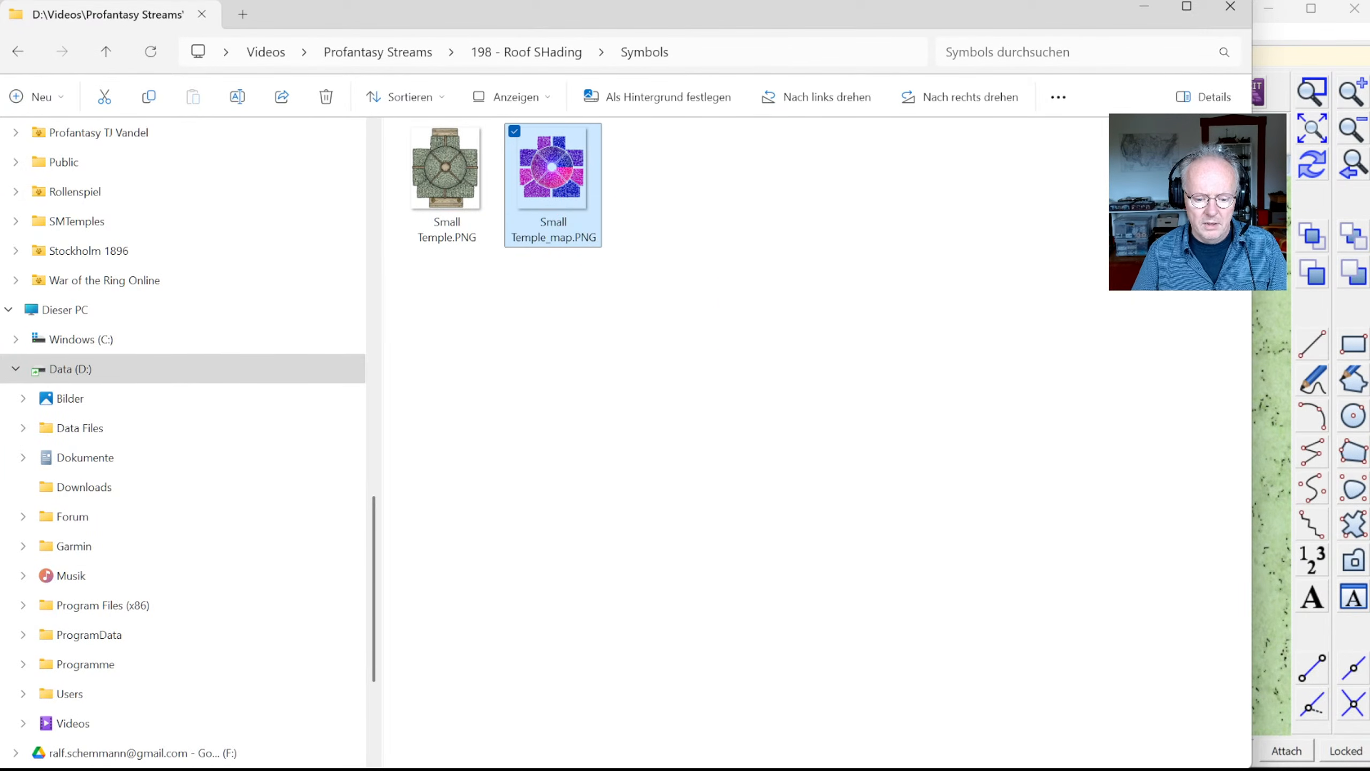
{"action": "key", "text": "alt+Tab"}
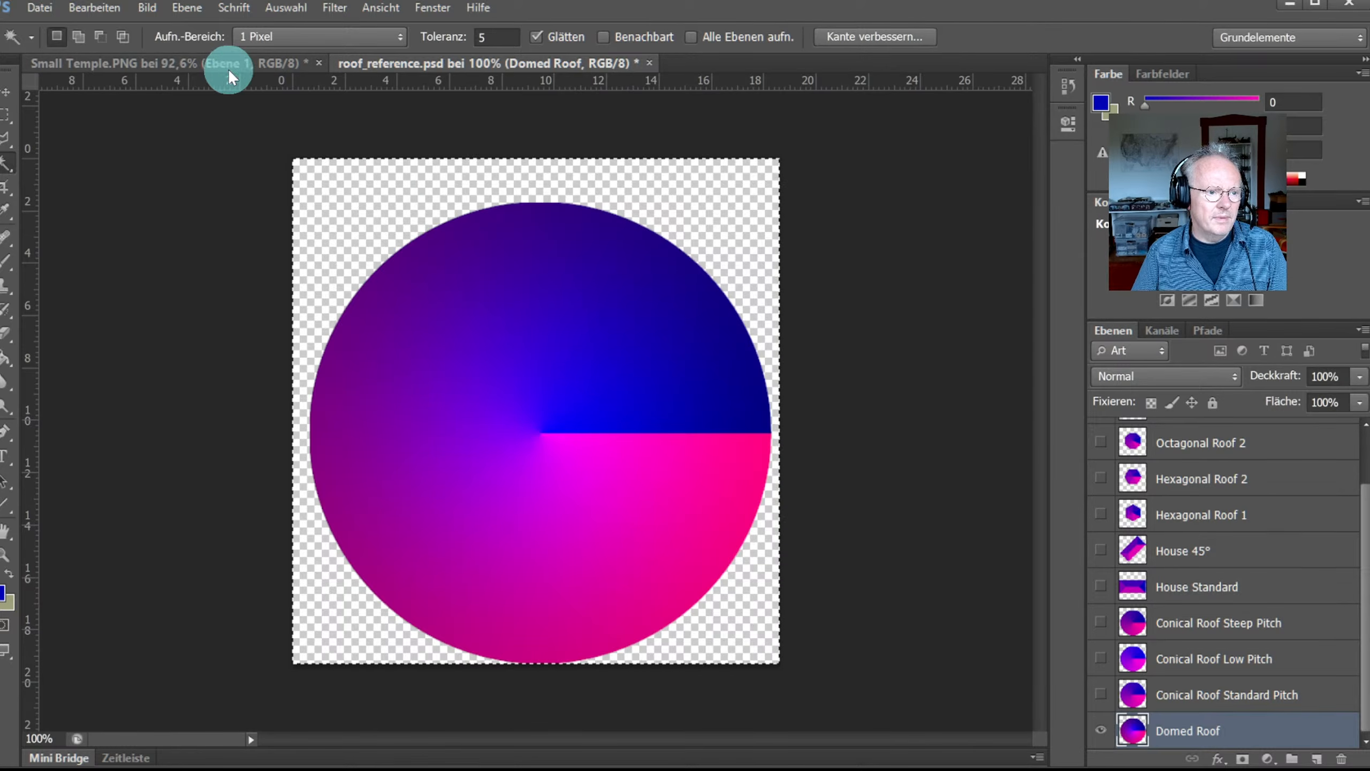
Step: Eyedrop the pink from Small Temple.PNG and confirm it reads R 249, G 1, B 209
{"action": "left_click", "coordinate": [201, 65]}
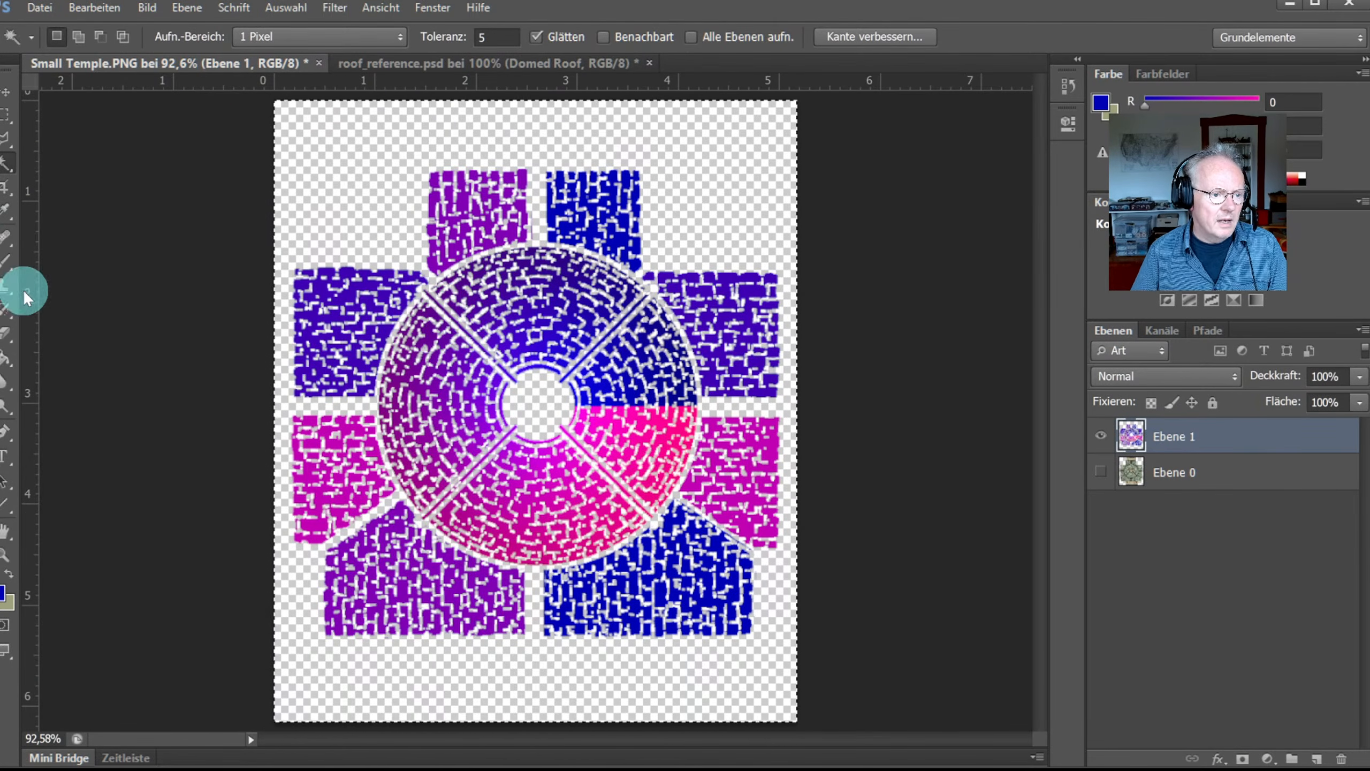
{"action": "left_click", "coordinate": [4, 212]}
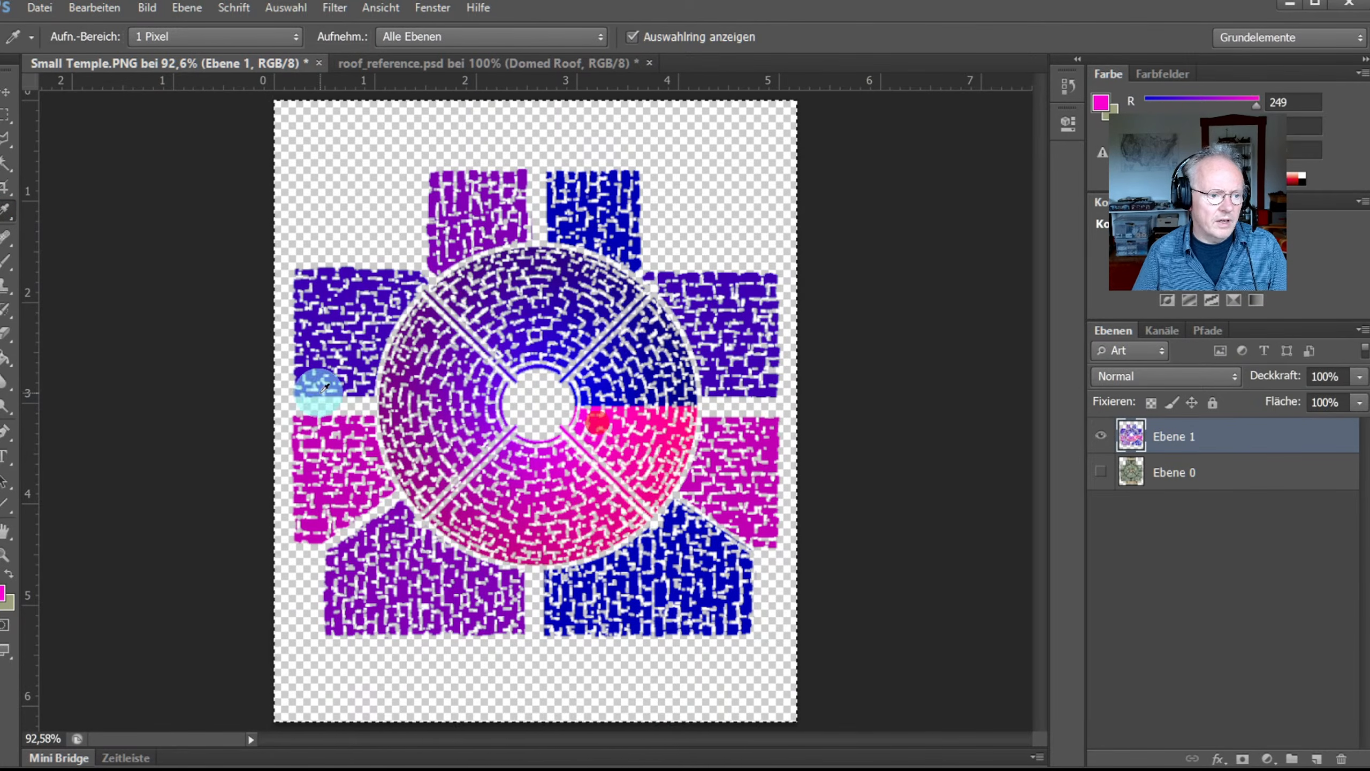
{"action": "left_click", "coordinate": [4, 594]}
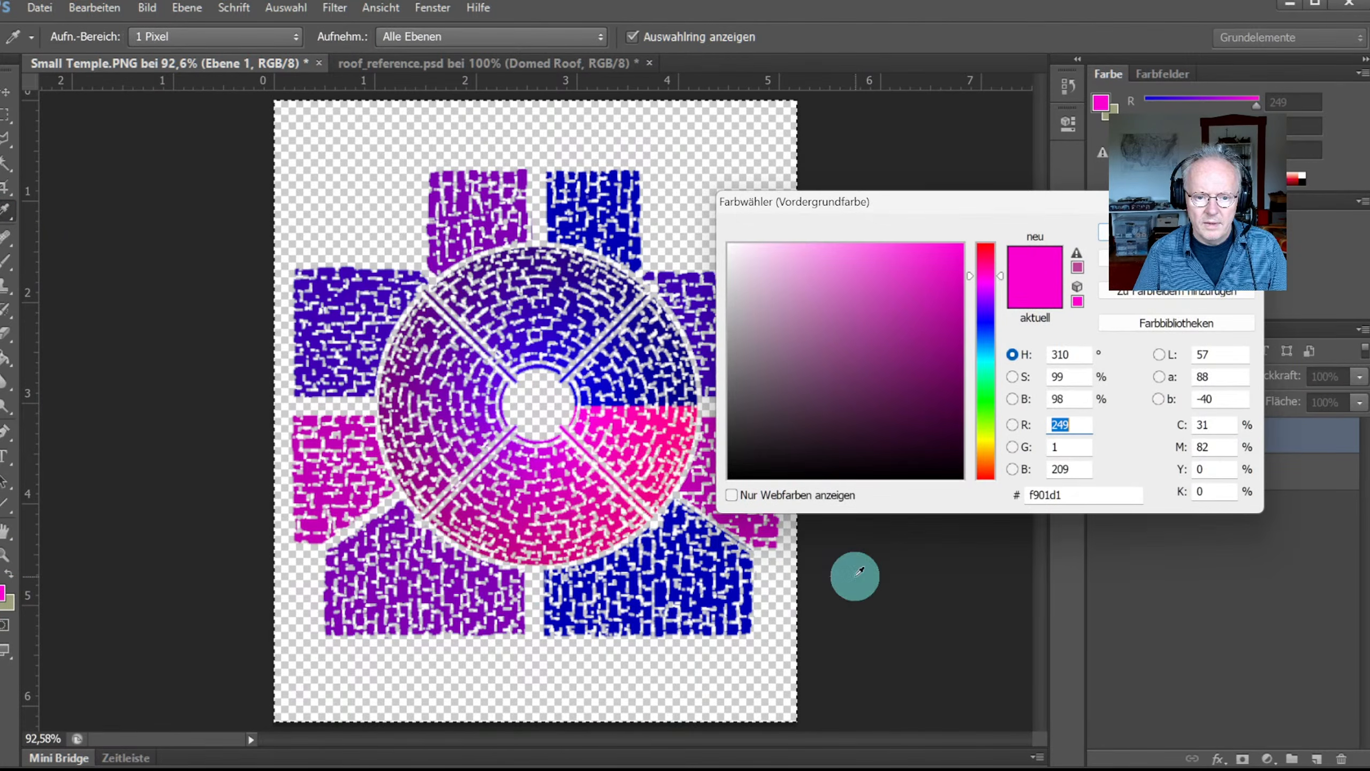
{"action": "left_click", "coordinate": [1068, 447]}
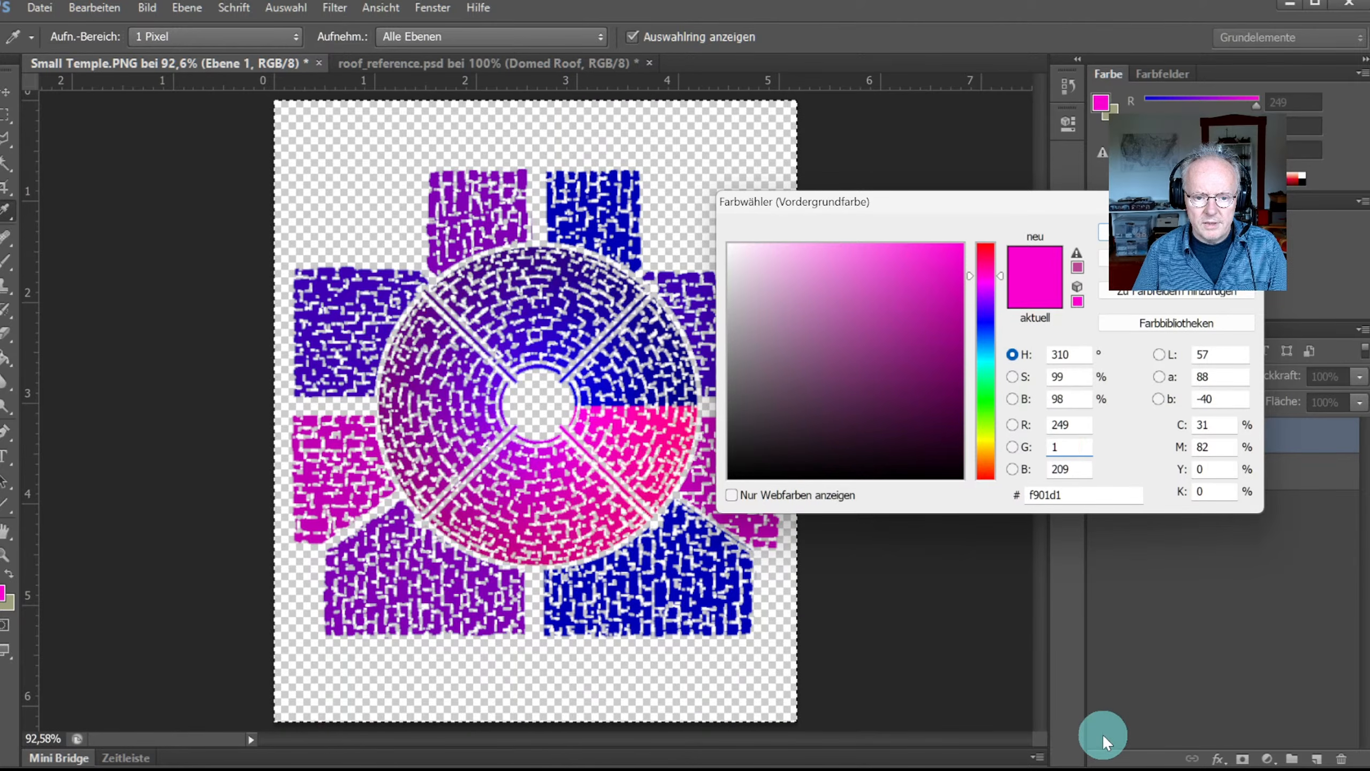
{"action": "left_click", "coordinate": [1066, 448]}
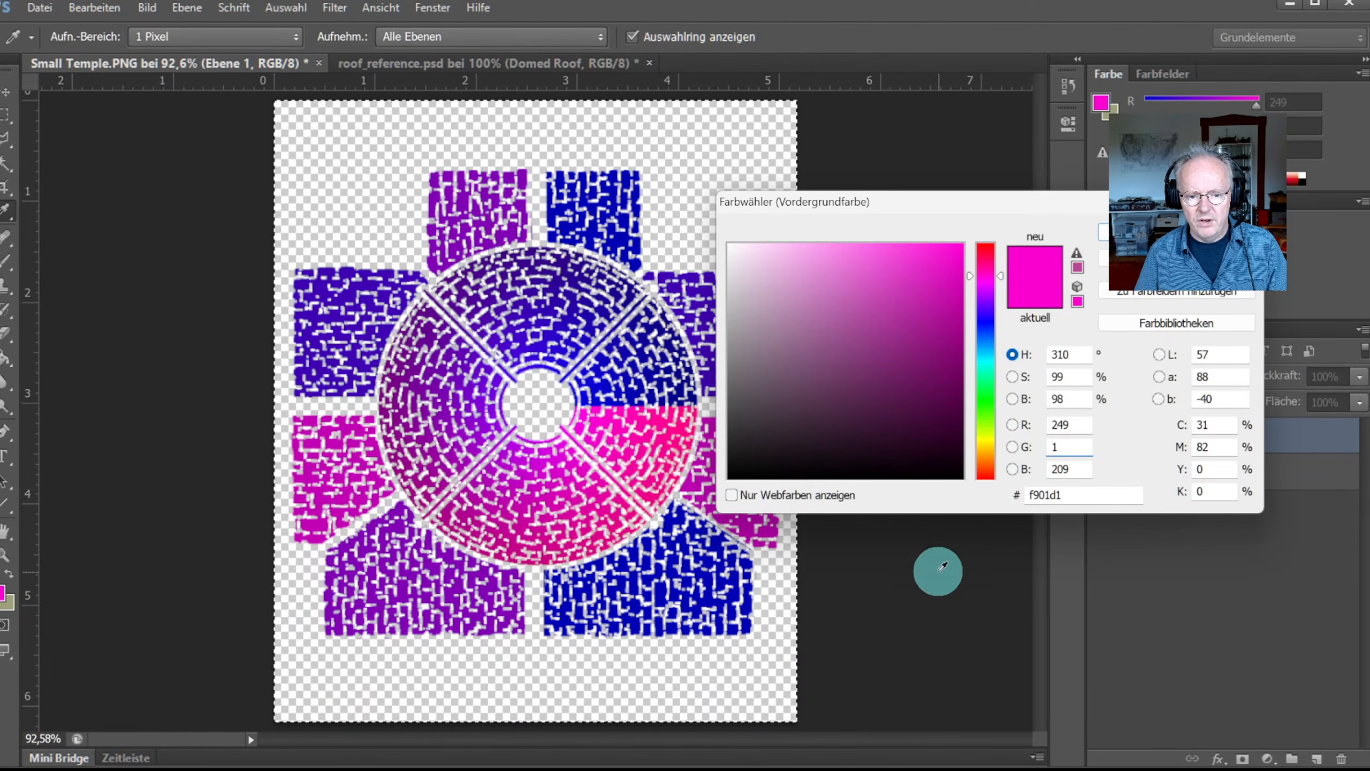
Step: Sample the darker magenta c001b4 from the right side of the temple image
{"action": "key", "text": "Return"}
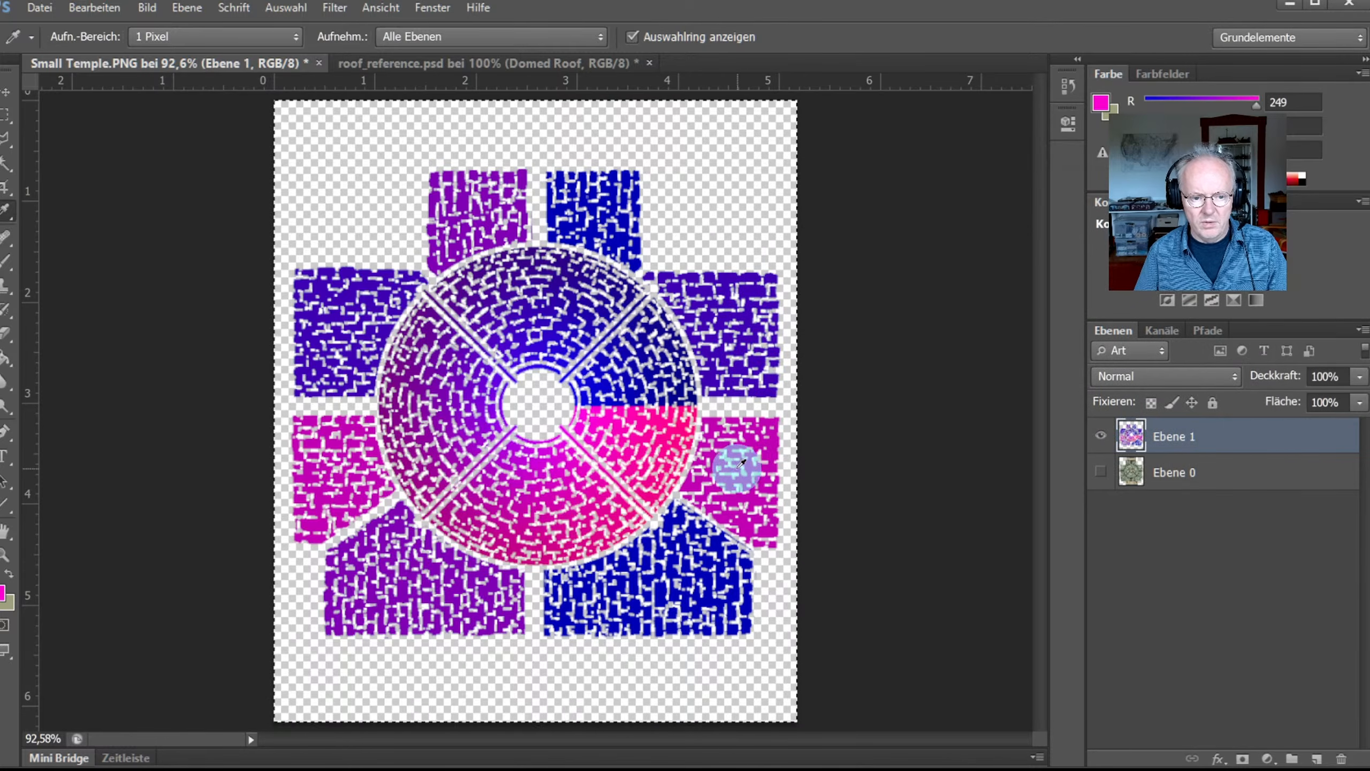
{"action": "left_click", "coordinate": [772, 432]}
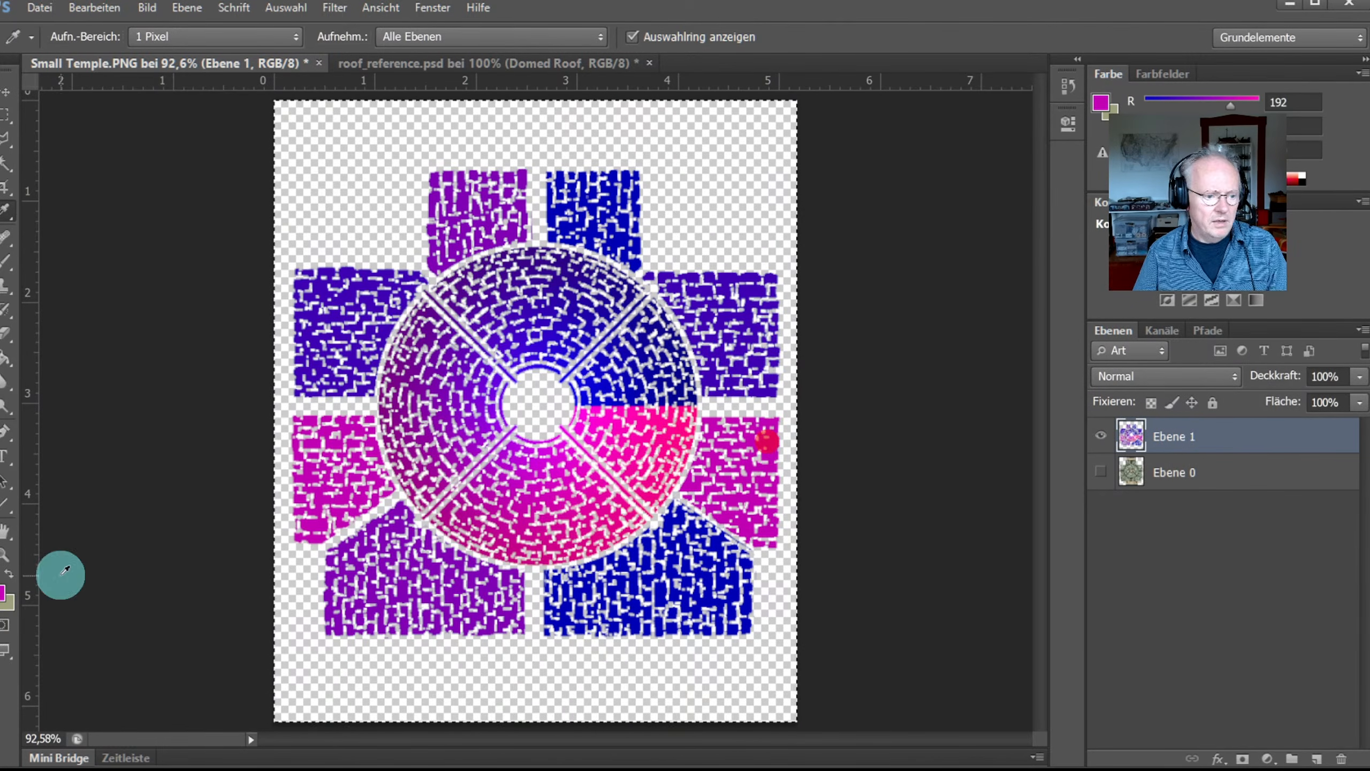
{"action": "left_click", "coordinate": [3, 594]}
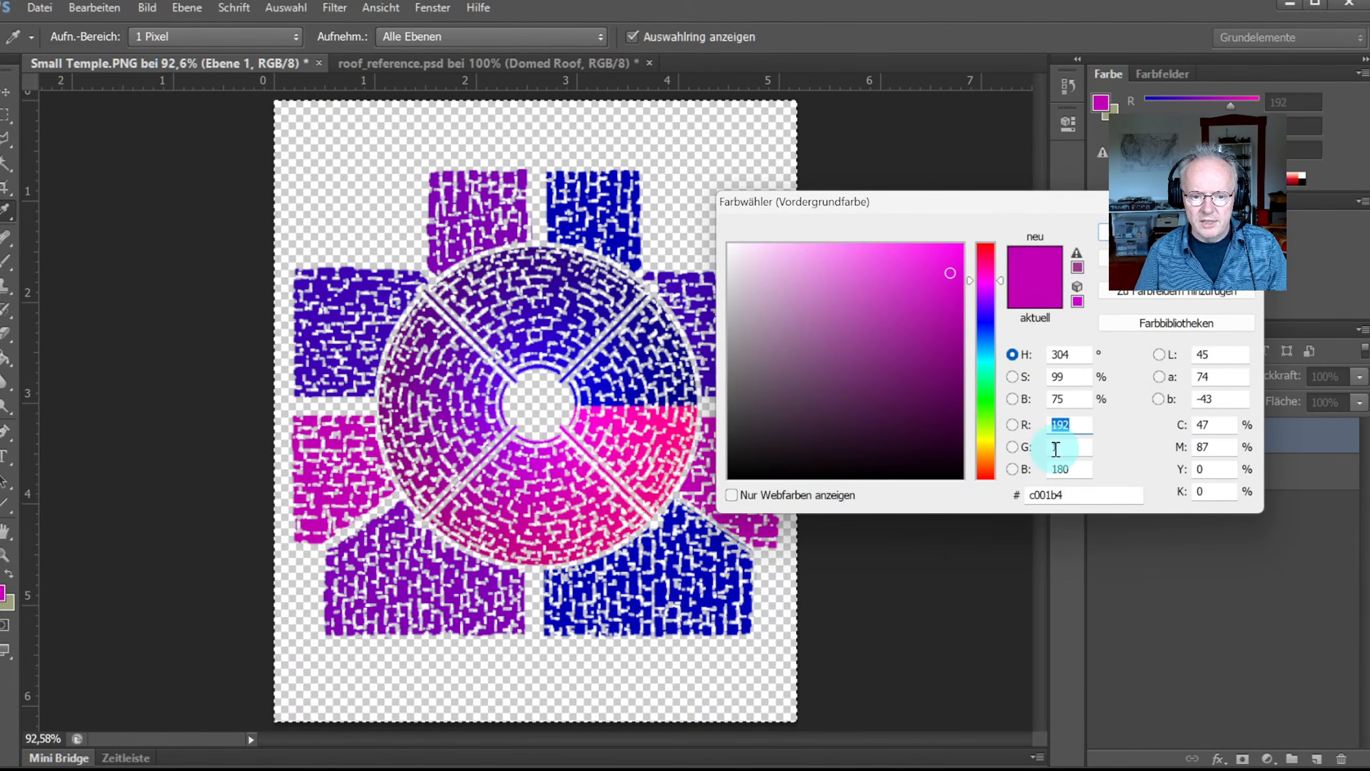
{"action": "key", "text": "Return"}
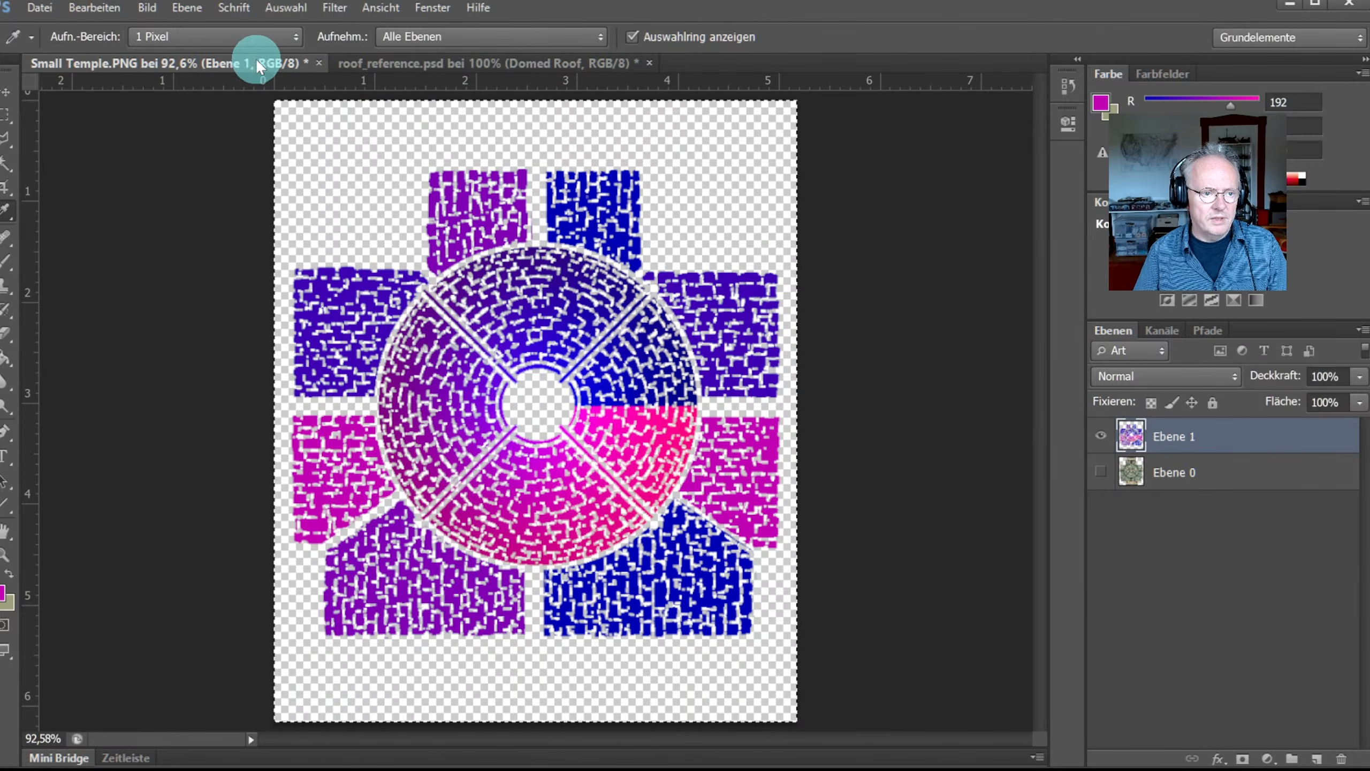
Step: Glance at the roof reference image, return to Small Temple, and cycle windows toward CC3+
{"action": "left_click", "coordinate": [349, 63]}
{"action": "left_click", "coordinate": [269, 62]}
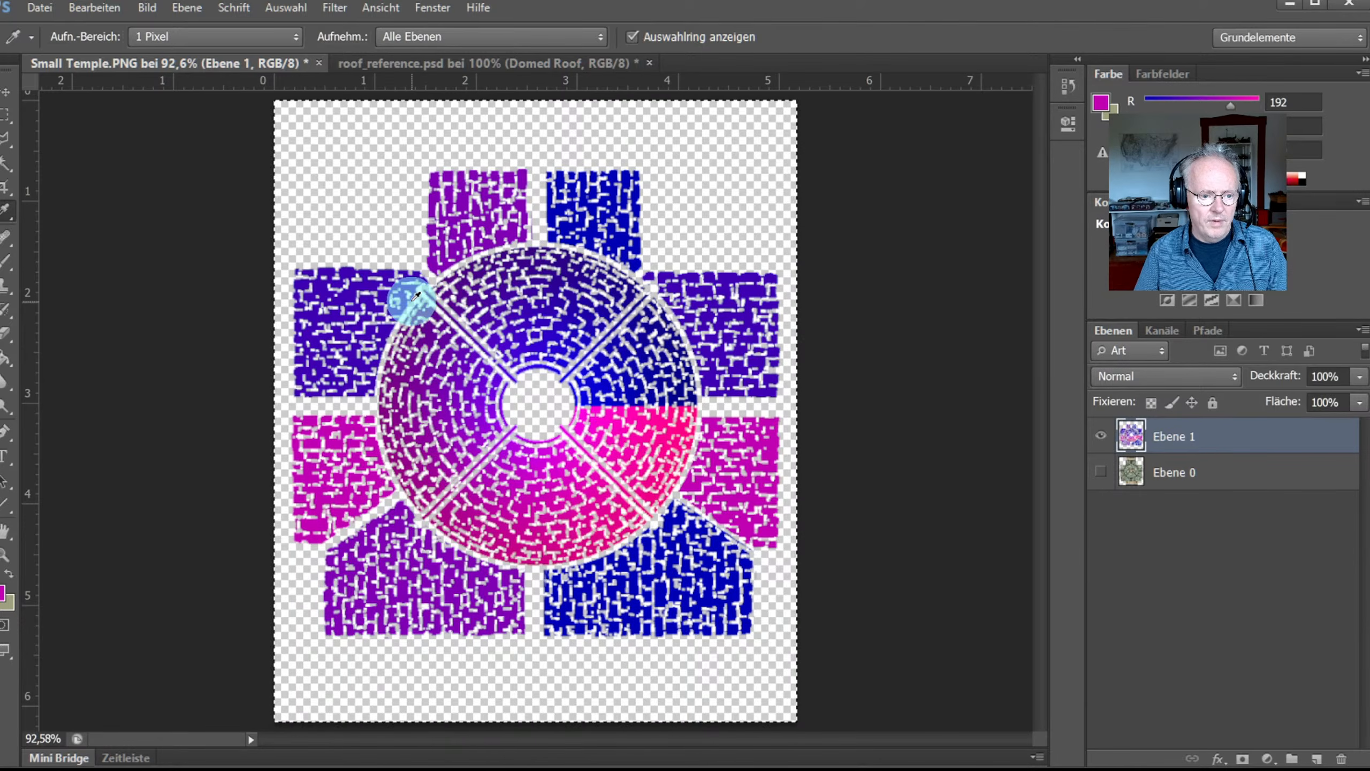
{"action": "key", "text": "alt+Tab"}
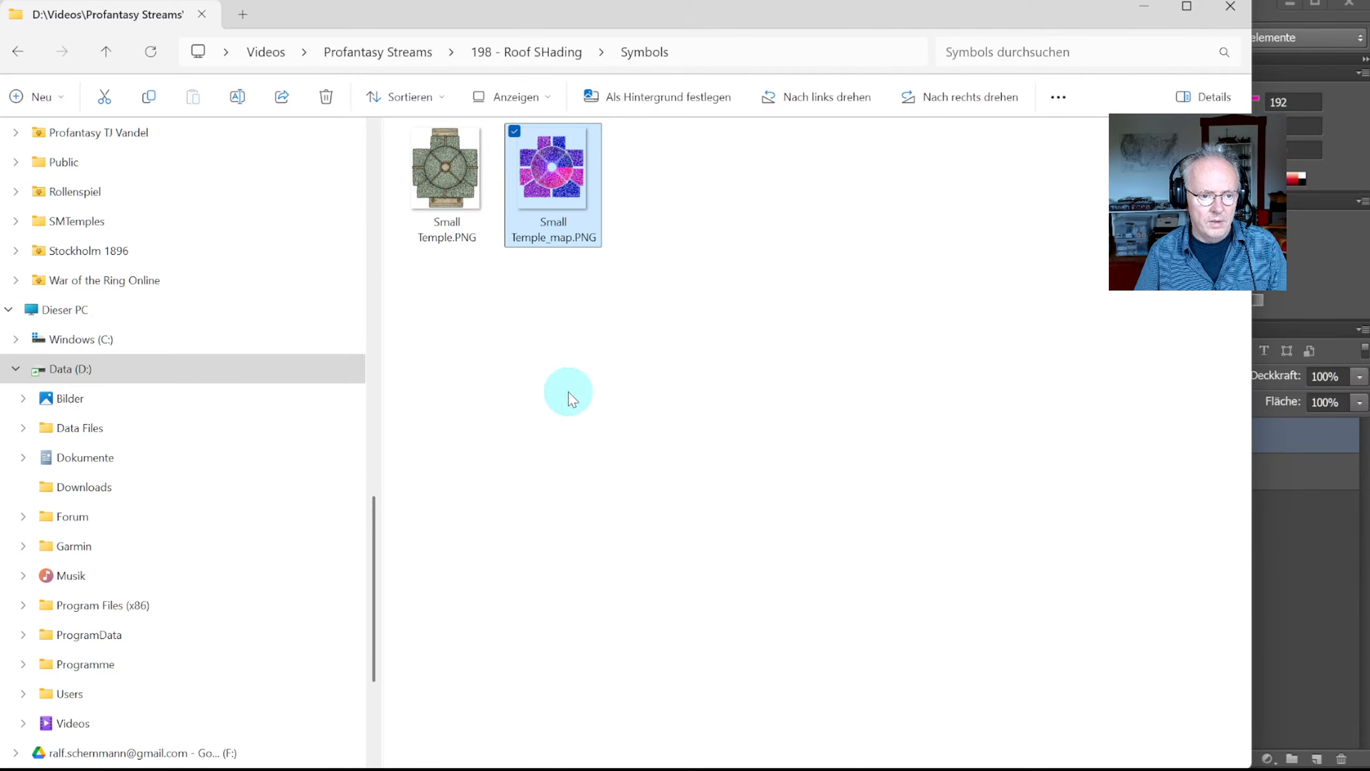
{"action": "key", "text": "alt+Tab"}
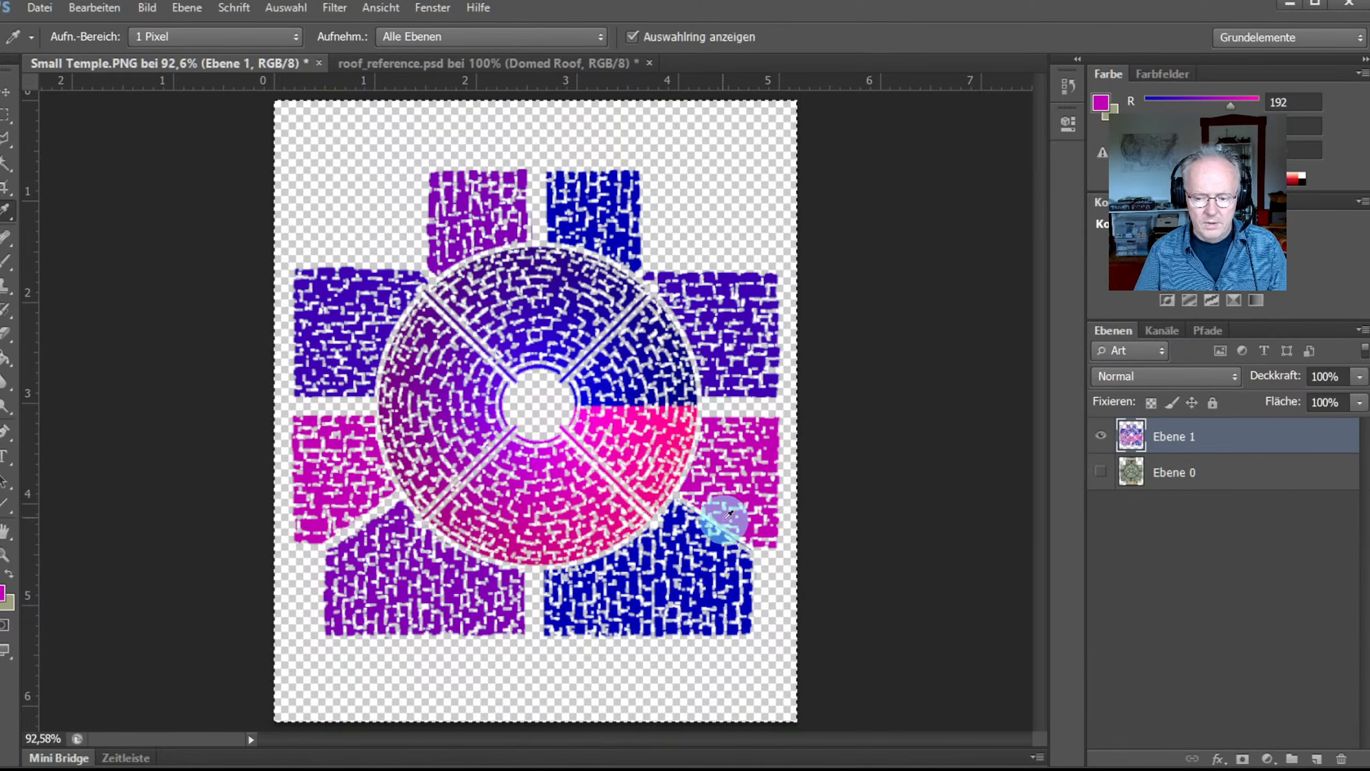
{"action": "key", "text": "alt+Tab"}
{"action": "key", "text": "Tab"}
{"action": "key", "text": "alt+Tab"}
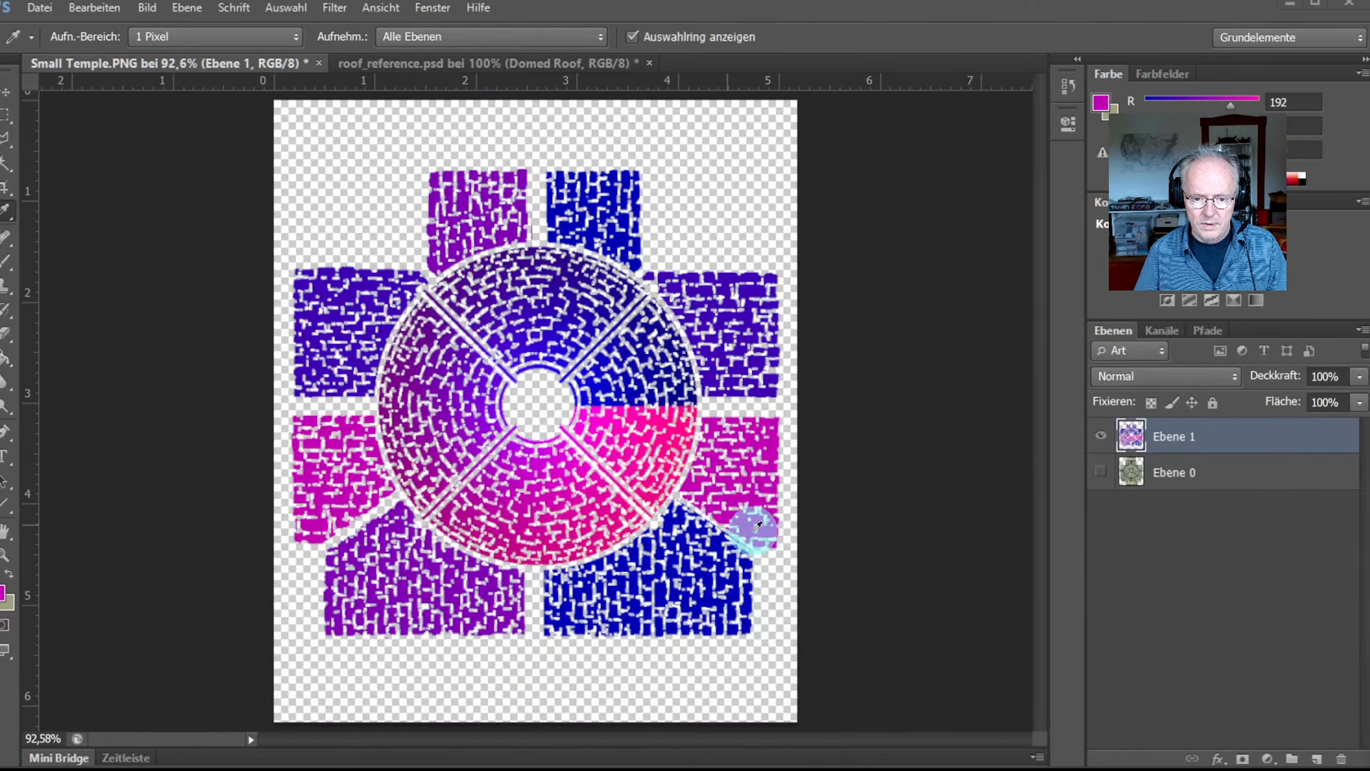
{"action": "key", "text": "alt+Tab"}
{"action": "key", "text": "Tab"}
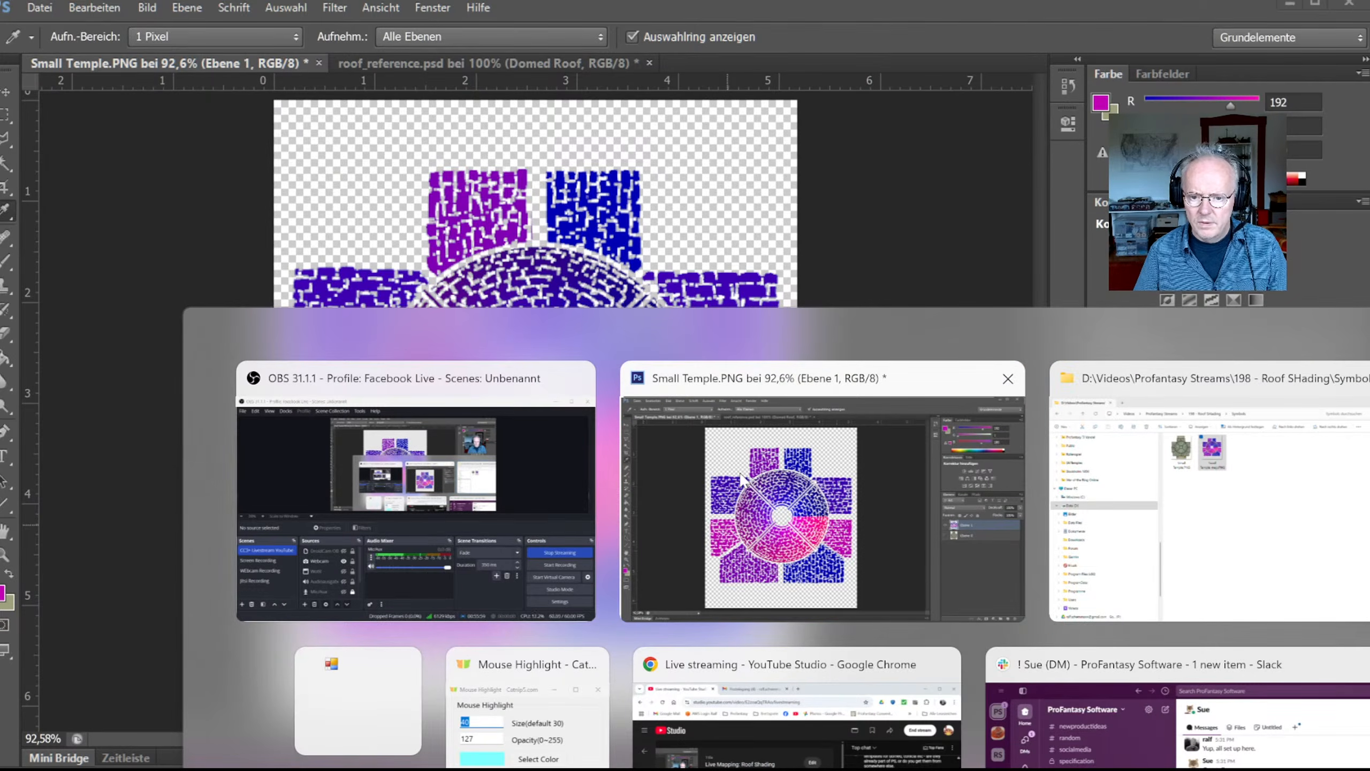
Step: Back in CC3+, open the Small Temple vc symbol for editing from the Symbol Manager
{"action": "key", "text": "alt+Tab"}
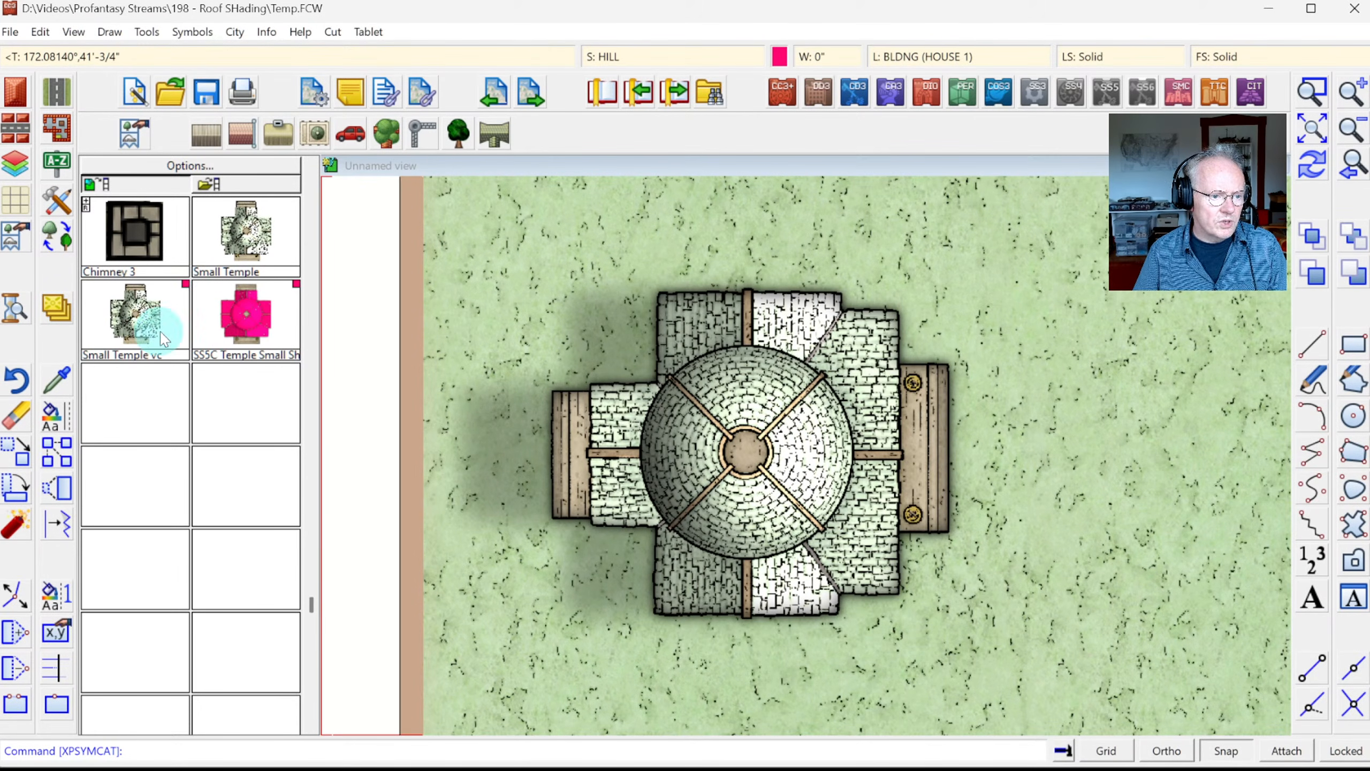
{"action": "left_click", "coordinate": [192, 31]}
{"action": "left_click", "coordinate": [201, 54]}
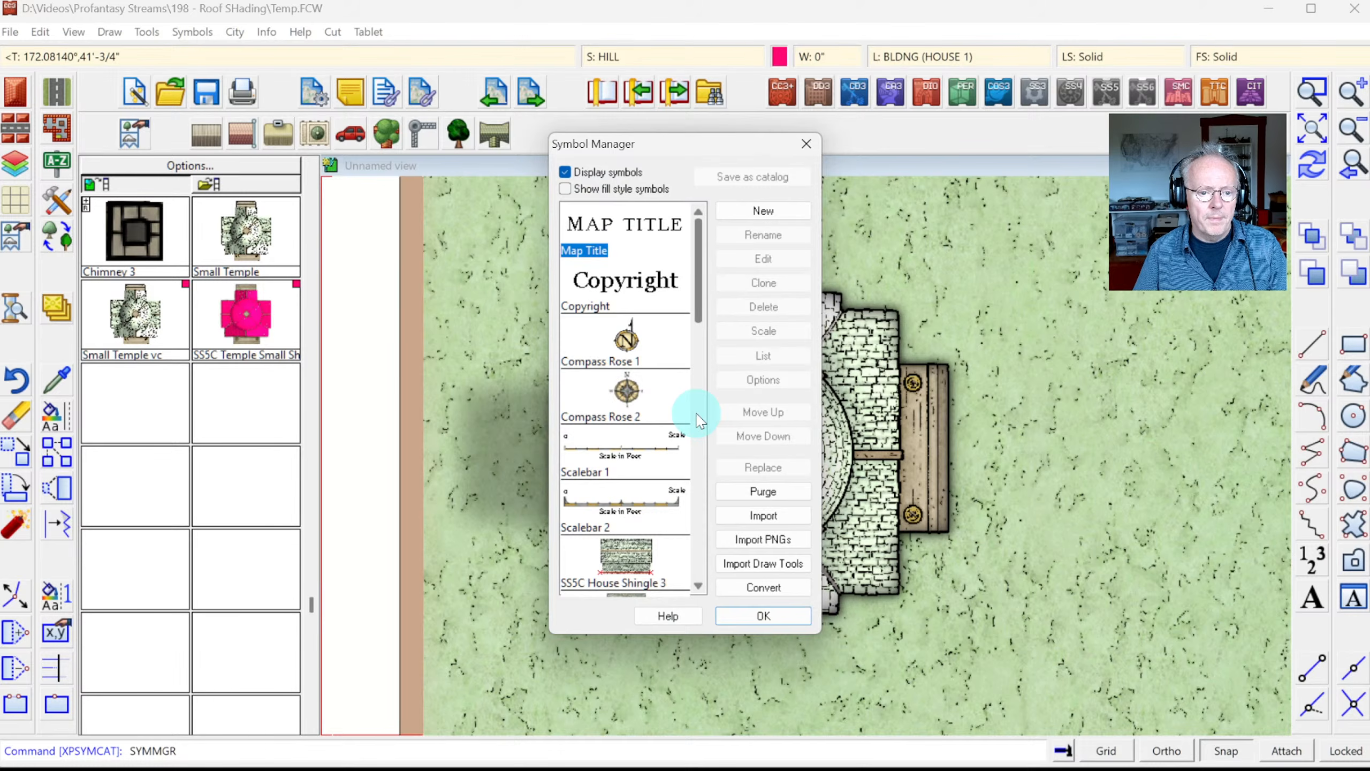
{"action": "left_click", "coordinate": [698, 416]}
{"action": "left_click_drag", "start_coordinate": [694, 383], "coordinate": [696, 552]}
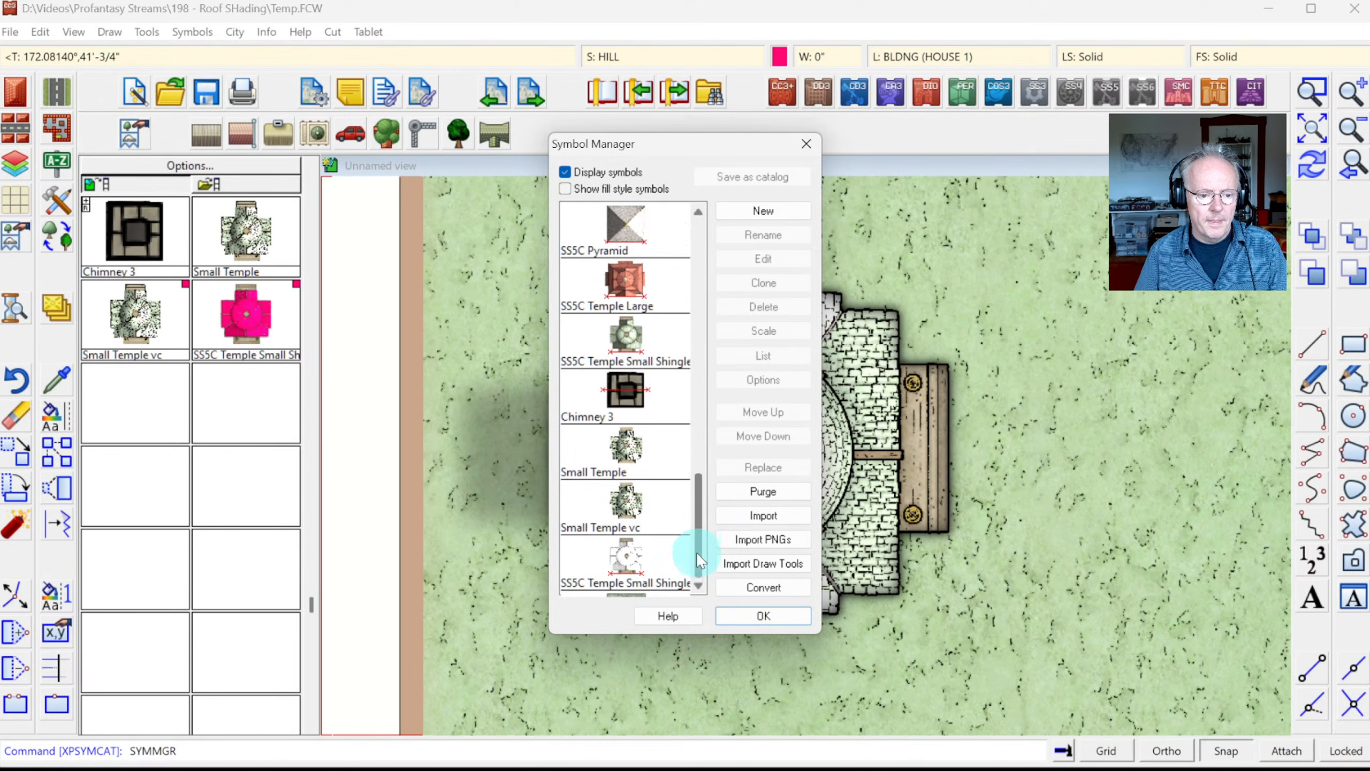
{"action": "left_click", "coordinate": [626, 516]}
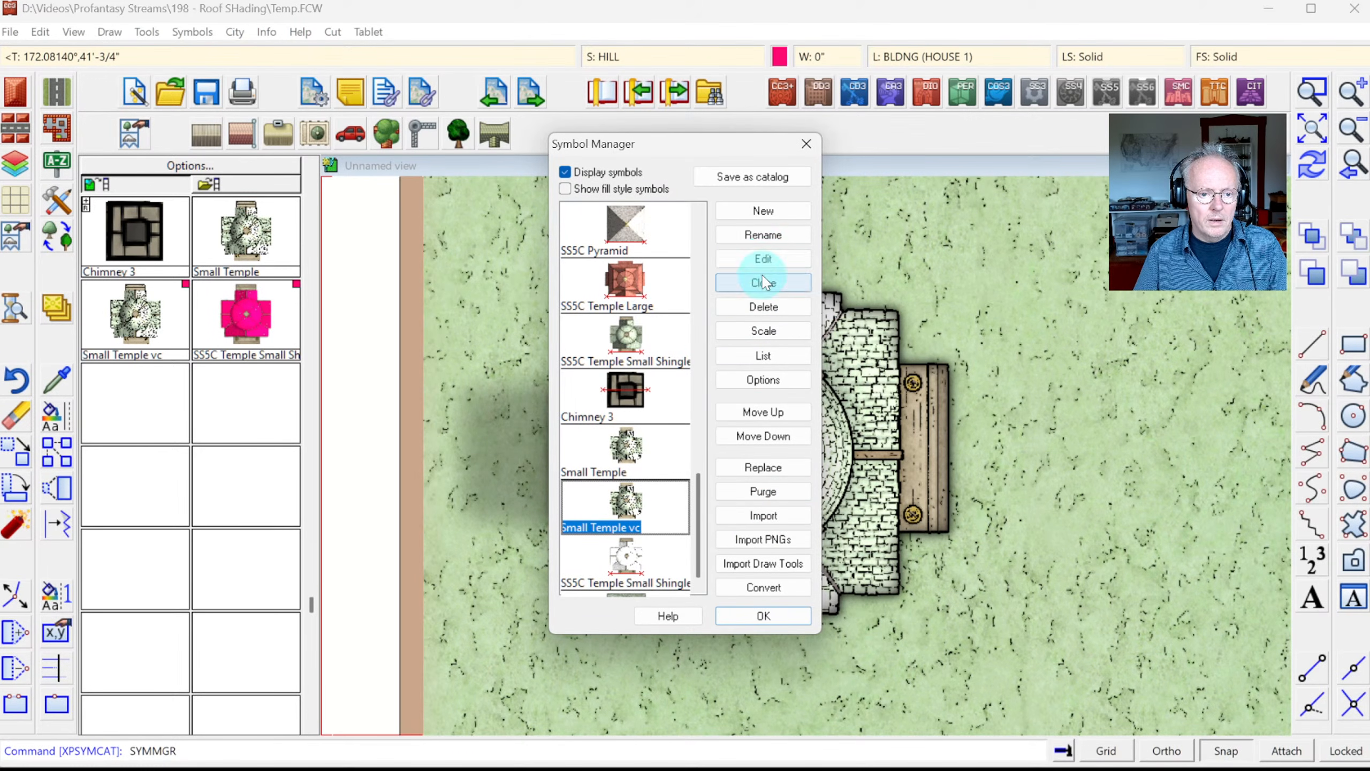
{"action": "left_click", "coordinate": [764, 259]}
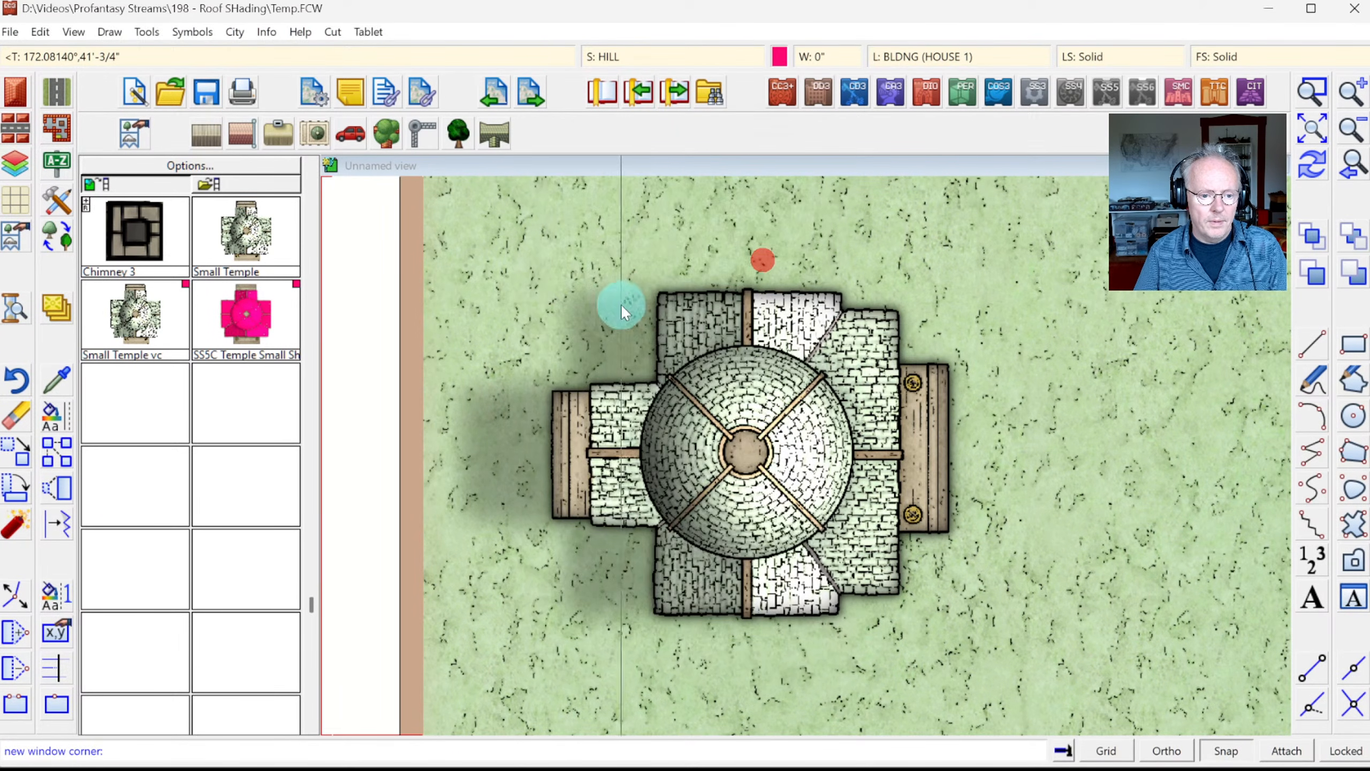
{"action": "left_click", "coordinate": [486, 254]}
{"action": "left_click", "coordinate": [944, 642]}
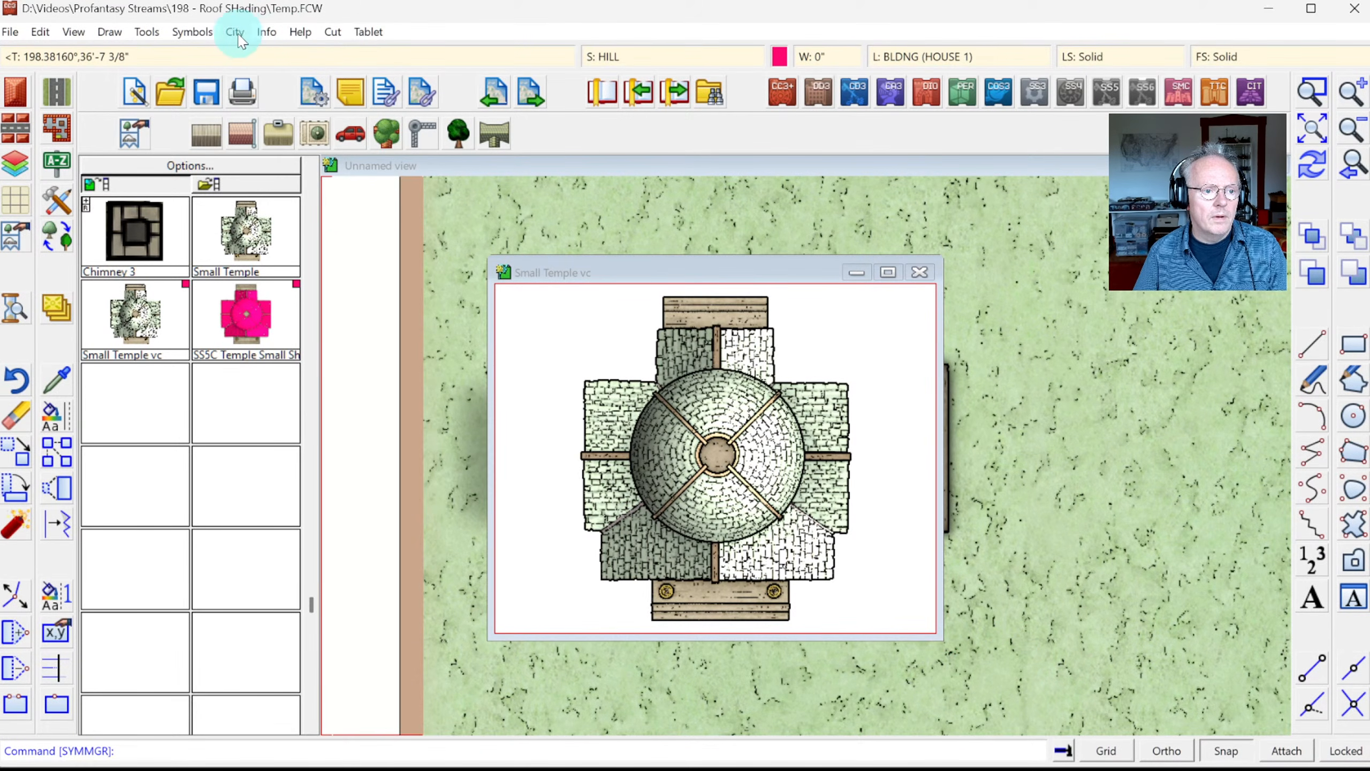
Step: List the temple picture's properties, then close the symbol keeping changes
{"action": "left_click", "coordinate": [267, 31]}
{"action": "left_click", "coordinate": [293, 53]}
{"action": "left_click", "coordinate": [529, 367]}
{"action": "left_click", "coordinate": [698, 484]}
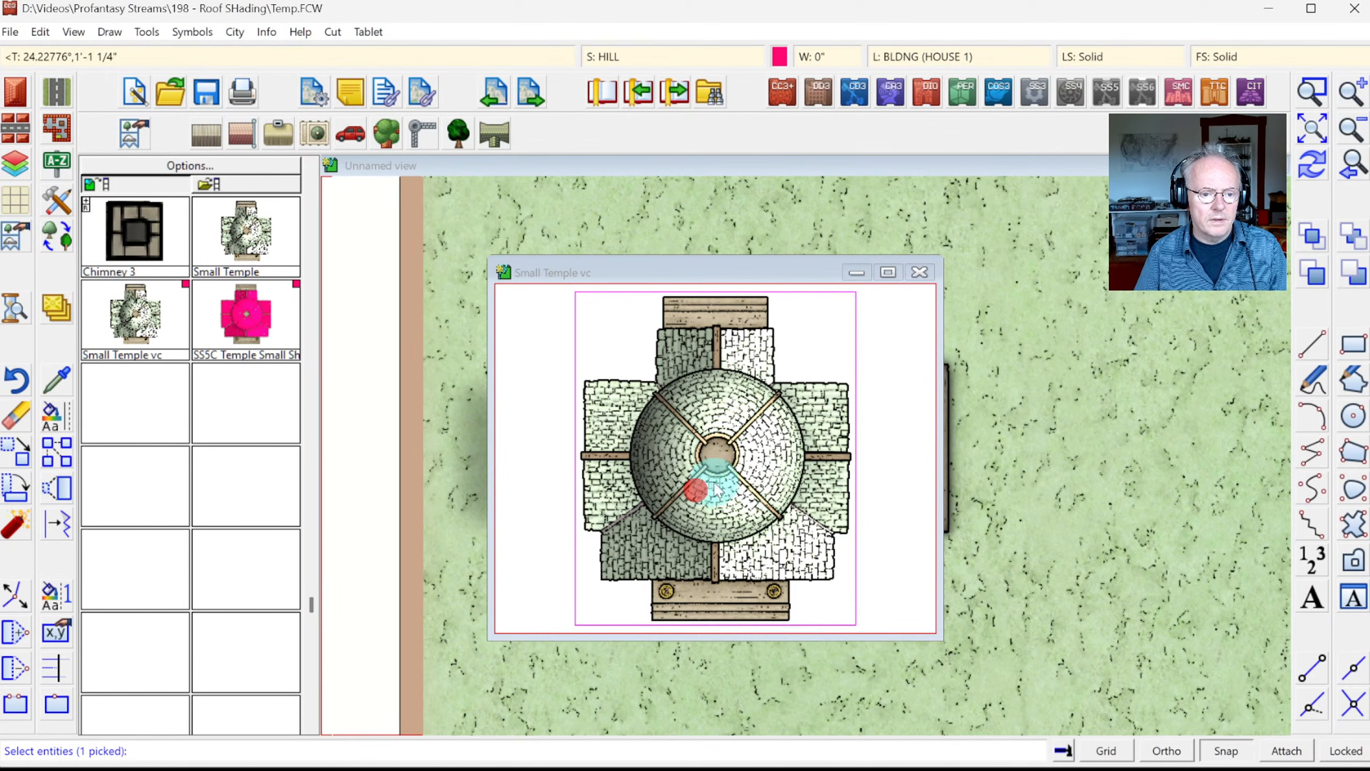
{"action": "right_click", "coordinate": [726, 469]}
{"action": "left_click", "coordinate": [846, 537]}
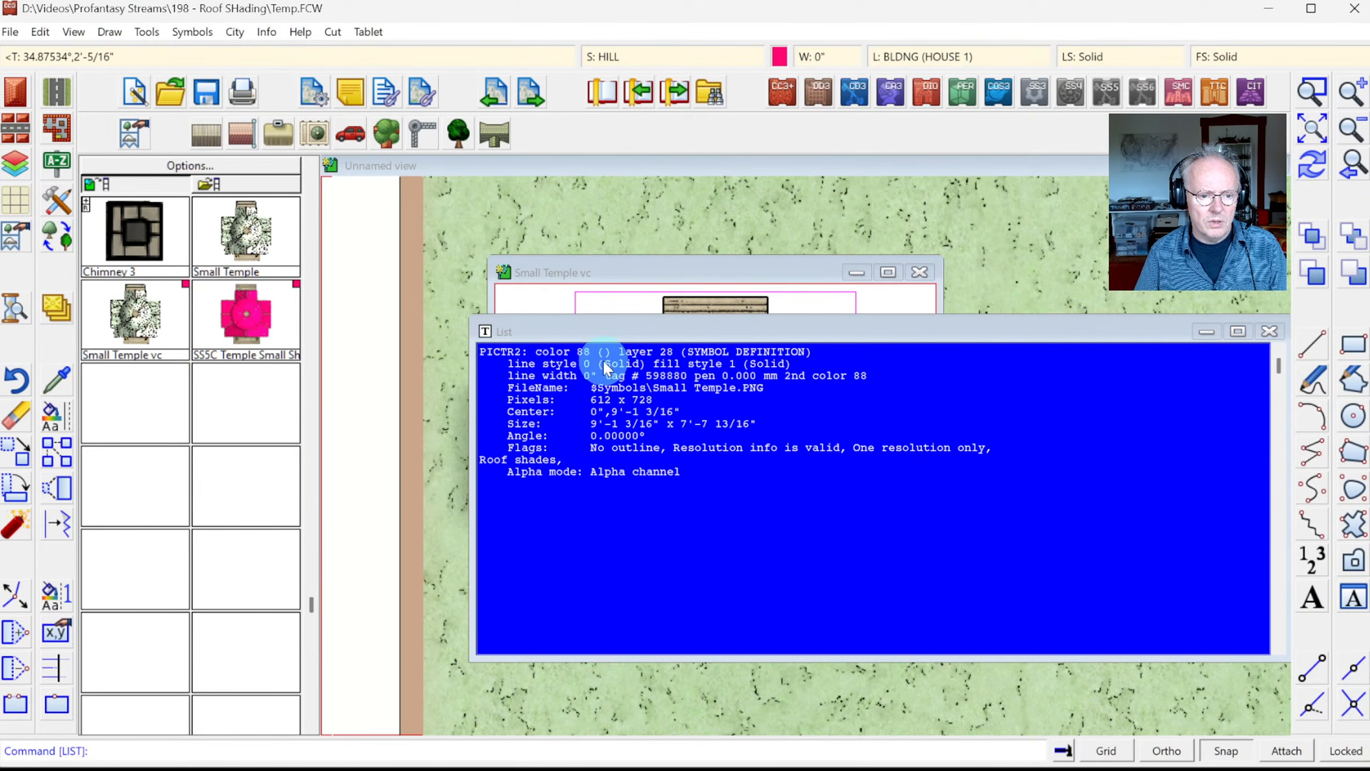
{"action": "key", "text": "Escape"}
{"action": "left_click", "coordinate": [919, 275]}
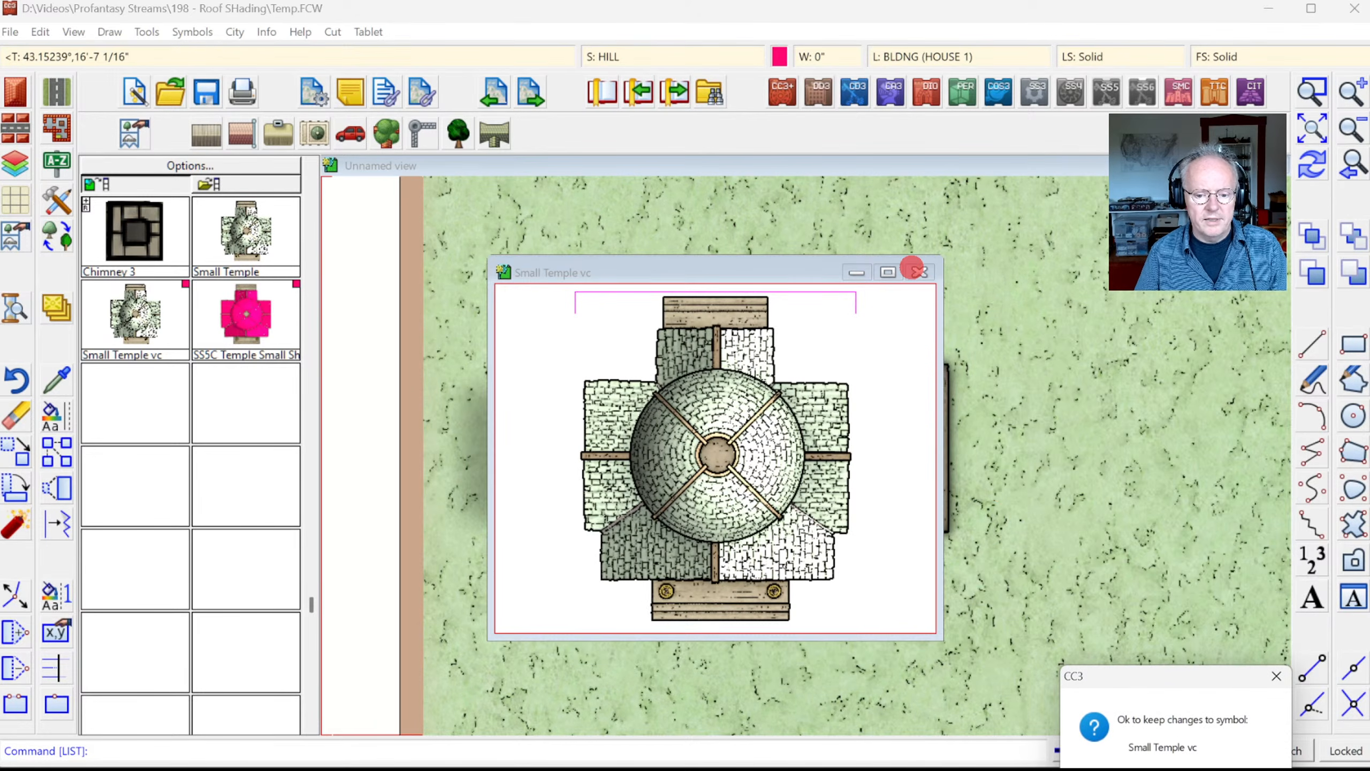
{"action": "left_click", "coordinate": [1162, 749]}
{"action": "left_click", "coordinate": [192, 31]}
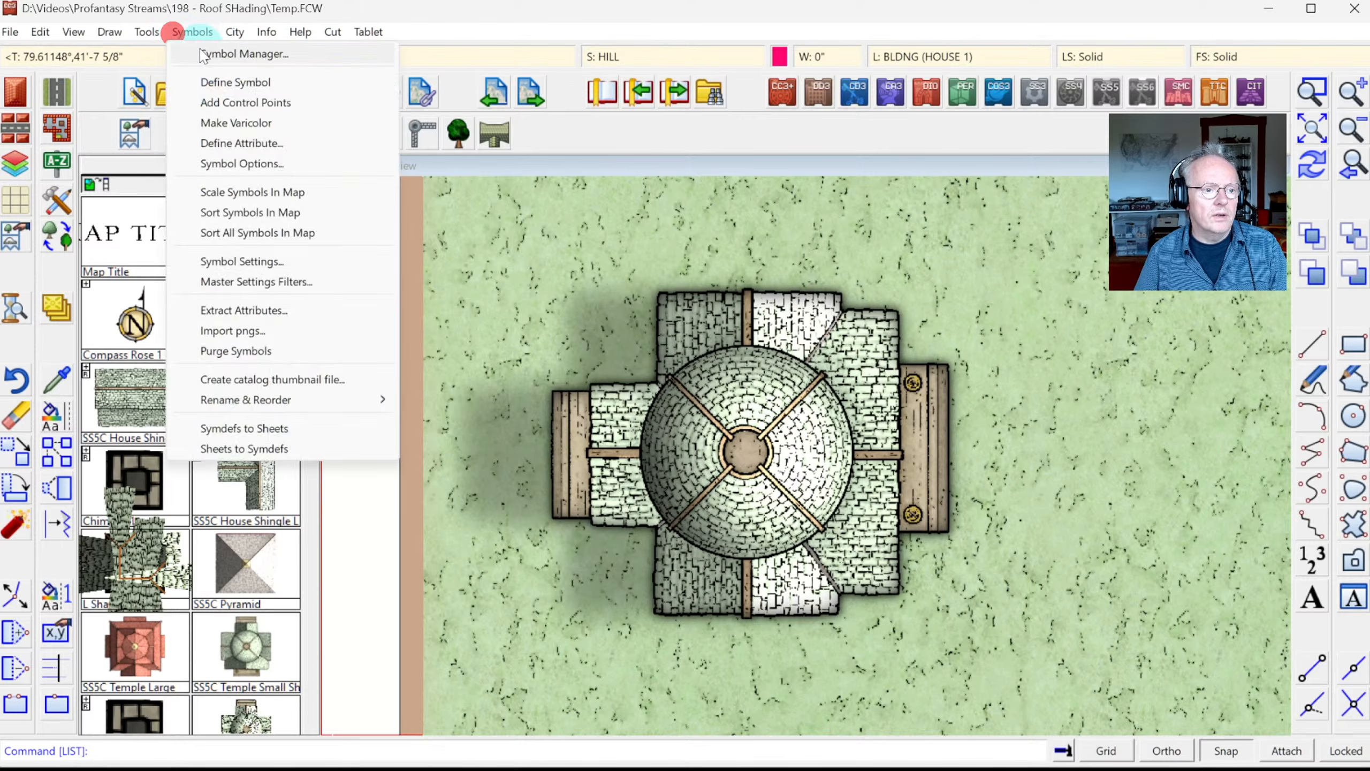
{"action": "left_click", "coordinate": [208, 52]}
{"action": "left_click_drag", "start_coordinate": [697, 270], "coordinate": [742, 544]}
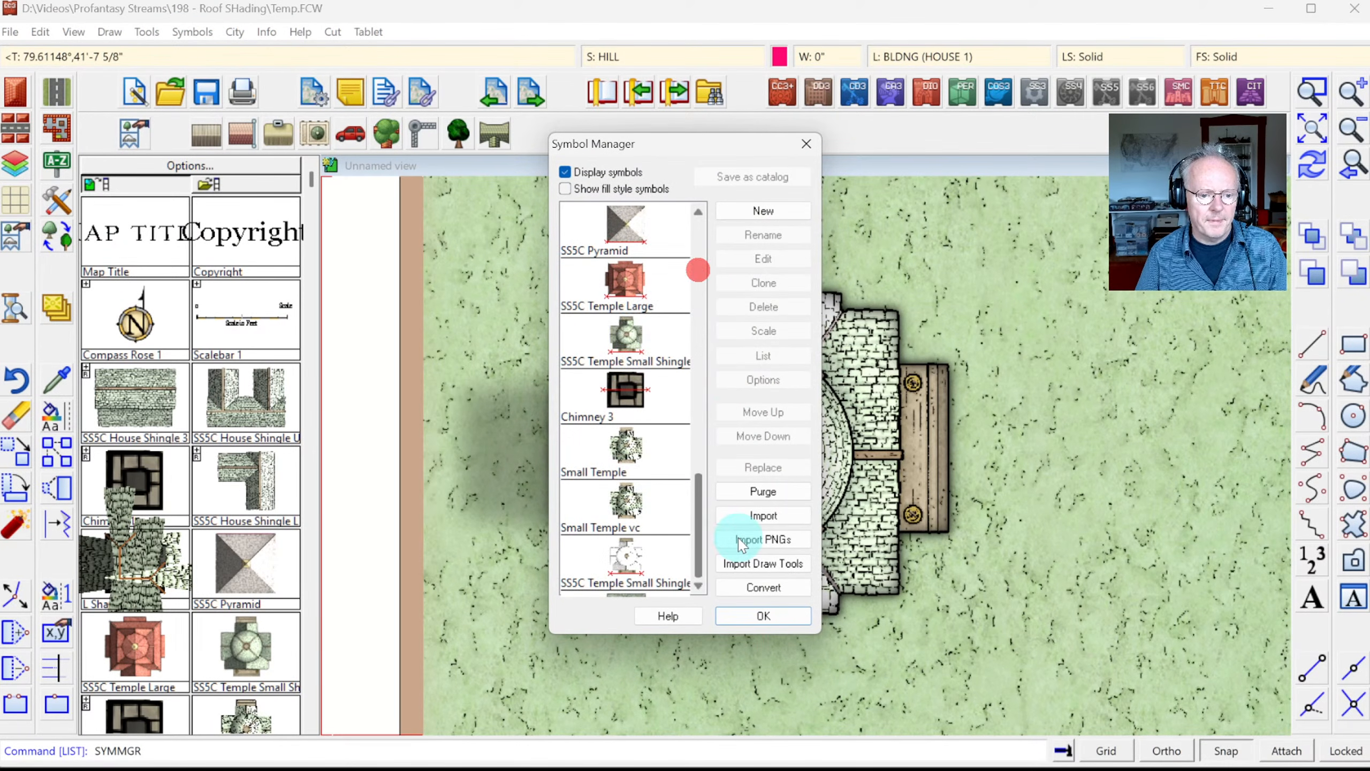
{"action": "left_click", "coordinate": [640, 331]}
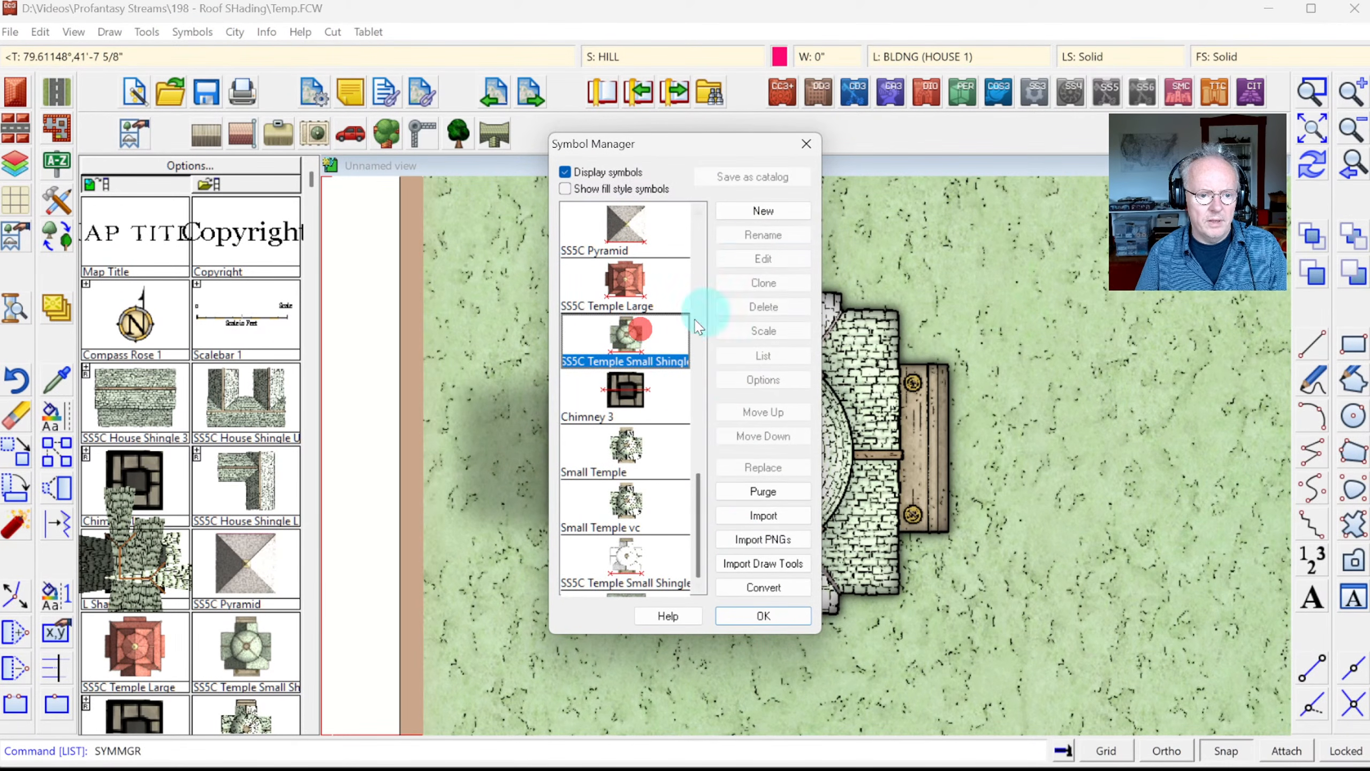
{"action": "left_click", "coordinate": [763, 258]}
{"action": "left_click", "coordinate": [541, 209]}
{"action": "left_click", "coordinate": [980, 591]}
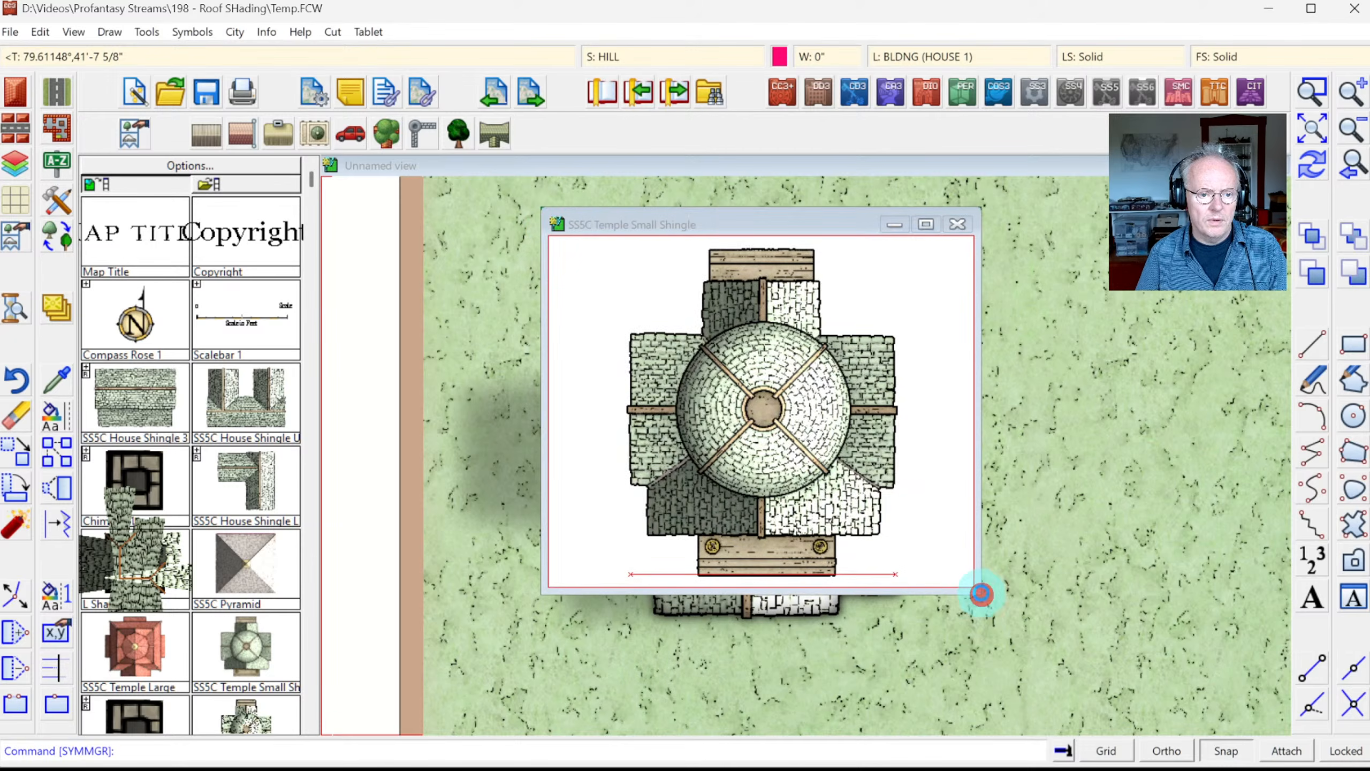
{"action": "left_click", "coordinate": [267, 31]}
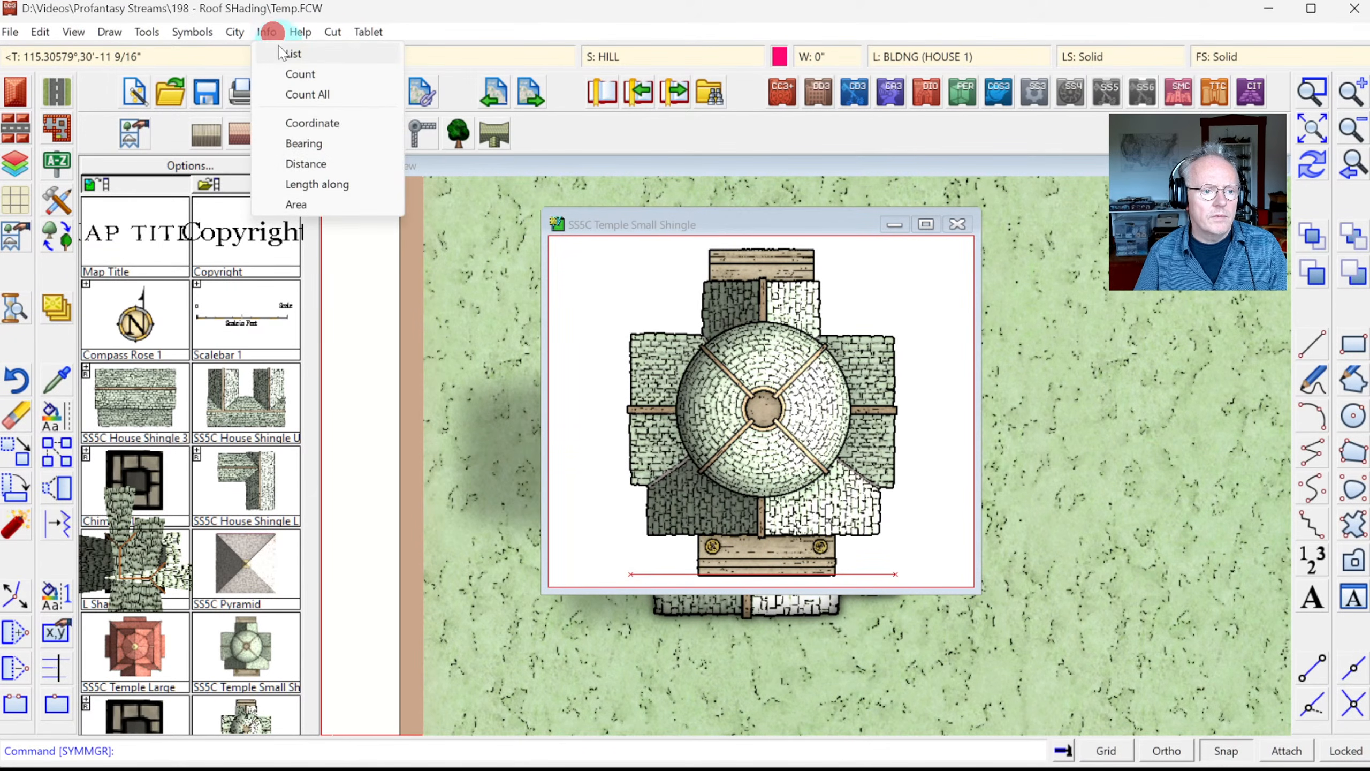
{"action": "left_click", "coordinate": [279, 53]}
{"action": "left_click", "coordinate": [566, 309]}
{"action": "left_click", "coordinate": [762, 452]}
{"action": "right_click", "coordinate": [767, 425]}
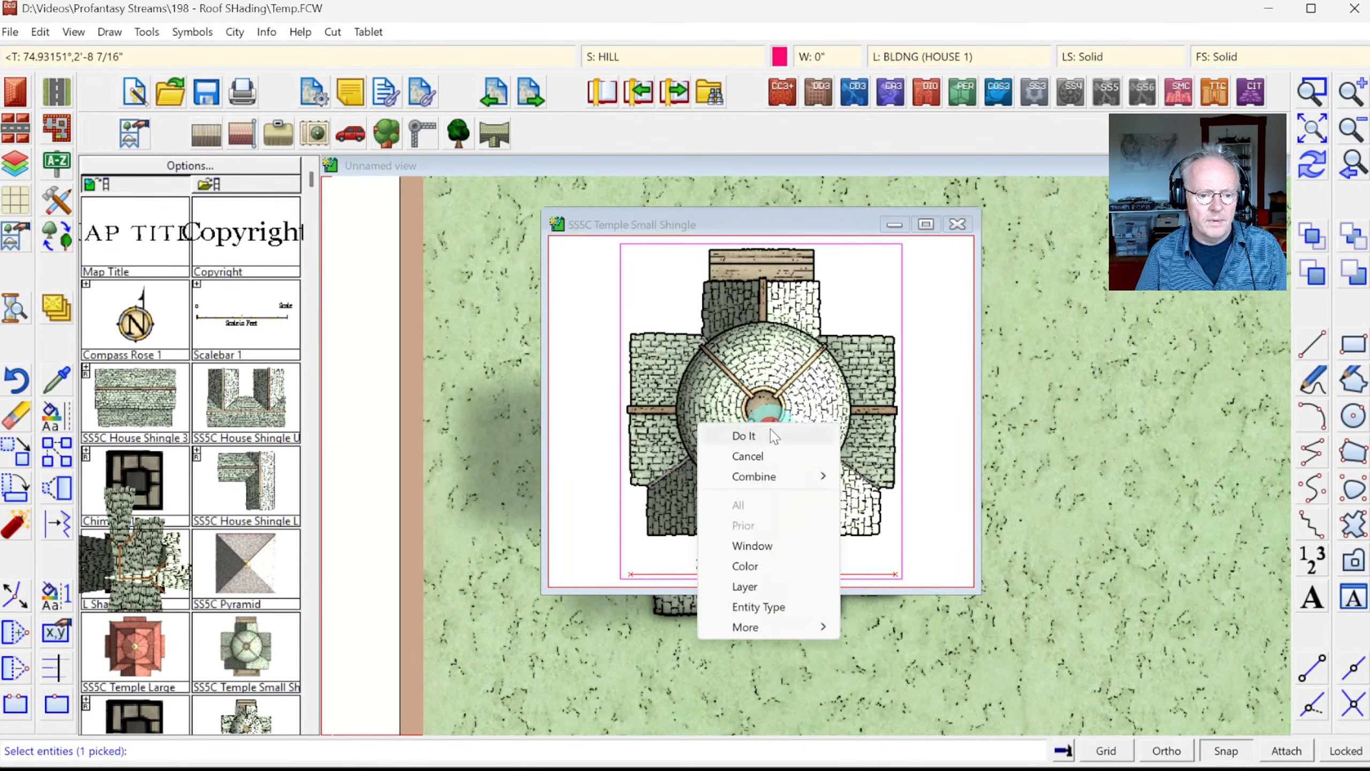
{"action": "left_click", "coordinate": [770, 434]}
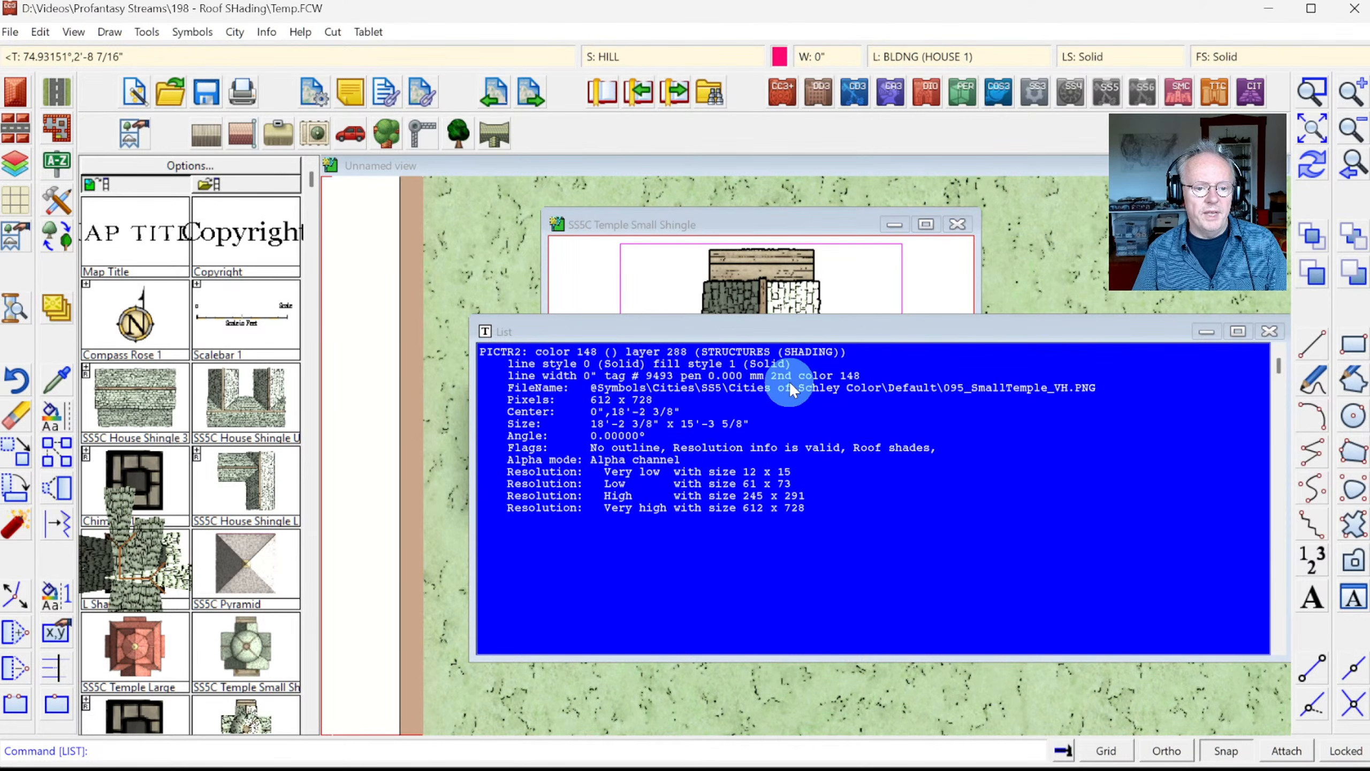
{"action": "key", "text": "Escape"}
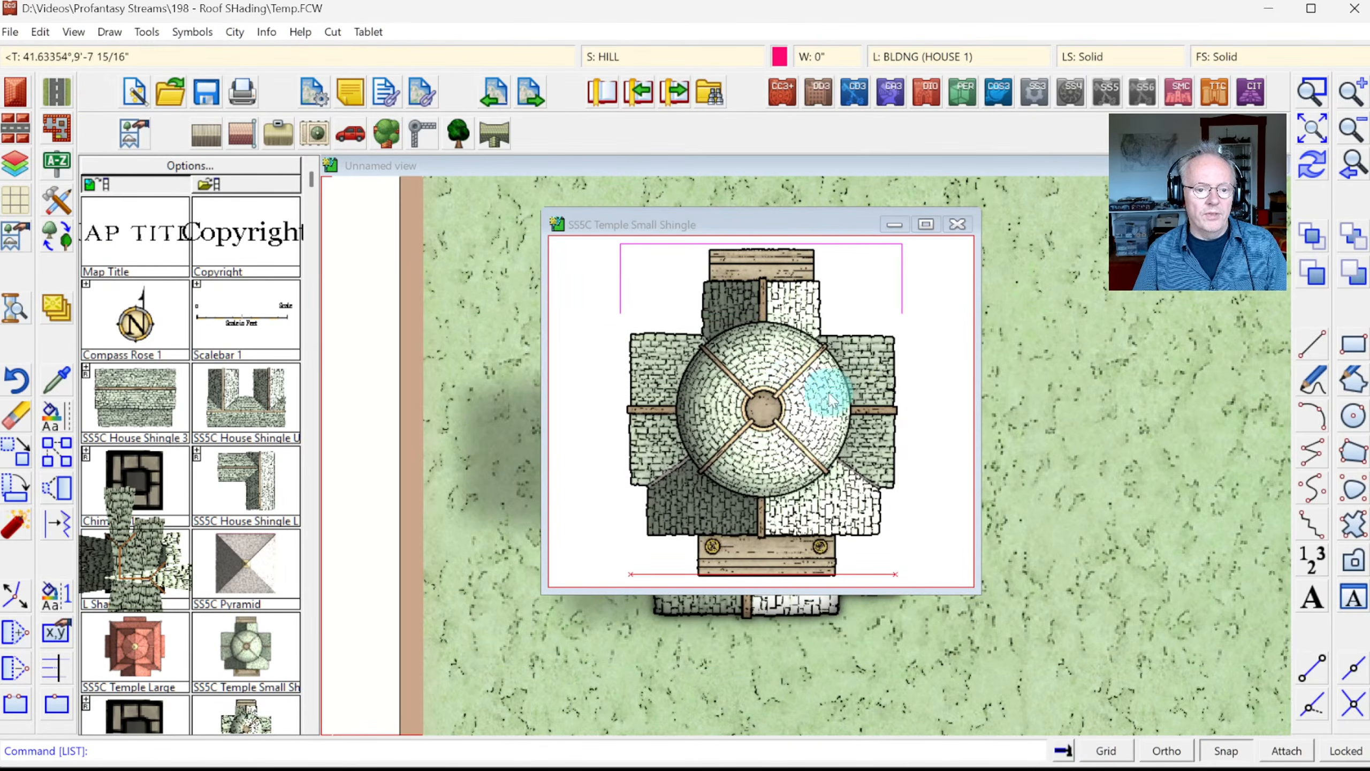
{"action": "left_click", "coordinate": [956, 225]}
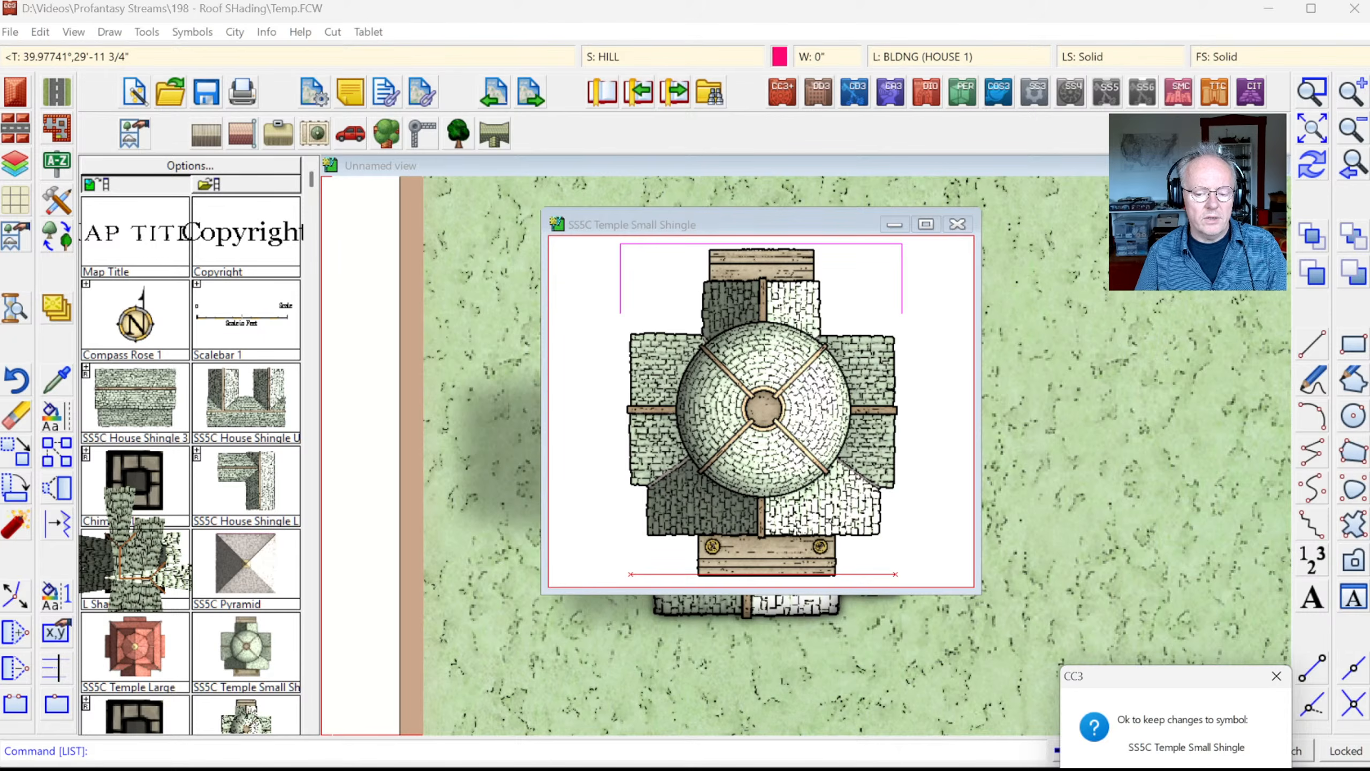
{"action": "key", "text": "Return"}
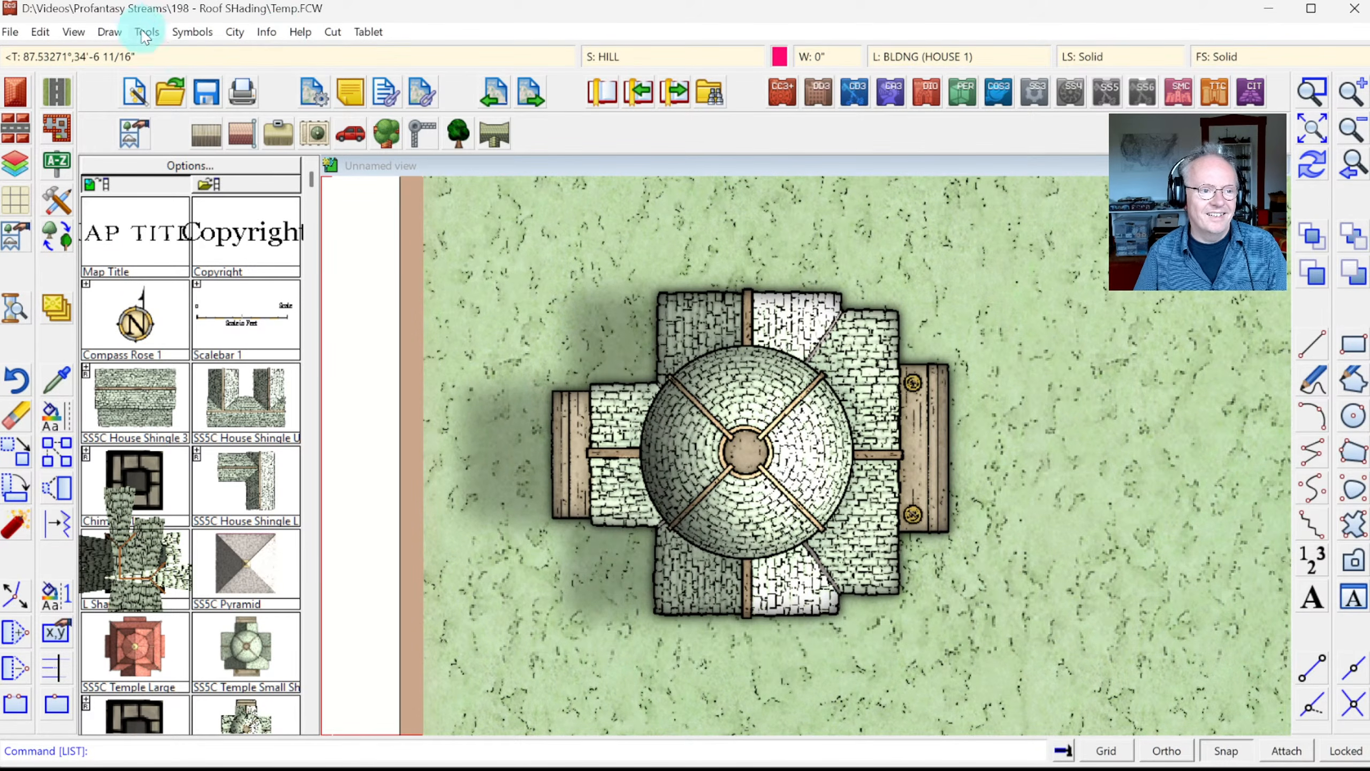
Step: Open the Small Temple vc symbol for editing from the Symbol Manager
{"action": "left_click", "coordinate": [192, 31]}
{"action": "left_click", "coordinate": [210, 54]}
{"action": "left_click_drag", "start_coordinate": [700, 266], "coordinate": [710, 547]}
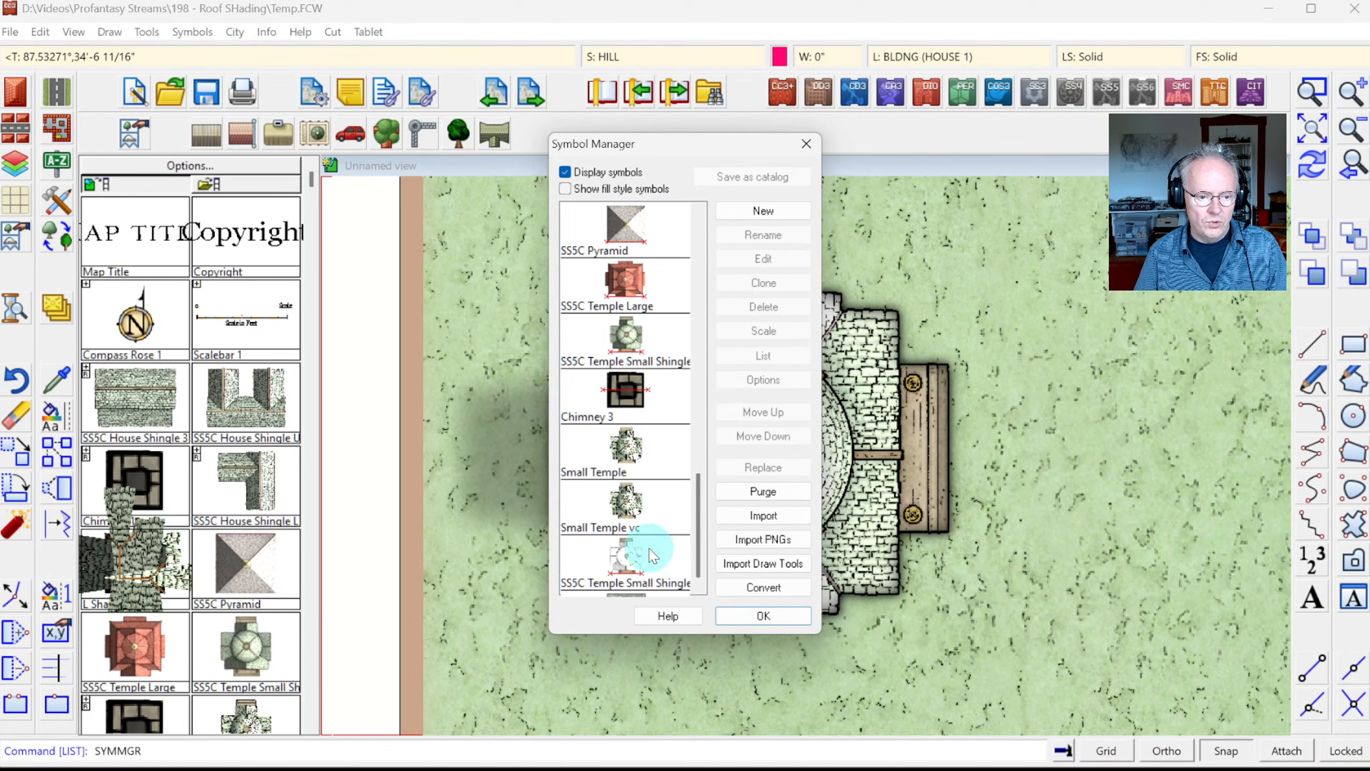
{"action": "left_click", "coordinate": [645, 494]}
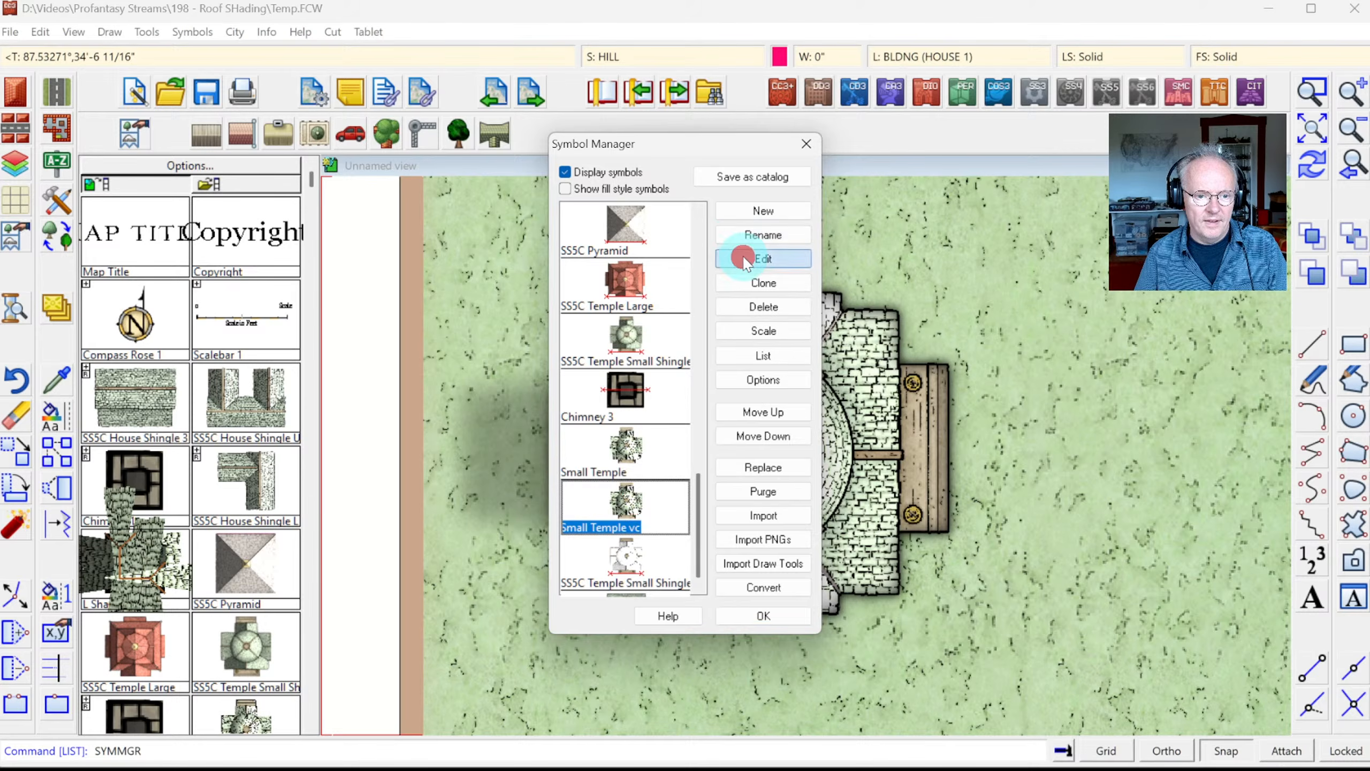
{"action": "left_click", "coordinate": [761, 260]}
{"action": "left_click", "coordinate": [496, 233]}
{"action": "left_click", "coordinate": [1064, 707]}
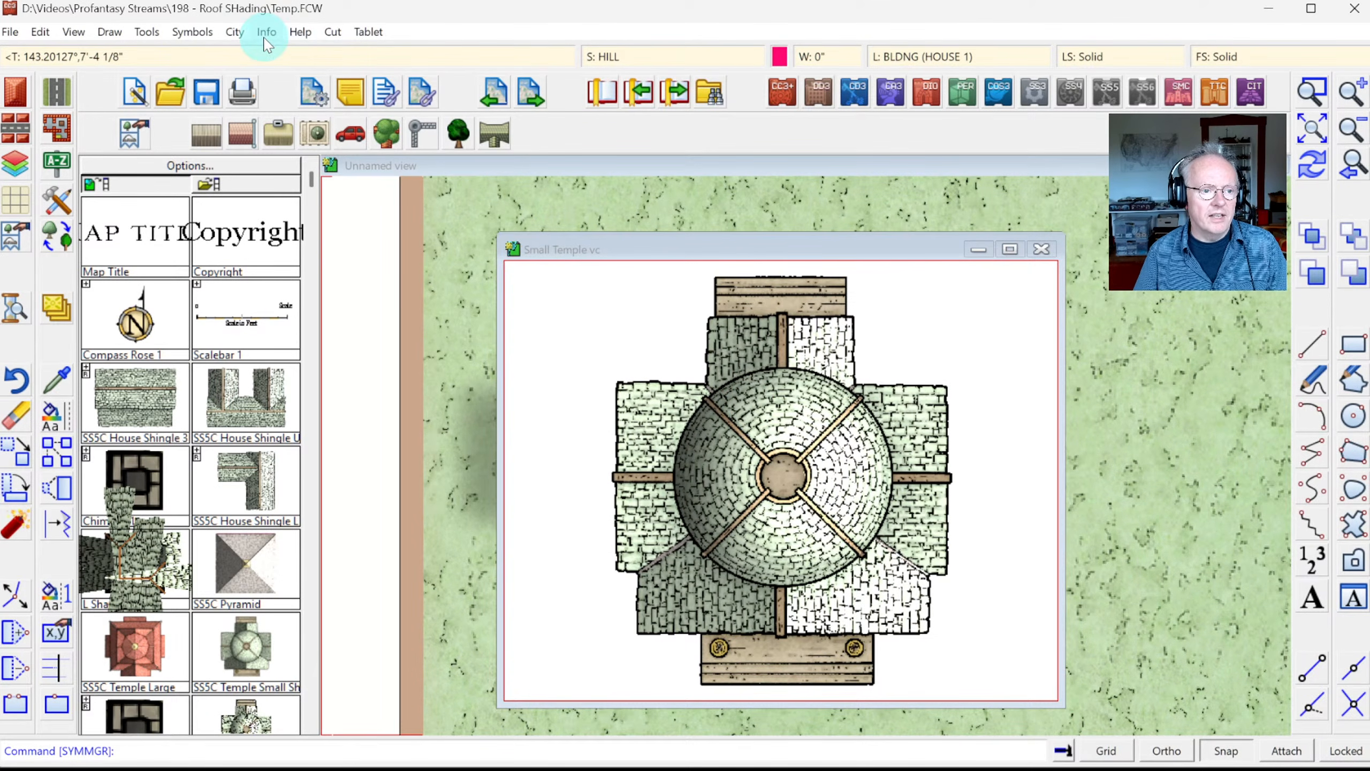
Step: List the properties of the temple picture inside the symbol
{"action": "left_click", "coordinate": [266, 31]}
{"action": "left_click", "coordinate": [291, 52]}
{"action": "left_click", "coordinate": [727, 438]}
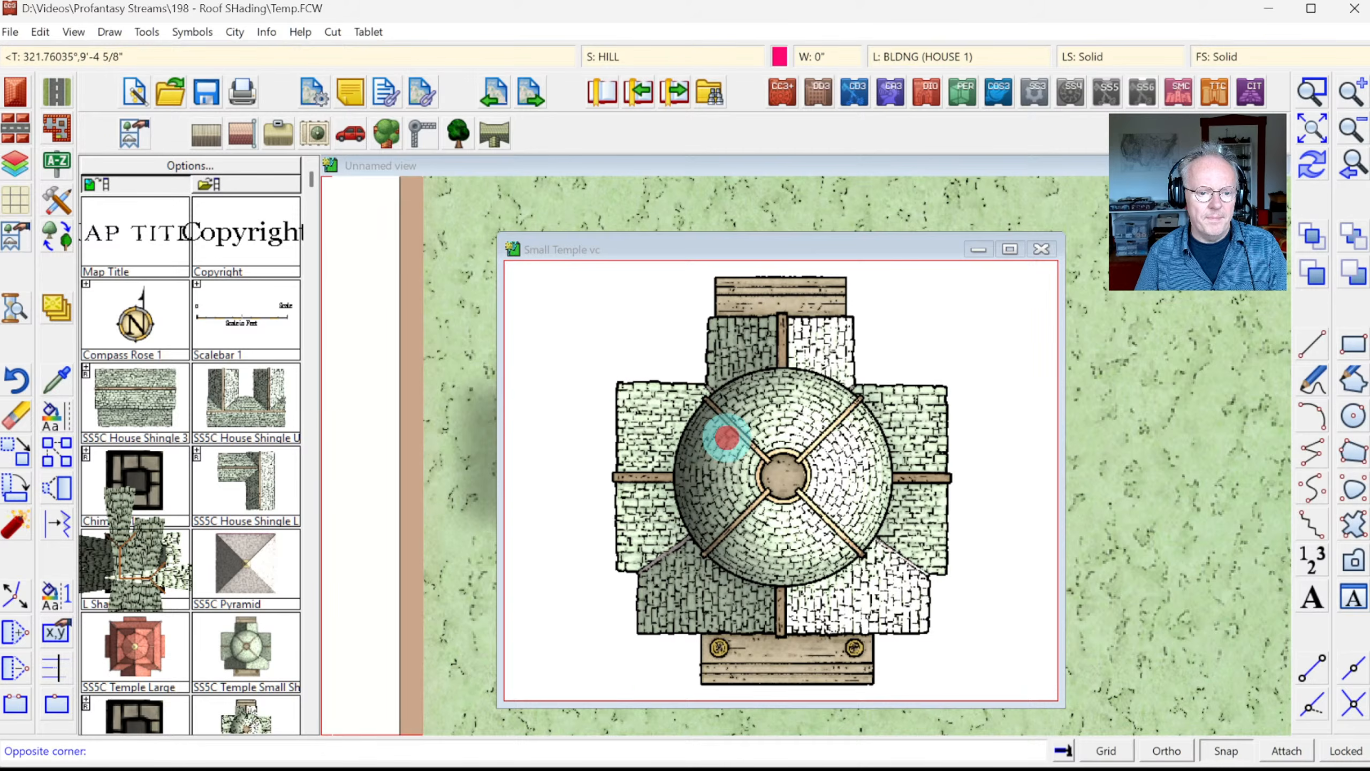
{"action": "left_click", "coordinate": [729, 435]}
{"action": "right_click", "coordinate": [736, 440]}
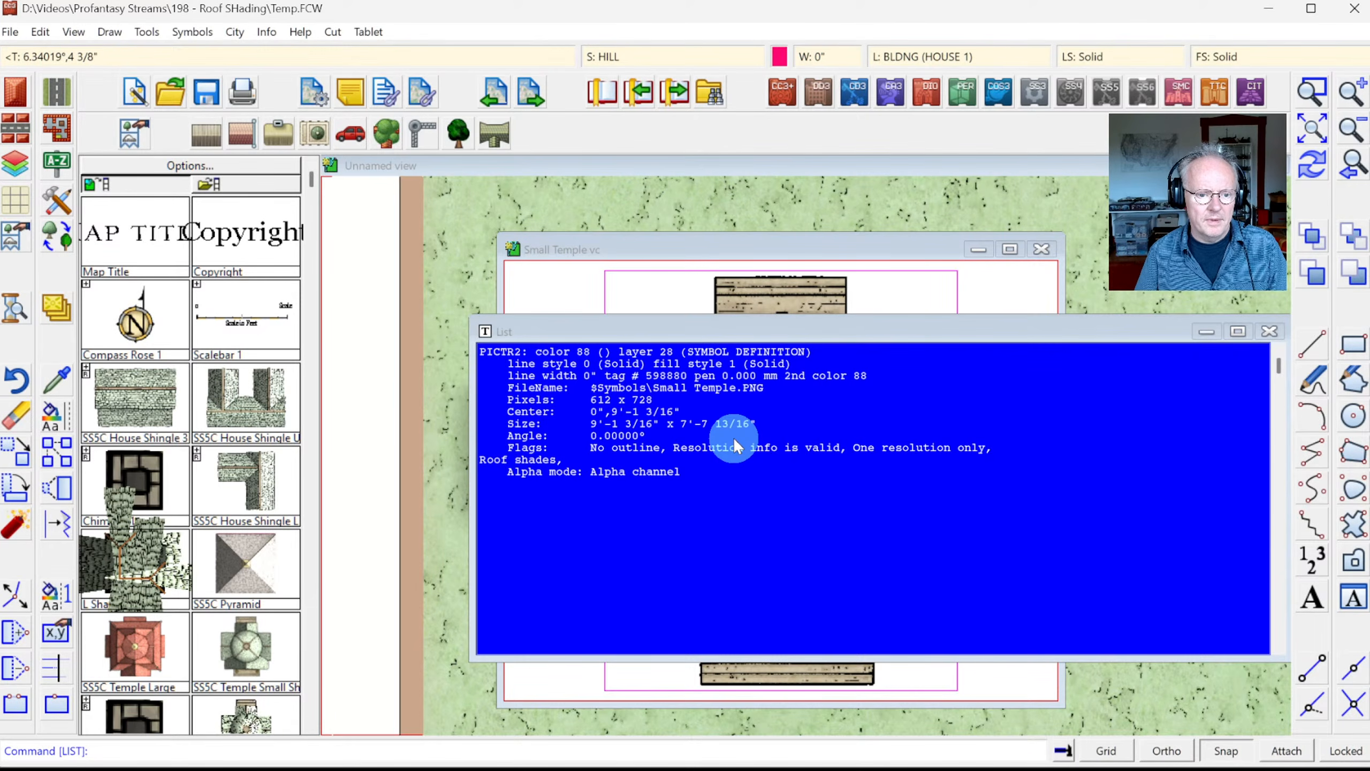
{"action": "left_click", "coordinate": [735, 446]}
Step: Move the temple picture to the STRUCTURES (SHADING) layer, then close the symbol keeping changes
{"action": "left_click", "coordinate": [63, 410]}
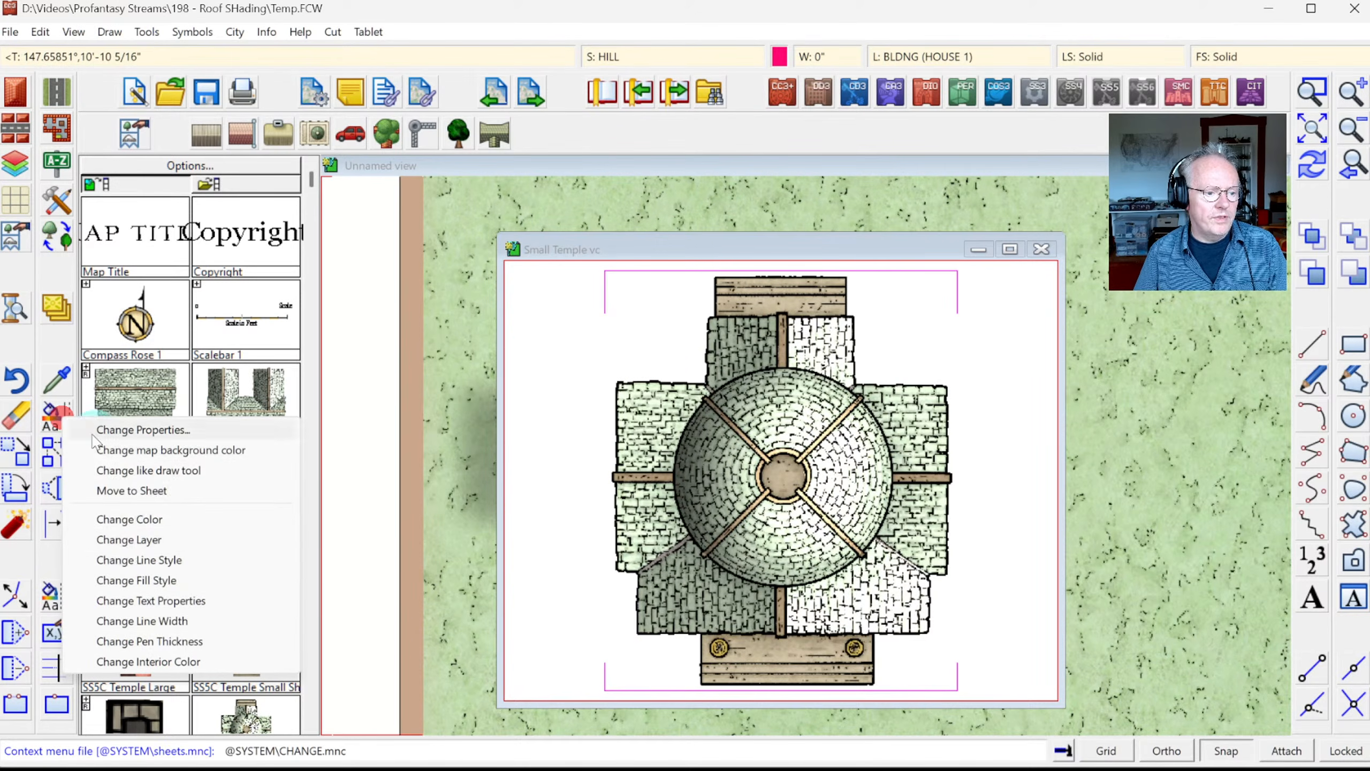
{"action": "left_click", "coordinate": [135, 539]}
{"action": "left_click", "coordinate": [585, 395]}
{"action": "left_click", "coordinate": [698, 453]}
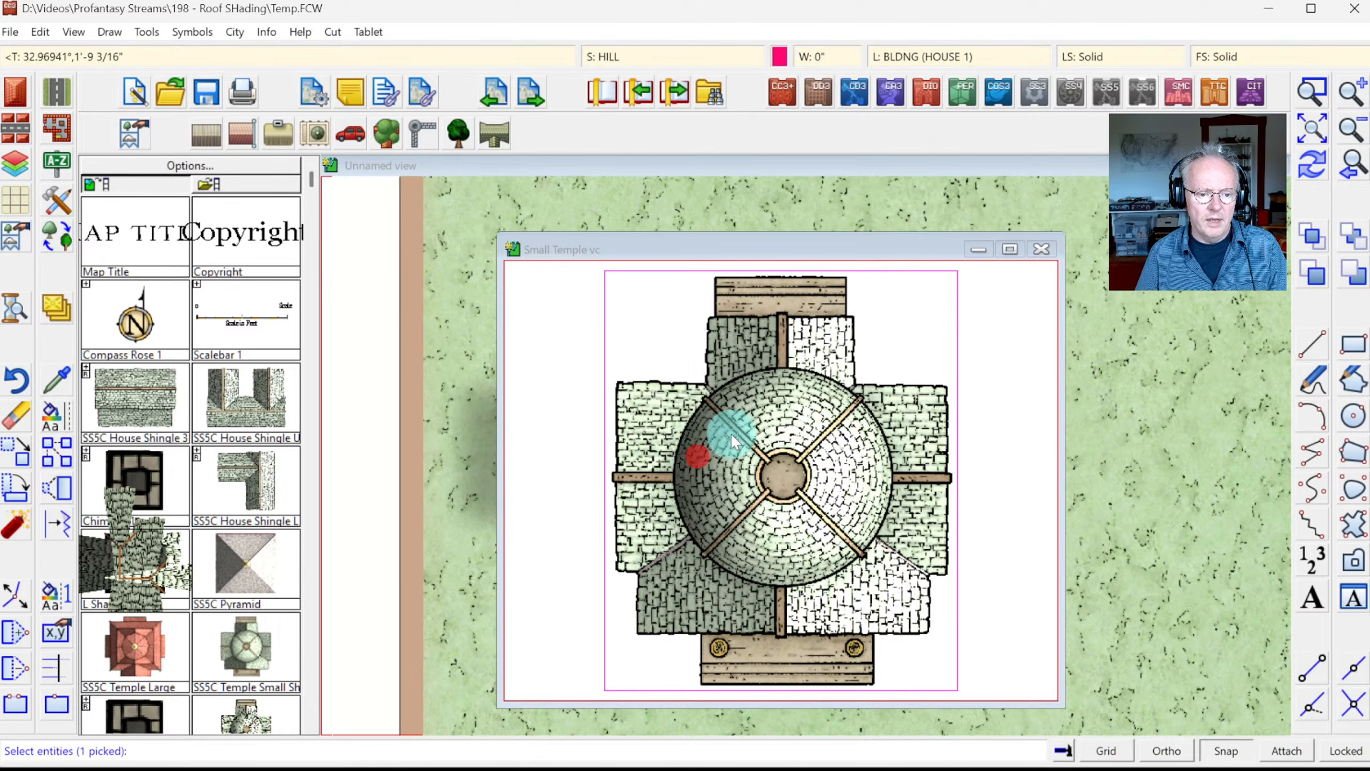
{"action": "right_click", "coordinate": [728, 424]}
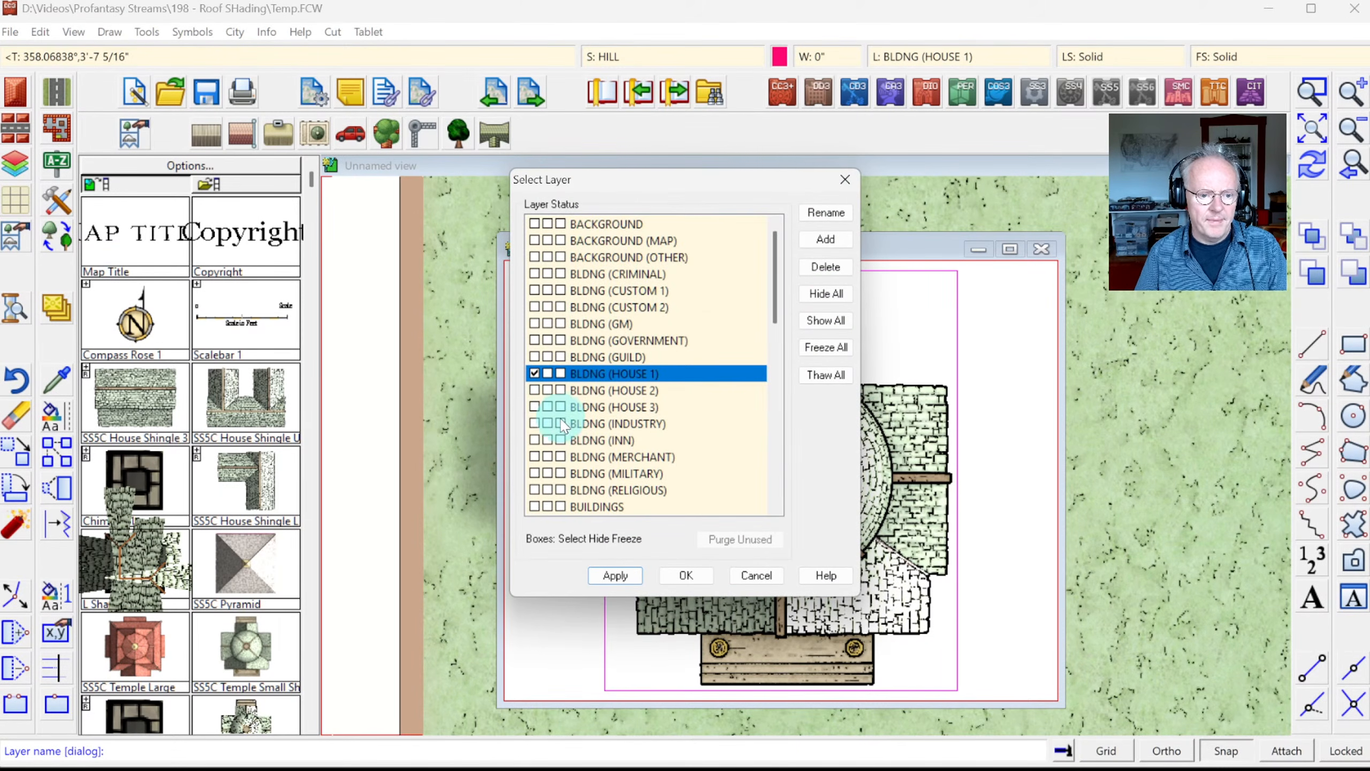
{"action": "scroll", "coordinate": [566, 378], "scroll_direction": "down", "scroll_amount": 4}
{"action": "scroll", "coordinate": [554, 400], "scroll_direction": "up", "scroll_amount": 2}
{"action": "scroll", "coordinate": [556, 402], "scroll_direction": "up", "scroll_amount": 2}
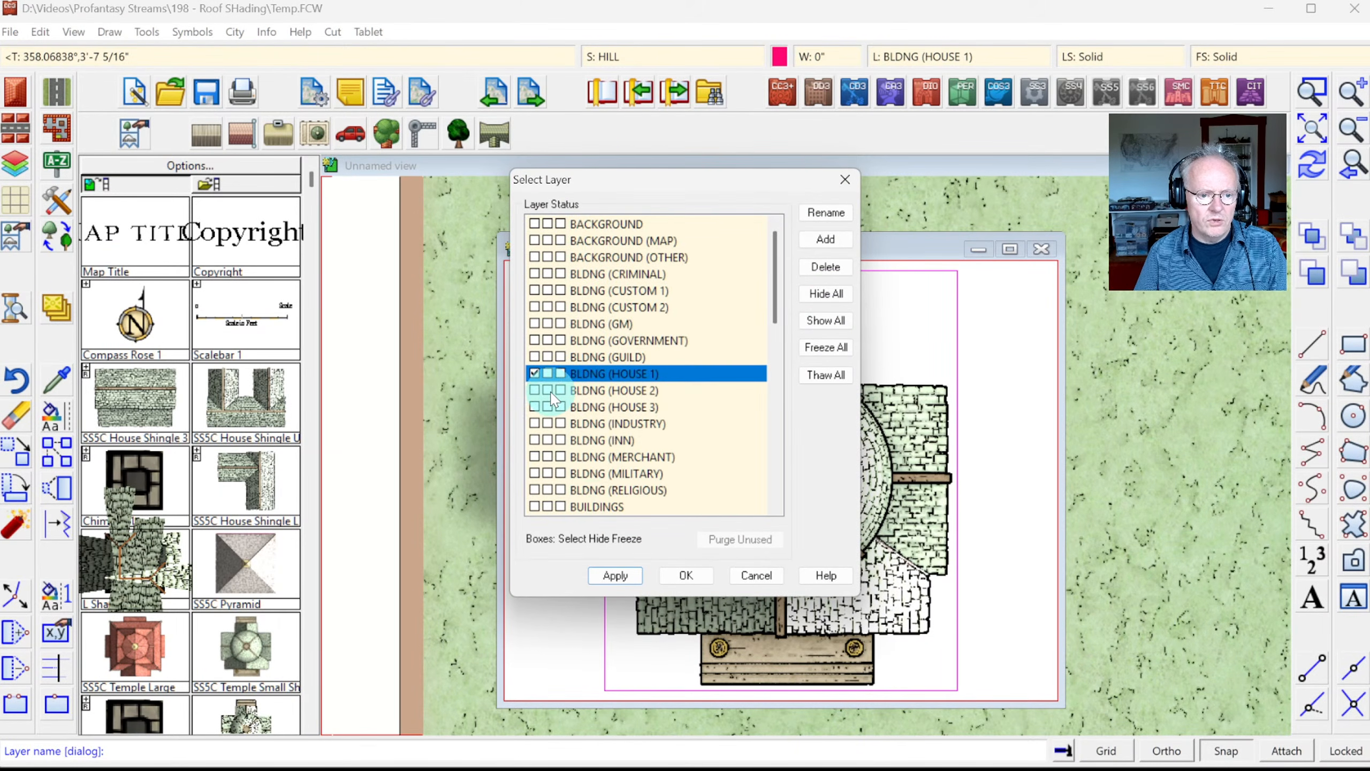
{"action": "scroll", "coordinate": [588, 464], "scroll_direction": "down", "scroll_amount": 6}
{"action": "scroll", "coordinate": [605, 474], "scroll_direction": "up", "scroll_amount": 2}
{"action": "scroll", "coordinate": [593, 469], "scroll_direction": "down", "scroll_amount": 4}
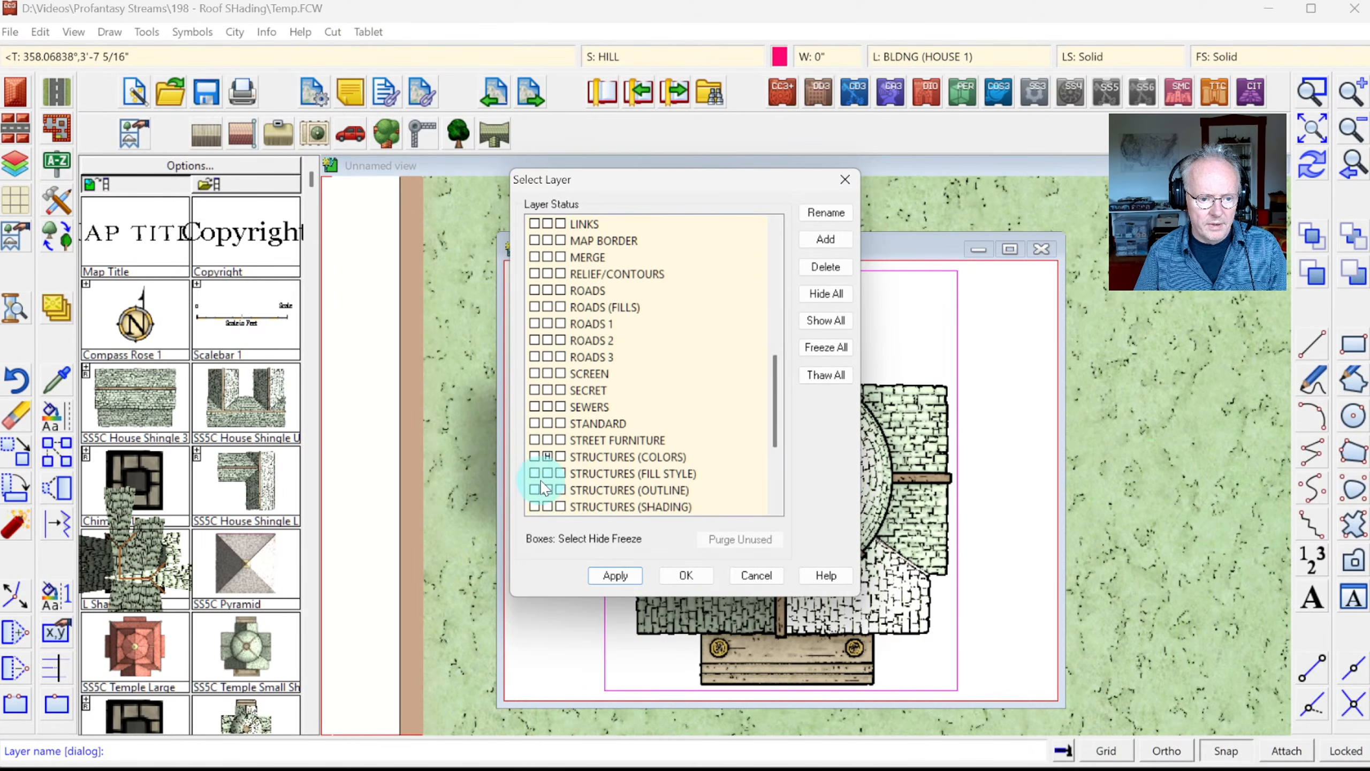
{"action": "left_click", "coordinate": [535, 507]}
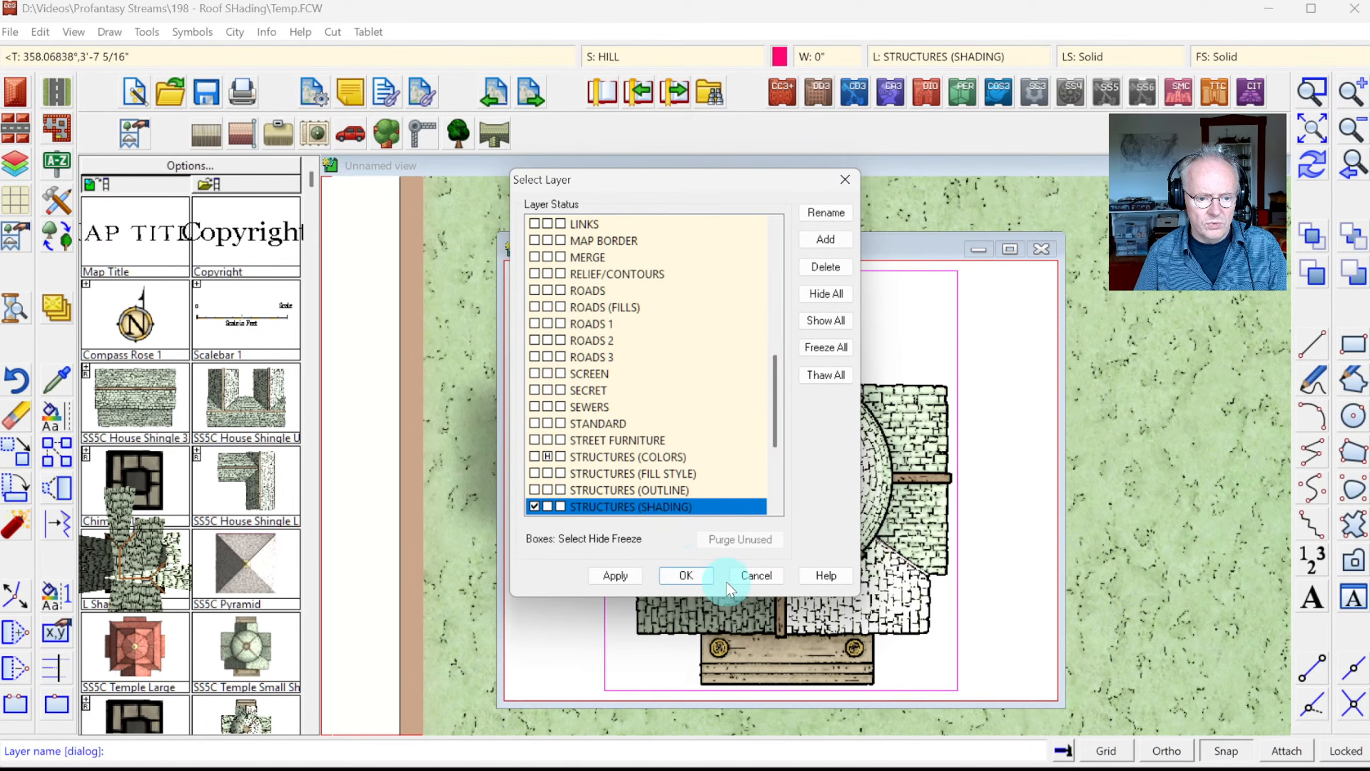
{"action": "left_click", "coordinate": [681, 576]}
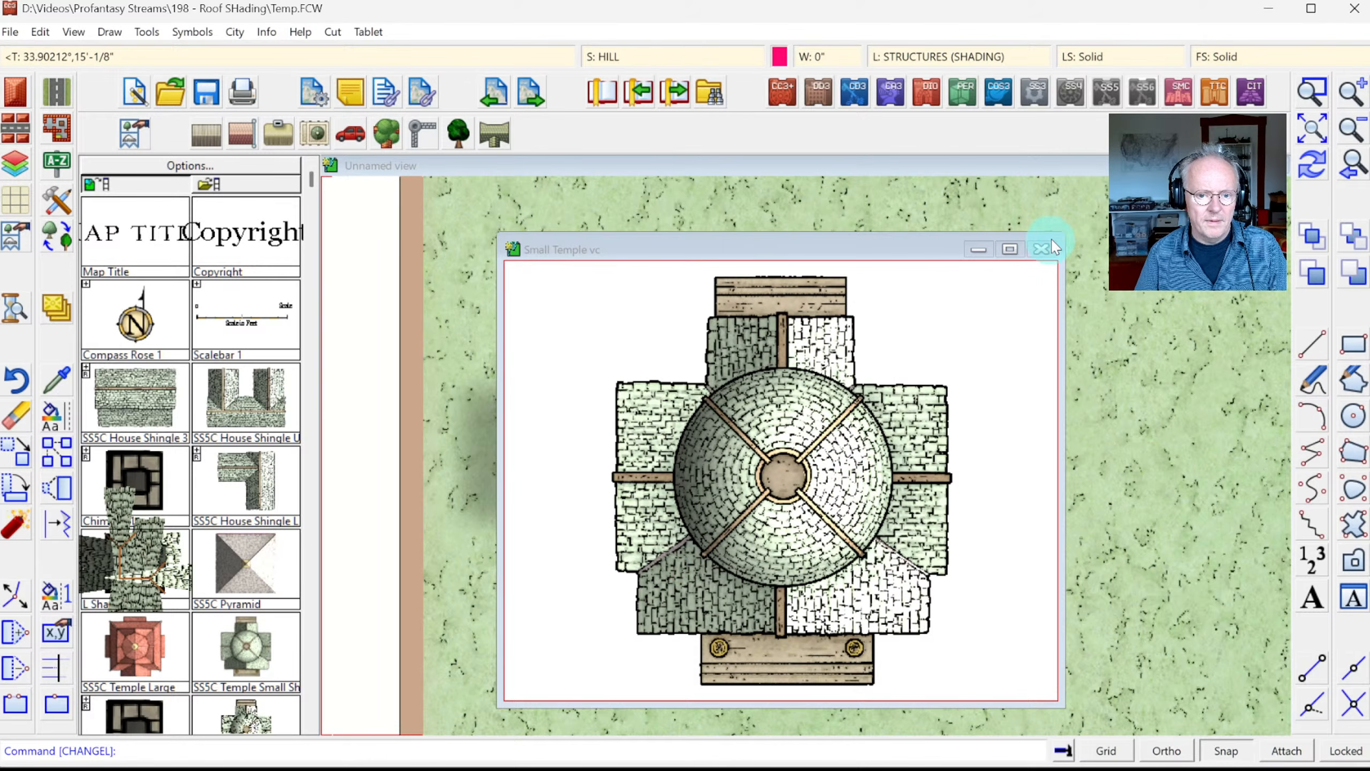
{"action": "left_click", "coordinate": [1041, 252]}
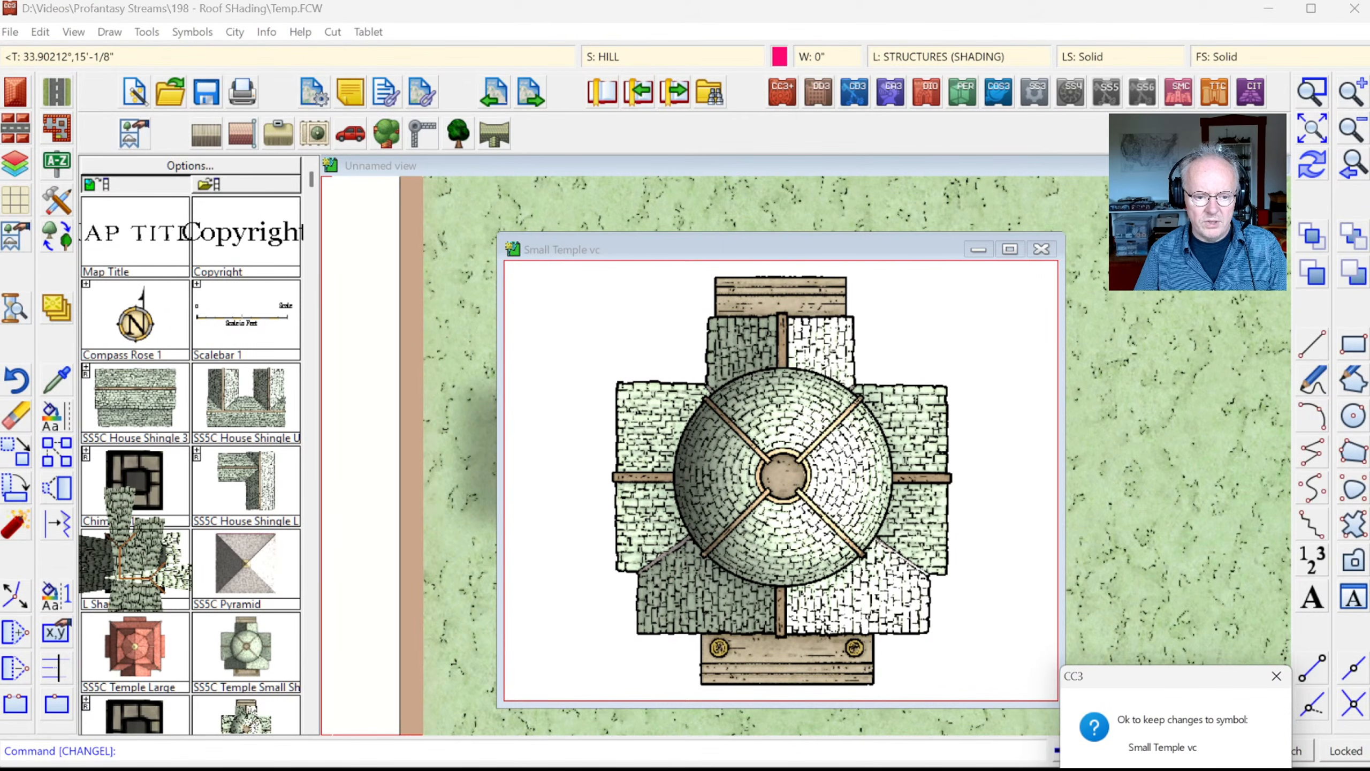
{"action": "left_click", "coordinate": [1133, 770]}
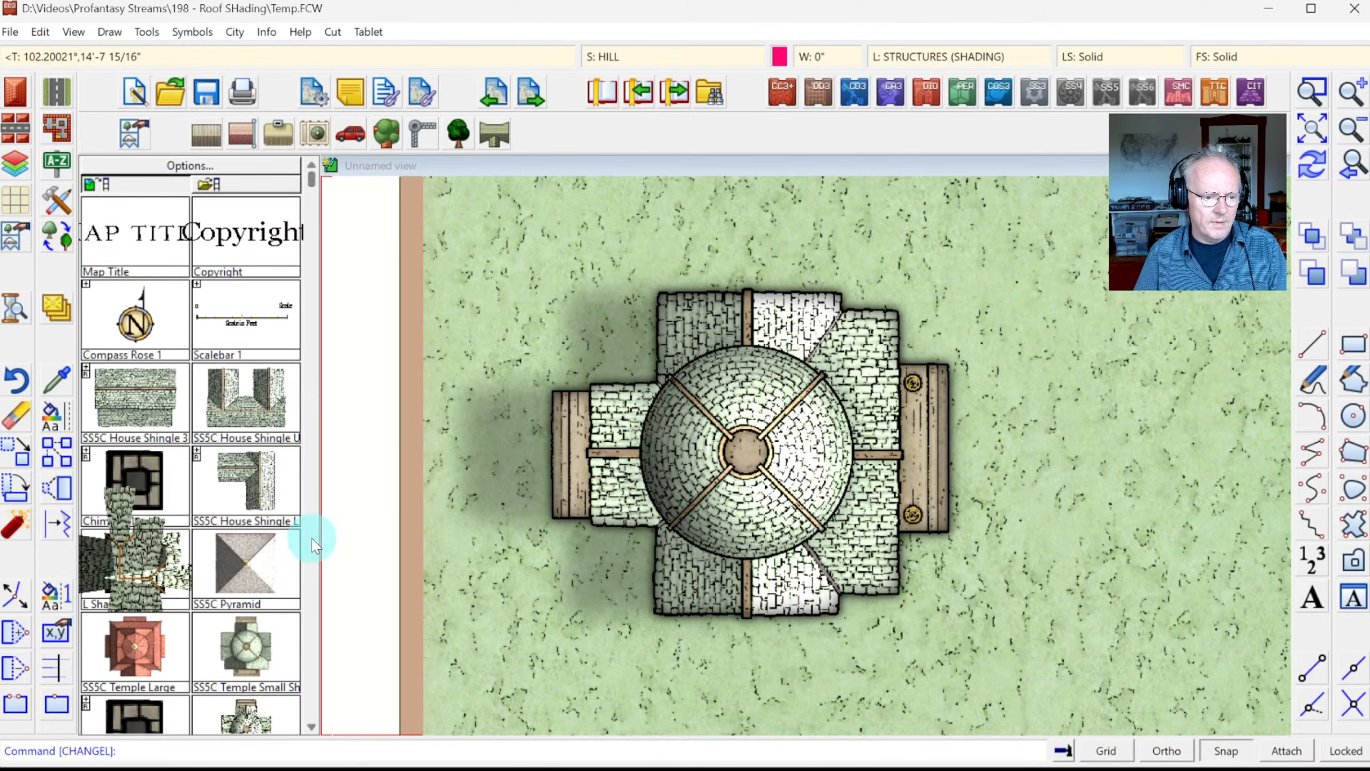
Step: Place Small Temple vc right of the existing temple, view the whole map, and load the SS5C shingle catalog
{"action": "scroll", "coordinate": [313, 543], "scroll_direction": "down", "scroll_amount": 5}
{"action": "left_click", "coordinate": [135, 314]}
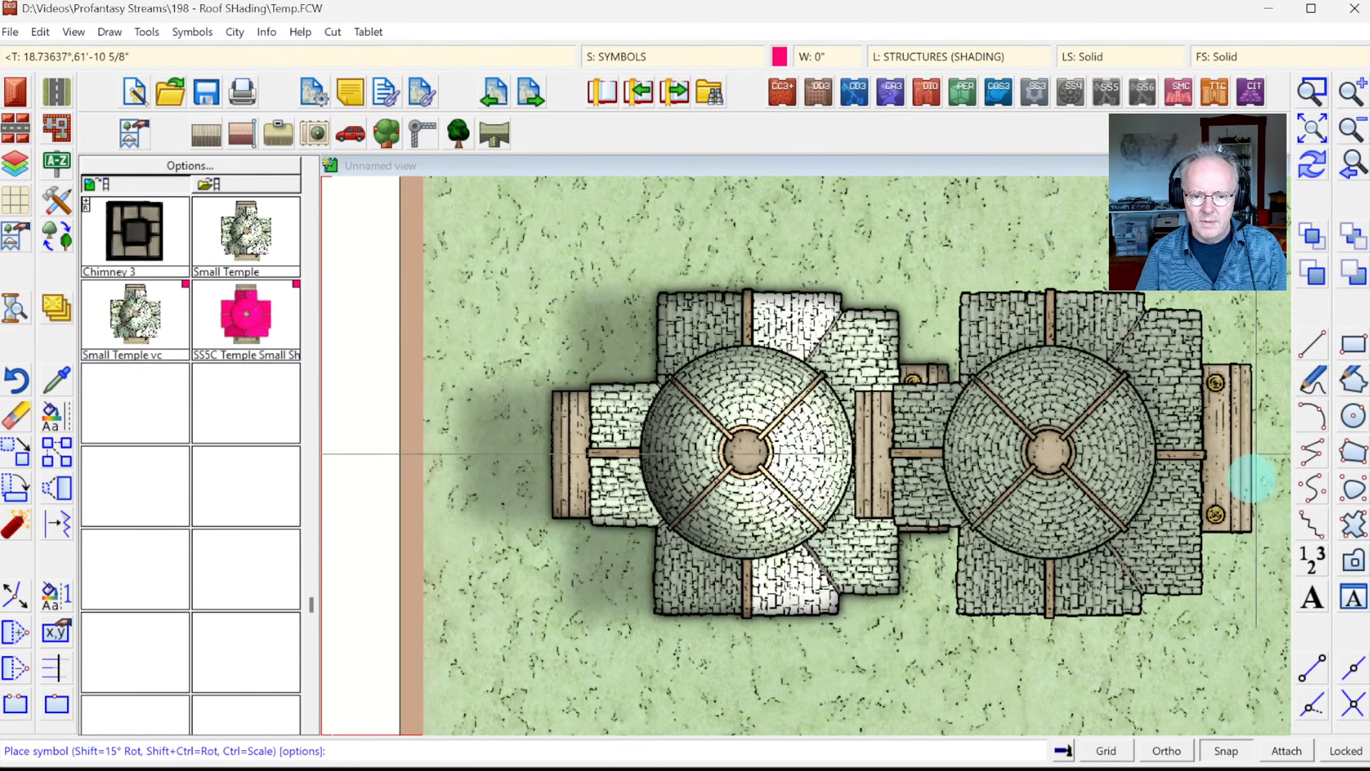
{"action": "left_click", "coordinate": [1227, 361]}
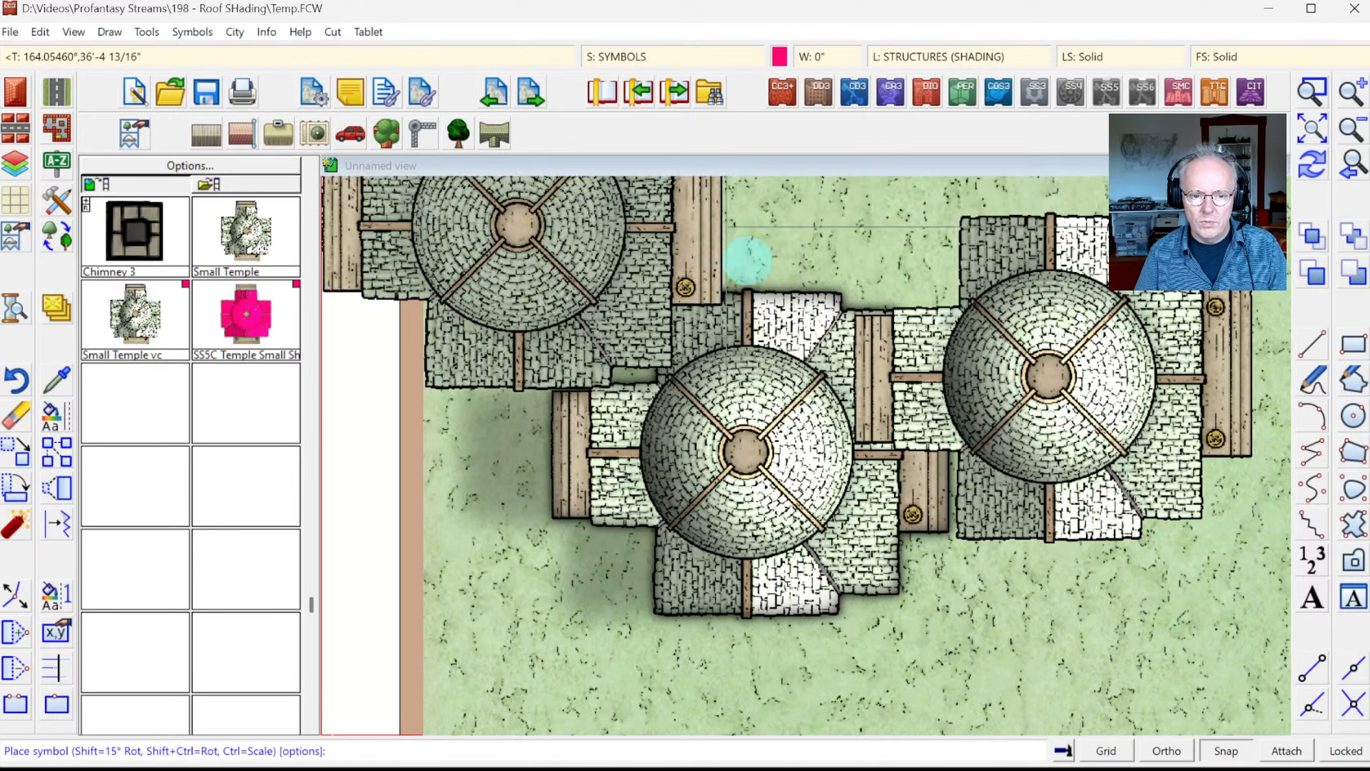
{"action": "key", "text": "Escape"}
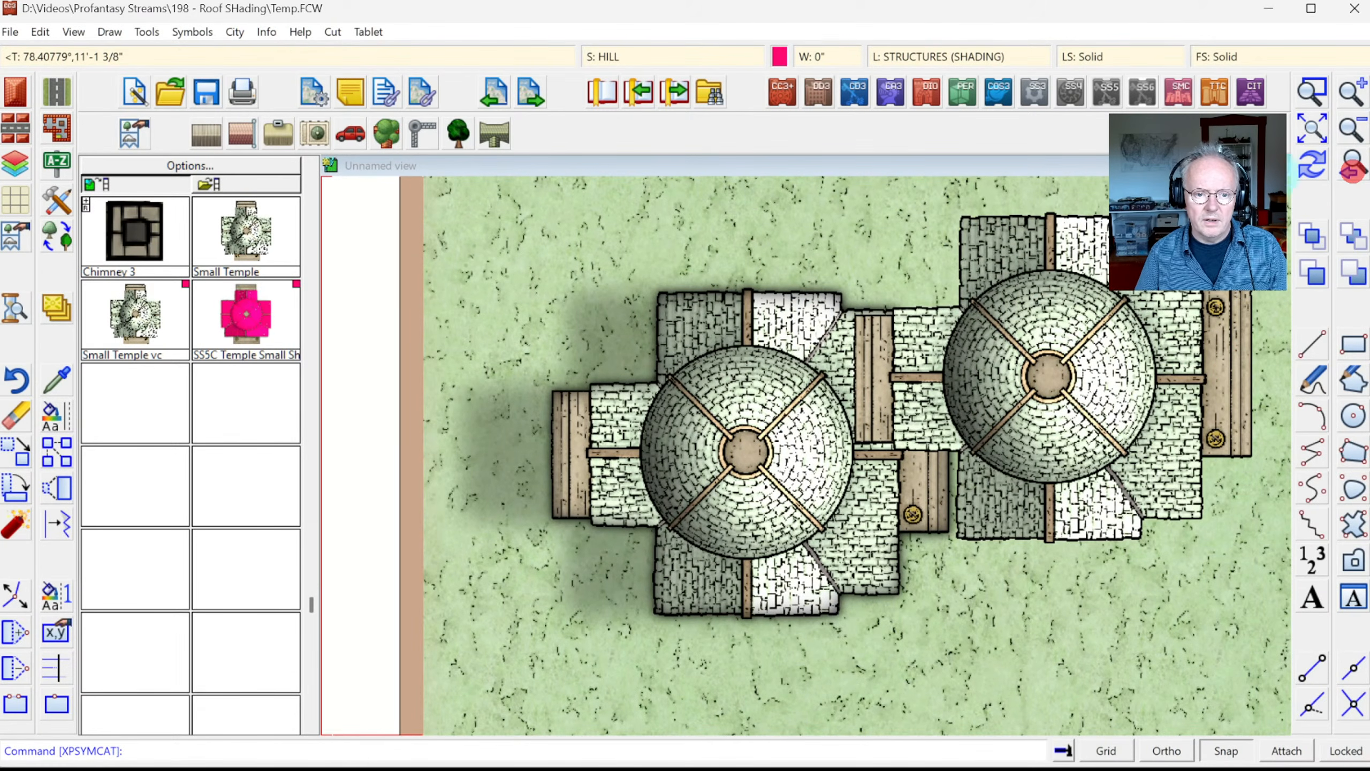
{"action": "left_click", "coordinate": [1351, 169]}
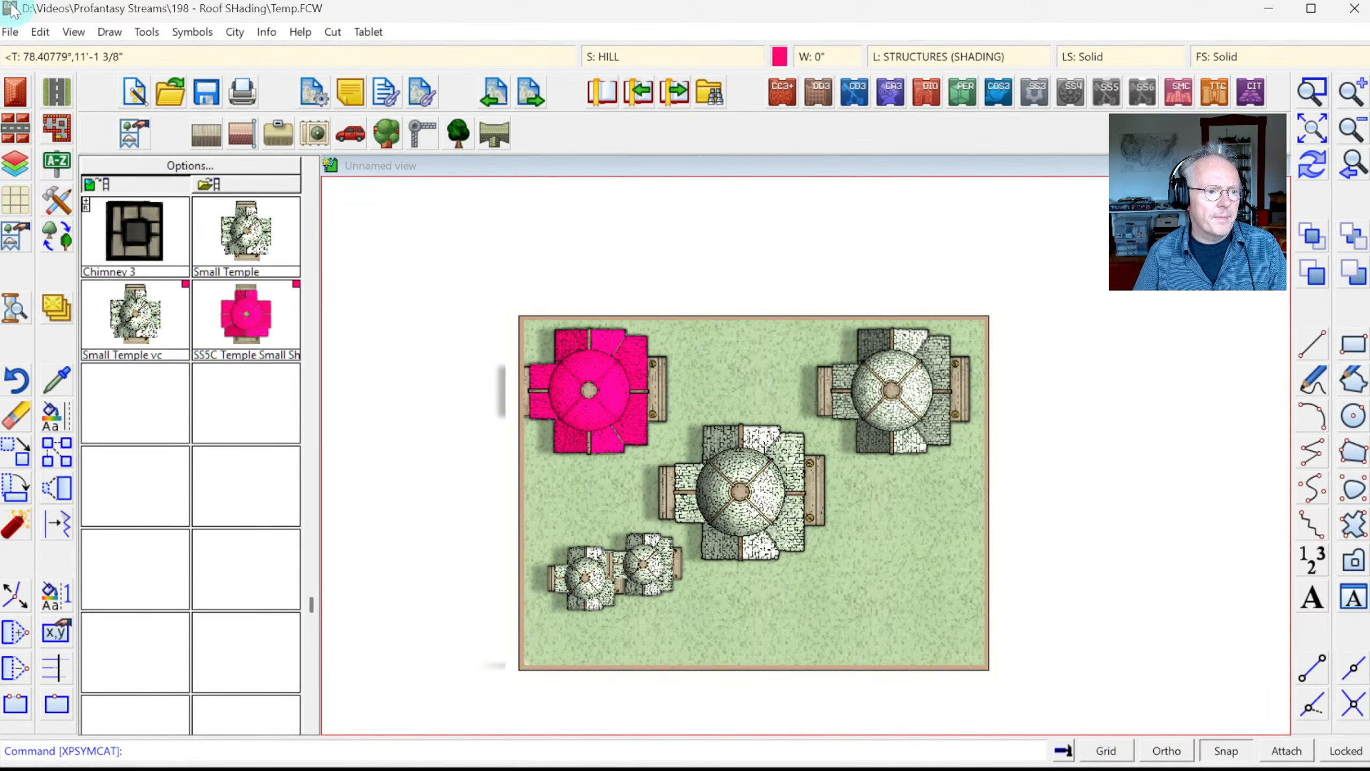
{"action": "left_click", "coordinate": [510, 684]}
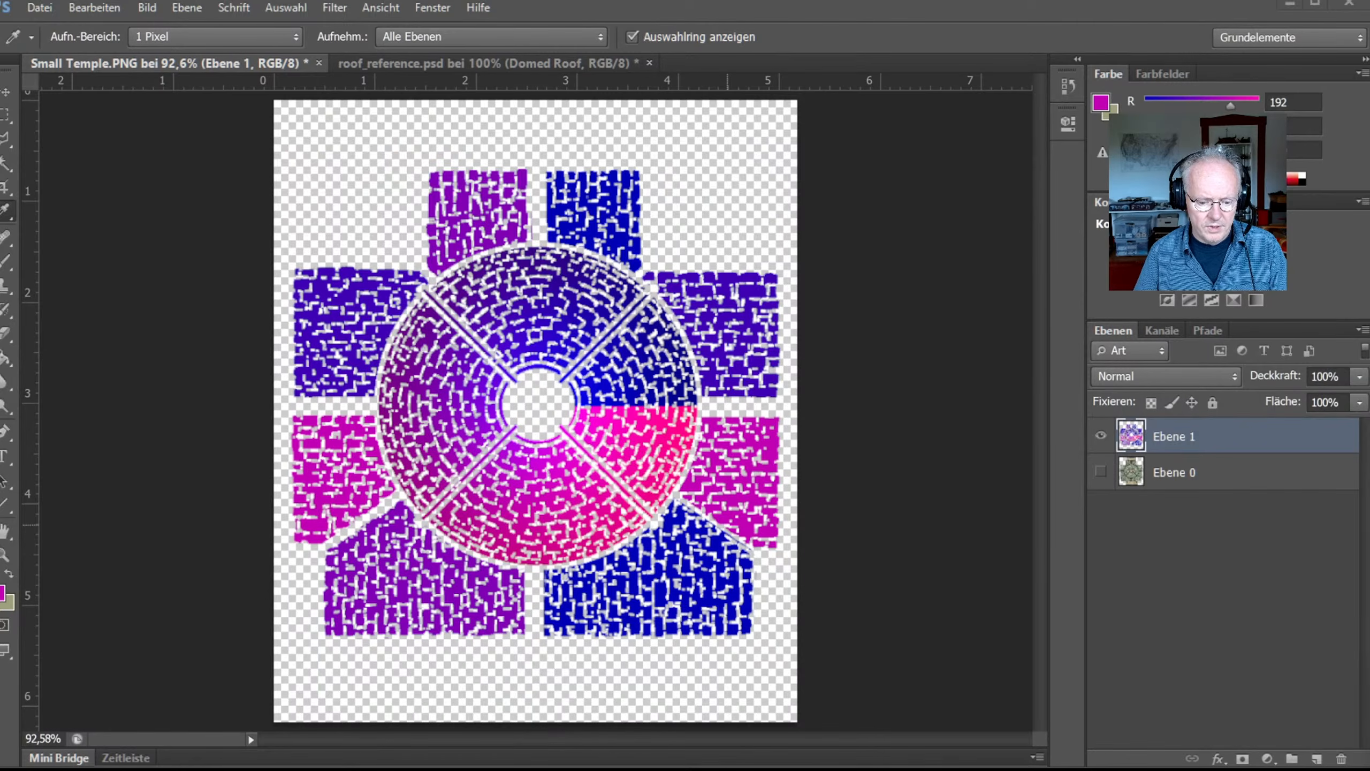
{"action": "left_click", "coordinate": [815, 472]}
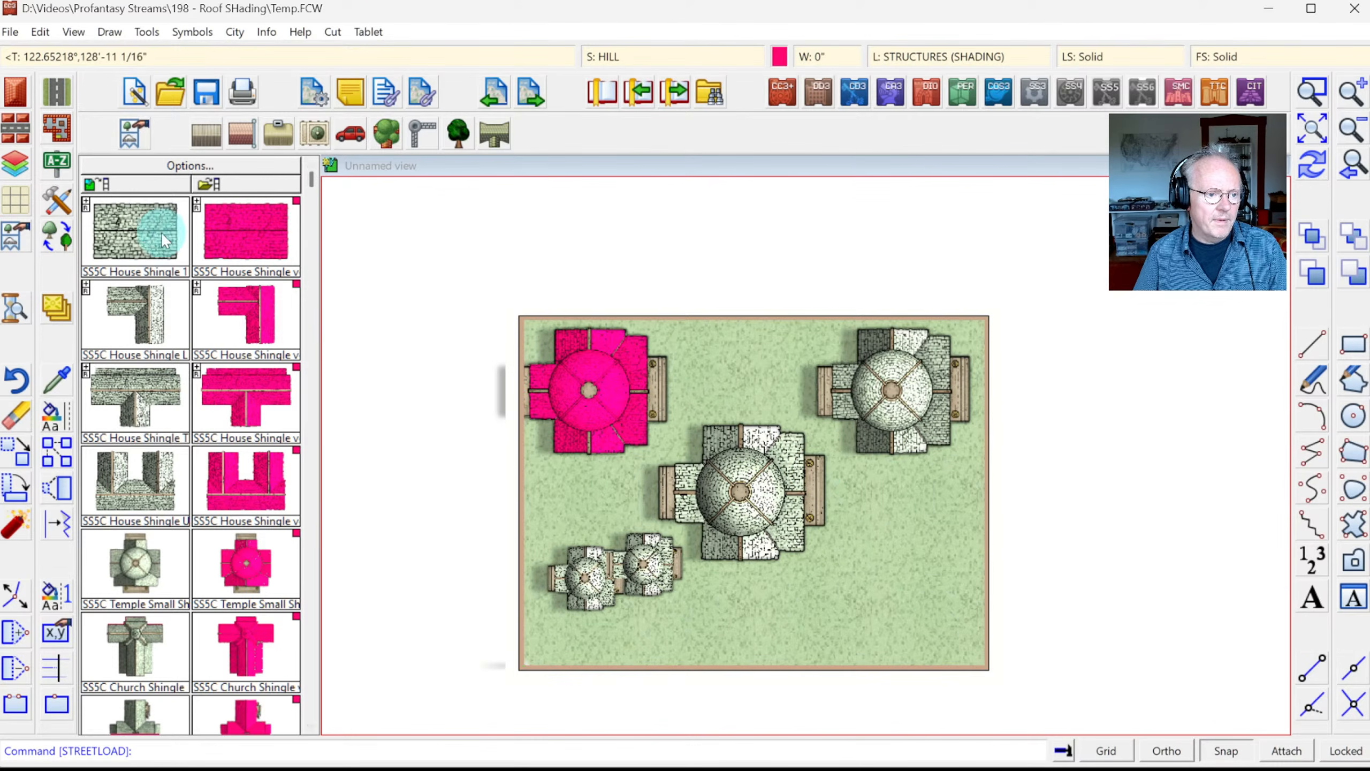
Step: Switch the symbol catalog to another set and back, keeping the current drawing colour
{"action": "left_click", "coordinate": [159, 187]}
{"action": "left_click", "coordinate": [313, 577]}
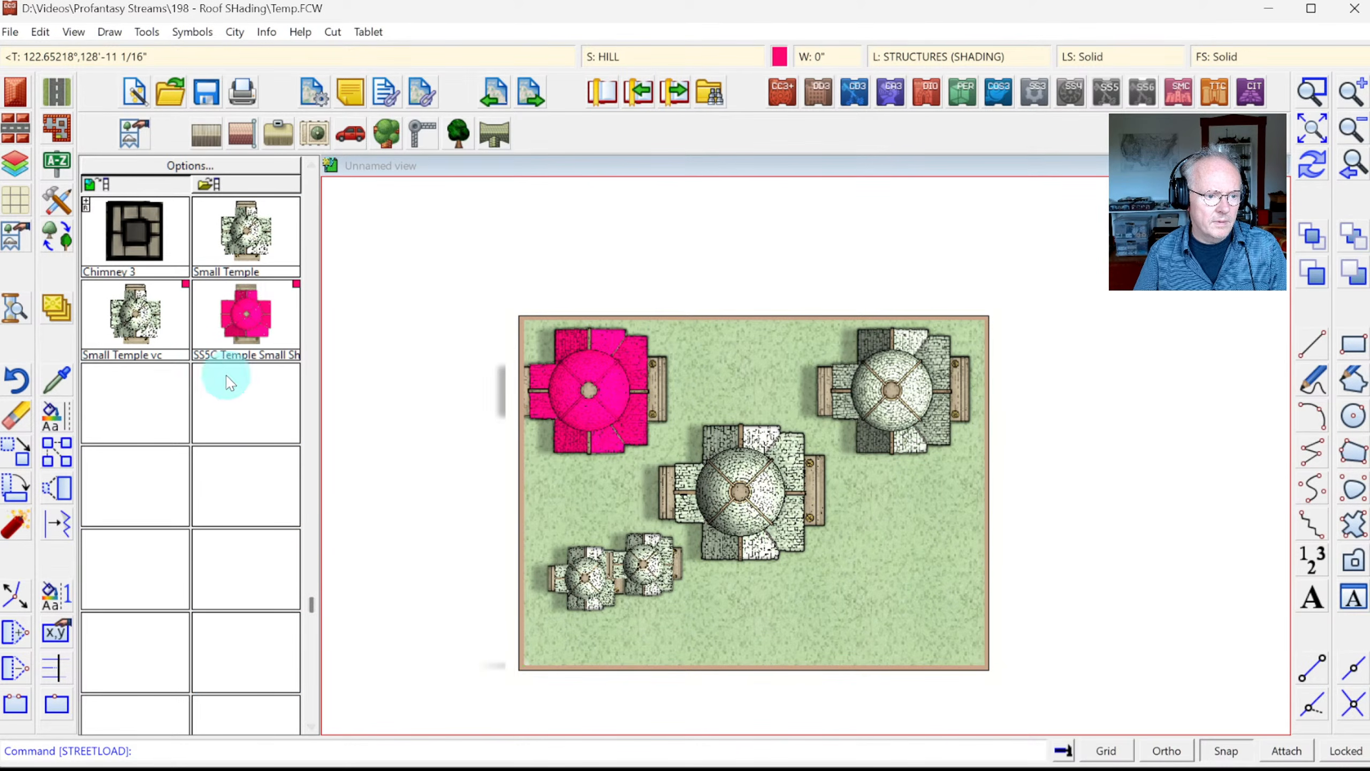
{"action": "left_click", "coordinate": [780, 56]}
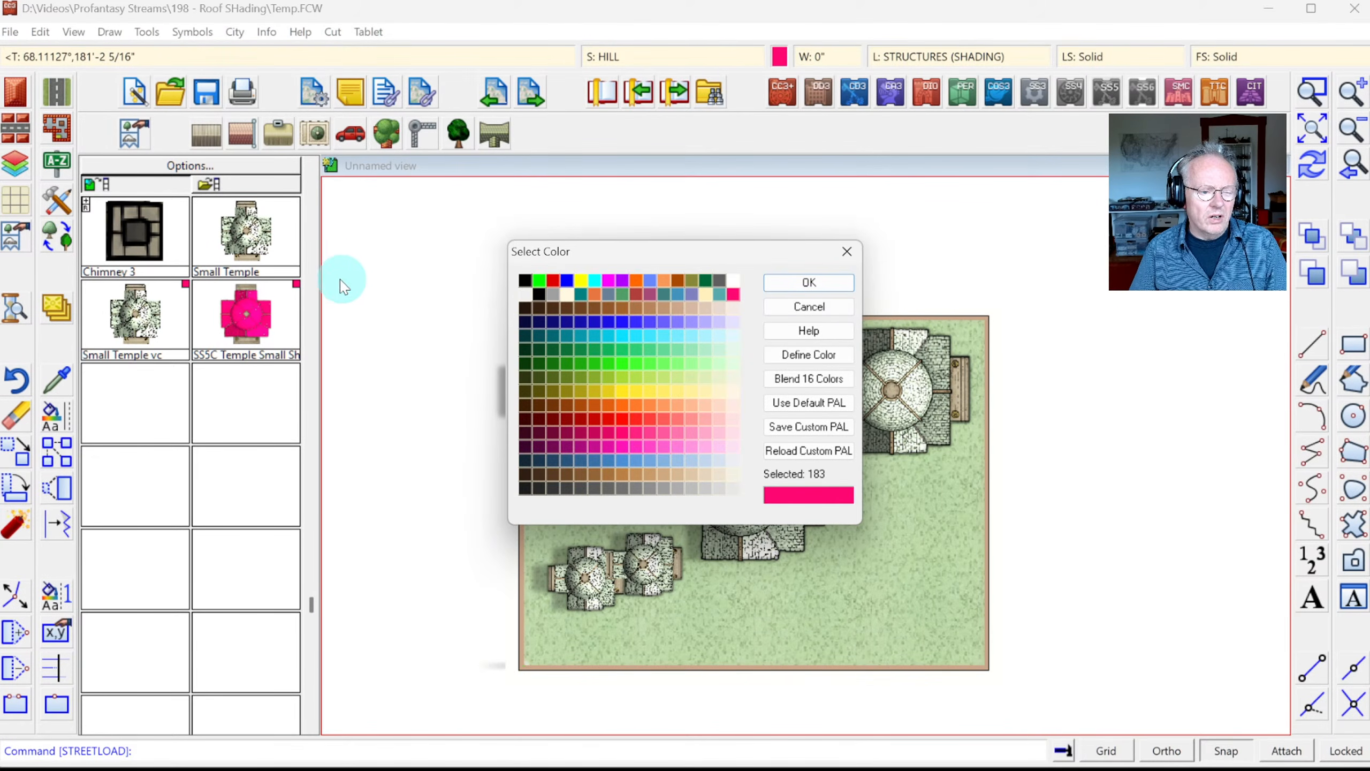
{"action": "key", "text": "Return"}
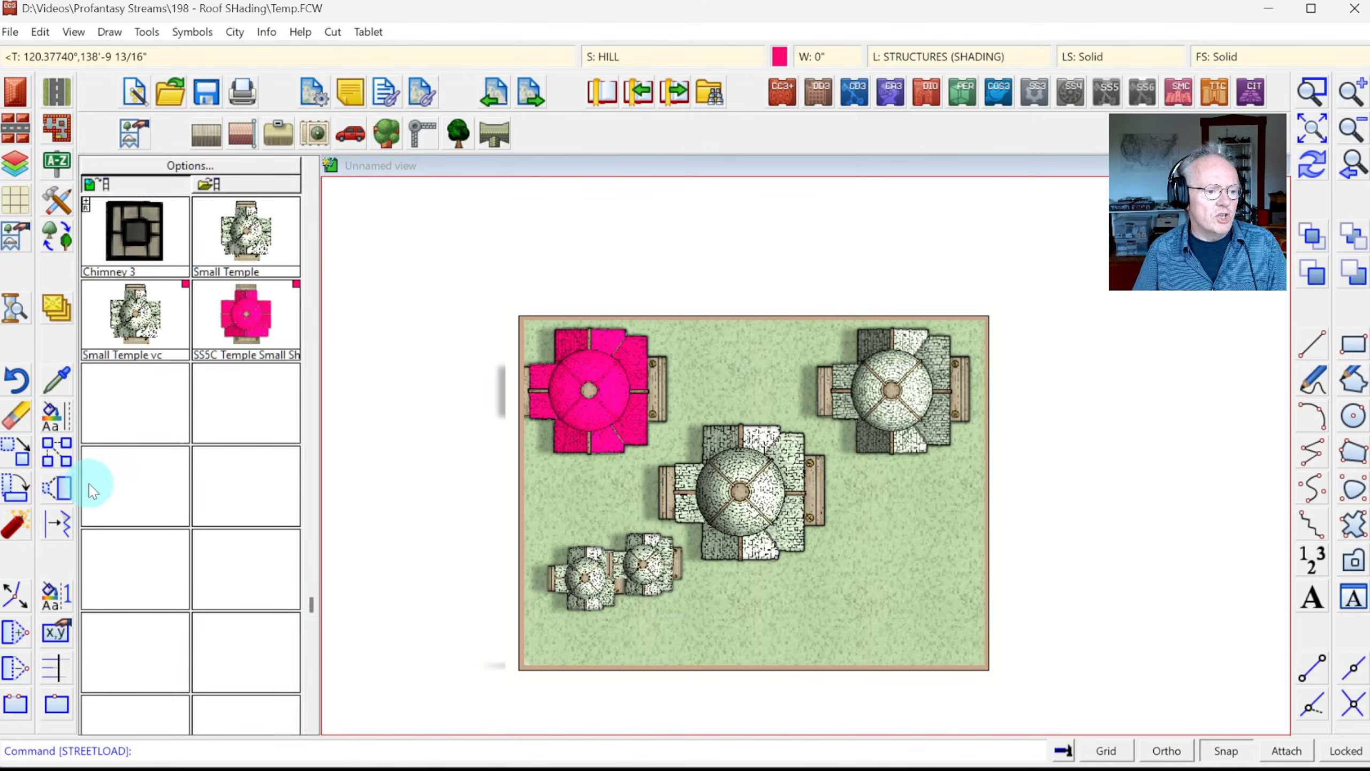
Step: Window-erase the two small temples at the map's bottom left, then open the Symbols menu
{"action": "left_click", "coordinate": [11, 419]}
{"action": "left_click", "coordinate": [557, 534]}
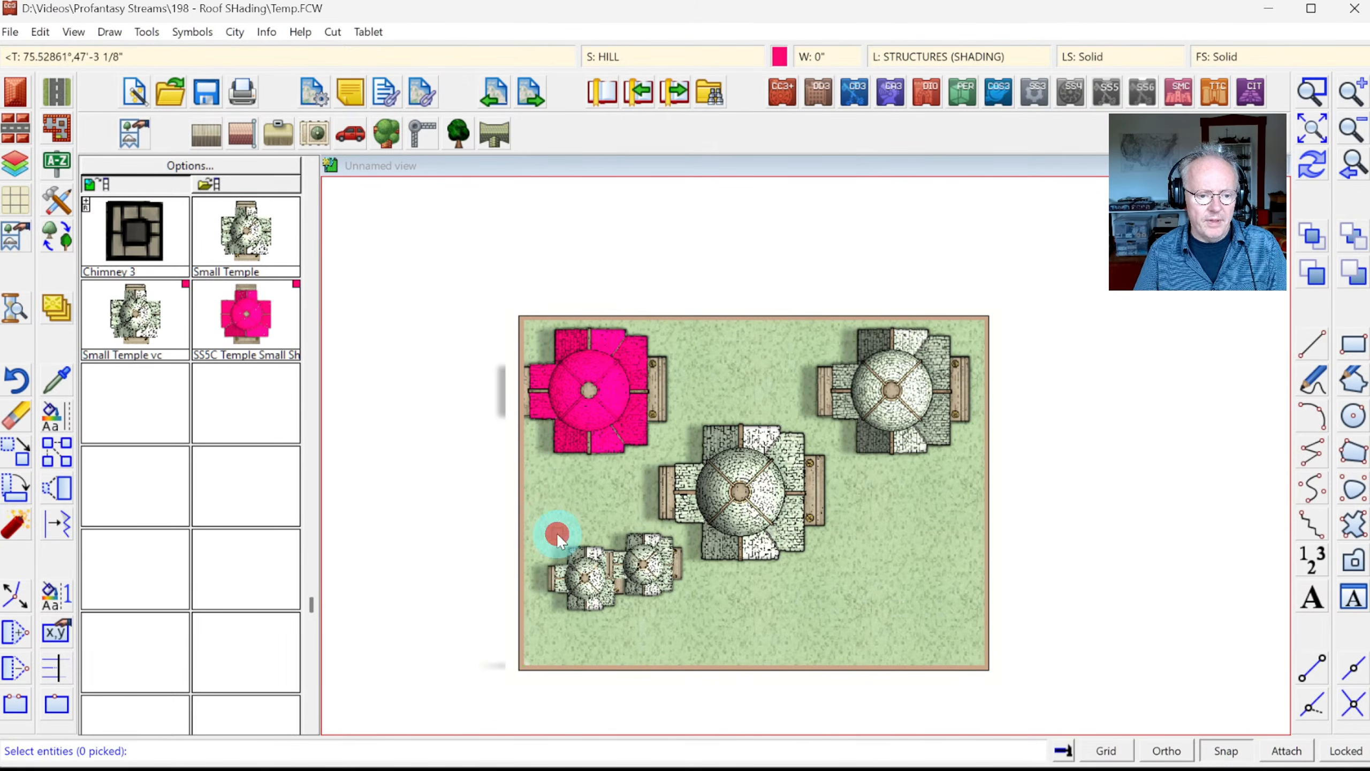
{"action": "left_click", "coordinate": [635, 604]}
{"action": "right_click", "coordinate": [607, 500]}
{"action": "left_click", "coordinate": [607, 502]}
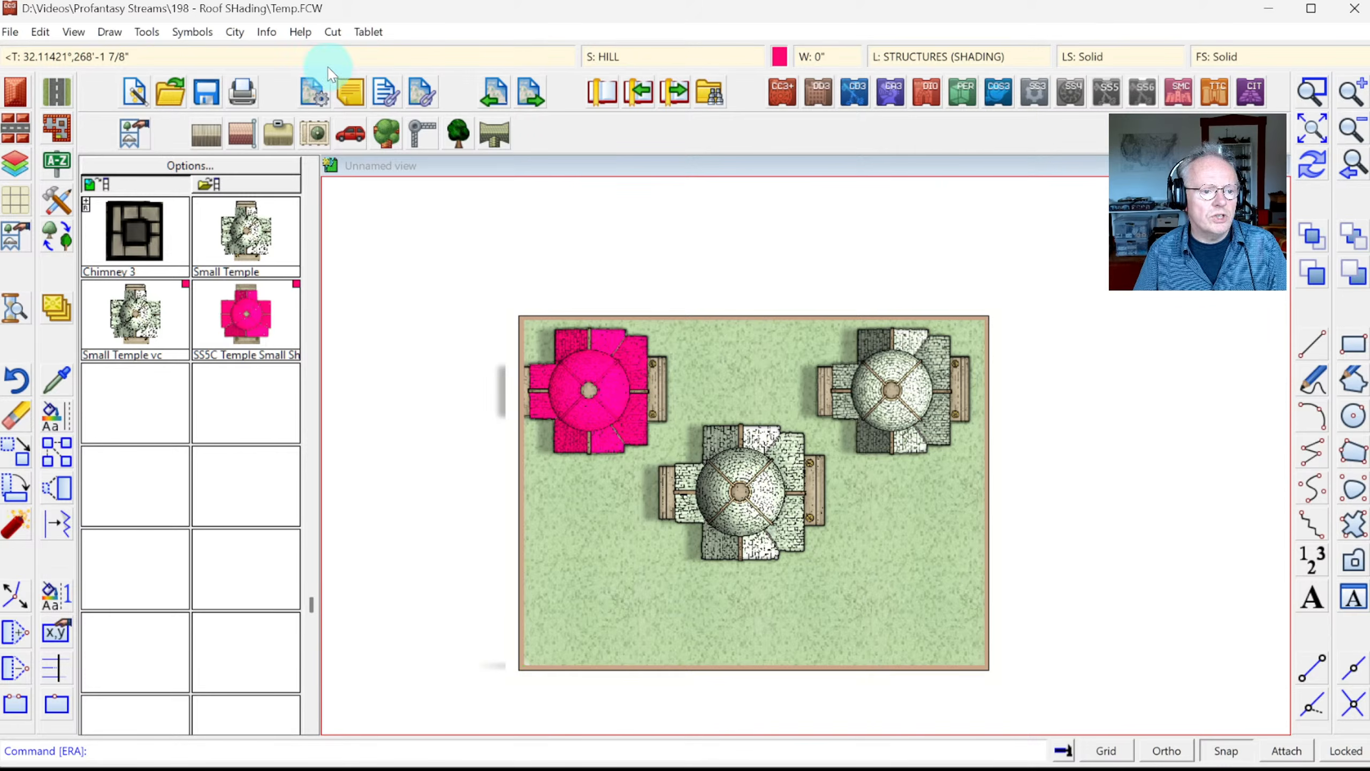
{"action": "left_click", "coordinate": [193, 31]}
Step: Select Small Temple in the Symbol Manager and edit it, framing its editing window with two corners
{"action": "left_click", "coordinate": [213, 53]}
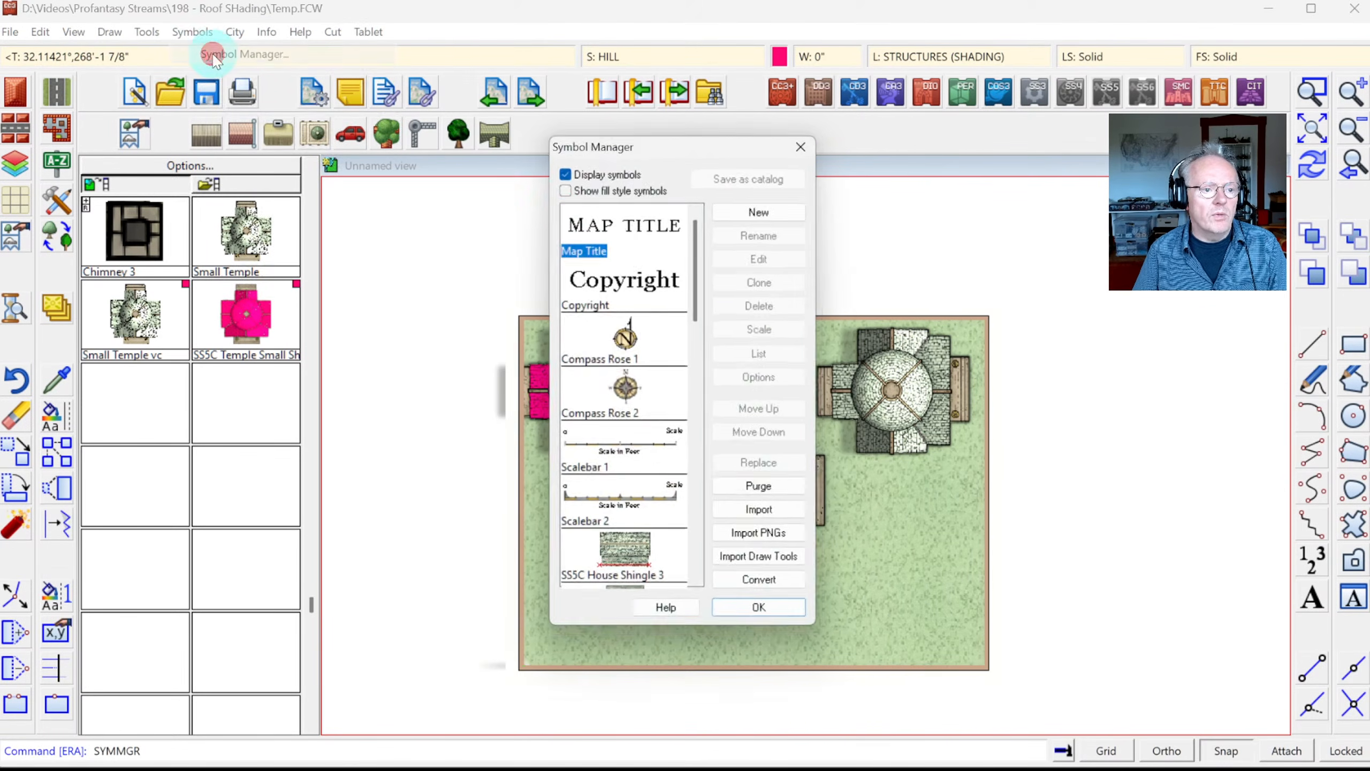
{"action": "left_click_drag", "start_coordinate": [701, 254], "coordinate": [705, 504]}
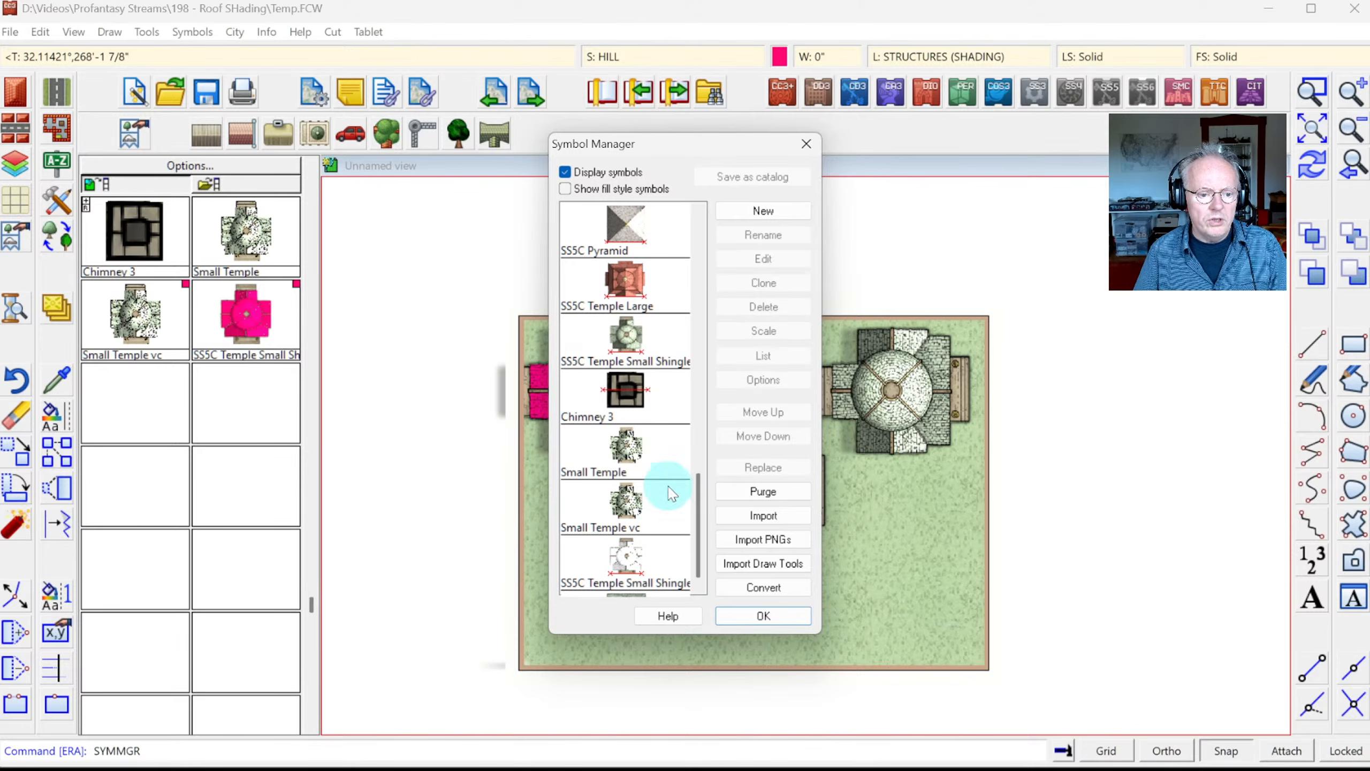
{"action": "left_click", "coordinate": [638, 462]}
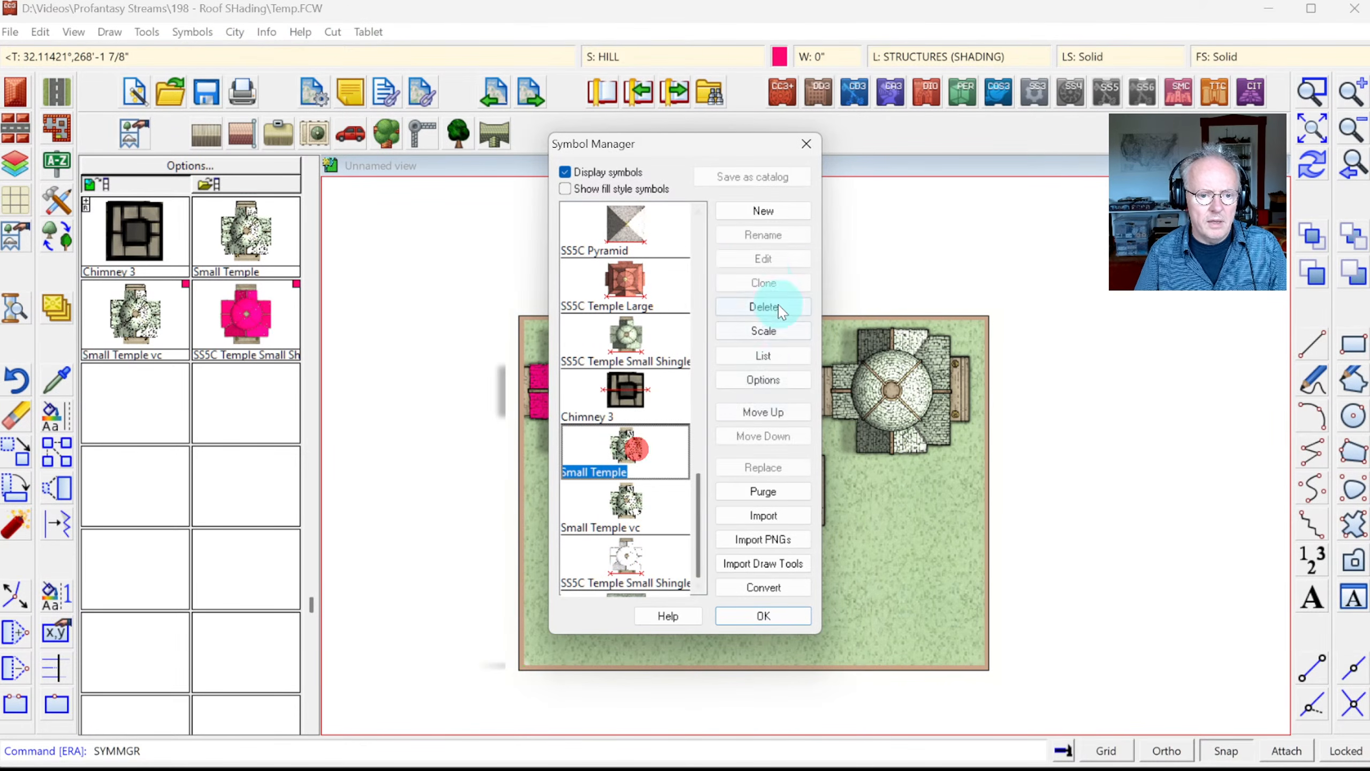
{"action": "left_click", "coordinate": [765, 258]}
{"action": "left_click", "coordinate": [461, 210]}
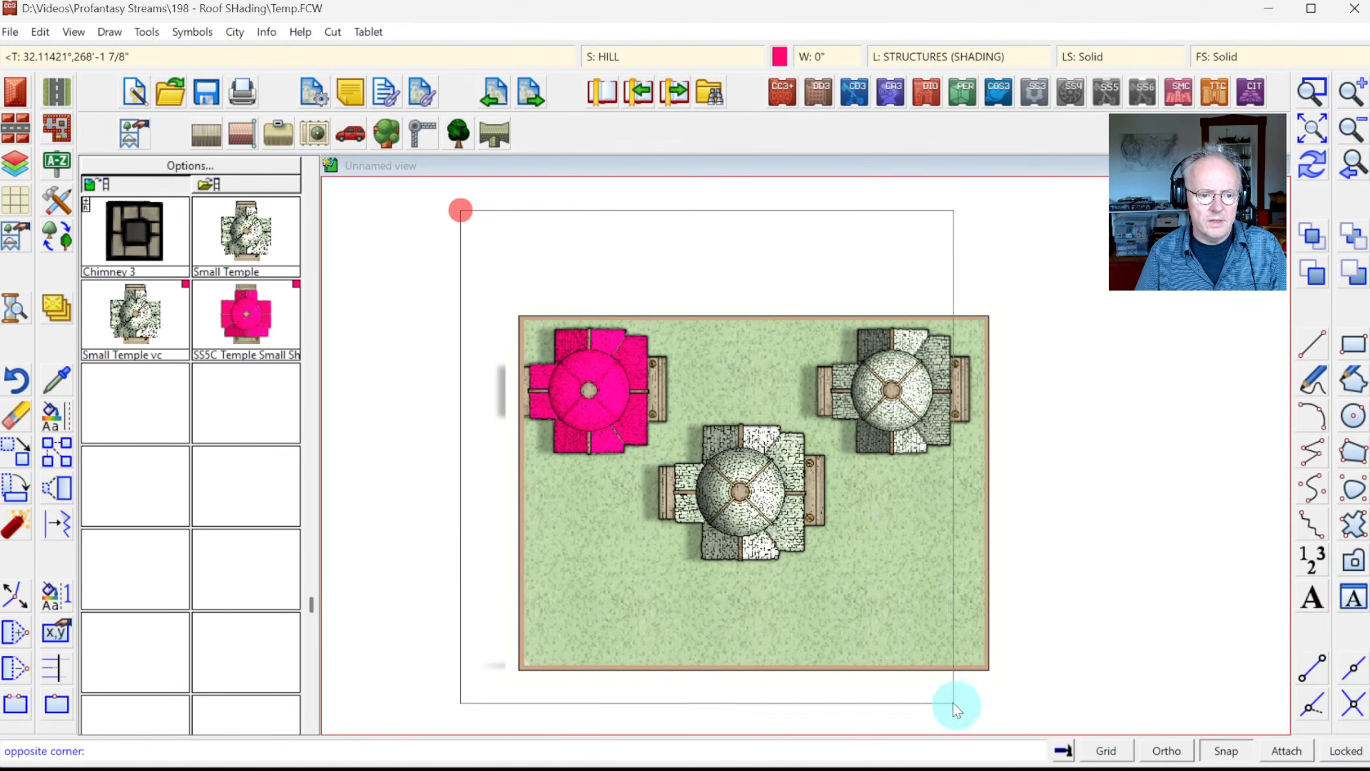
{"action": "left_click", "coordinate": [971, 718]}
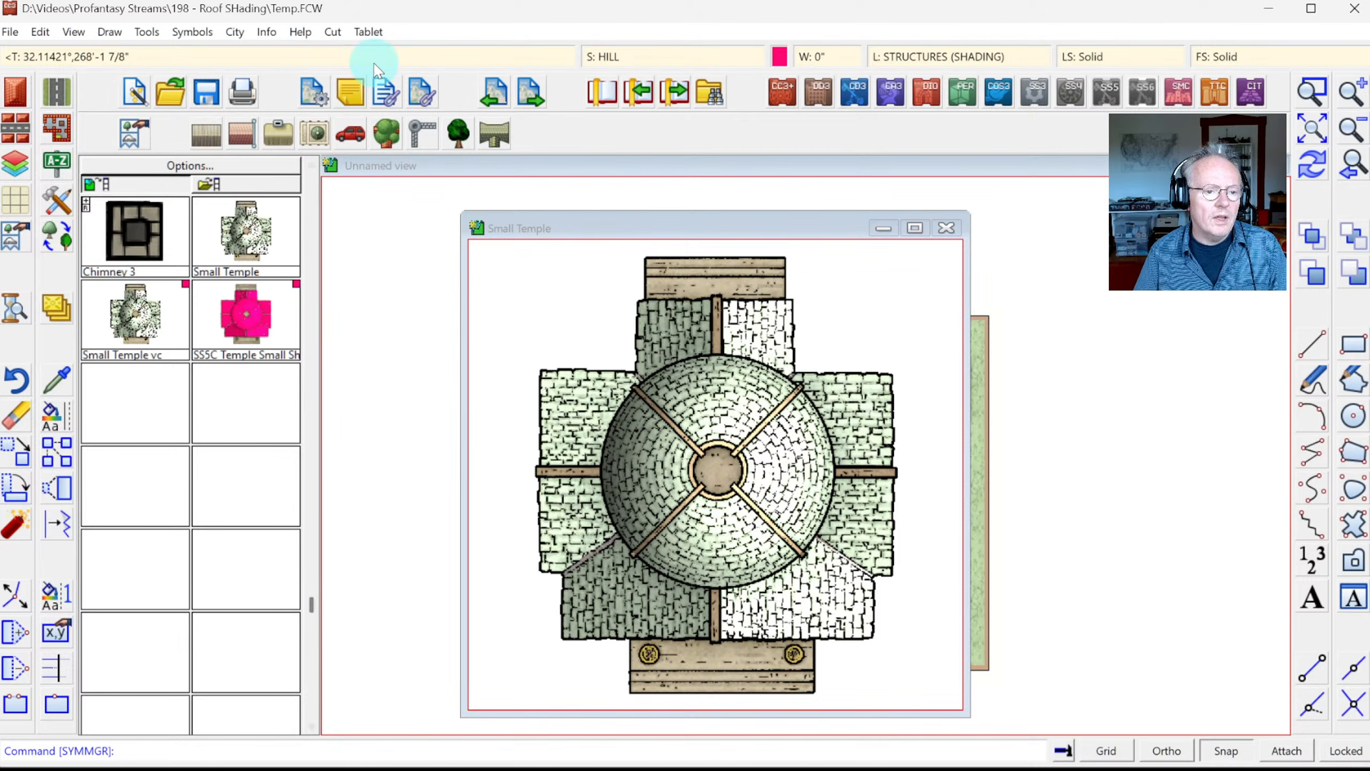
Step: Move the temple drawing's parts onto the STRUCTURES (SHADING) layer
{"action": "left_click", "coordinate": [59, 427]}
{"action": "left_click", "coordinate": [128, 542]}
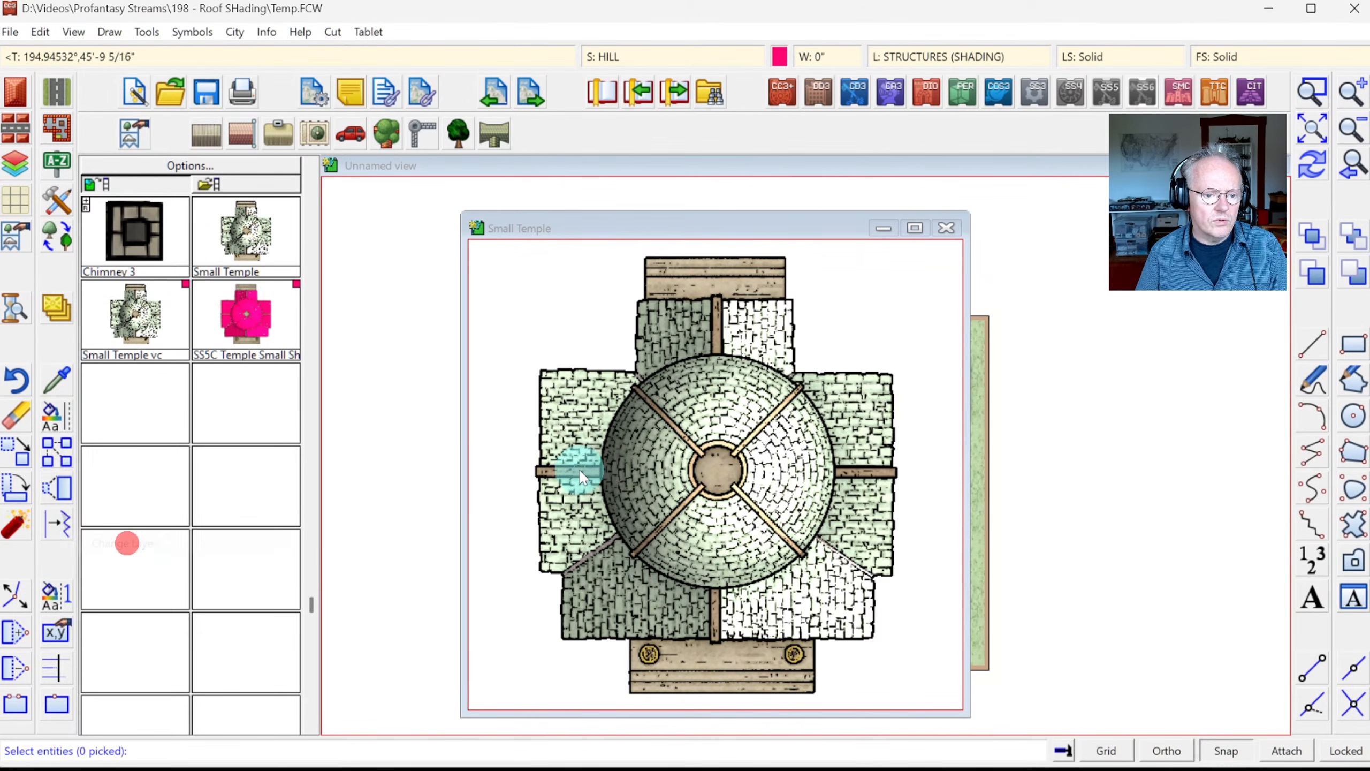
{"action": "left_click", "coordinate": [510, 421]}
{"action": "left_click", "coordinate": [620, 450]}
{"action": "right_click", "coordinate": [627, 449]}
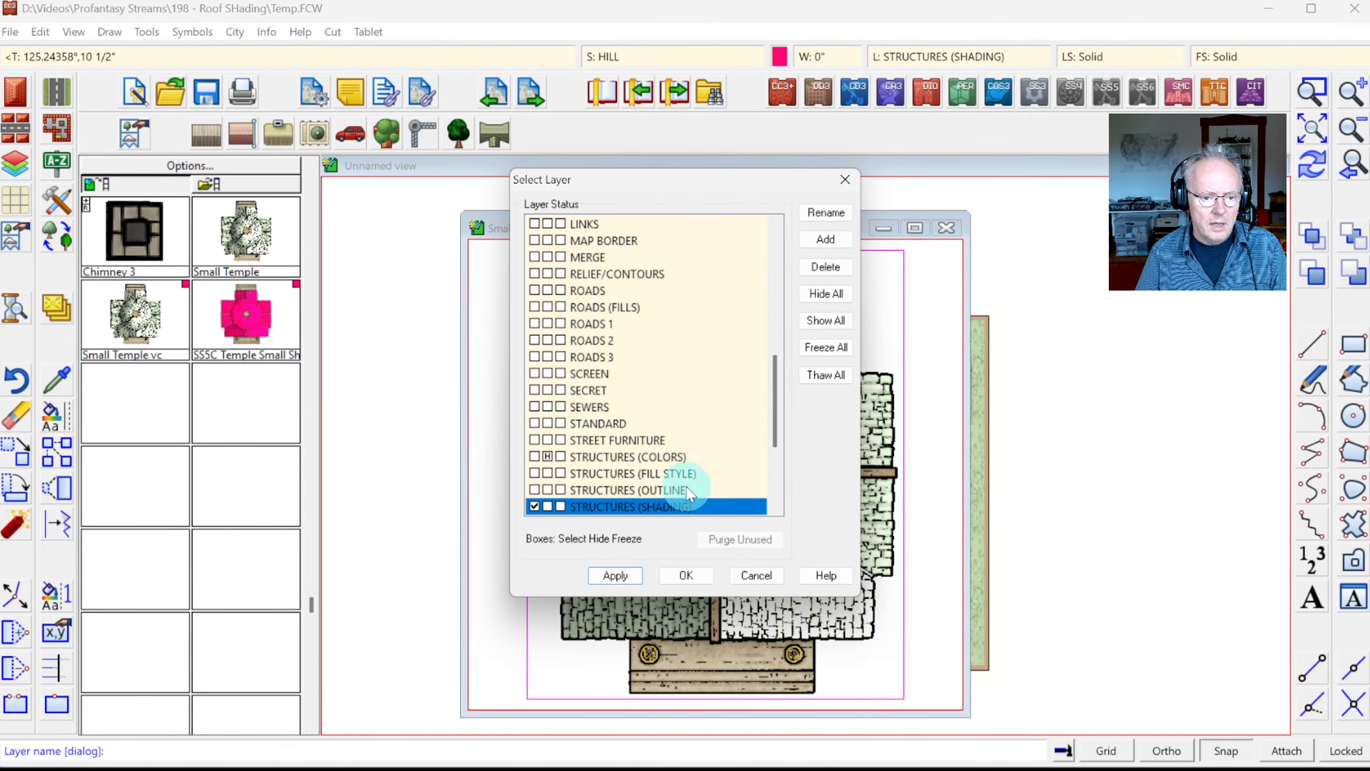
{"action": "left_click", "coordinate": [673, 576]}
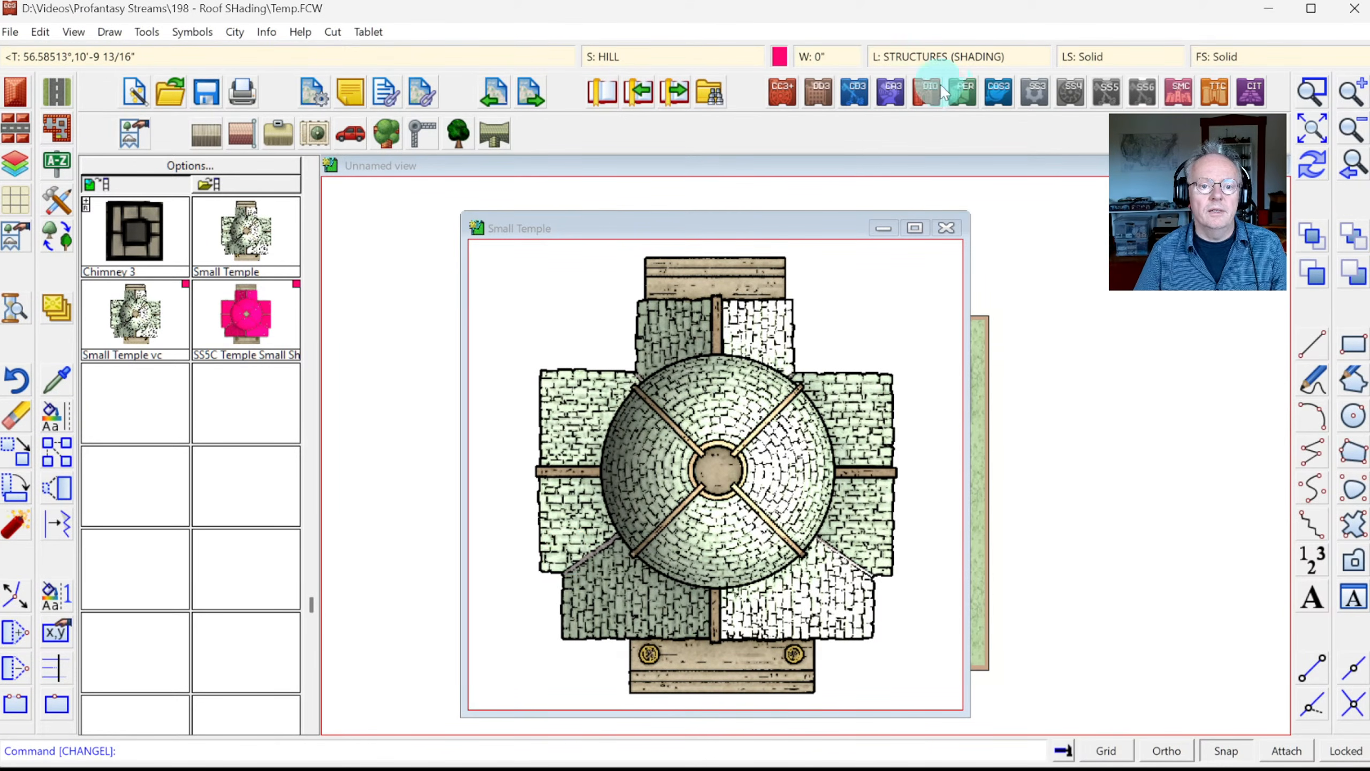
Step: Make STRUCTURES (COLORS) the current layer and keep pink as the drawing colour
{"action": "left_click", "coordinate": [928, 57]}
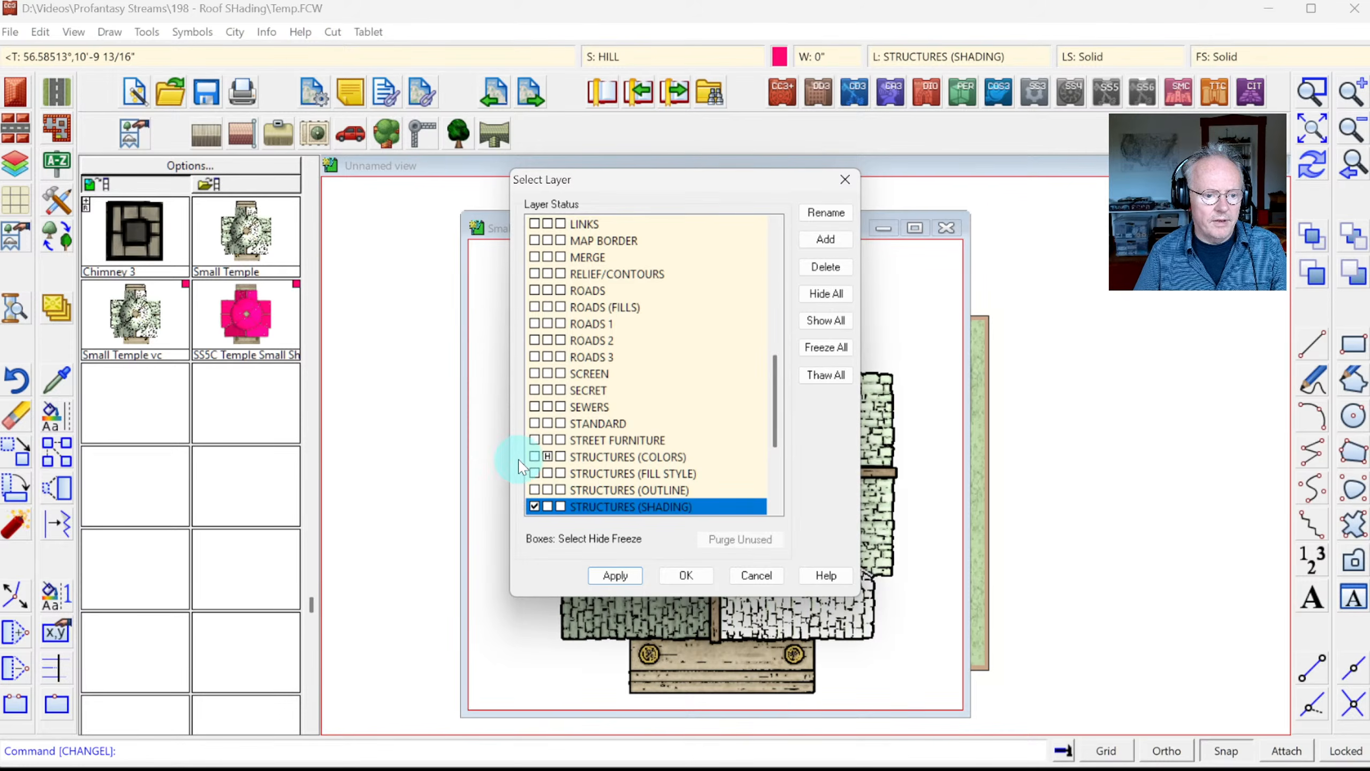
{"action": "left_click", "coordinate": [535, 456]}
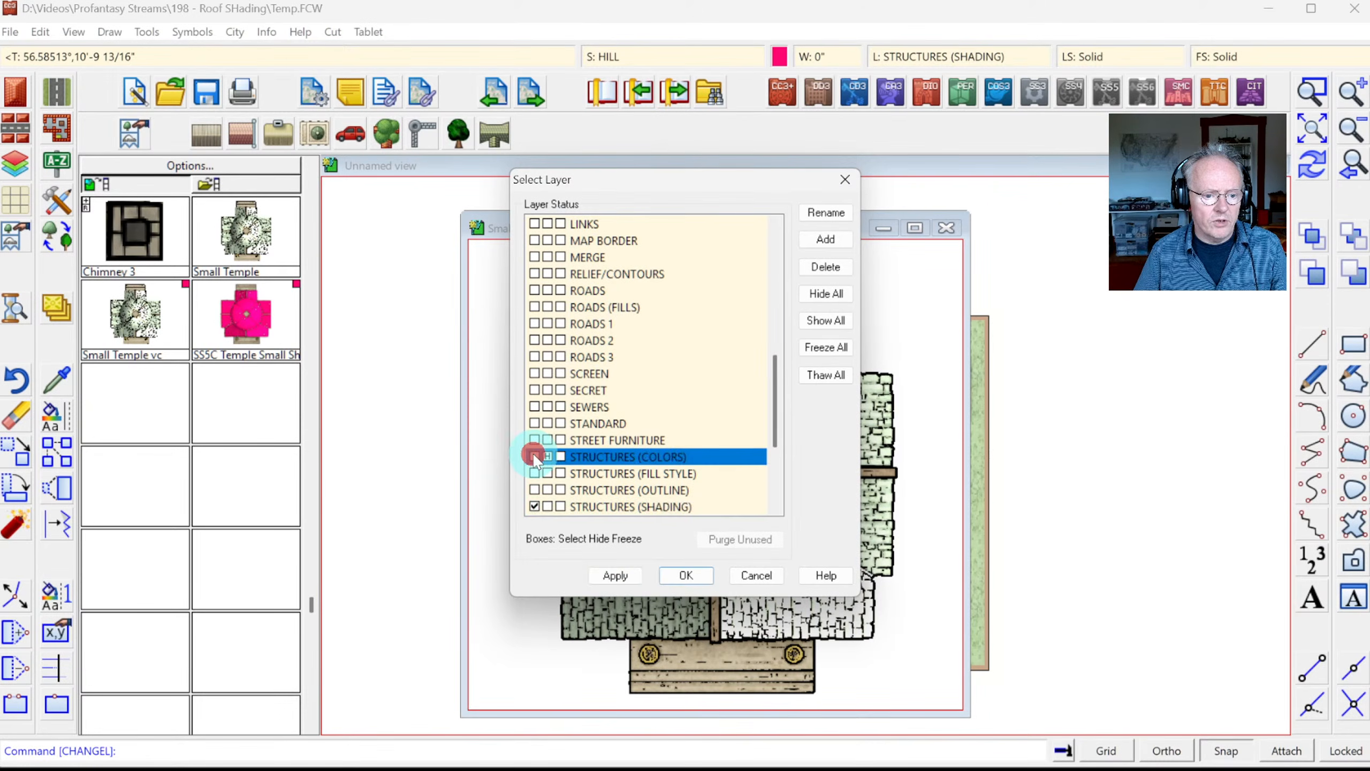
{"action": "left_click", "coordinate": [686, 575]}
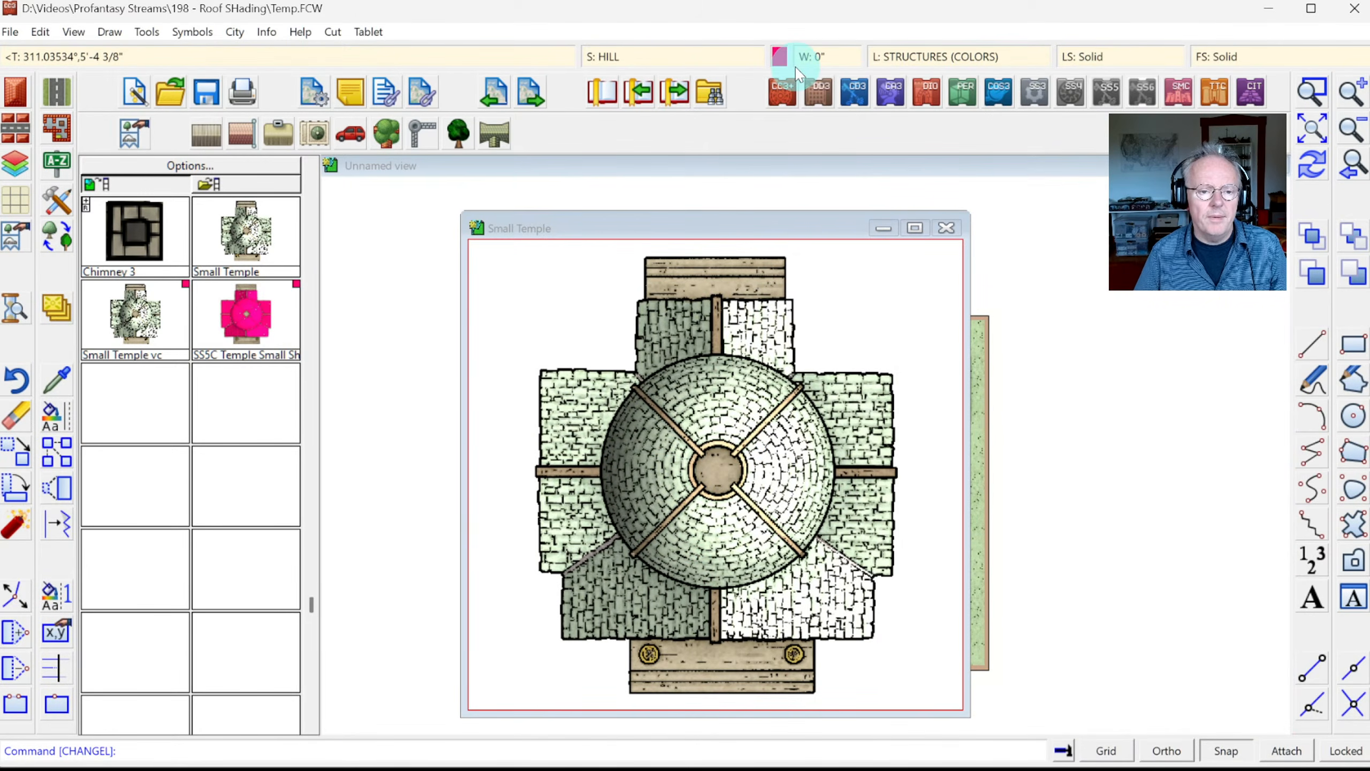
{"action": "left_click", "coordinate": [780, 56]}
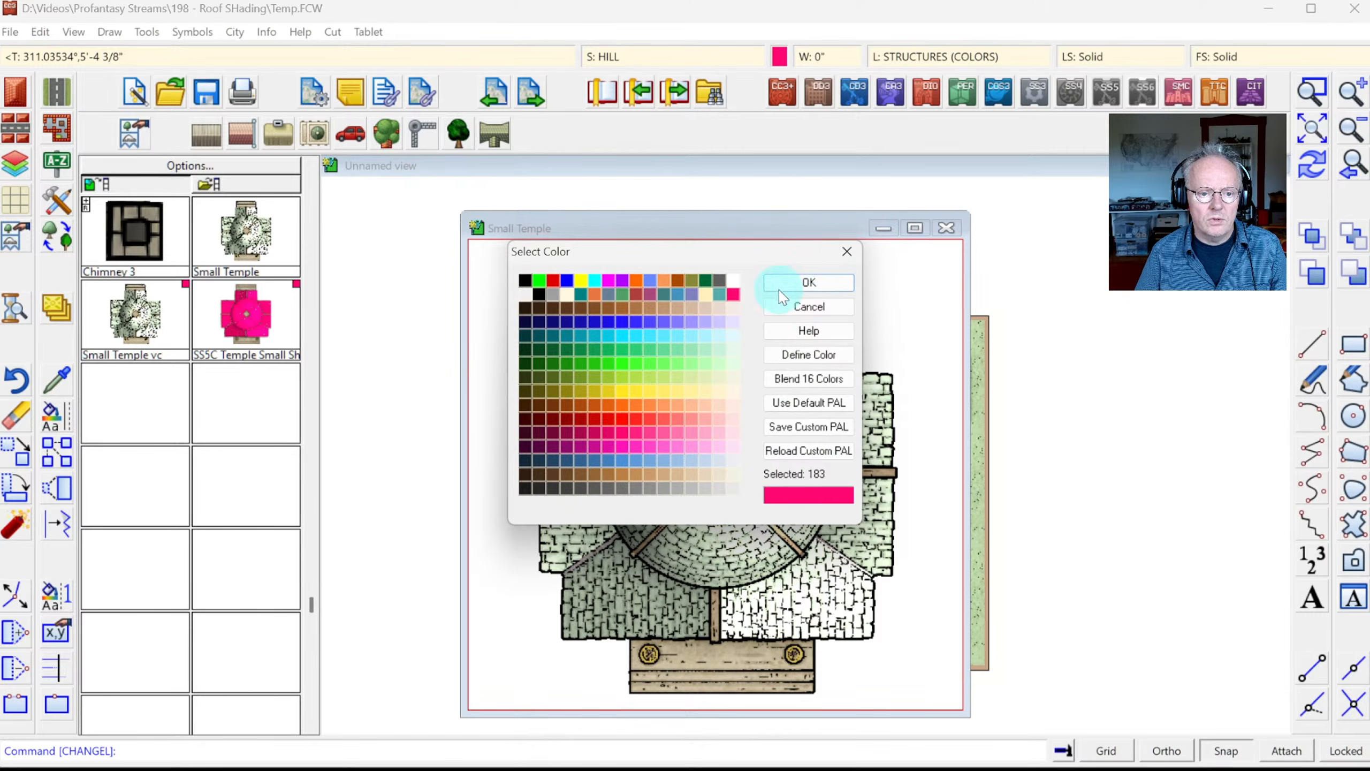
{"action": "left_click", "coordinate": [797, 288]}
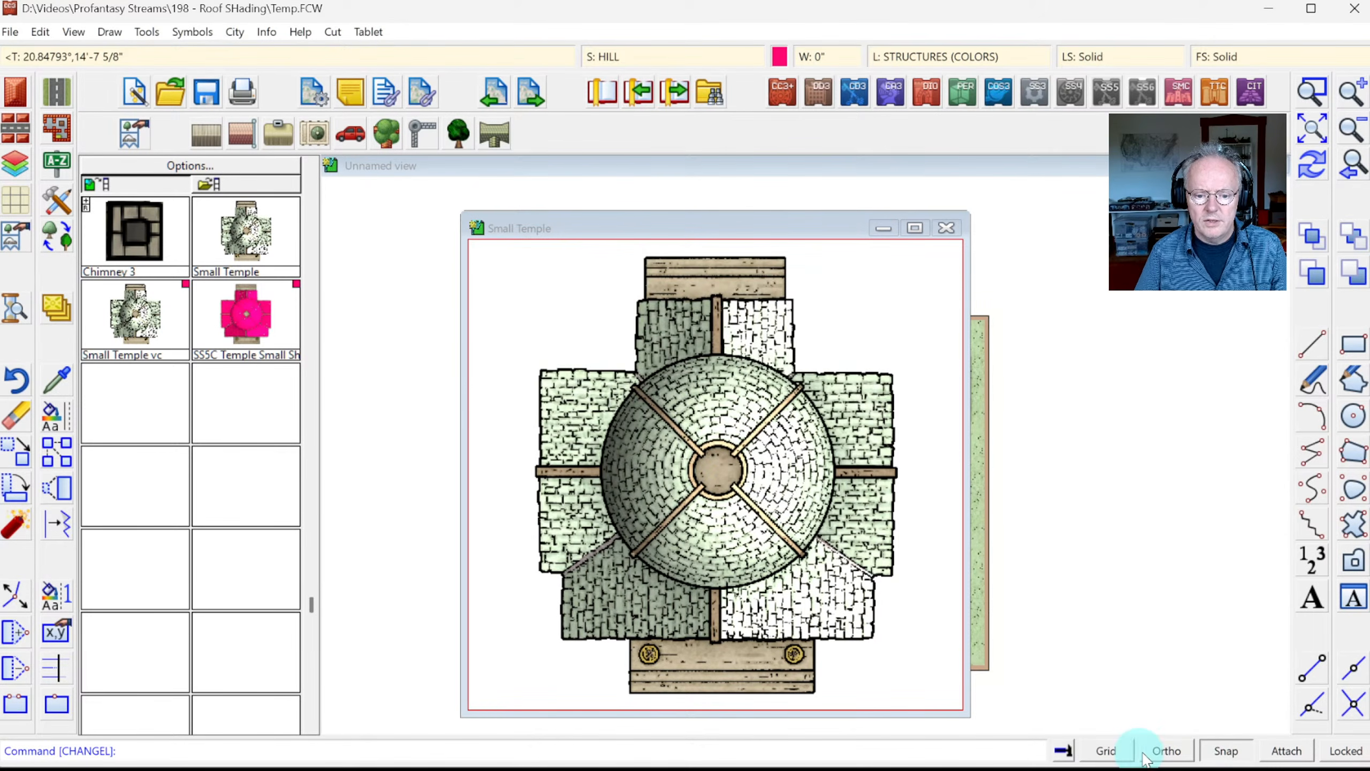
Step: Switch the grid to the 5', 5 snap setting
{"action": "right_click", "coordinate": [1101, 751]}
{"action": "scroll", "coordinate": [726, 357], "scroll_direction": "down", "scroll_amount": 2}
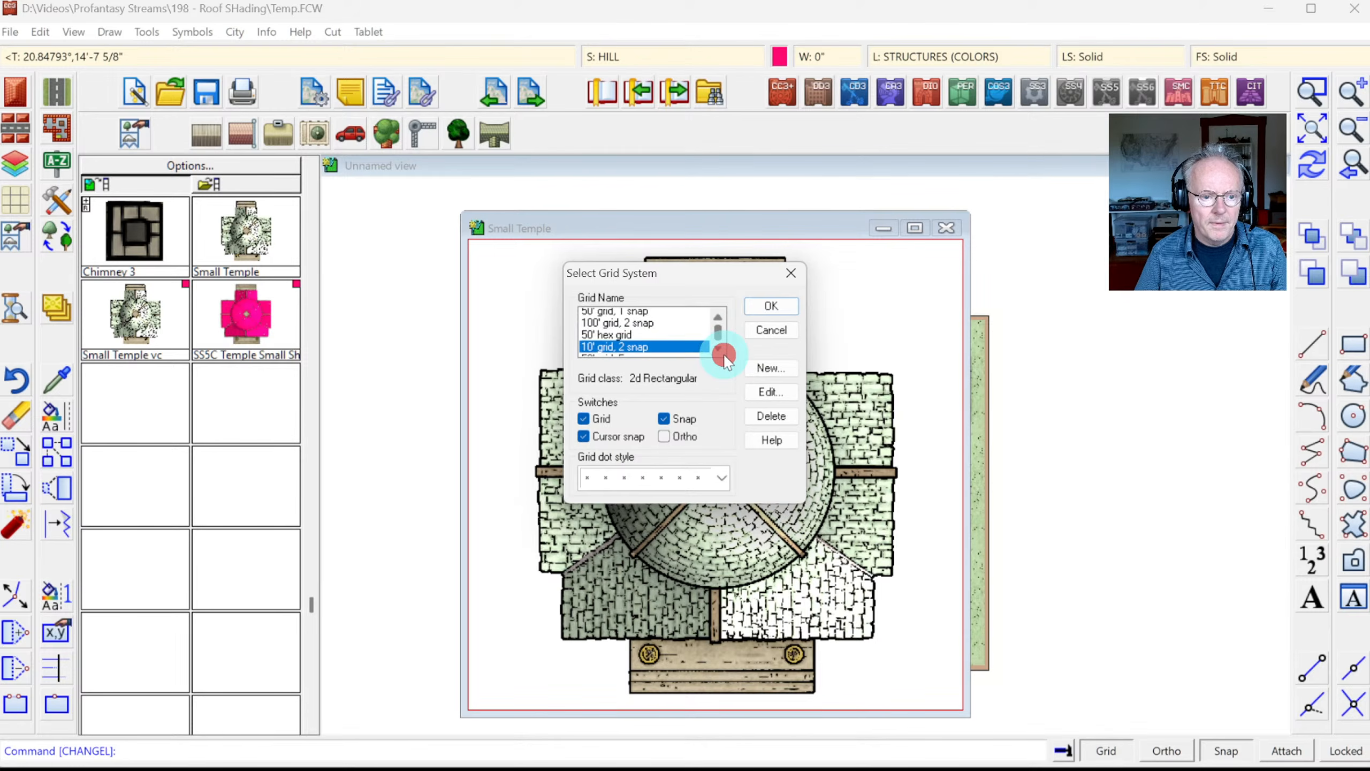
{"action": "left_click", "coordinate": [616, 351]}
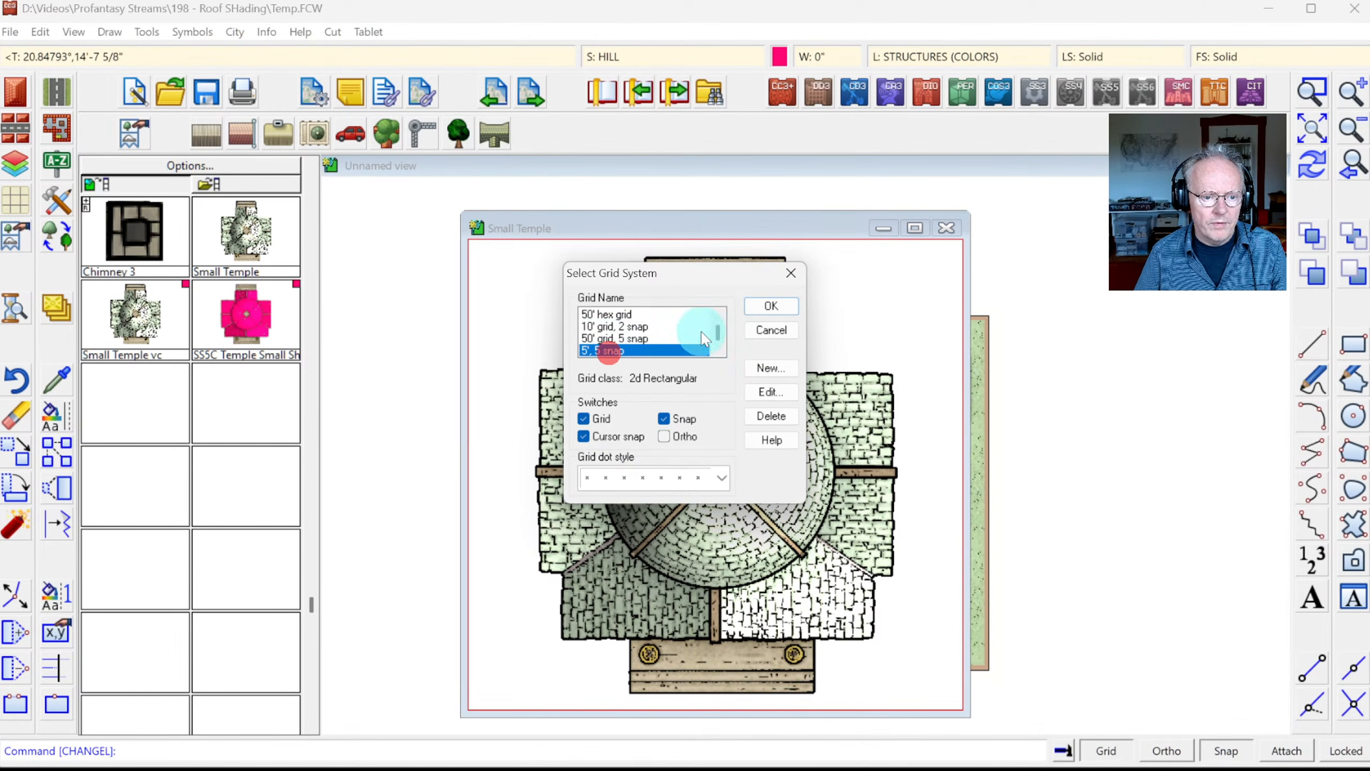
{"action": "left_click", "coordinate": [768, 306]}
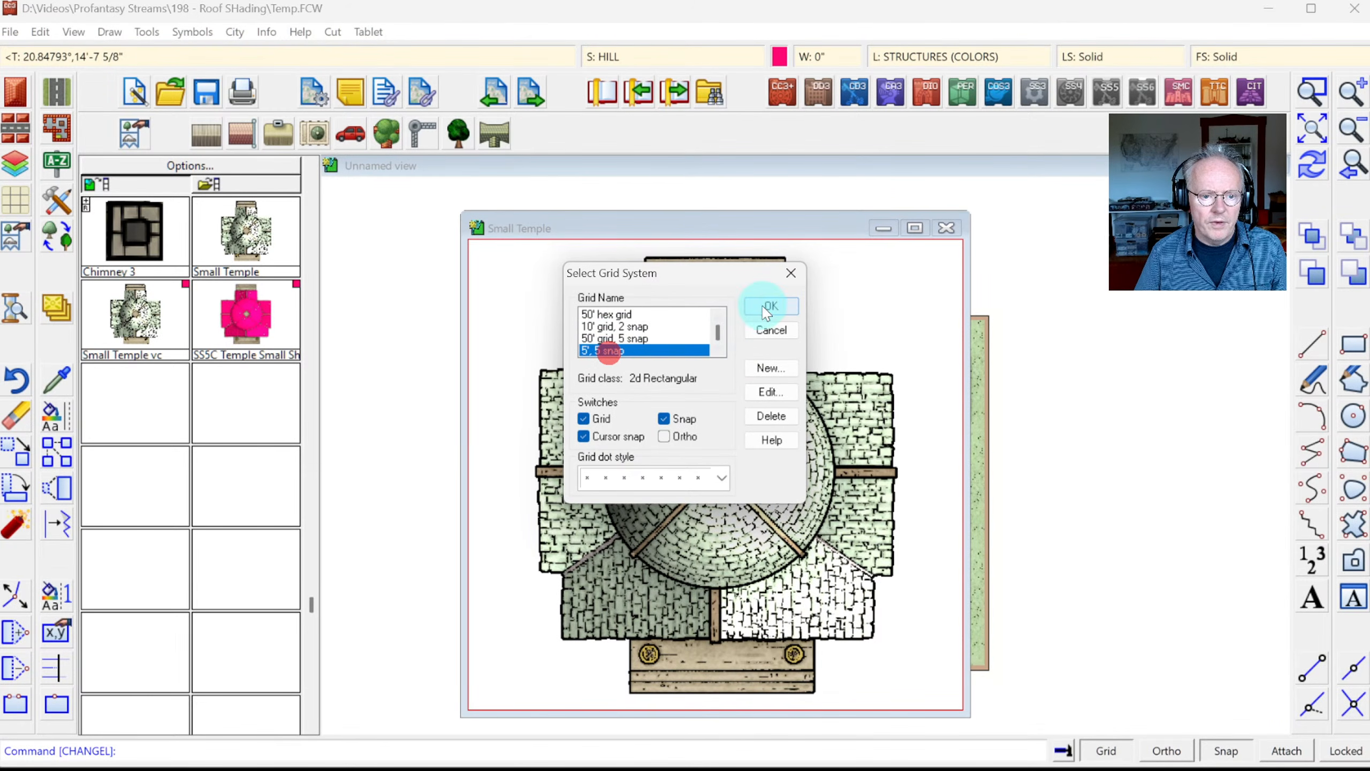
Step: Trace a filled polygon around the corners of the temple's cross-shaped roof
{"action": "left_click", "coordinate": [1349, 456]}
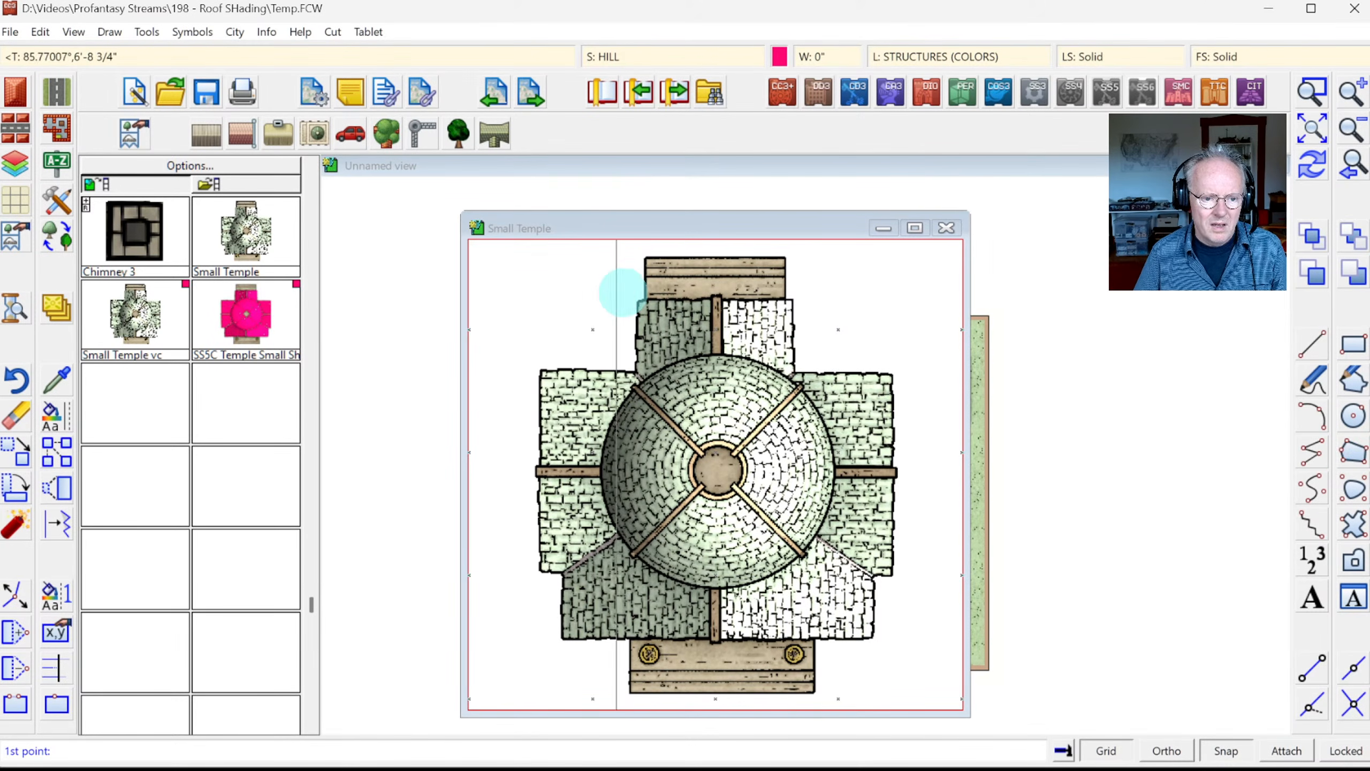
{"action": "left_click", "coordinate": [643, 297]}
{"action": "left_click", "coordinate": [646, 372]}
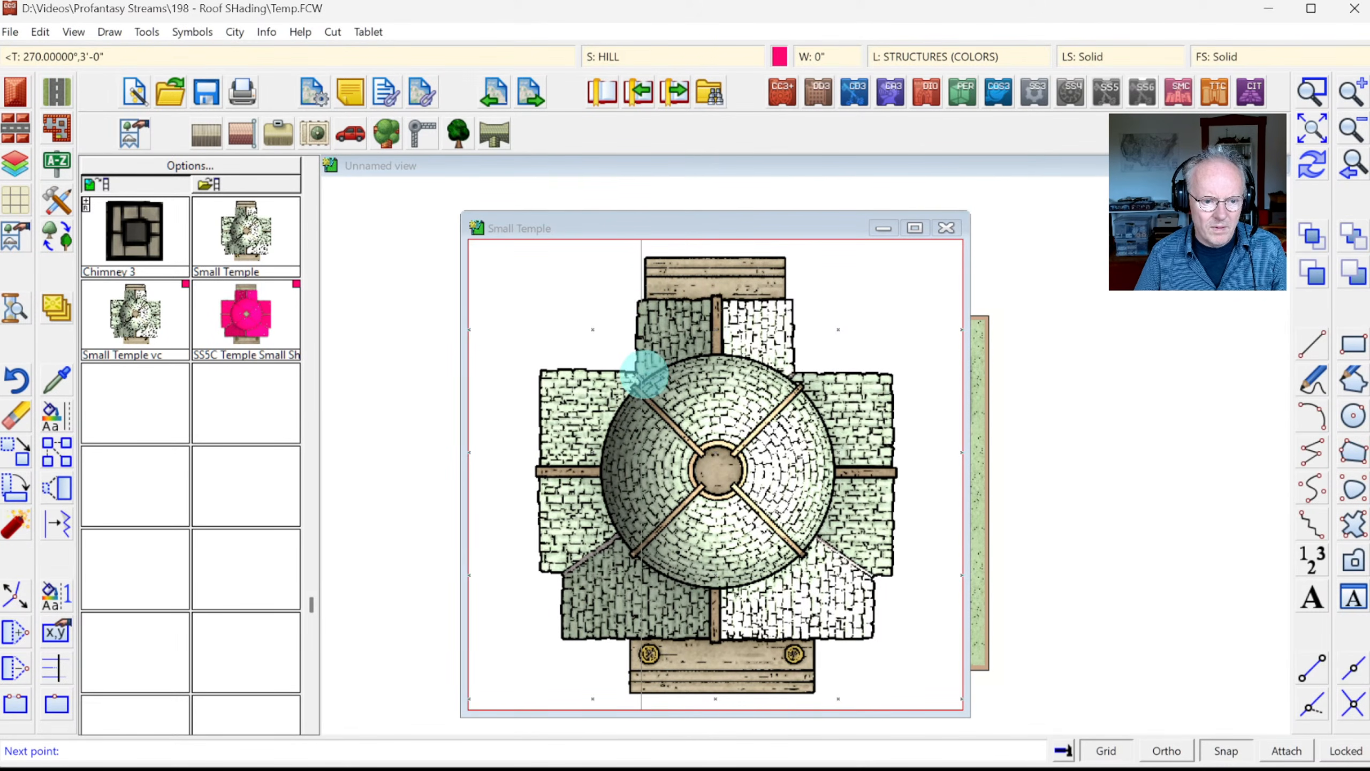
{"action": "left_click", "coordinate": [549, 374]}
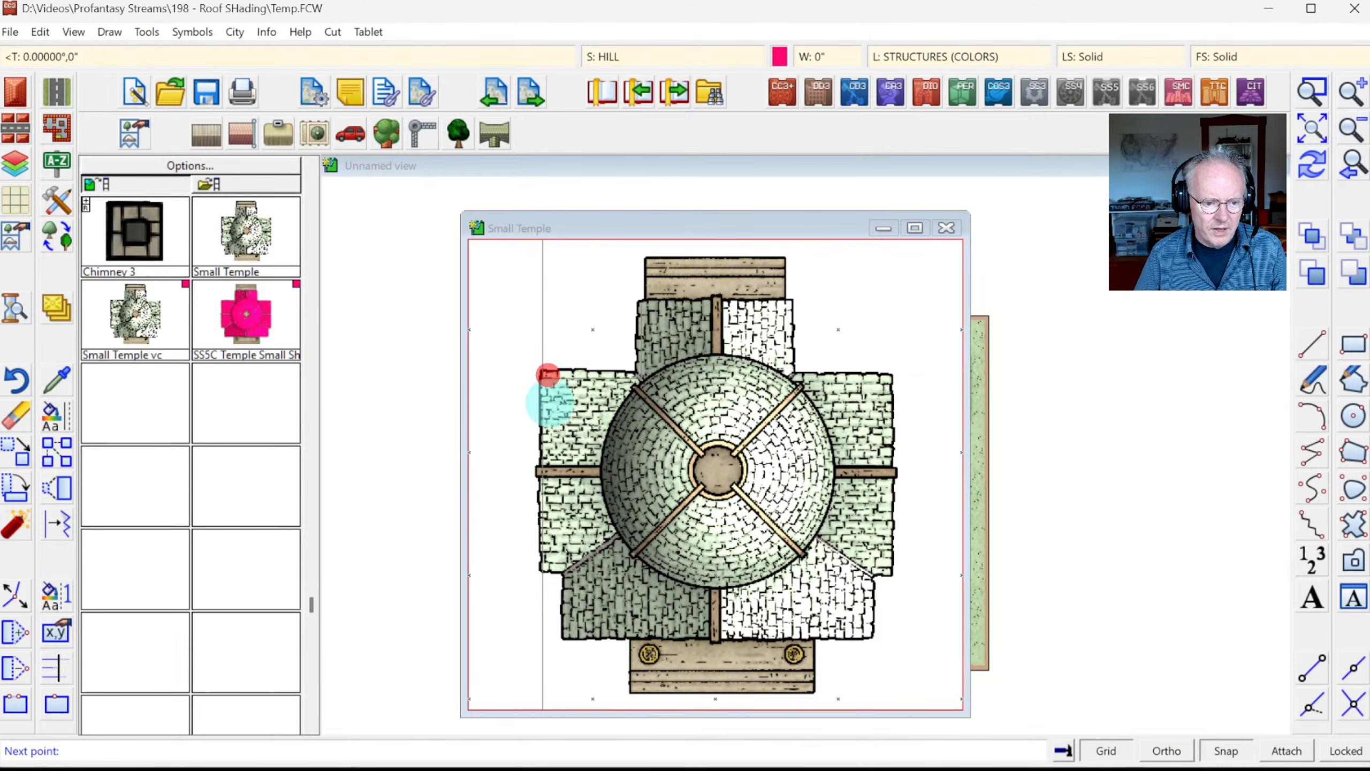
{"action": "left_click", "coordinate": [543, 565]}
{"action": "left_click", "coordinate": [566, 565]}
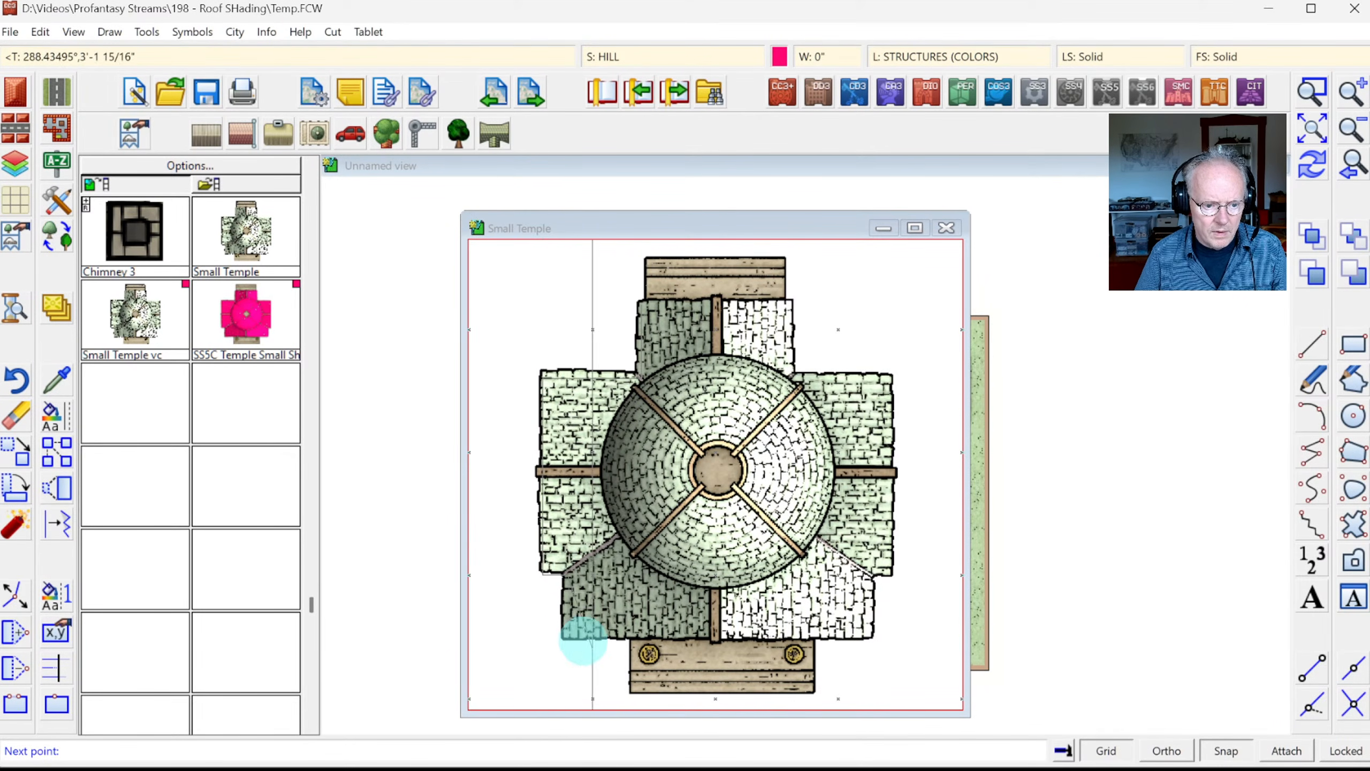
{"action": "left_click", "coordinate": [571, 629]}
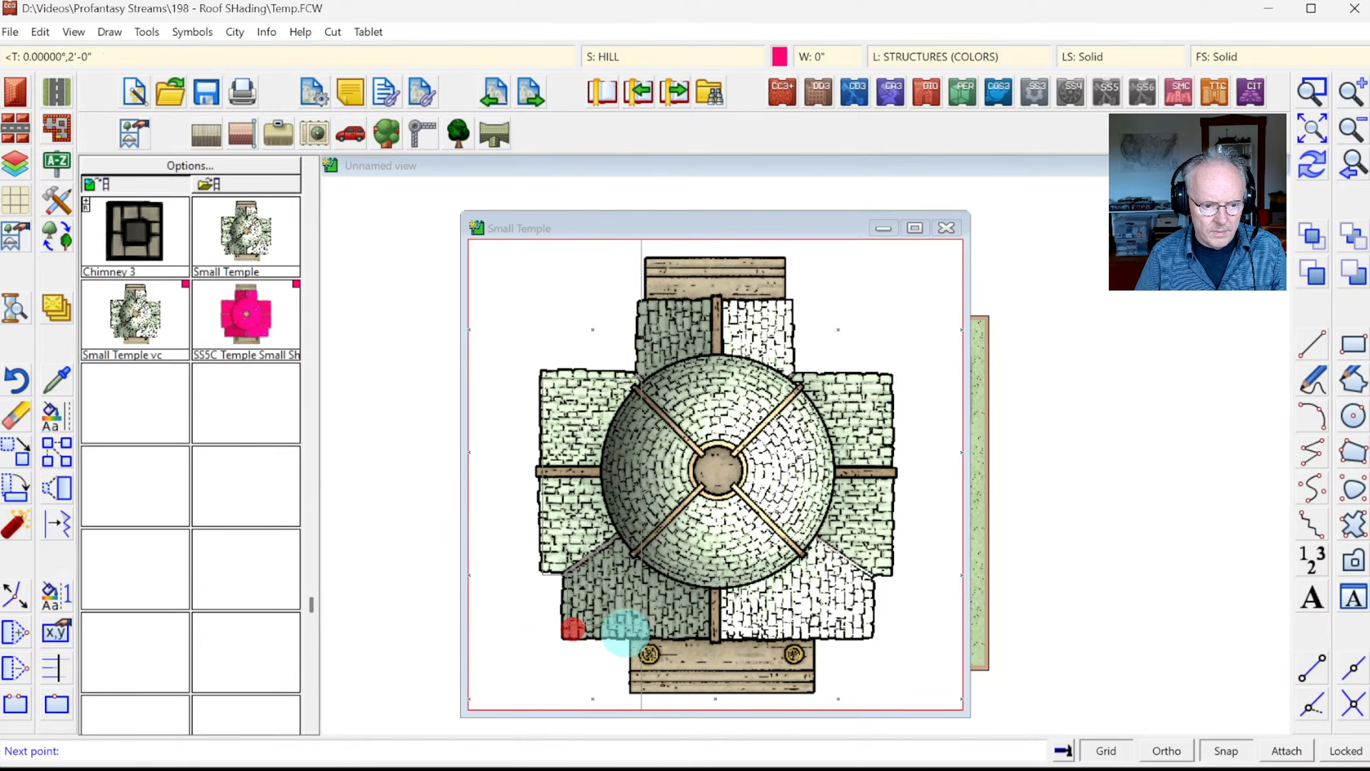
{"action": "left_click", "coordinate": [864, 571]}
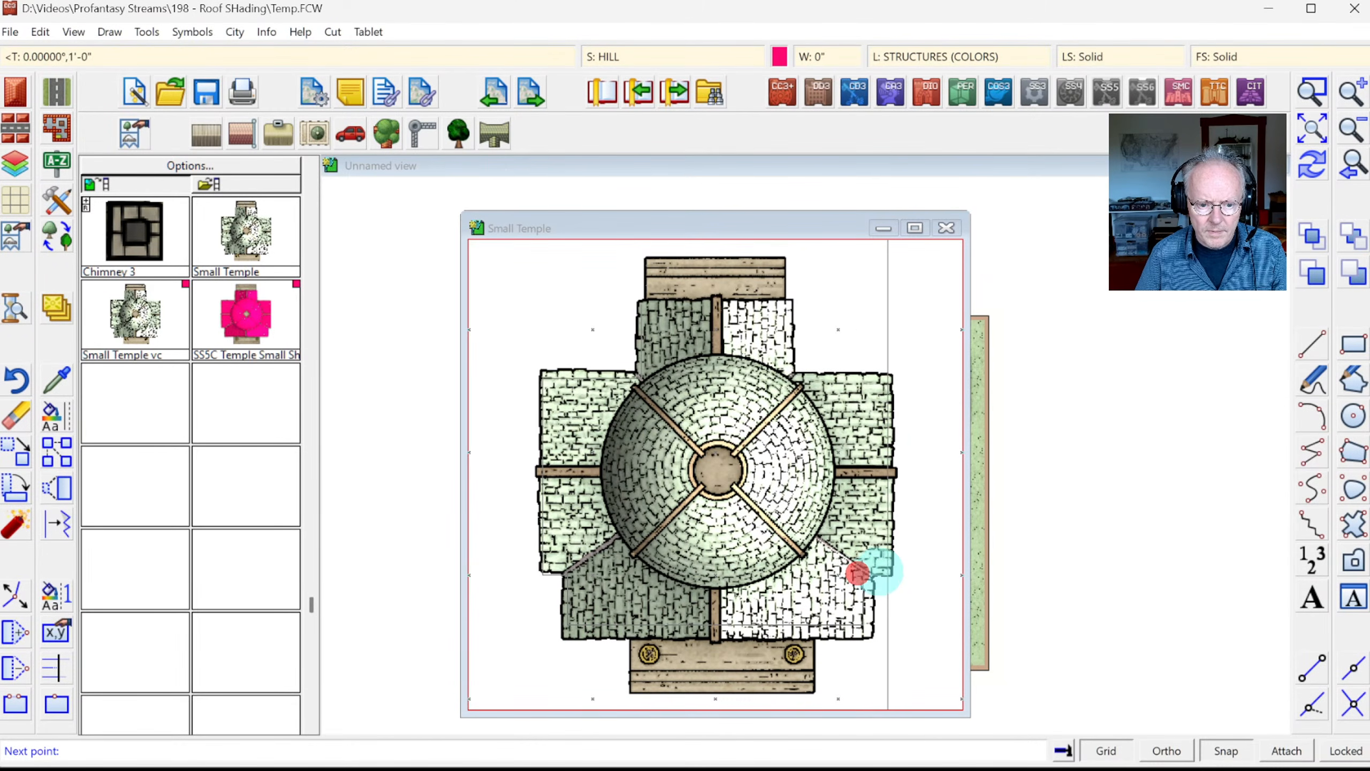
{"action": "left_click", "coordinate": [882, 570]}
{"action": "left_click", "coordinate": [888, 389]}
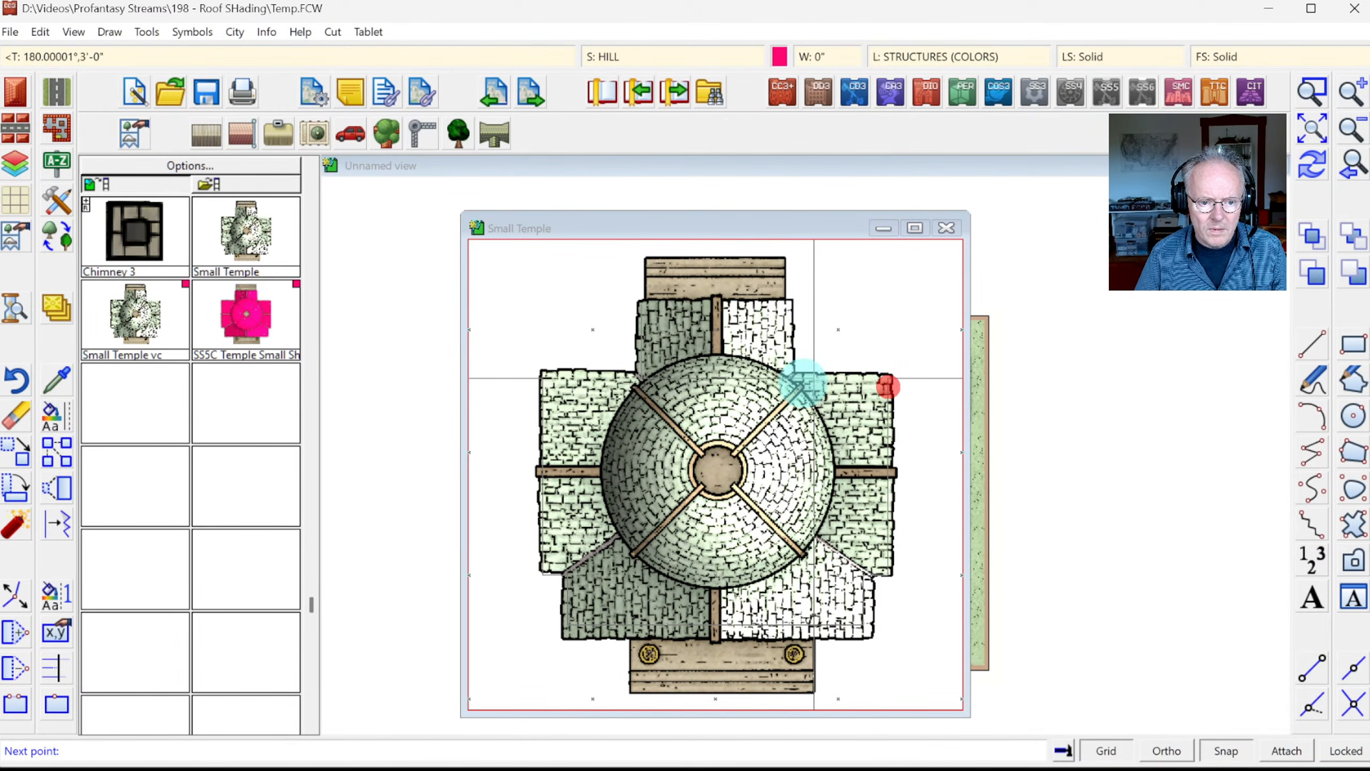
{"action": "left_click", "coordinate": [789, 380]}
{"action": "left_click", "coordinate": [789, 306]}
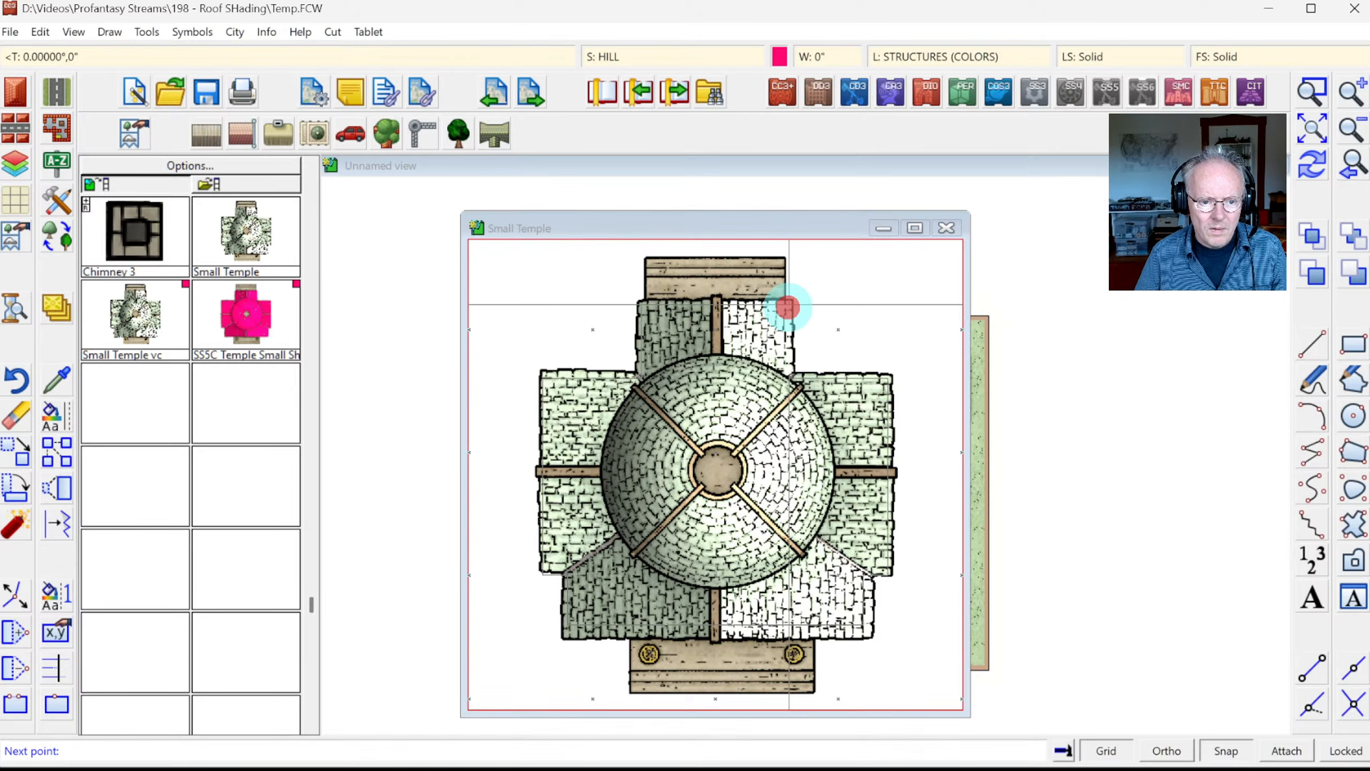
{"action": "right_click", "coordinate": [789, 306]}
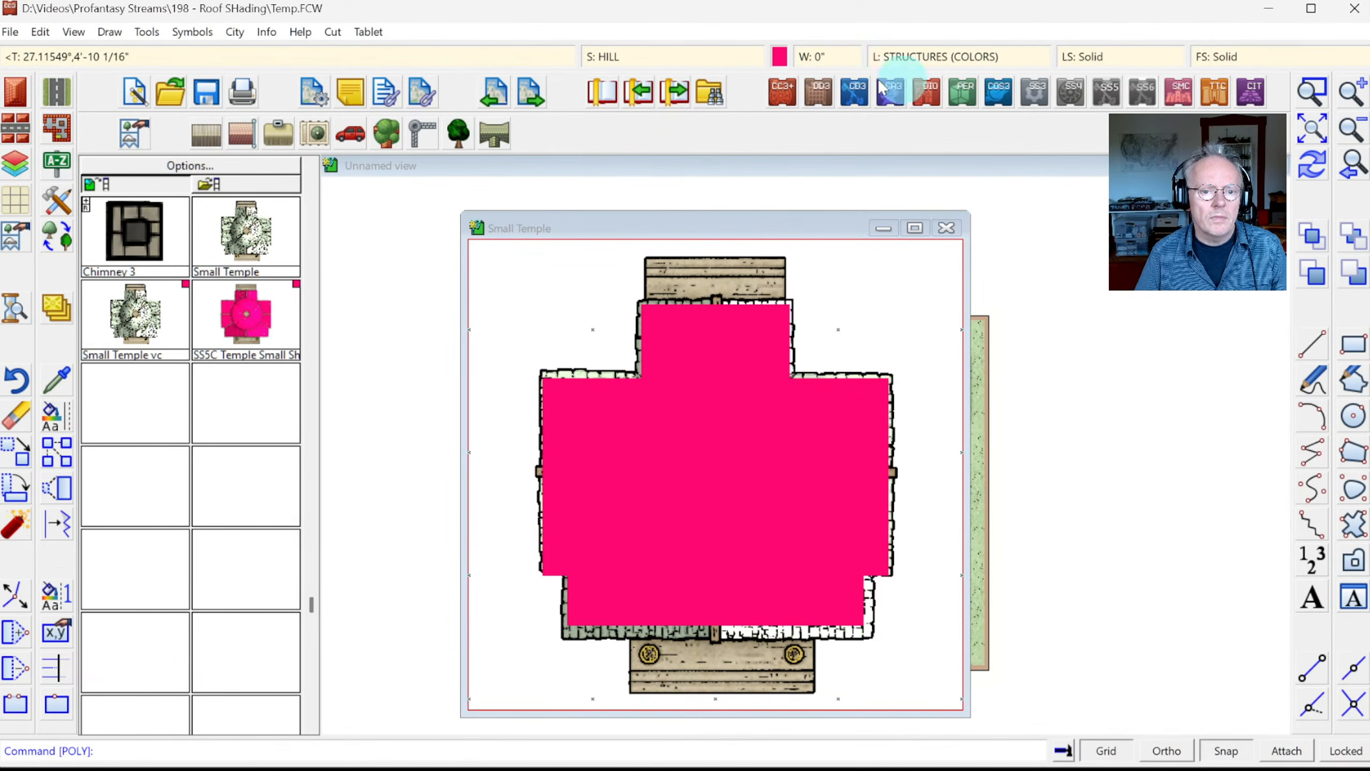
Step: Recolour the pink roof polygon to the no-change colour
{"action": "left_click", "coordinate": [54, 416]}
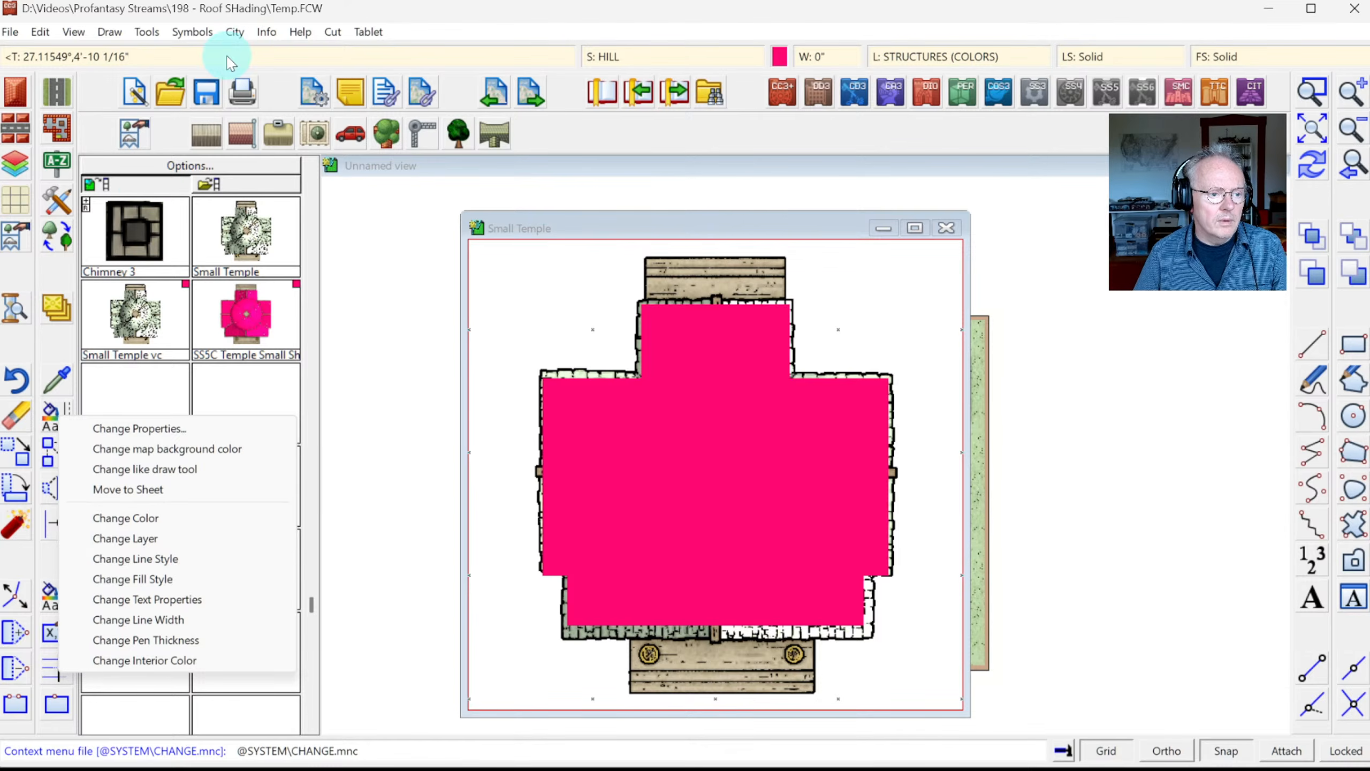
{"action": "left_click", "coordinate": [117, 518]}
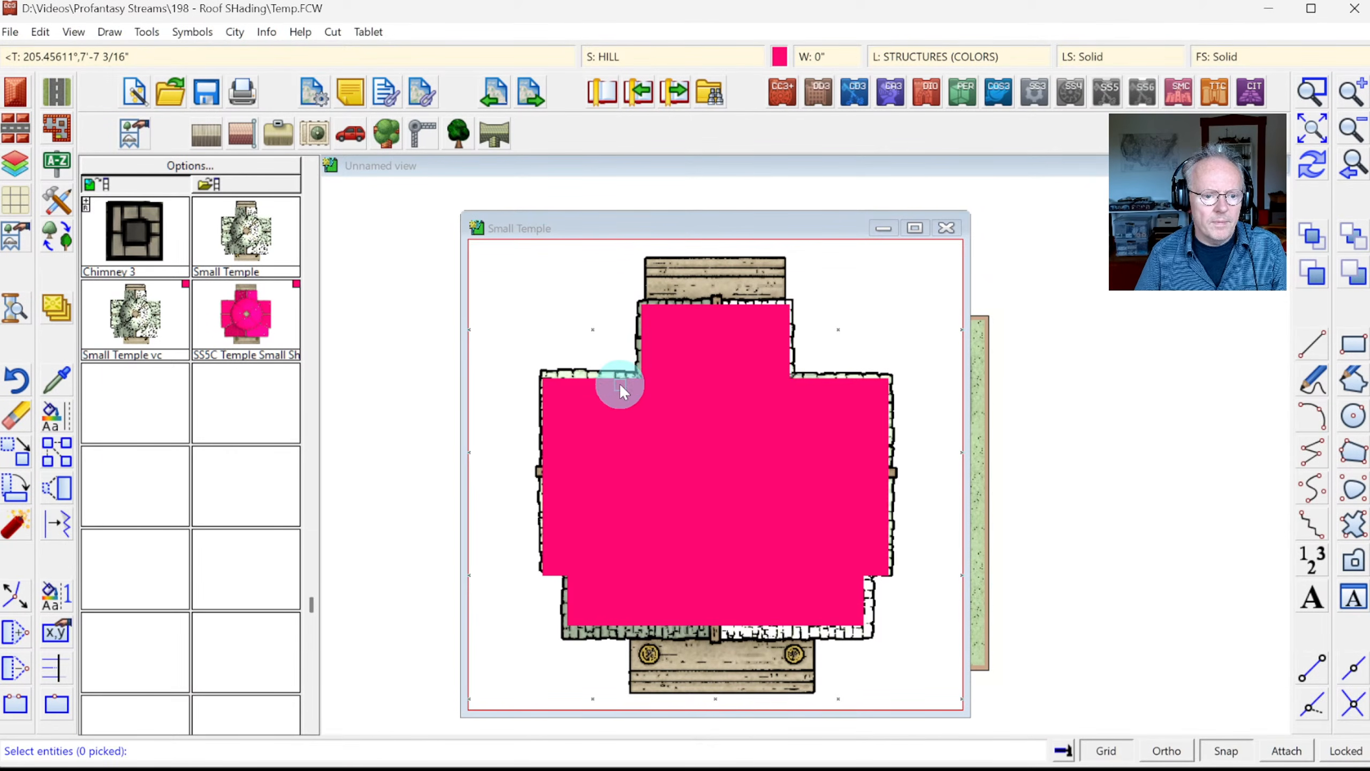
{"action": "left_click", "coordinate": [621, 385]}
{"action": "right_click", "coordinate": [718, 422]}
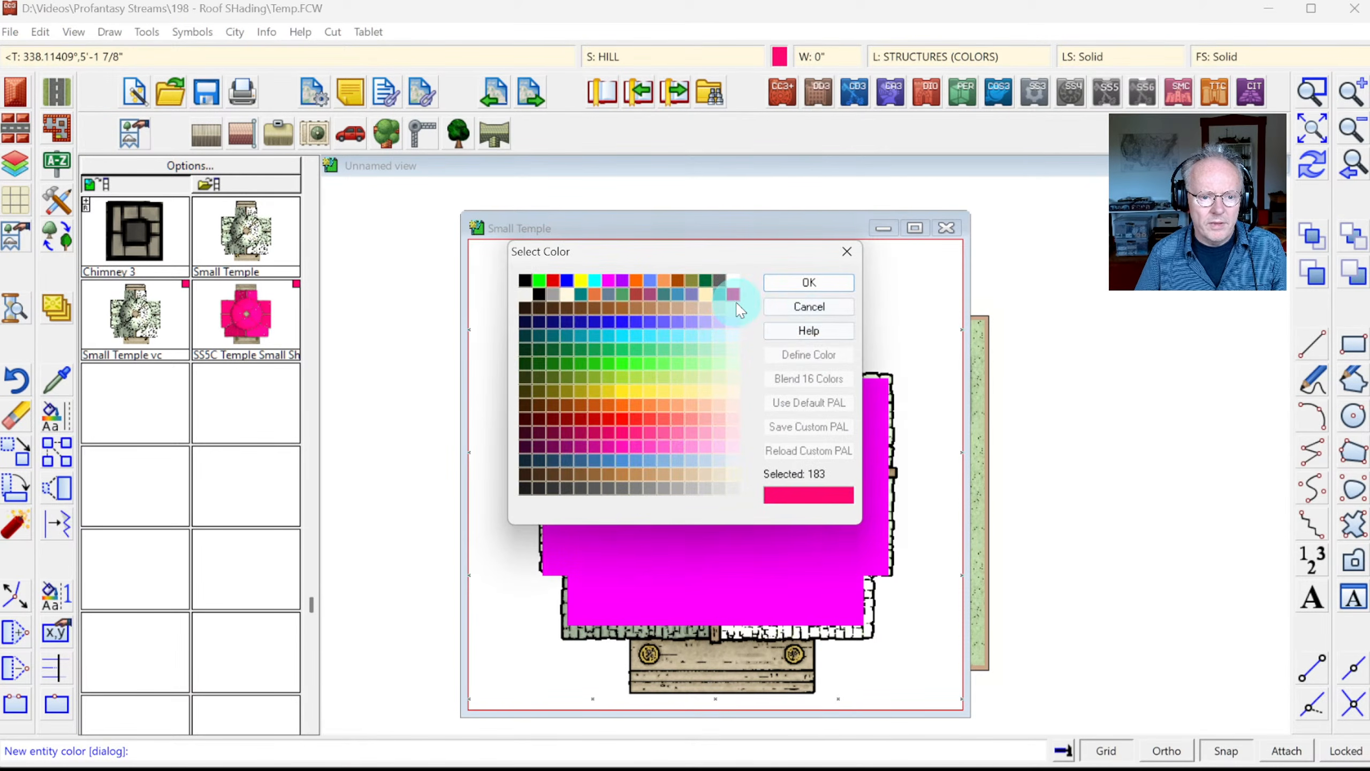
{"action": "left_click", "coordinate": [730, 298]}
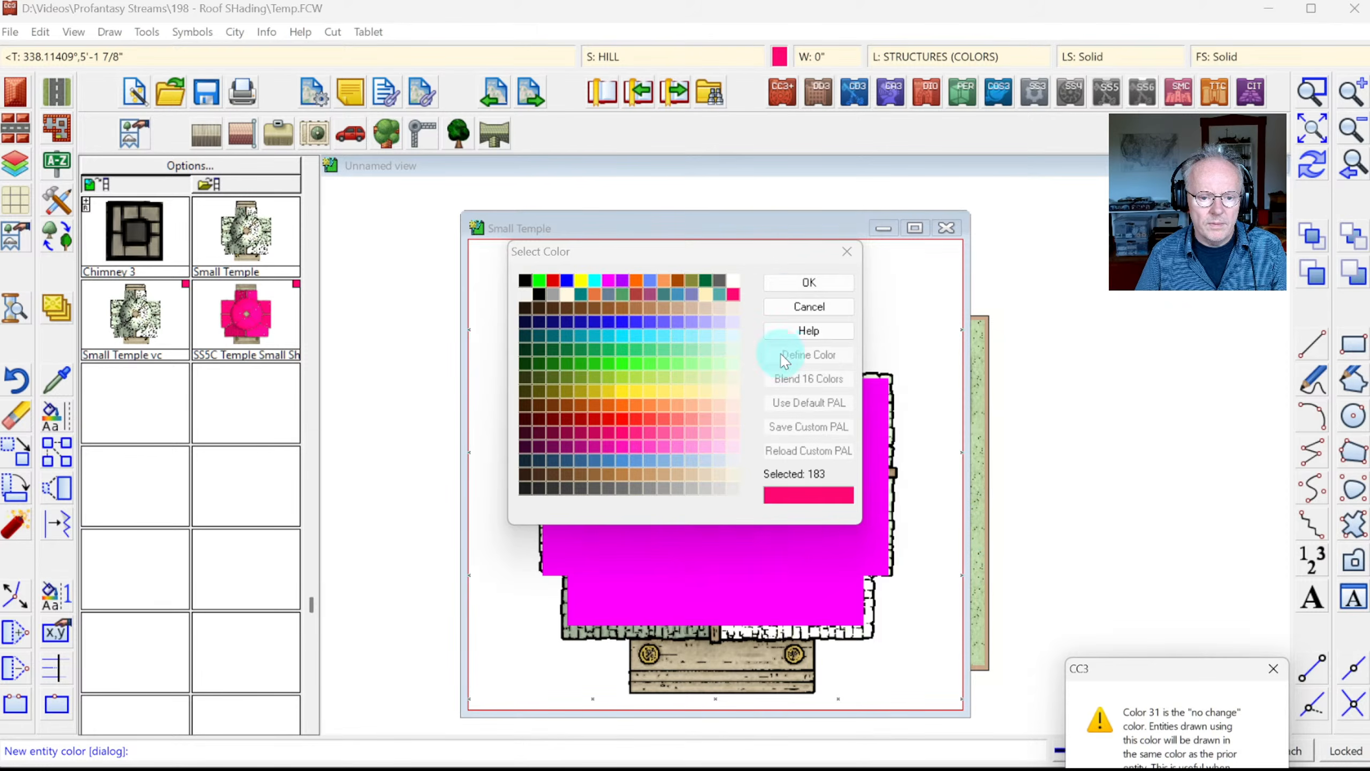
{"action": "left_click", "coordinate": [794, 286]}
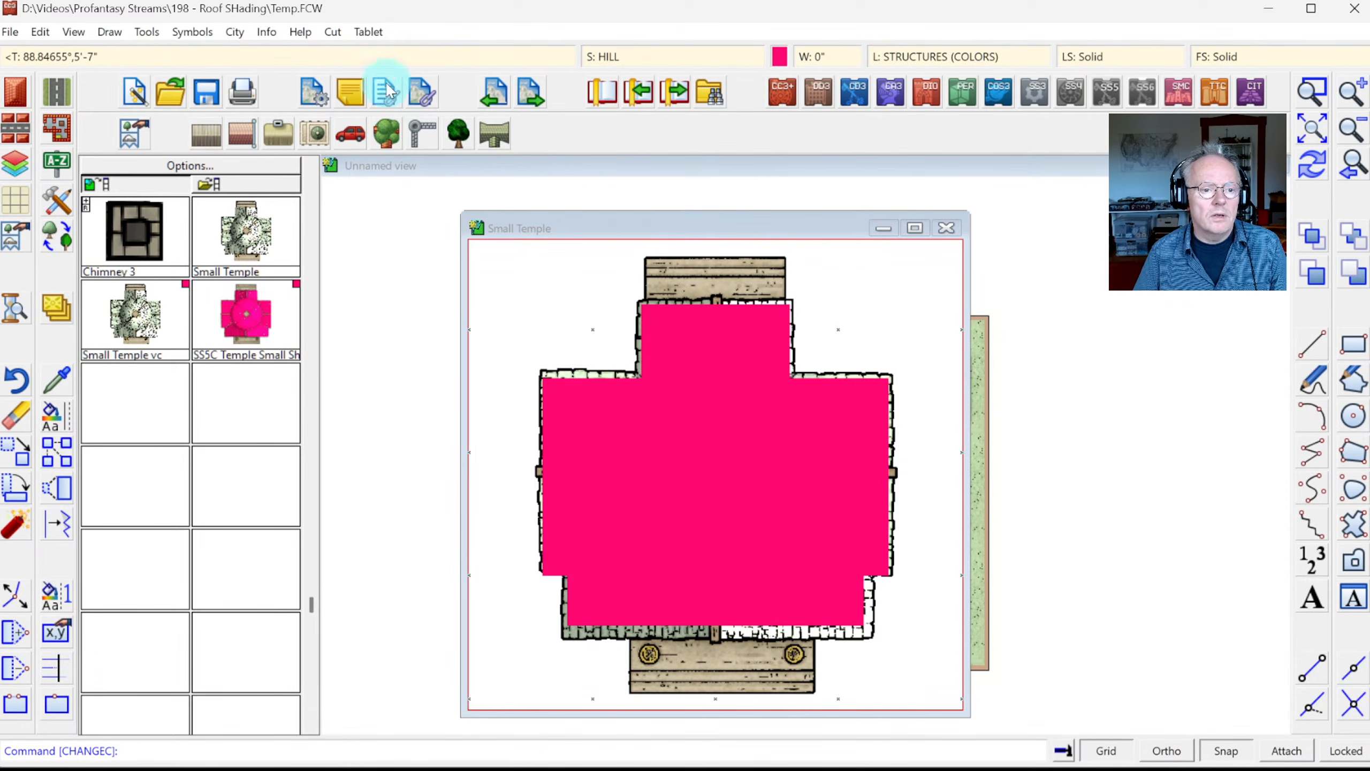
Step: Make STRUCTURES (SHADING) the current layer and hide STRUCTURES (COLORS)
{"action": "left_click", "coordinate": [966, 56]}
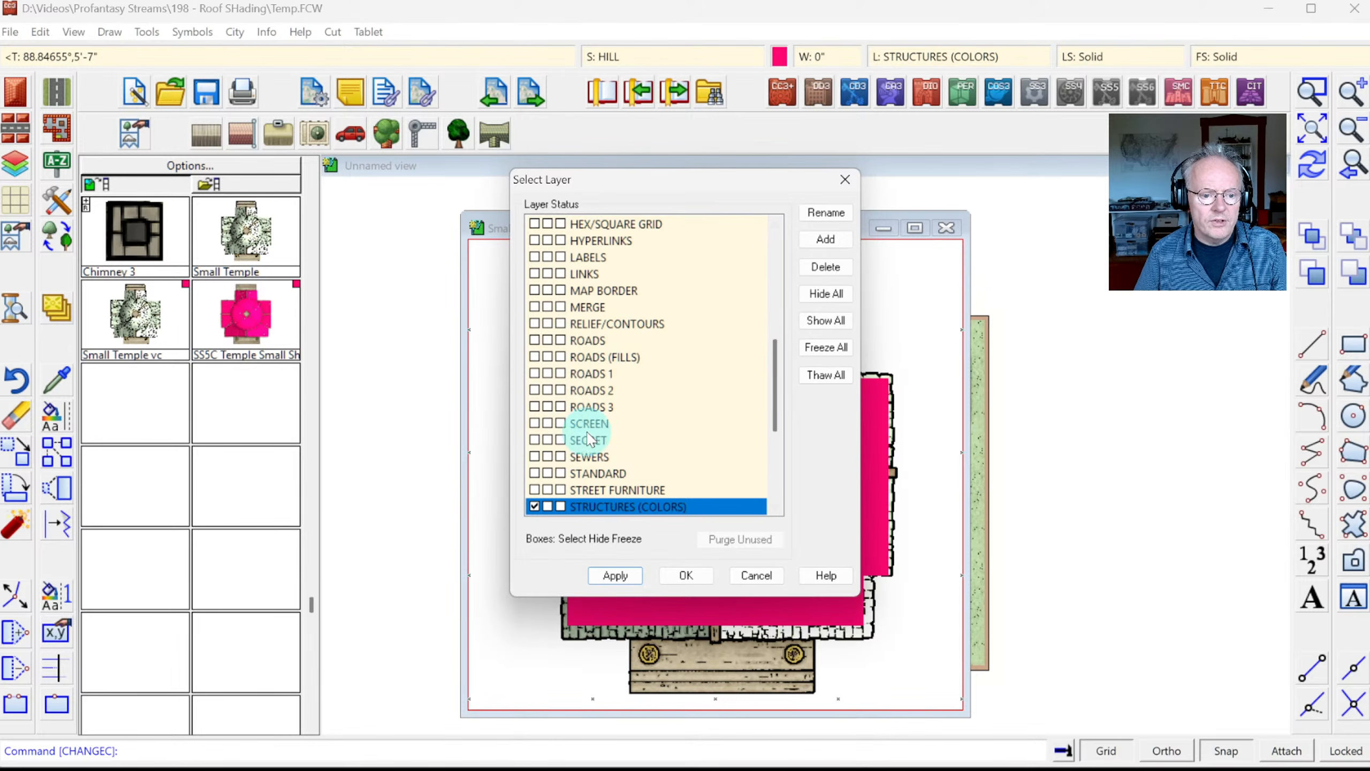
{"action": "scroll", "coordinate": [591, 437], "scroll_direction": "down", "scroll_amount": 5}
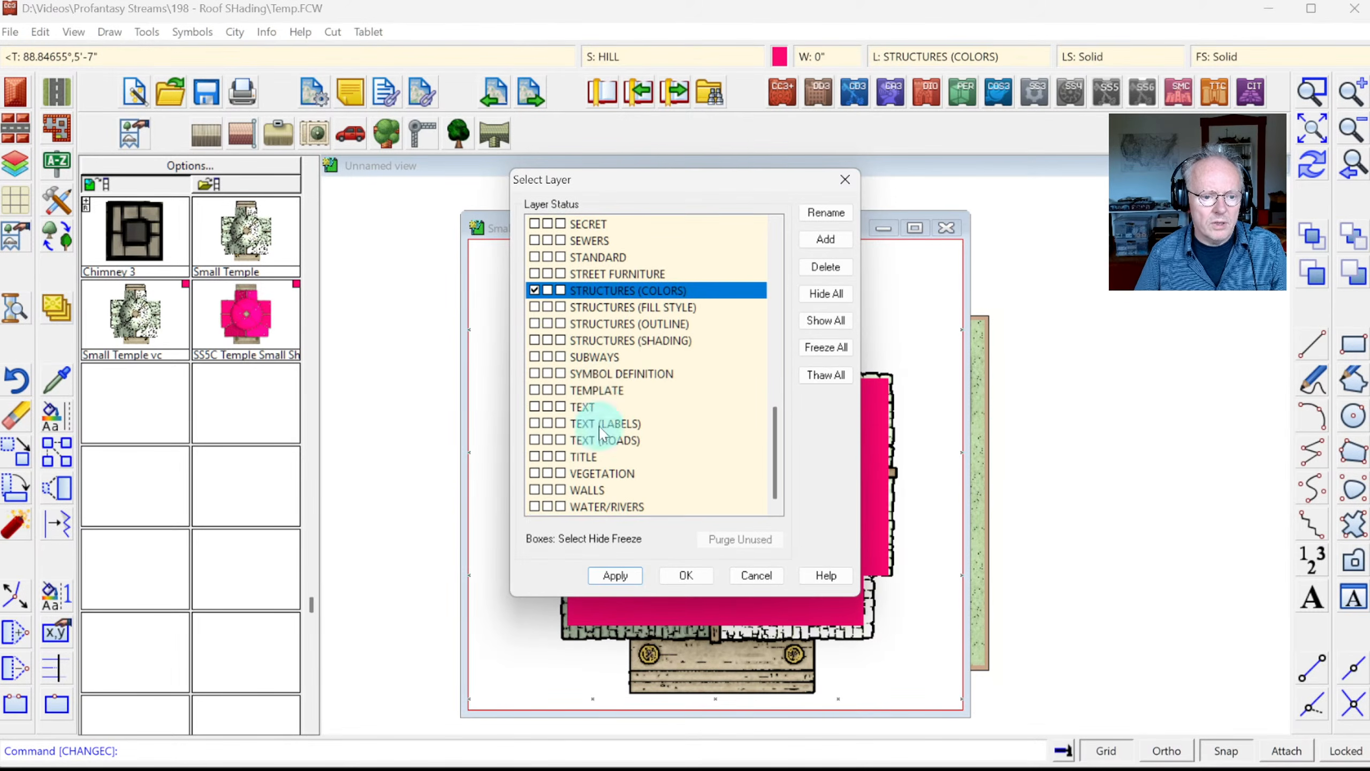
{"action": "left_click", "coordinate": [534, 340]}
{"action": "left_click", "coordinate": [547, 291]}
{"action": "left_click", "coordinate": [706, 572]}
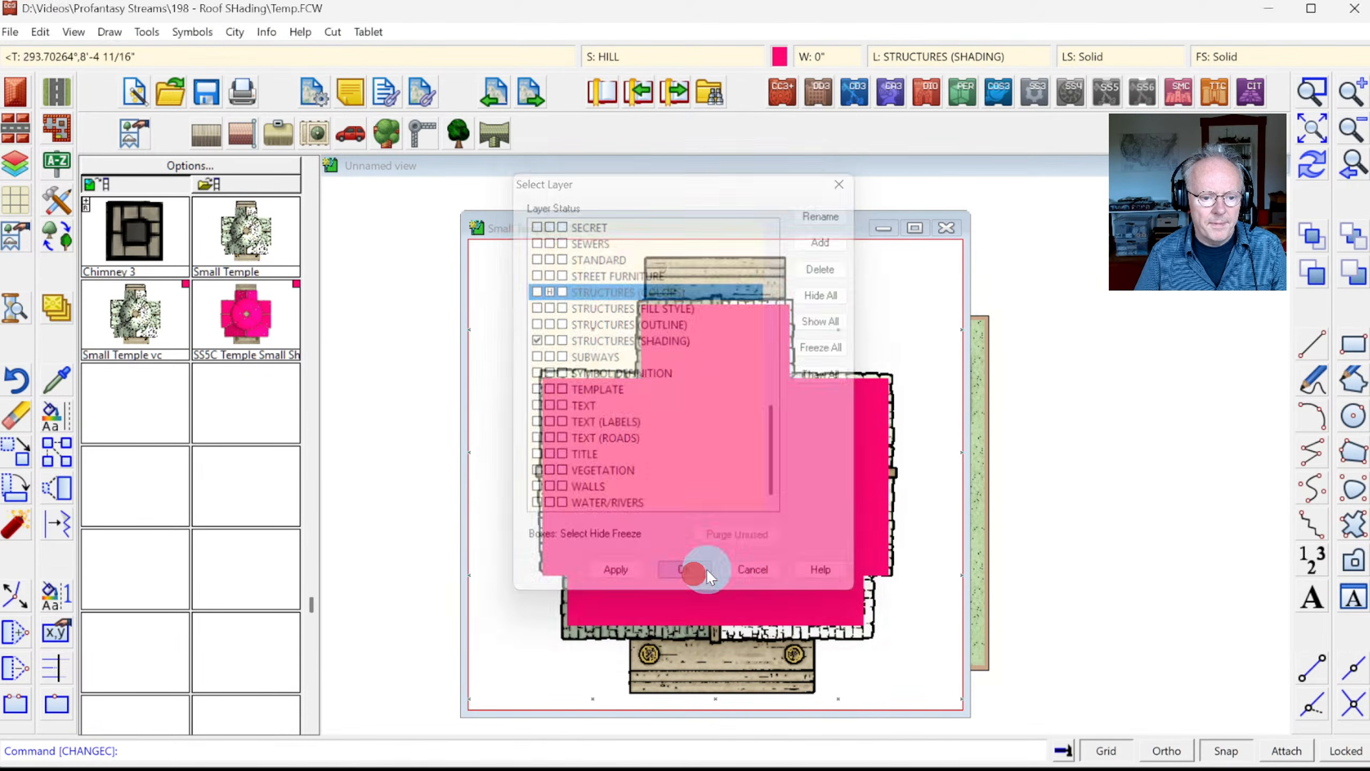
Step: Set red as the drawing colour, turn the grid display off and orthogonal drawing on
{"action": "left_click", "coordinate": [780, 57]}
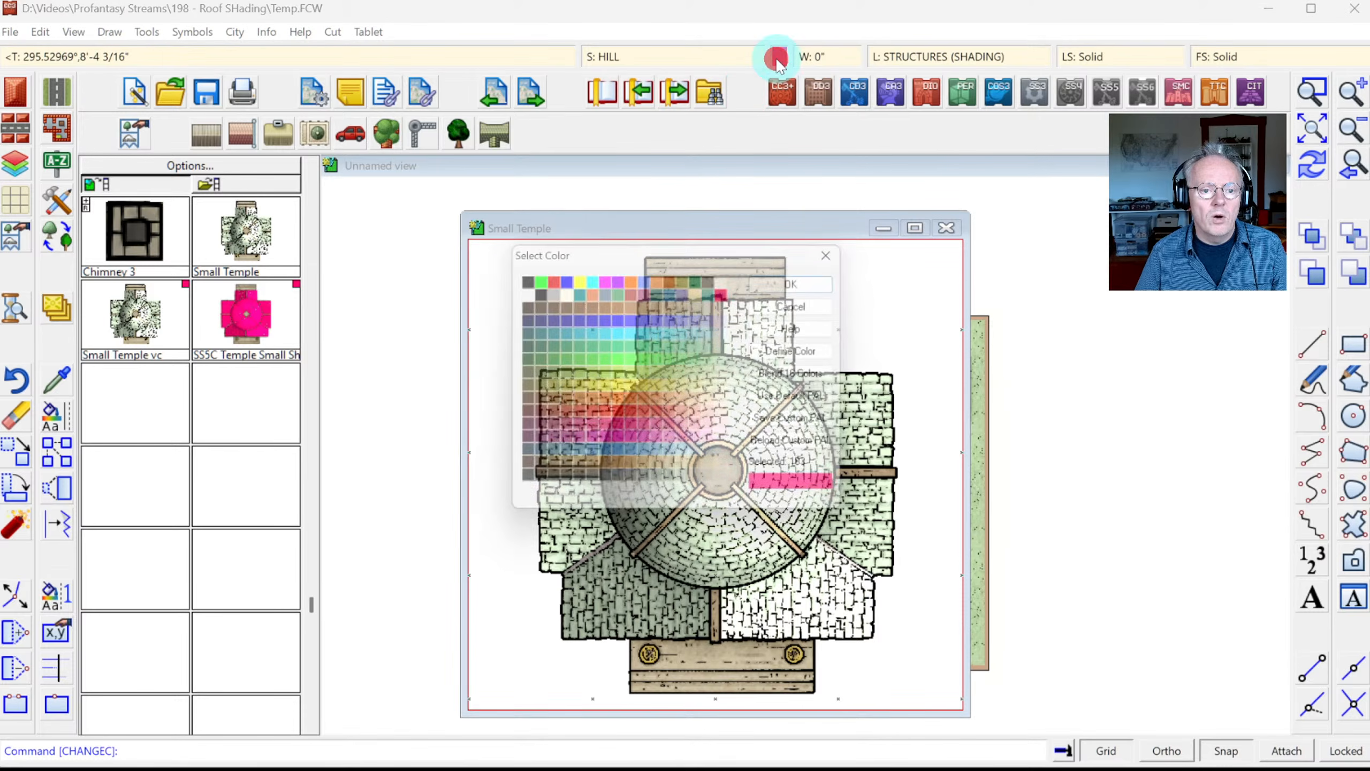
{"action": "left_click", "coordinate": [552, 278]}
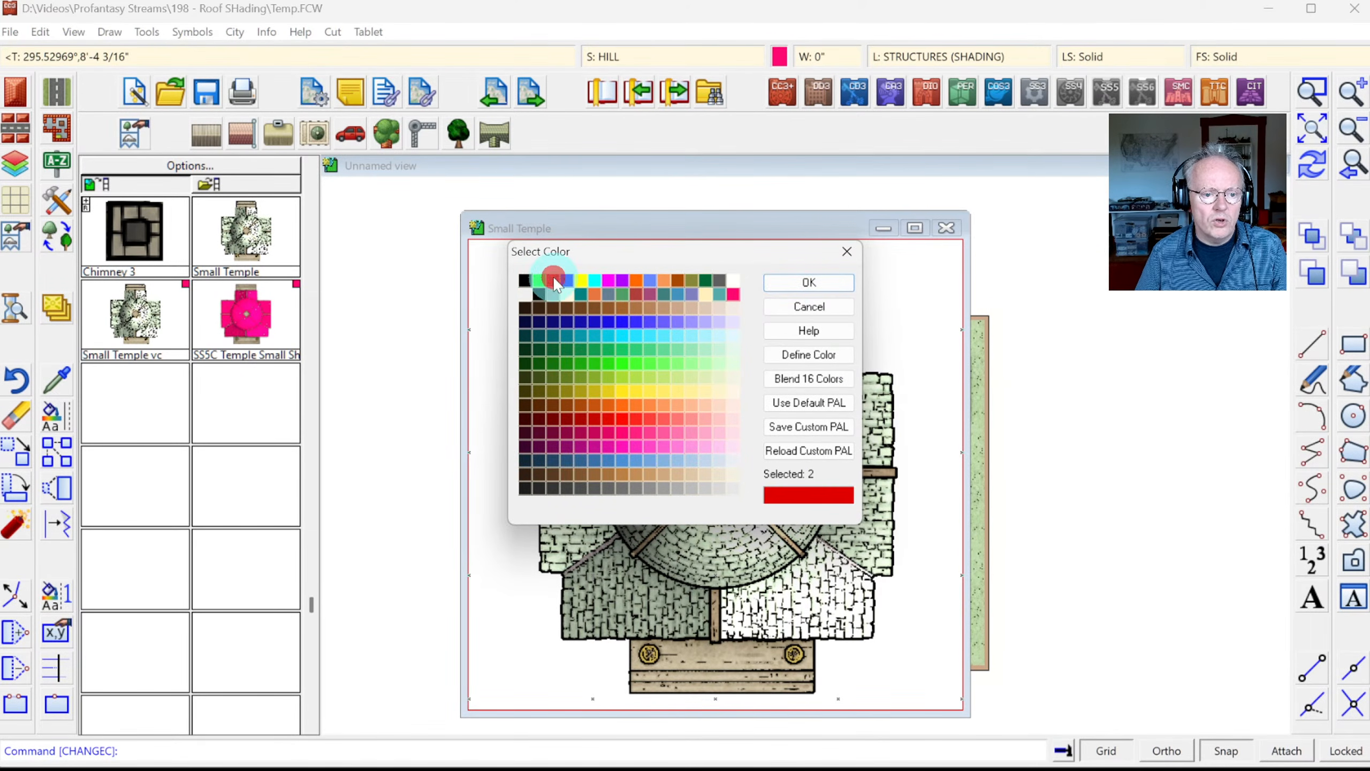
{"action": "left_click", "coordinate": [809, 282]}
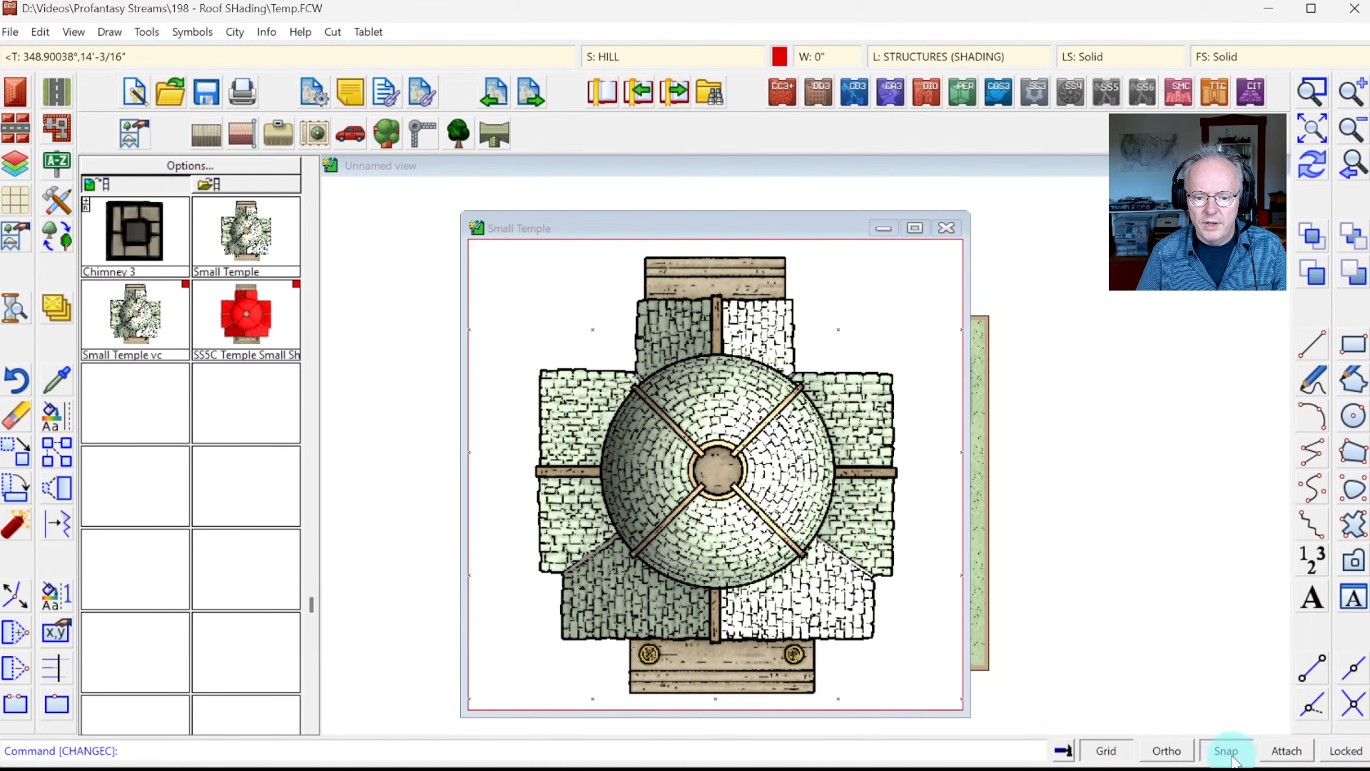
{"action": "left_click", "coordinate": [1104, 752]}
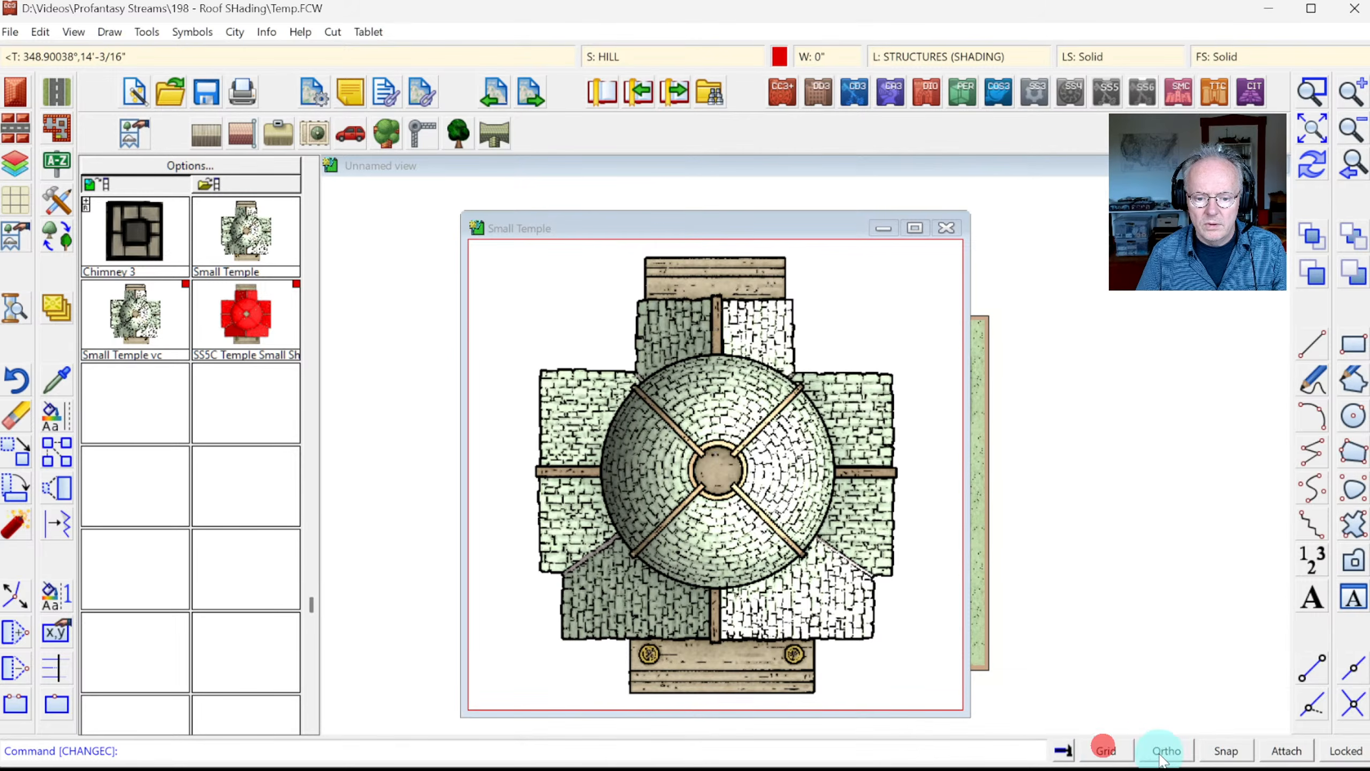
{"action": "left_click", "coordinate": [1160, 752]}
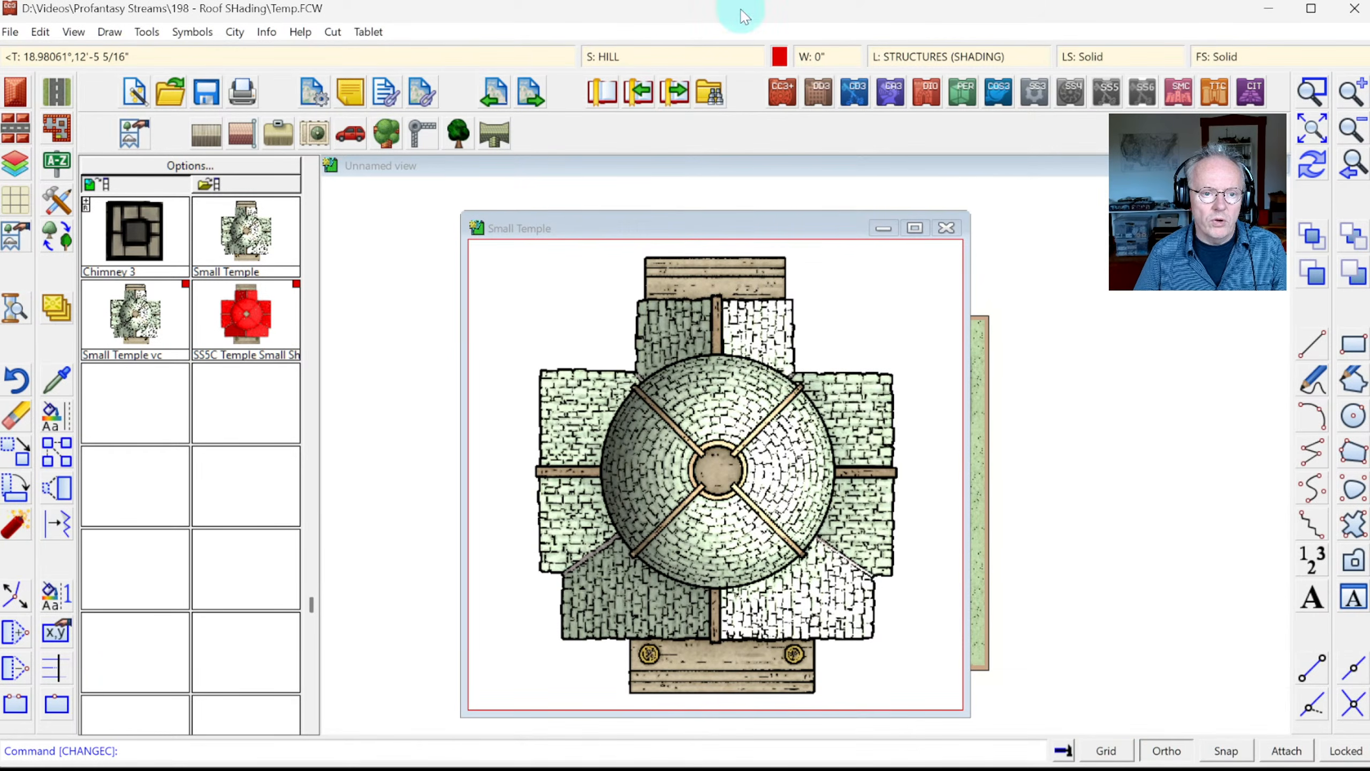
{"action": "left_click", "coordinate": [779, 56]}
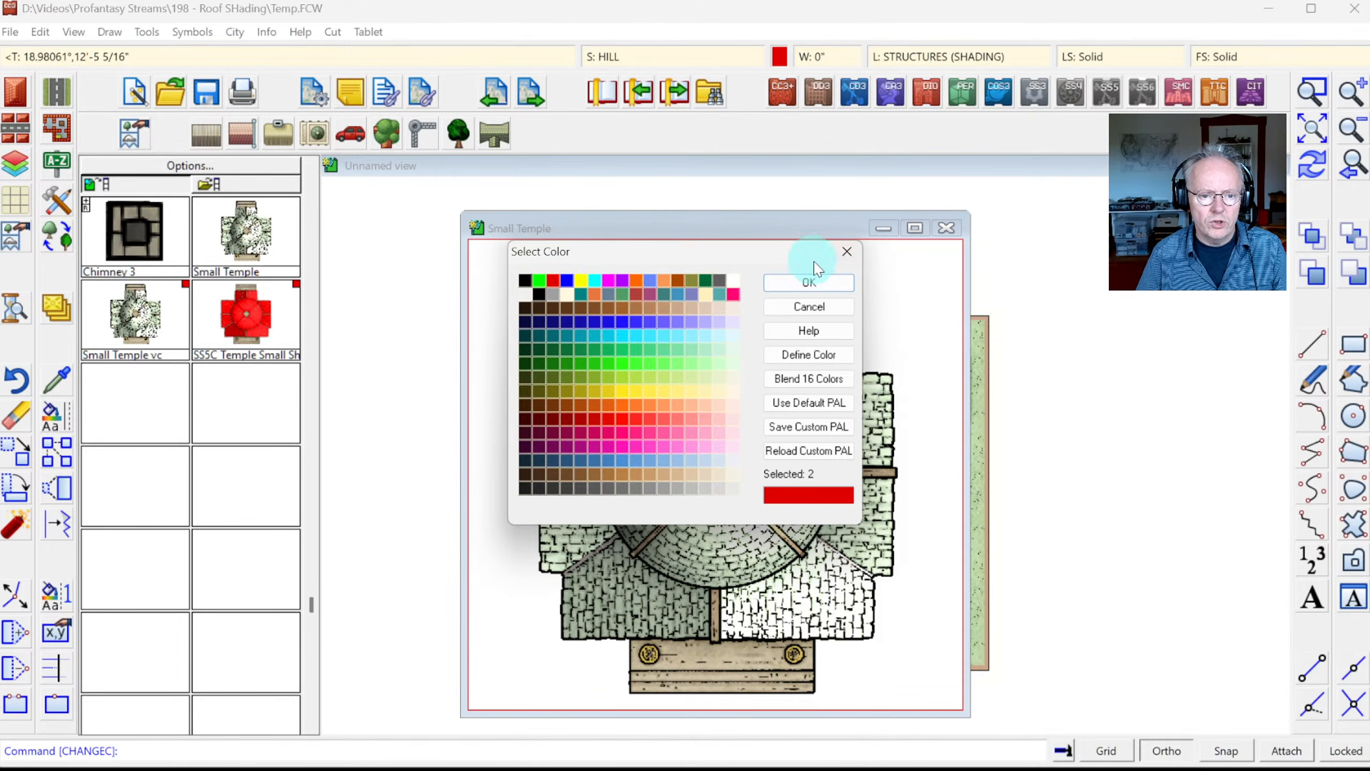
{"action": "left_click", "coordinate": [791, 291]}
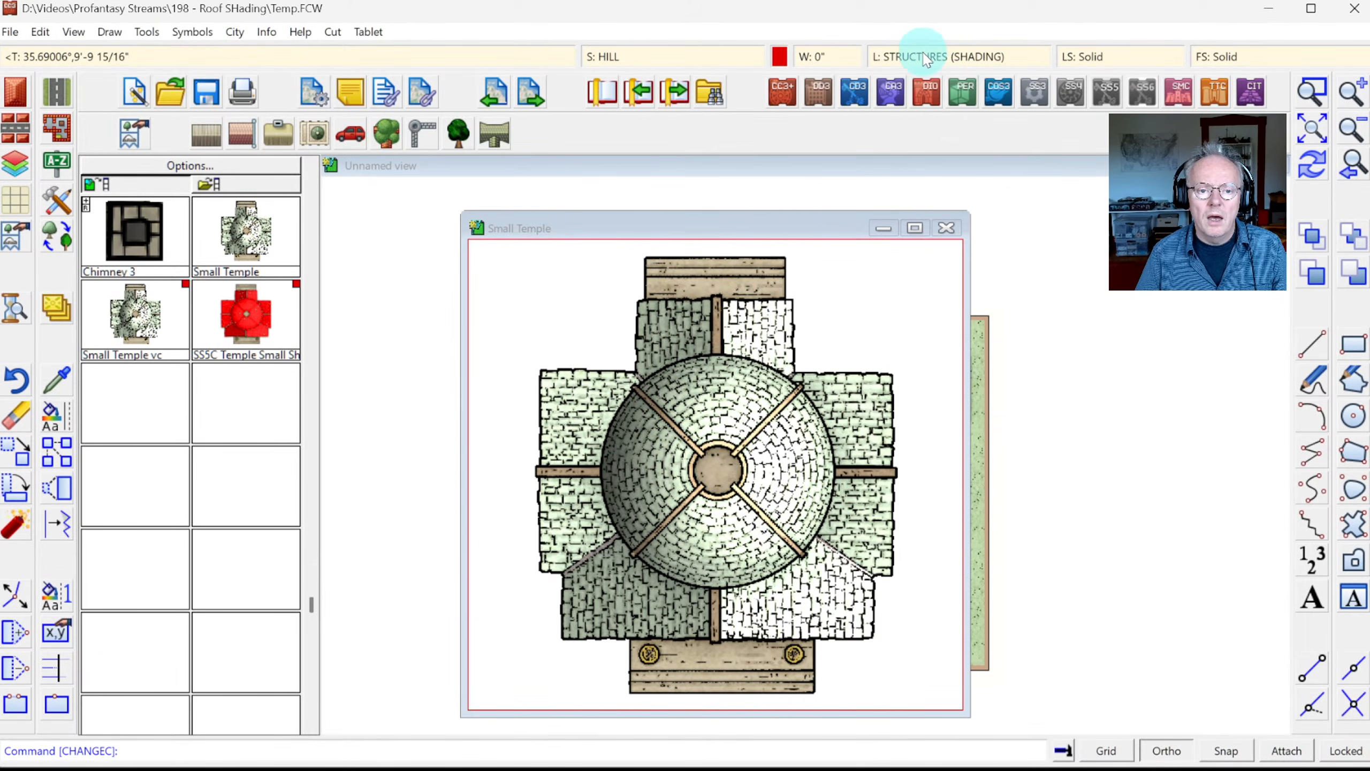
{"action": "left_click", "coordinate": [925, 60]}
{"action": "scroll", "coordinate": [553, 448], "scroll_direction": "down", "scroll_amount": 3}
Step: On the SYMBOL DEFINITION layer, add a control line across the temple's base and accept the control point options
{"action": "left_click", "coordinate": [535, 341]}
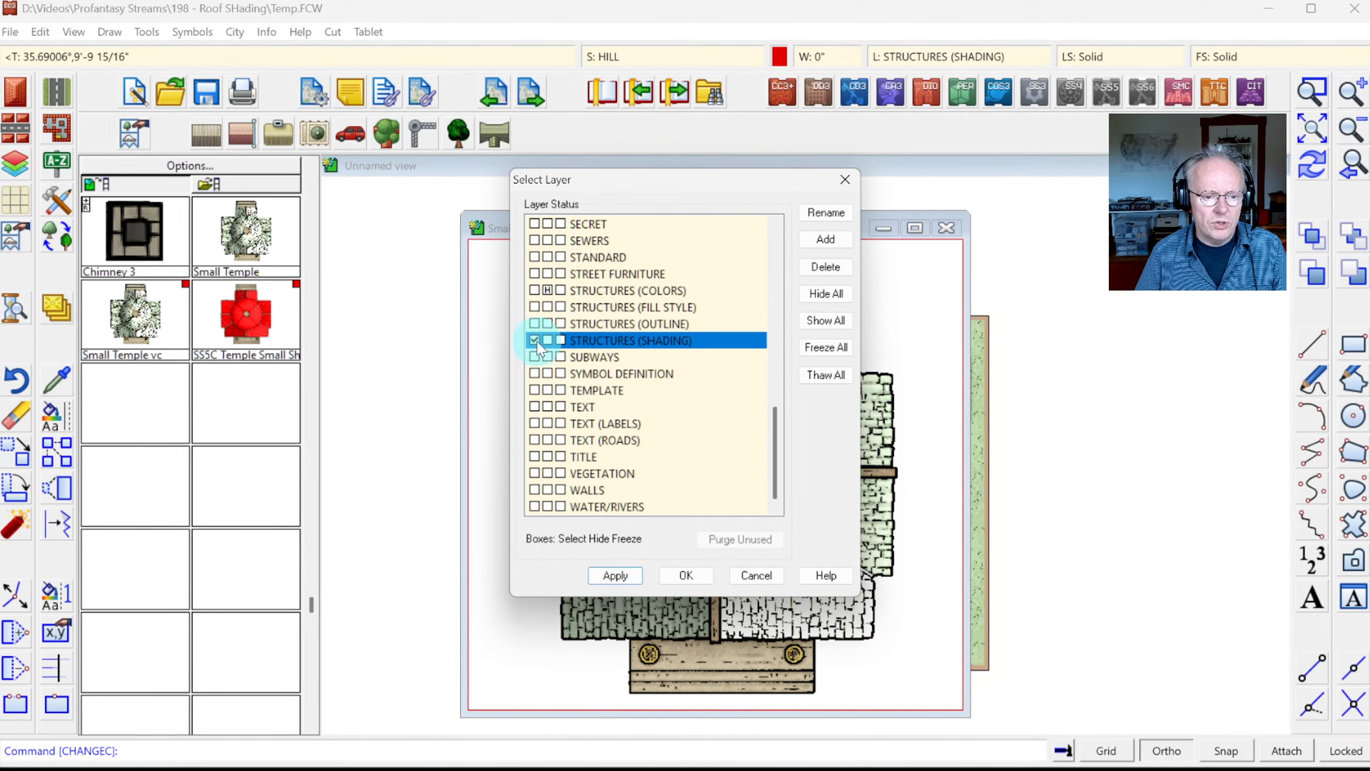
{"action": "left_click", "coordinate": [535, 375]}
{"action": "left_click", "coordinate": [686, 575]}
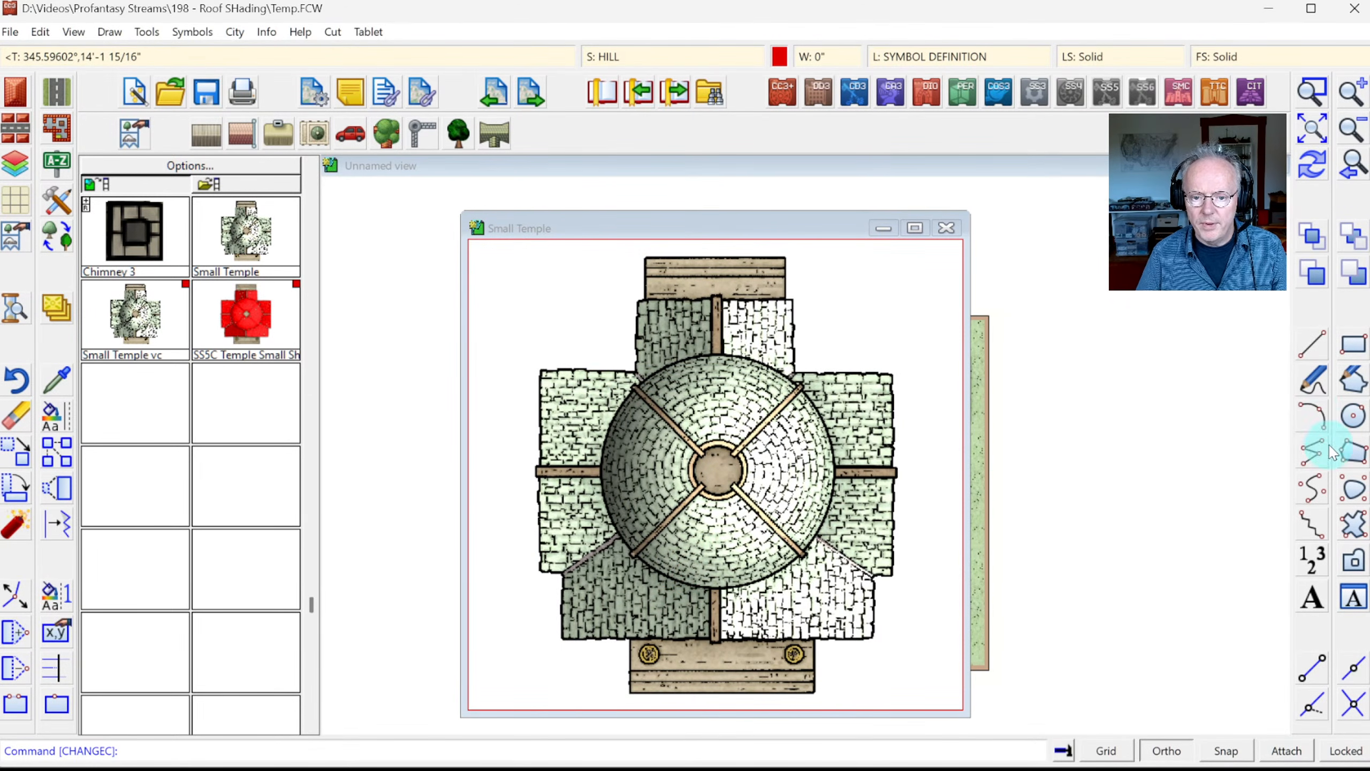
{"action": "left_click", "coordinate": [193, 31]}
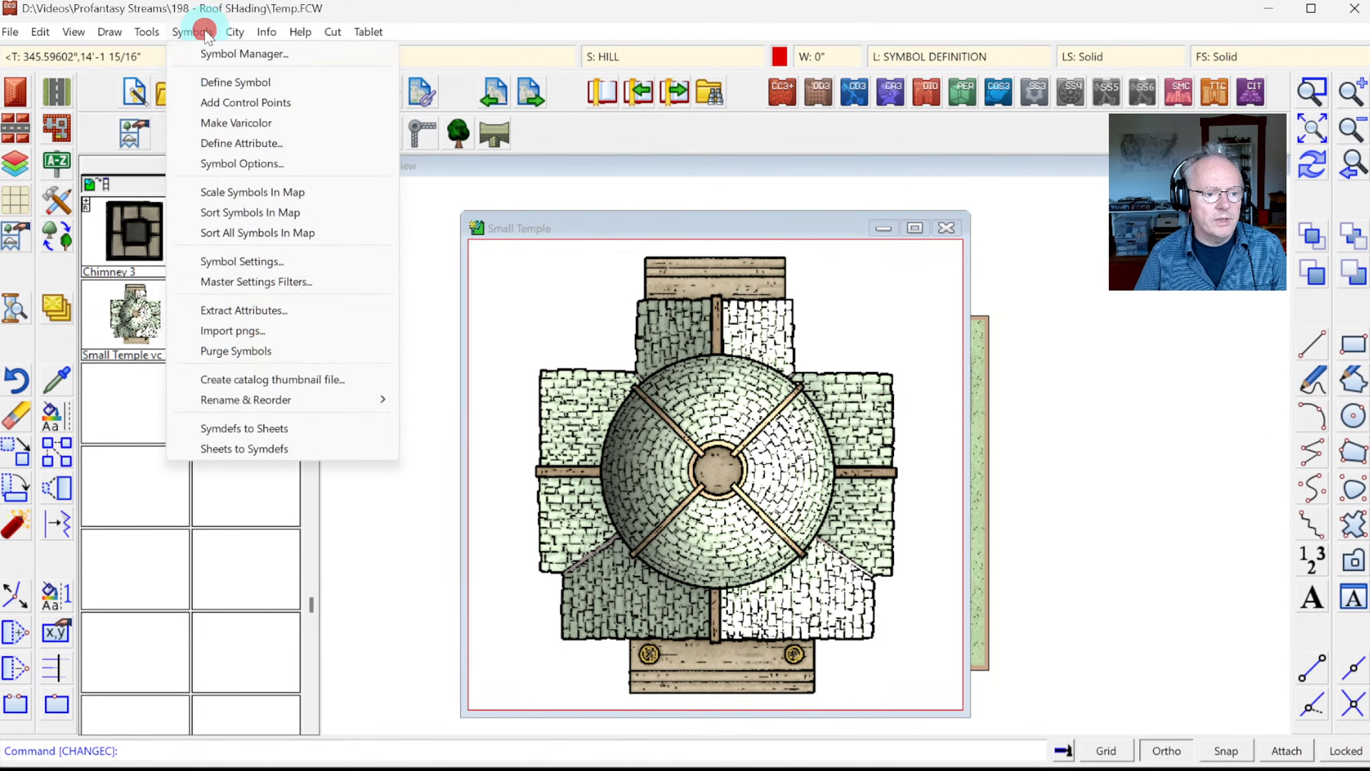
{"action": "left_click", "coordinate": [246, 102]}
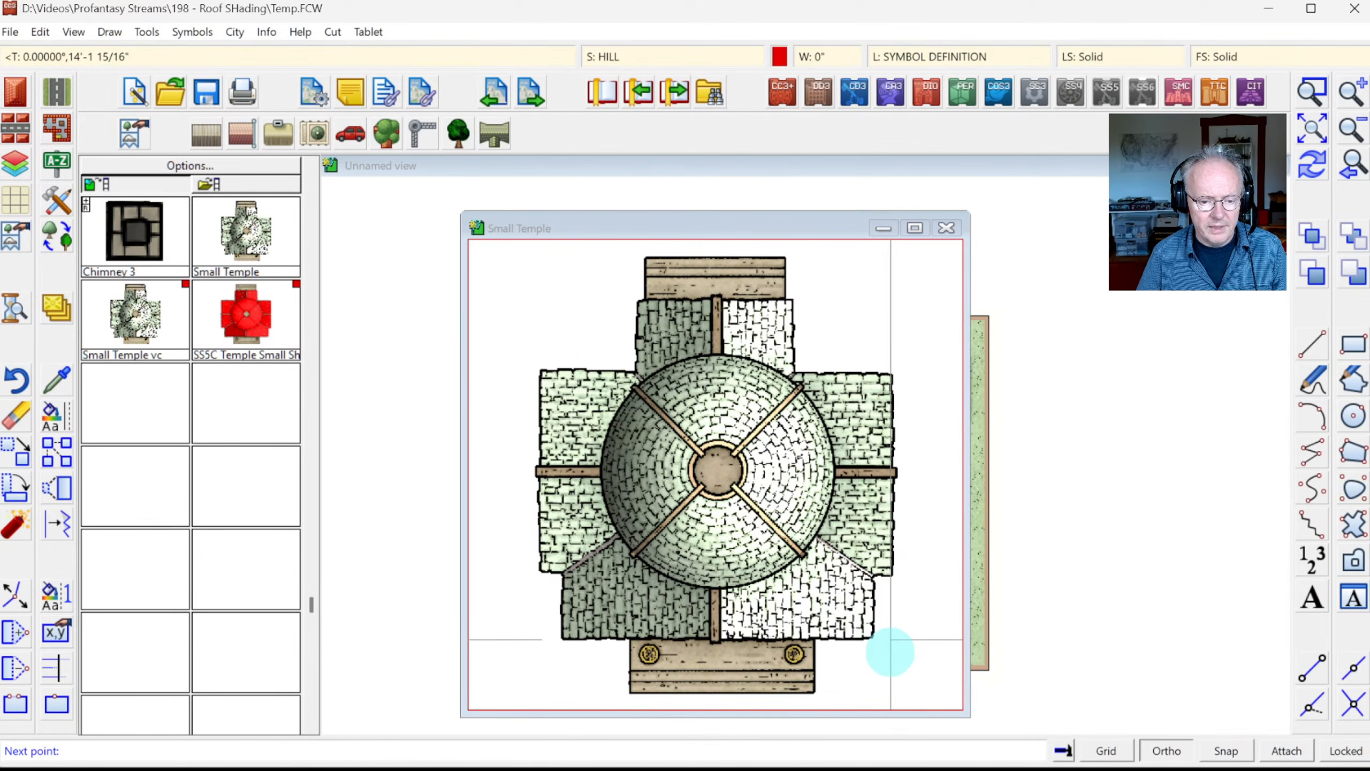
{"action": "left_click", "coordinate": [890, 651]}
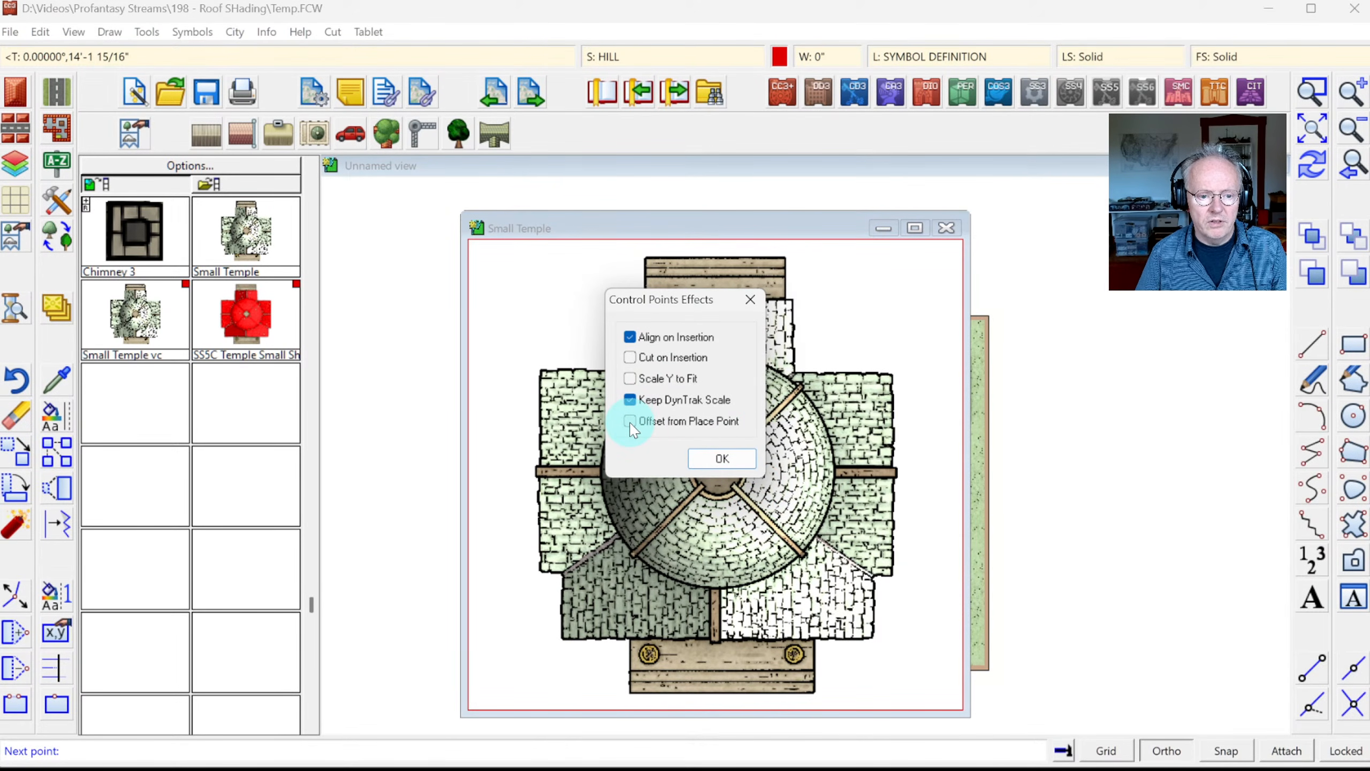
{"action": "left_click", "coordinate": [723, 459]}
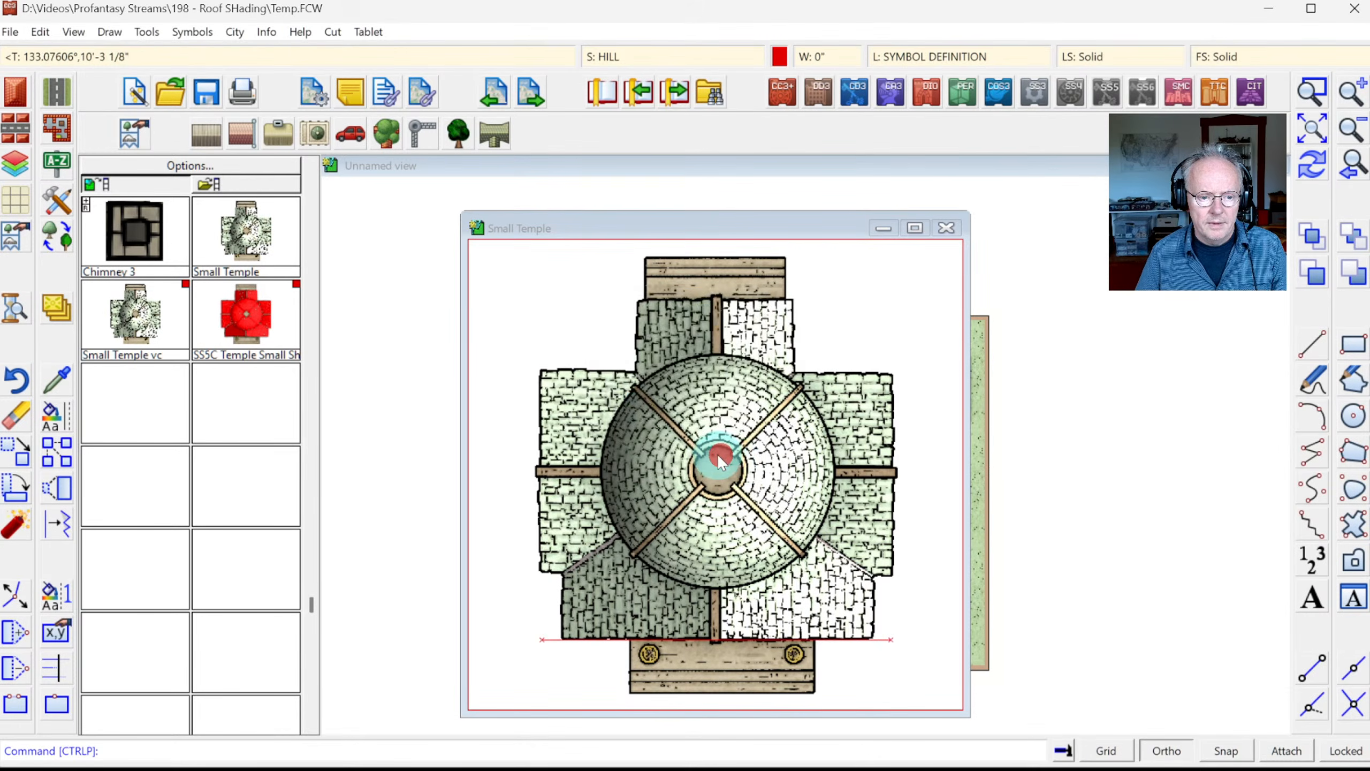
Step: Close the Small Temple editor keeping its changes, and erase the three temples from the map
{"action": "left_click", "coordinate": [947, 229]}
{"action": "key", "text": "Return"}
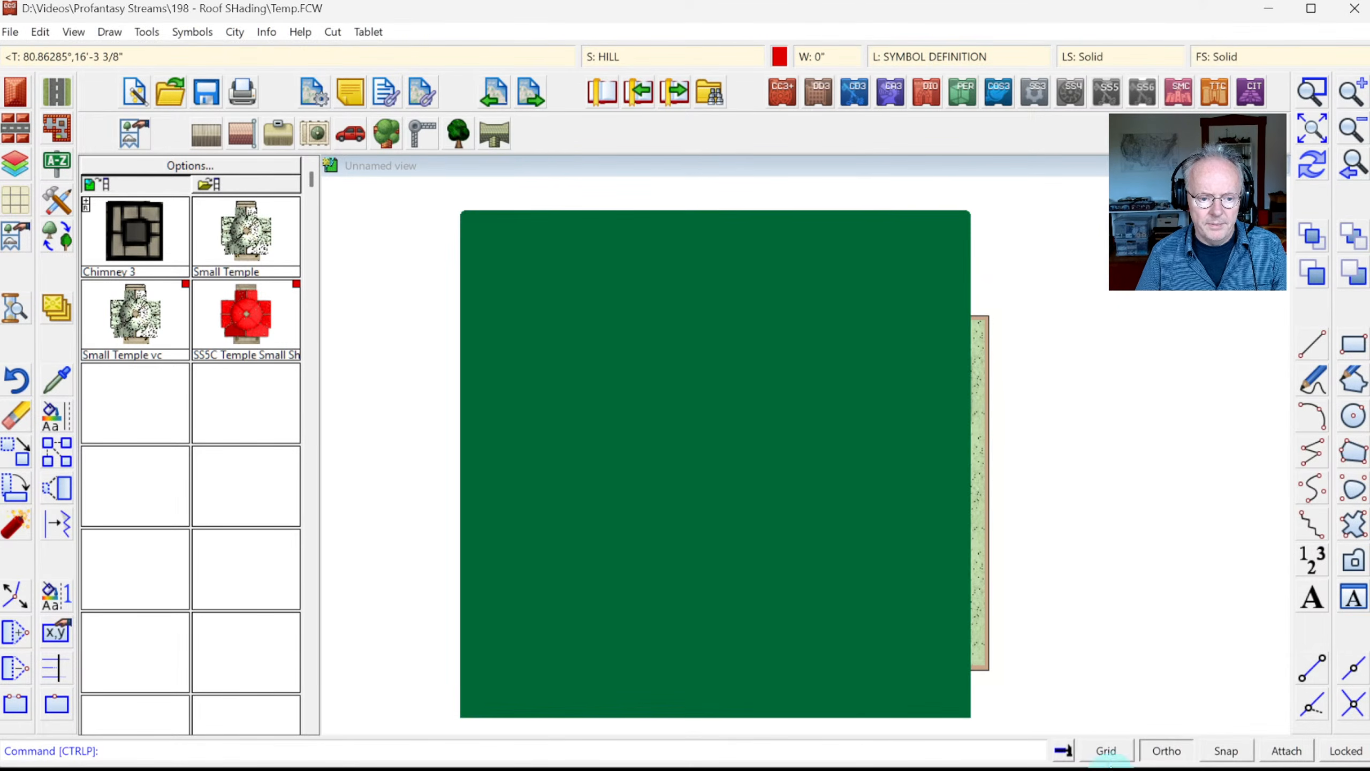
{"action": "left_click", "coordinate": [7, 418]}
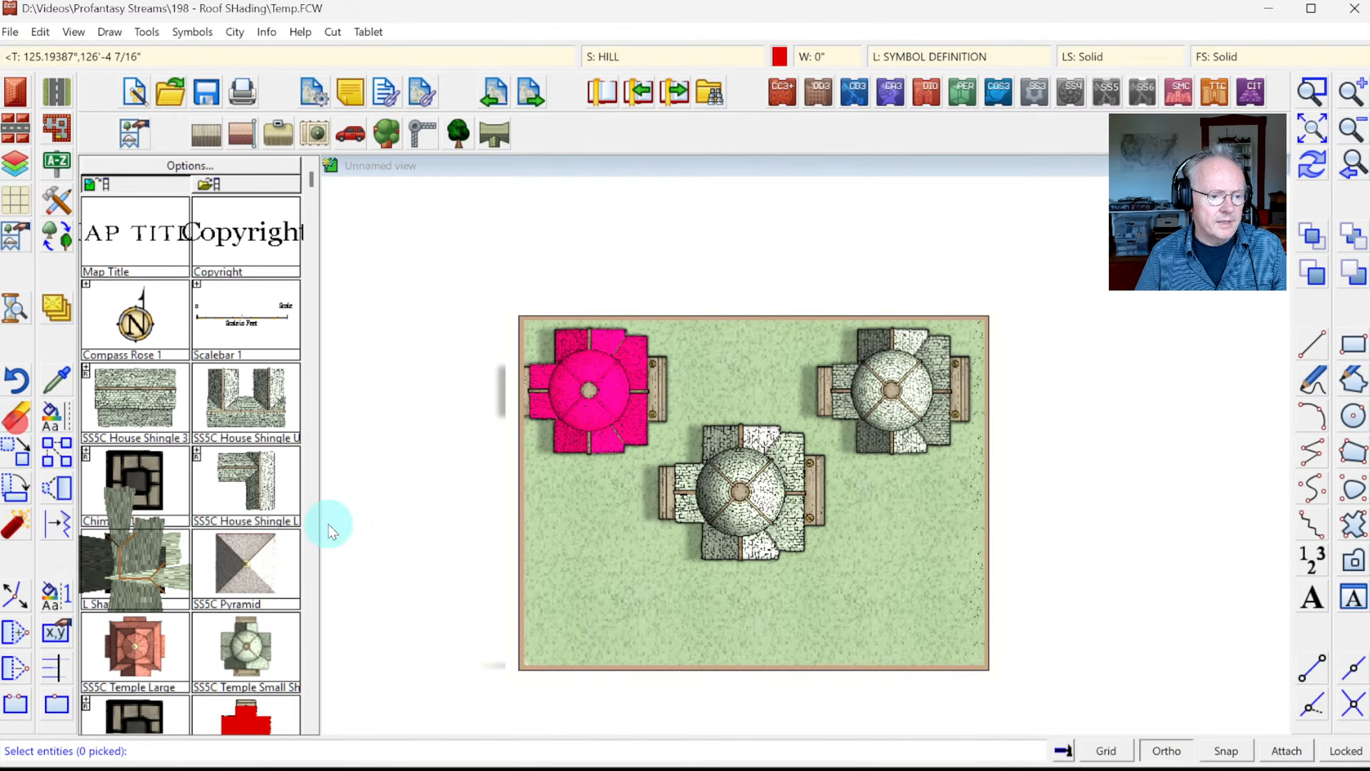
{"action": "left_click", "coordinate": [581, 581]}
{"action": "left_click", "coordinate": [873, 393]}
{"action": "right_click", "coordinate": [802, 385]}
{"action": "left_click", "coordinate": [804, 402]}
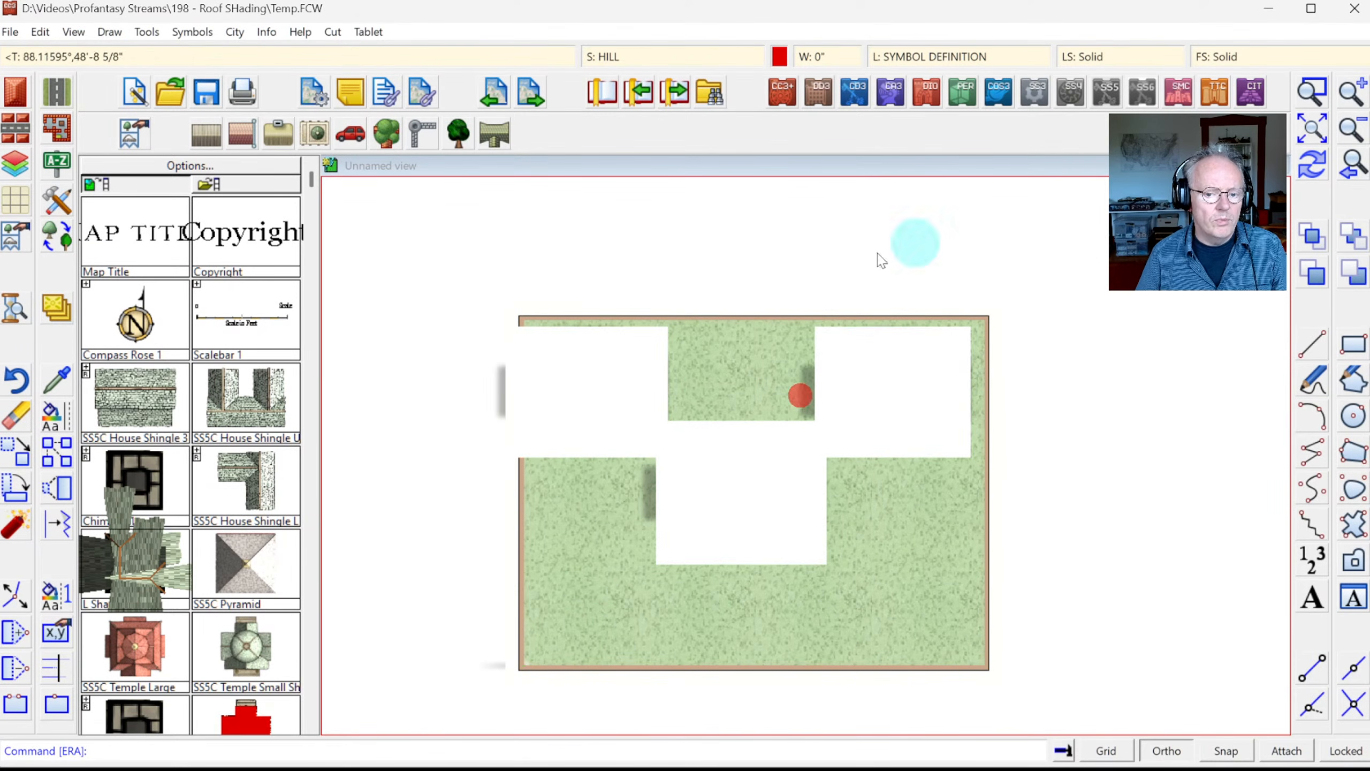
Step: With Ortho off, draw a curving road from the map's left edge to its right edge
{"action": "left_click", "coordinate": [56, 93]}
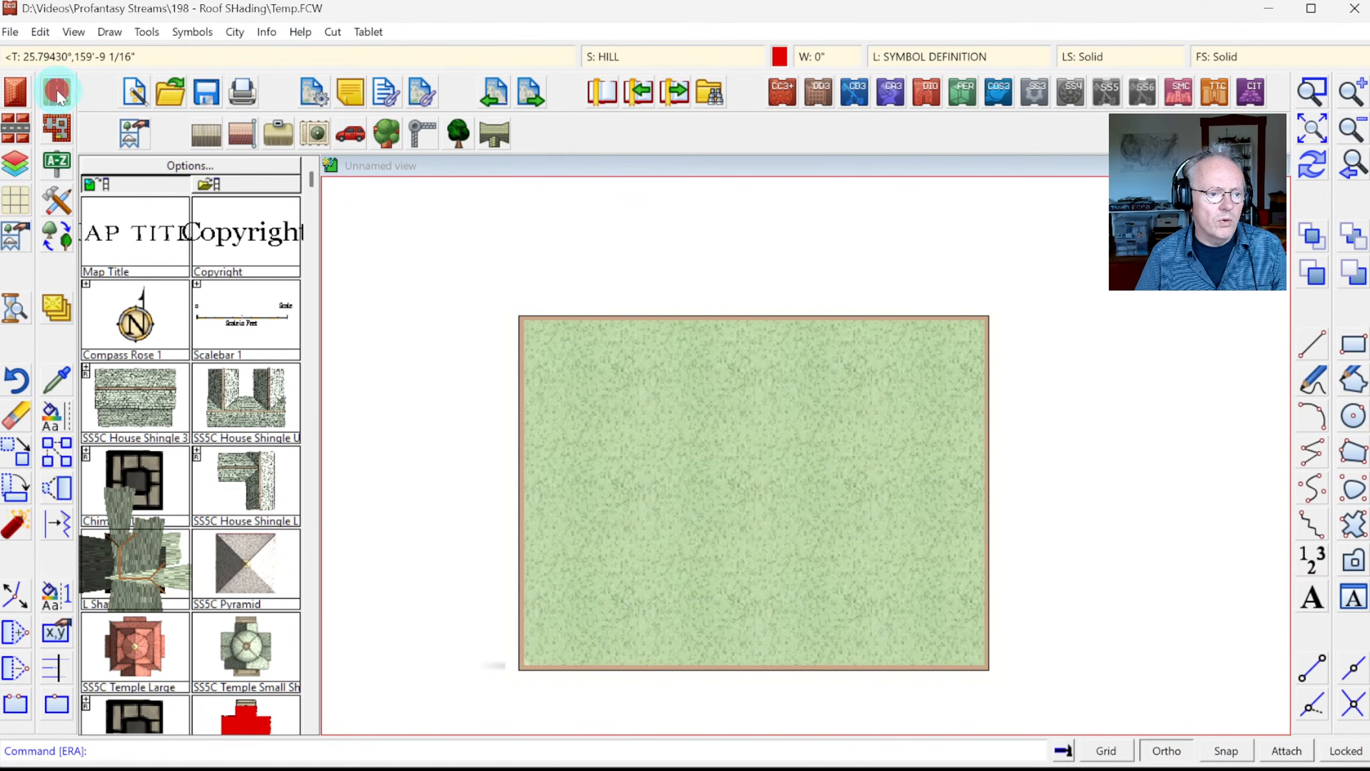
{"action": "left_click", "coordinate": [474, 412]}
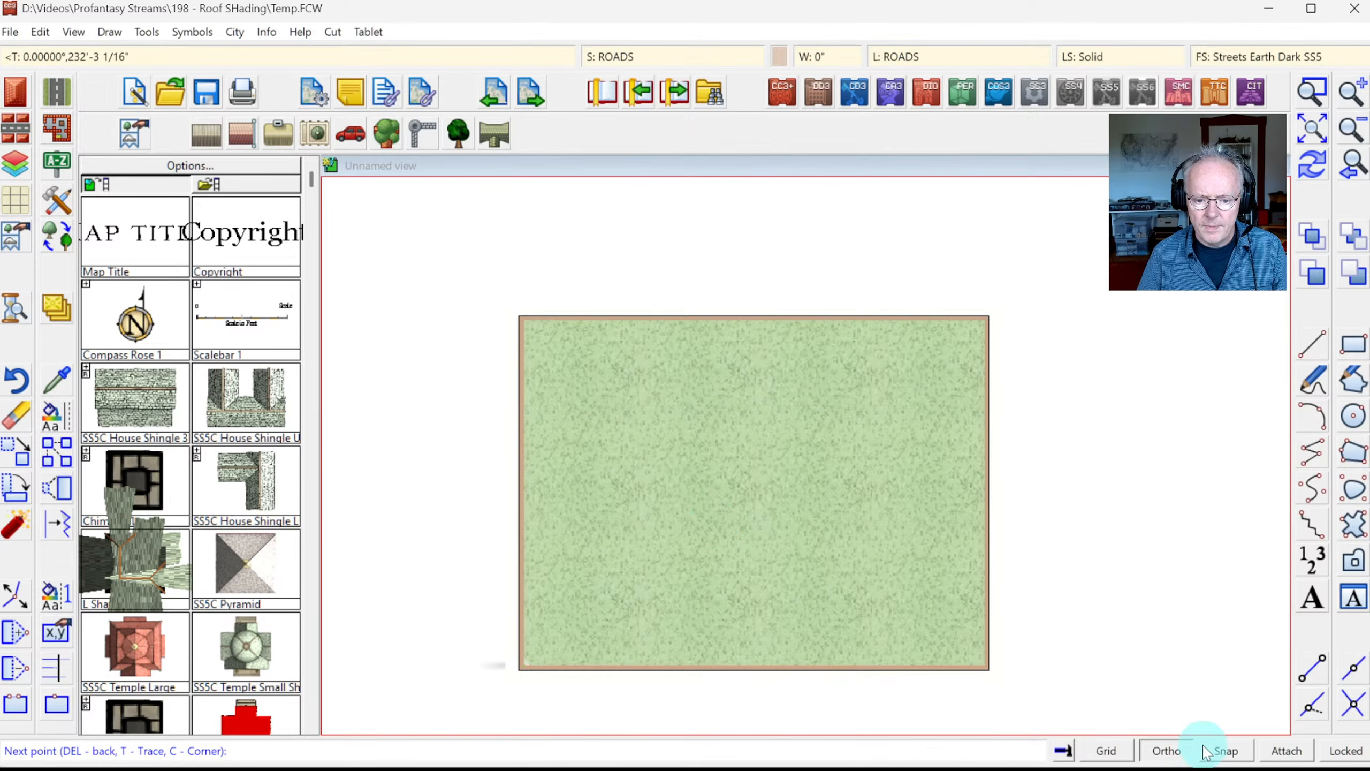
{"action": "left_click", "coordinate": [1176, 750]}
{"action": "left_click", "coordinate": [649, 428]}
{"action": "left_click", "coordinate": [746, 526]}
{"action": "left_click", "coordinate": [881, 588]}
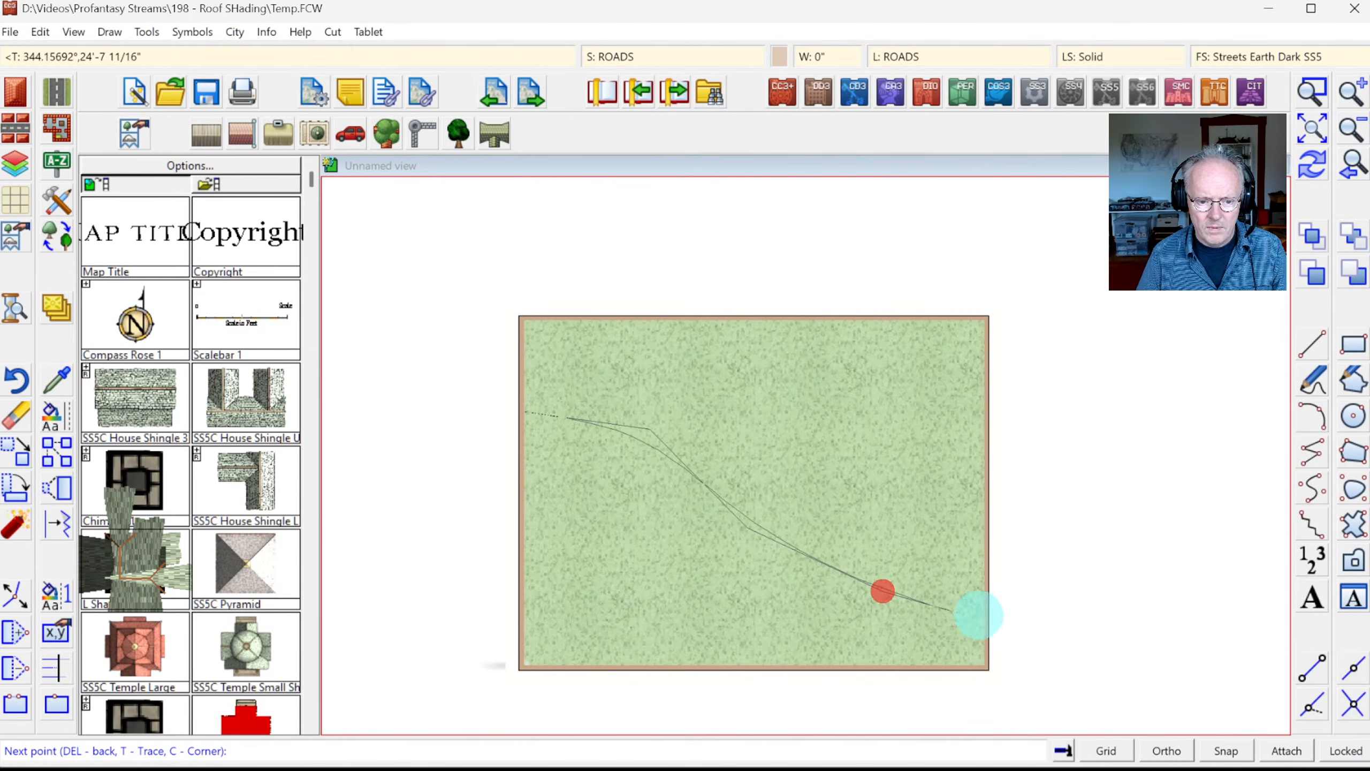
{"action": "left_click", "coordinate": [1028, 619]}
{"action": "right_click", "coordinate": [1028, 619]}
{"action": "right_click", "coordinate": [606, 422]}
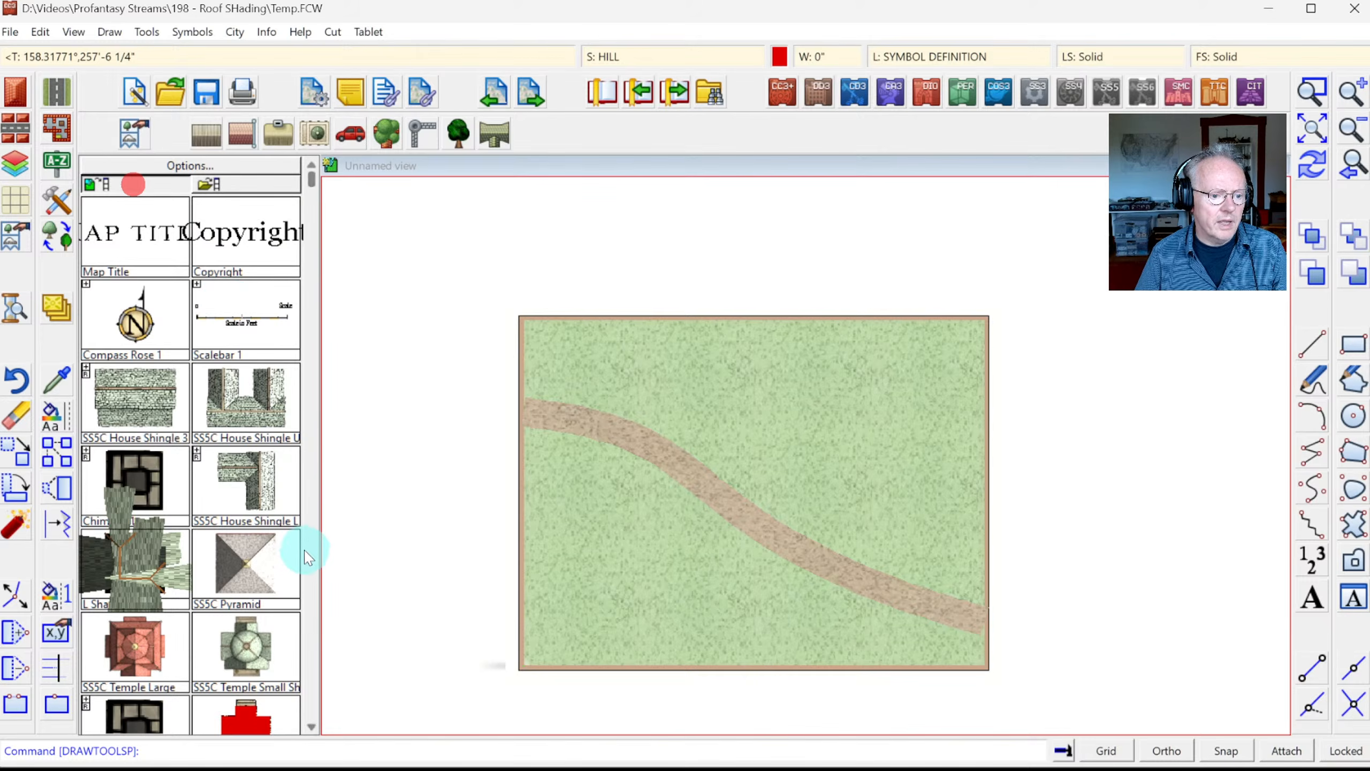
{"action": "left_click", "coordinate": [306, 550]}
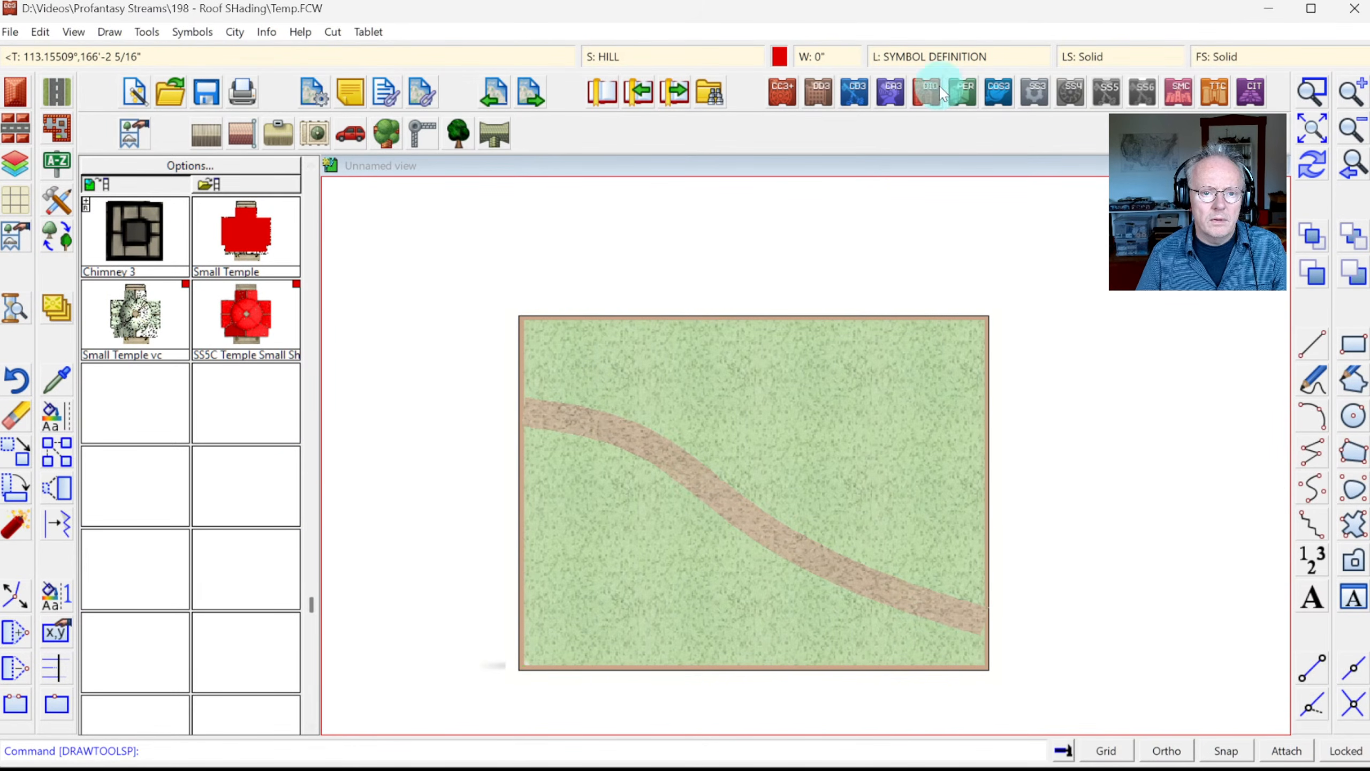
Step: Check the layer list and pick Small Temple in the symbol catalog
{"action": "left_click", "coordinate": [940, 54]}
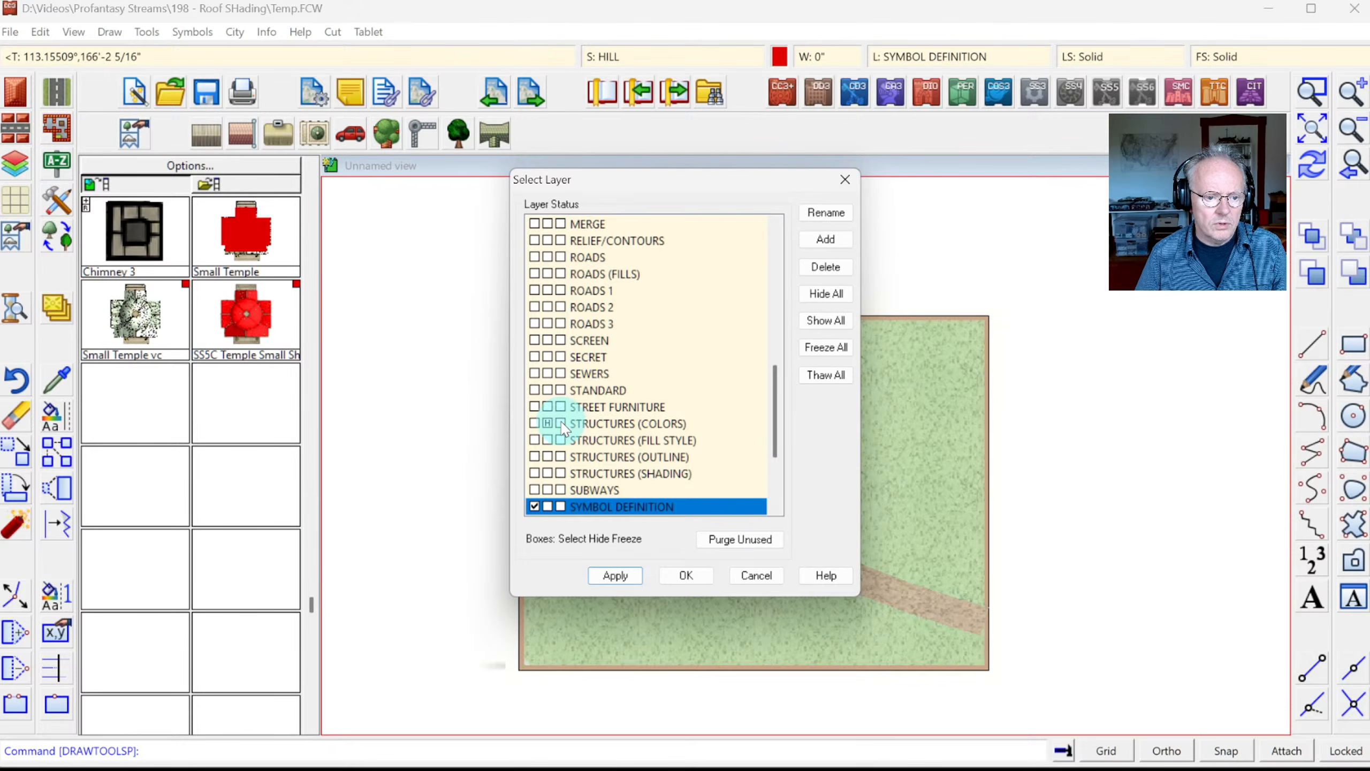
{"action": "left_click", "coordinate": [693, 575]}
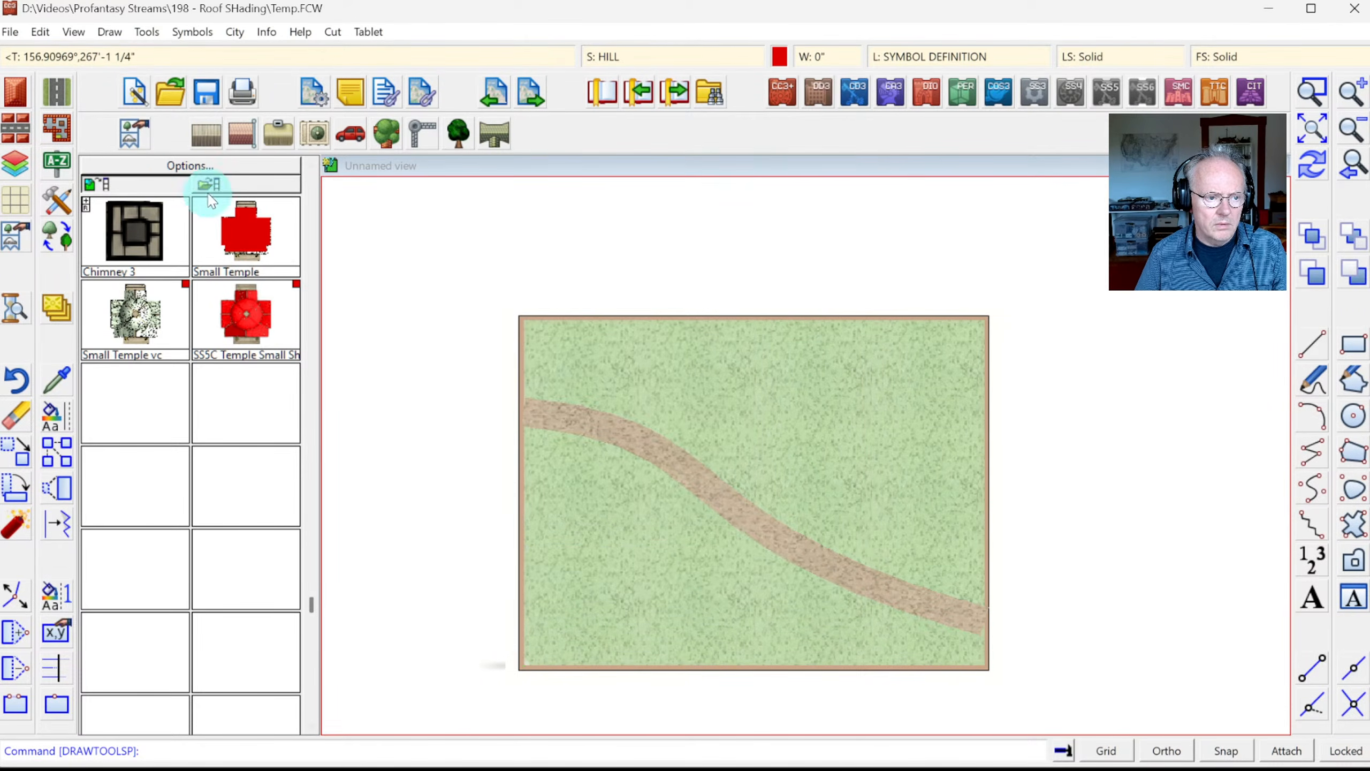
{"action": "scroll", "coordinate": [210, 200], "scroll_direction": "up", "scroll_amount": 10}
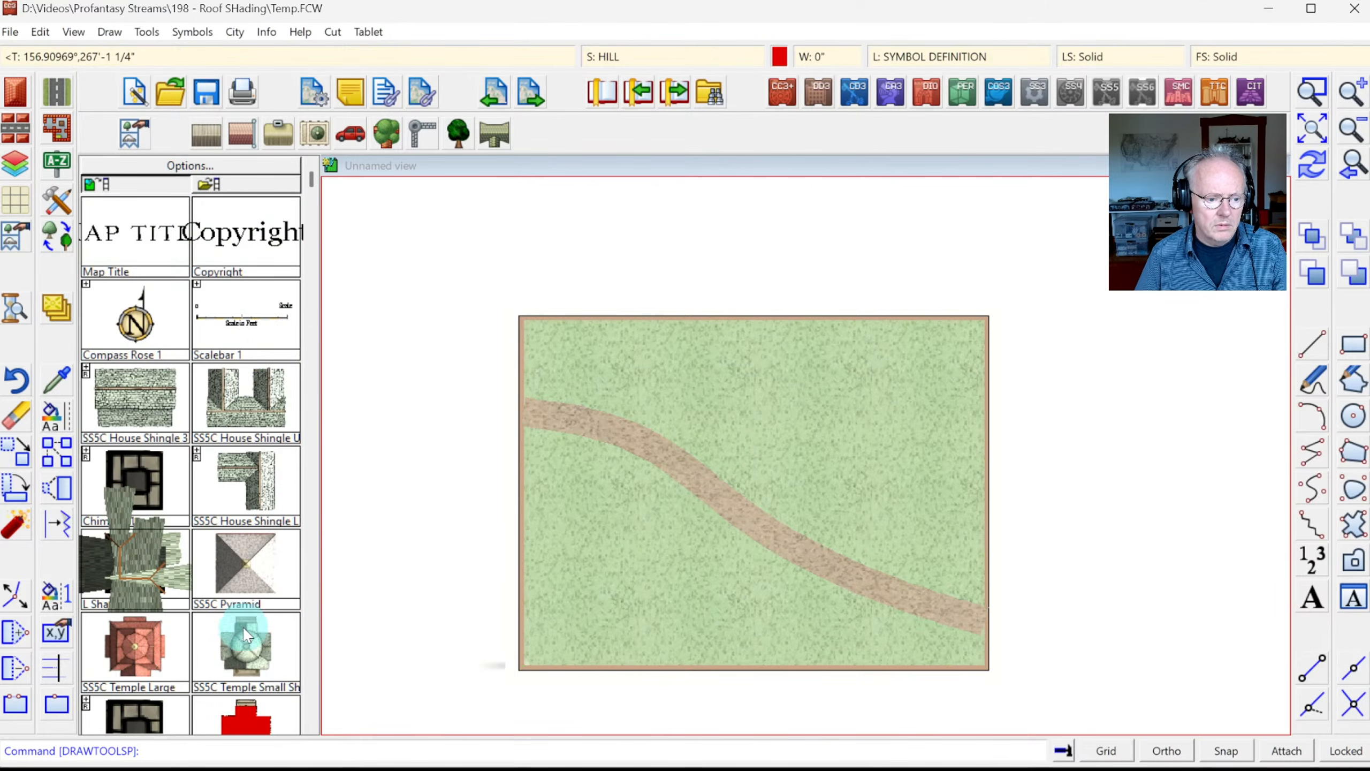
{"action": "scroll", "coordinate": [245, 634], "scroll_direction": "down", "scroll_amount": 1}
{"action": "scroll", "coordinate": [337, 680], "scroll_direction": "down", "scroll_amount": 1}
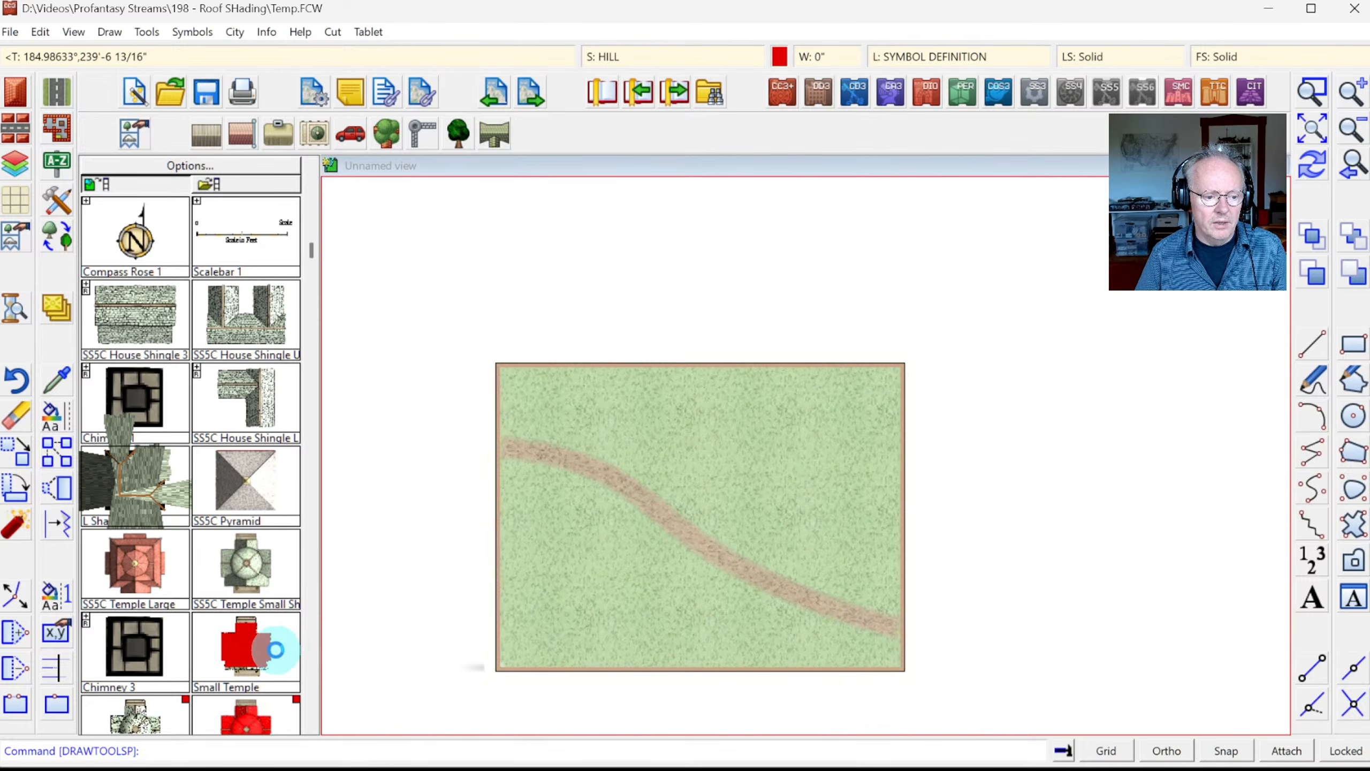
{"action": "left_click", "coordinate": [258, 648]}
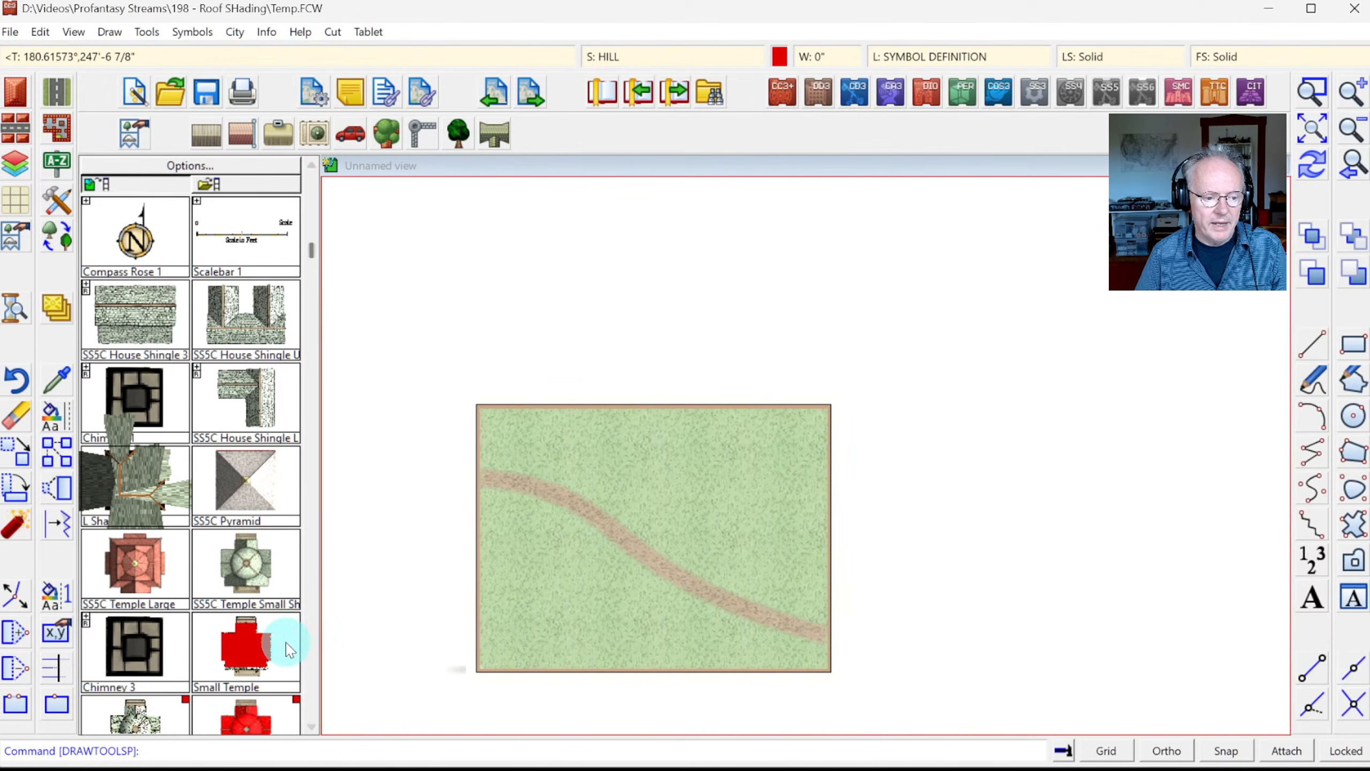
Step: Reopen the Small Temple symbol for editing through the Symbol Manager
{"action": "left_click", "coordinate": [192, 31]}
{"action": "left_click", "coordinate": [245, 54]}
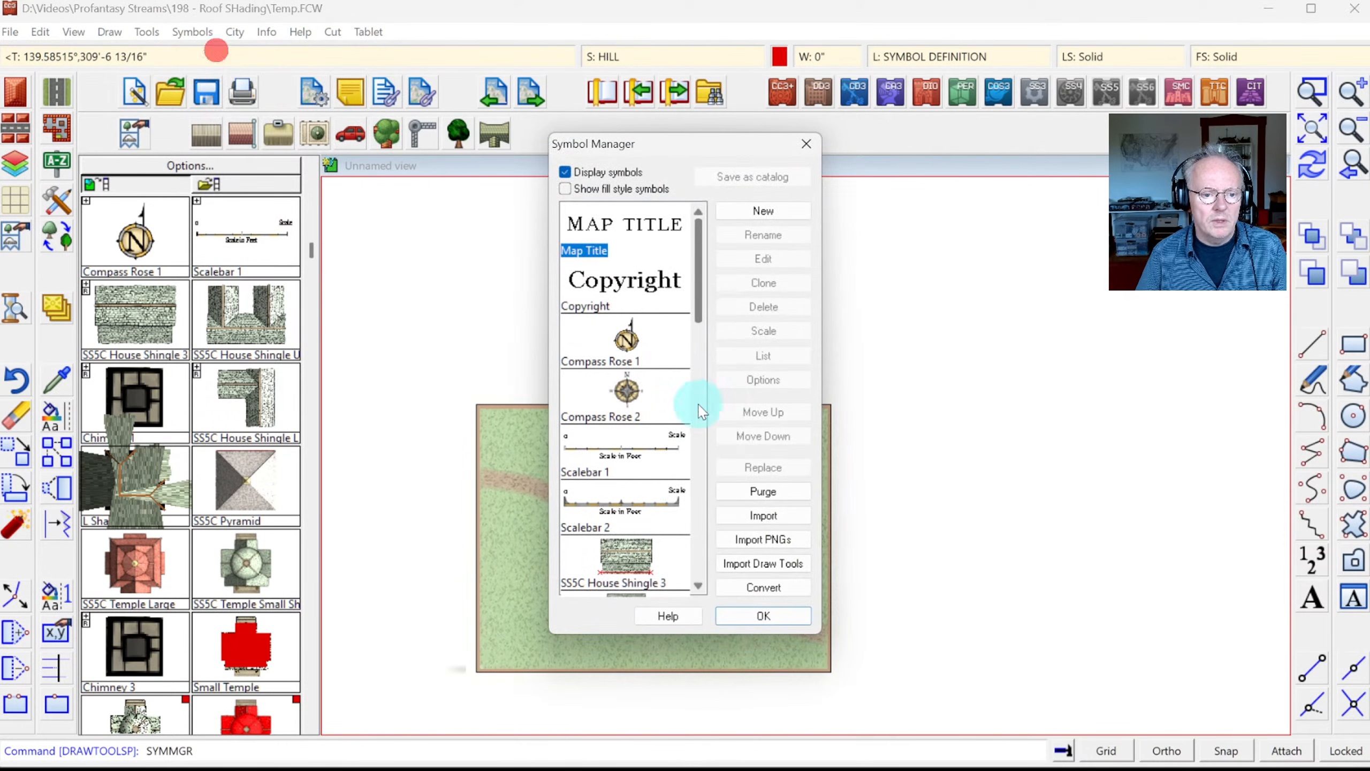
{"action": "left_click_drag", "start_coordinate": [696, 305], "coordinate": [697, 553]}
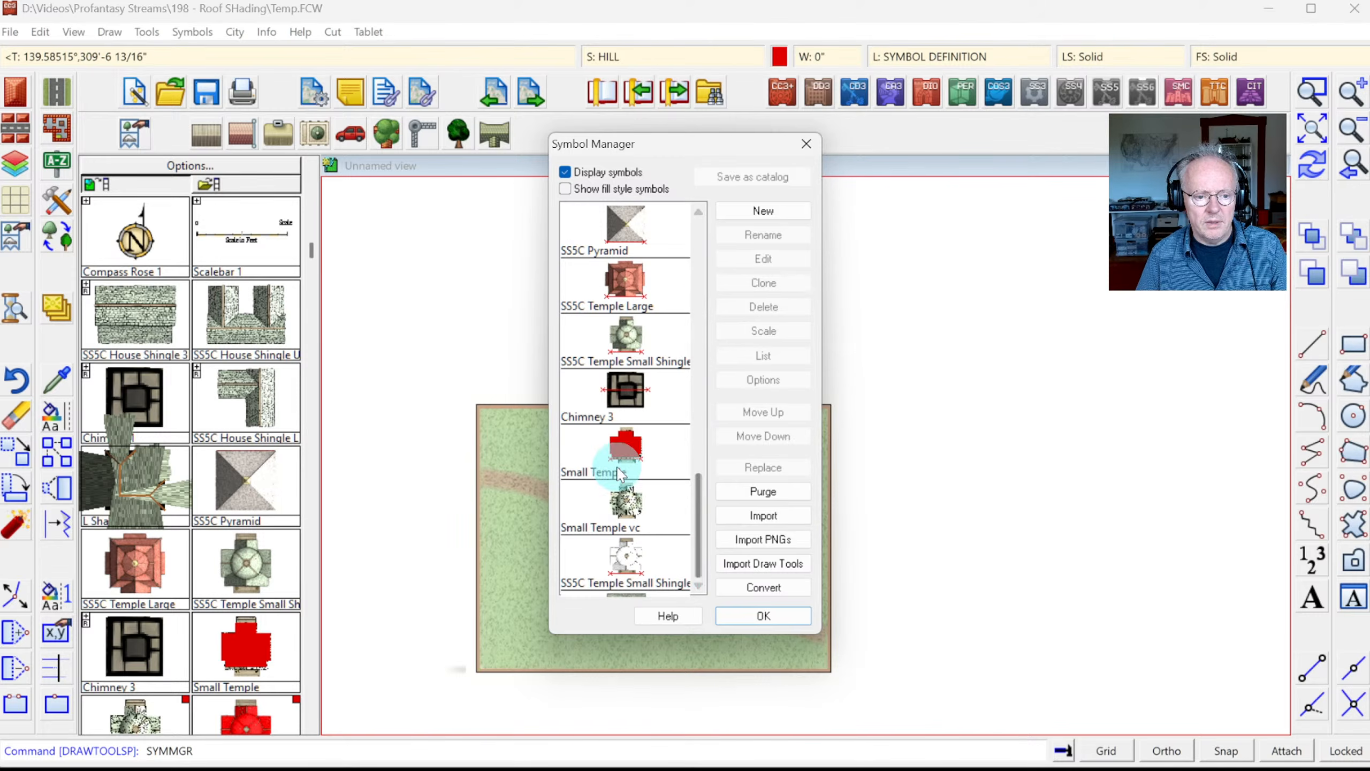
{"action": "left_click", "coordinate": [609, 464]}
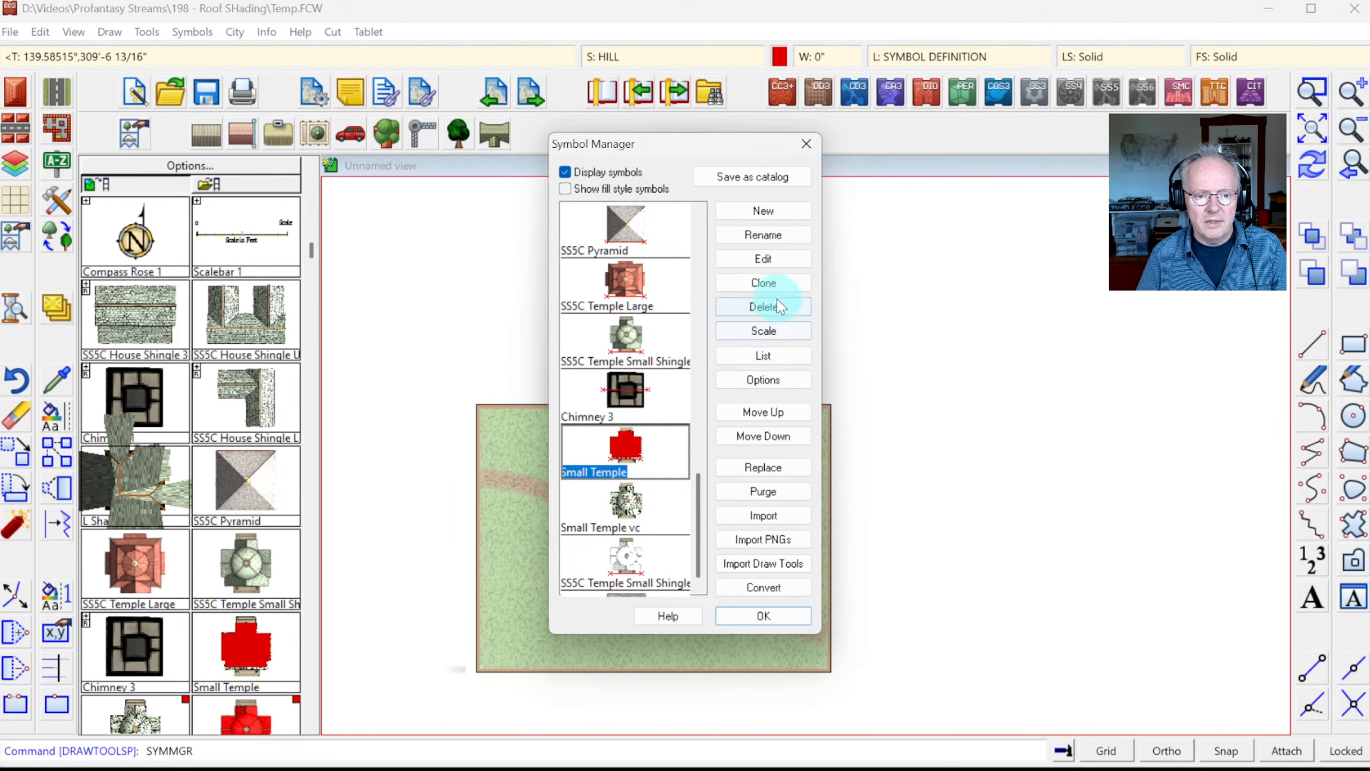
{"action": "left_click", "coordinate": [763, 258]}
{"action": "left_click", "coordinate": [468, 279]}
{"action": "left_click", "coordinate": [1028, 692]}
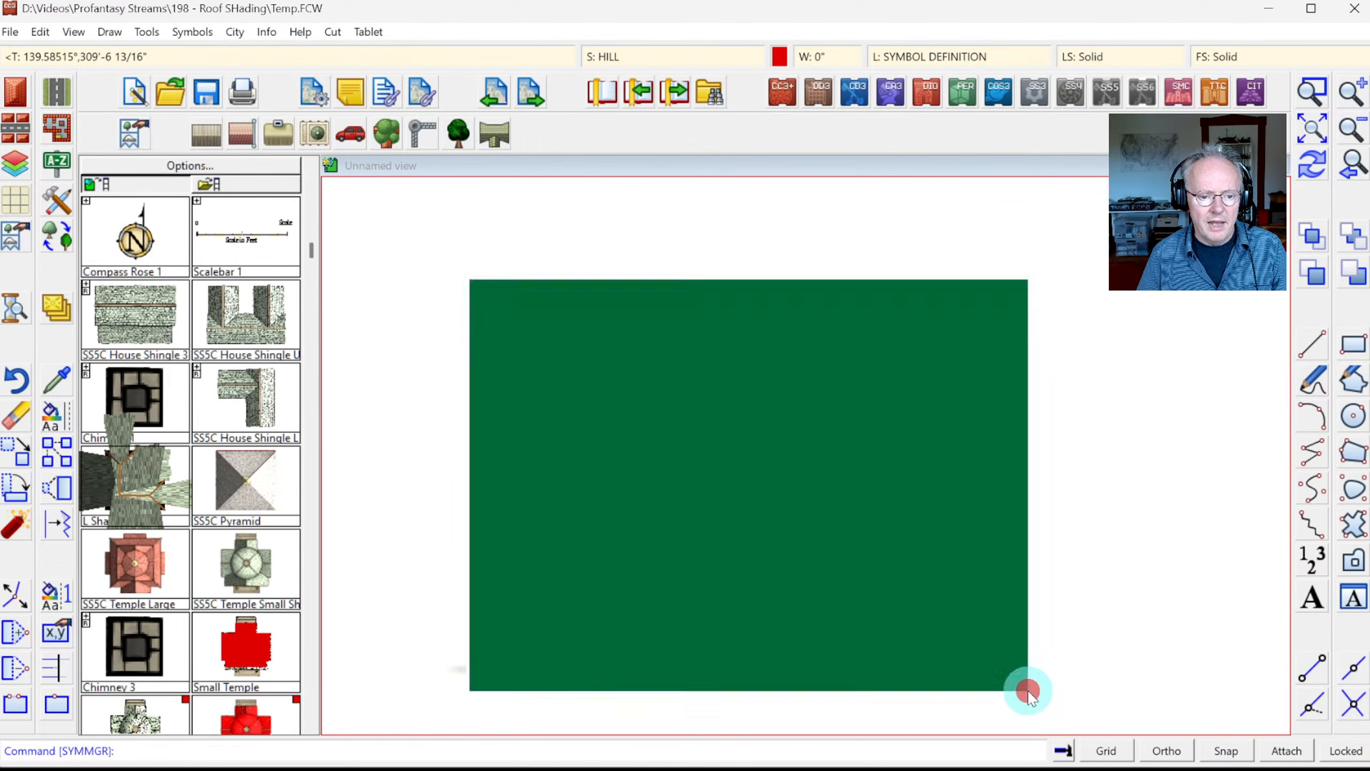
Step: Make STRUCTURES (COLORS) the current layer and apply an edit to the temple's red roof fill
{"action": "left_click", "coordinate": [939, 60]}
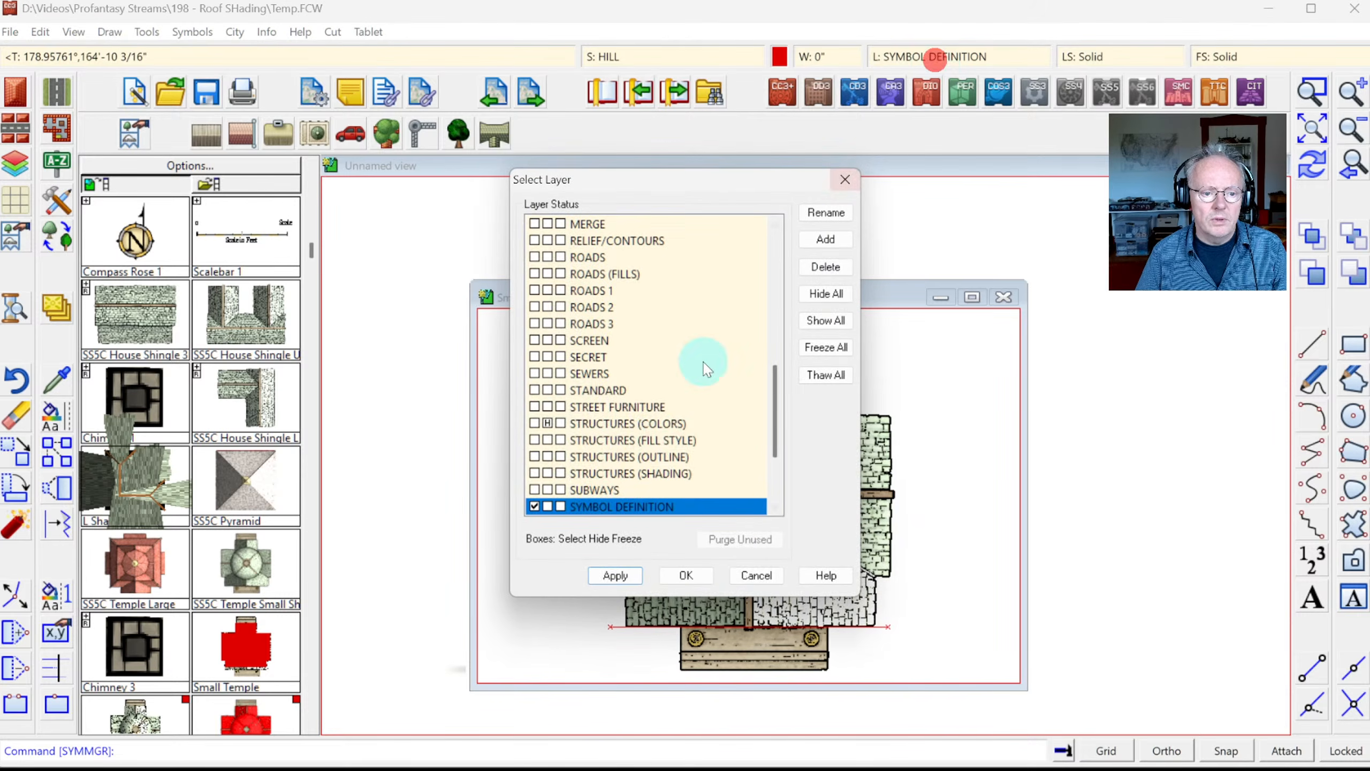
{"action": "left_click", "coordinate": [547, 424]}
{"action": "left_click", "coordinate": [547, 425]}
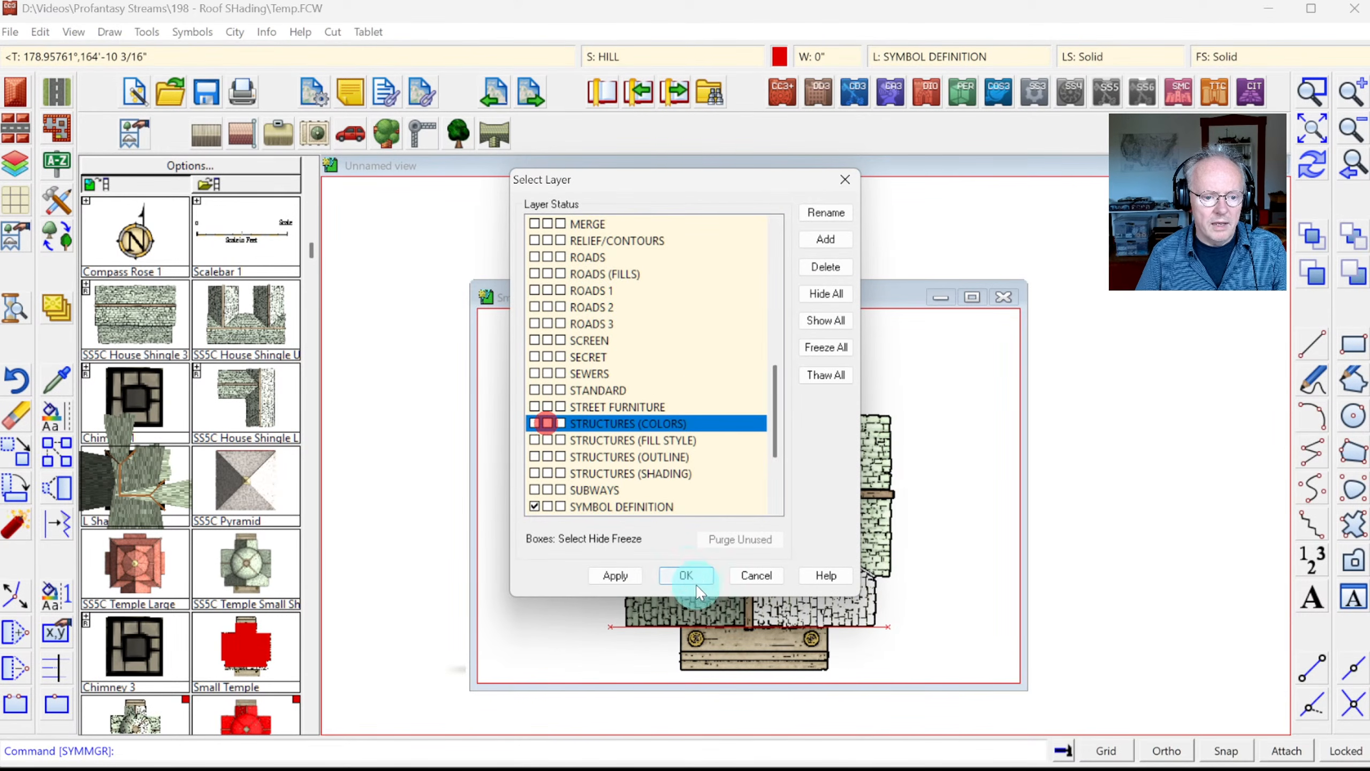
{"action": "left_click", "coordinate": [681, 576]}
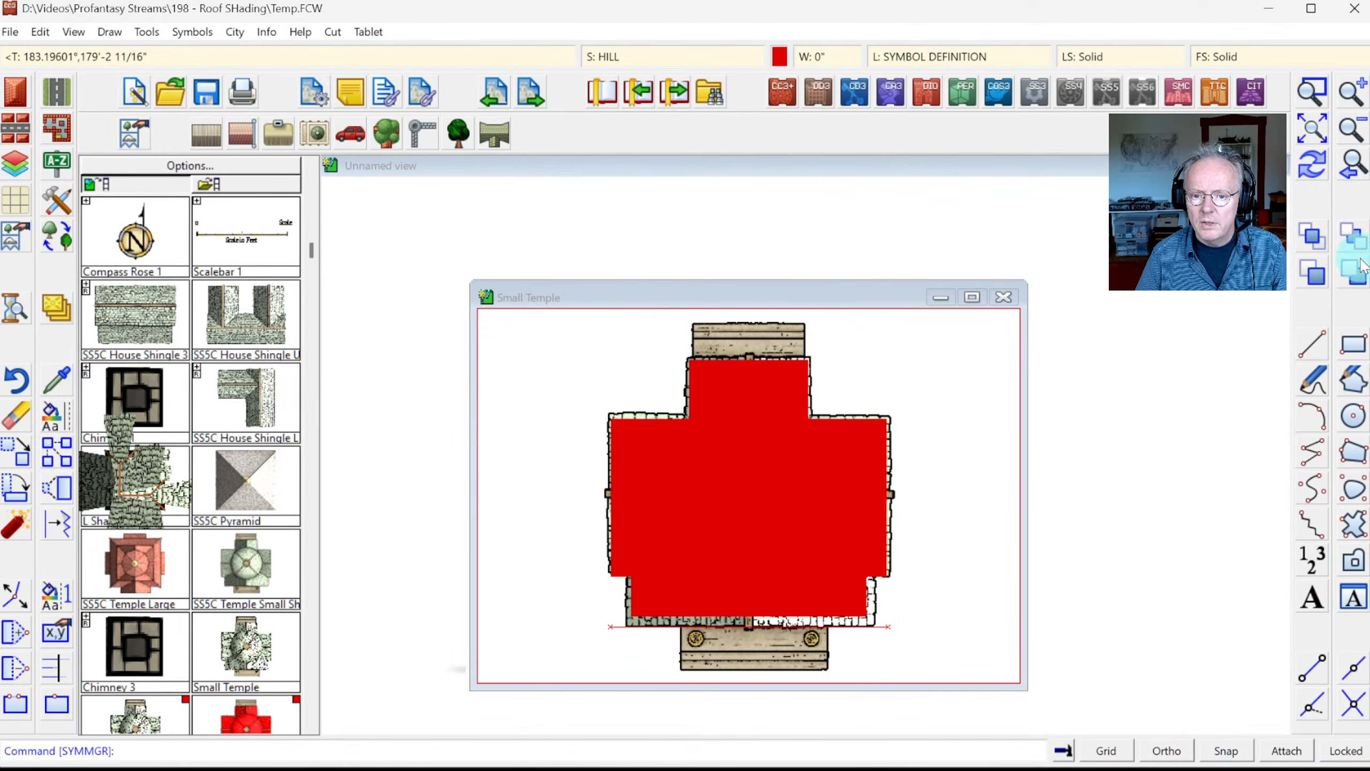
{"action": "left_click", "coordinate": [1355, 268]}
{"action": "left_click", "coordinate": [730, 355]}
{"action": "right_click", "coordinate": [935, 345]}
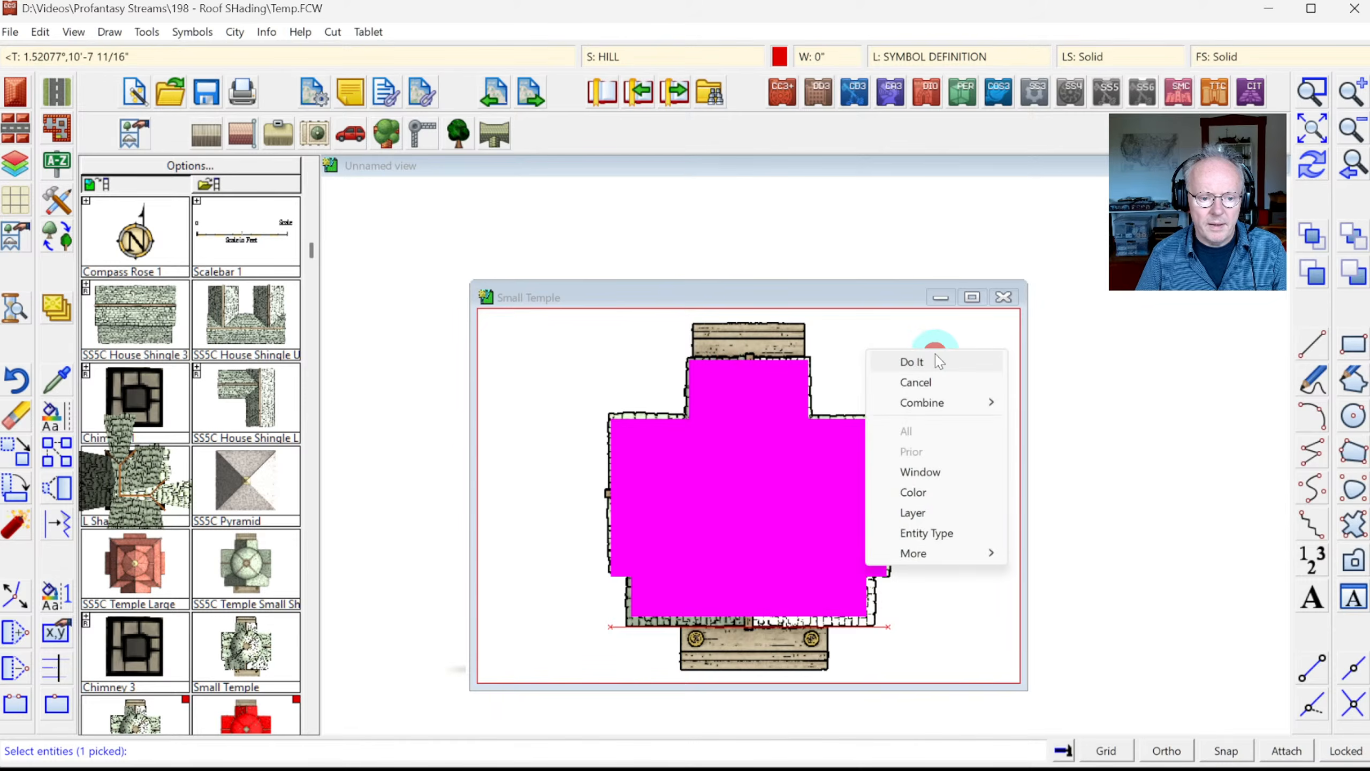
{"action": "left_click", "coordinate": [937, 360]}
Step: Adjust the STRUCTURES (COLORS) layer settings, then close the Small Temple editor keeping the changes
{"action": "left_click", "coordinate": [928, 50]}
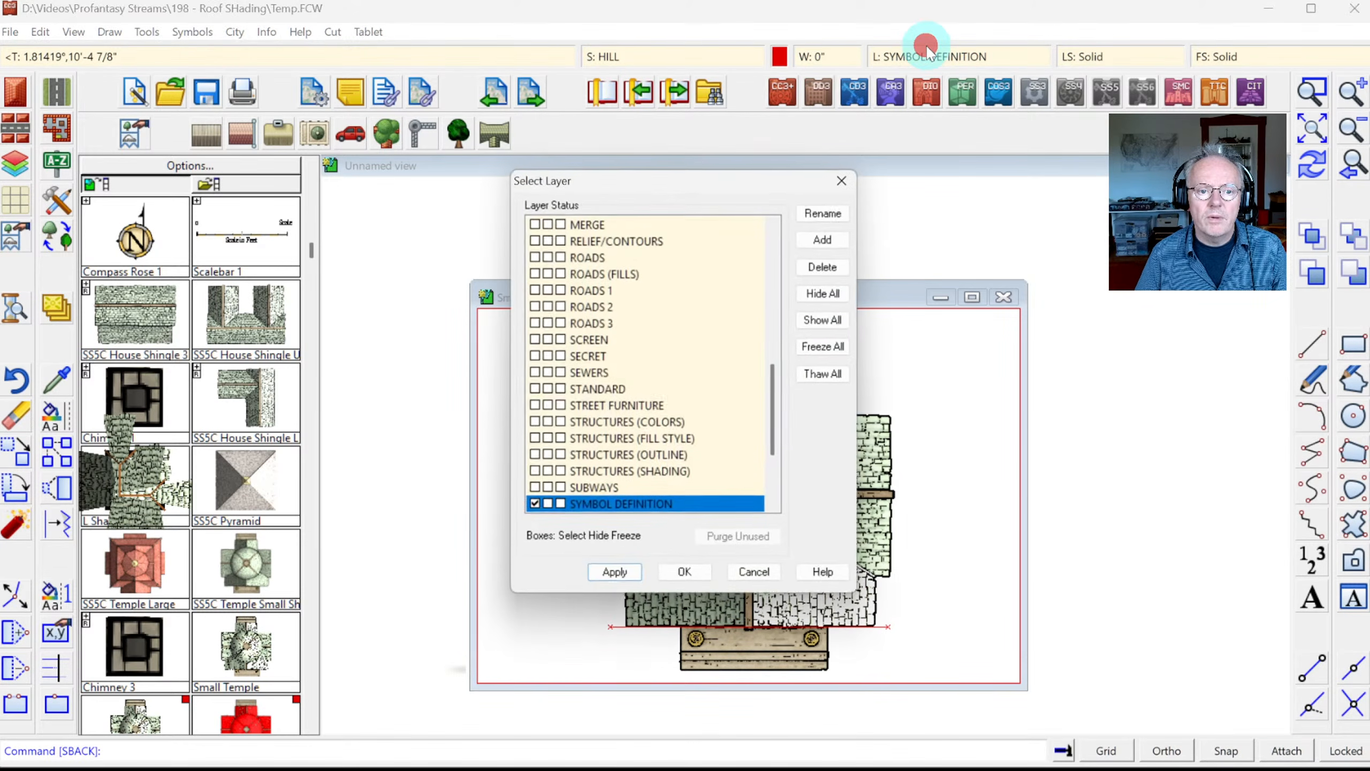
{"action": "left_click", "coordinate": [548, 423]}
{"action": "left_click", "coordinate": [757, 575]}
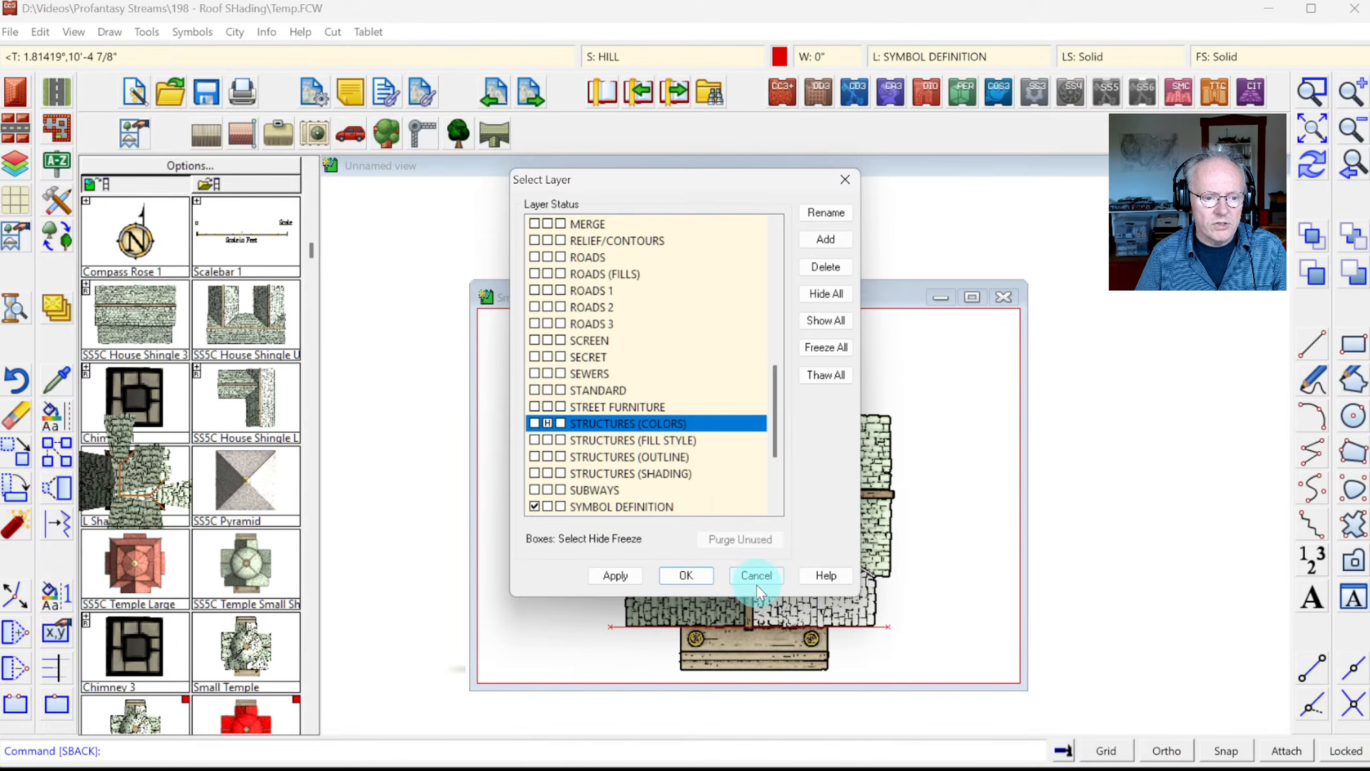
{"action": "left_click", "coordinate": [701, 580]}
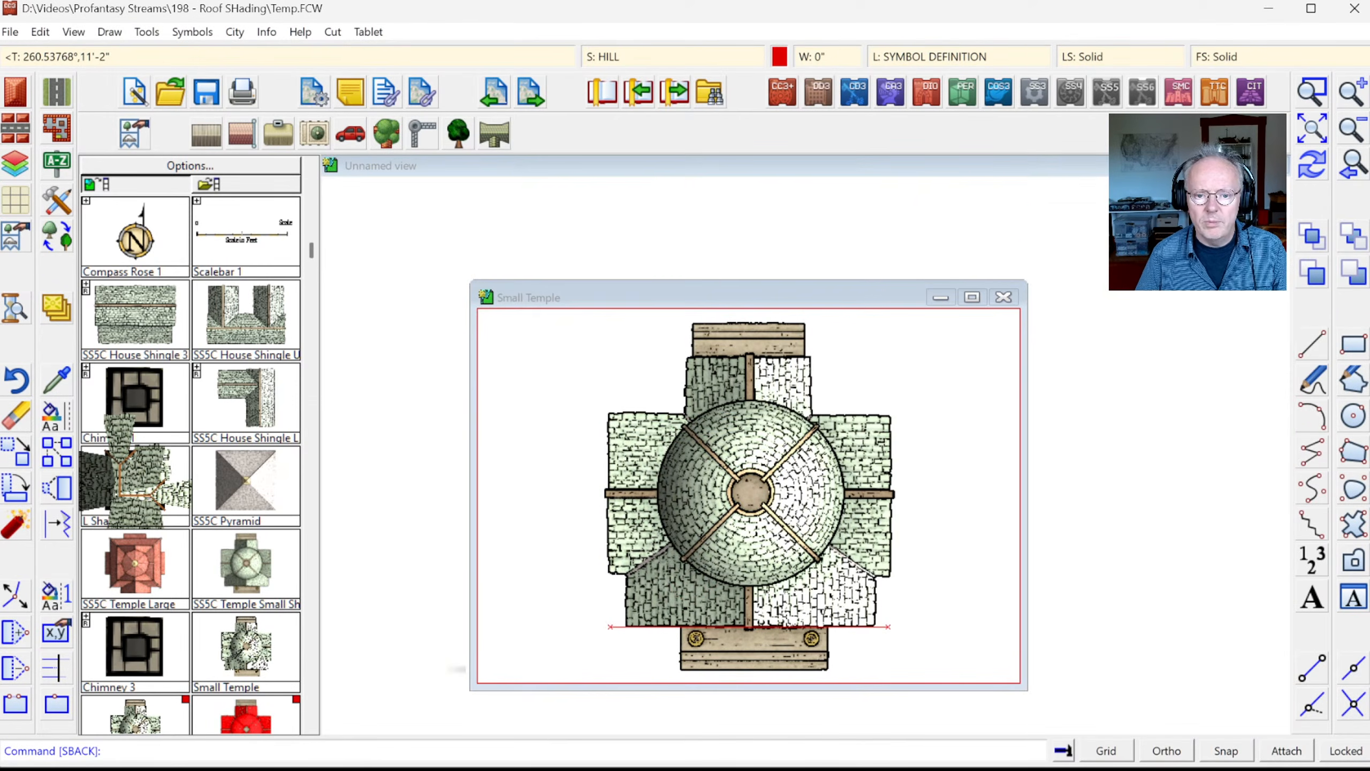
{"action": "left_click", "coordinate": [312, 726]}
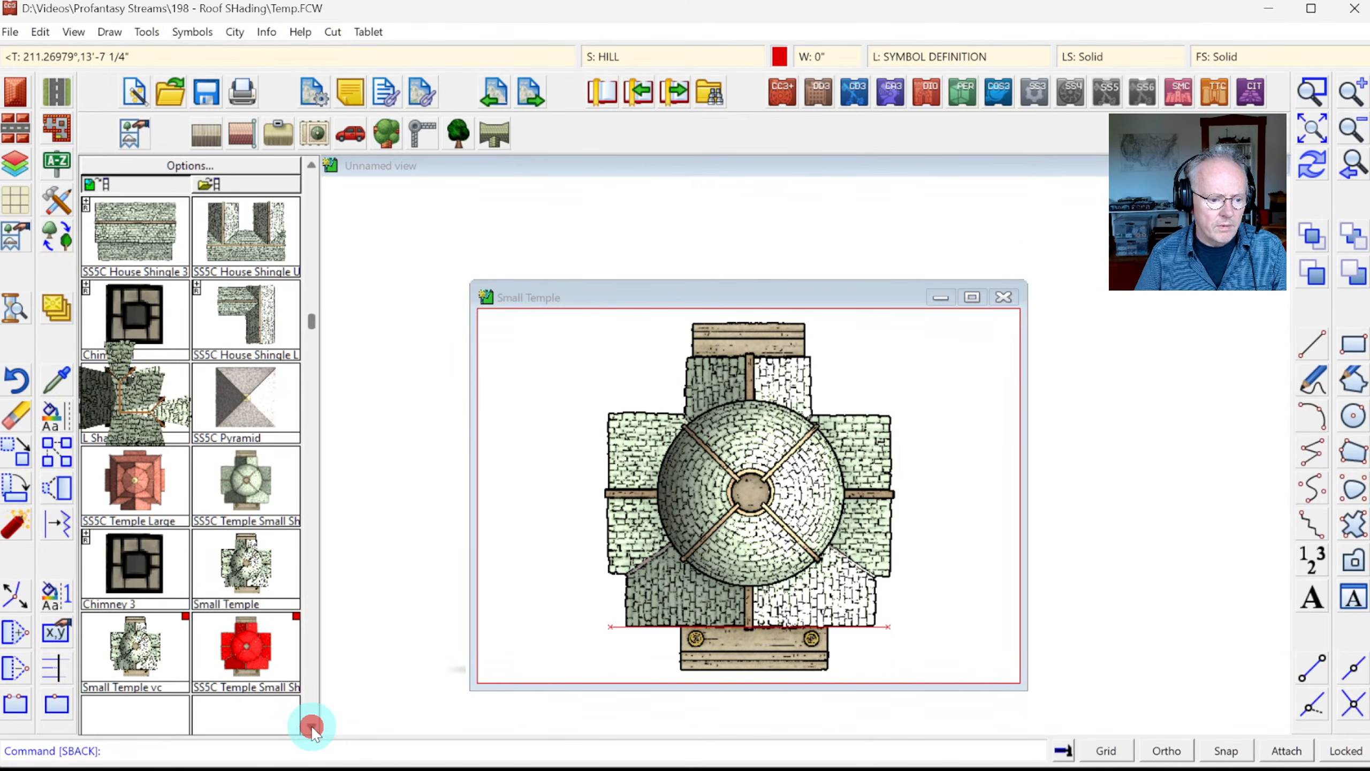
{"action": "left_click", "coordinate": [312, 726]}
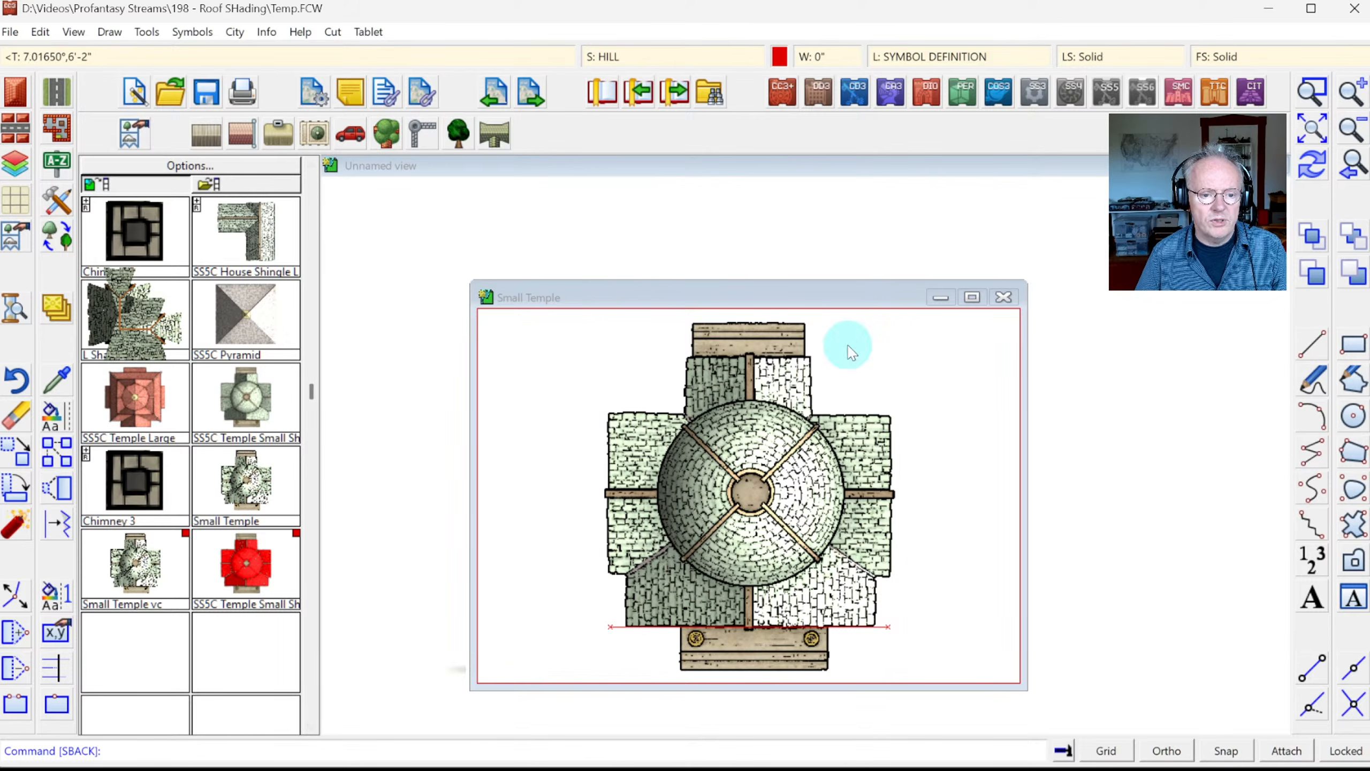
{"action": "left_click", "coordinate": [1005, 297]}
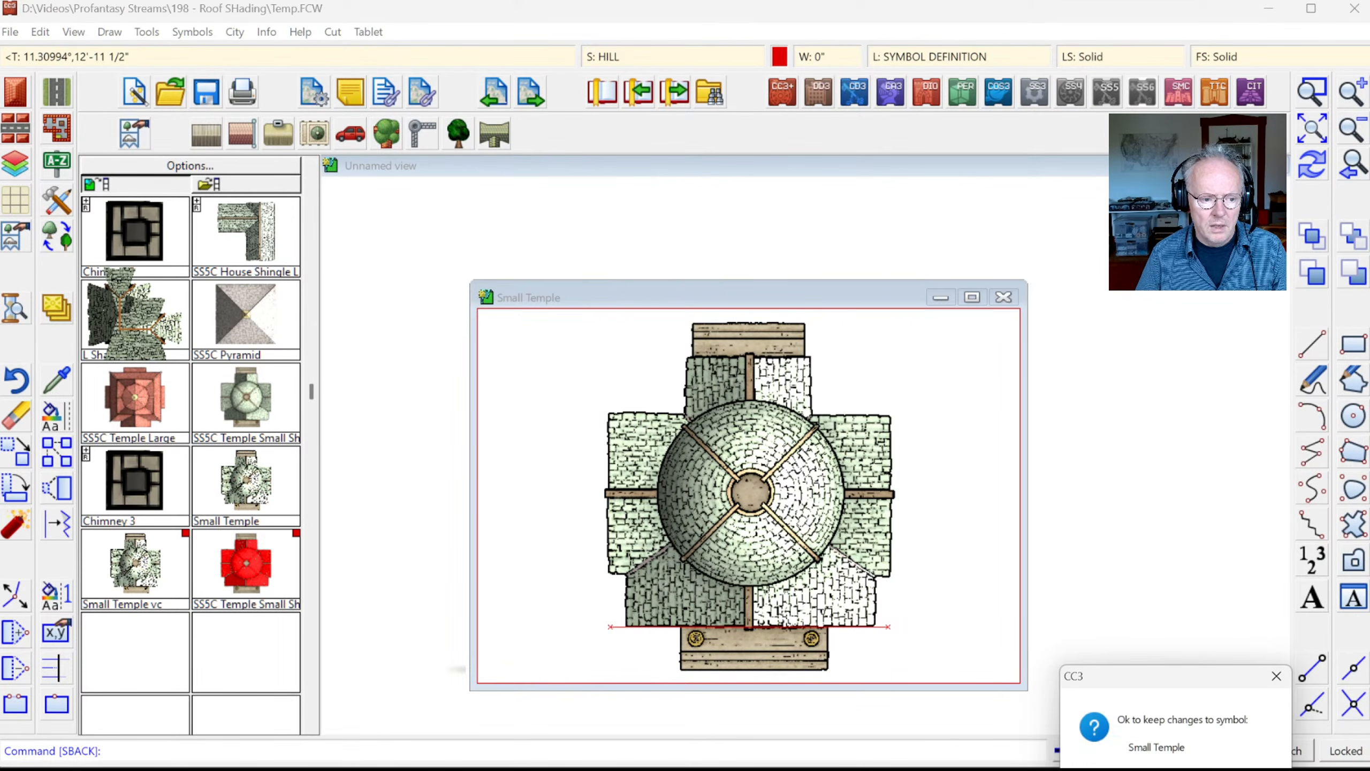
{"action": "left_click", "coordinate": [1117, 768]}
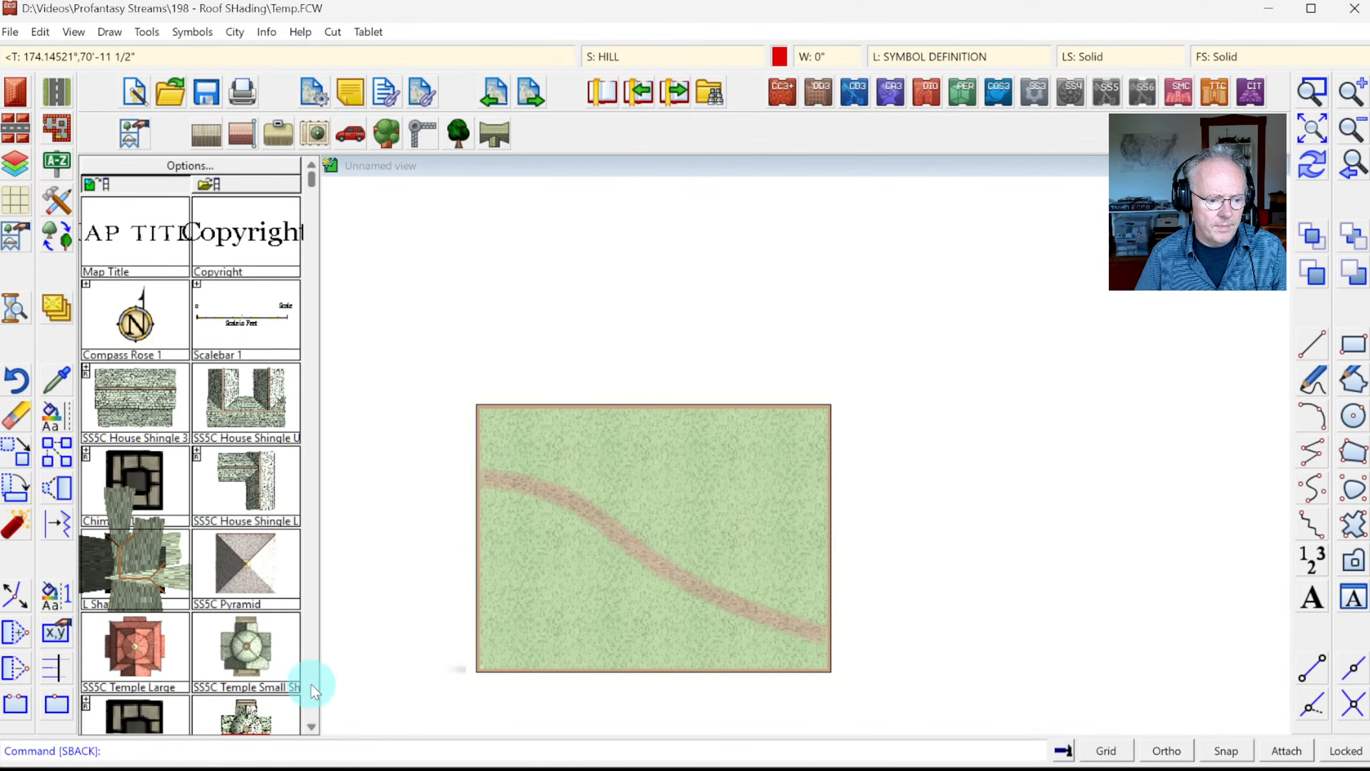
Step: Place a Small Temple on the road, then redraw and zoom in to check it
{"action": "left_click", "coordinate": [312, 684]}
{"action": "left_click", "coordinate": [245, 229]}
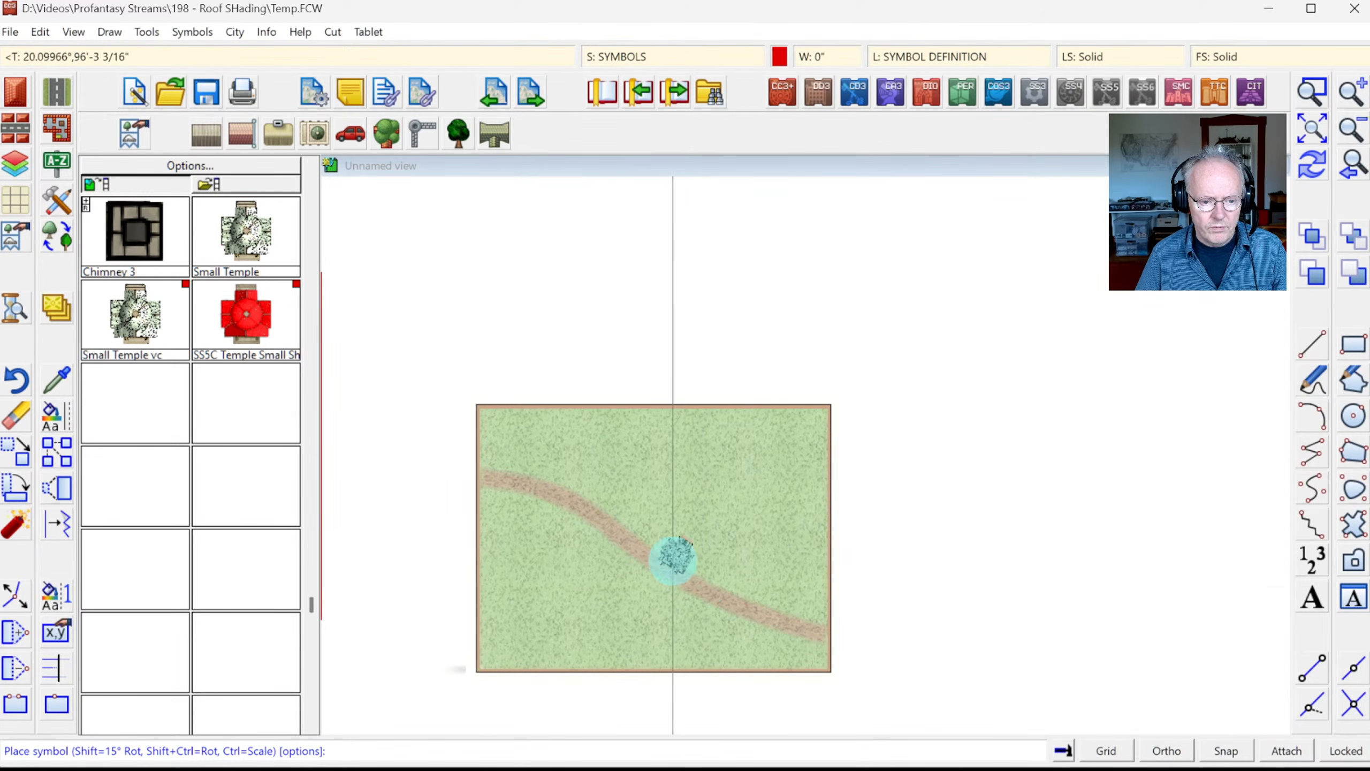
{"action": "left_click", "coordinate": [666, 562]}
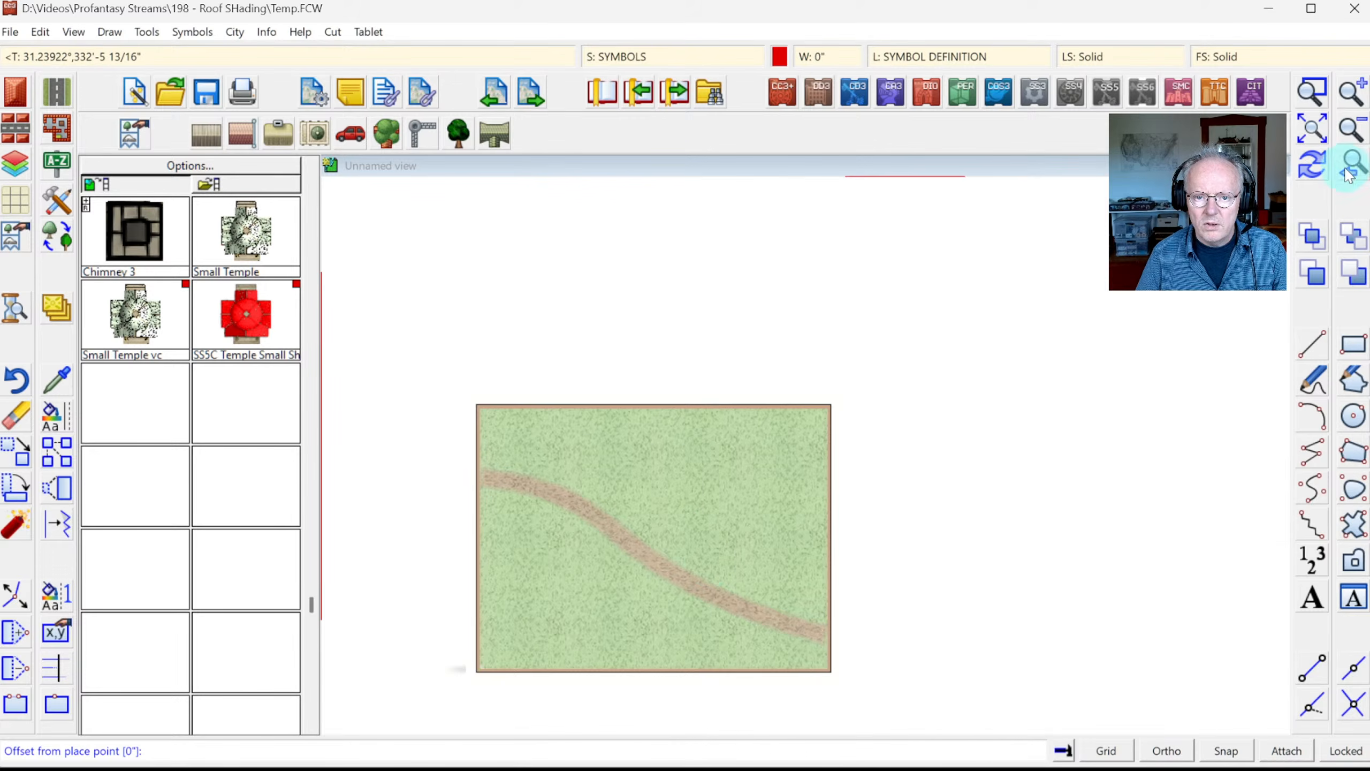
{"action": "left_click", "coordinate": [1312, 131]}
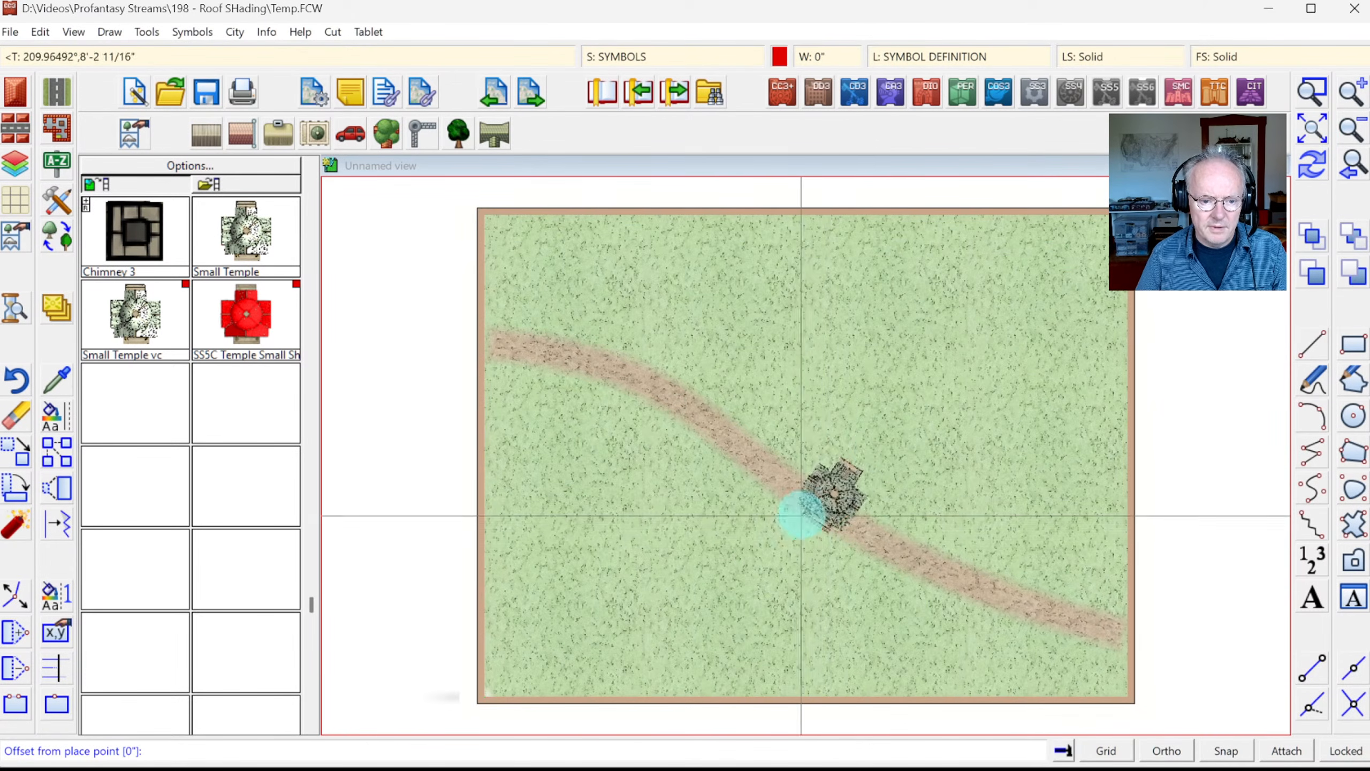
{"action": "left_click", "coordinate": [852, 491]}
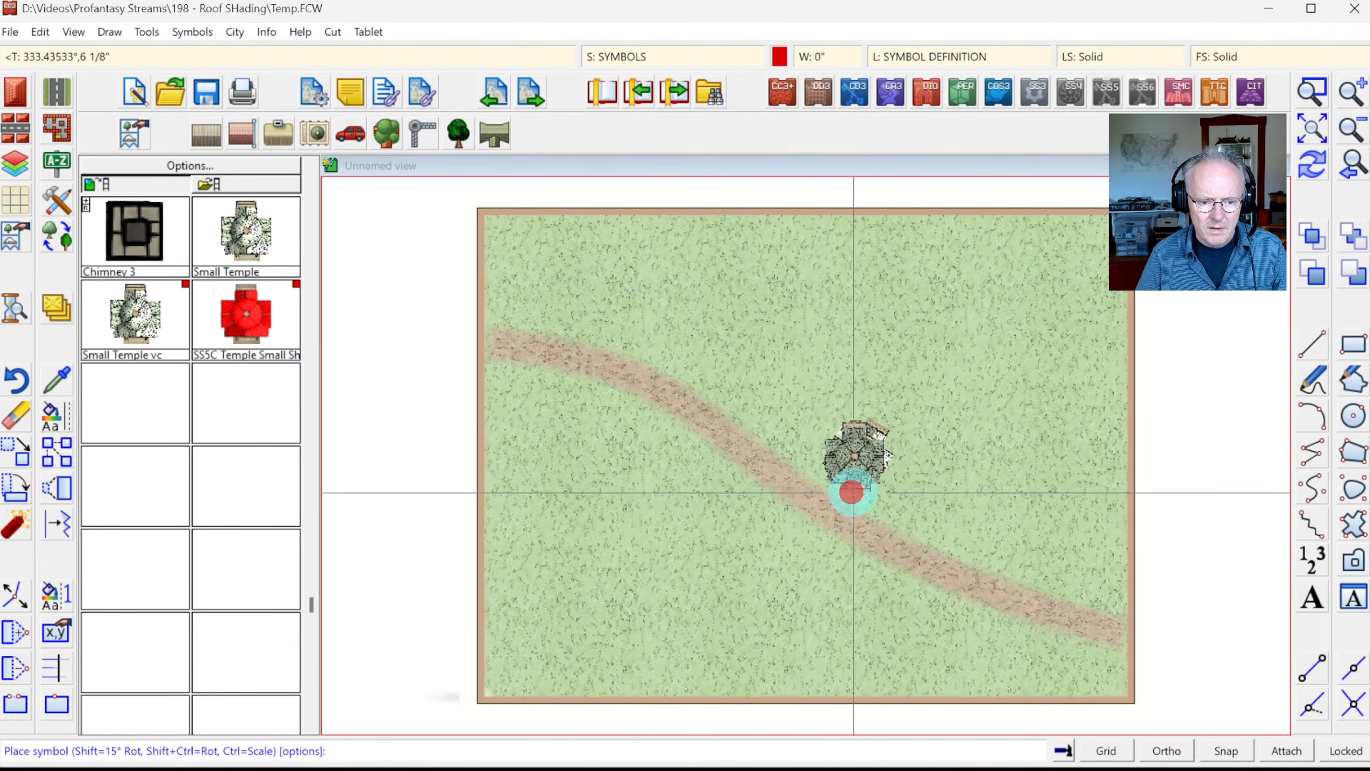
{"action": "left_click", "coordinate": [1312, 91]}
{"action": "left_click", "coordinate": [752, 397]}
{"action": "left_click", "coordinate": [931, 535]}
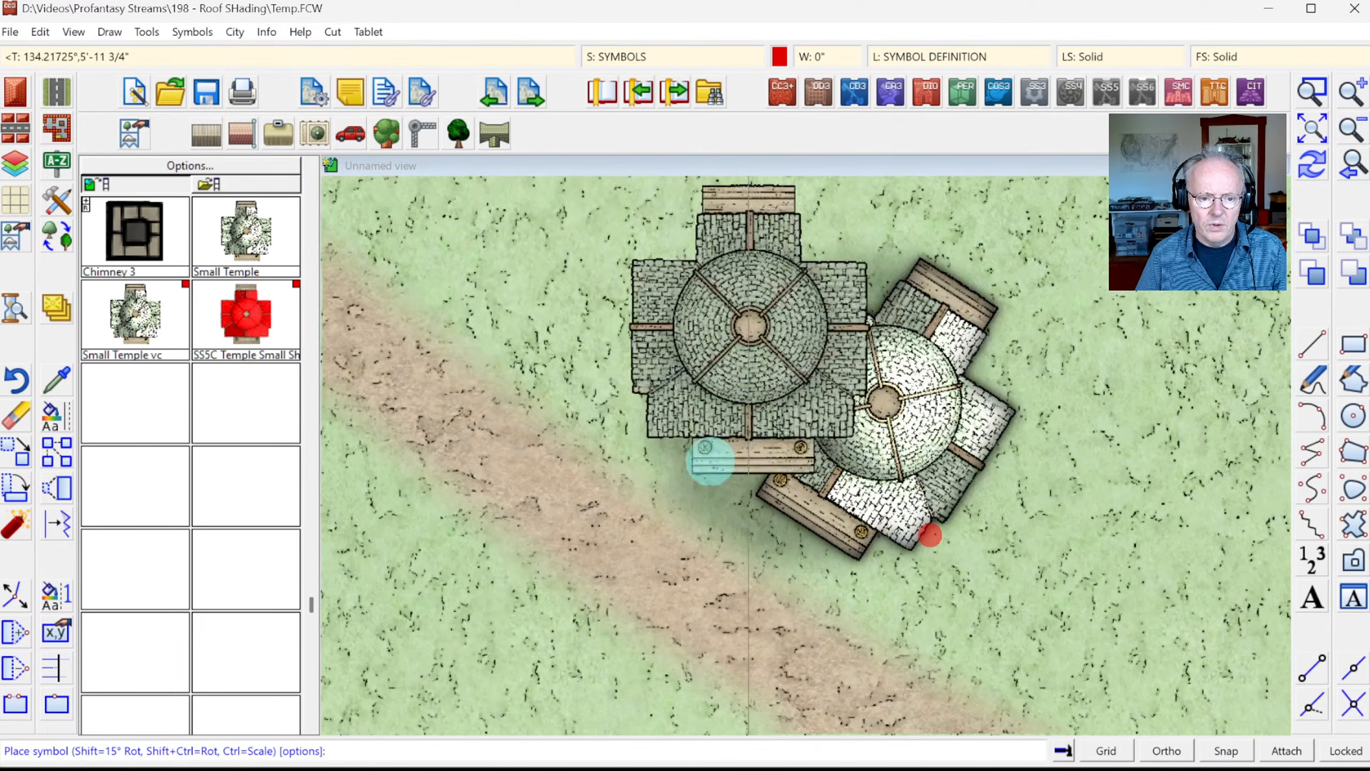
{"action": "key", "text": "Escape"}
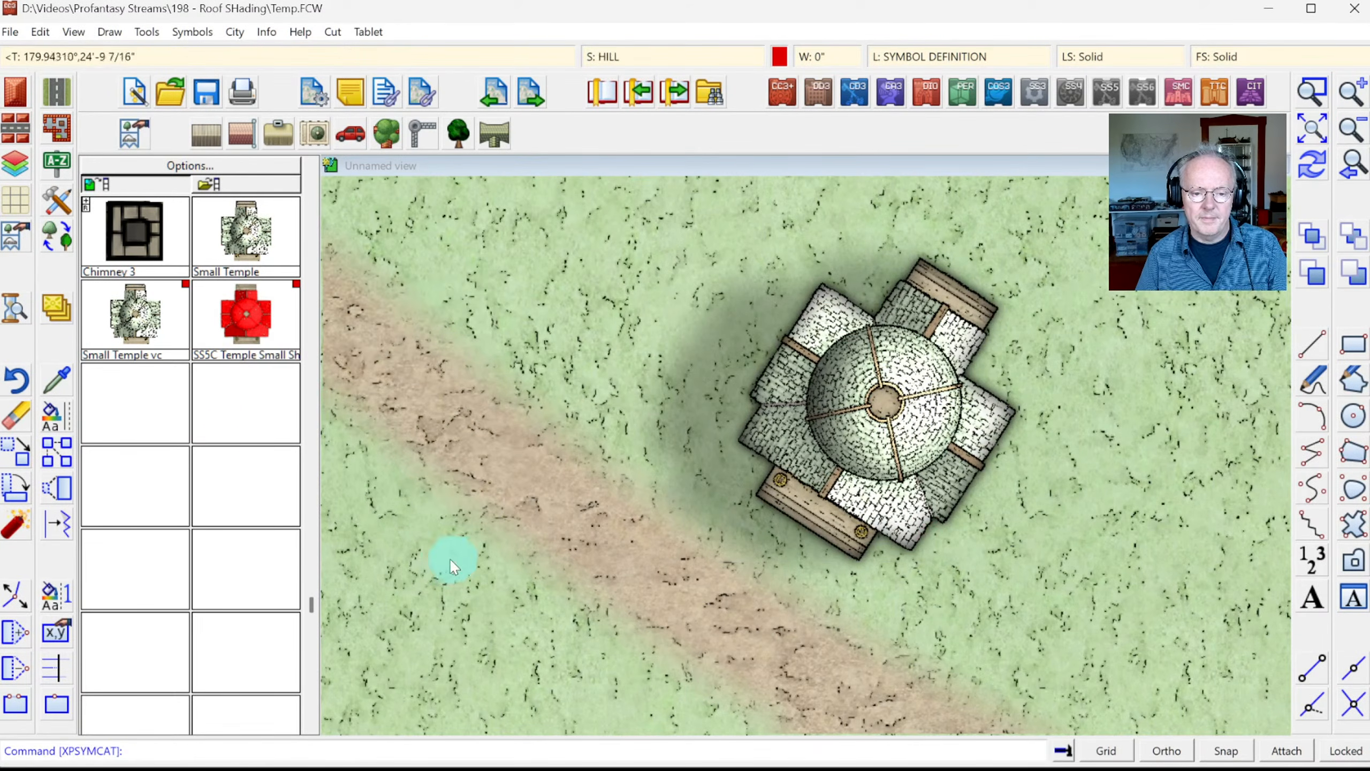
{"action": "left_click", "coordinate": [1312, 127]}
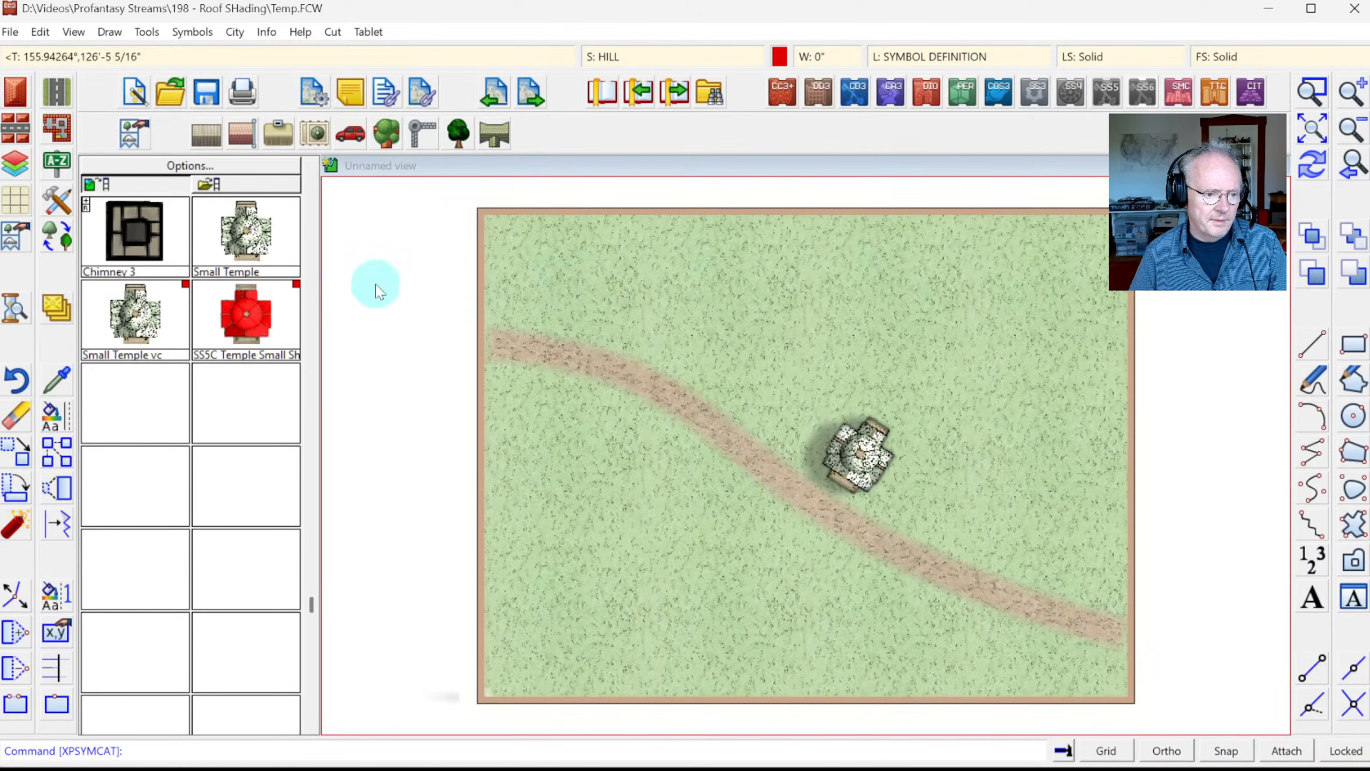
Step: Place a second, larger Small Temple rotated to follow the road just south of it
{"action": "left_click", "coordinate": [237, 230]}
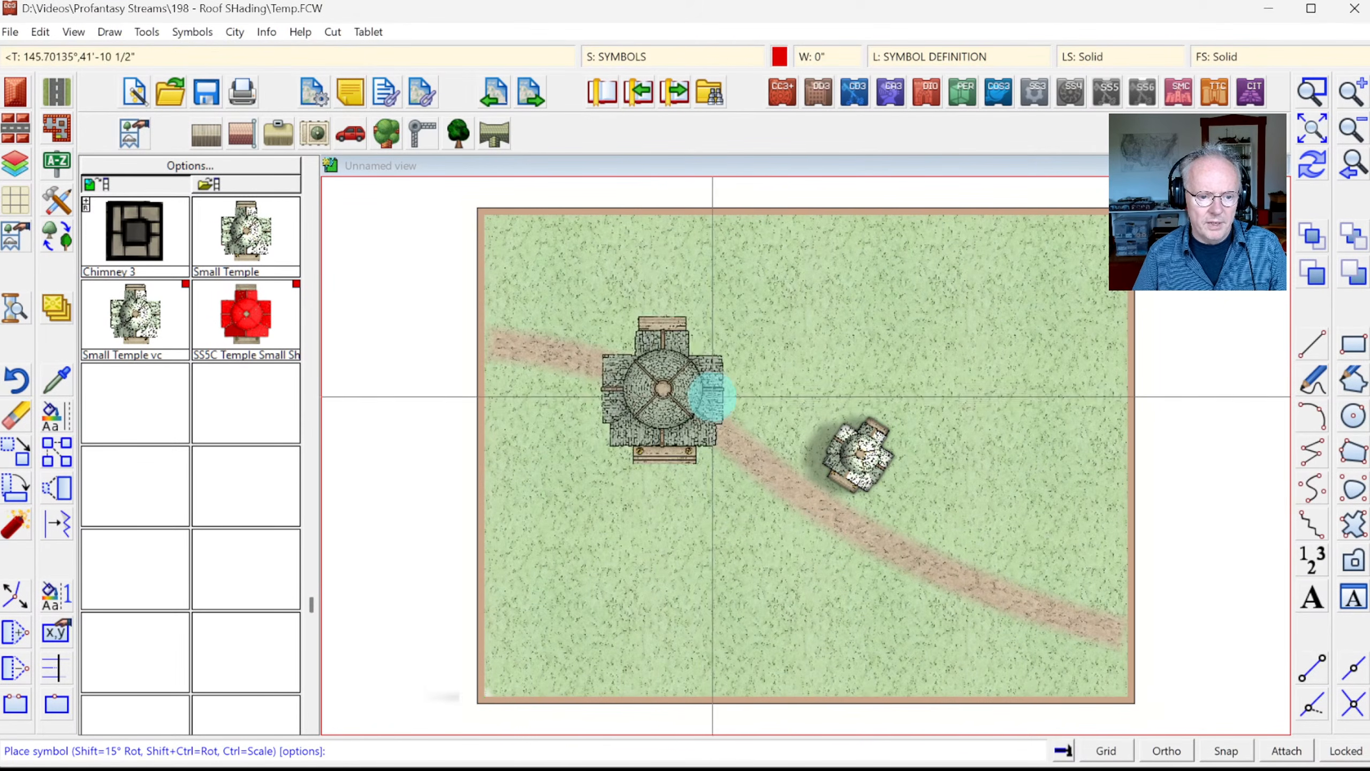
{"action": "left_click", "coordinate": [755, 465]}
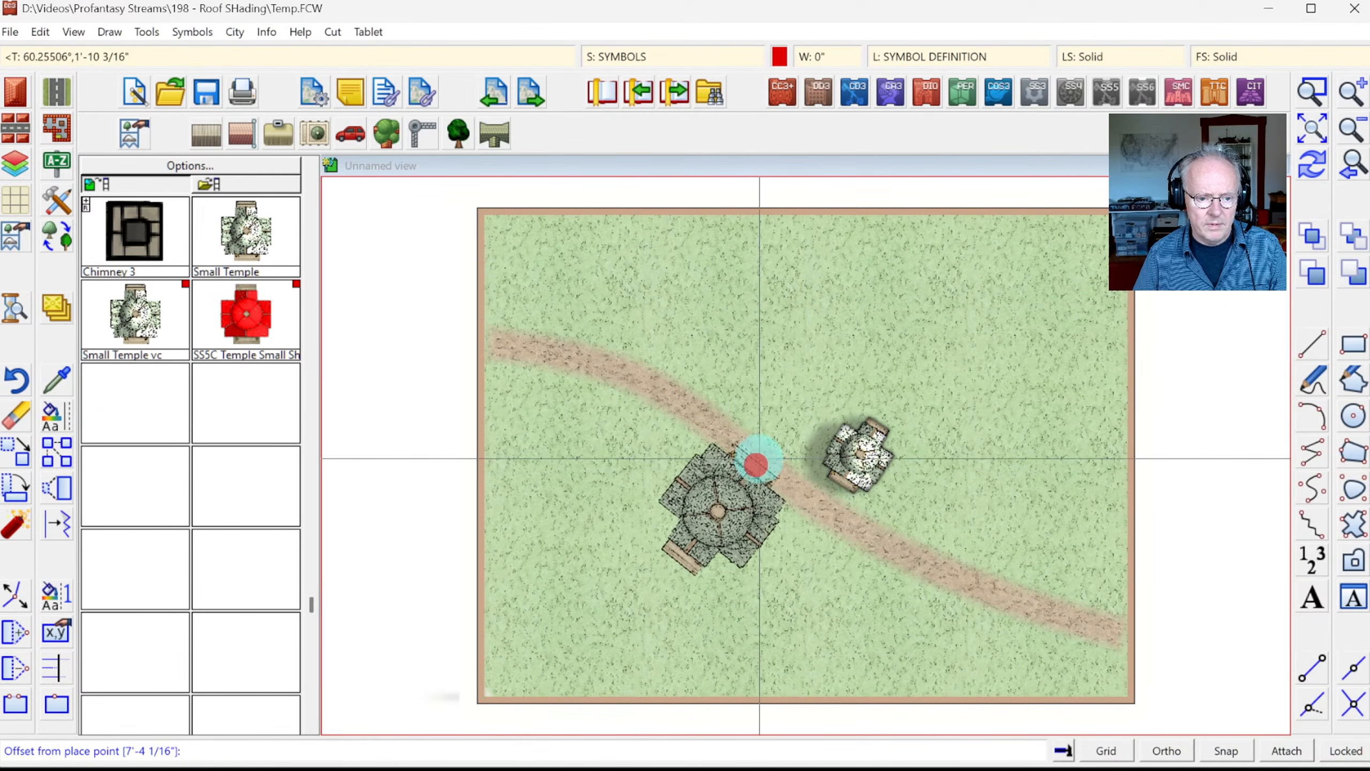
{"action": "left_click", "coordinate": [745, 477]}
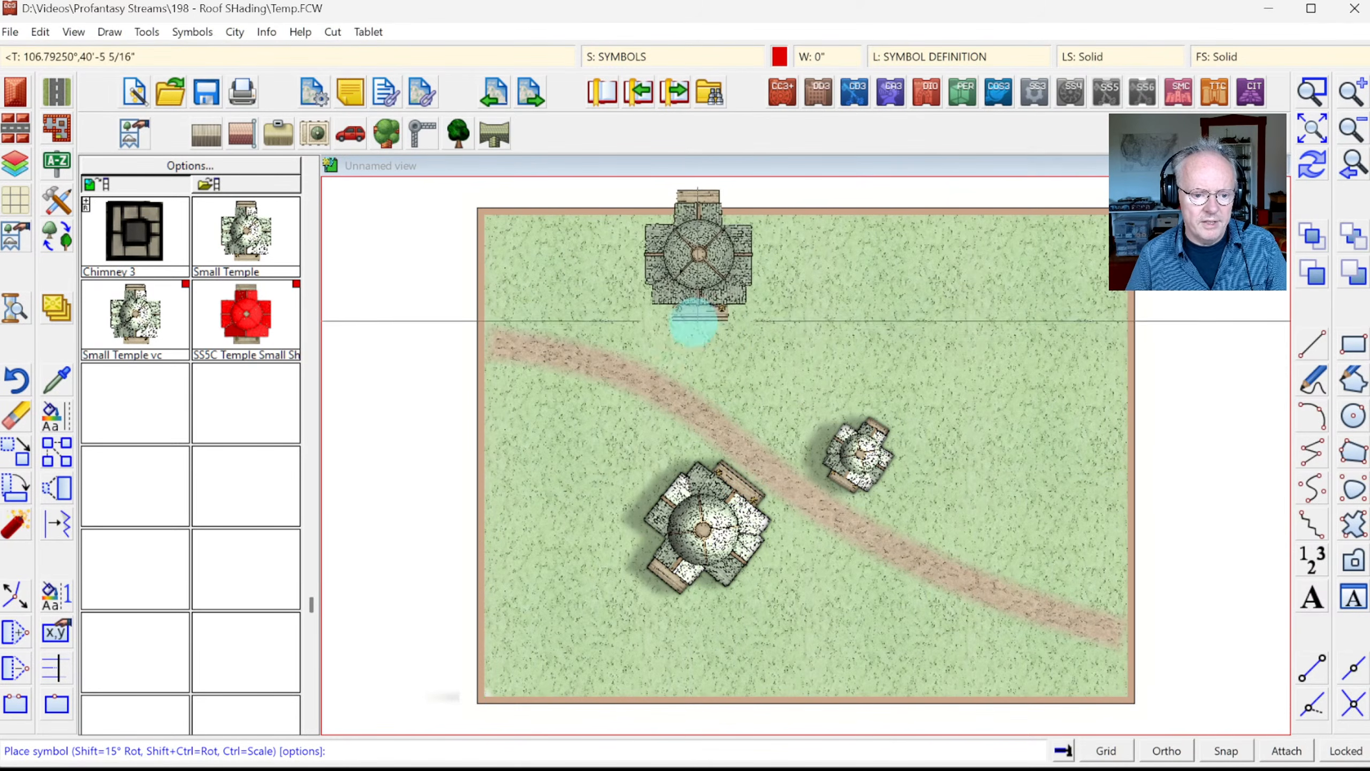
{"action": "right_click", "coordinate": [667, 352]}
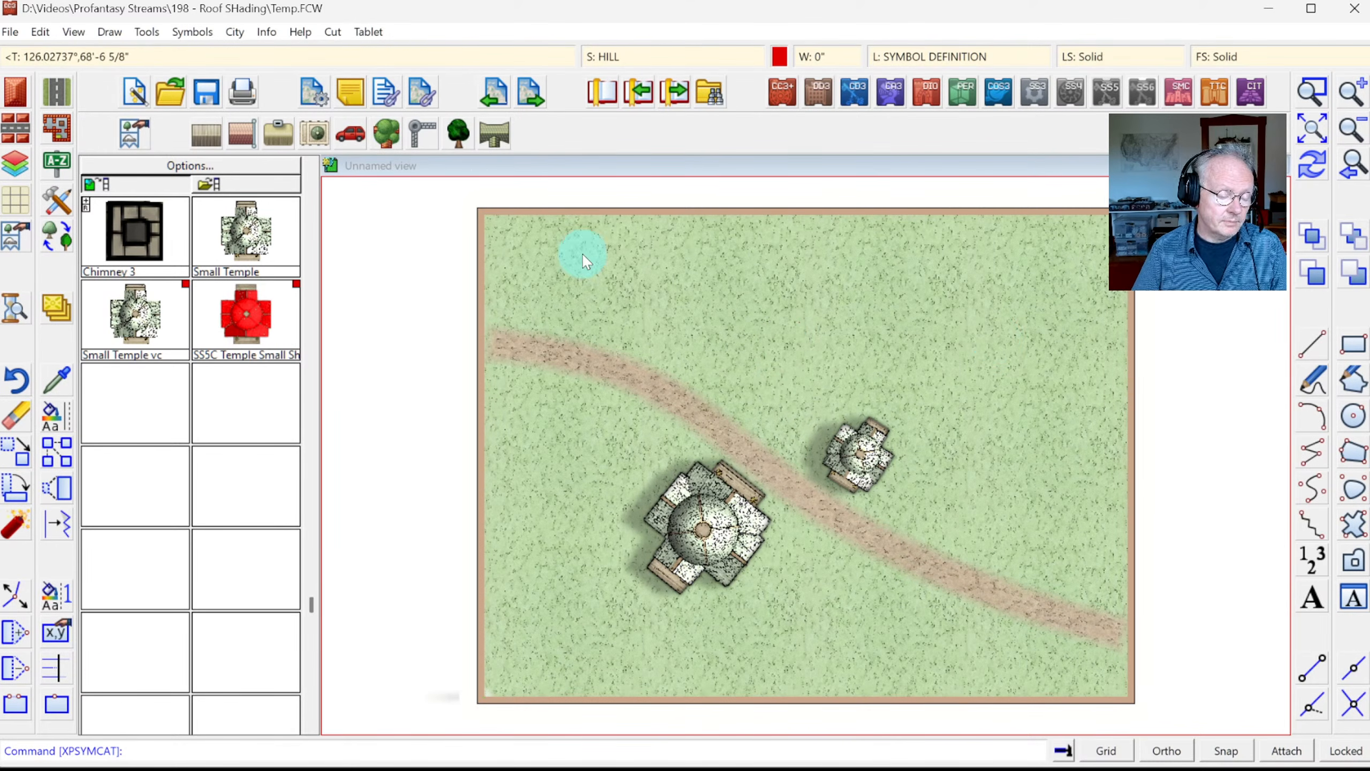
{"action": "left_click", "coordinate": [189, 31]}
Step: Delete the Small Temple vc definition in the Symbol Manager and start cloning Small Temple
{"action": "left_click", "coordinate": [238, 53]}
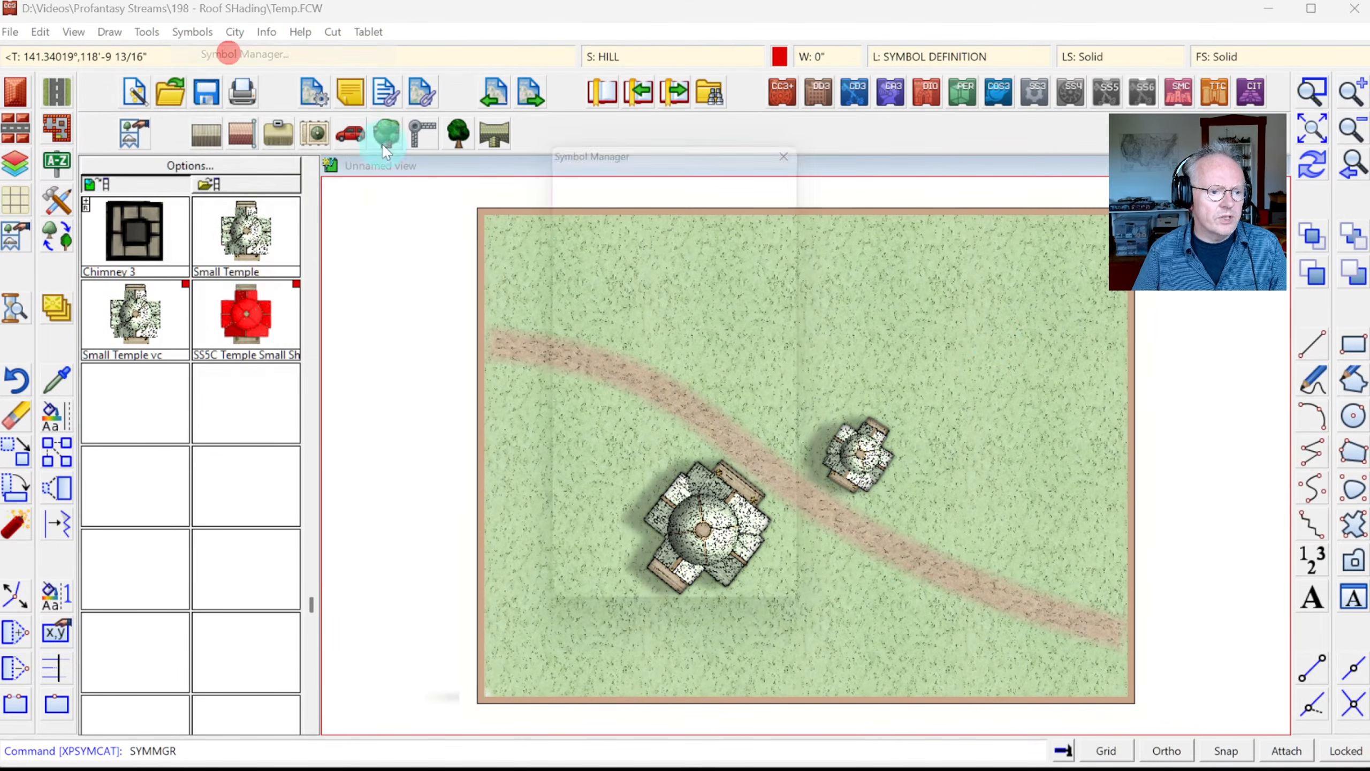
{"action": "left_click_drag", "start_coordinate": [696, 278], "coordinate": [694, 561]}
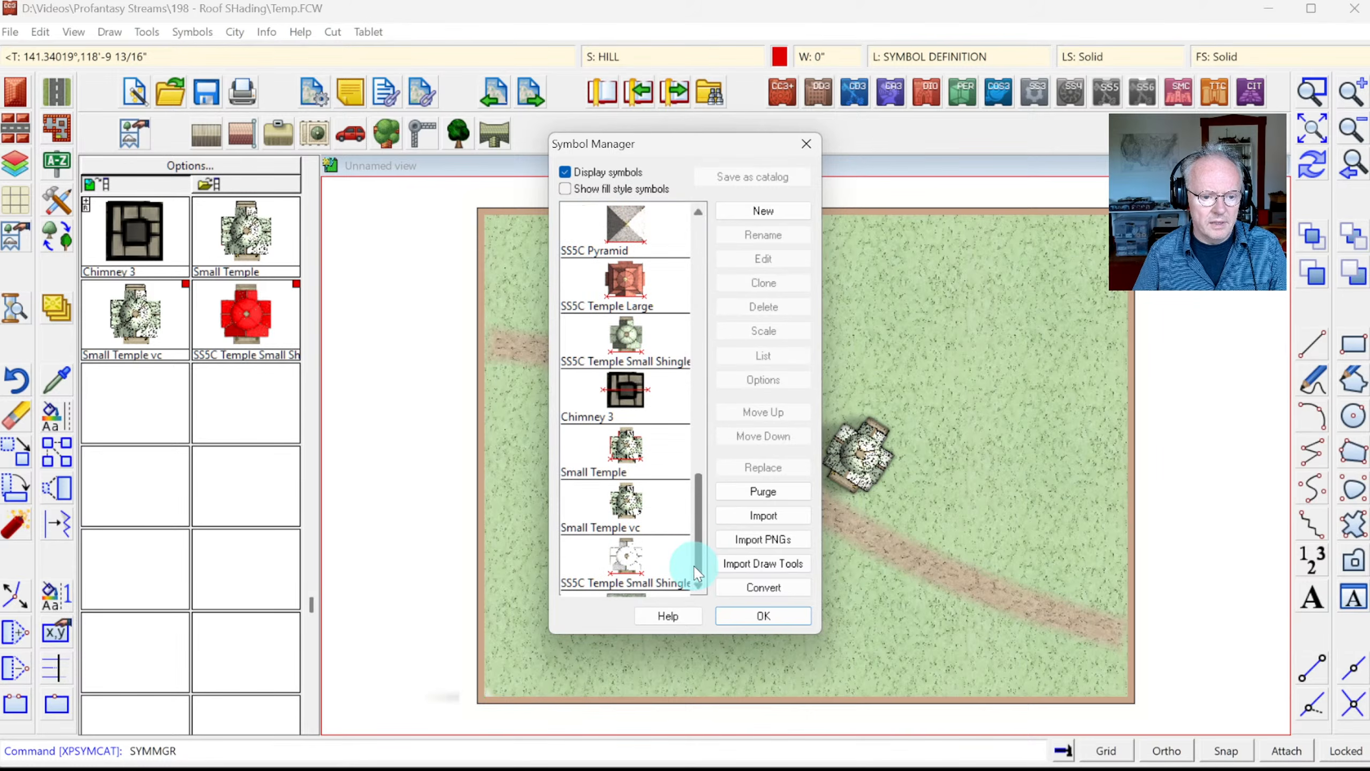
{"action": "left_click", "coordinate": [626, 513]}
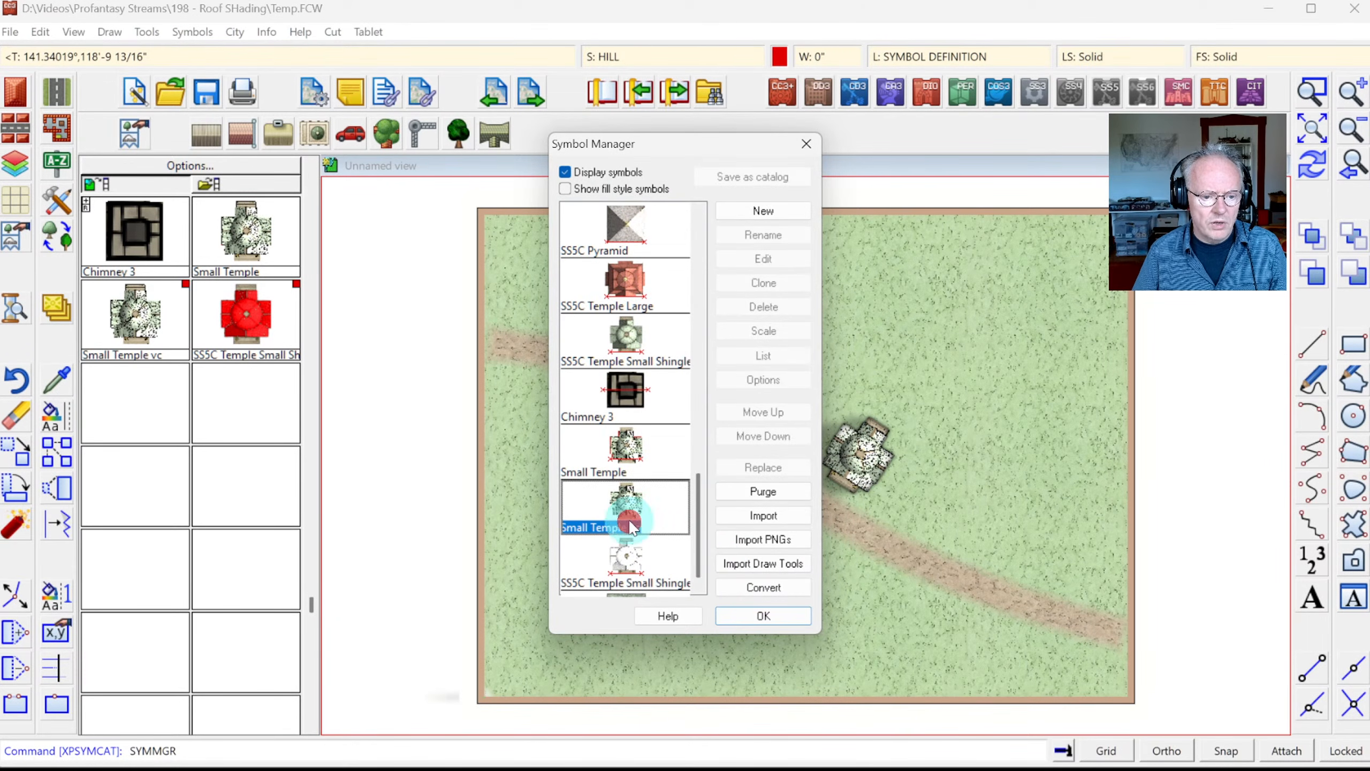
{"action": "left_click", "coordinate": [764, 306]}
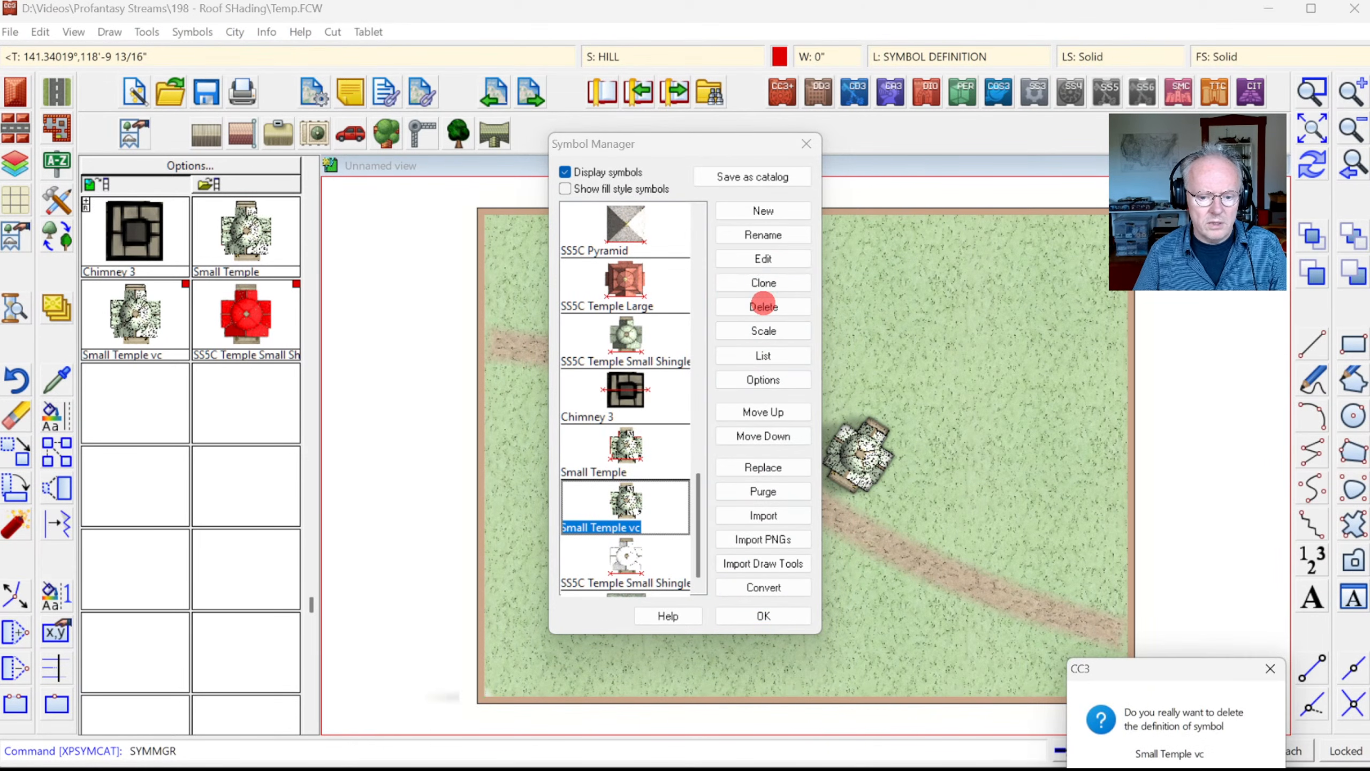
{"action": "key", "text": "Return"}
{"action": "left_click", "coordinate": [626, 508]}
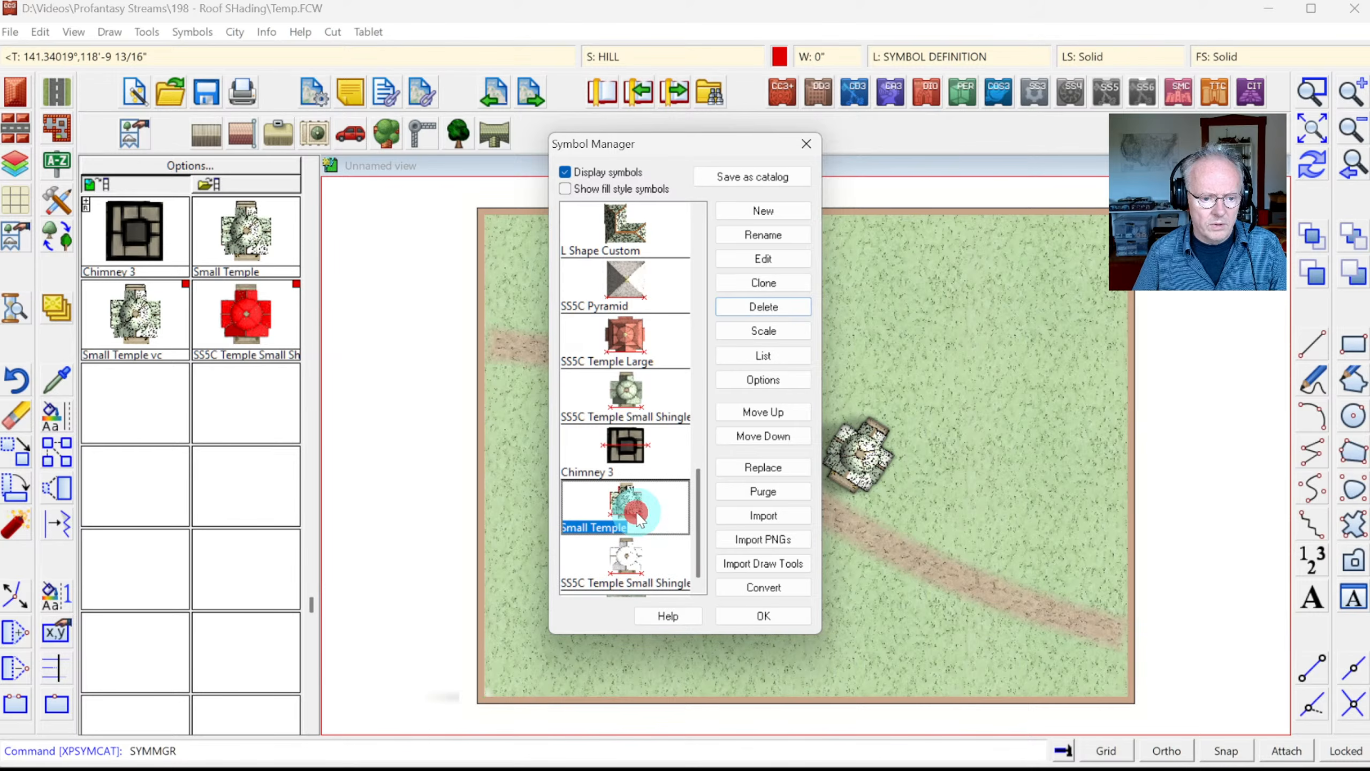
{"action": "left_click", "coordinate": [763, 283]}
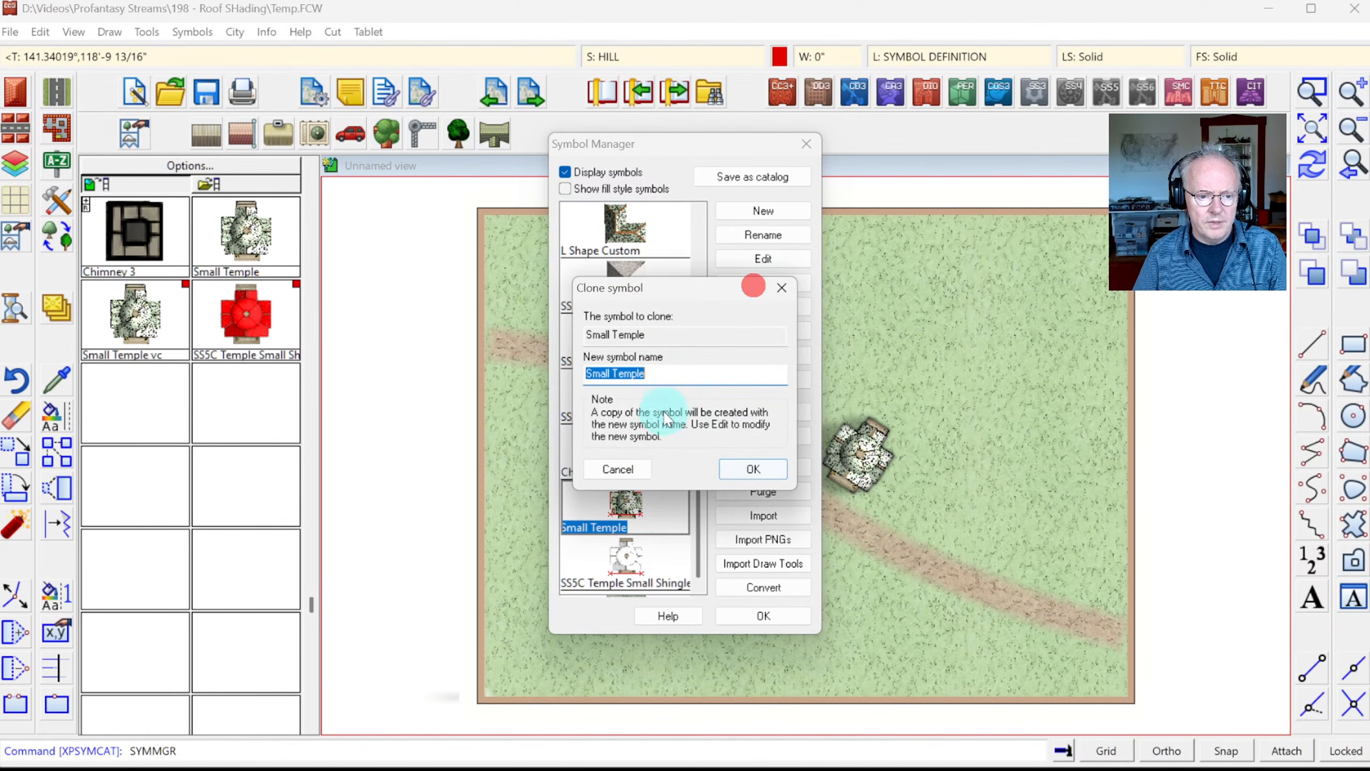
Step: Name the copy 'Small Temple vc' and tick Varicolor symbol and CC3 pen entities are varicolor
{"action": "left_click", "coordinate": [653, 374]}
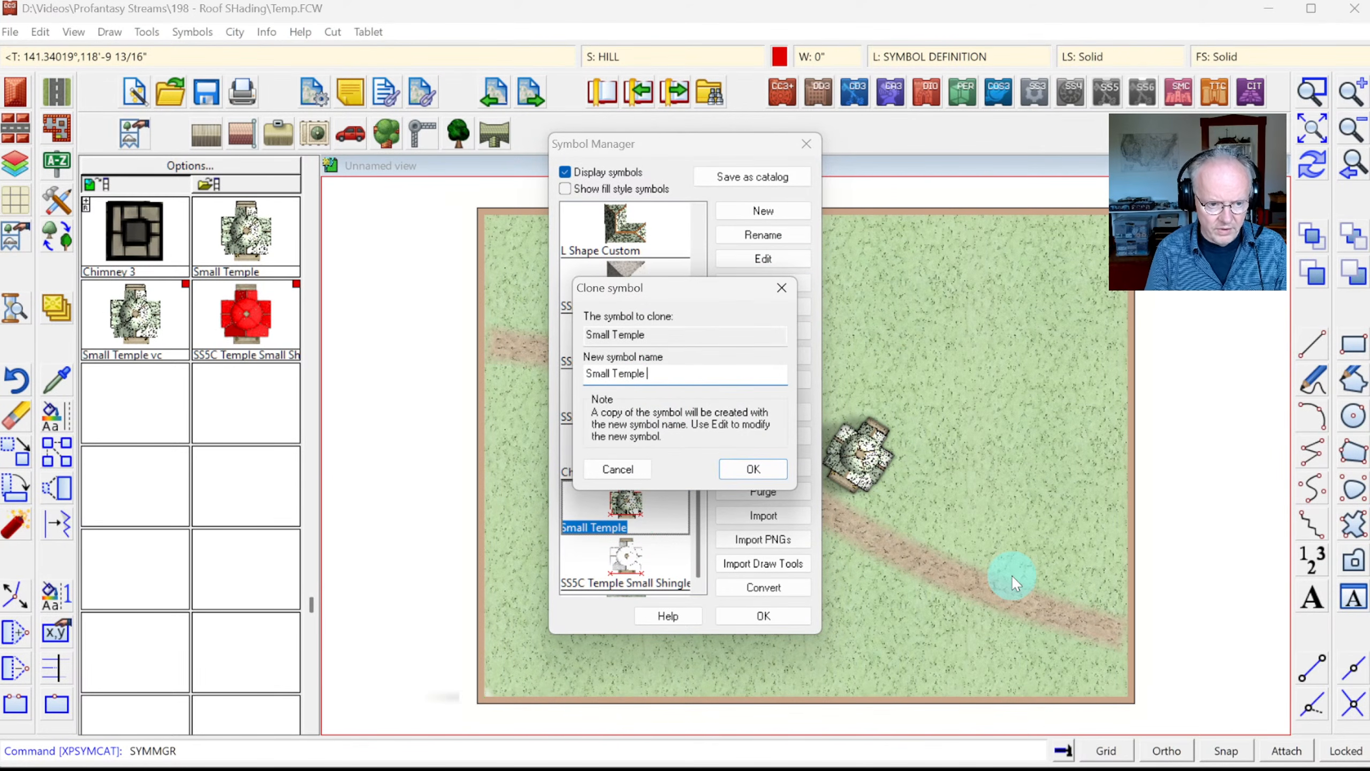
{"action": "key", "text": "Return"}
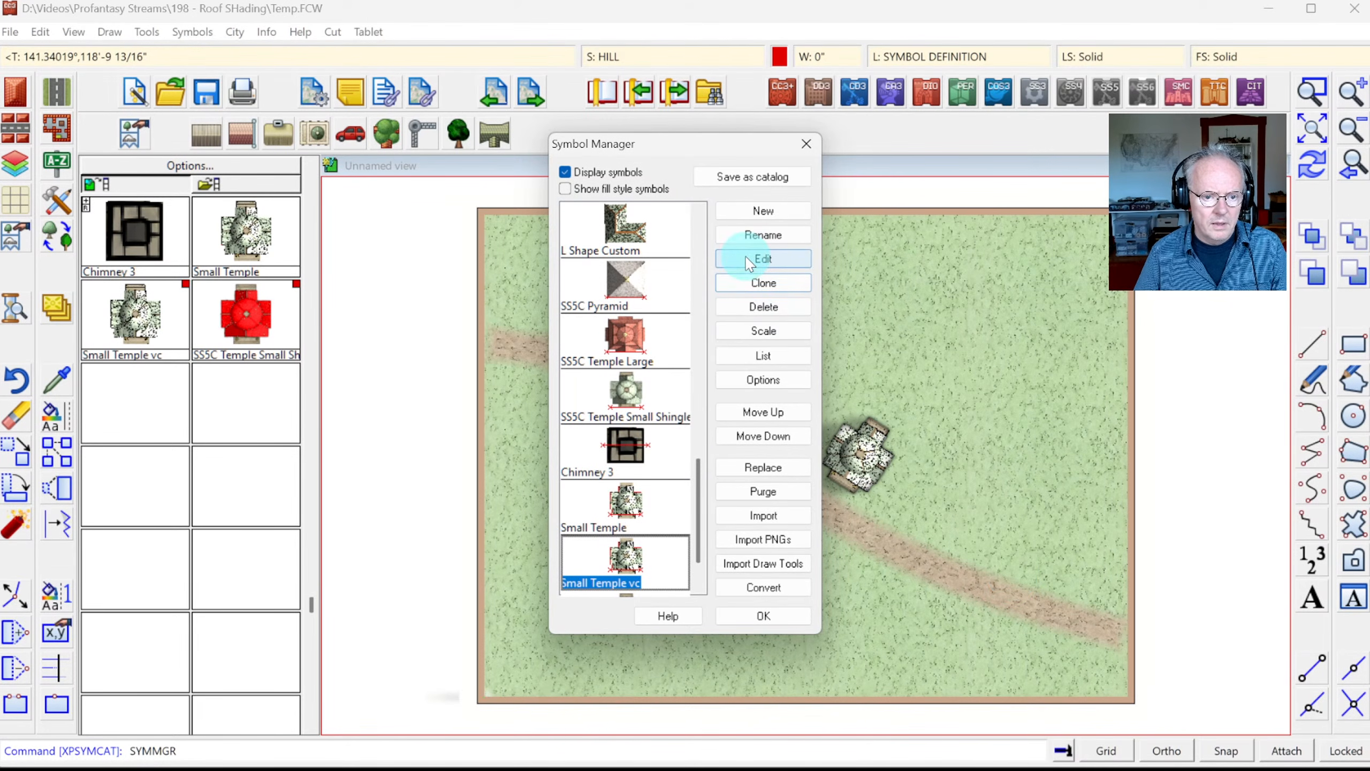
{"action": "left_click", "coordinate": [755, 380]}
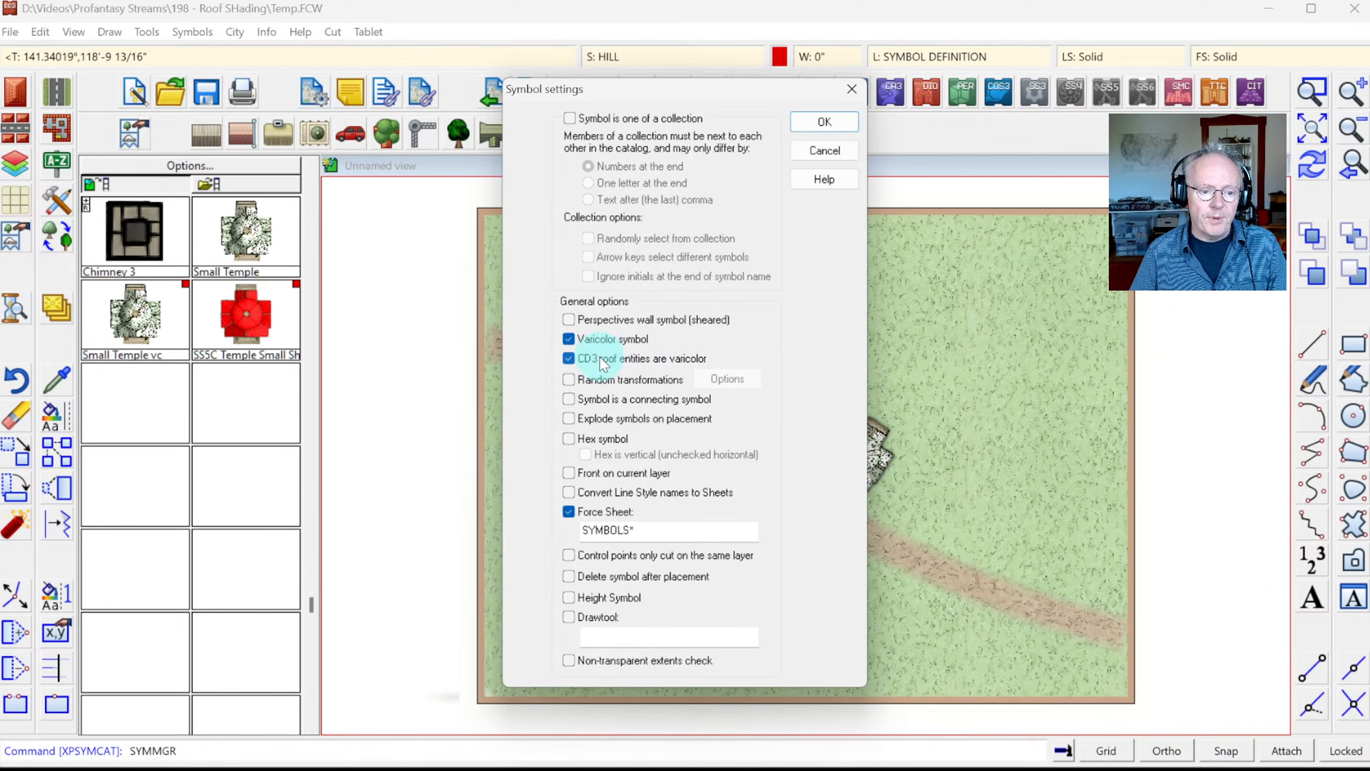
{"action": "left_click", "coordinate": [812, 126]}
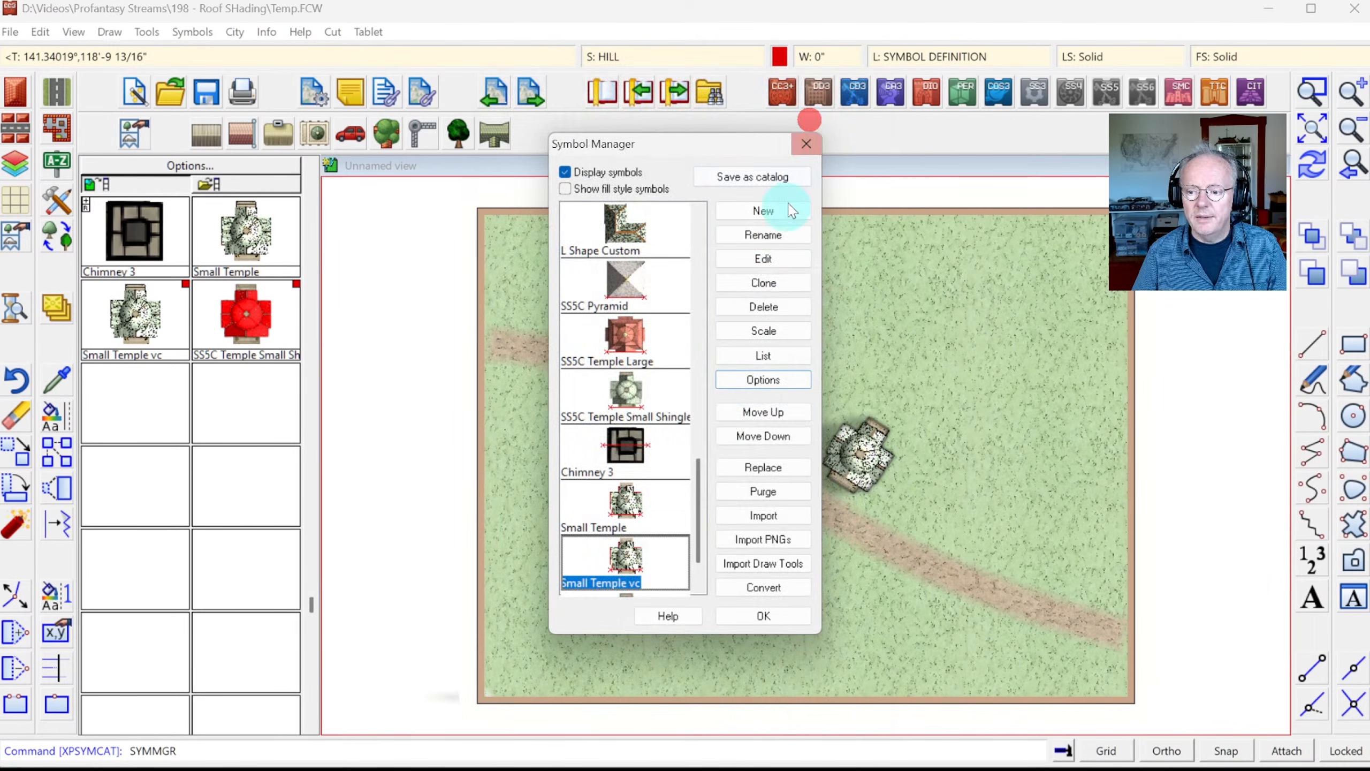
{"action": "left_click", "coordinate": [750, 614]}
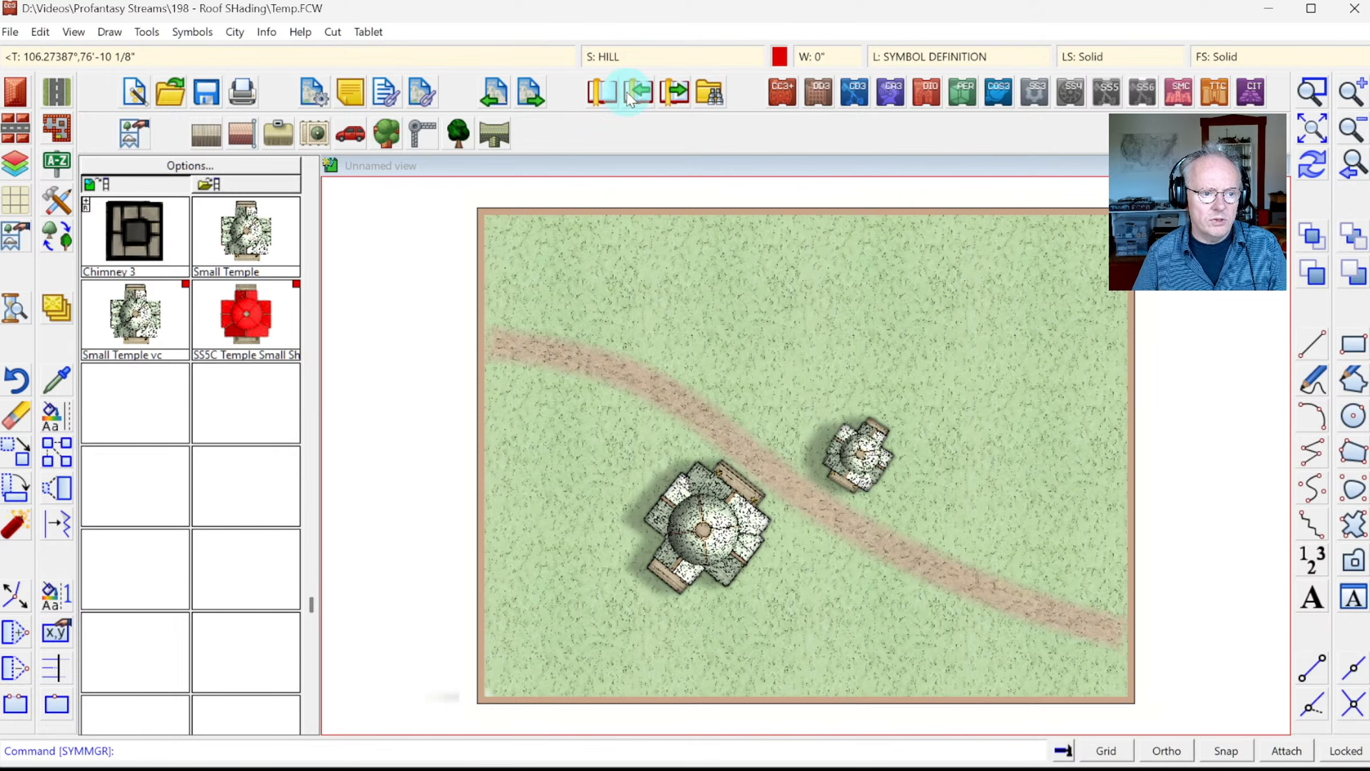
{"action": "left_click", "coordinate": [173, 186]}
{"action": "left_click", "coordinate": [173, 186]}
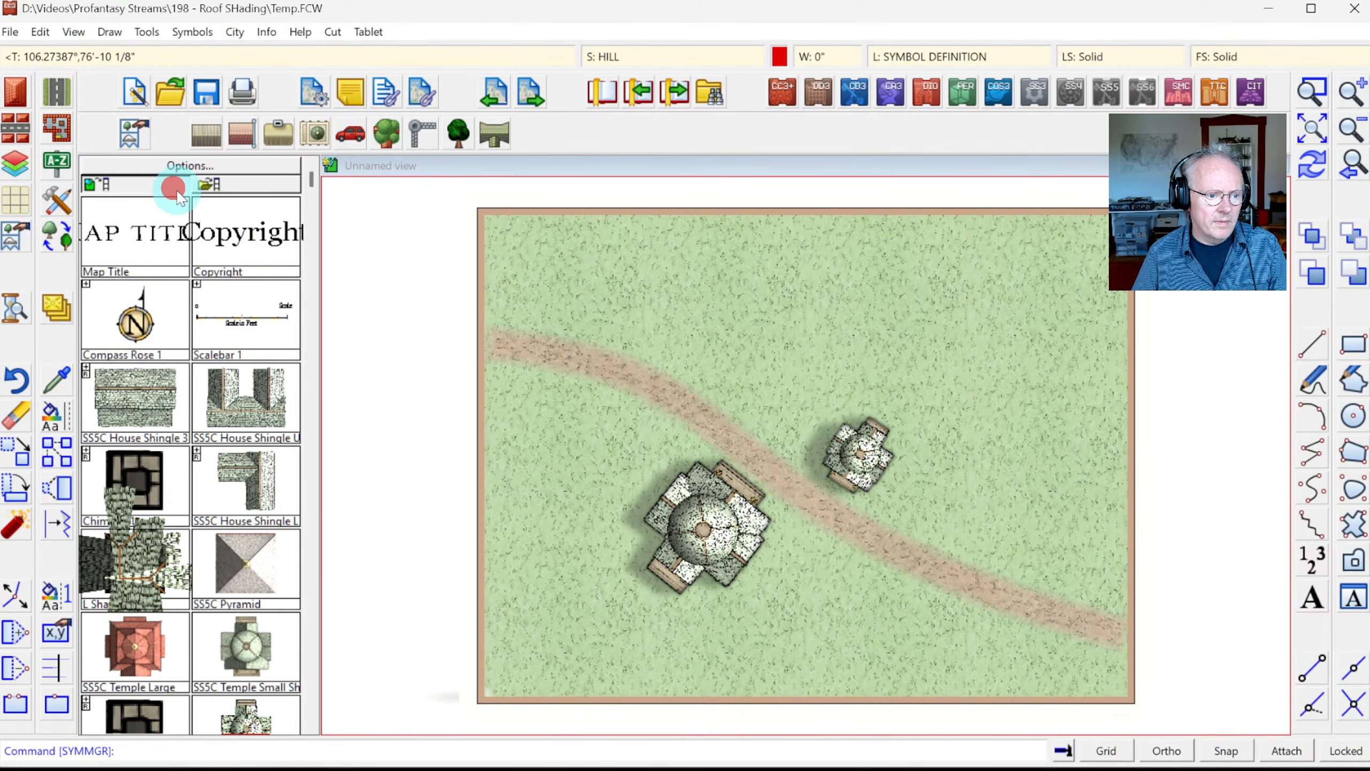
{"action": "left_click", "coordinate": [171, 187]}
{"action": "left_click", "coordinate": [170, 186]}
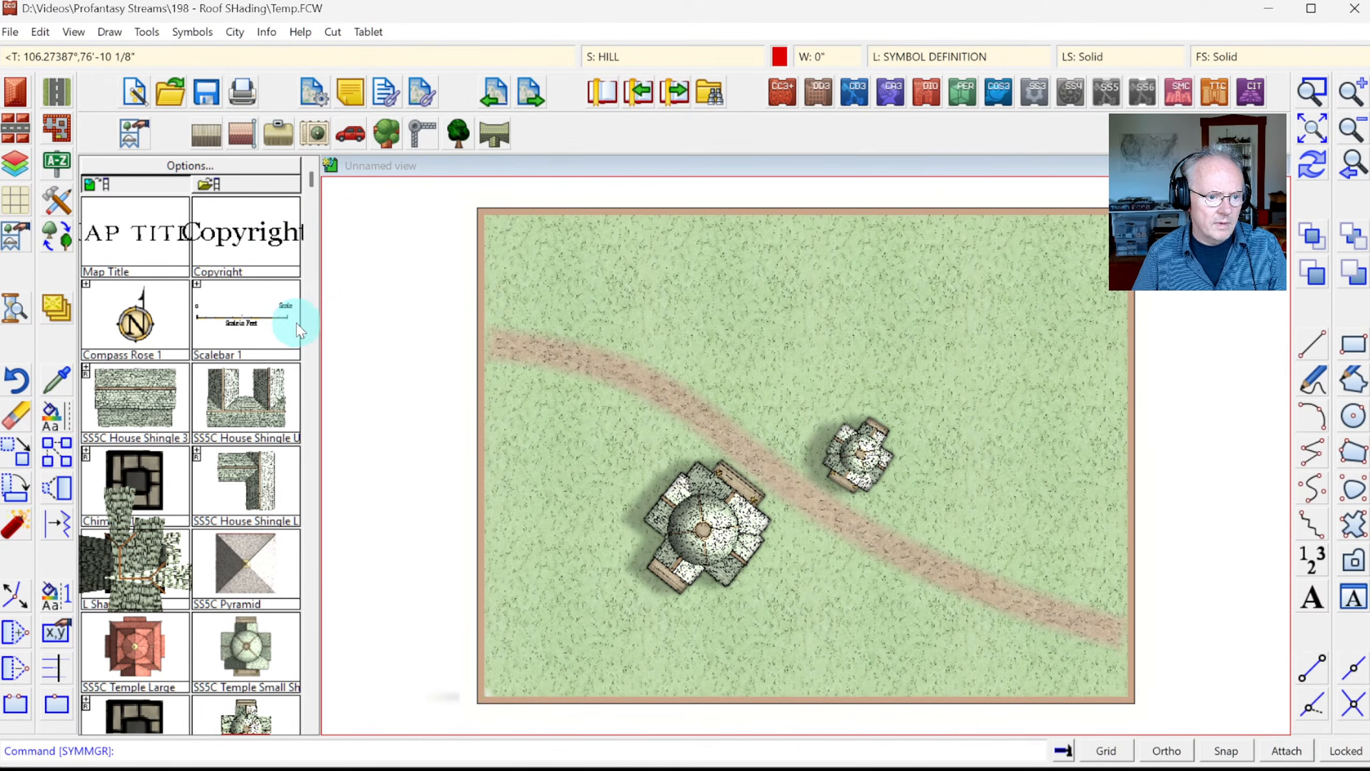
{"action": "left_click", "coordinate": [309, 326]}
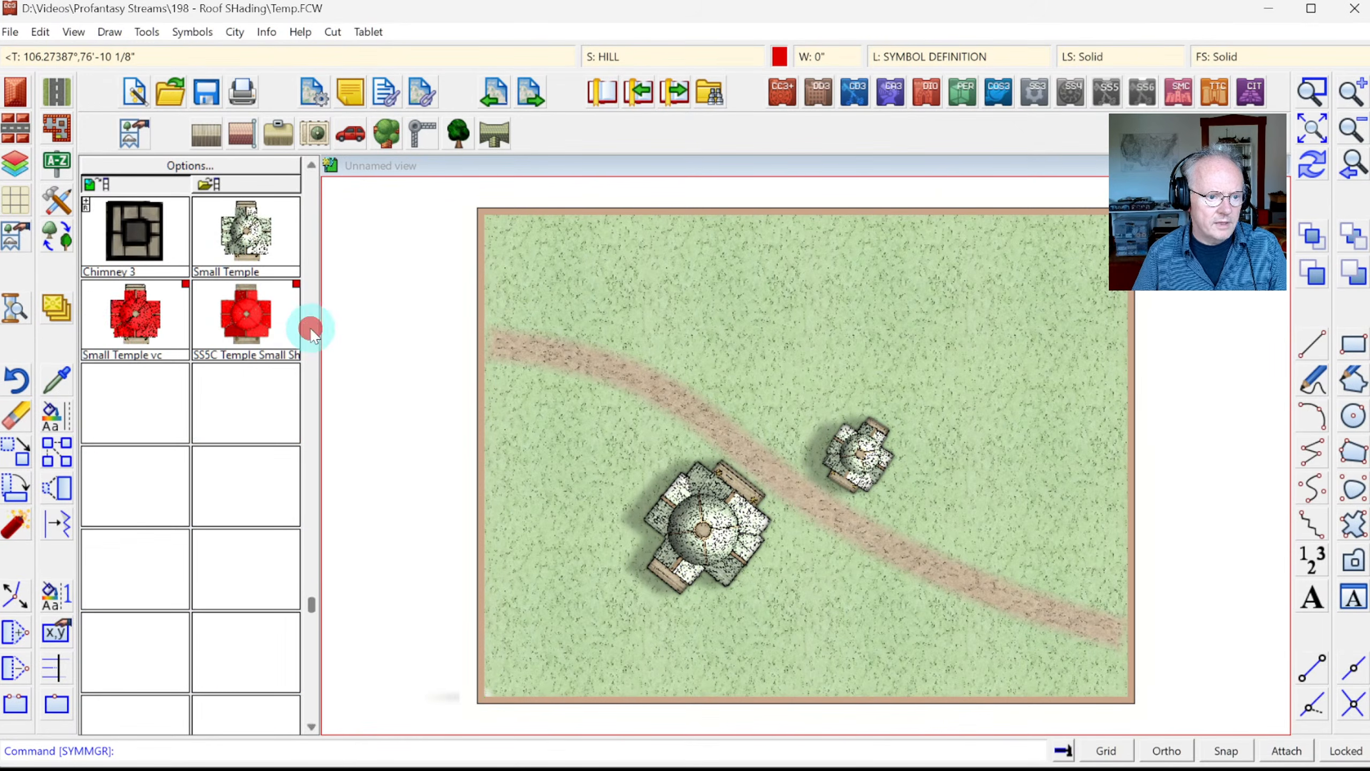
{"action": "left_click", "coordinate": [777, 62]}
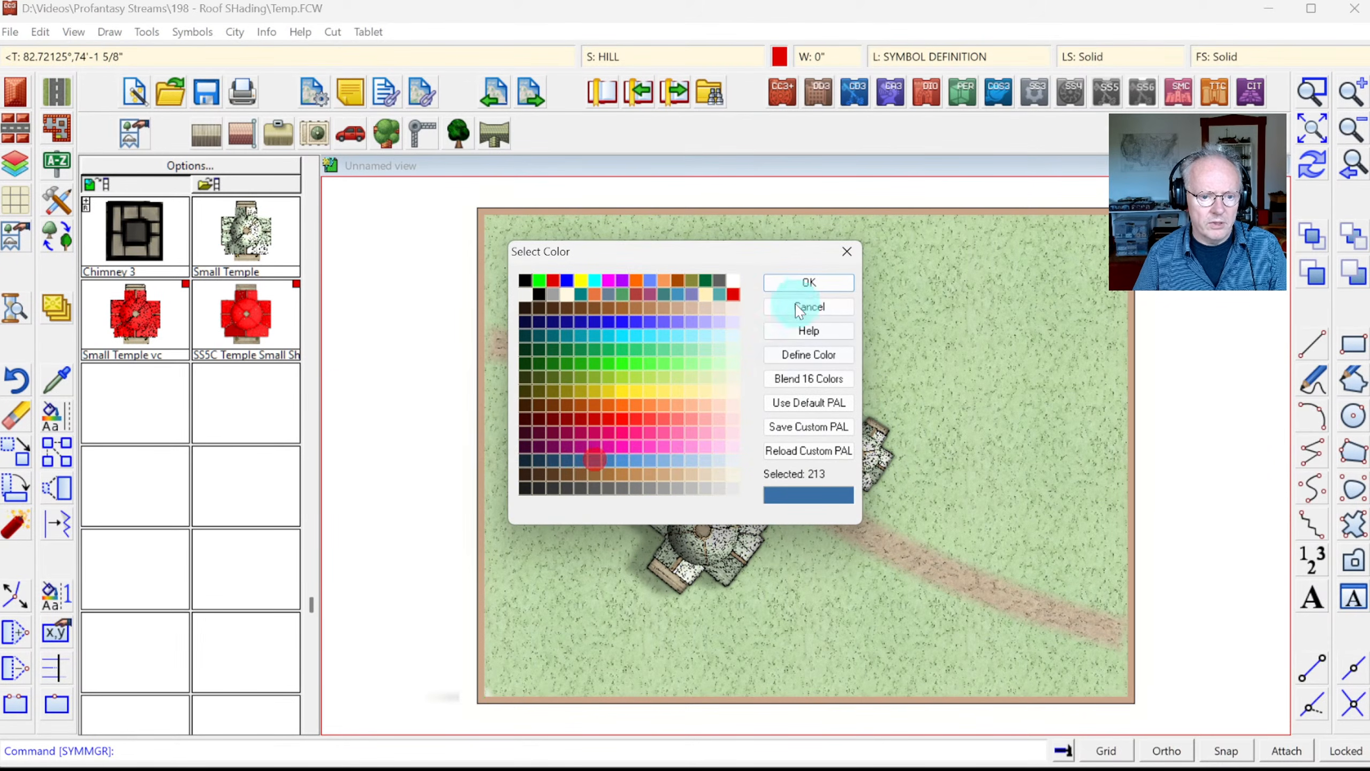
{"action": "left_click", "coordinate": [793, 285]}
{"action": "left_click", "coordinate": [175, 323]}
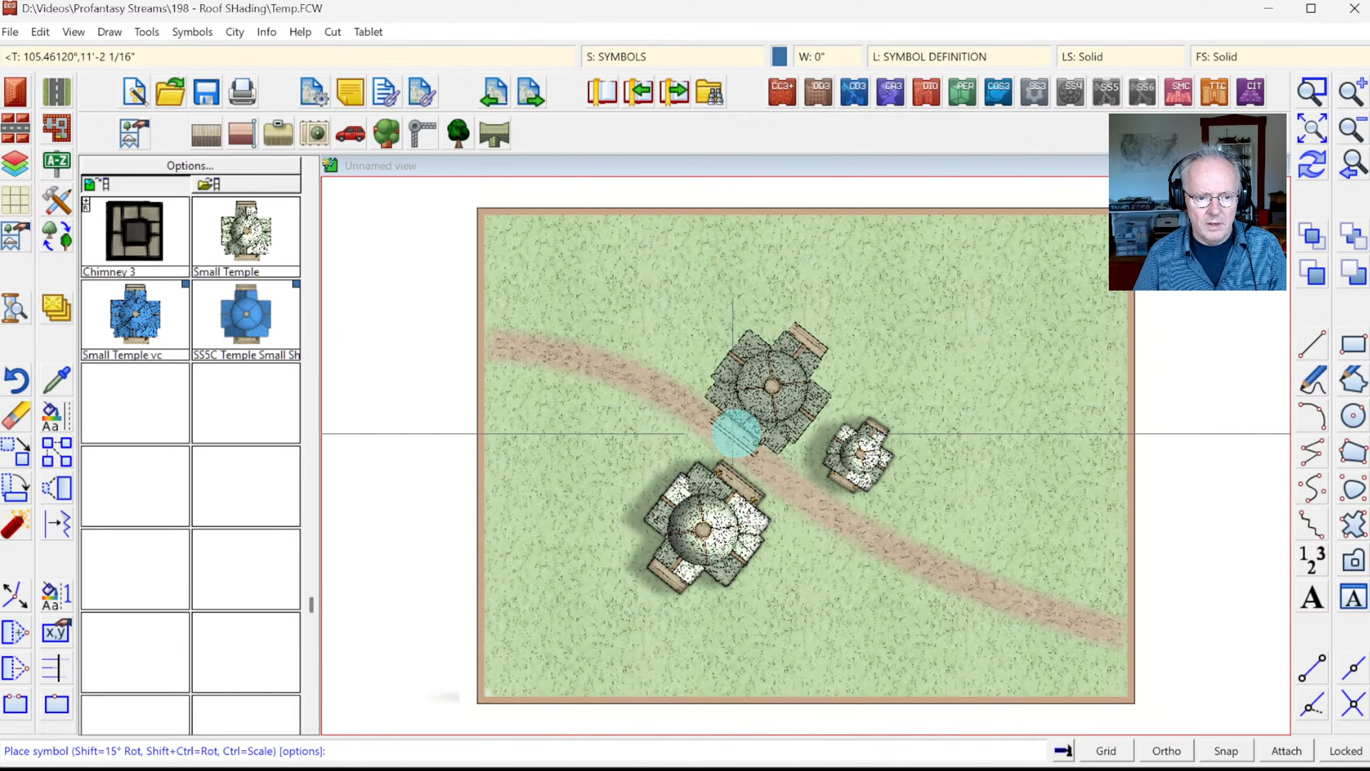
{"action": "left_click_drag", "start_coordinate": [734, 429], "coordinate": [747, 423]}
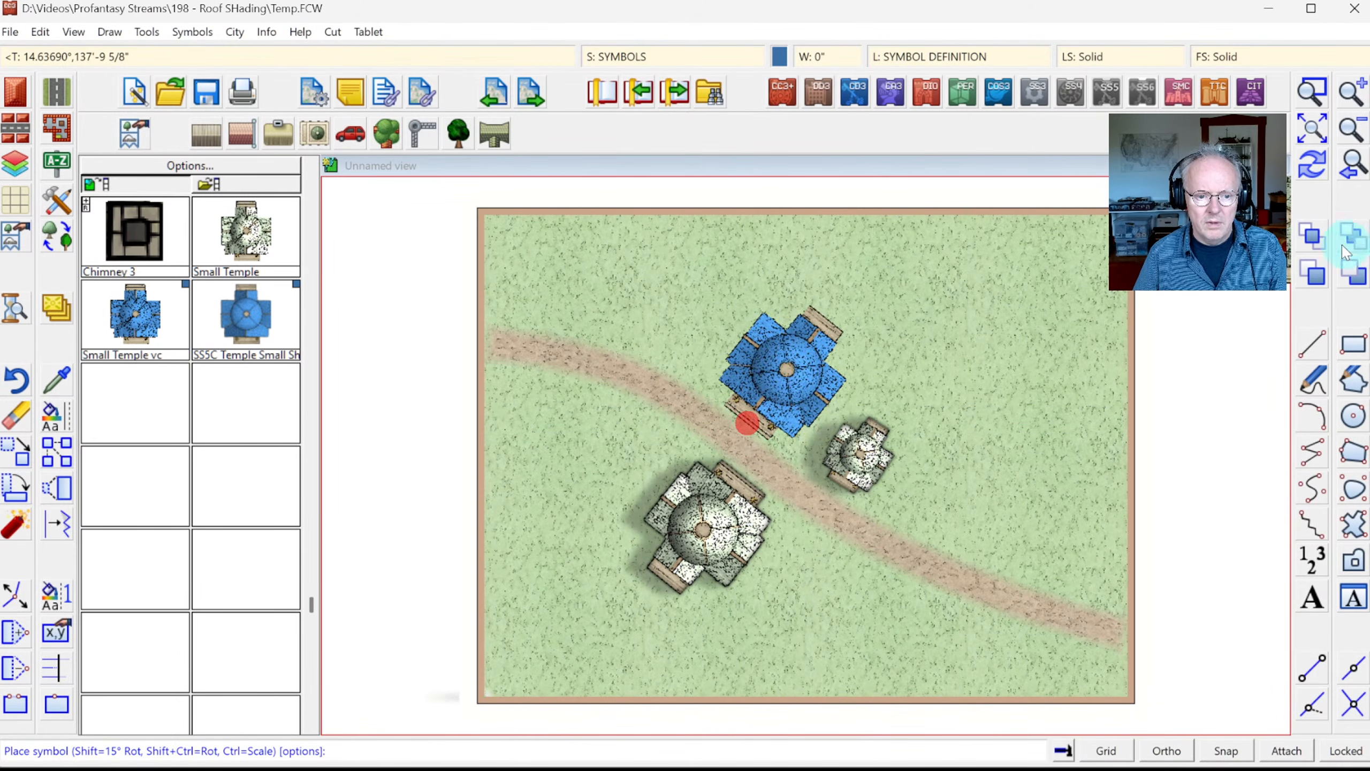
{"action": "left_click", "coordinate": [1317, 169]}
{"action": "left_click", "coordinate": [1311, 90]}
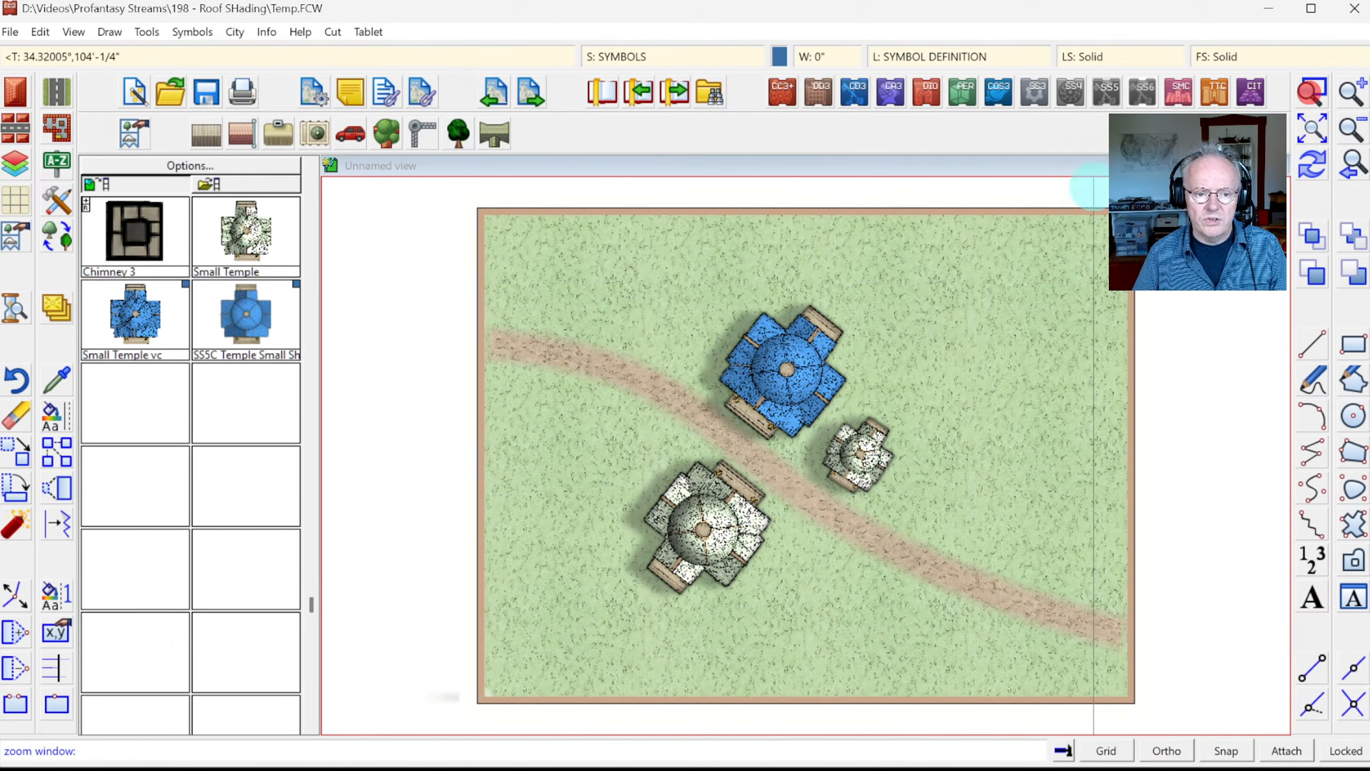
{"action": "left_click", "coordinate": [596, 281]}
{"action": "left_click", "coordinate": [895, 567]}
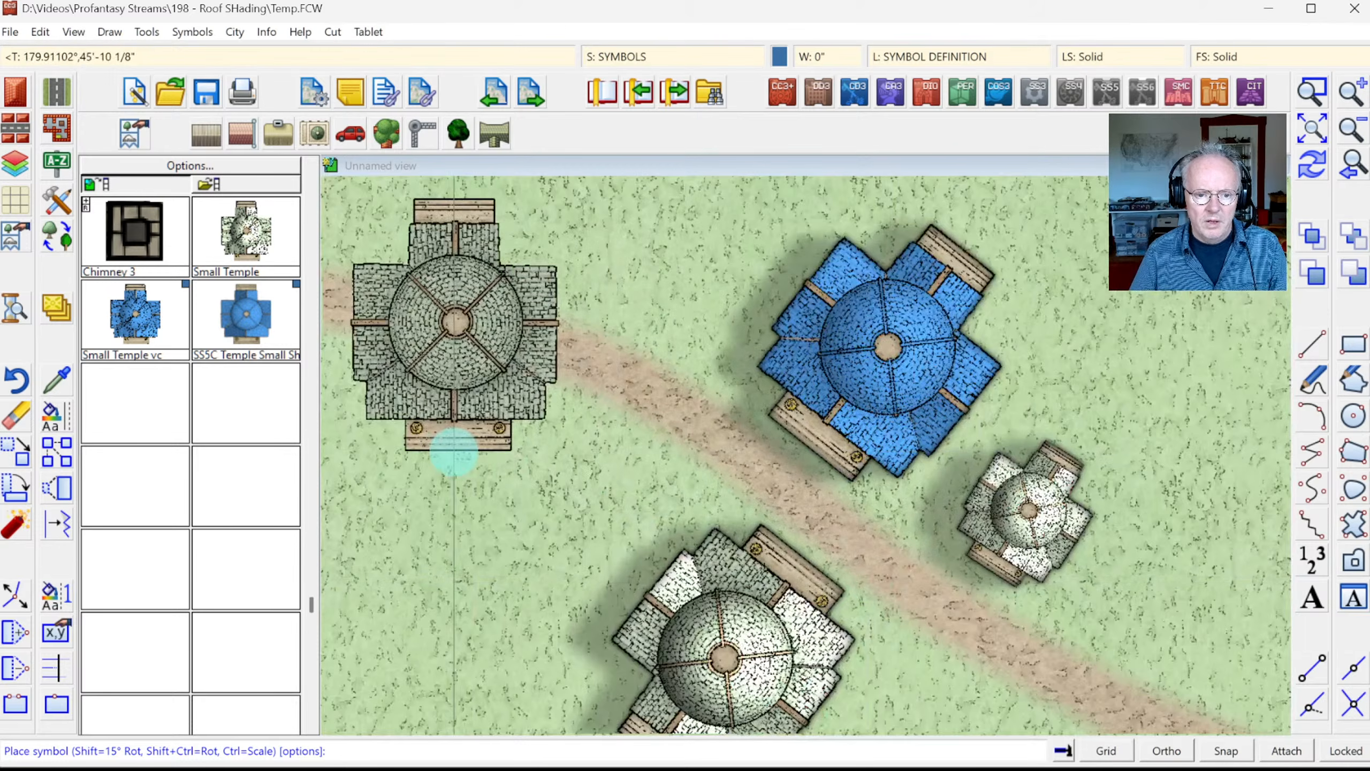
{"action": "key", "text": "Escape"}
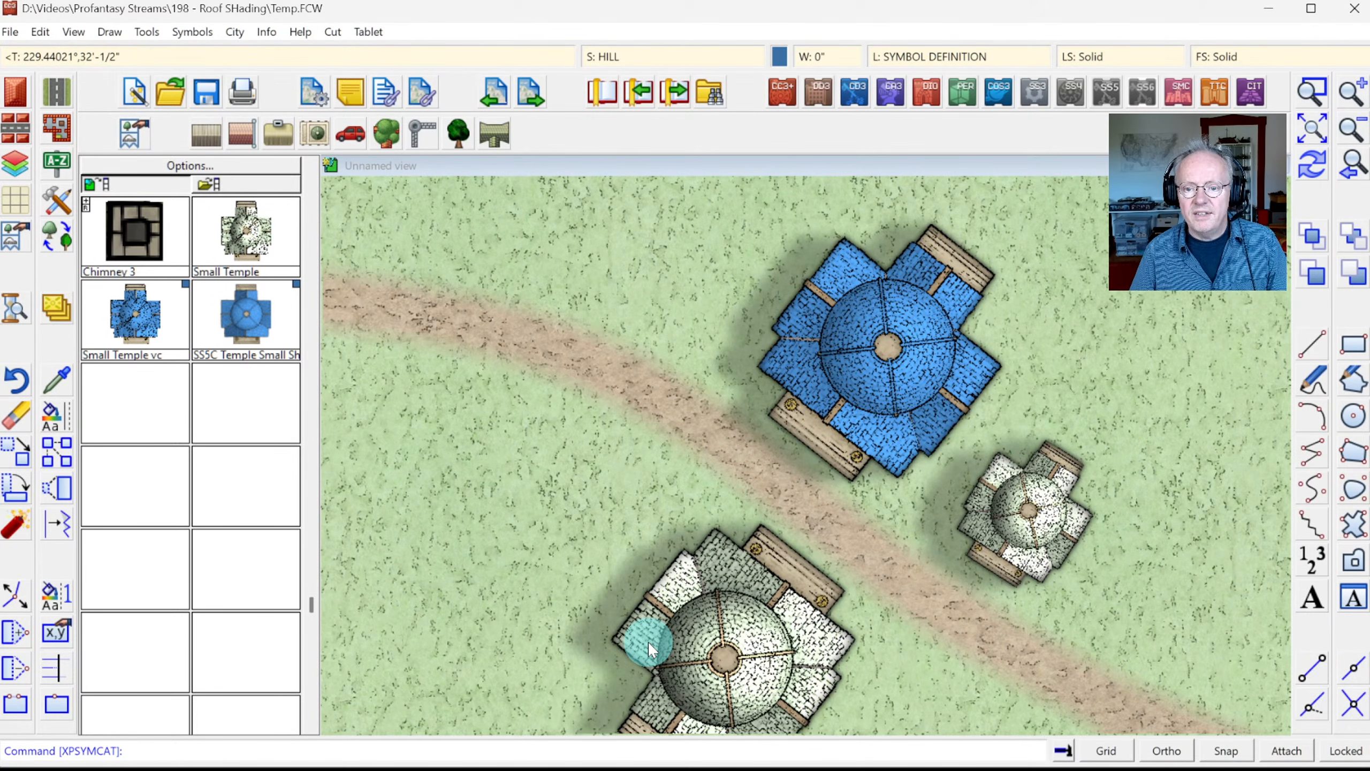
{"action": "left_click", "coordinate": [1313, 128]}
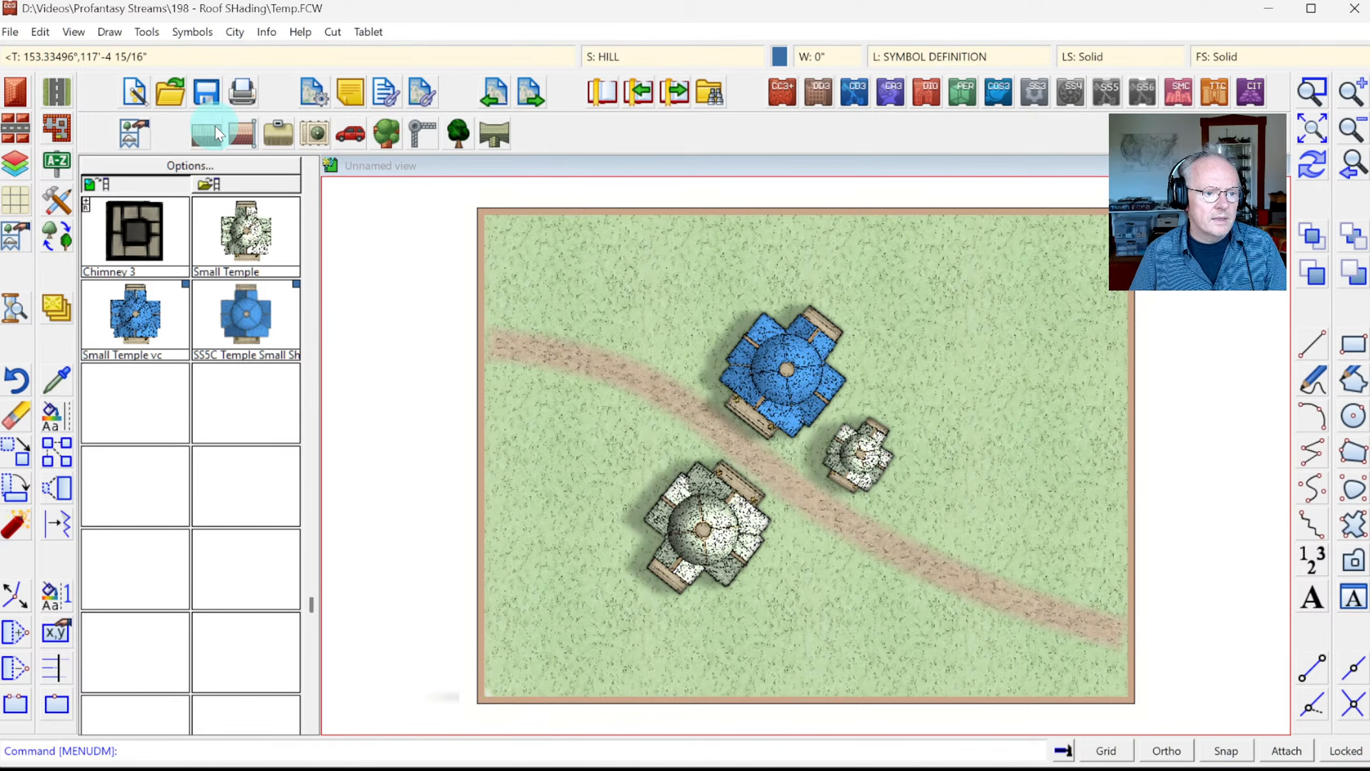
Step: Pick the SS5C Theatre symbol from the tiled-roof buildings catalog
{"action": "left_click", "coordinate": [202, 141]}
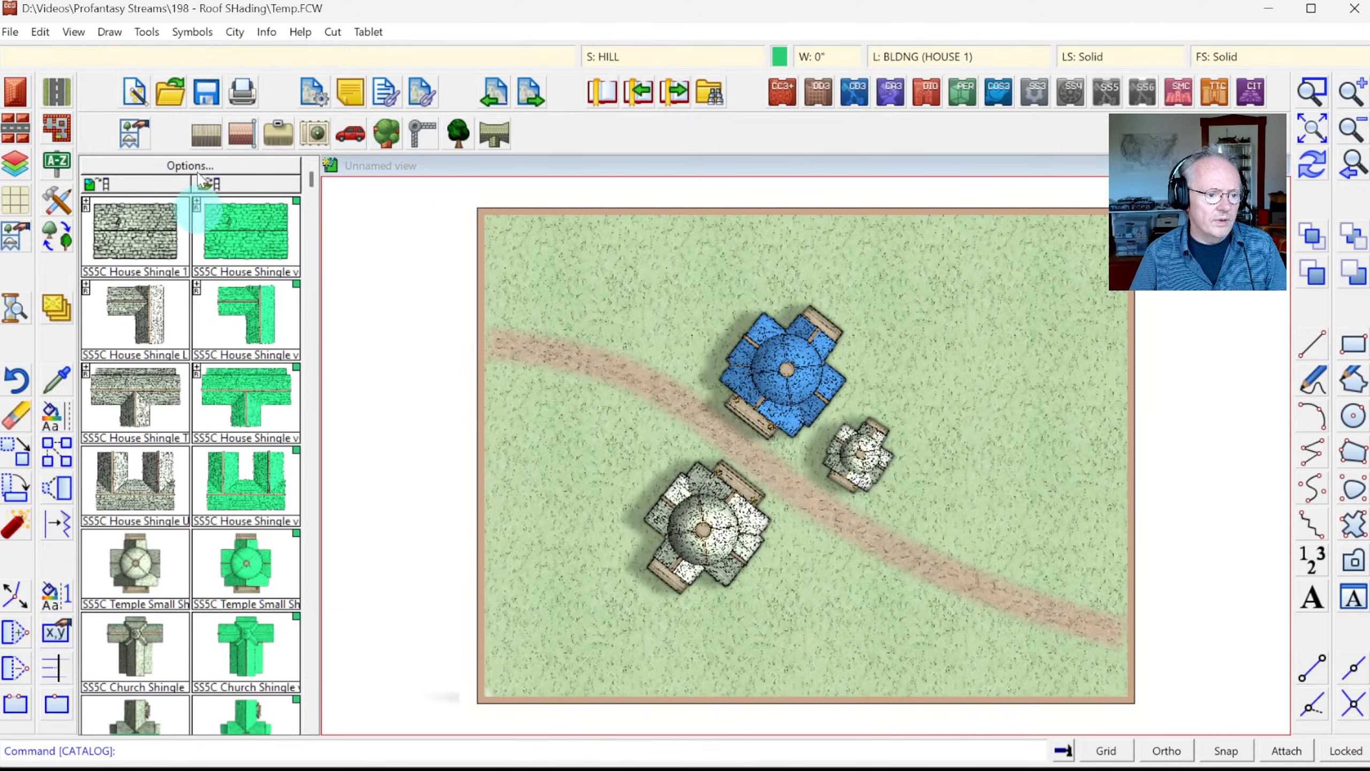
{"action": "left_click", "coordinate": [232, 136]}
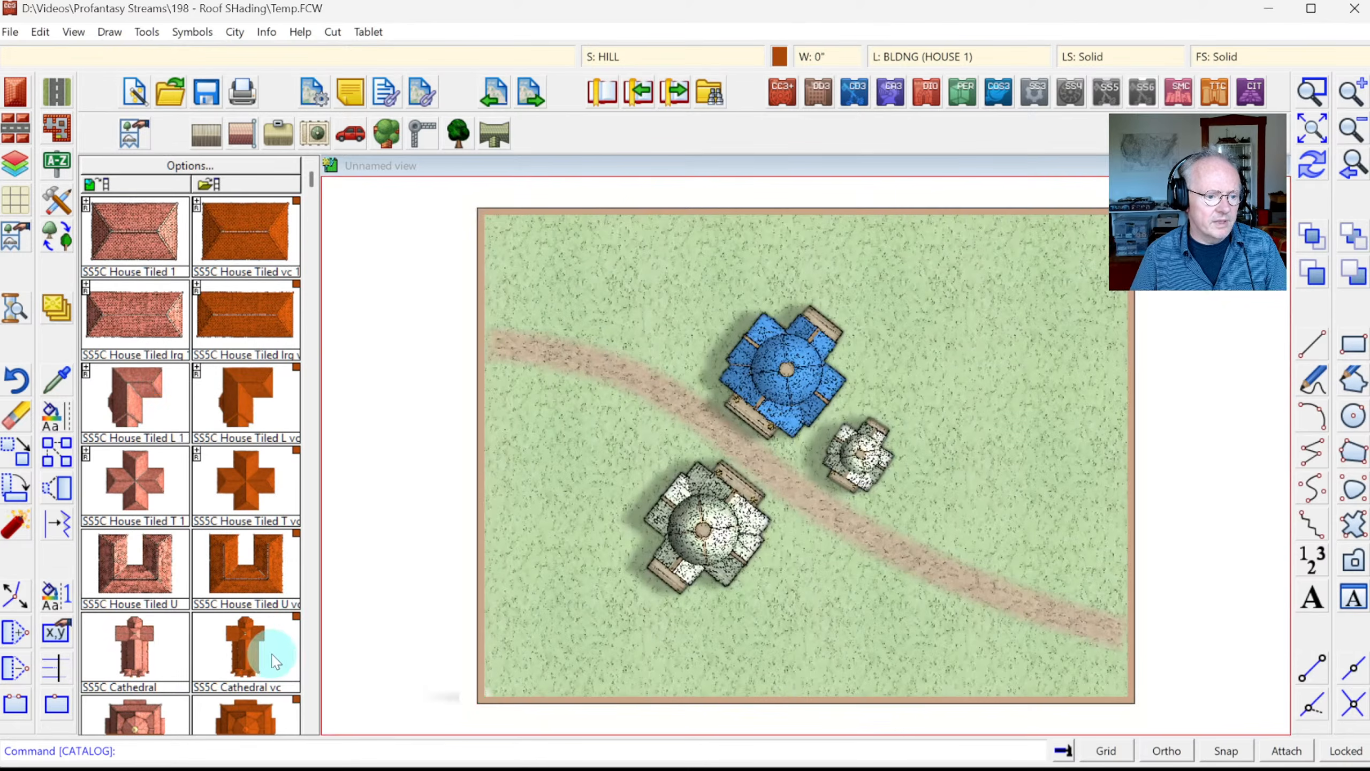
{"action": "left_click", "coordinate": [316, 596]}
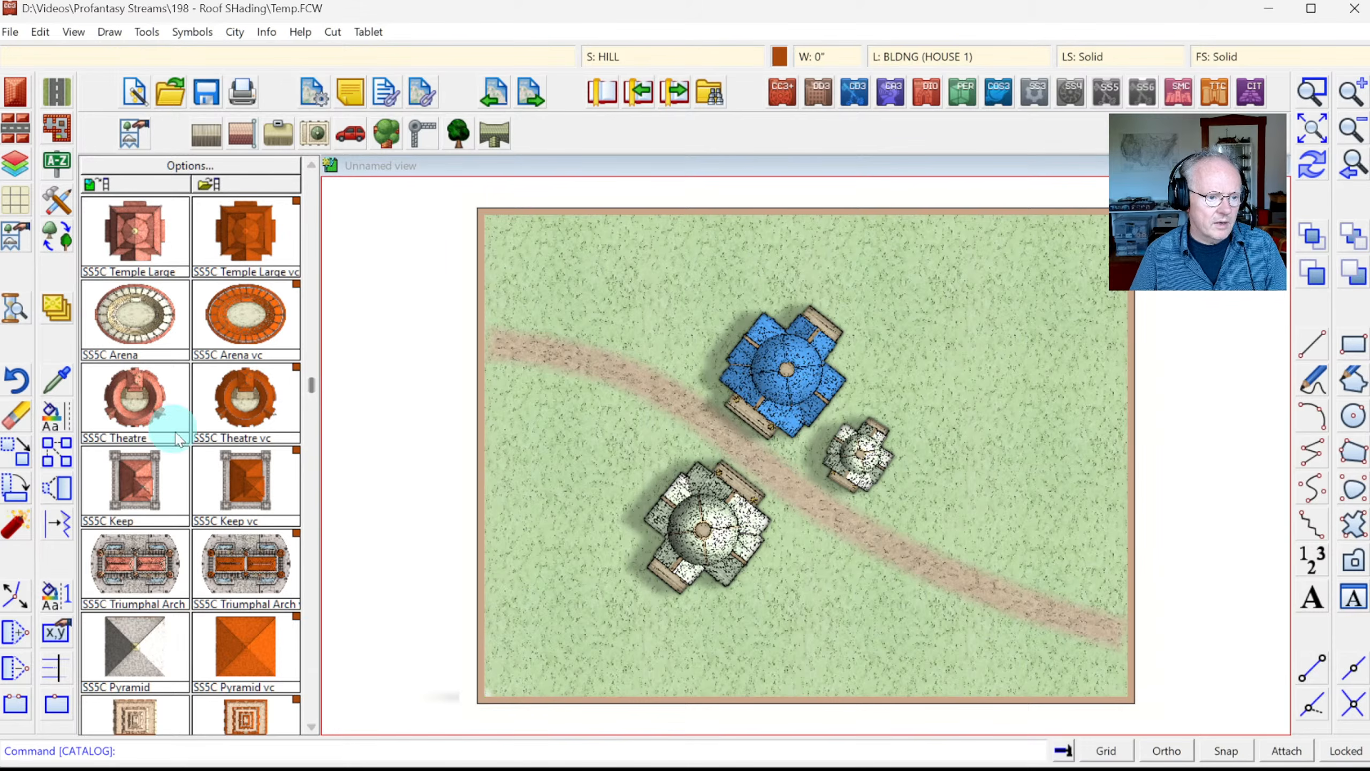
{"action": "left_click", "coordinate": [143, 394]}
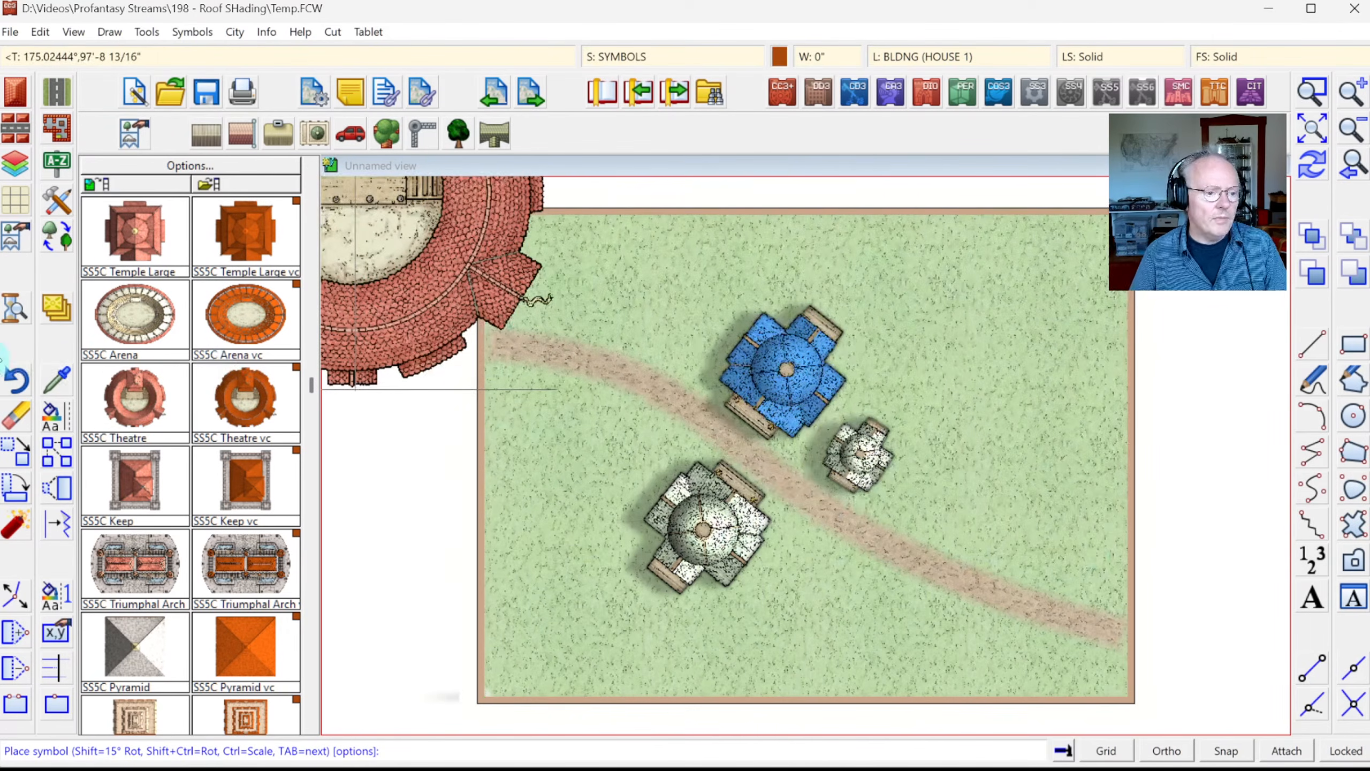
Step: Erase the temples and path from the map with a window selection
{"action": "left_click", "coordinate": [24, 418]}
{"action": "left_click", "coordinate": [640, 279]}
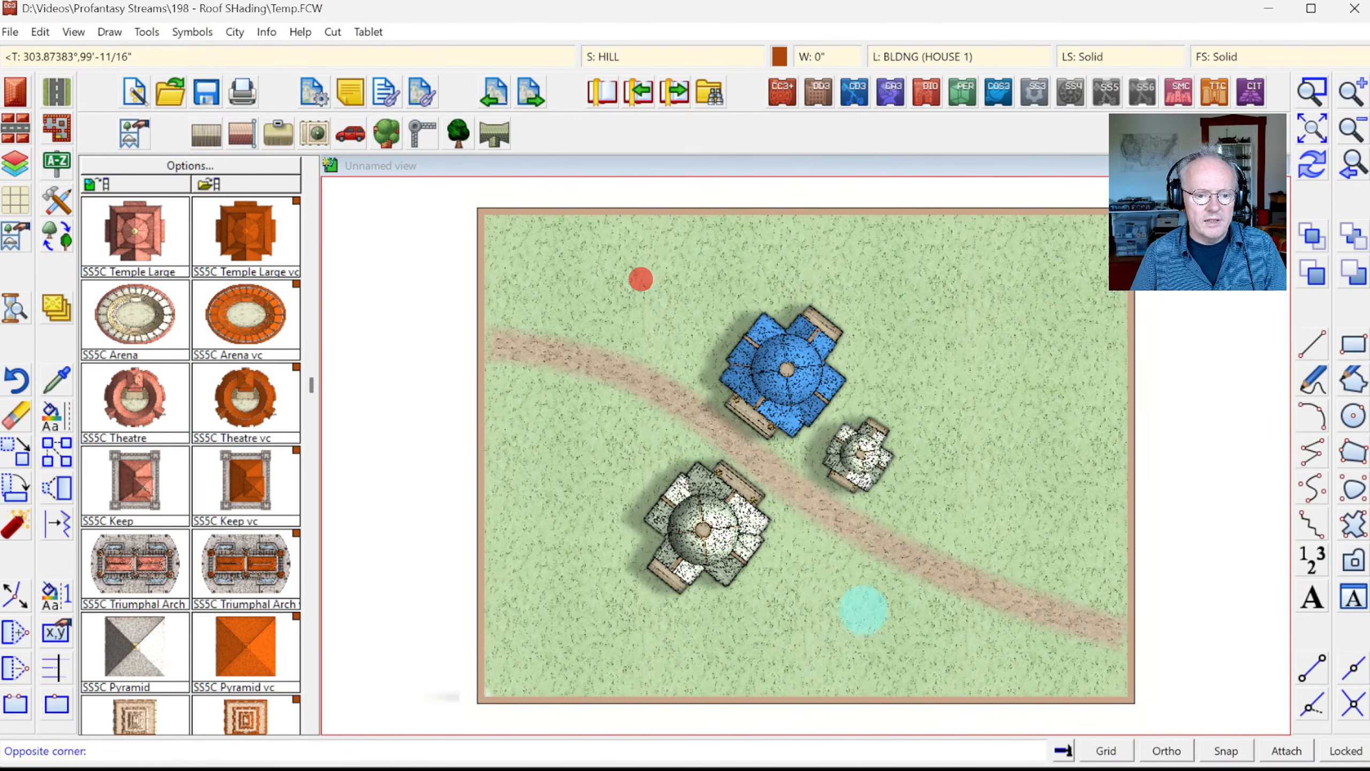
{"action": "left_click", "coordinate": [910, 638]}
{"action": "right_click", "coordinate": [767, 485]}
{"action": "left_click", "coordinate": [766, 485]}
Step: Place the SS5C Theatre at normal scale in the middle of the map
{"action": "left_click", "coordinate": [165, 393]}
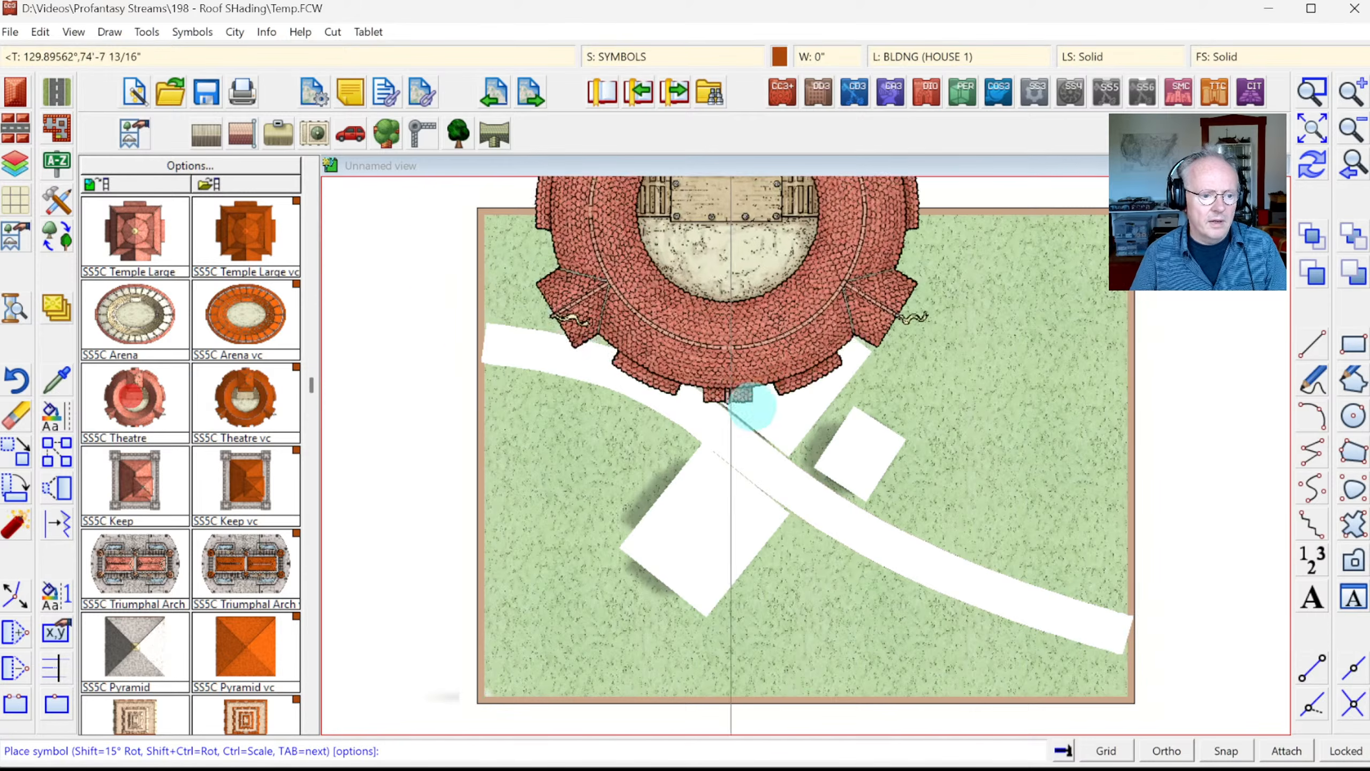
{"action": "right_click", "coordinate": [753, 401]}
{"action": "left_click", "coordinate": [773, 362]}
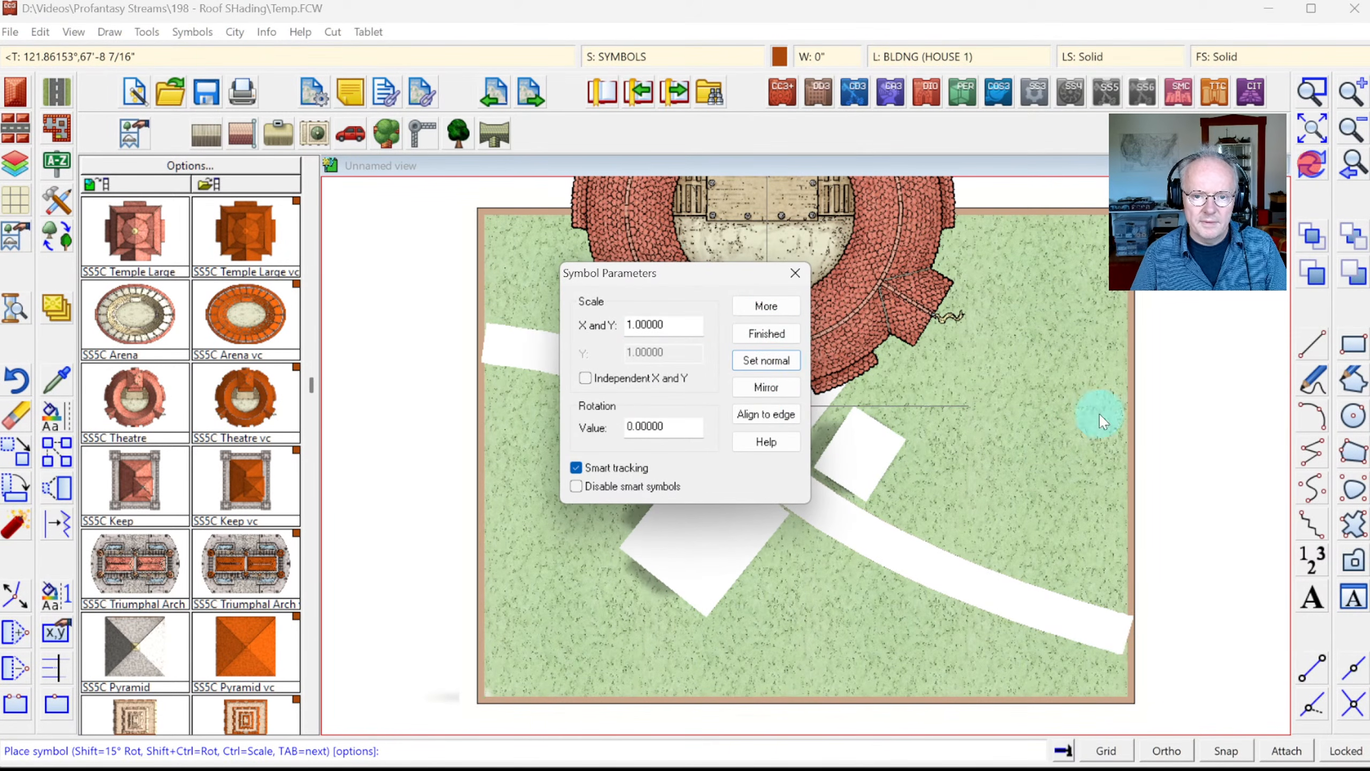
{"action": "left_click", "coordinate": [781, 301]}
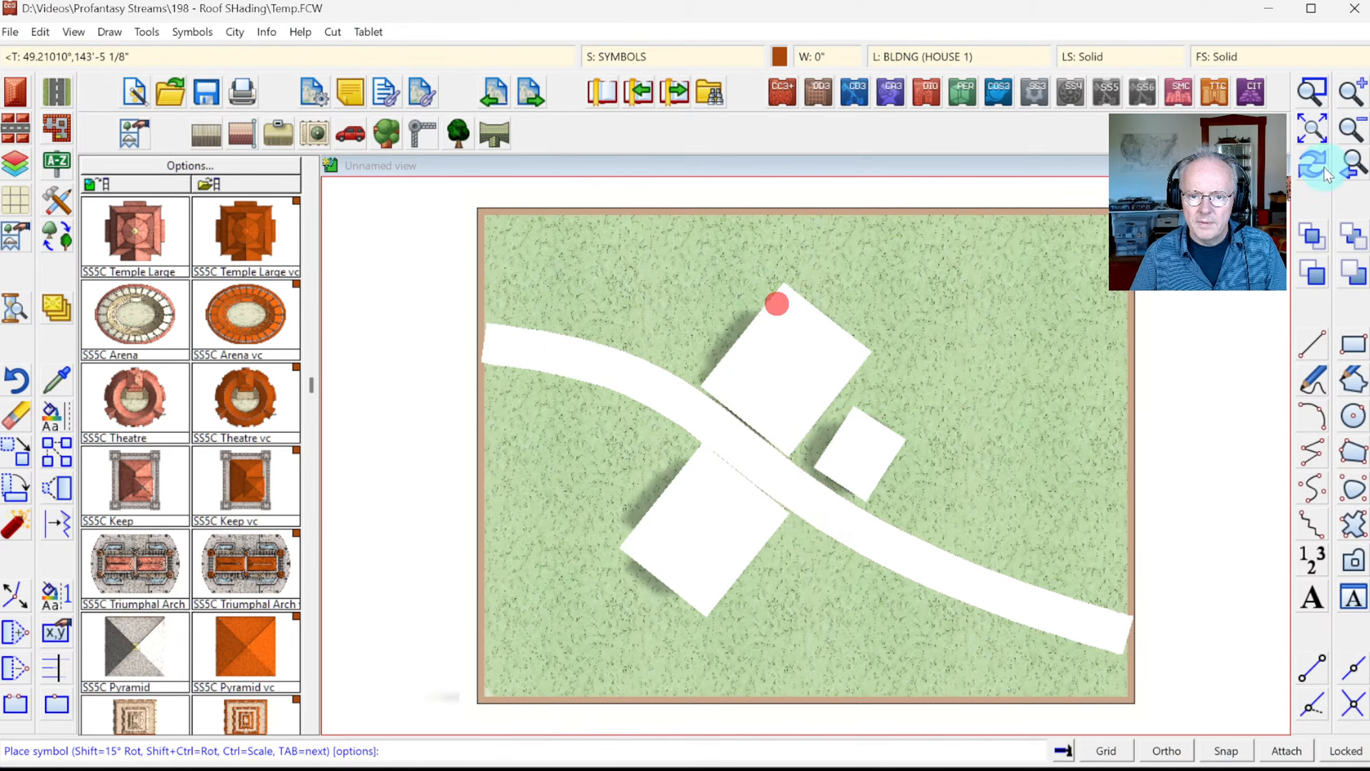
{"action": "left_click", "coordinate": [1312, 166]}
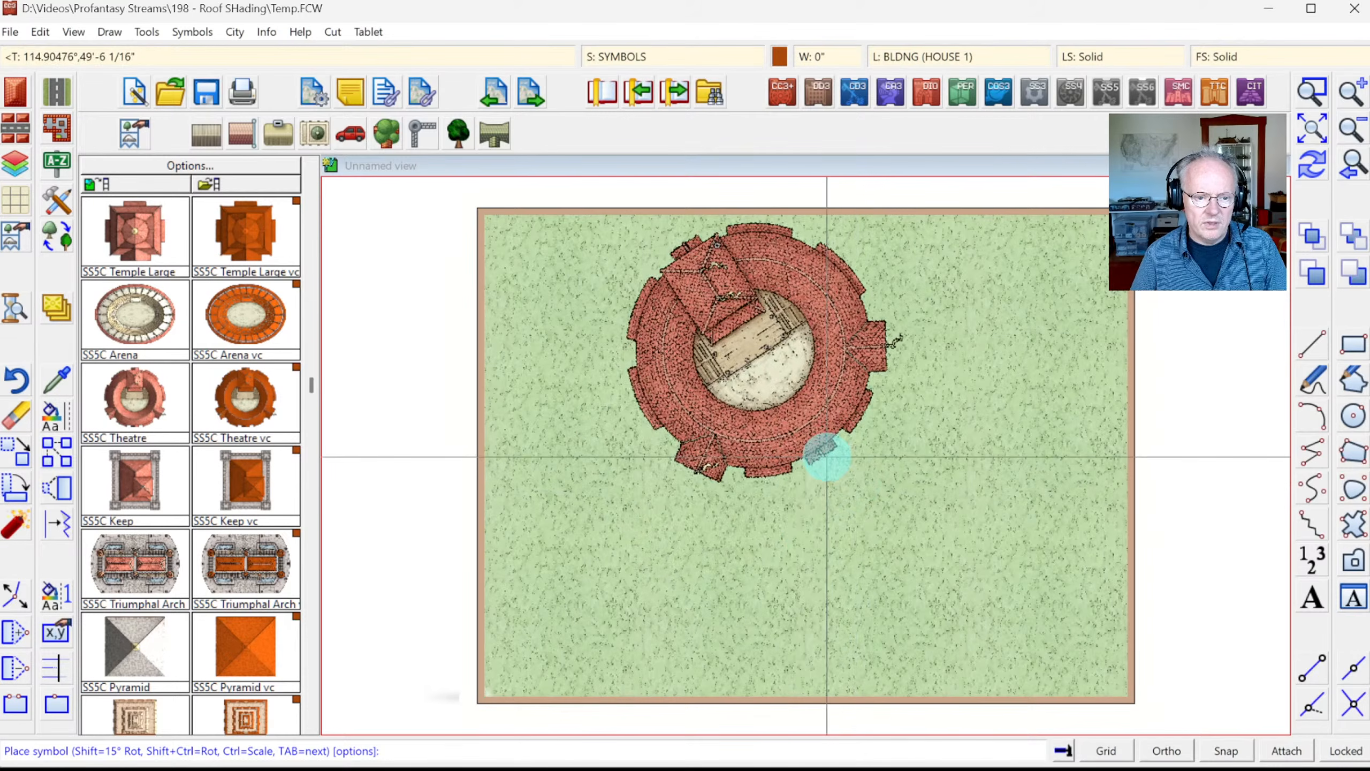
{"action": "left_click", "coordinate": [805, 527]}
{"action": "key", "text": "Escape"}
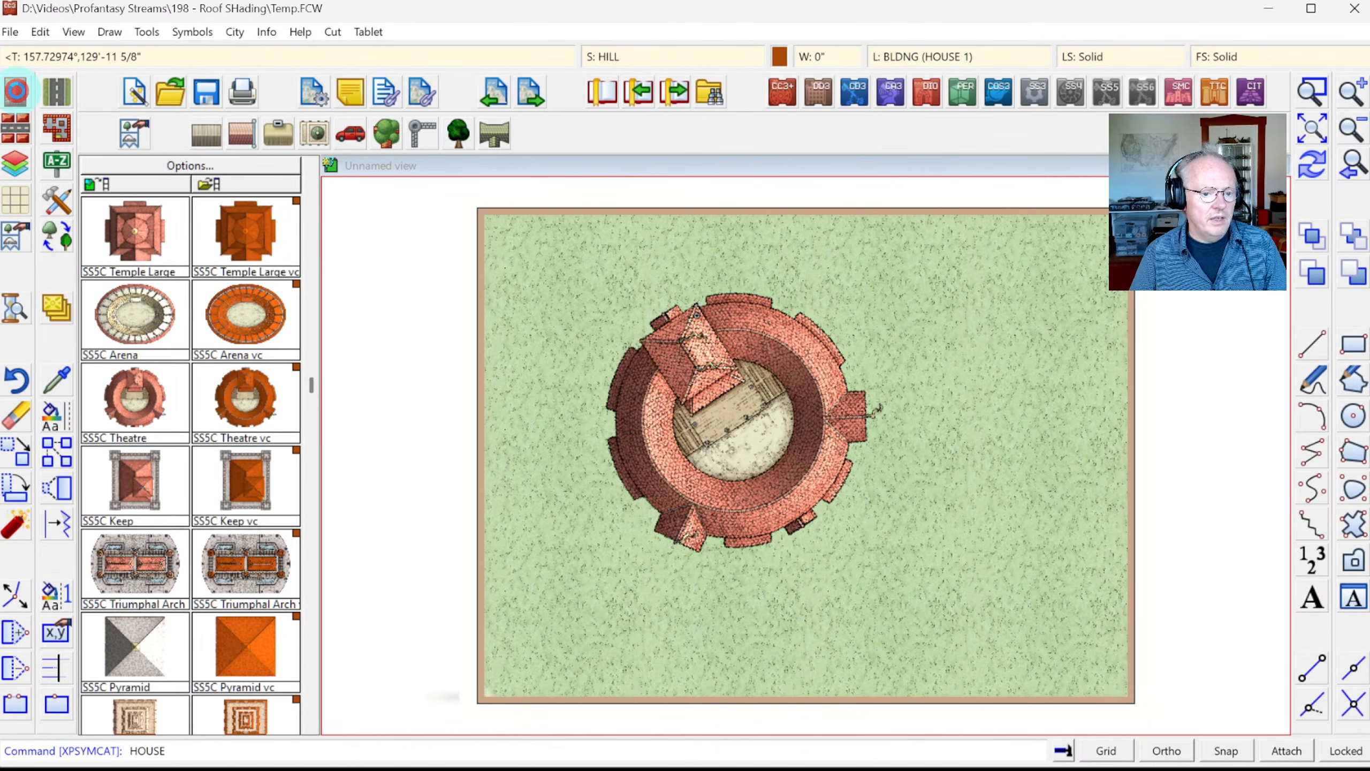
Step: Bring up the Insert Building settings and adjust the House settings list
{"action": "left_click", "coordinate": [16, 91]}
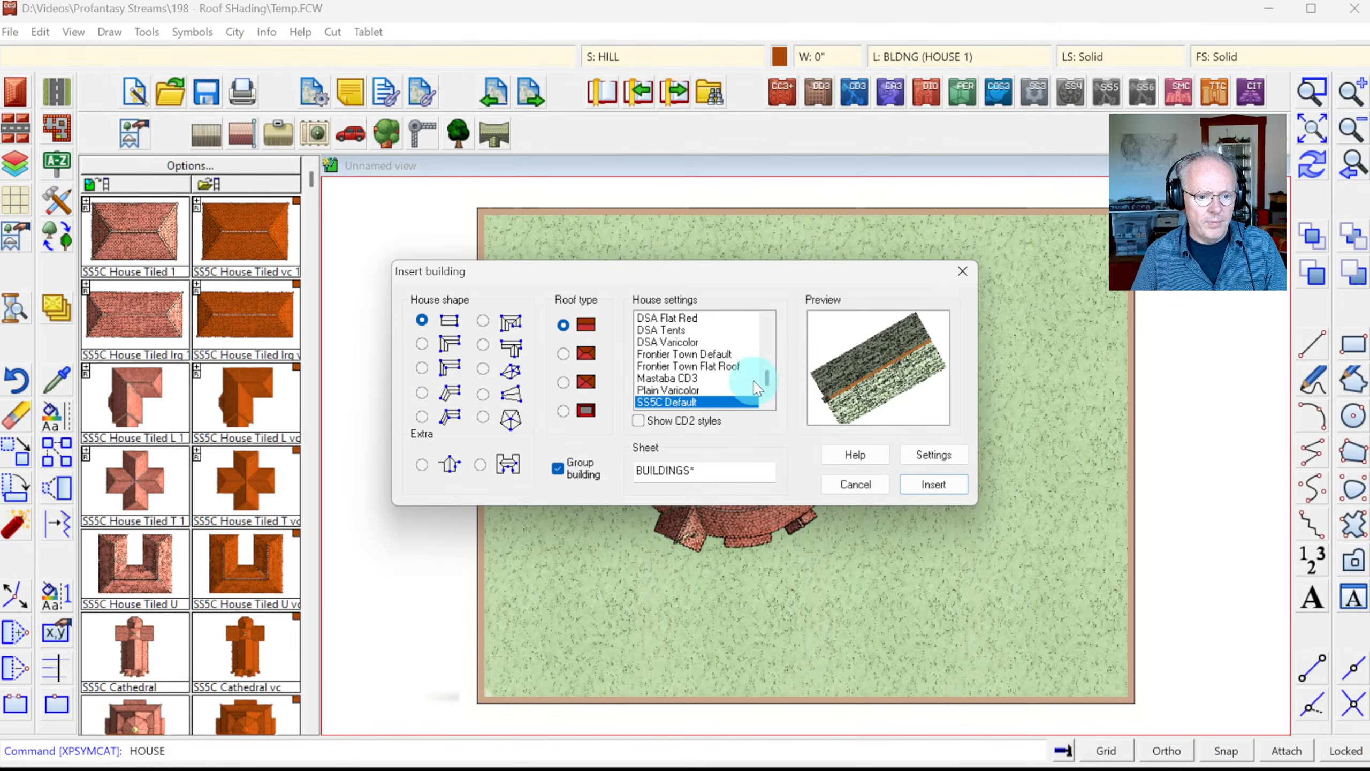
{"action": "left_click", "coordinate": [767, 404]}
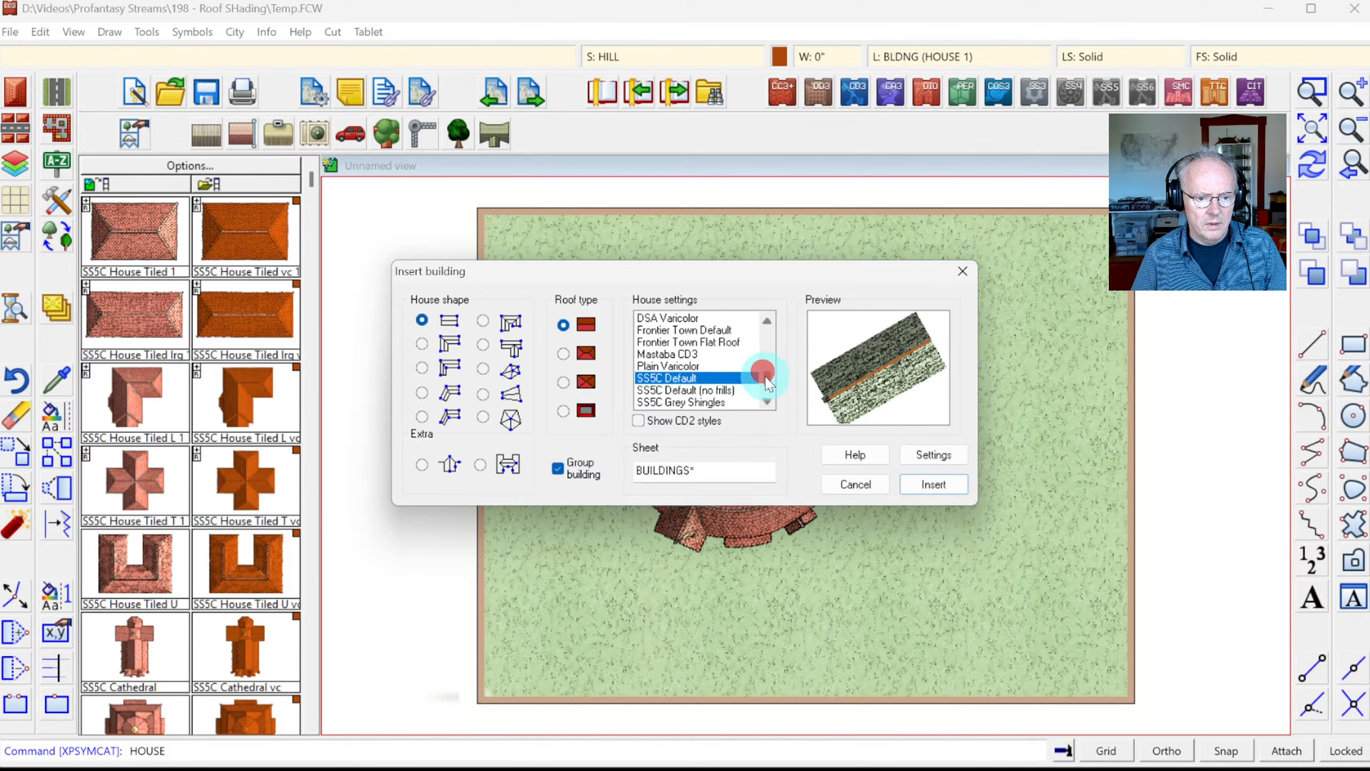
{"action": "scroll", "coordinate": [770, 365], "scroll_direction": "up", "scroll_amount": 5}
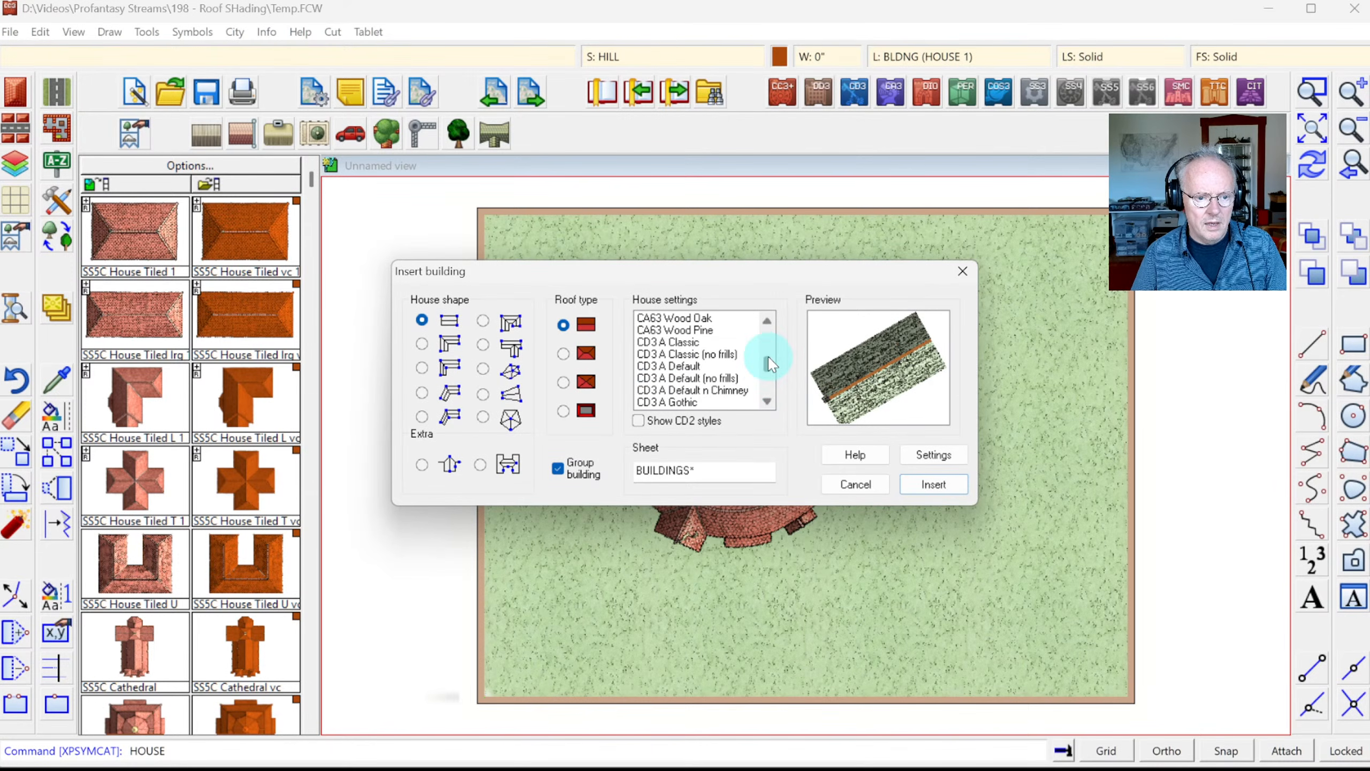
{"action": "left_click", "coordinate": [771, 387]}
{"action": "left_click", "coordinate": [771, 387]}
{"action": "left_click", "coordinate": [772, 384]}
{"action": "left_click", "coordinate": [772, 384]}
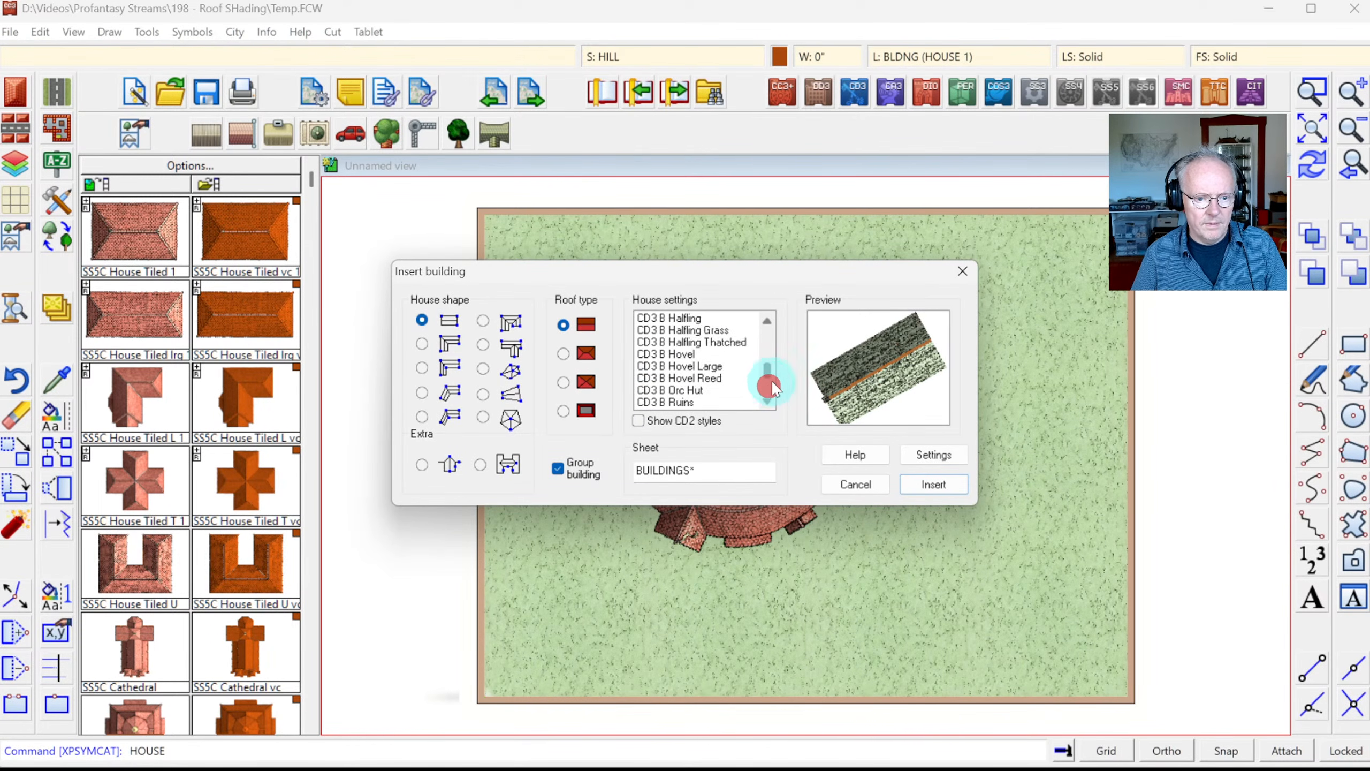
{"action": "left_click", "coordinate": [771, 384]}
{"action": "left_click", "coordinate": [770, 384]}
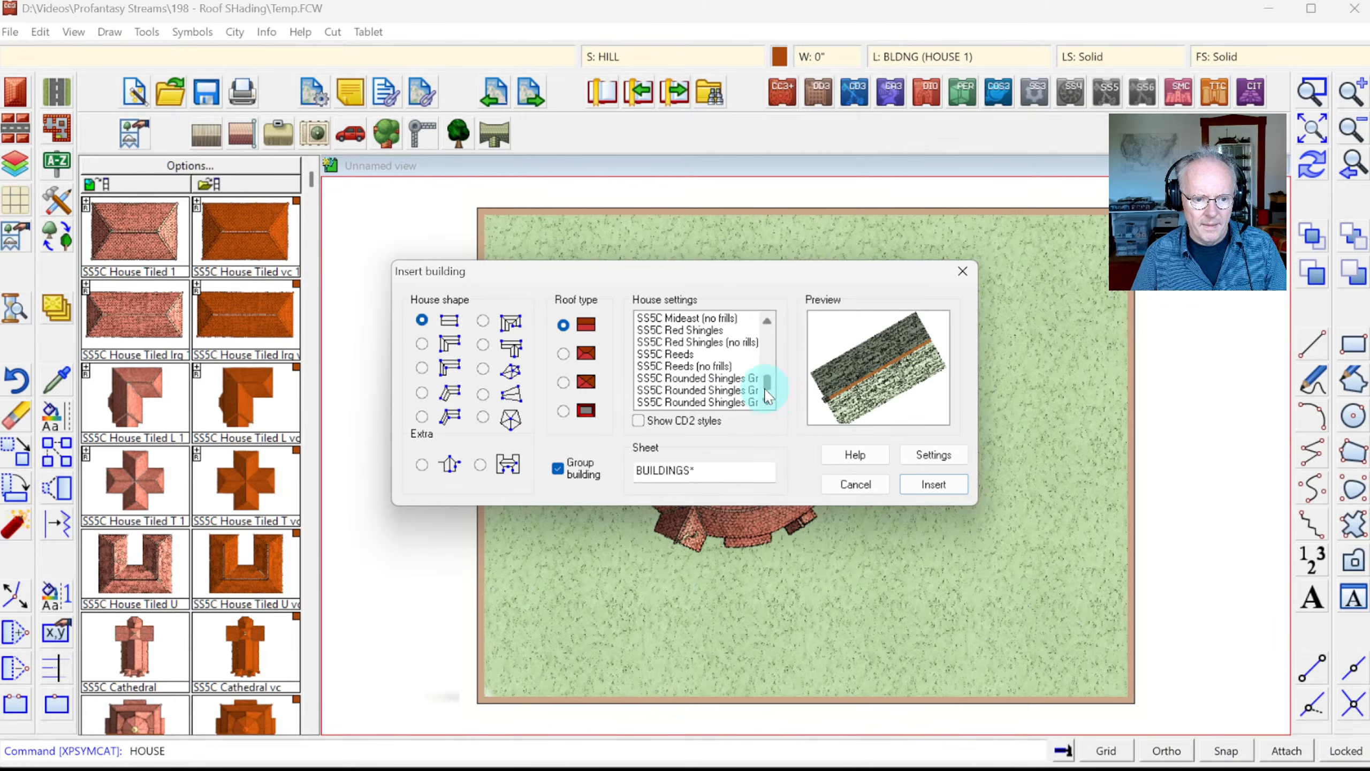
{"action": "left_click", "coordinate": [766, 324]}
{"action": "left_click", "coordinate": [771, 332]}
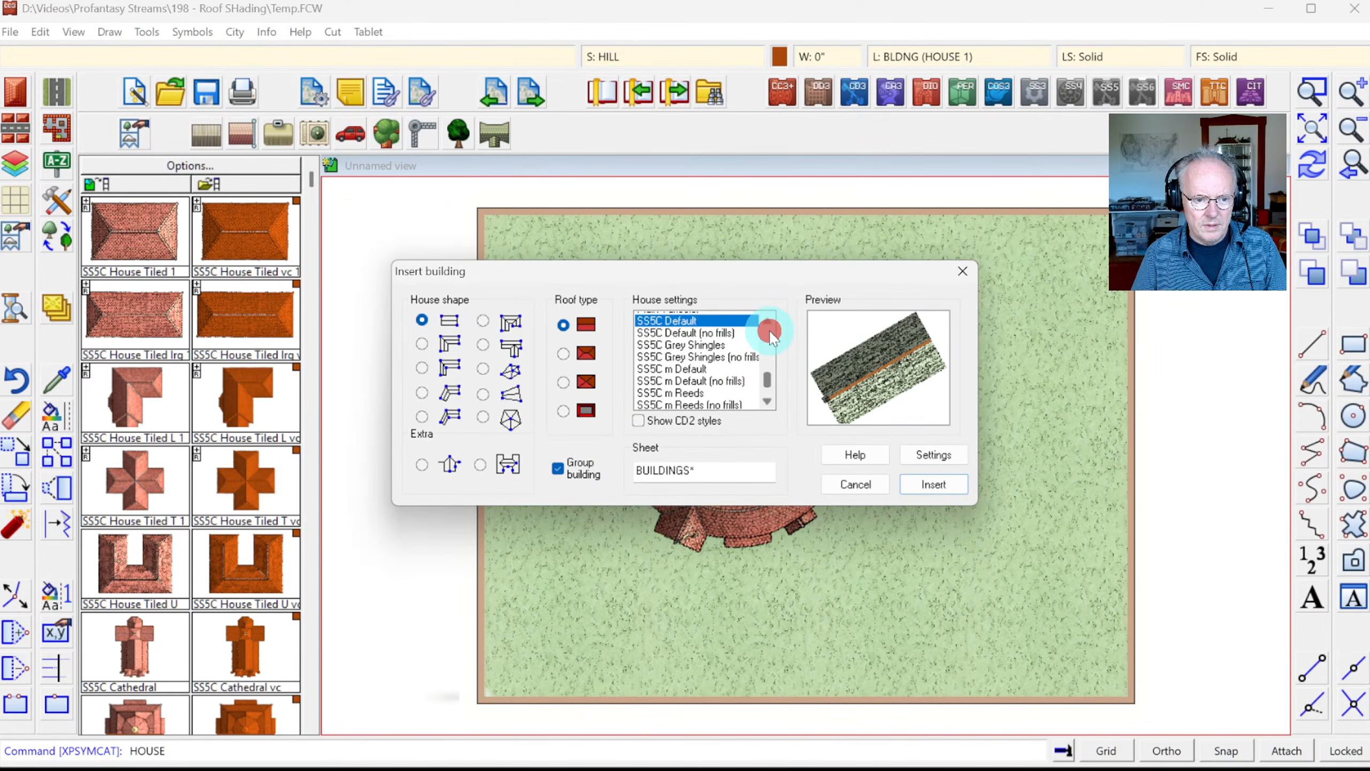
Step: Choose the SS5C m Tiled house style, the top roof type and the L house shape
{"action": "left_click", "coordinate": [713, 355]}
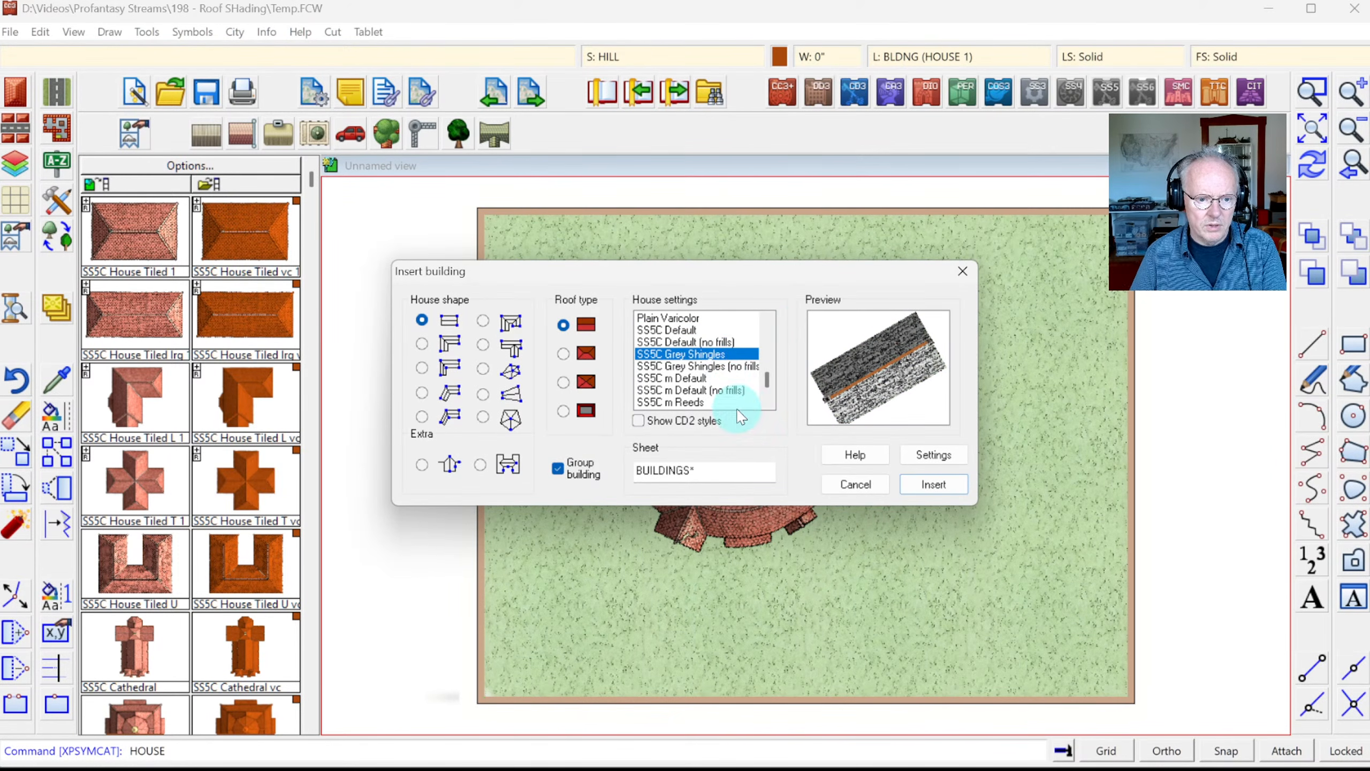
{"action": "key", "text": "Down"}
{"action": "key", "text": "Down"}
{"action": "key", "text": "Down"}
{"action": "key", "text": "Down"}
{"action": "key", "text": "Down"}
{"action": "key", "text": "Down"}
{"action": "key", "text": "Down"}
{"action": "key", "text": "Down"}
{"action": "key", "text": "Down"}
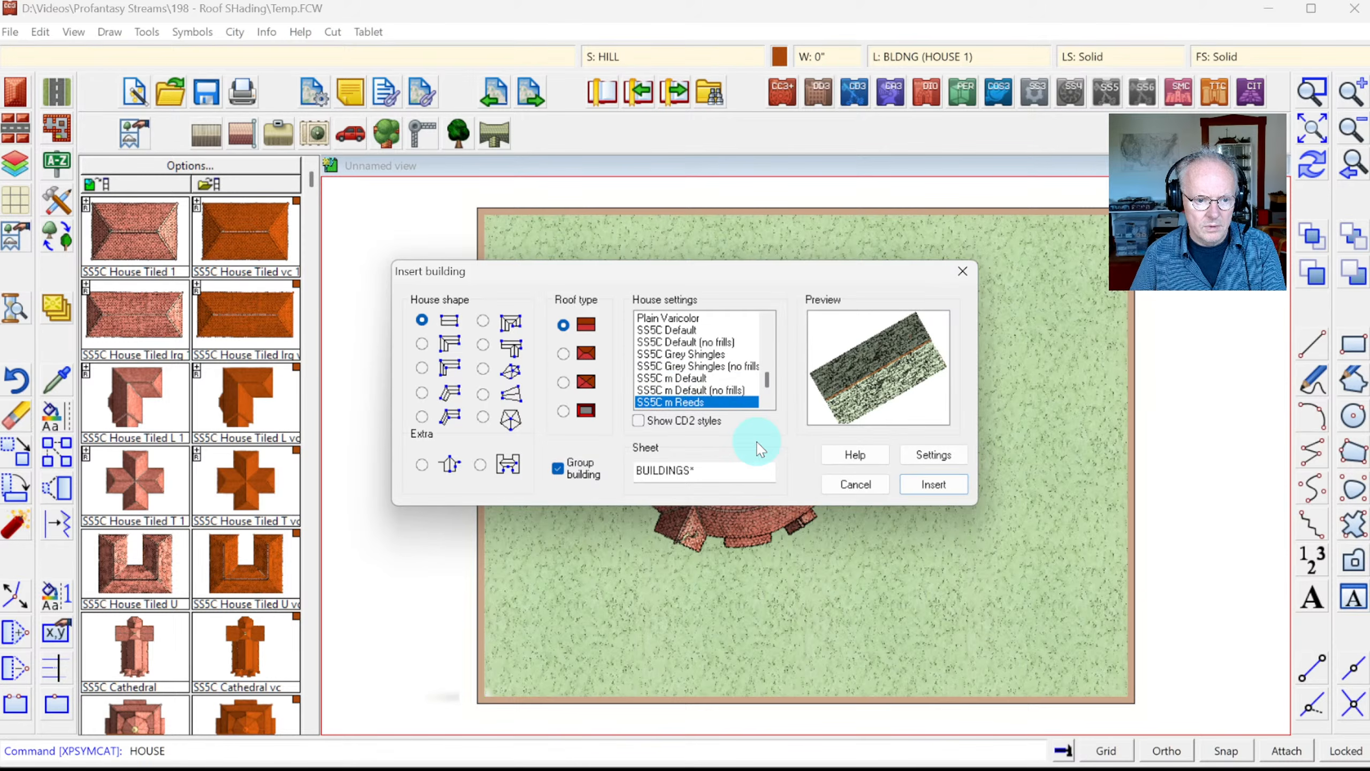
{"action": "key", "text": "Down"}
{"action": "key", "text": "Down"}
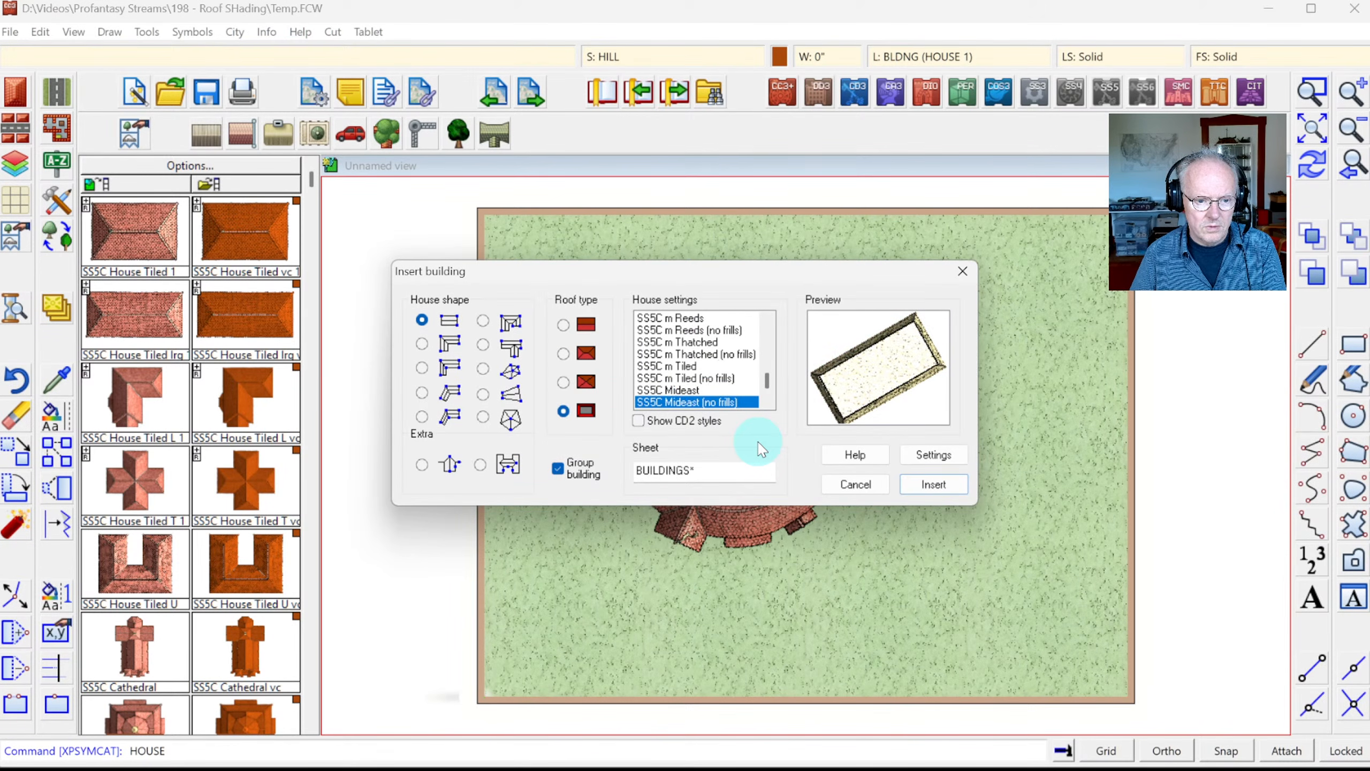
{"action": "key", "text": "Up"}
{"action": "key", "text": "Up"}
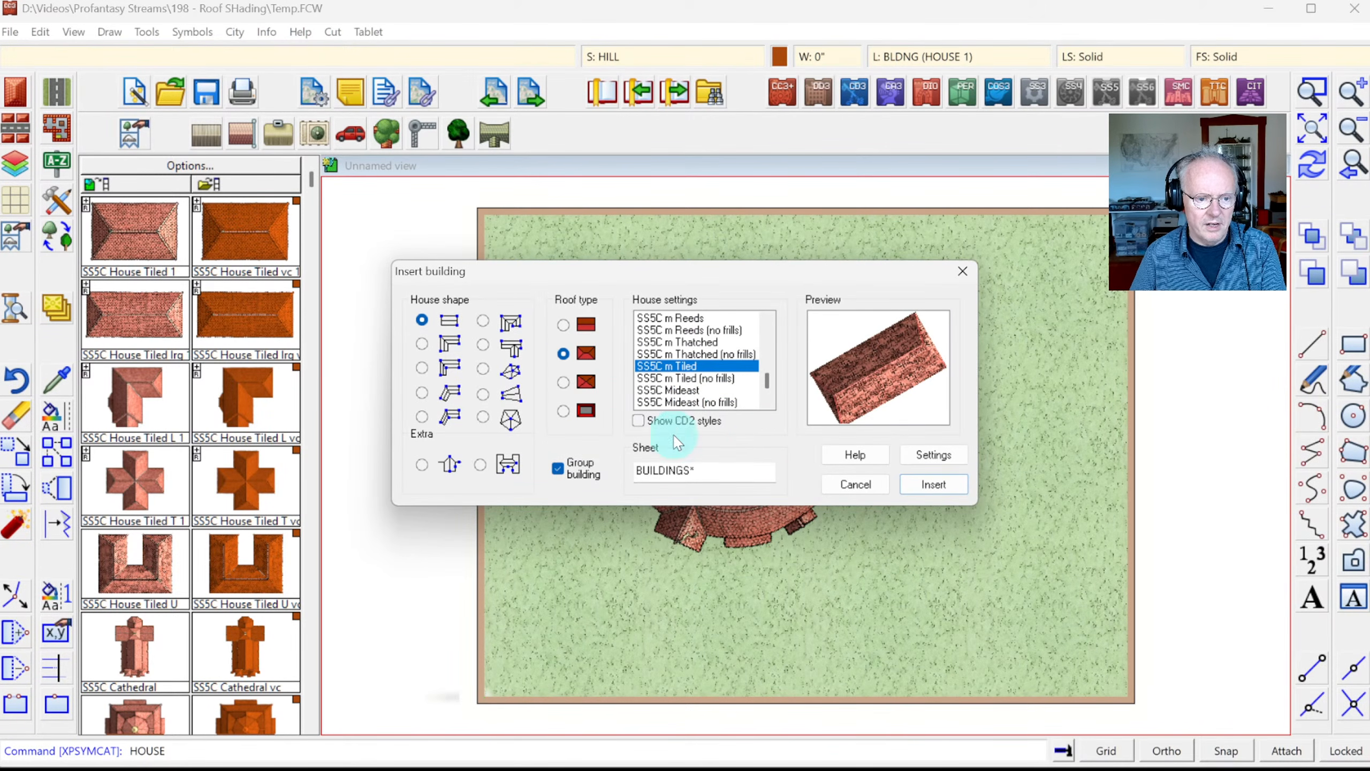
{"action": "left_click", "coordinate": [564, 325]}
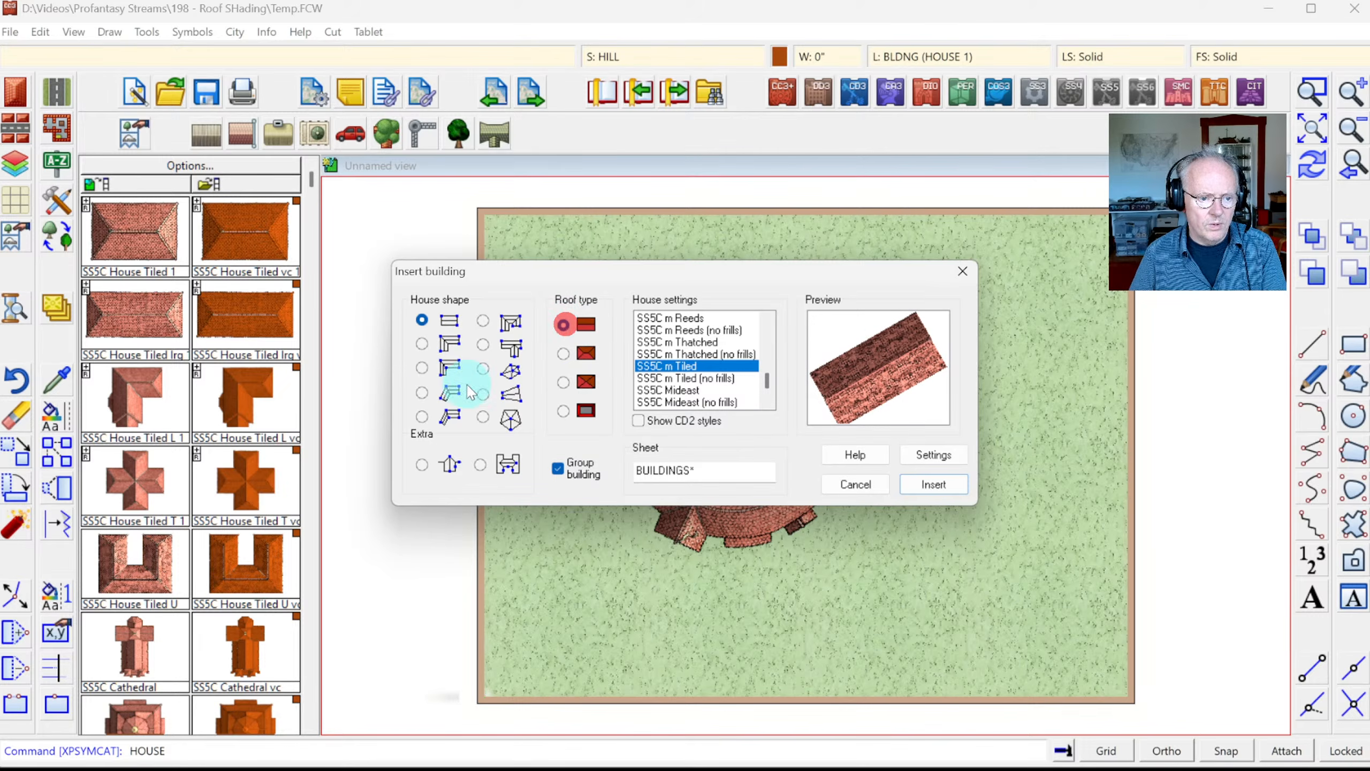
{"action": "left_click", "coordinate": [422, 392]}
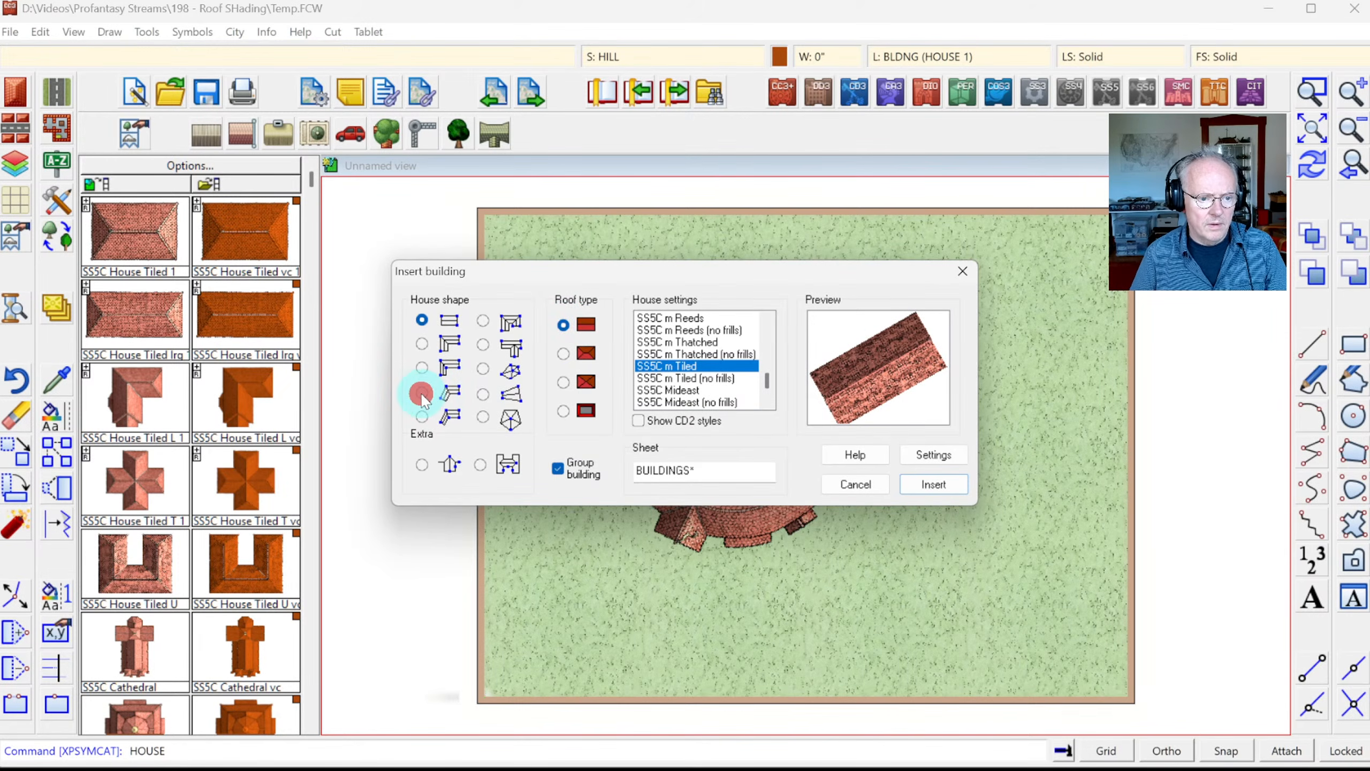
{"action": "left_click", "coordinate": [920, 484]}
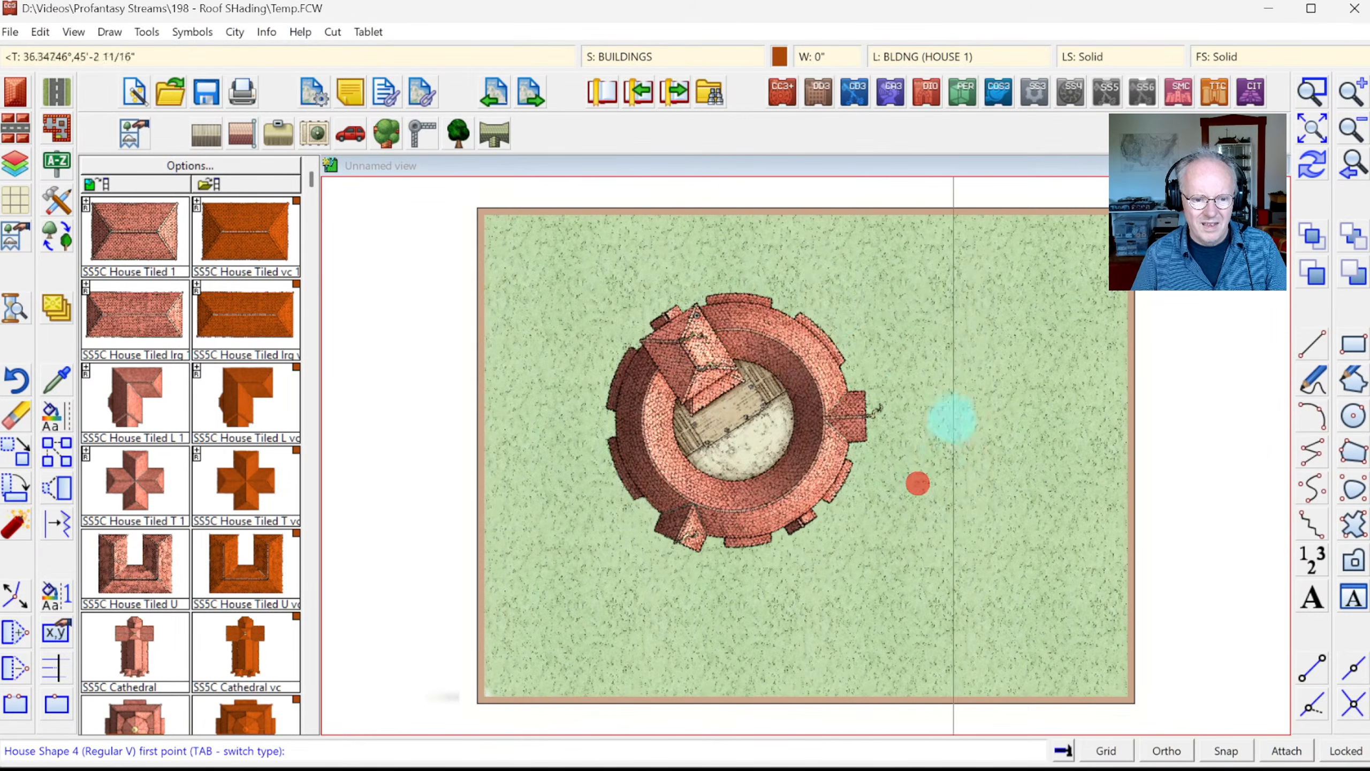
Step: Draw the L-shaped house from beside the theatre toward the upper right
{"action": "left_click", "coordinate": [805, 316]}
{"action": "left_click", "coordinate": [851, 267]}
{"action": "left_click", "coordinate": [990, 251]}
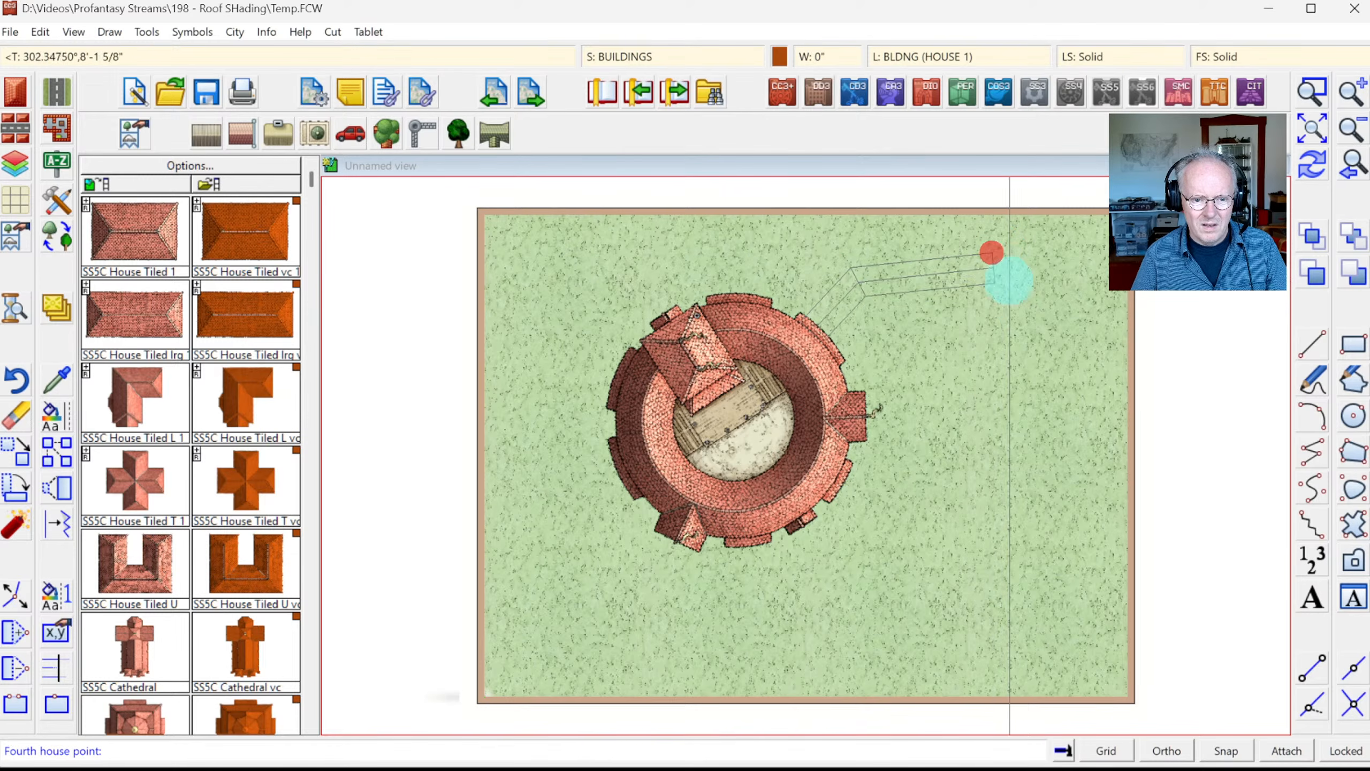
{"action": "left_click", "coordinate": [1019, 306]}
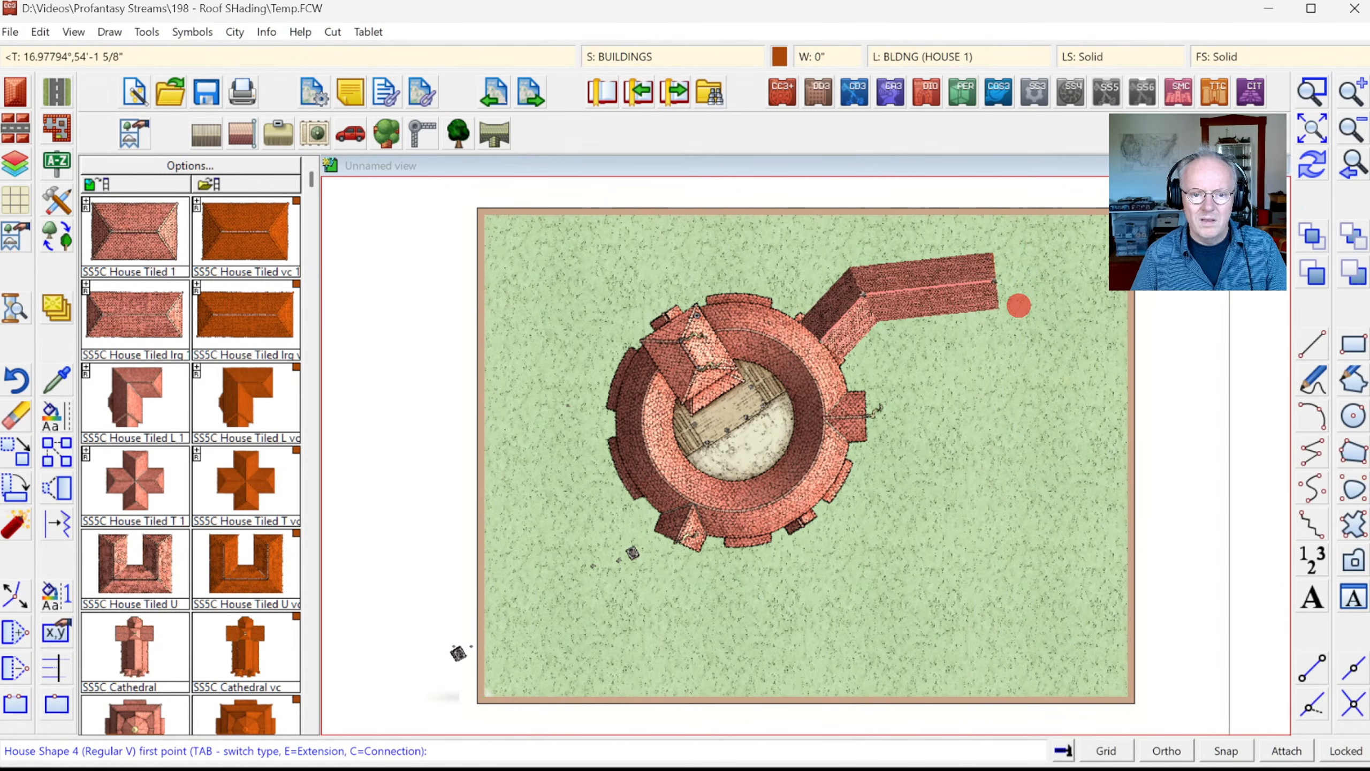
{"action": "right_click", "coordinate": [948, 401]}
Step: Zoom in on the house–theatre junction to inspect it, then zoom to extents
{"action": "left_click", "coordinate": [1308, 86]}
{"action": "left_click", "coordinate": [731, 251]}
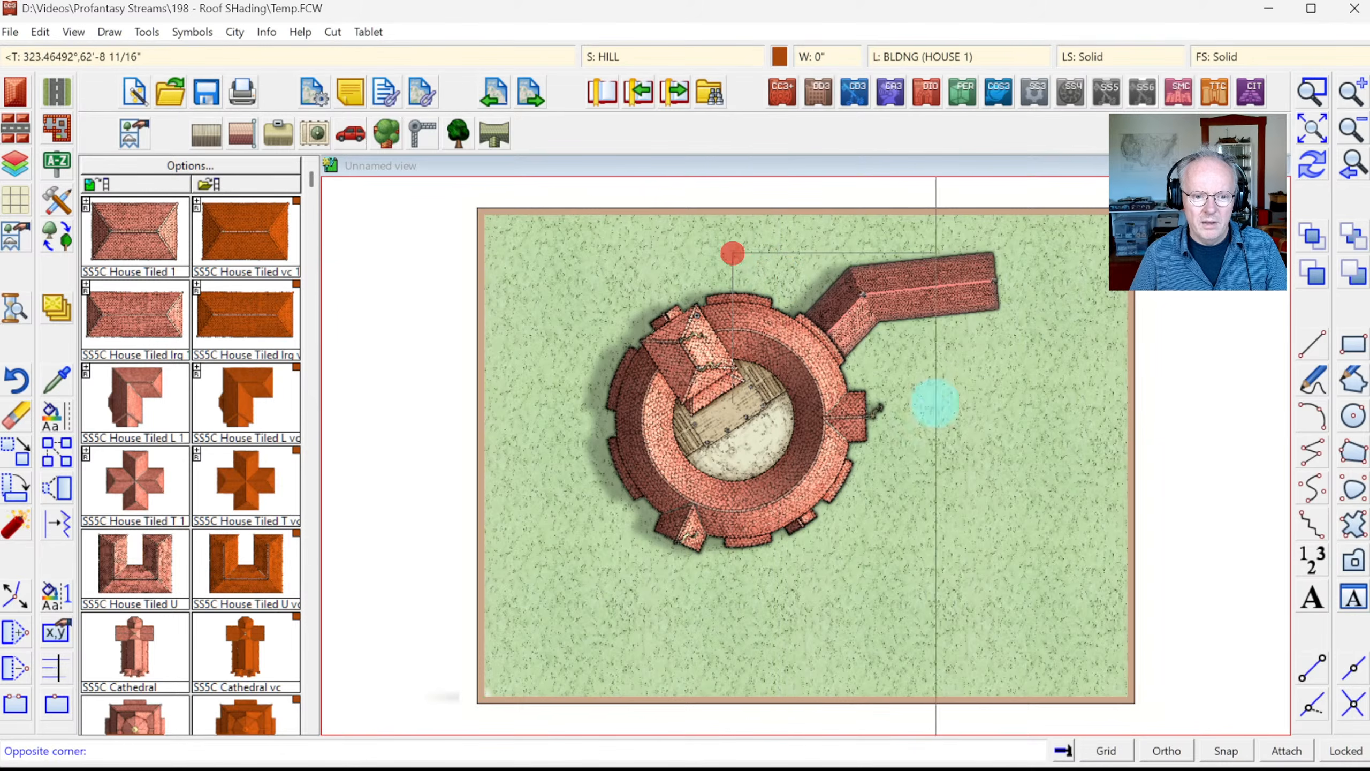
{"action": "left_click", "coordinate": [958, 429]}
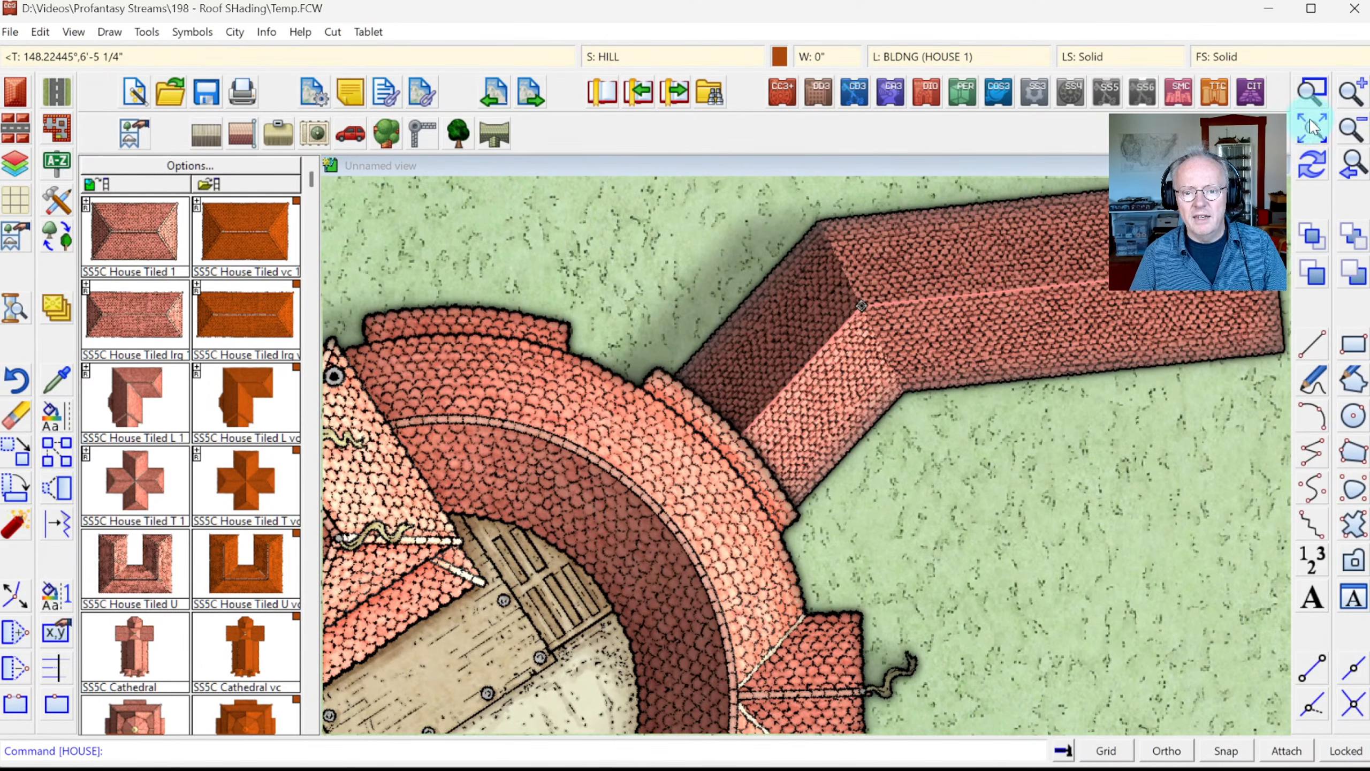
{"action": "left_click", "coordinate": [1311, 129]}
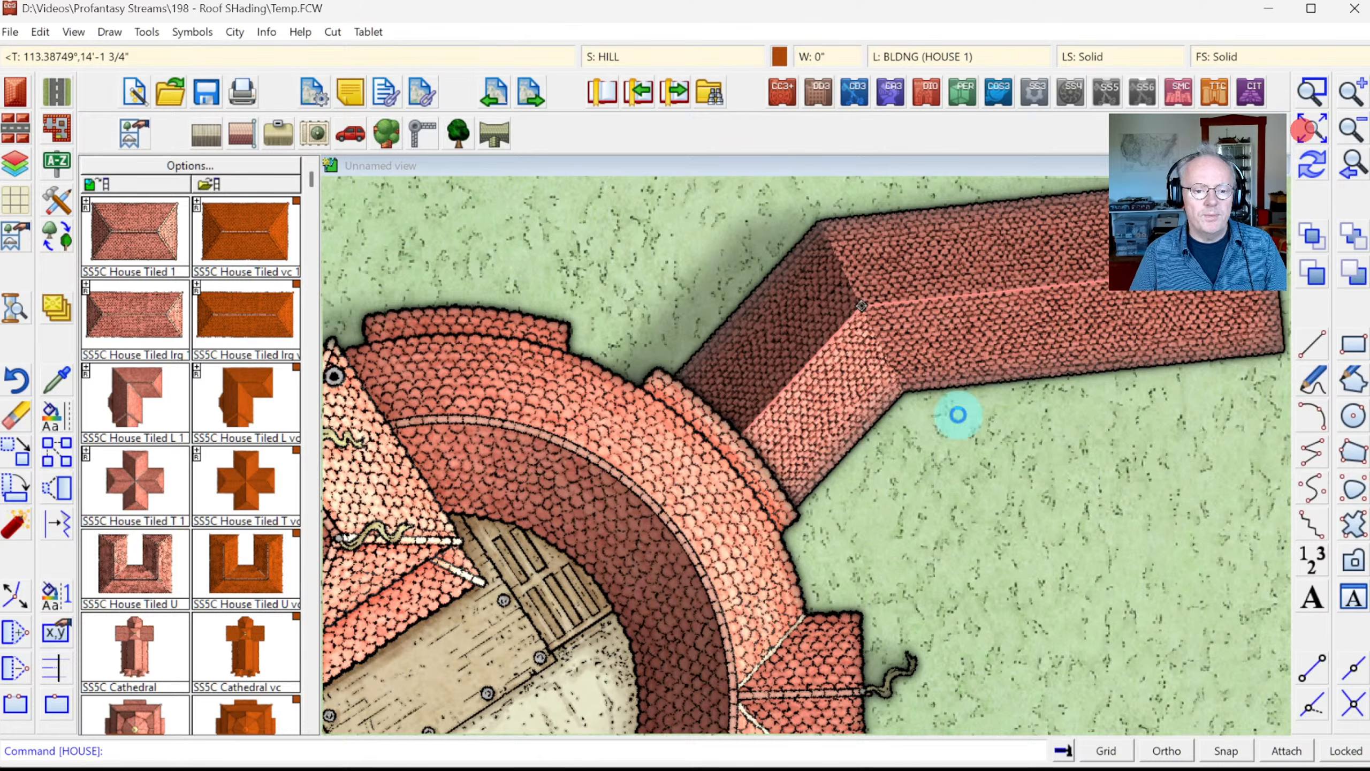